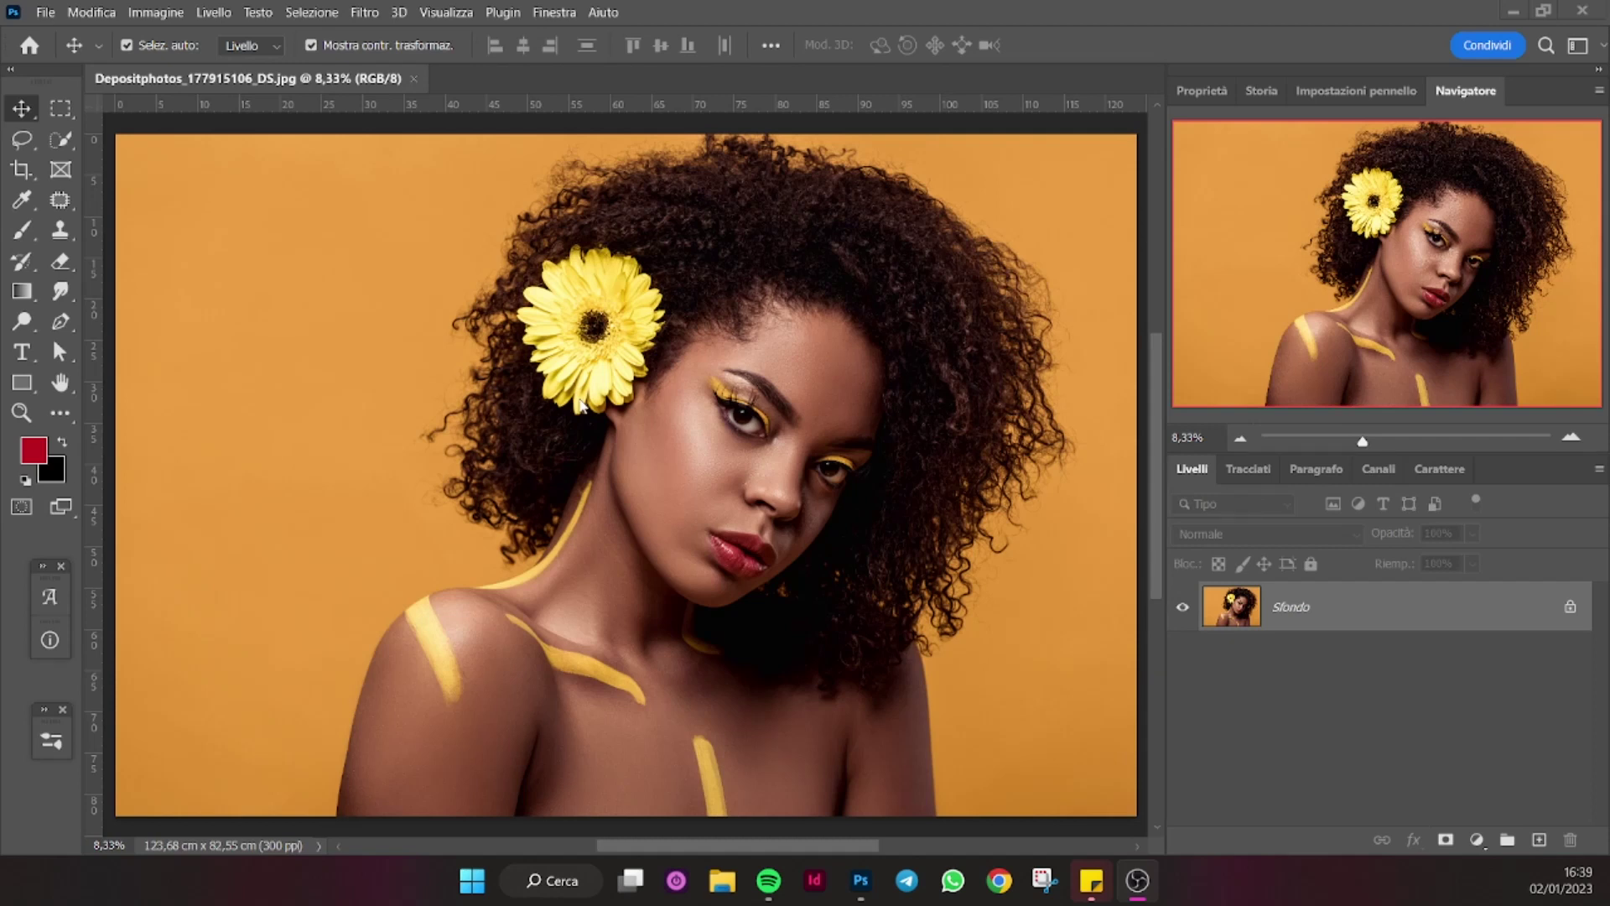
Unlock Sfondo into Livello 0 and auto-select the woman with Seleziona soggetto.
click(1570, 606)
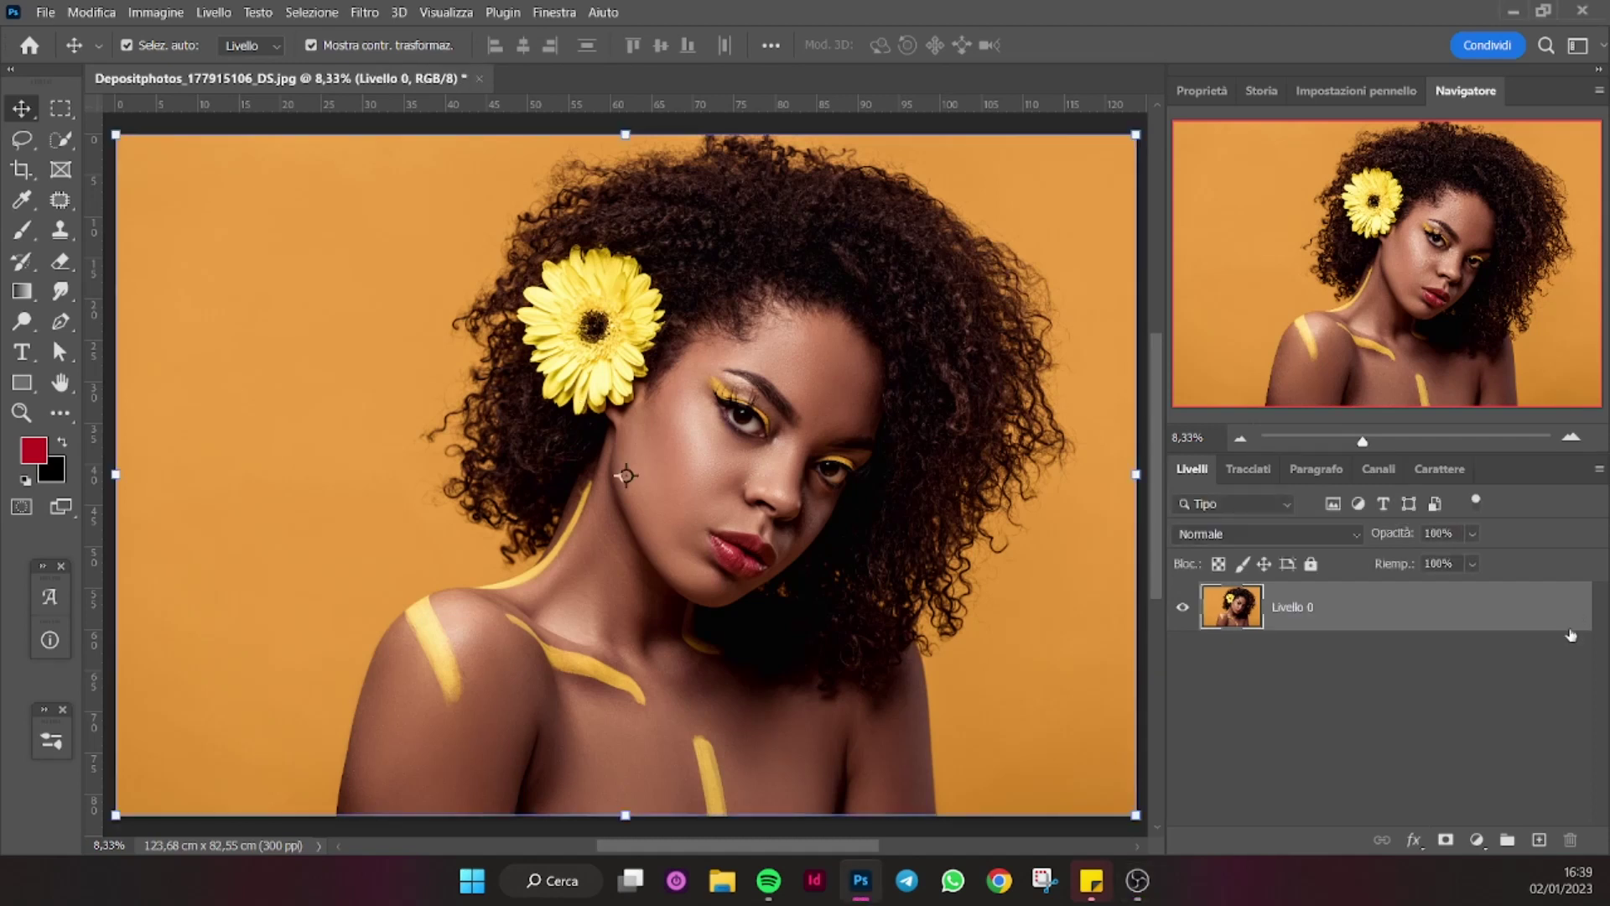
click(60, 139)
click(126, 159)
click(693, 52)
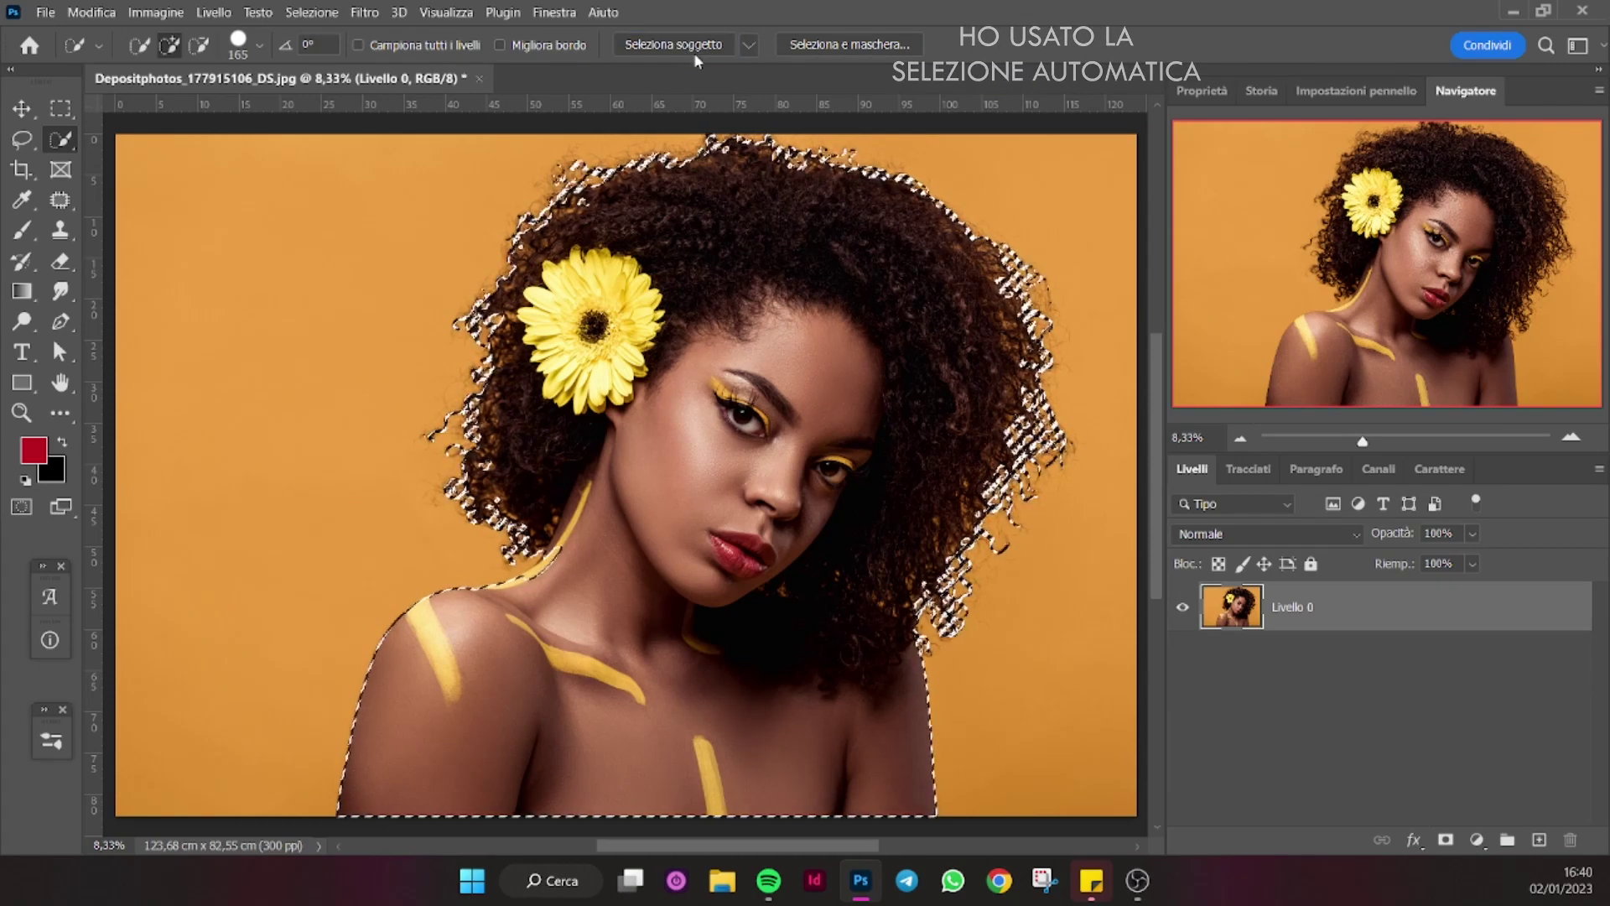
click(889, 46)
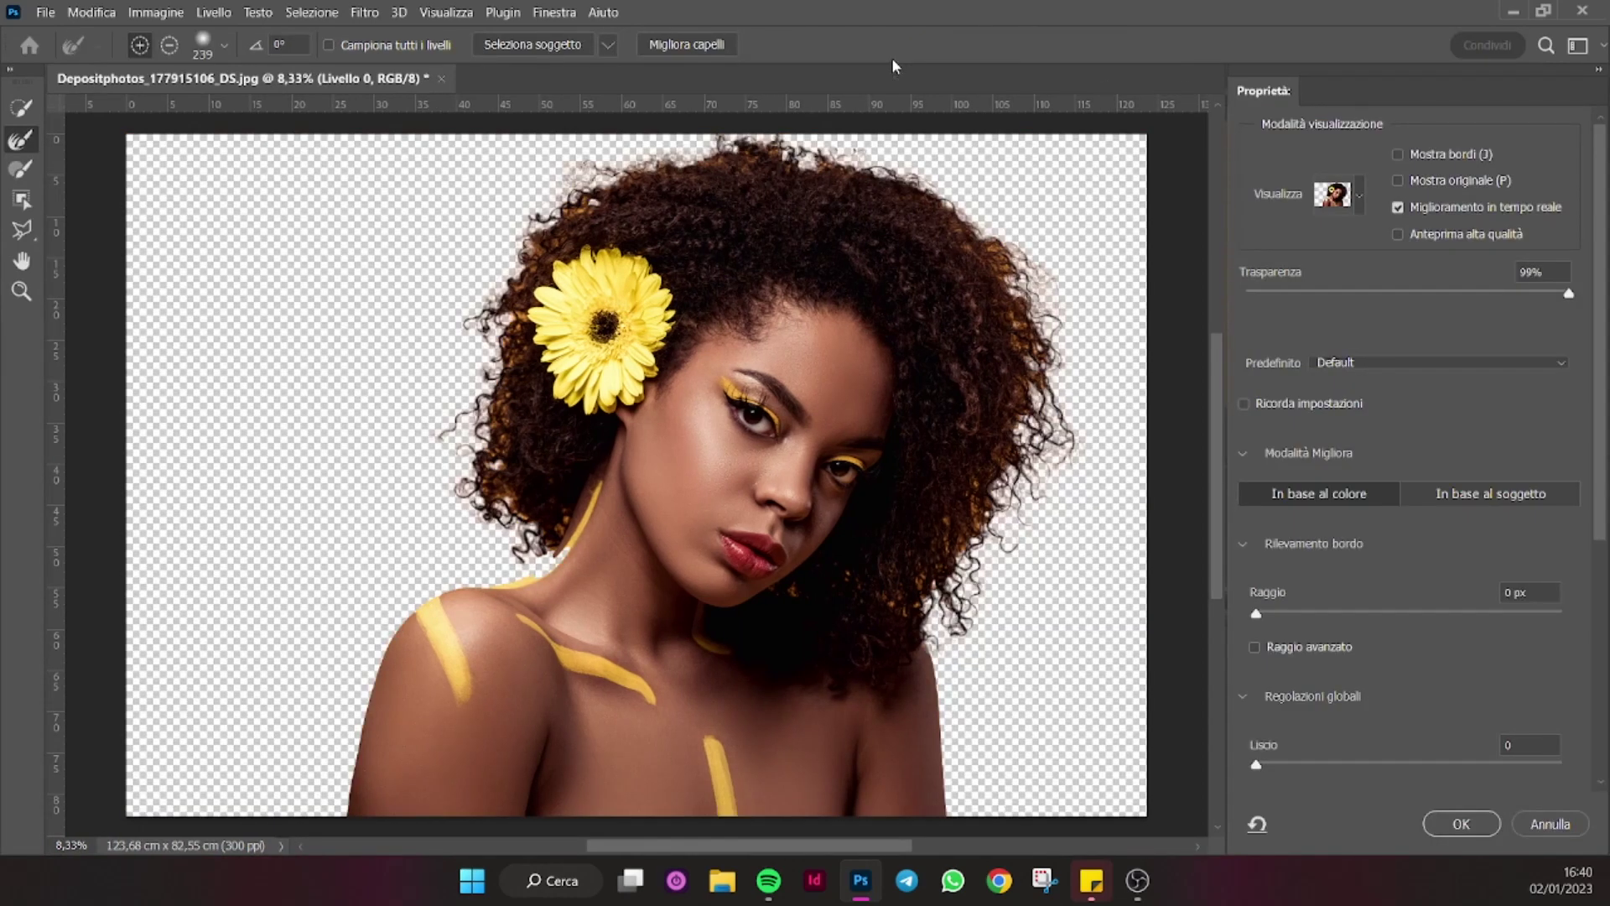
Output the refined selection as Nuovo livello con maschera di livello, creating Livello 0 copia.
scroll(1599, 495, down, 1)
drag(1599, 494, 1583, 755)
click(1531, 780)
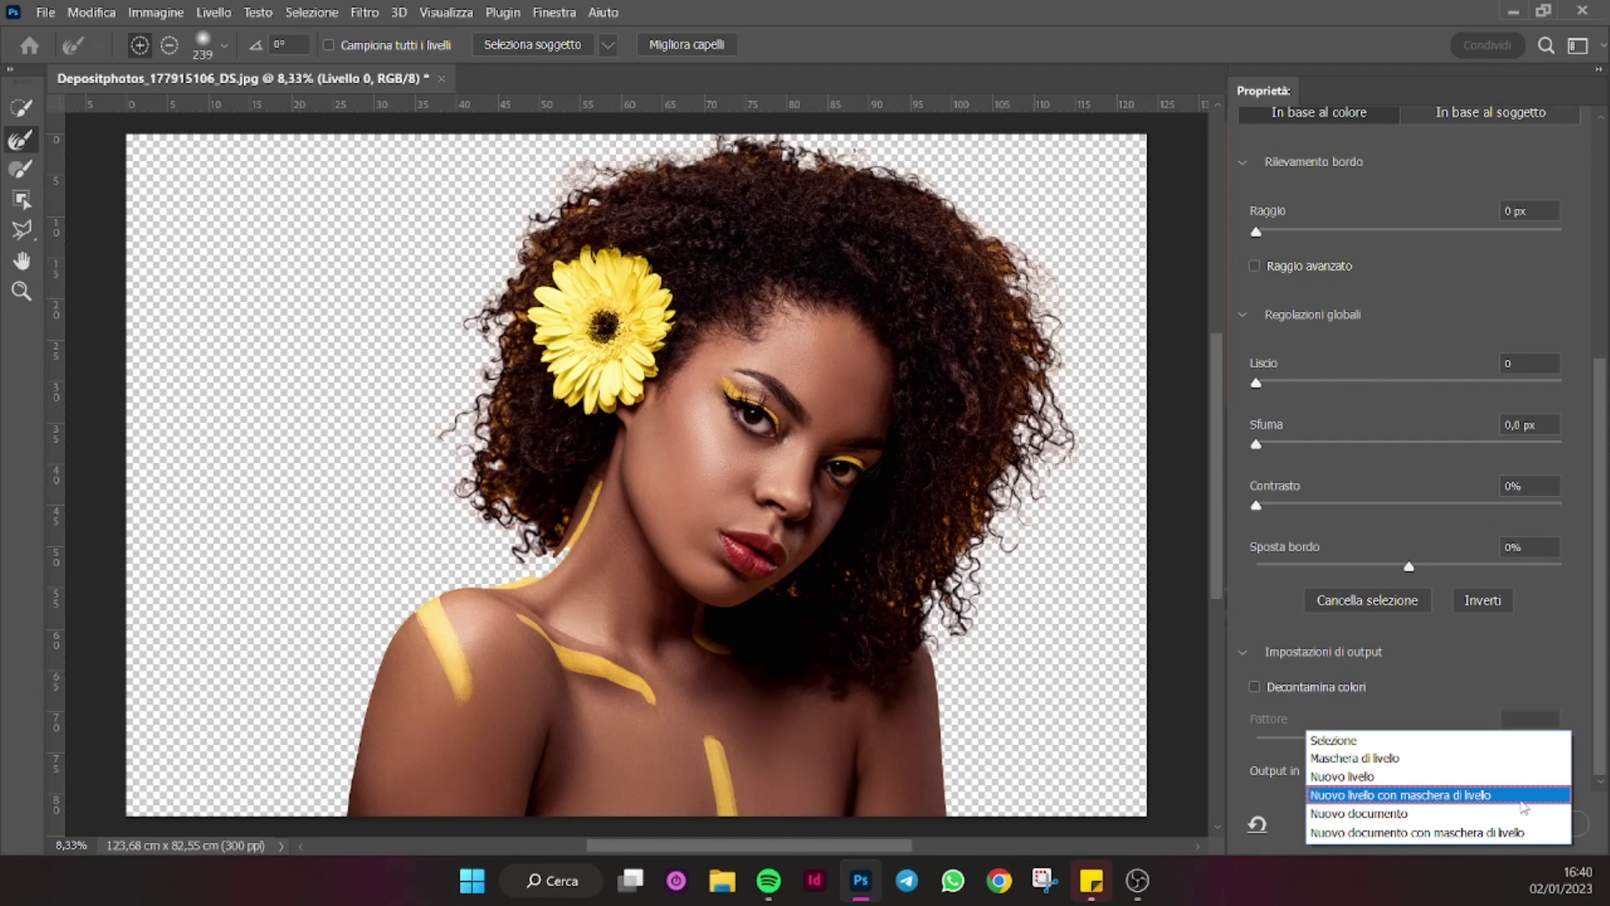
click(1520, 801)
click(1460, 823)
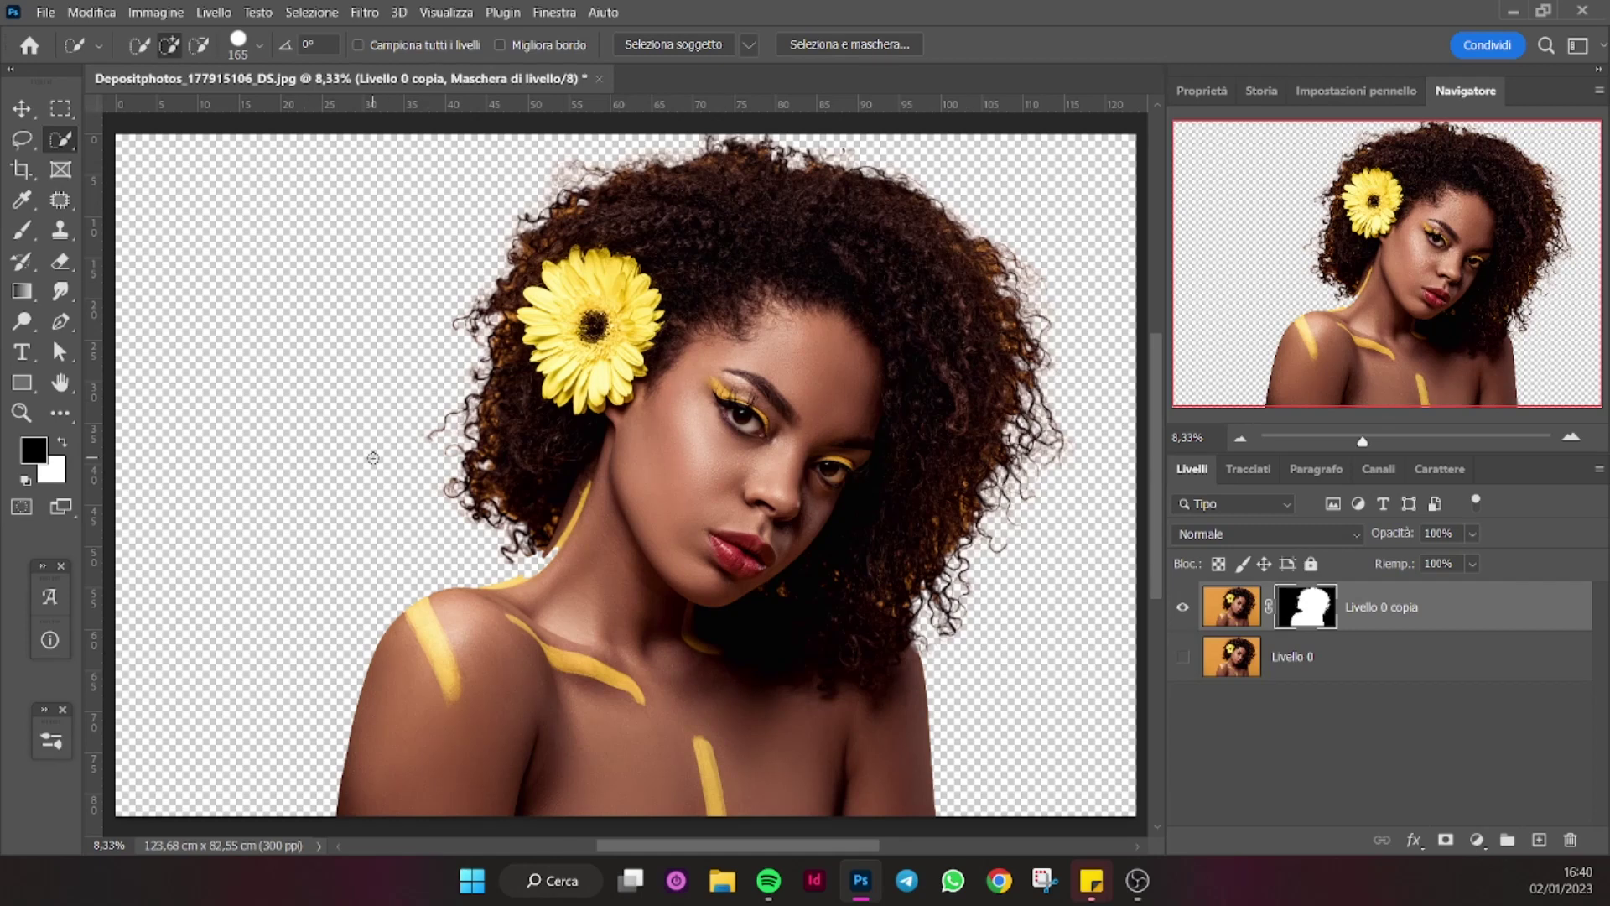
Add a #383838 Tinta unita fill layer directly above Livello 0, beneath the cut-out.
click(1453, 757)
click(1383, 657)
click(1476, 839)
click(1443, 464)
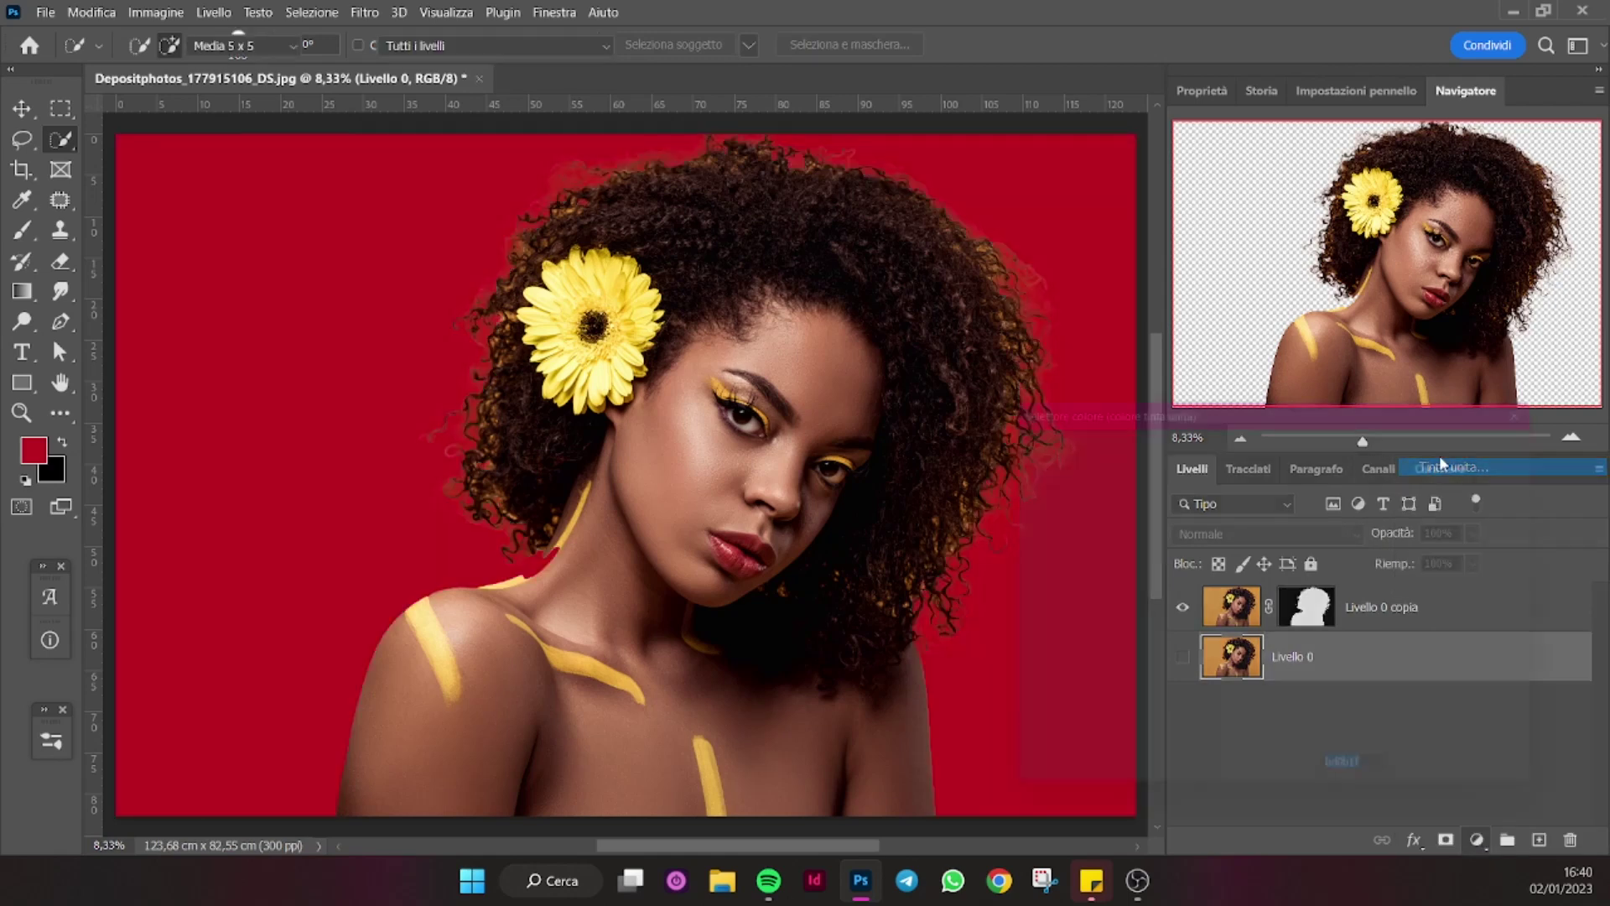
drag(1002, 599, 998, 653)
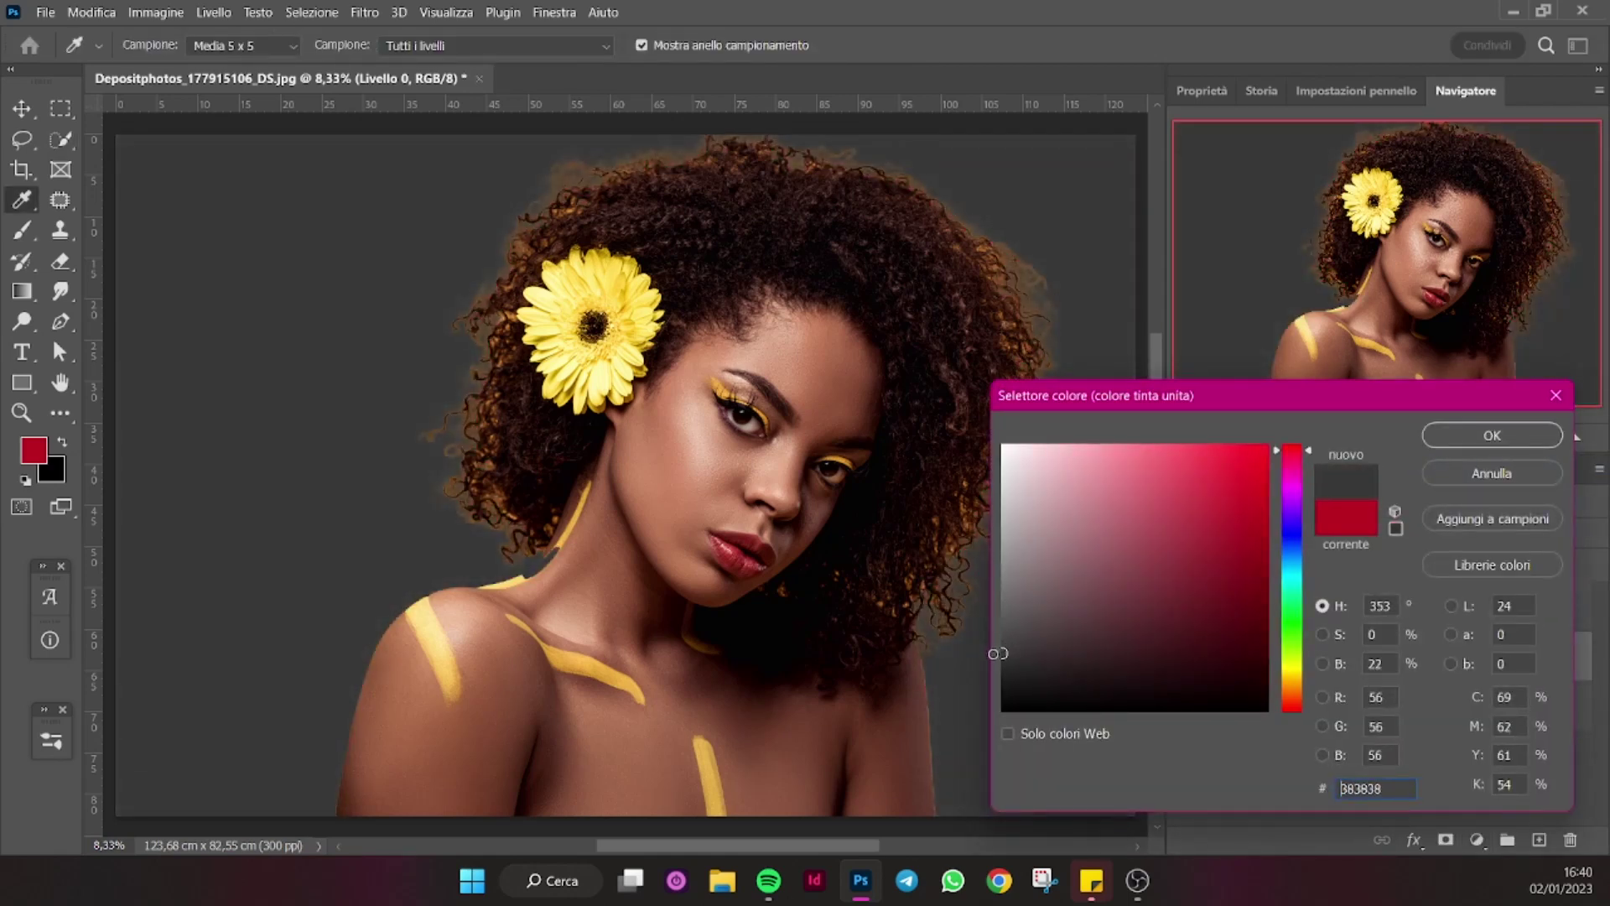
click(1466, 431)
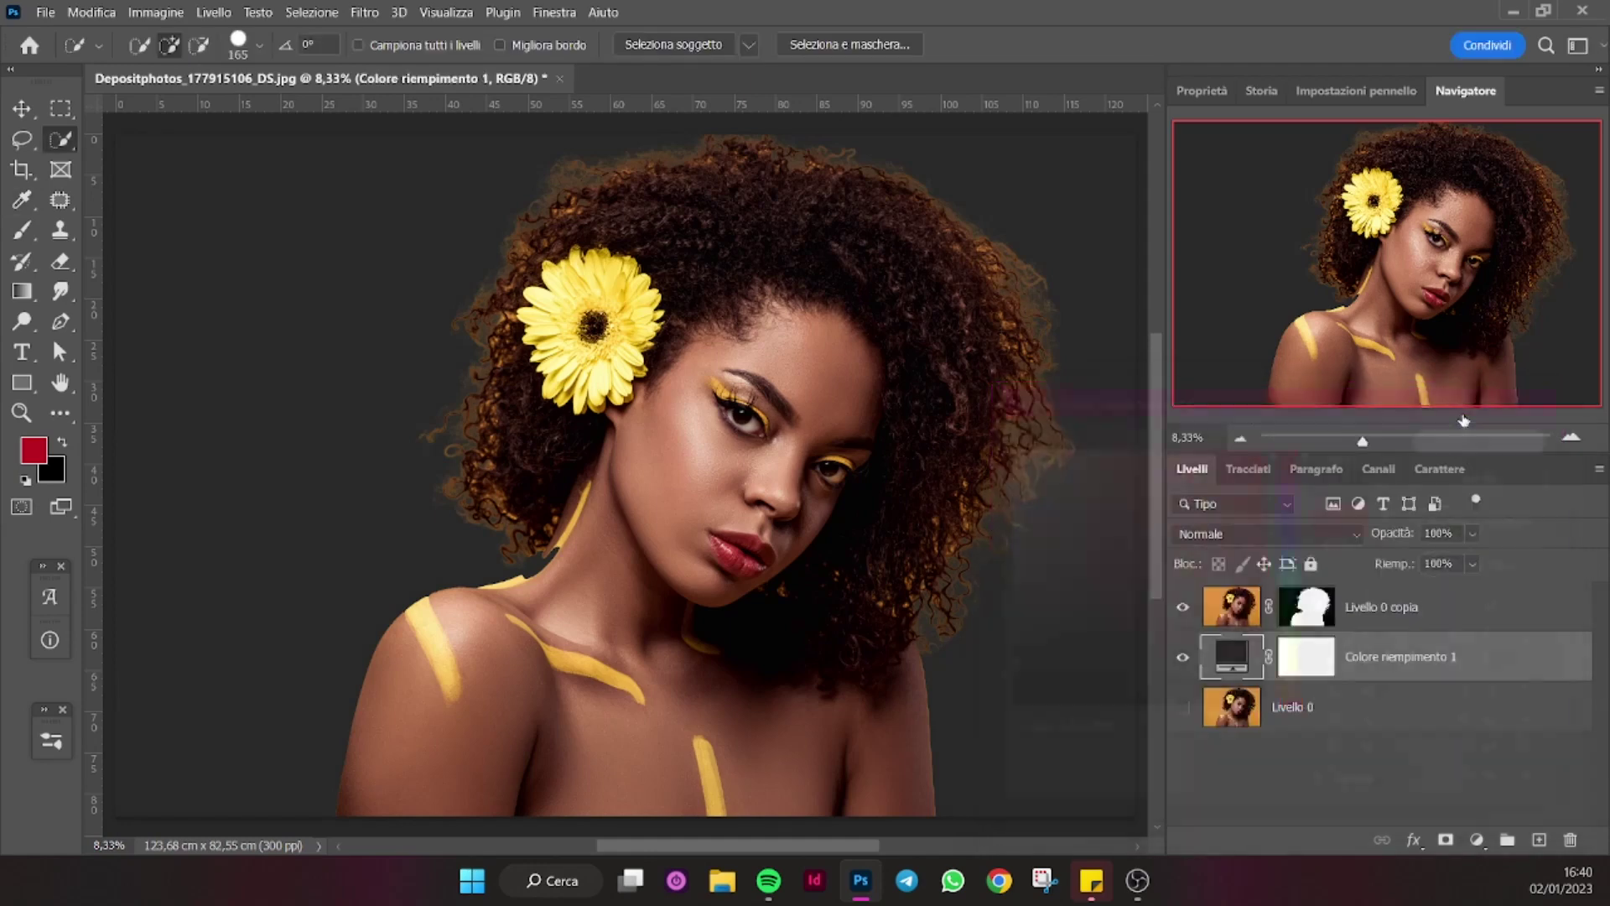
drag(1362, 441, 1380, 441)
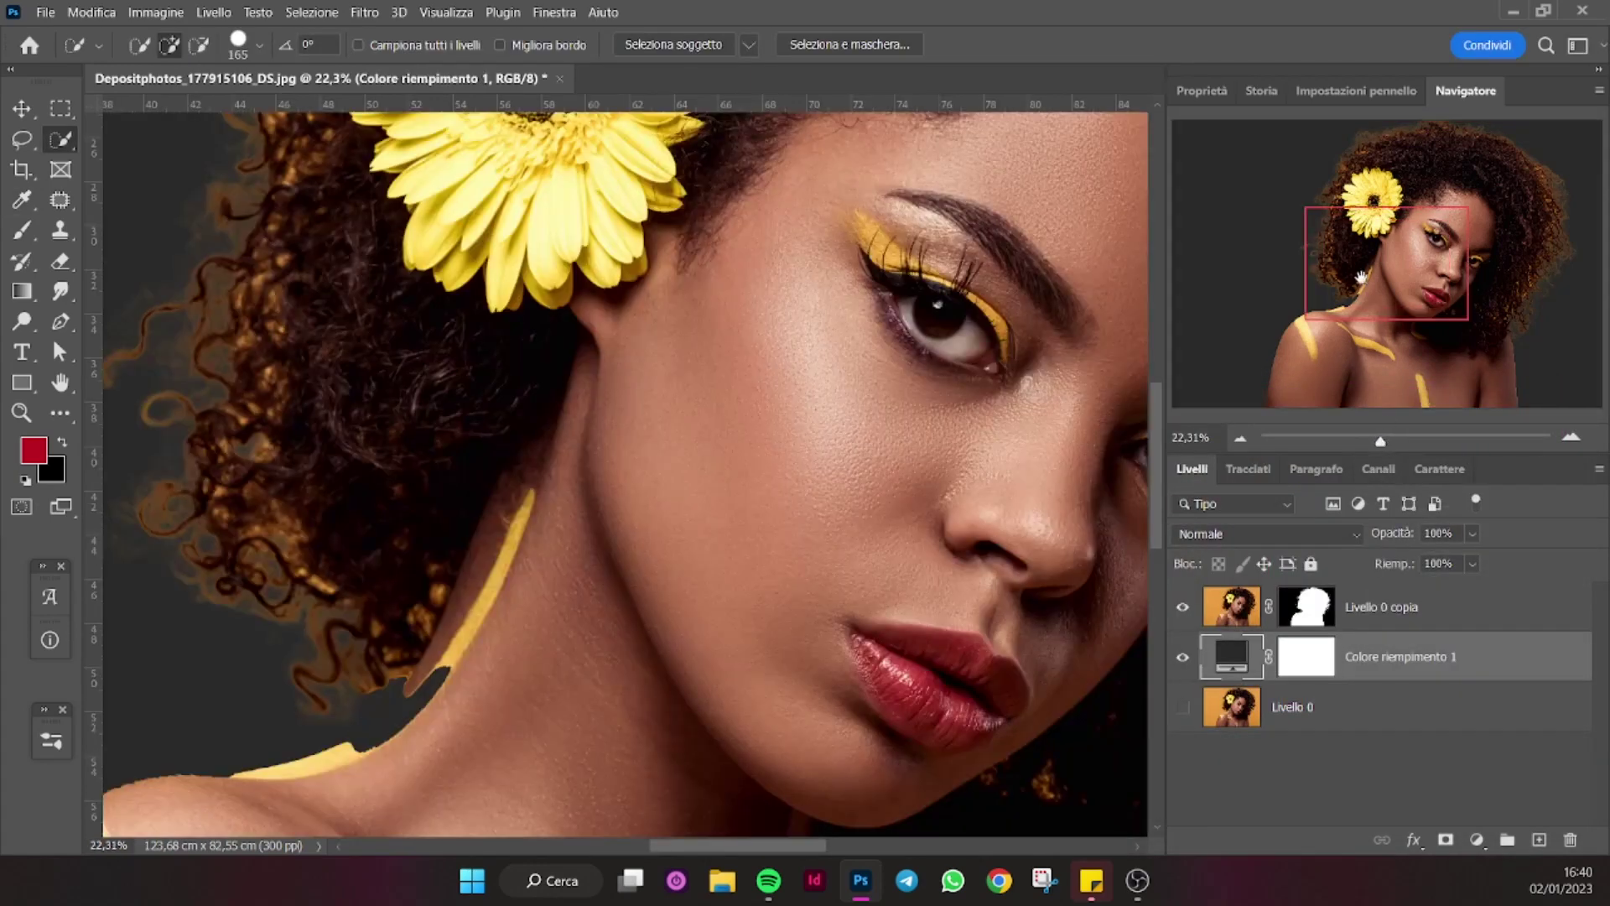
drag(1360, 277, 1296, 313)
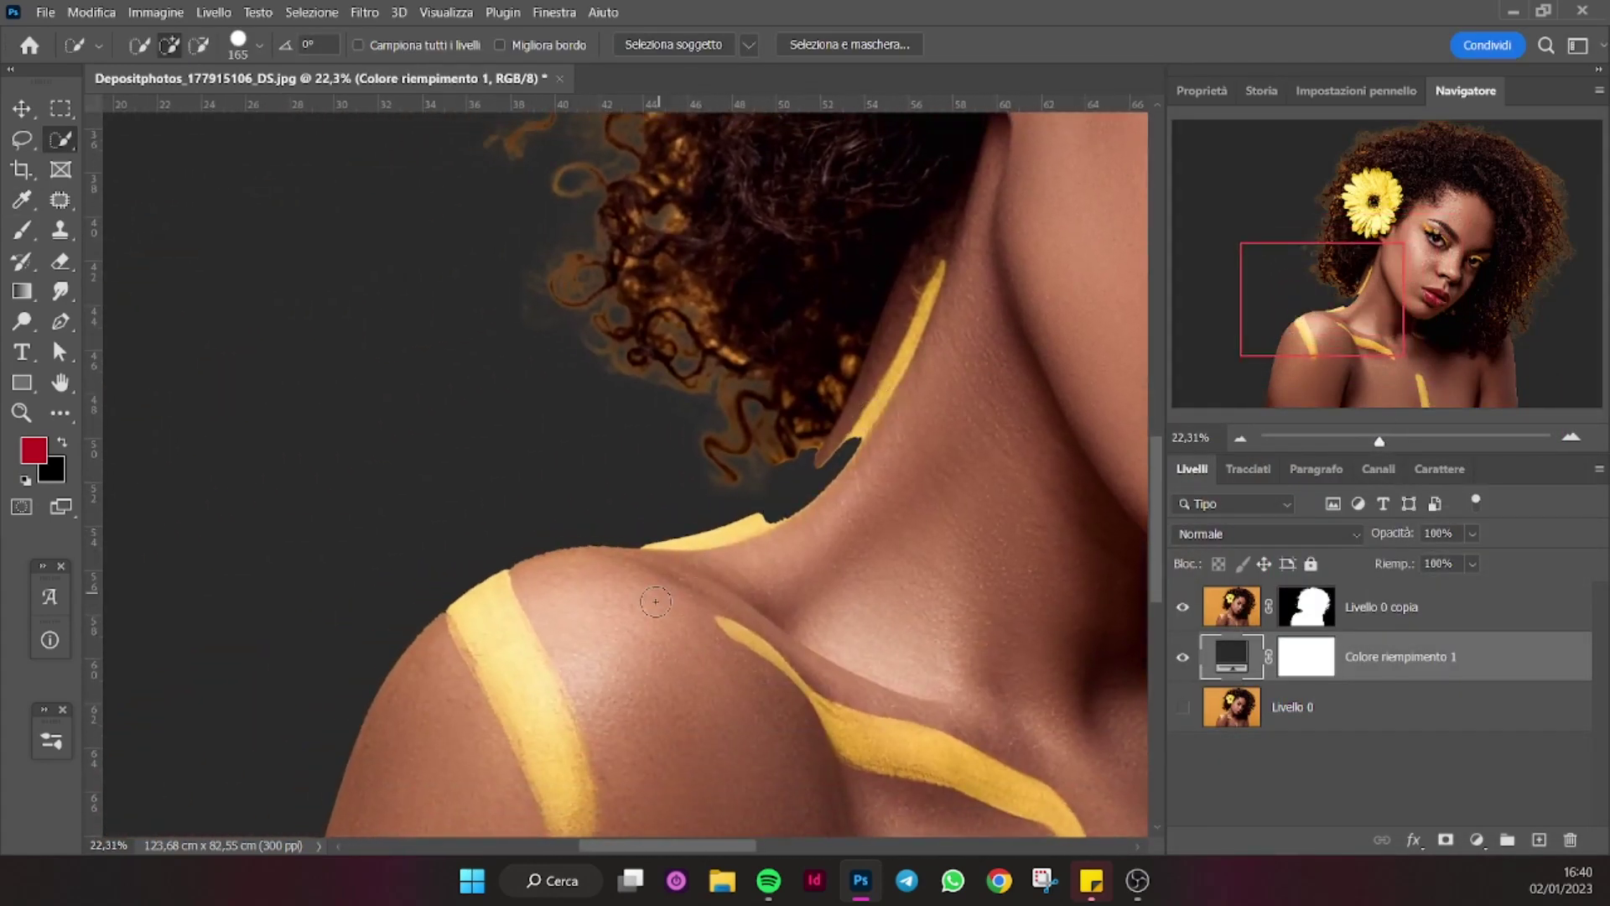
On Livello 0 copia's mask, set a 128 px brush and restore the neck notch in white.
click(1305, 618)
key(b)
drag(732, 518, 698, 729)
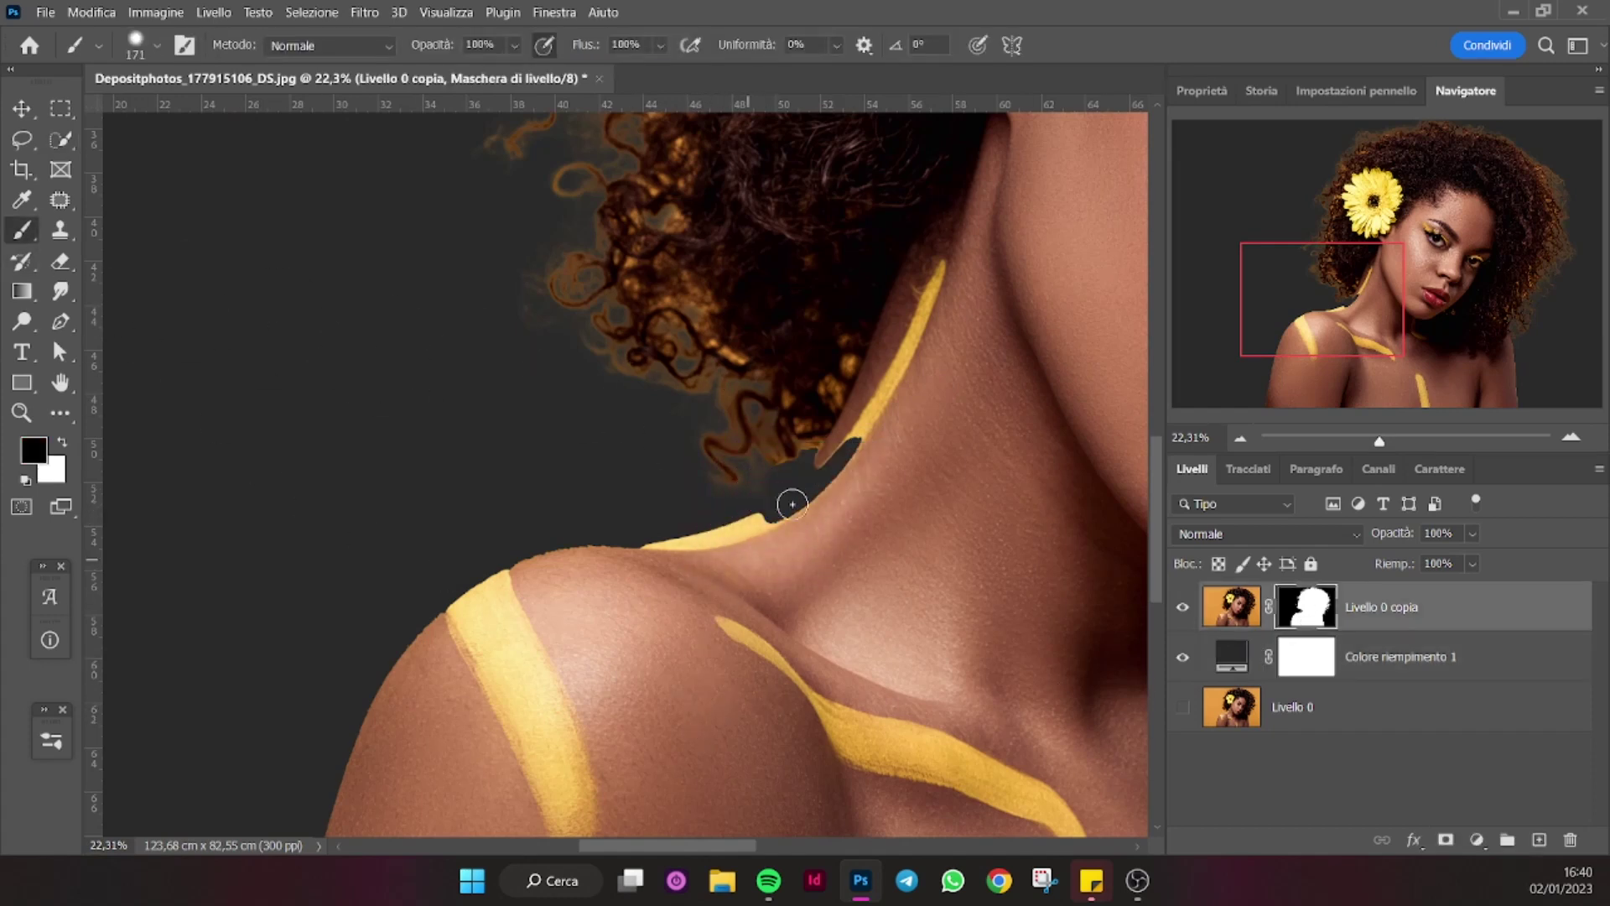
drag(765, 537, 742, 537)
key(x)
mouse_move(866, 449)
mouse_down()
mouse_move(839, 474)
mouse_move(850, 438)
mouse_move(759, 527)
mouse_move(834, 456)
mouse_move(699, 558)
mouse_up()
key(x)
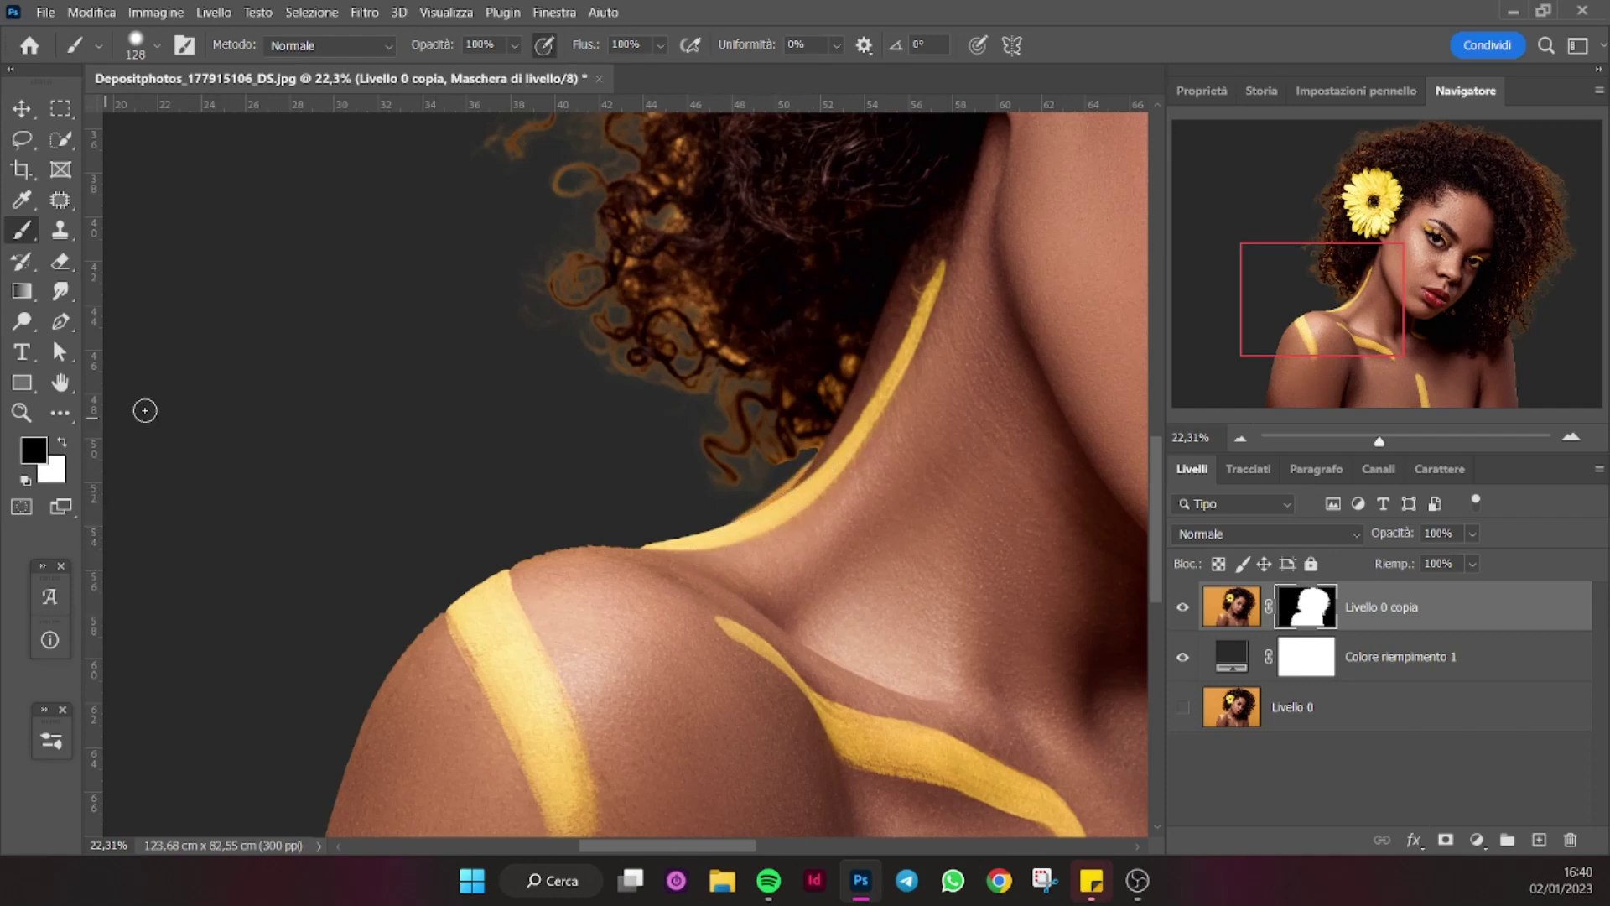
Paint black along the neck, hair and shoulder top to remove the orange fringe.
drag(1391, 436, 1403, 436)
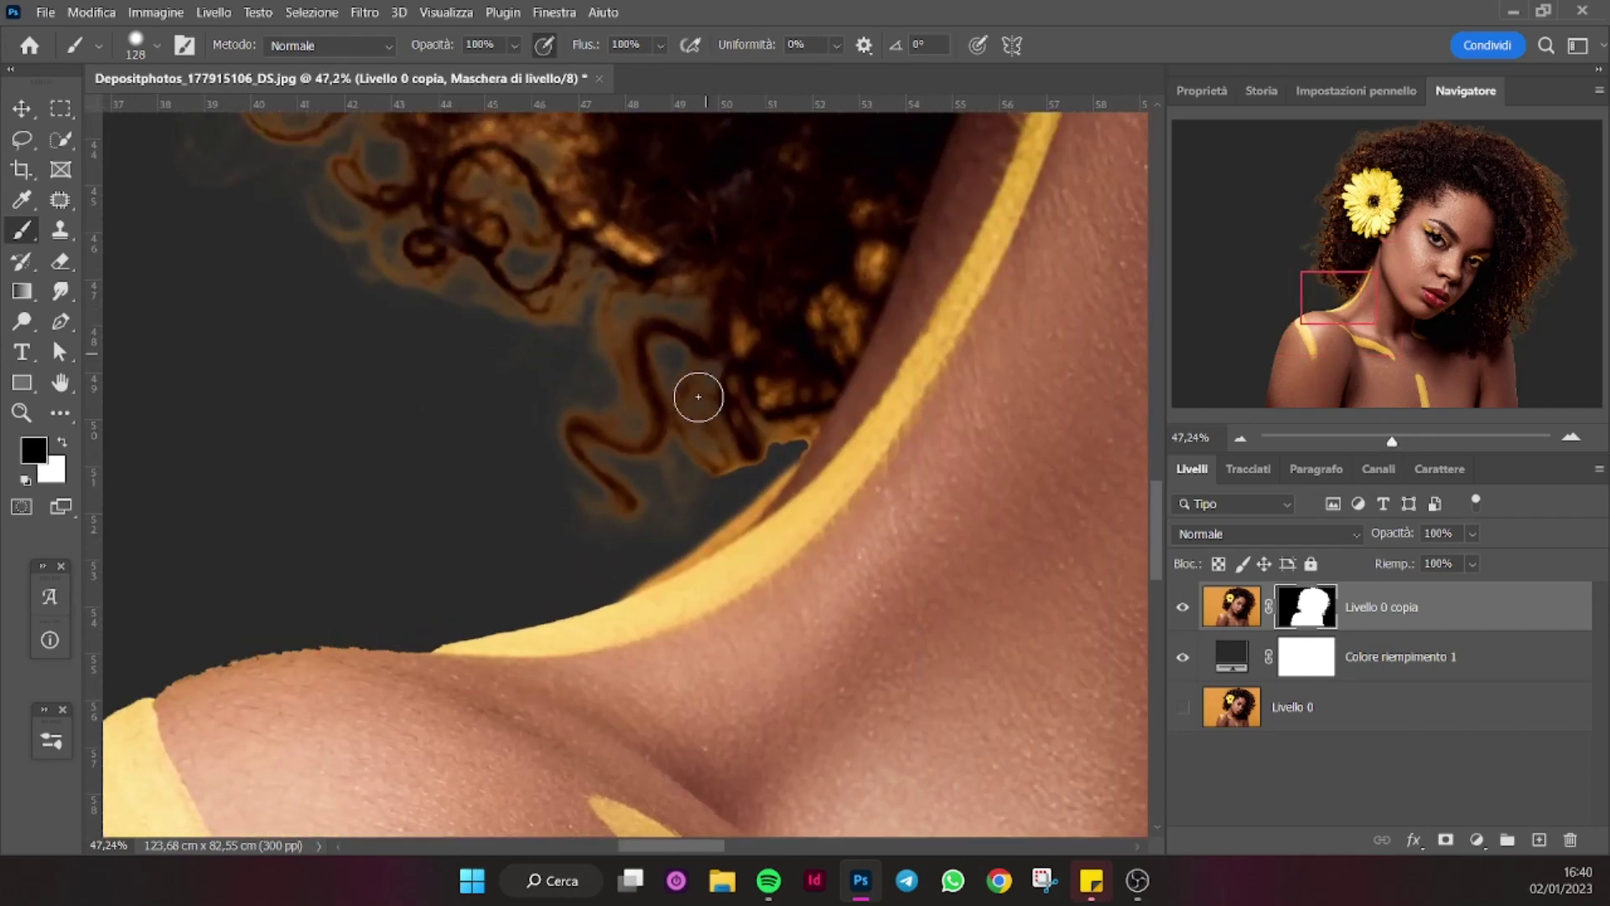
drag(777, 453, 798, 446)
mouse_move(783, 467)
mouse_down()
mouse_move(730, 524)
mouse_move(792, 457)
mouse_move(720, 531)
mouse_move(794, 456)
mouse_move(808, 463)
mouse_move(617, 582)
mouse_up()
mouse_move(613, 589)
mouse_down()
mouse_move(726, 529)
mouse_move(640, 581)
mouse_up()
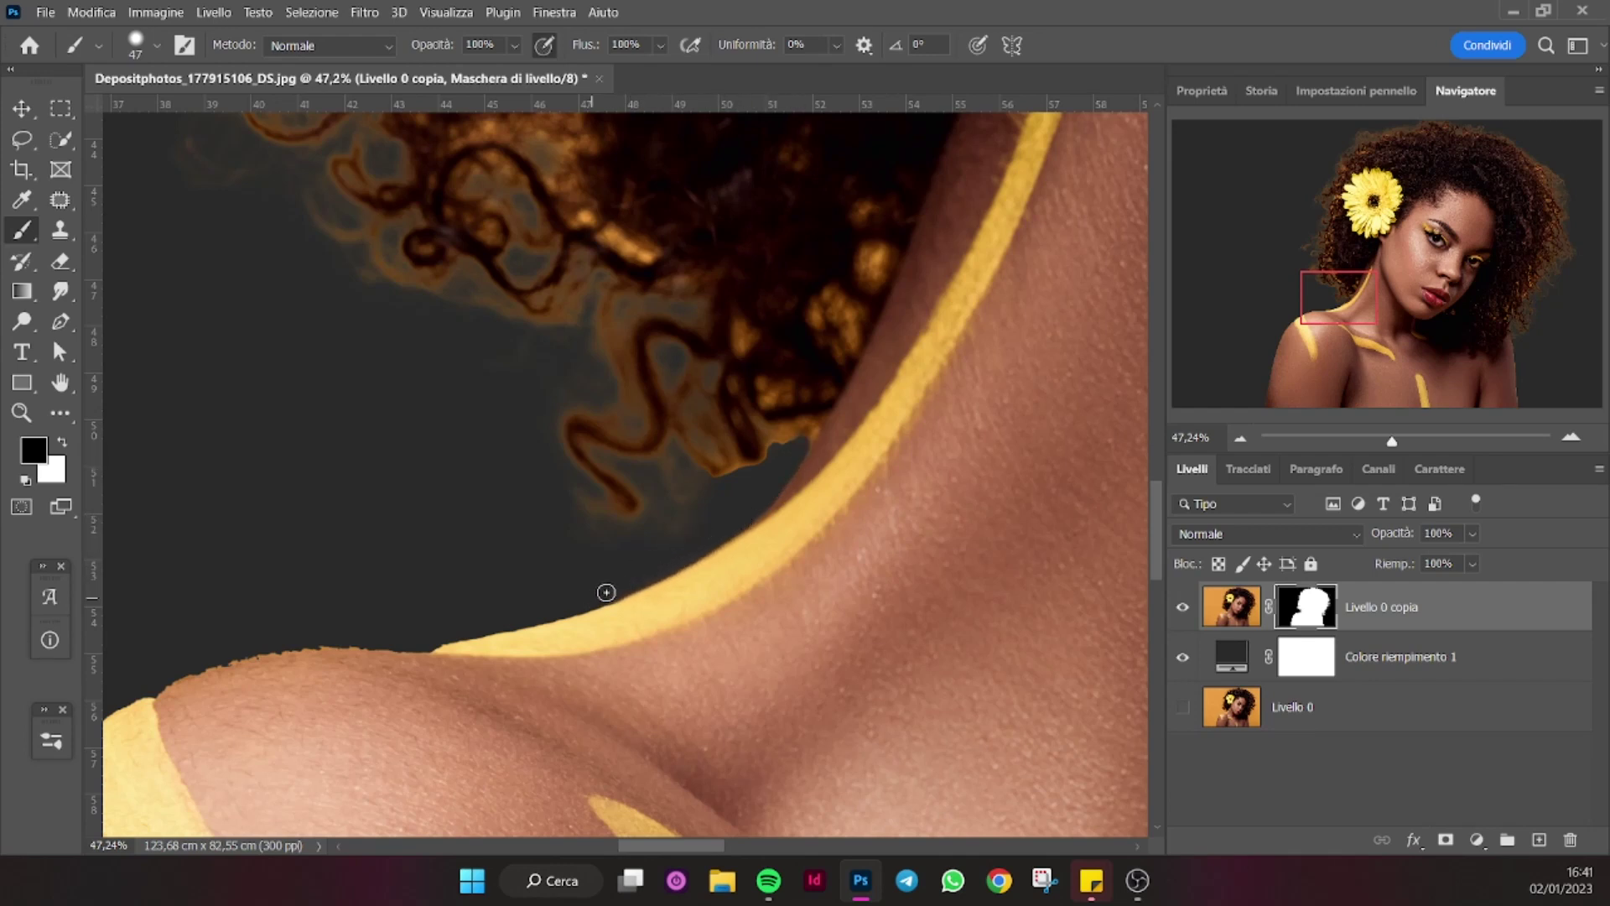
key(x)
mouse_move(352, 648)
mouse_down()
mouse_move(476, 642)
mouse_move(839, 310)
mouse_up()
key(x)
key(x)
key(x)
drag(859, 313, 420, 557)
Inspect both shoulder edges of the mask, then fit the whole image in view.
drag(678, 486, 963, 234)
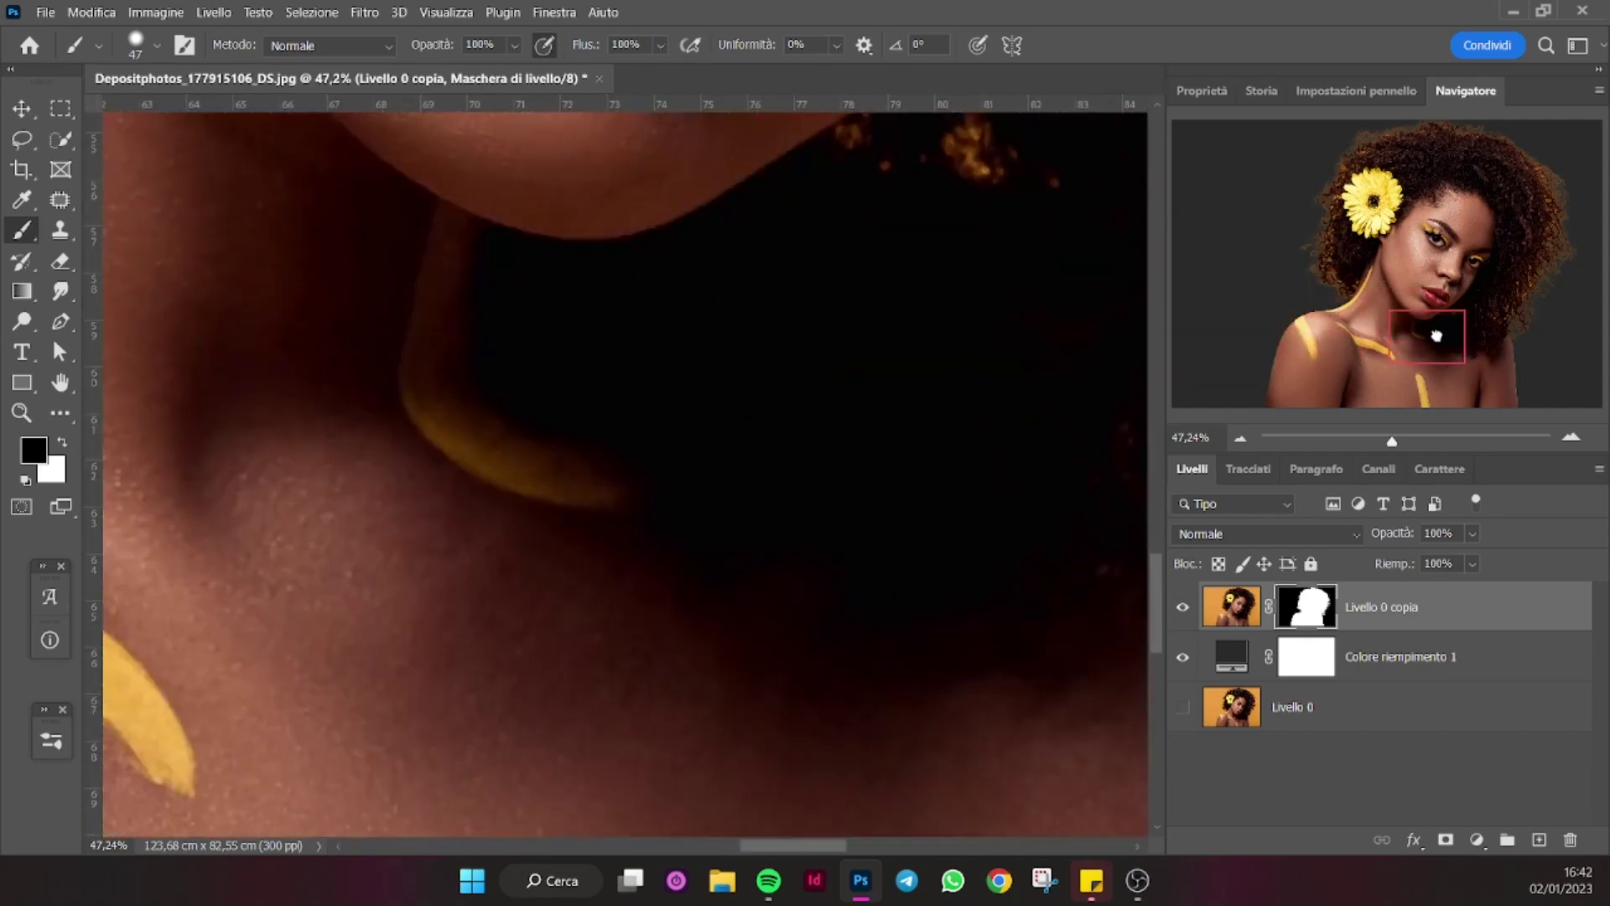
drag(1281, 345, 1520, 352)
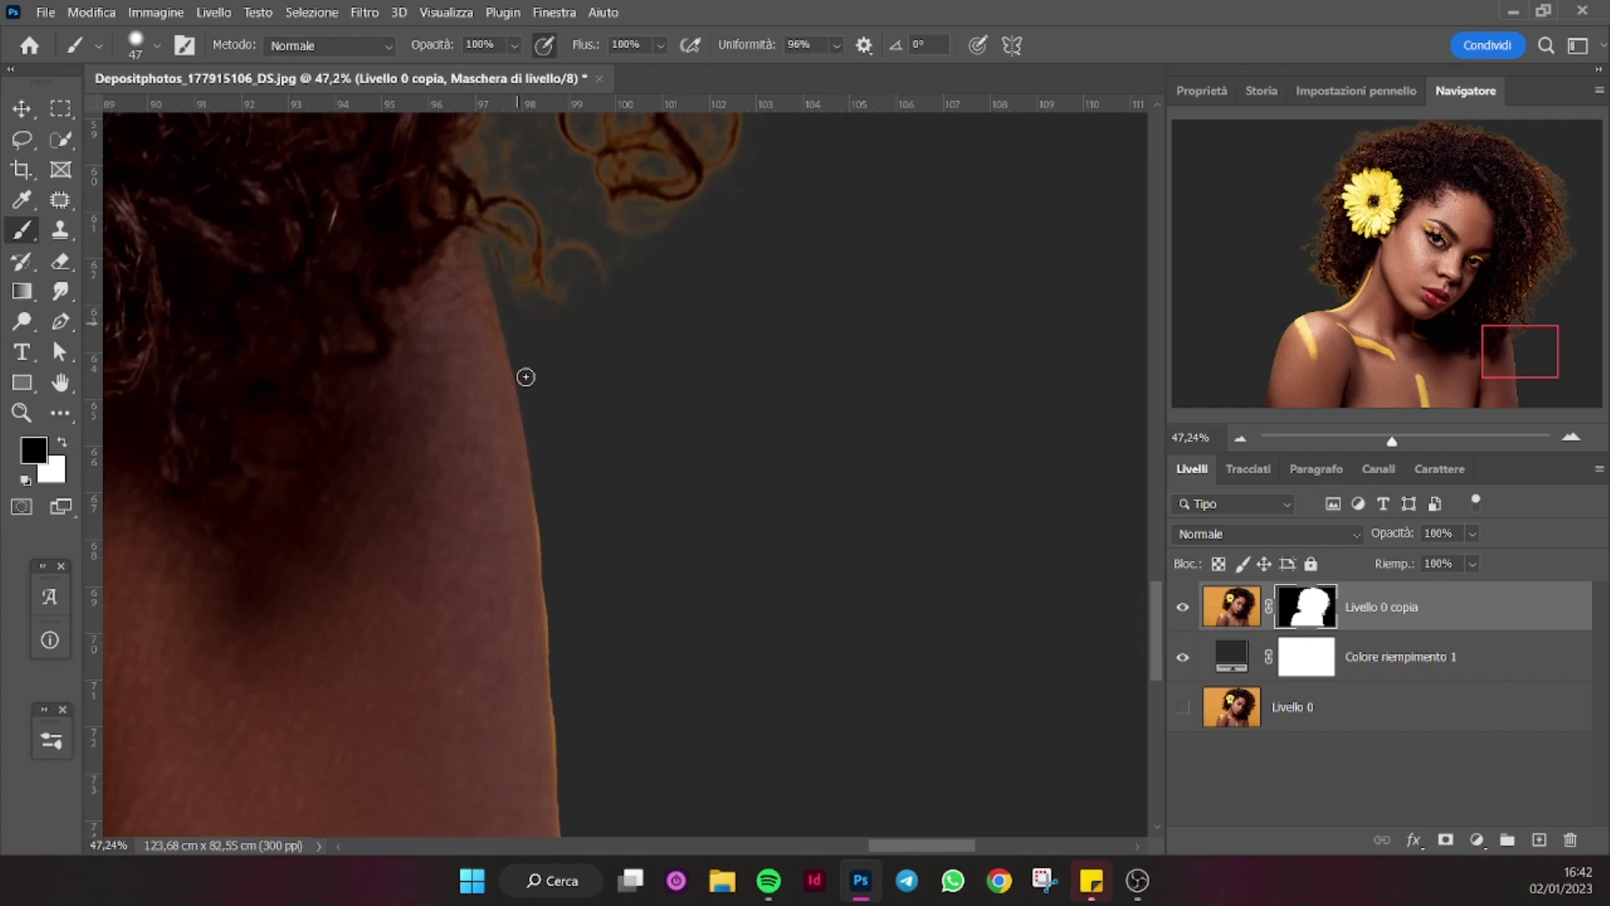
drag(565, 528, 741, 535)
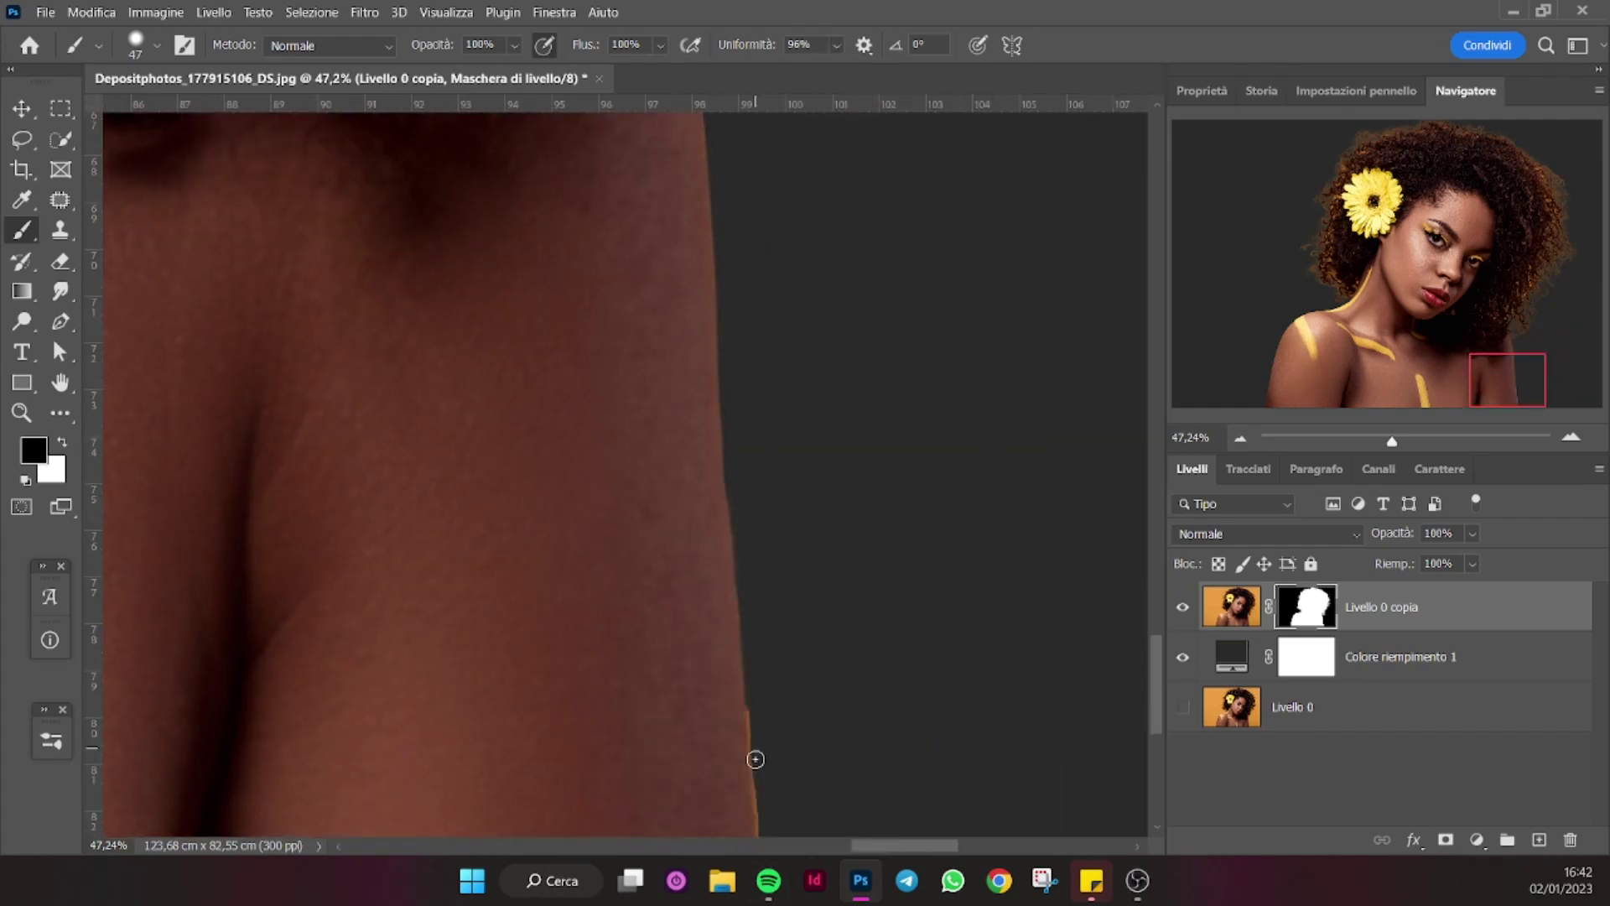
drag(1391, 440, 1352, 440)
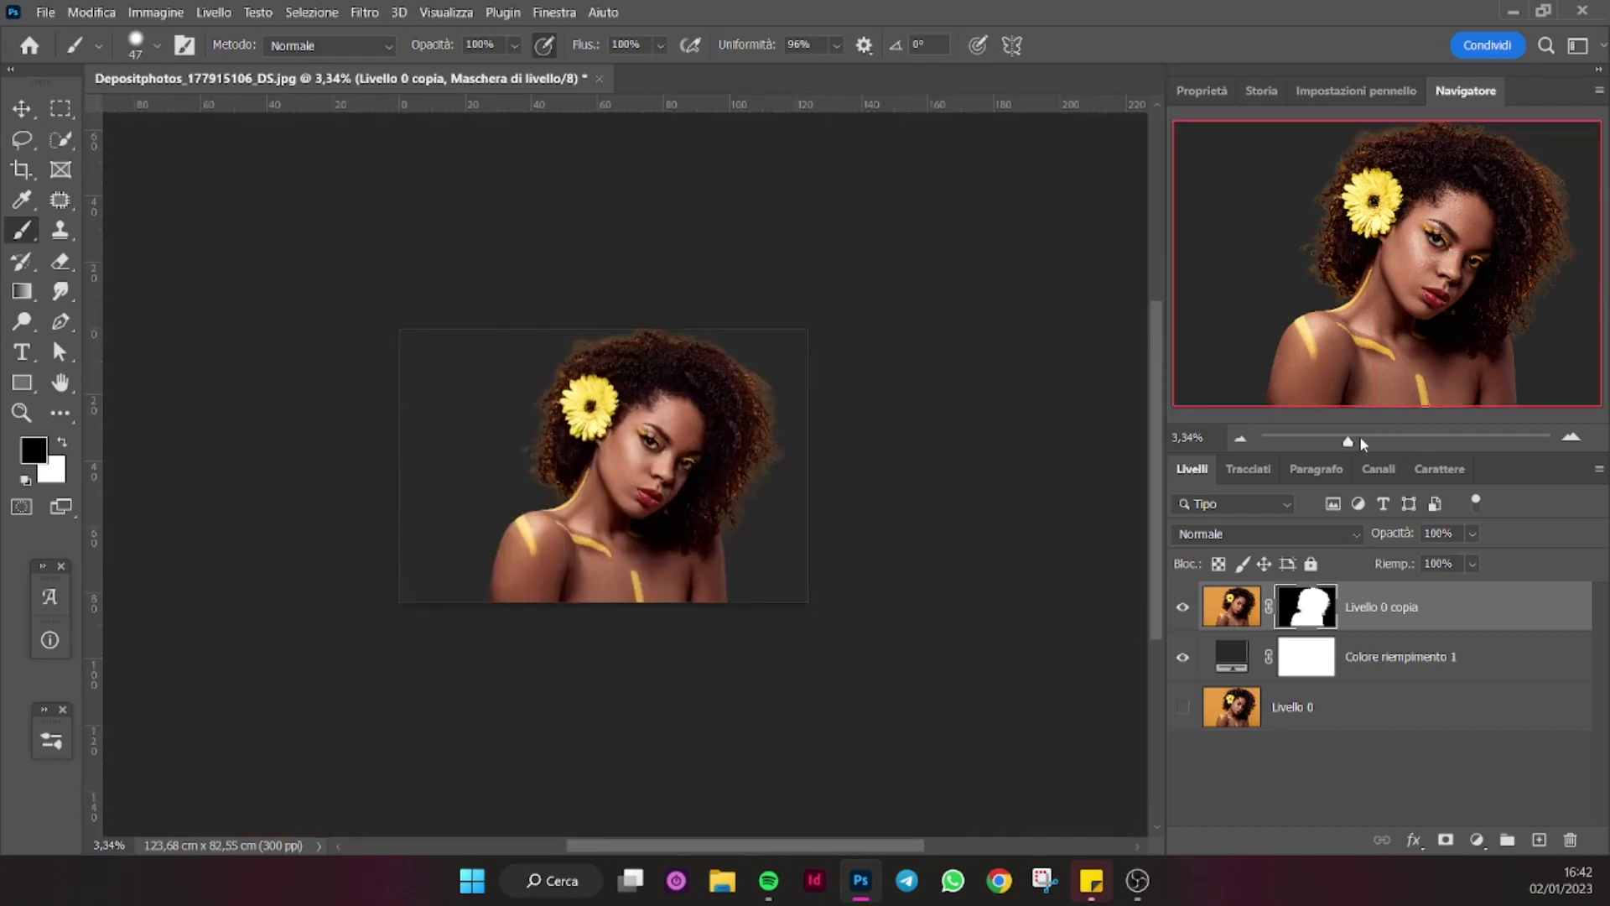
drag(1354, 440, 1361, 440)
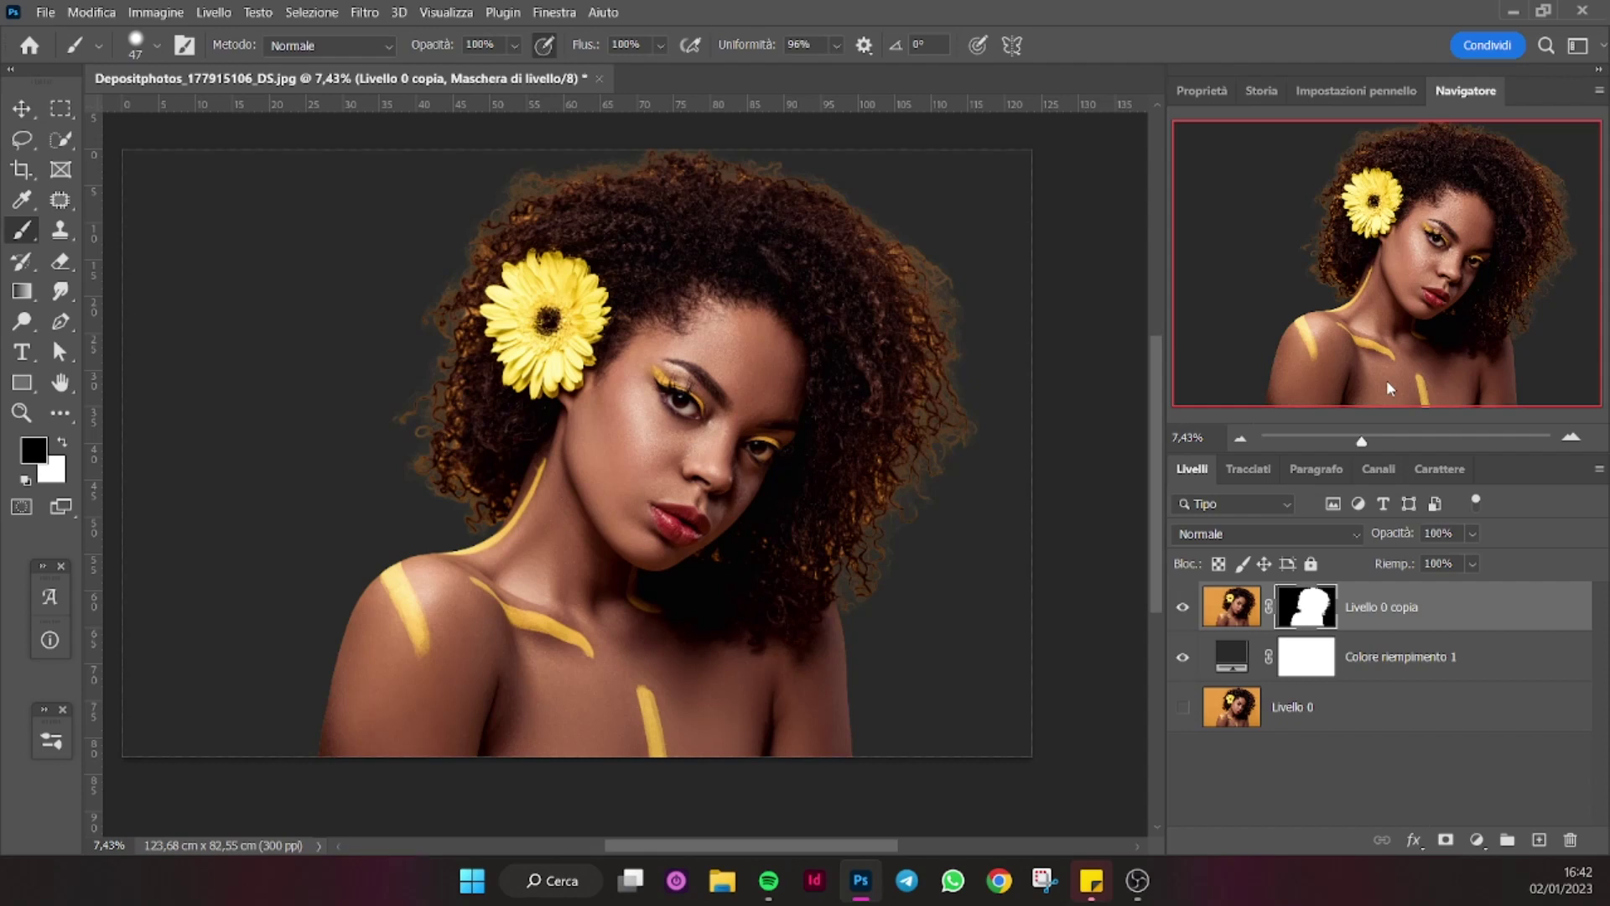
click(17, 171)
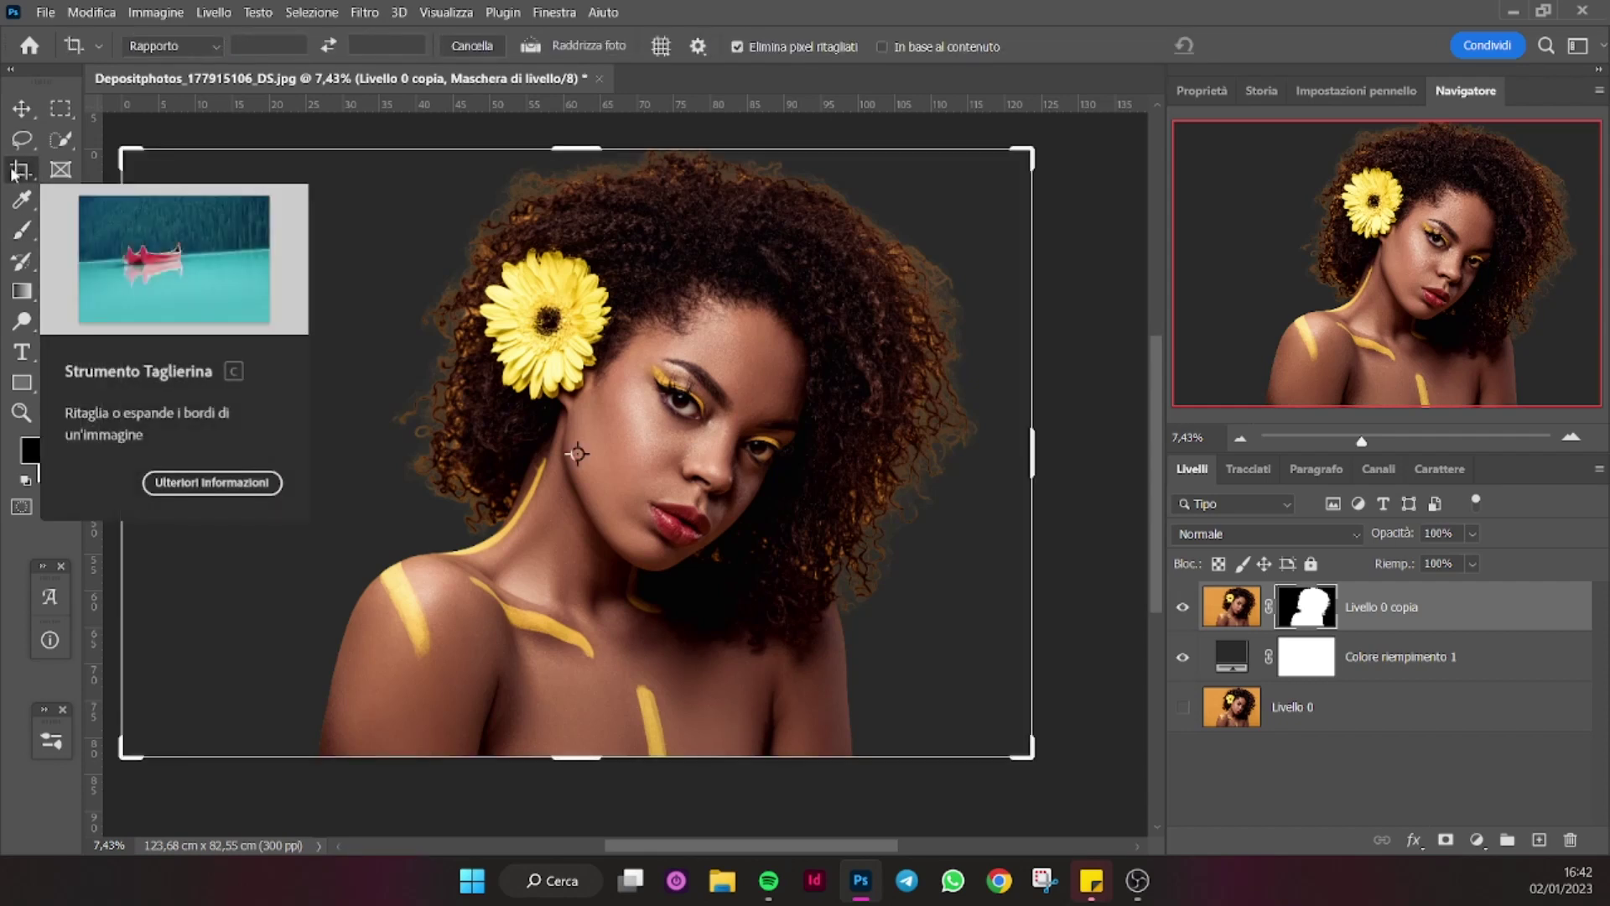
Crop the canvas to a 4:5 portrait ratio, extending the frame above the image.
click(172, 46)
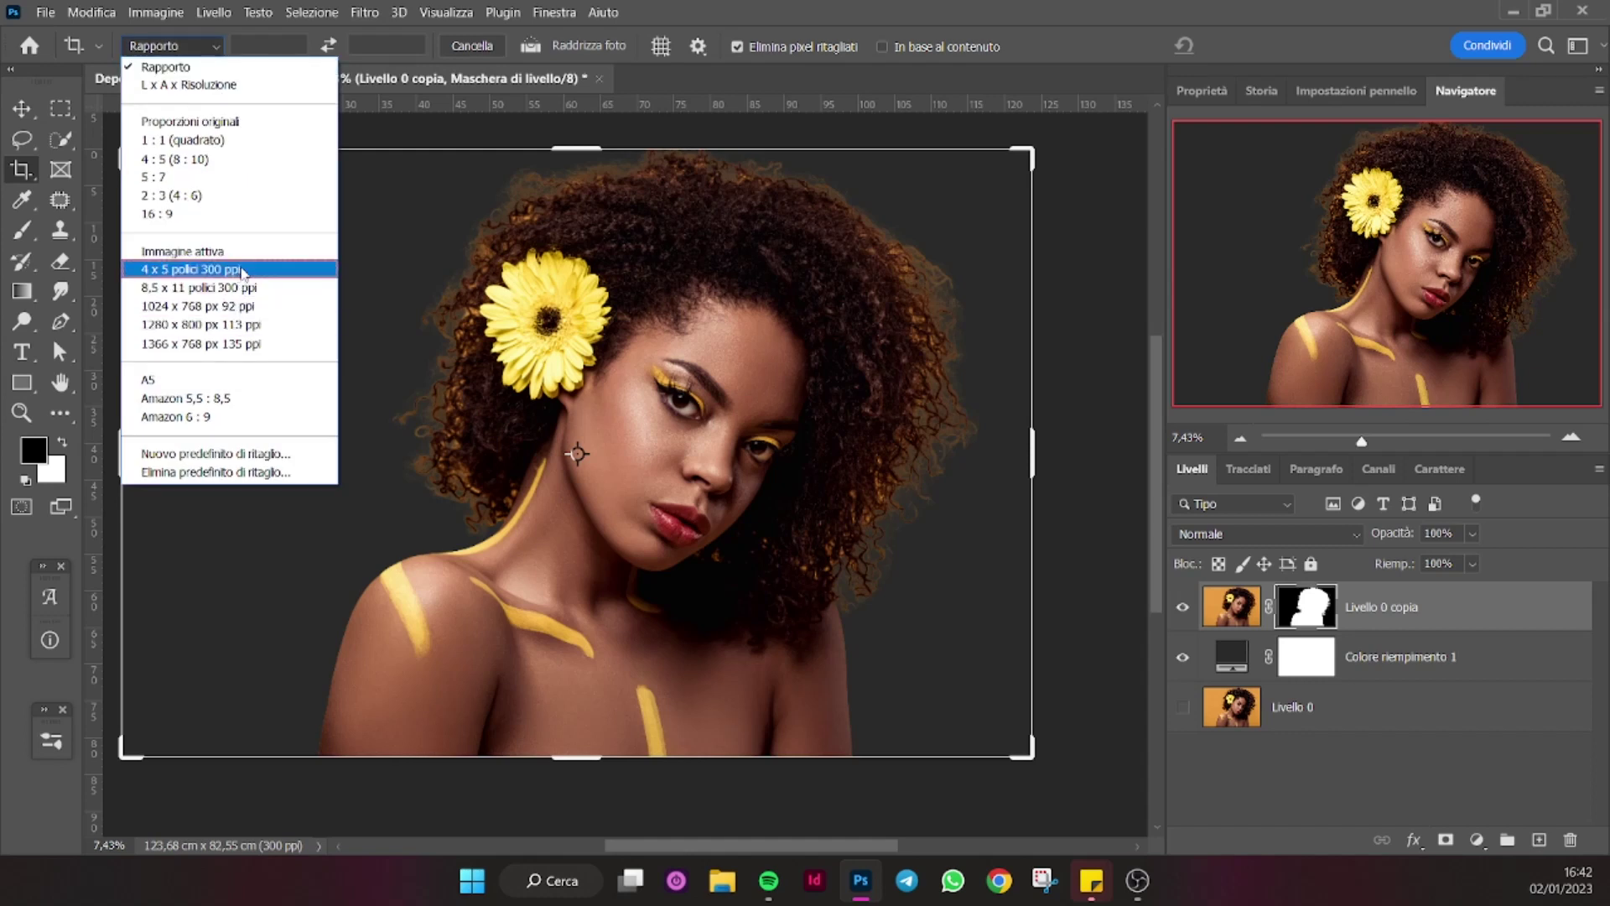
click(263, 160)
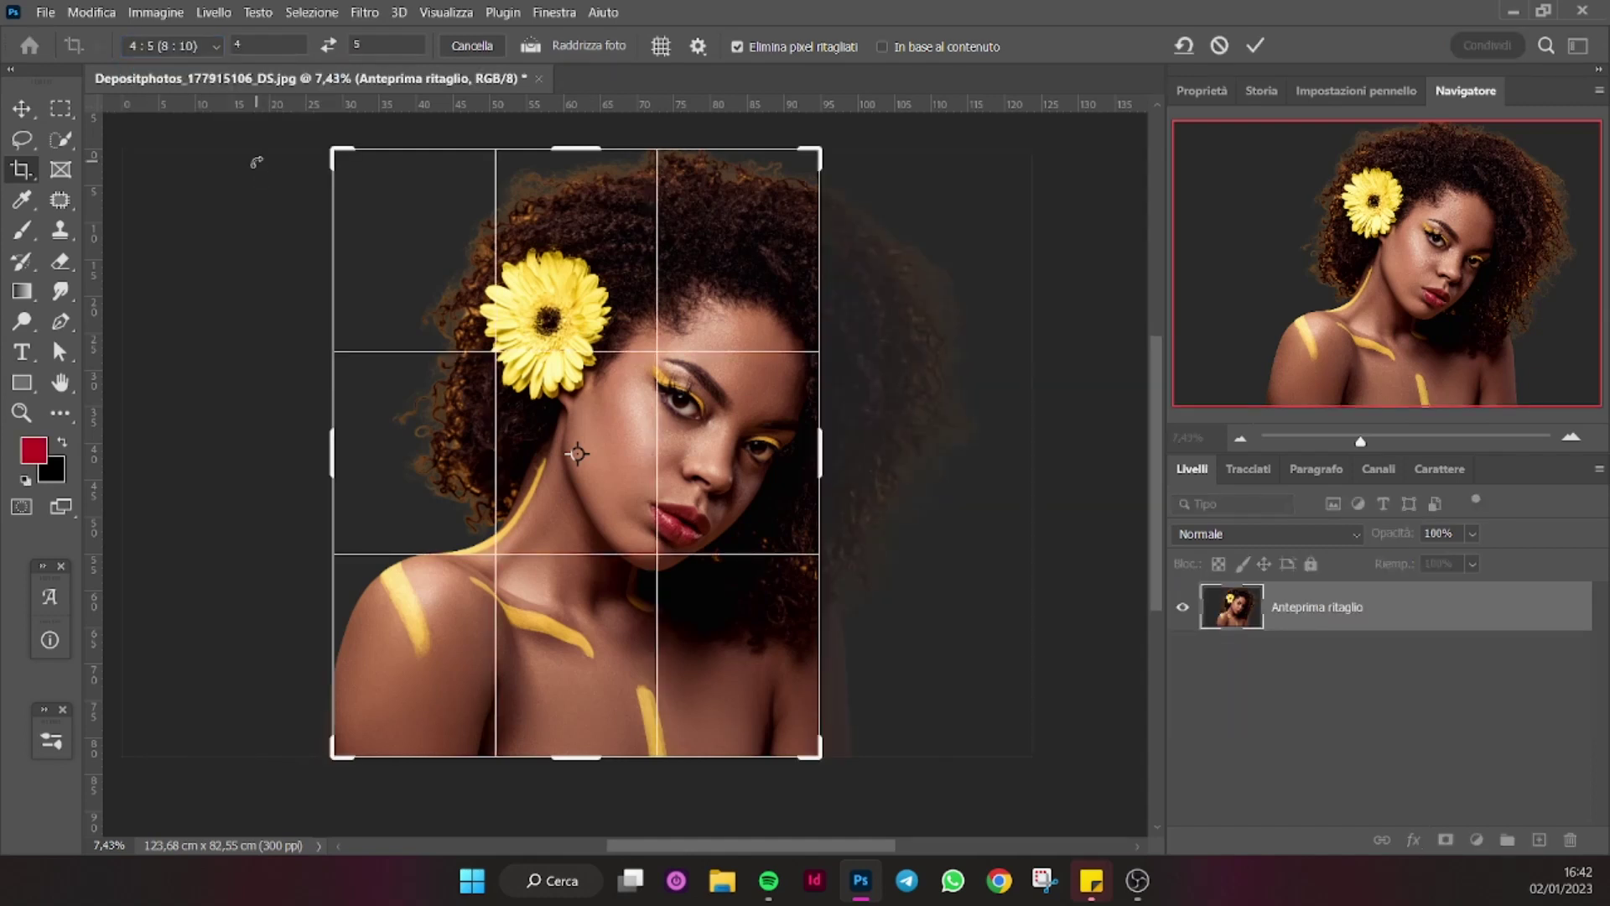
drag(817, 151, 876, 126)
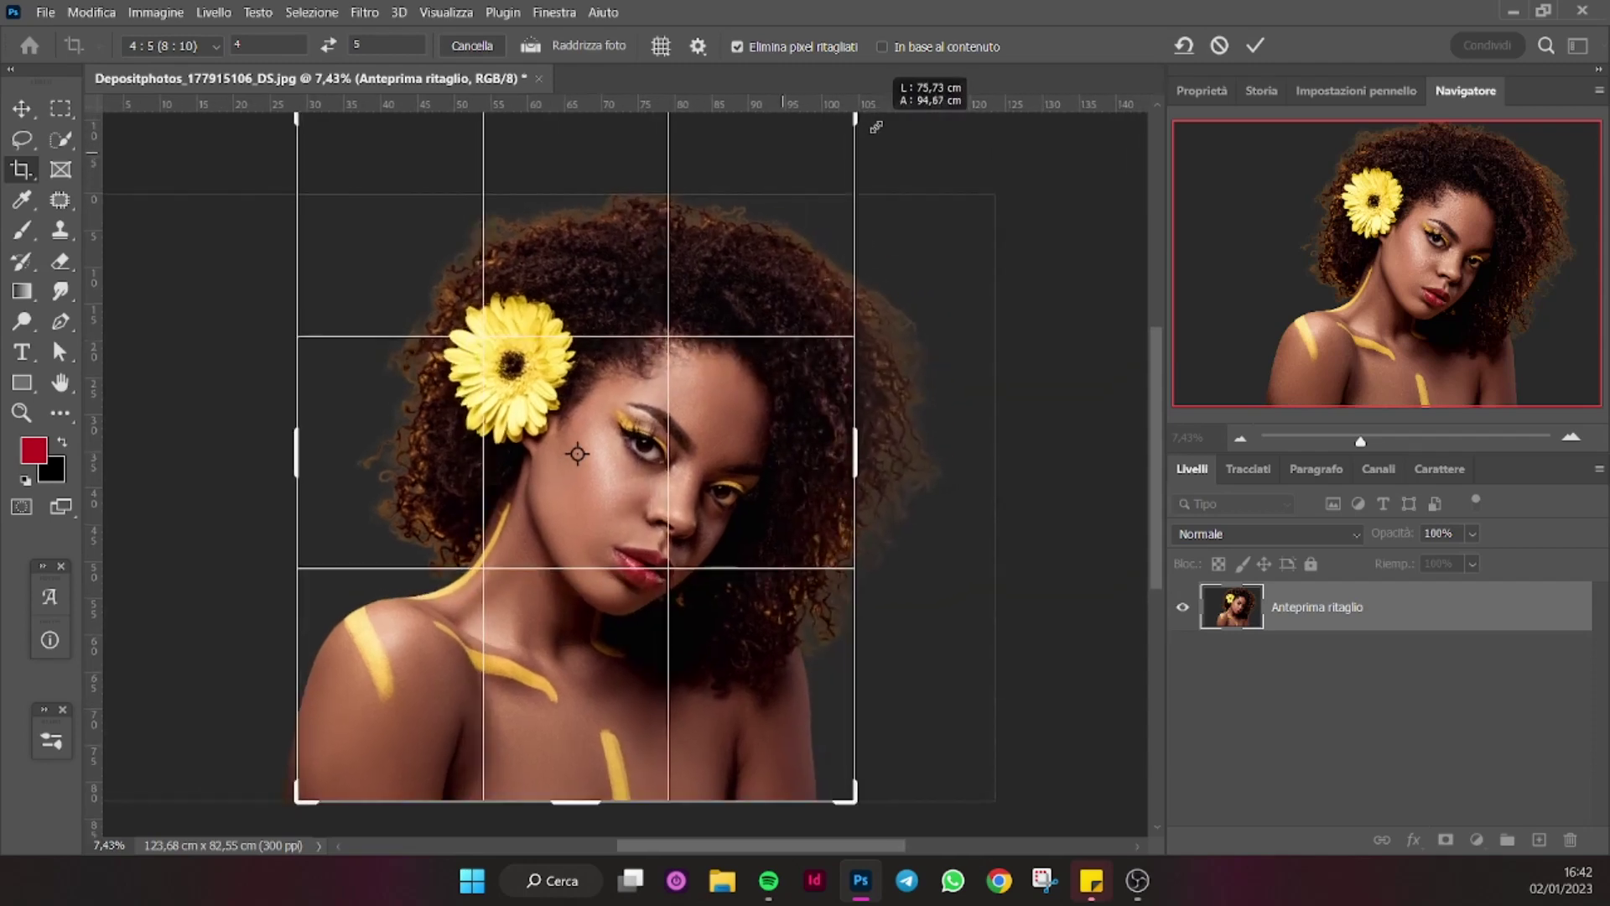
drag(1360, 441, 1352, 441)
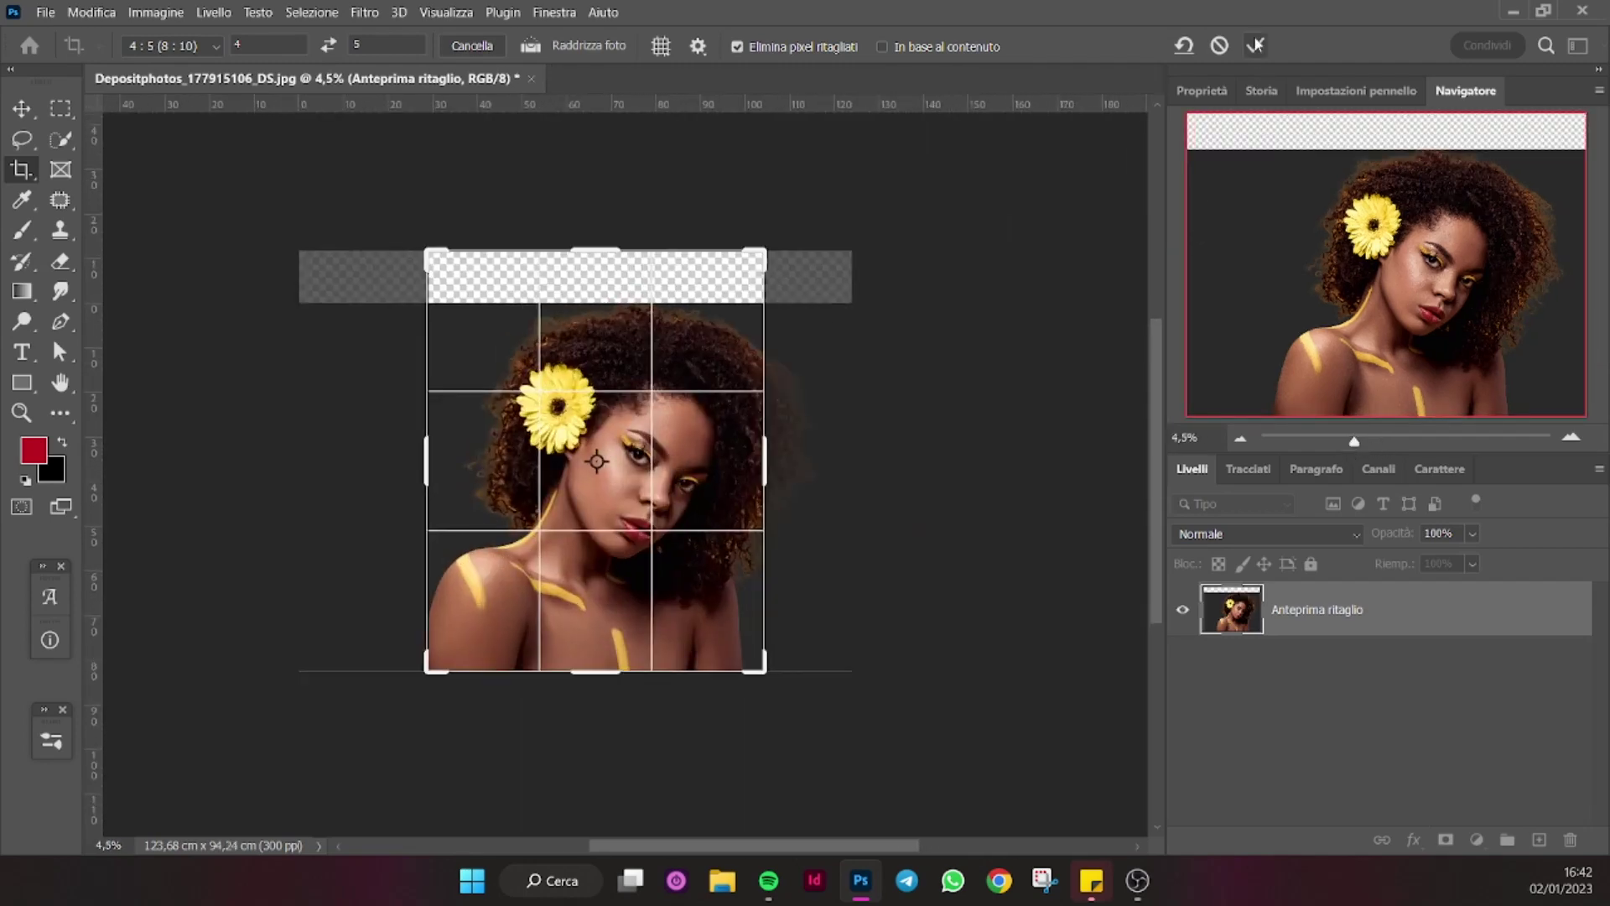
click(1255, 45)
Scale the woman layer down to fit the new frame, then deselect it.
key(v)
drag(762, 302, 745, 319)
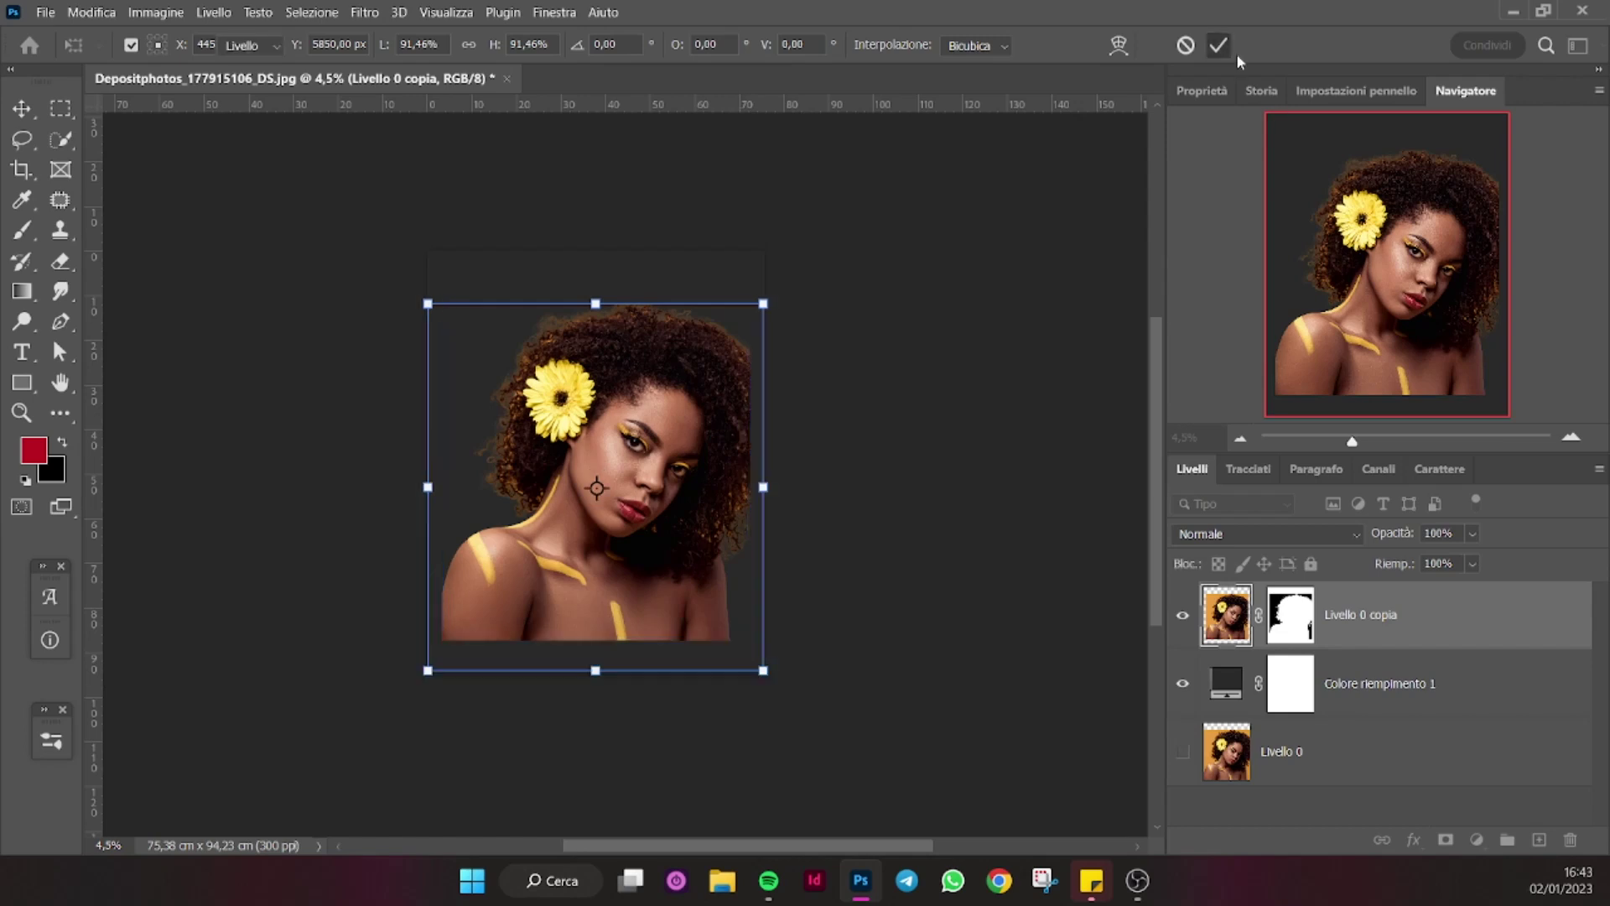
click(1224, 45)
drag(1351, 441, 1363, 442)
click(951, 547)
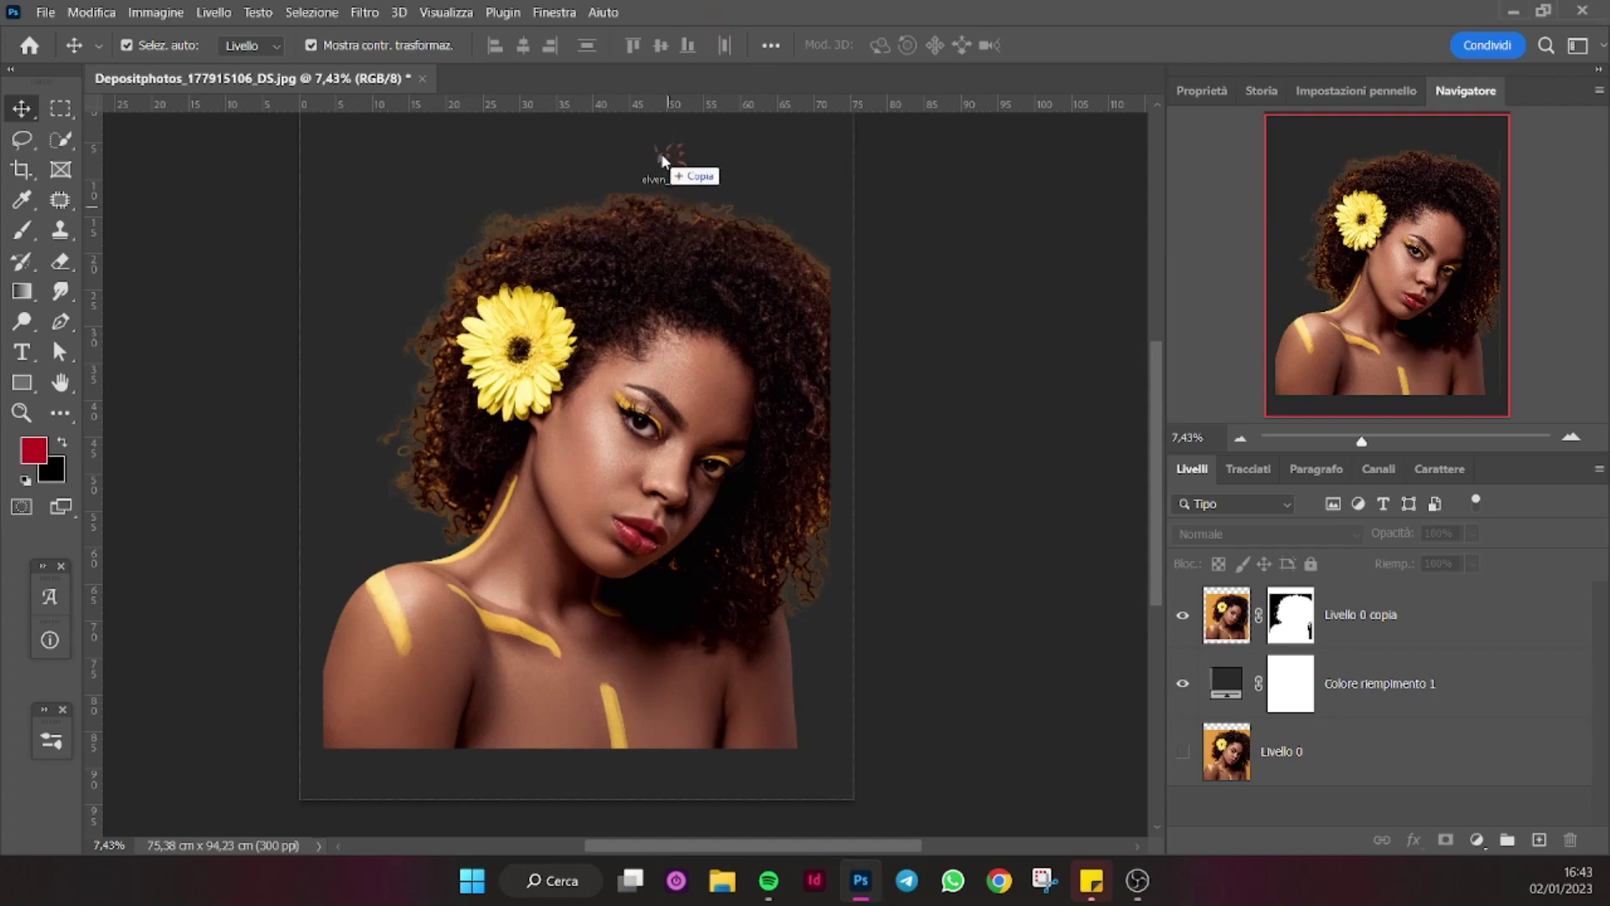
Drag elven_ears_by_darkadathea_d52dlzz.png onto the document tab bar to open it.
drag(662, 174, 644, 79)
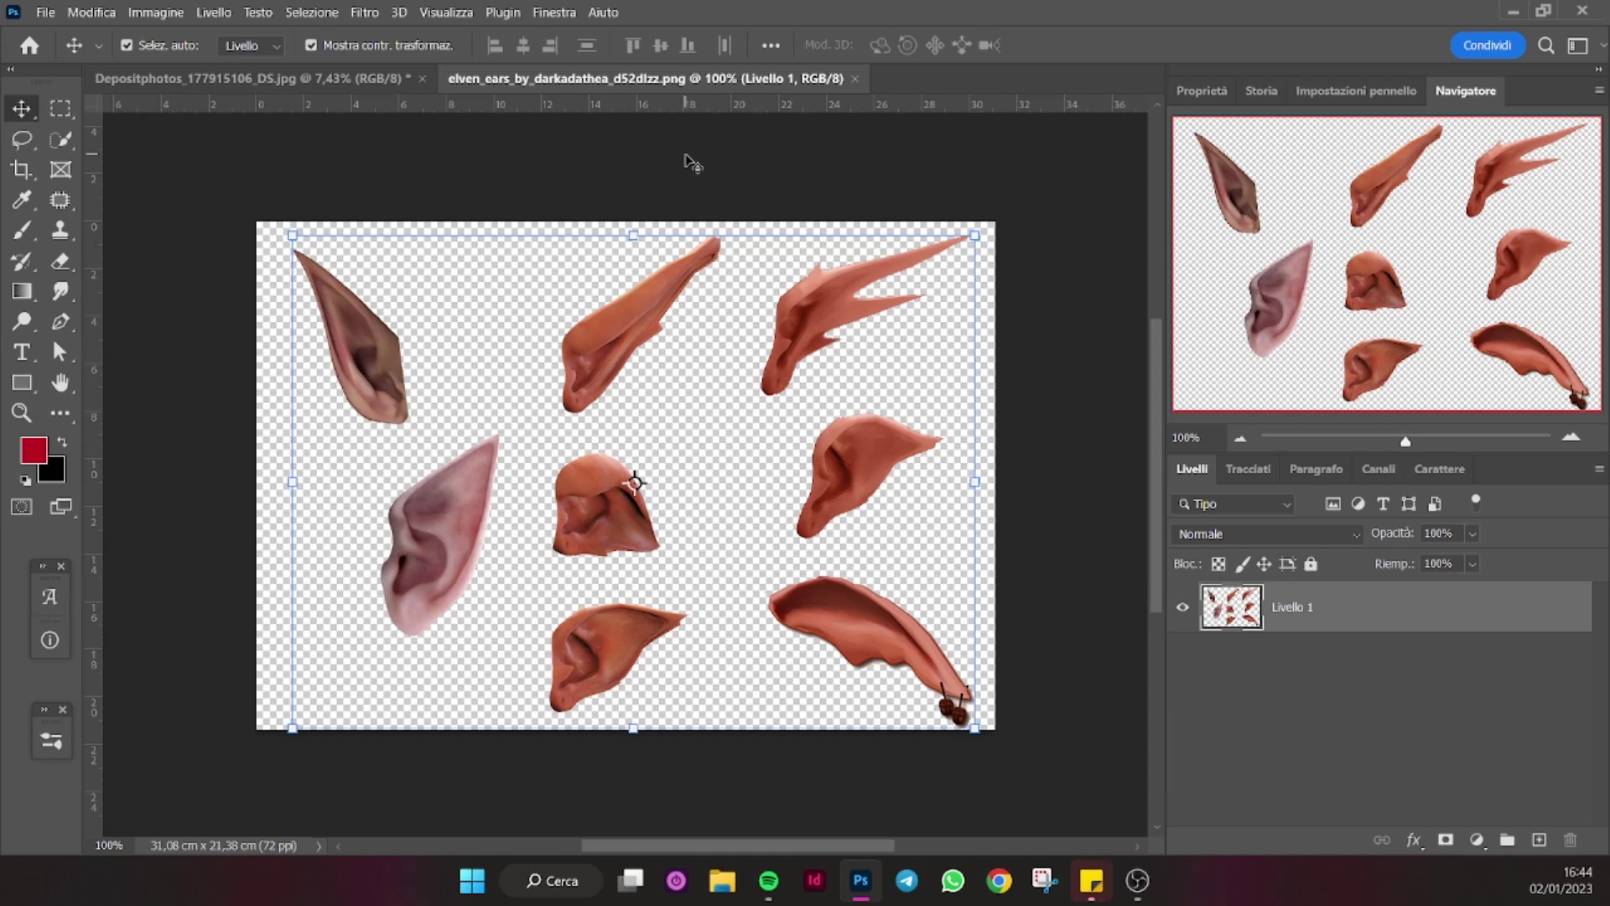
Lasso the top-centre pointed ear and move it into the portrait as Livello 1.
click(23, 139)
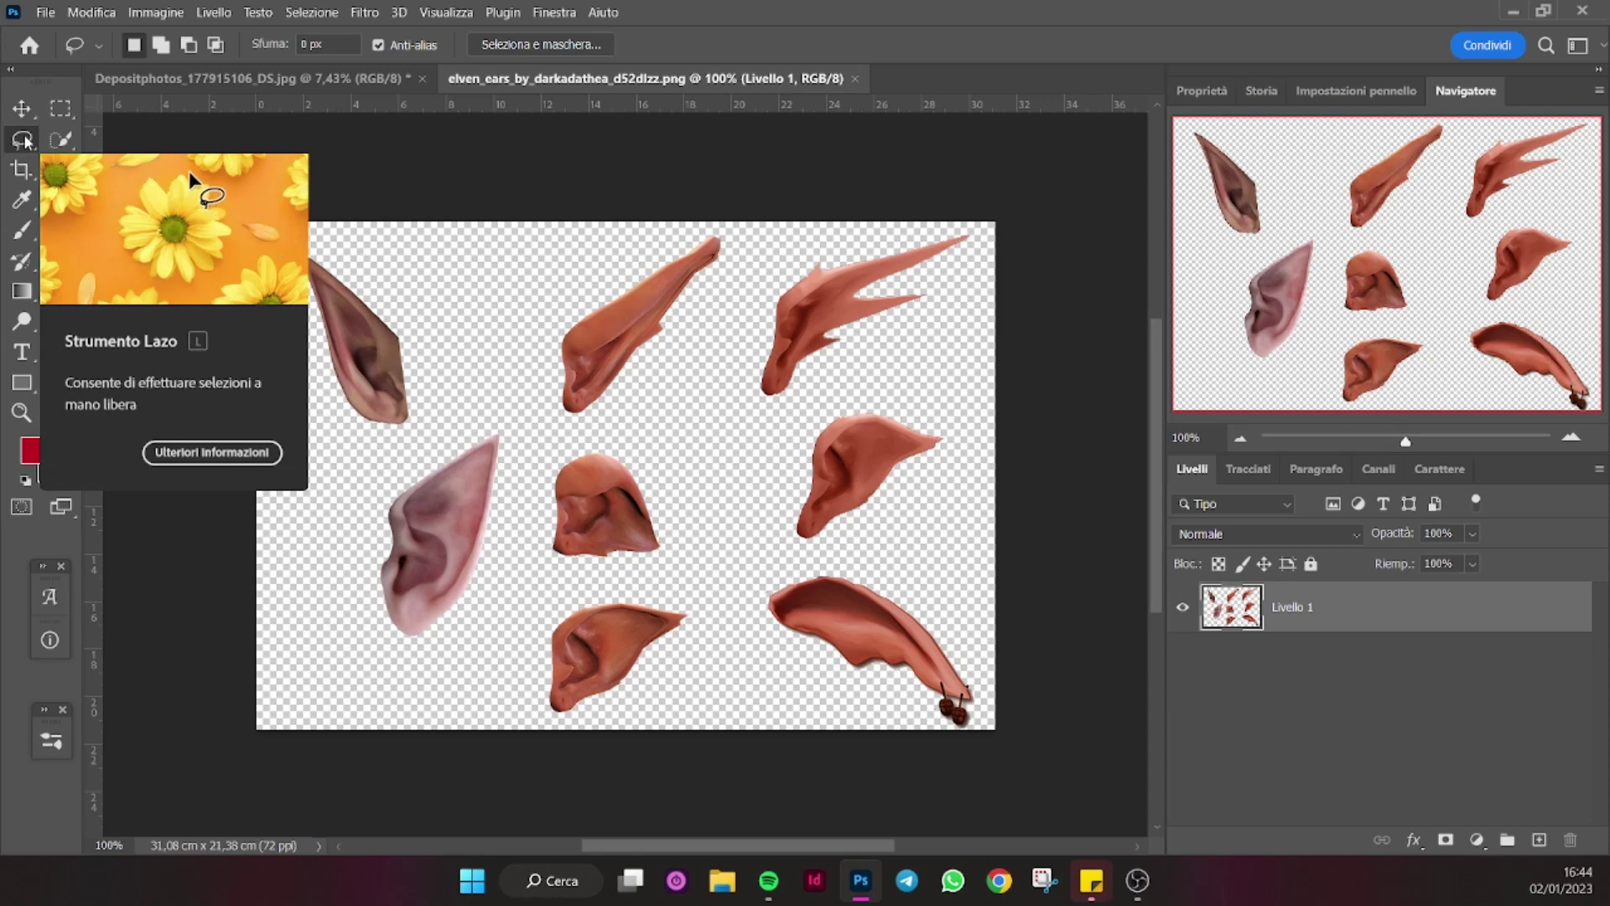
mouse_move(584, 286)
mouse_down()
mouse_move(570, 434)
mouse_move(546, 312)
mouse_up()
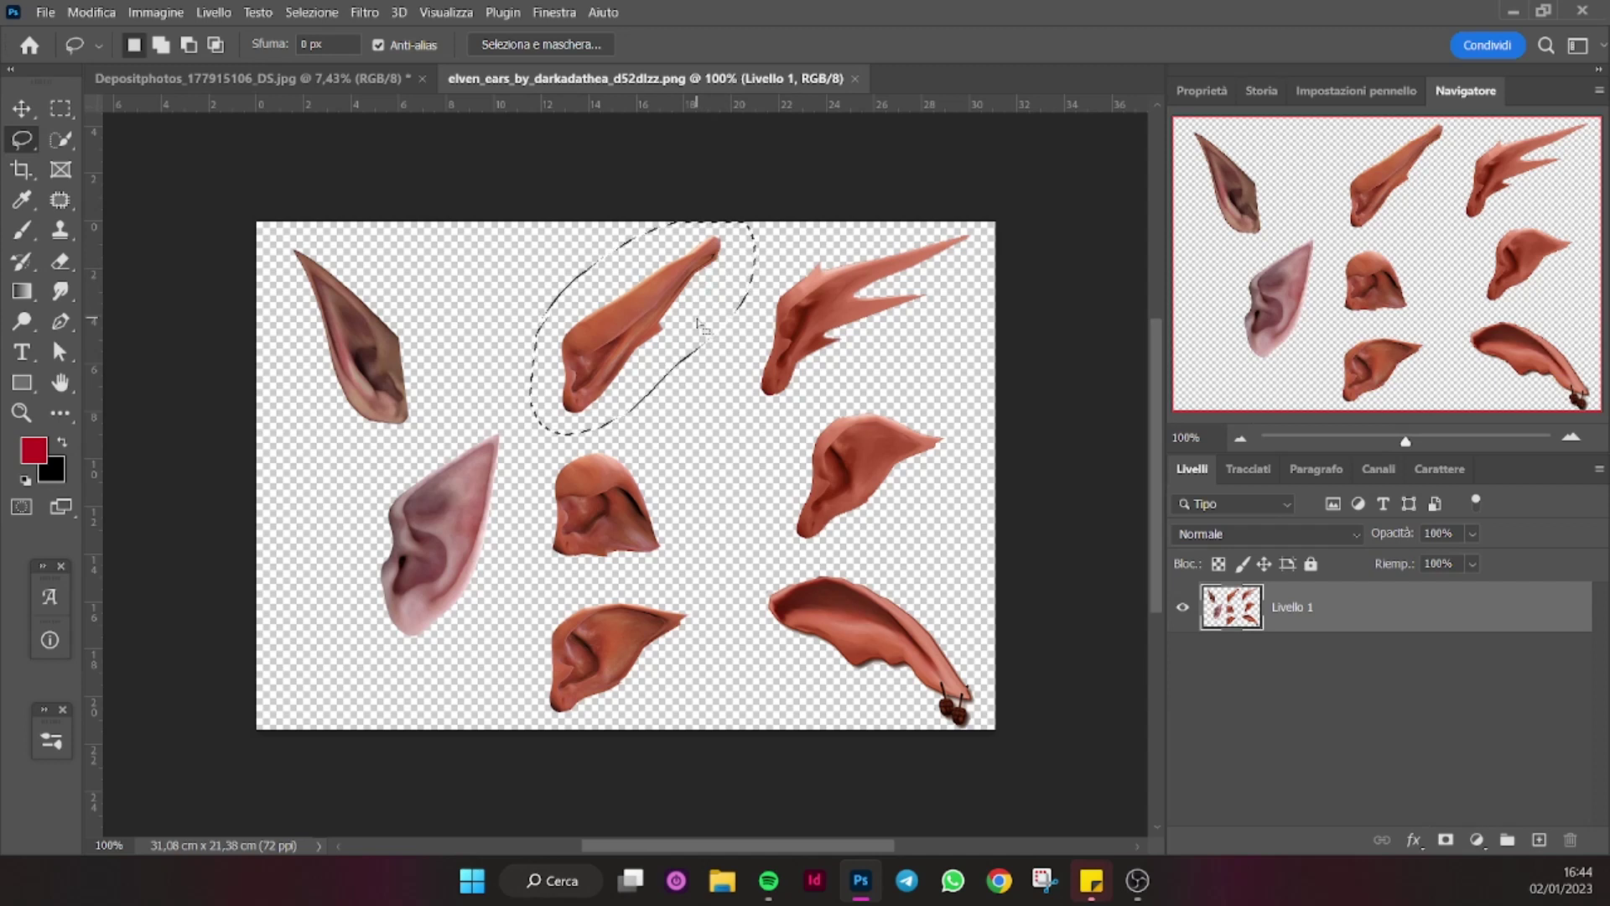
key(v)
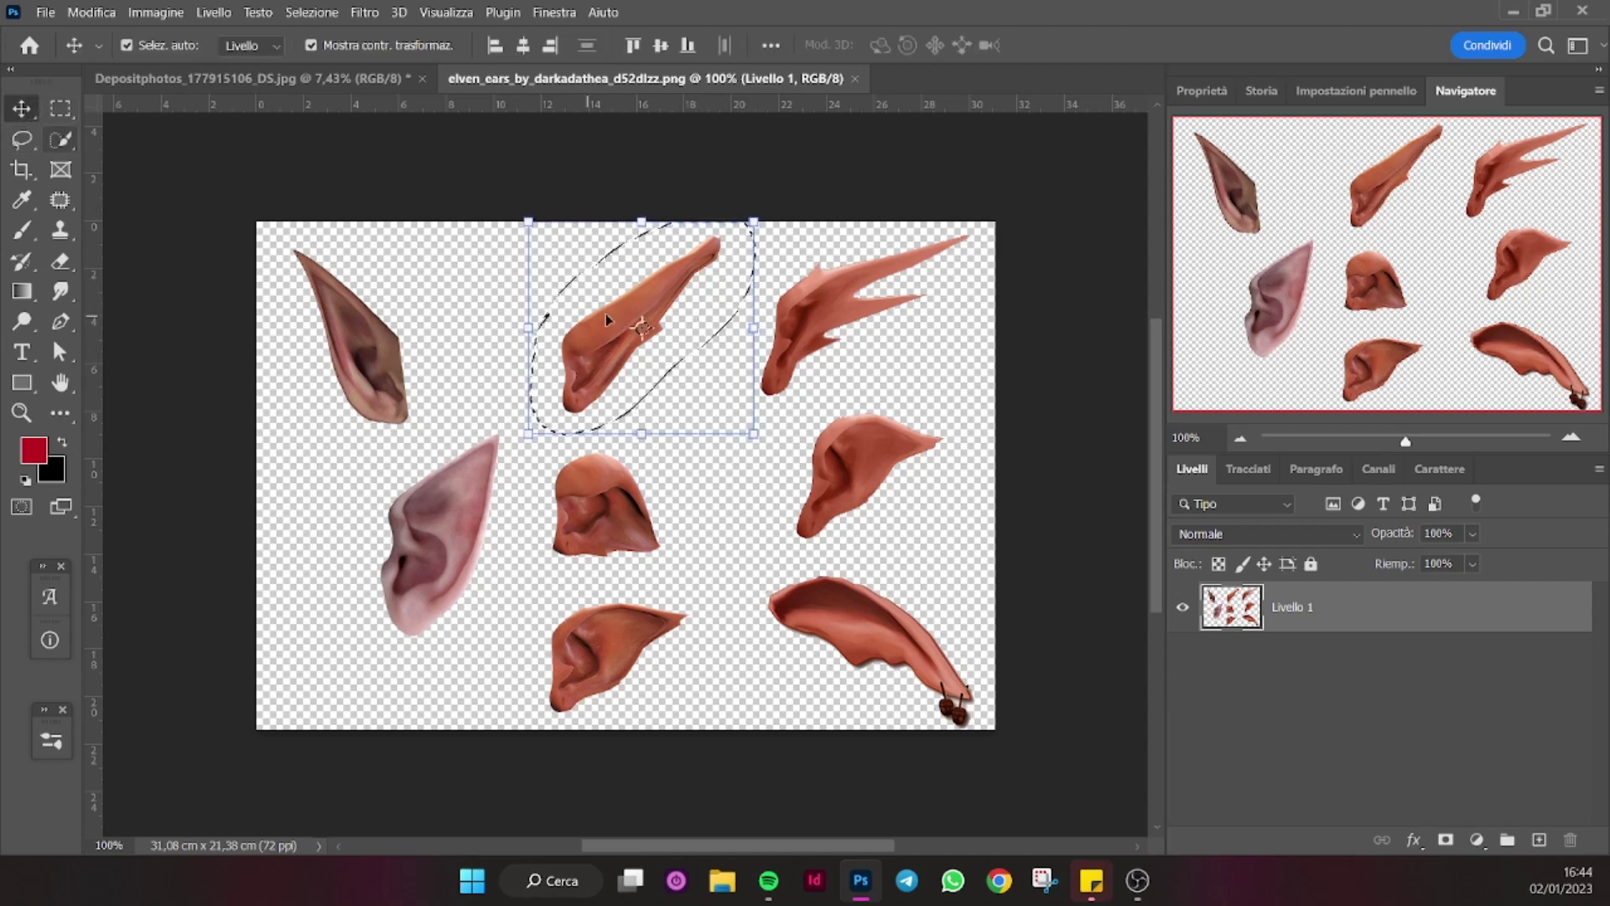
drag(671, 288, 577, 365)
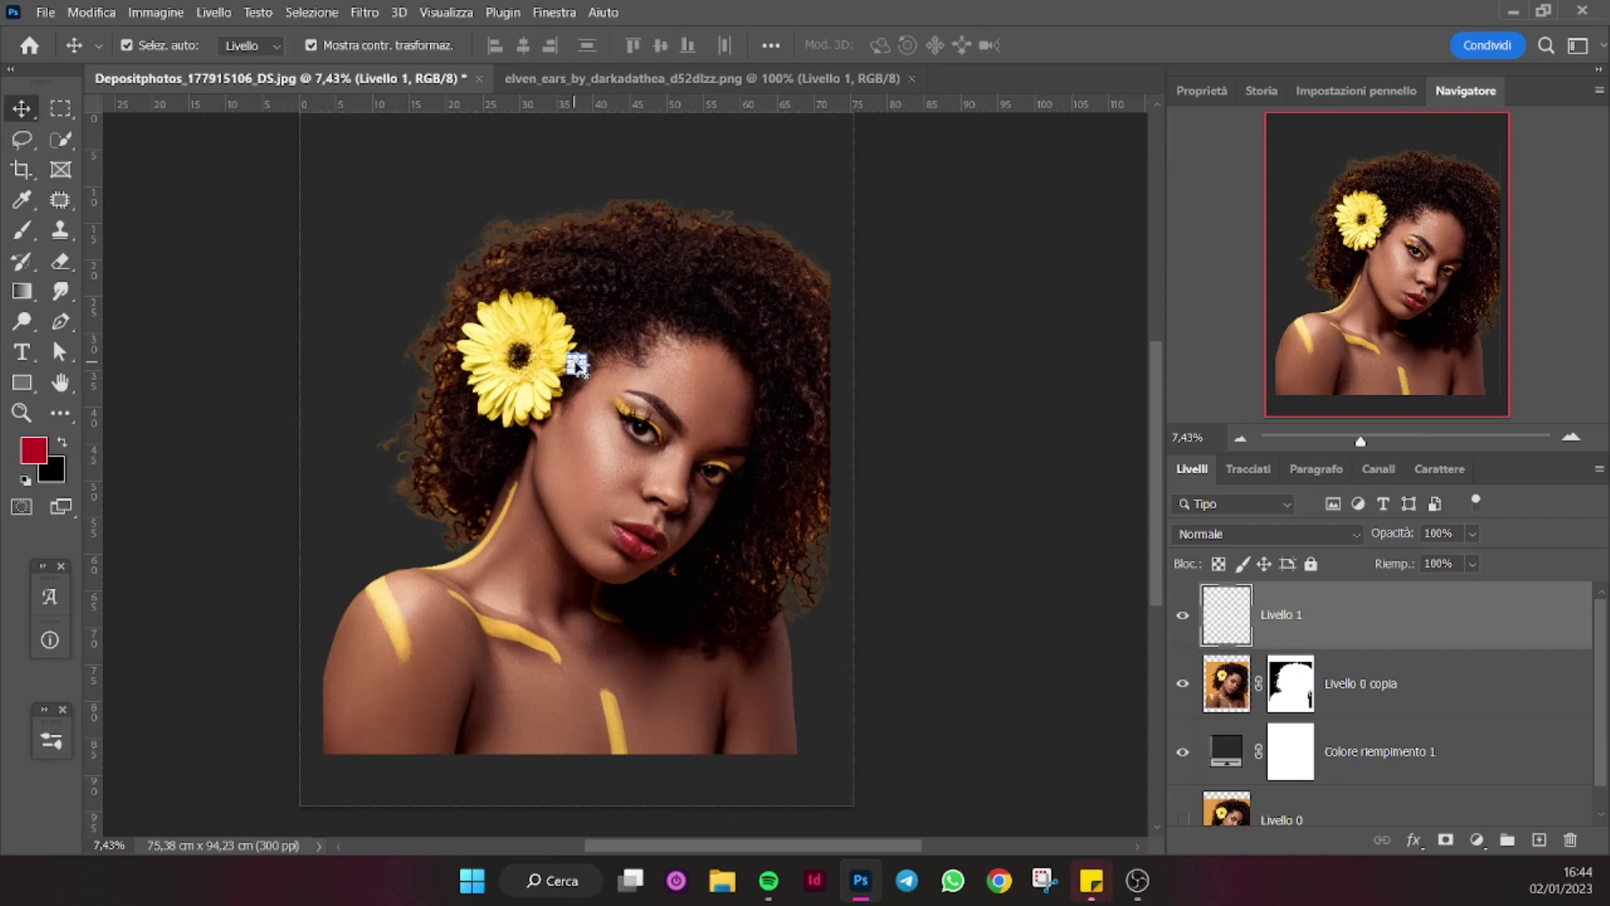
Flip the ear horizontally, then scale and rotate it to fit beside her head.
drag(577, 364, 805, 160)
drag(1360, 440, 1365, 441)
click(91, 12)
click(696, 833)
drag(654, 277, 692, 369)
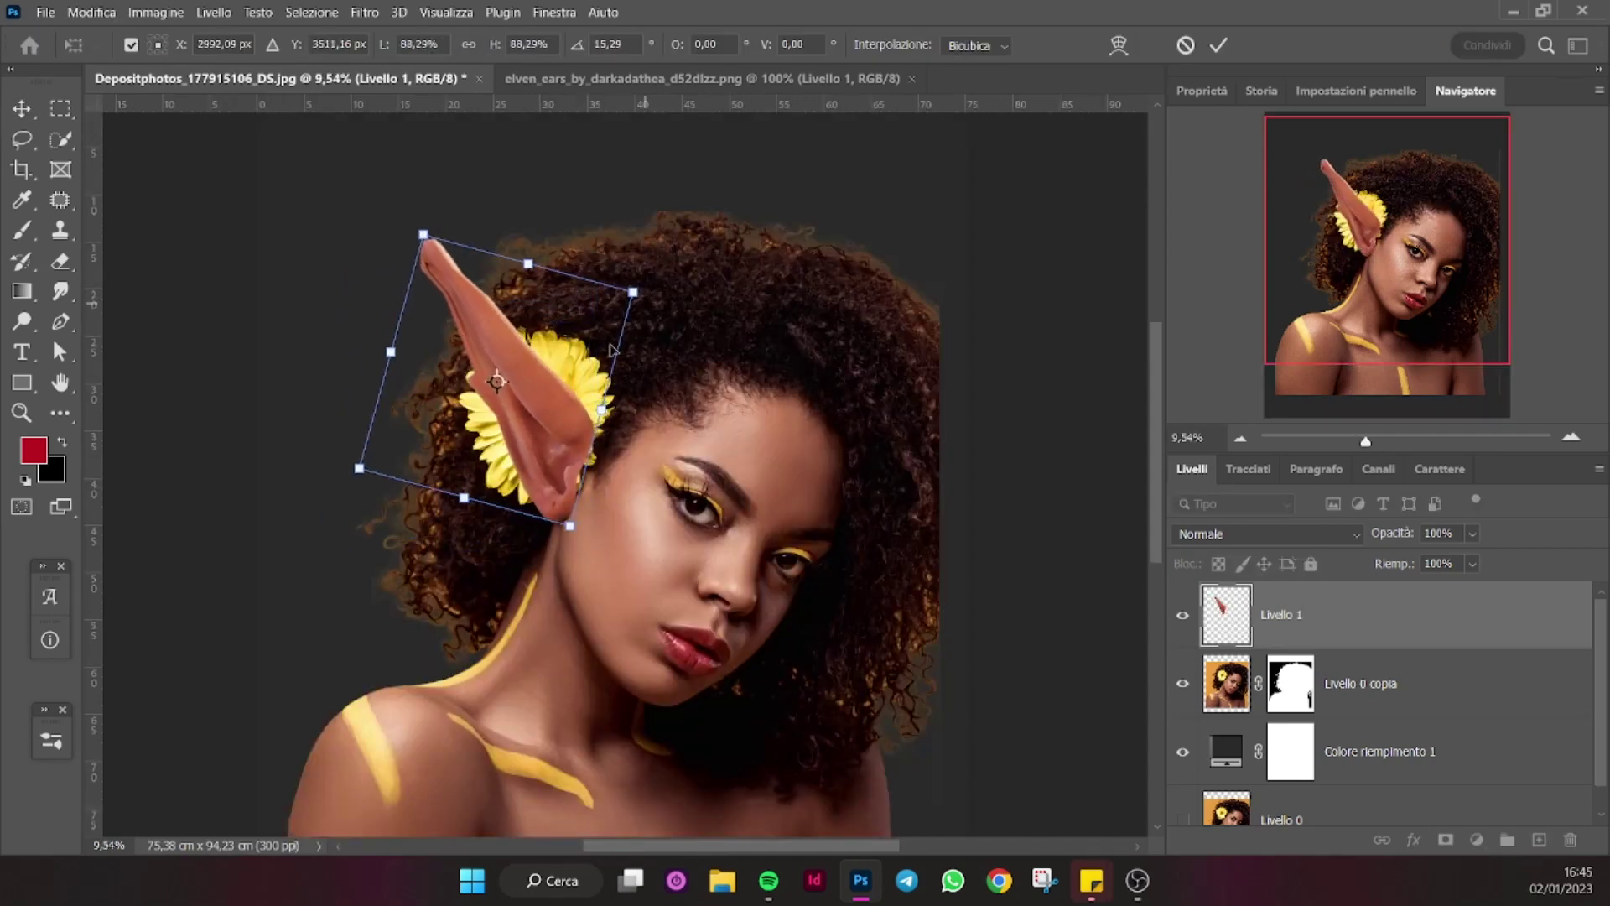
drag(692, 369, 687, 302)
drag(466, 252, 478, 275)
key(Return)
Nudge the ear slightly up and right over the yellow flower and commit it.
key(ctrl+t)
drag(566, 450, 571, 453)
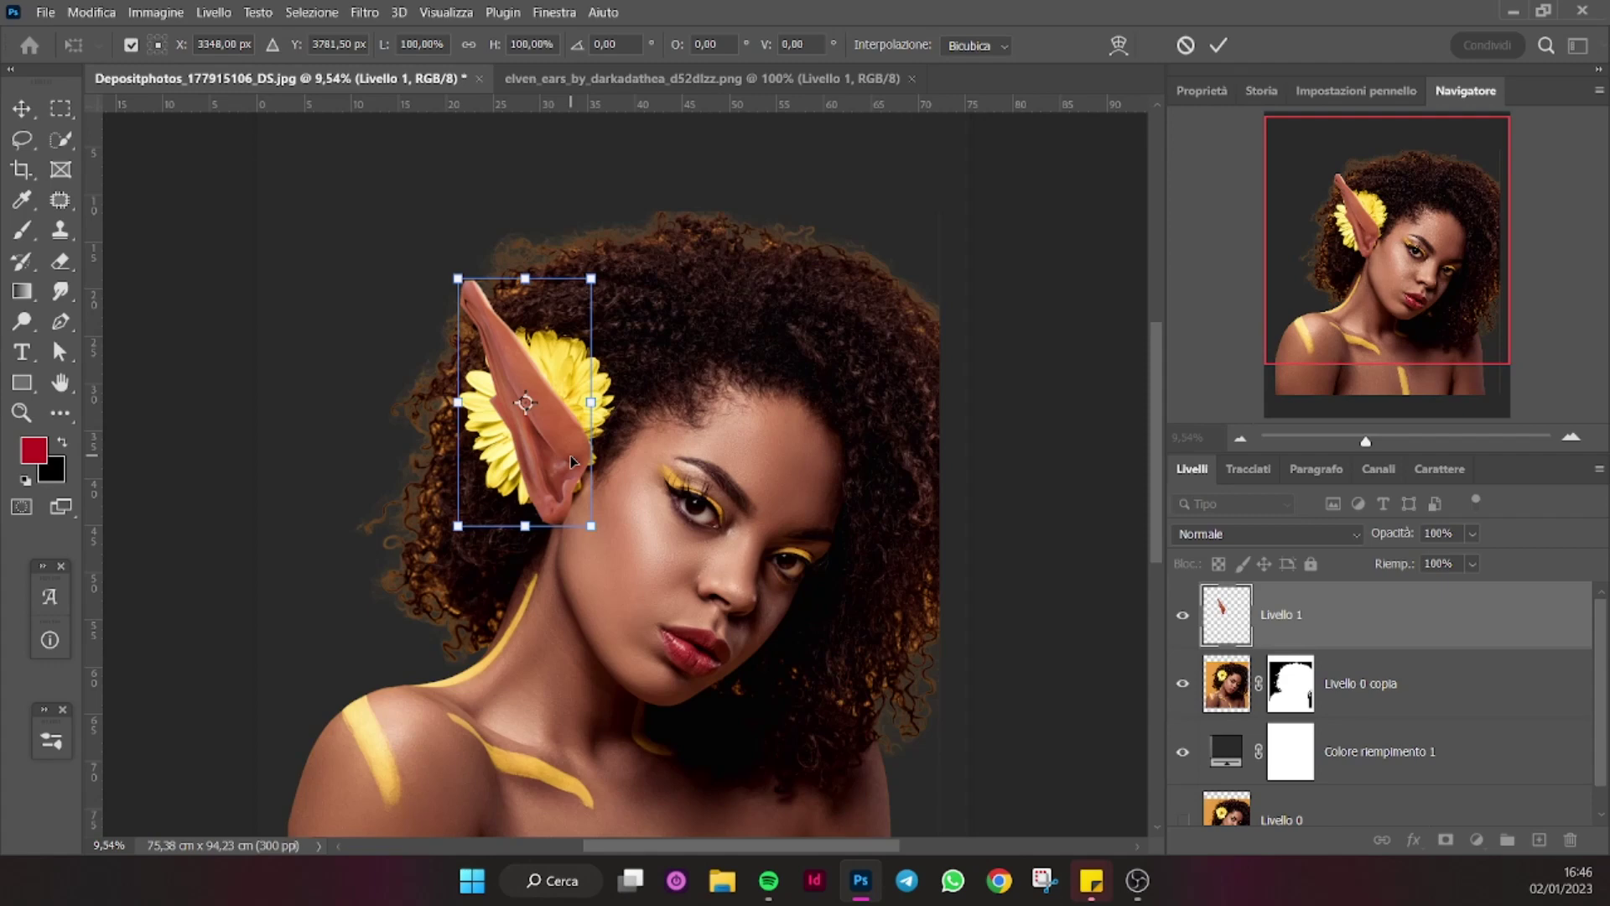
drag(1365, 440, 1373, 441)
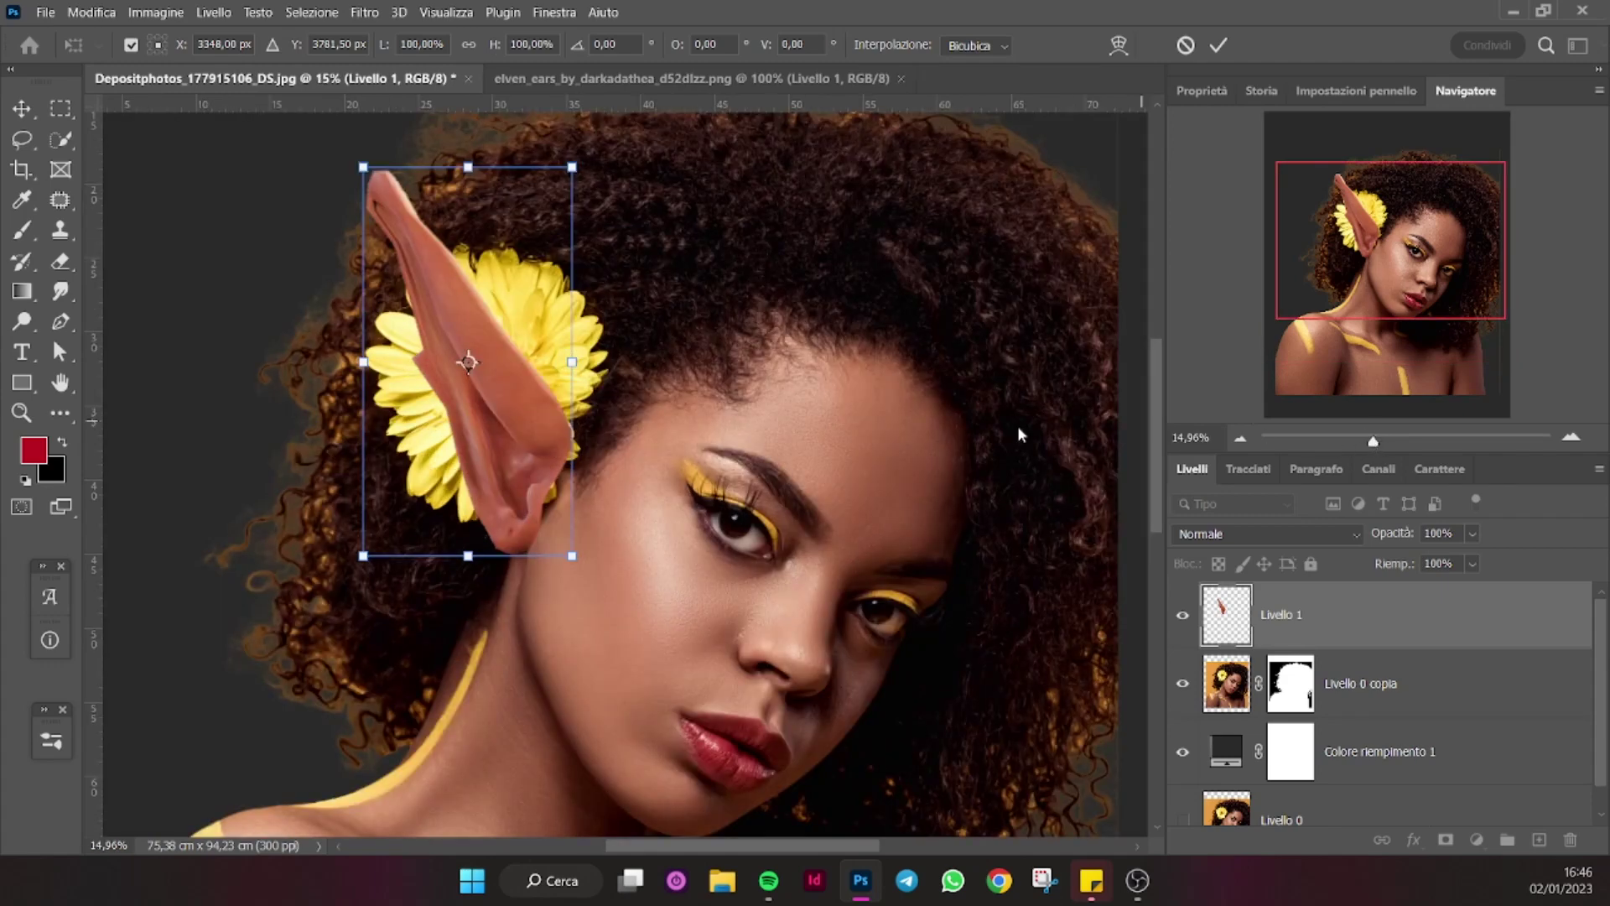
mouse_move(545, 432)
mouse_down()
mouse_move(556, 451)
mouse_move(553, 423)
mouse_up()
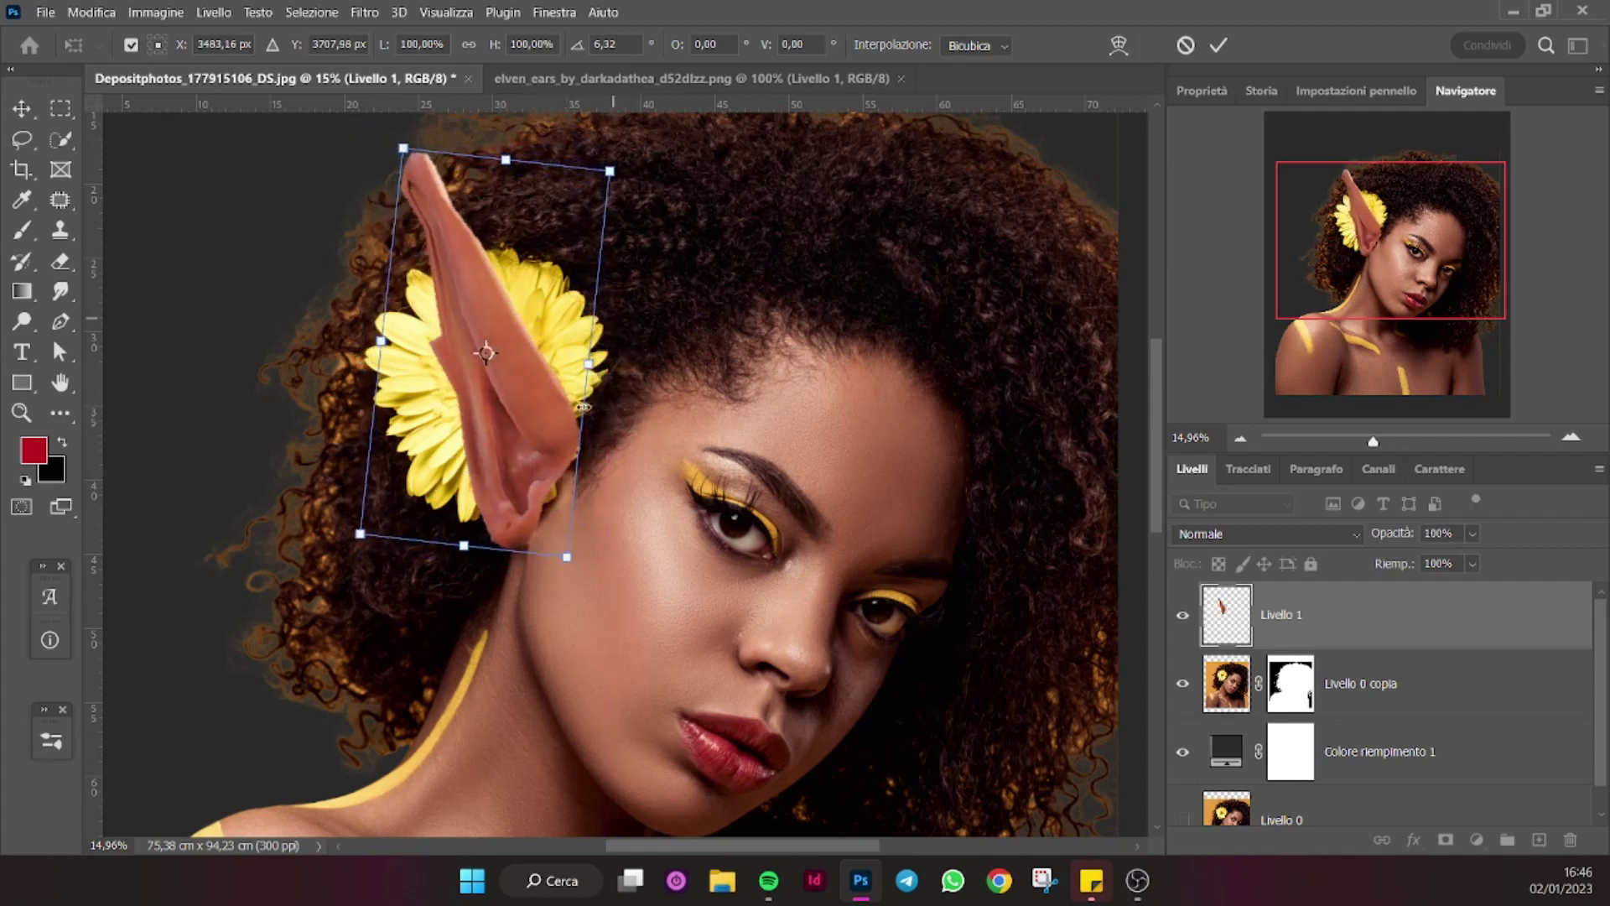
click(1217, 45)
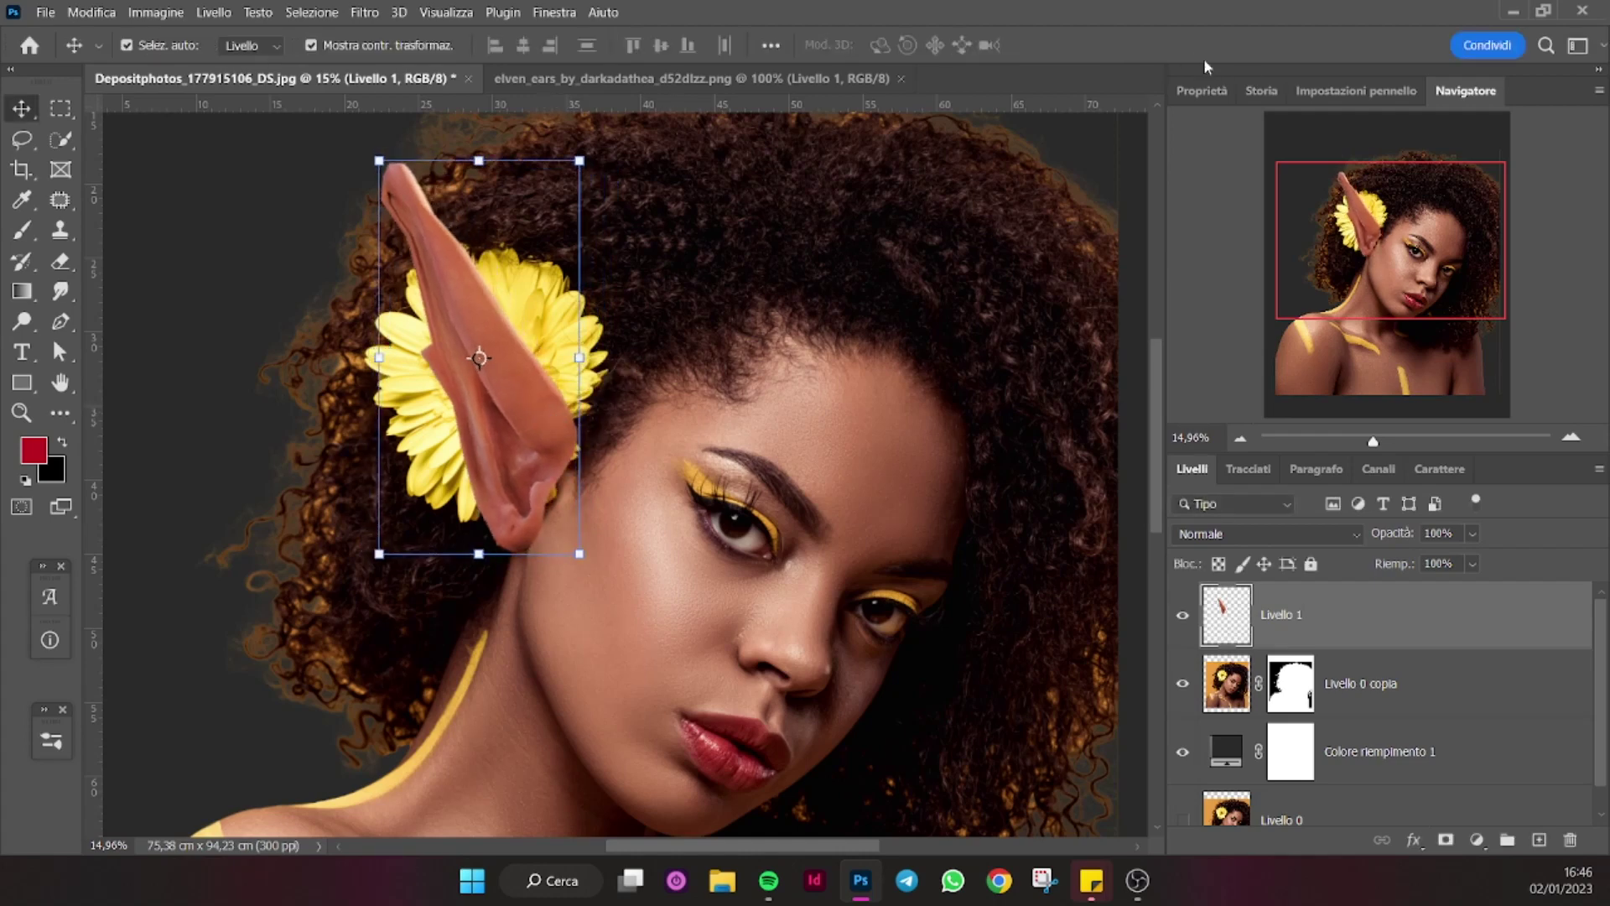
drag(1372, 440, 1375, 440)
Add a layer mask to Livello 1 and paint out part of the ear's edge.
drag(1358, 241, 1265, 226)
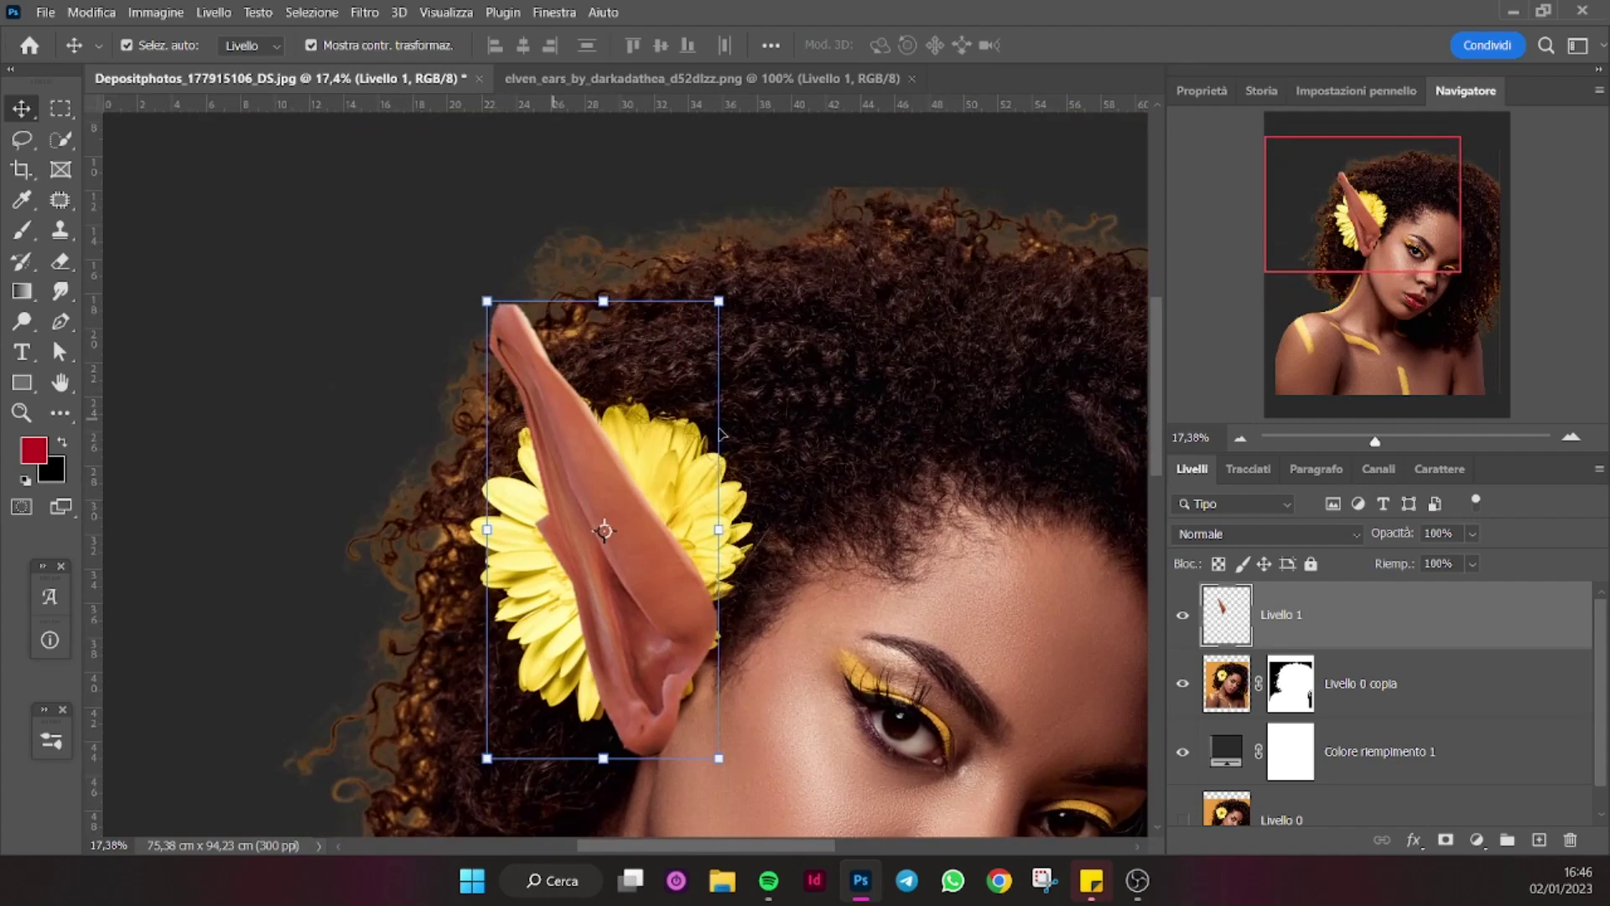
drag(1378, 442, 1382, 442)
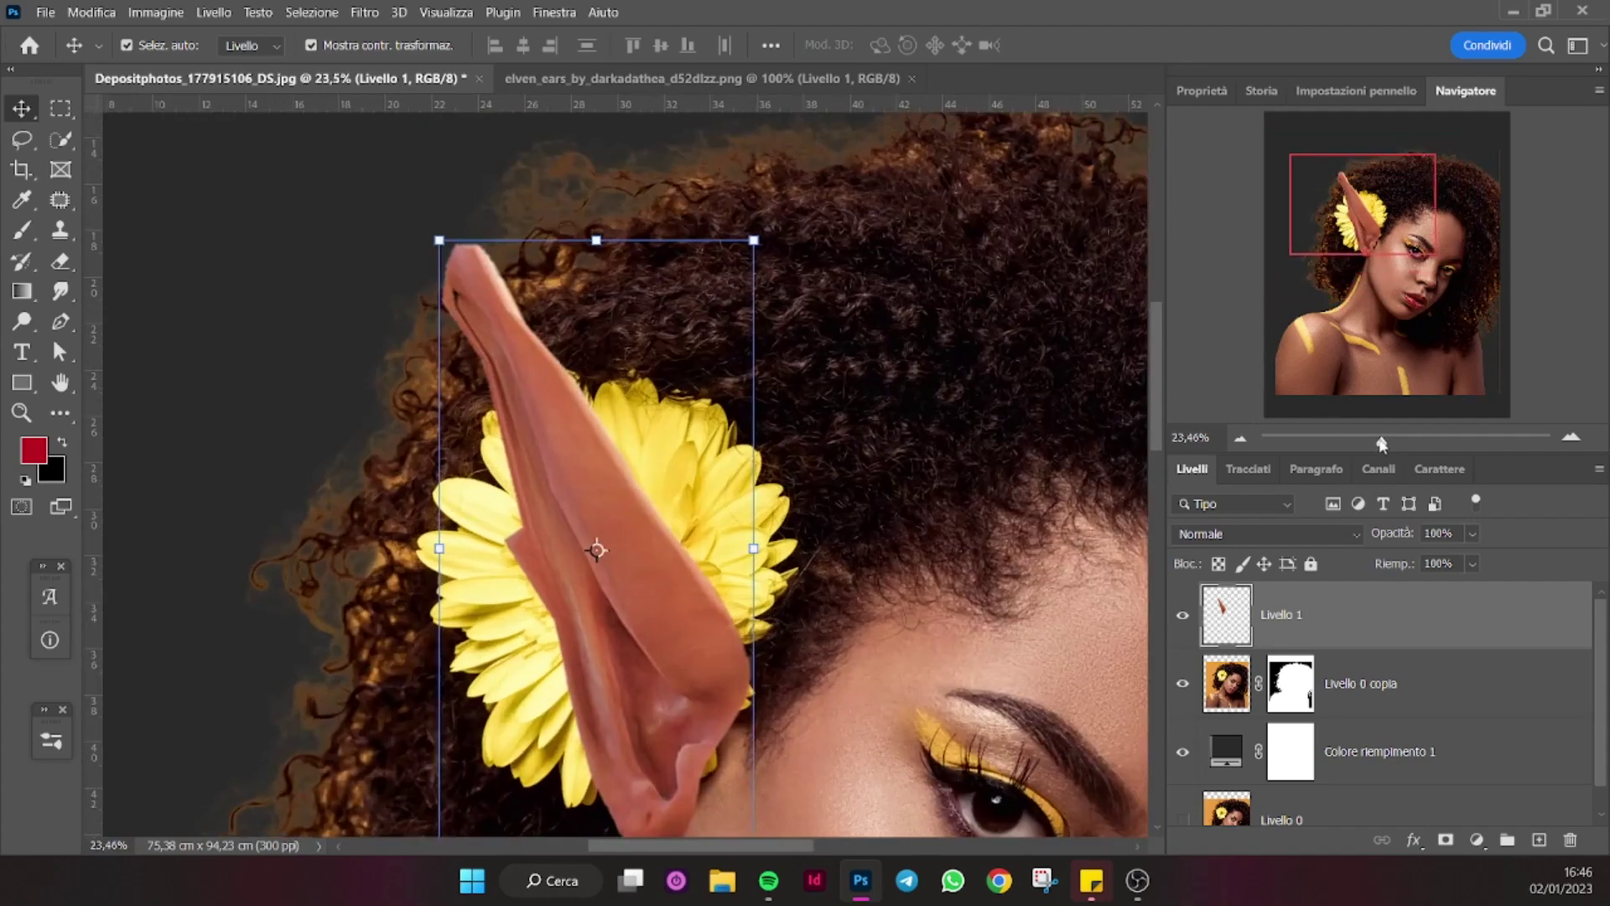
click(22, 231)
click(1444, 838)
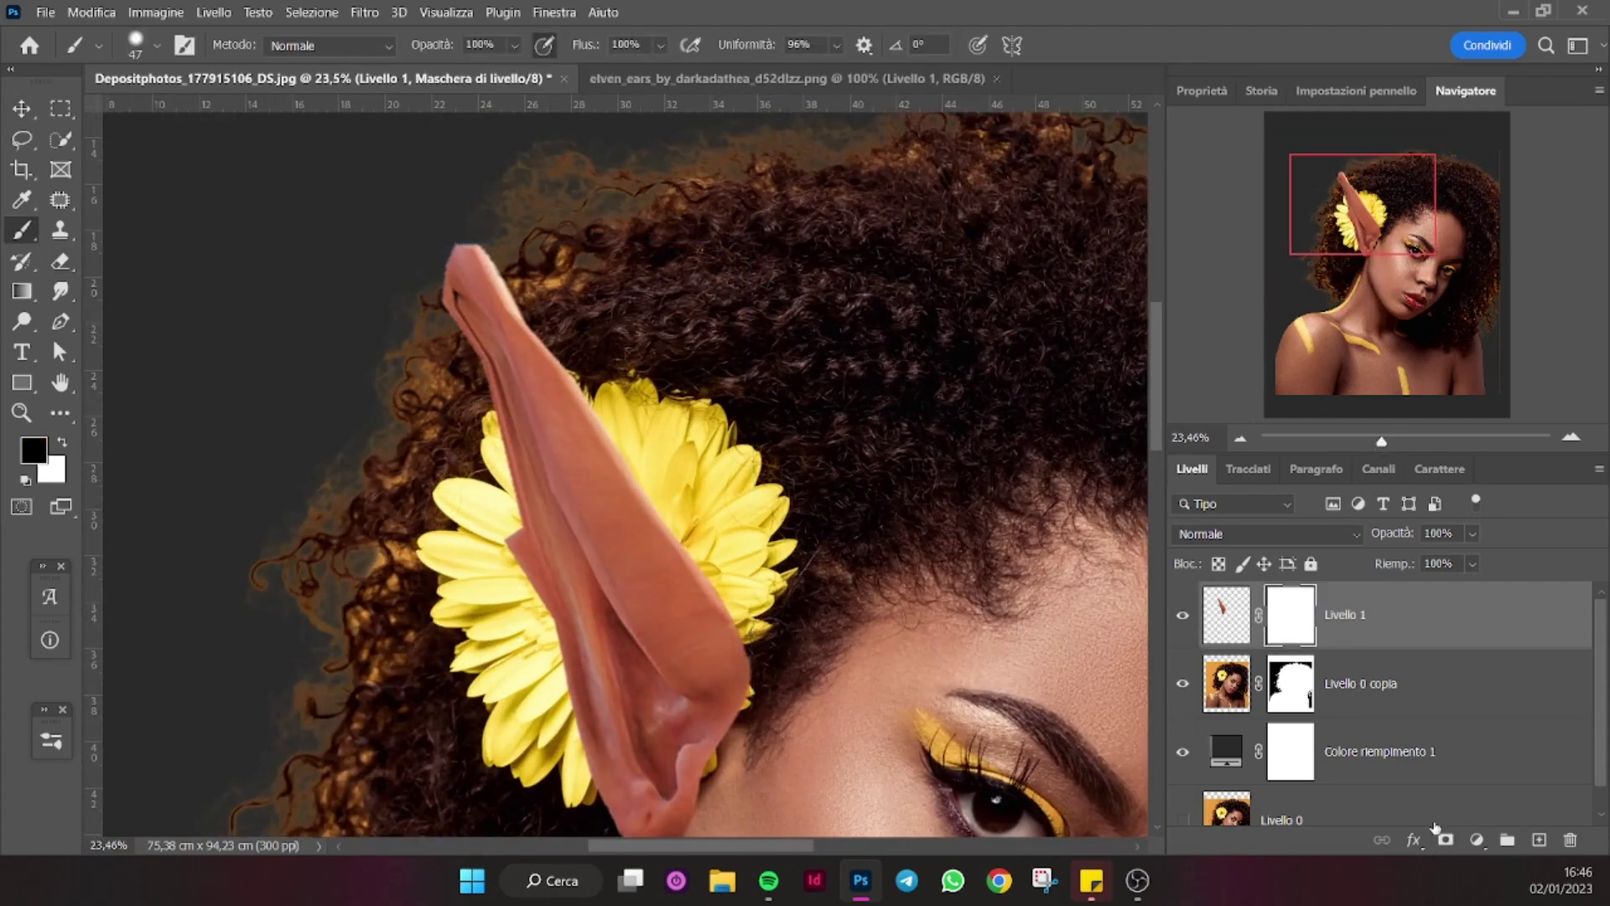
drag(439, 276, 460, 226)
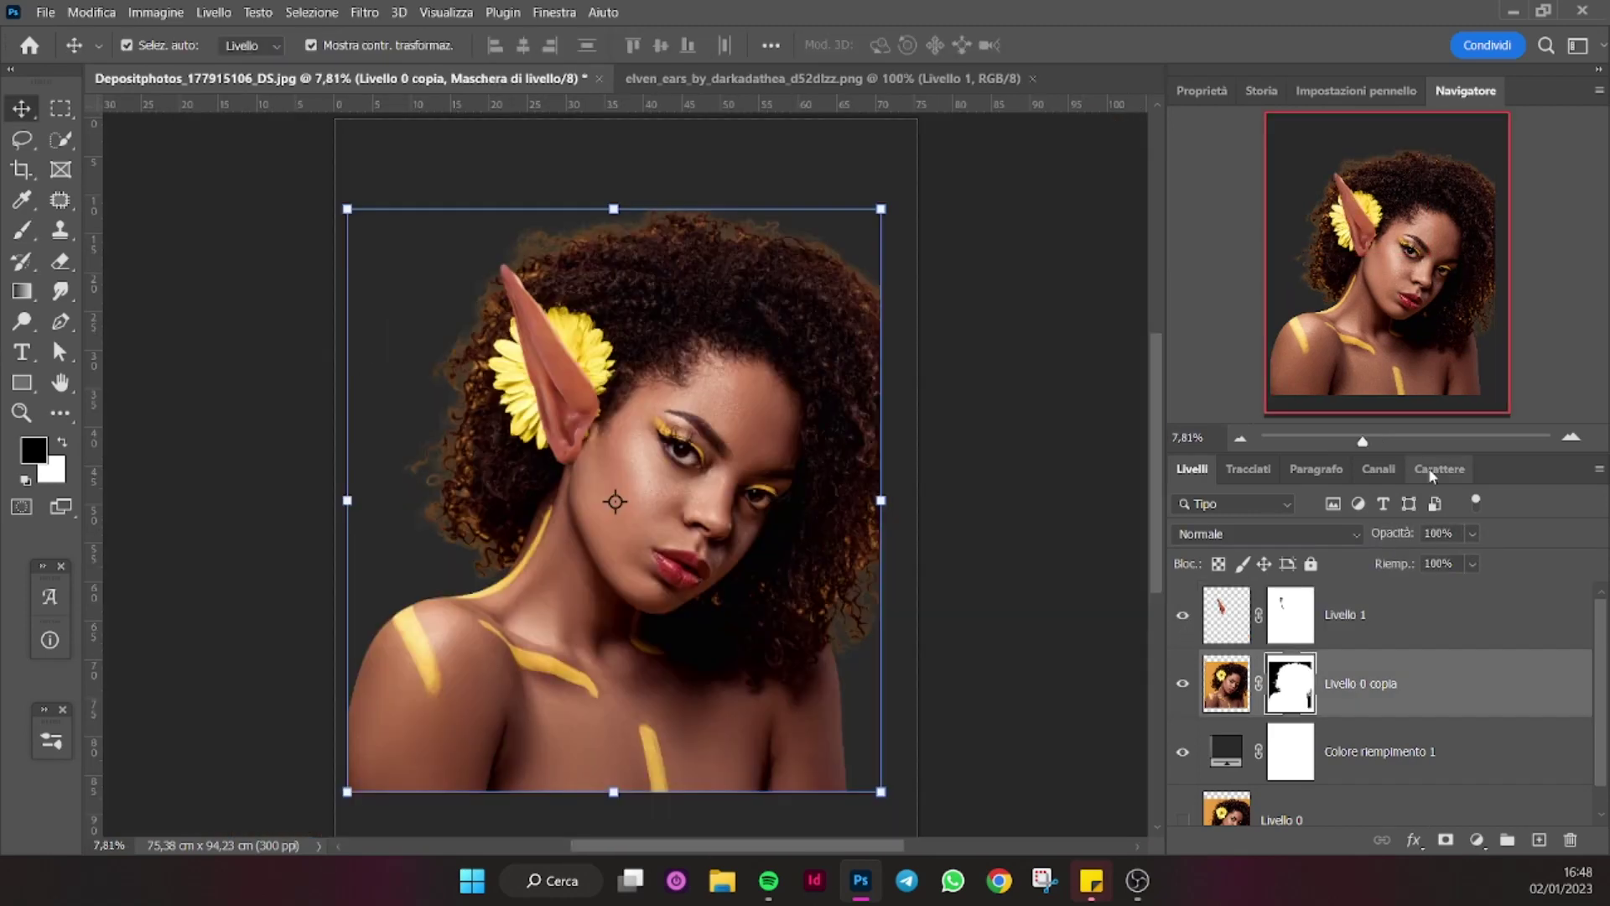
Mask away the top hair, the yellow flower petals and the curls left of the neck.
key(b)
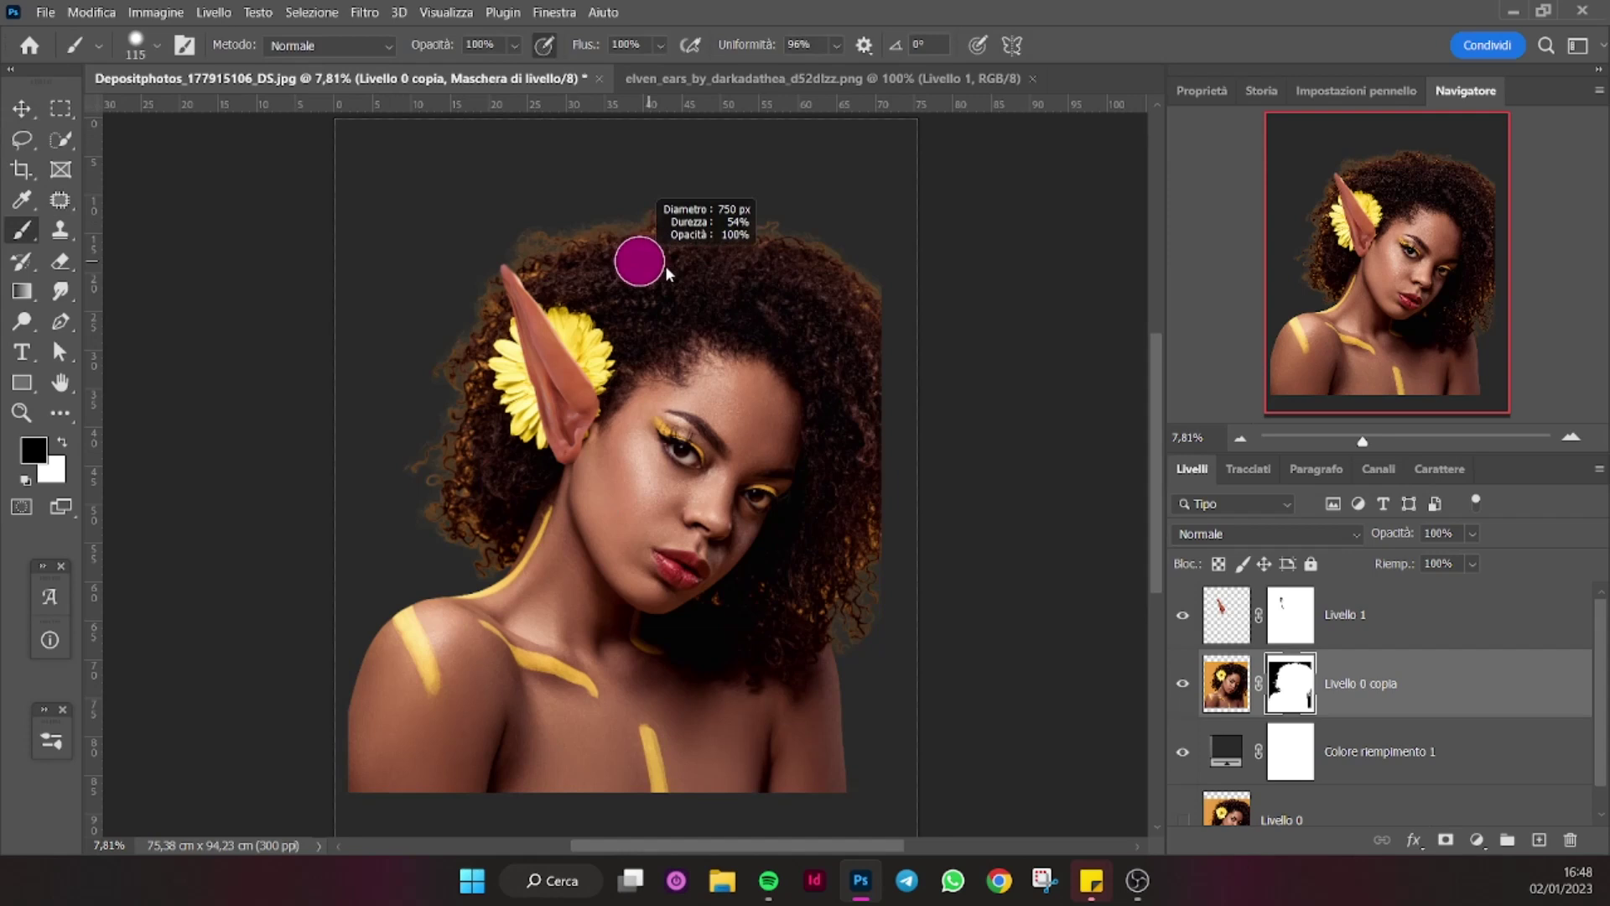
mouse_move(586, 259)
mouse_down()
mouse_move(512, 413)
mouse_move(749, 246)
mouse_up()
key(bracketright)
key(bracketright)
key(bracketright)
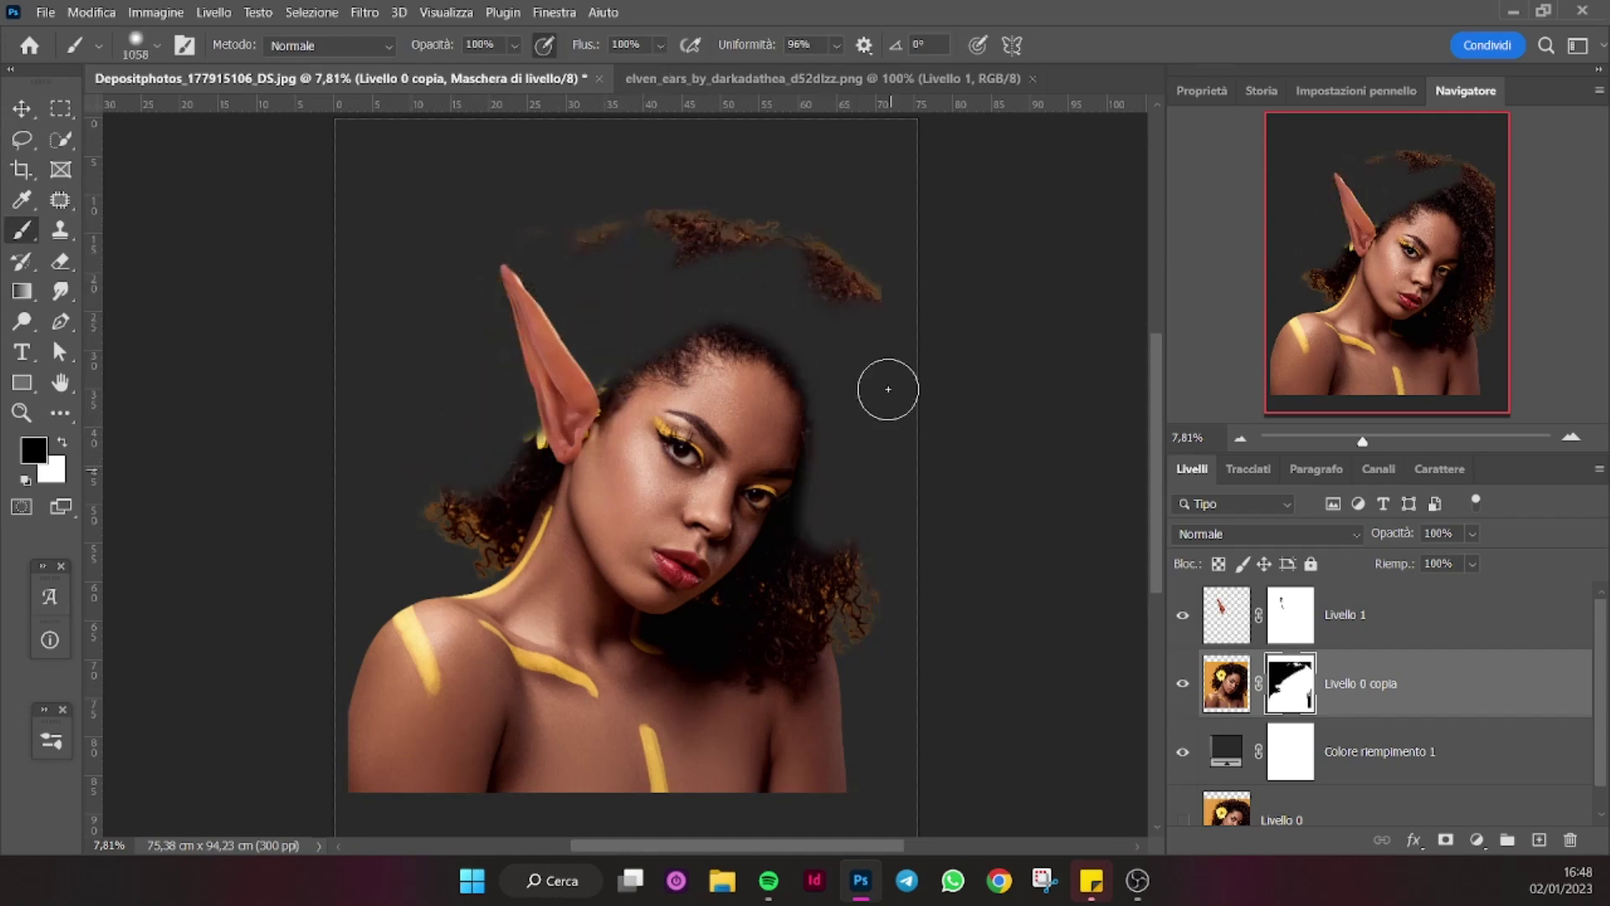
click(1374, 440)
drag(1403, 312, 1394, 333)
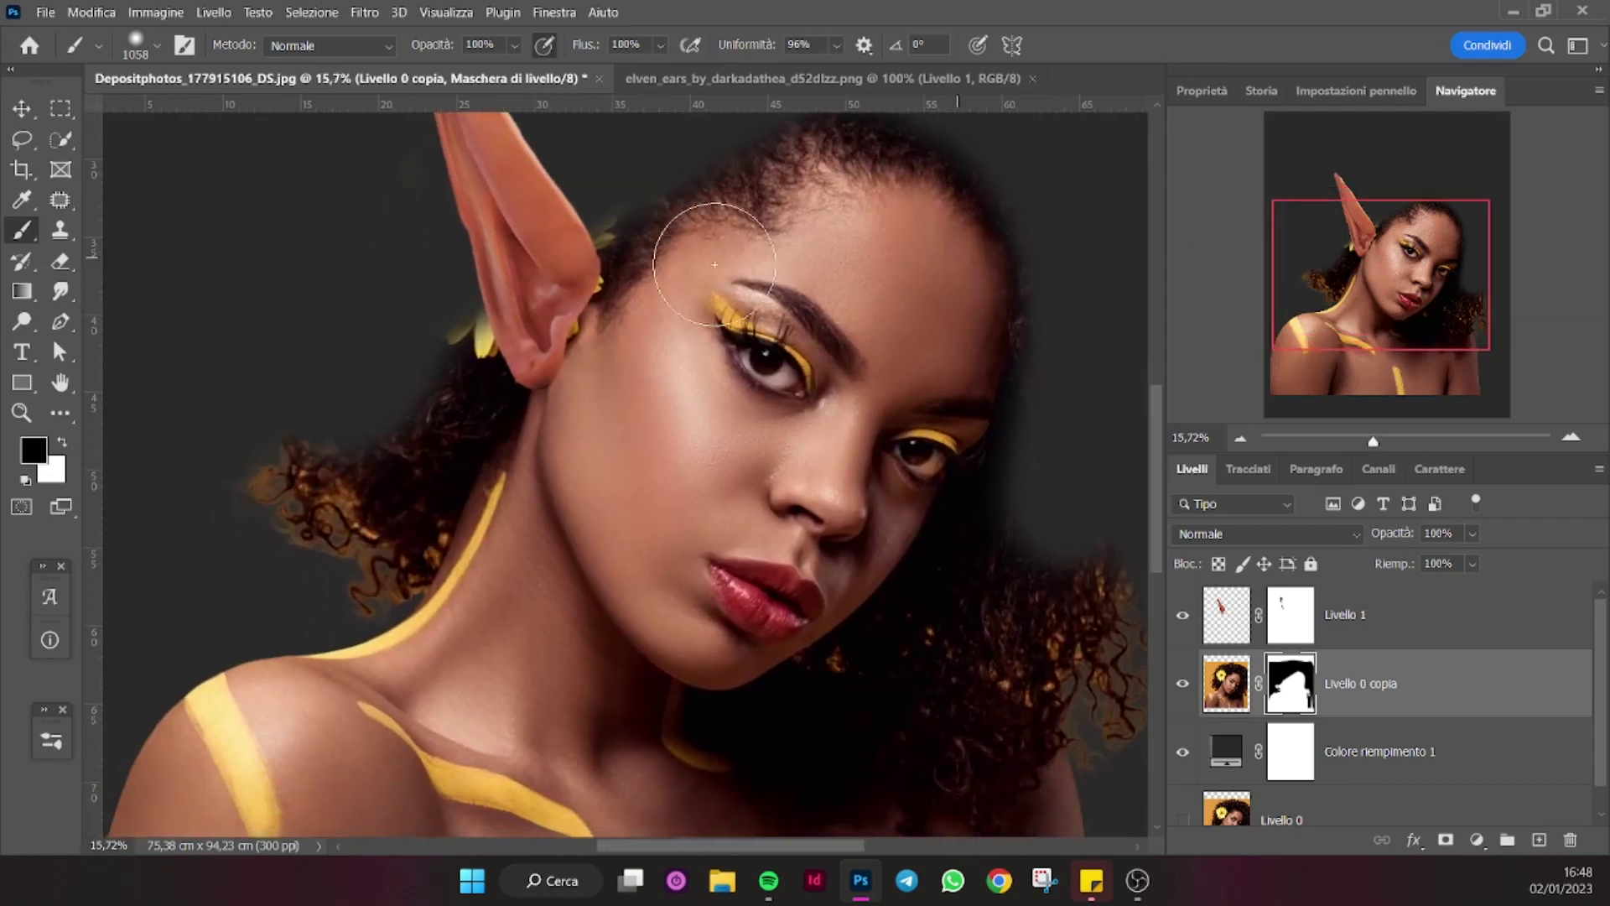
drag(501, 313, 378, 531)
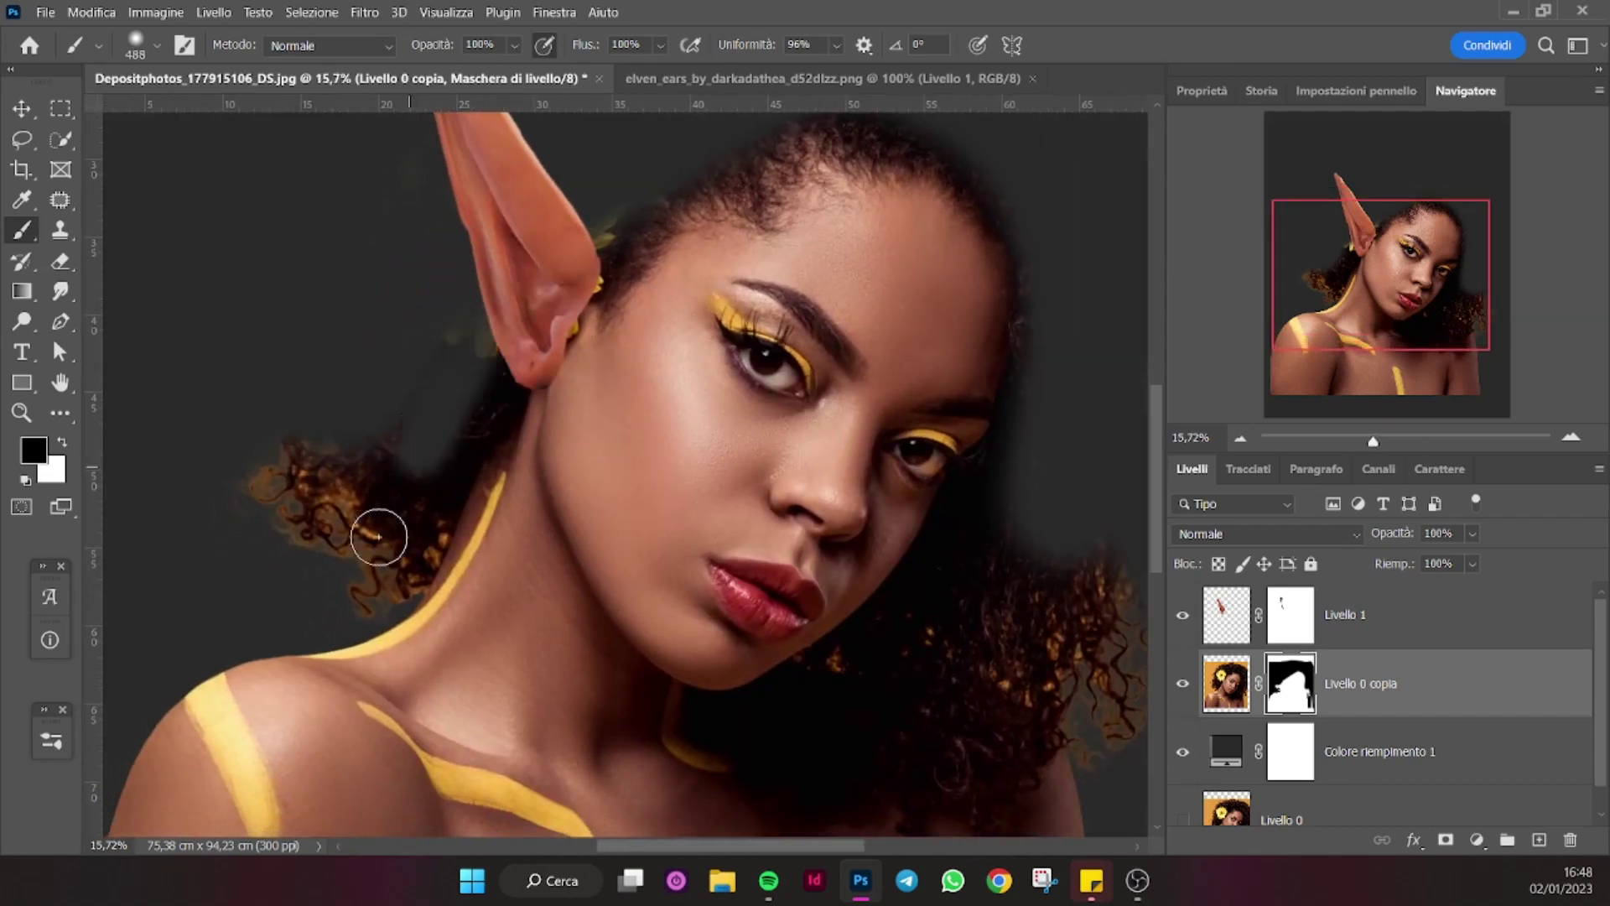
mouse_move(503, 280)
mouse_down()
mouse_move(335, 439)
mouse_move(243, 484)
mouse_move(287, 525)
mouse_move(330, 488)
mouse_move(355, 550)
mouse_up()
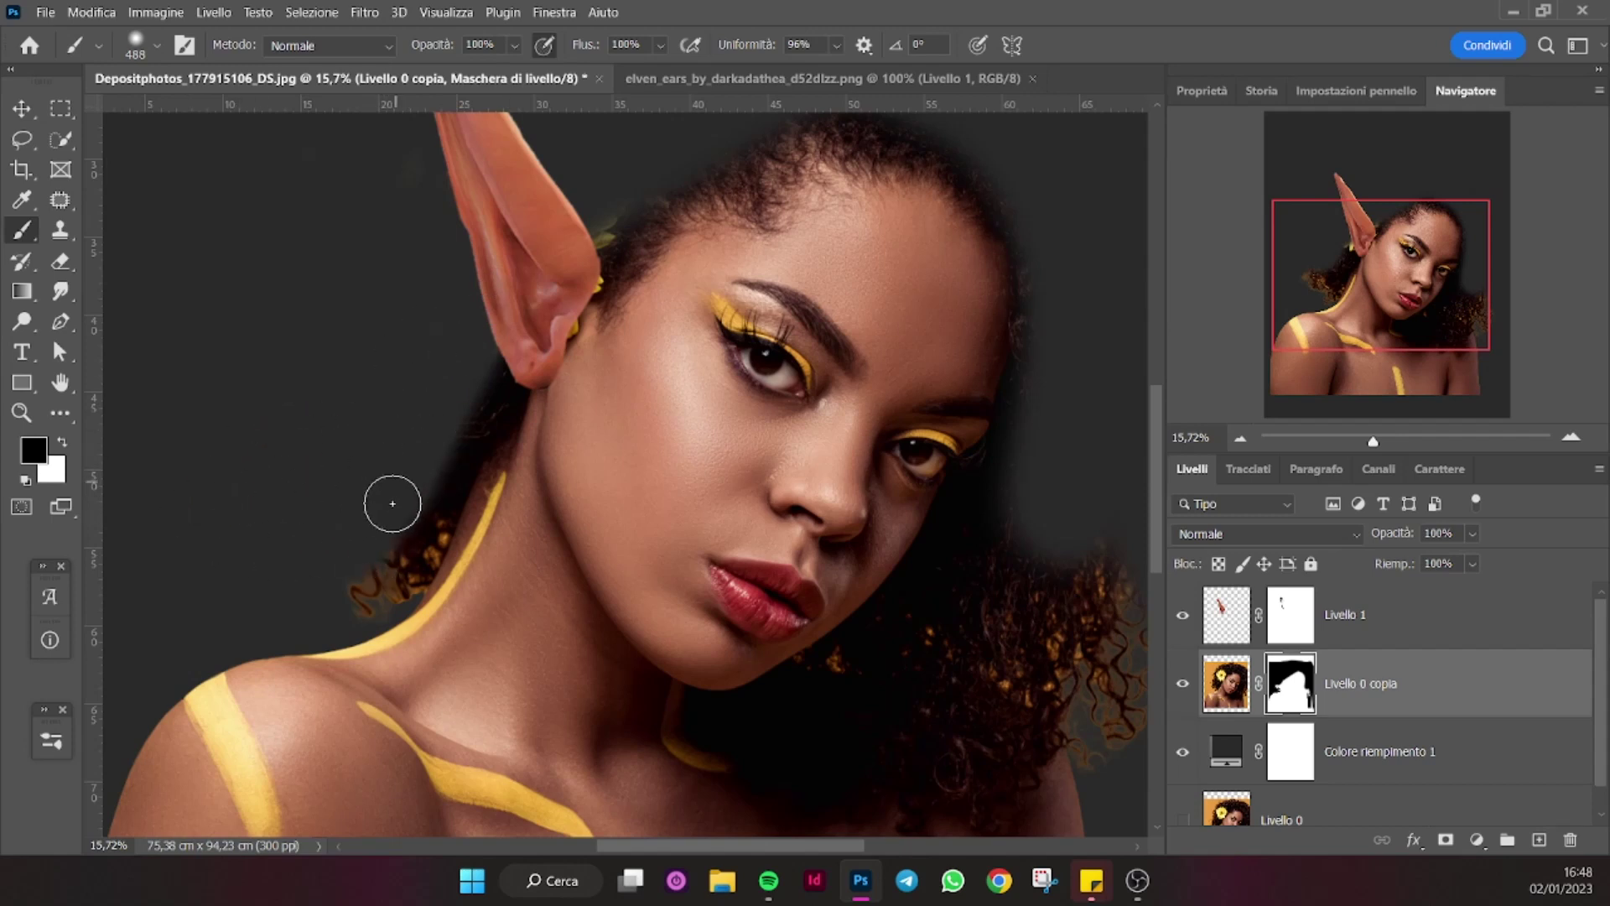
Paint out stray orange strands along the neck and curls at the right hair edge.
alt+right_click(354, 585)
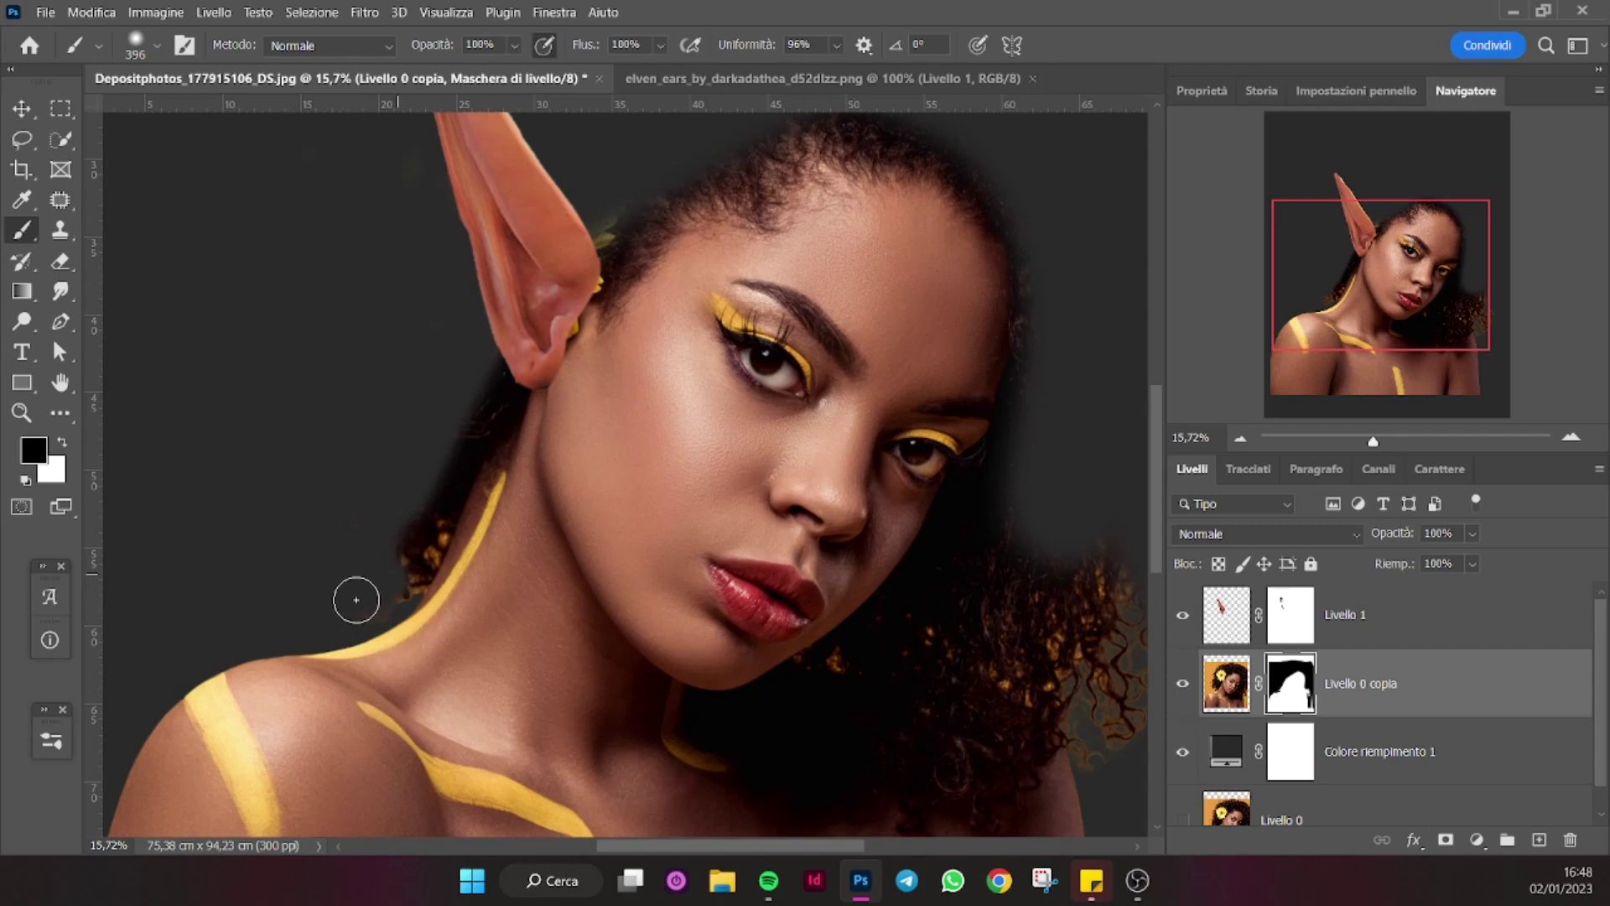
drag(349, 593, 493, 341)
mouse_move(405, 575)
mouse_down()
mouse_move(478, 381)
mouse_move(439, 508)
mouse_up()
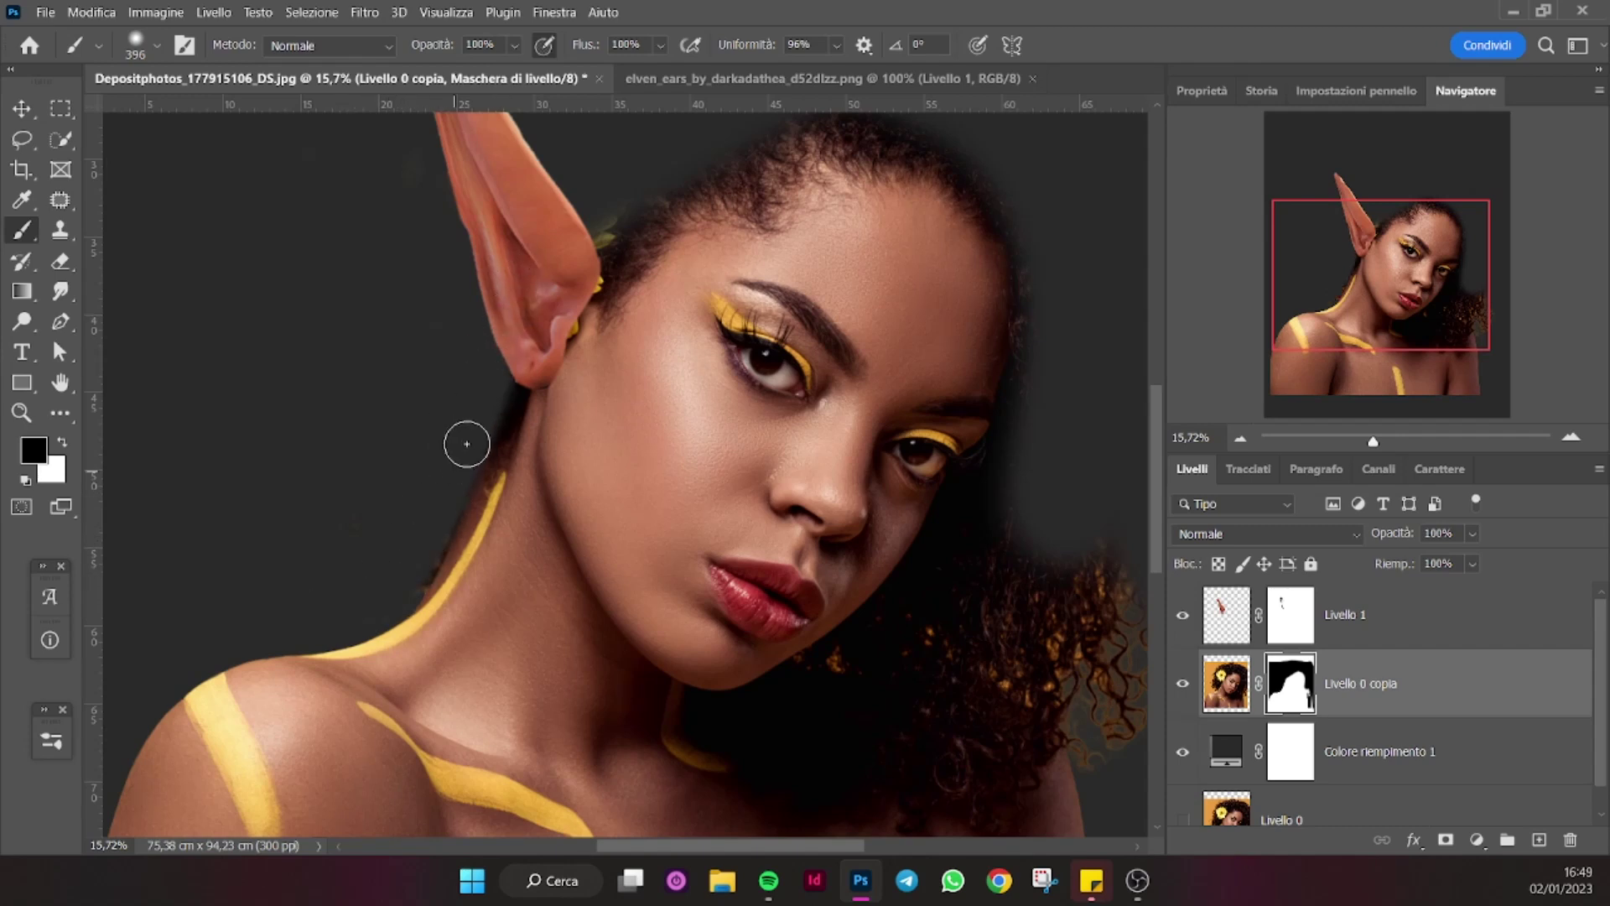
alt+right_click(424, 541)
drag(1404, 352, 1424, 389)
alt+right_click(1031, 478)
drag(995, 330, 1033, 557)
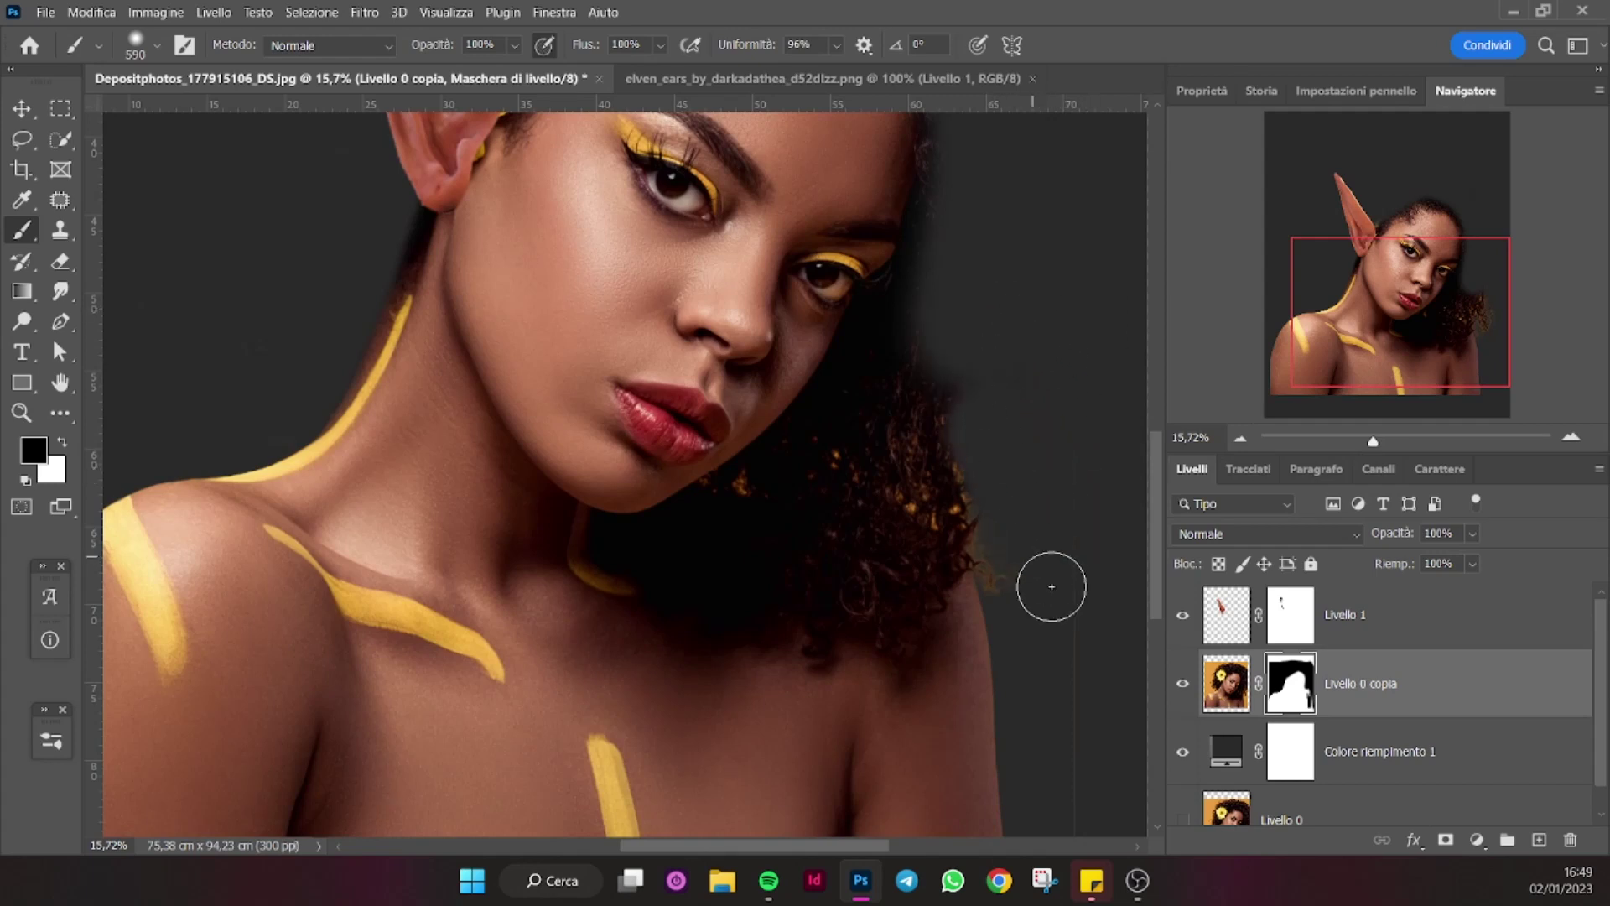
alt+right_click(1033, 549)
Review the ear, eyes and top of the head, then zoom out to the whole image.
scroll(1039, 795, down, 2)
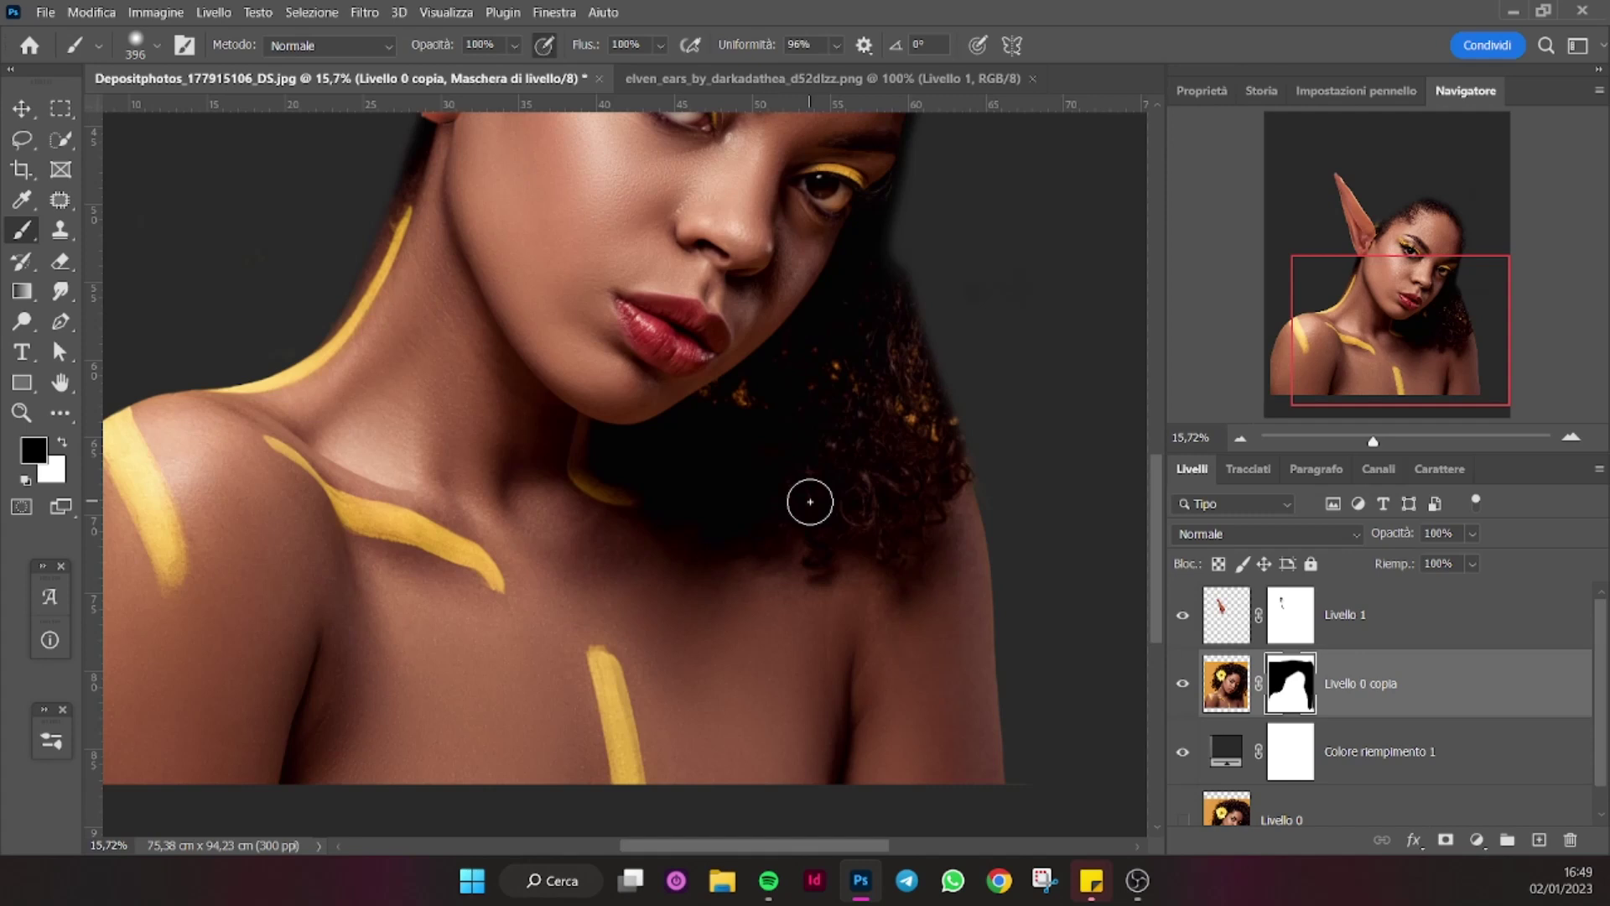
drag(1429, 377, 1459, 345)
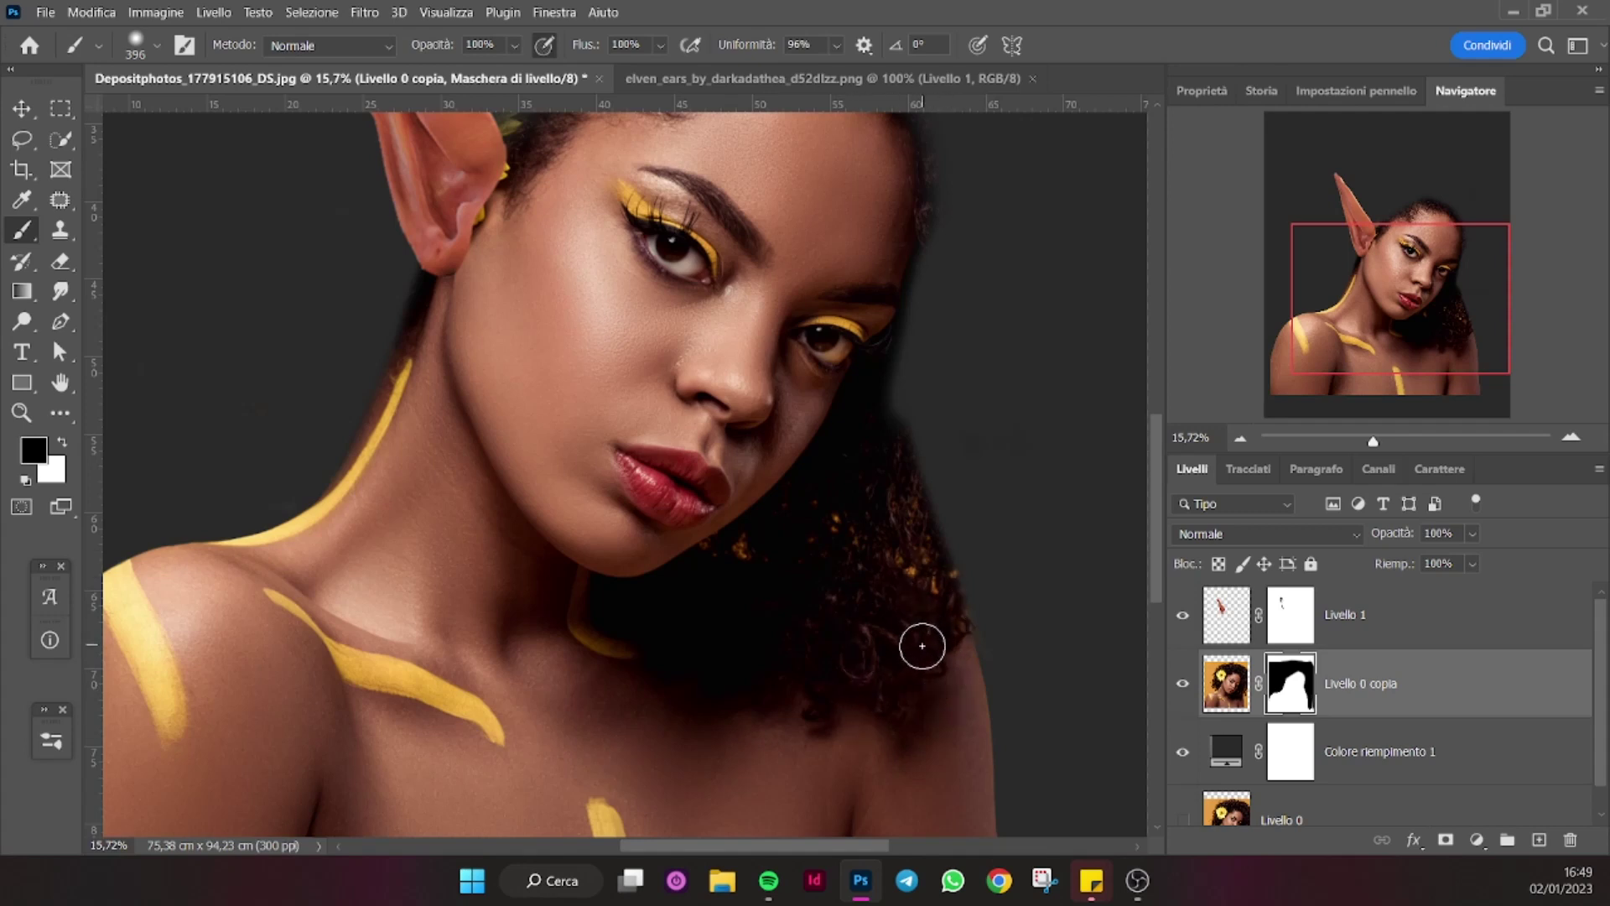
scroll(909, 654, up, 3)
scroll(909, 654, up, 2)
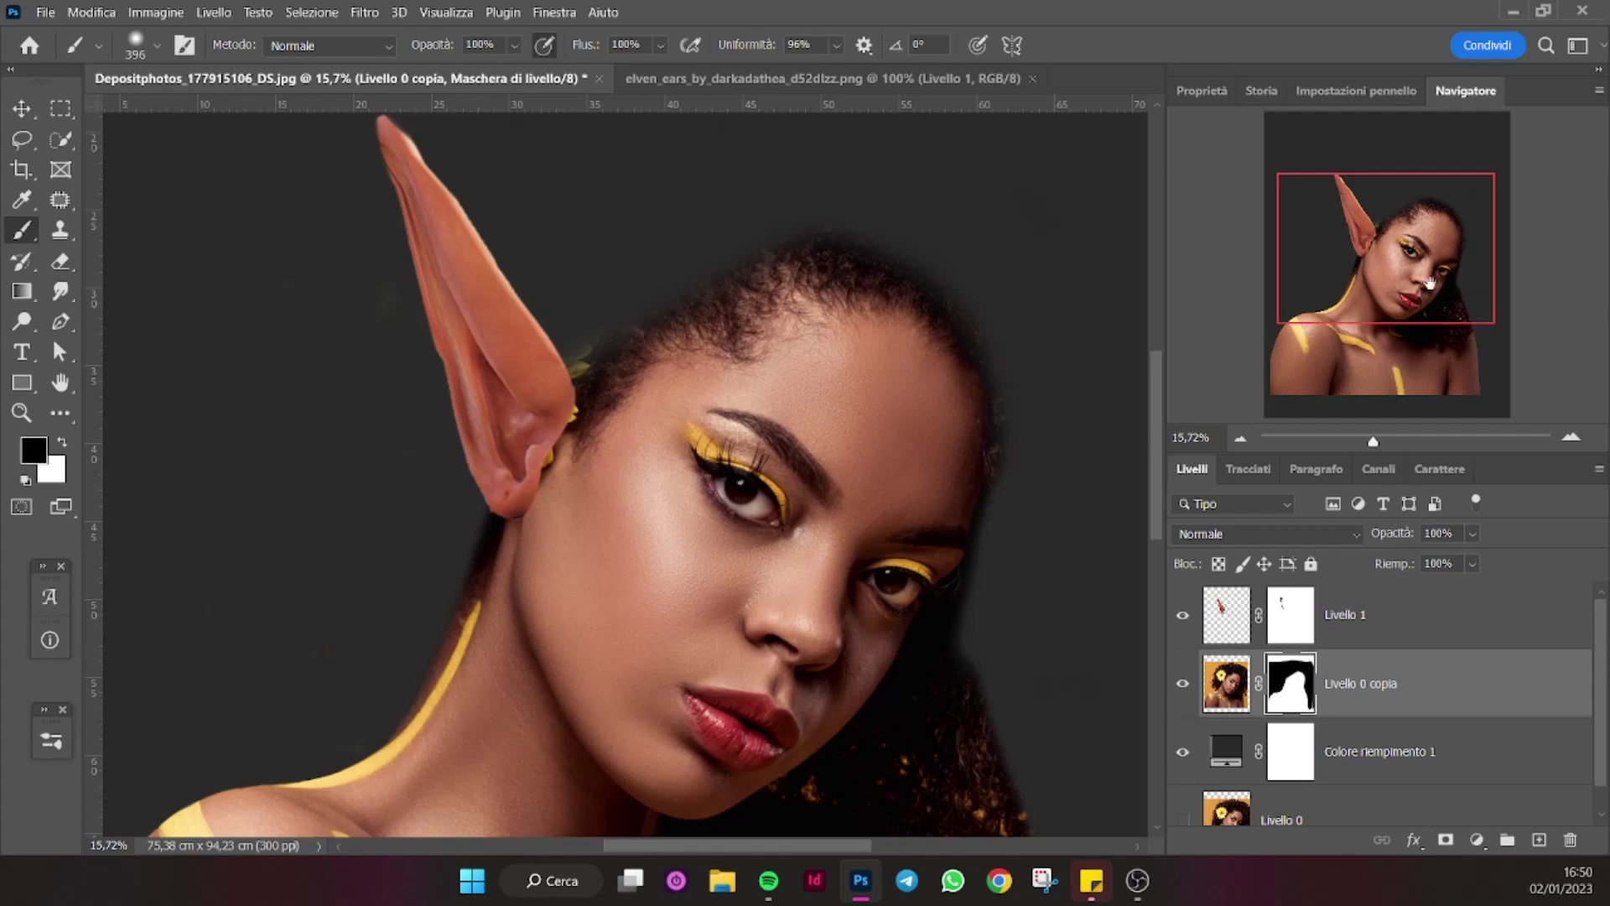
drag(1430, 284, 1429, 289)
drag(1372, 440, 1359, 444)
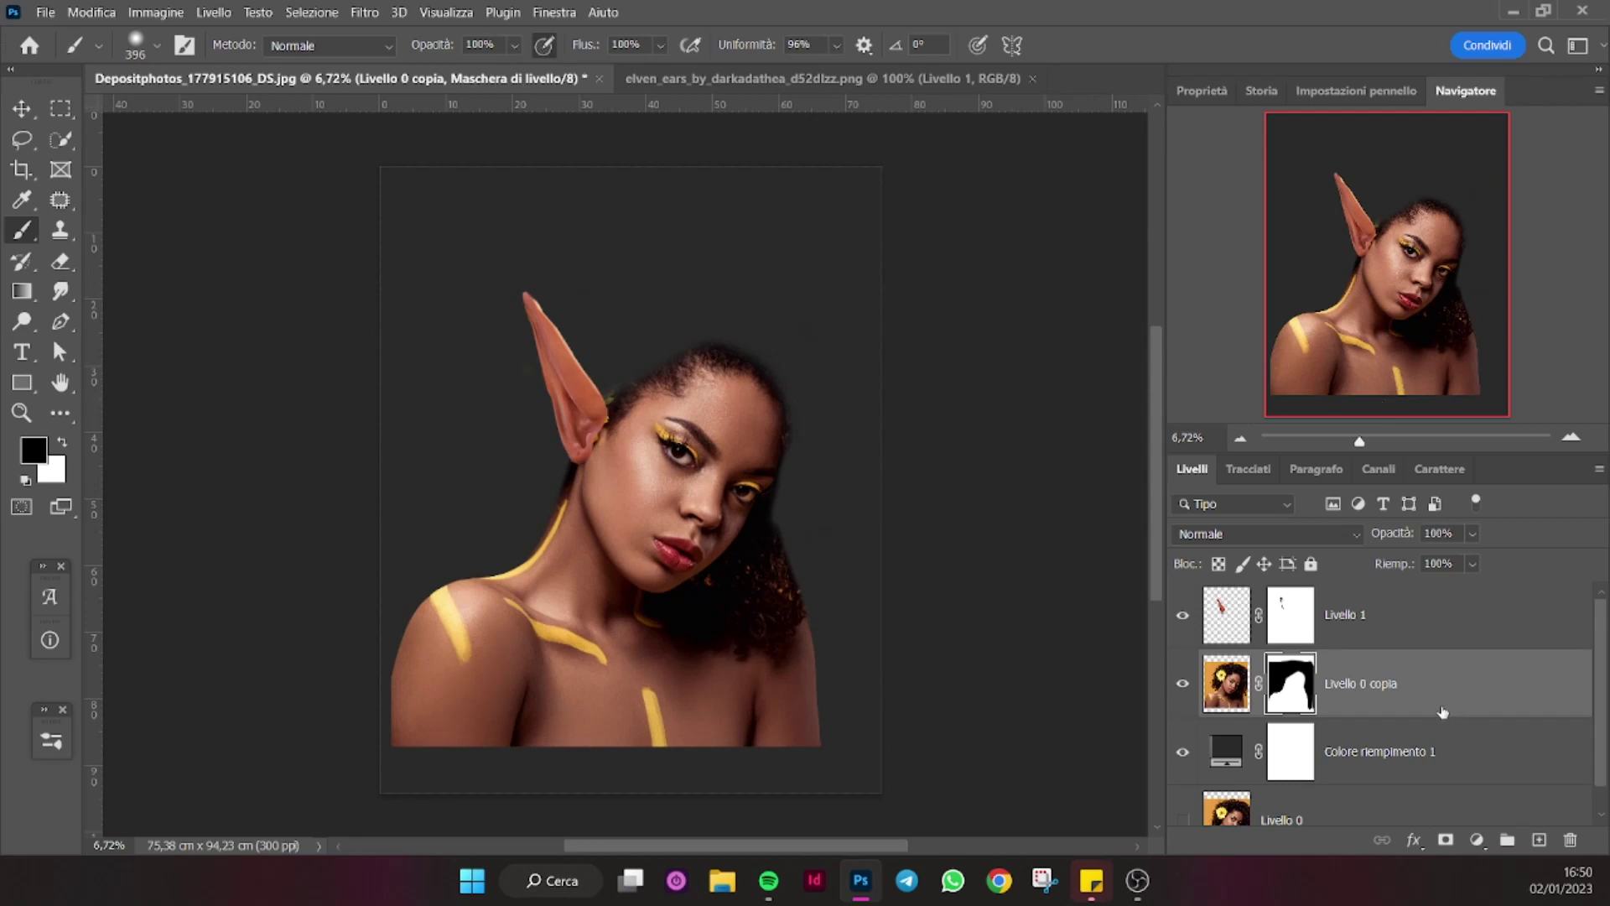
Group the ear and portrait layers into Gruppo 1 and delete Livello 0.
shift+click(1469, 640)
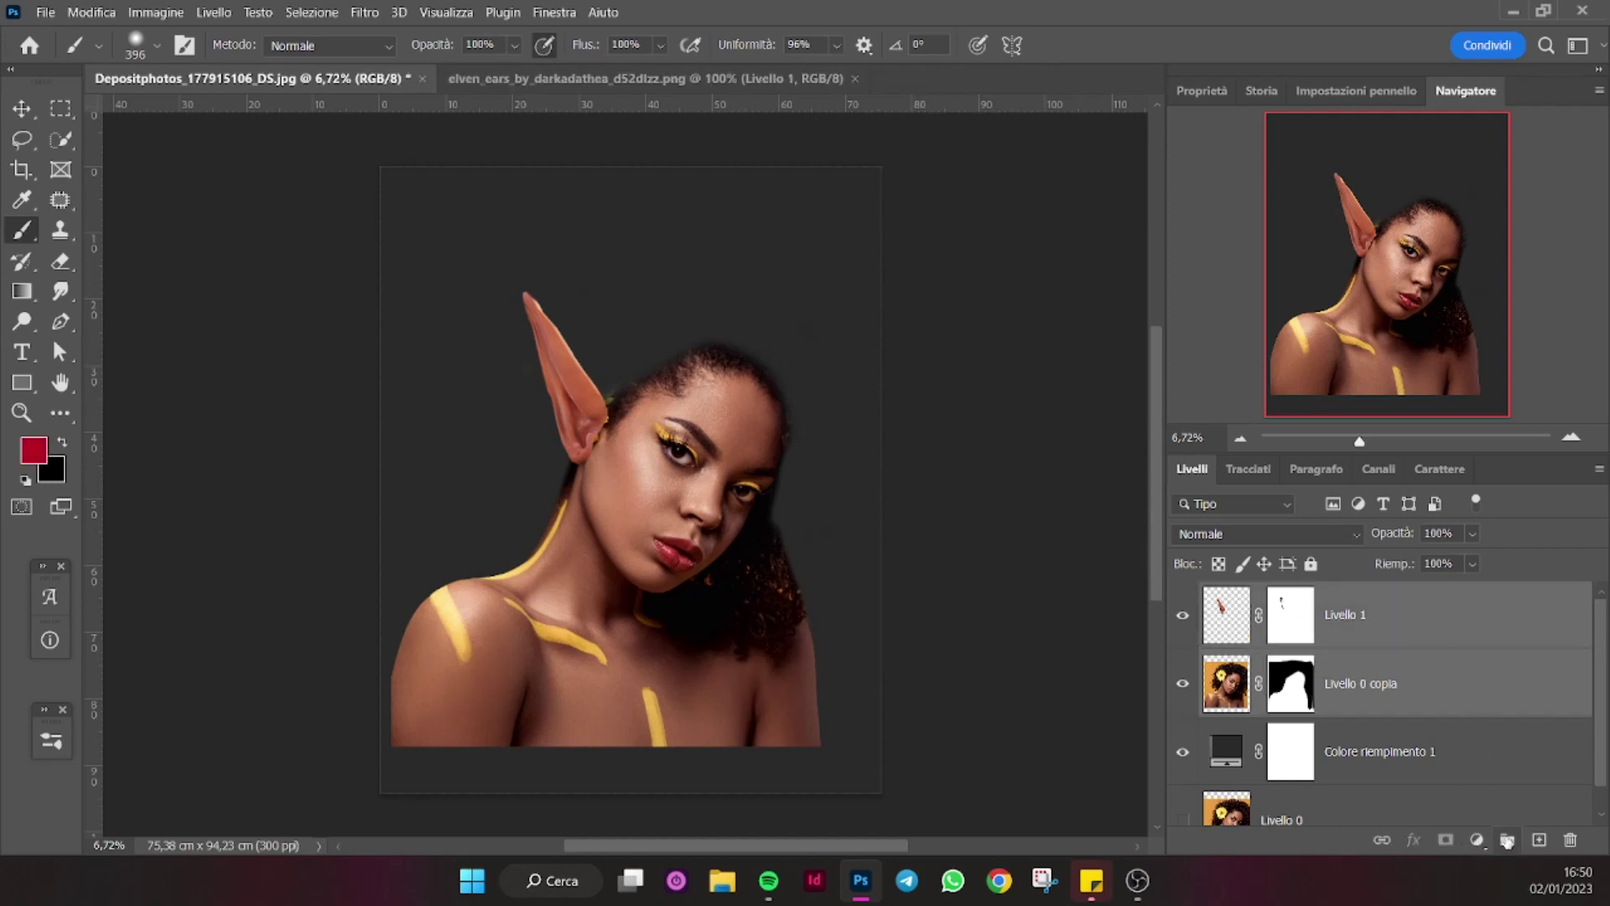
click(1506, 840)
drag(1484, 720, 1570, 839)
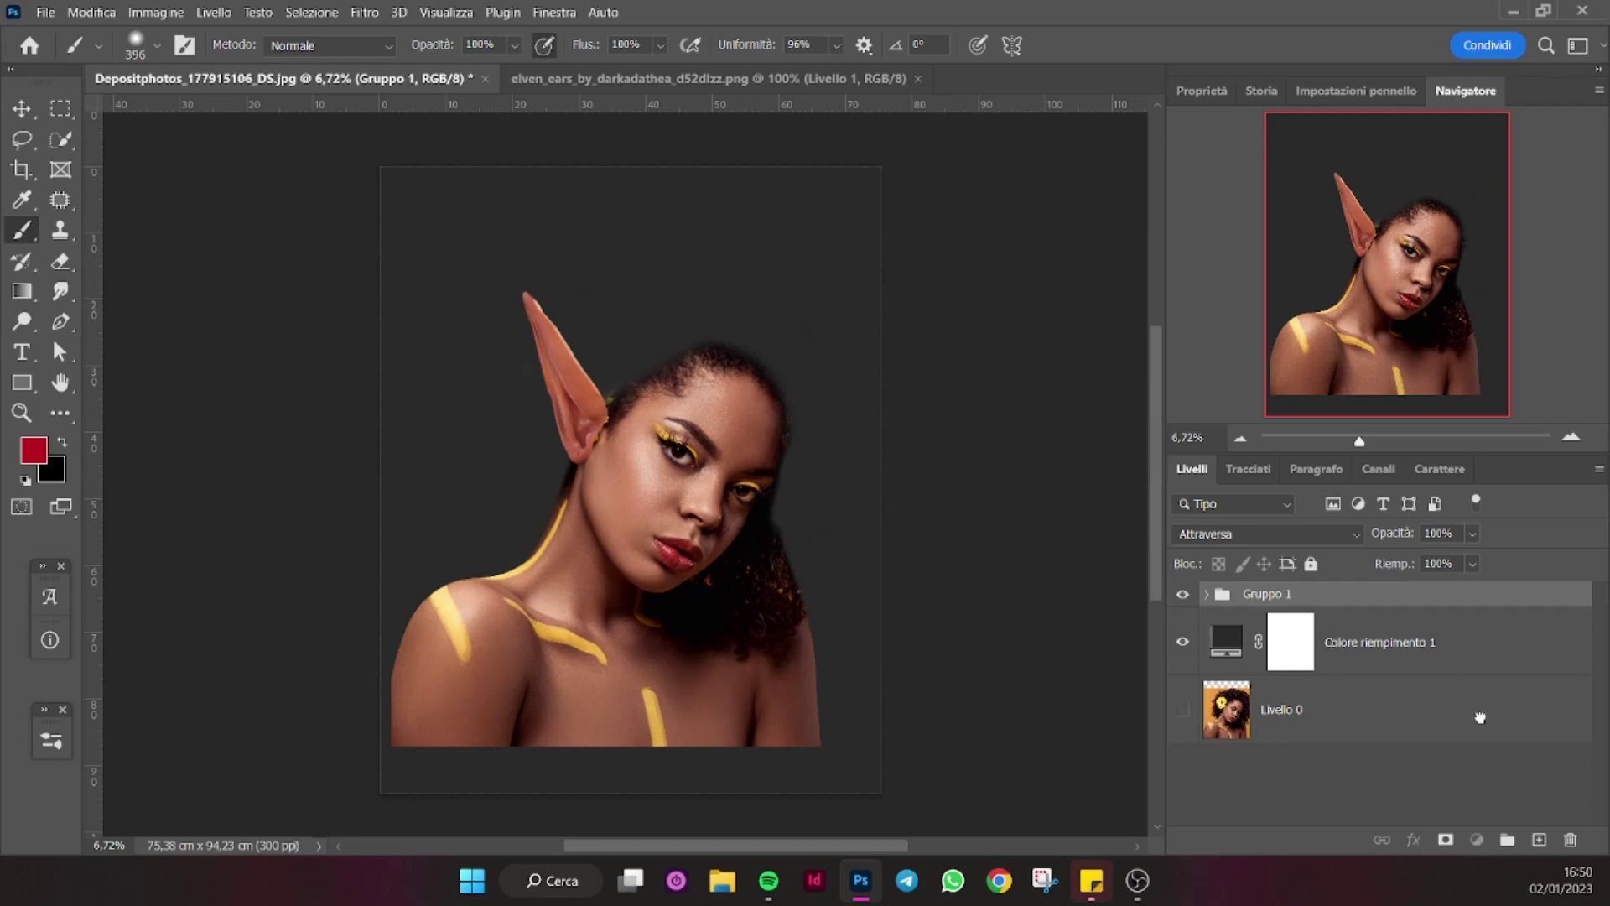
click(1237, 593)
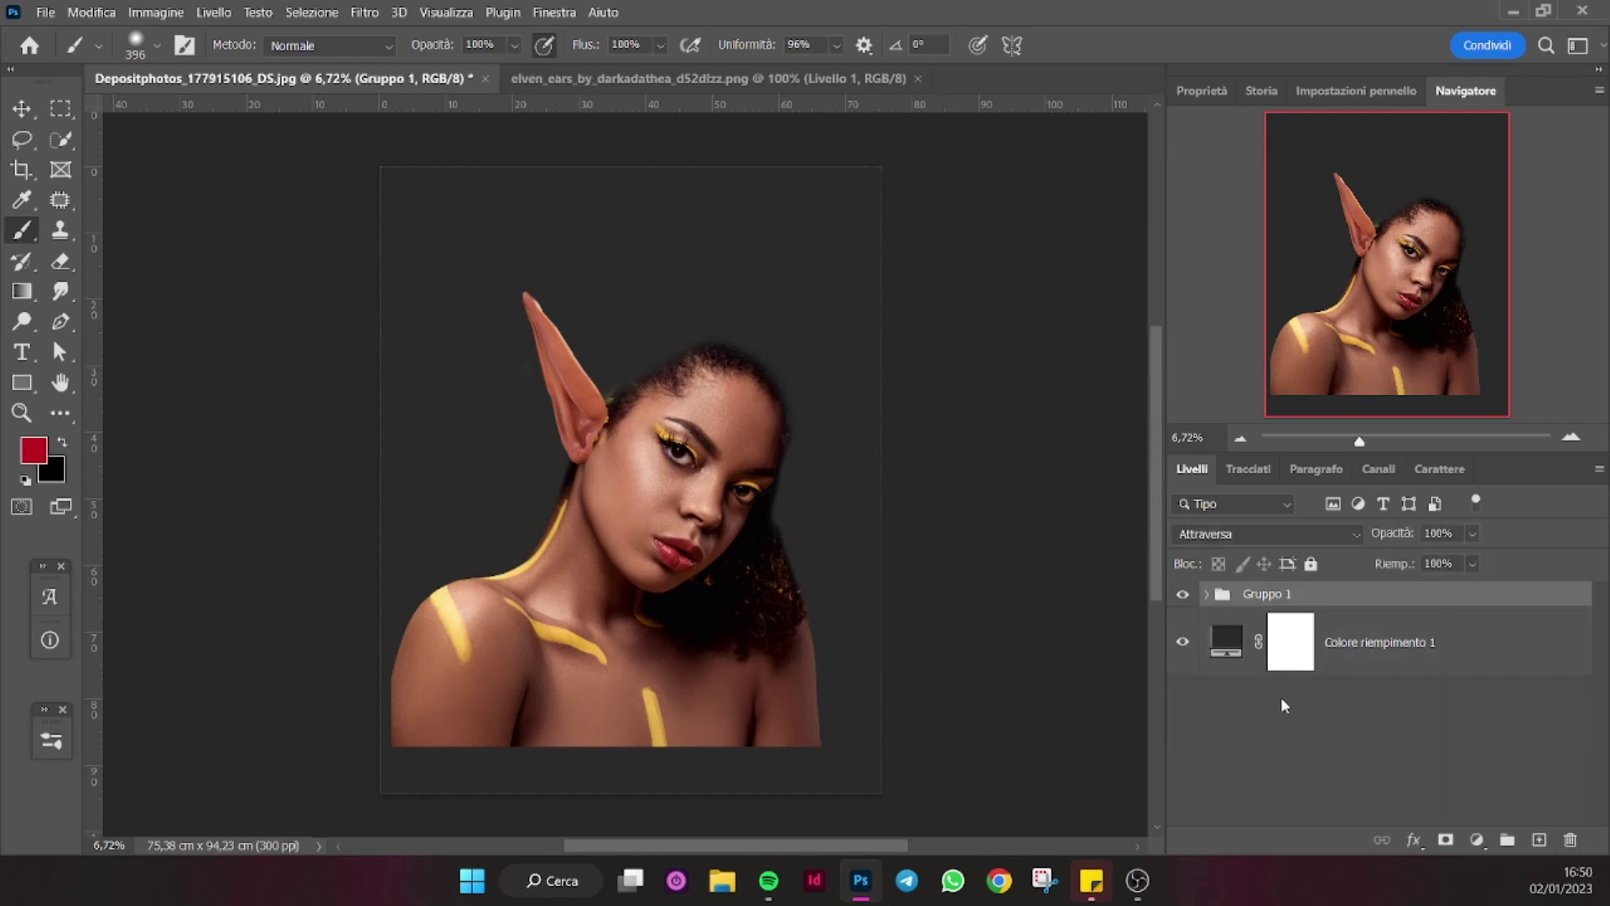
Add a Vibrance adjustment clipped to Gruppo 1, with vibrance at -31.
click(1477, 839)
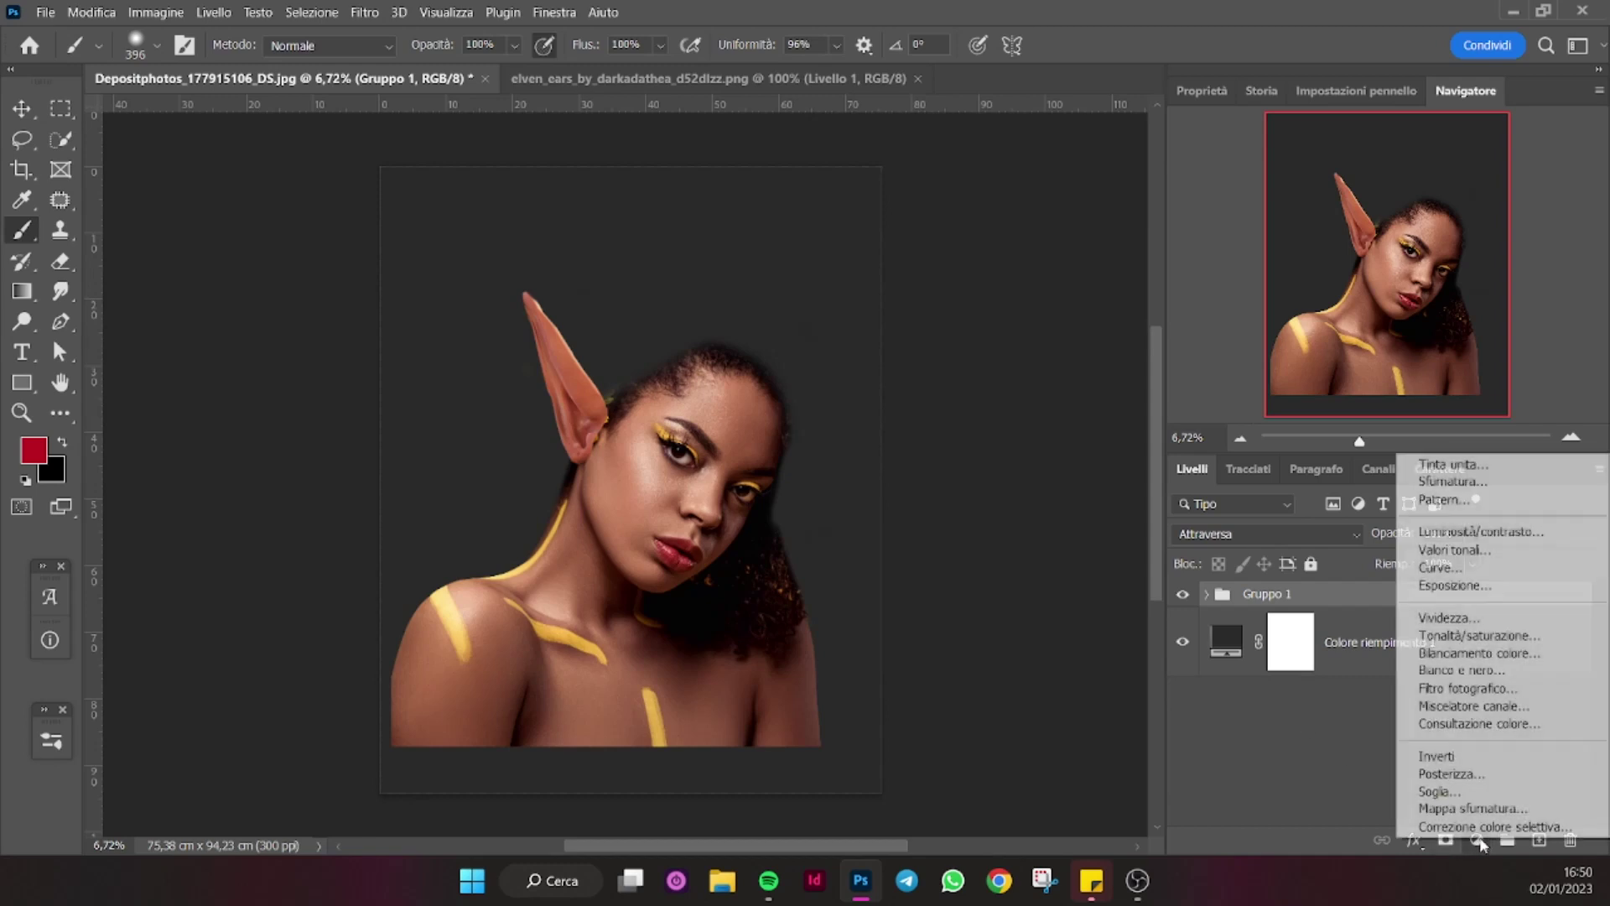
click(1477, 619)
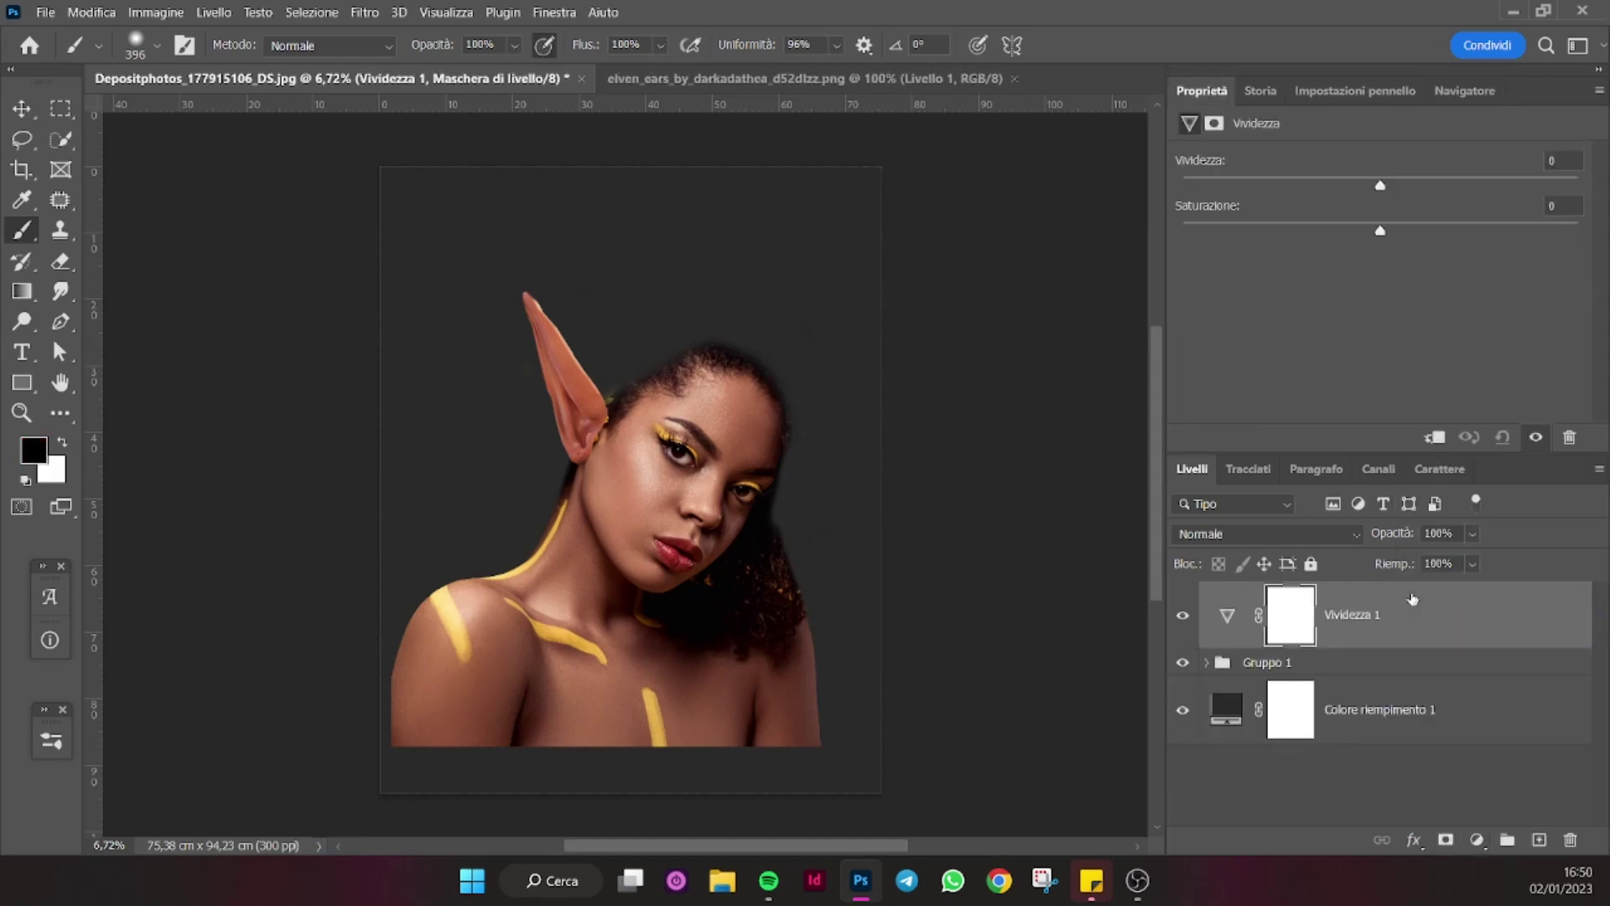
right_click(1438, 625)
click(1241, 448)
mouse_move(1379, 185)
mouse_down()
mouse_move(1173, 185)
mouse_move(1315, 186)
mouse_up()
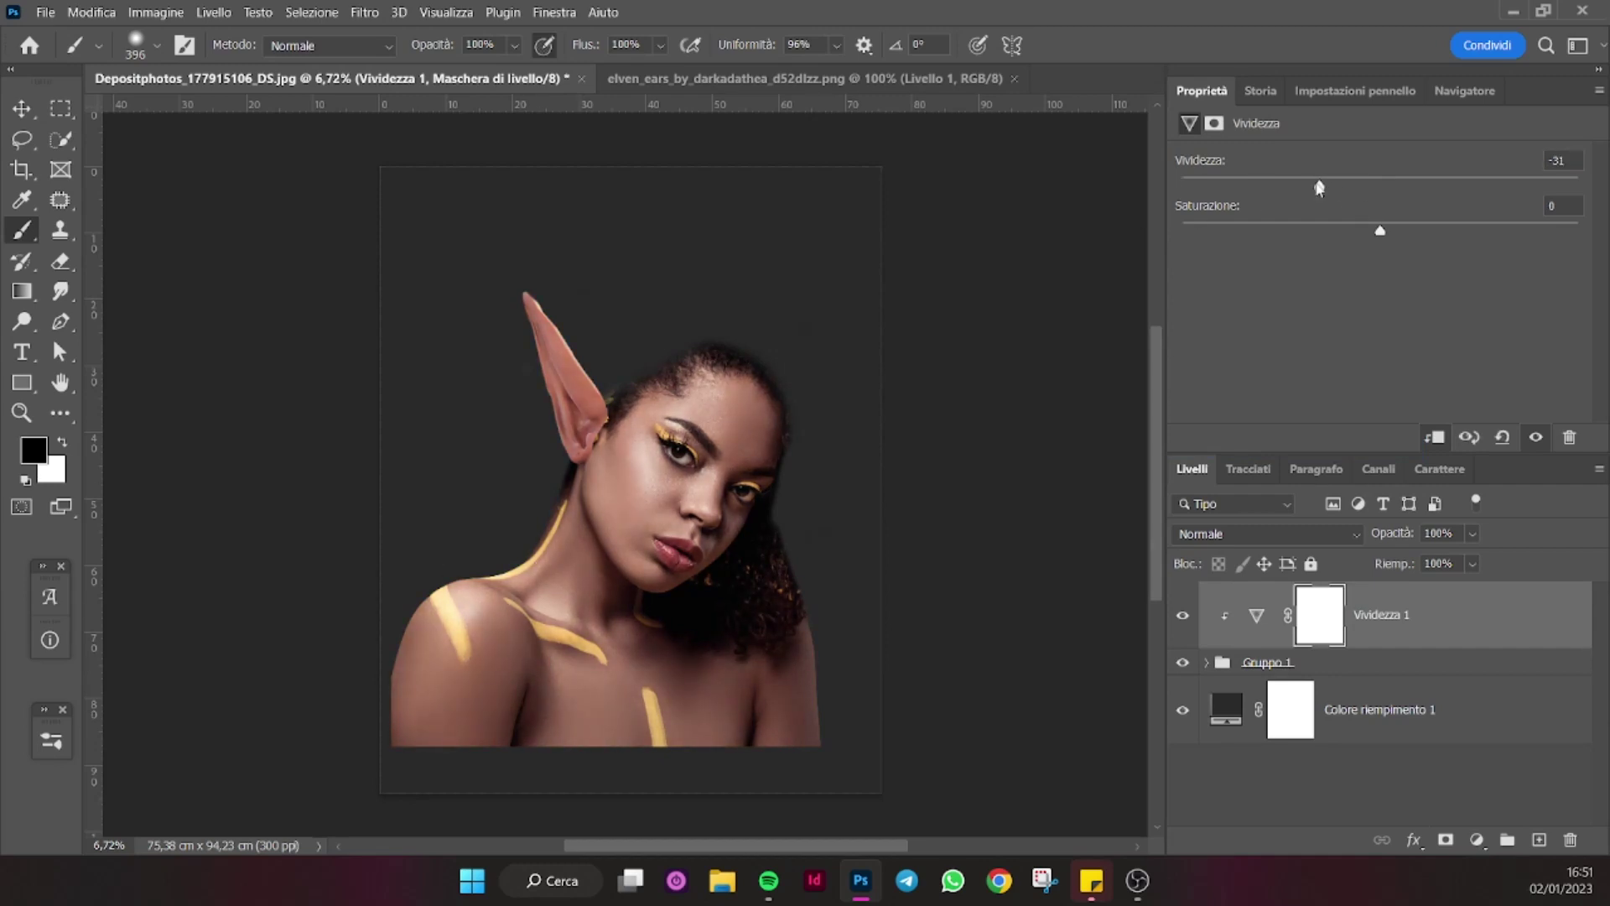
Add a solid colour fill layer above Gruppo 1.
click(1266, 662)
click(1477, 839)
click(1426, 464)
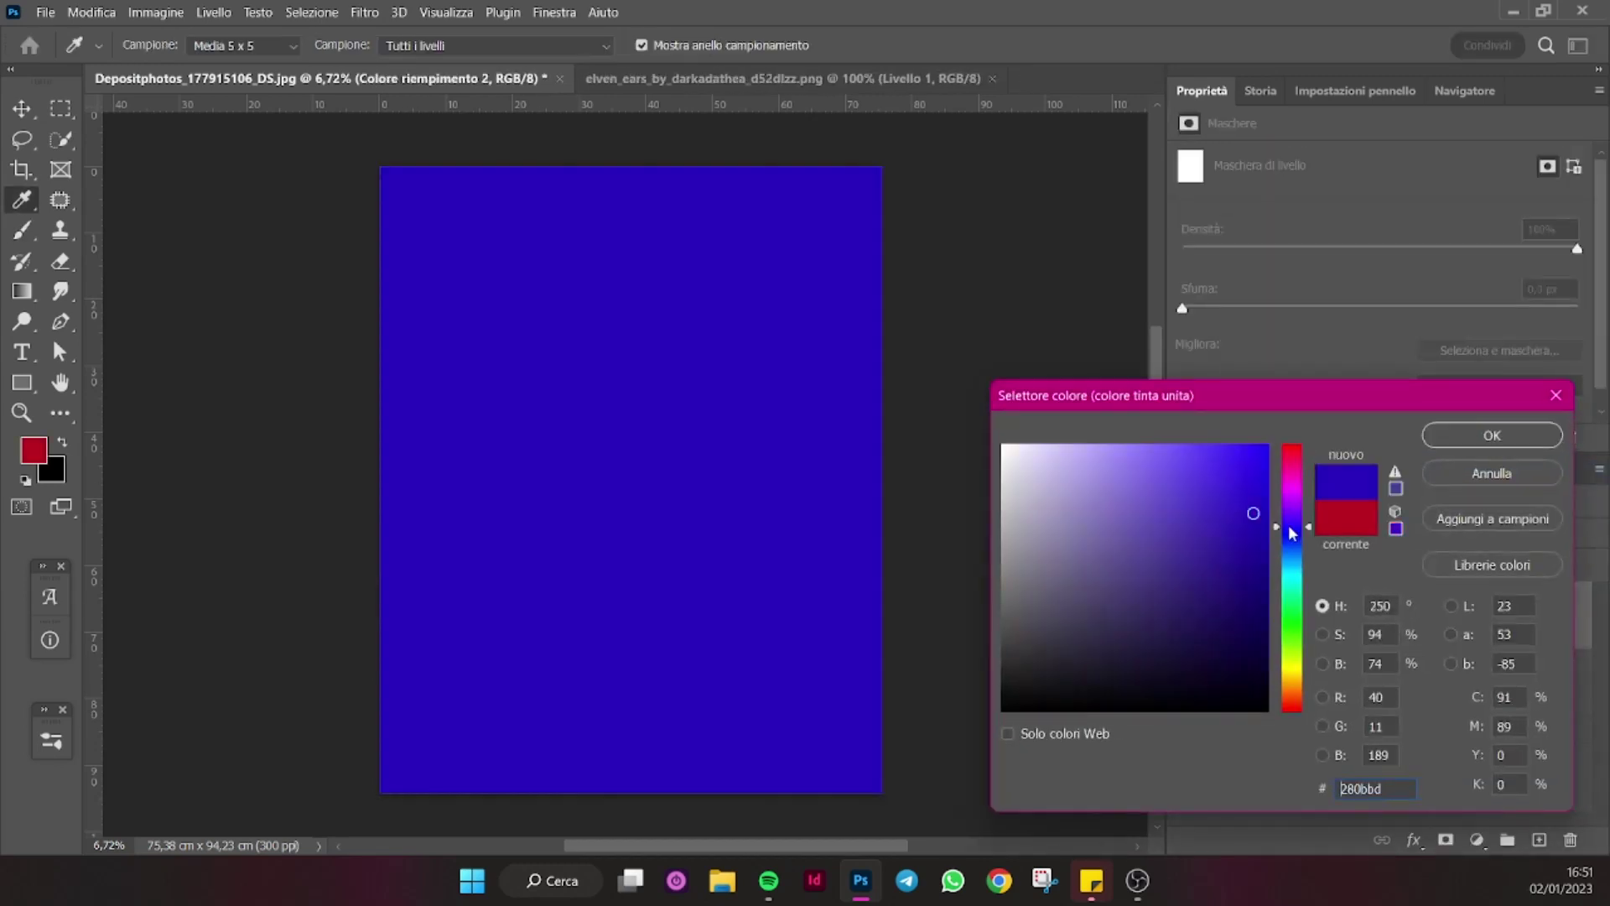
Make the fill near-black in Color blend mode at about 62% opacity.
click(1063, 658)
key(Return)
click(1241, 533)
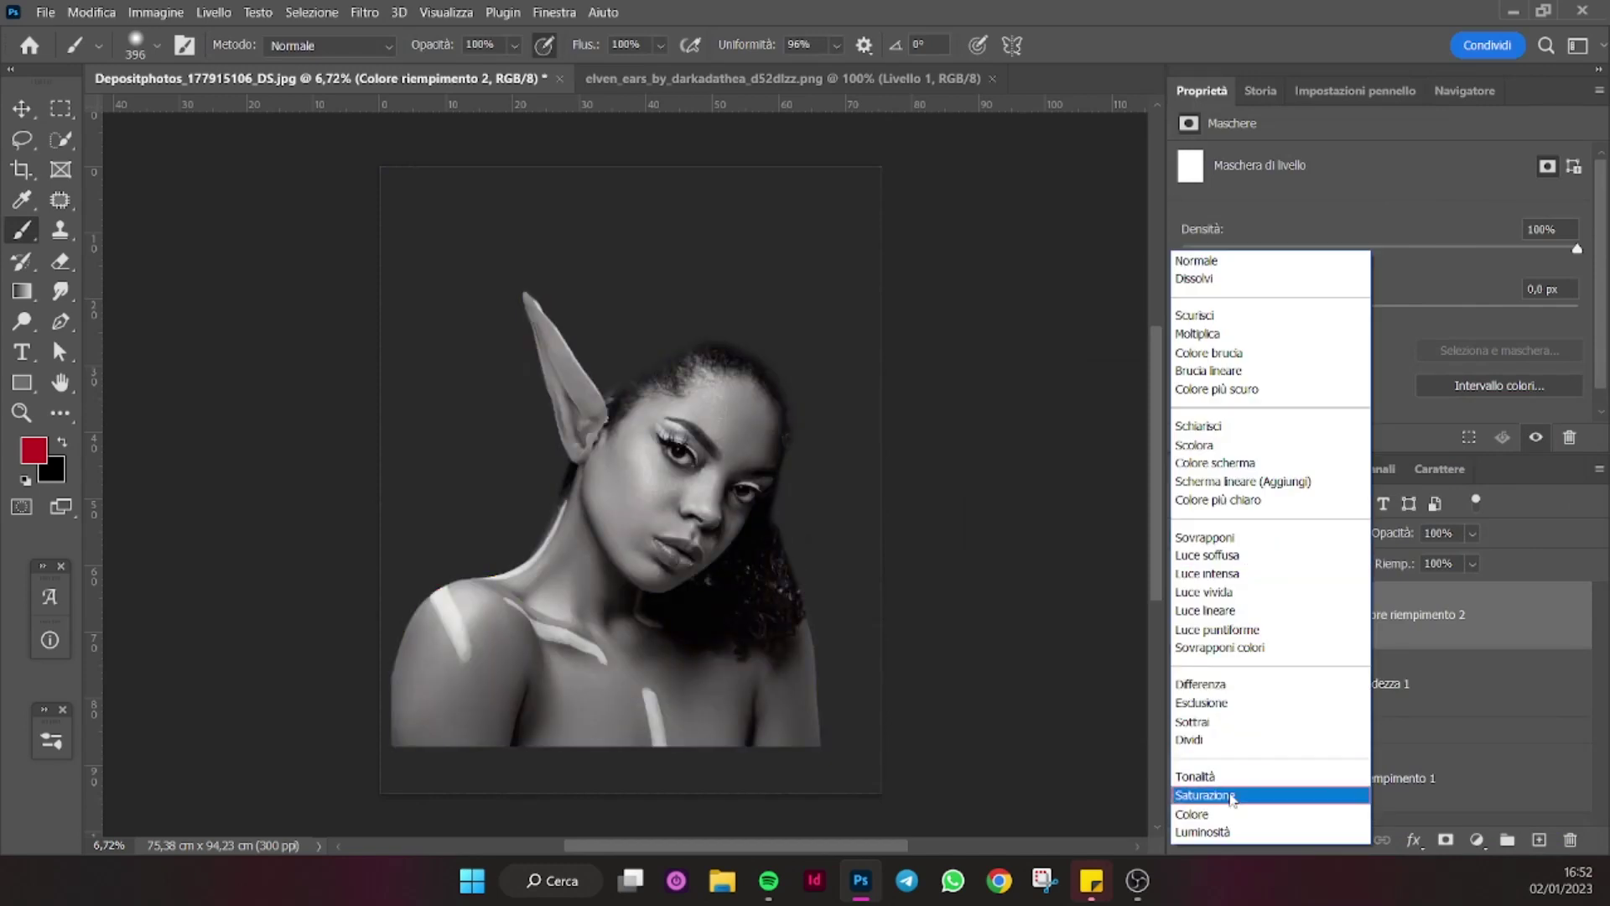
click(1191, 814)
drag(1472, 534, 1457, 563)
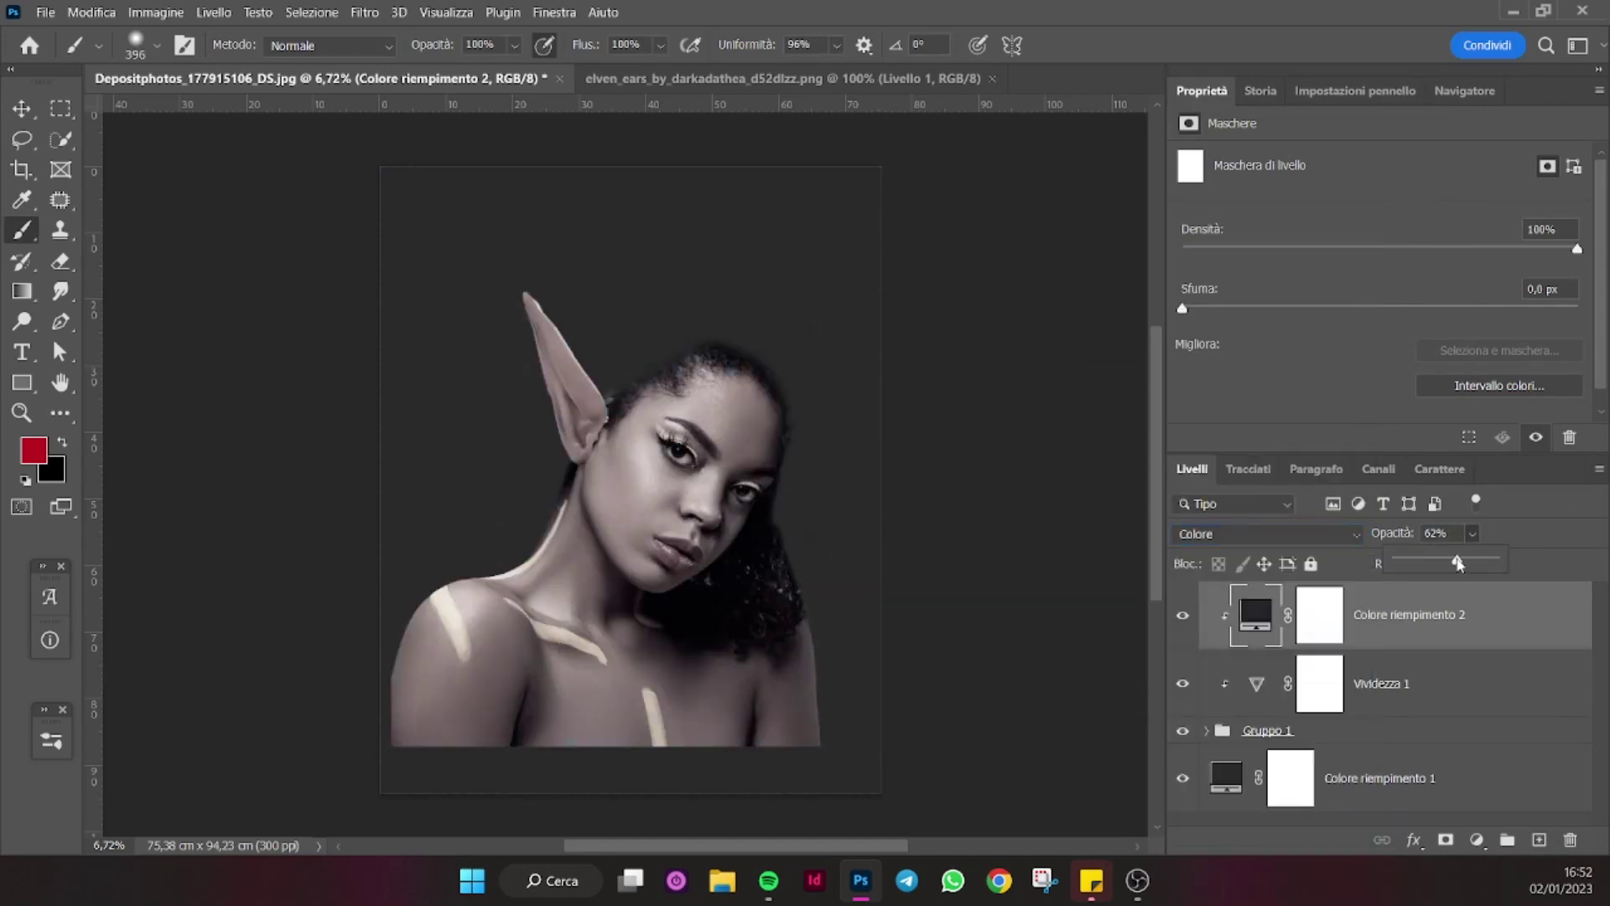
Raise Vividezza 1's vibrance for stronger gold and slightly adjust the fill colour.
click(1319, 684)
drag(1329, 228, 1441, 228)
click(1255, 614)
double_click(1256, 615)
drag(1058, 665, 1081, 668)
click(1491, 435)
Set the Colore riempimento 2 fill layer's opacity to 89%.
click(1383, 683)
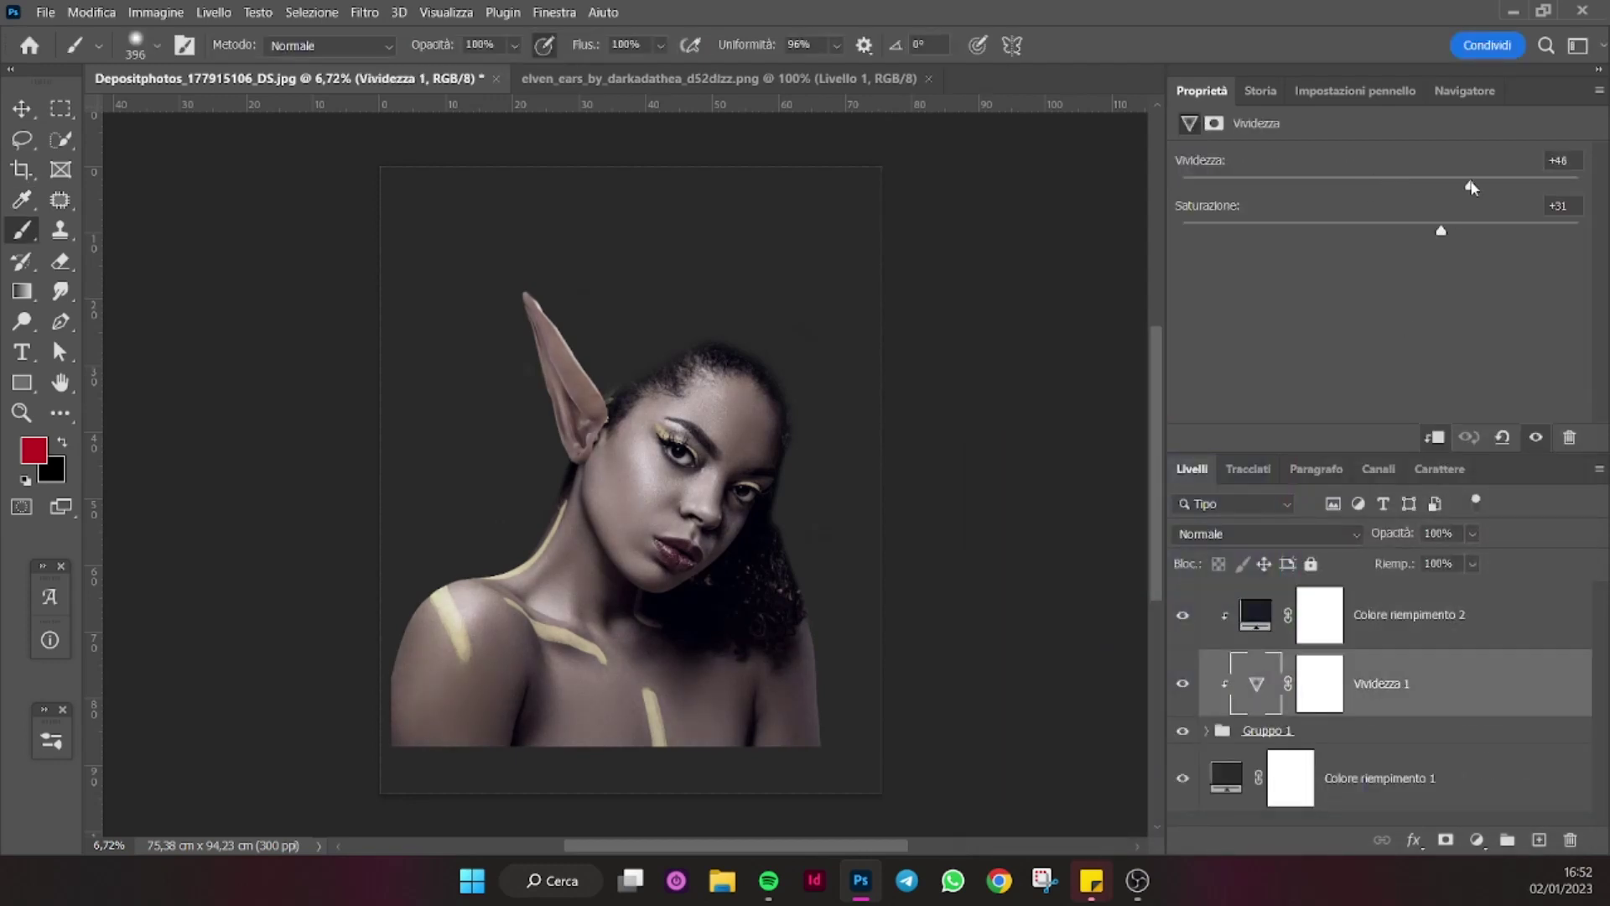
double_click(1255, 614)
click(1492, 433)
click(1471, 564)
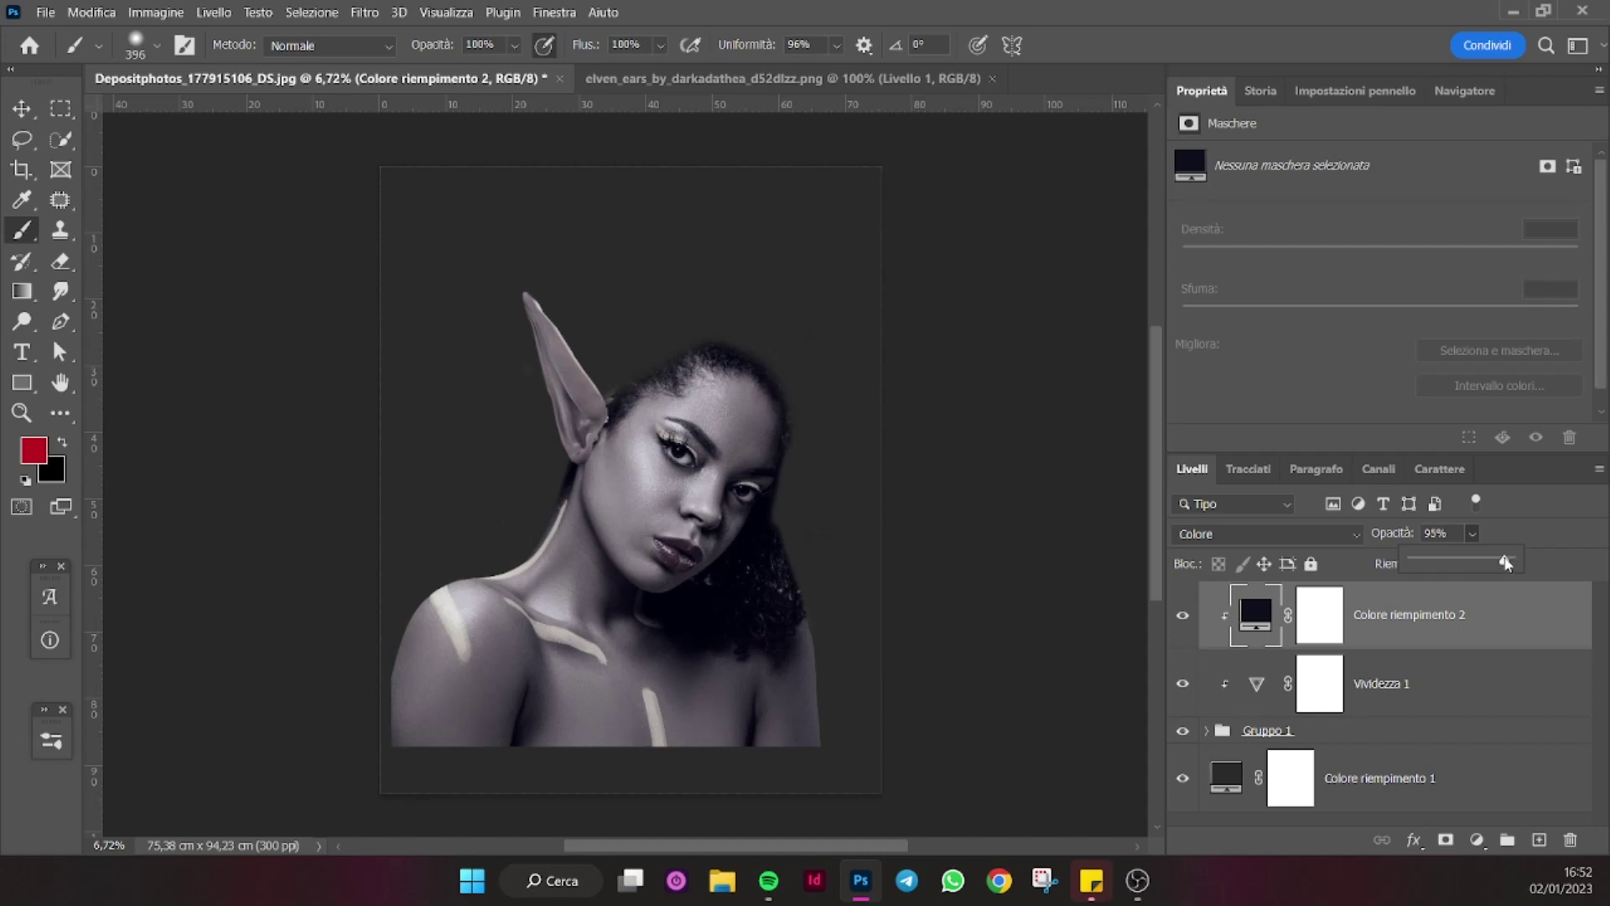
drag(1503, 565, 1498, 566)
Zoom to about 13.5% on the face, targeting the fill mask with default colours.
click(1459, 92)
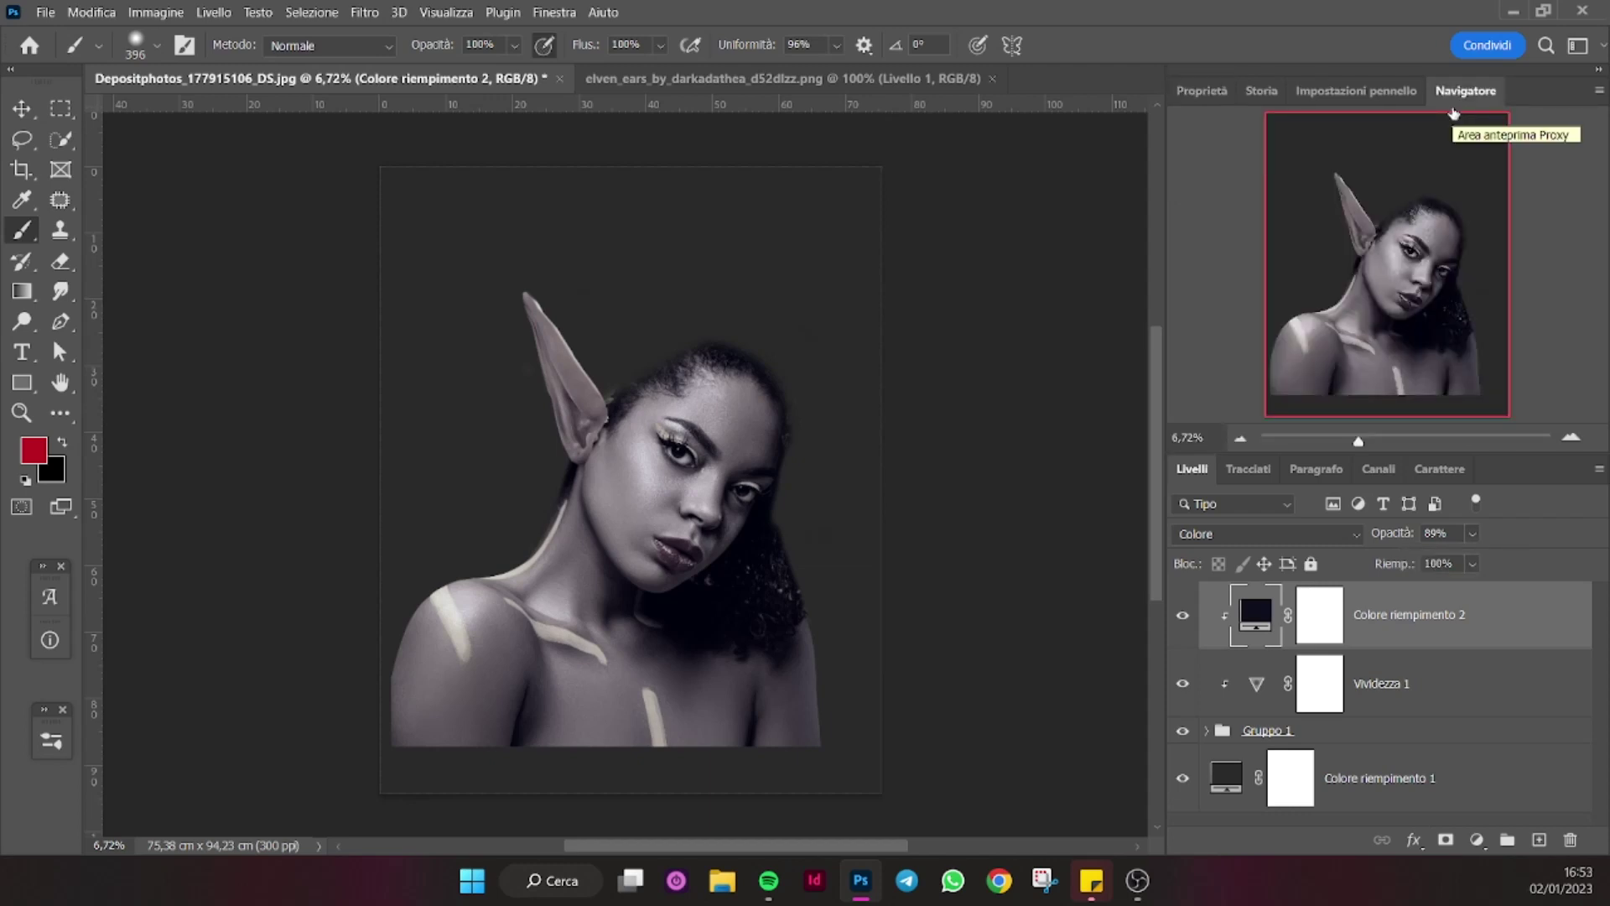
click(1373, 440)
drag(1400, 348, 1400, 372)
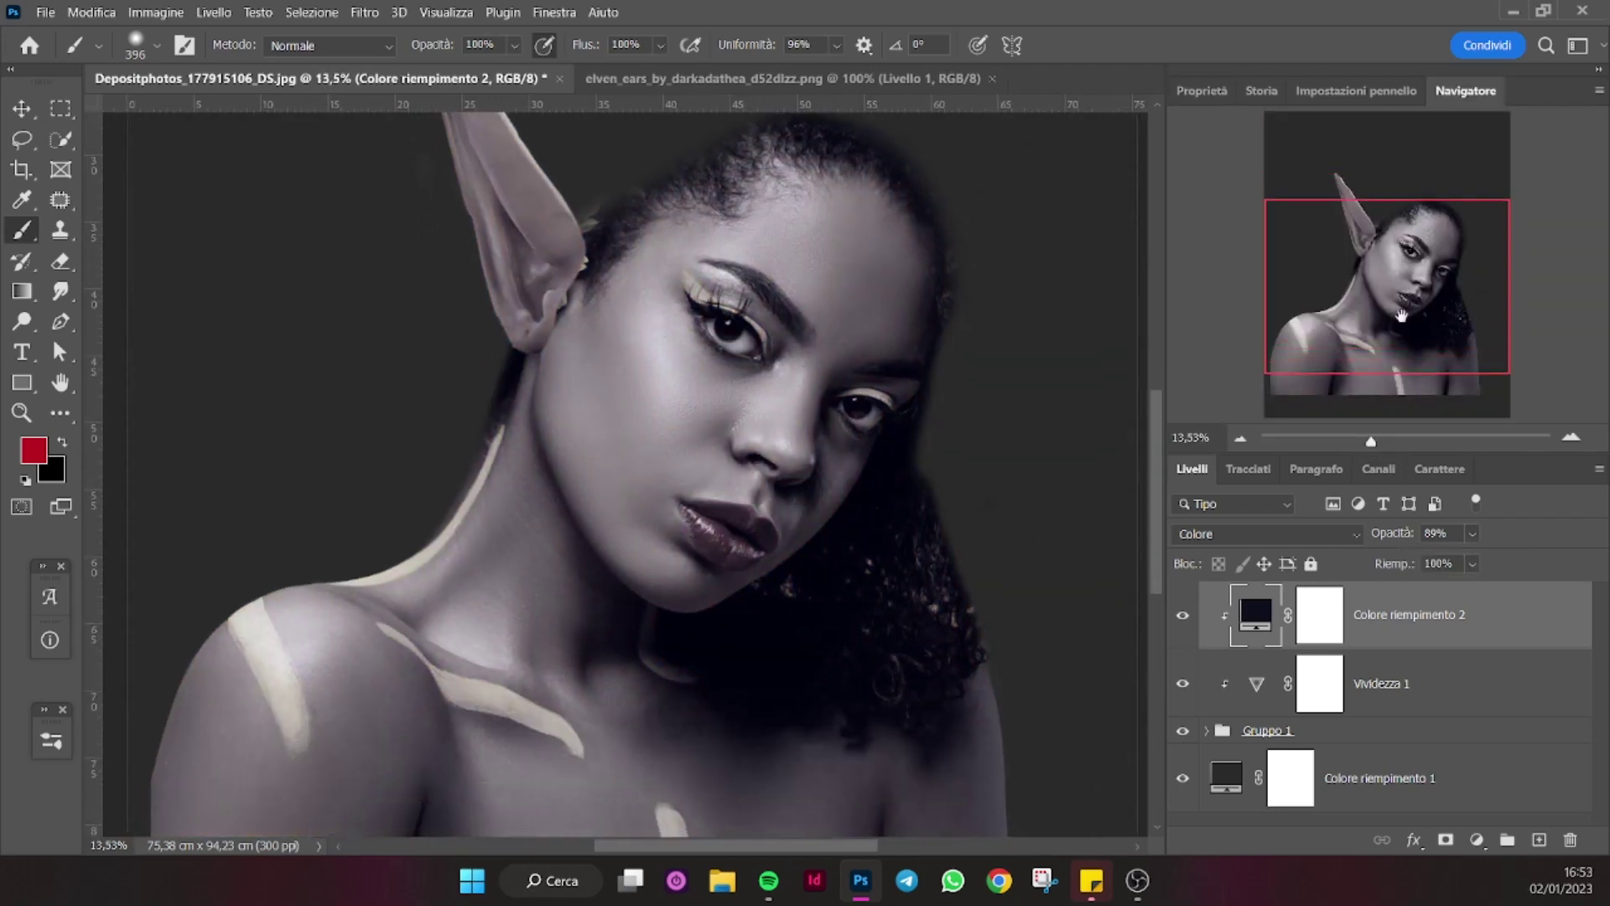
key(ctrl+backslash)
key(d)
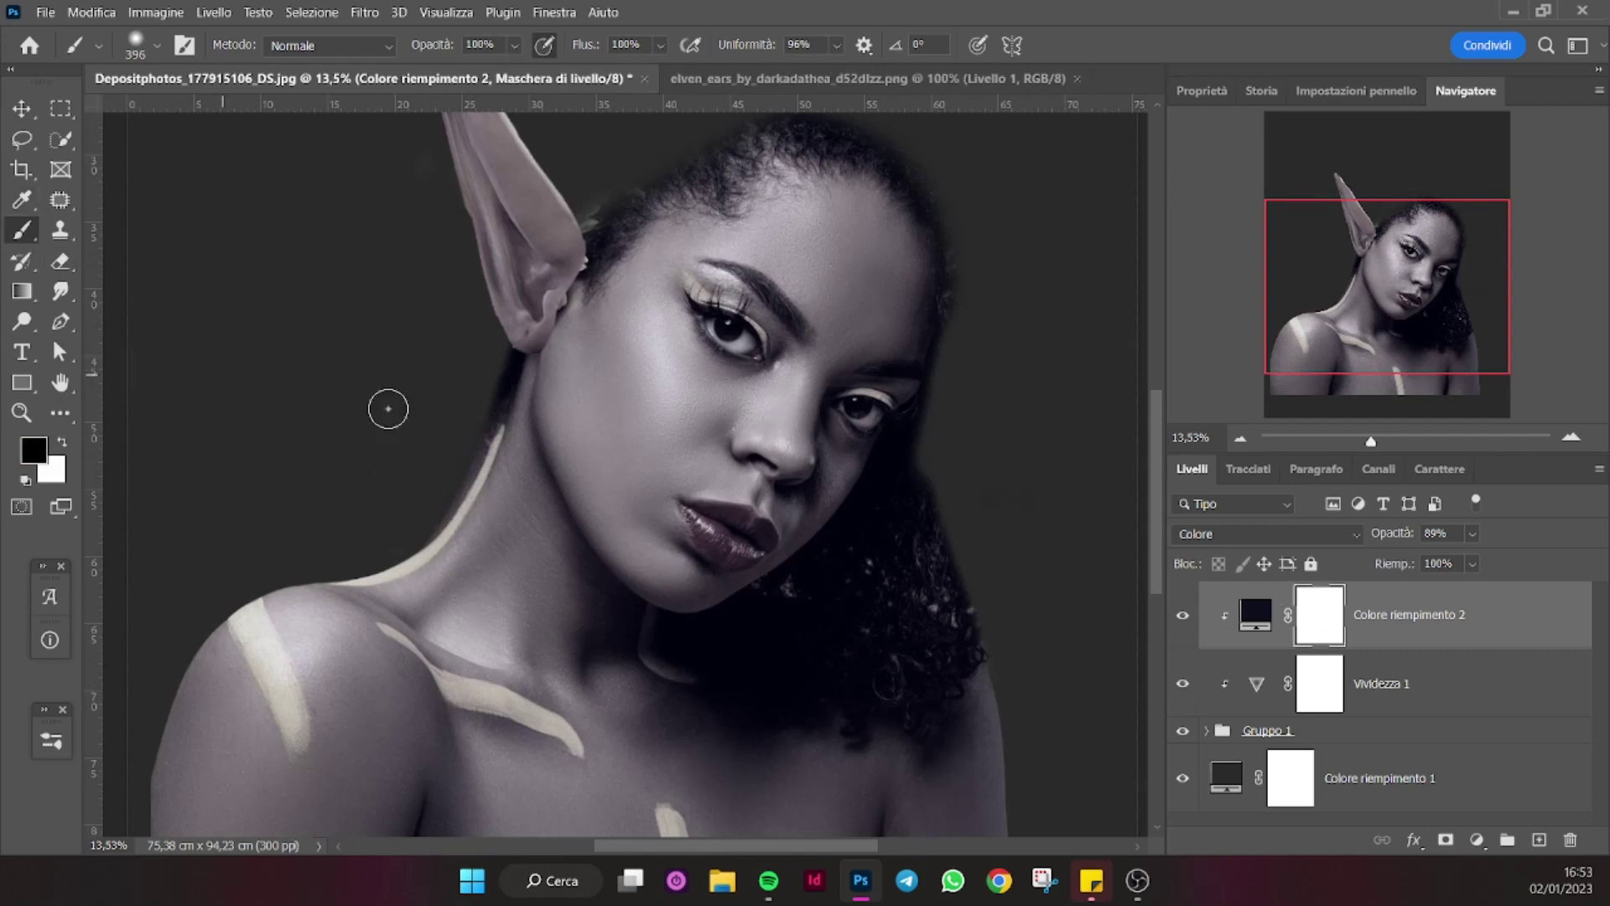
Paint the lips back to red on the gray tint's mask.
alt+right_click(705, 475)
drag(703, 513, 755, 554)
key(x)
drag(735, 528, 720, 553)
key(x)
key(ctrl+plus)
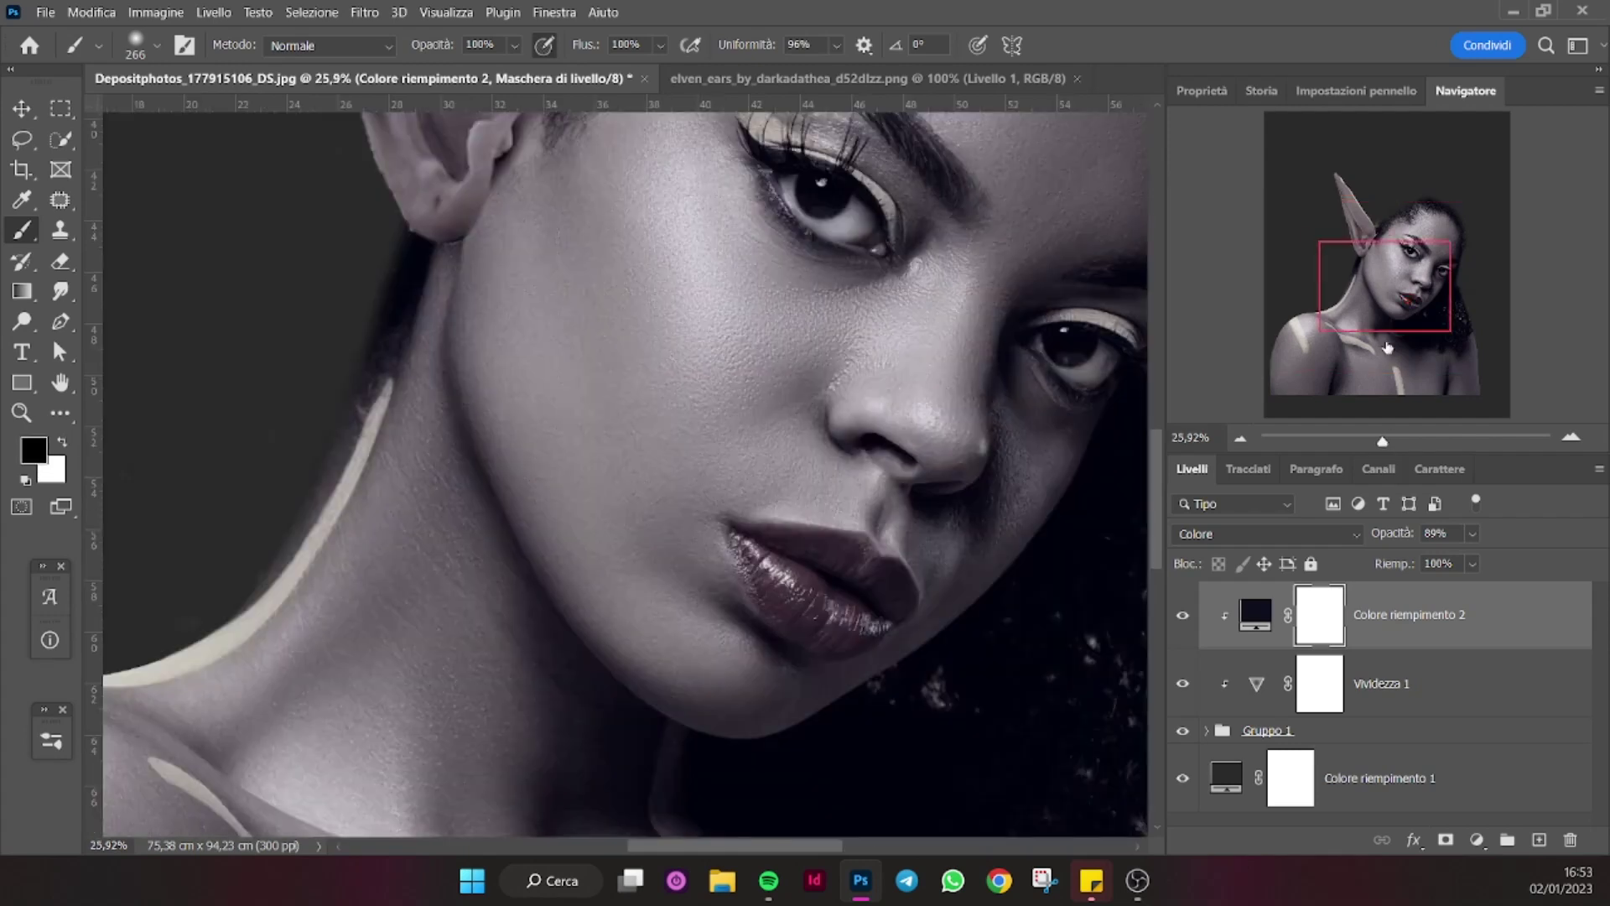
drag(1391, 377, 1406, 293)
mouse_move(618, 525)
mouse_down()
mouse_move(647, 564)
mouse_move(719, 532)
mouse_move(563, 475)
mouse_up()
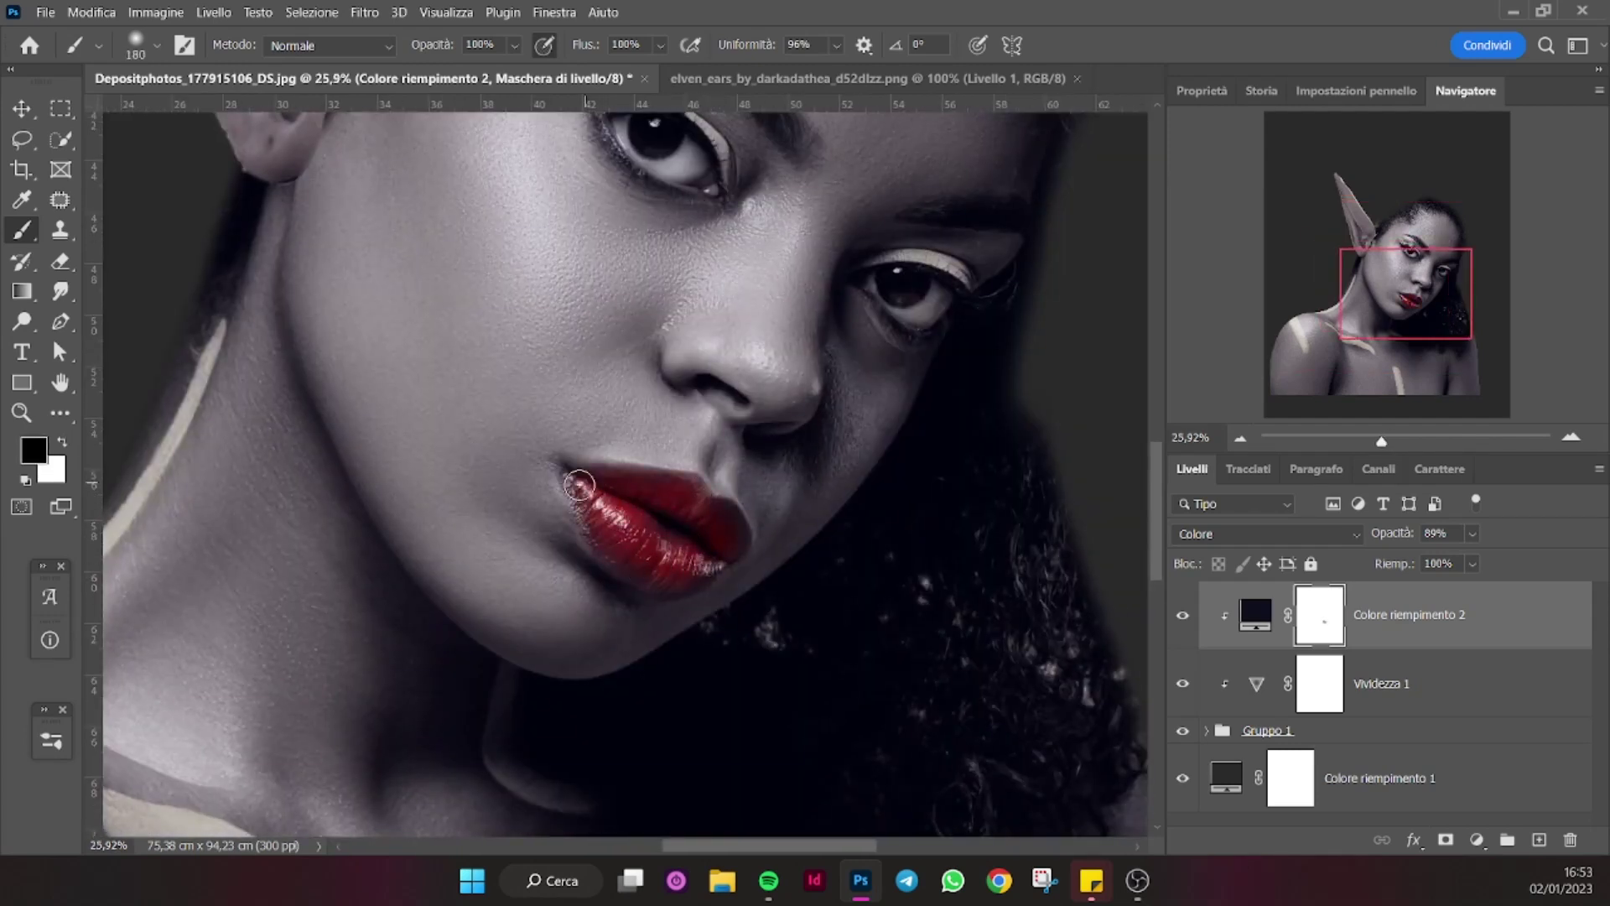
Reveal orange-brown irises and paint the eyes on the Vividezza 2 mask.
mouse_move(656, 141)
mouse_down()
mouse_move(604, 226)
mouse_move(577, 214)
mouse_up()
drag(842, 382, 872, 361)
key(alt+bracketleft)
drag(616, 239, 629, 251)
drag(898, 388, 866, 394)
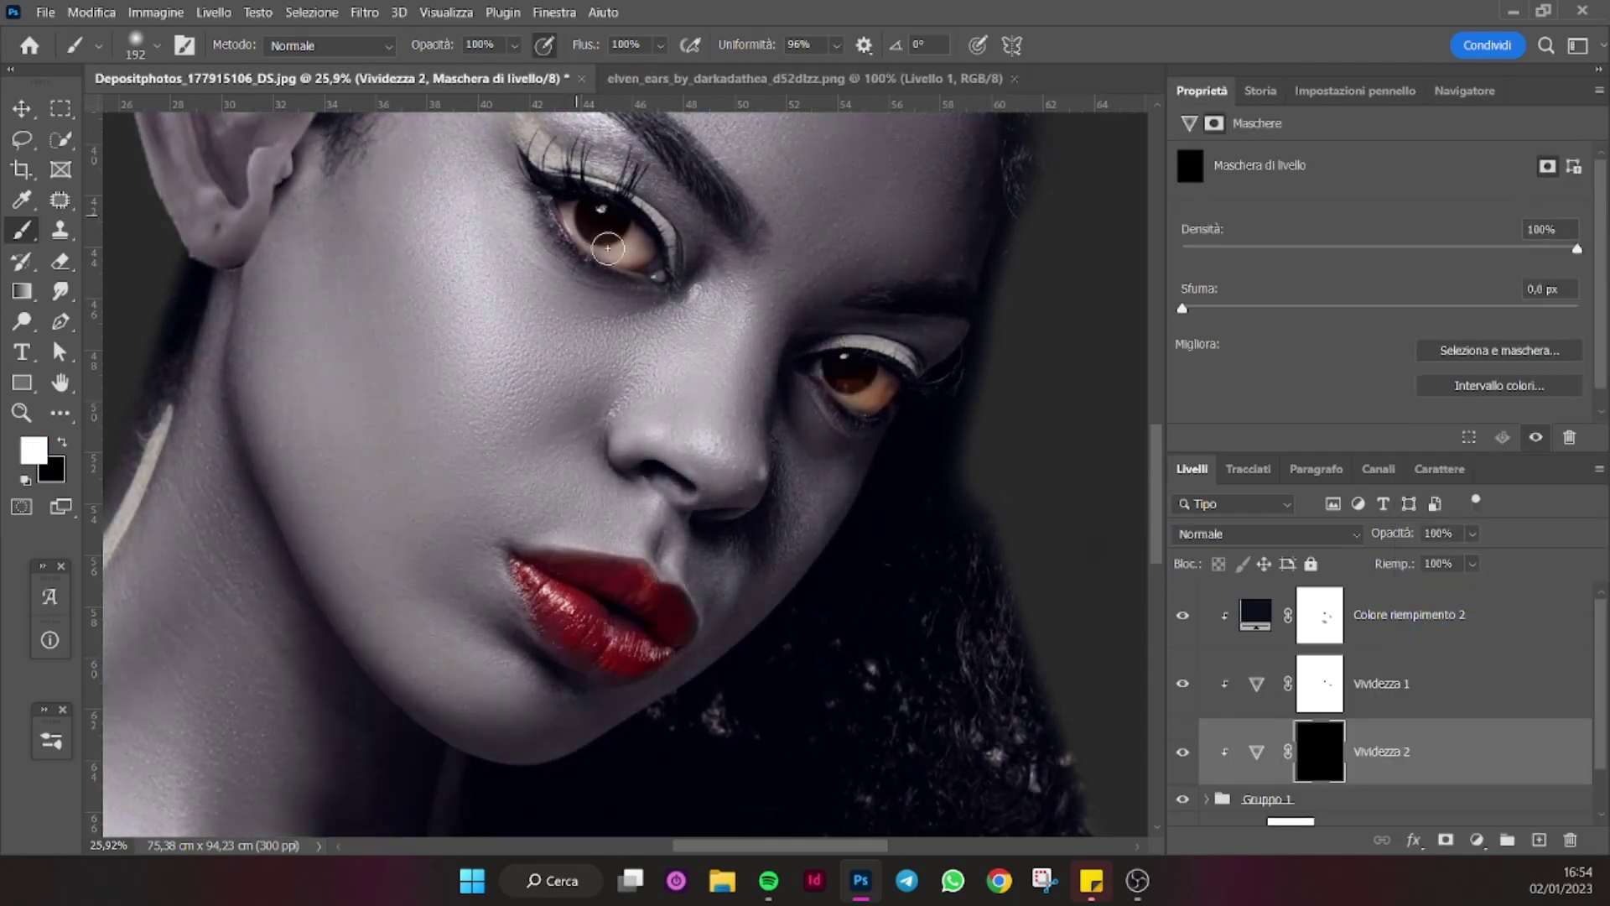
drag(852, 377, 872, 403)
Toggle the gray tint off and on to compare, with black as paint colour.
click(1384, 684)
click(1182, 615)
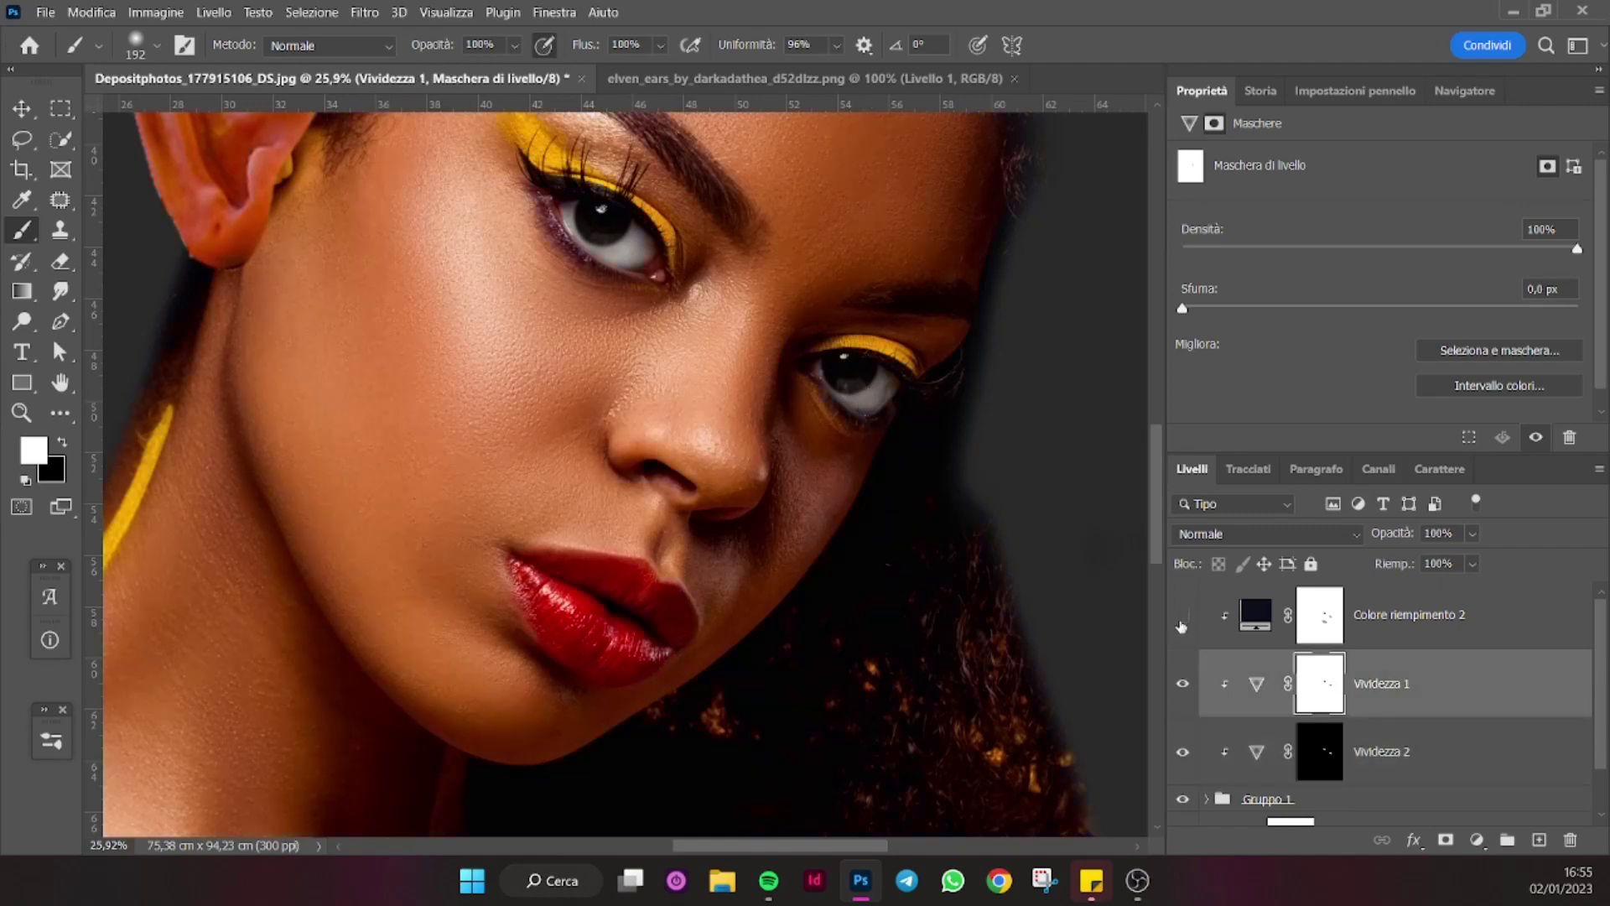
click(1408, 614)
key(x)
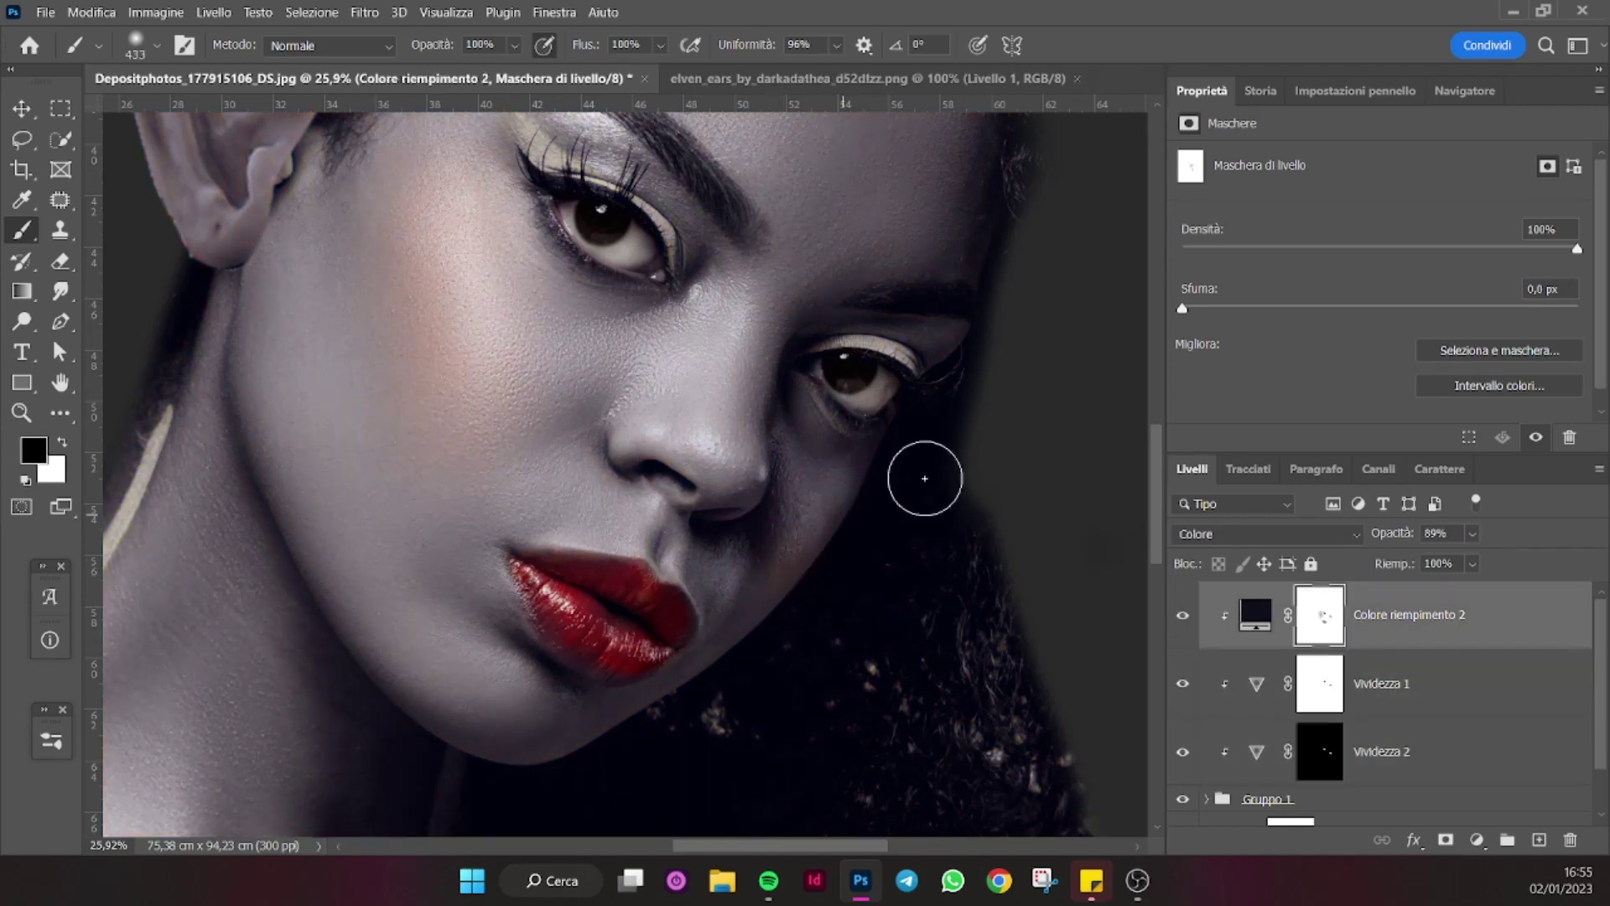
Paint warm skin colour back onto the nose with a large soft brush.
click(1465, 90)
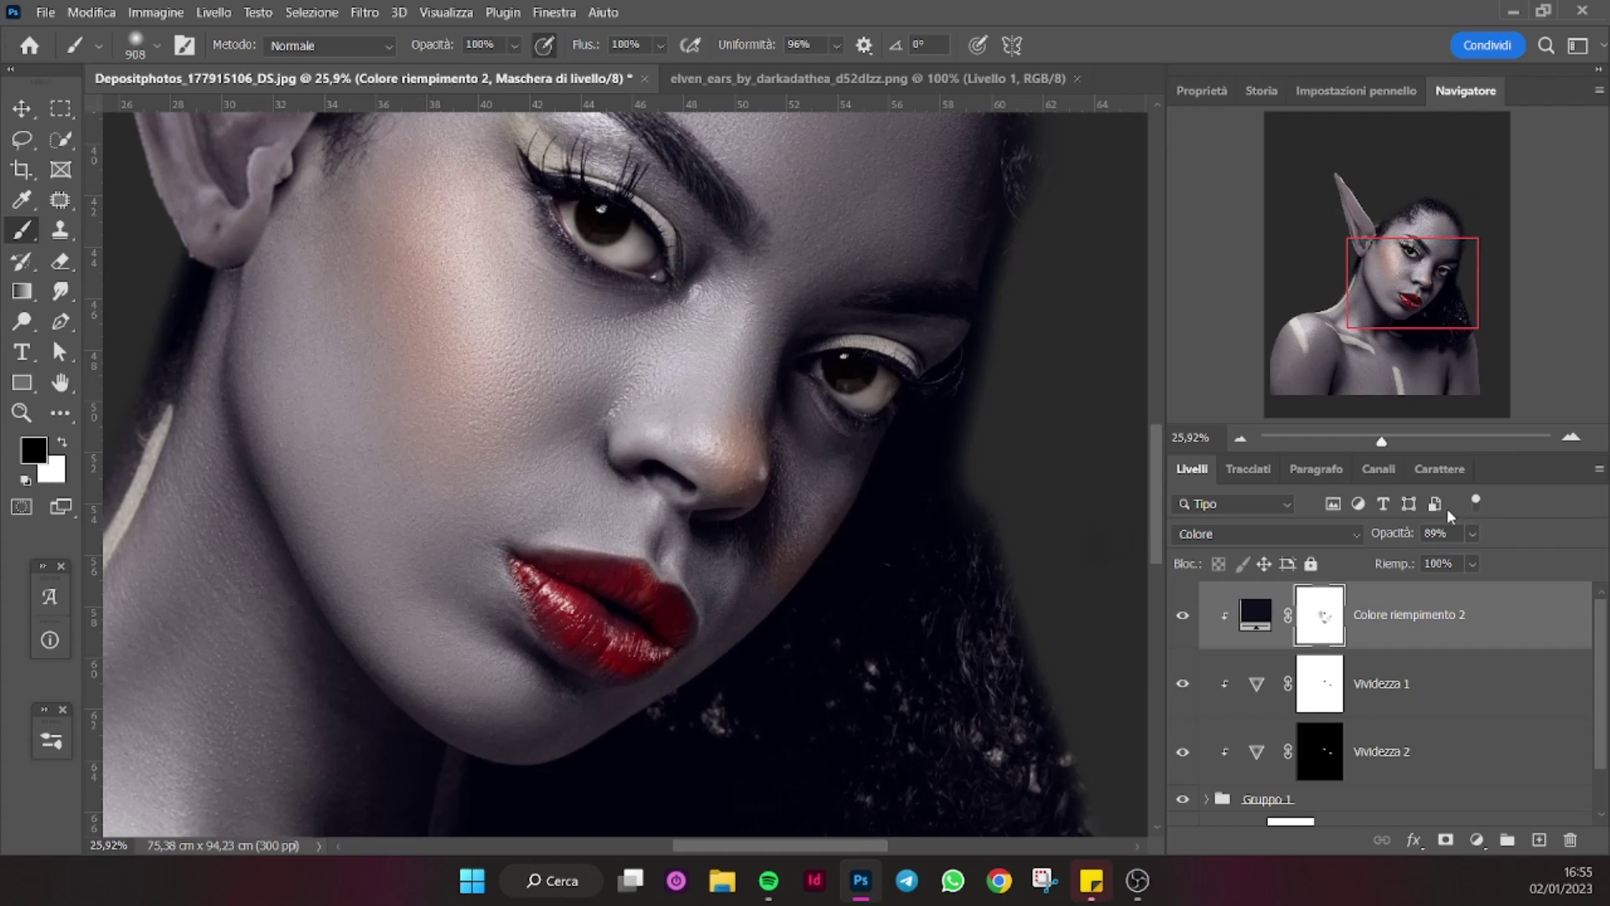
alt+right_click(728, 427)
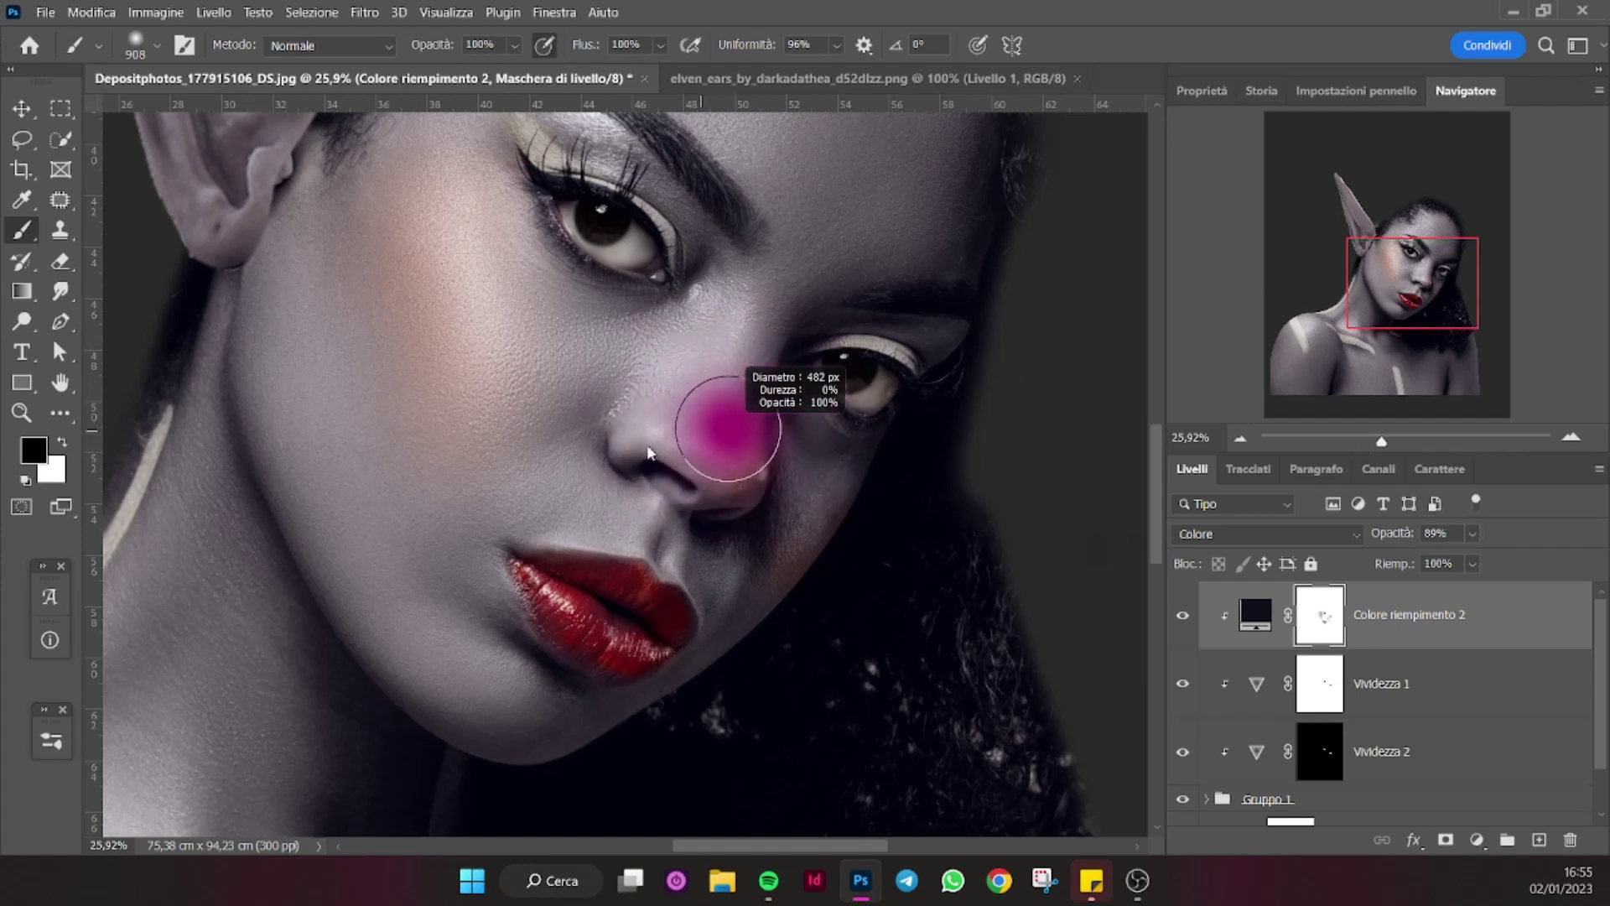
mouse_move(671, 436)
mouse_down()
mouse_move(733, 481)
mouse_move(782, 634)
mouse_up()
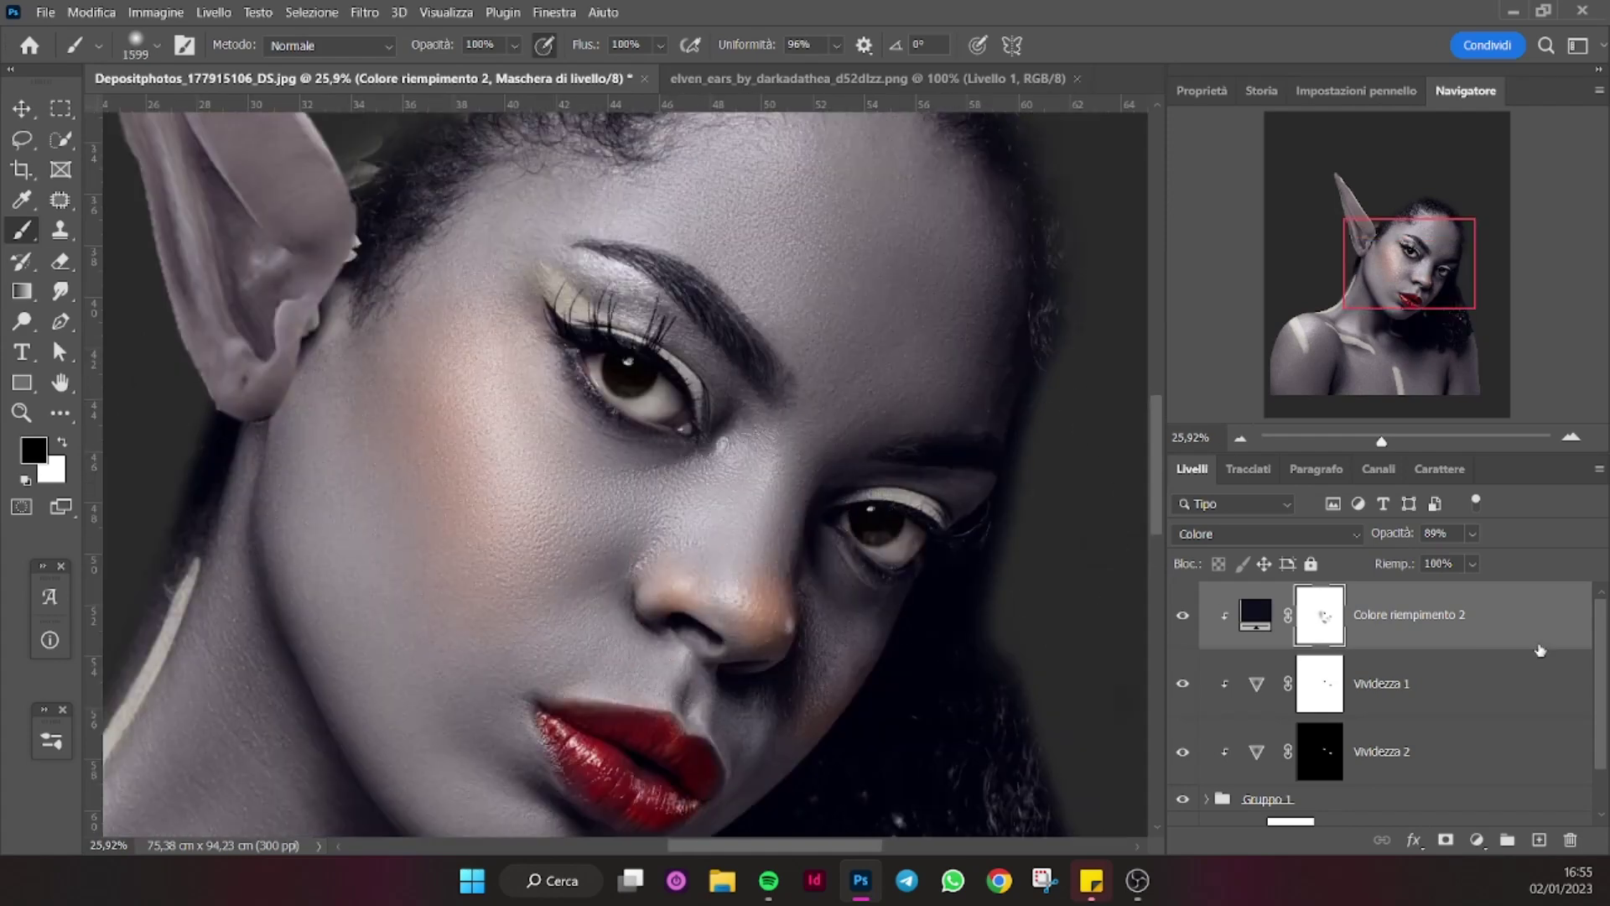
click(1365, 438)
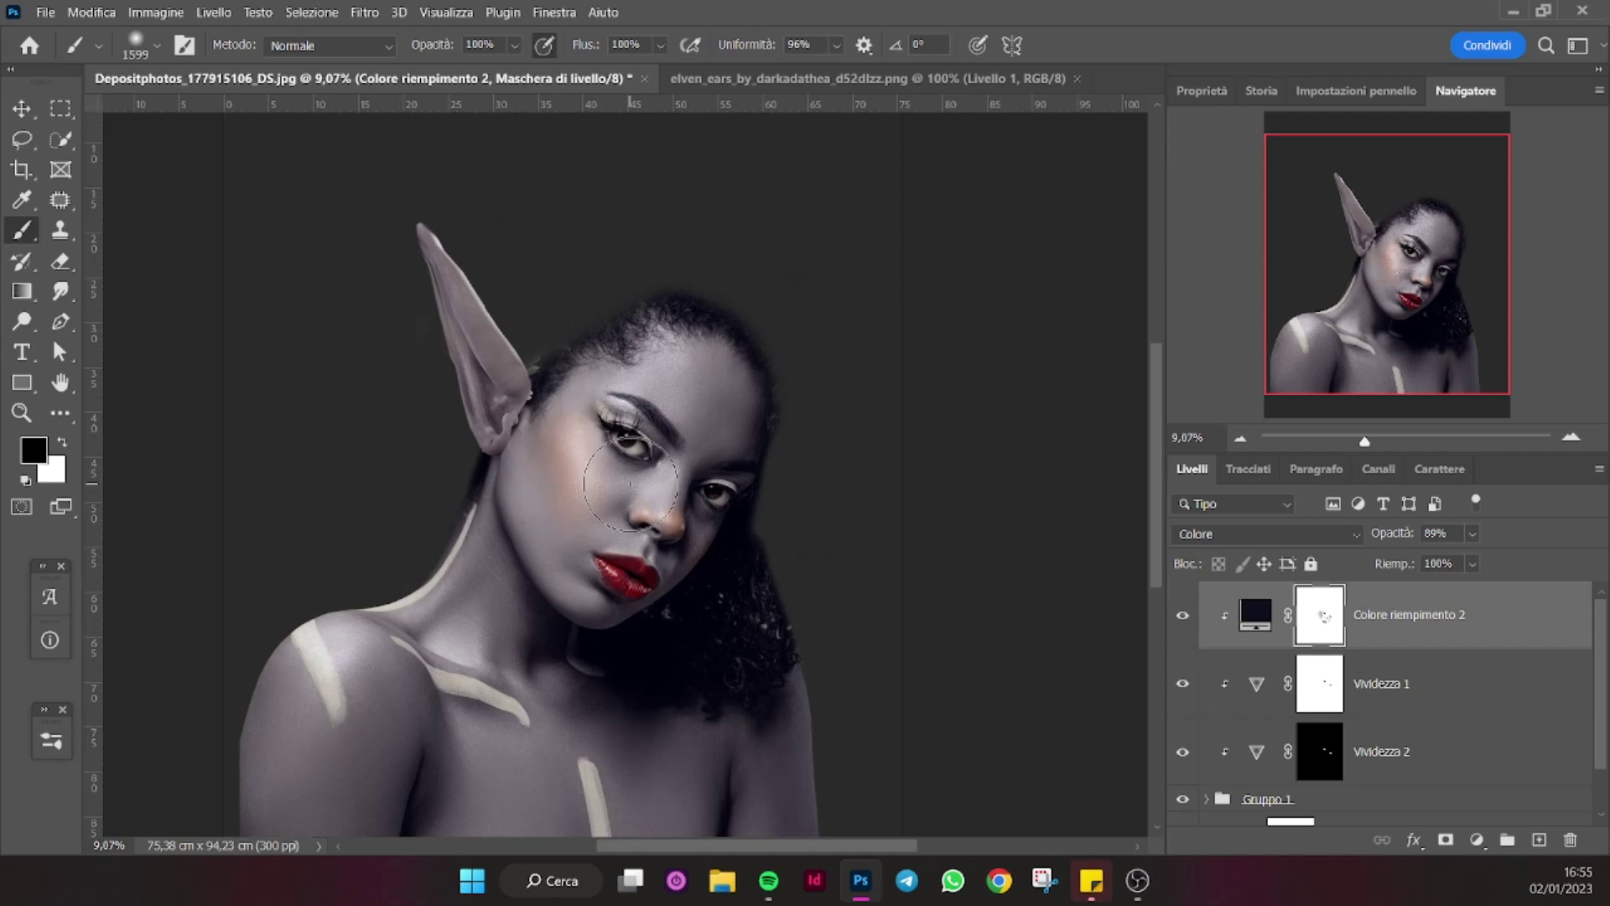
click(1491, 697)
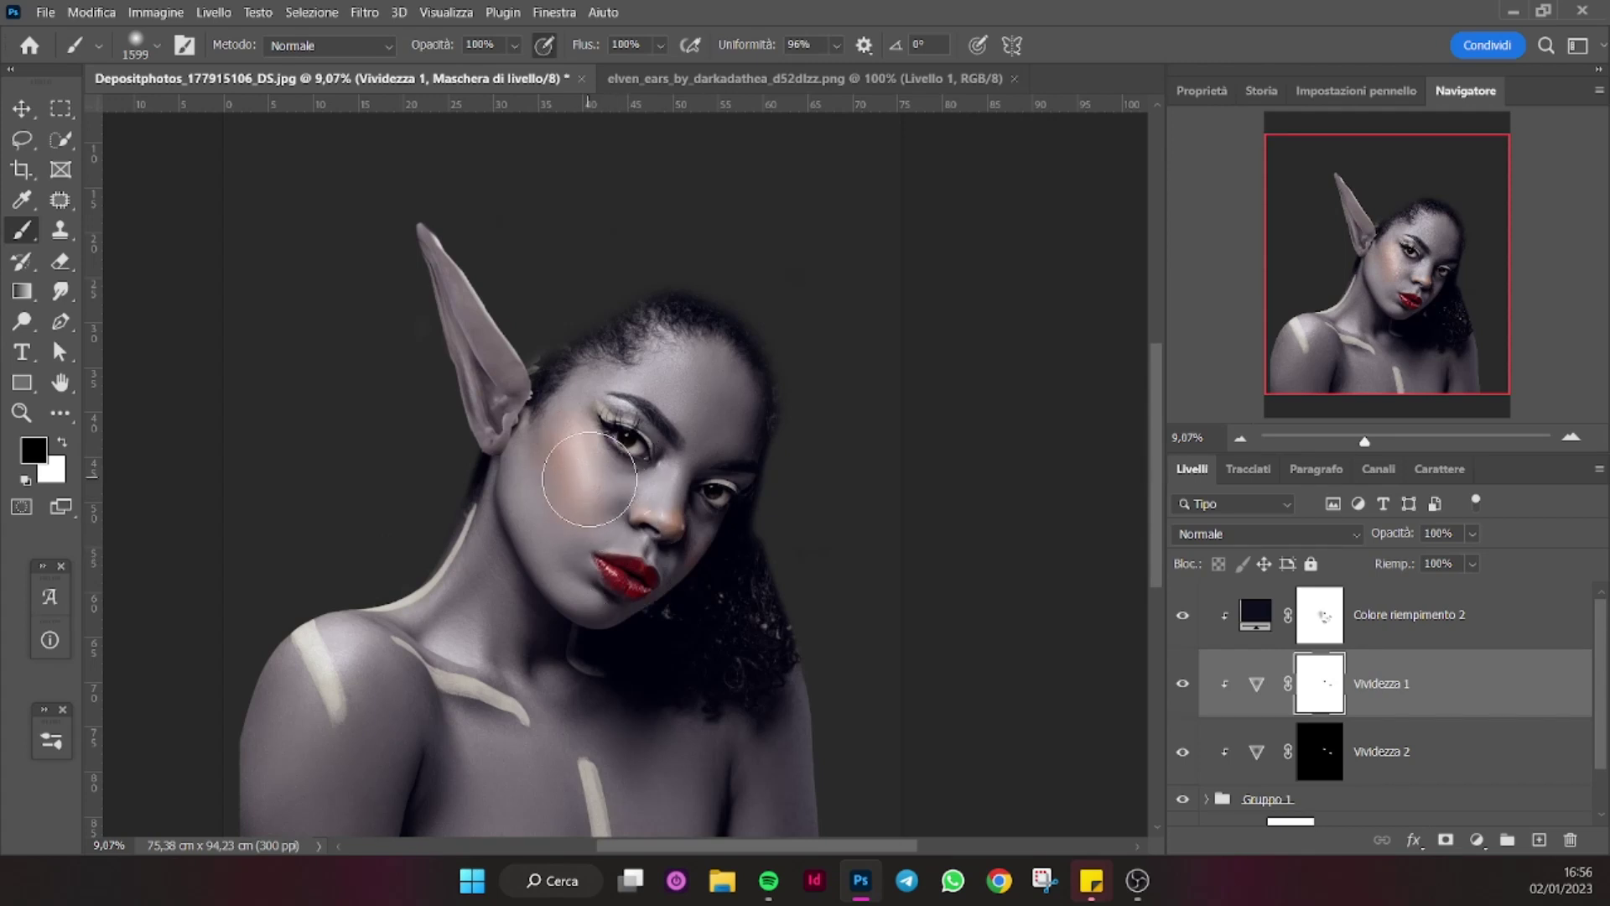
click(1476, 839)
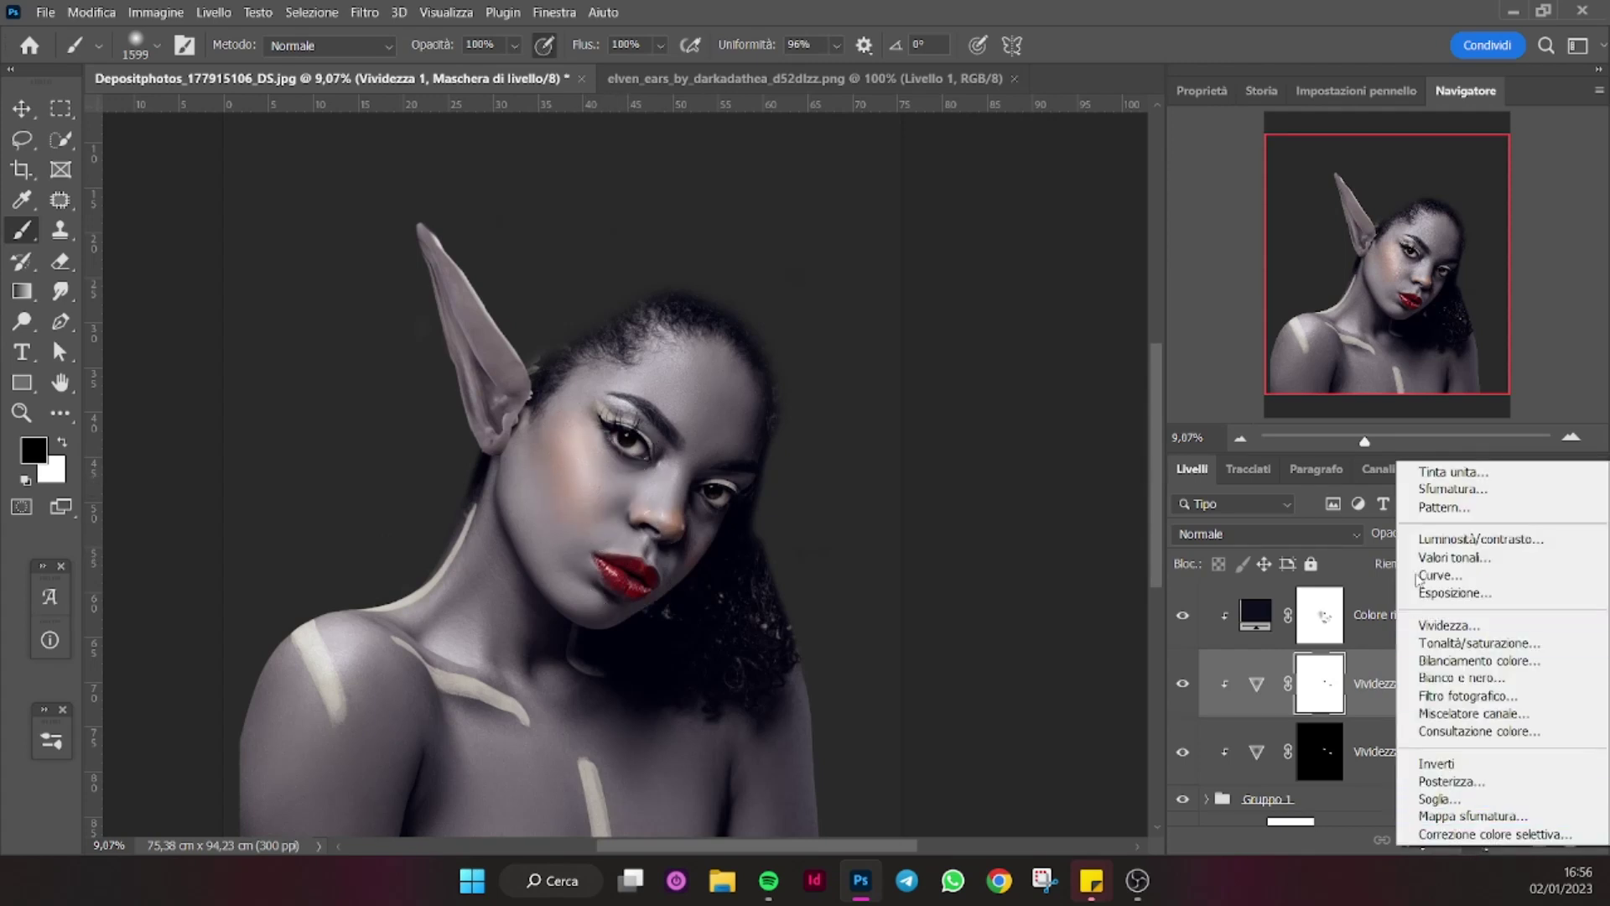
Add a Tinta unita fill layer blending in Colore mode.
click(1438, 476)
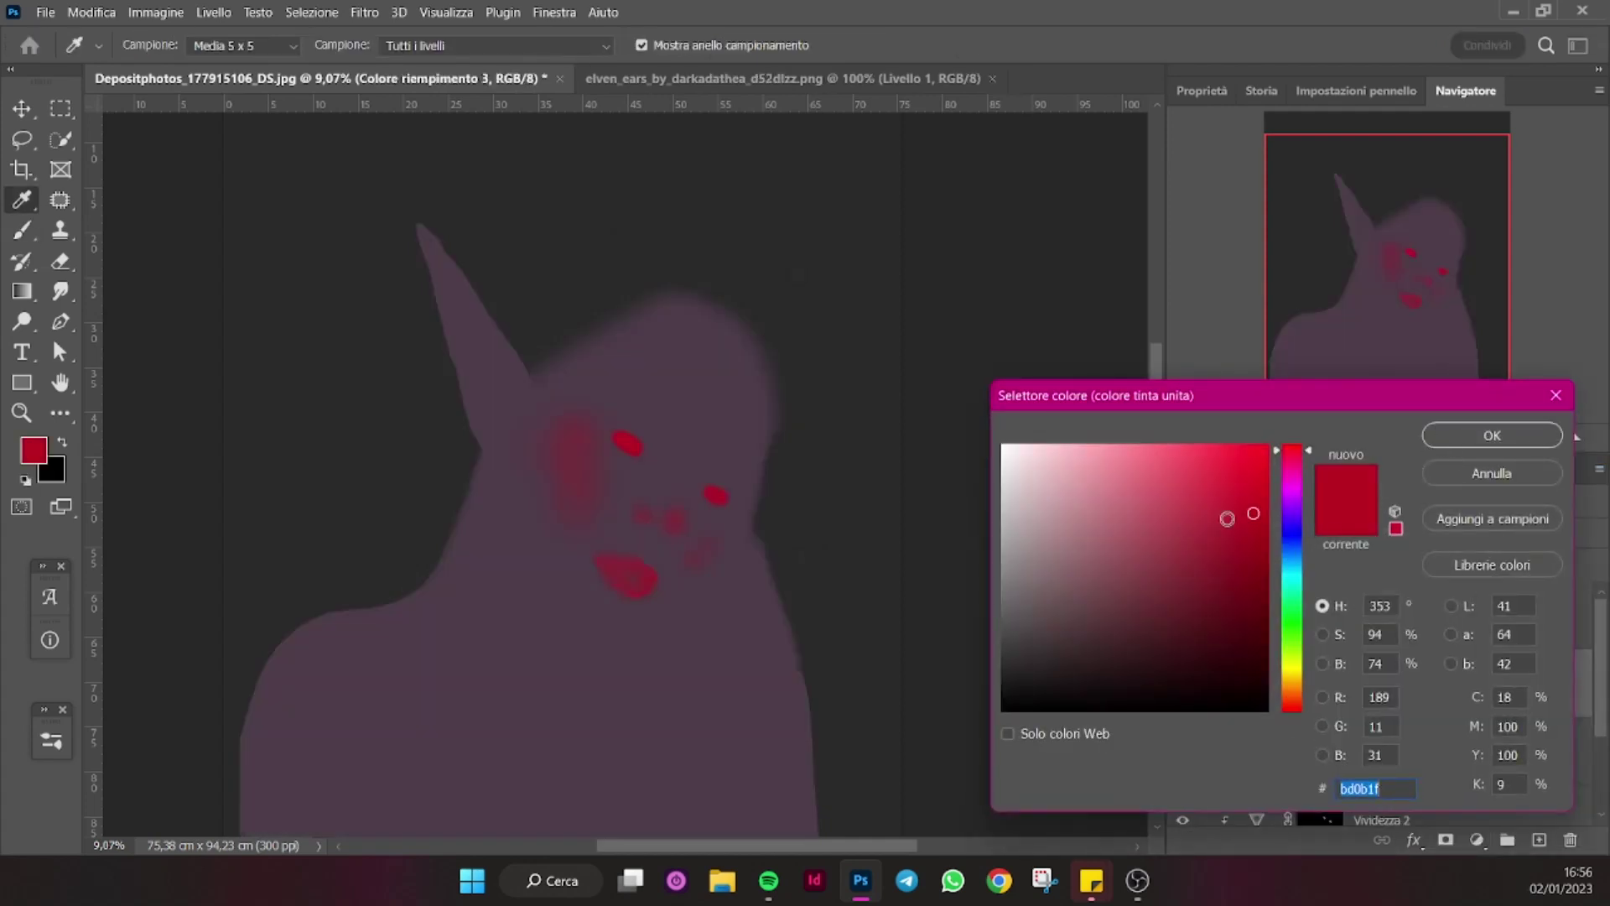
click(1477, 439)
click(1311, 534)
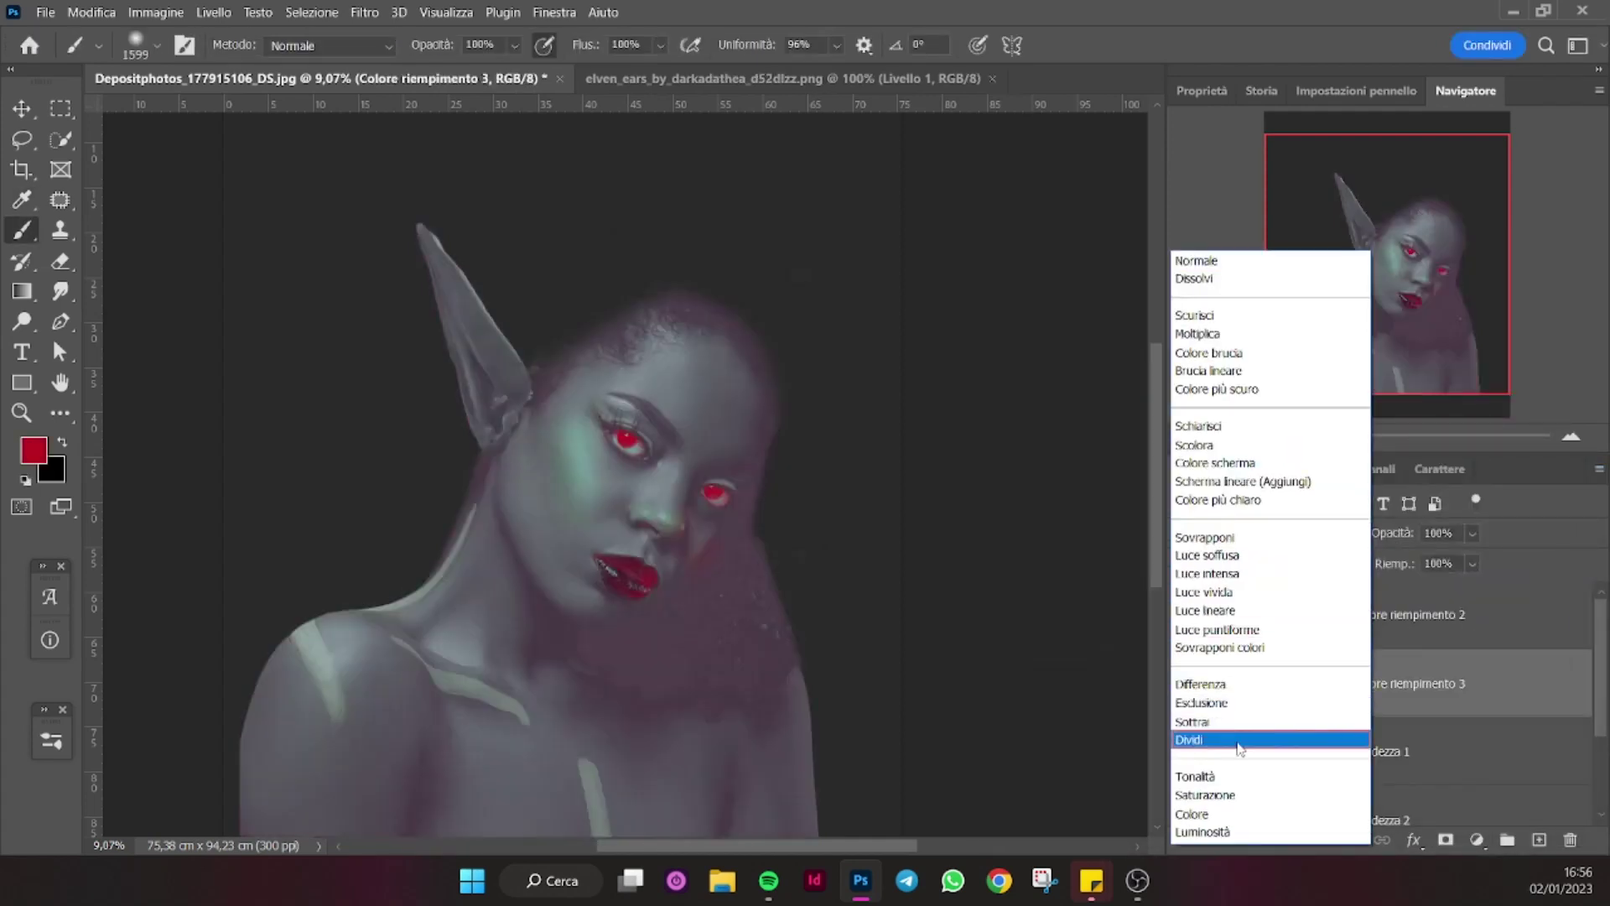
click(1227, 815)
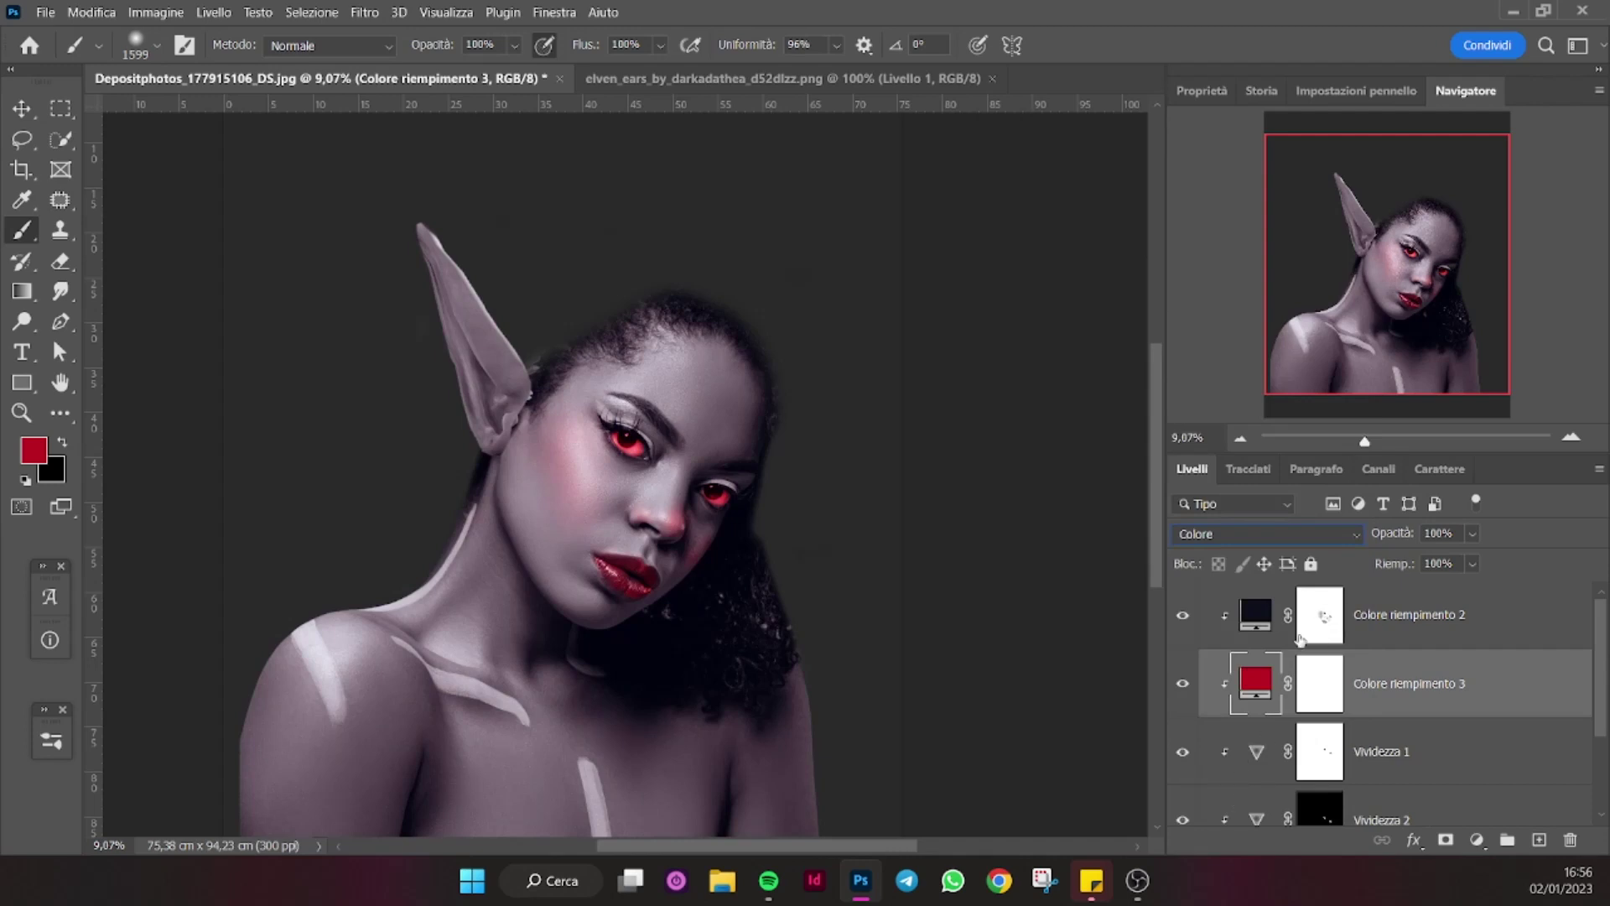
Change the new fill's colour to a dark gold, #6c5522.
double_click(1257, 688)
mouse_move(1160, 546)
mouse_down()
mouse_move(1162, 635)
mouse_move(1135, 532)
mouse_move(1103, 564)
mouse_up()
drag(1294, 465, 1289, 644)
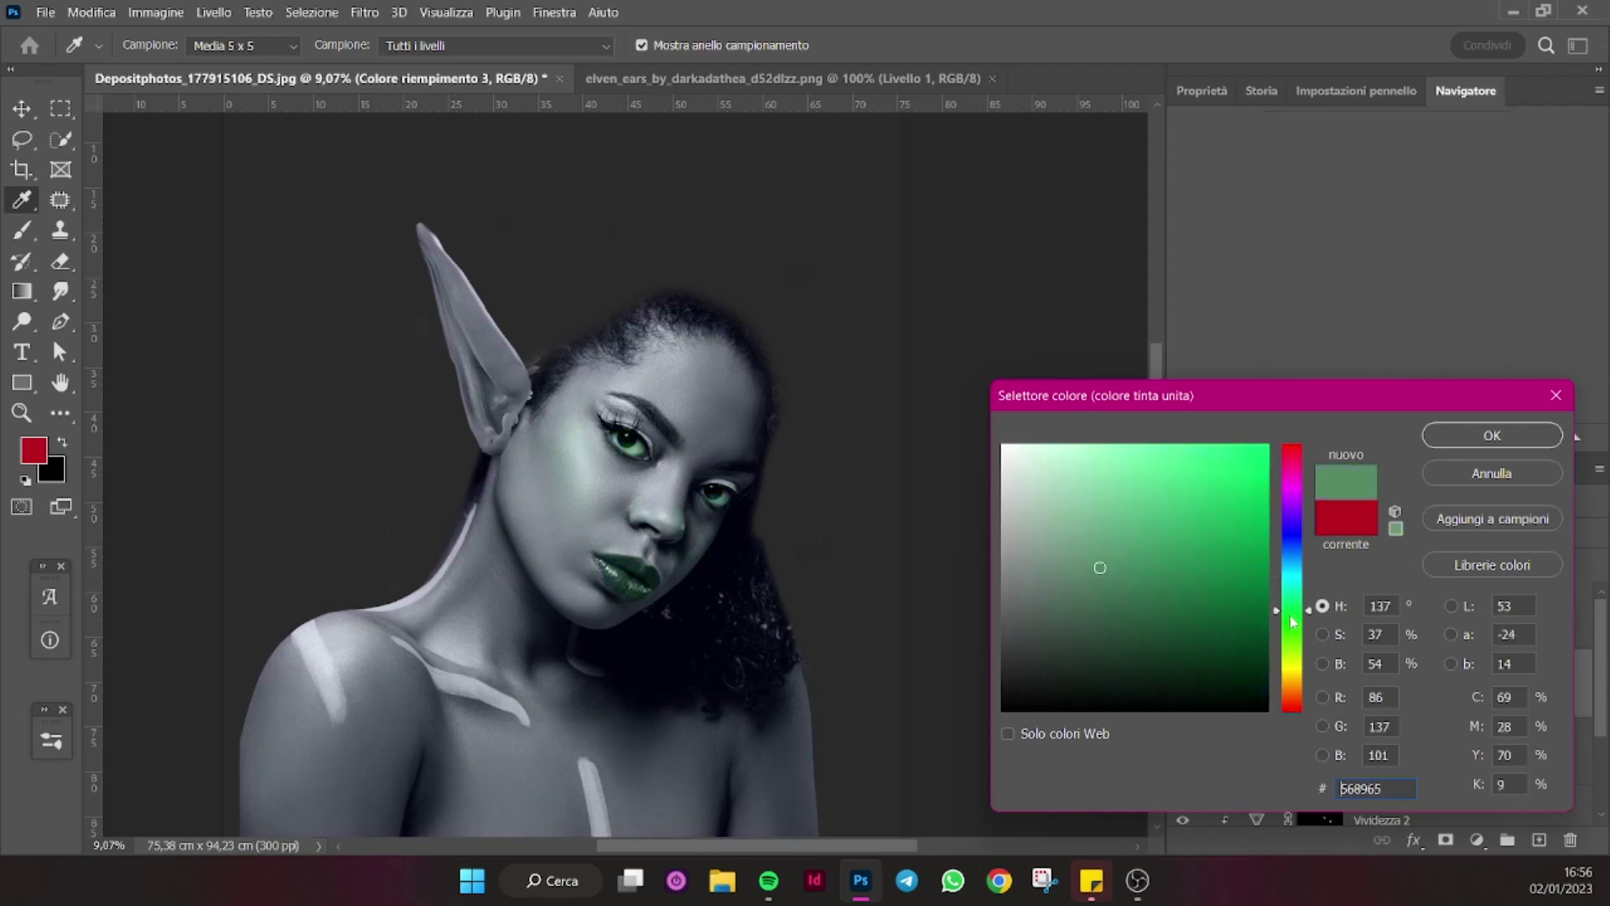
drag(1291, 652, 1293, 696)
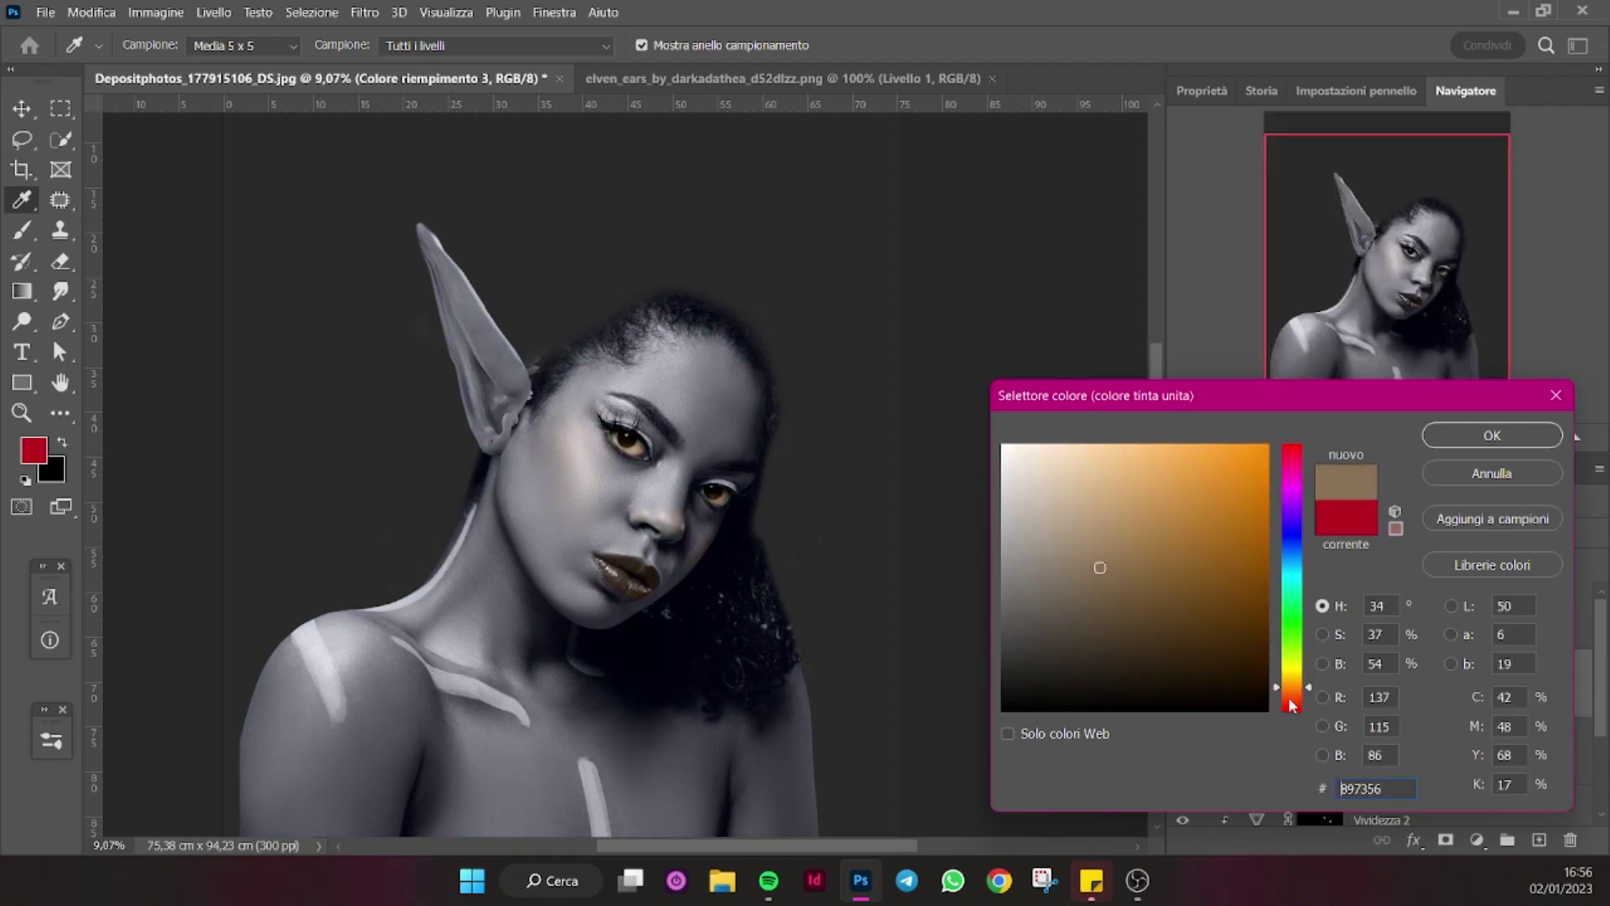
drag(1293, 686, 1293, 689)
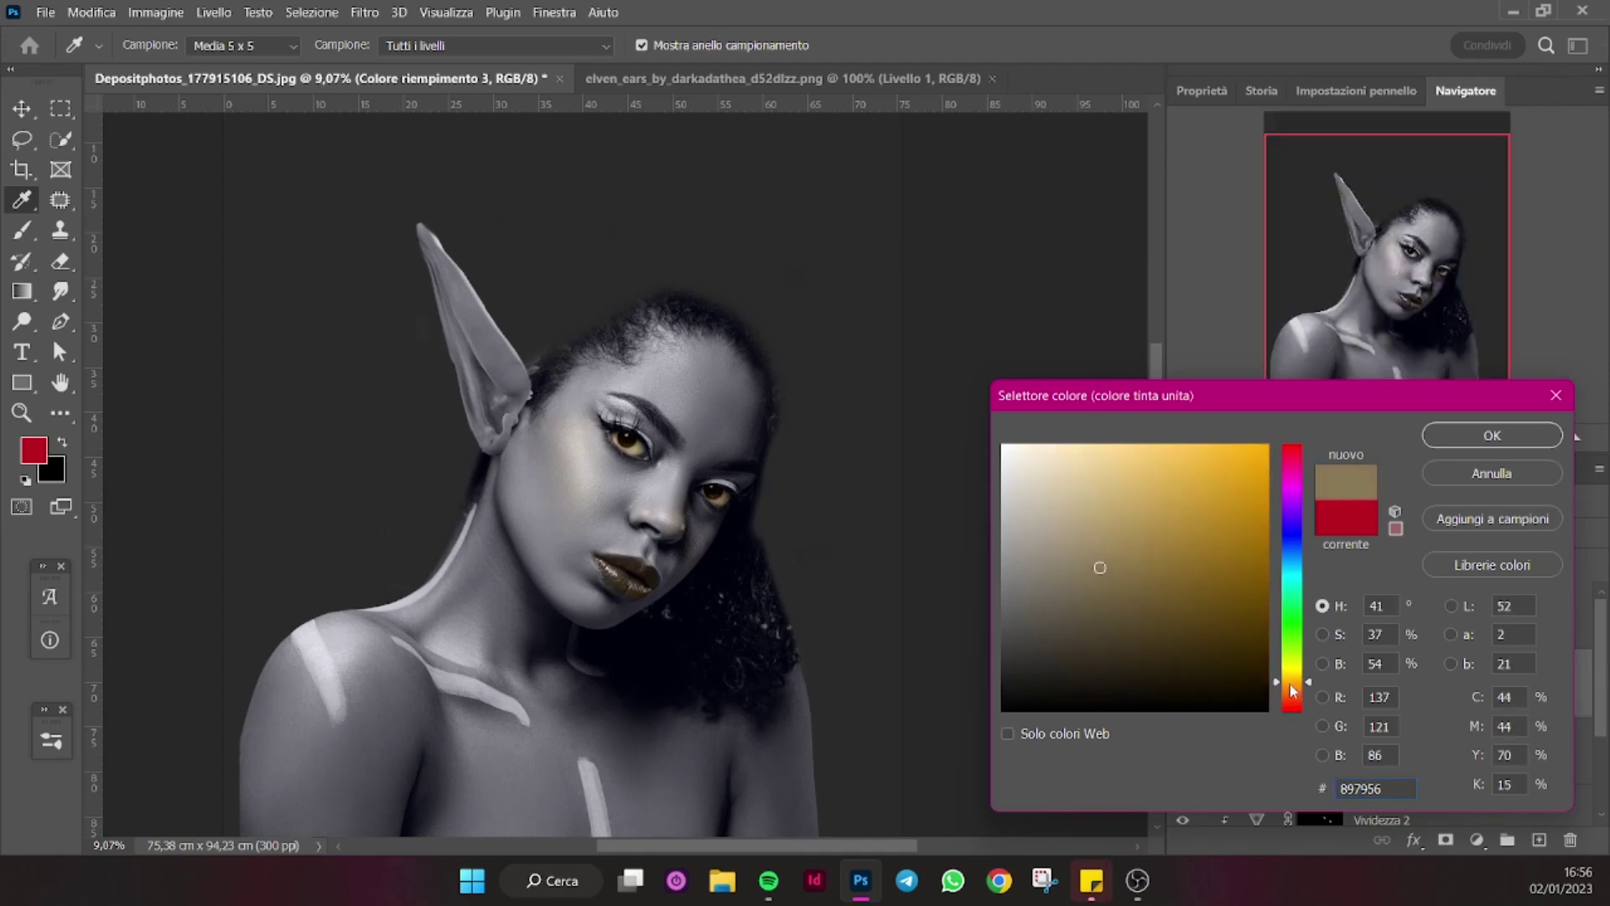
click(1221, 587)
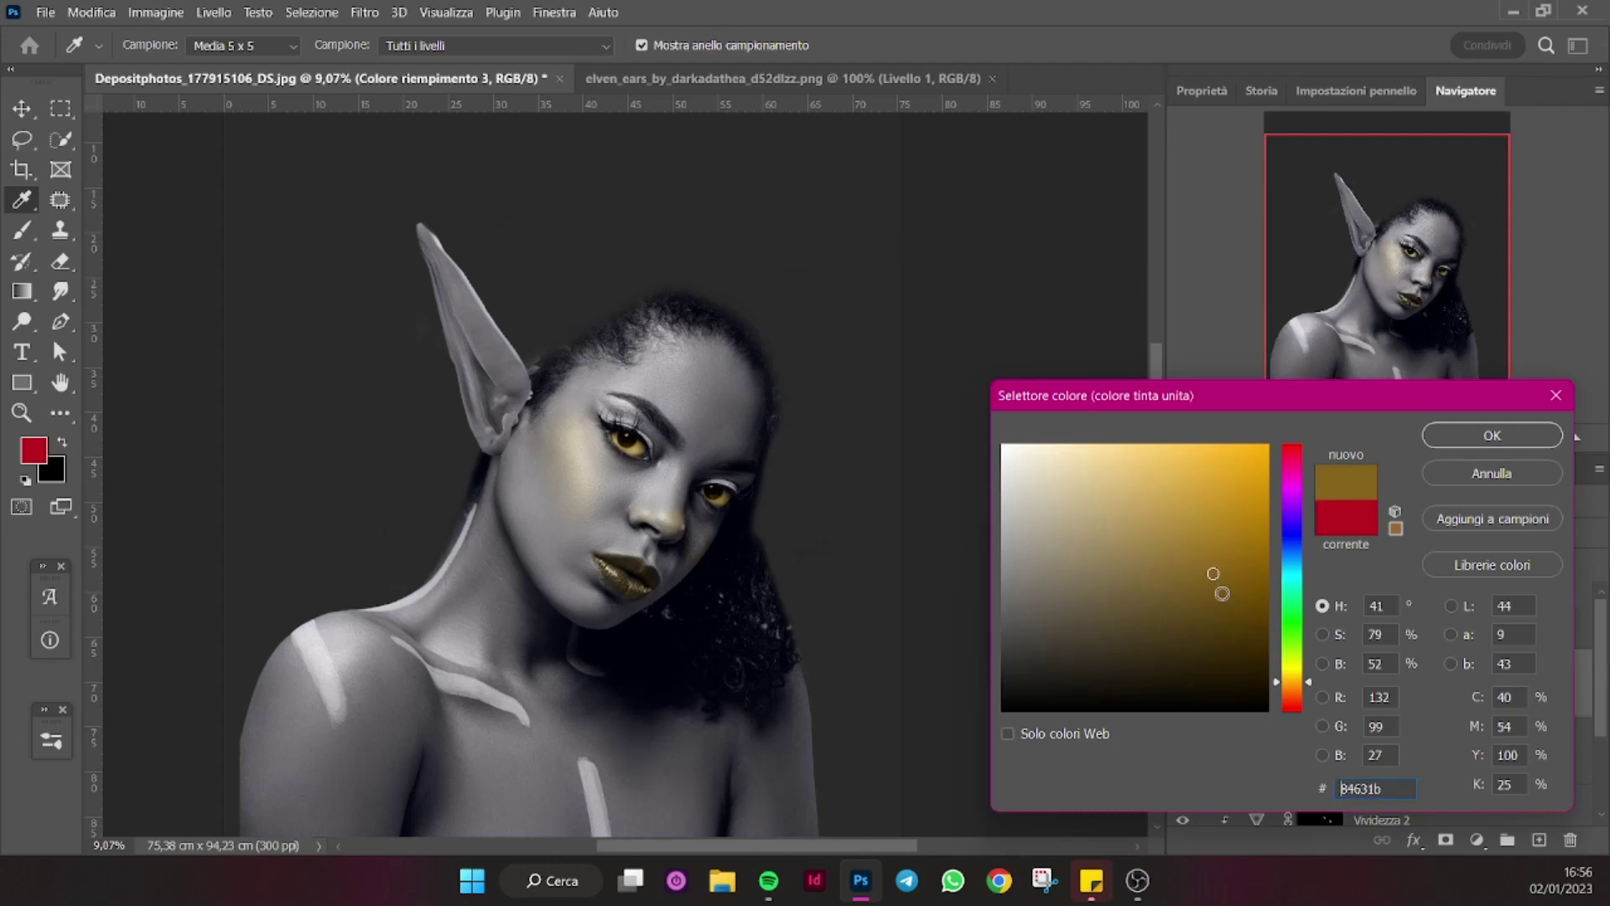
click(1204, 595)
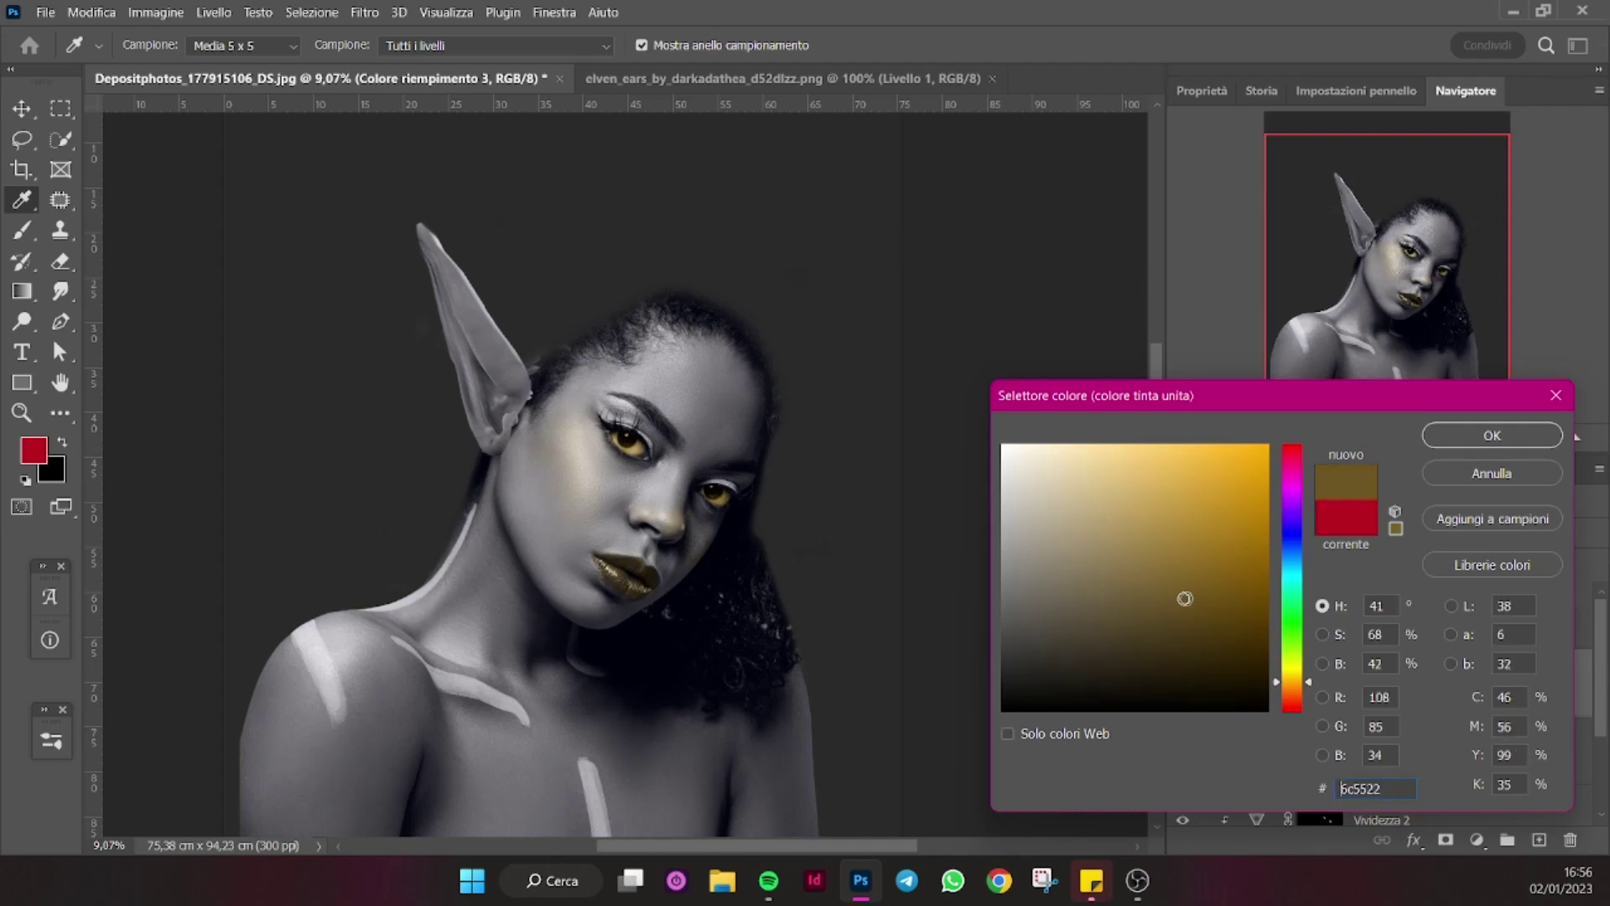
click(1491, 436)
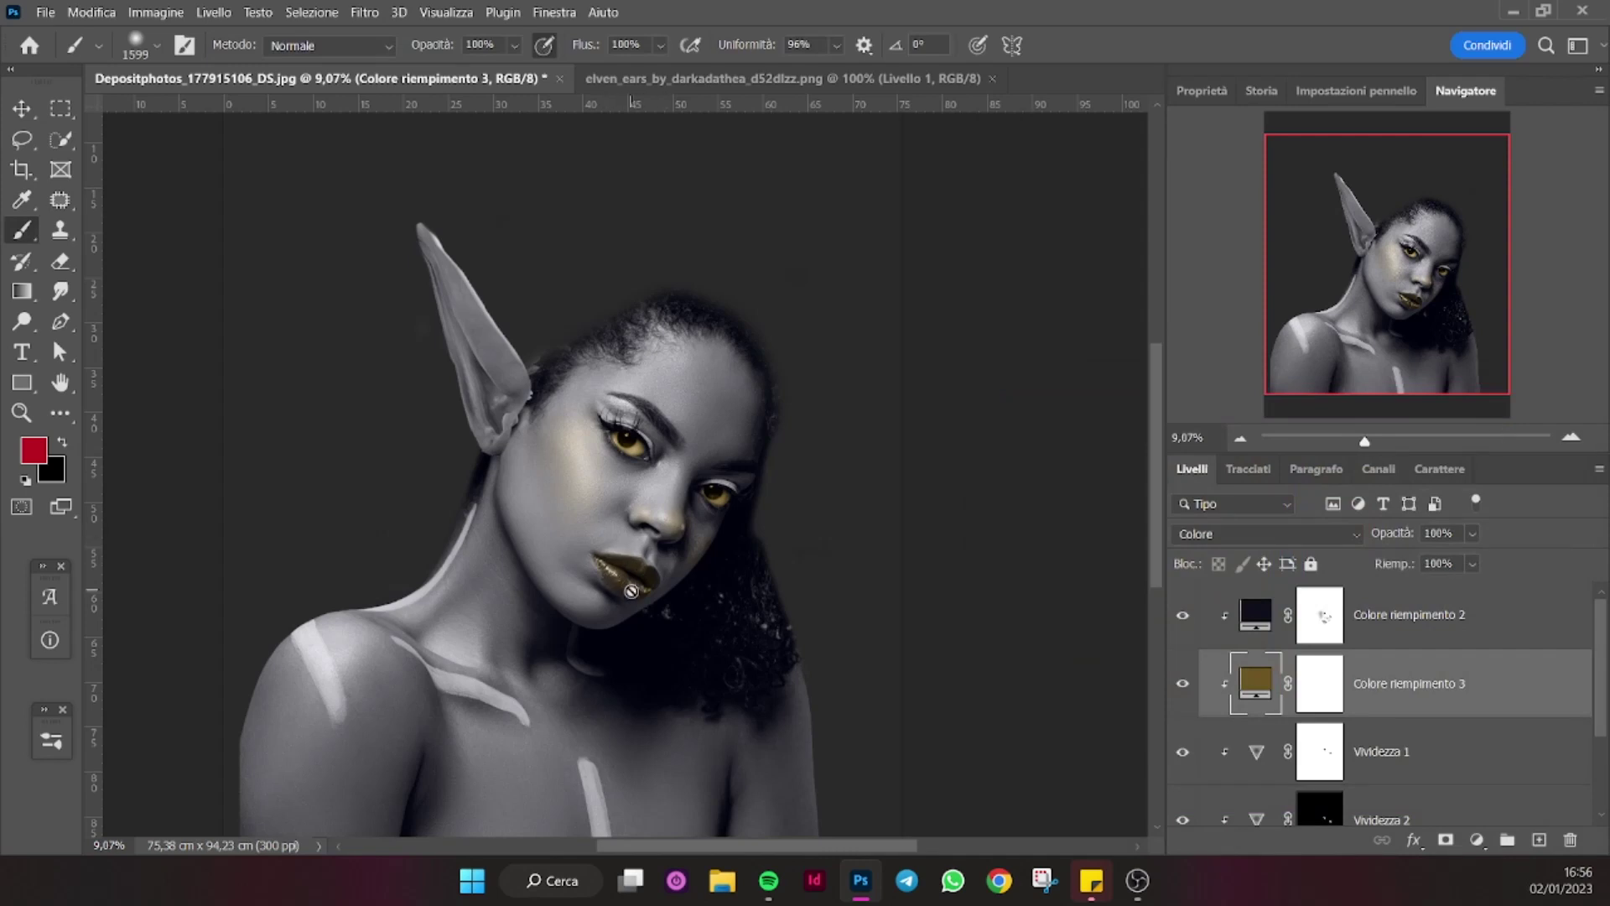
drag(1364, 441, 1372, 441)
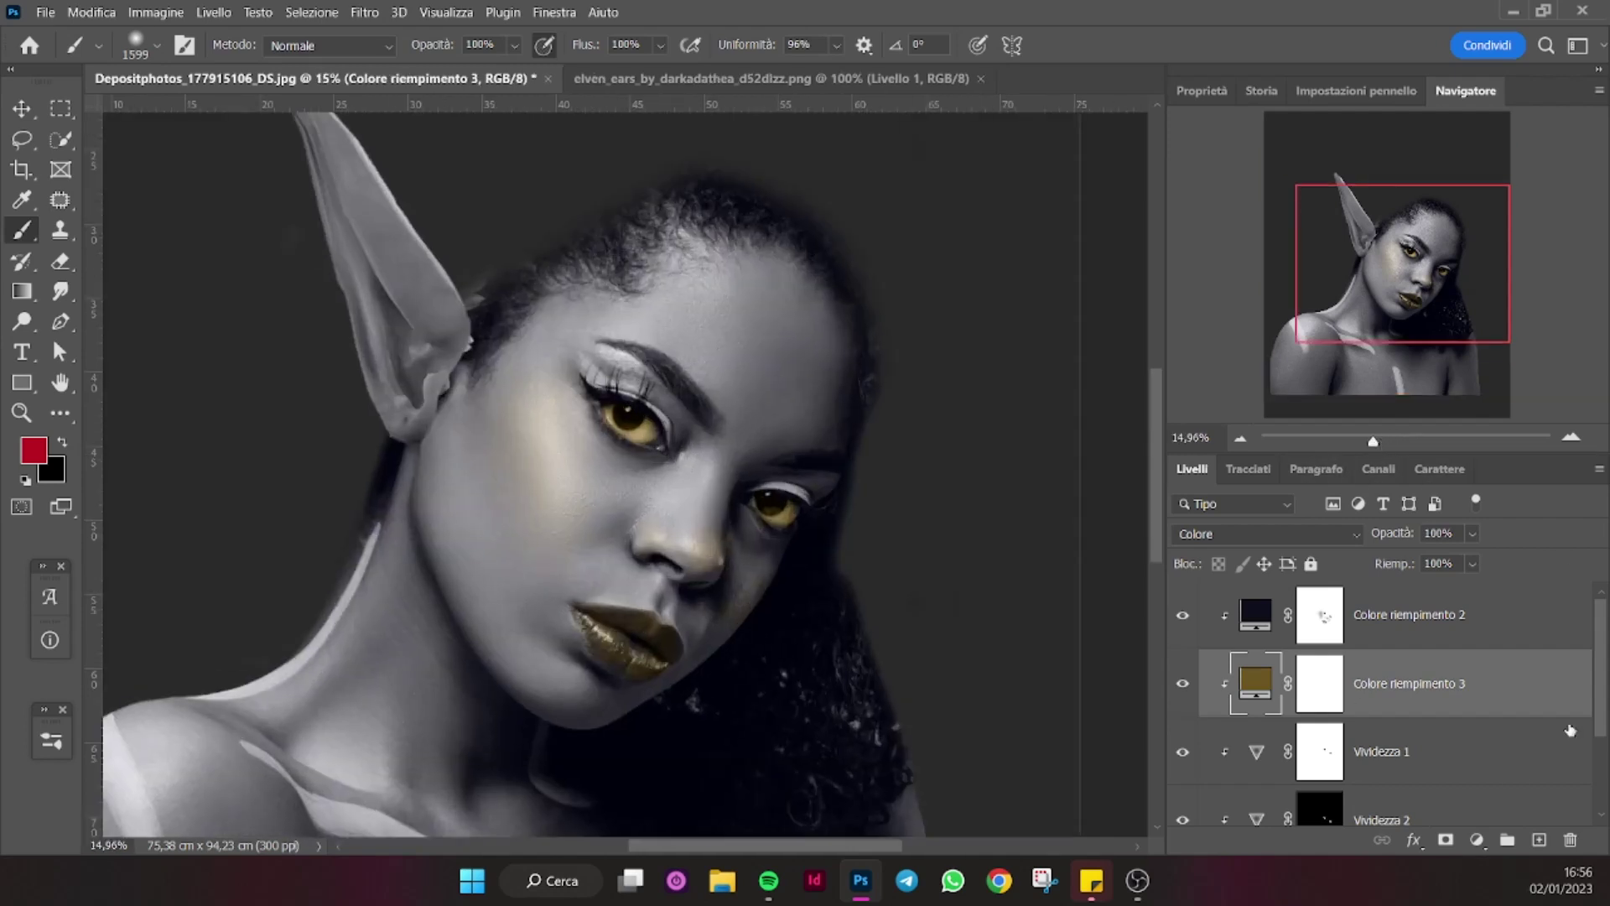
Move Vividezza 2 above the gold fill and target Colore riempimento 2's mask.
scroll(1190, 792, down, 1)
drag(1212, 780, 1315, 652)
click(63, 442)
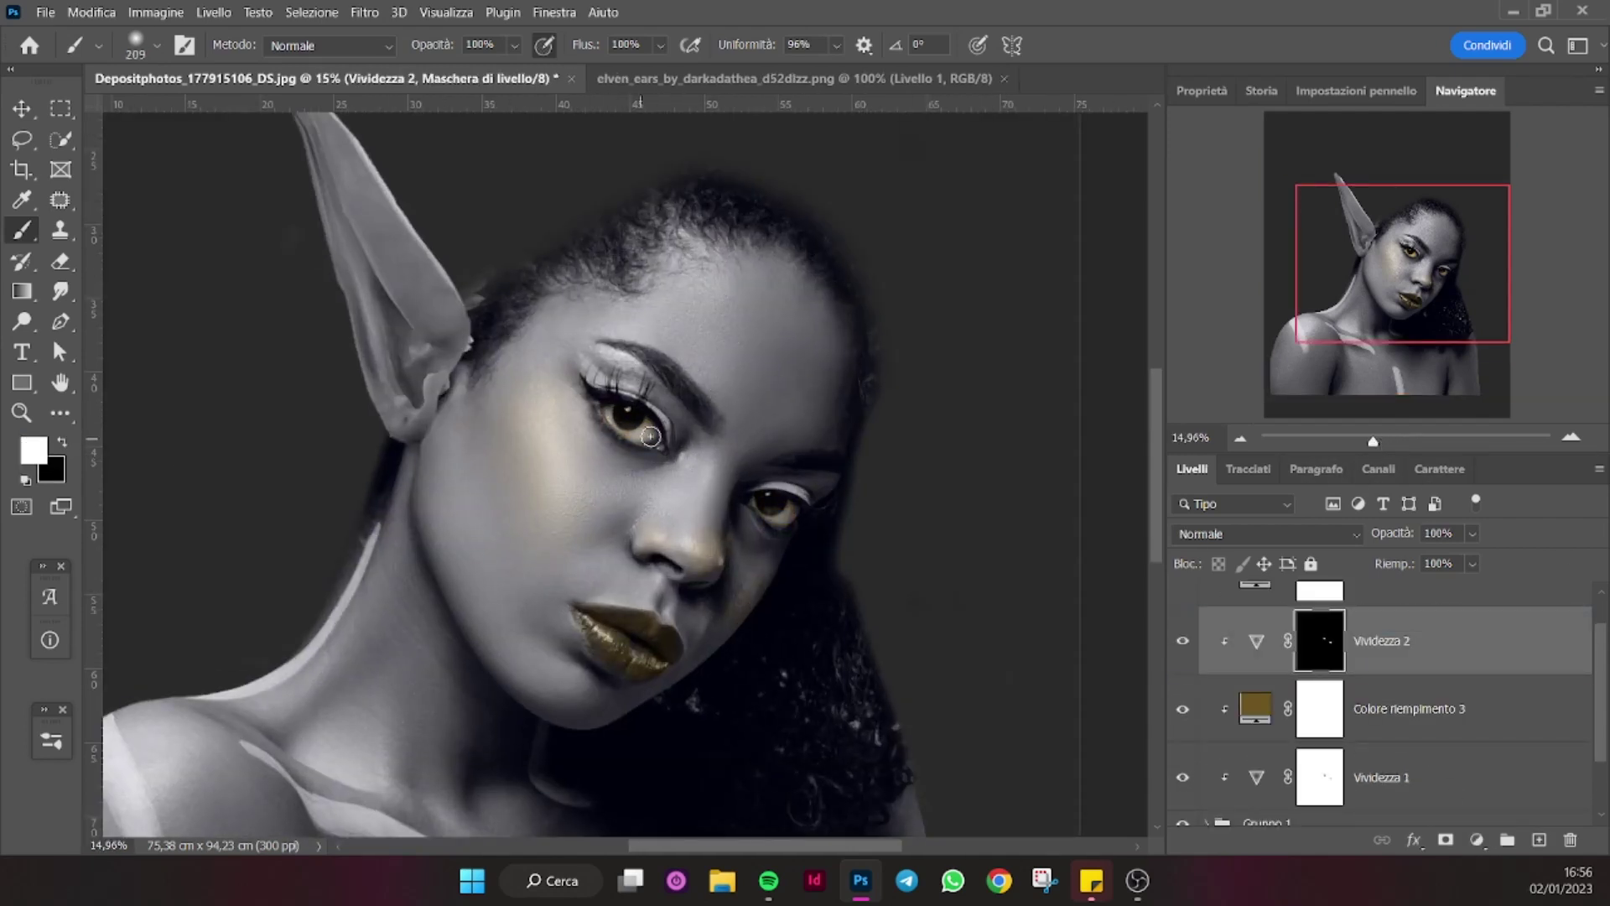
drag(1445, 329, 1422, 364)
scroll(1182, 637, up, 1)
click(1182, 616)
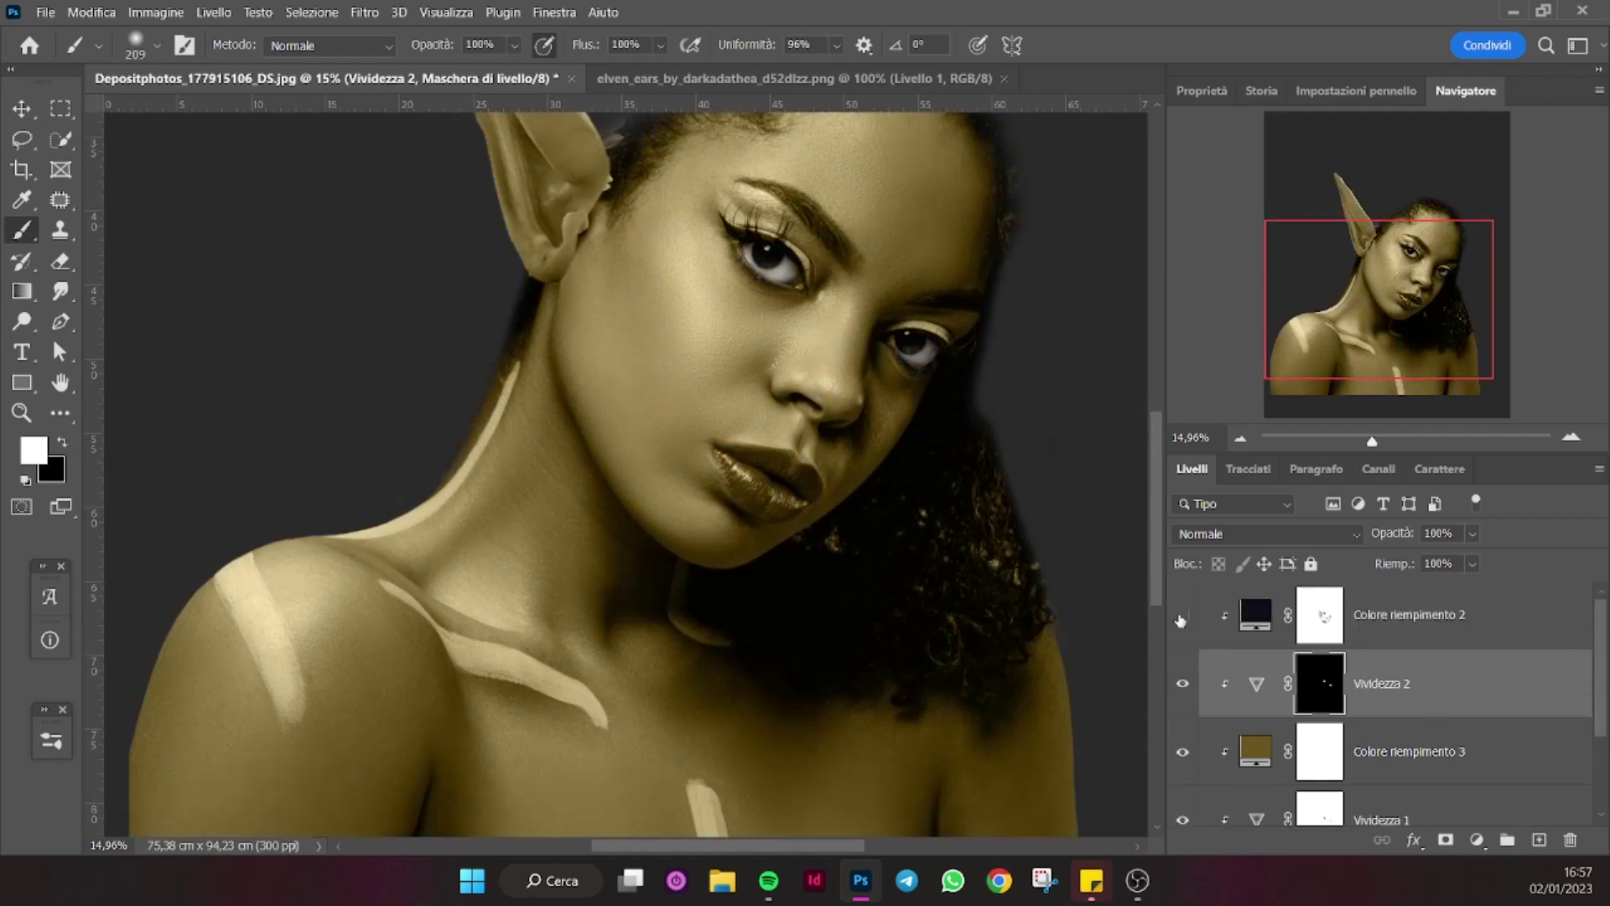
click(1199, 642)
key(x)
Paint the shoulder and neck stripes gold on the mask.
drag(231, 562, 289, 705)
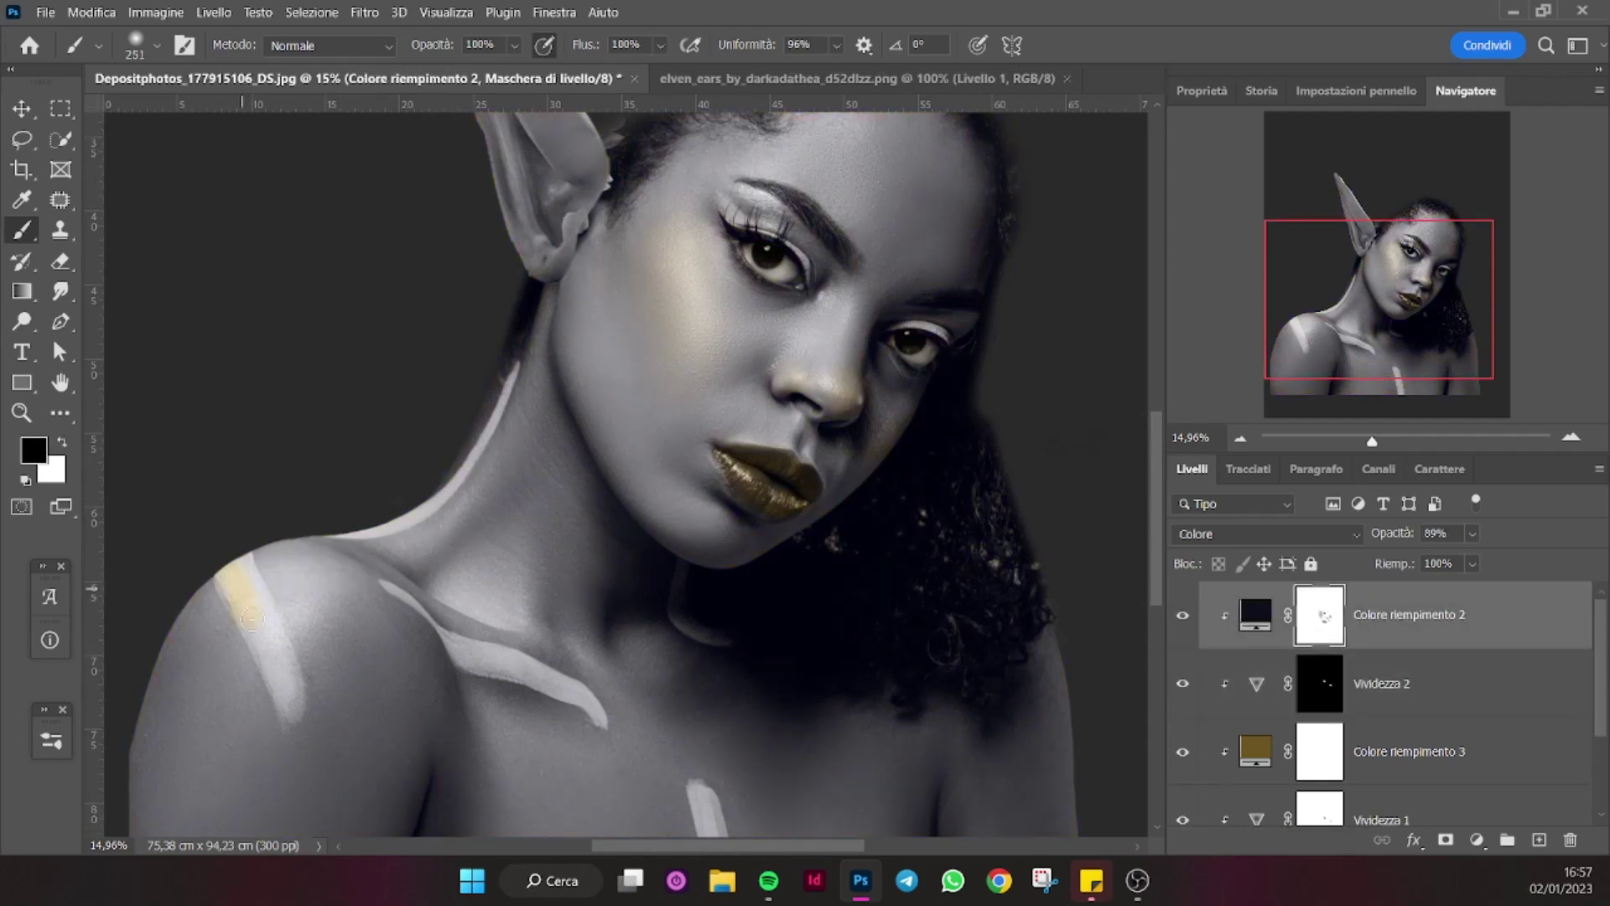
scroll(486, 415, up, 3)
mouse_move(602, 365)
mouse_down()
mouse_move(621, 321)
mouse_move(479, 551)
mouse_up()
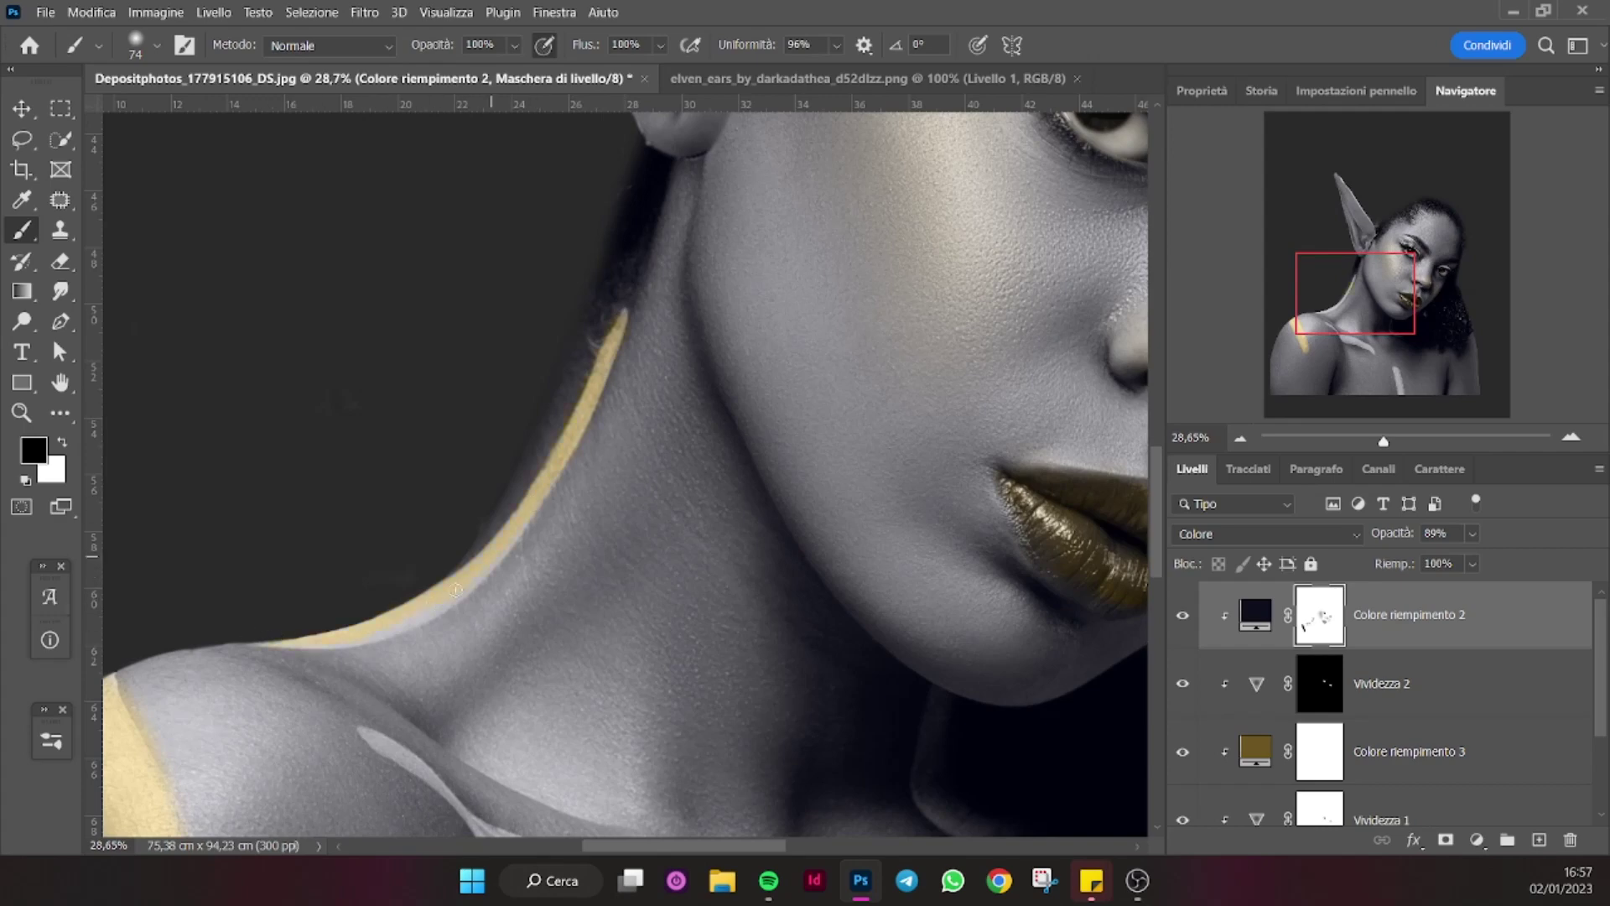
scroll(283, 636, down, 5)
key(bracketleft)
key(bracketleft)
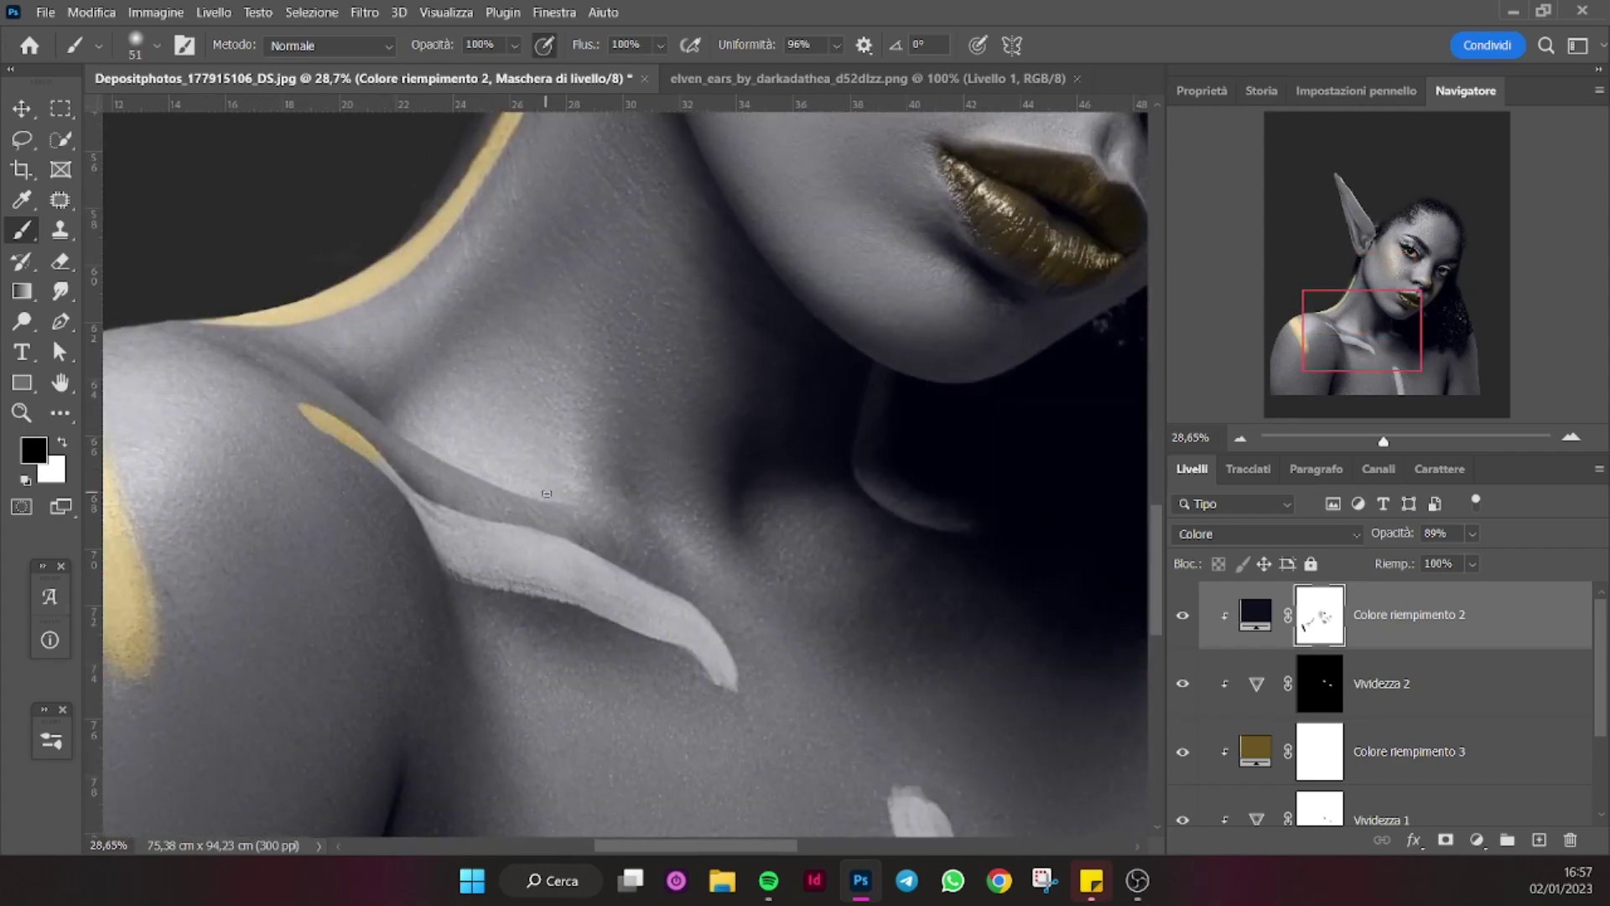
Paint the collarbone stripe gold with a resized brush.
click(1408, 442)
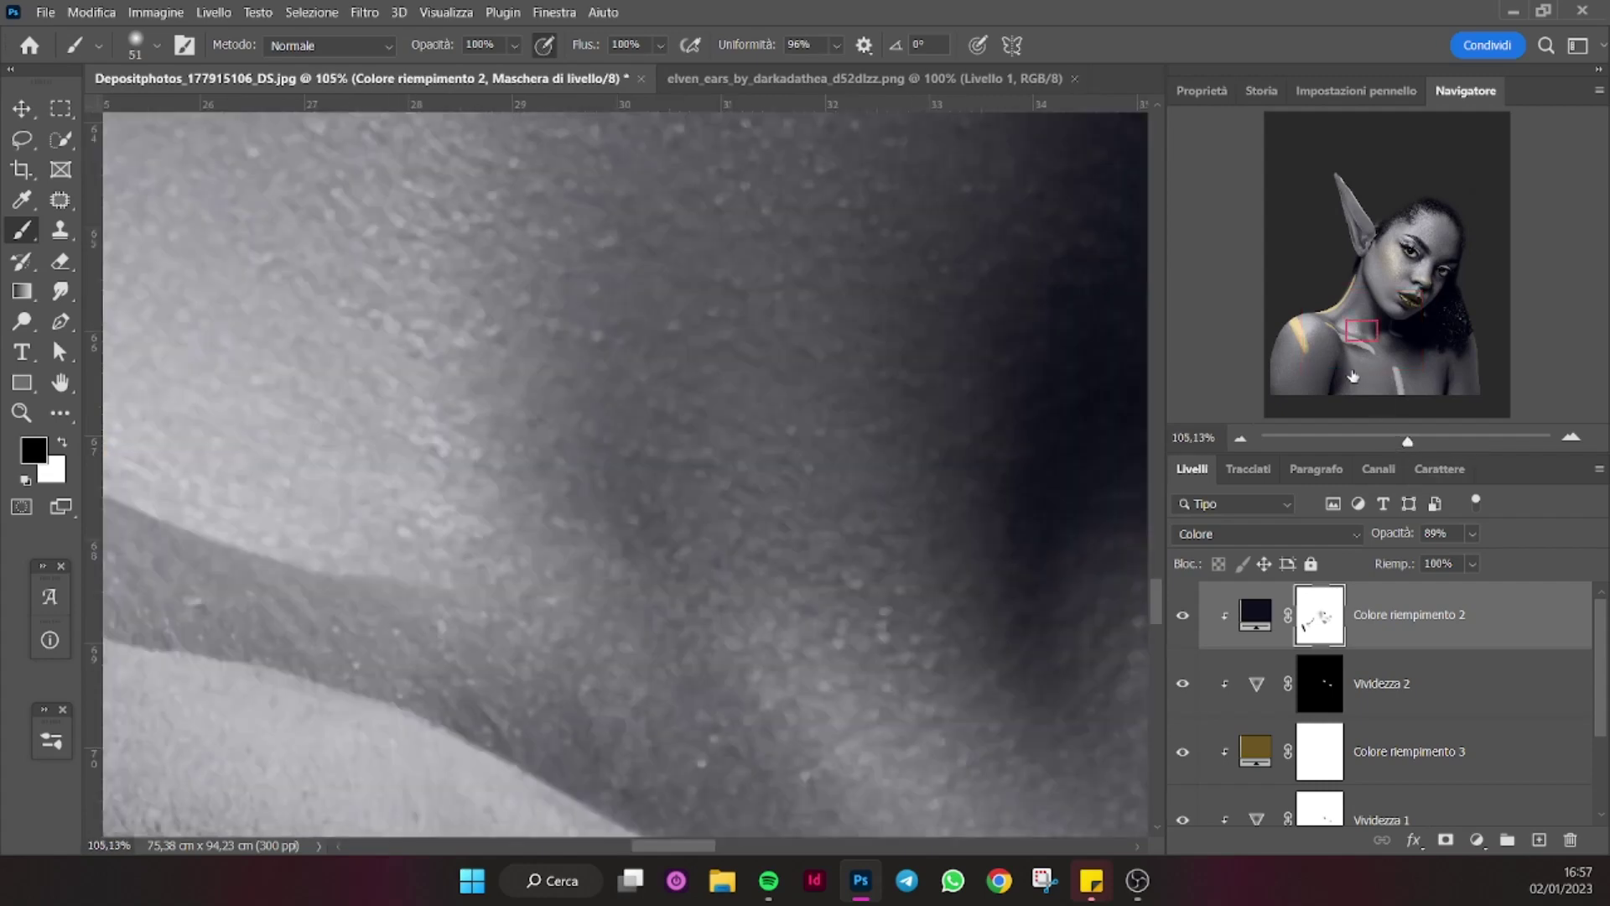
drag(1352, 376, 1345, 333)
alt+right_click(251, 306)
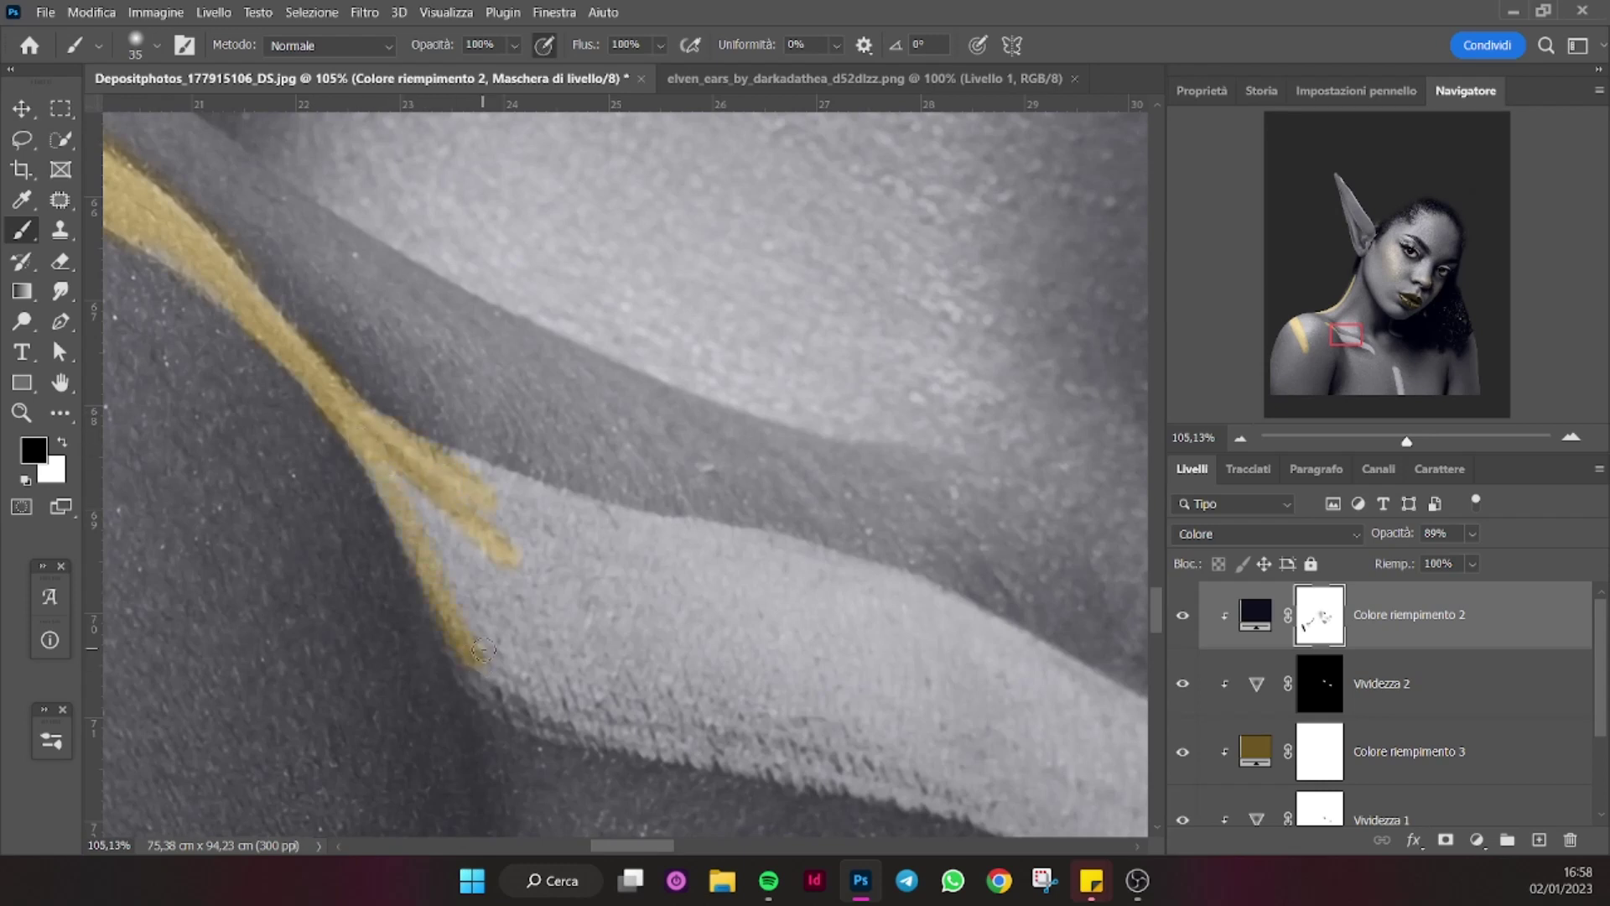
alt+right_click(485, 556)
drag(885, 610, 584, 546)
scroll(531, 467, down, 2)
drag(532, 467, 1032, 641)
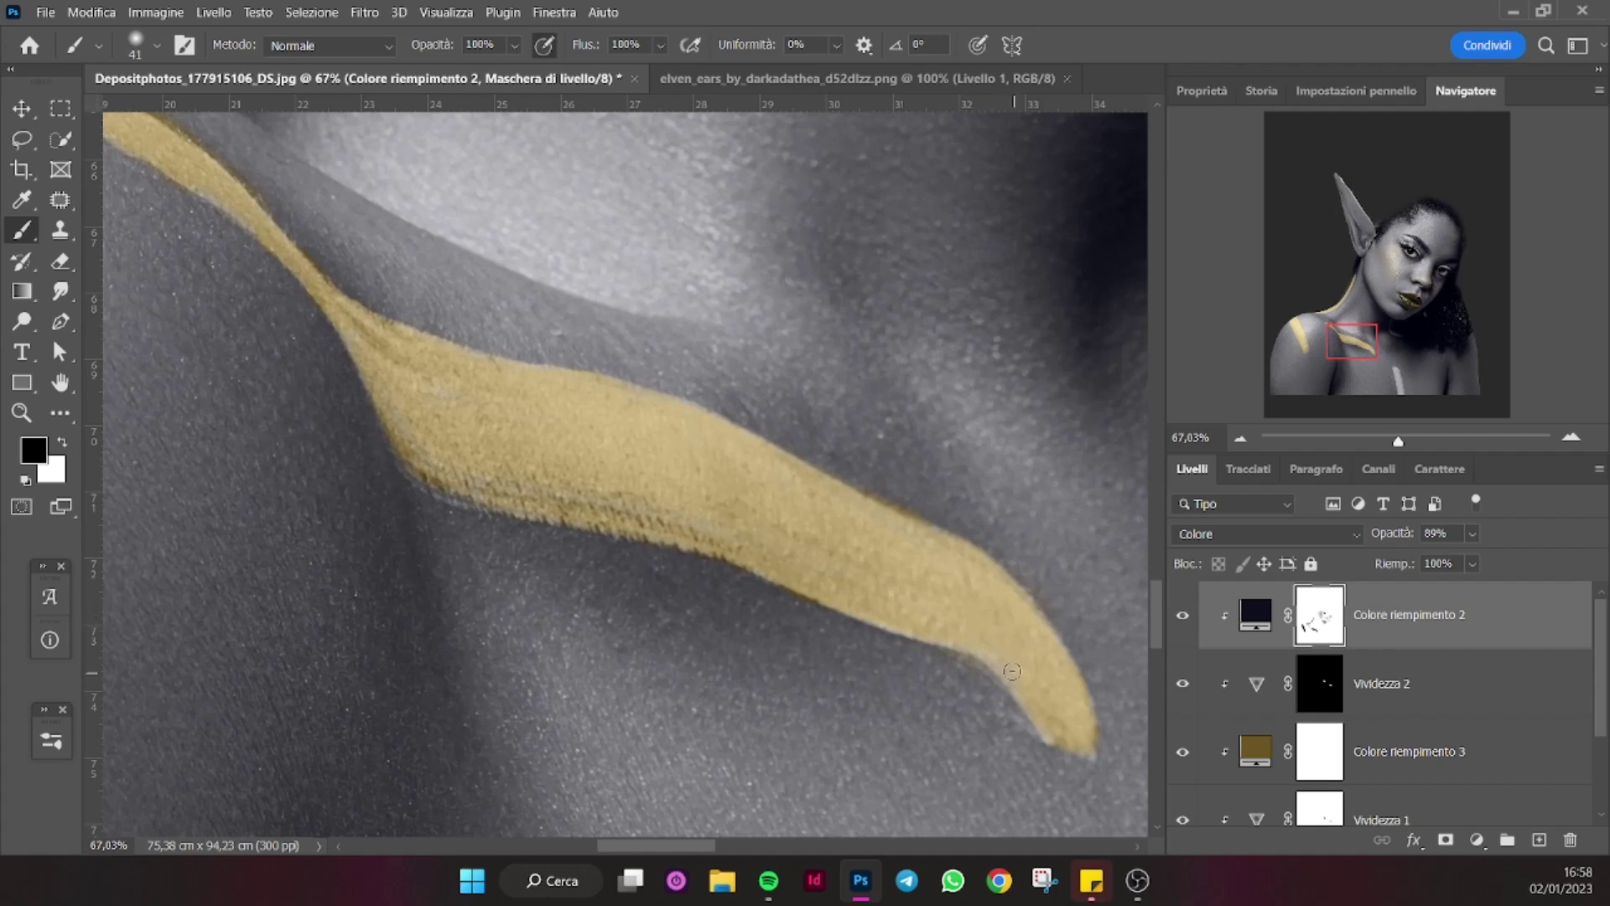
Turn the pale chest streak gold and tidy its edges.
click(62, 445)
drag(1347, 341, 1400, 370)
key(x)
drag(637, 755, 487, 263)
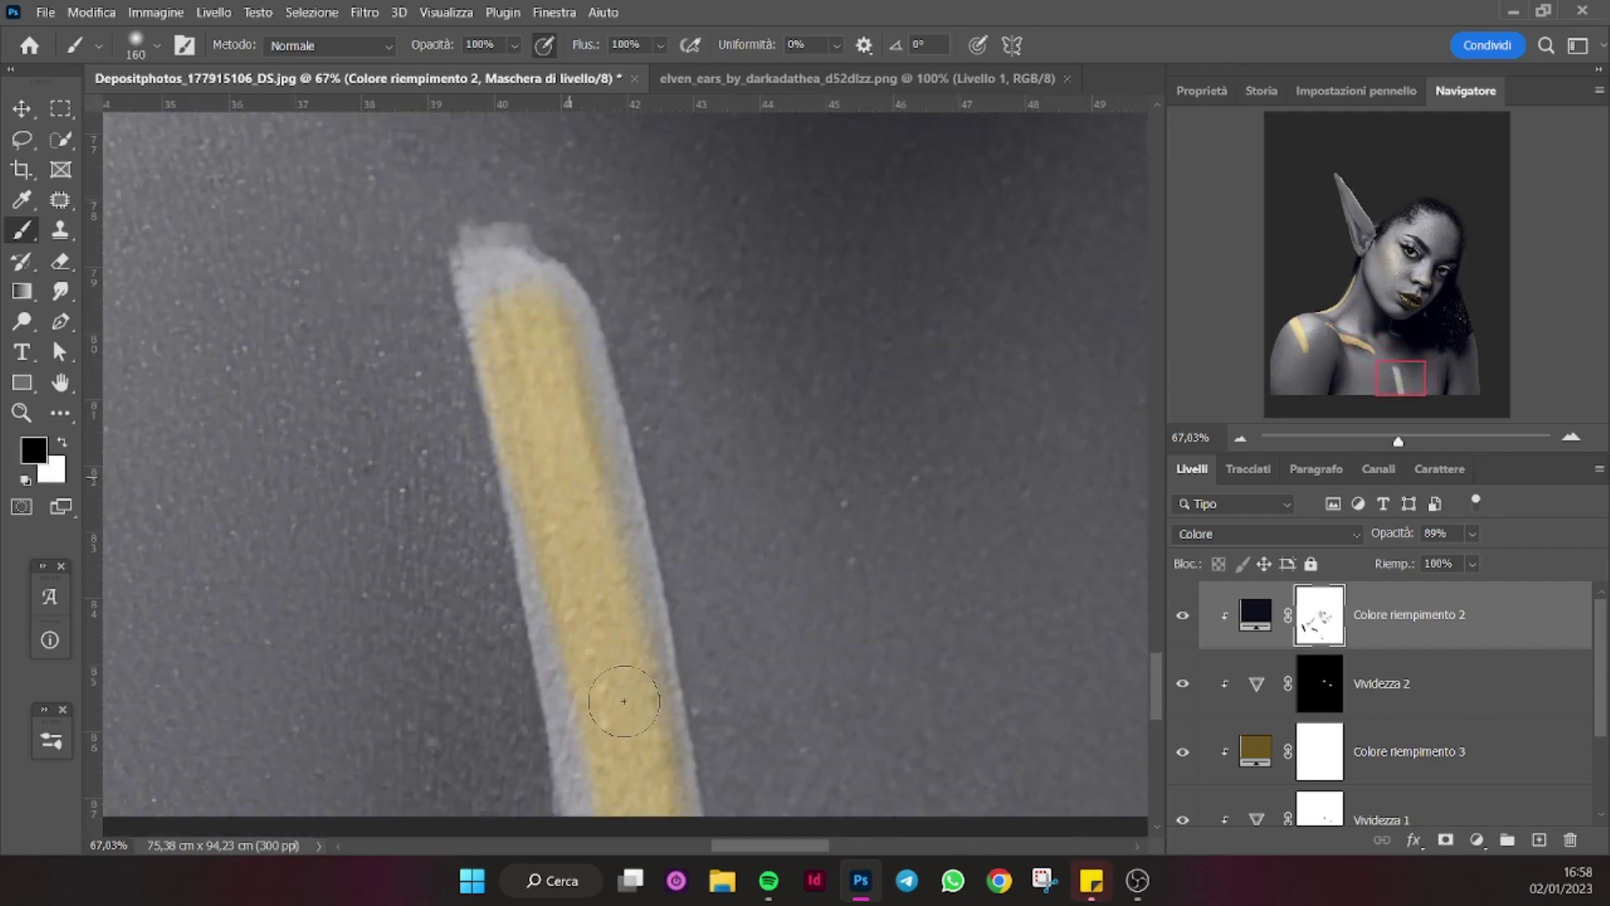
key(bracketleft)
key(bracketleft)
key(bracketleft)
key(x)
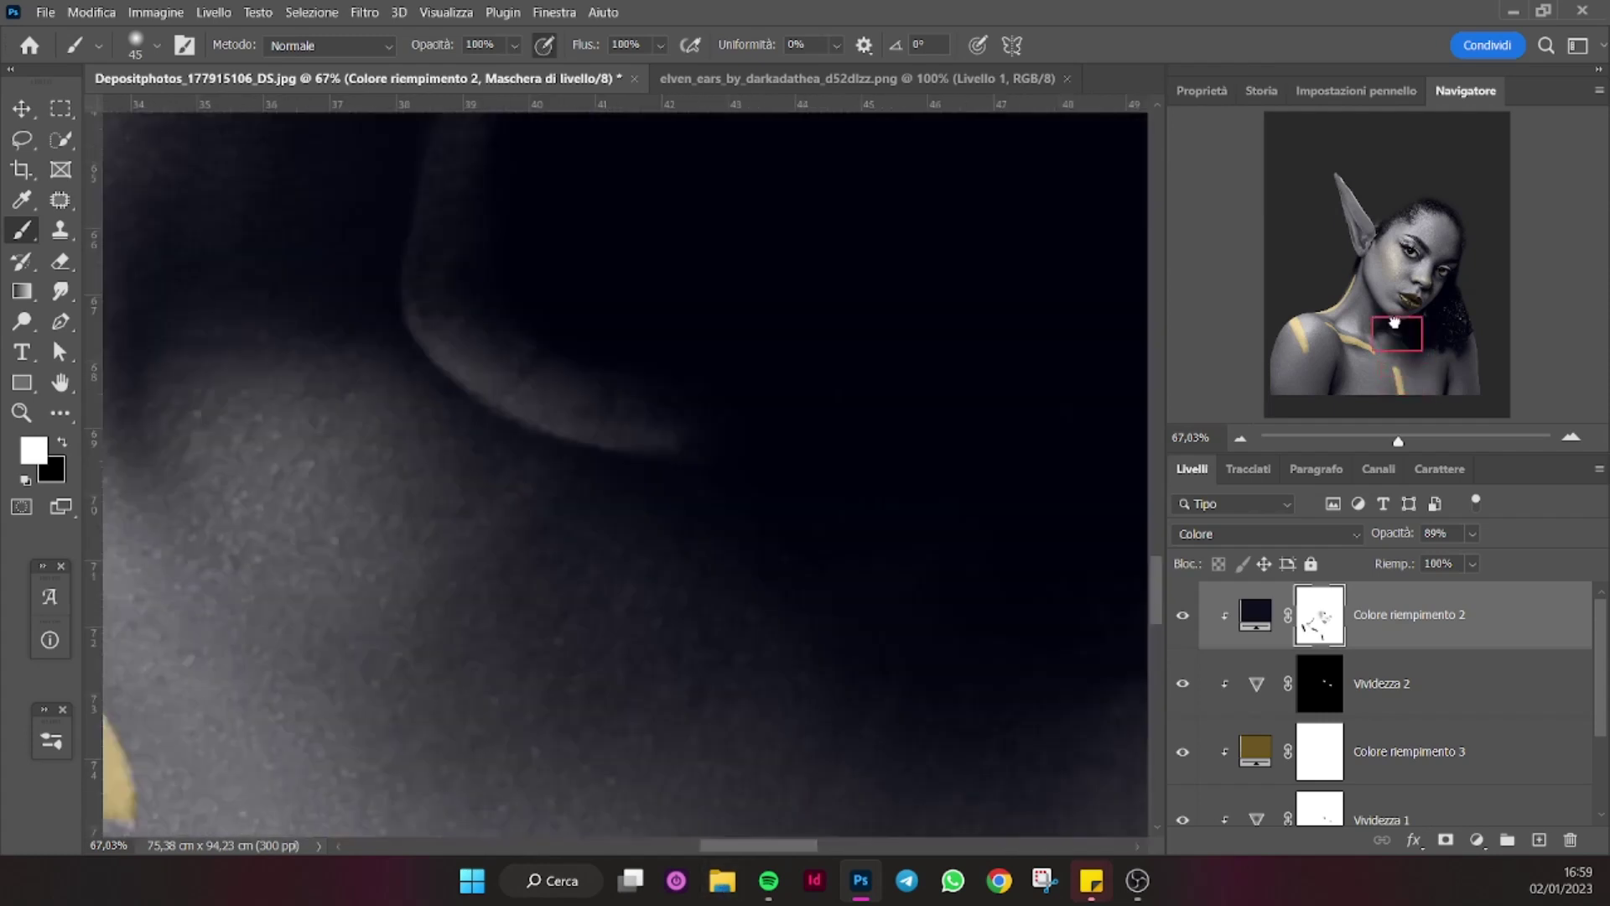
drag(1425, 390, 1404, 252)
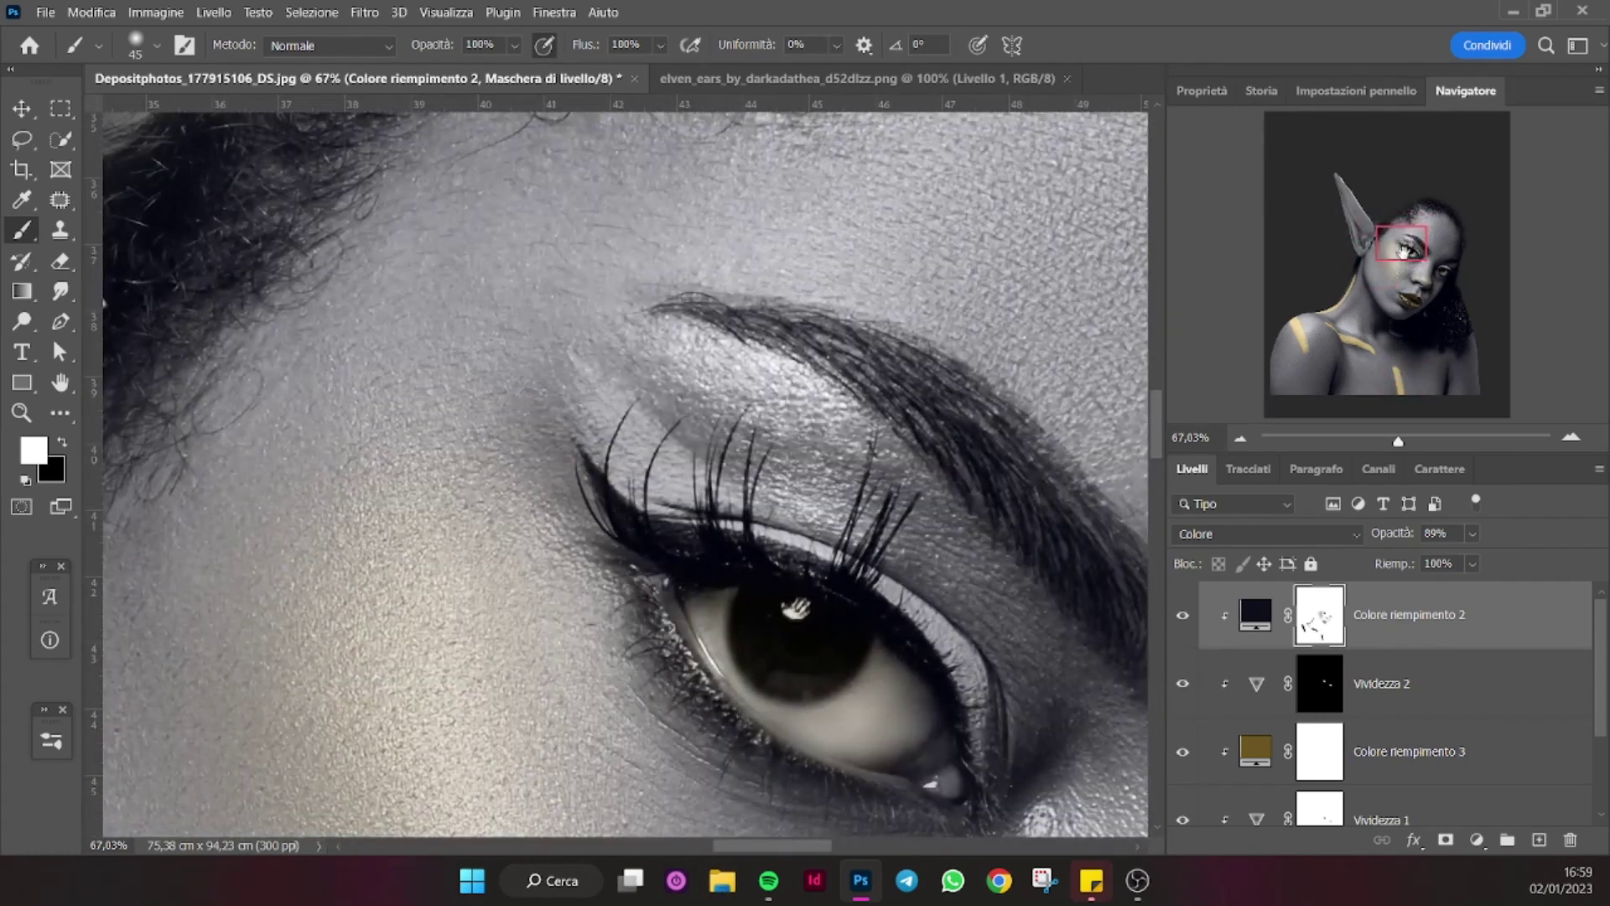
Restore the grey layers' visibility and paint a gold eyeliner wing along one lash line.
scroll(1195, 738, down, 2)
scroll(1199, 671, down, 2)
scroll(1202, 643, up, 2)
drag(1182, 614, 1202, 822)
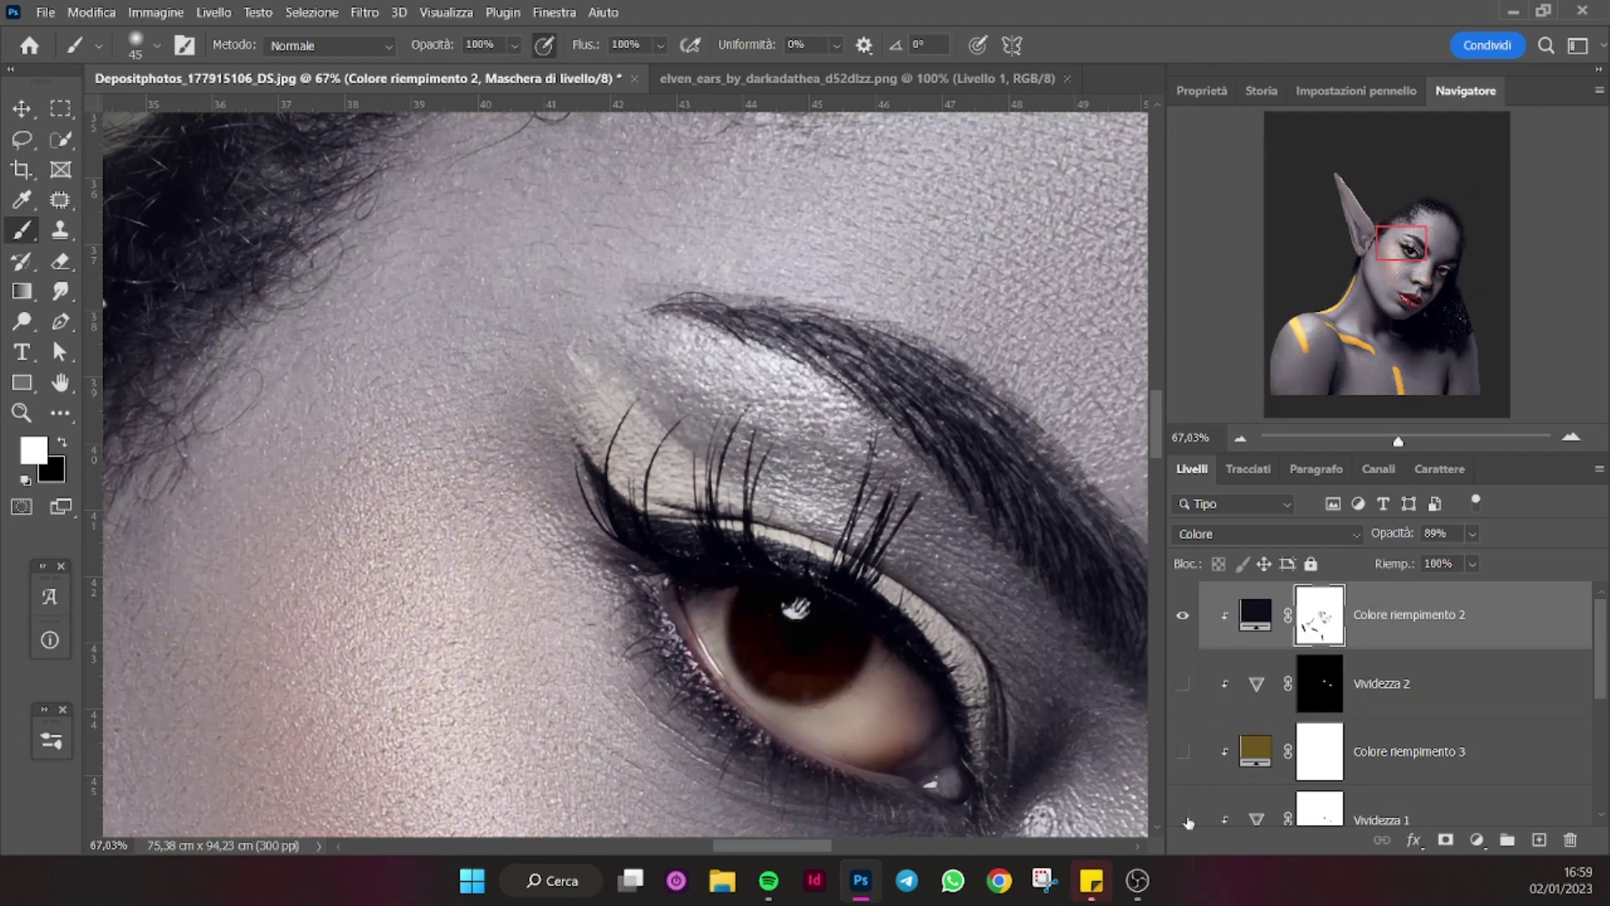
key(ctrl+z)
key(ctrl+z)
key(ctrl+z)
key(ctrl+z)
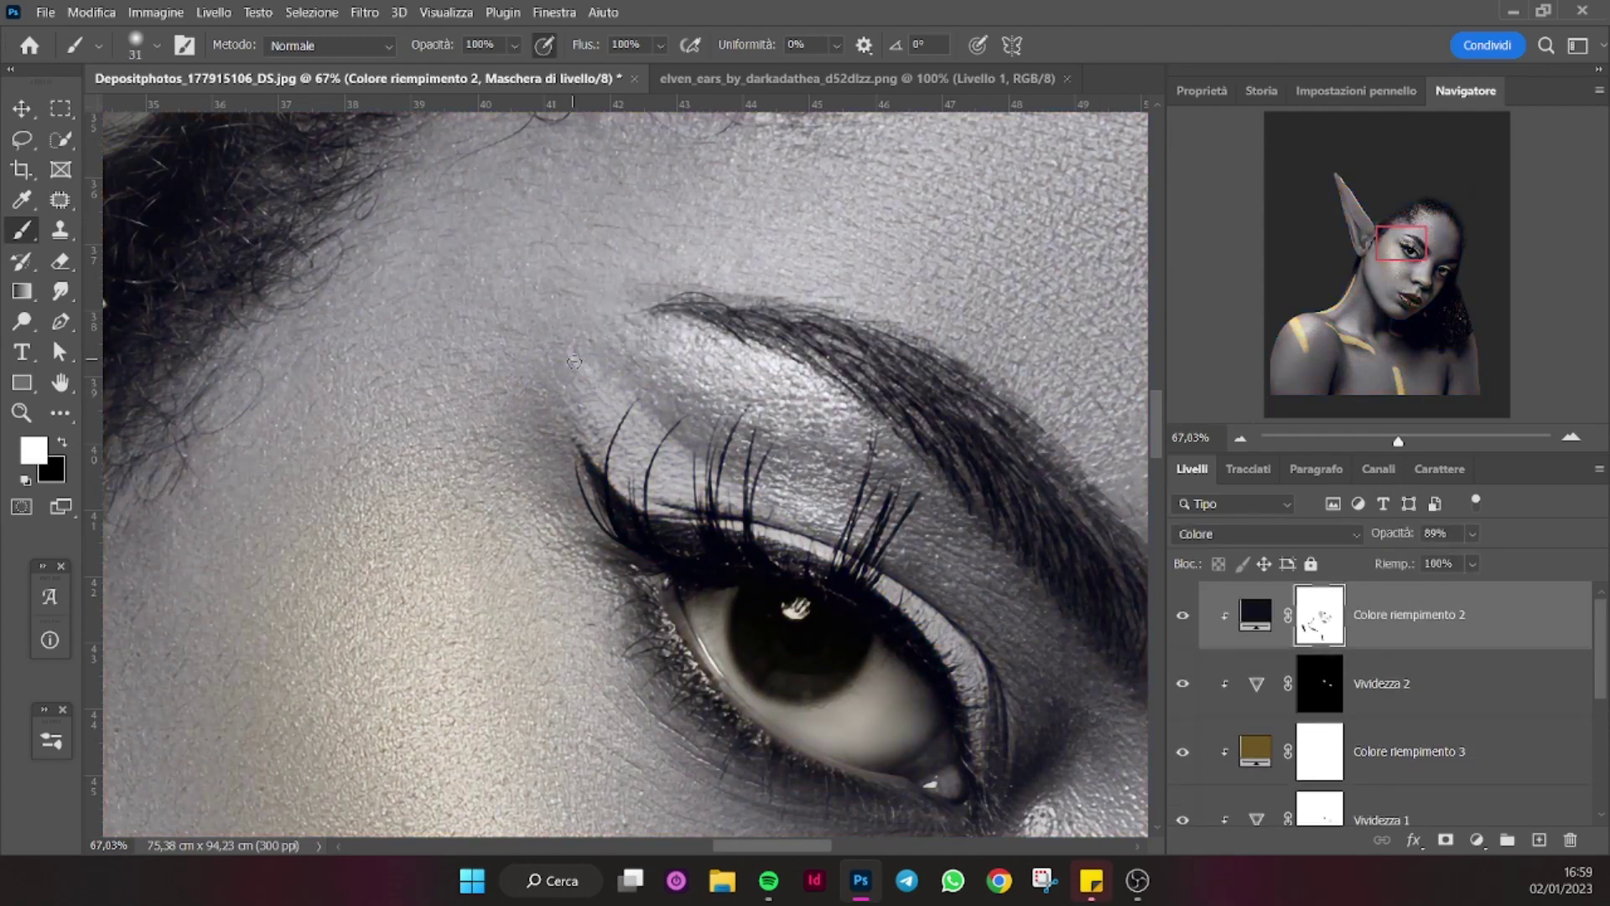
key(x)
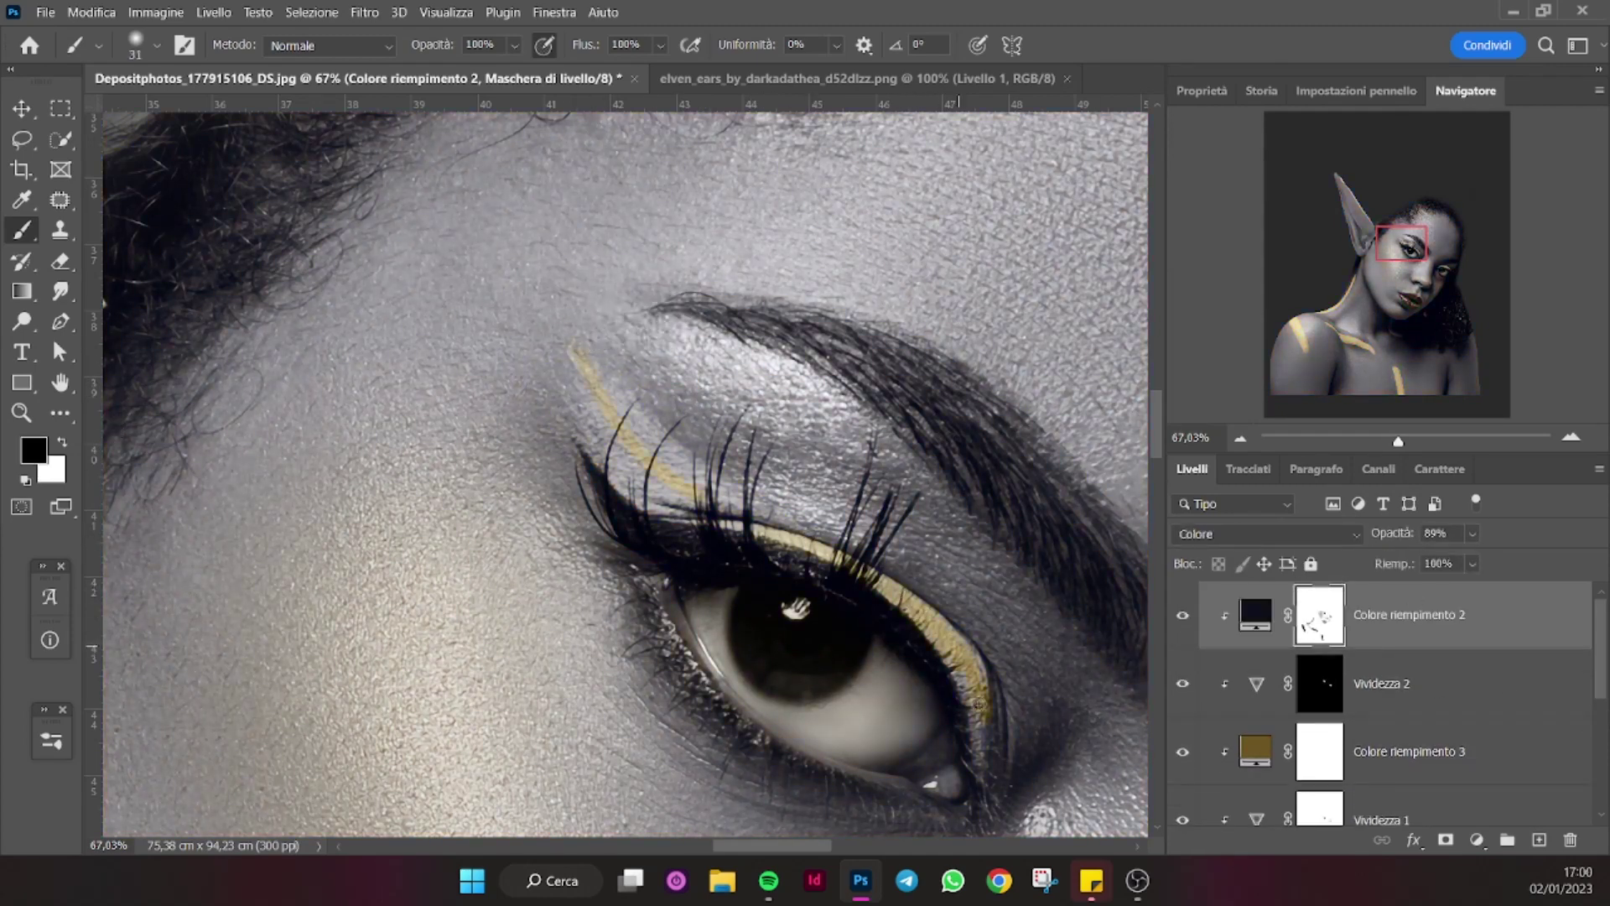
mouse_move(978, 703)
mouse_down()
mouse_move(974, 658)
mouse_move(680, 509)
mouse_move(581, 383)
mouse_up()
Trim the liner and paint gold eyeliner on the other eyelid.
key(ctrl+0)
scroll(584, 287, up, 5)
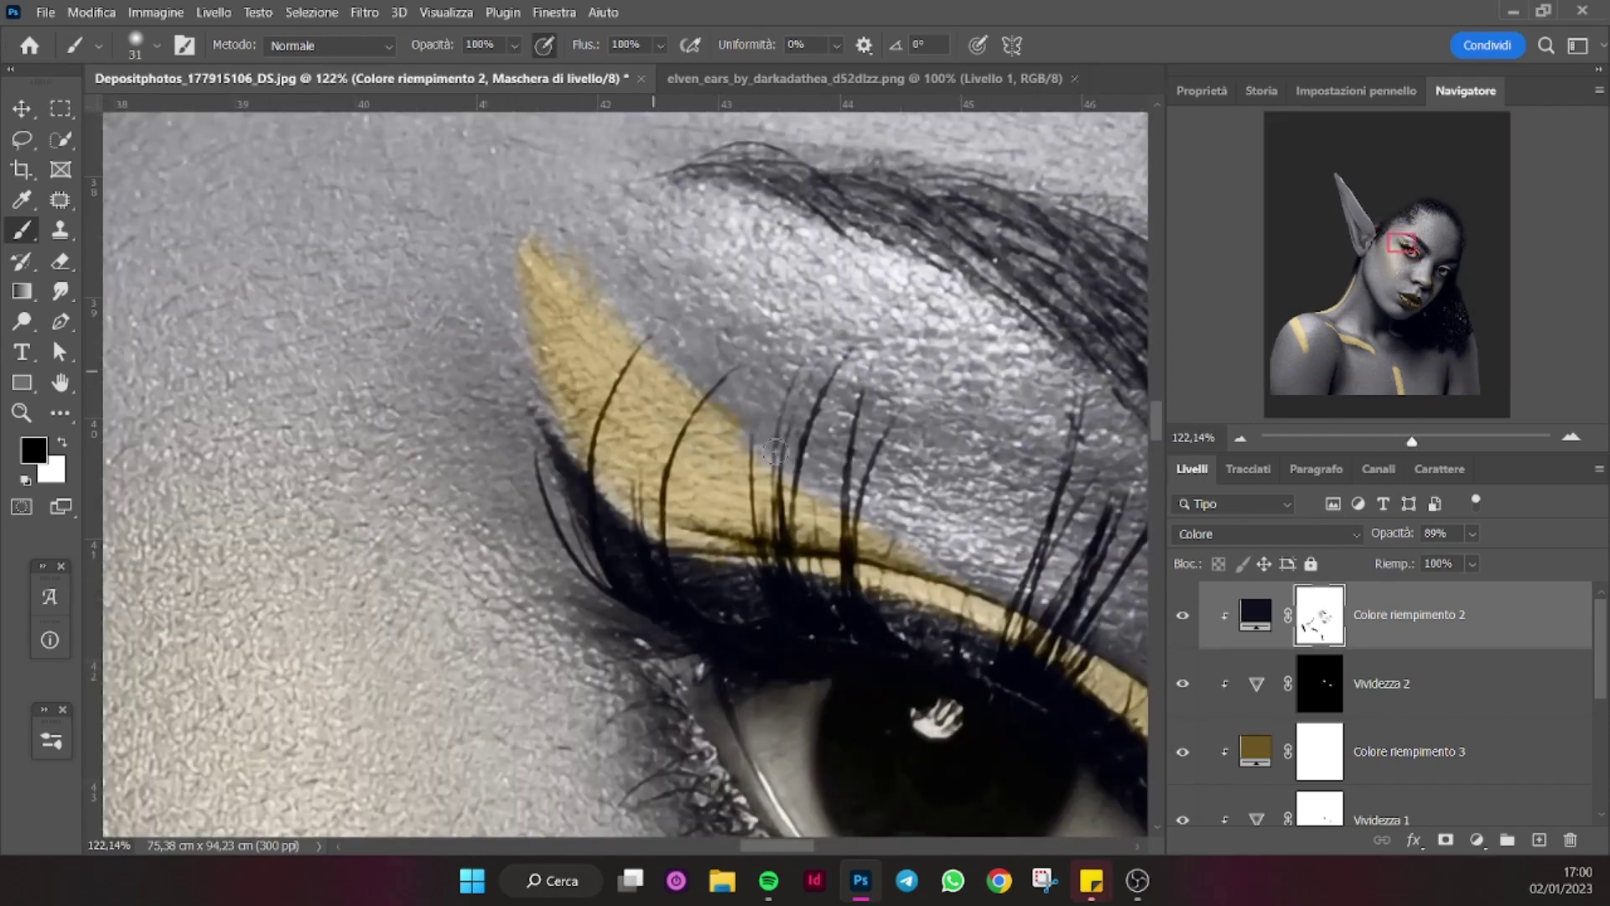
key(x)
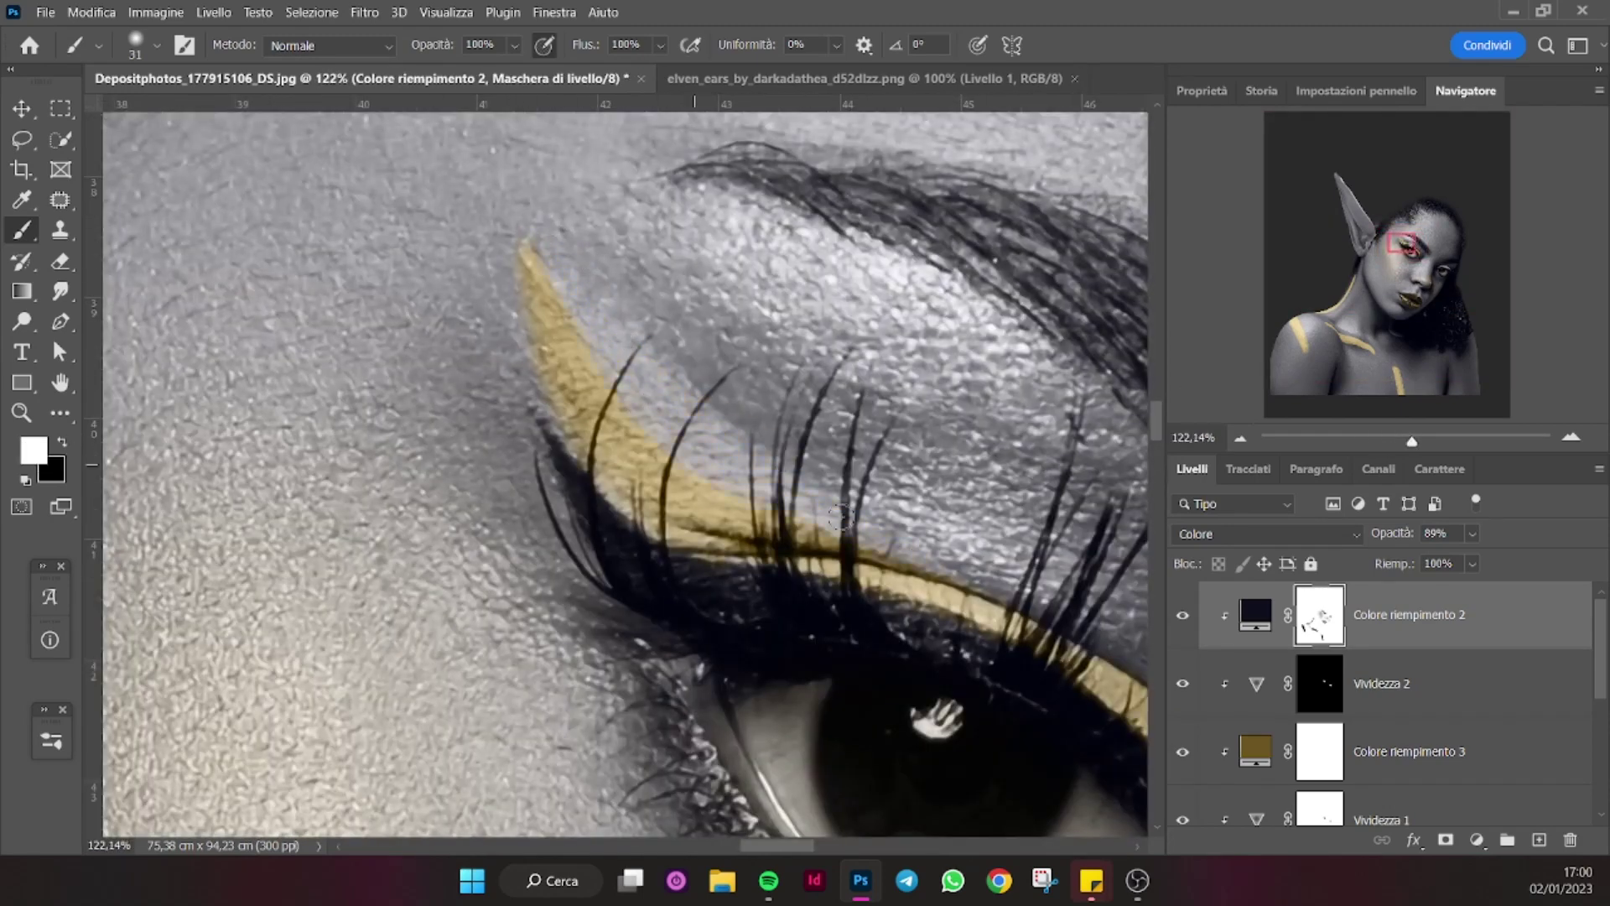
scroll(682, 458, down, 2)
scroll(638, 436, down, 2)
scroll(588, 406, up, 2)
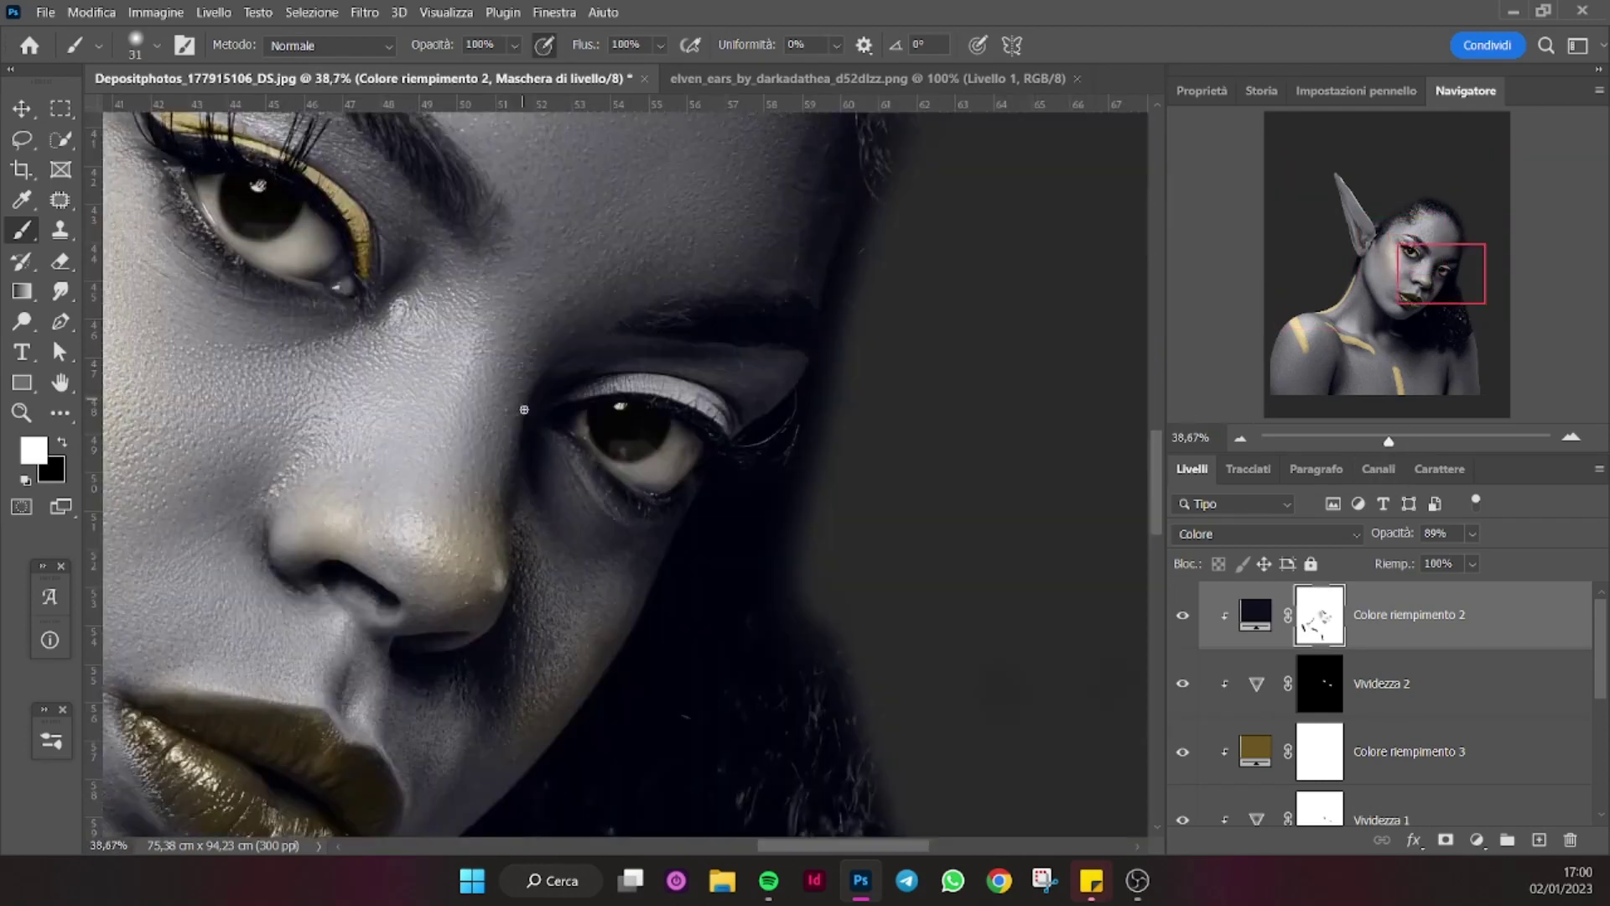
key(x)
drag(572, 398, 599, 385)
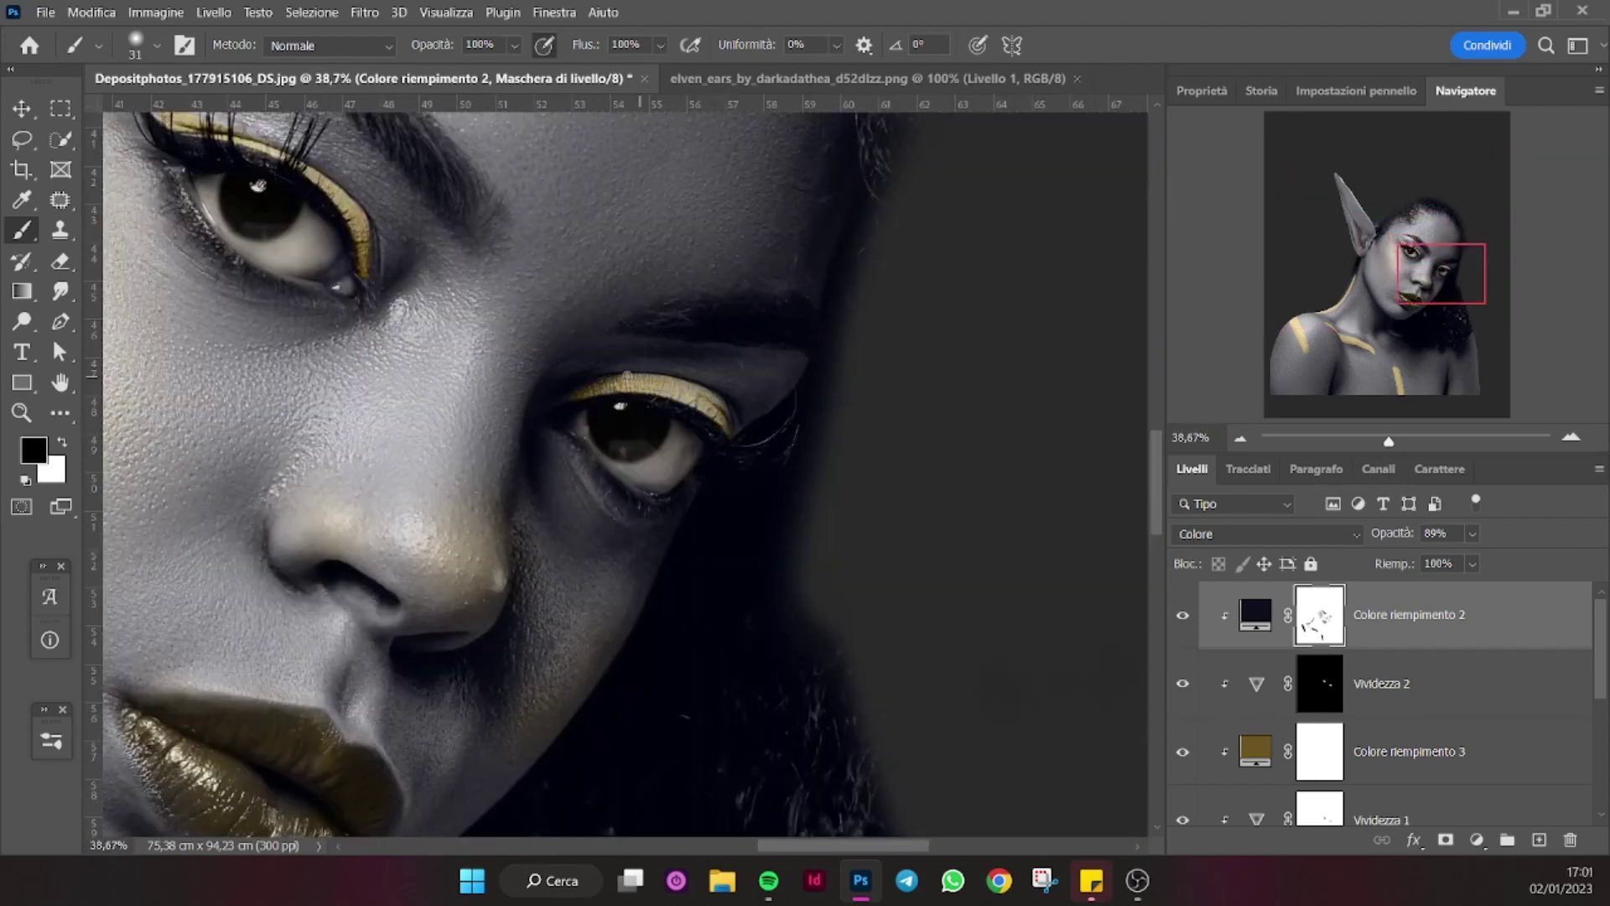
Enlarge the brush and reframe the view on the face.
scroll(688, 551, down, 1)
mouse_move(1459, 260)
mouse_down()
mouse_move(1390, 300)
mouse_move(1375, 277)
mouse_up()
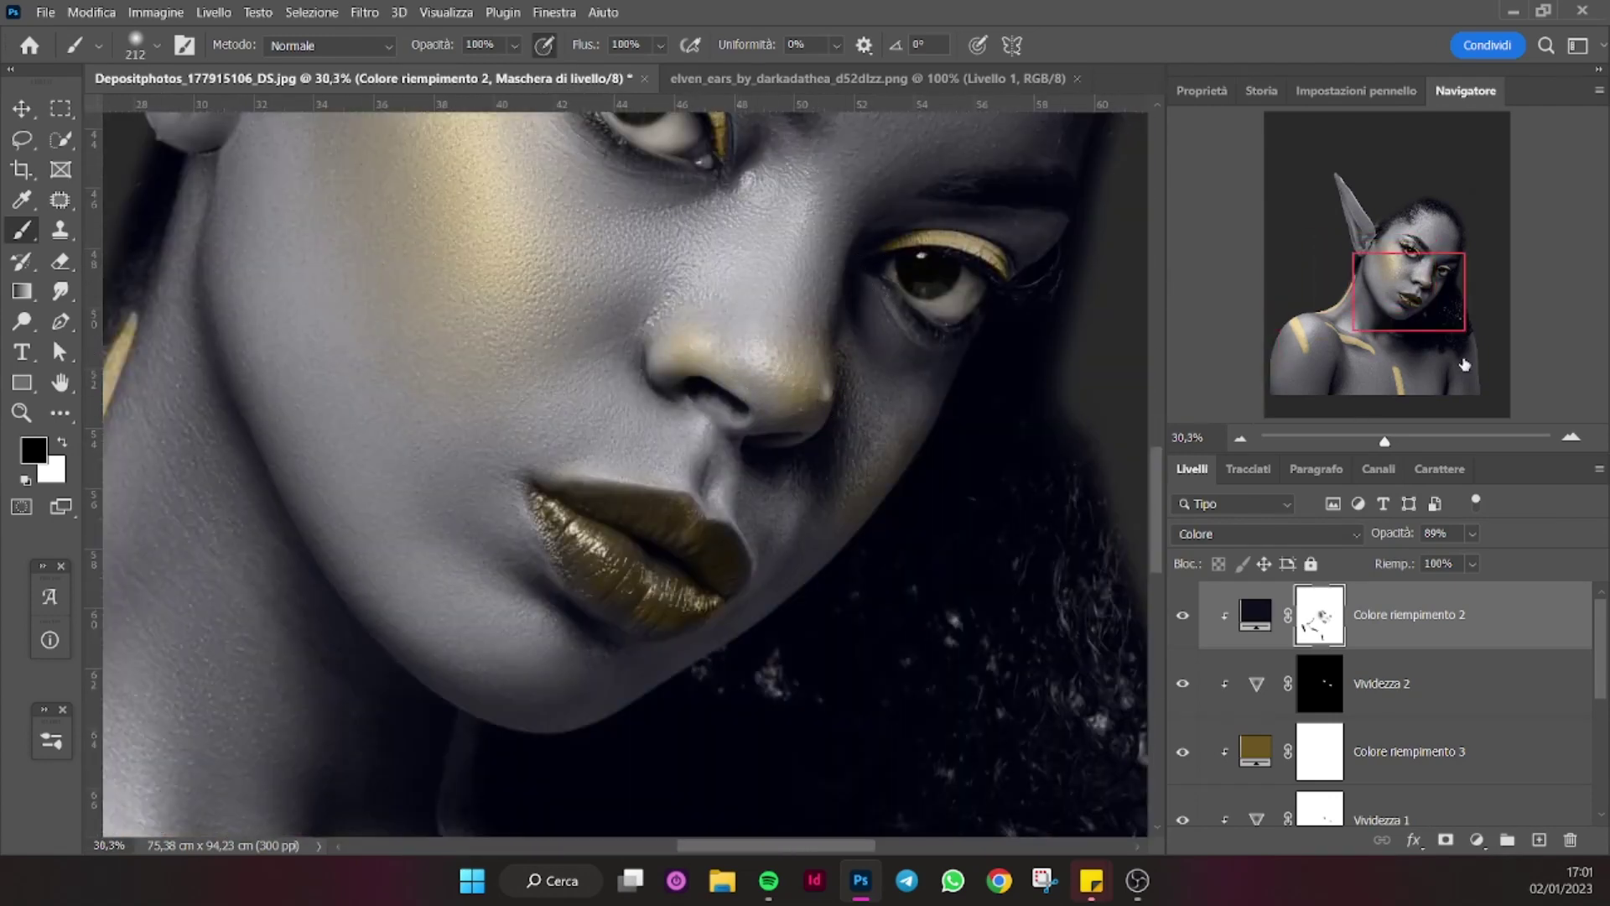
drag(1451, 369, 1455, 345)
drag(1384, 441, 1363, 441)
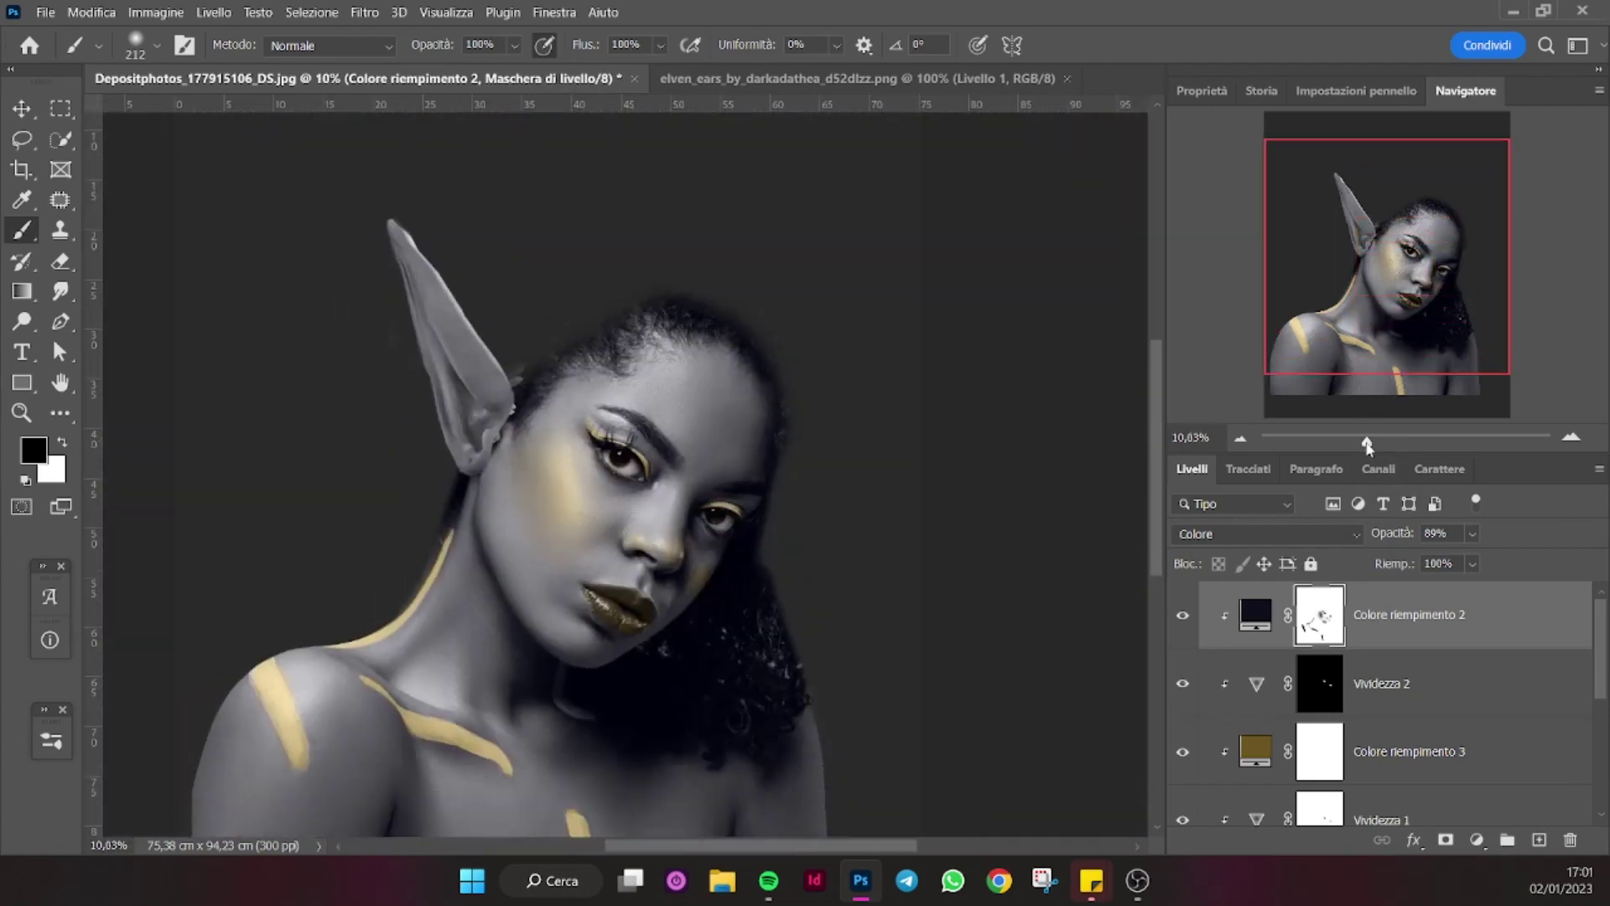
drag(1340, 441, 1378, 441)
click(1426, 290)
key(x)
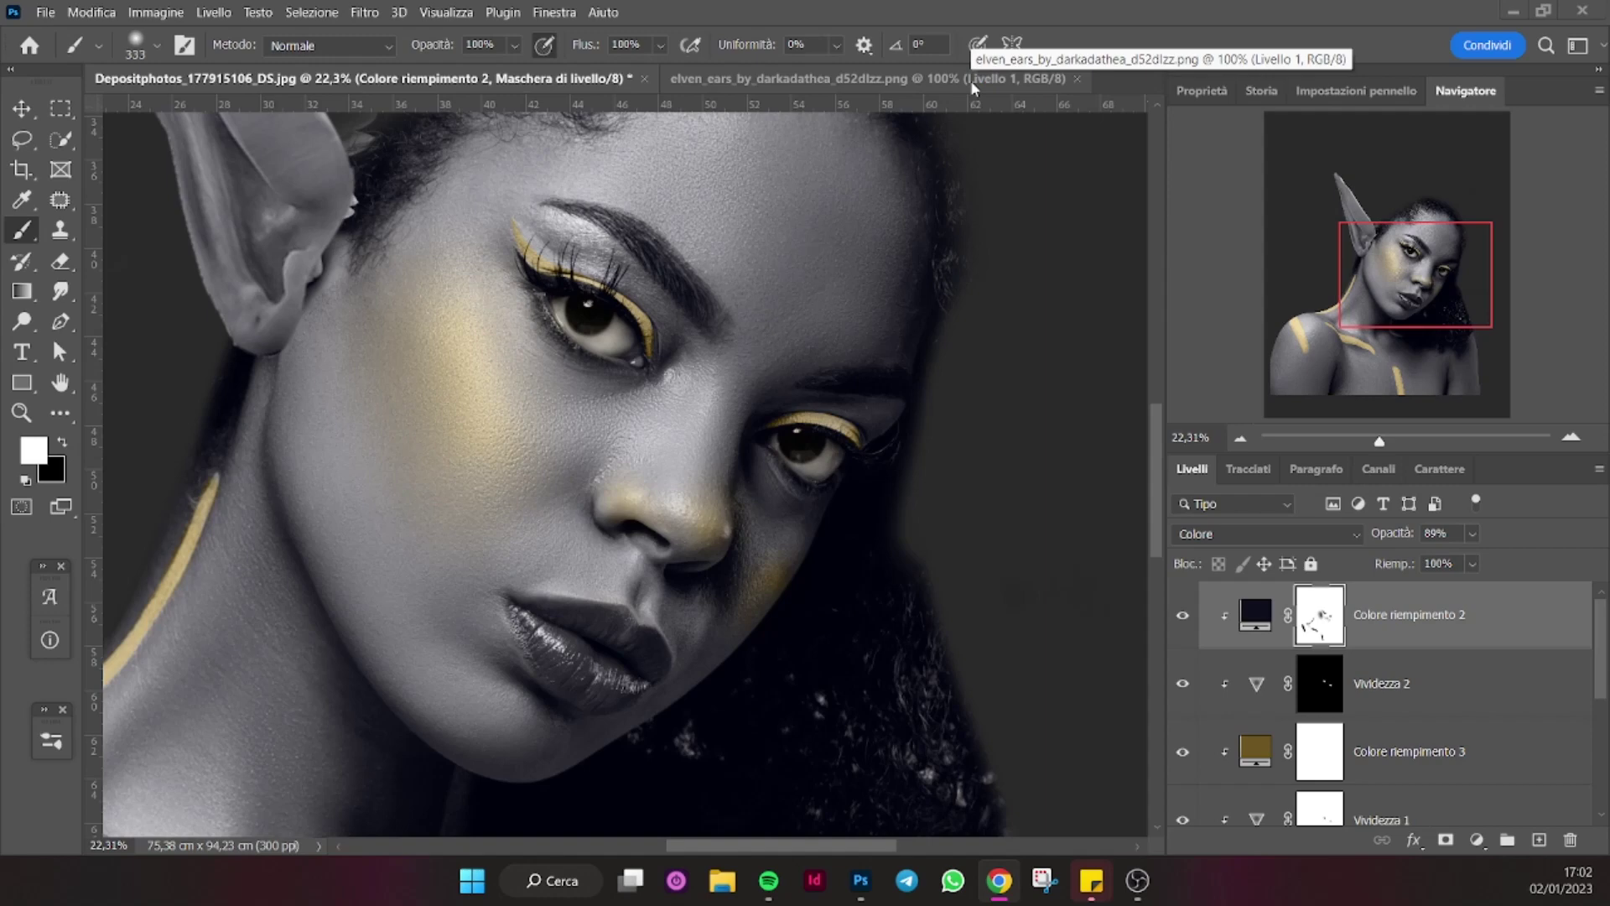
Paint the iris of the eye nearest the ear grey.
drag(1398, 440, 1392, 439)
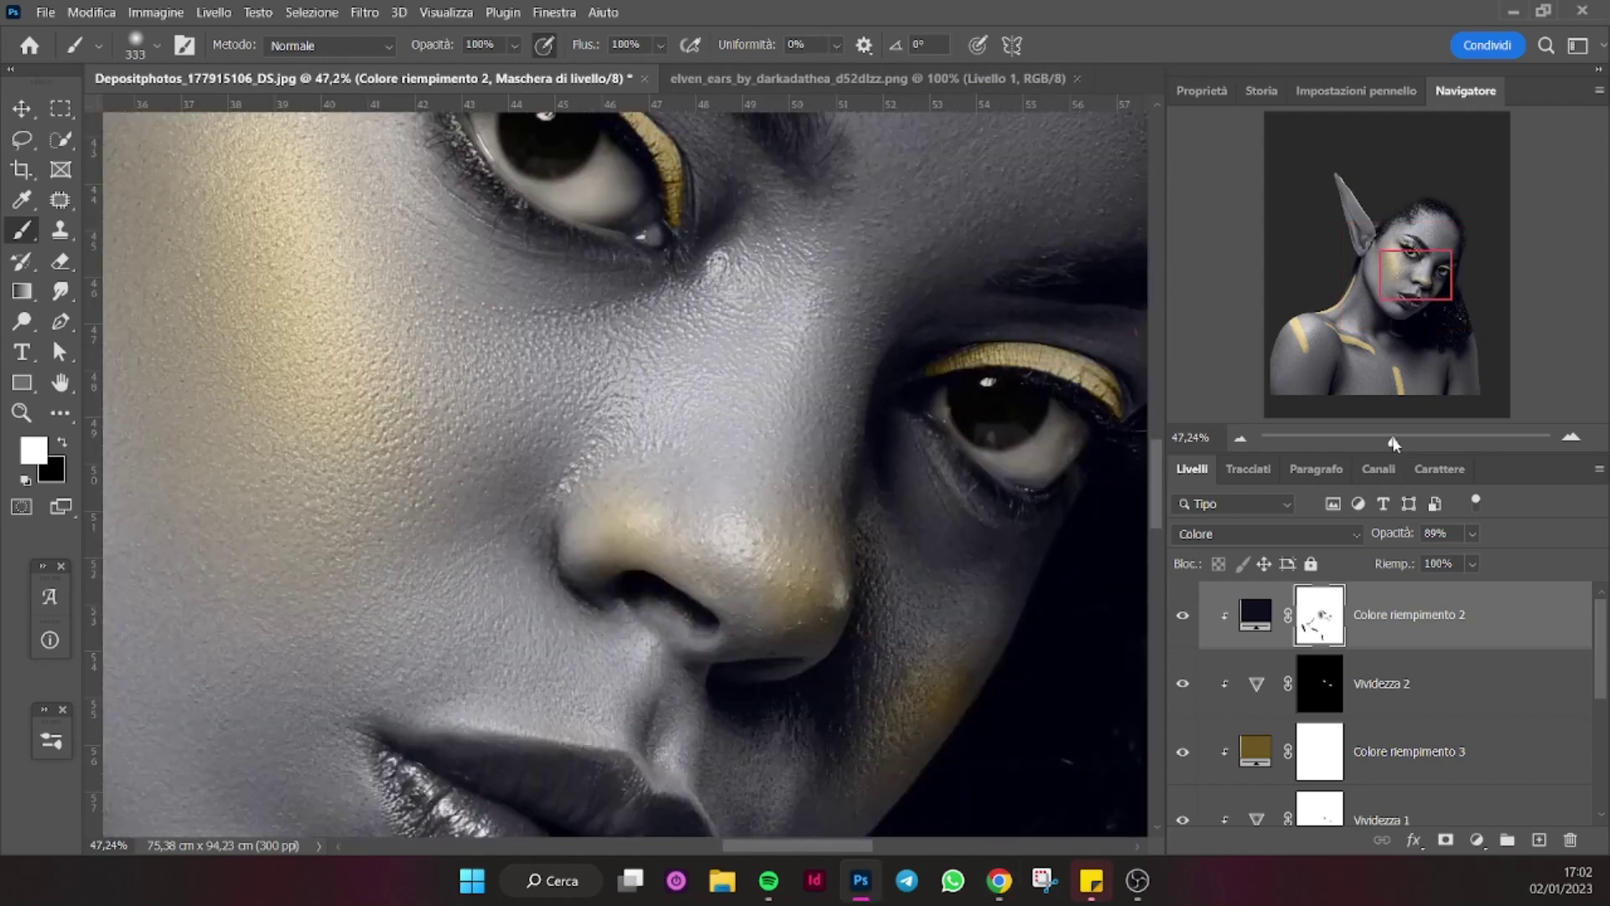
drag(1395, 274, 1368, 259)
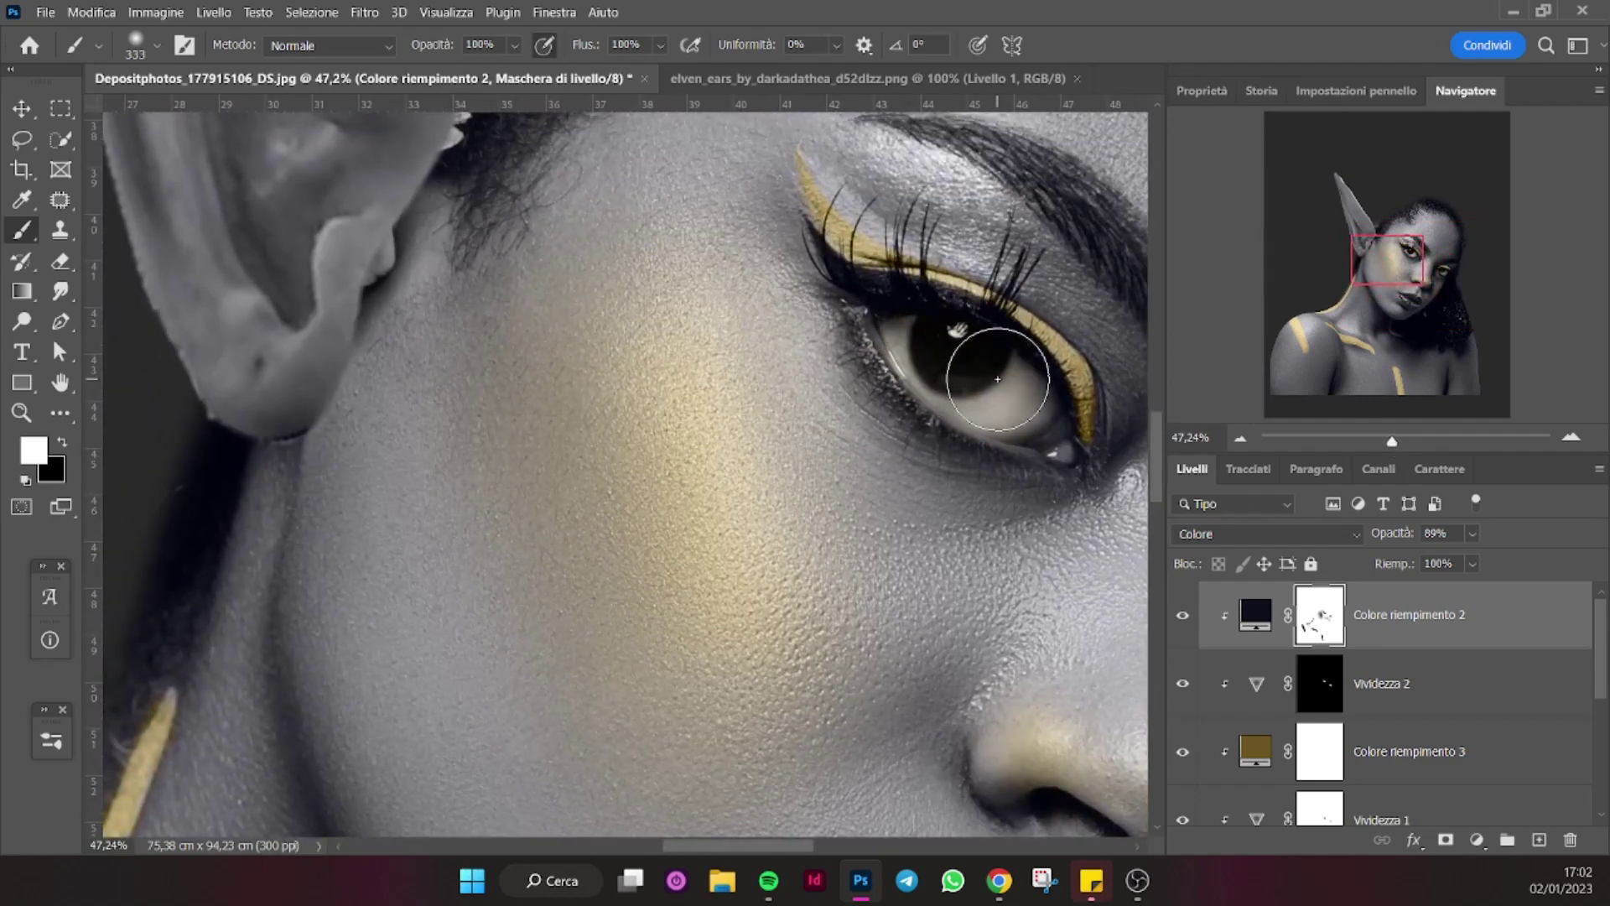
click(997, 379)
key(alt+Tab)
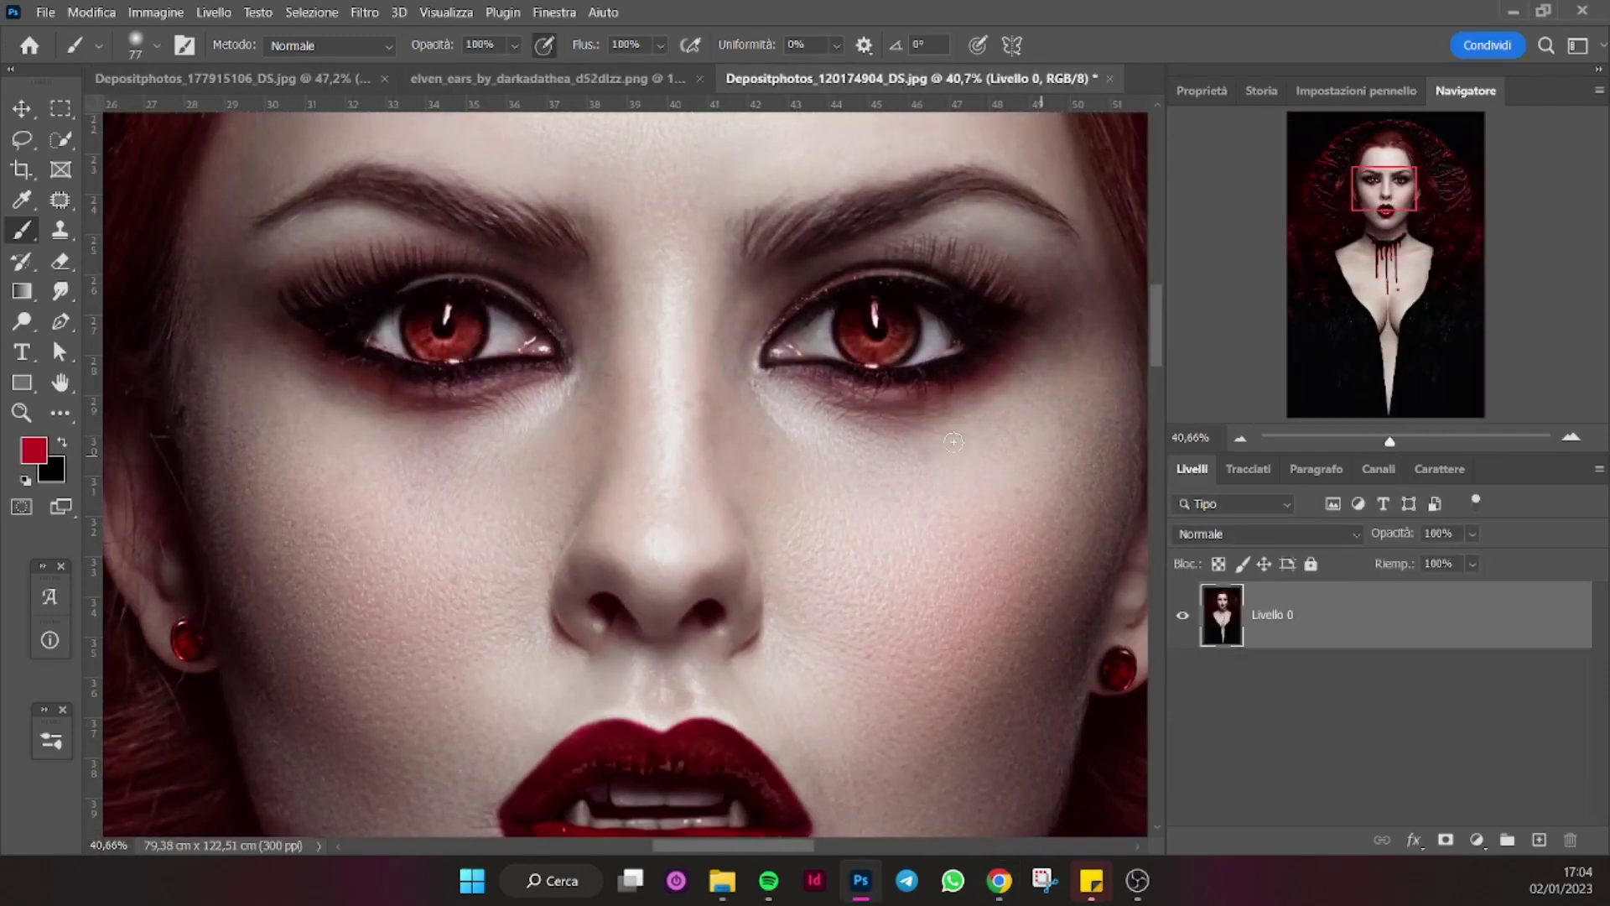
Quick-select the red eye and its lids, refine the edges, and drag it over the elf's eye.
key(w)
drag(419, 313, 470, 352)
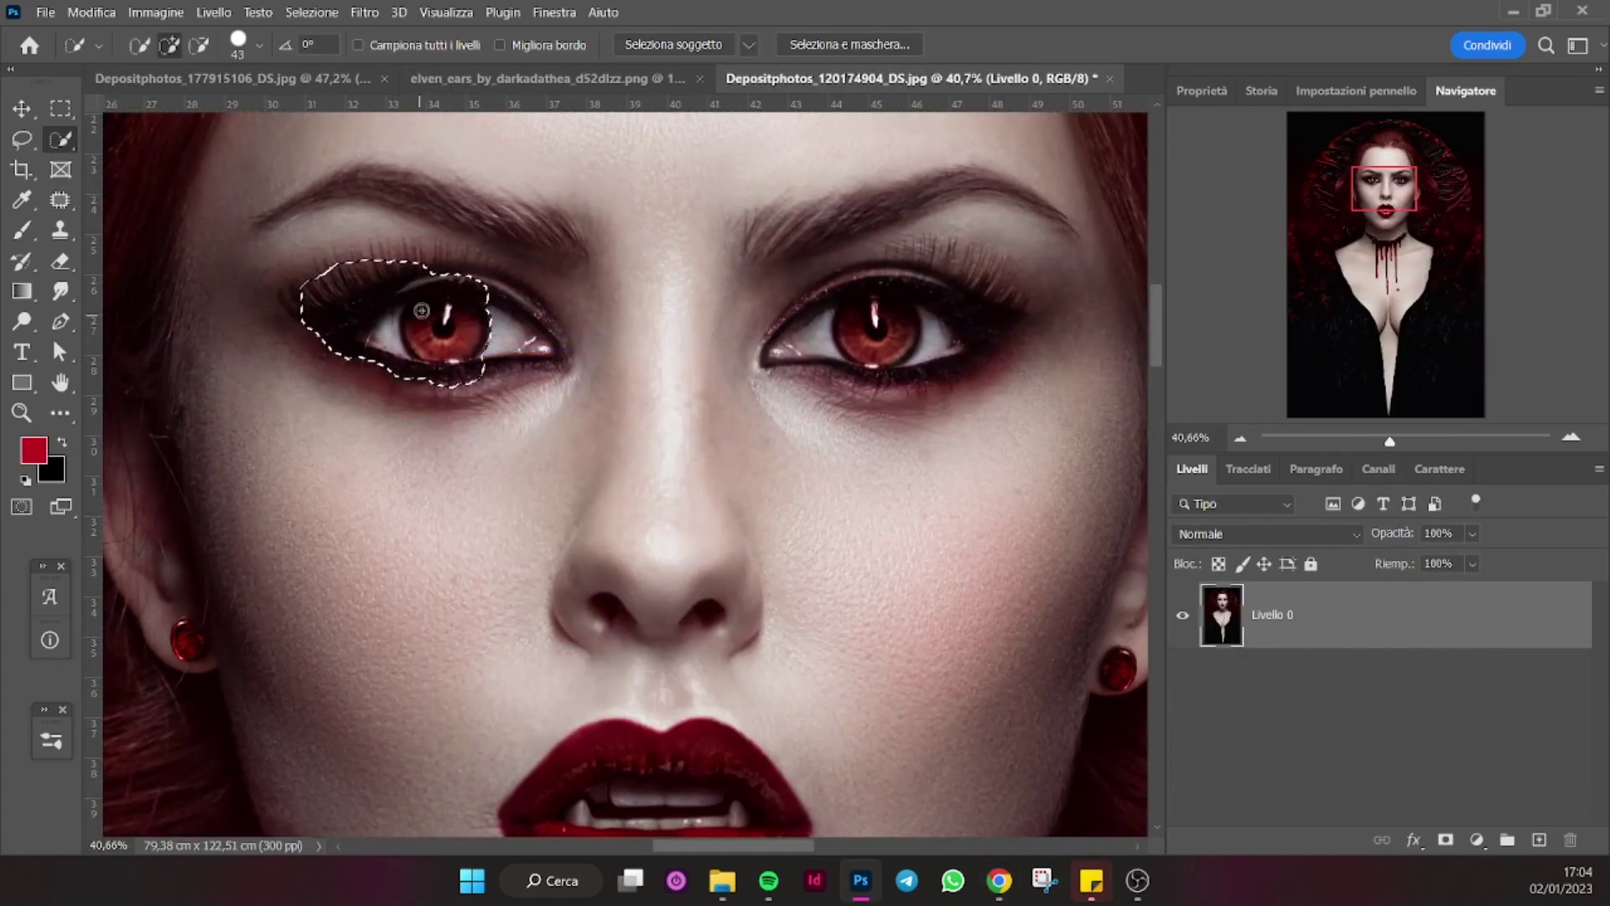
right_click(446, 293)
click(537, 405)
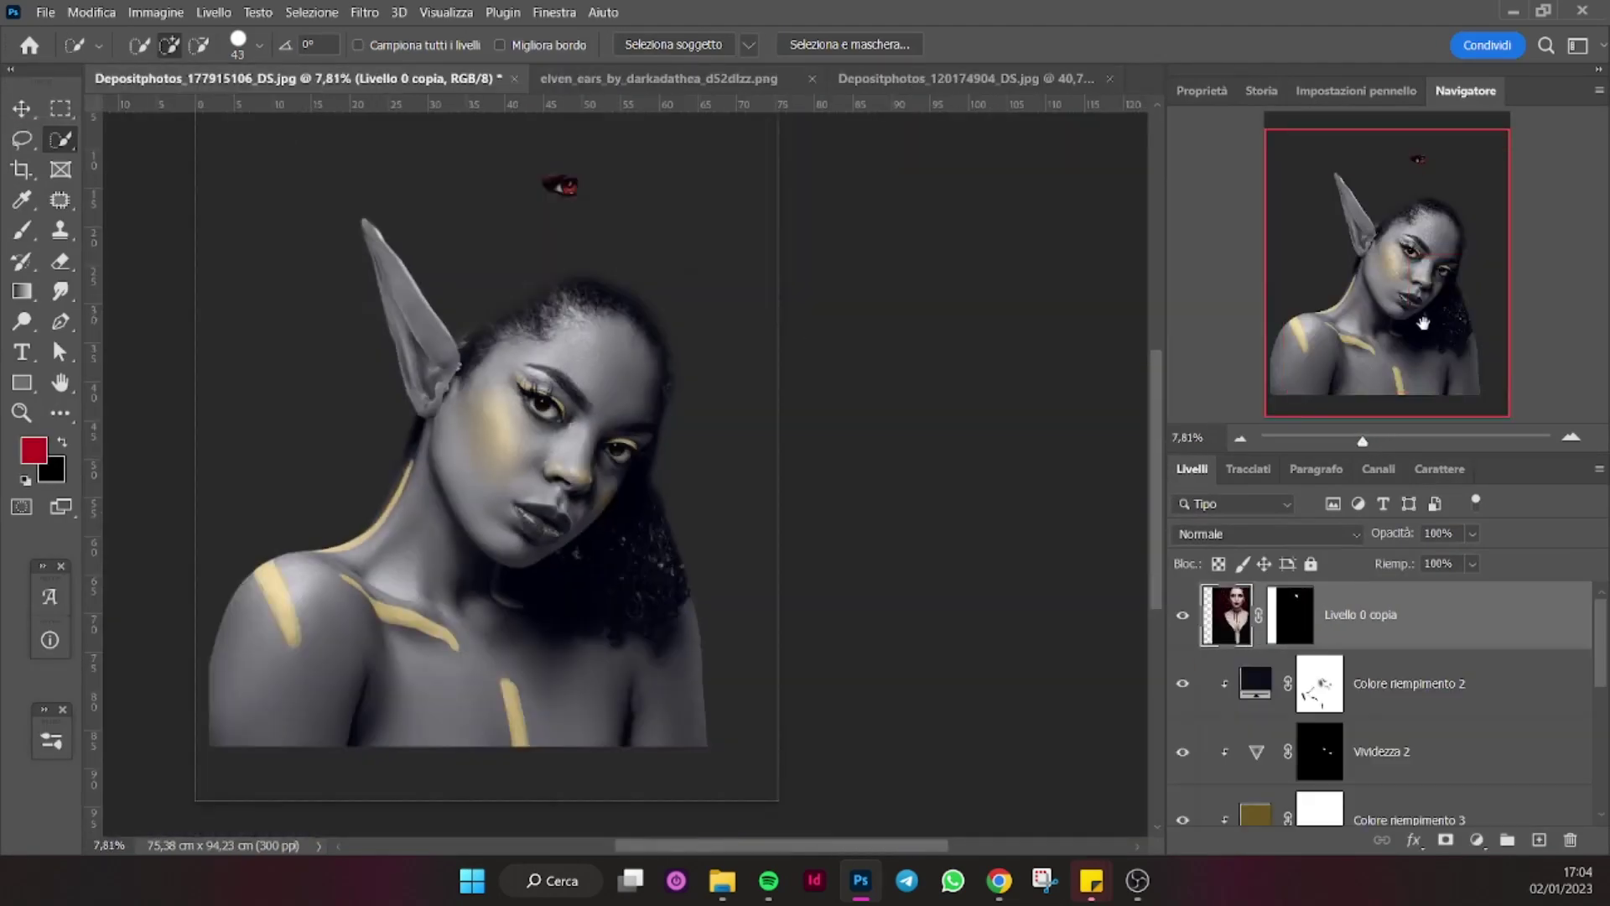
key(v)
drag(560, 185, 539, 396)
drag(1363, 440, 1382, 442)
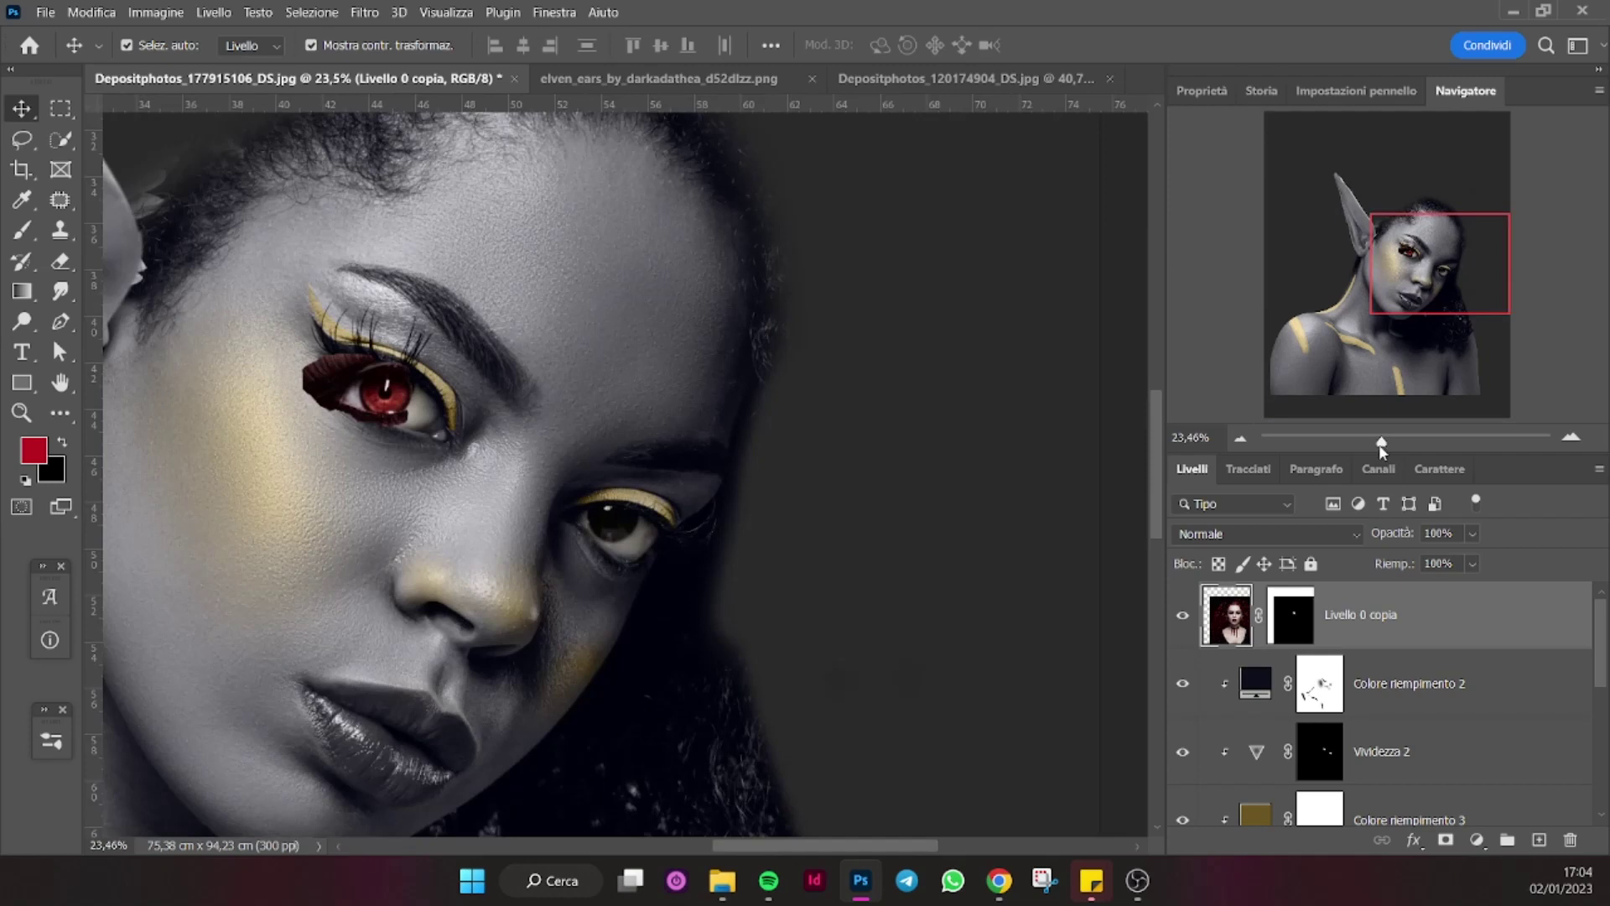
Scale and rotate the red eye layer to fit the left eye, then apply the transform.
click(1366, 441)
mouse_move(933, 198)
mouse_down()
mouse_move(1051, 258)
mouse_move(1044, 303)
mouse_up()
drag(845, 528, 775, 528)
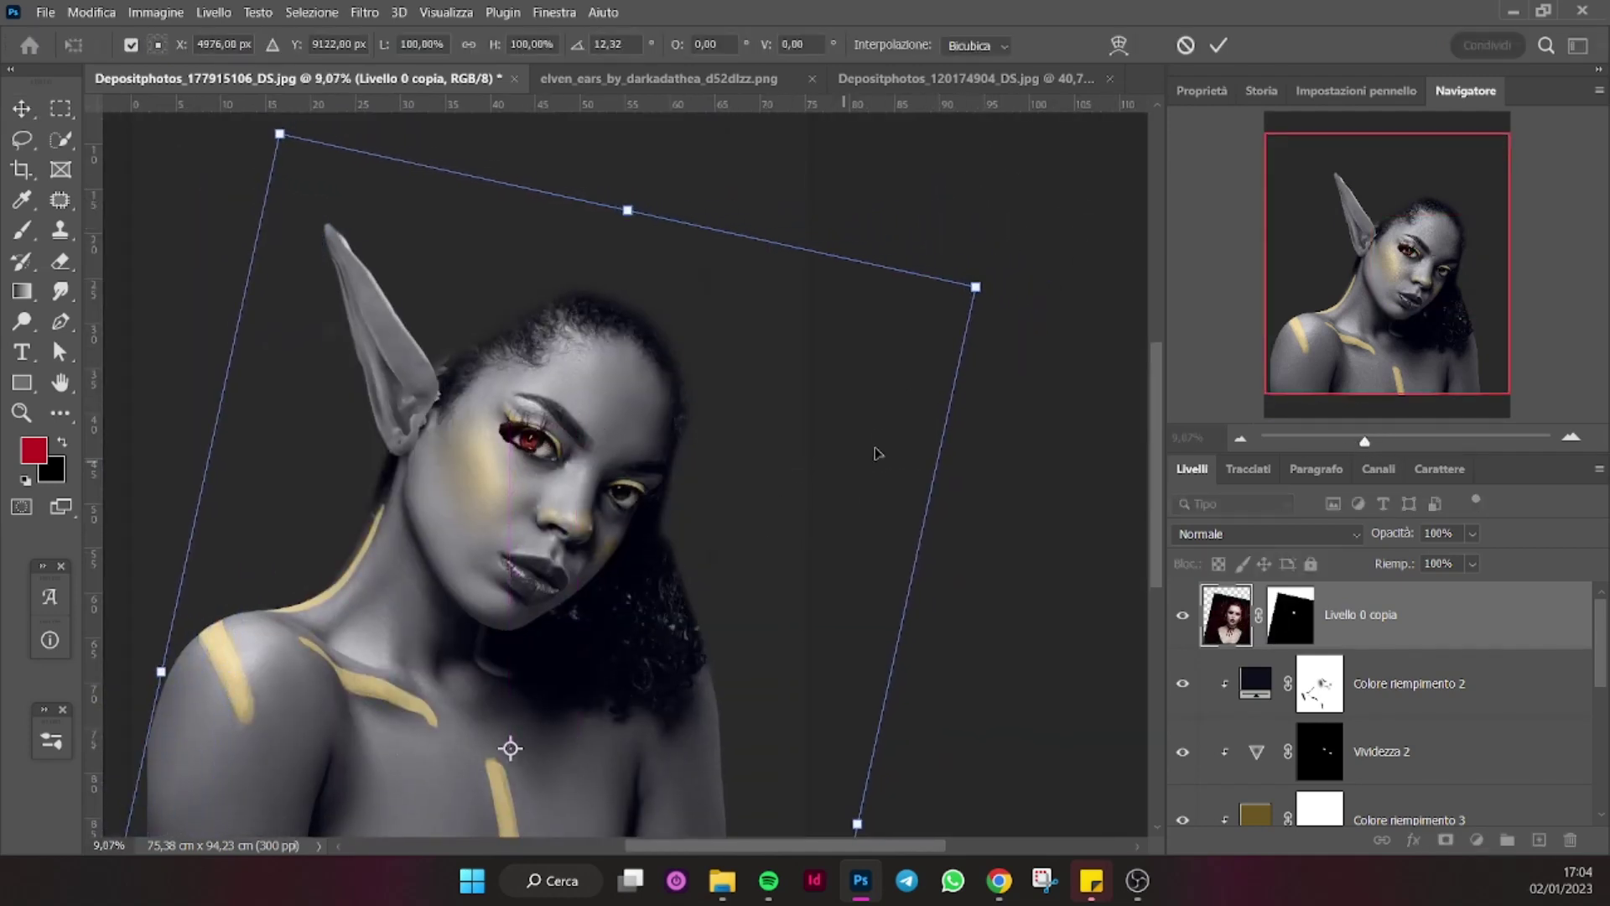
drag(971, 296, 1032, 342)
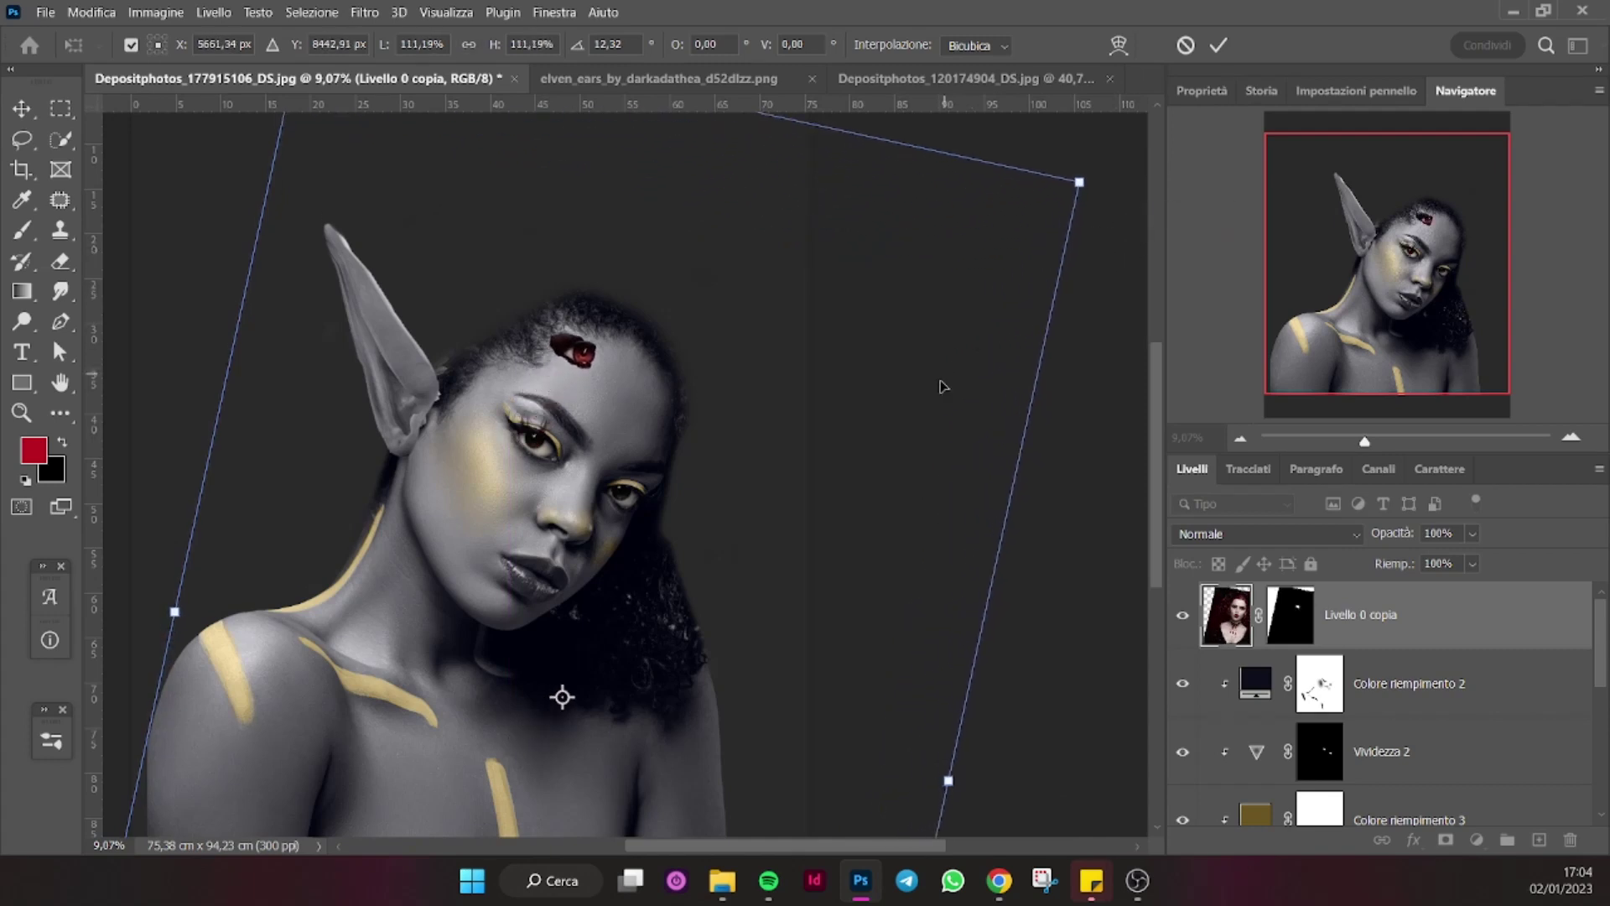
drag(1050, 264, 1109, 170)
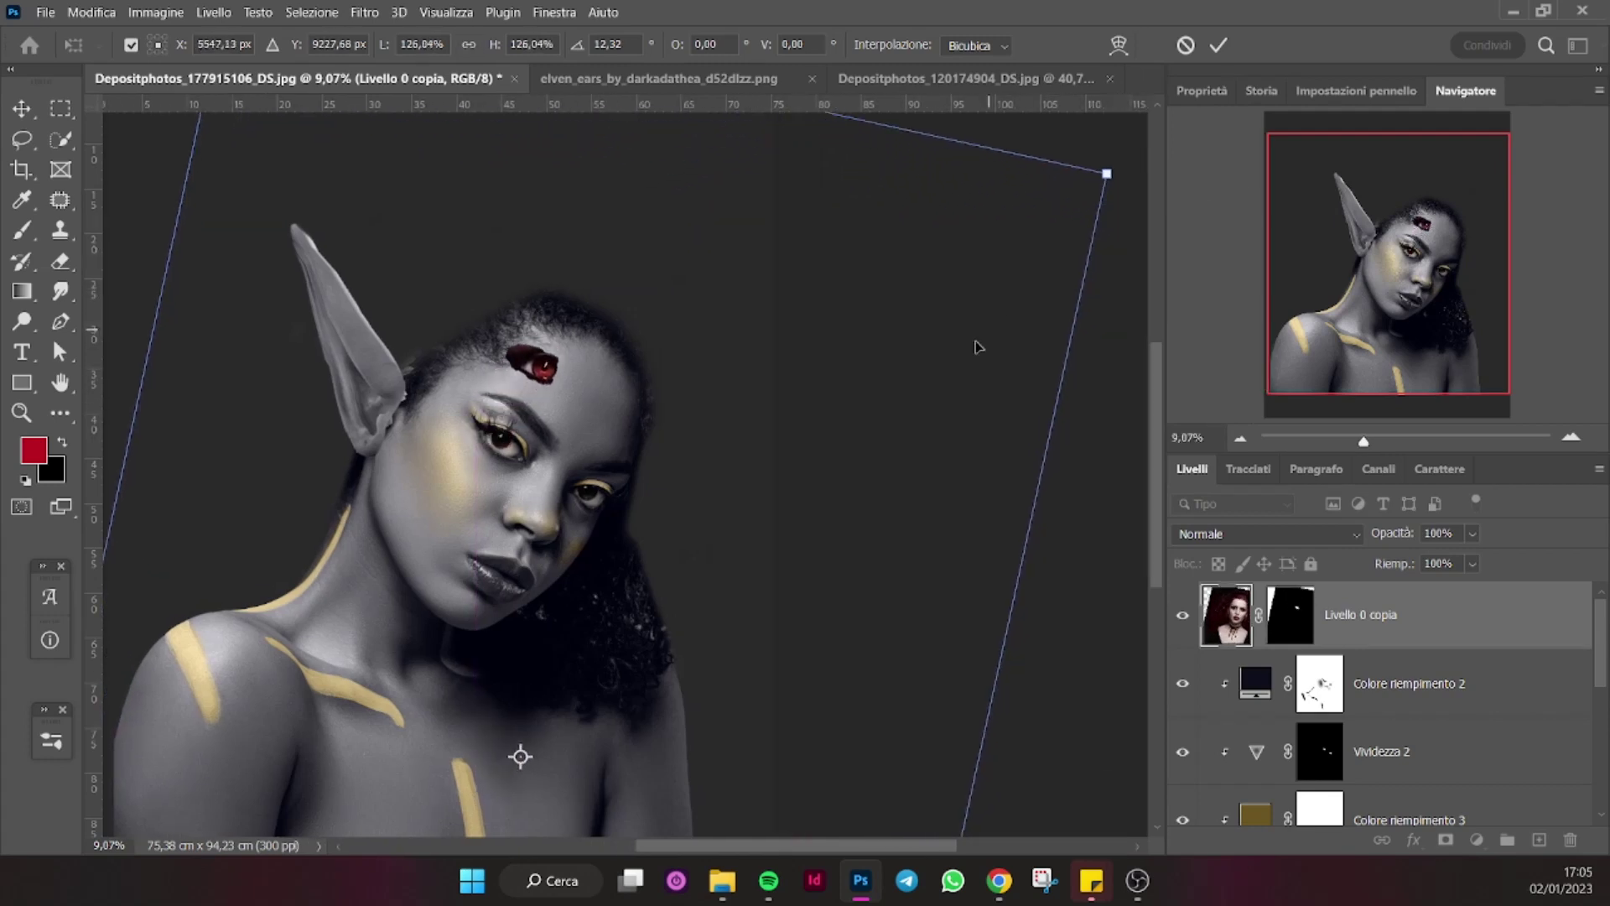
drag(1364, 441, 1344, 441)
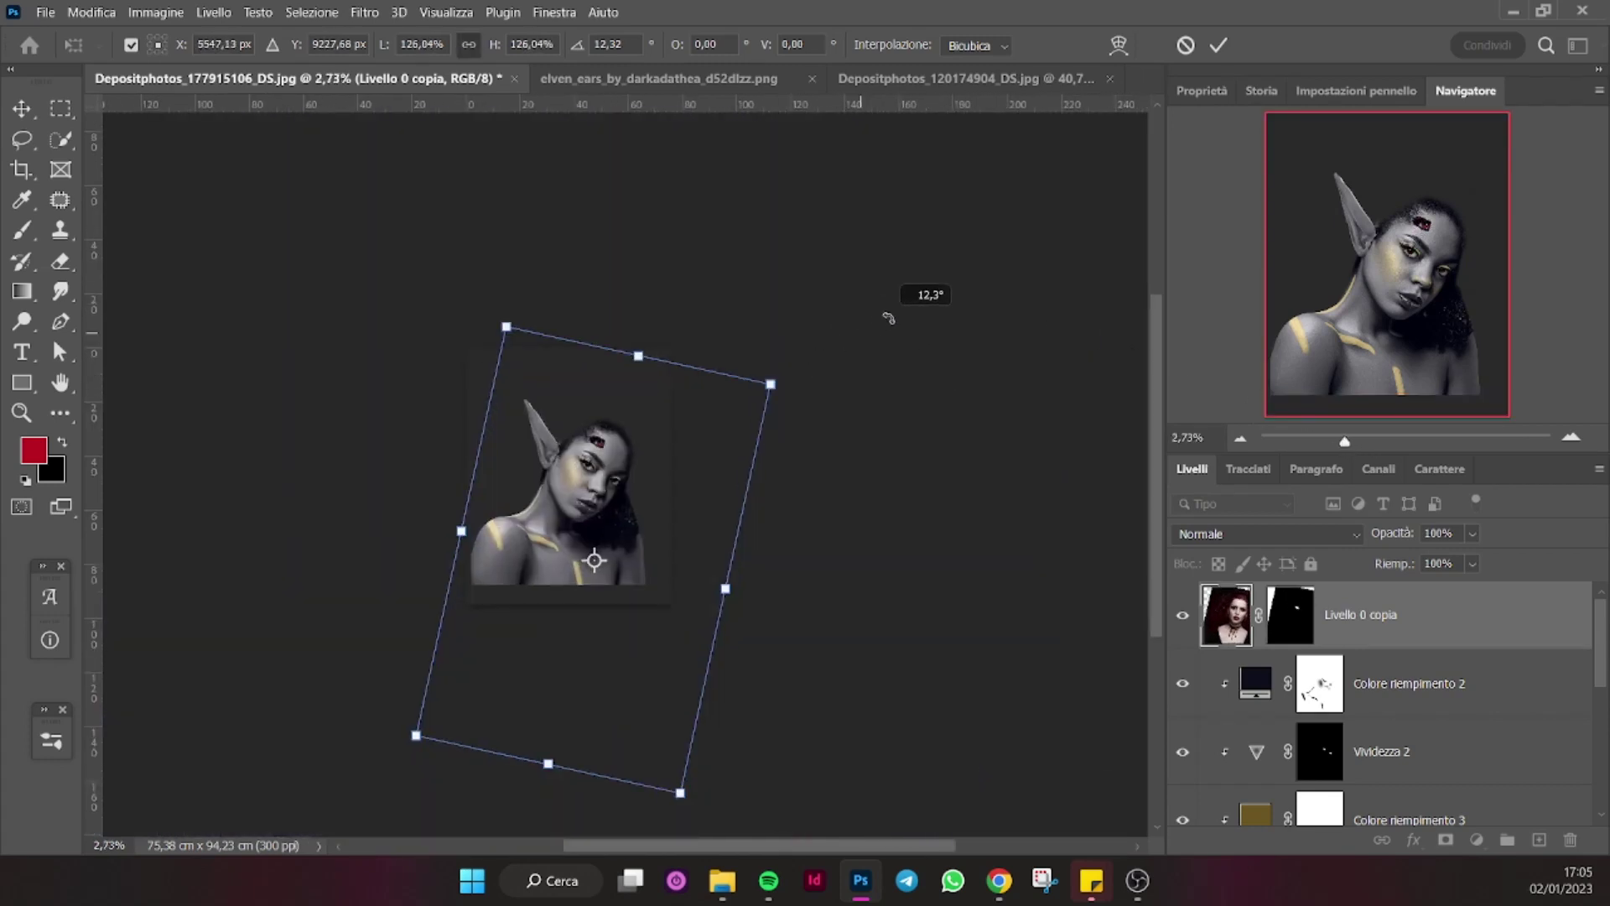
mouse_move(773, 383)
mouse_down()
mouse_move(885, 335)
mouse_move(696, 522)
mouse_up()
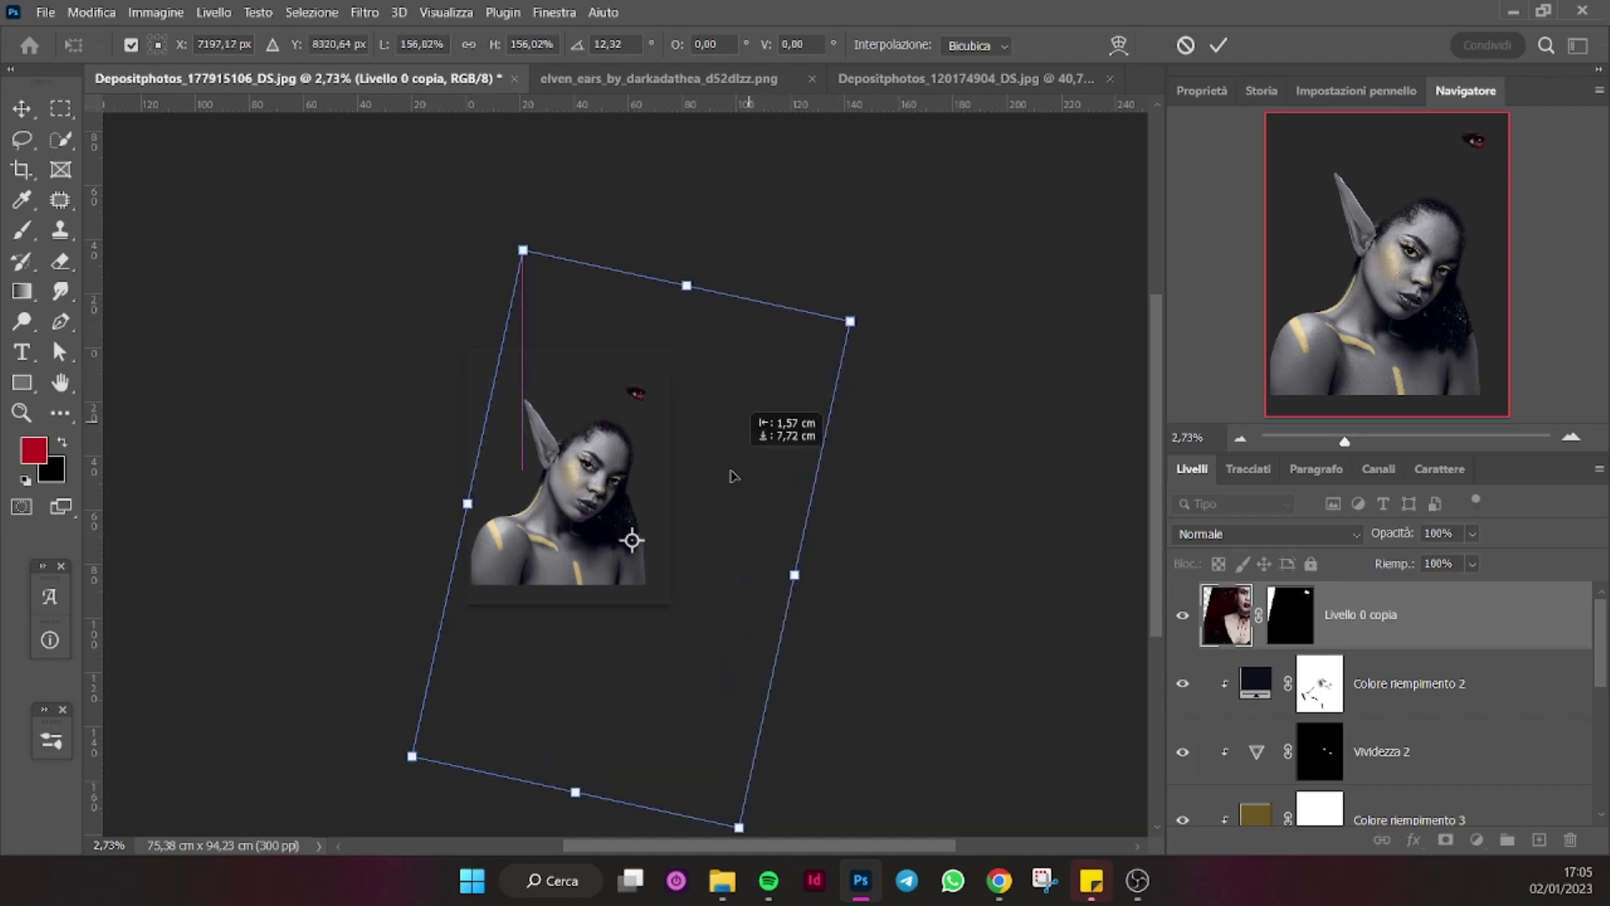
drag(1348, 440, 1361, 439)
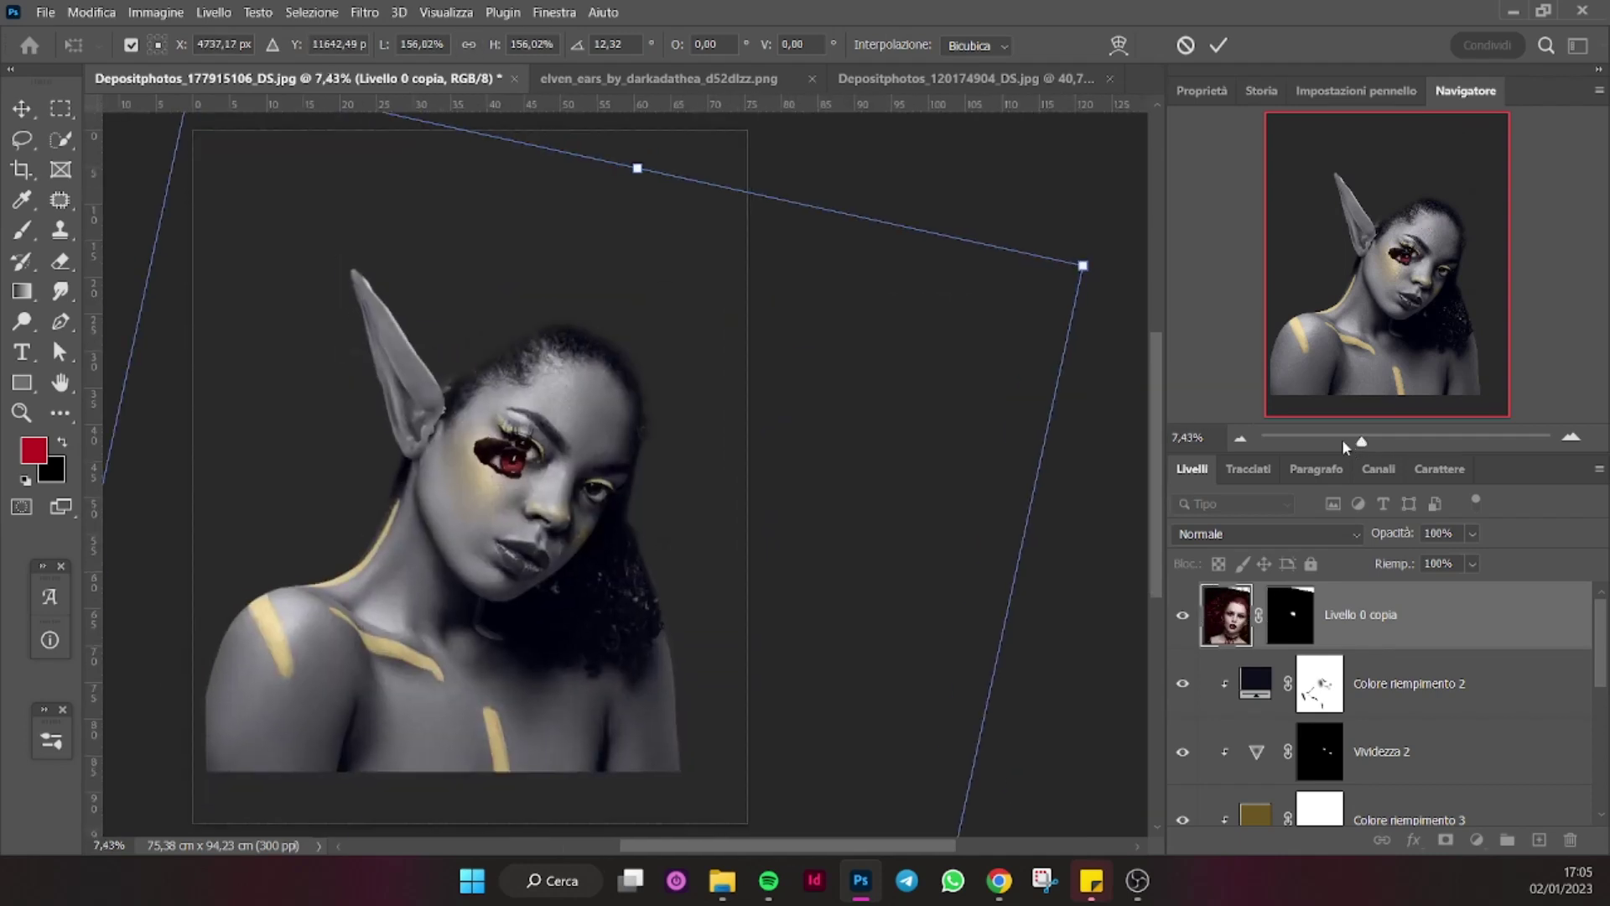
mouse_move(1081, 266)
mouse_down()
mouse_move(1017, 324)
mouse_move(1121, 316)
mouse_up()
drag(847, 470, 810, 508)
key(Return)
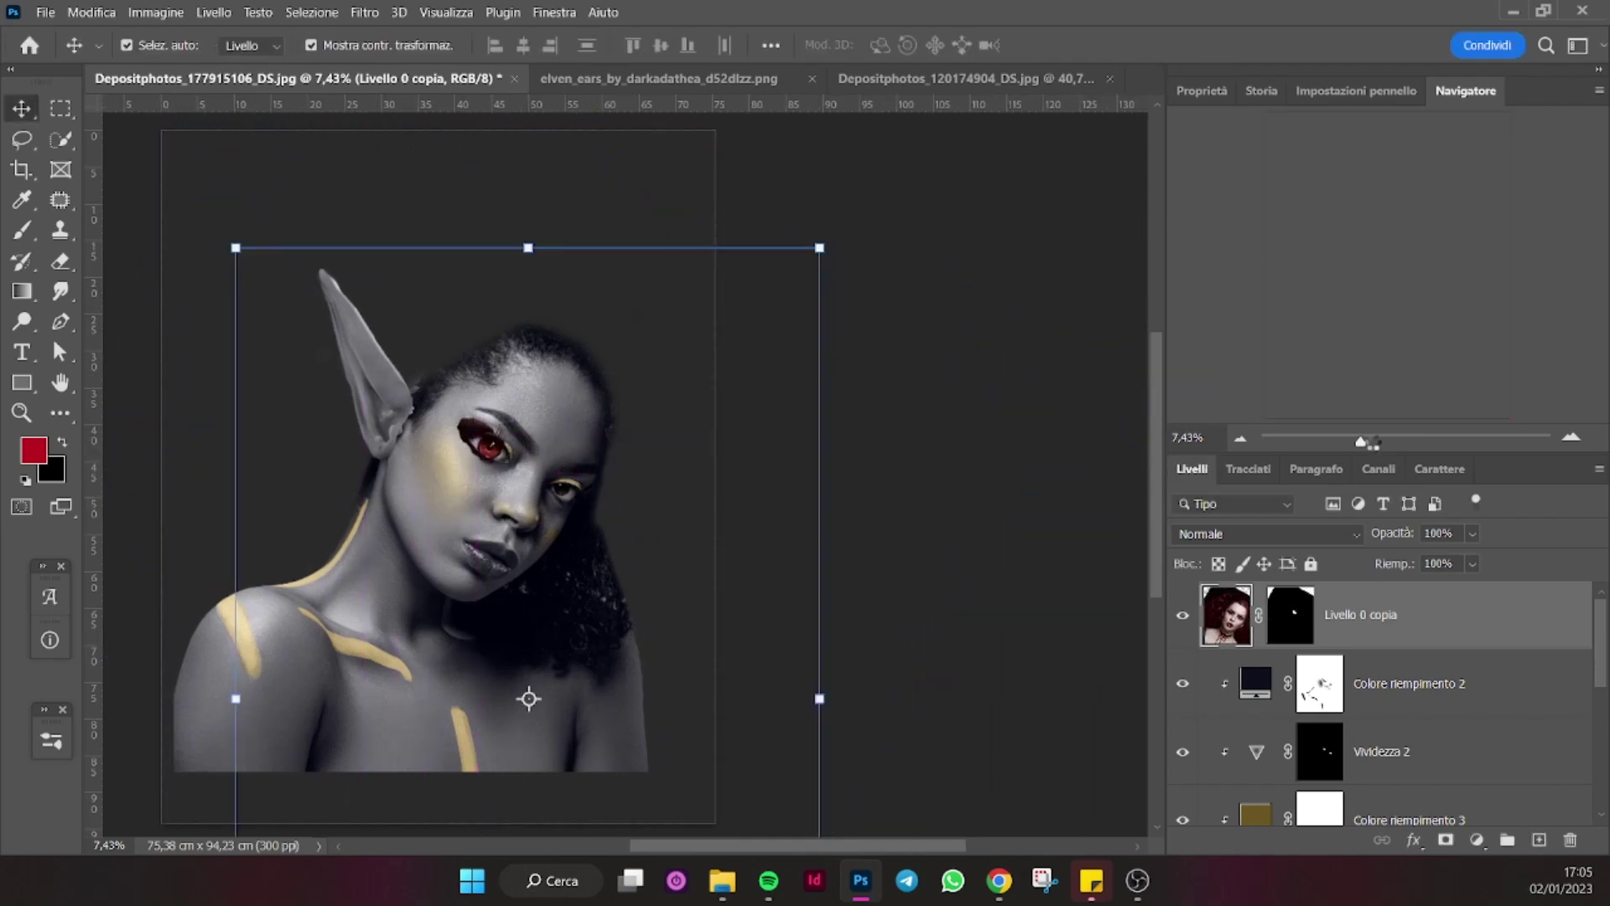
Paint black on the layer mask to hide the red spill around and below the left eye.
scroll(618, 486, up, 3)
key(d)
click(22, 233)
key(x)
mouse_move(285, 365)
mouse_down()
mouse_move(331, 419)
mouse_move(342, 378)
mouse_move(382, 394)
mouse_up()
drag(378, 462, 353, 445)
Rotate the iris texture slightly, shrink it to about 90%, and apply the transform.
key(ctrl+t)
drag(1353, 439, 1349, 439)
drag(851, 244, 839, 273)
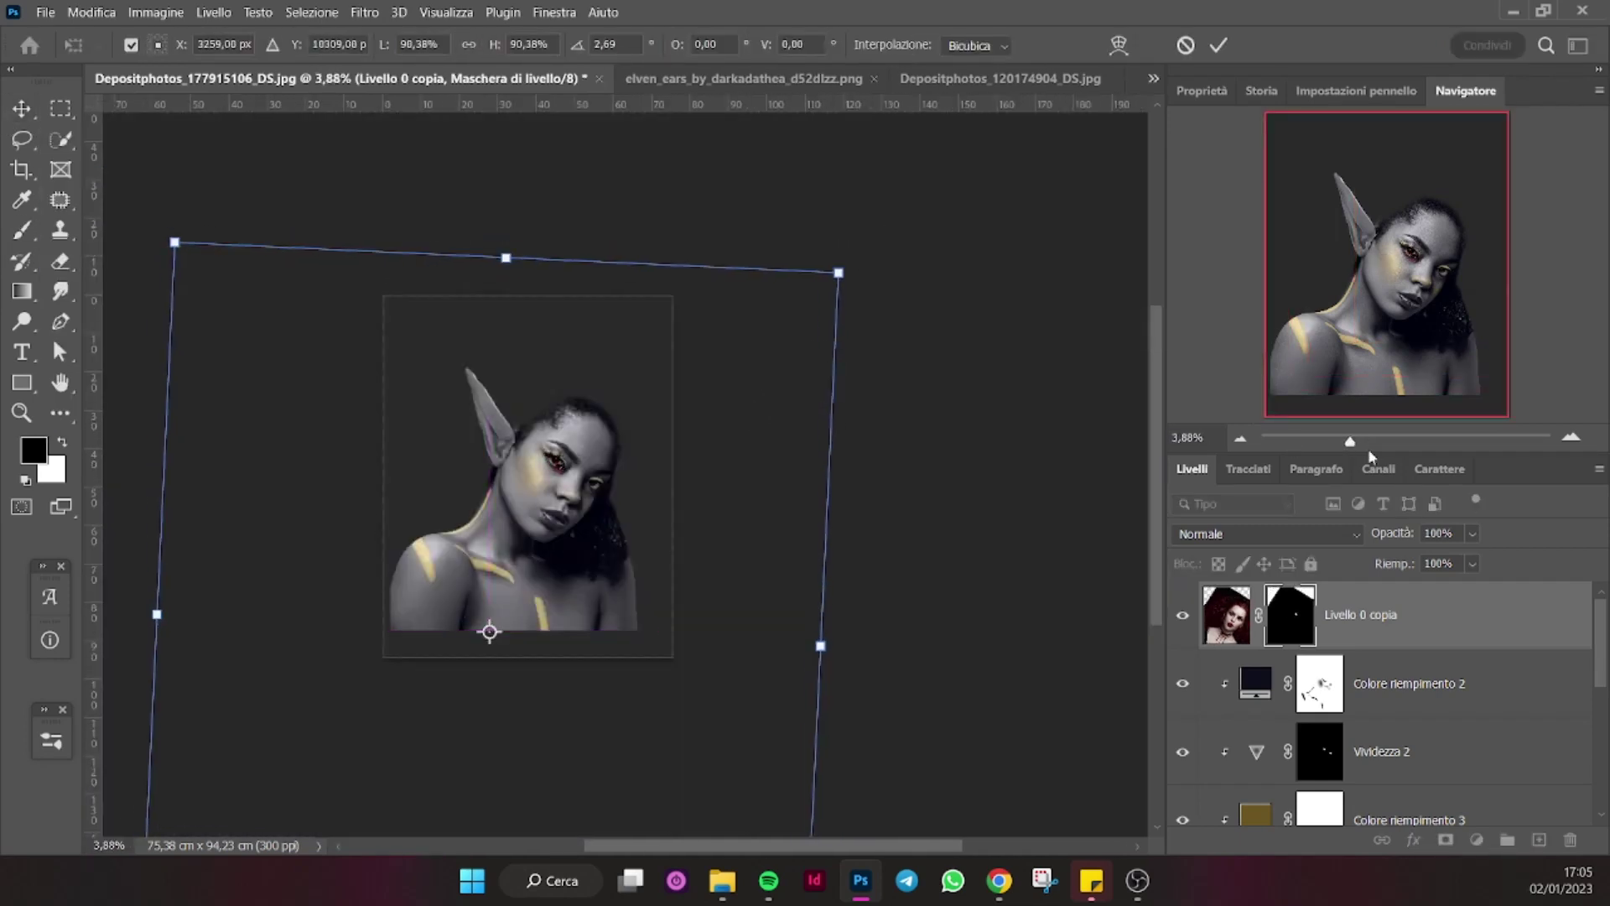
drag(1349, 440, 1367, 441)
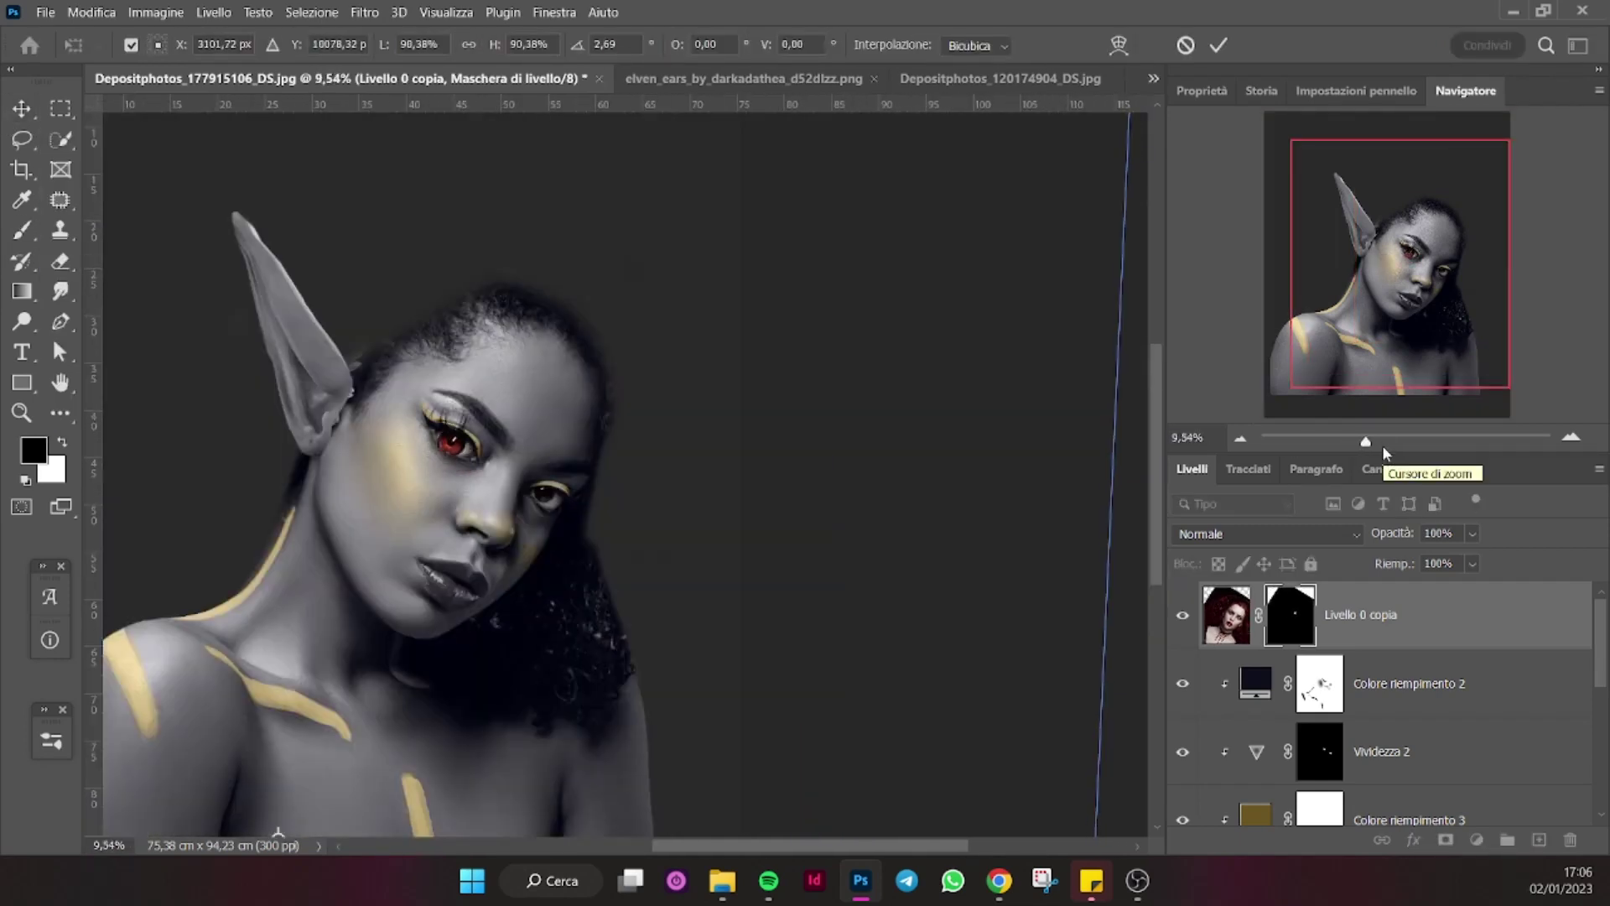
key(Return)
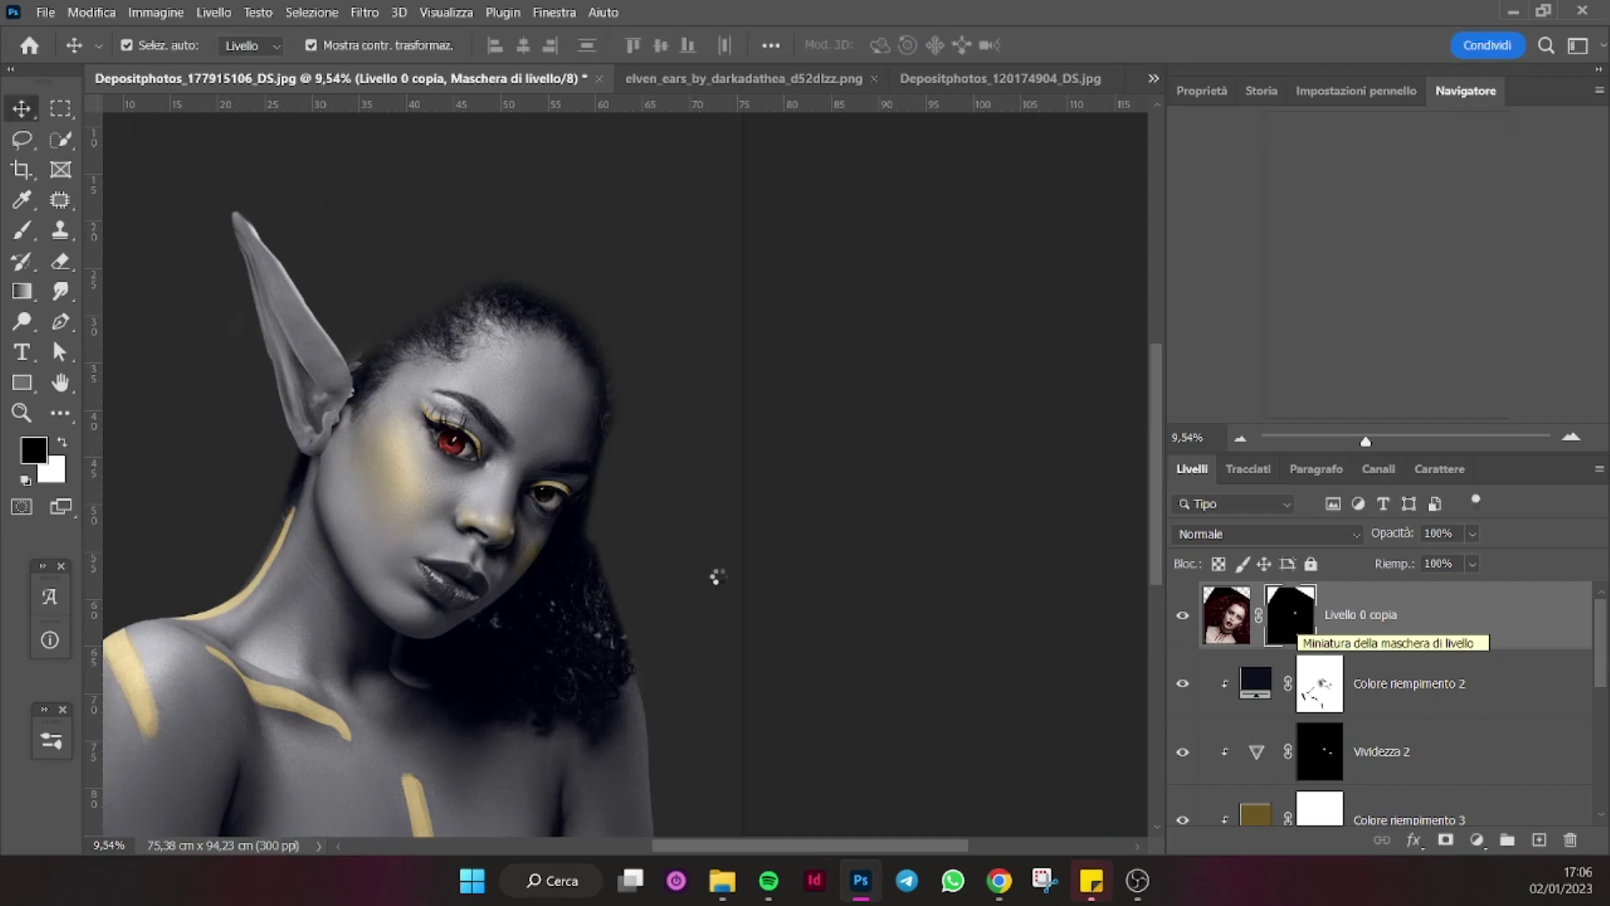
scroll(478, 453, up, 5)
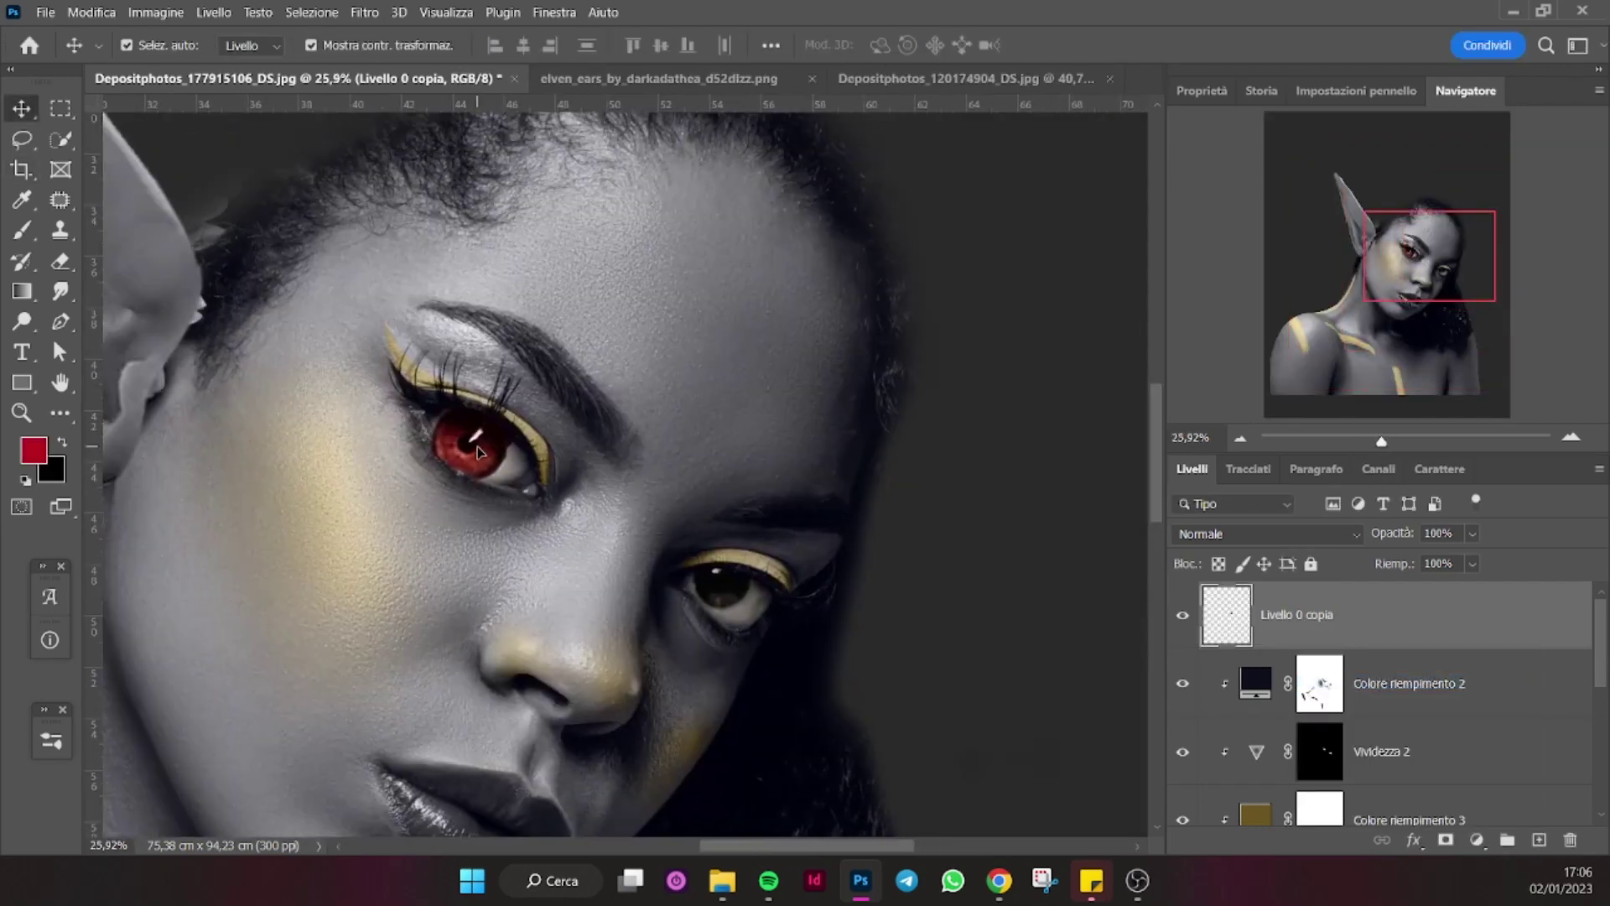
key(e)
scroll(478, 452, down, 10)
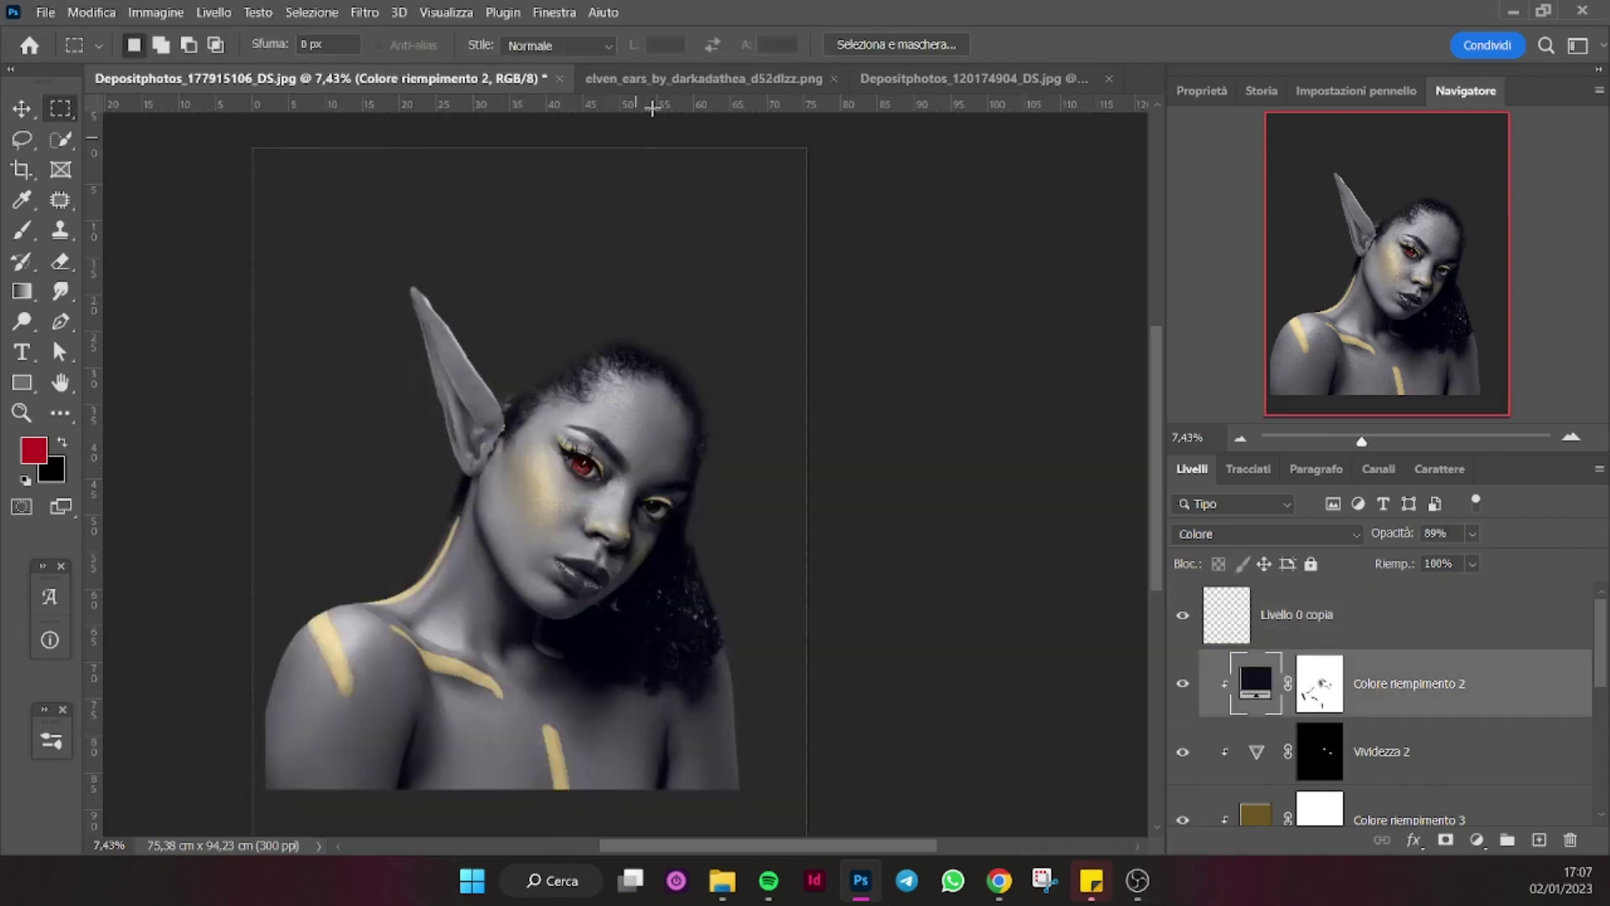
click(45, 20)
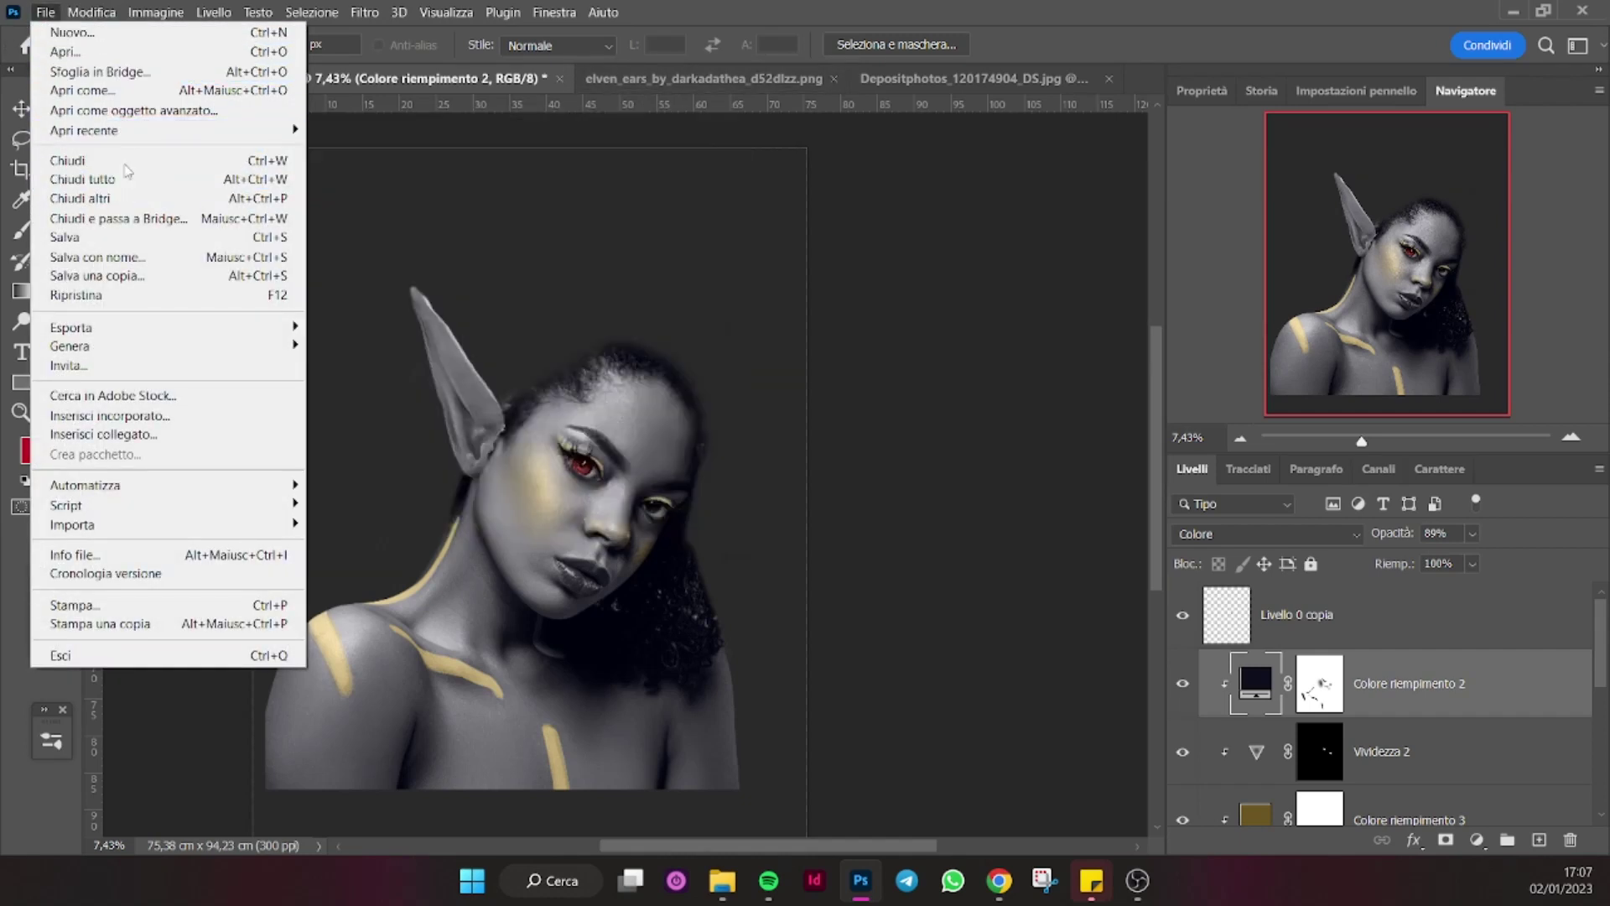
Save the portrait as Aura in PSB Large Document Format.
click(160, 256)
mouse_move(163, 239)
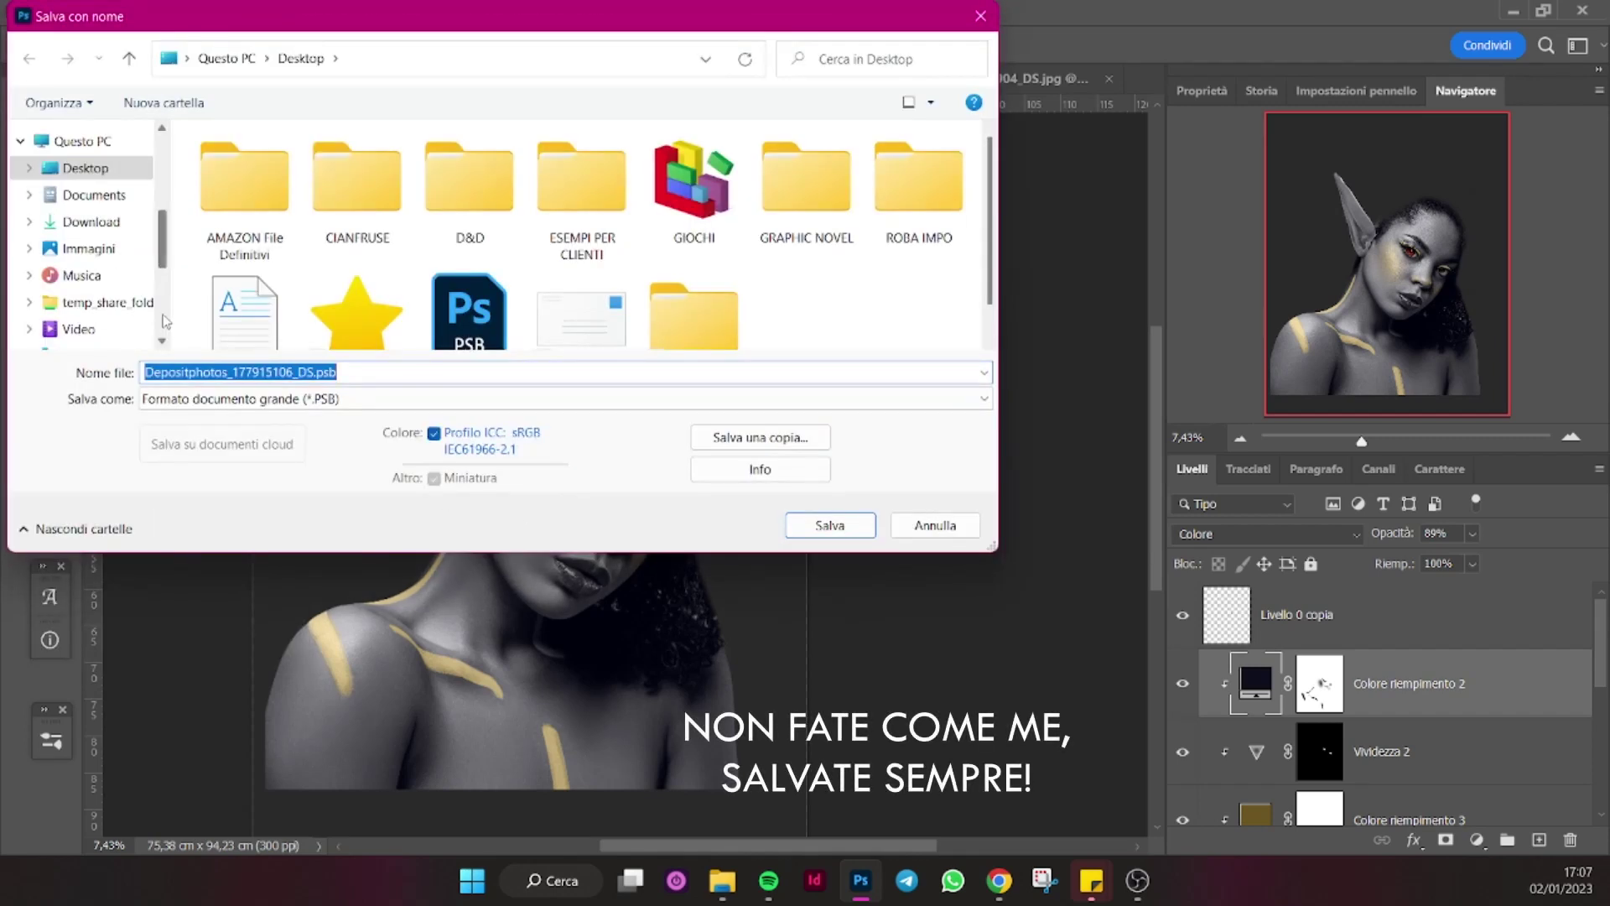
text(Aura)
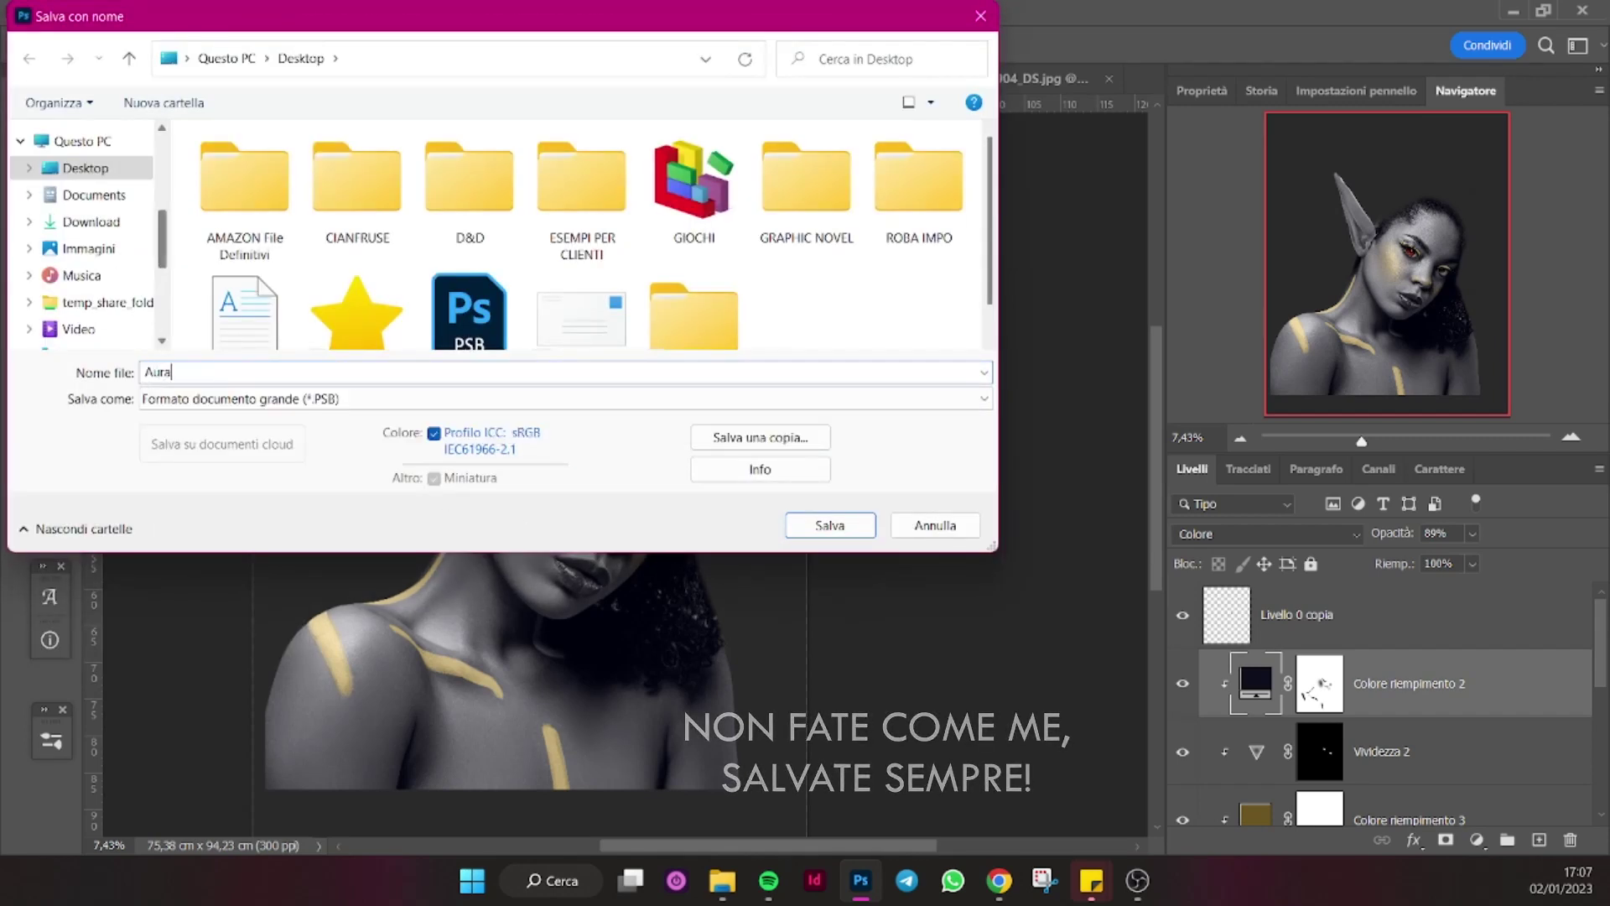
key(Return)
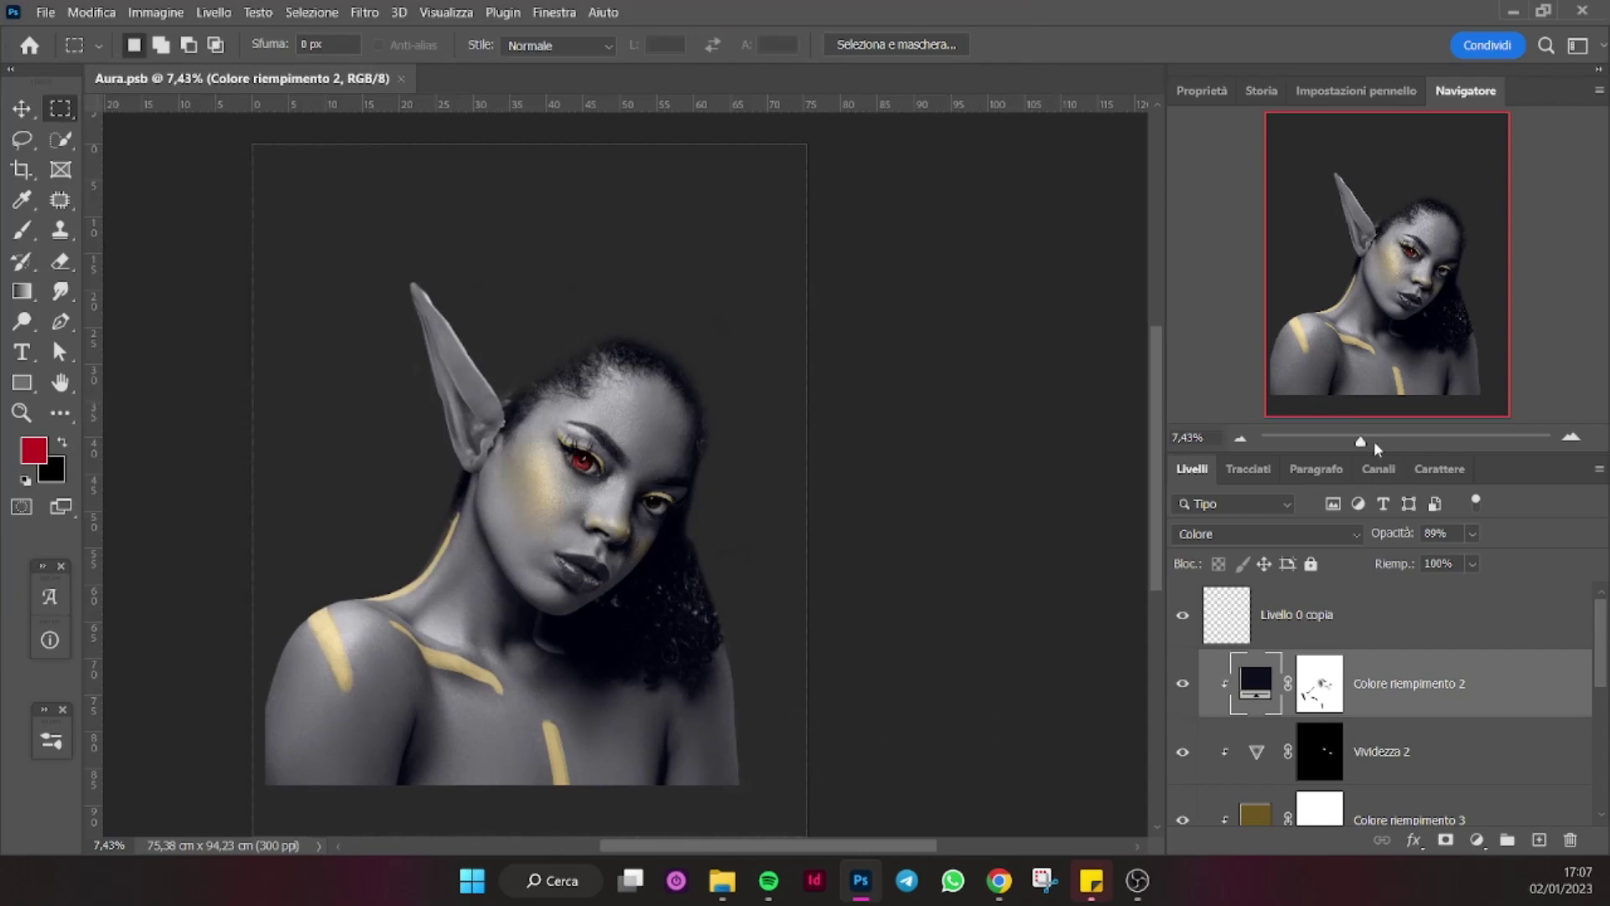
drag(1375, 445, 1390, 442)
click(1297, 614)
click(22, 230)
Add a white layer mask to Livello 0 copia and shrink the brush to about 57.
key(e)
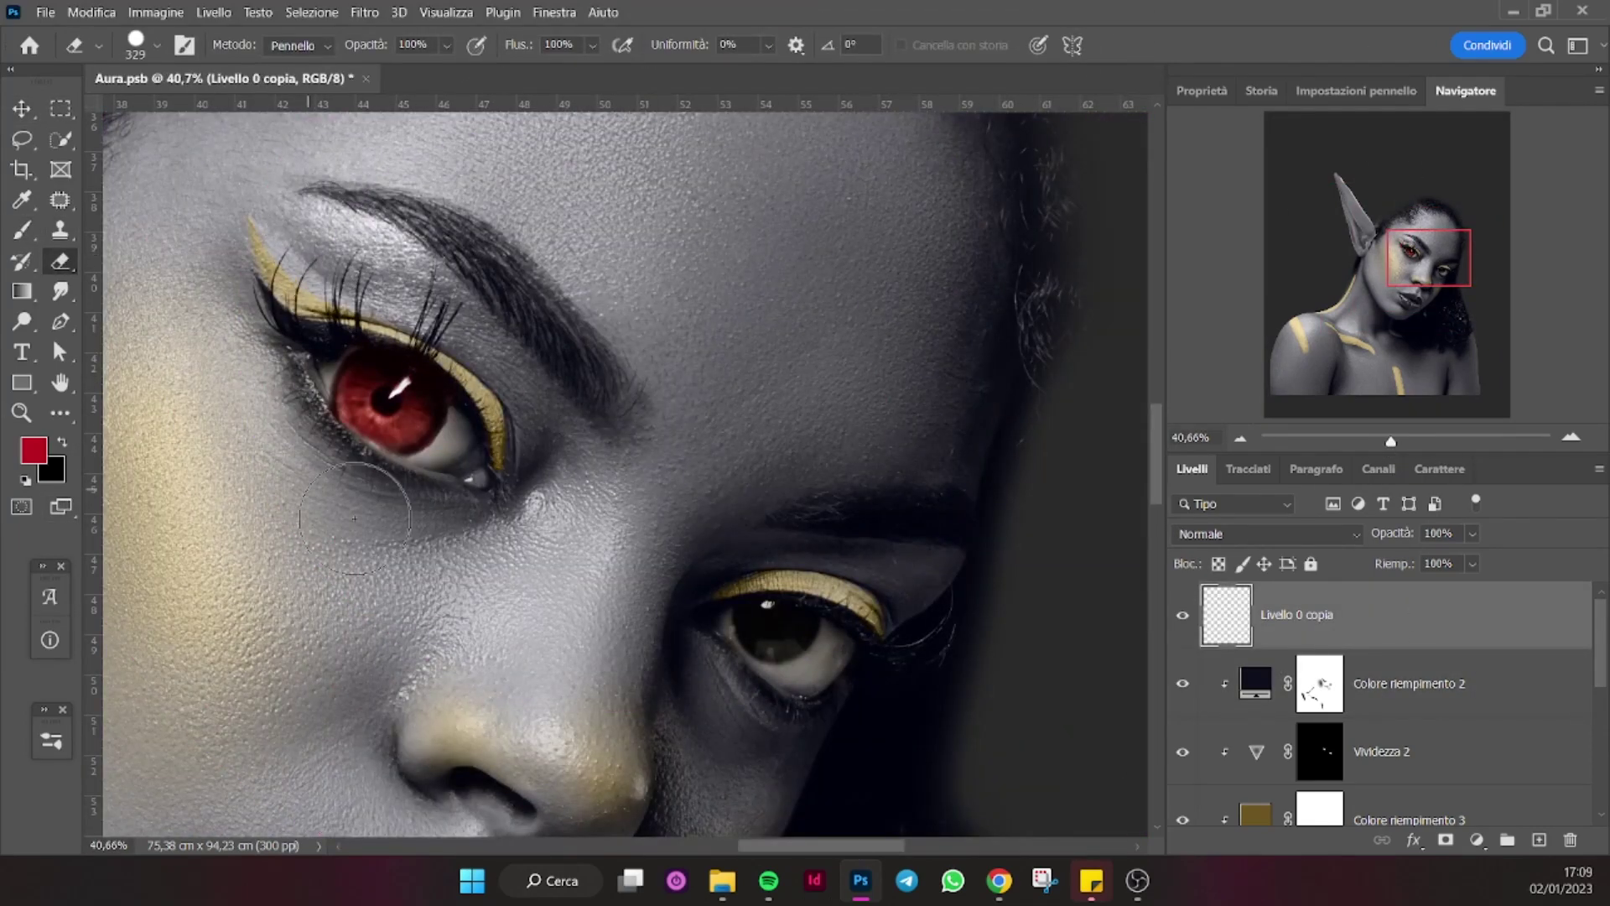
click(1445, 839)
key(b)
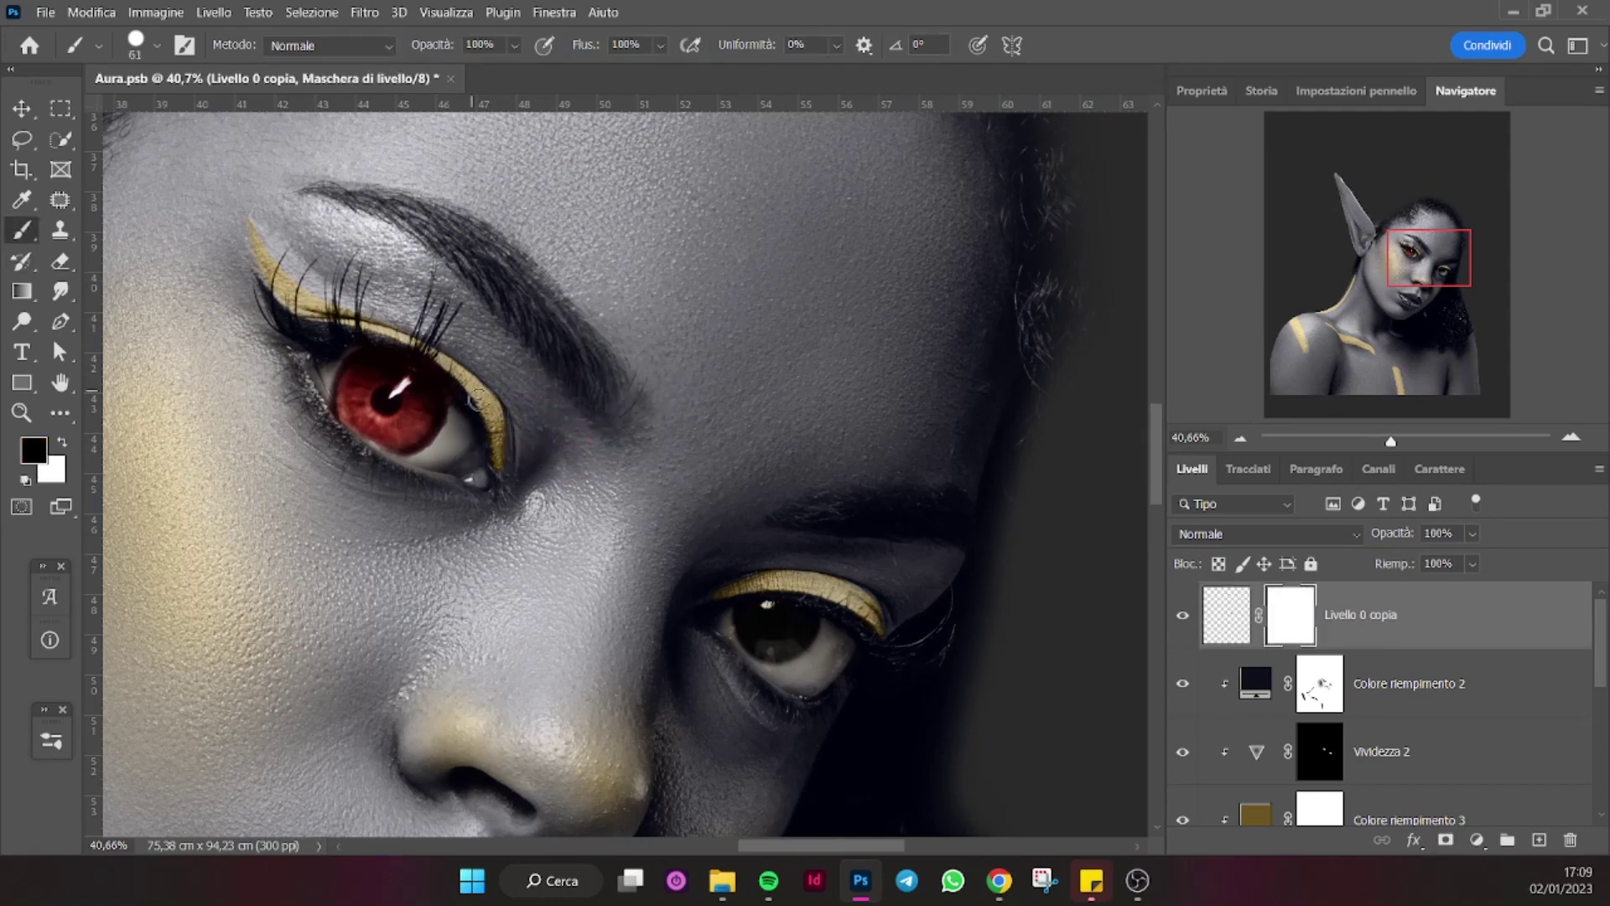
drag(478, 431, 456, 408)
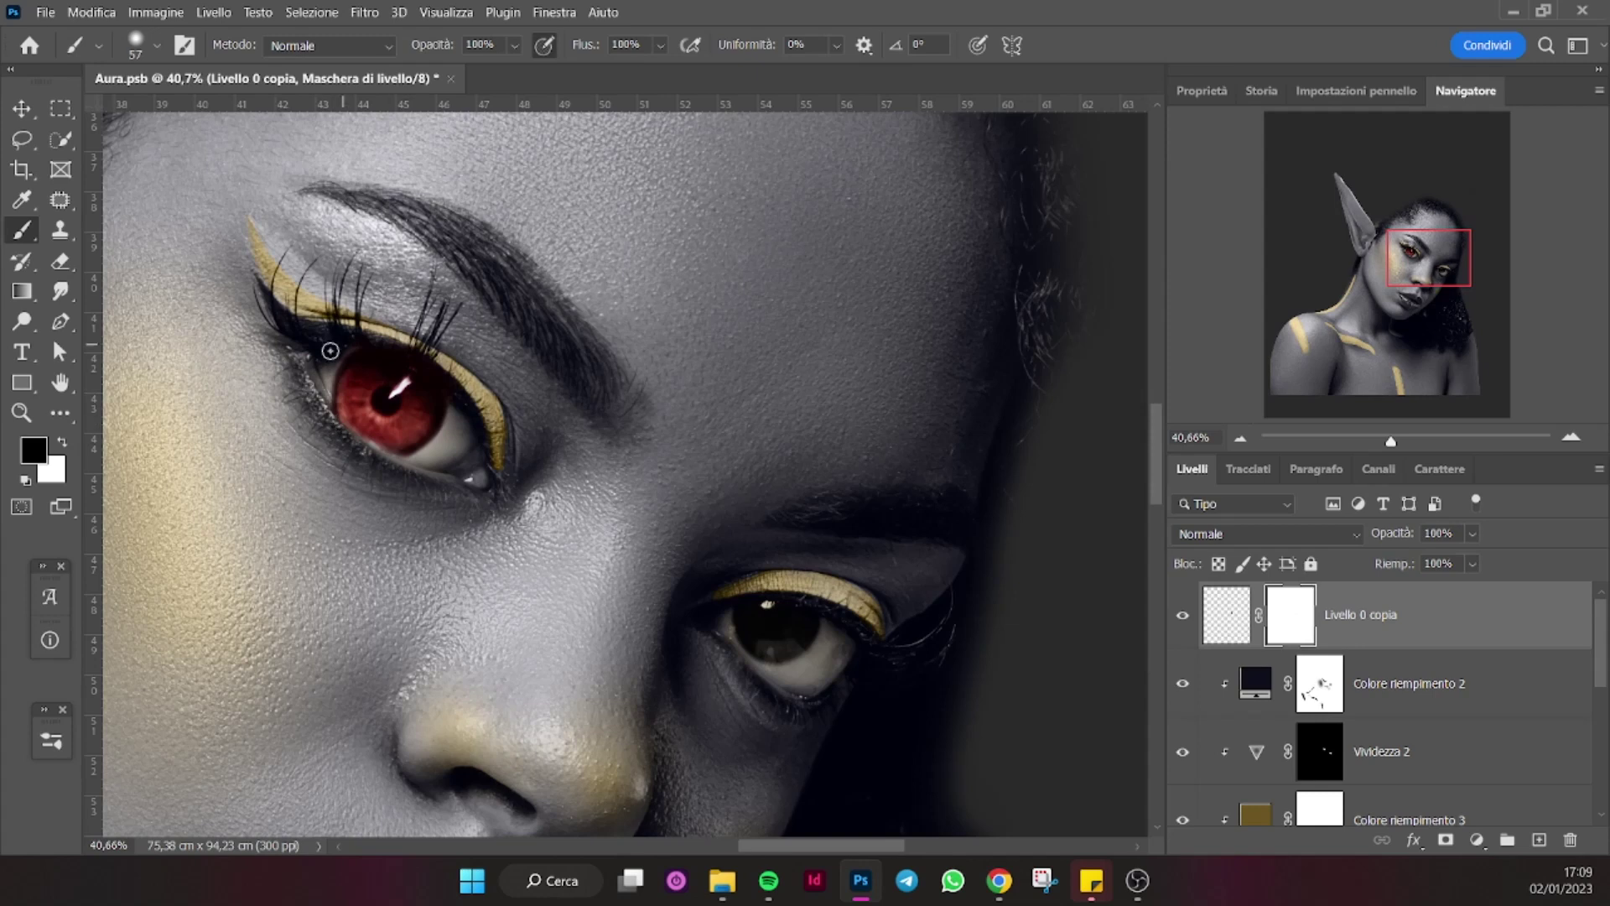
key(x)
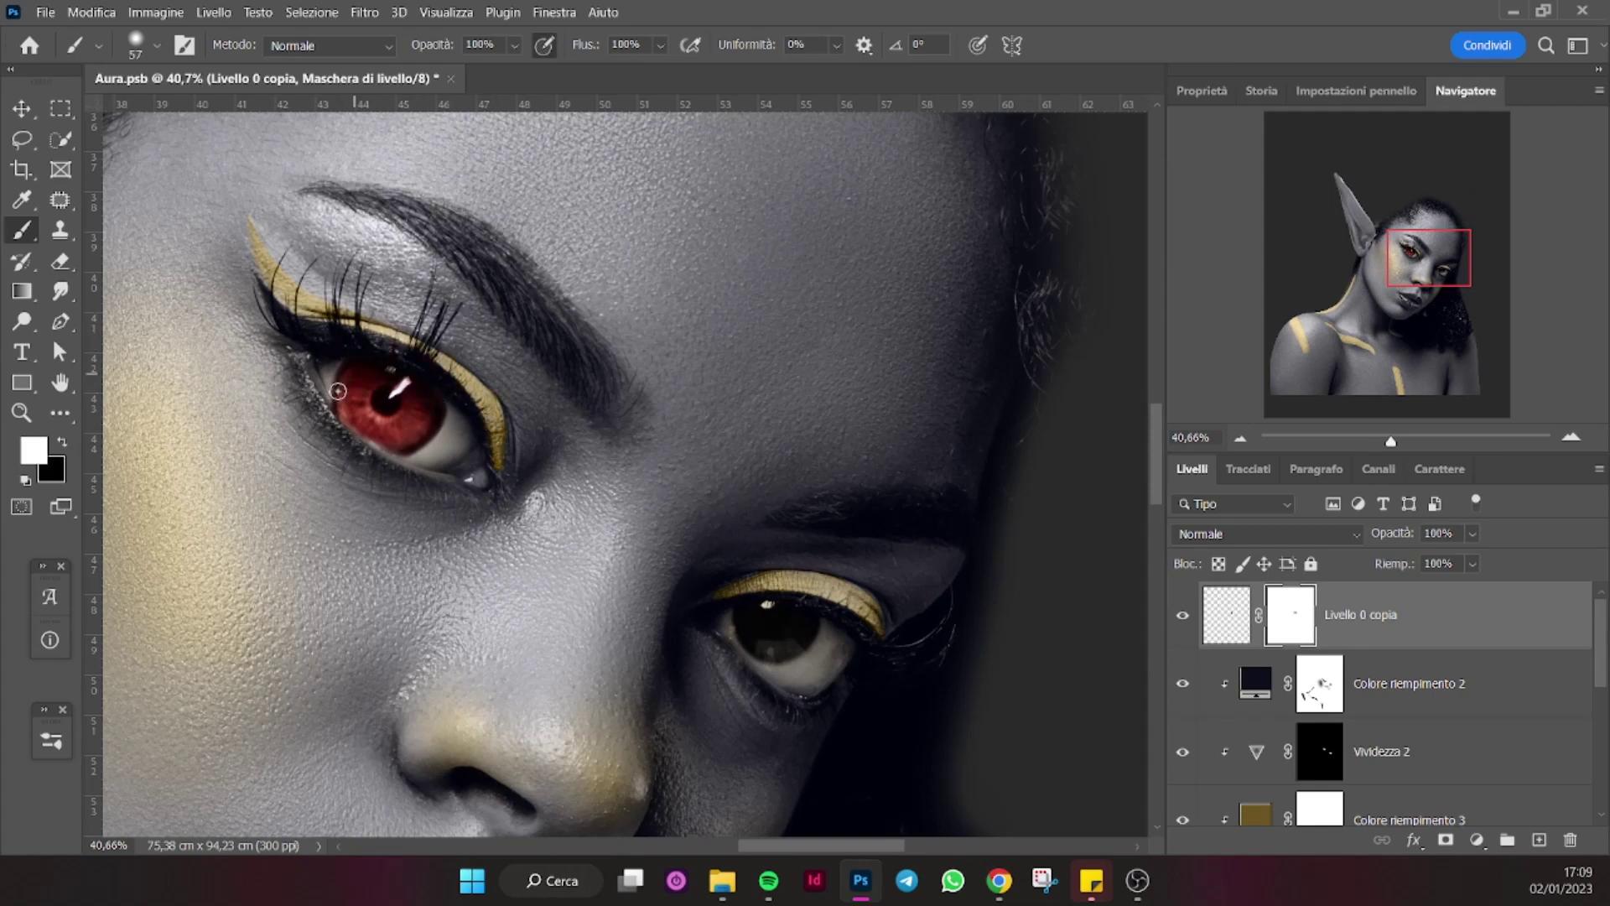
key(x)
Paint black on the mask to remove the iris texture's edges.
key(ctrl+t)
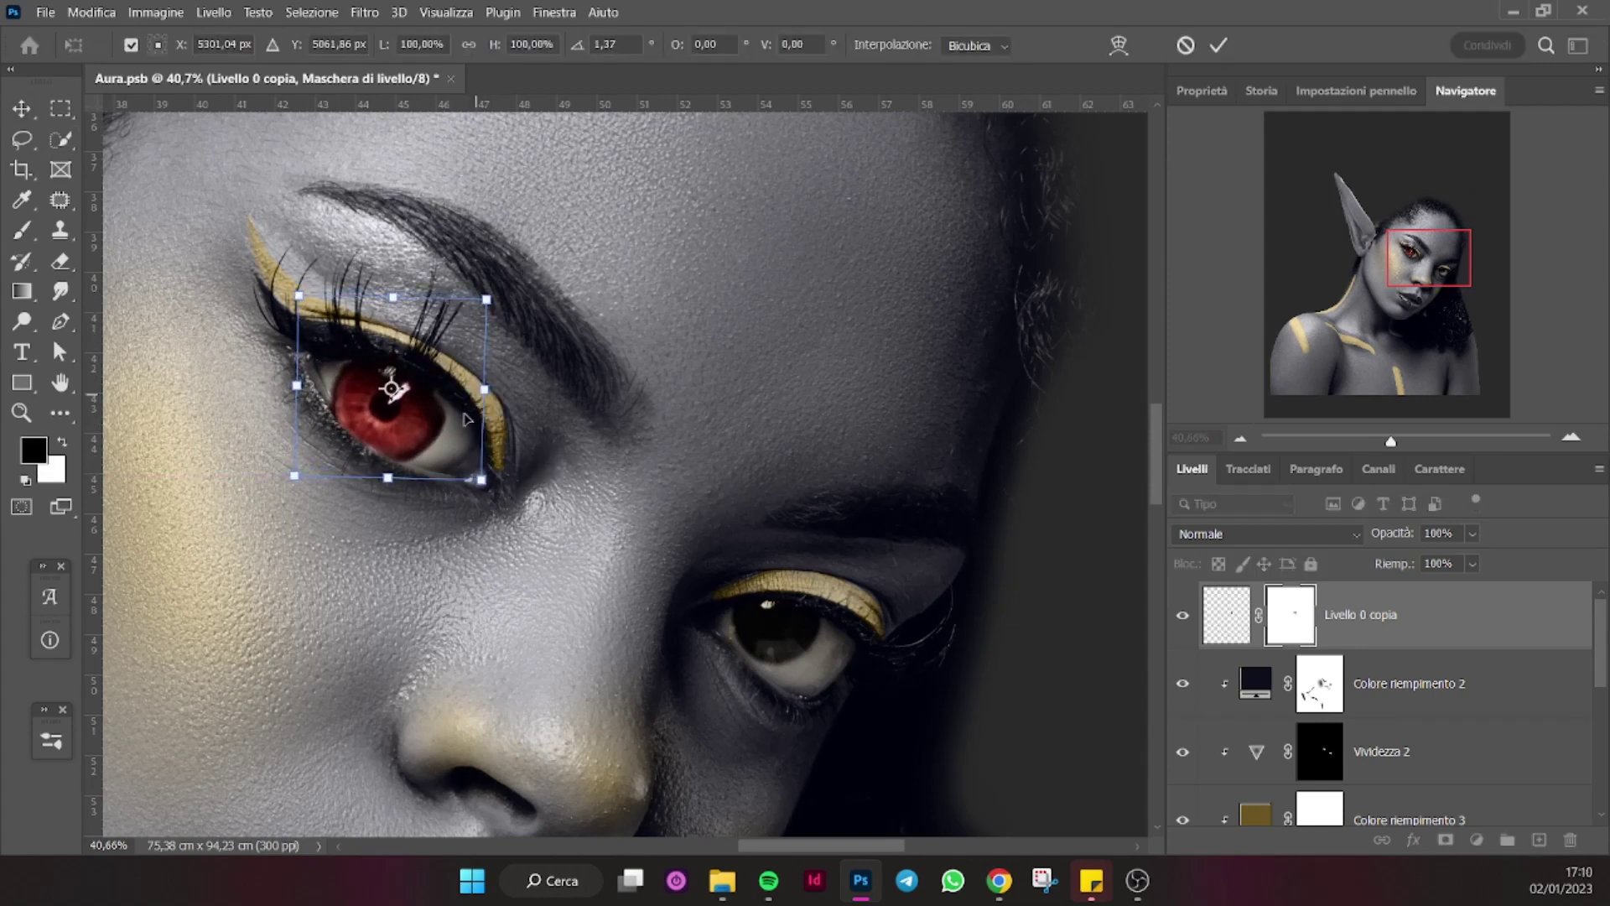
key(Escape)
key(x)
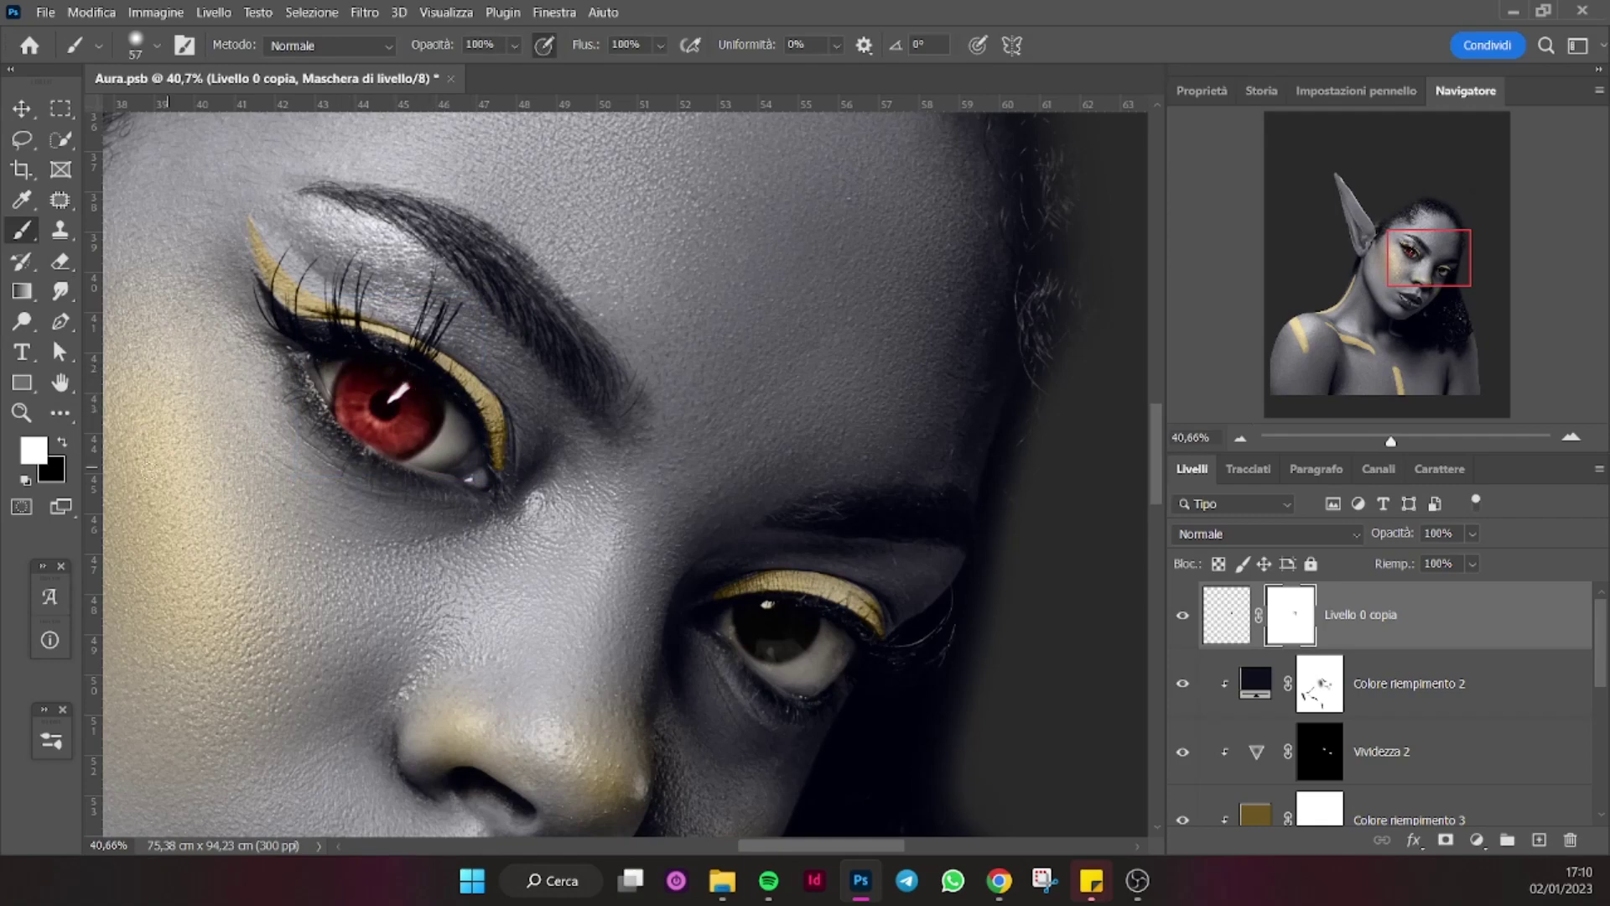
key(x)
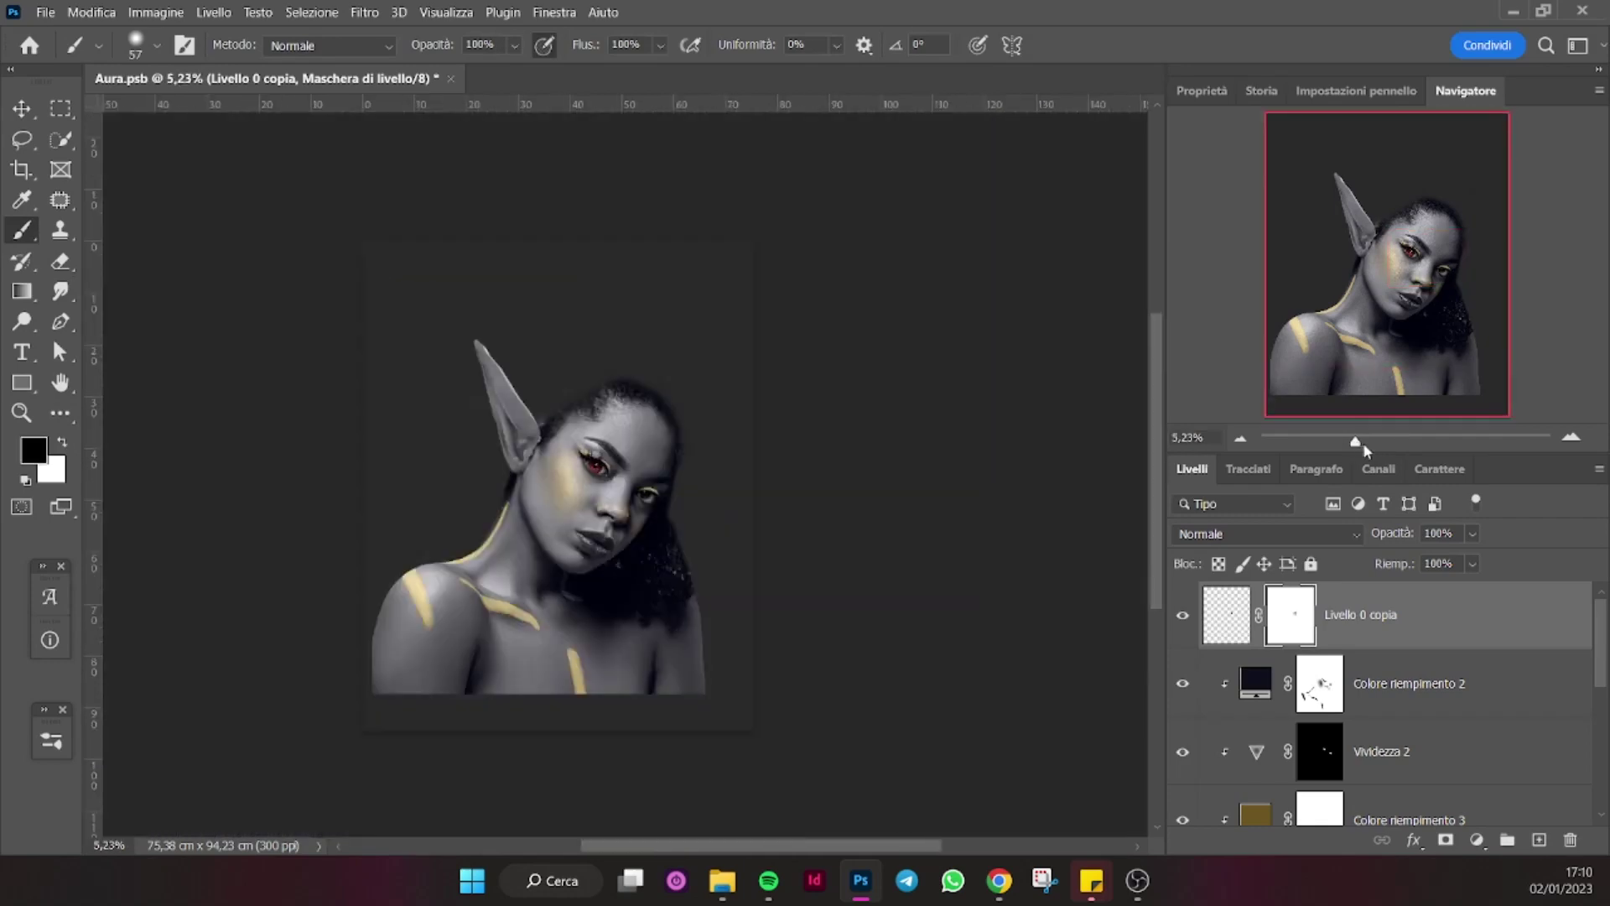
drag(1391, 441, 1389, 441)
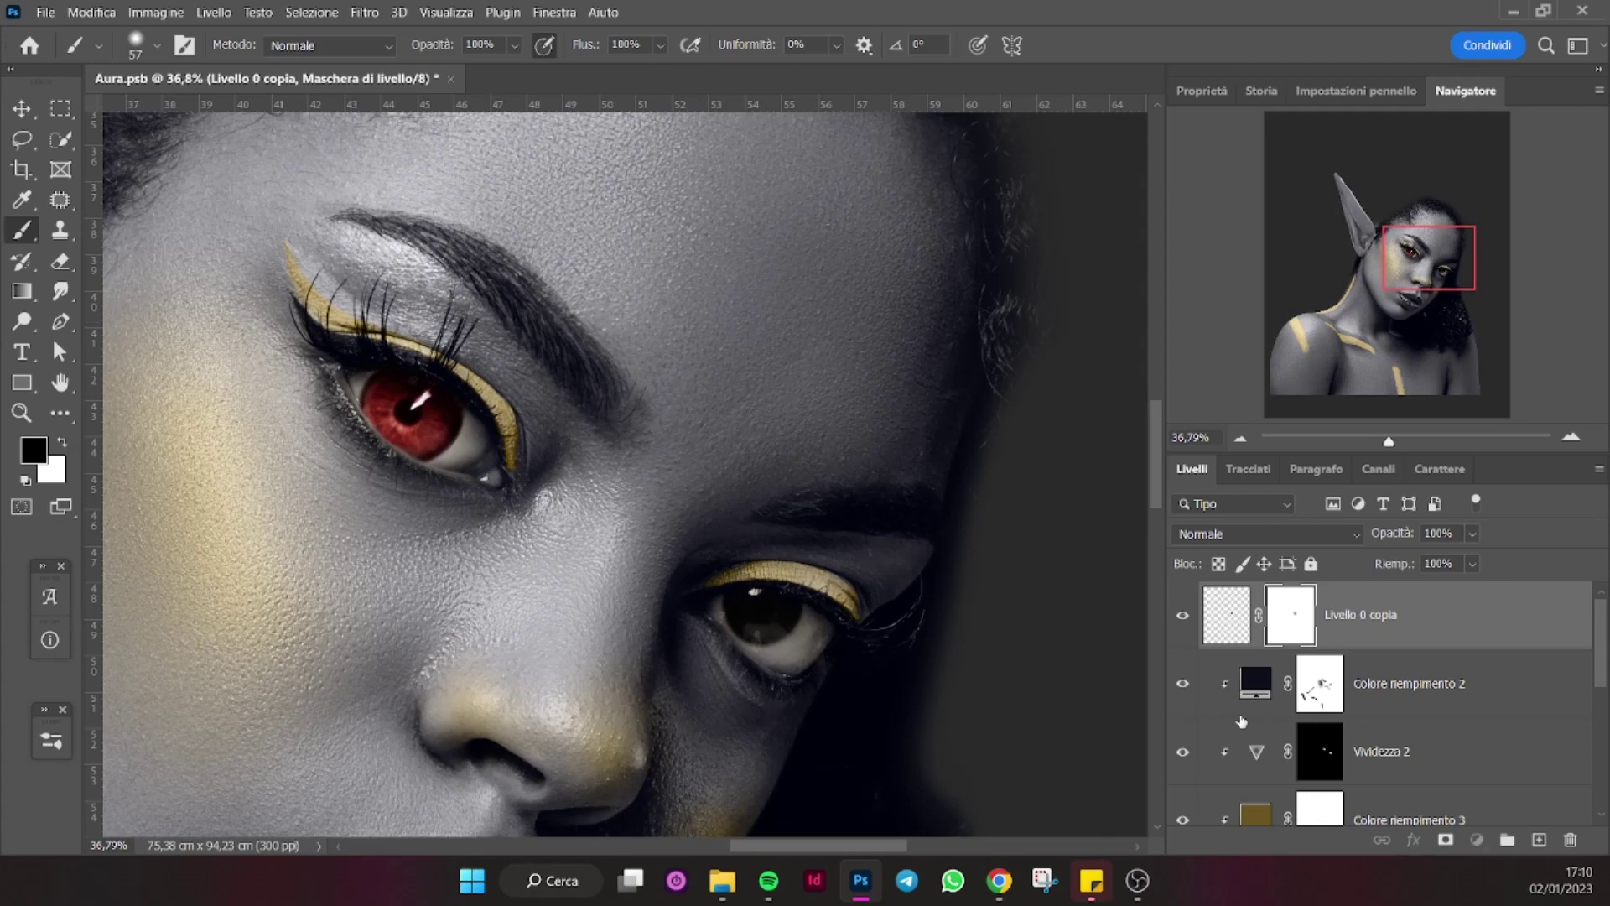
click(1227, 621)
click(156, 11)
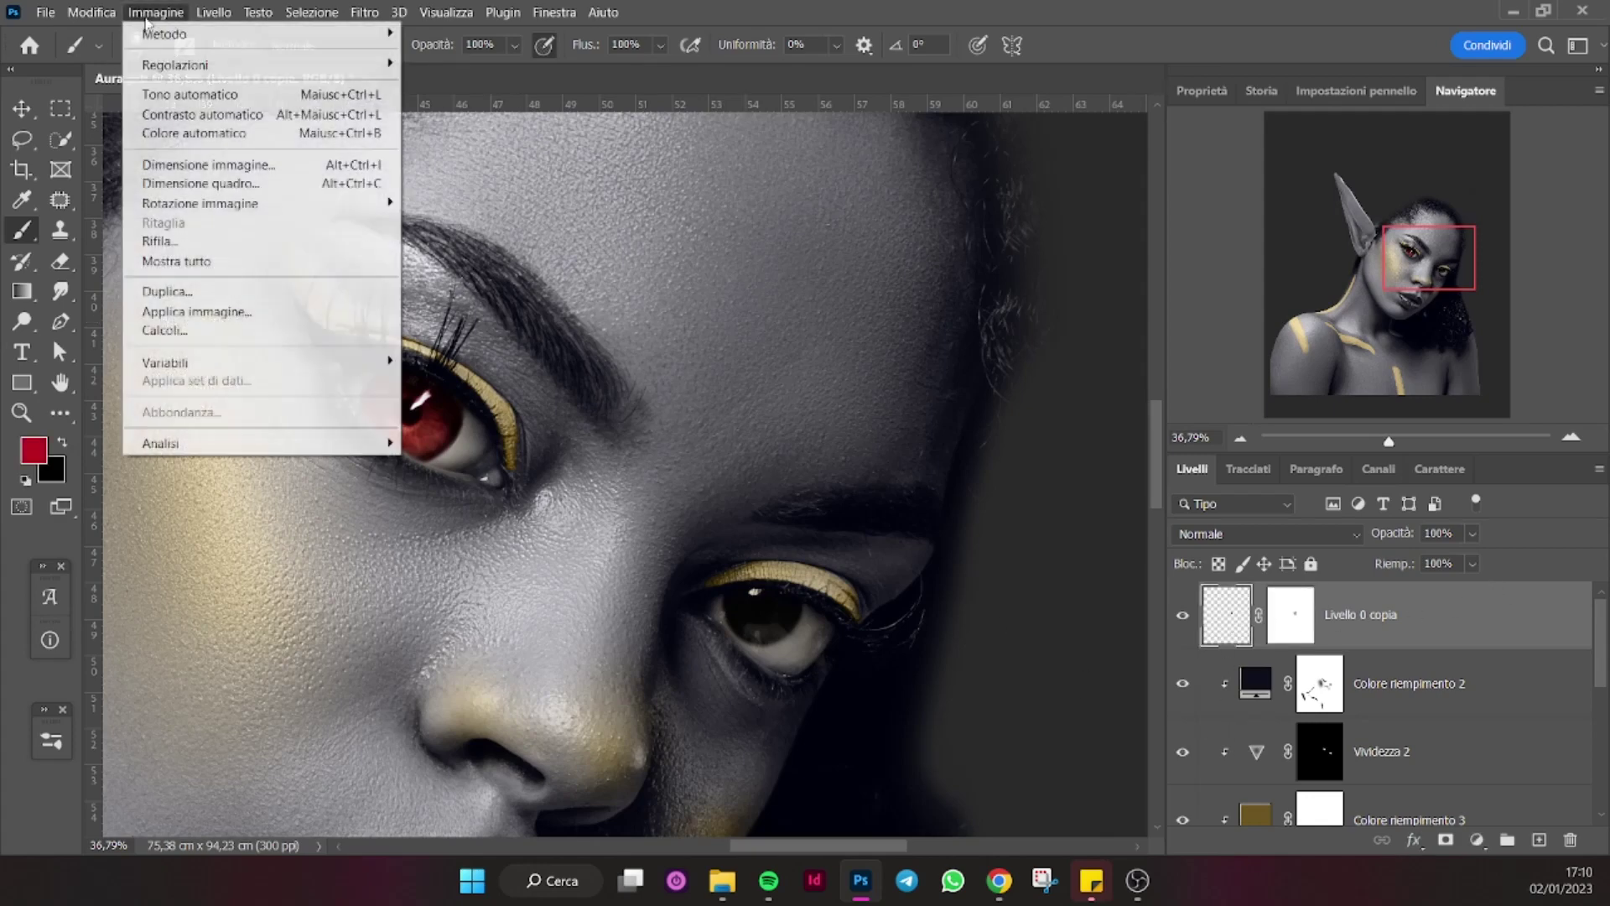
mouse_move(176, 63)
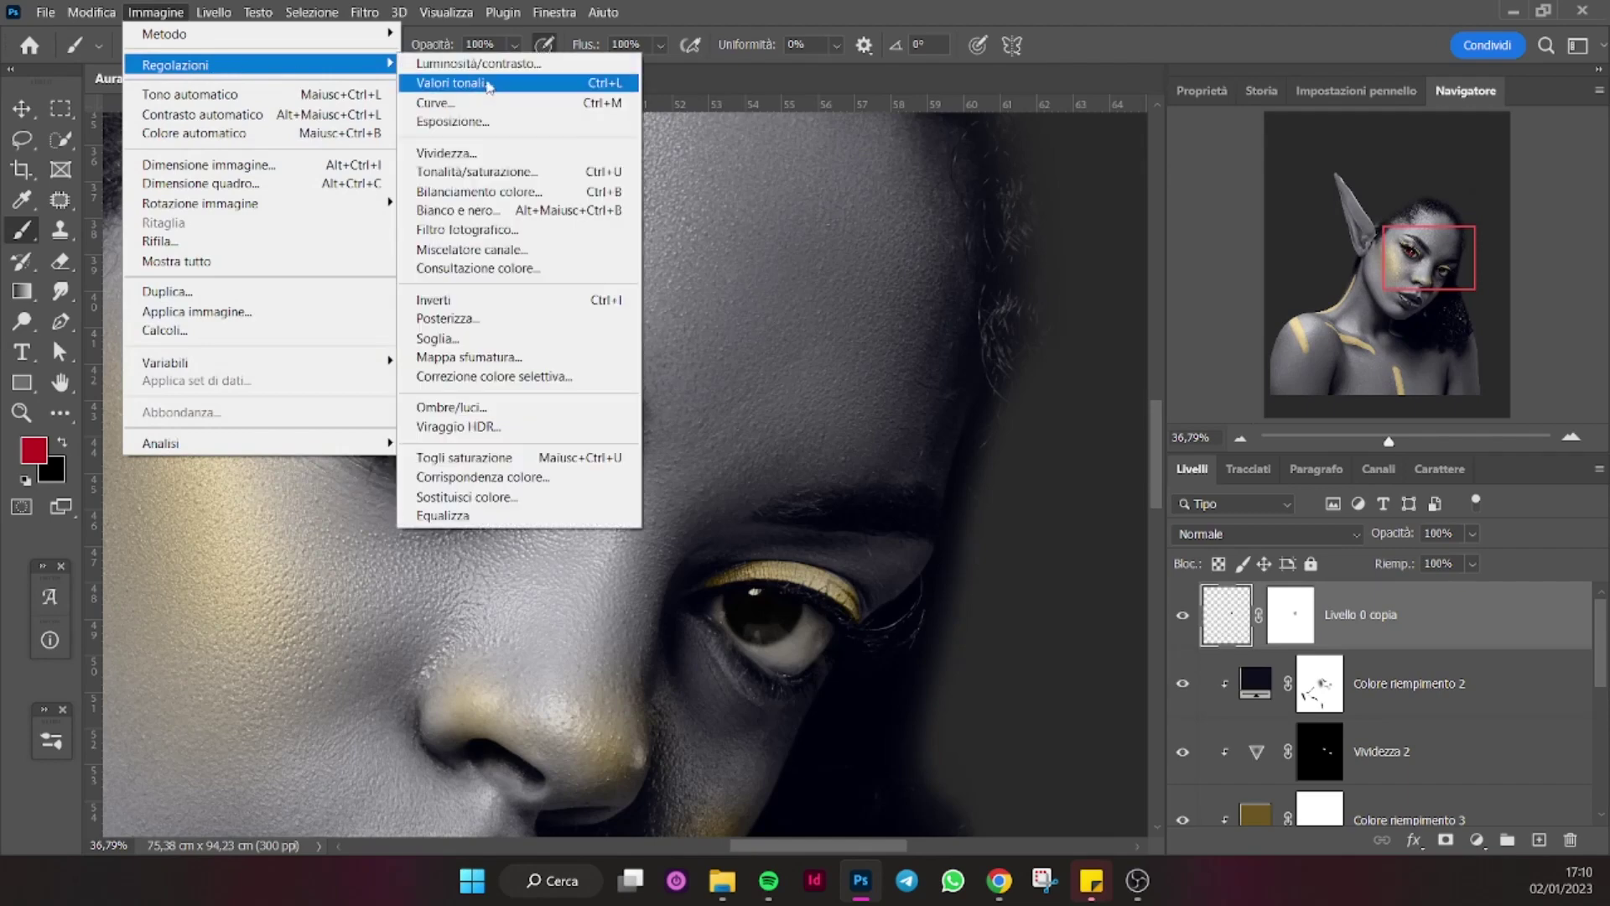
Shift the iris hue from red to gold and raise saturation and lightness in Tonalità/saturazione.
click(495, 153)
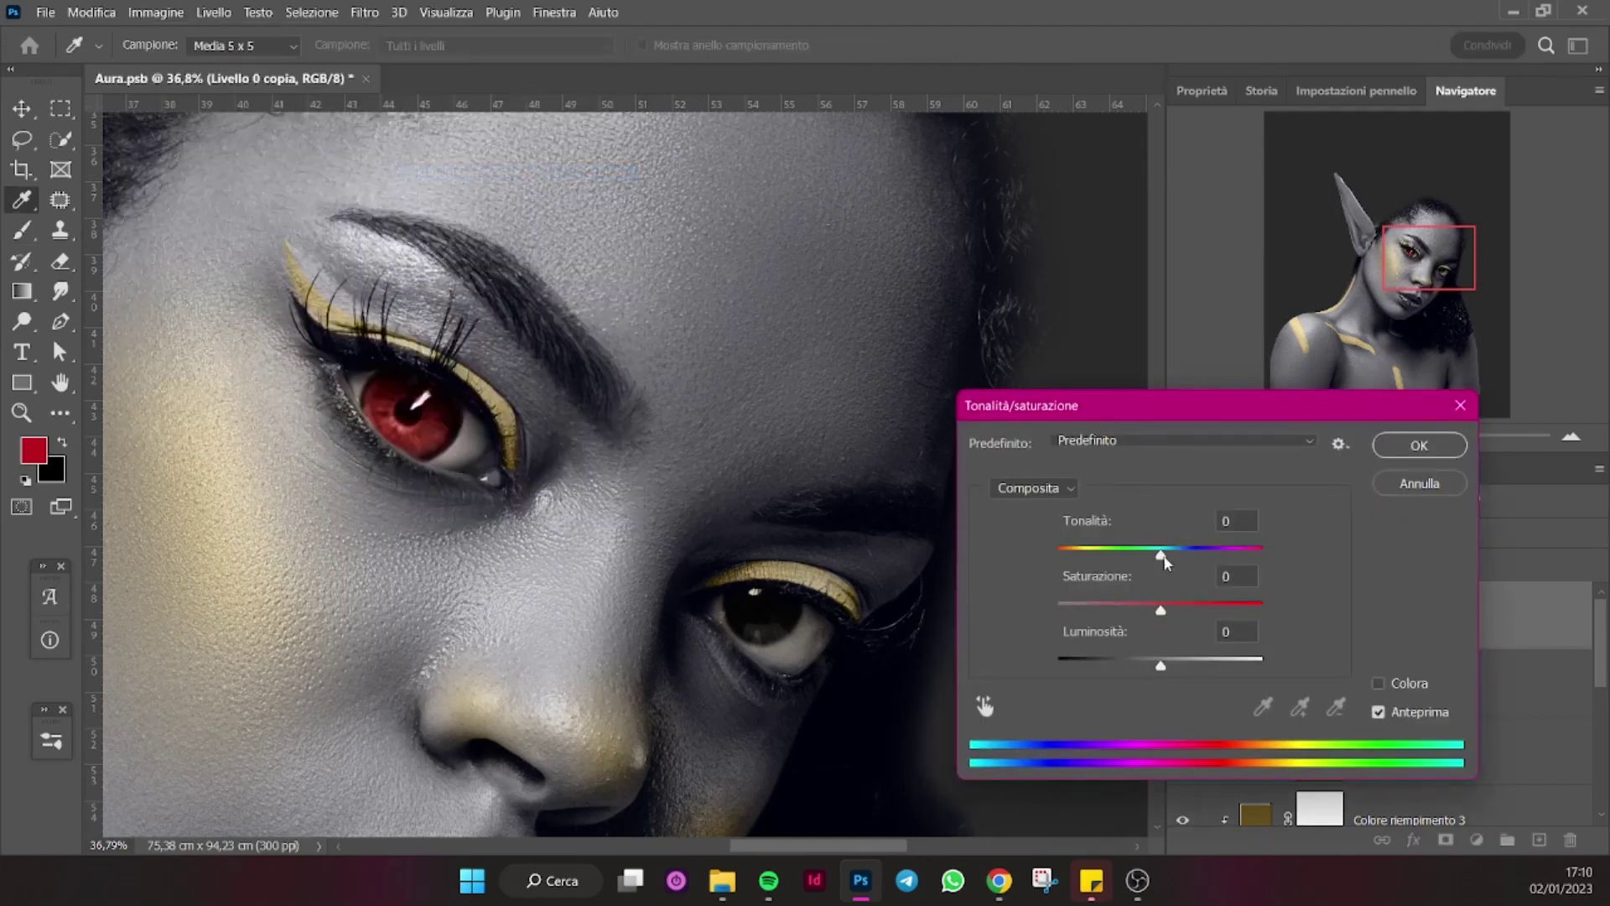
mouse_move(1132, 555)
mouse_down()
mouse_move(1198, 561)
mouse_move(1248, 611)
mouse_up()
click(1196, 554)
mouse_move(1161, 664)
mouse_down()
mouse_move(1175, 664)
mouse_move(1145, 672)
mouse_up()
click(1418, 445)
key(b)
mouse_move(1367, 436)
mouse_down()
mouse_move(1396, 438)
mouse_move(1423, 269)
mouse_up()
Add a Vividezza adjustment clipped to the iris layer and invert its mask.
click(1477, 840)
click(1443, 613)
right_click(1367, 615)
click(1409, 394)
key(ctrl+i)
key(x)
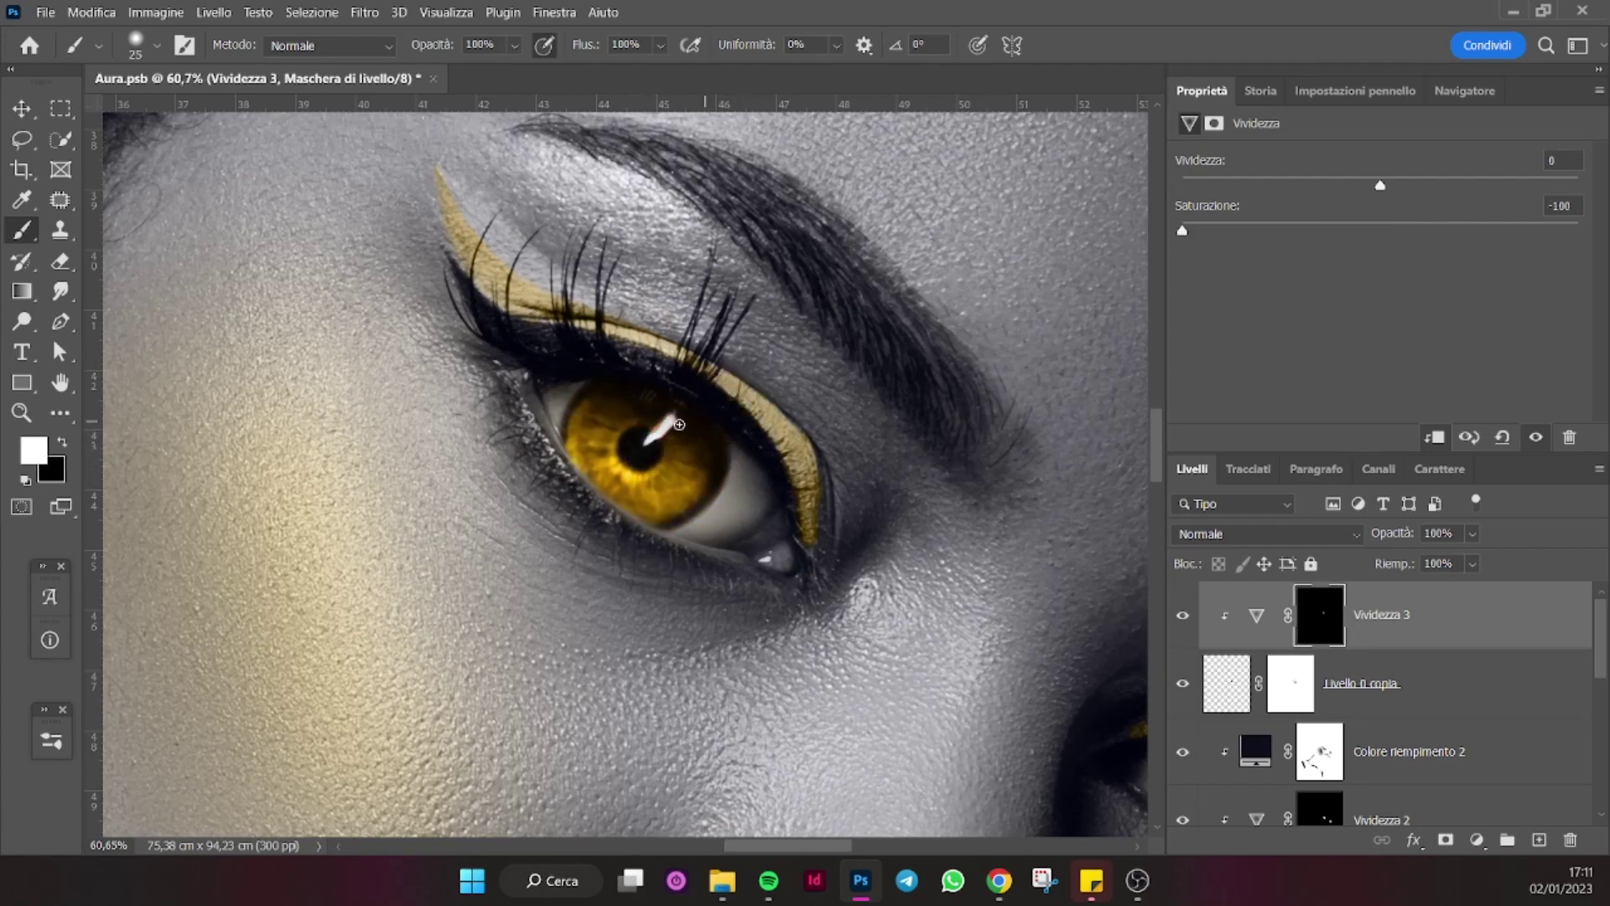
Add a clipped Esposizione adjustment at -0,23 to darken the iris.
click(1359, 682)
click(1438, 587)
drag(1379, 218, 1373, 220)
click(1465, 90)
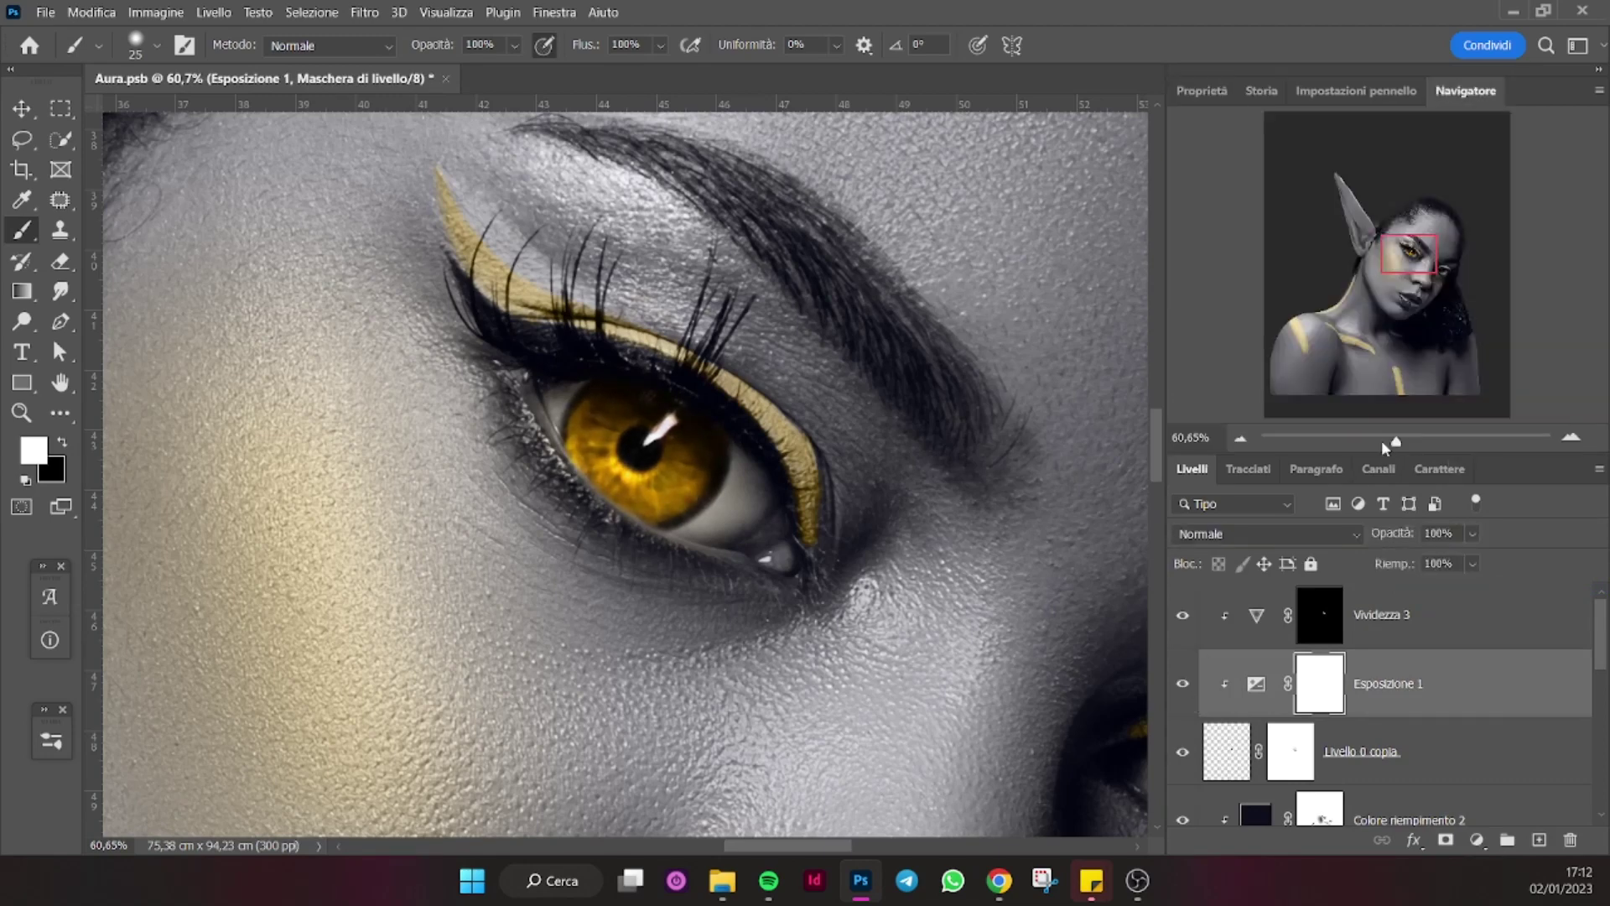
drag(1381, 441, 1375, 450)
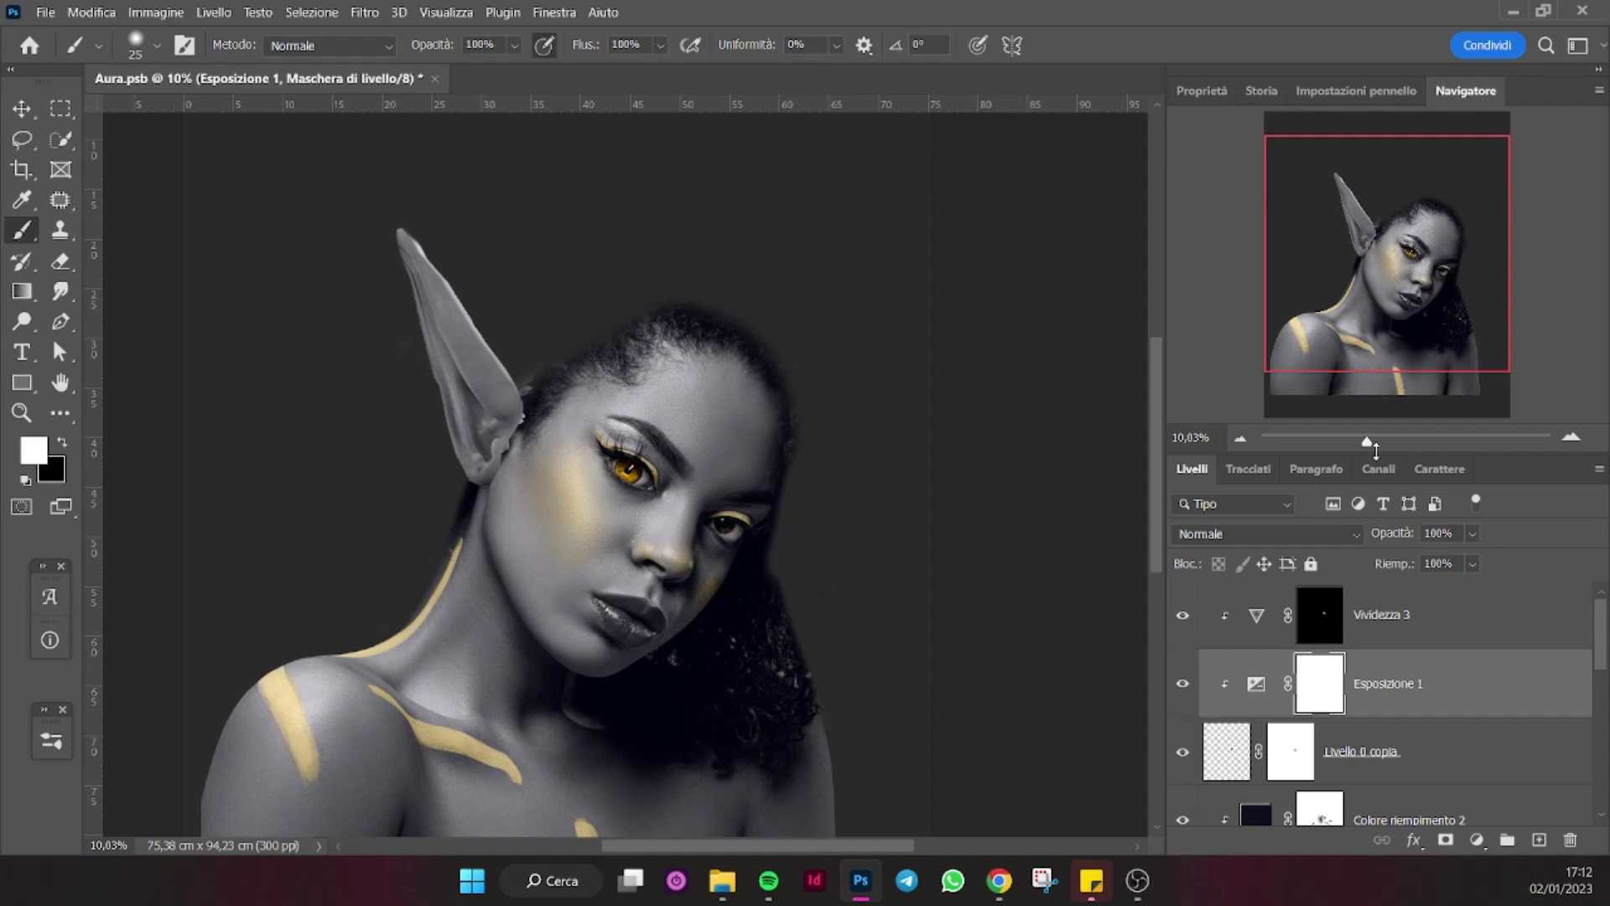
Group Vividezza 3 and the other iris layers as IRIDE SINISTRA, then choose Duplica gruppo.
click(1495, 634)
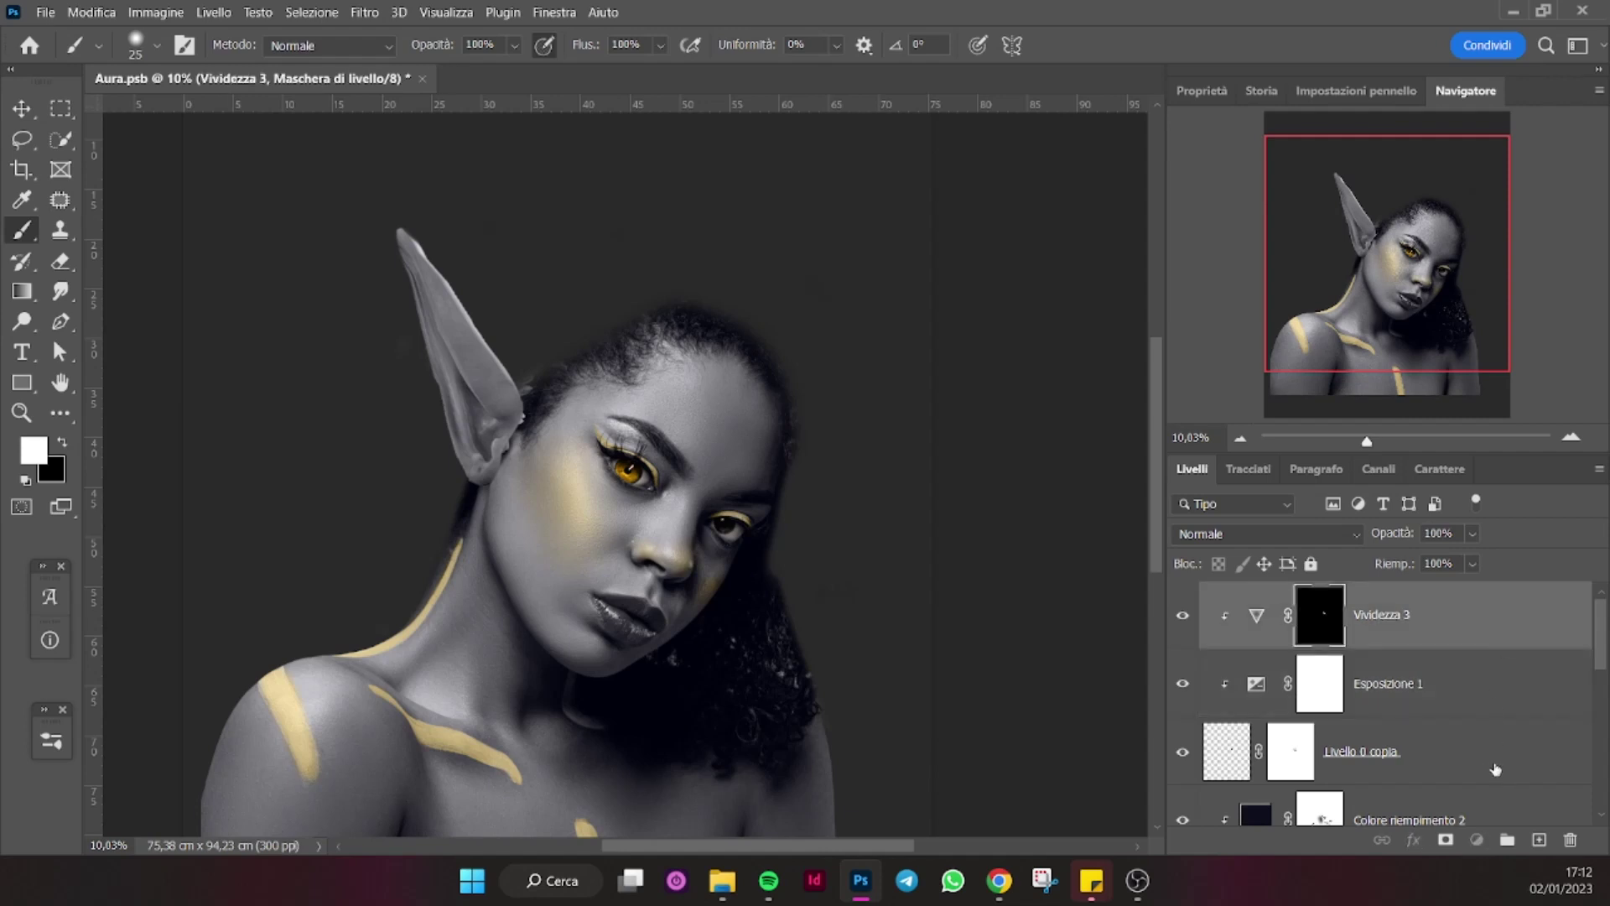
shift+click(1495, 768)
click(1506, 839)
text(IRIDE SINISTRA)
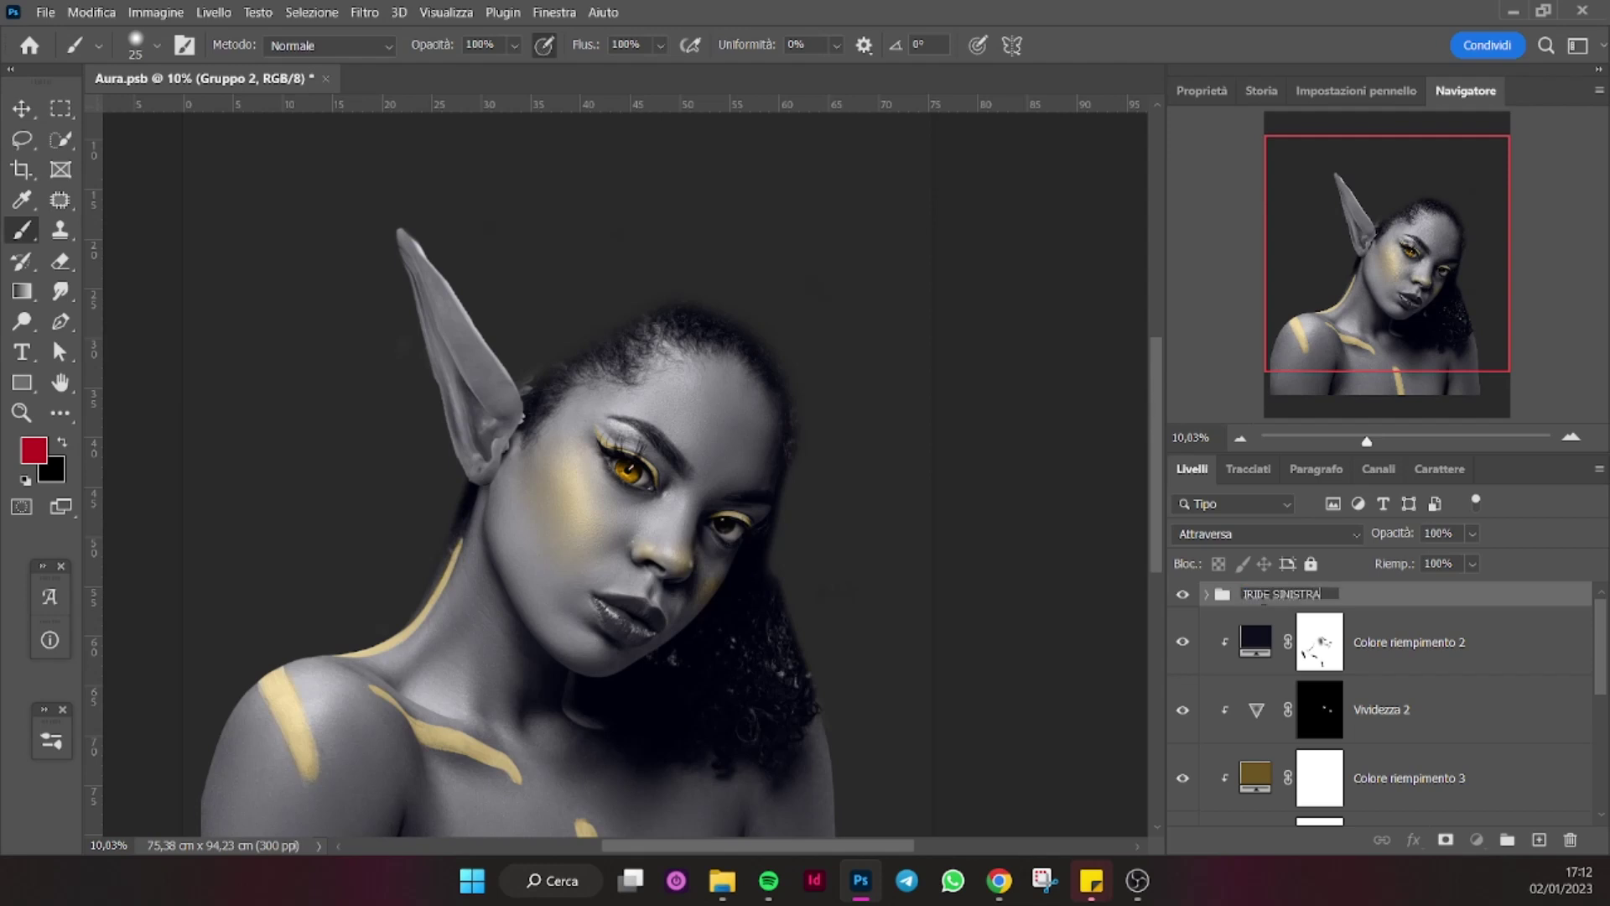
key(Return)
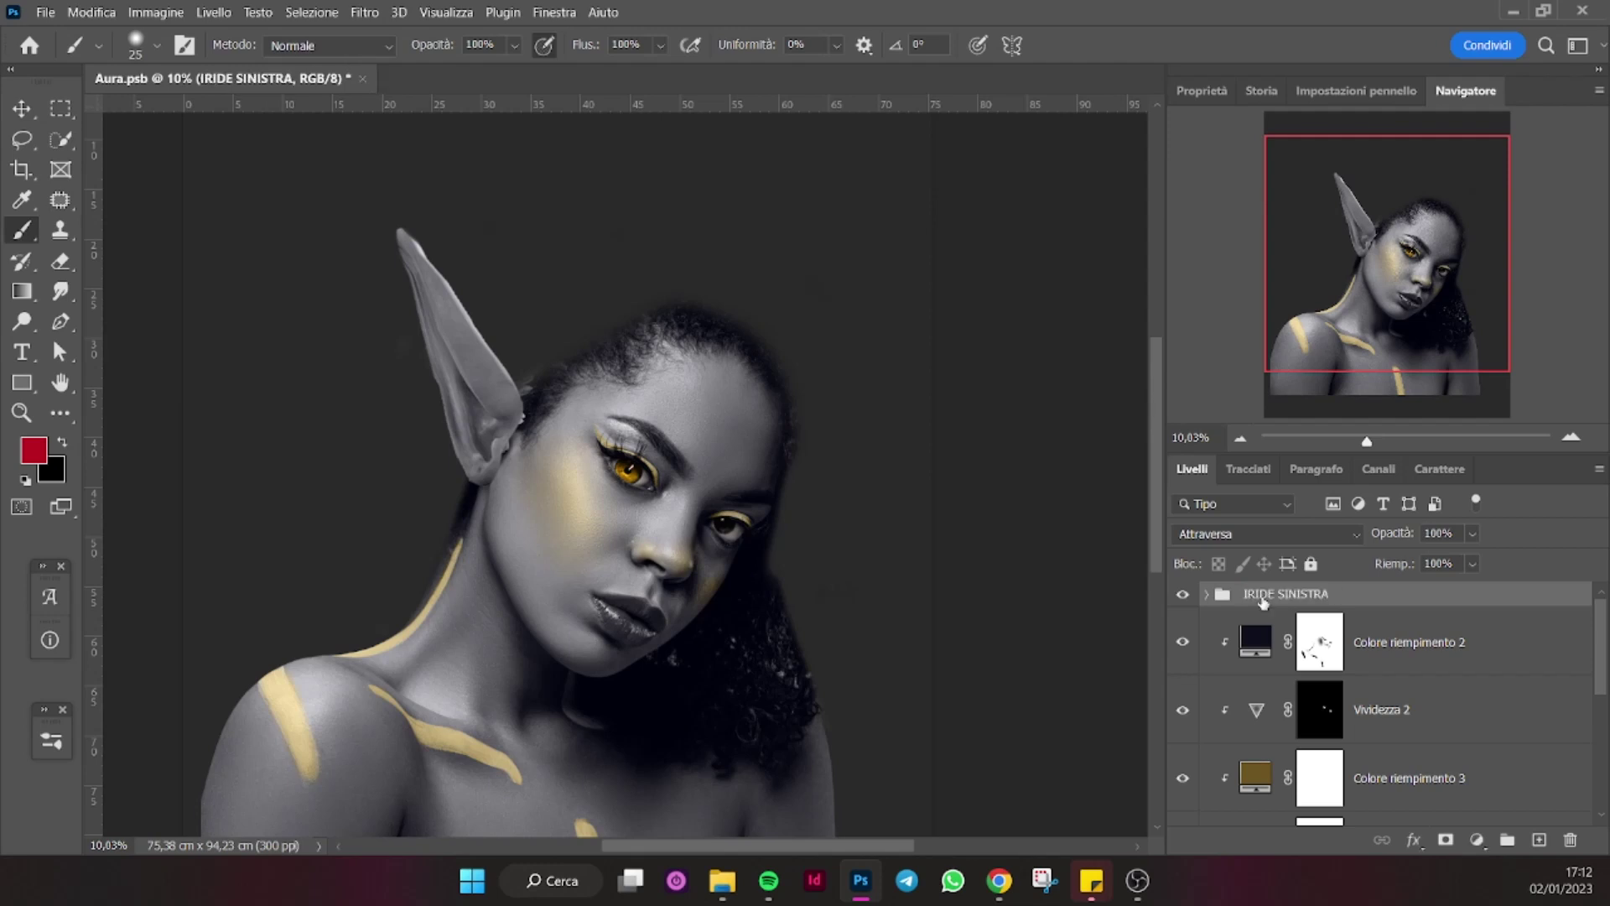
drag(1366, 441, 1376, 441)
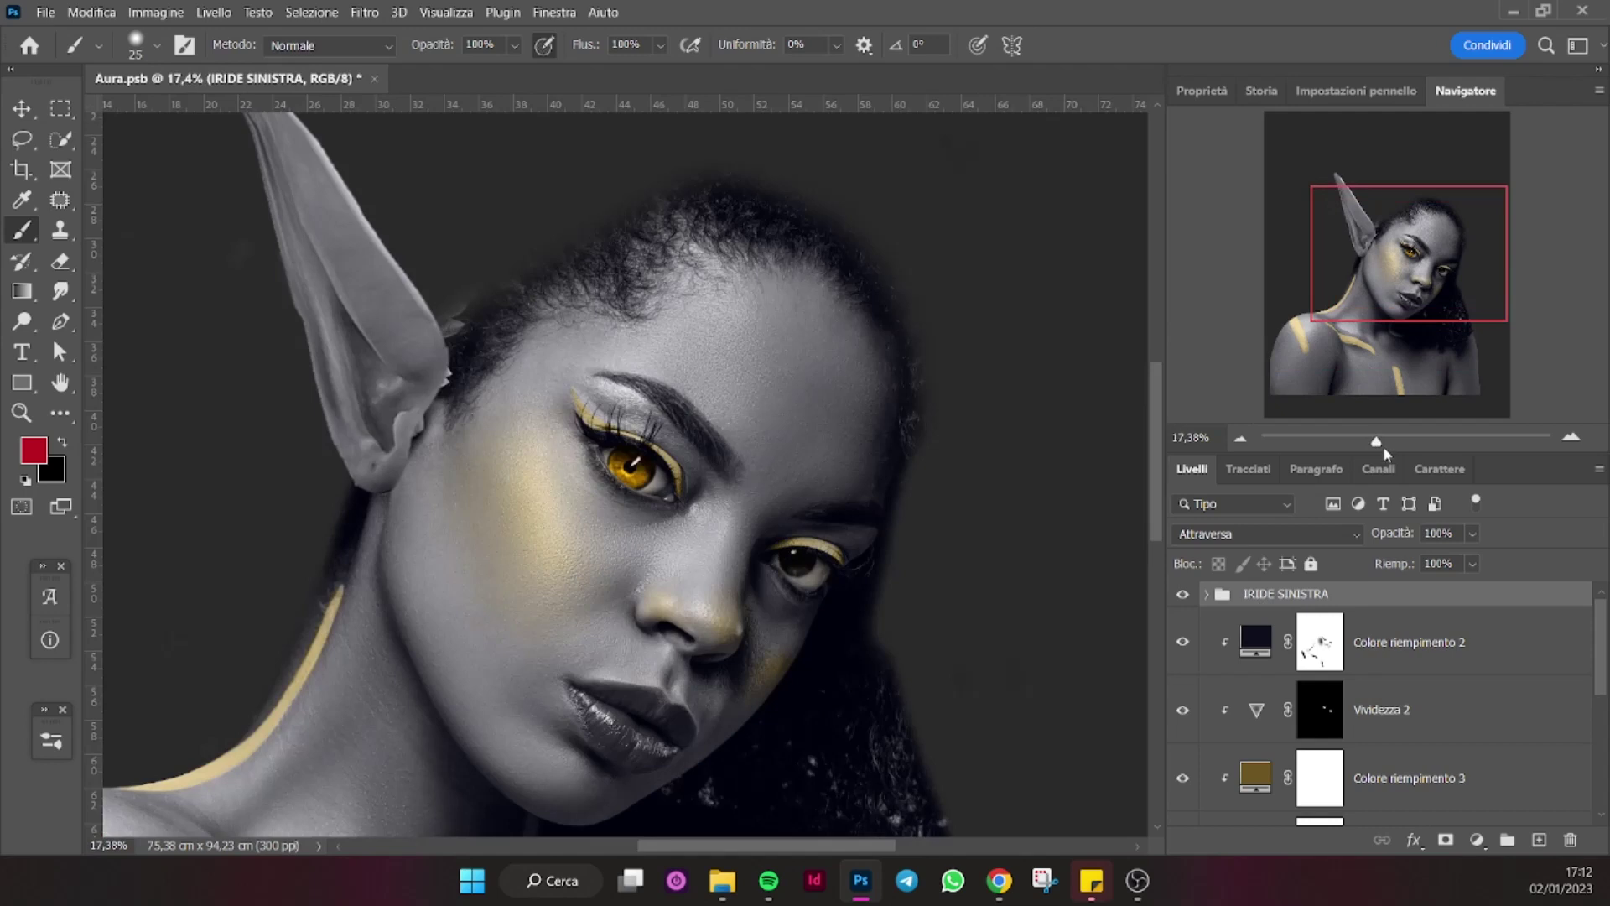
right_click(1421, 597)
click(1246, 78)
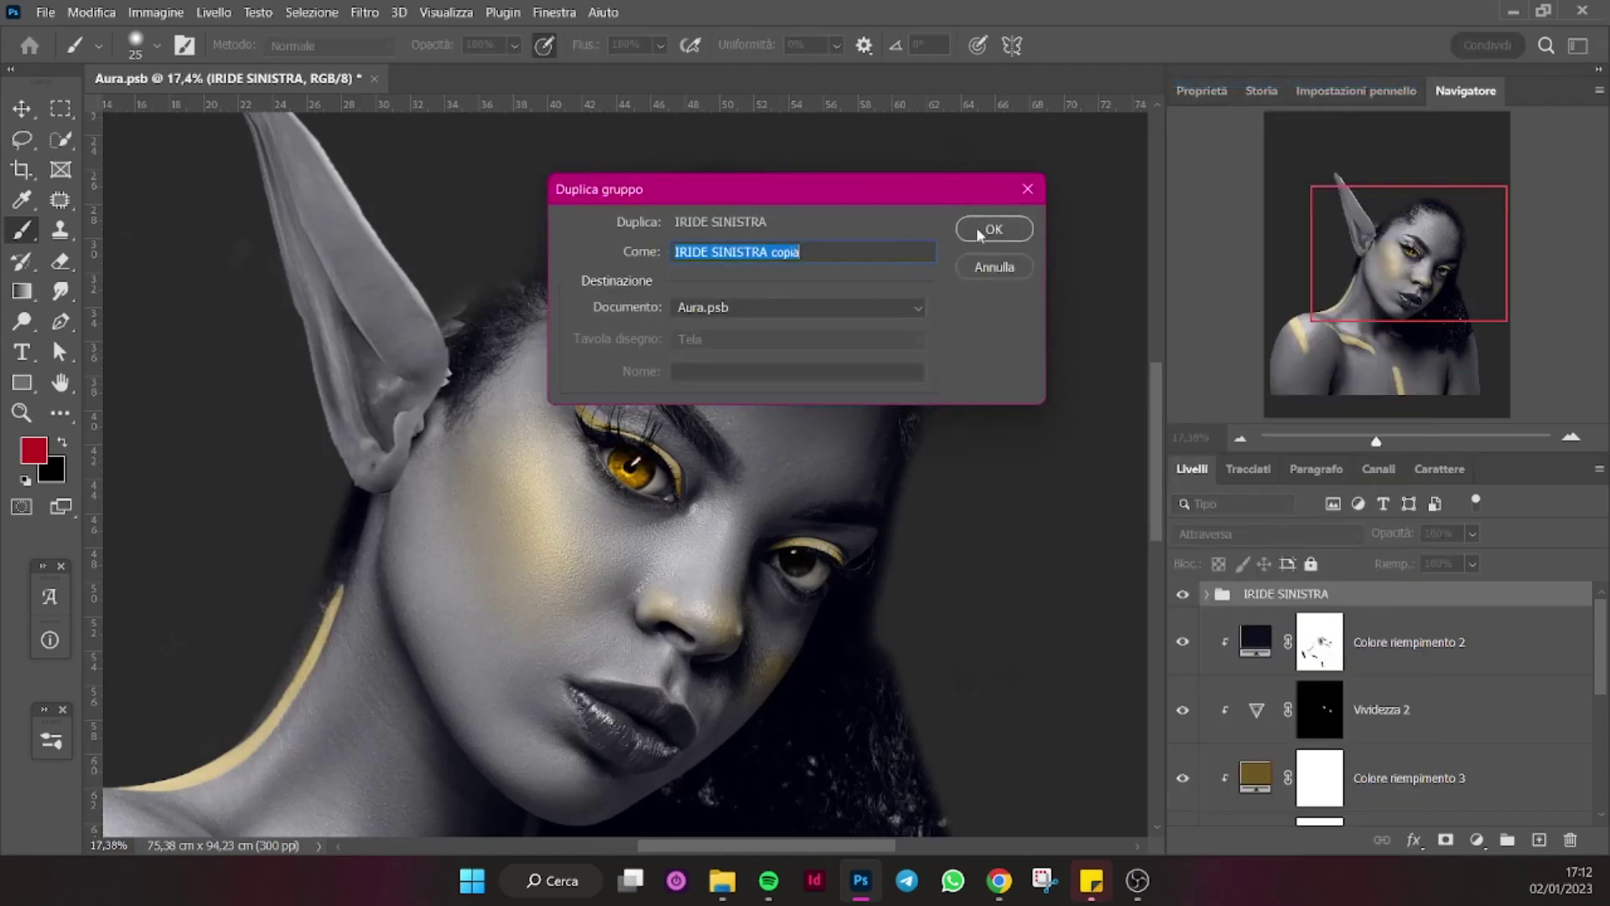
Create IRIDE SINISTRA copia and move the iris copy onto the other eye.
click(971, 234)
key(ctrl+t)
drag(661, 484, 859, 575)
scroll(732, 534, up, 5)
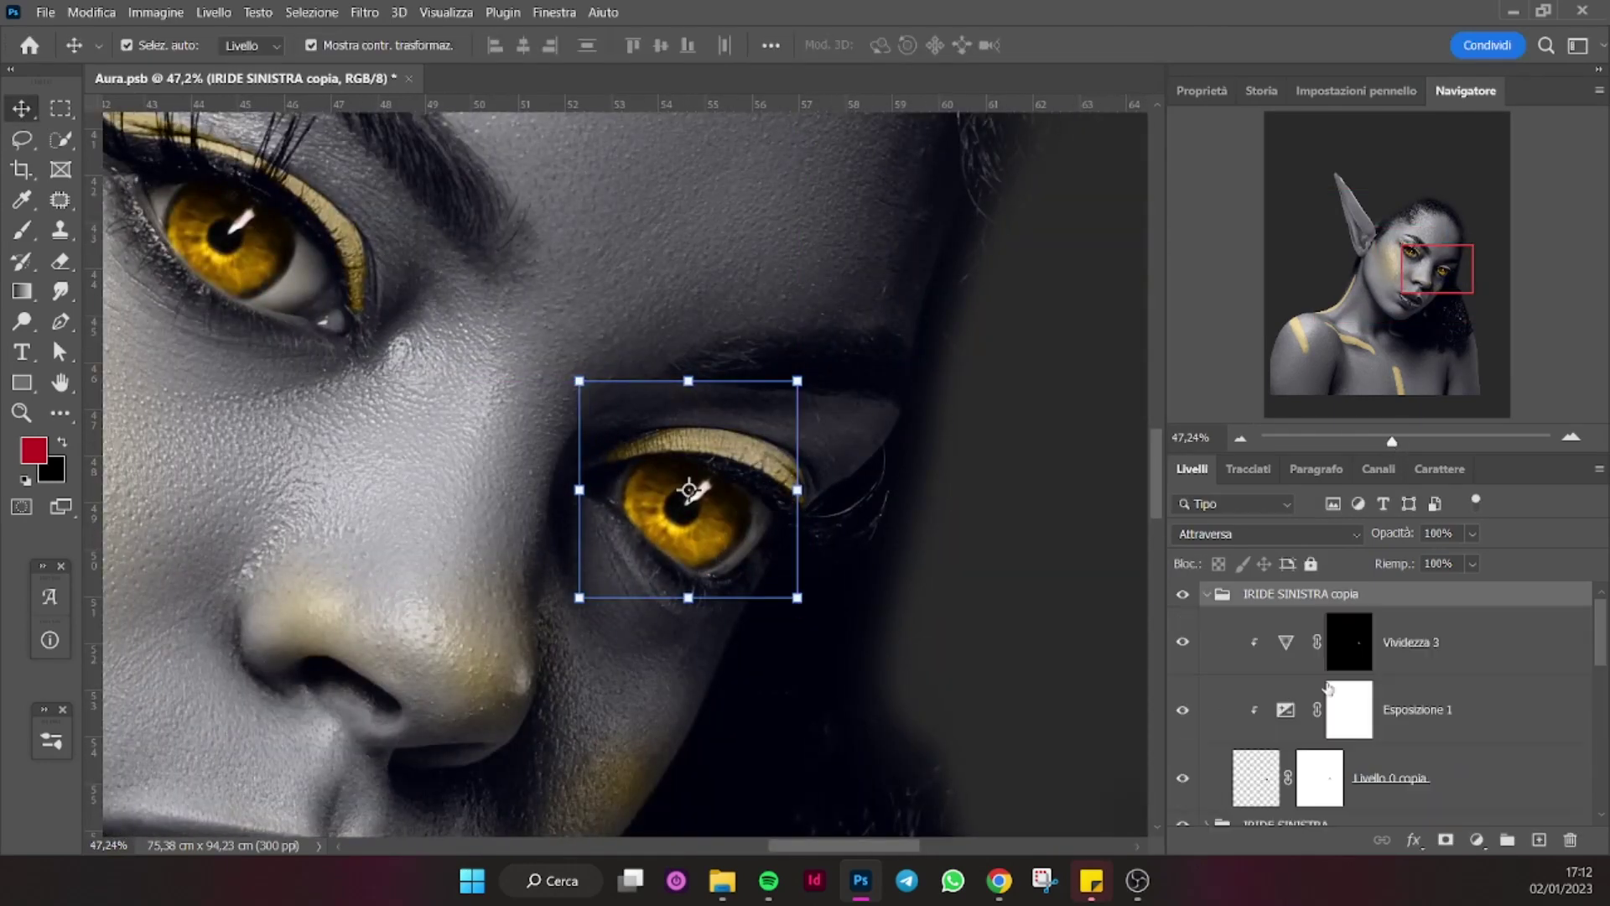
Swap colours, shrink the brush, then collapse and hide the IRIDE SINISTRA copia group.
click(63, 443)
click(64, 442)
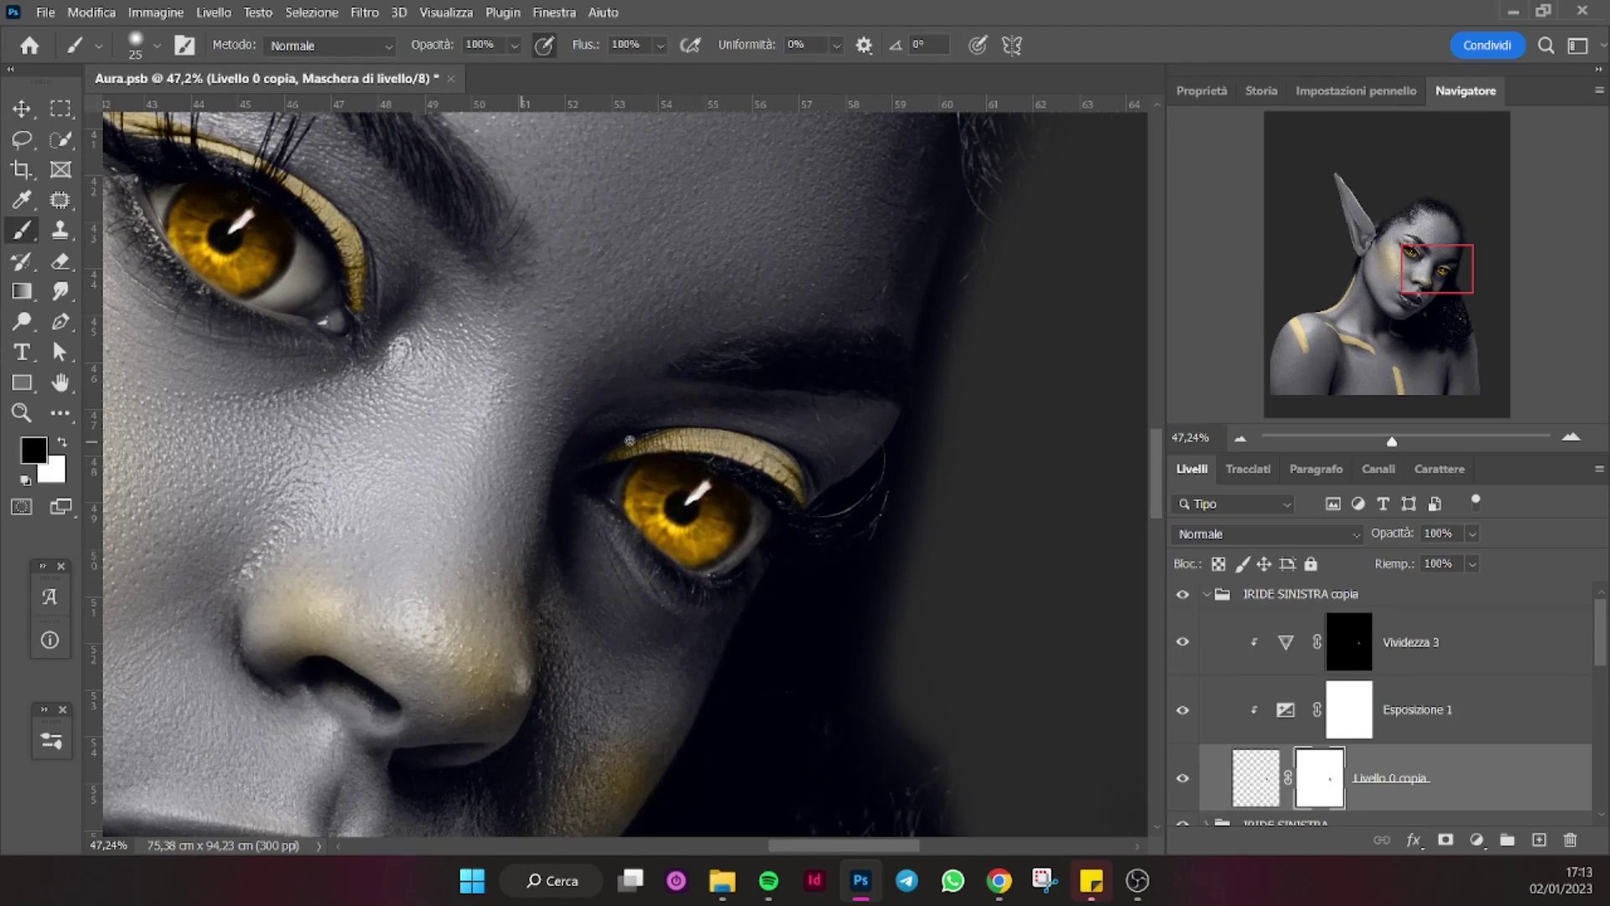
key(x)
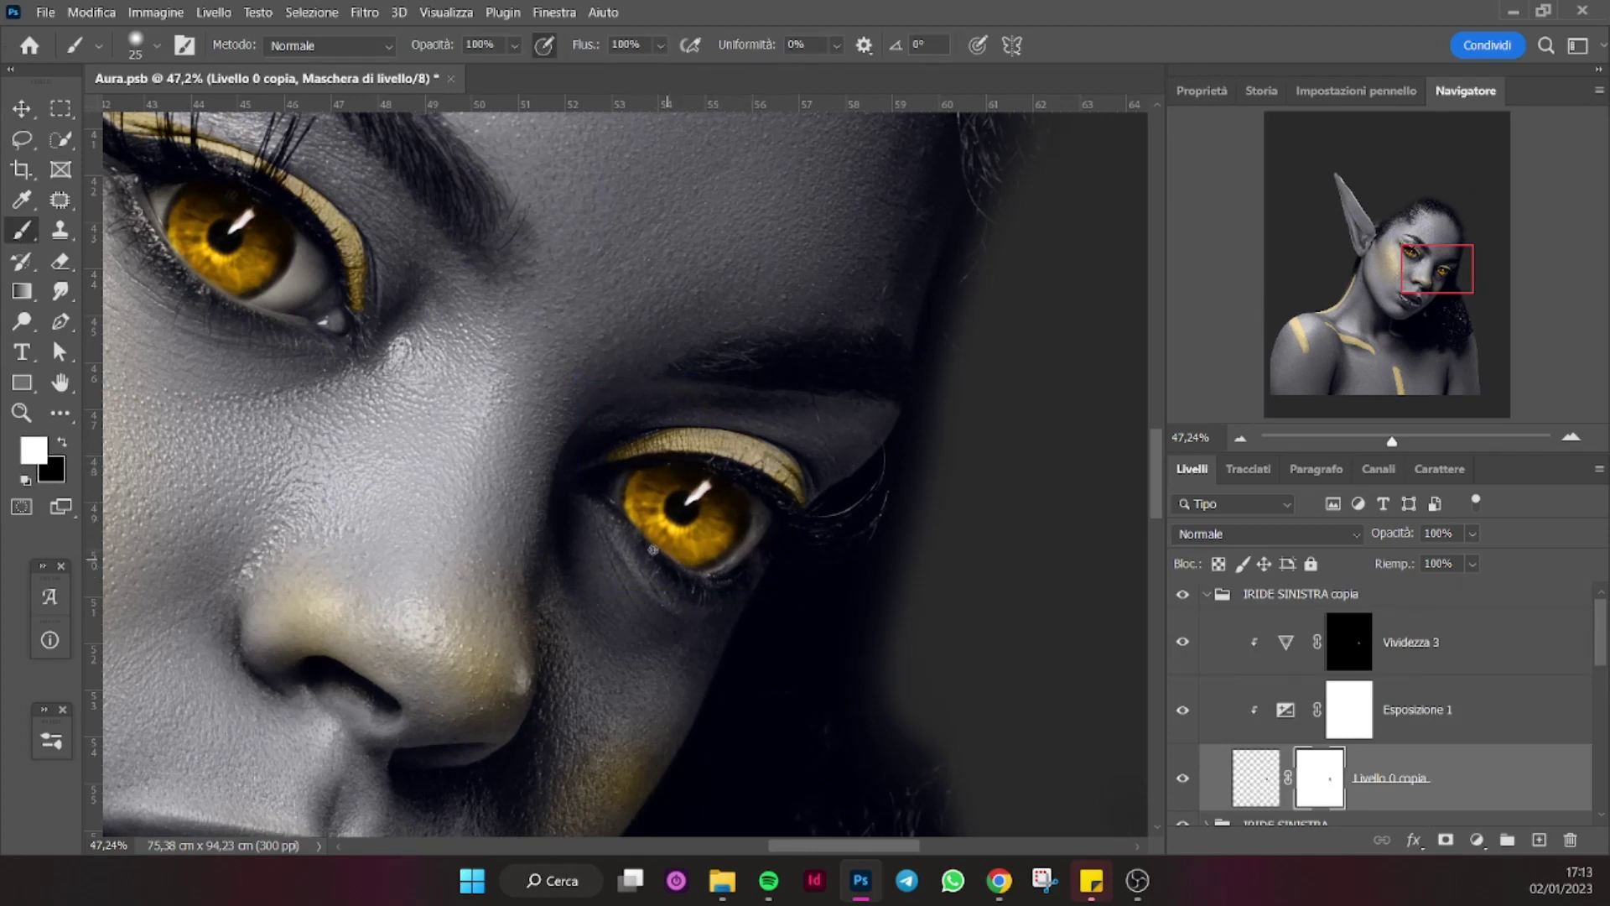
key(bracketleft)
key(bracketleft)
key(x)
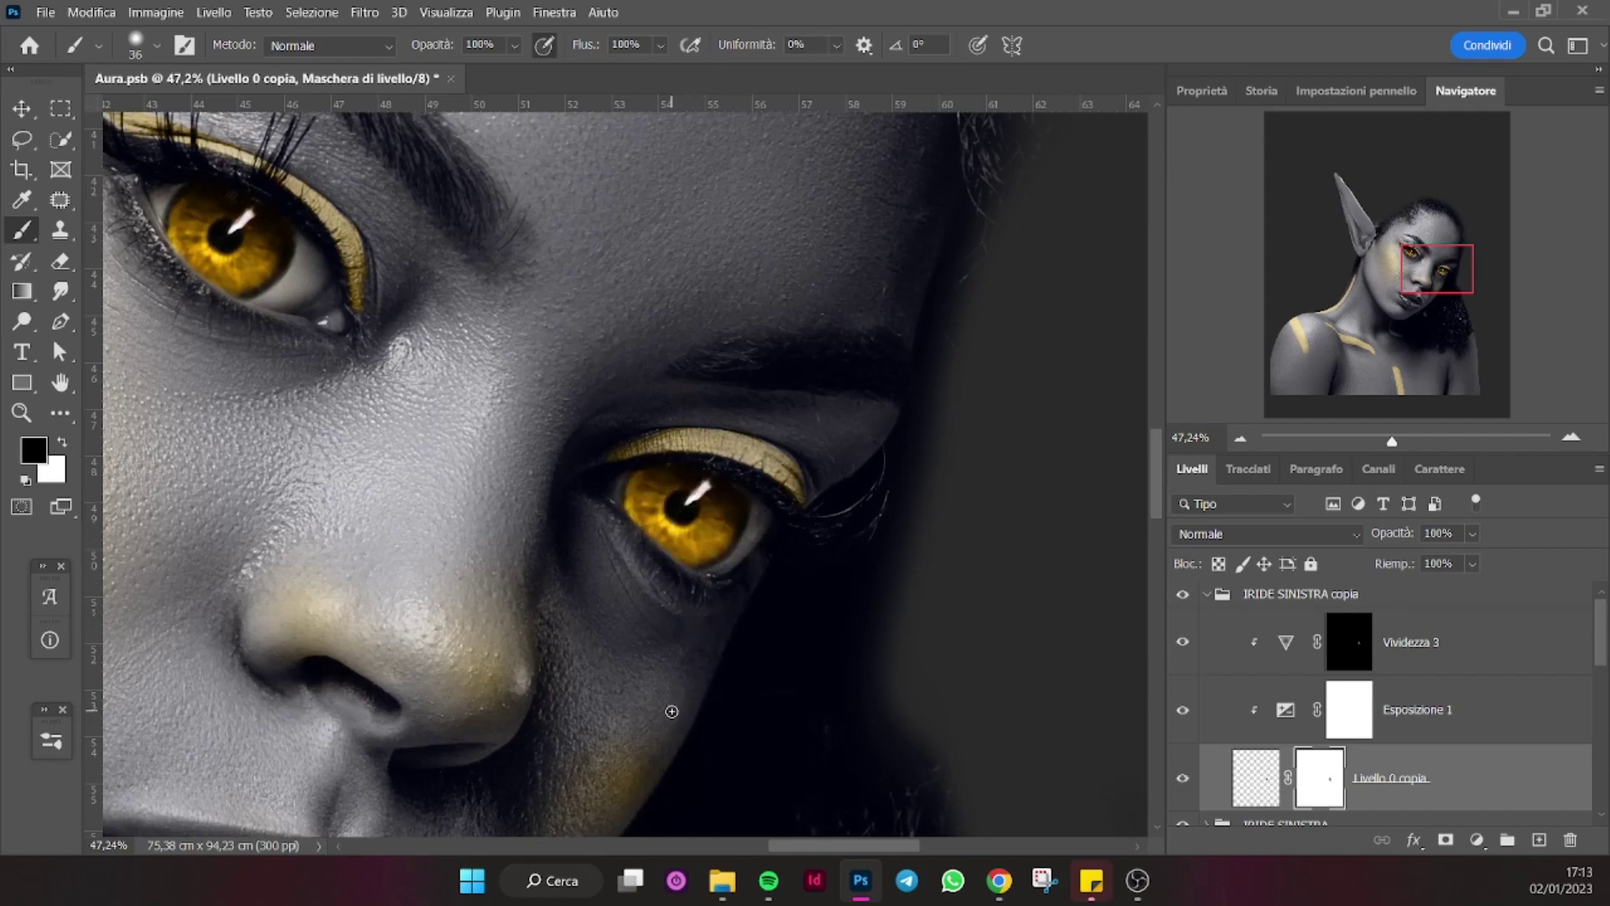
drag(1392, 439, 1367, 440)
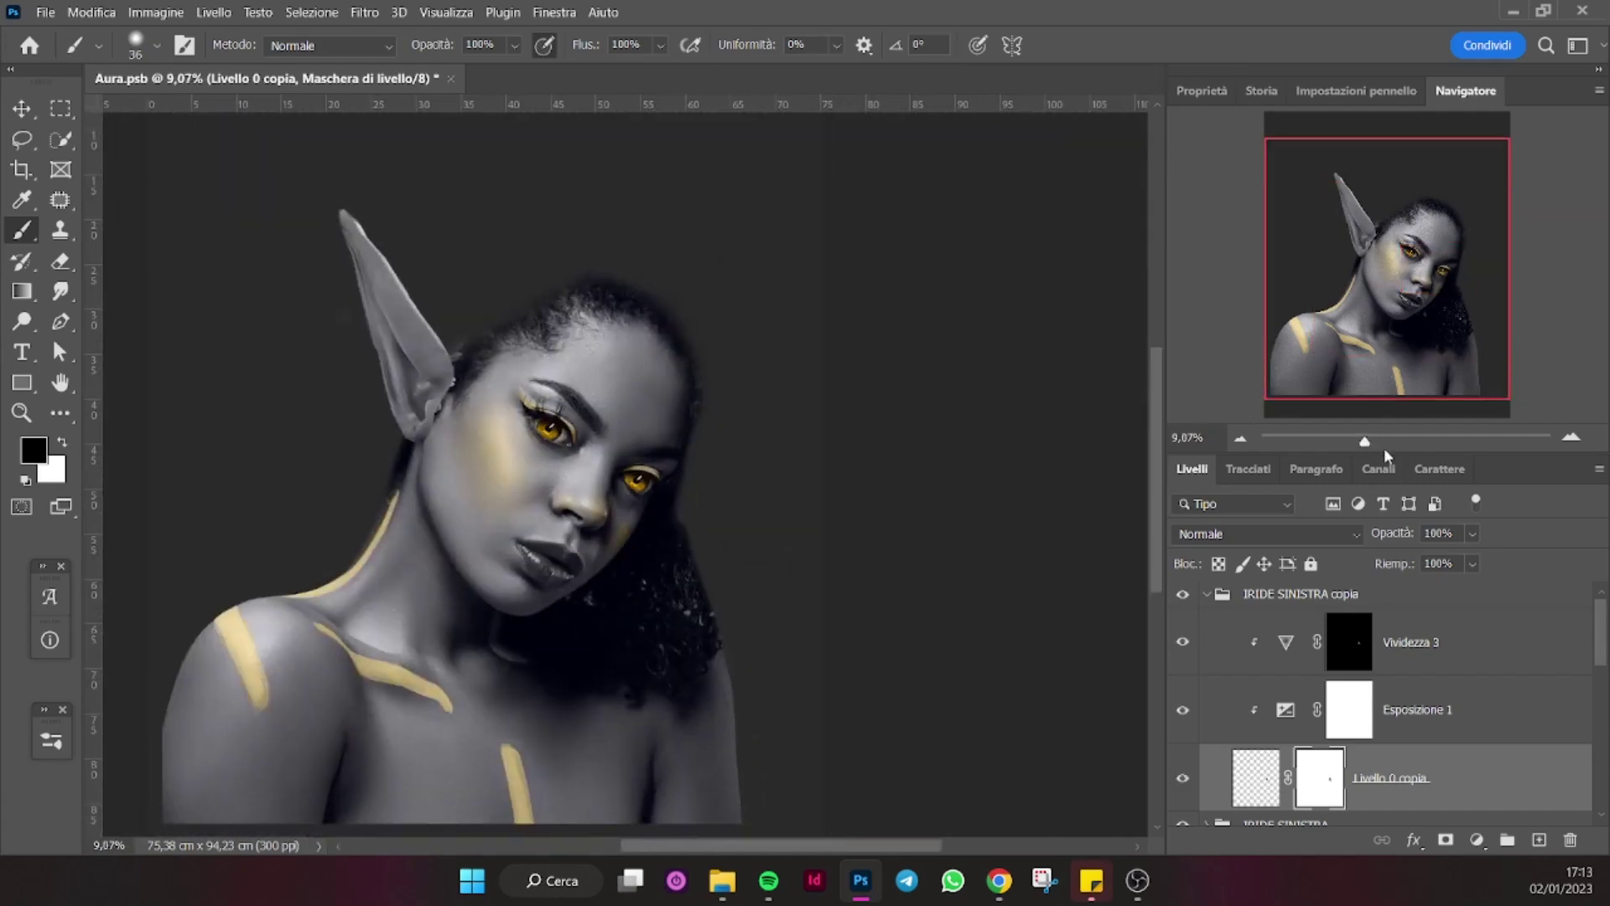
click(1206, 593)
click(1183, 595)
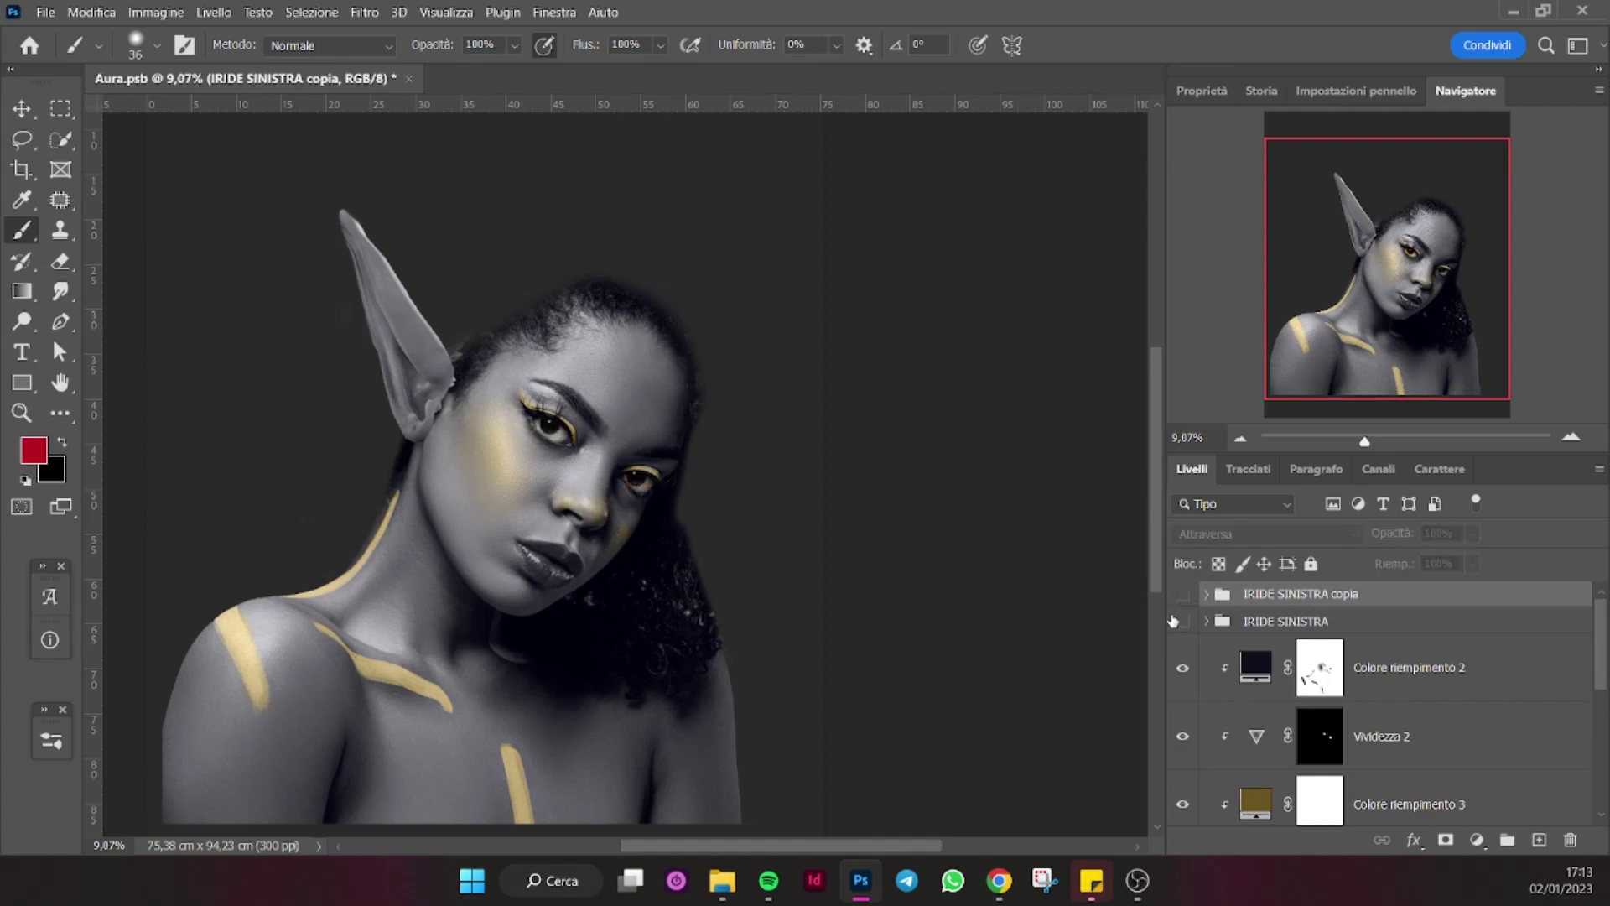
Sample the light and darker greys of the eye with the Eyedropper.
click(1385, 435)
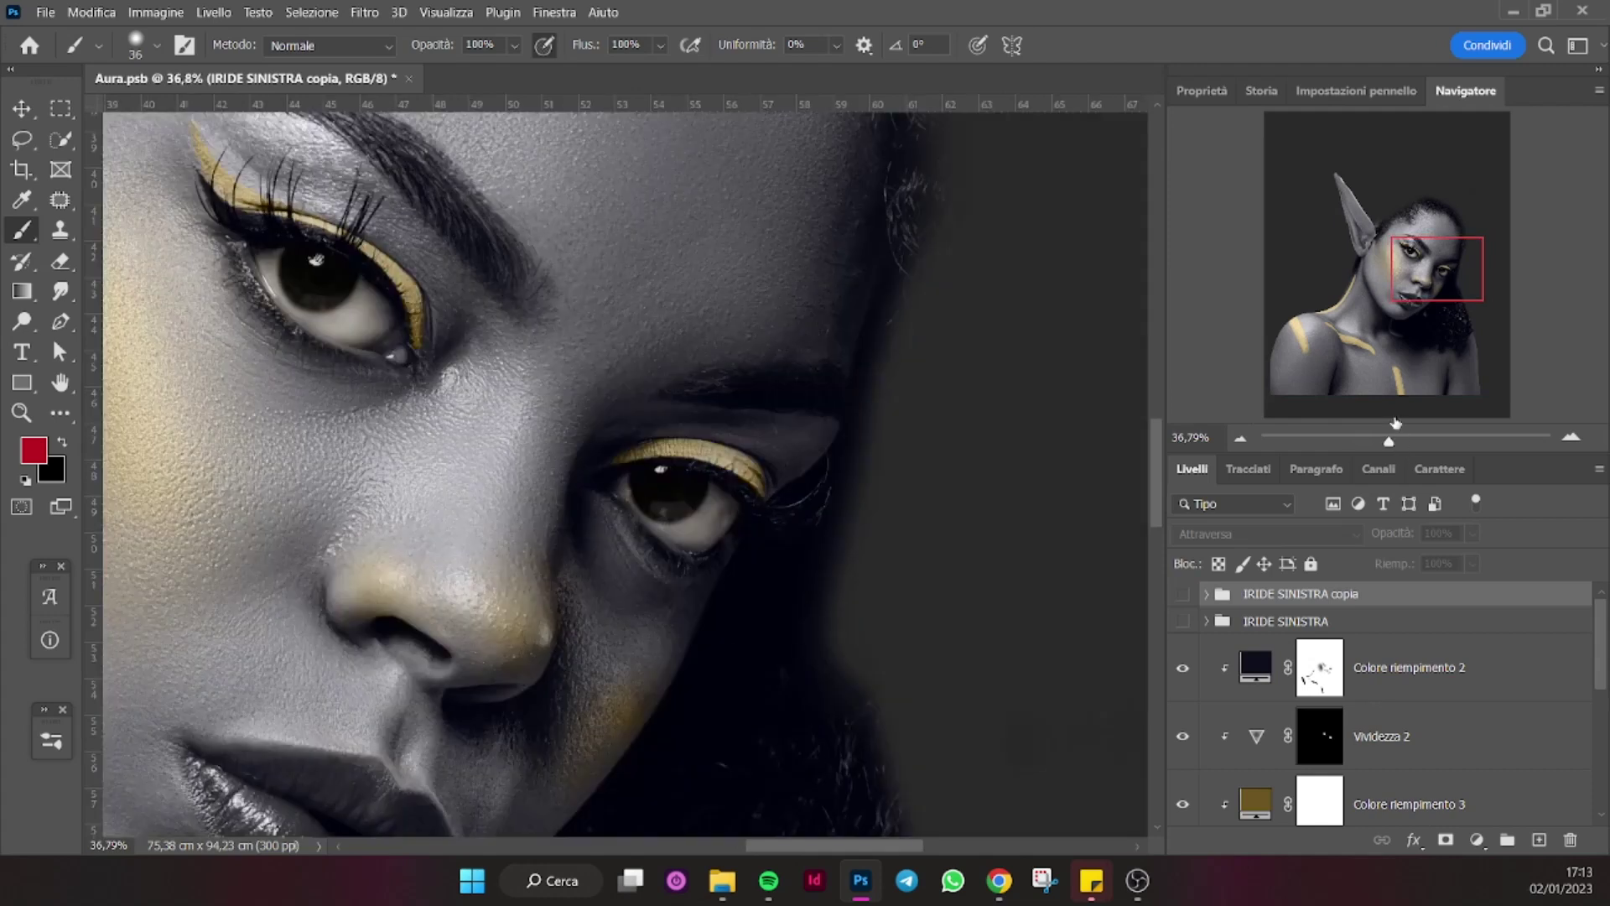
click(21, 201)
click(349, 317)
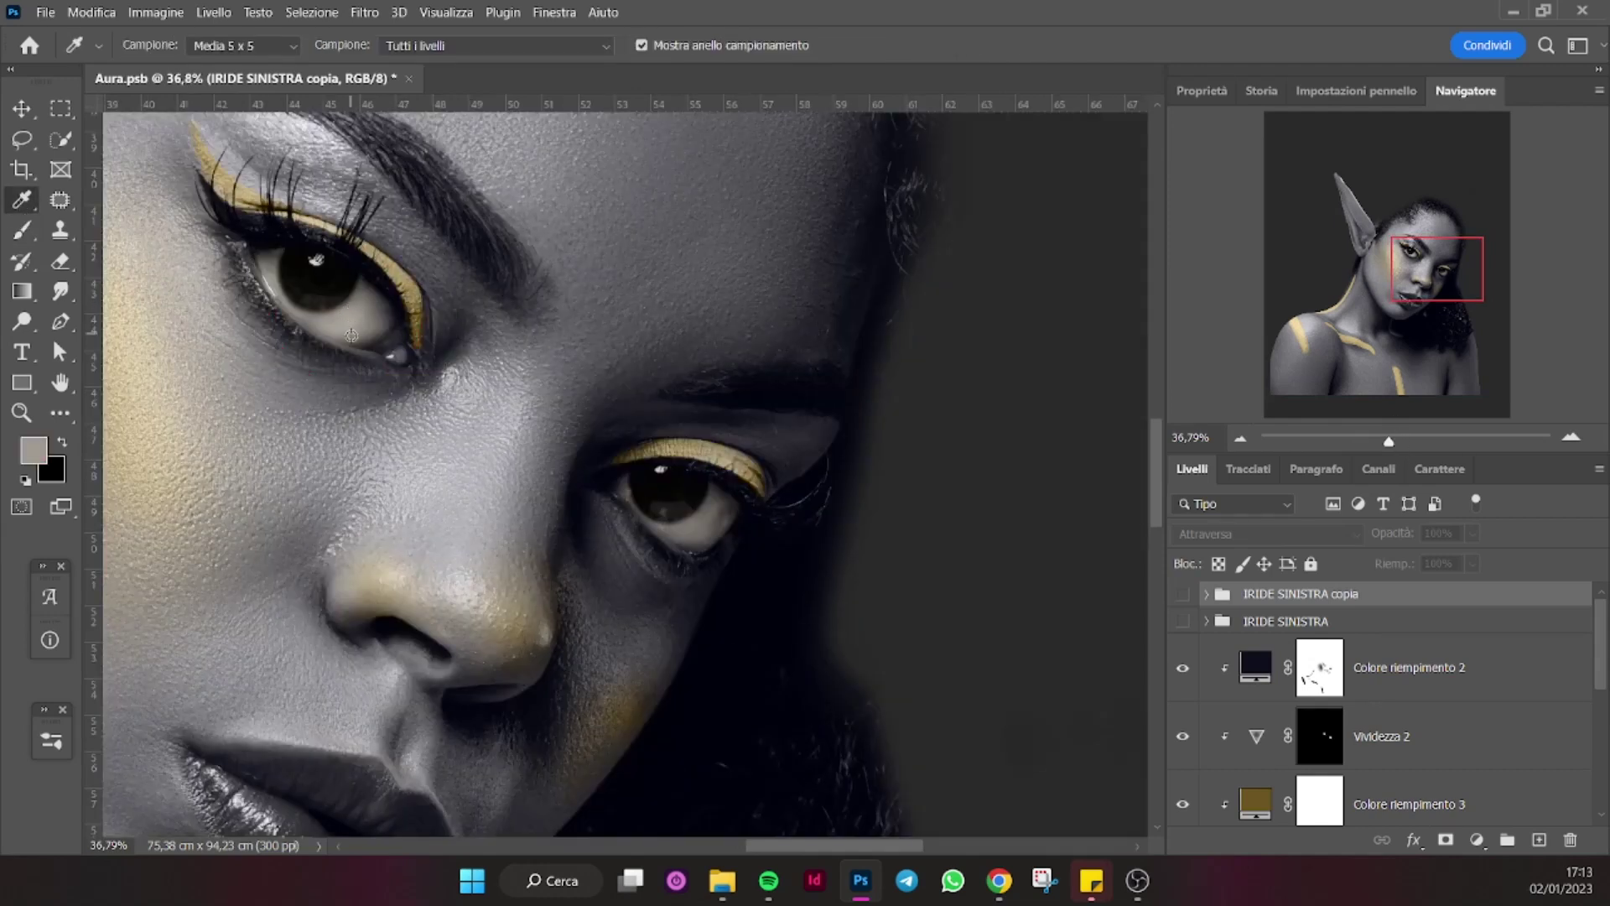
click(713, 527)
Show both iris groups again and target the Livello 0 copia mask inside IRIDE SINISTRA copia.
click(1183, 621)
click(1183, 594)
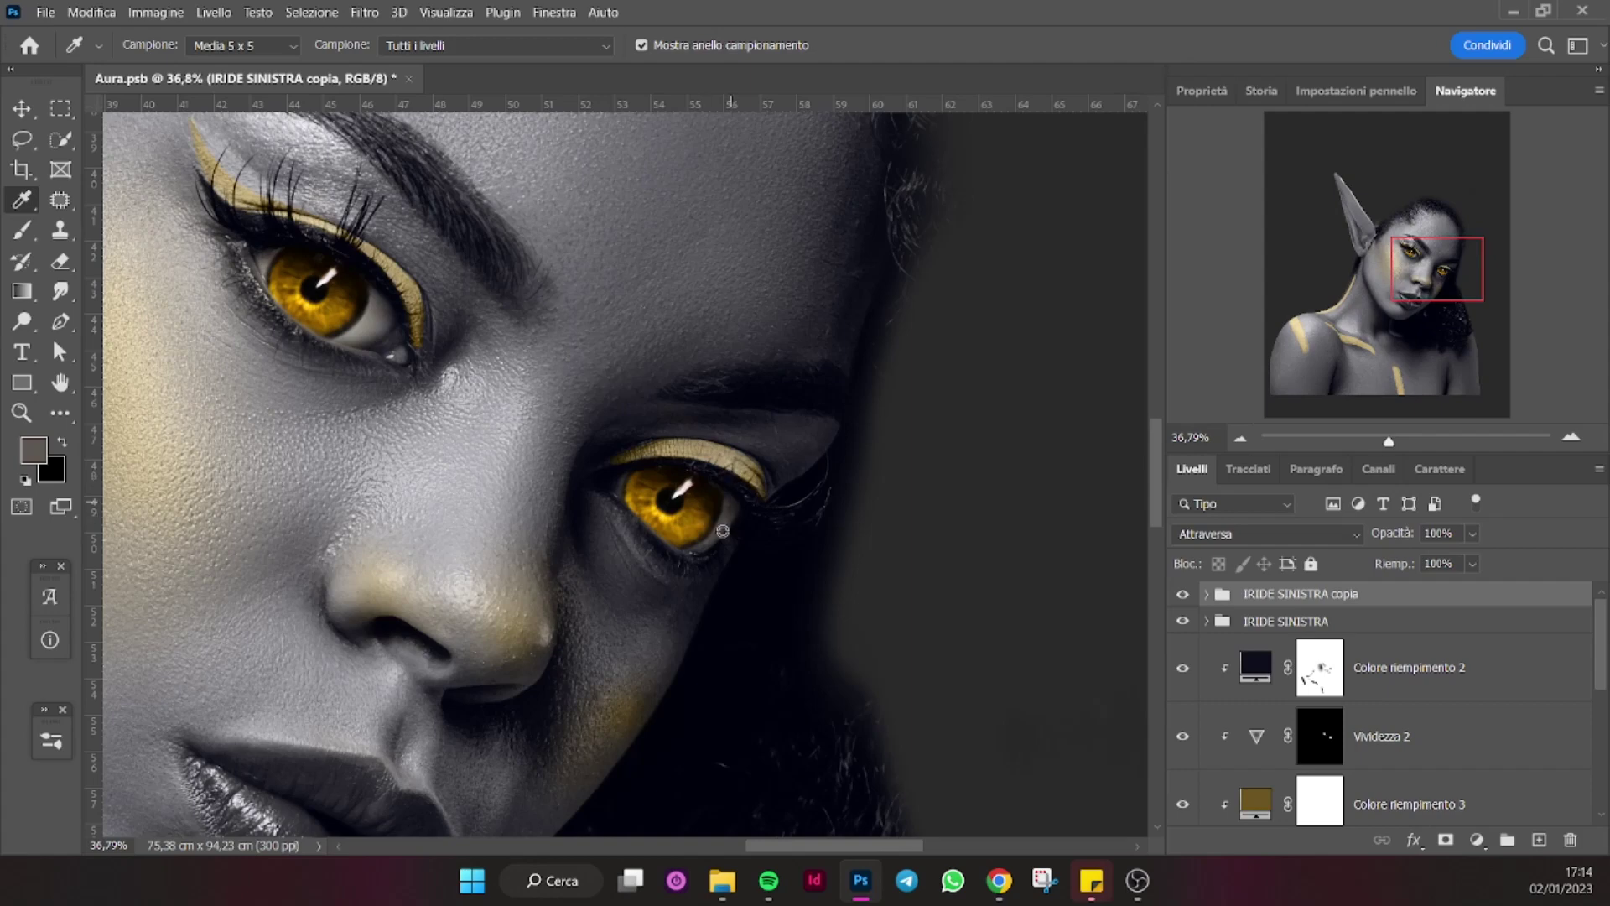
drag(1385, 438, 1404, 438)
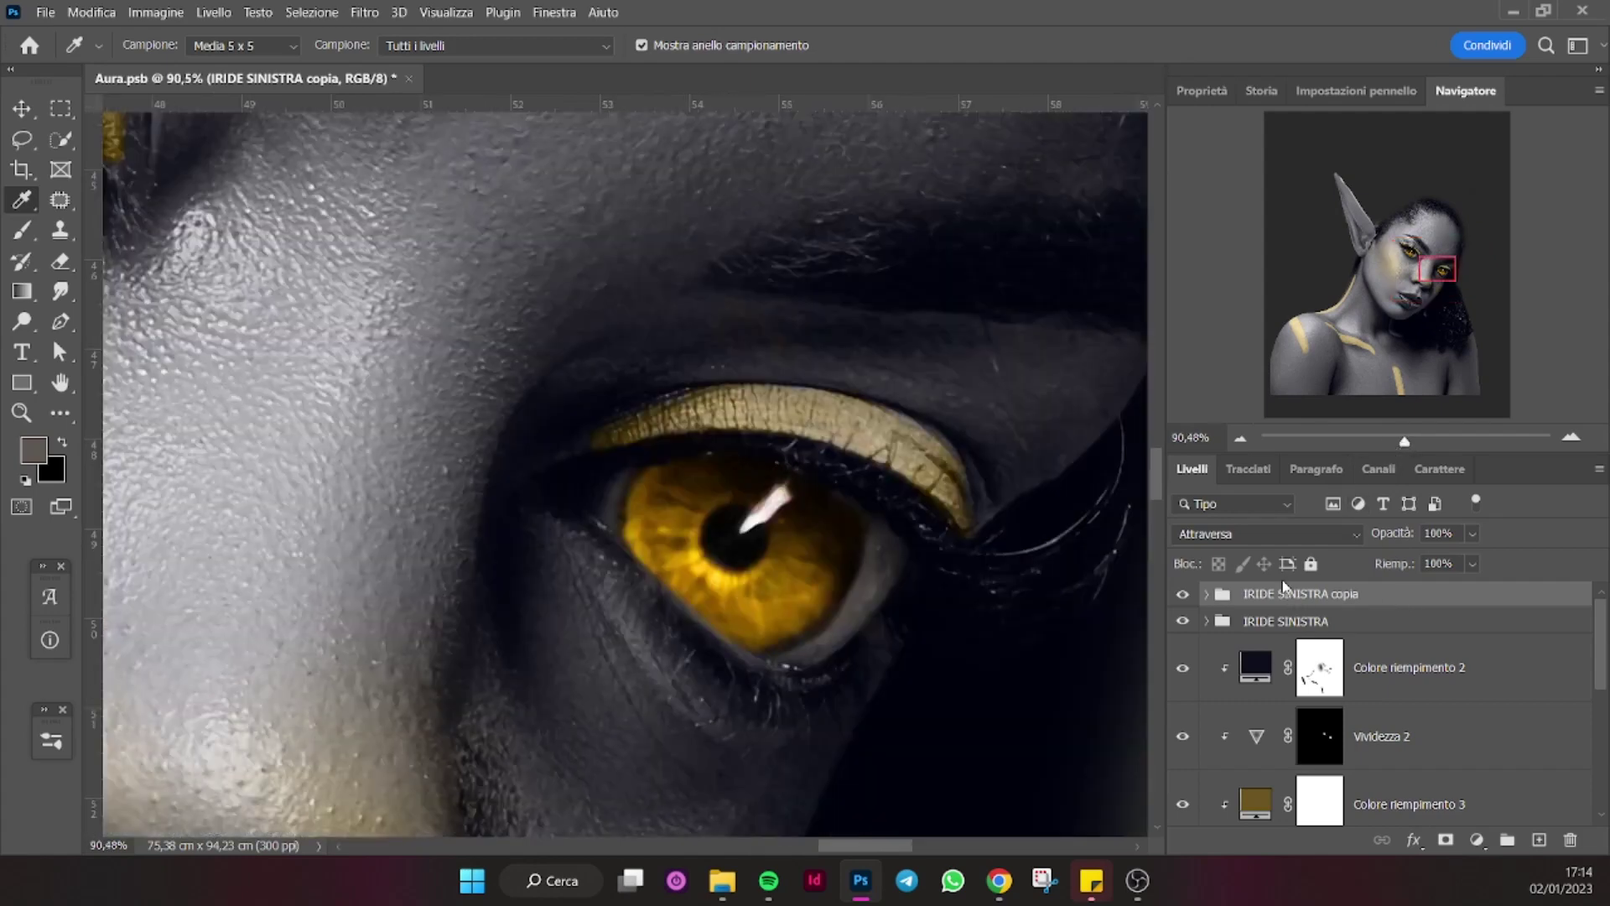
click(1205, 595)
click(1350, 779)
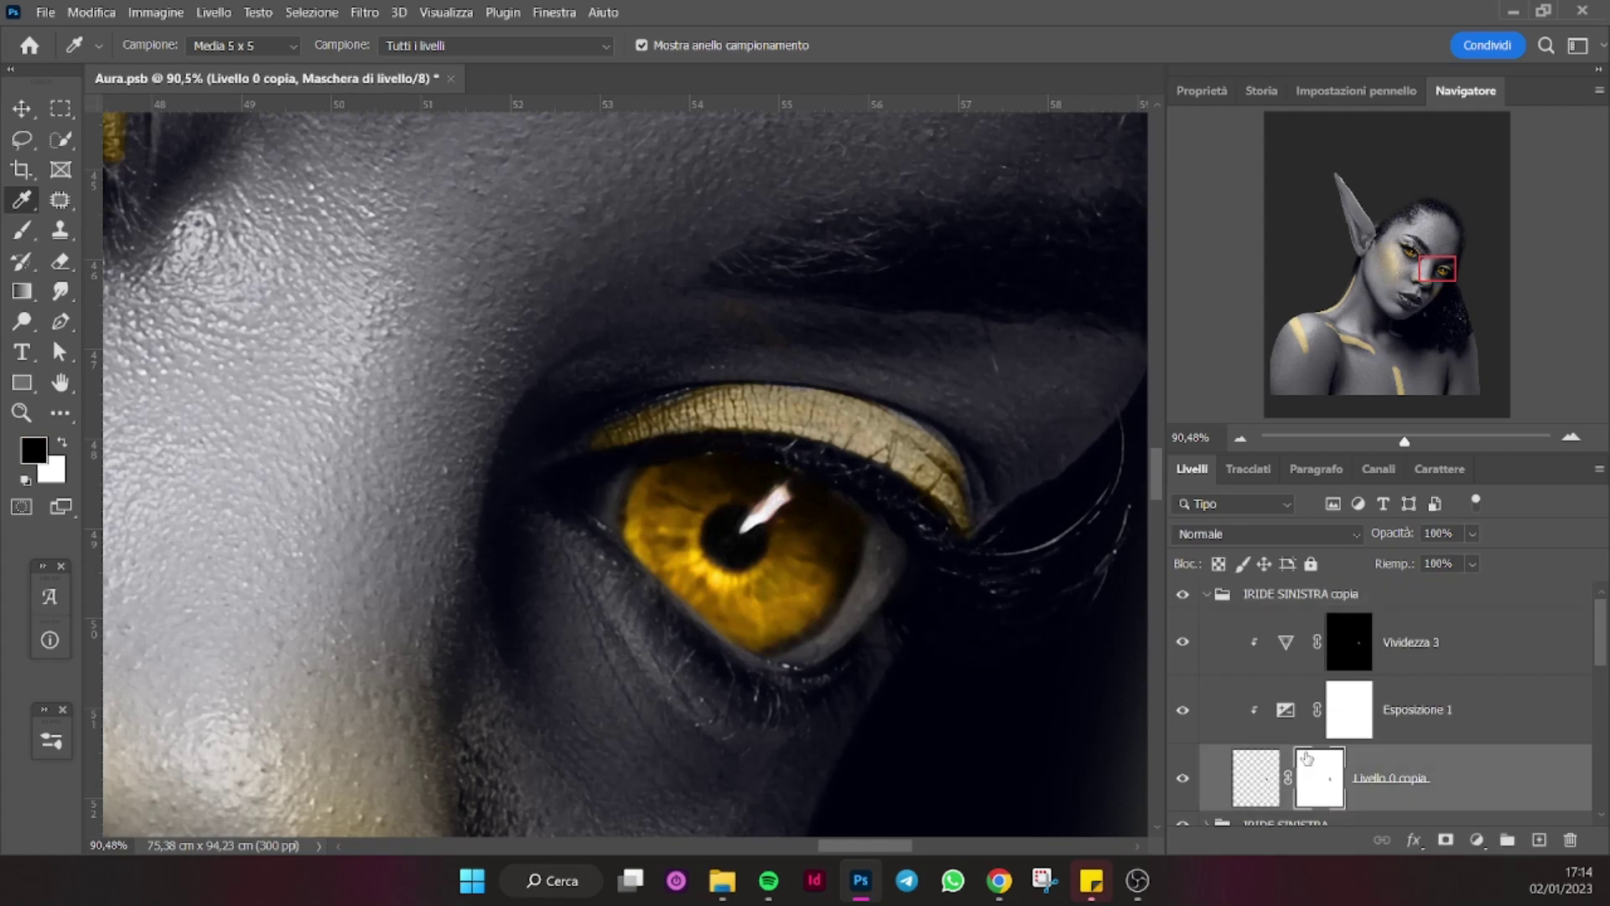
key(b)
drag(1403, 444, 1376, 445)
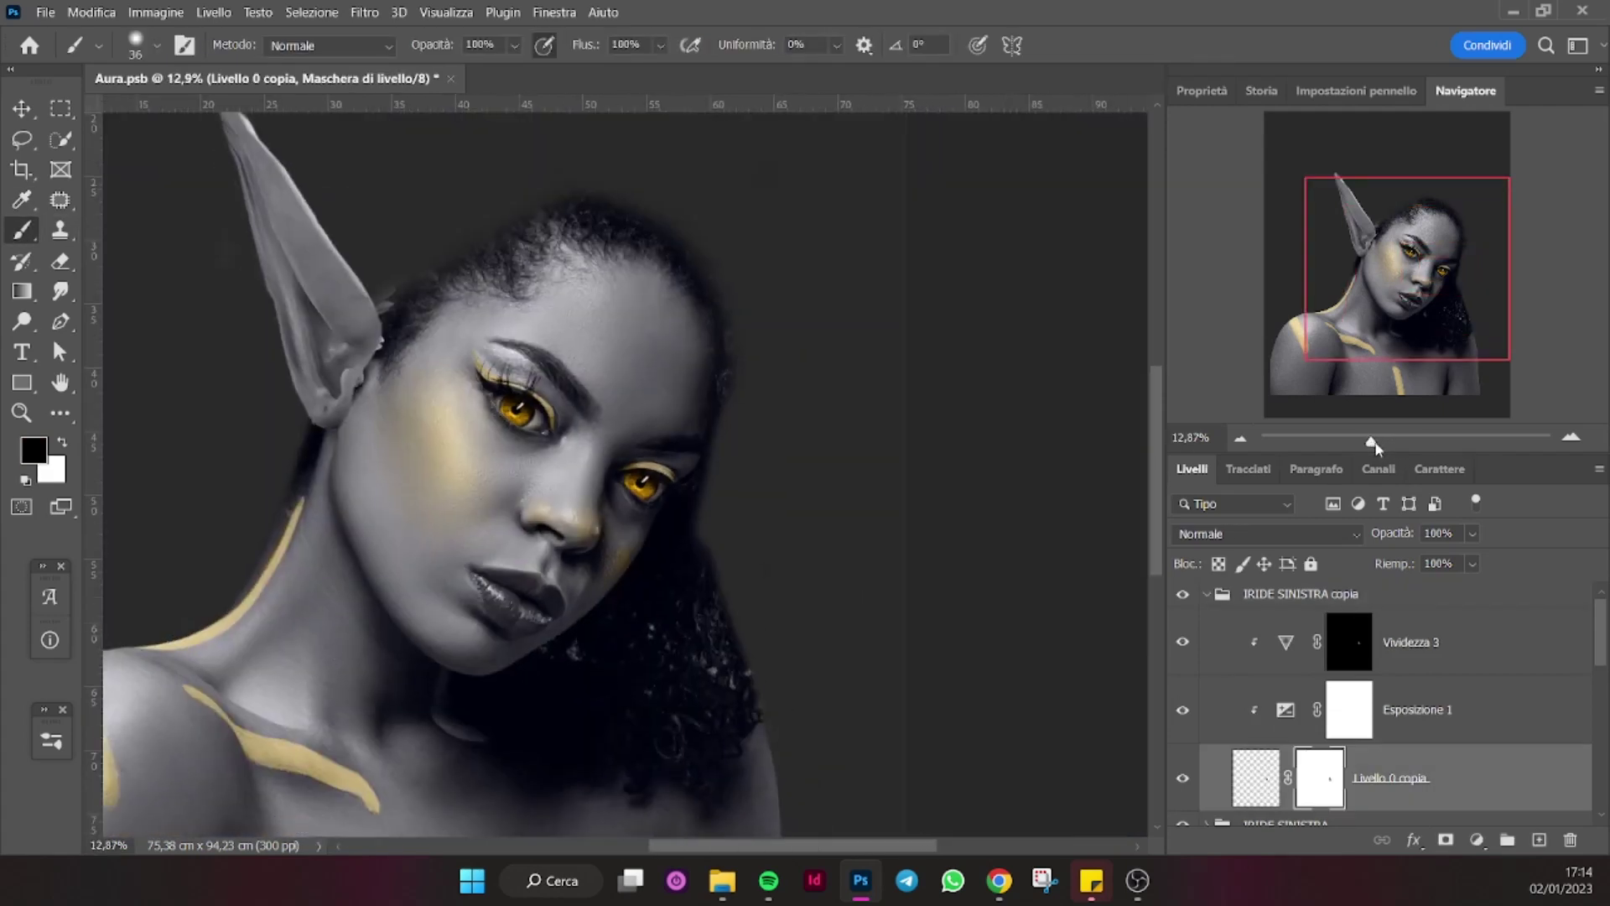
Add an Exposure adjustment layer, darken the exposure, and reset the offset to zero.
click(1481, 845)
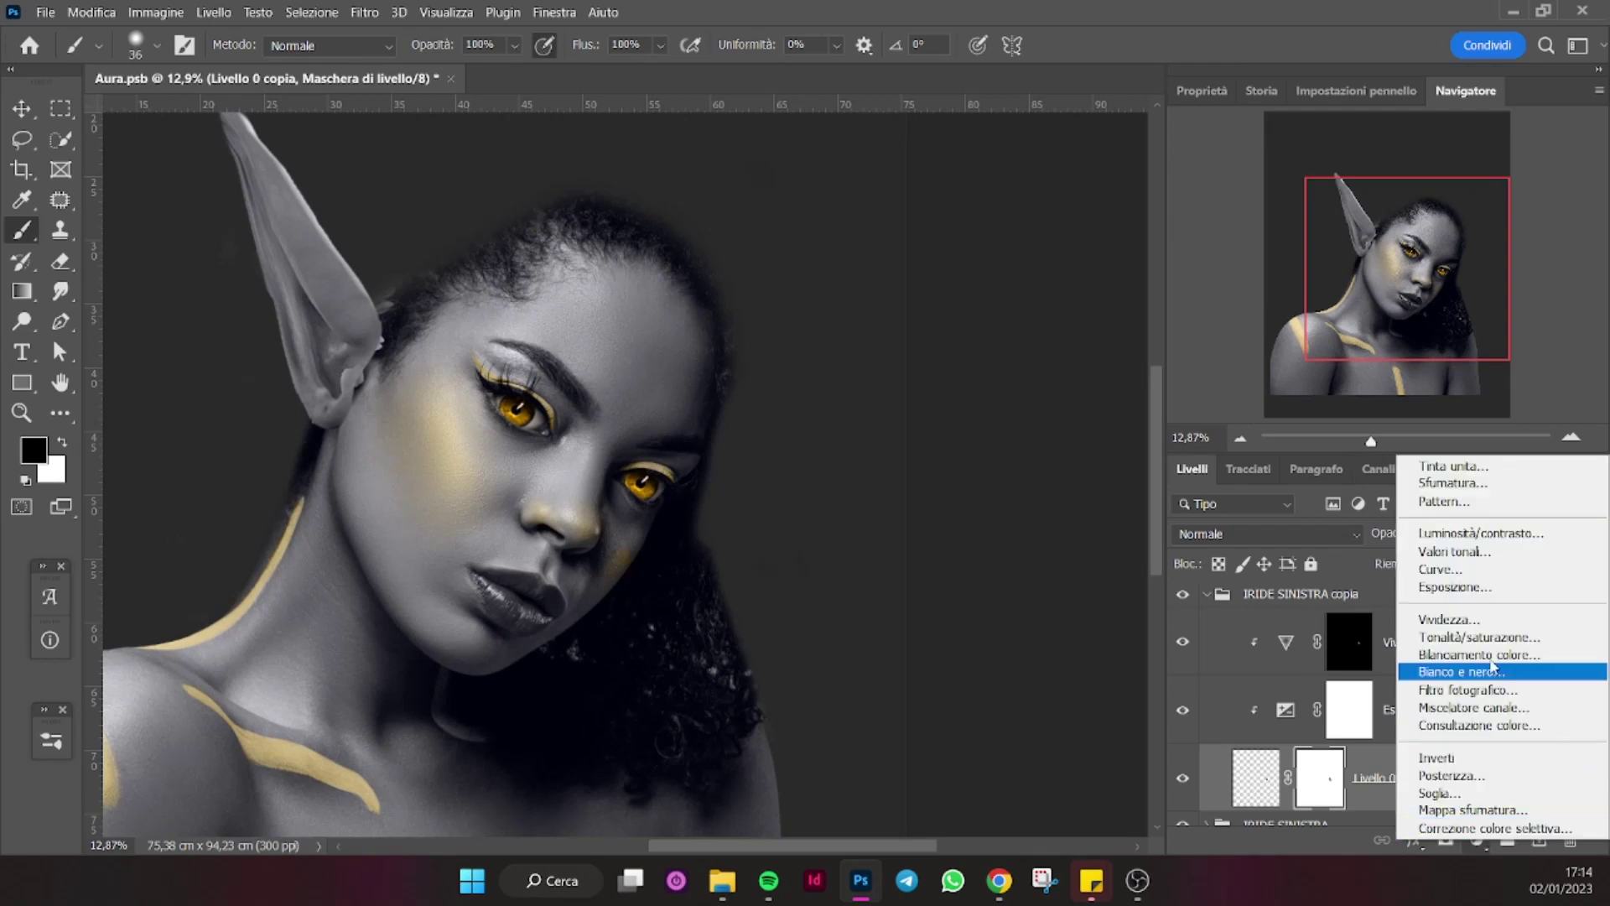
click(1471, 583)
drag(1360, 221, 1356, 219)
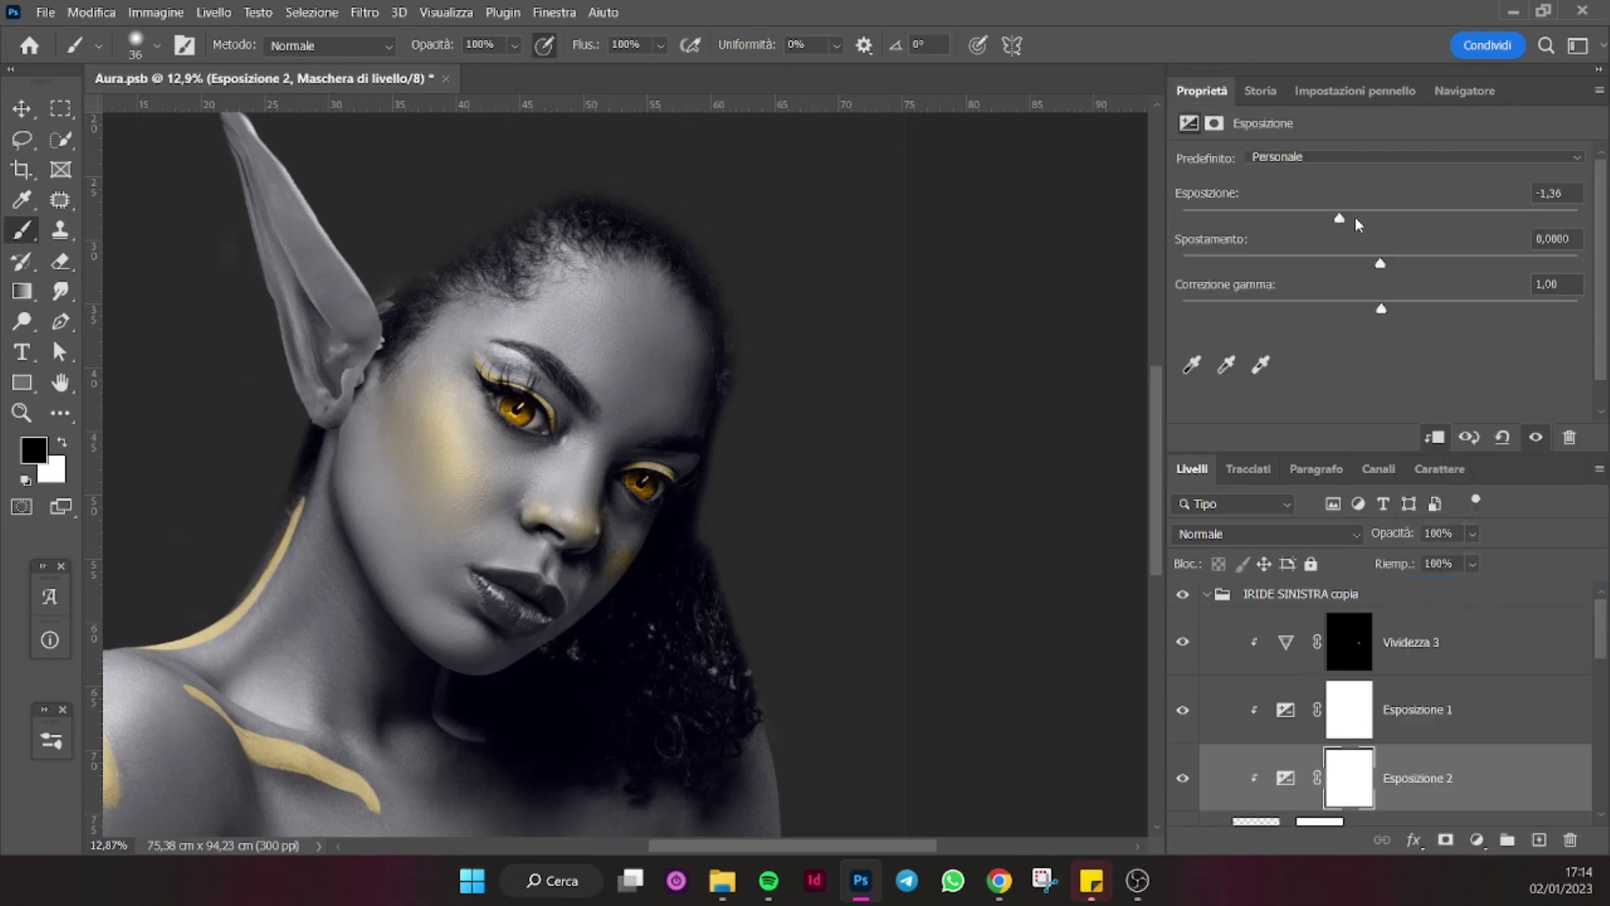
click(1386, 260)
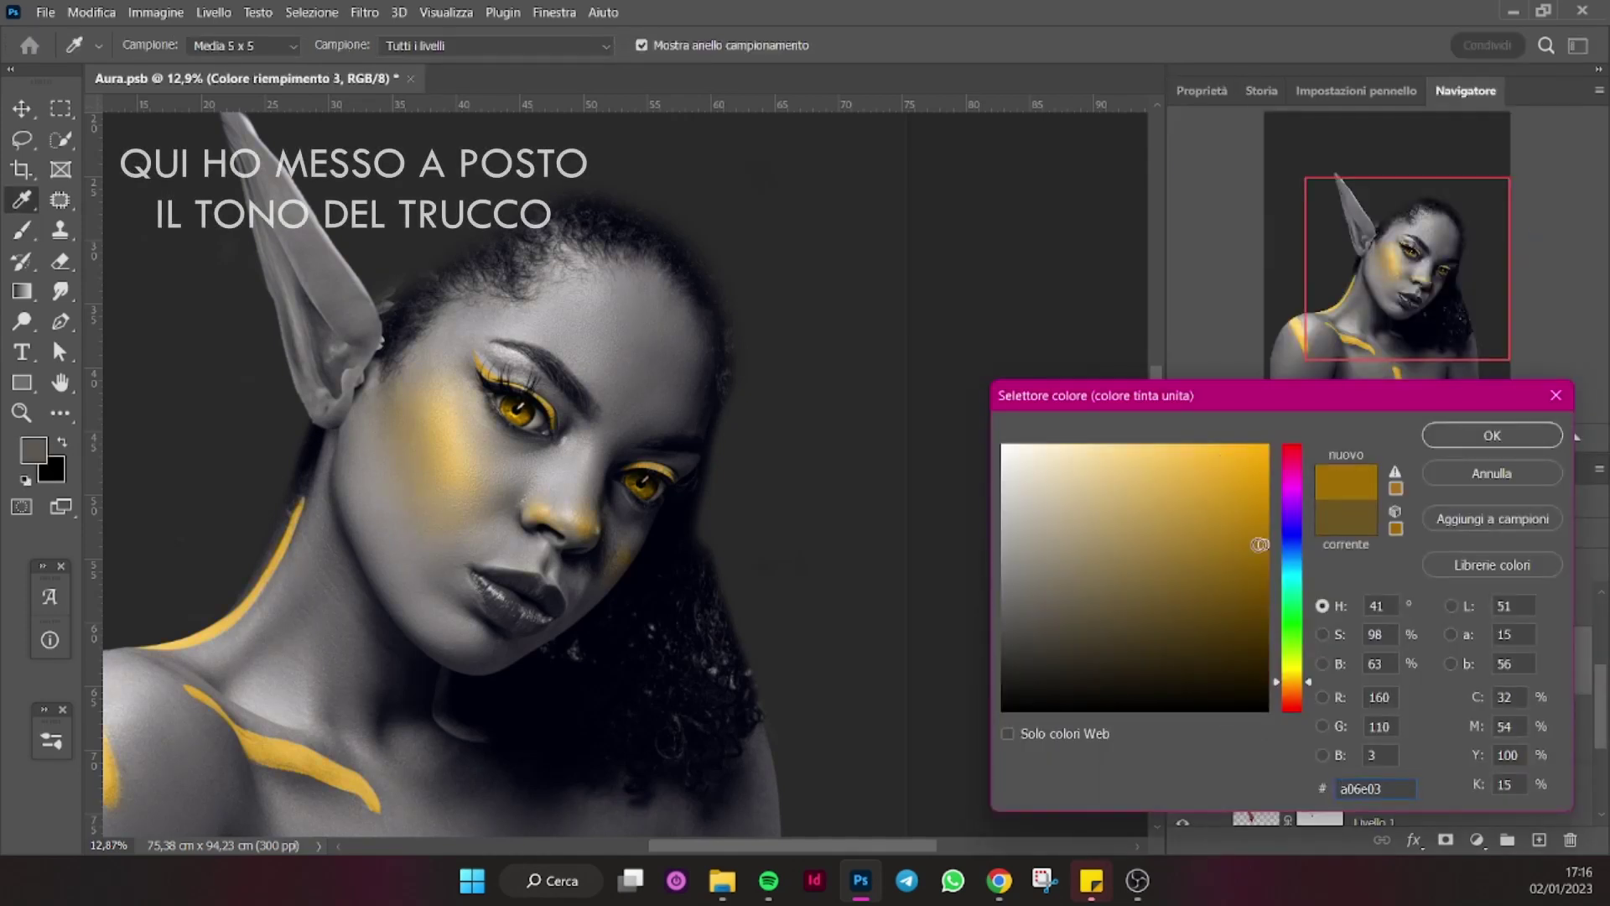
Change Colore riempimento 3 to a brighter #fca90a gold and confirm the new fill colour.
drag(1260, 545, 1259, 445)
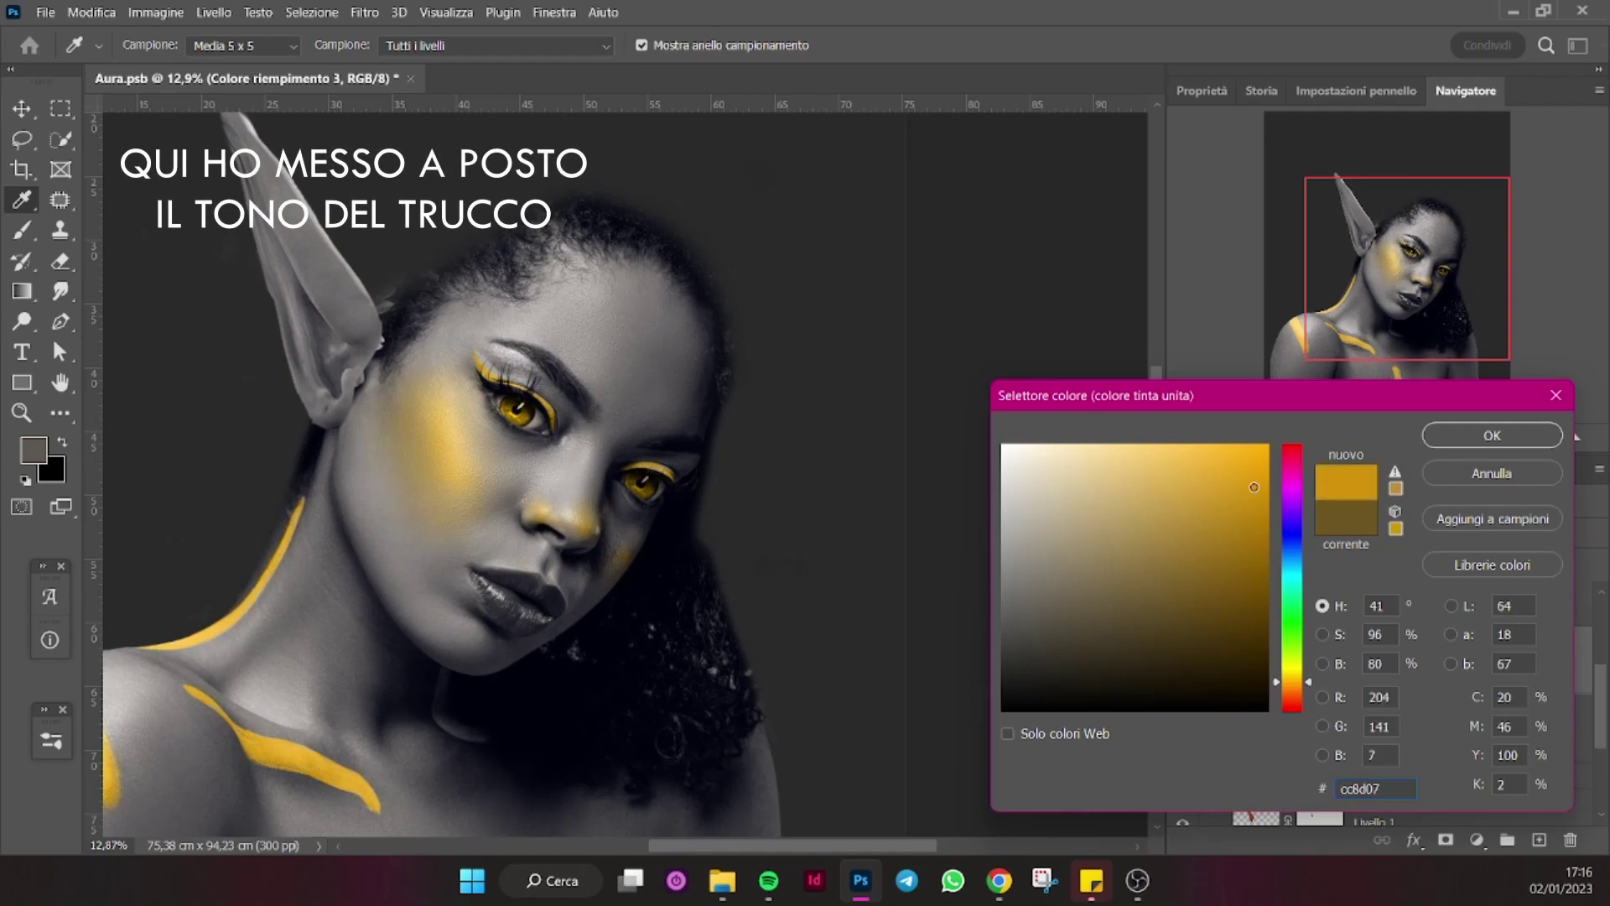
click(1428, 445)
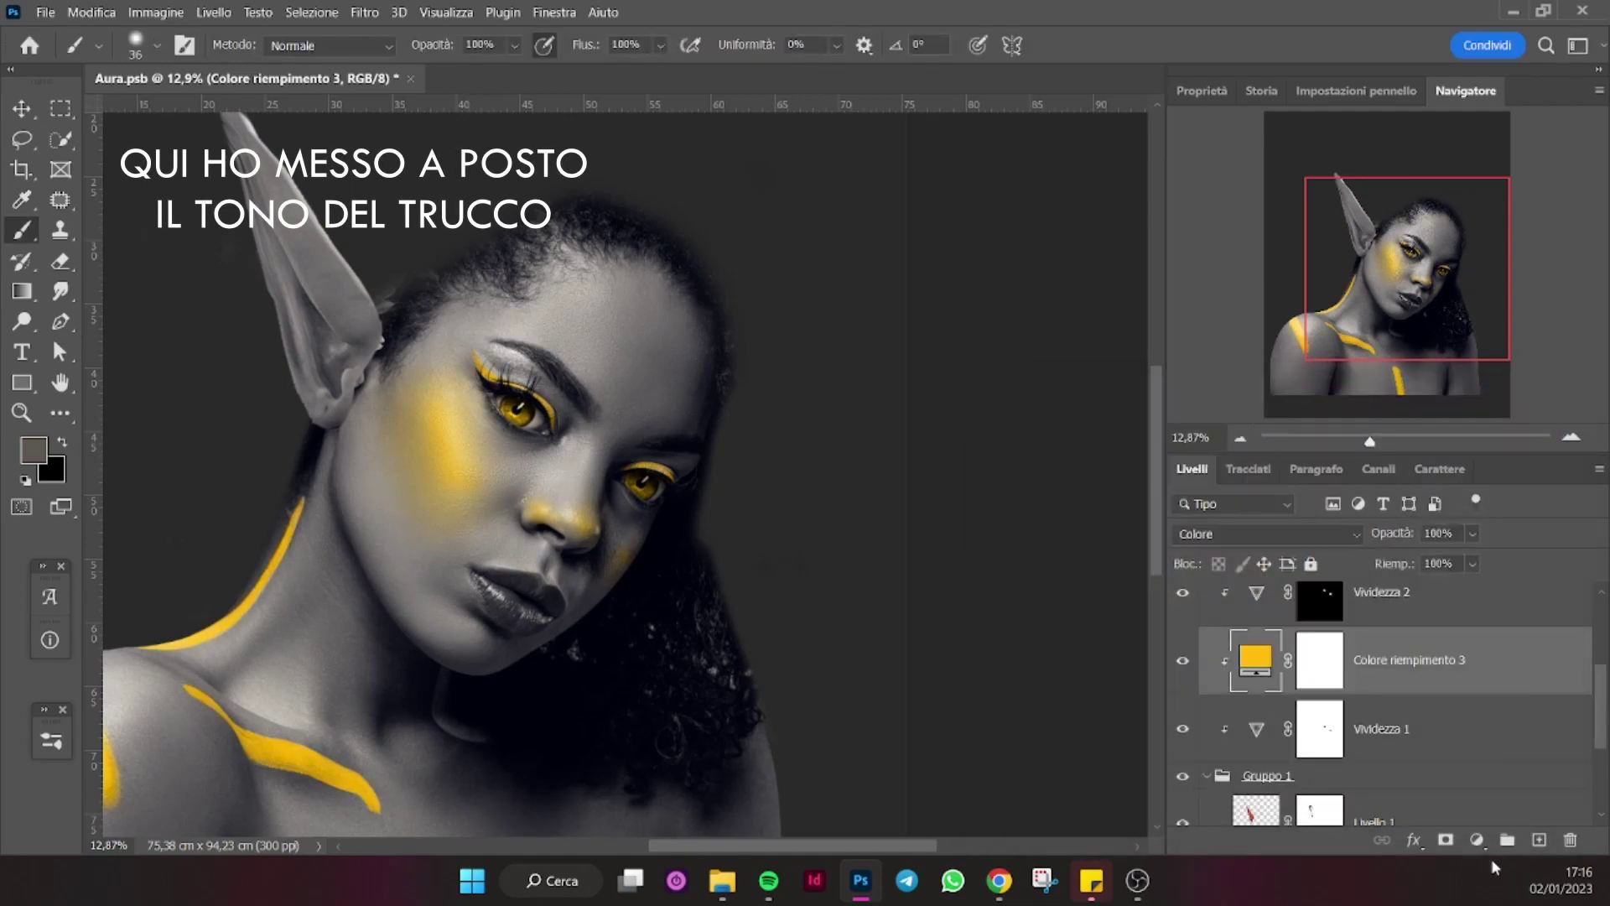
double_click(1352, 665)
click(1165, 605)
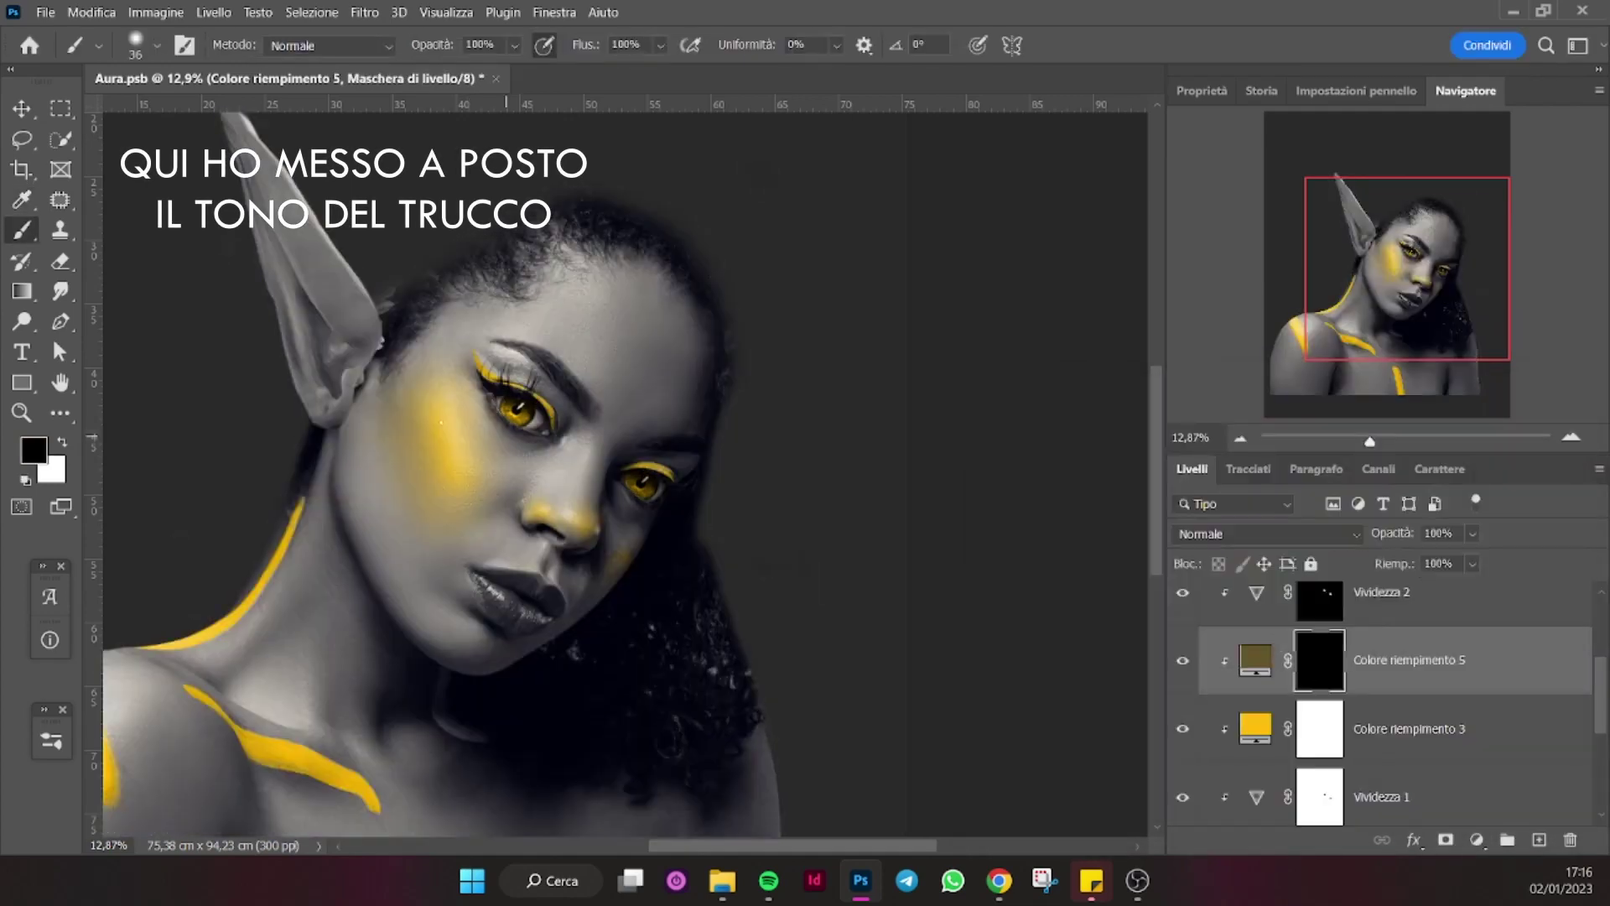
Set the new fill layer to Colore blending and paint it in around the nose and chin.
key(x)
click(1266, 533)
click(1207, 823)
drag(539, 566, 511, 616)
Change the yellow fill layer to a darker golden tone, #77611f.
double_click(1255, 659)
click(1491, 431)
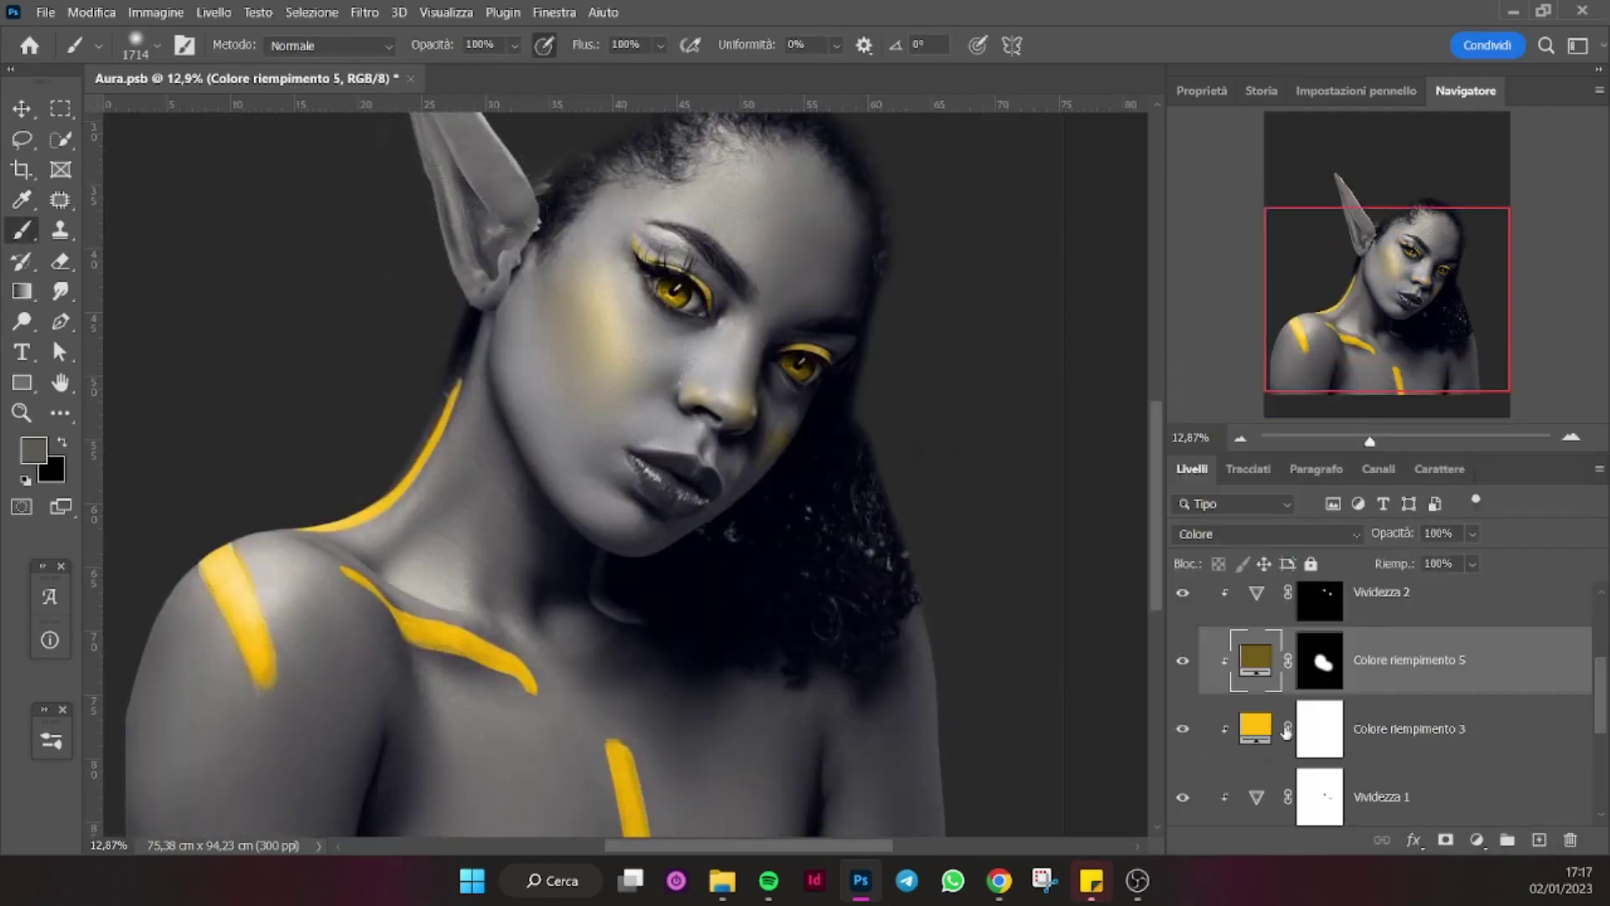
text(ff8400)
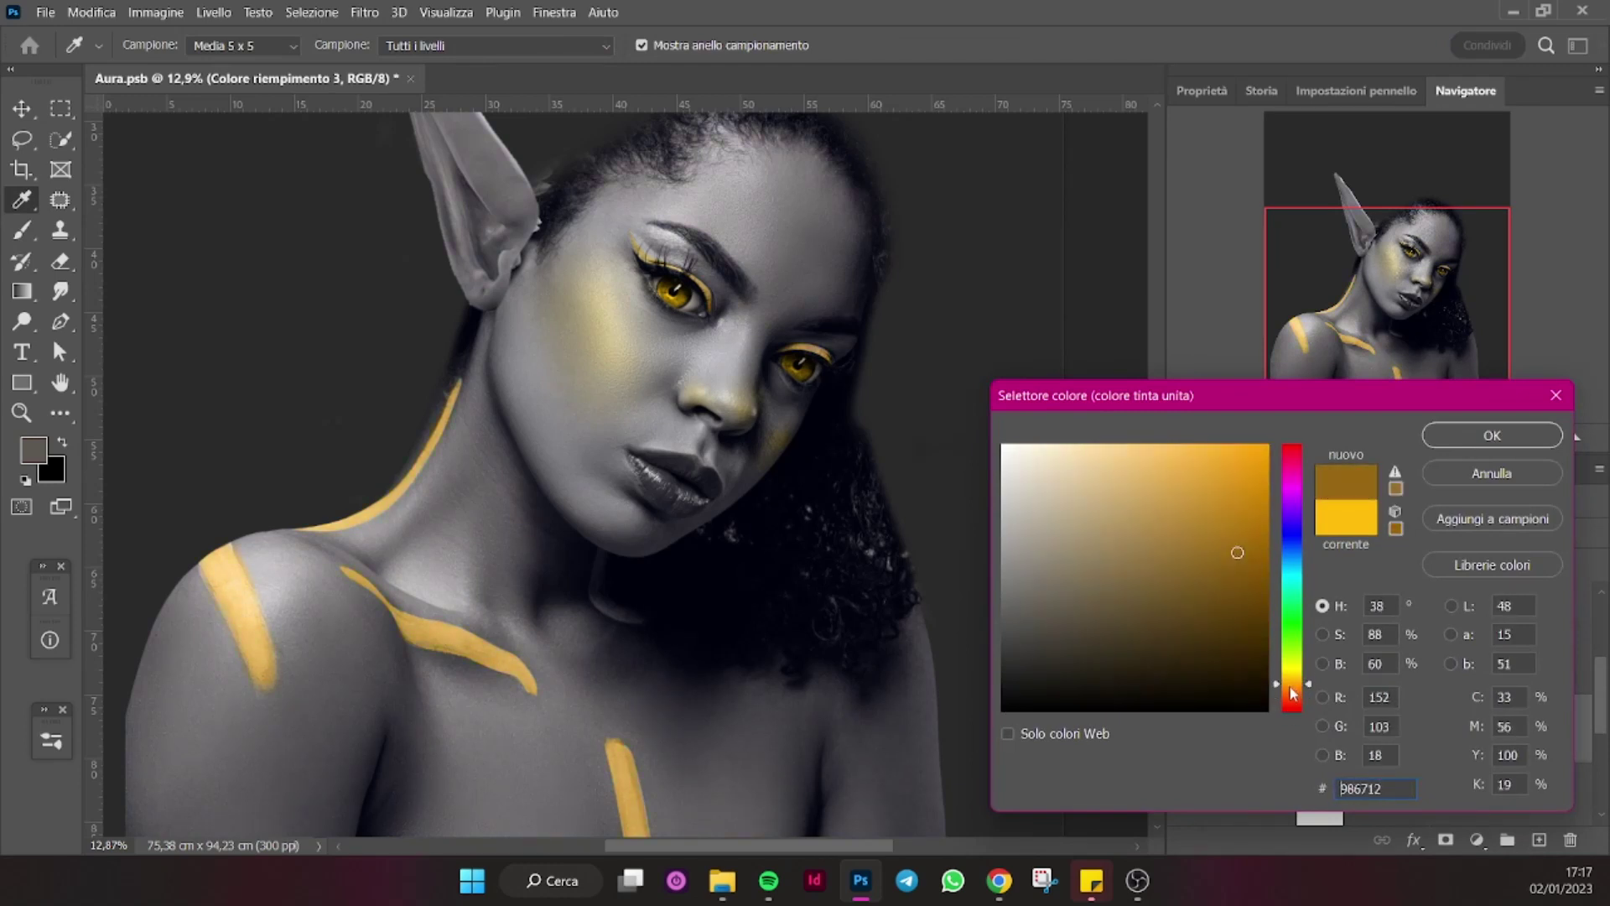
text(ba750e)
key(Return)
key(b)
mouse_move(1369, 440)
mouse_down()
mouse_move(1346, 441)
mouse_move(1375, 442)
mouse_up()
drag(1420, 341, 1423, 288)
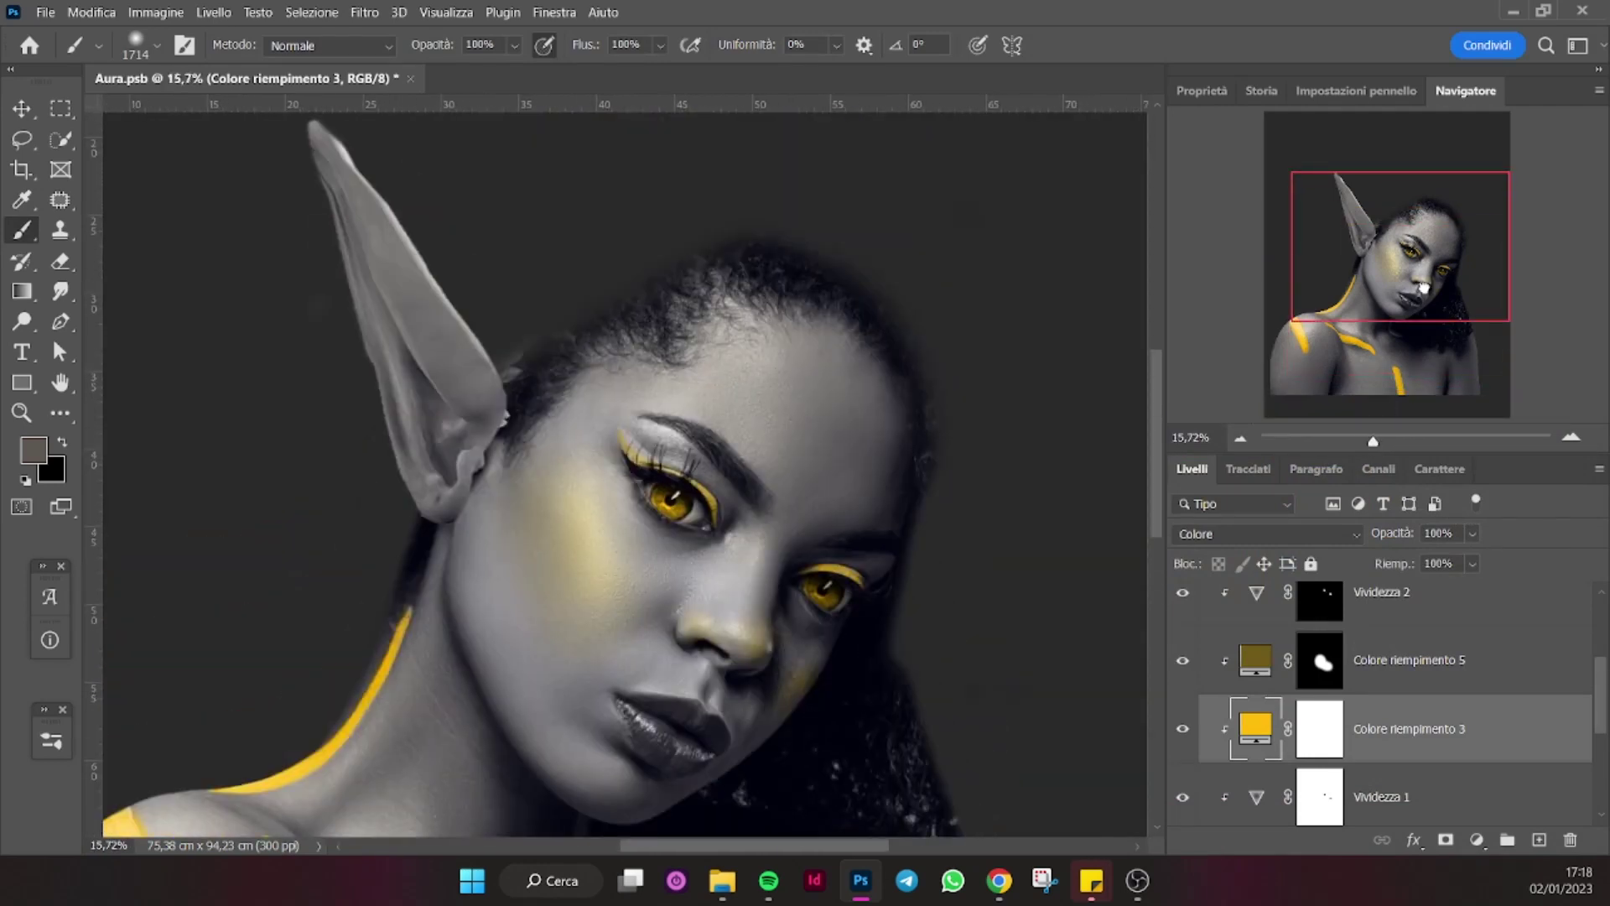
drag(1602, 695, 1593, 546)
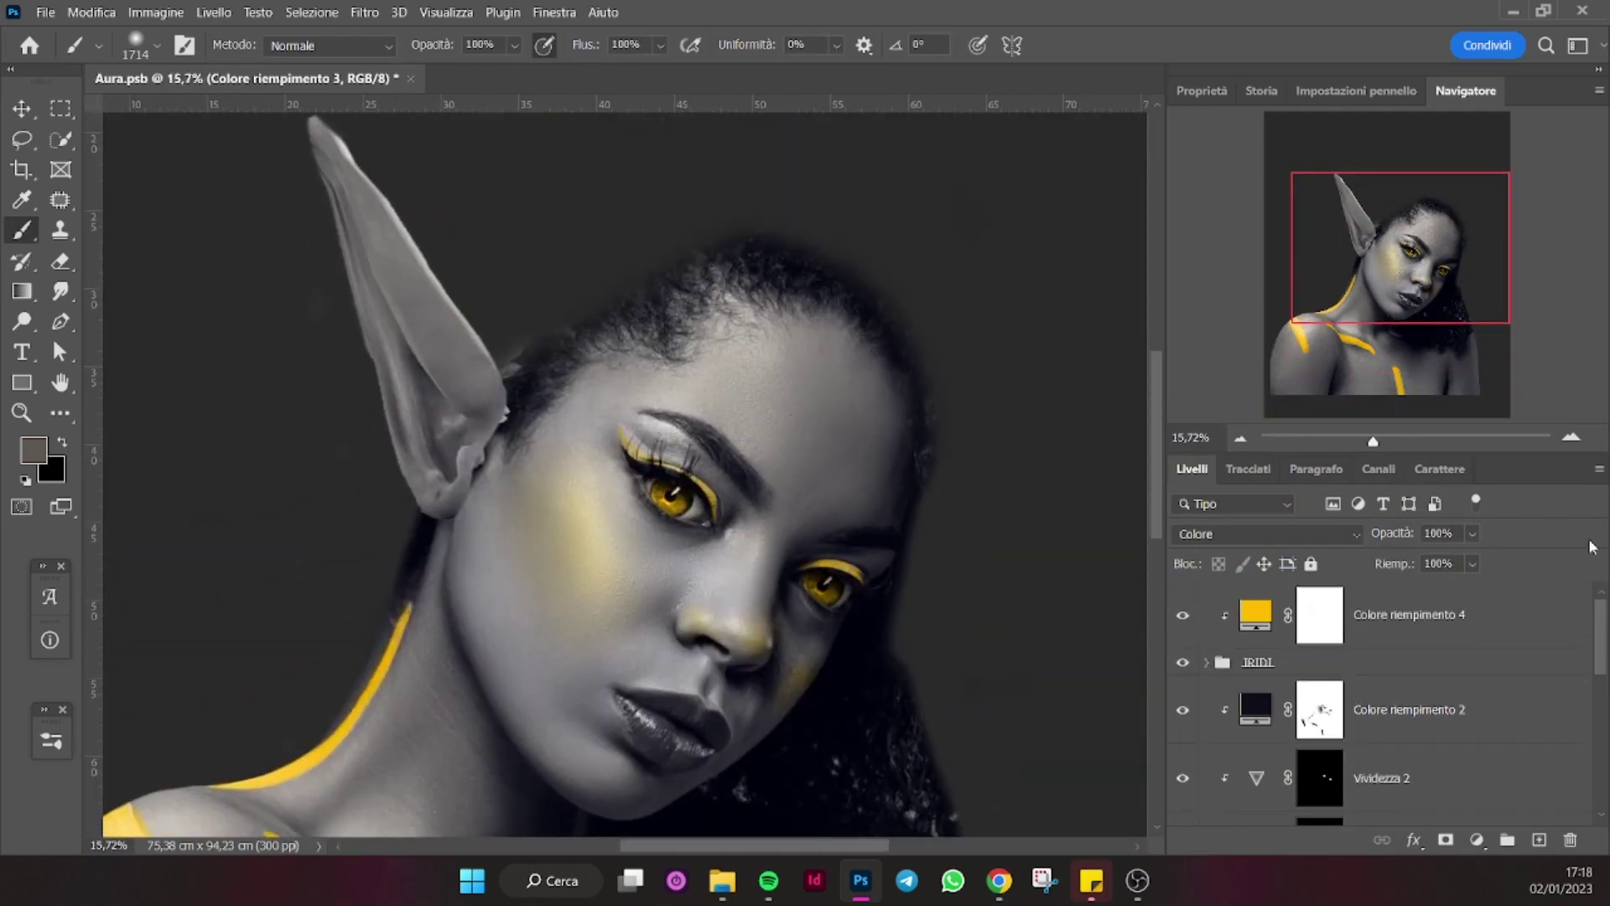
Select Livello 0 copia in Gruppo 1 and add the empty Livello 2 above it.
click(1205, 664)
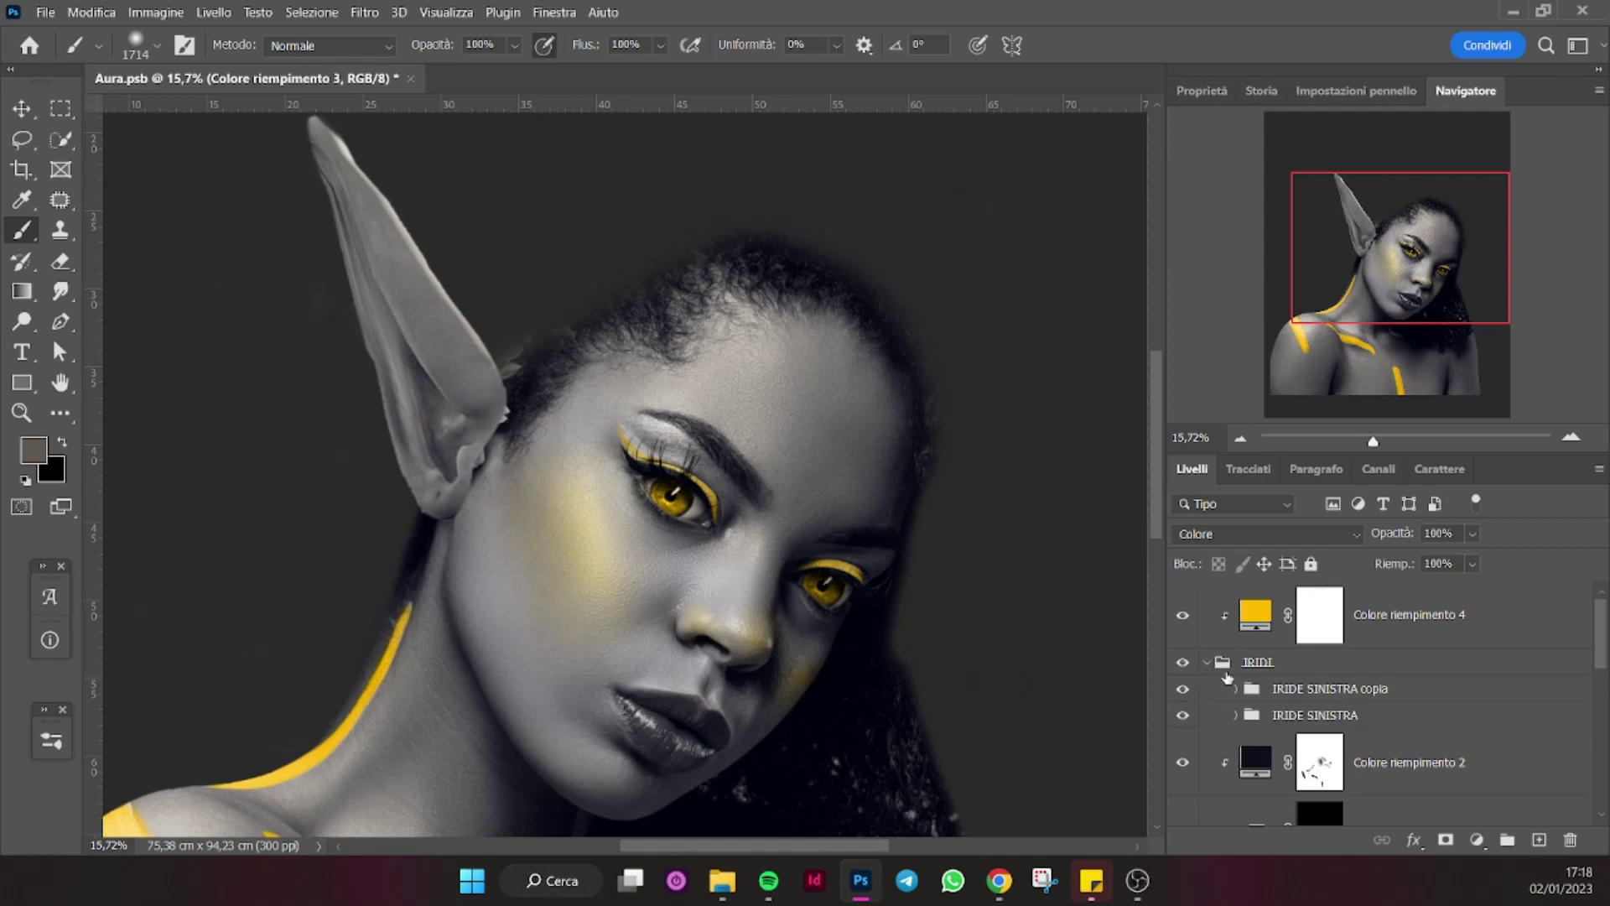
click(1206, 664)
scroll(1593, 659, down, 5)
click(1388, 677)
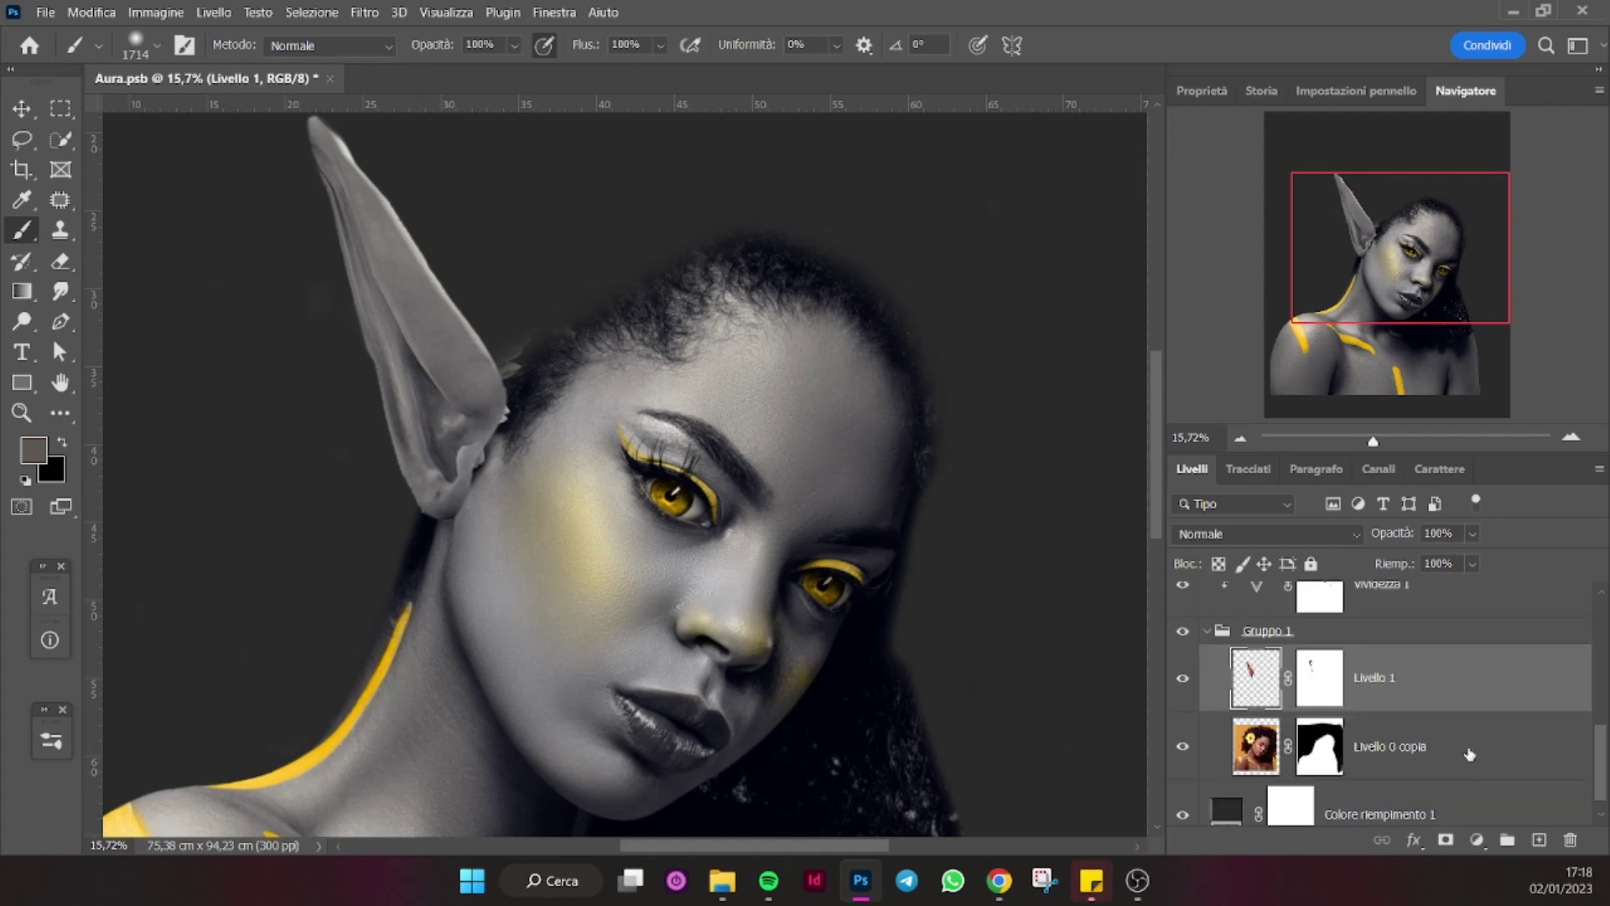
click(1388, 746)
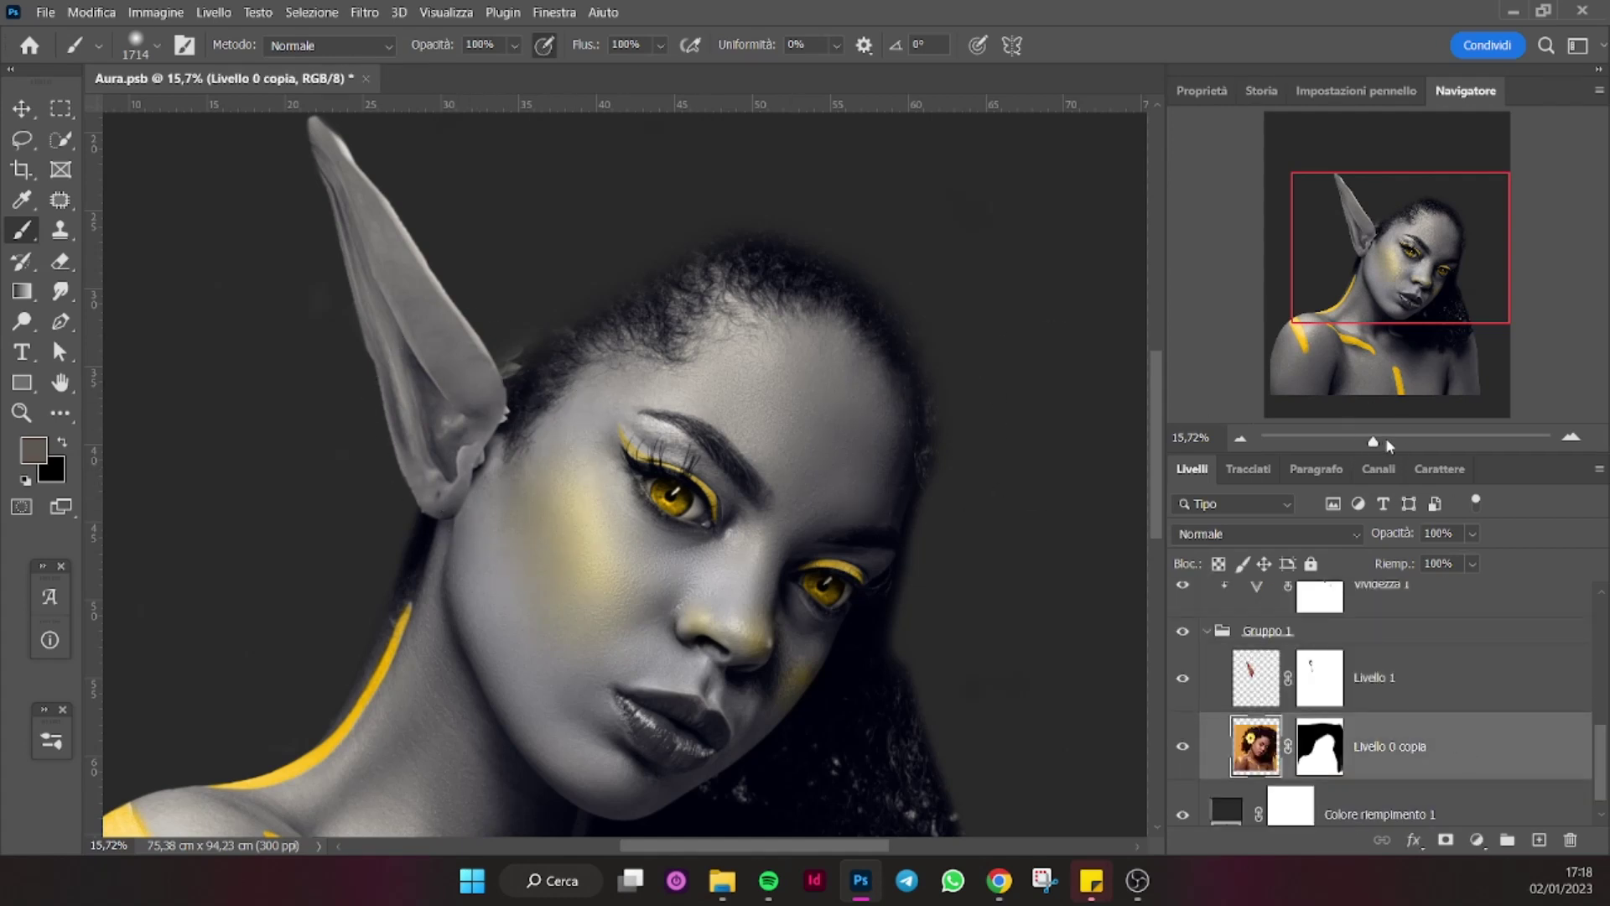
click(1386, 439)
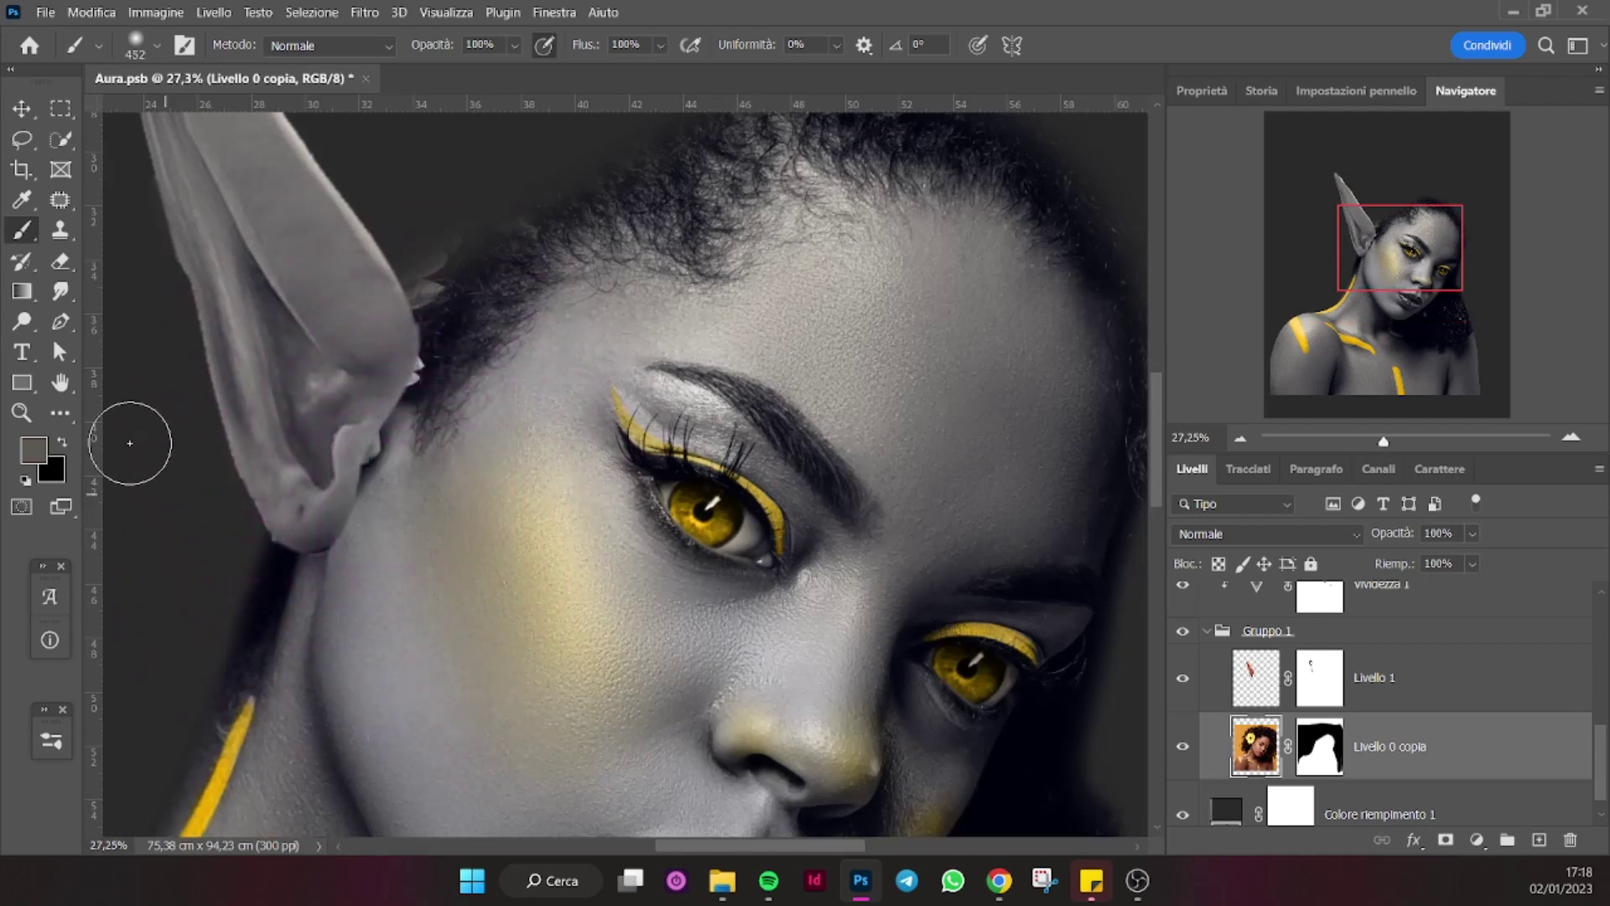
key(i)
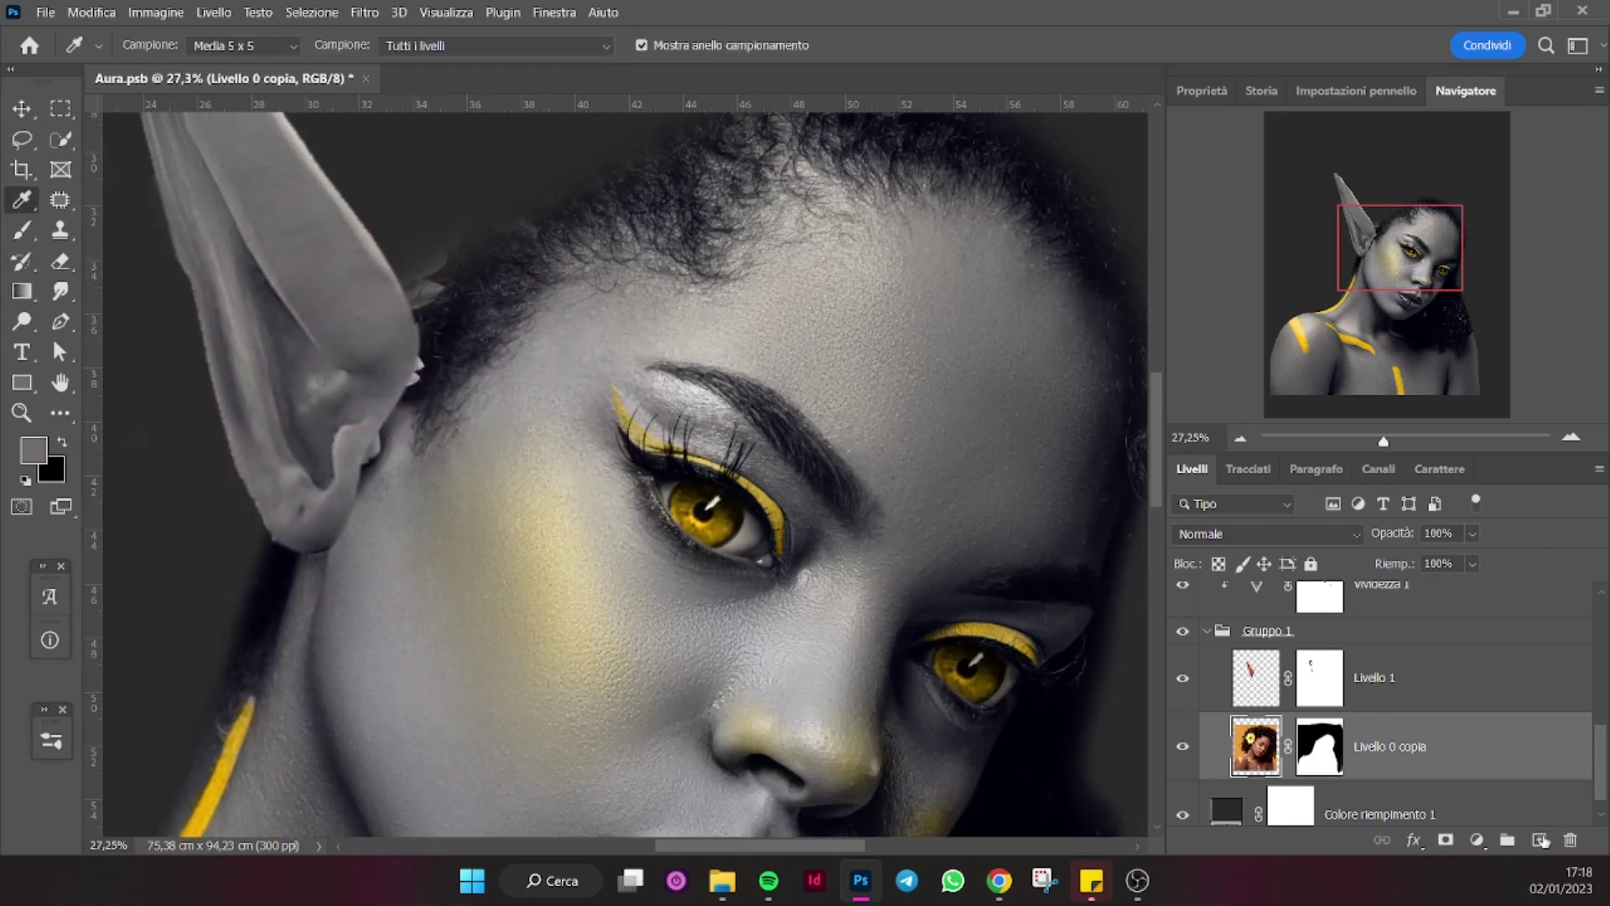
click(1540, 839)
key(alt+bracketleft)
On Livello 2, sample the skin grey and paint it over the hair beside the ear.
key(b)
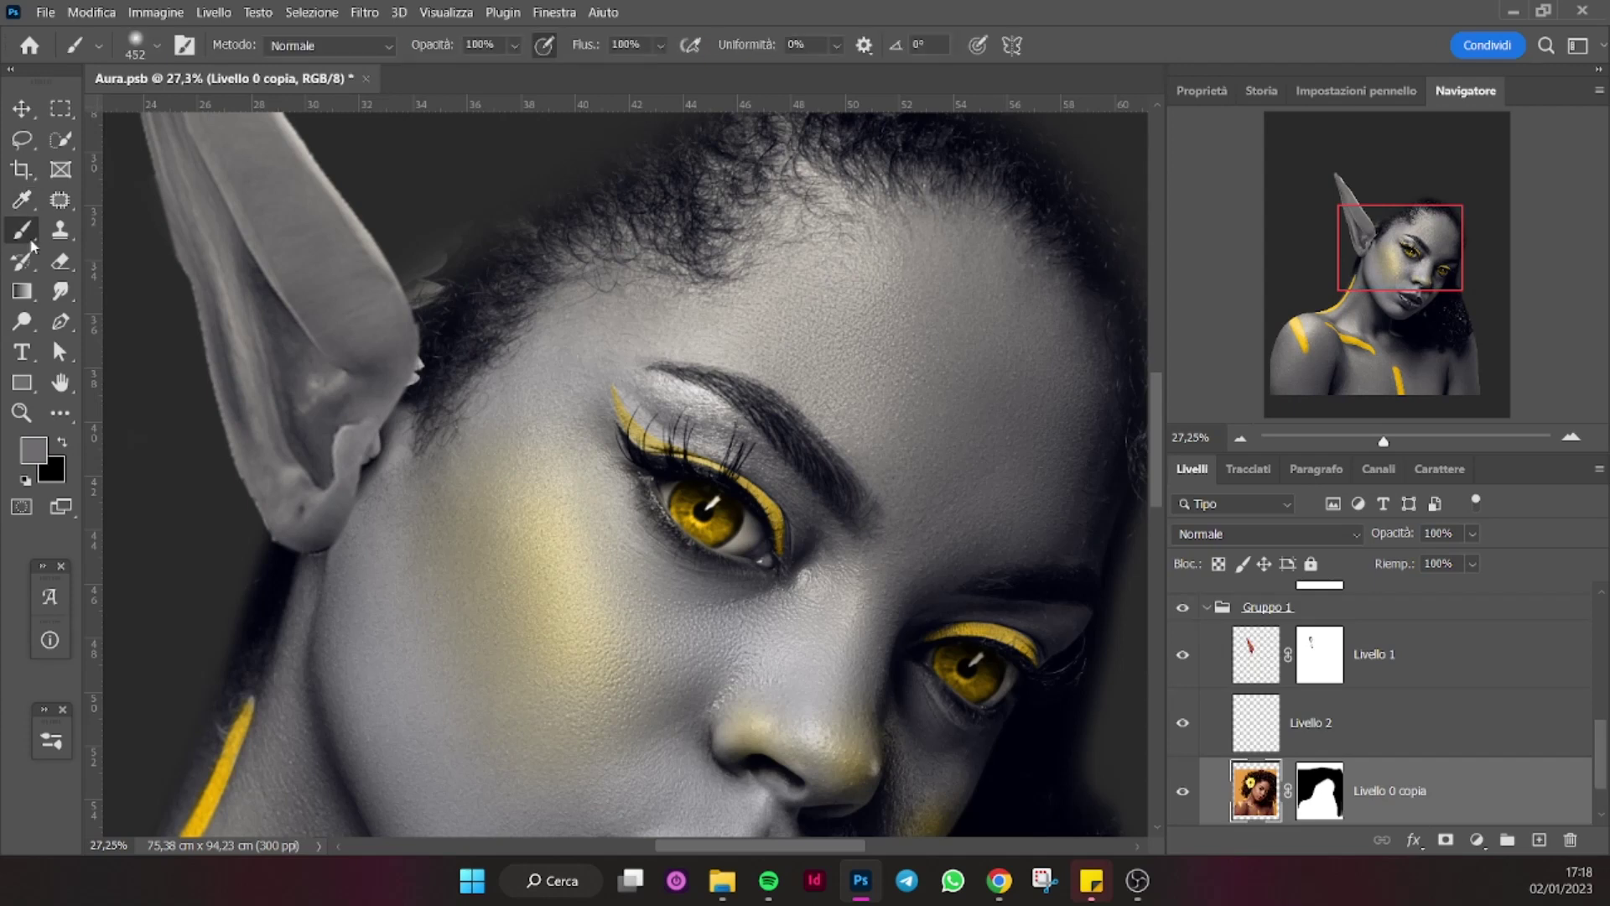
click(1249, 713)
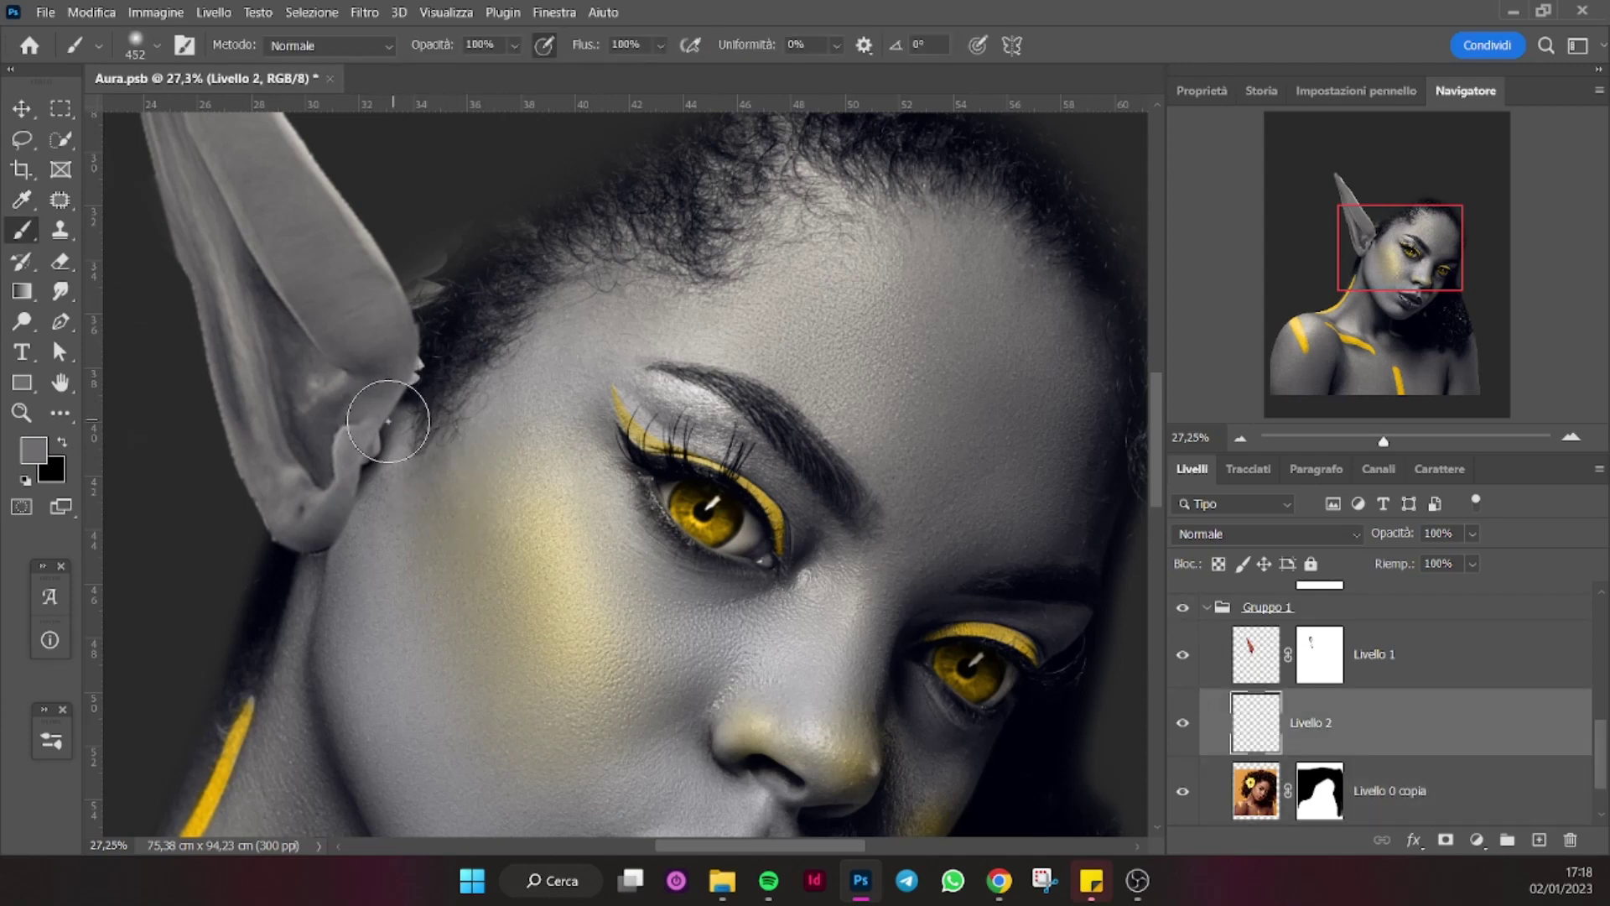
alt+click(403, 455)
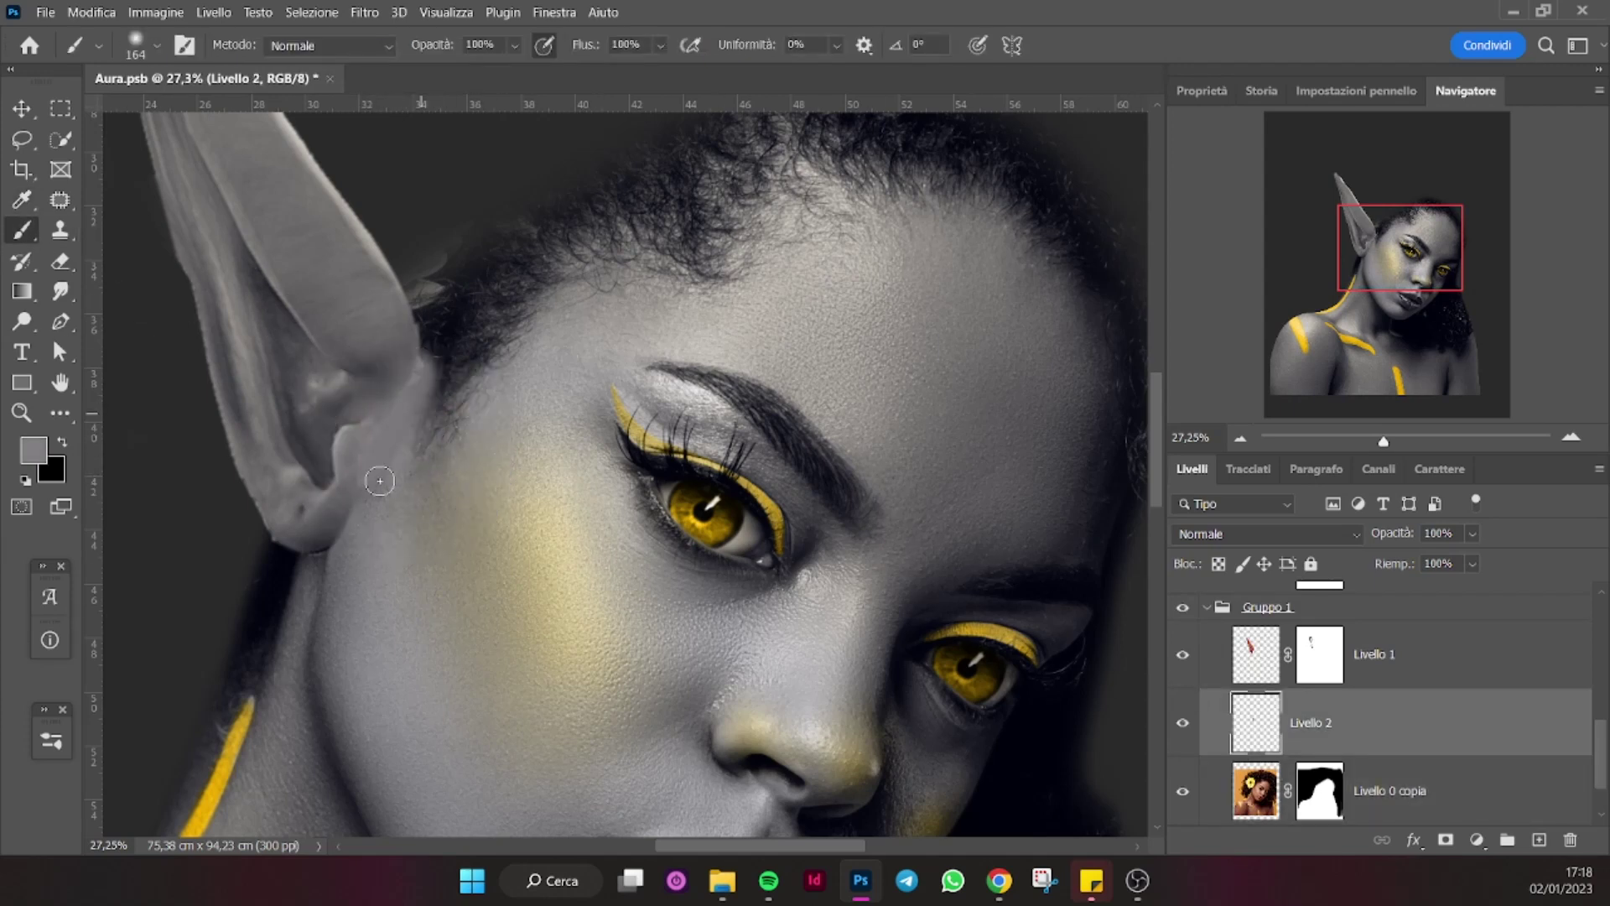
mouse_move(395, 439)
mouse_down()
mouse_move(485, 349)
mouse_move(398, 469)
mouse_up()
key(alt+bracketright)
key(d)
key(x)
Frame the ear and set up a larger brush with swapped colours on Livello 2.
mouse_move(1382, 441)
mouse_down()
mouse_move(1330, 431)
mouse_move(1380, 444)
mouse_up()
key(v)
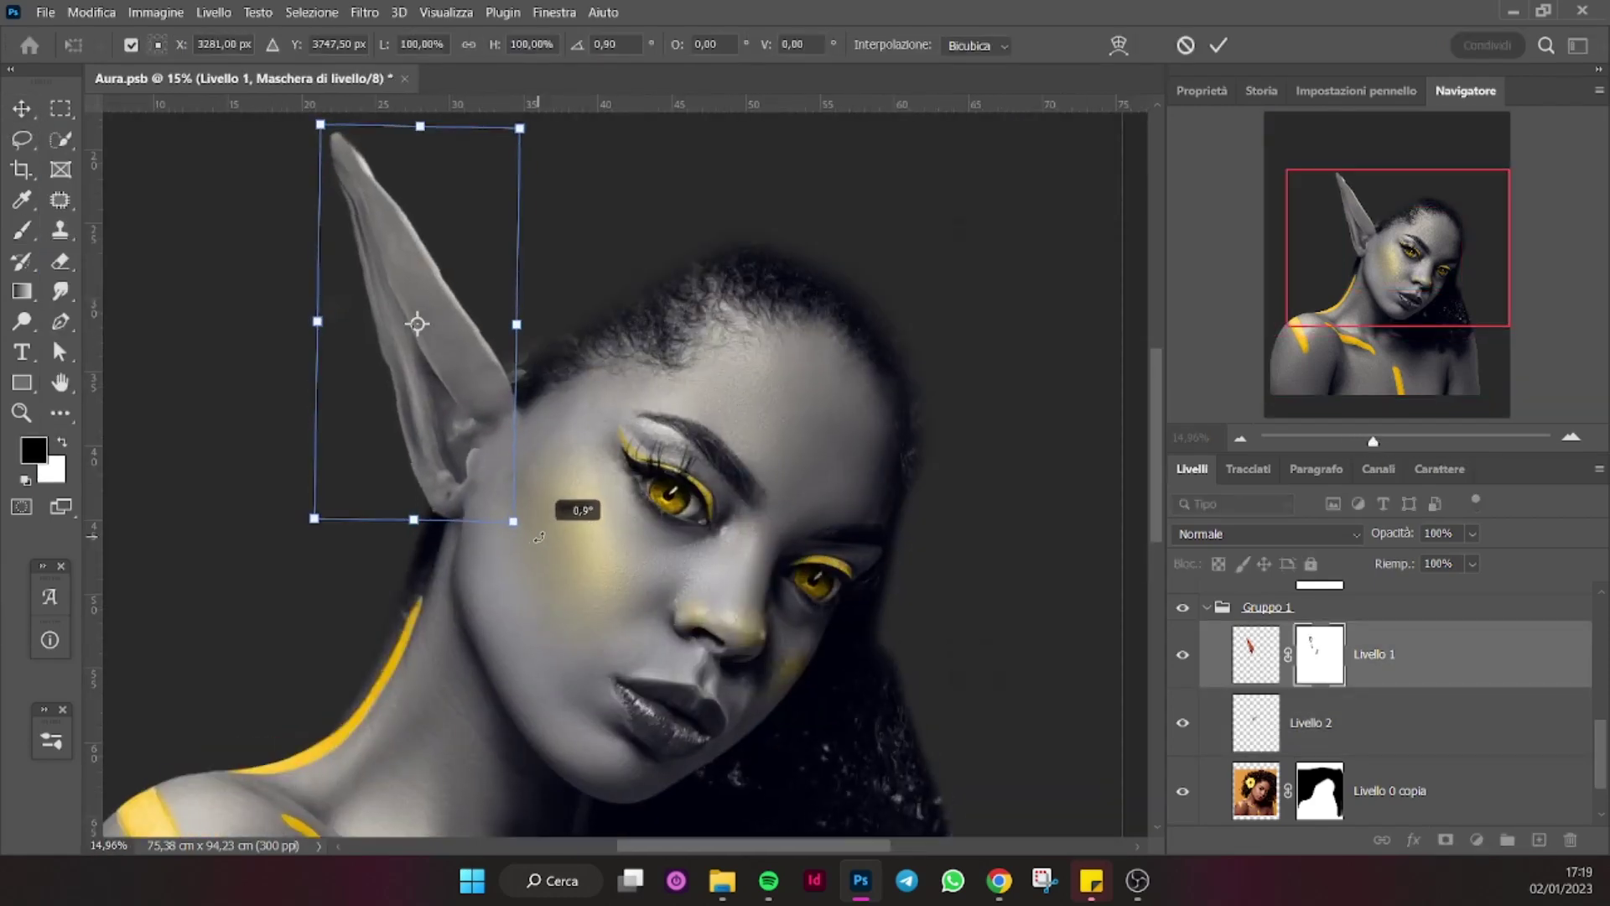
drag(1384, 448, 1393, 447)
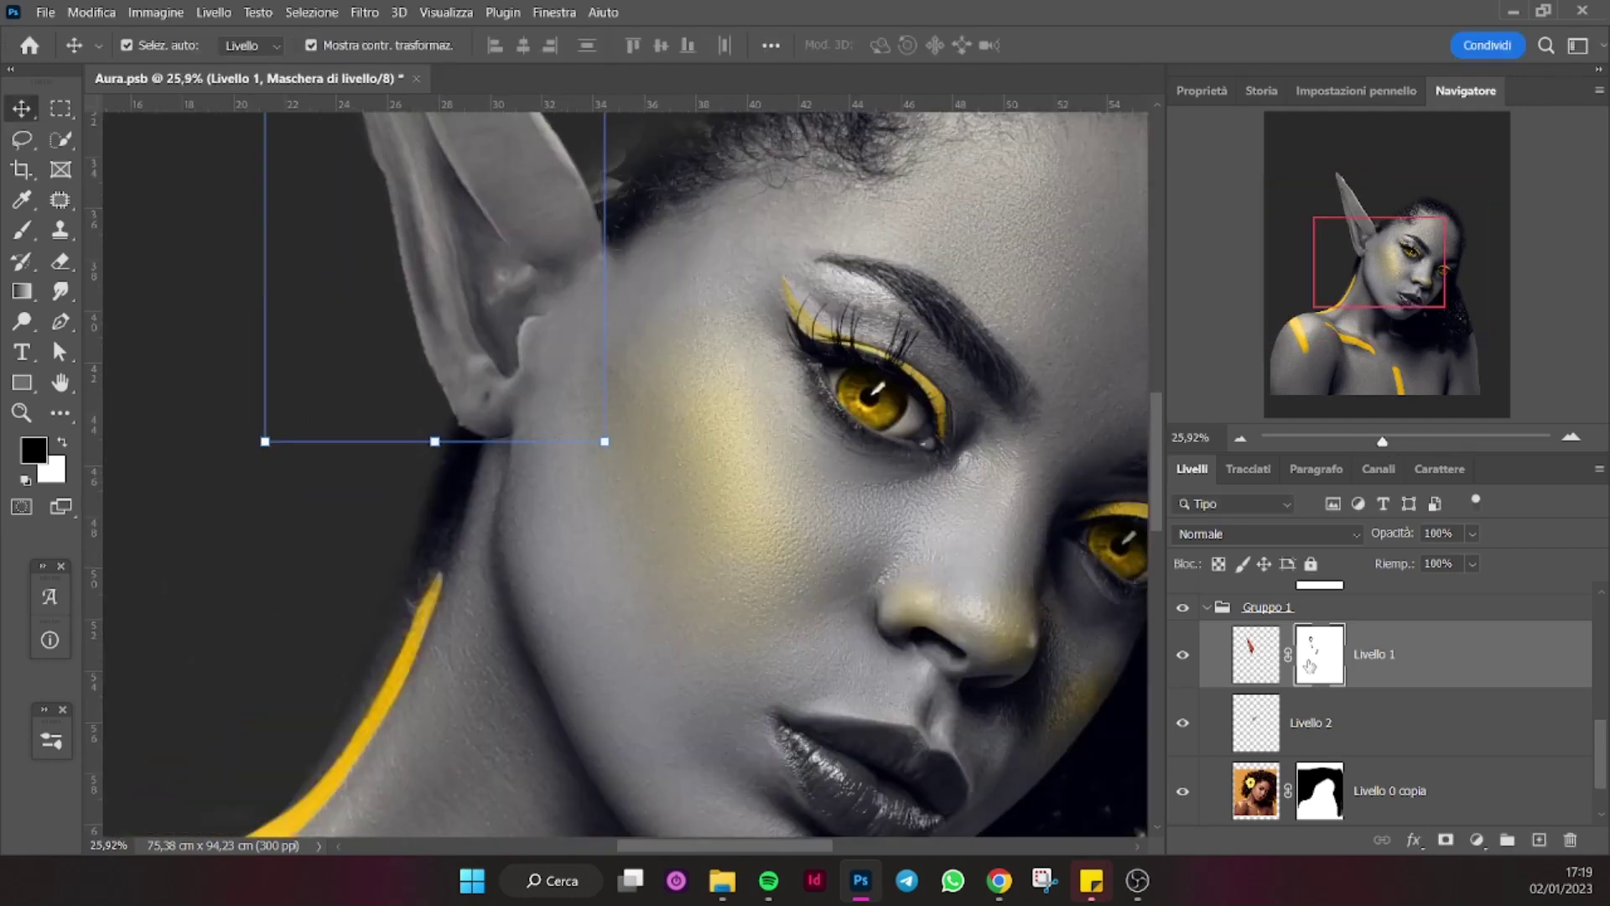
key(x)
key(b)
key(x)
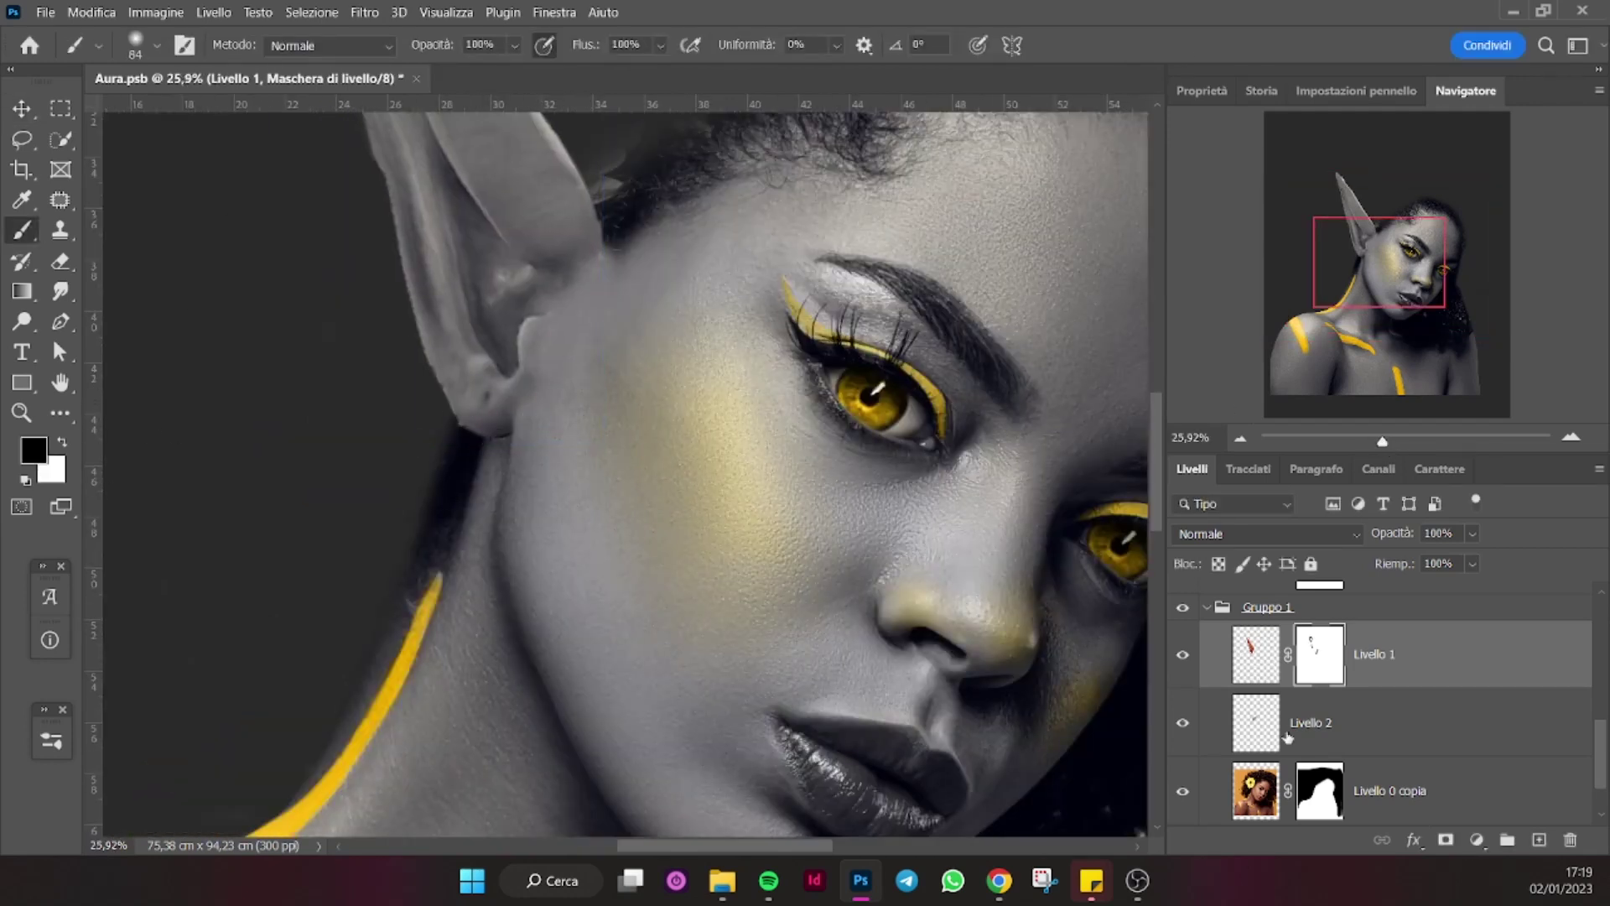
key(alt+bracketleft)
alt+click(556, 305)
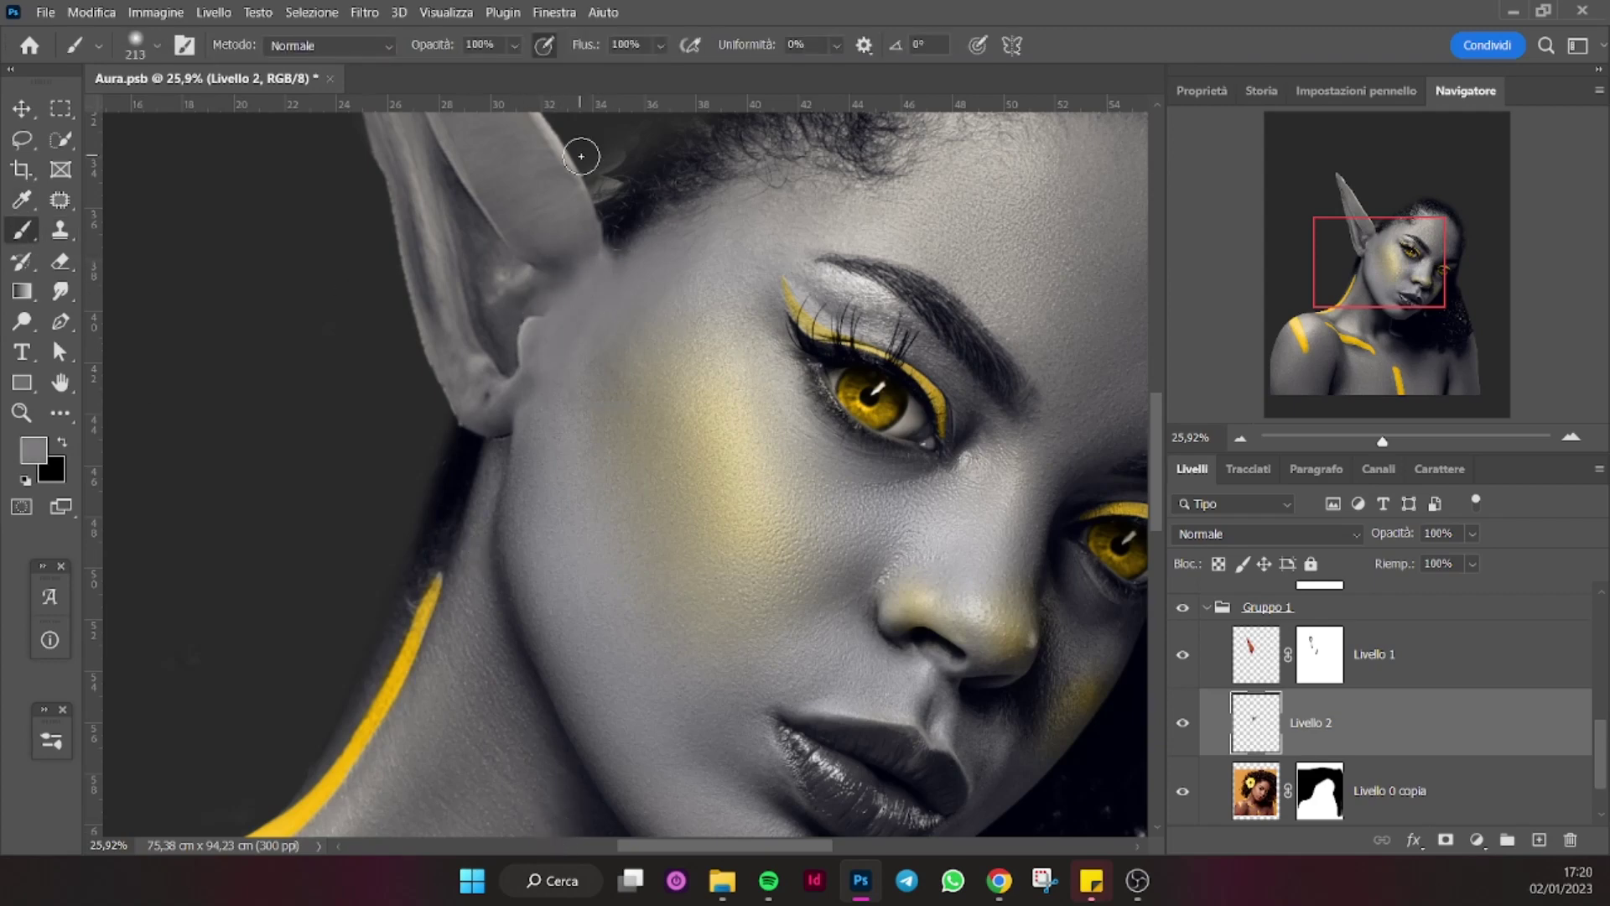
Smooth the ear's jagged outer edge in light grey and add new layers Livello 3 and 4.
drag(1381, 440, 1365, 442)
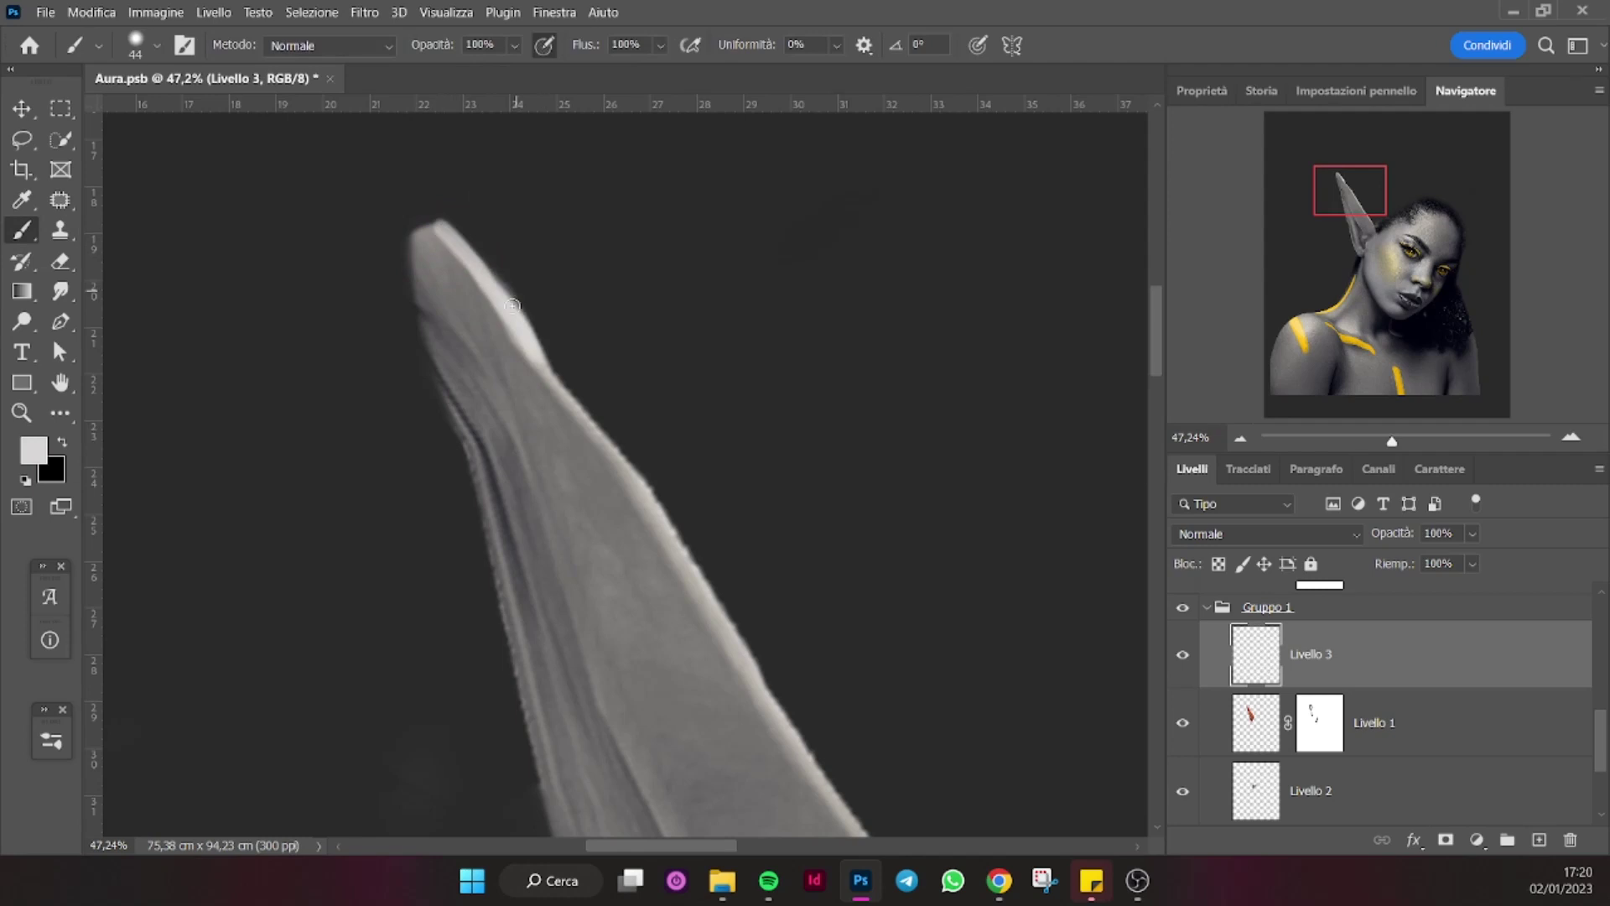
drag(512, 304, 842, 809)
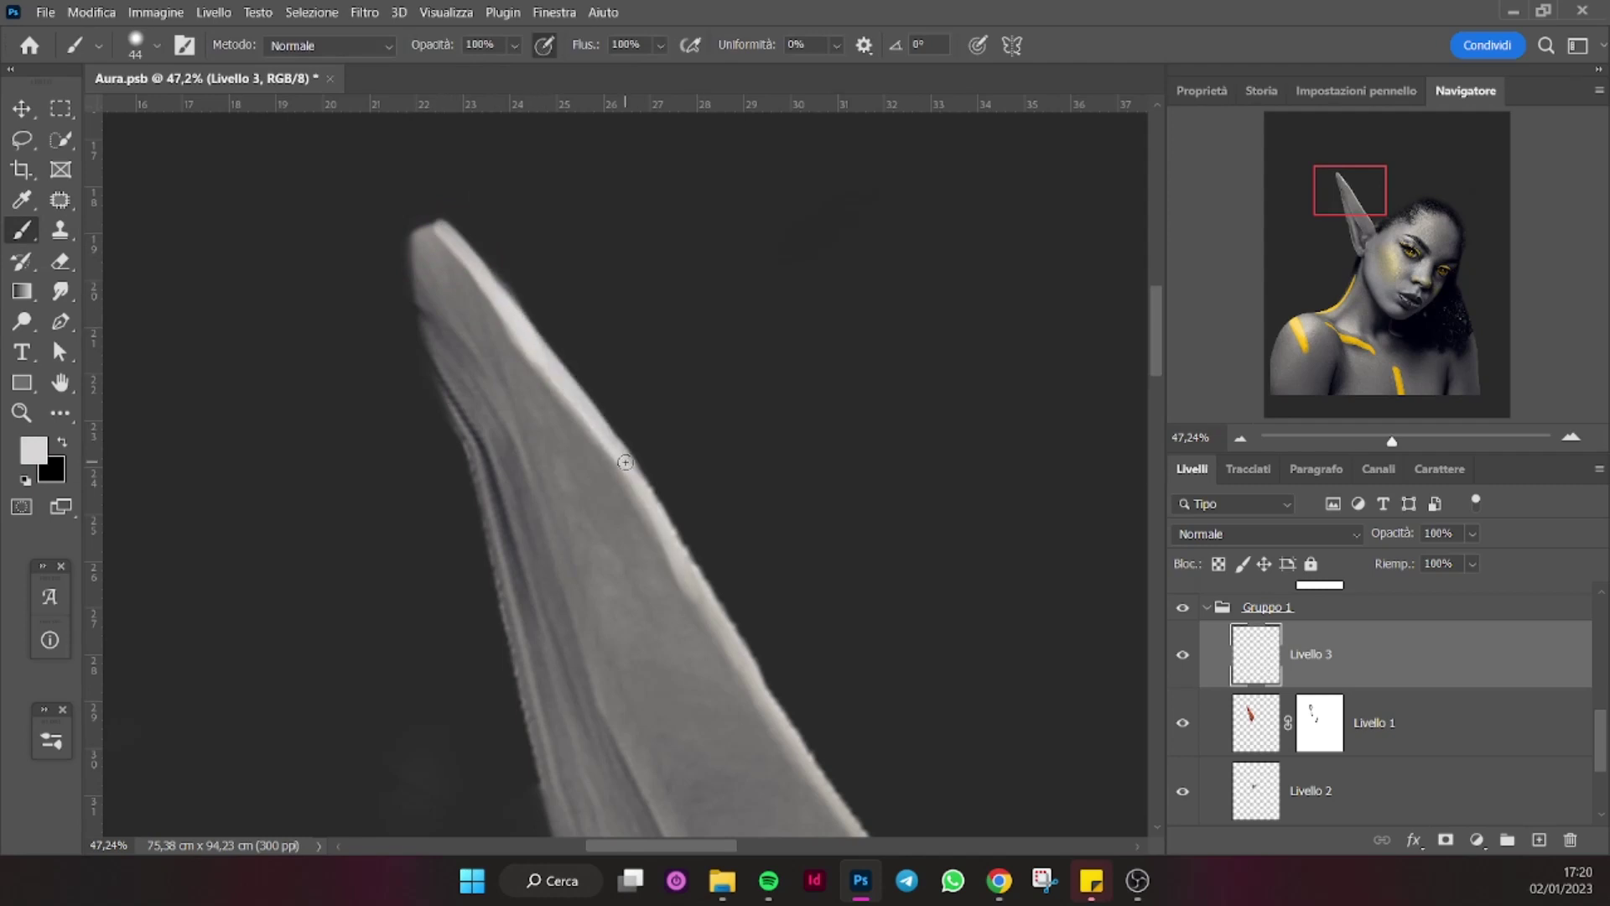
drag(1360, 201, 1341, 215)
key(bracketleft)
key(bracketleft)
alt+click(501, 141)
key(e)
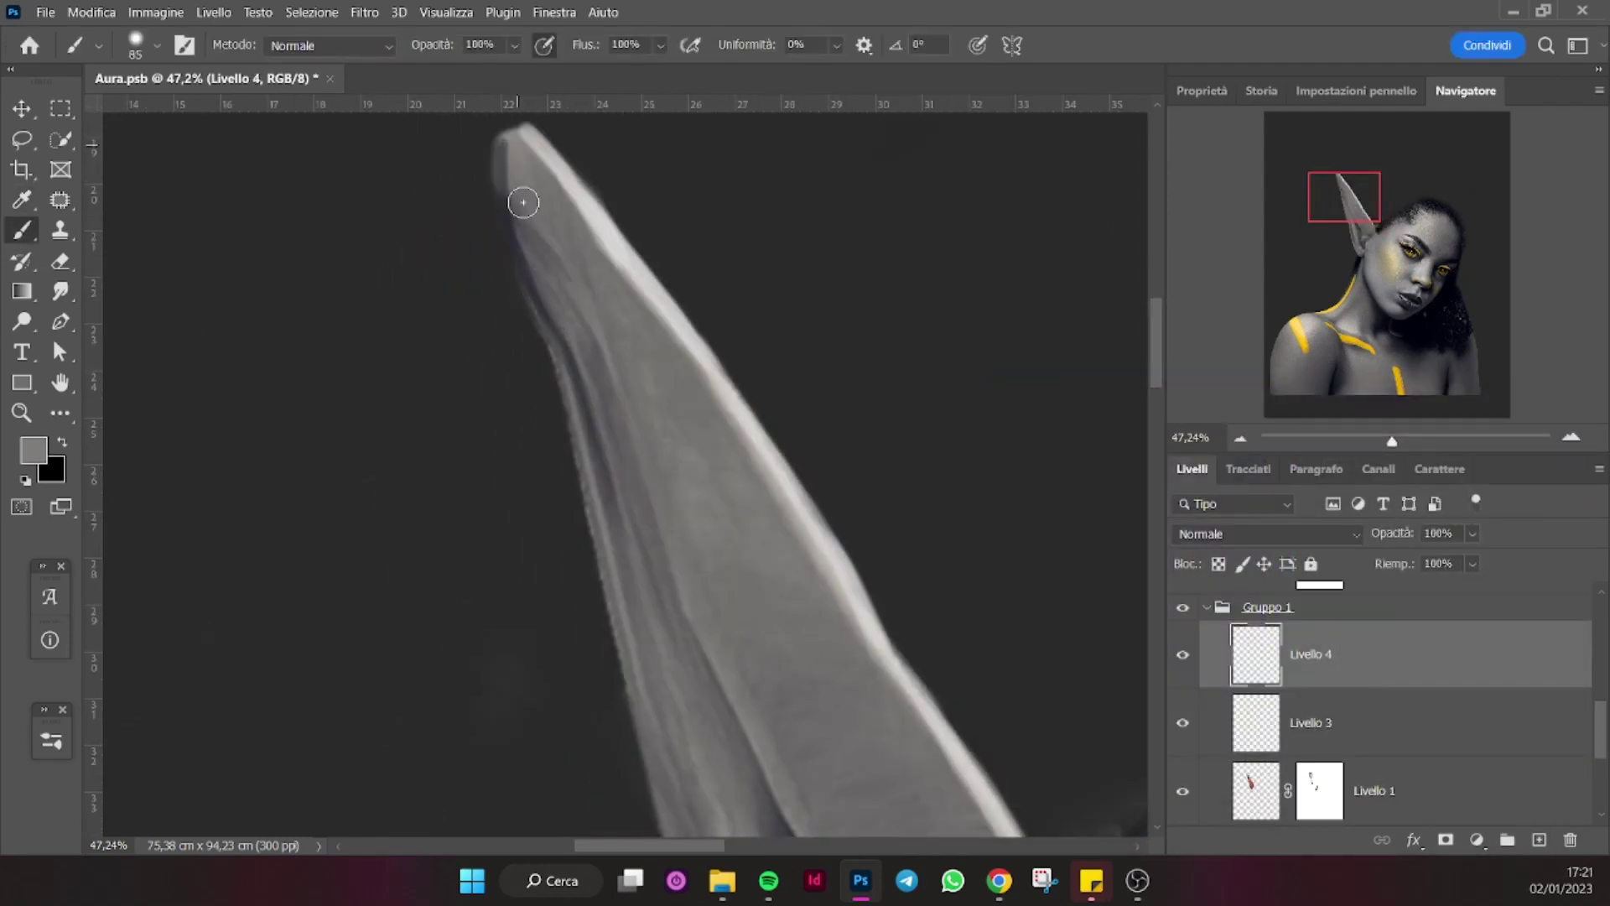
key(ctrl+shift+alt+n)
drag(460, 155, 574, 323)
scroll(693, 735, down, 5)
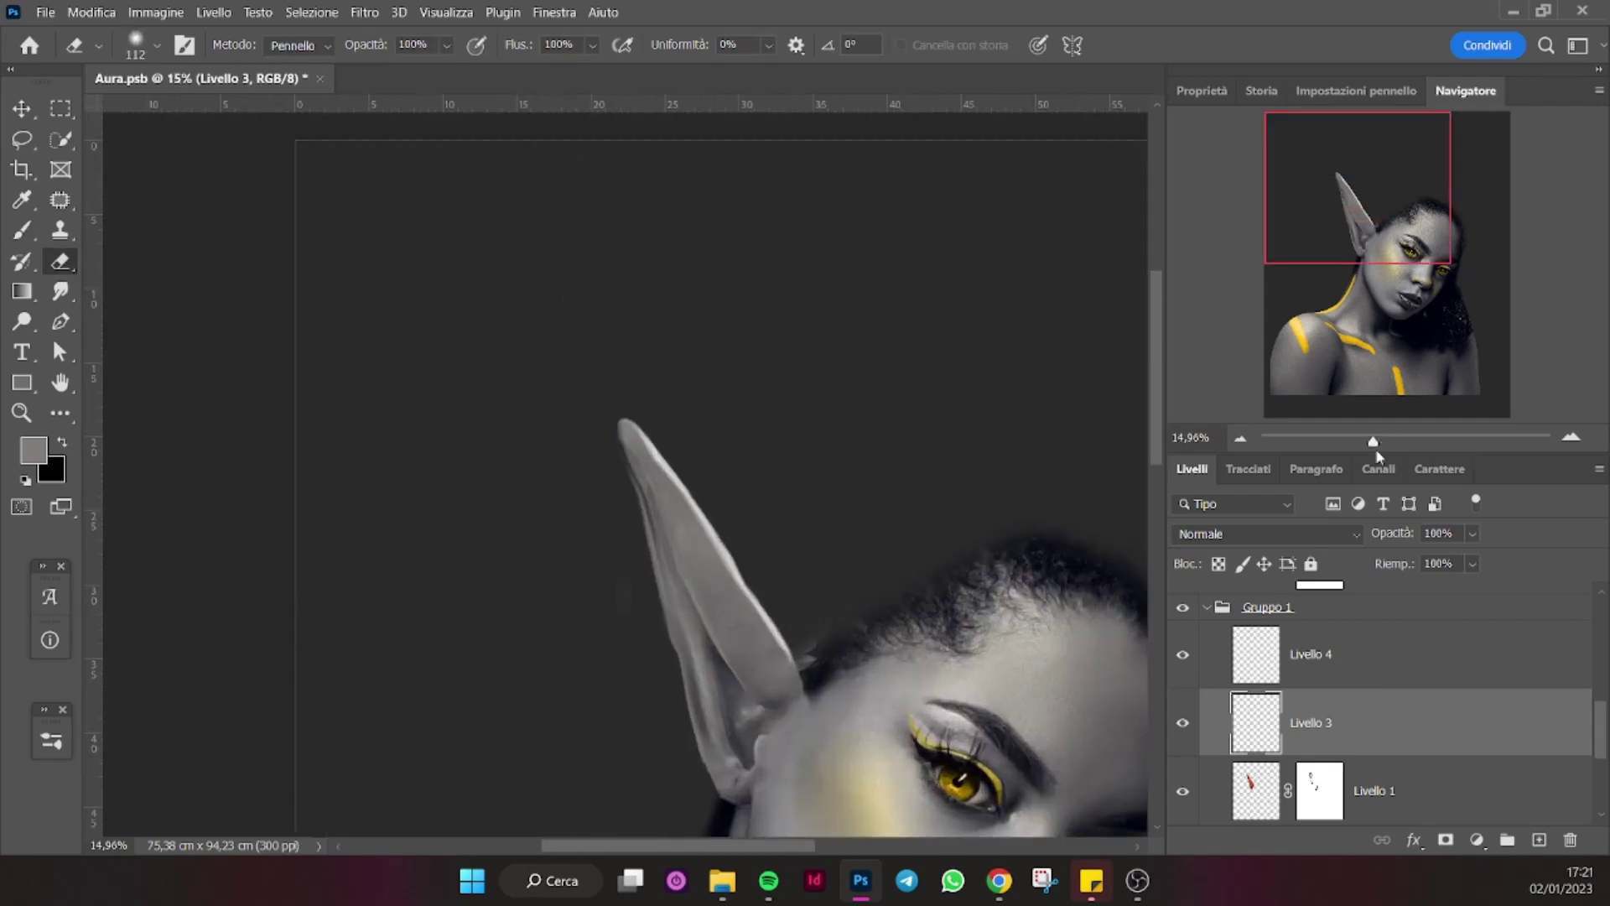
Choose a soft round brush from the brush presets and size it up.
key(b)
right_click(388, 385)
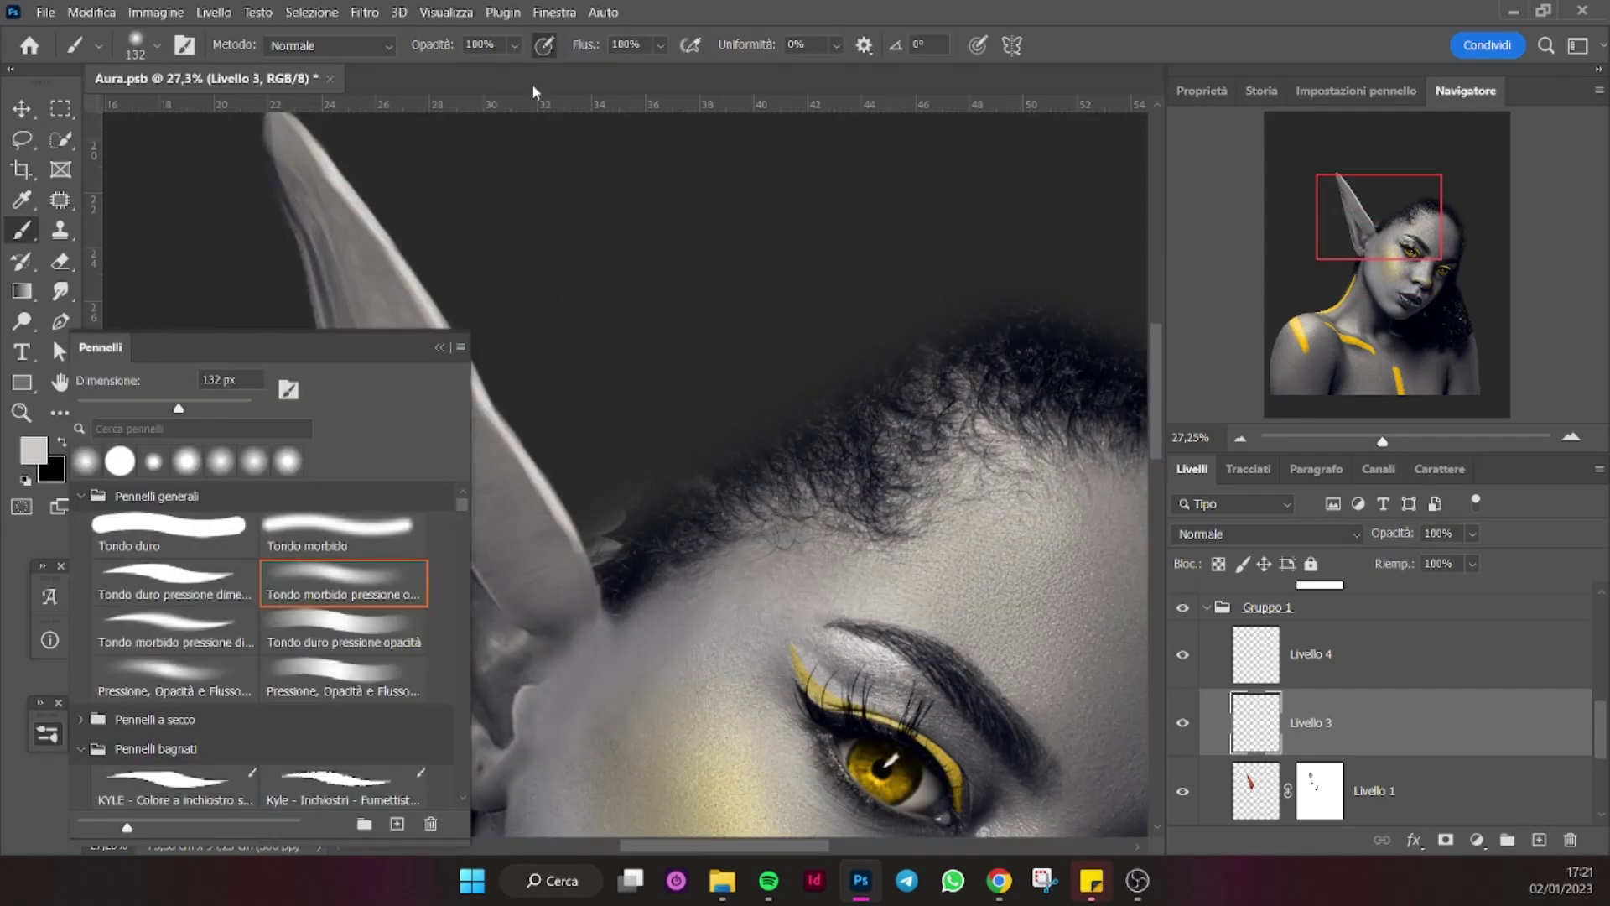
key(Return)
scroll(923, 504, up, 3)
scroll(923, 505, down, 3)
scroll(923, 505, down, 3)
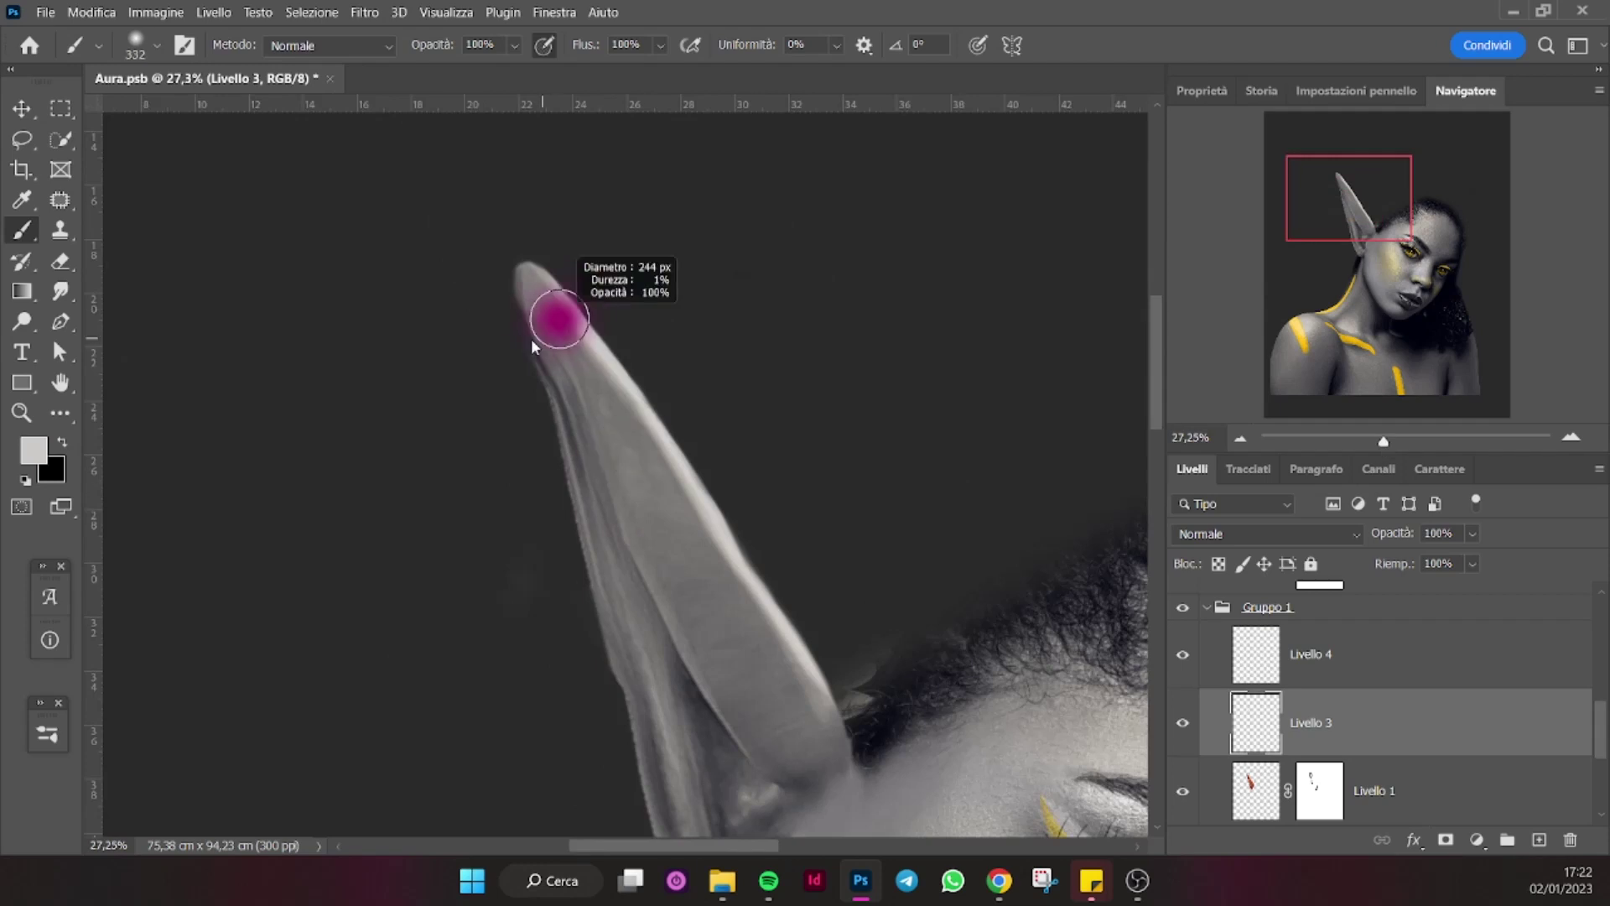
click(1261, 91)
key(i)
key(b)
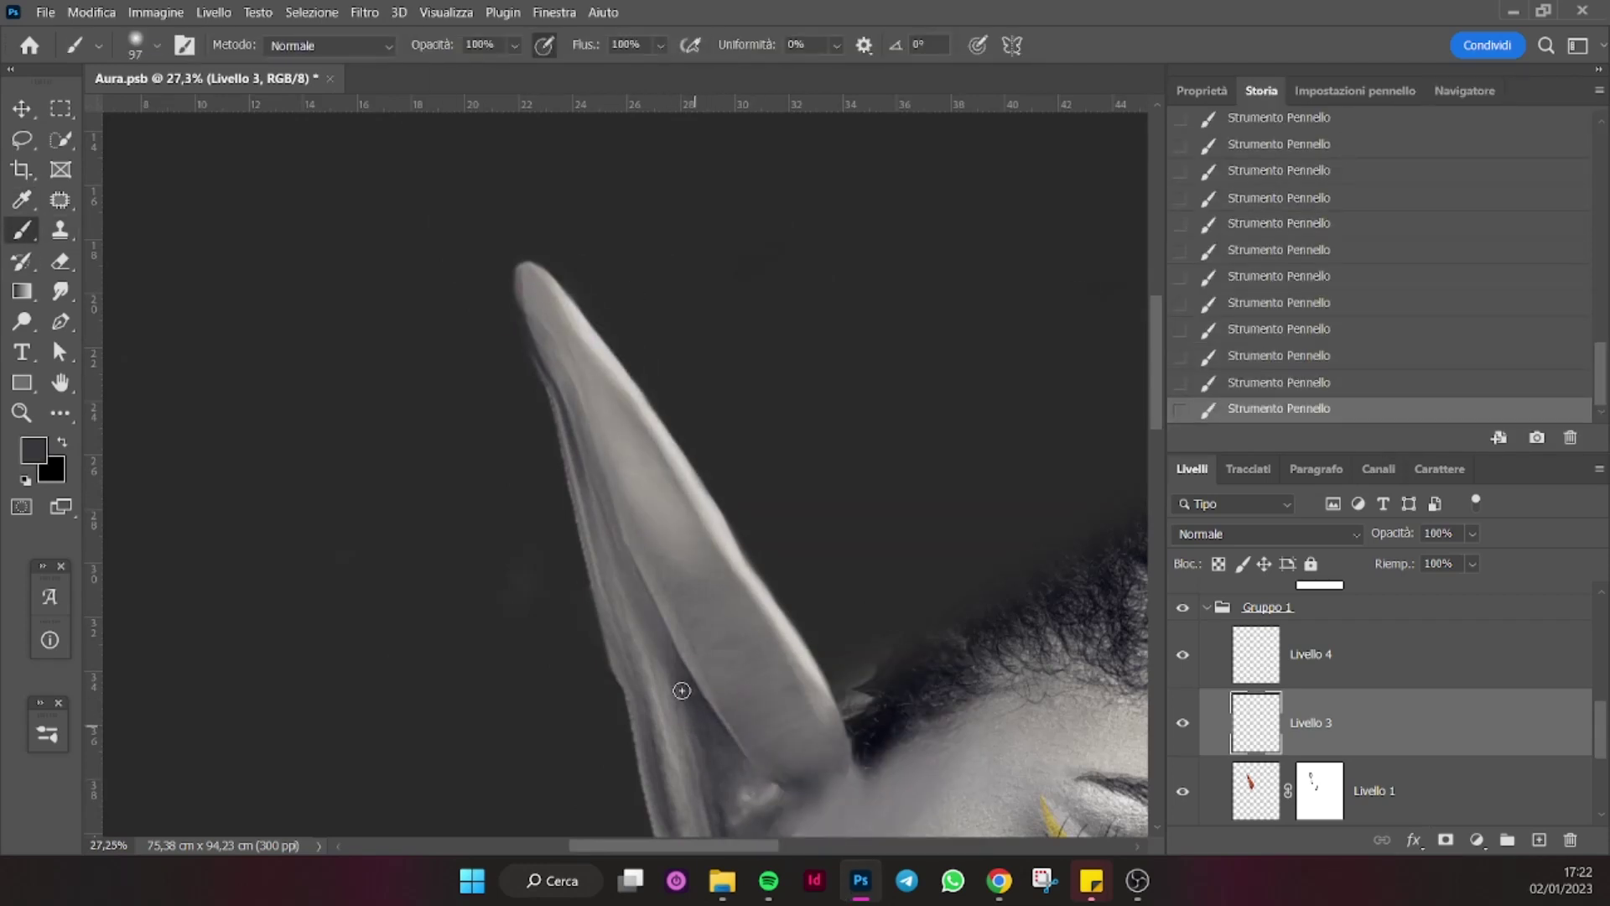
scroll(654, 654, down, 2)
key(bracketright)
key(bracketright)
key(bracketright)
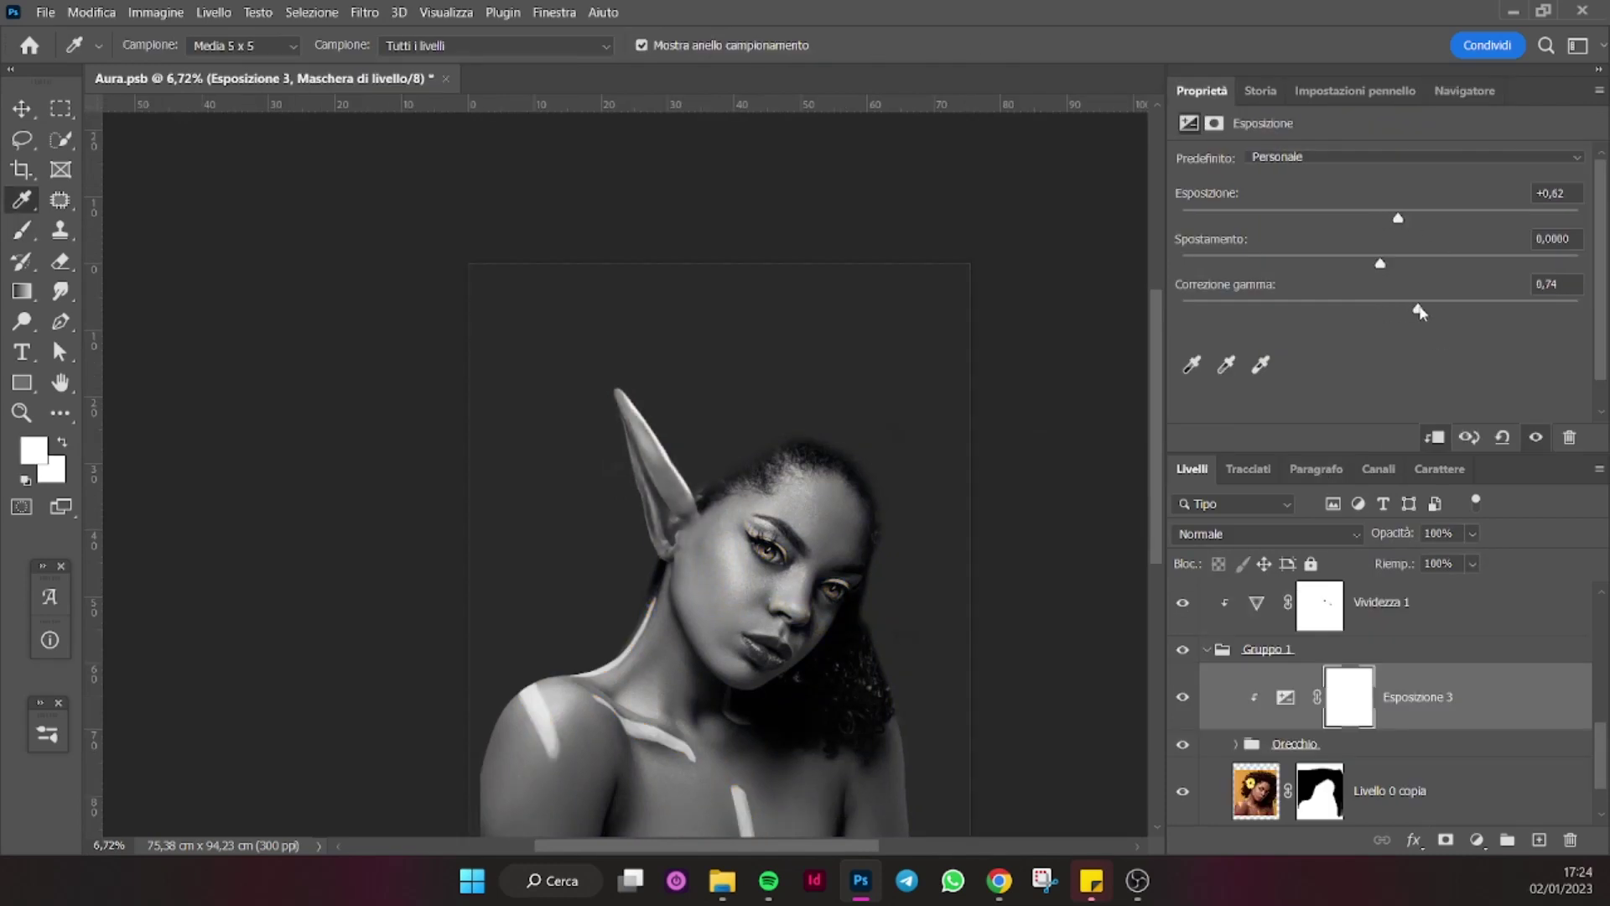
Slightly lower the Esposizione 3 exposure and gamma, and enlarge the brush for highlights.
drag(1433, 312, 1428, 309)
drag(1412, 218, 1405, 221)
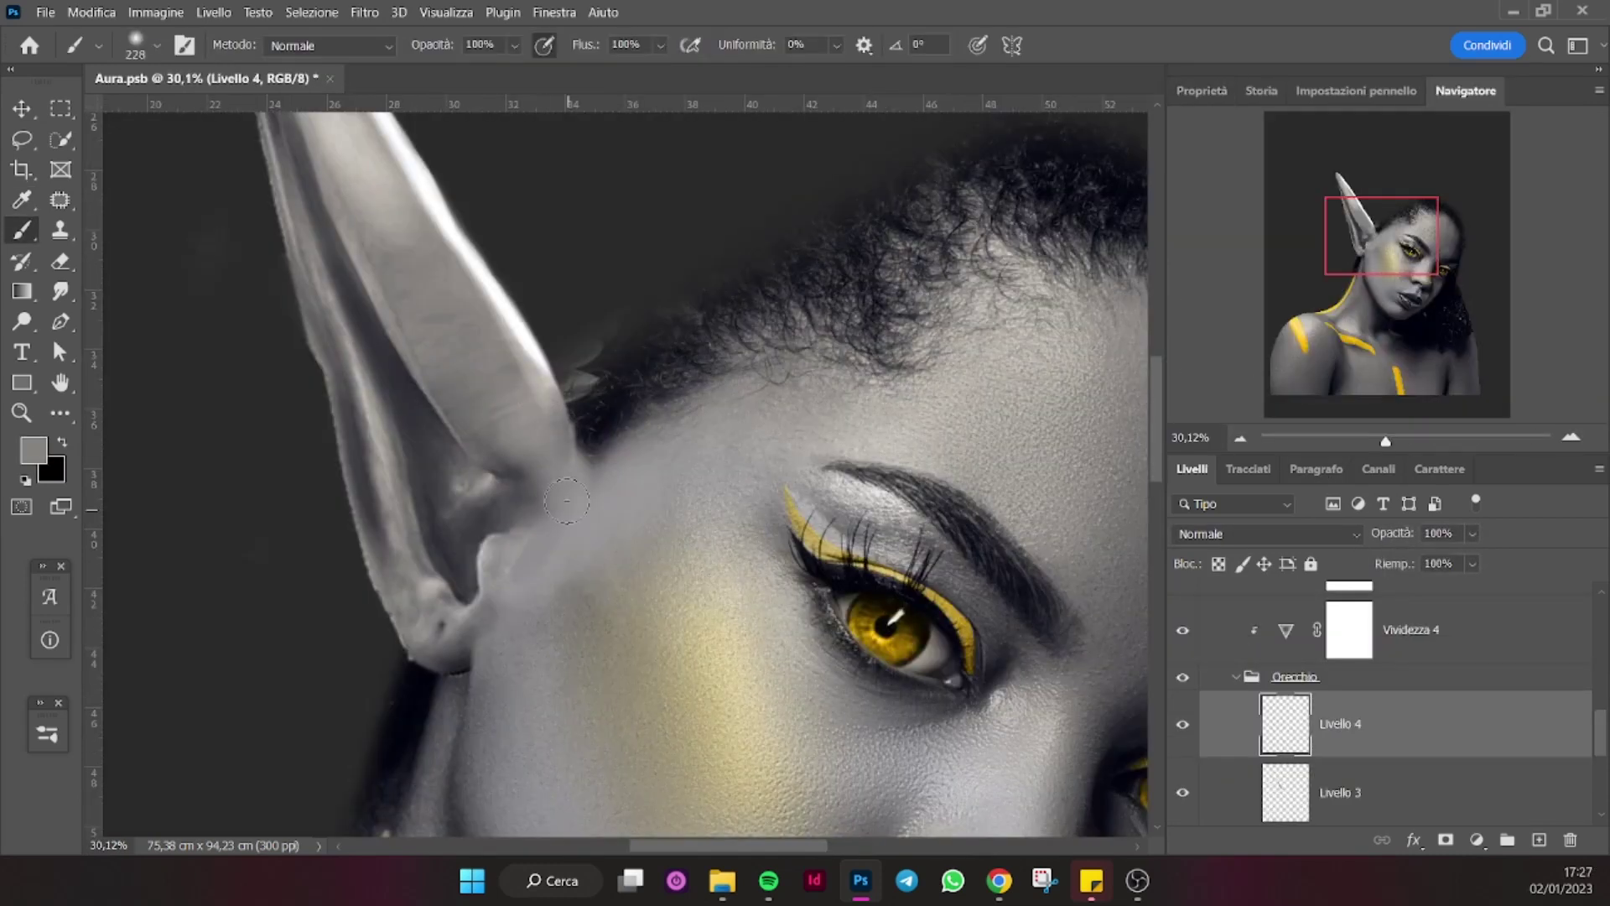
key(bracketleft)
key(bracketleft)
key(bracketleft)
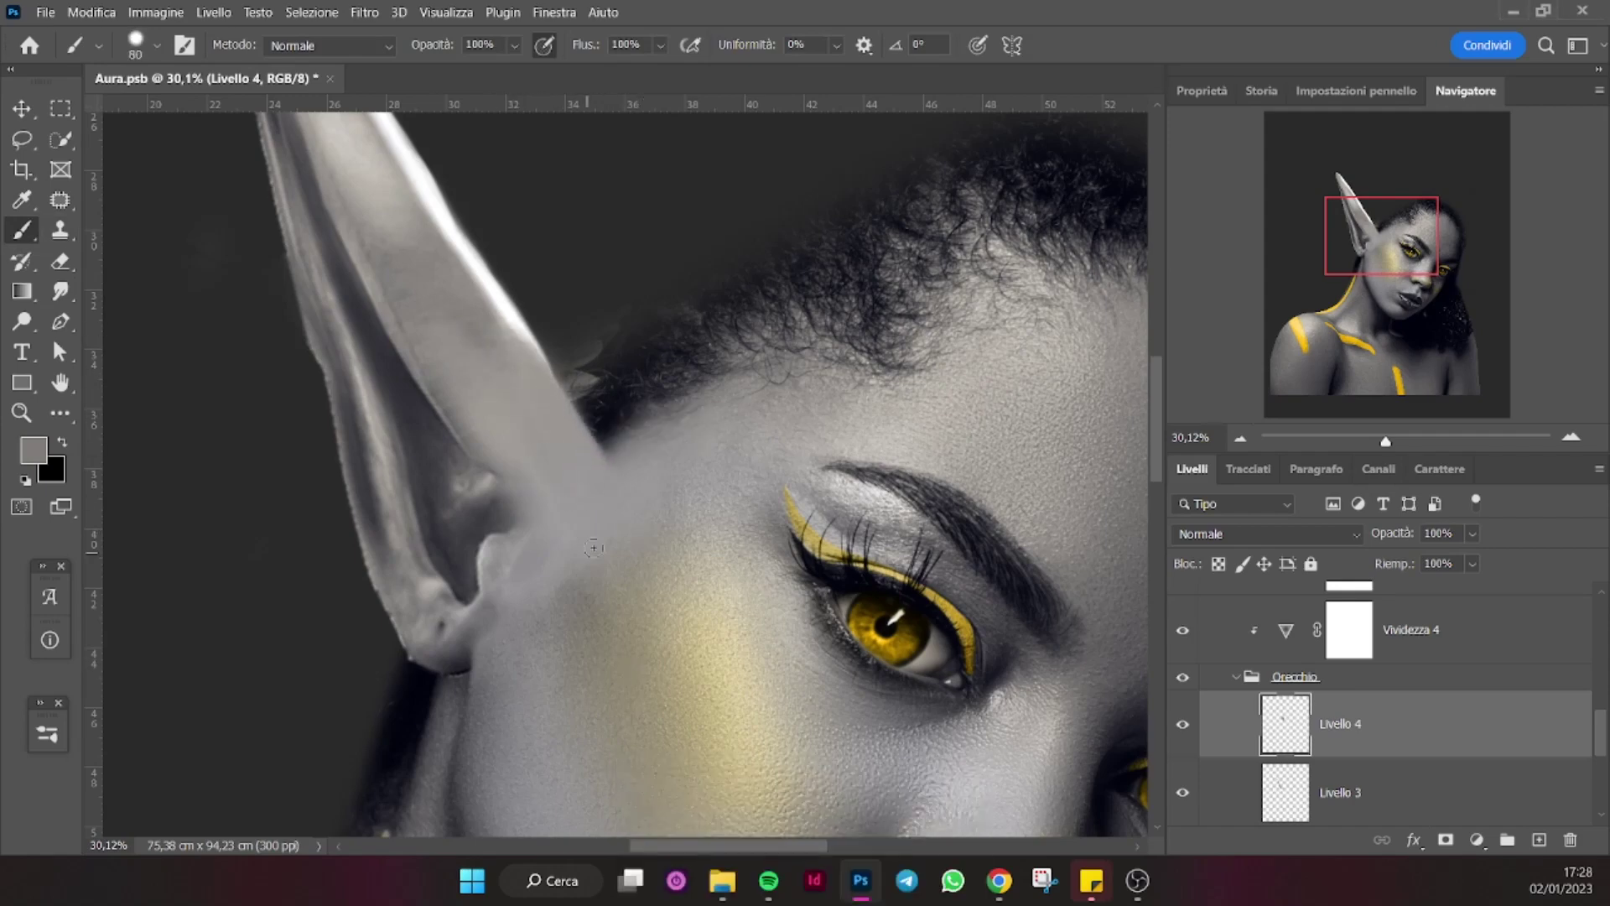
drag(665, 539, 755, 539)
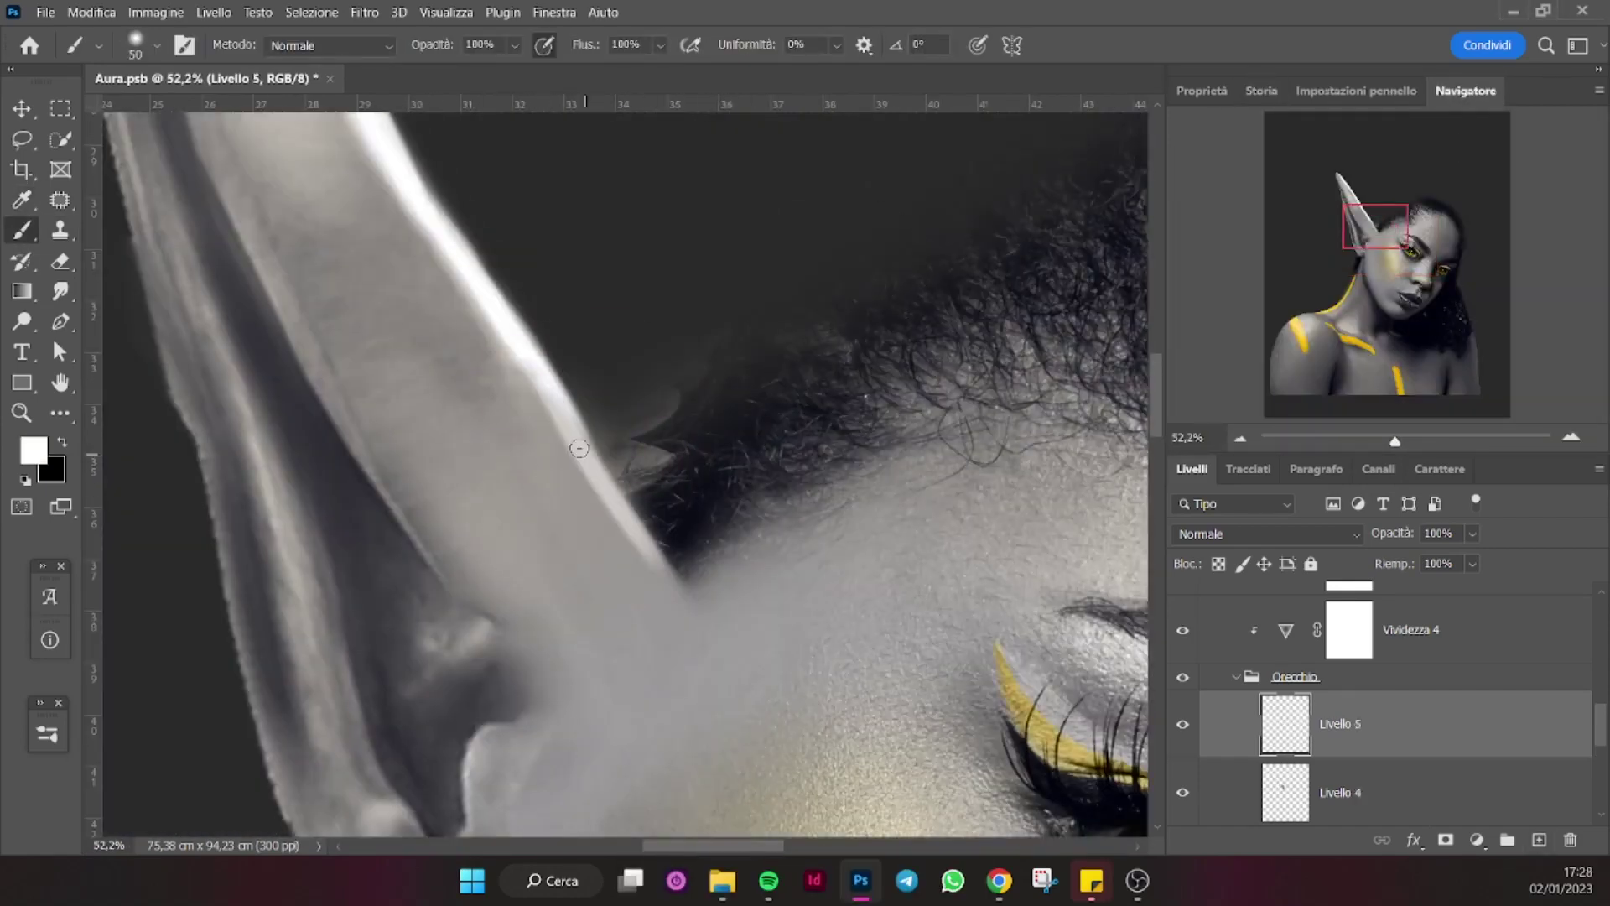
drag(625, 518, 671, 524)
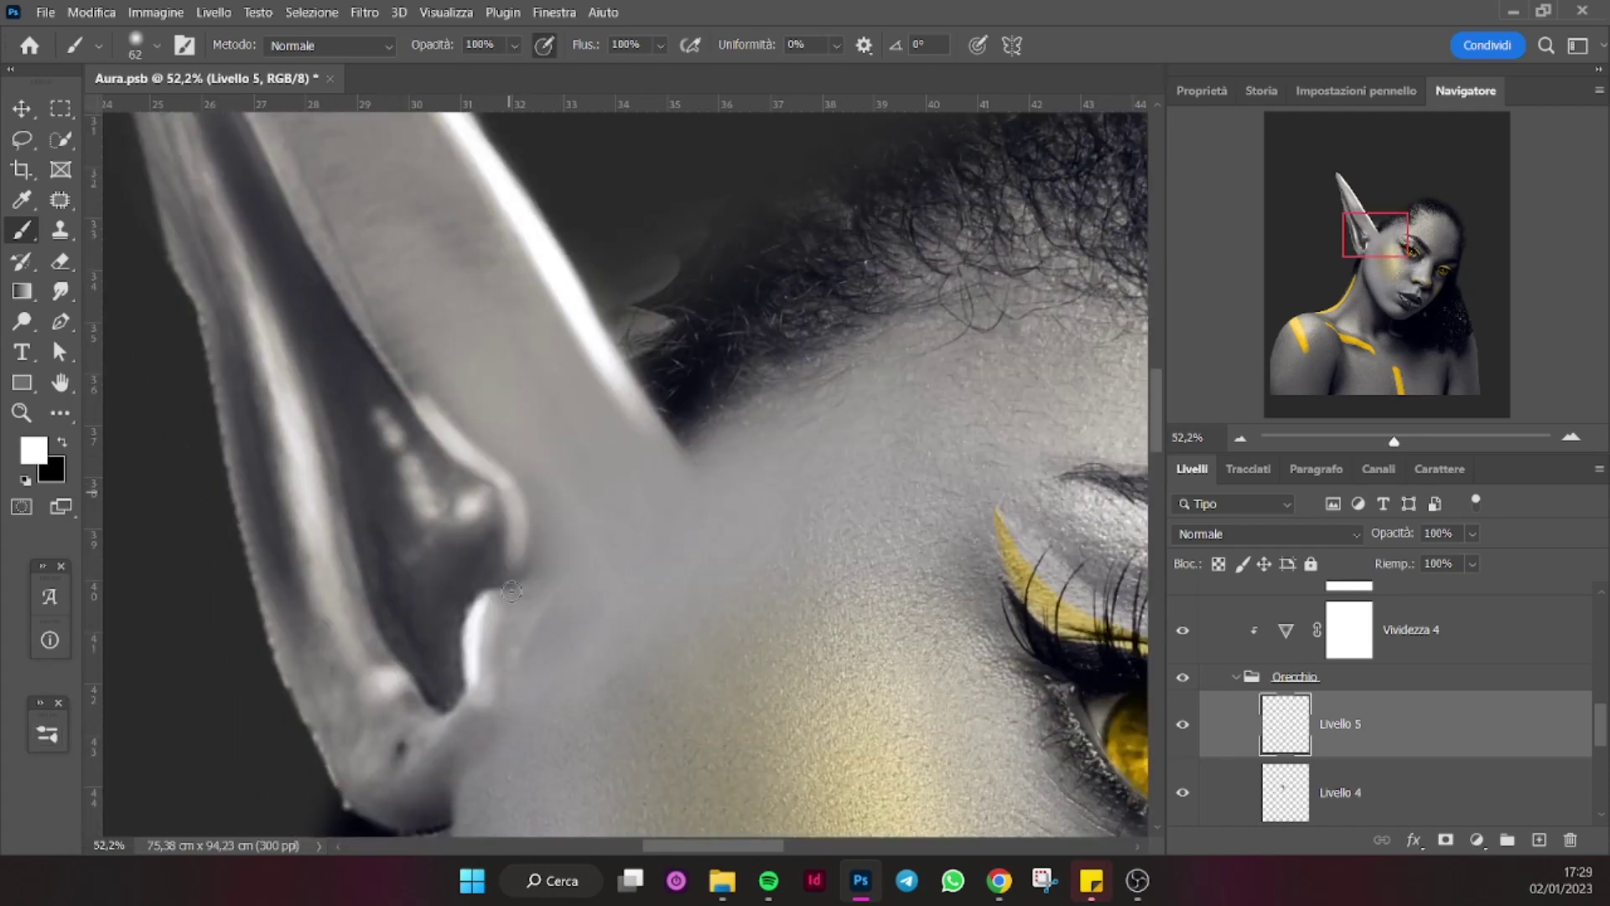
Paint white highlights on Livello 5 along the ear's ridge and lower edge at 54% opacity.
drag(431, 500, 520, 587)
drag(420, 410, 273, 151)
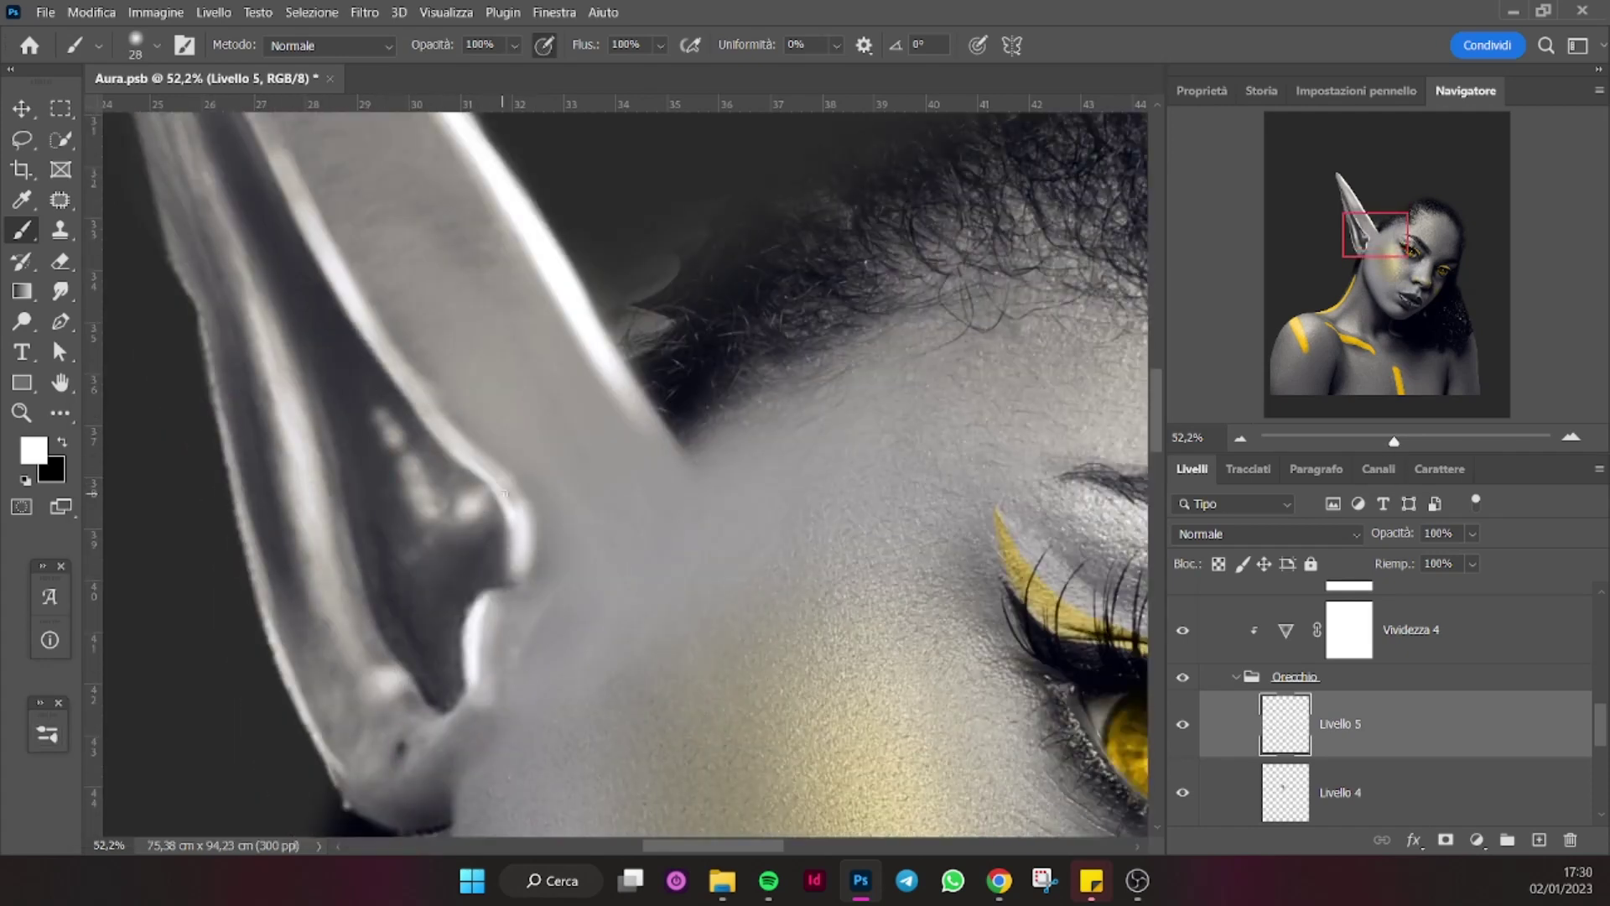
key(i)
drag(1394, 439, 1368, 442)
click(1267, 533)
key(Escape)
click(599, 478)
key(5)
key(4)
On a new shading layer Livello 6, darken the inside of the ear in black.
click(20, 232)
key(ctrl+shift+alt+n)
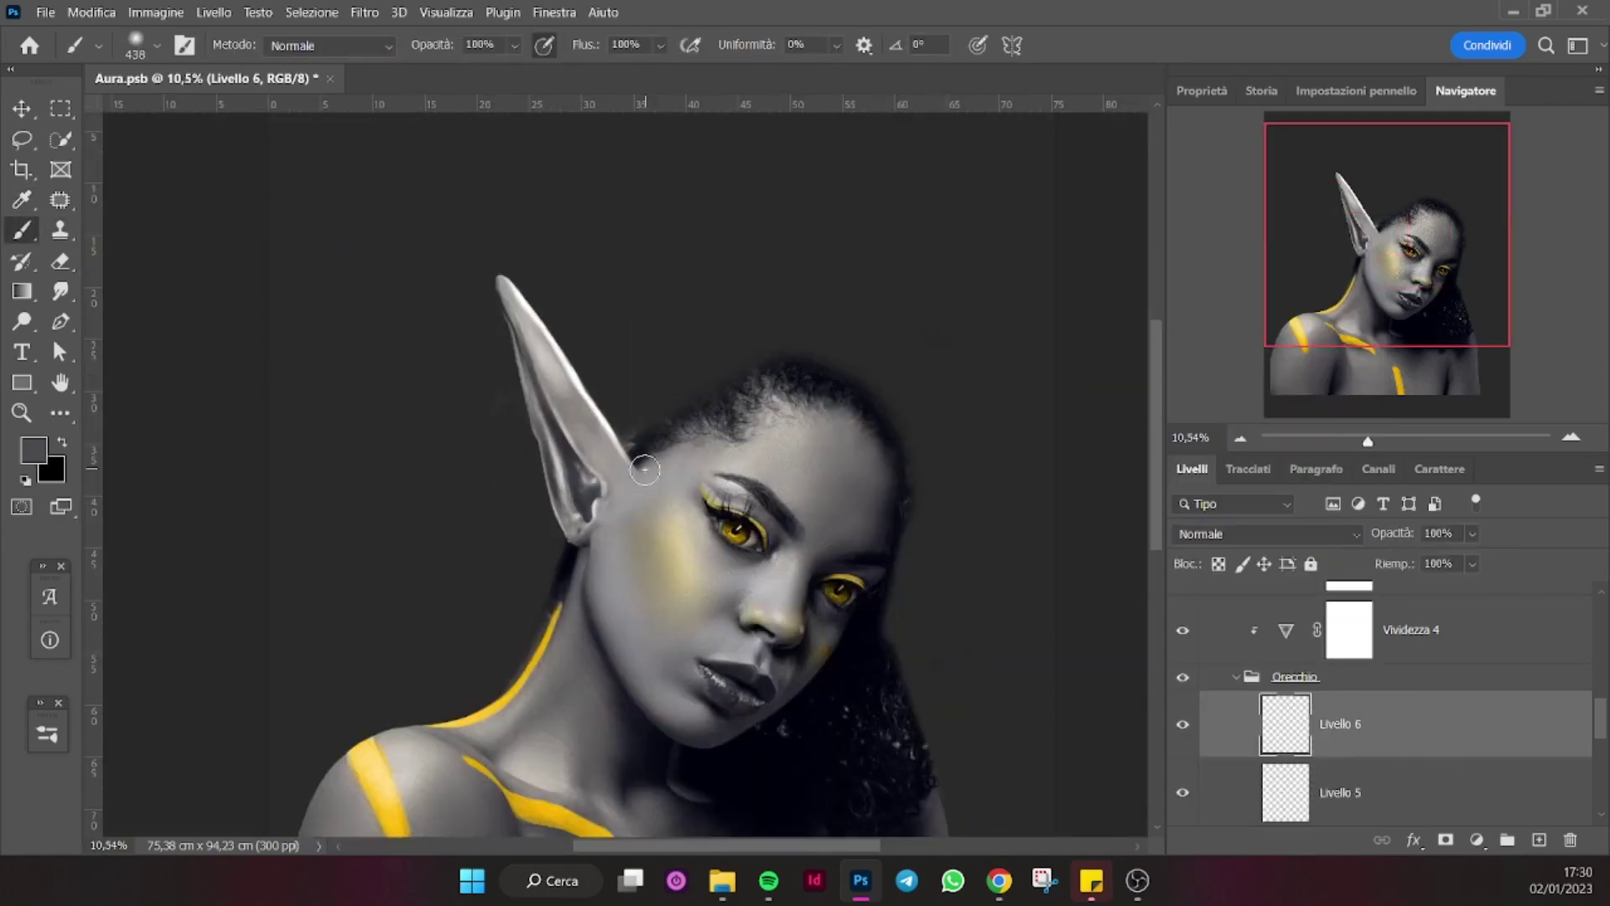
scroll(637, 469, up, 5)
key(bracketleft)
key(bracketleft)
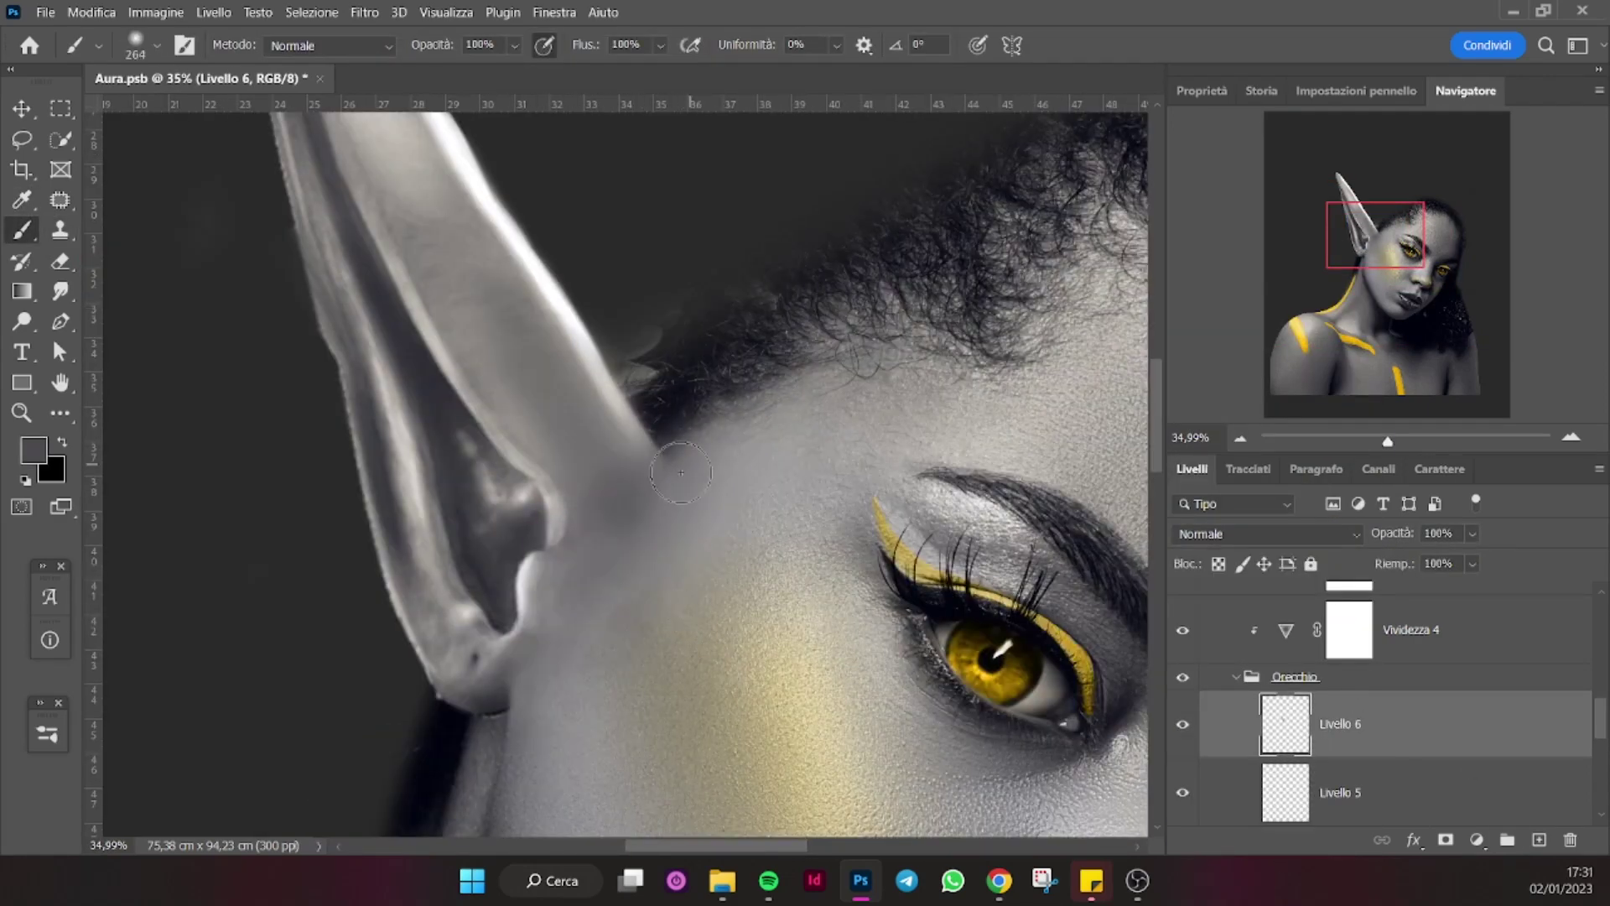
key(x)
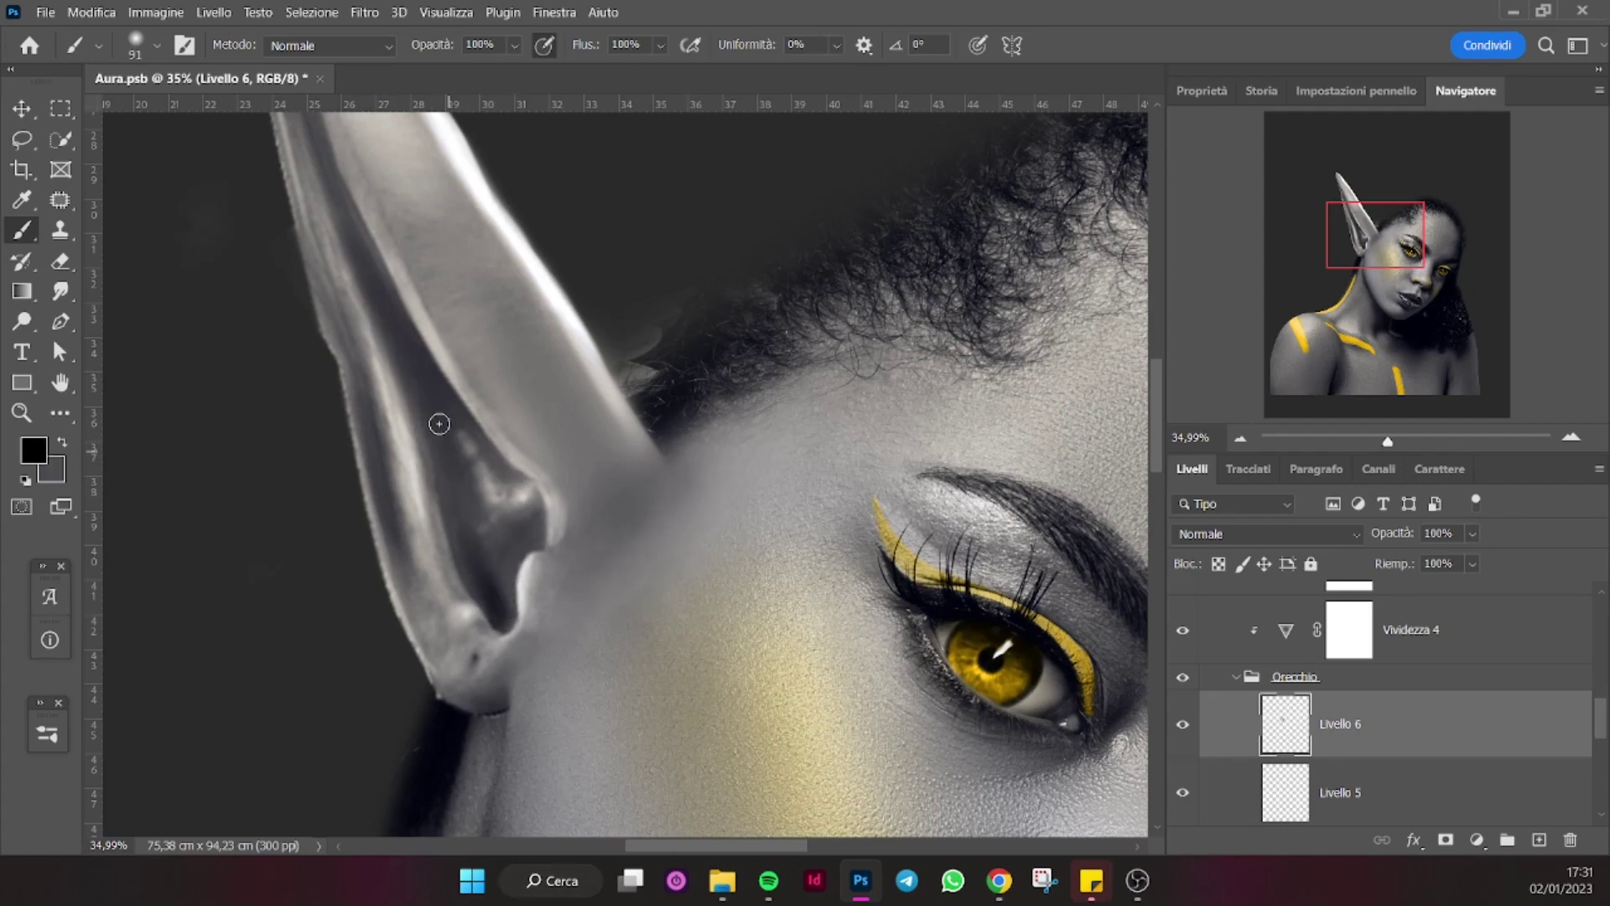
drag(434, 324, 470, 579)
scroll(575, 718, down, 2)
alt+click(576, 719)
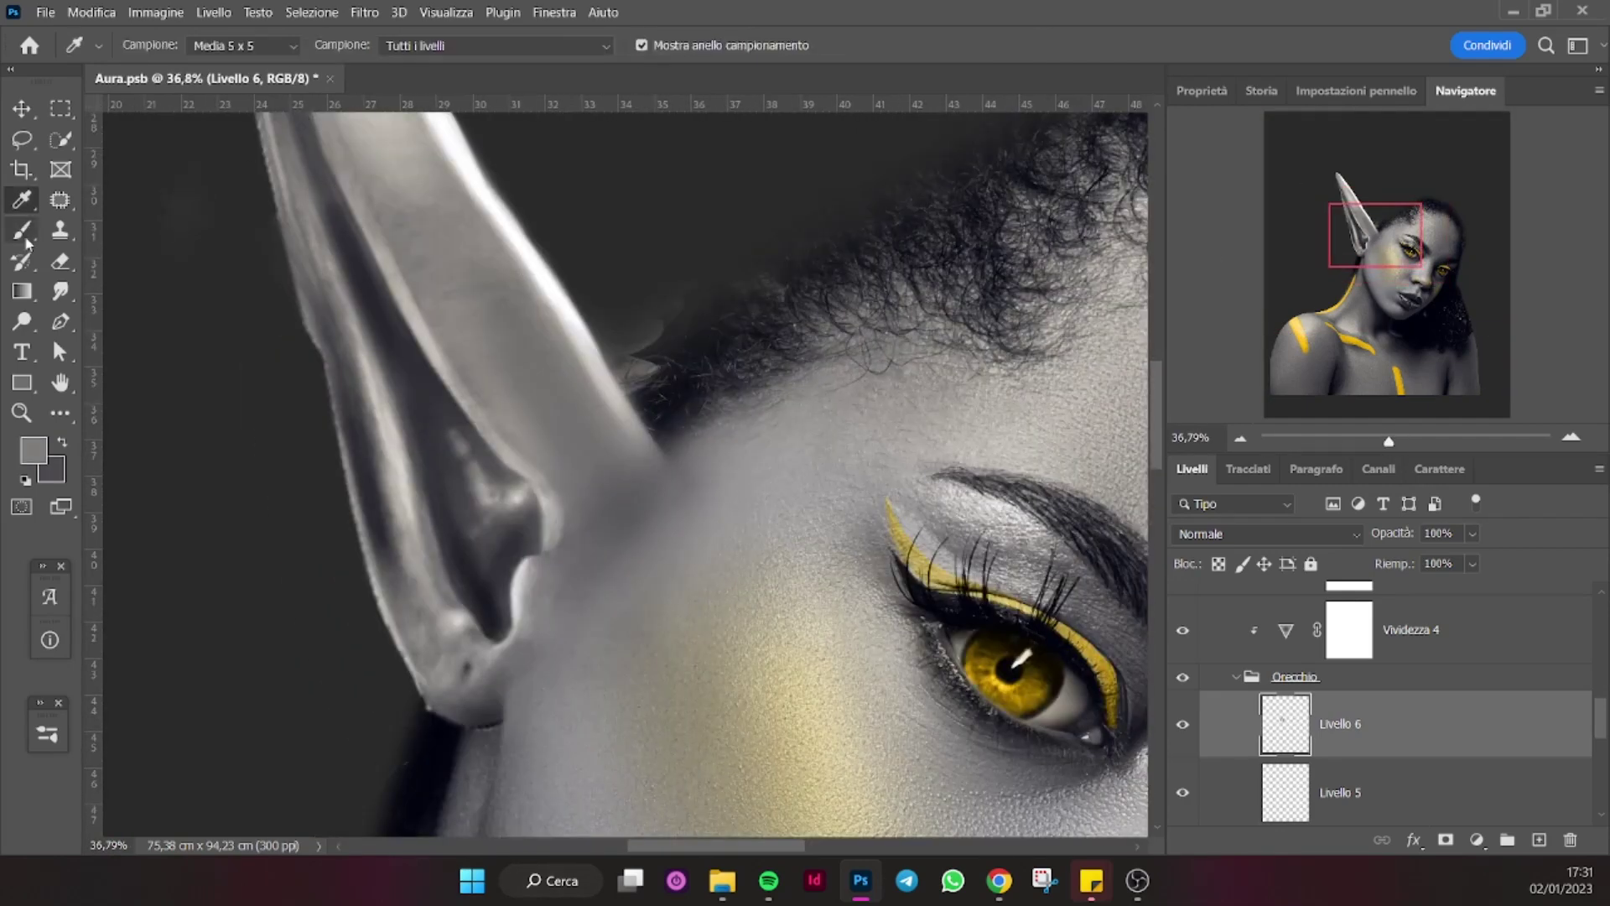
scroll(468, 577, up, 2)
scroll(648, 530, up, 3)
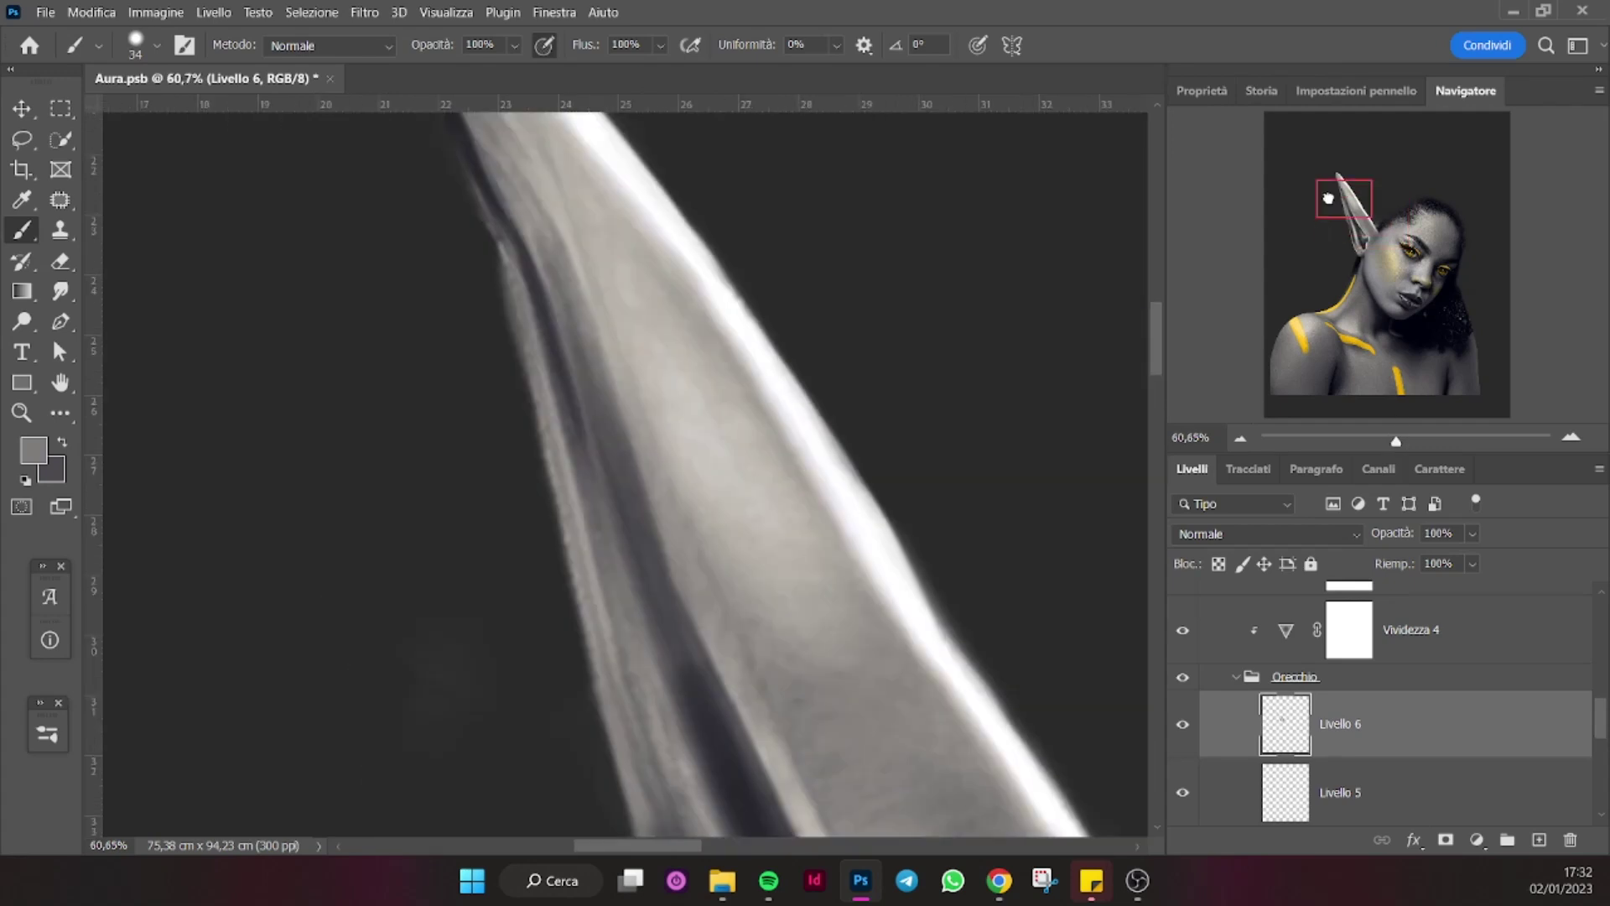
Raise brush stroke smoothing to 100%.
drag(852, 70, 888, 71)
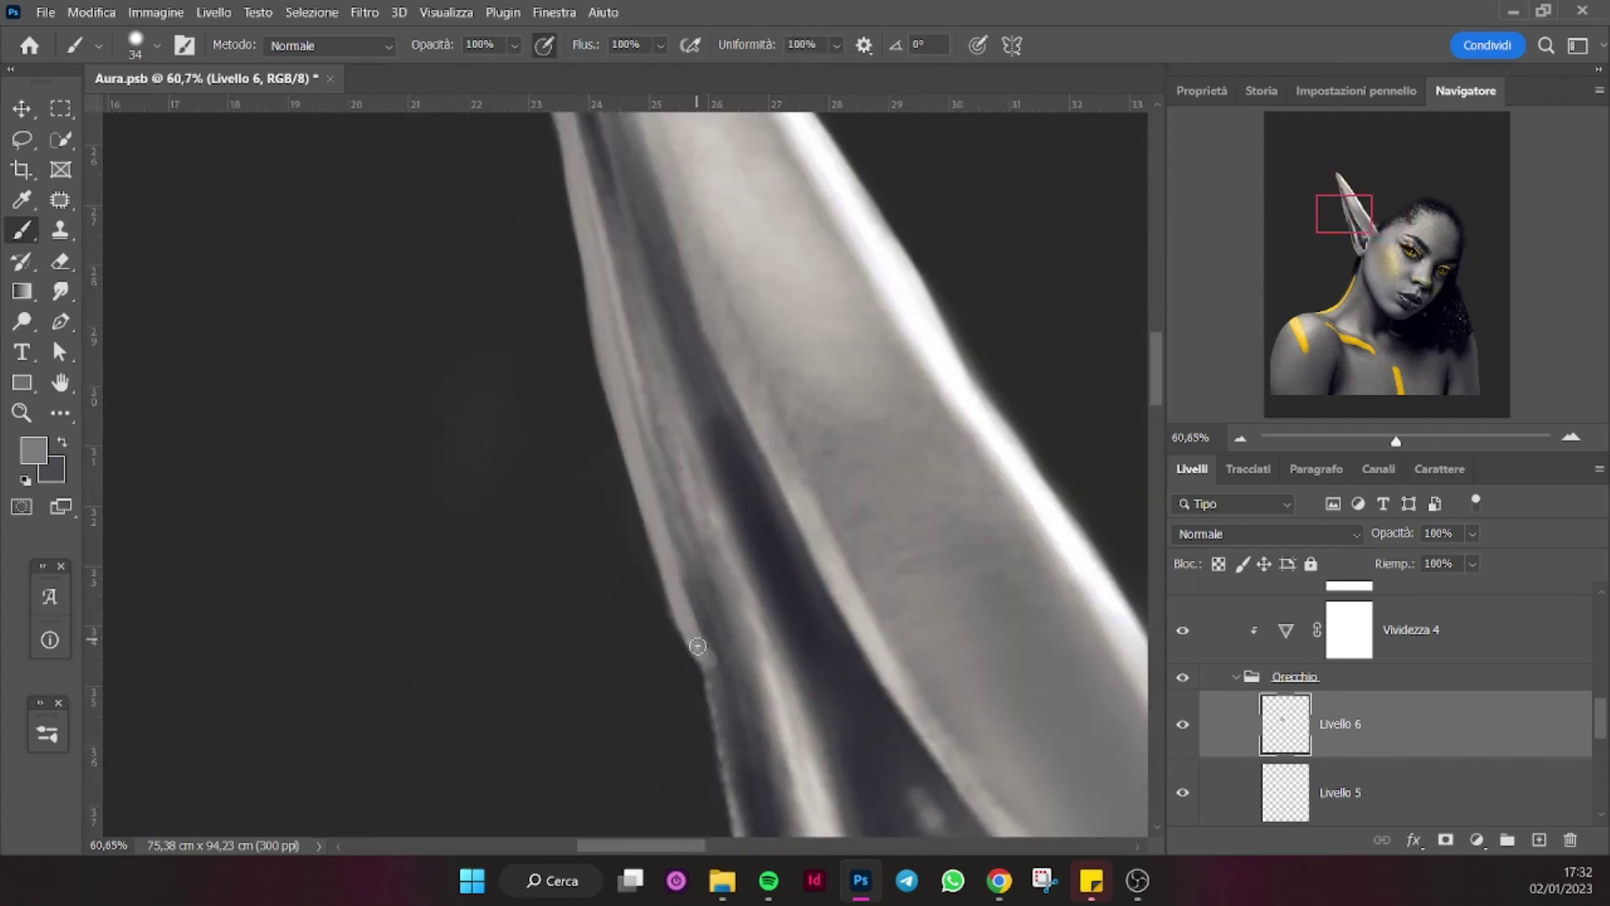
scroll(689, 306, down, 1)
scroll(688, 306, down, 1)
scroll(689, 306, down, 1)
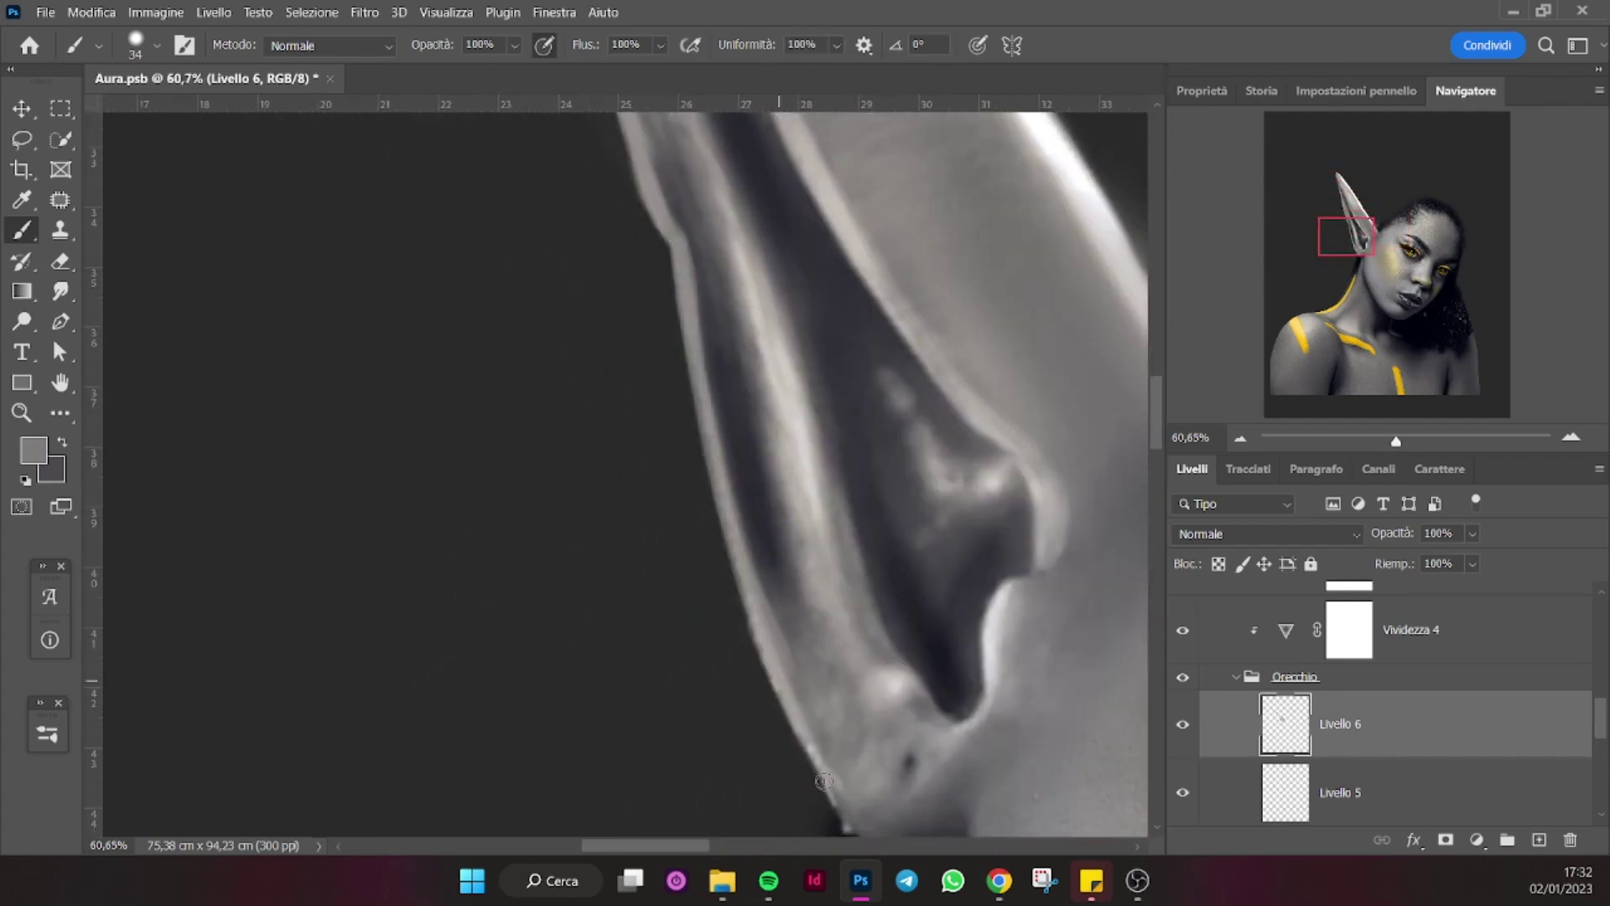
scroll(689, 306, down, 3)
Keep shading the ear with near-black and lighter grey sampled from the image.
alt+click(881, 420)
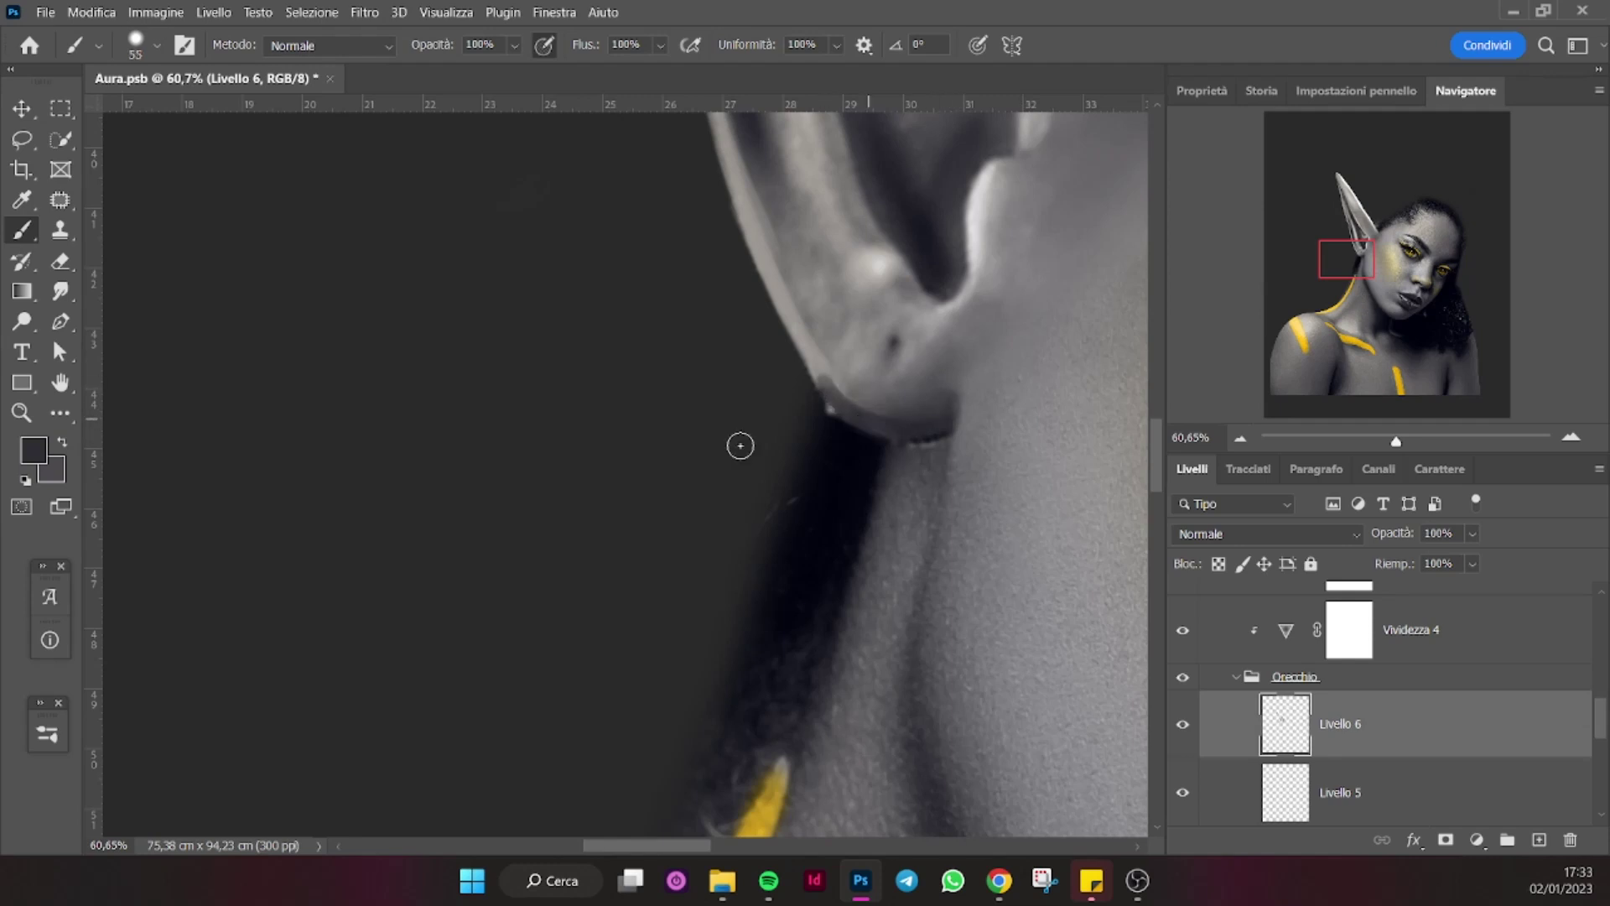
scroll(939, 445, up, 2)
scroll(939, 444, right, 1)
alt+click(720, 575)
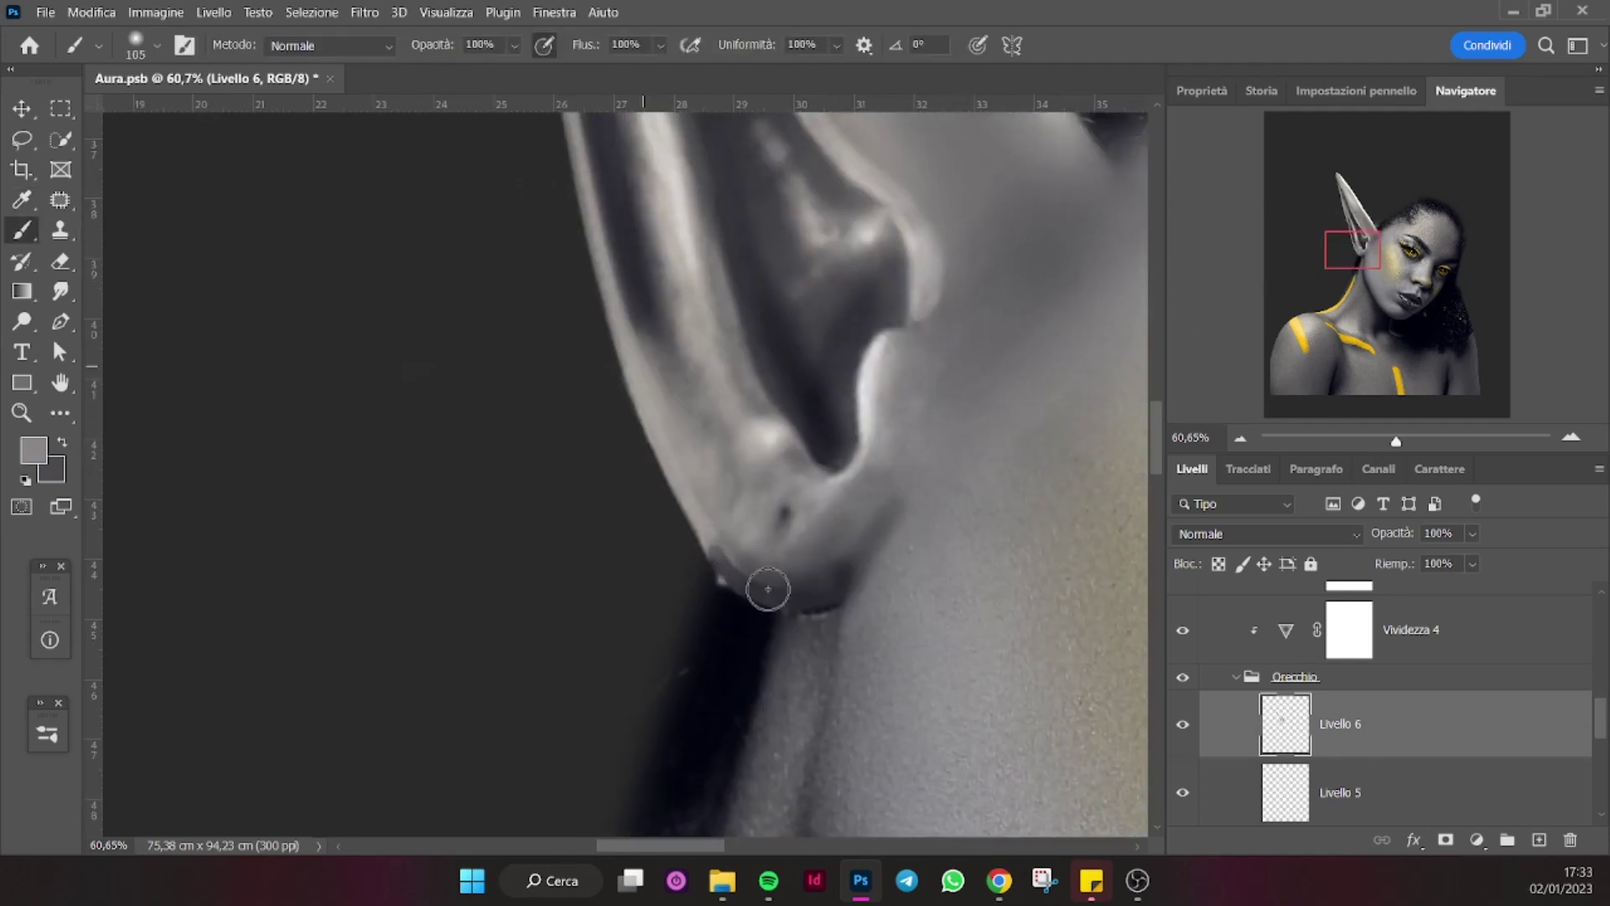
drag(637, 327, 754, 587)
scroll(647, 587, up, 3)
scroll(648, 684, down, 3)
scroll(647, 685, down, 3)
scroll(647, 685, down, 2)
scroll(1189, 642, down, 3)
scroll(1195, 663, down, 1)
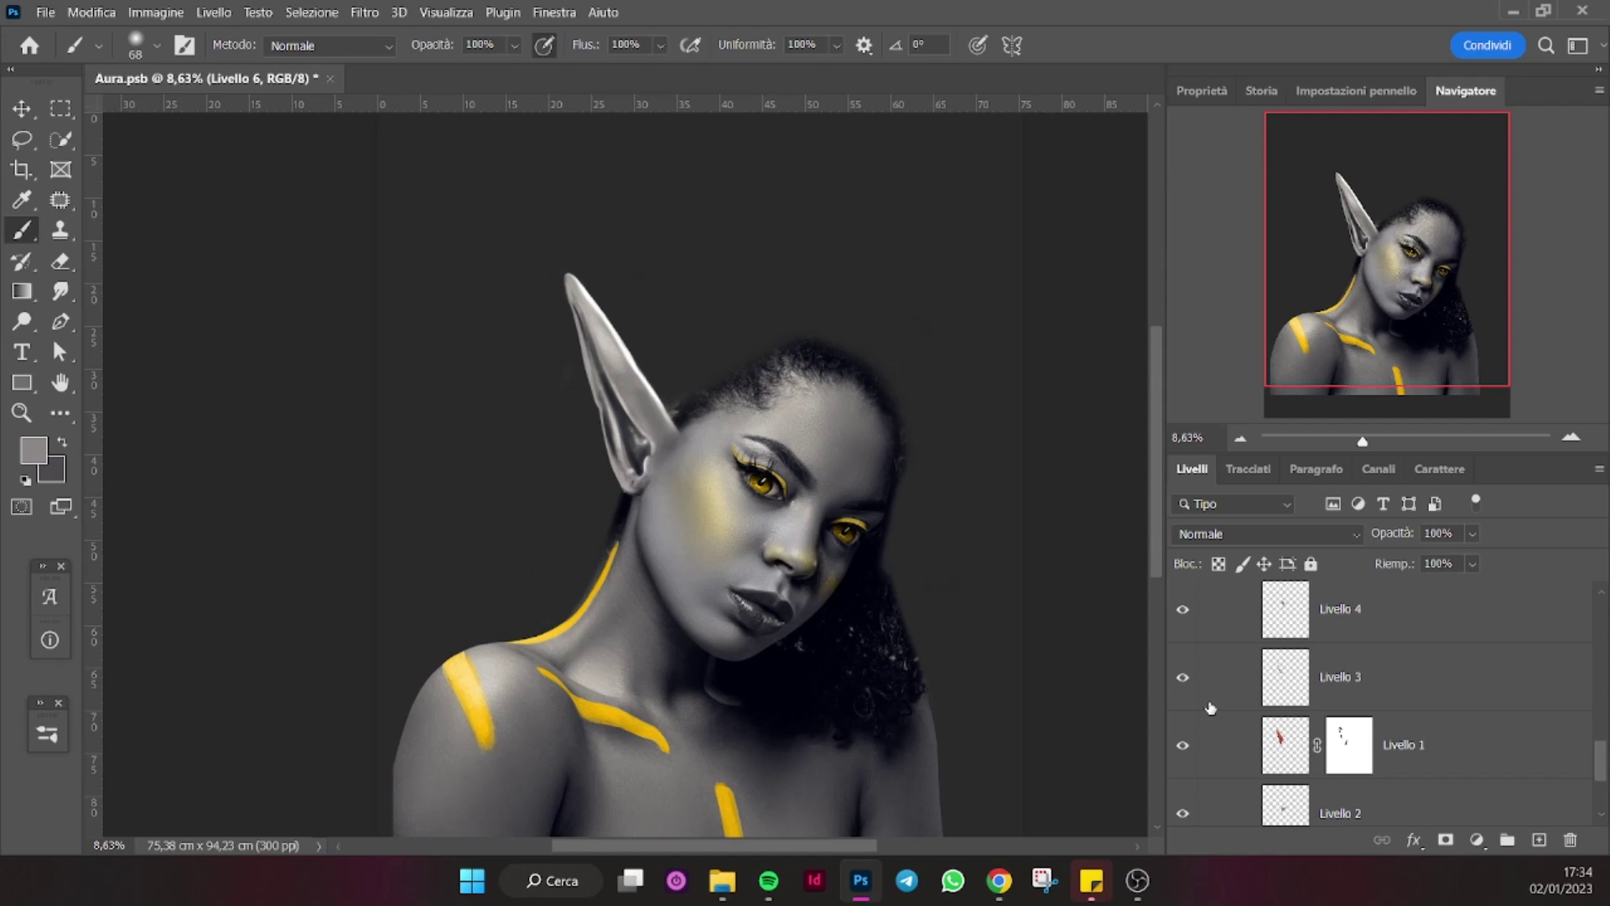
drag(1362, 441, 1376, 442)
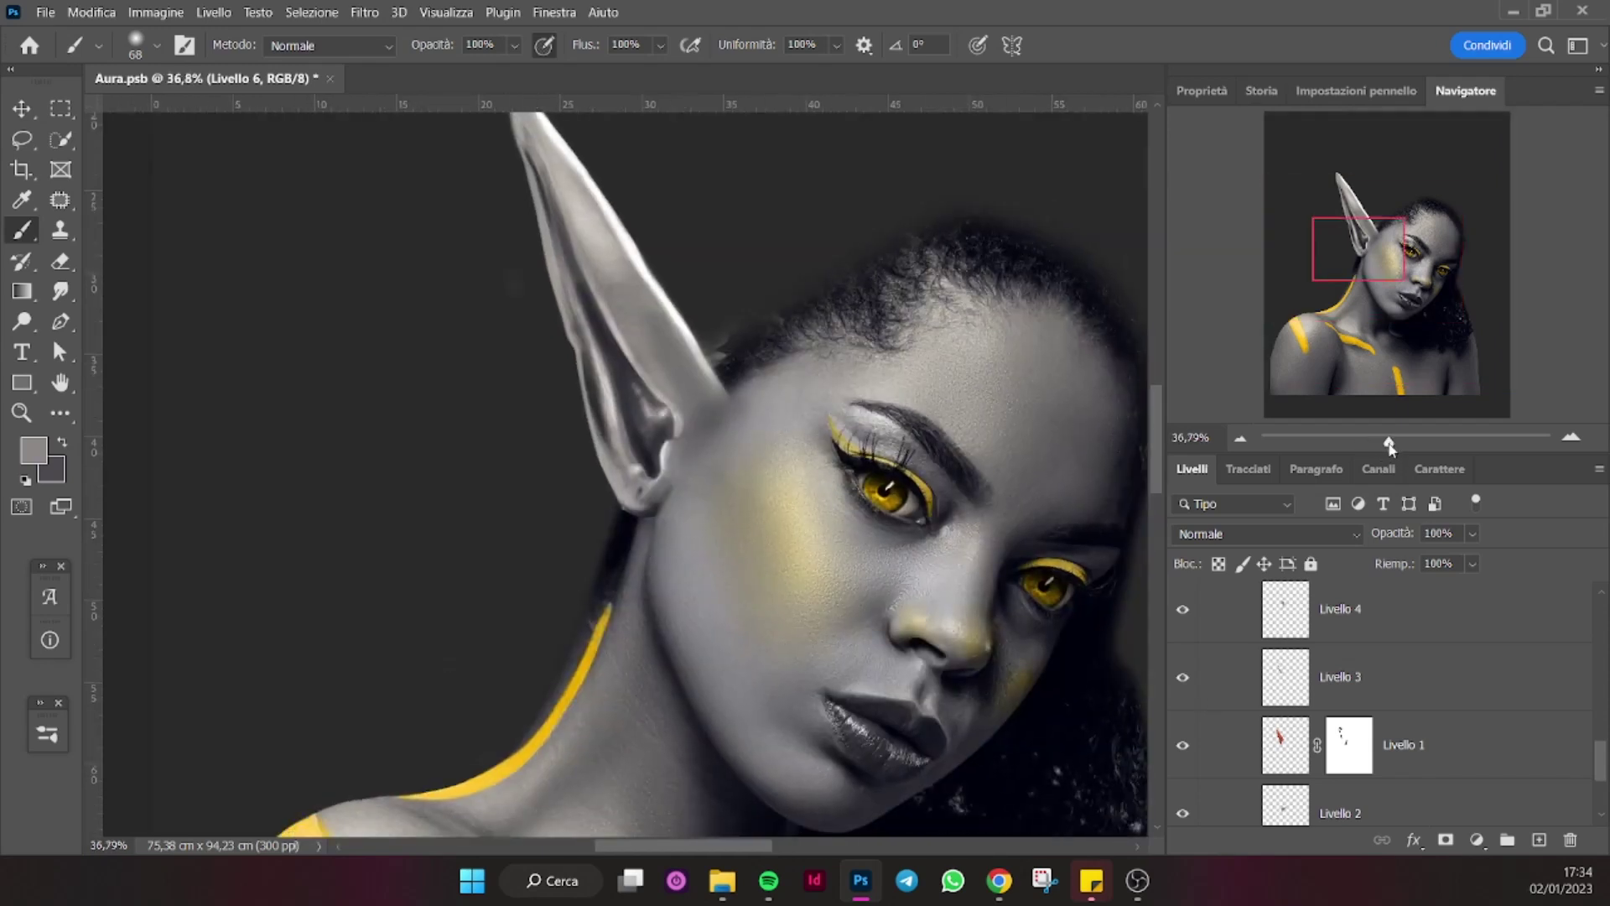
drag(1390, 449, 1375, 442)
drag(1408, 268, 1411, 306)
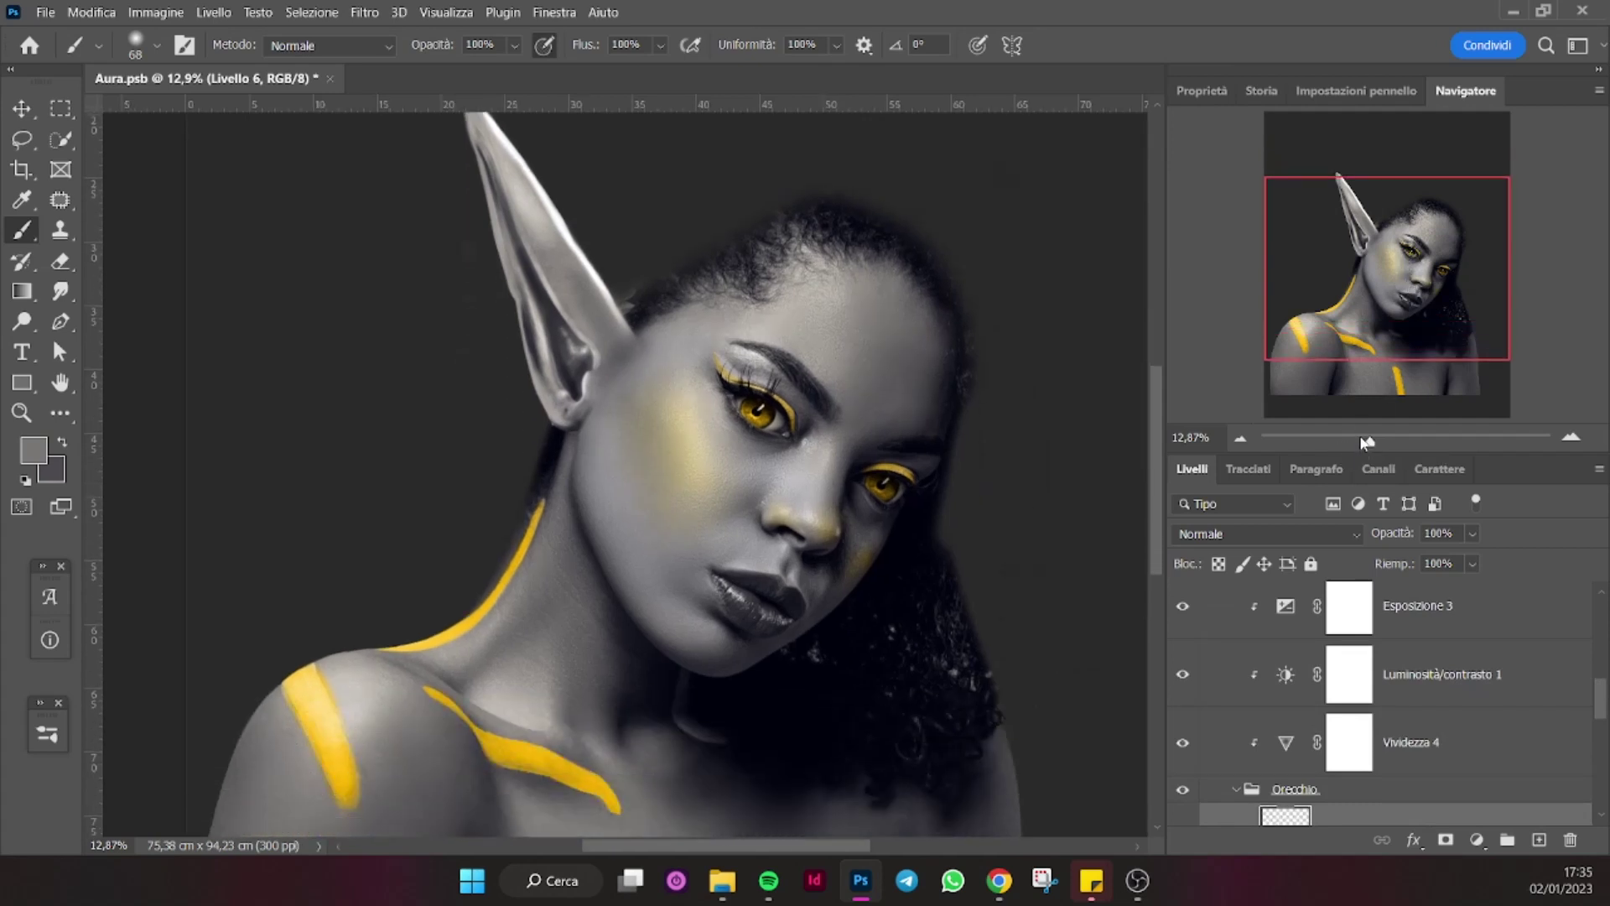
click(1348, 439)
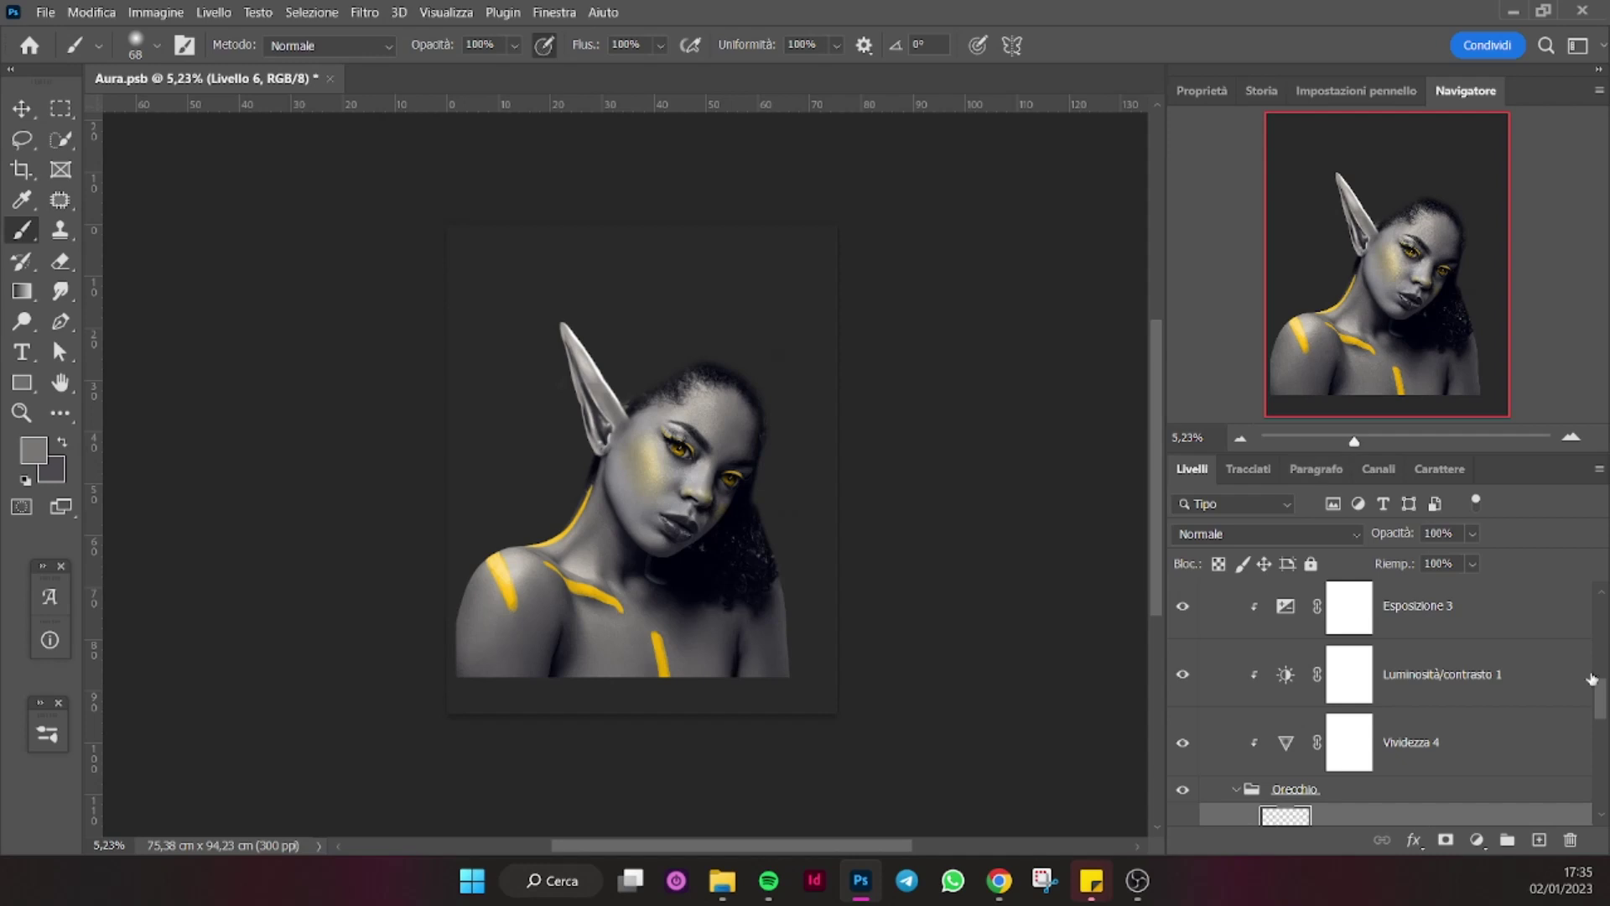
drag(1600, 681, 1602, 601)
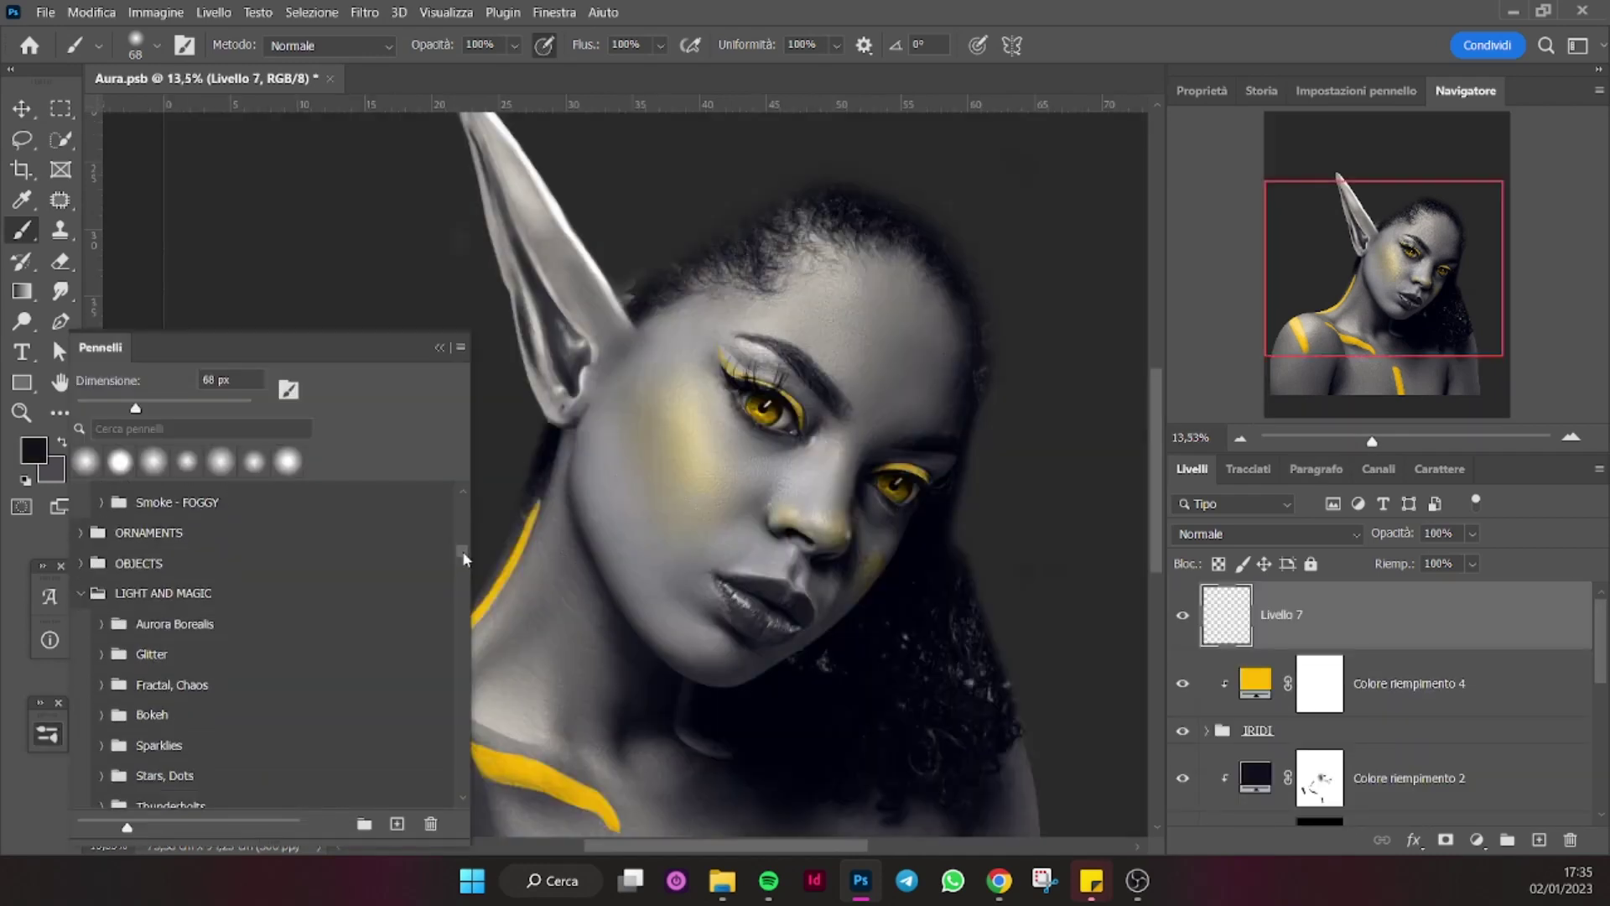
mouse_move(463, 503)
mouse_down()
mouse_move(464, 578)
mouse_move(462, 559)
mouse_up()
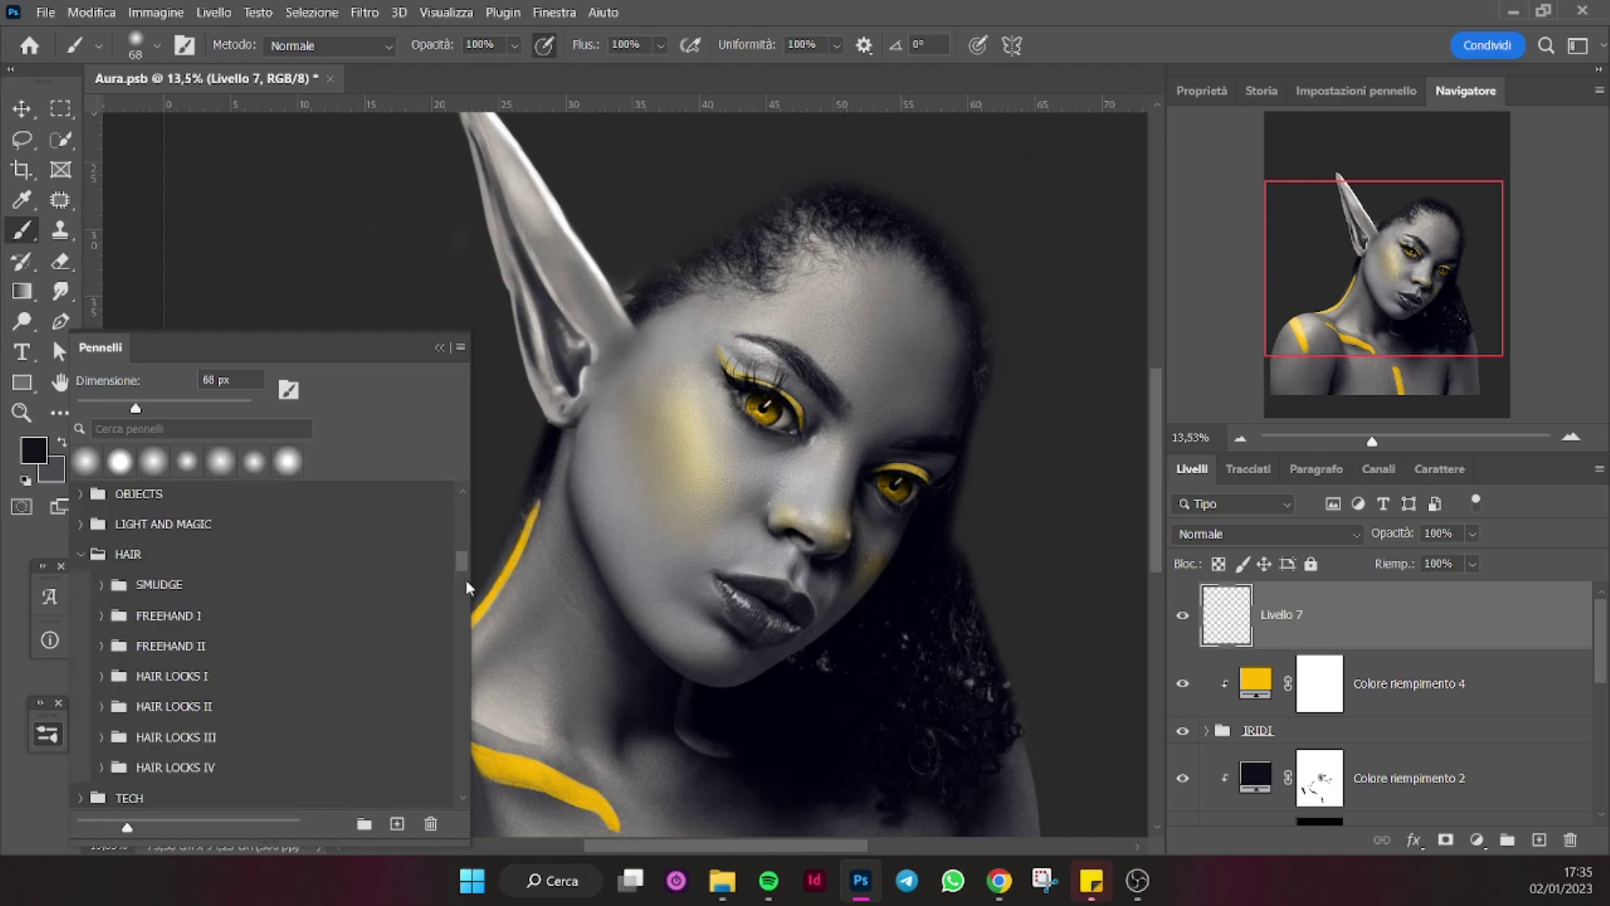
With the HAIR > FREEHAND II brush, paint dark strands across the forehead and down to the shoulder.
click(102, 646)
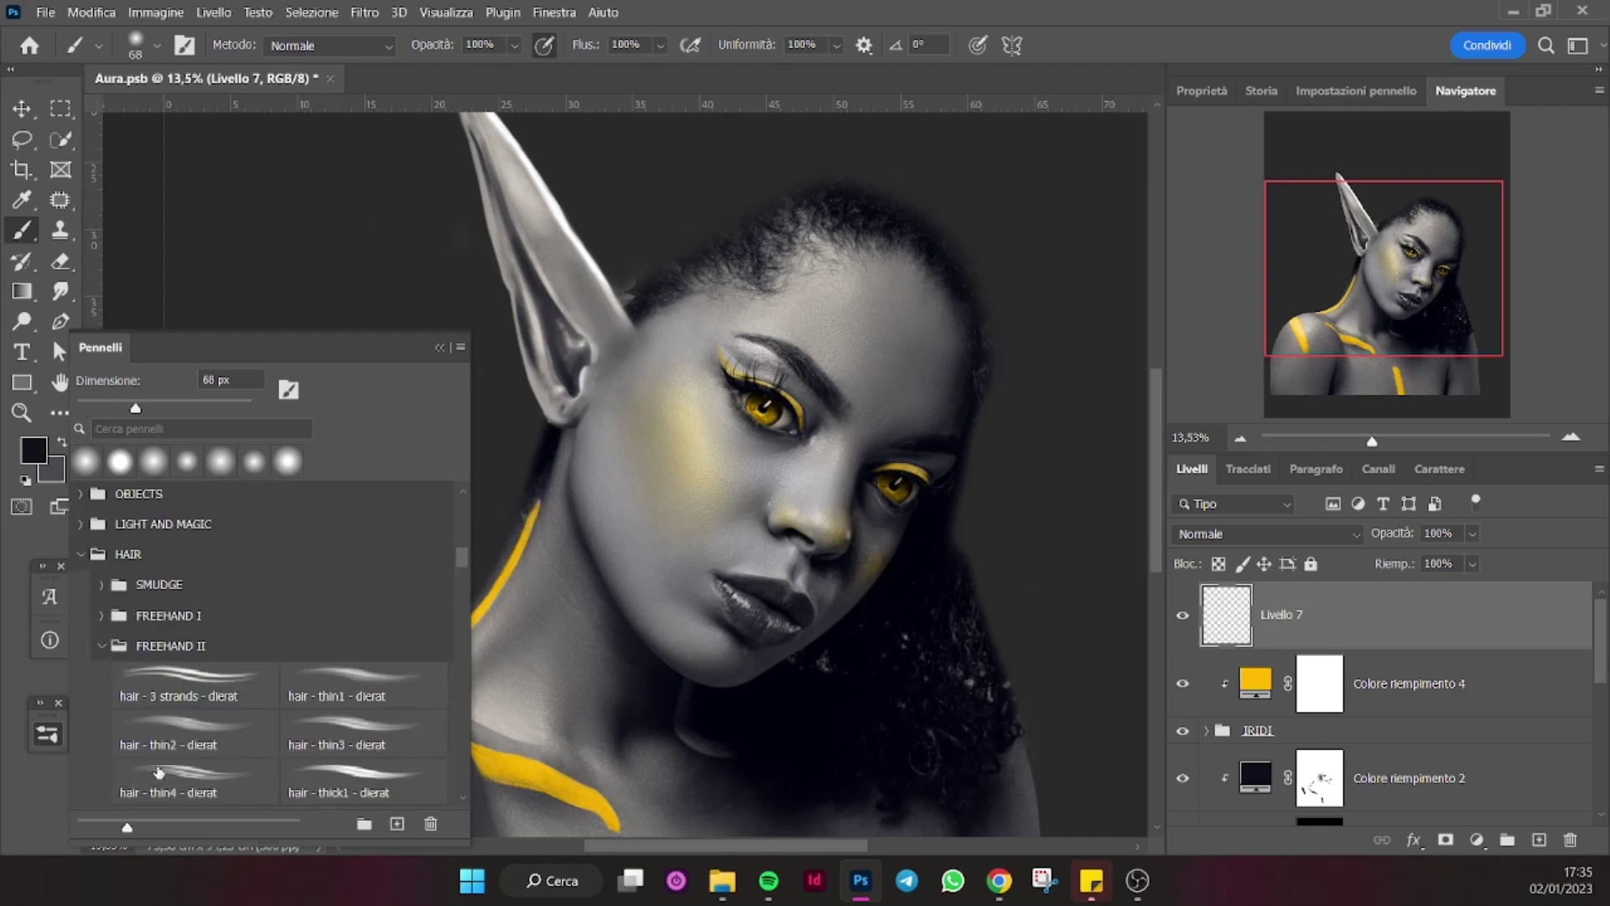
drag(473, 551, 466, 568)
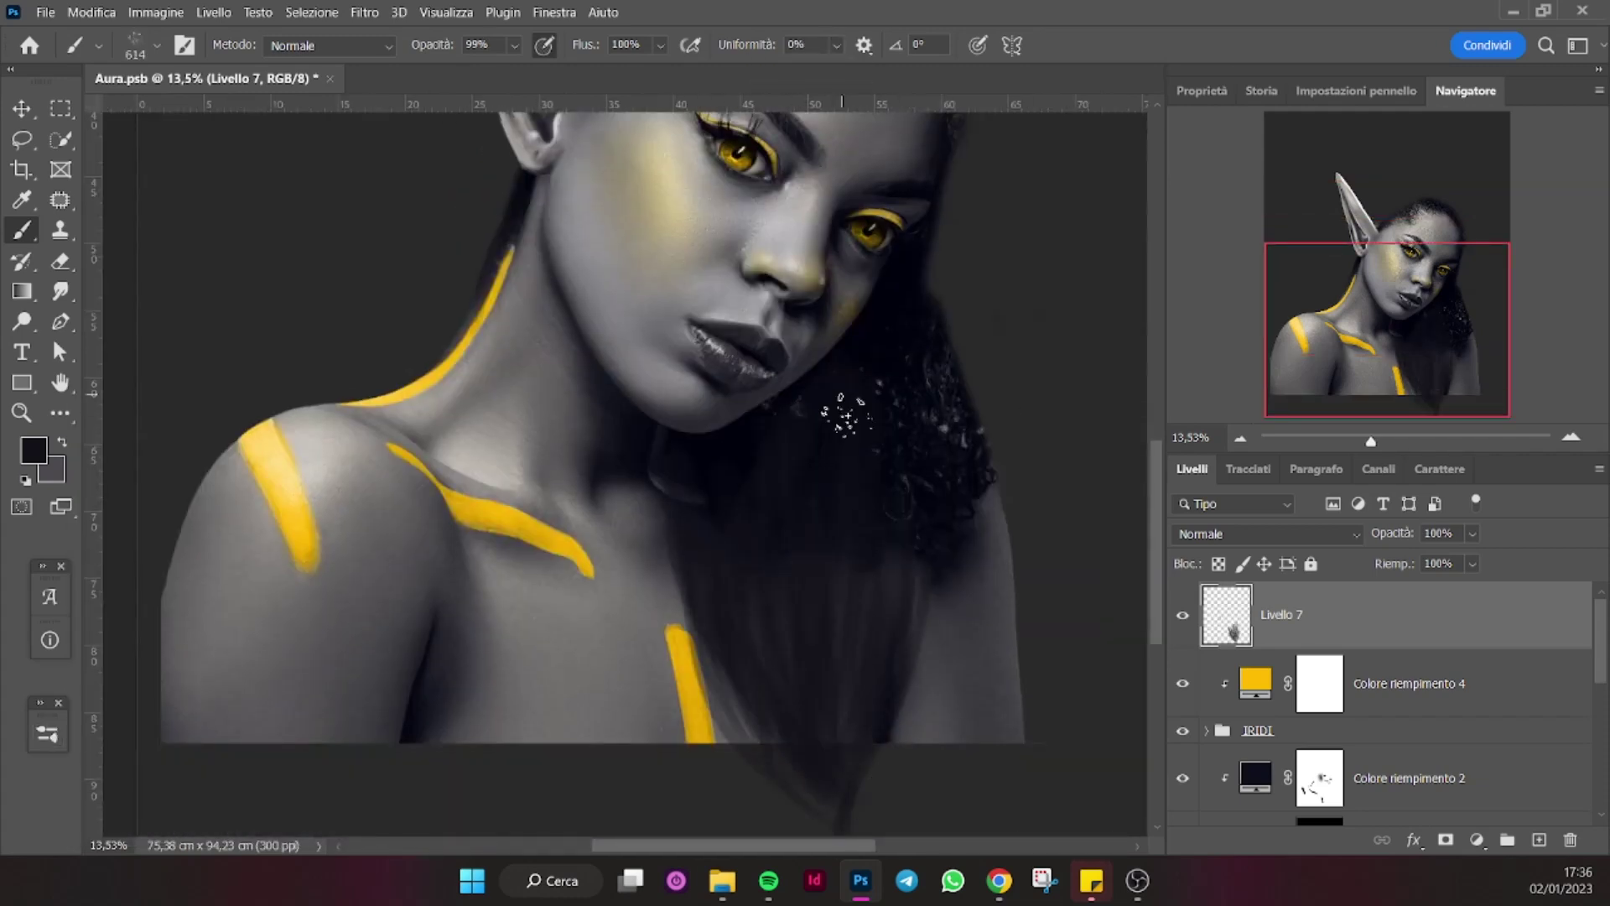
scroll(812, 574, up, 3)
drag(675, 189, 467, 380)
drag(702, 163, 581, 214)
drag(853, 218, 618, 242)
drag(886, 256, 614, 239)
drag(871, 181, 650, 210)
mouse_move(864, 138)
mouse_down()
mouse_move(604, 223)
mouse_move(638, 214)
mouse_move(394, 817)
mouse_up()
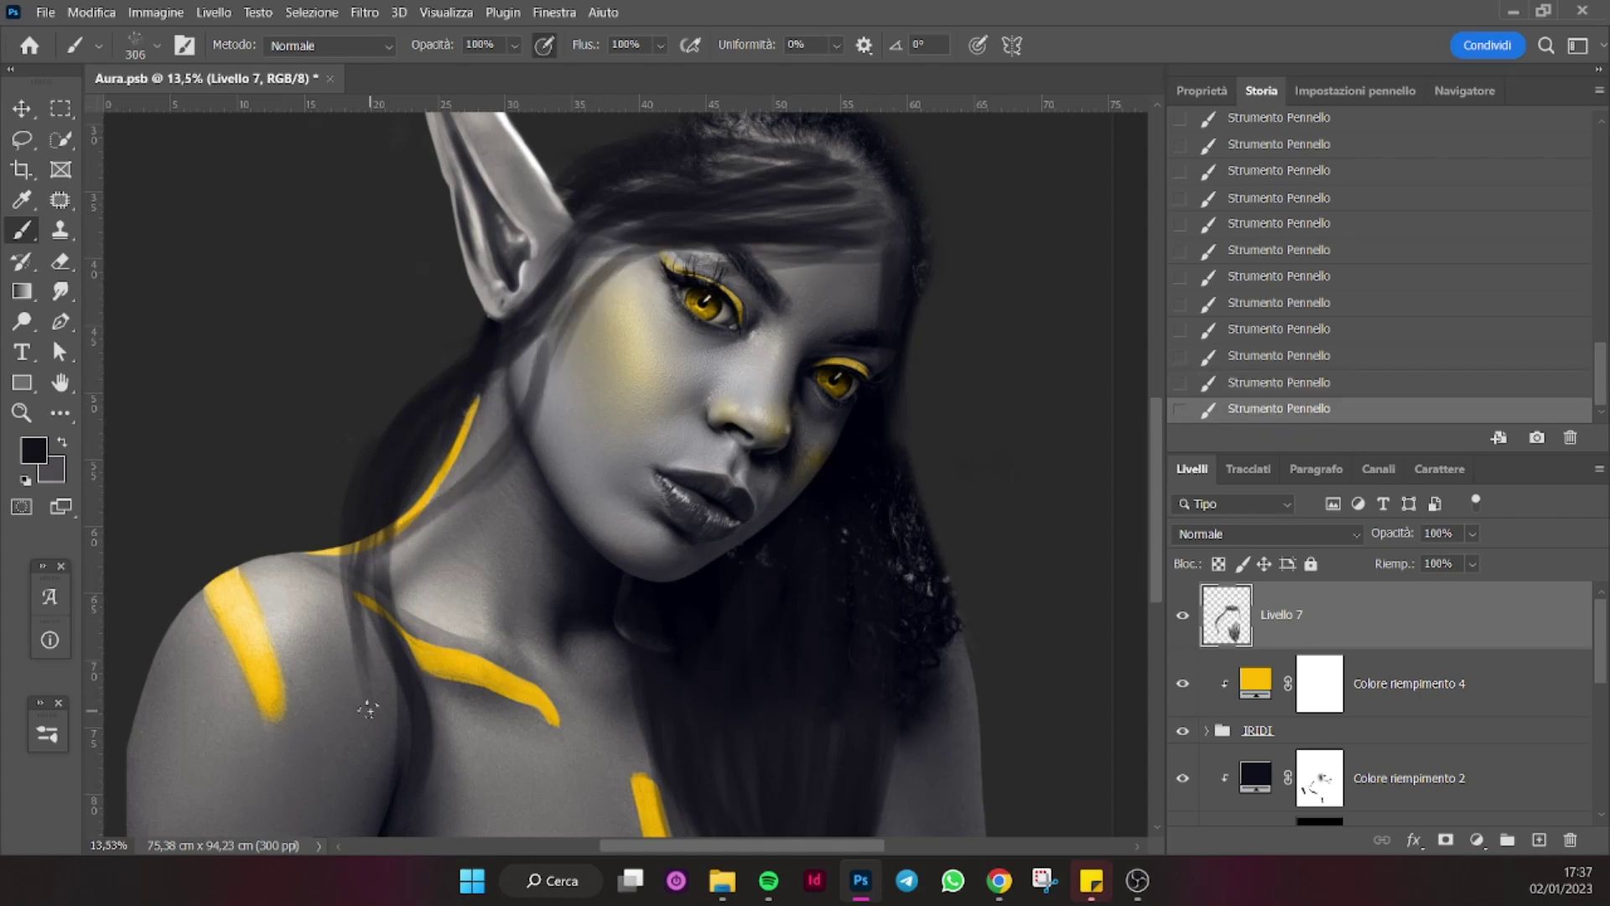
Trial-mask the original hair below the chin on Livello 0 copia, then paint strands over chest and shoulder.
click(1465, 89)
scroll(891, 301, down, 2)
scroll(1384, 671, down, 5)
click(1319, 730)
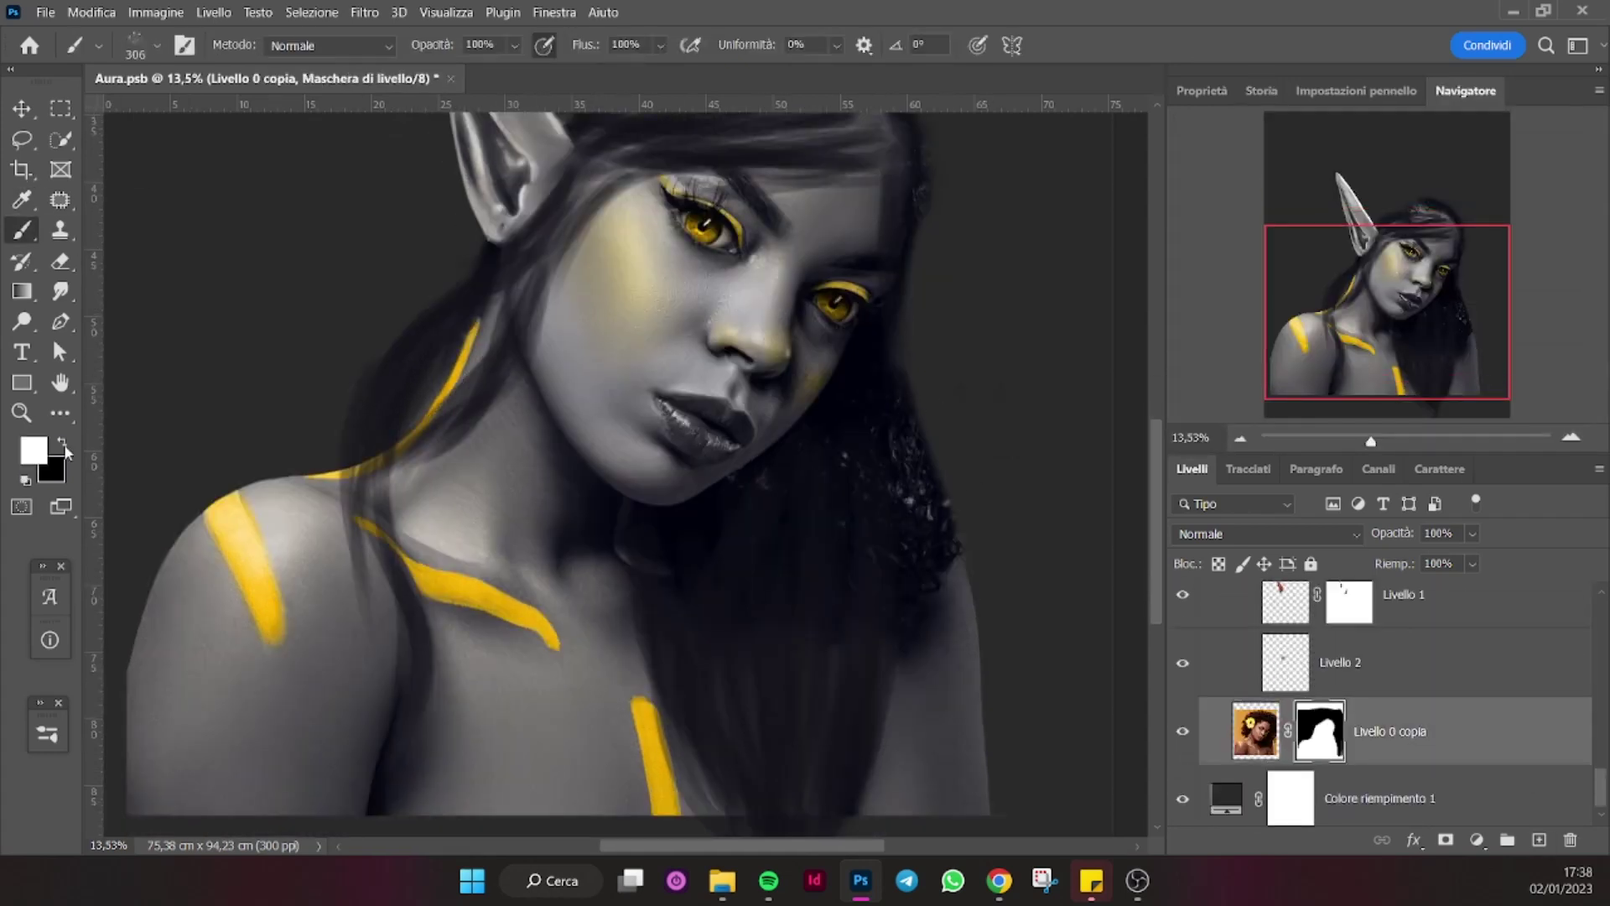
drag(995, 478, 827, 524)
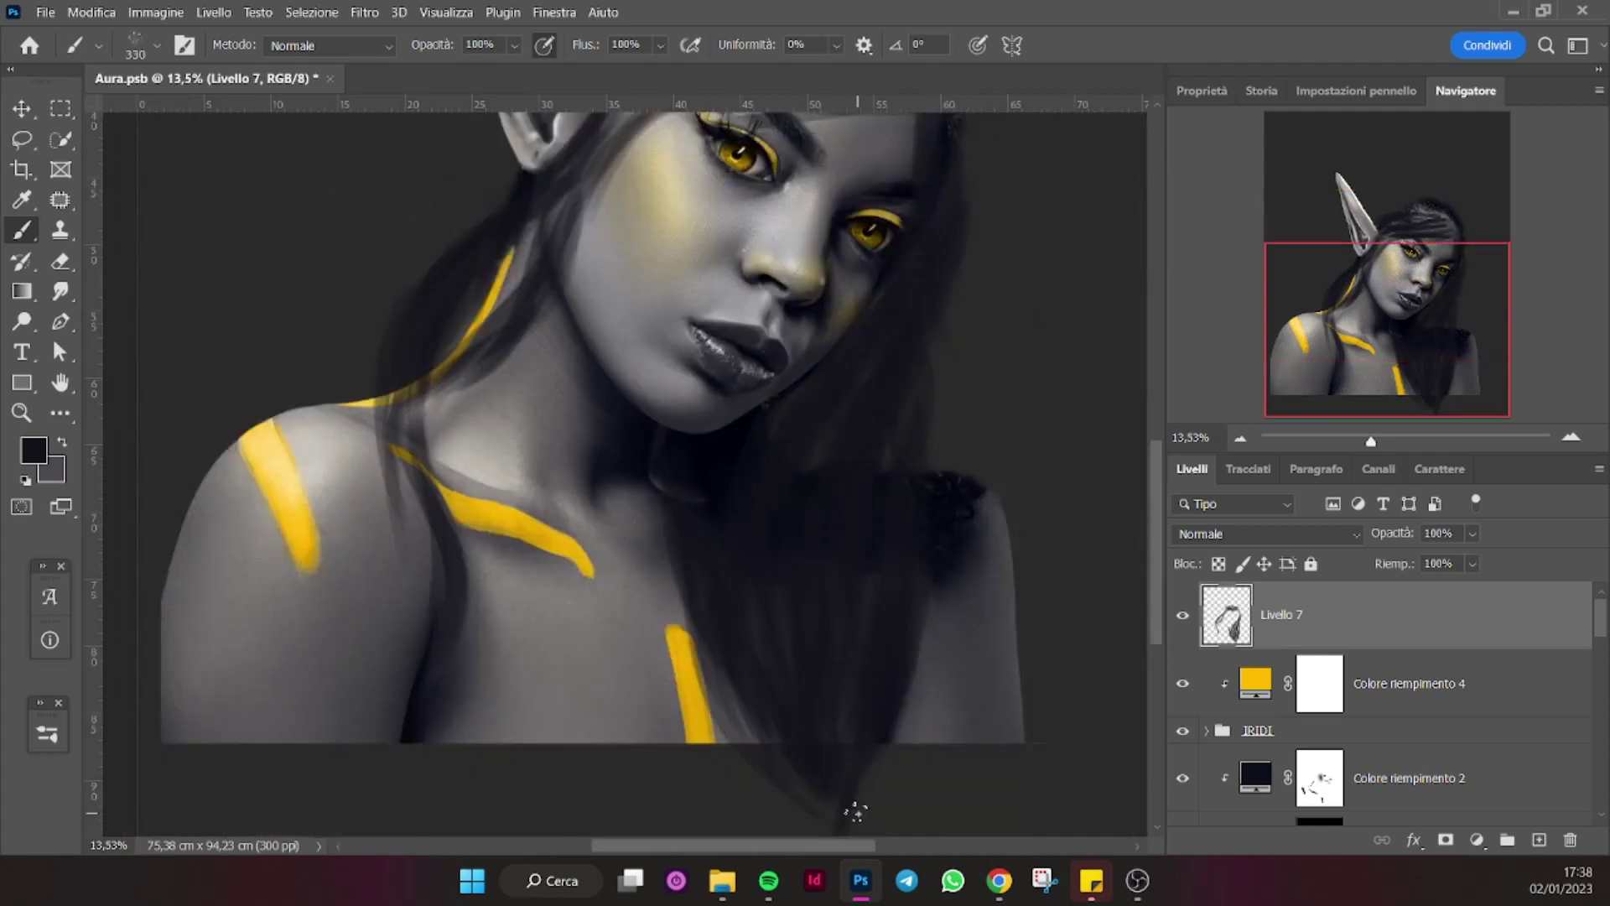
key(ctrl+z)
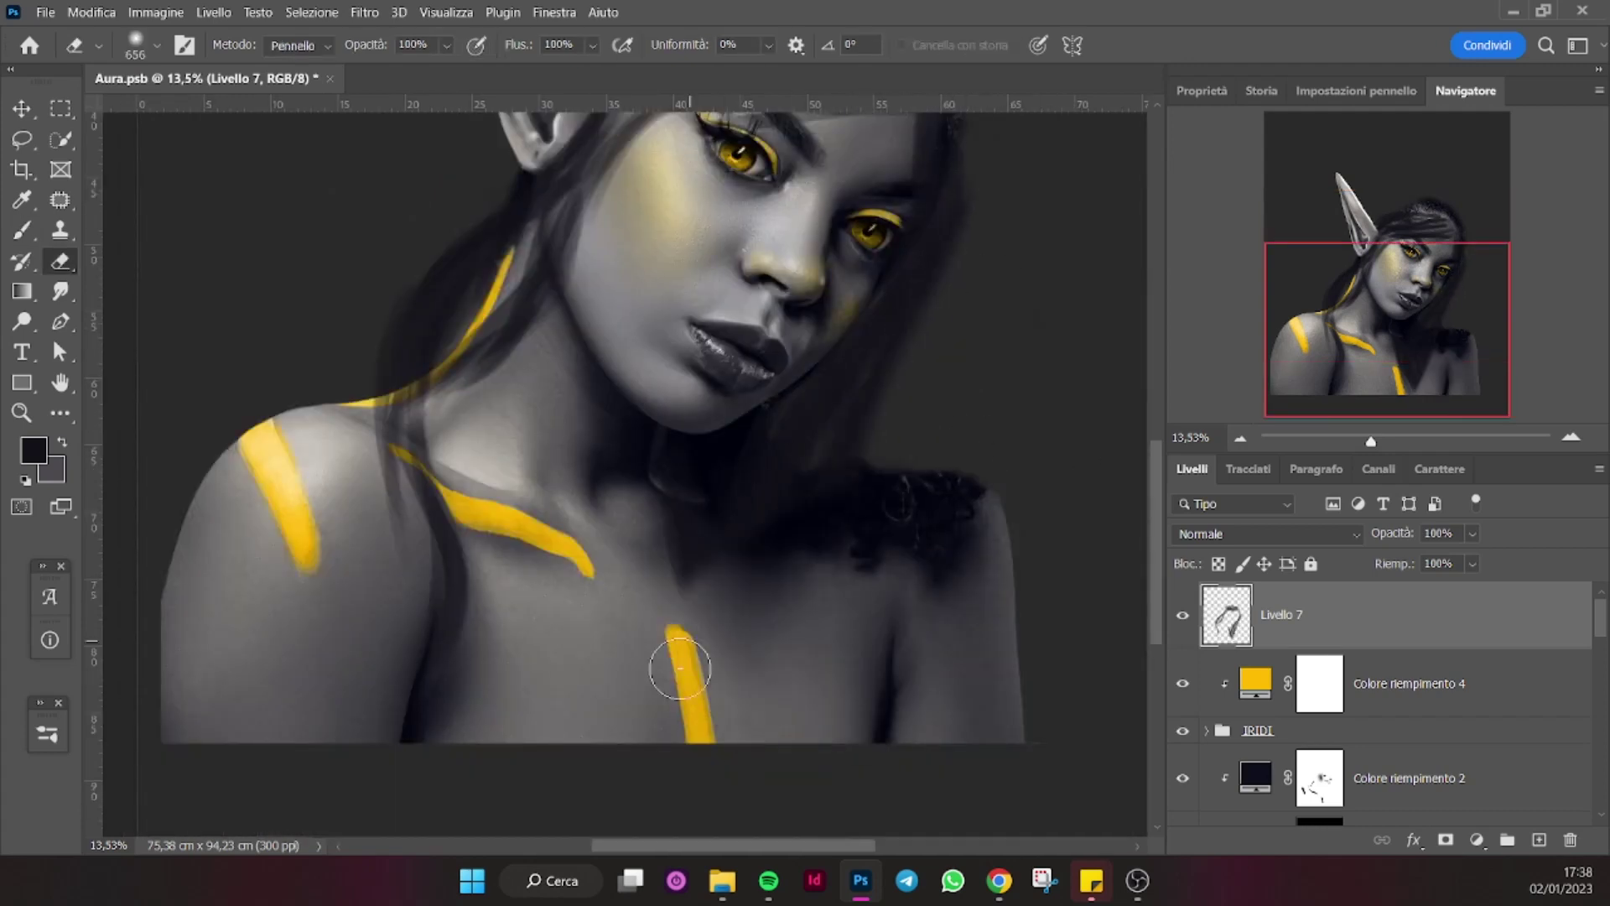
drag(839, 536, 780, 797)
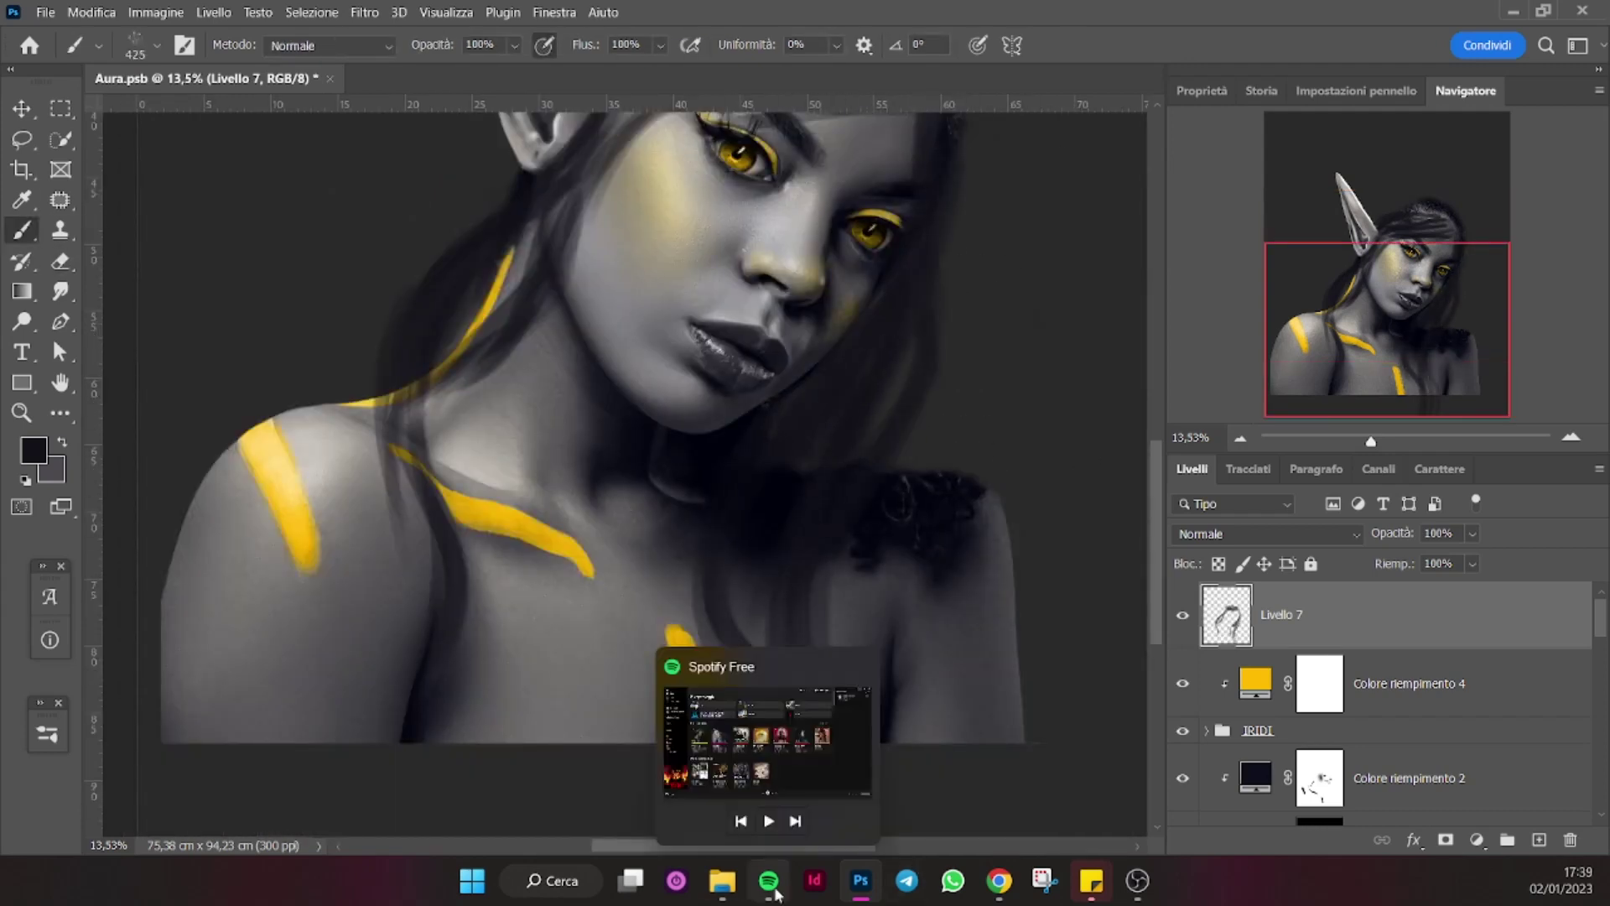
drag(453, 353, 428, 560)
Paint more strands below the chin and a curved, darker strand arcing over the head.
scroll(428, 560, up, 3)
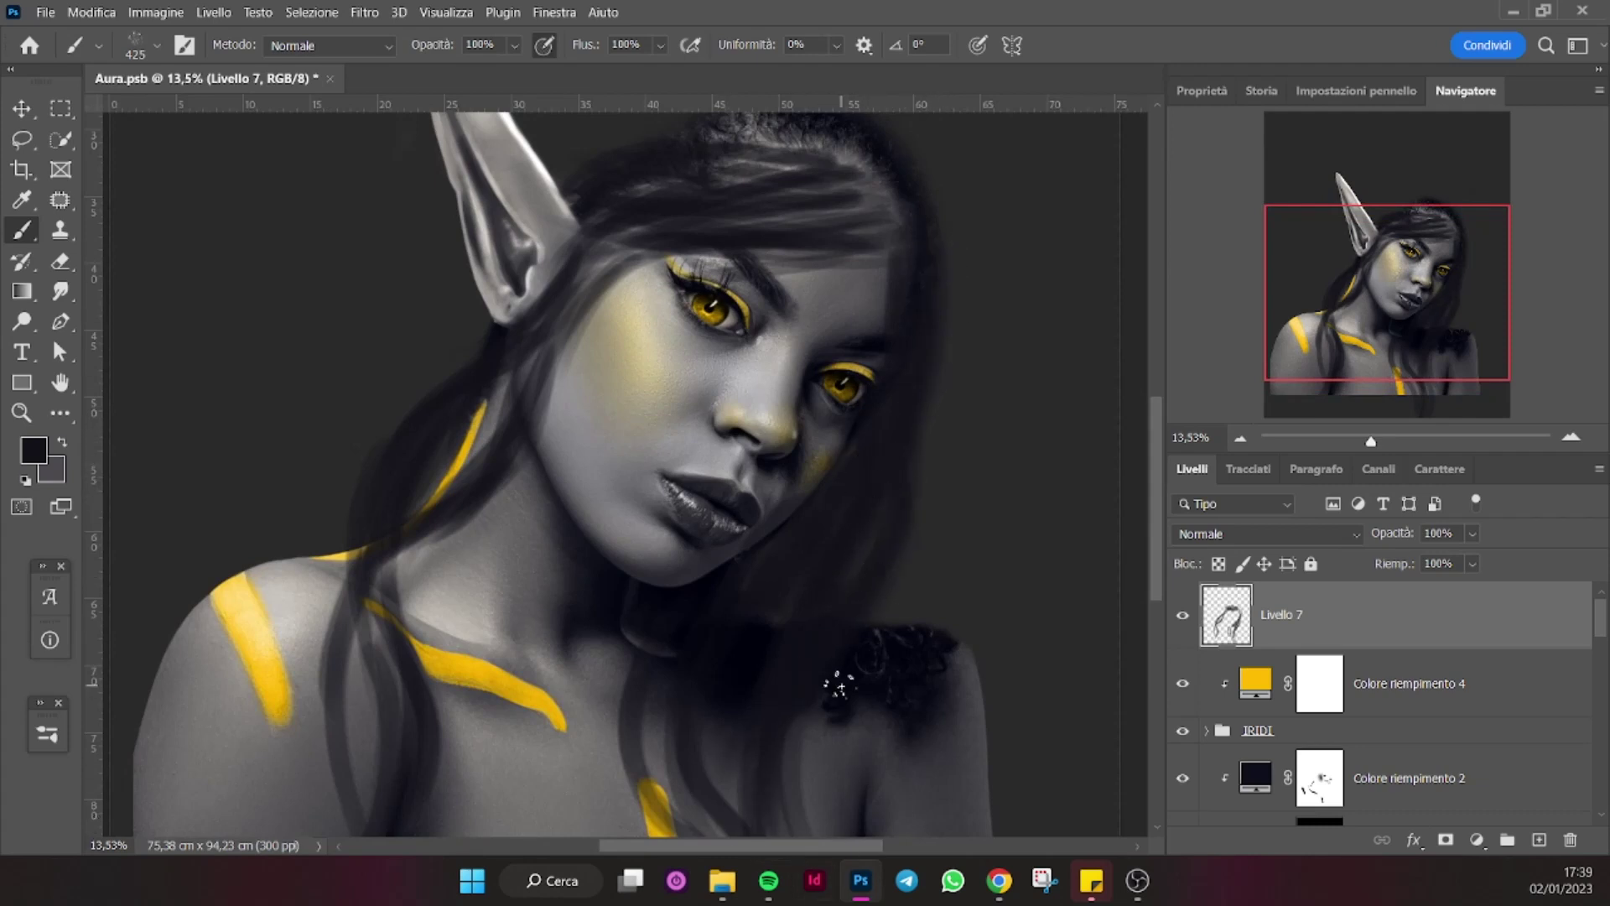
drag(1439, 332, 1398, 367)
drag(662, 510, 654, 667)
drag(691, 578, 671, 692)
drag(701, 625, 662, 675)
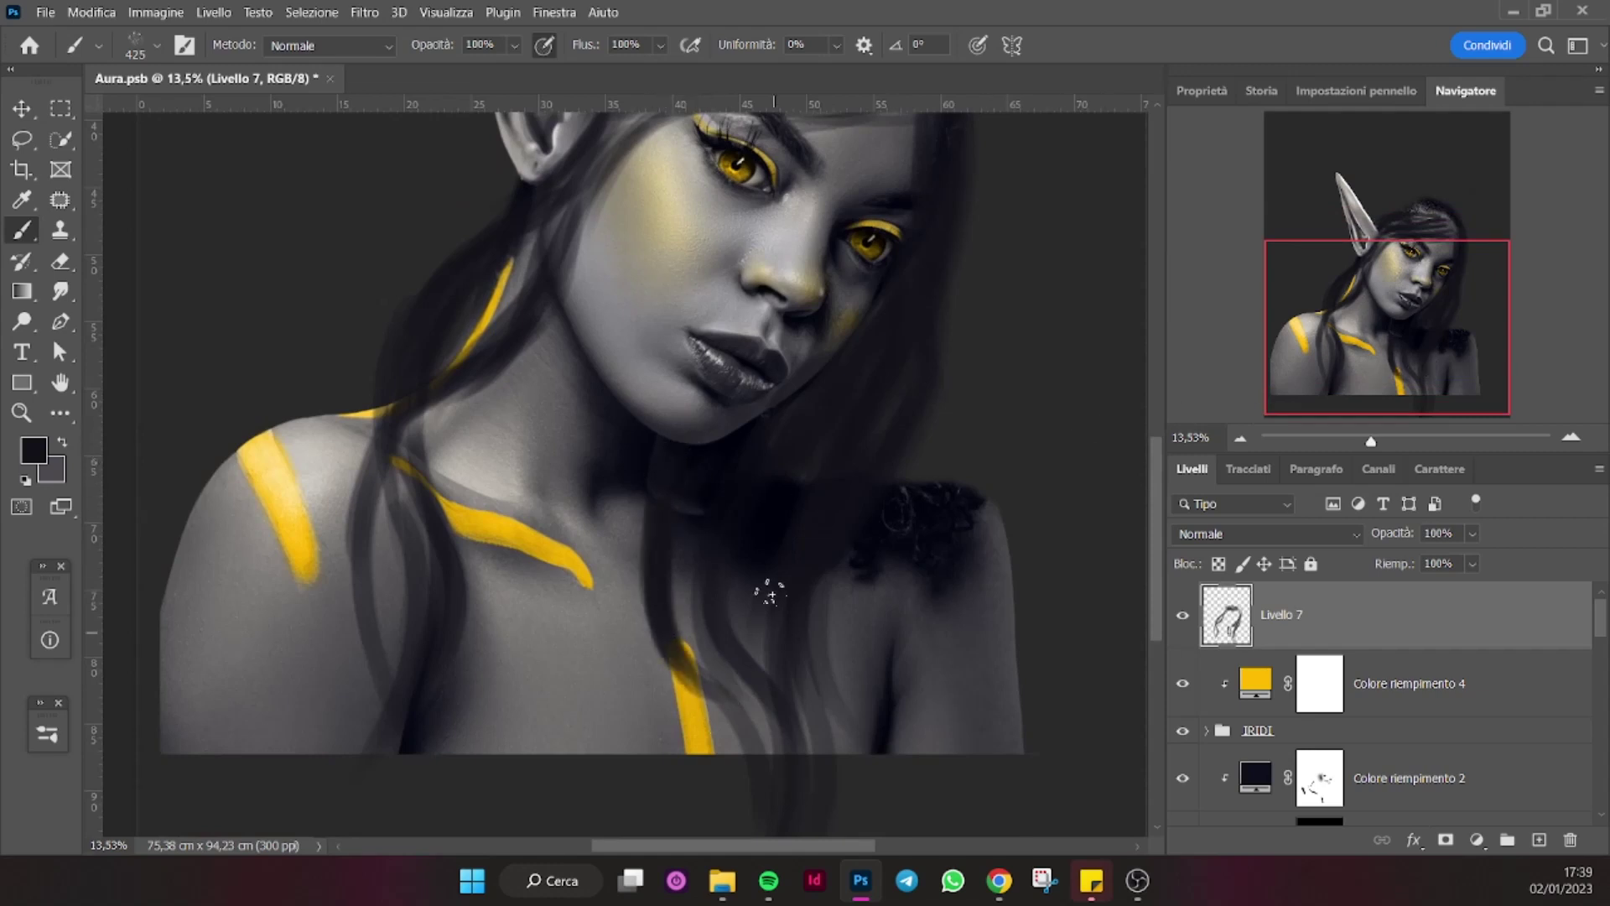
scroll(671, 621, up, 5)
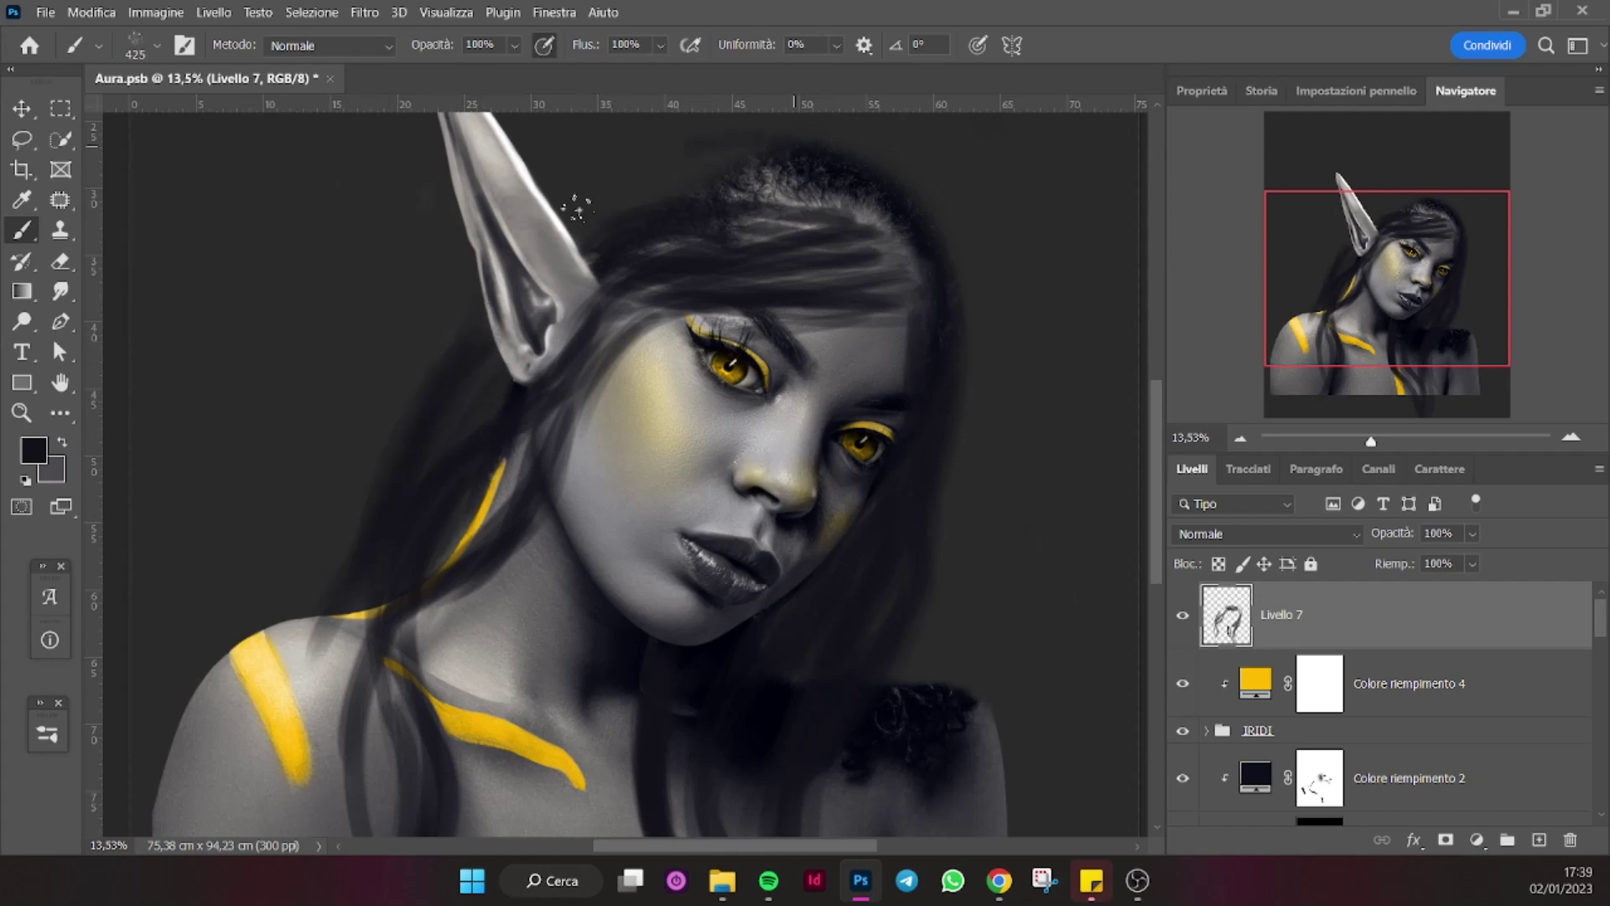
scroll(1211, 288, up, 3)
drag(630, 220, 810, 243)
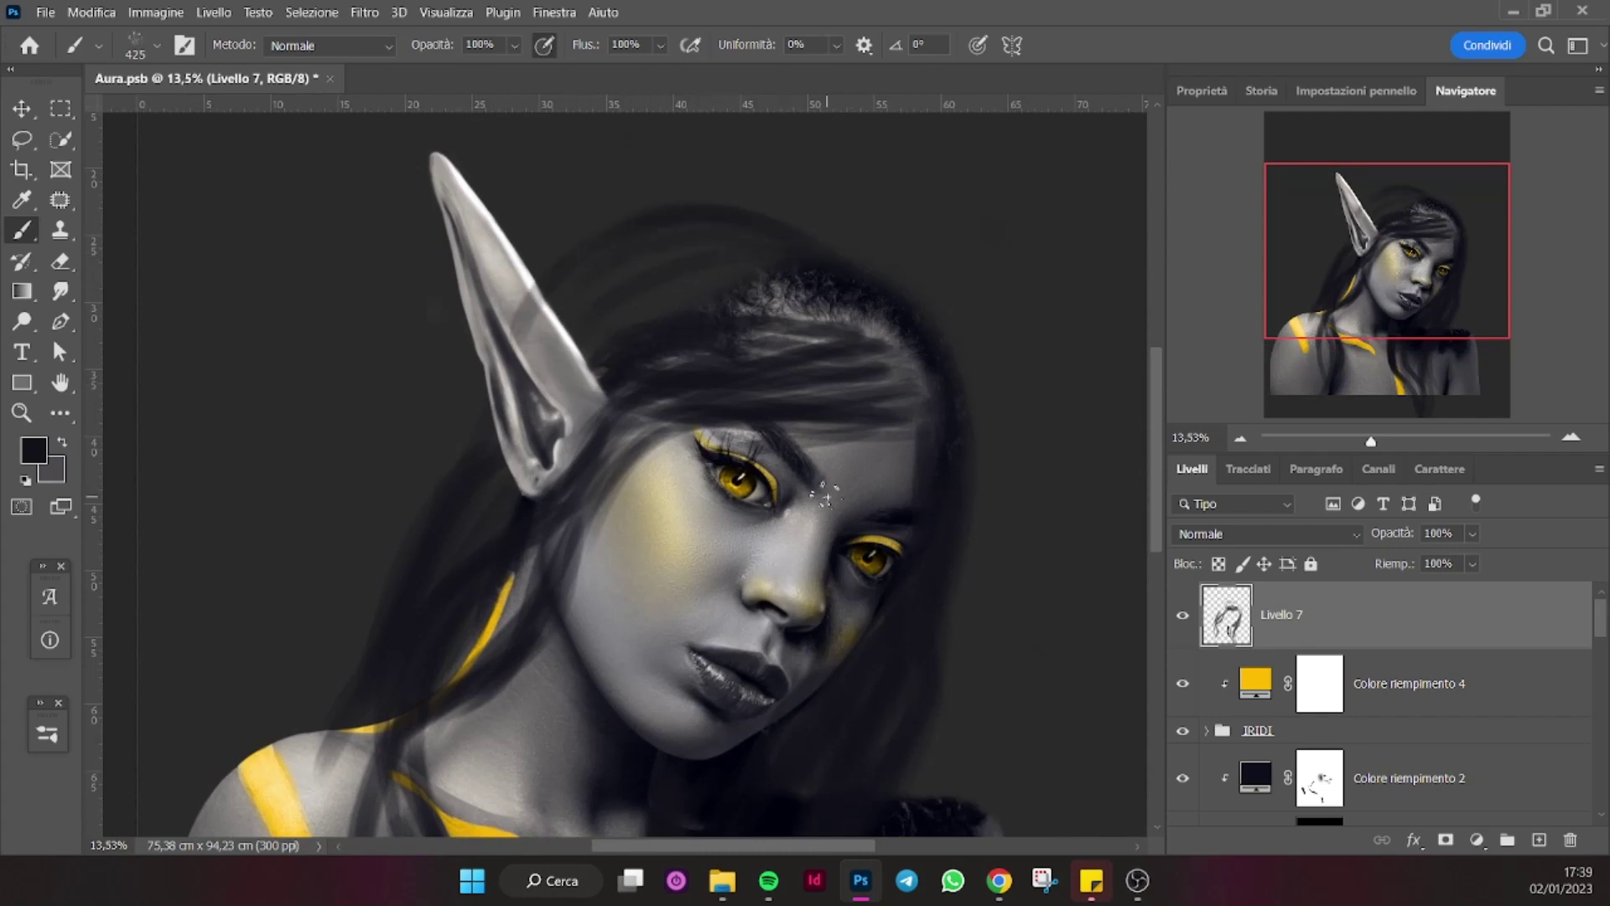
drag(817, 235, 620, 338)
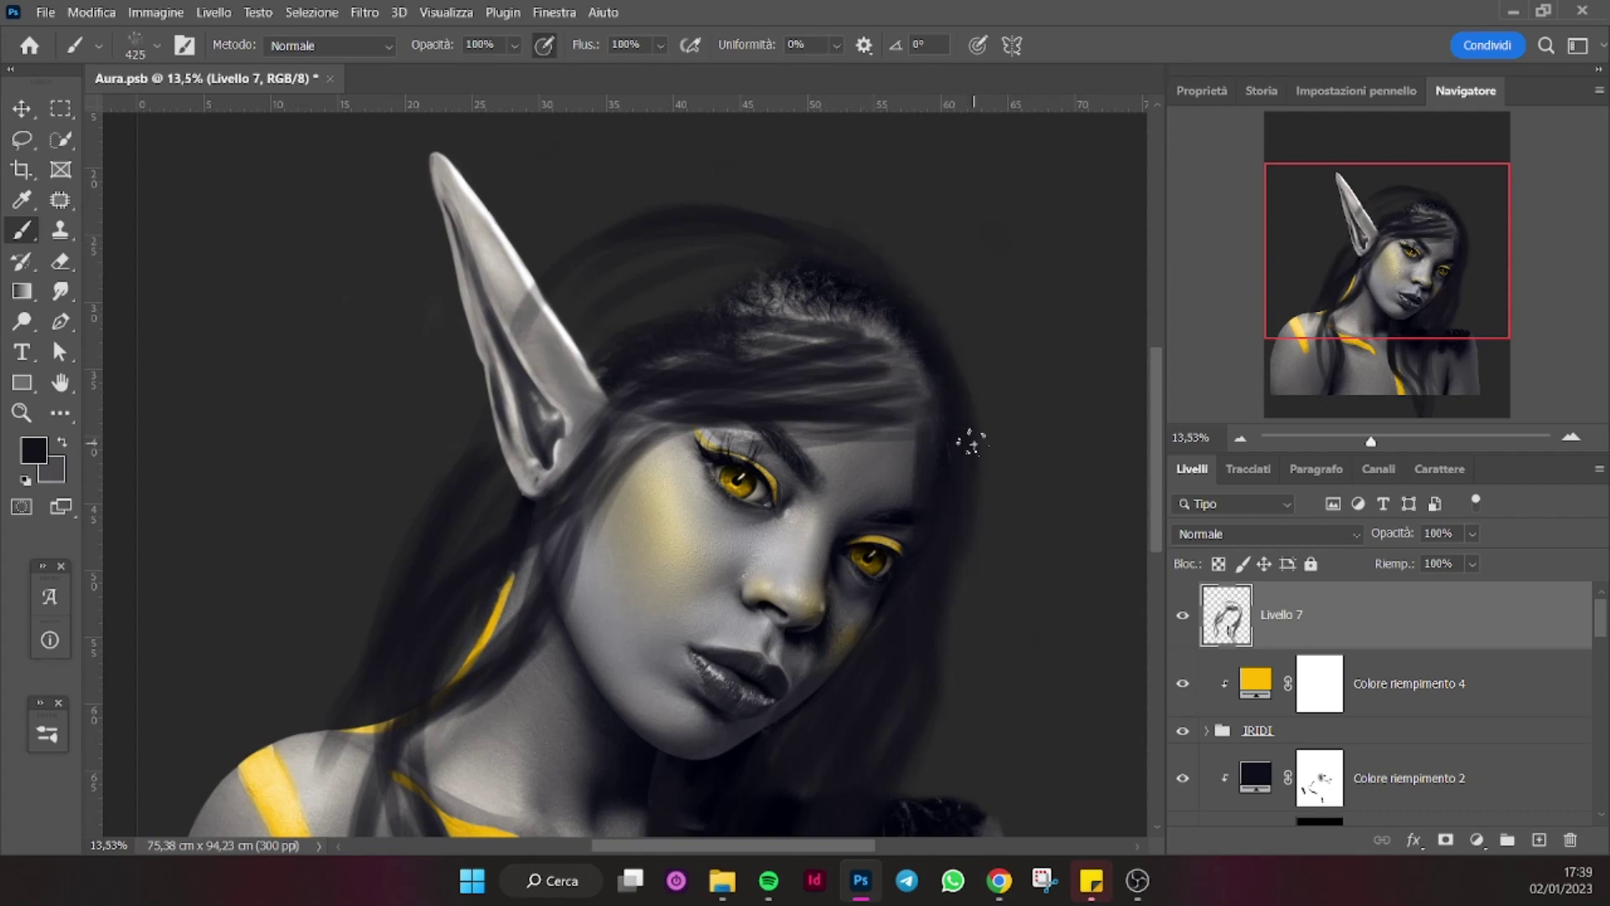
Fit the image on screen and create new layer Livello 8 below the hair layer.
key(e)
key(b)
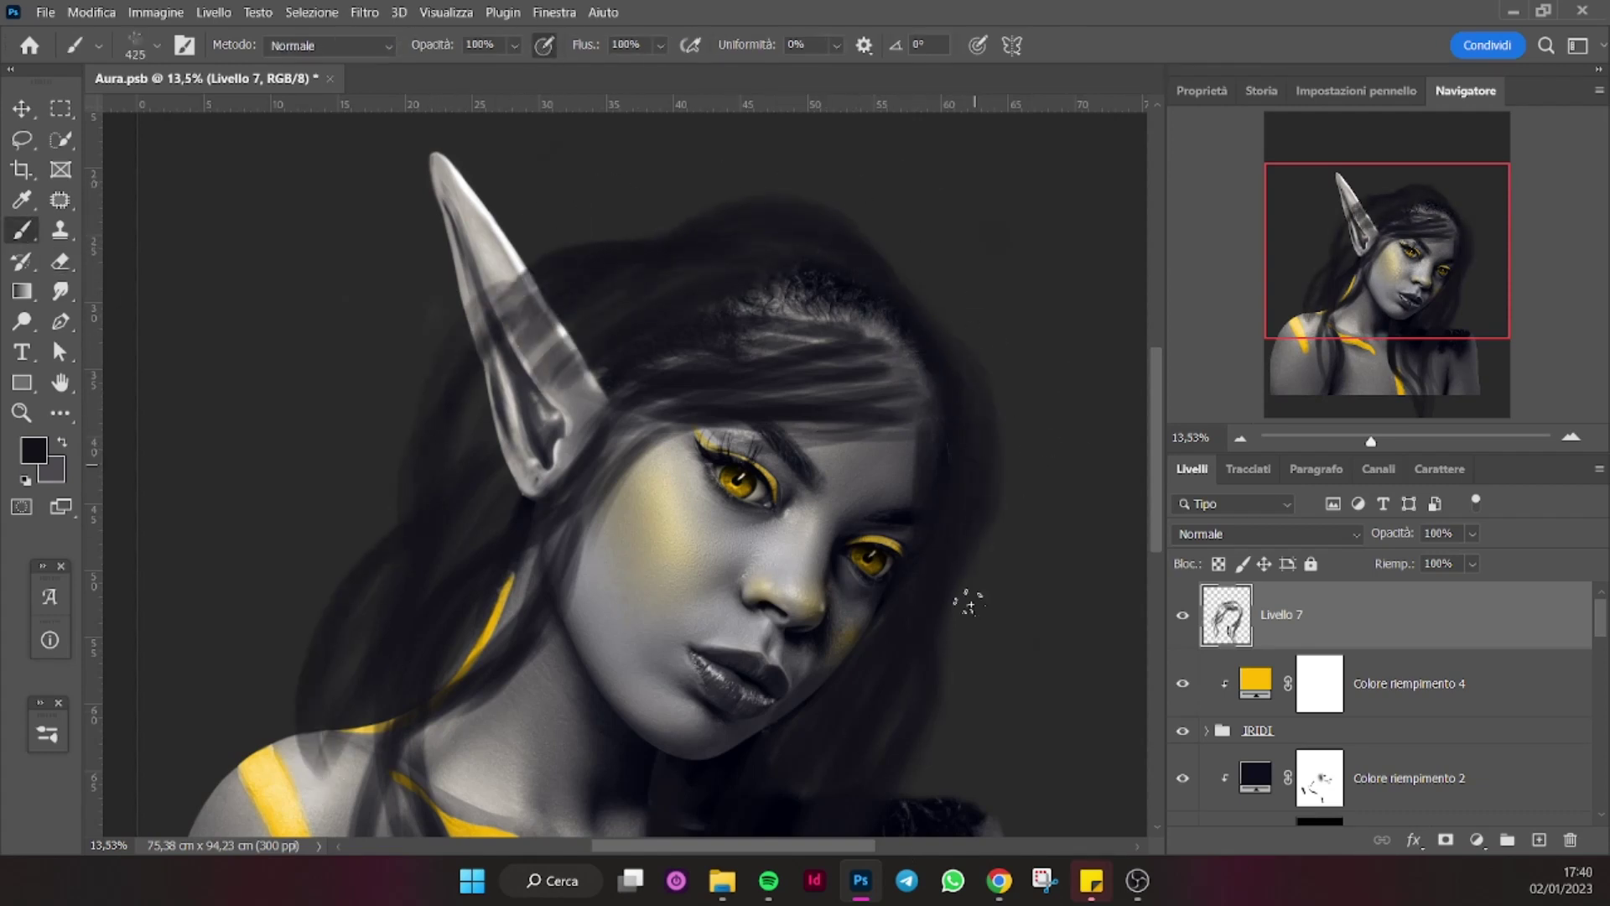
key(ctrl+0)
key(alt+bracketleft)
key(ctrl+shift+alt+n)
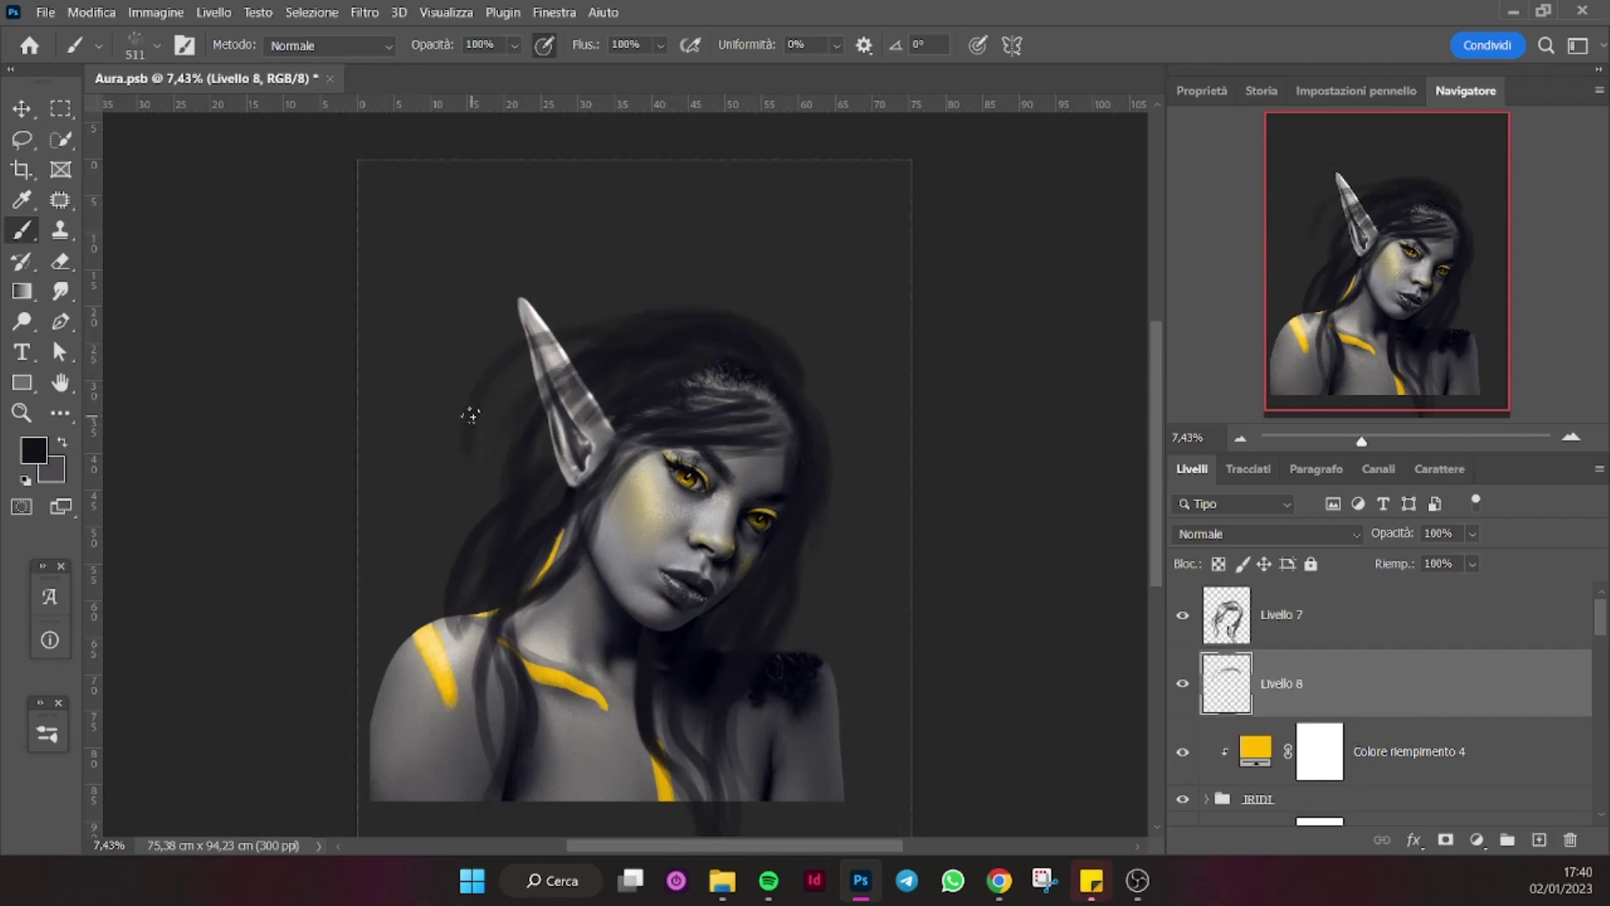
Paint dark hair strands on Livello 8 from beside the ear down to the shoulder.
drag(471, 414, 490, 503)
drag(503, 613, 478, 730)
drag(812, 531, 805, 637)
drag(511, 587, 557, 659)
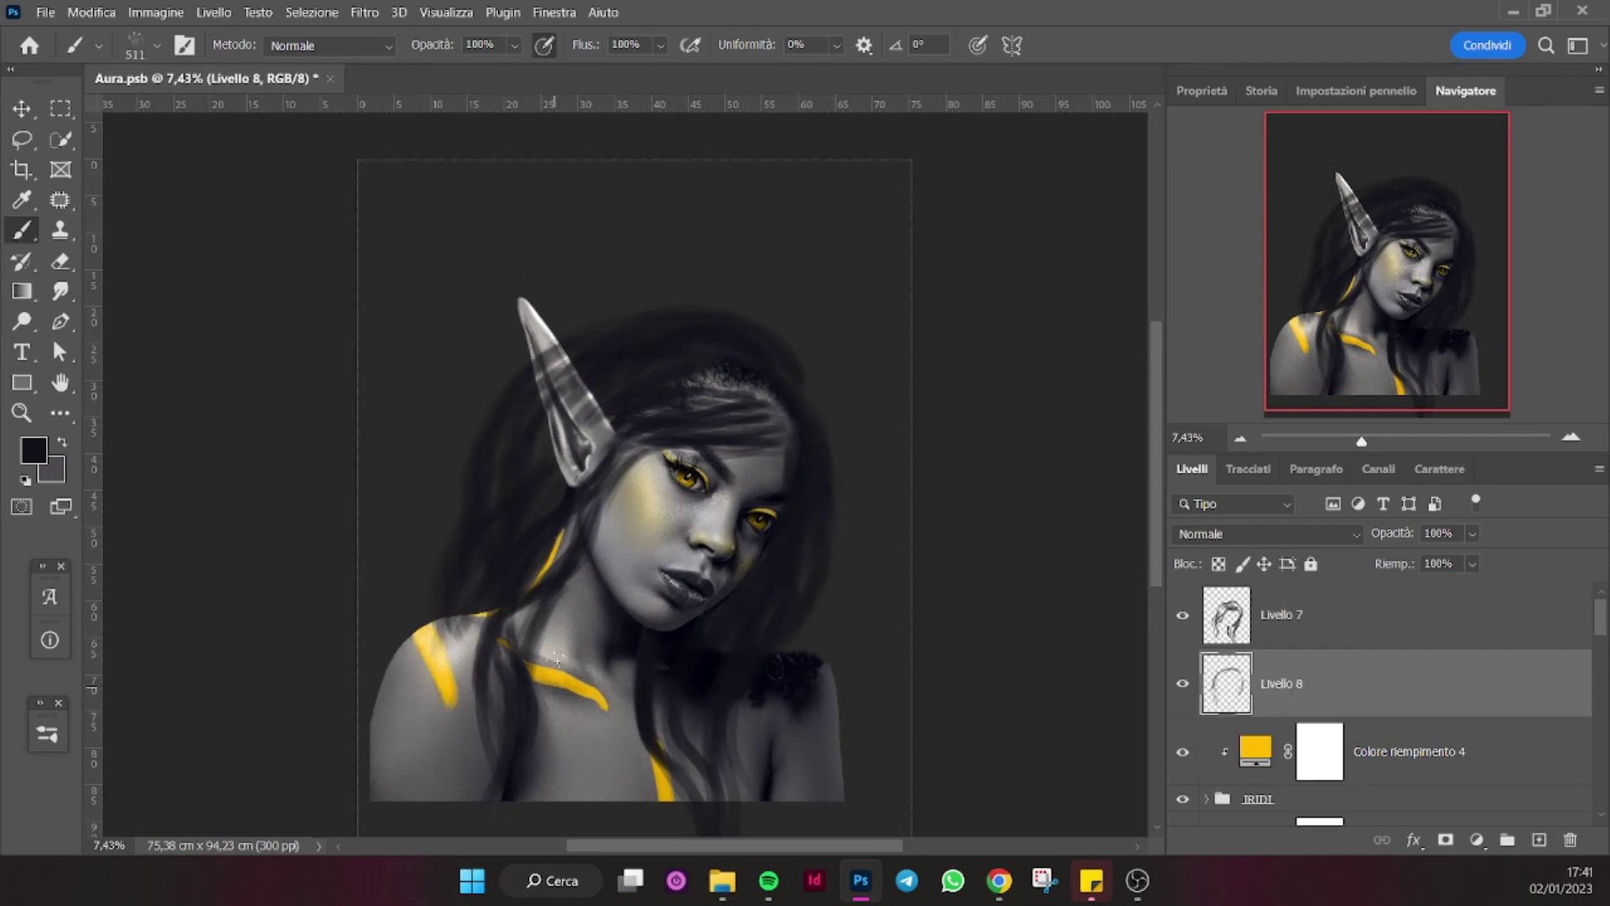
Add strands over the neck, collarbone and chest, then select Livello 7 and Livello 8 together.
drag(658, 704, 730, 801)
drag(586, 536, 524, 700)
drag(537, 598, 487, 763)
drag(470, 438, 419, 662)
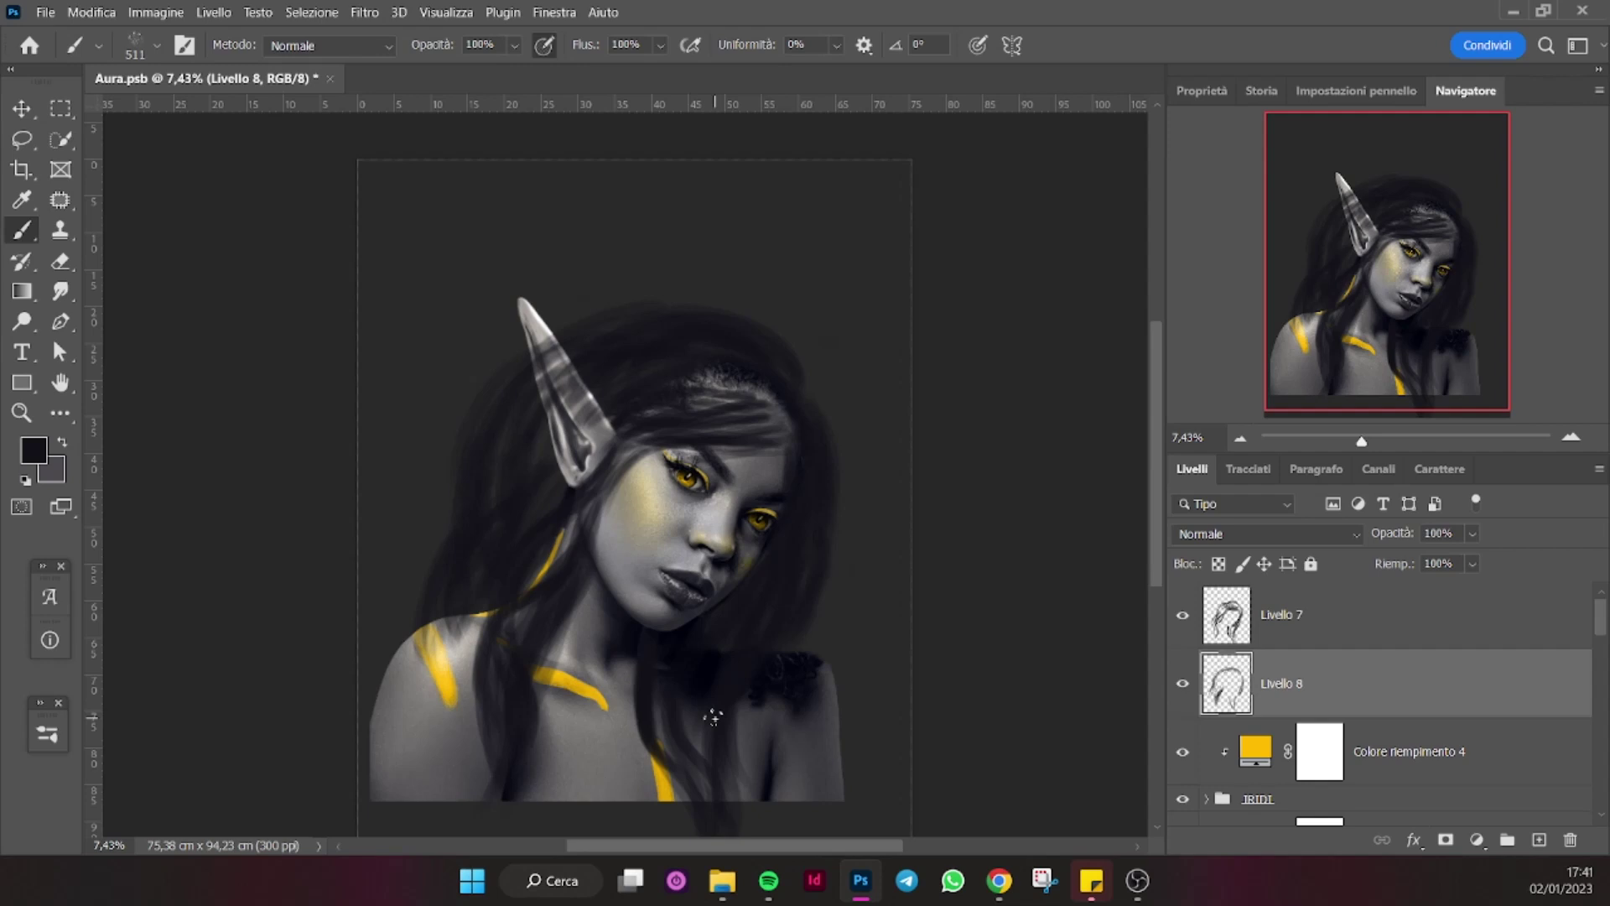
shift+click(1460, 633)
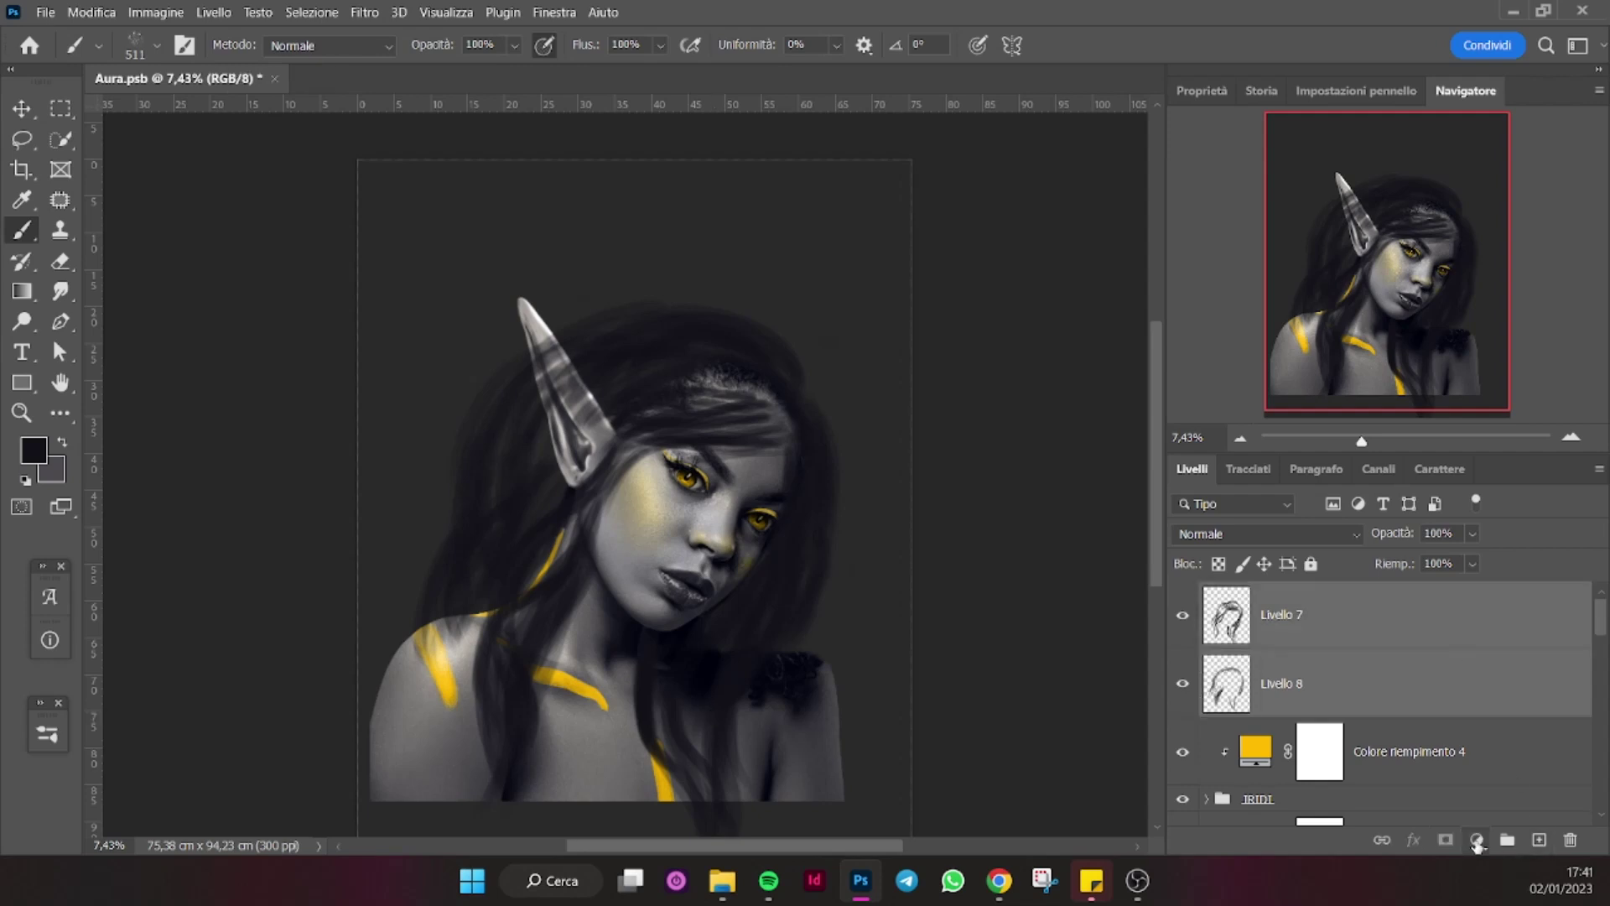
Group the hair layers as Gruppo 2 and mask away the hair over the ear and shoulder.
click(1507, 841)
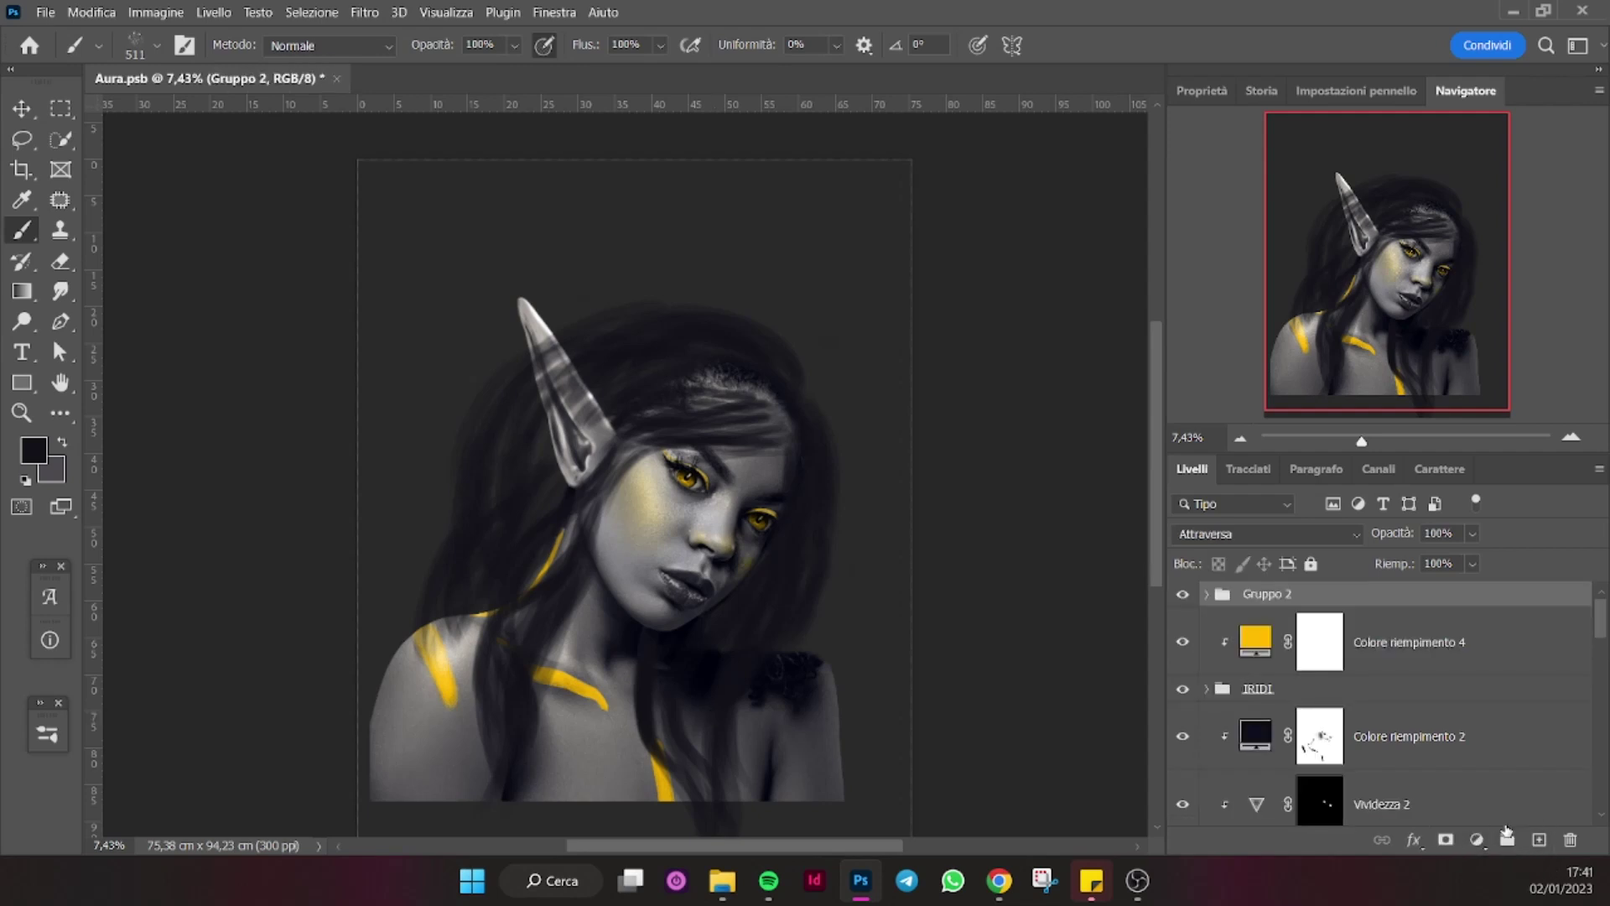
key(e)
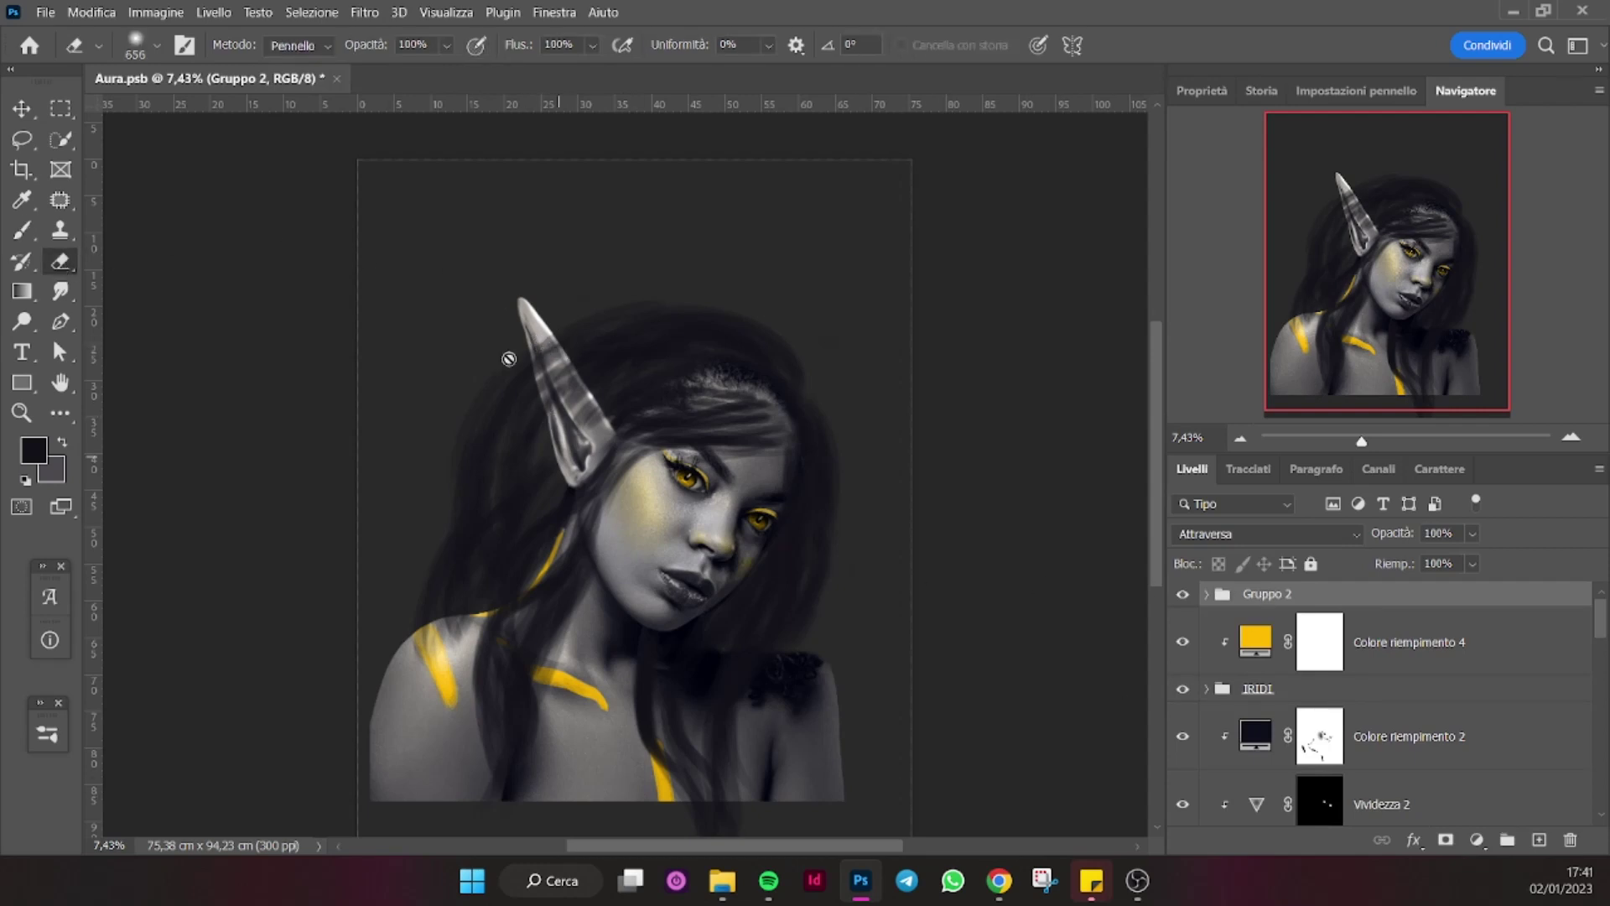
click(1445, 840)
key(b)
mouse_move(595, 427)
mouse_down()
mouse_move(579, 377)
mouse_move(540, 369)
mouse_up()
right_click(563, 417)
key(Escape)
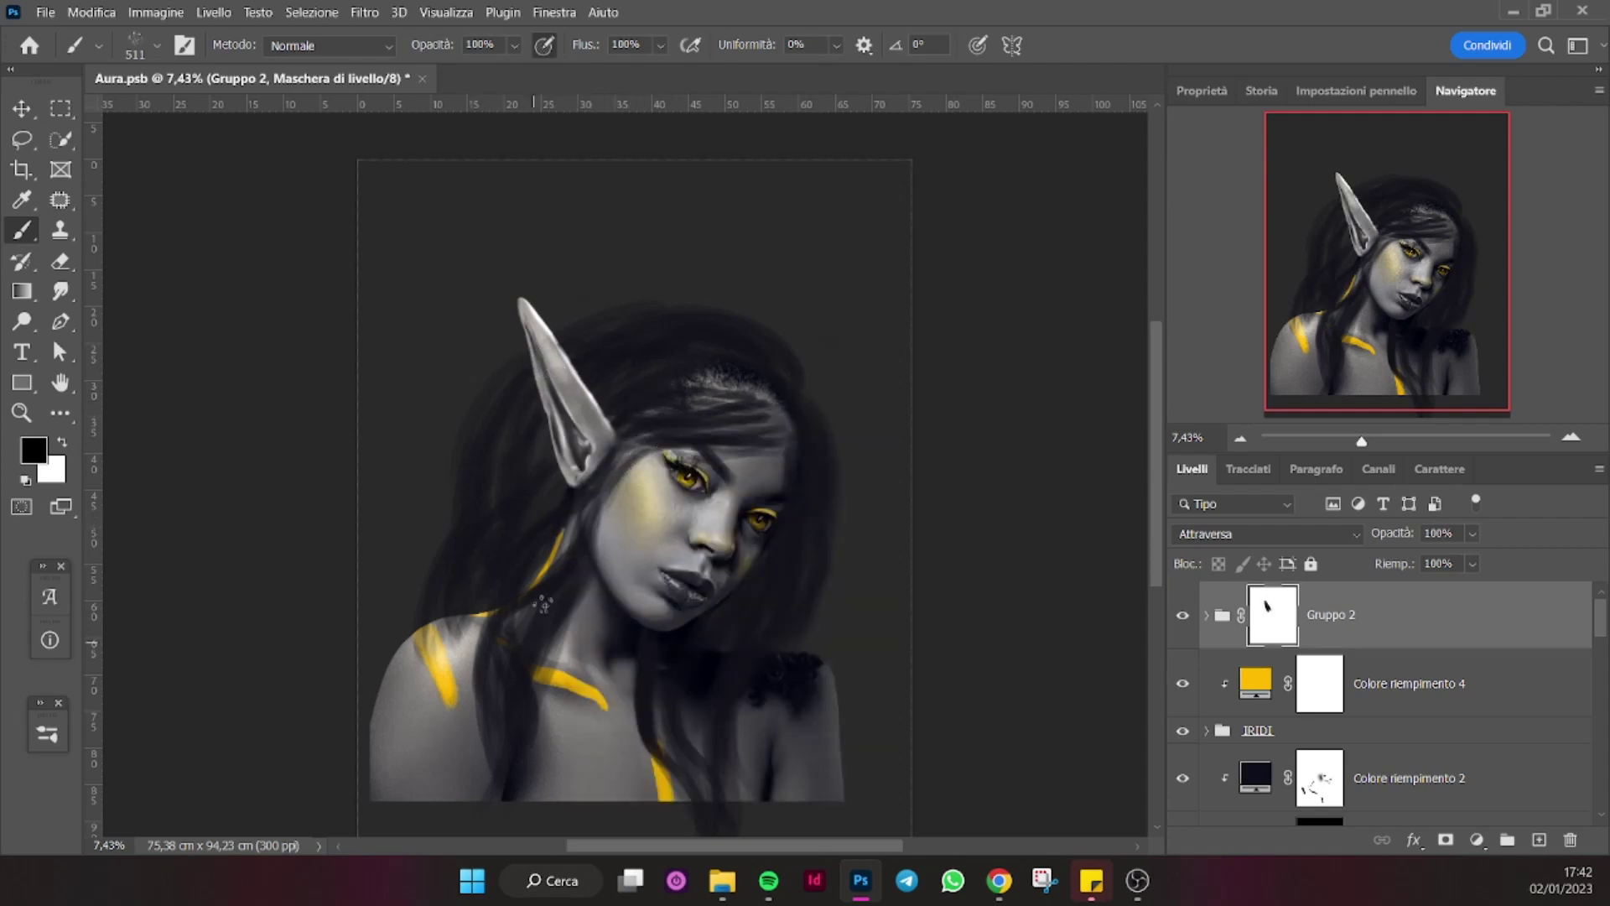
drag(444, 628, 436, 636)
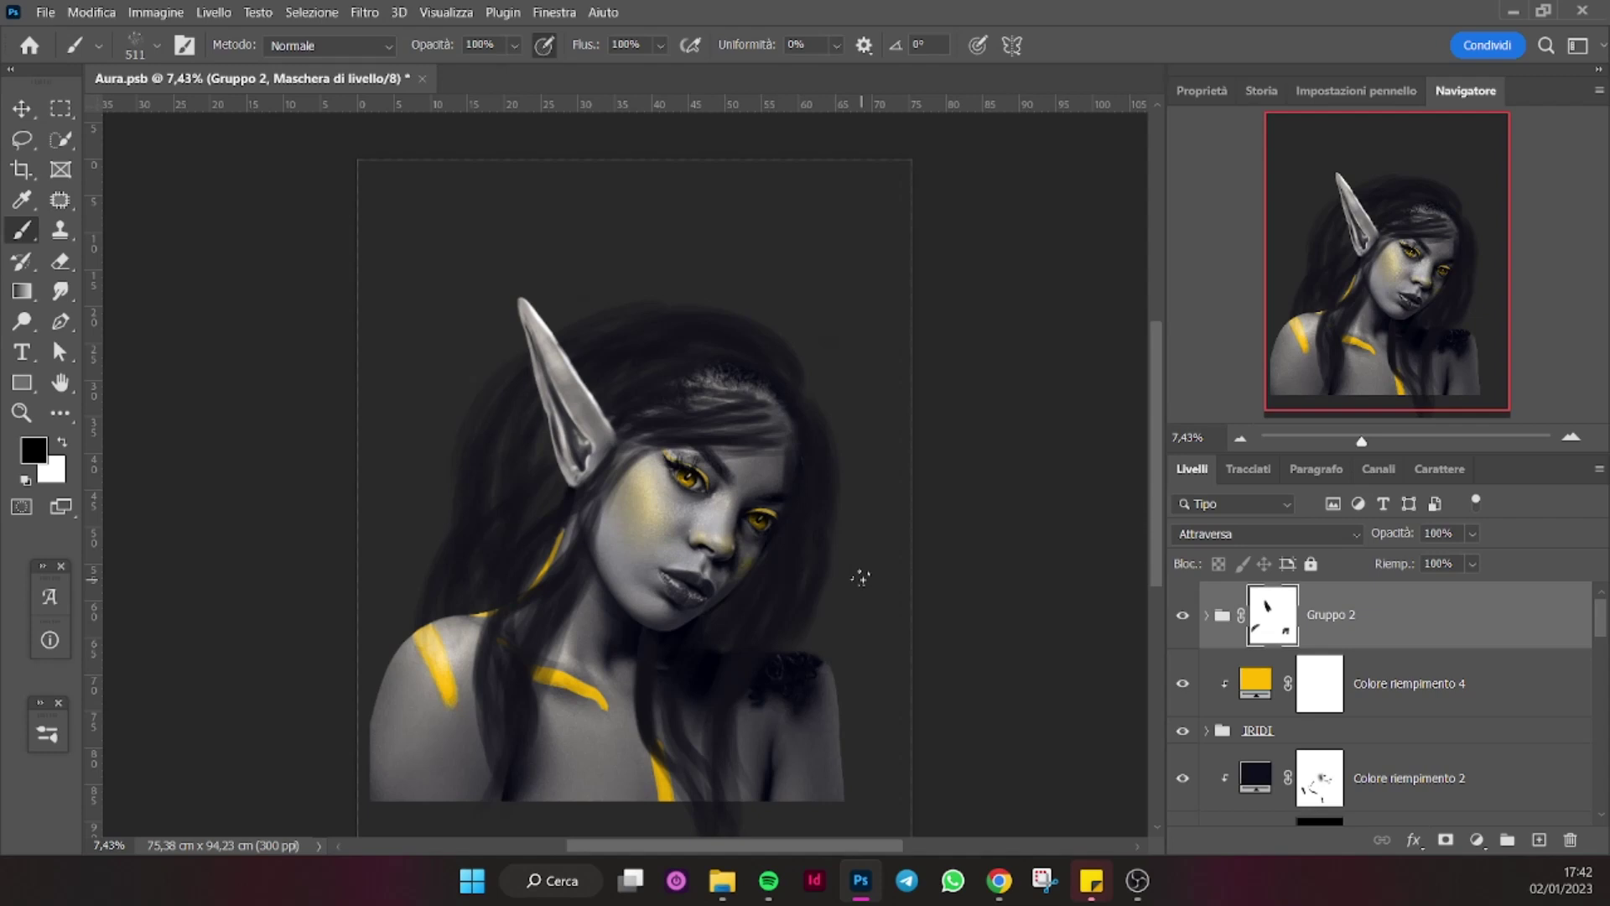
Select Livello 9 inside Gruppo 2, restore the ear mask, and add empty Livello 10 above.
drag(1379, 439, 1387, 445)
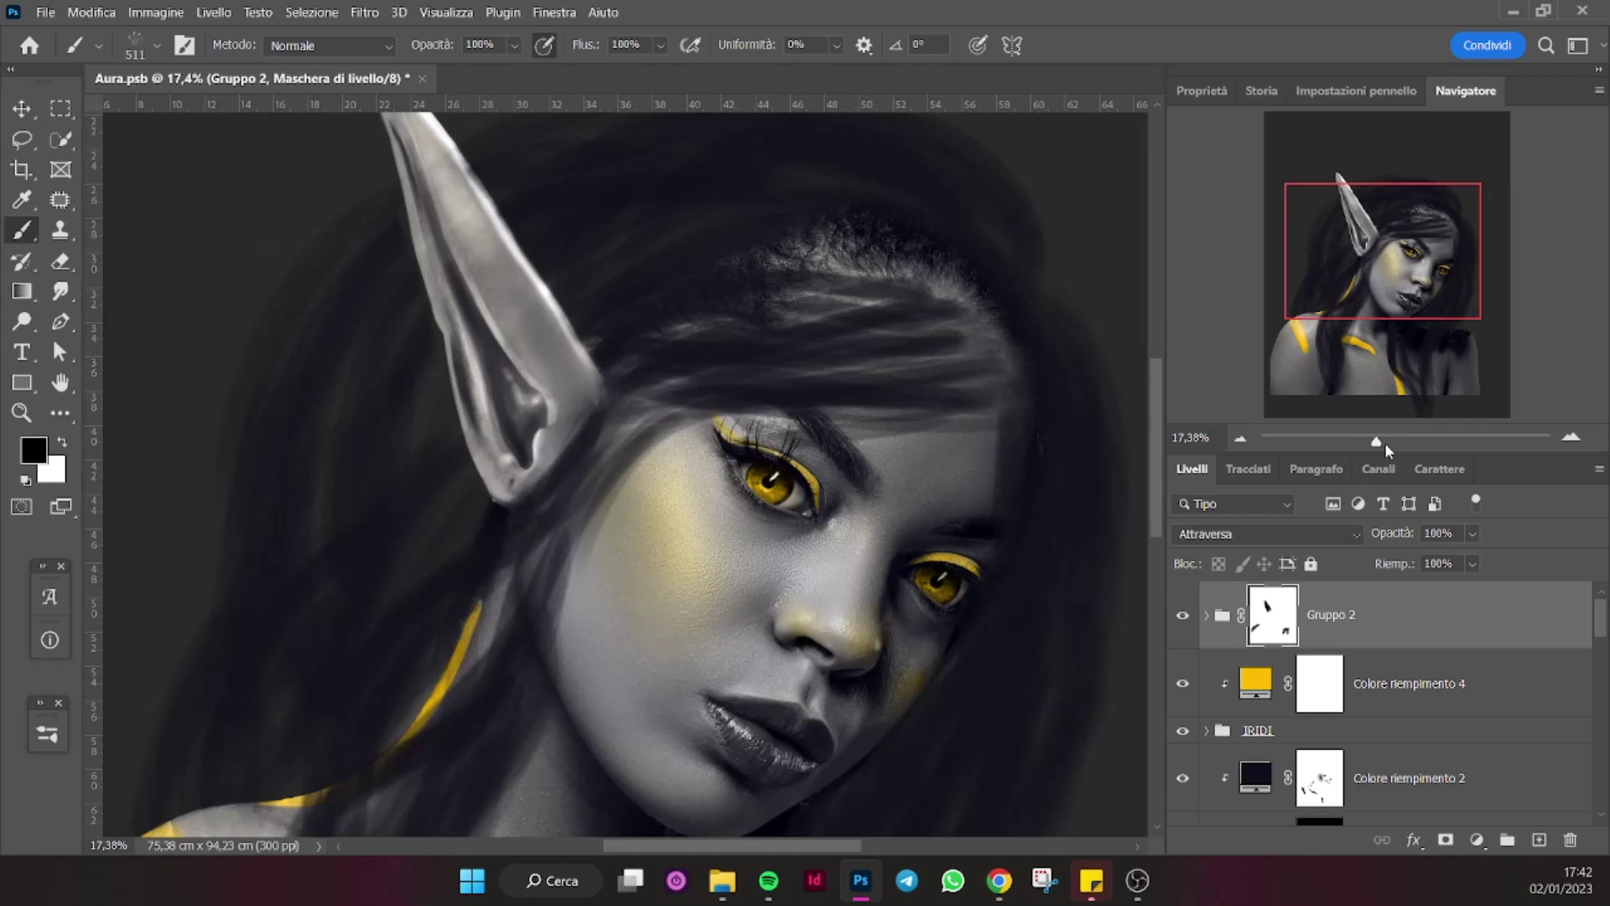
click(1206, 615)
click(1311, 642)
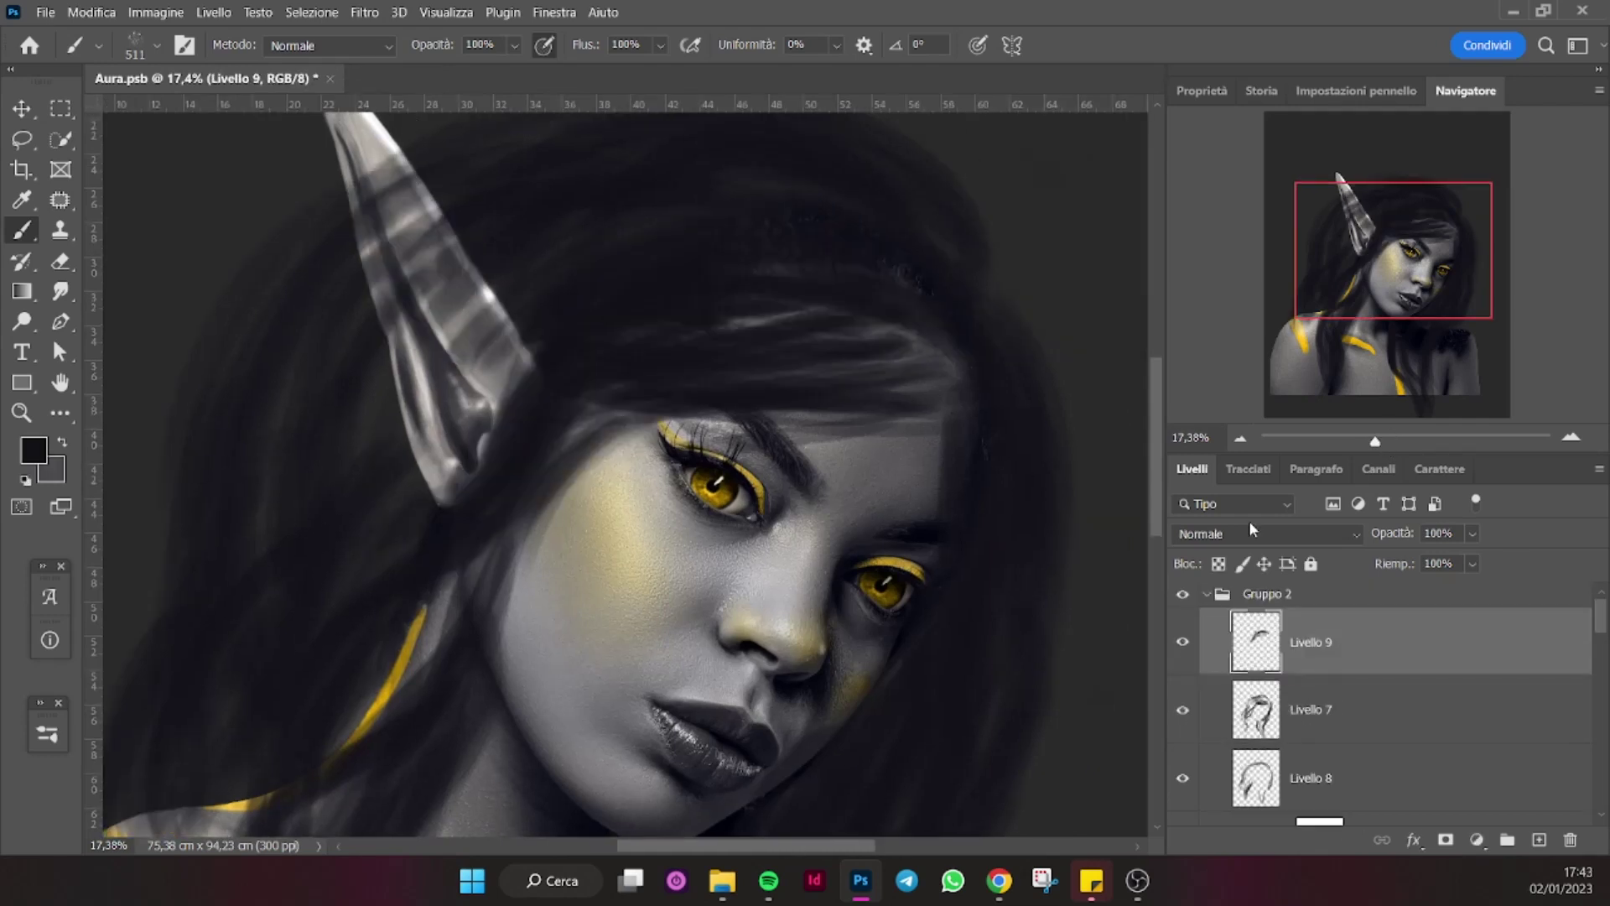
click(1205, 593)
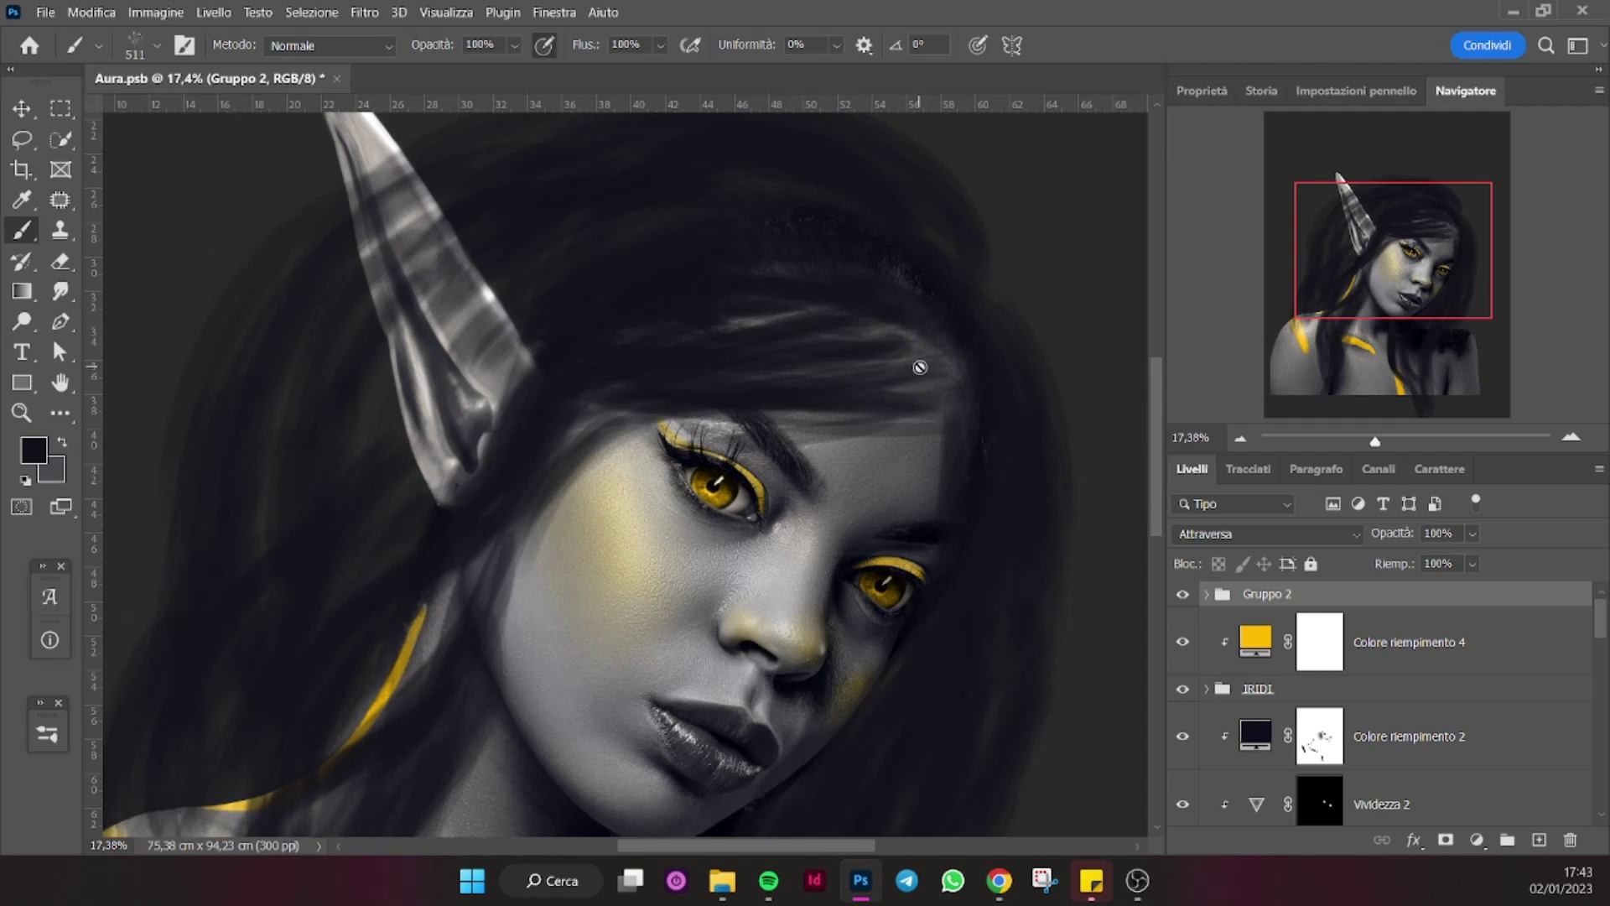
key(ctrl+z)
click(1539, 839)
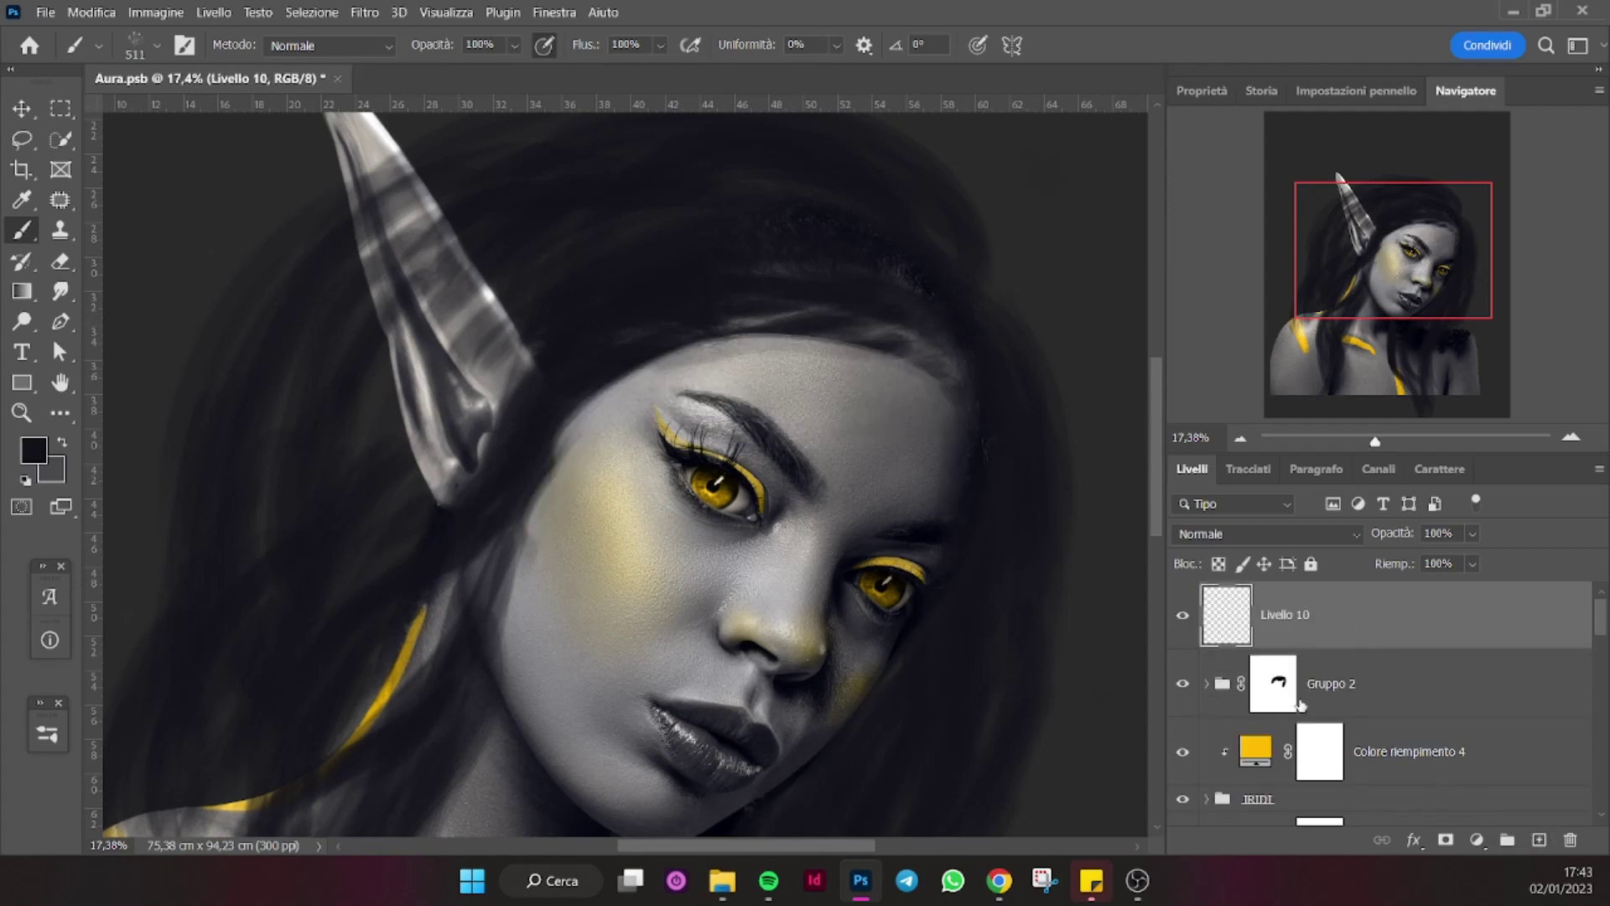
Sample a colour from the painting and brush grey and dark hair down the forehead.
click(20, 201)
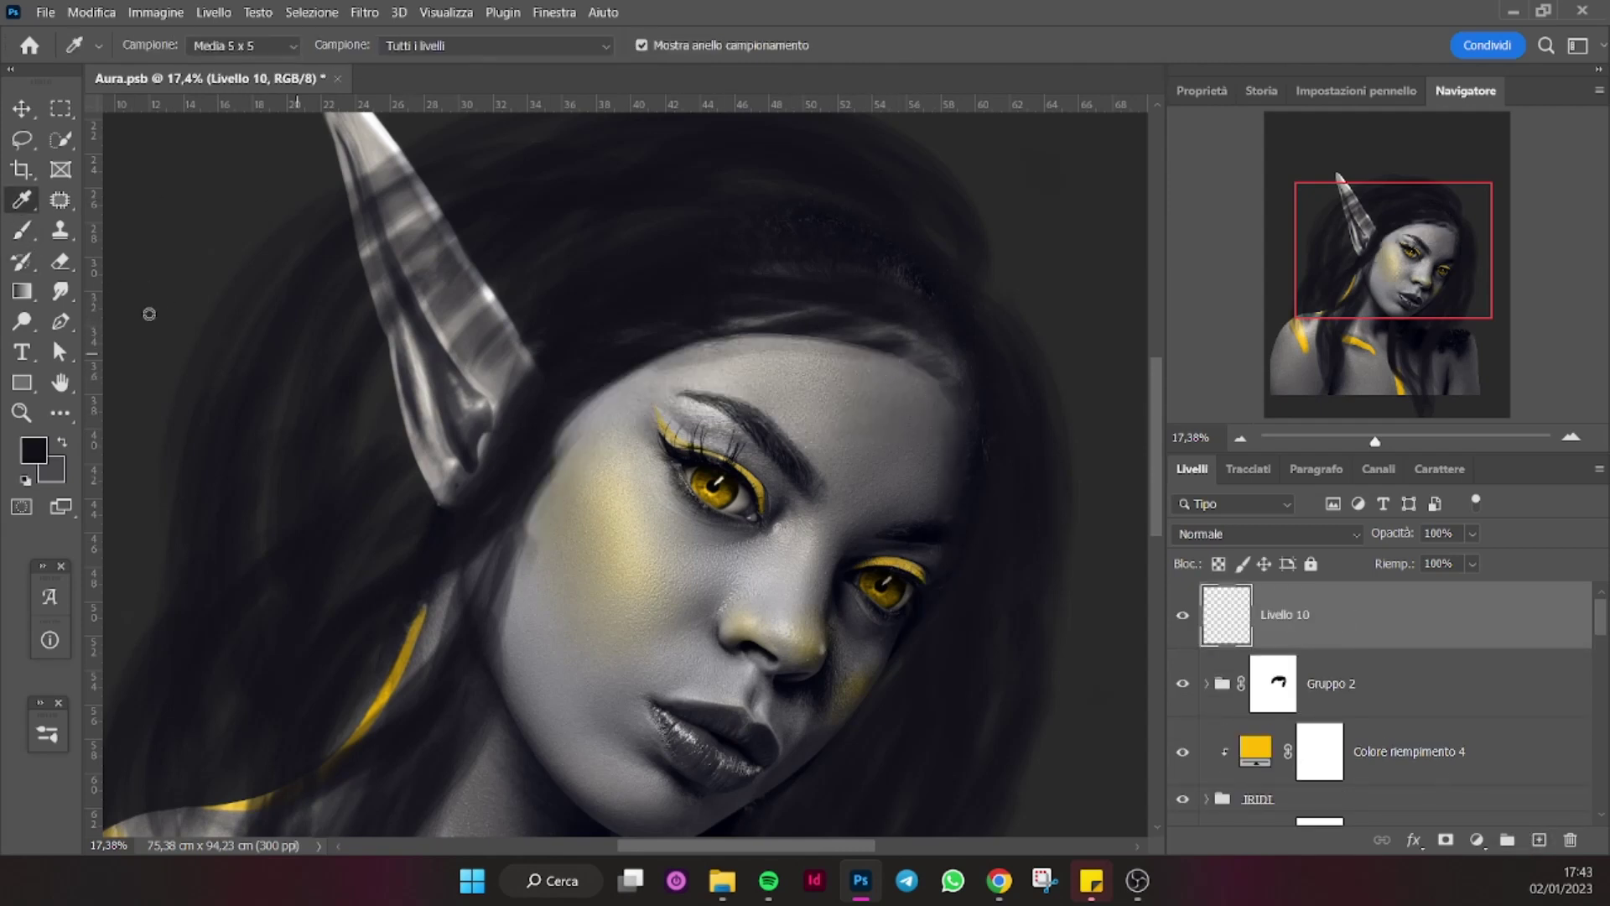
key(b)
mouse_move(830, 331)
mouse_down()
mouse_move(863, 516)
mouse_move(955, 449)
mouse_up()
drag(753, 309, 809, 440)
drag(780, 339, 847, 490)
drag(838, 336, 876, 482)
Paint more dark hair strands across the forehead toward the brow.
drag(893, 361, 914, 461)
drag(947, 377, 880, 491)
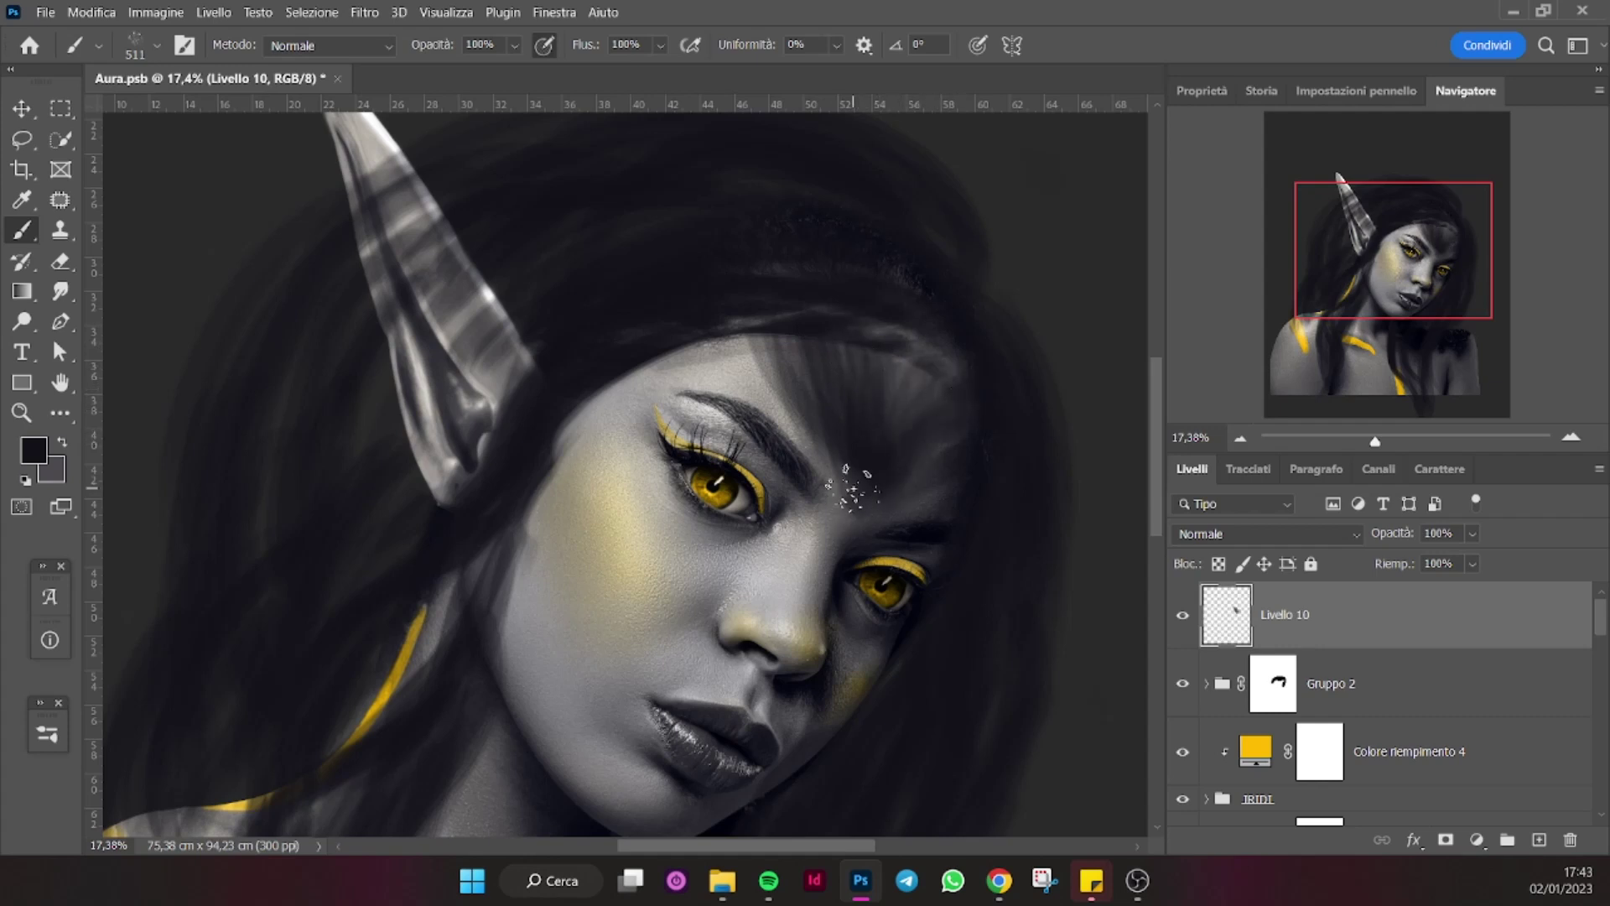
drag(956, 388, 872, 444)
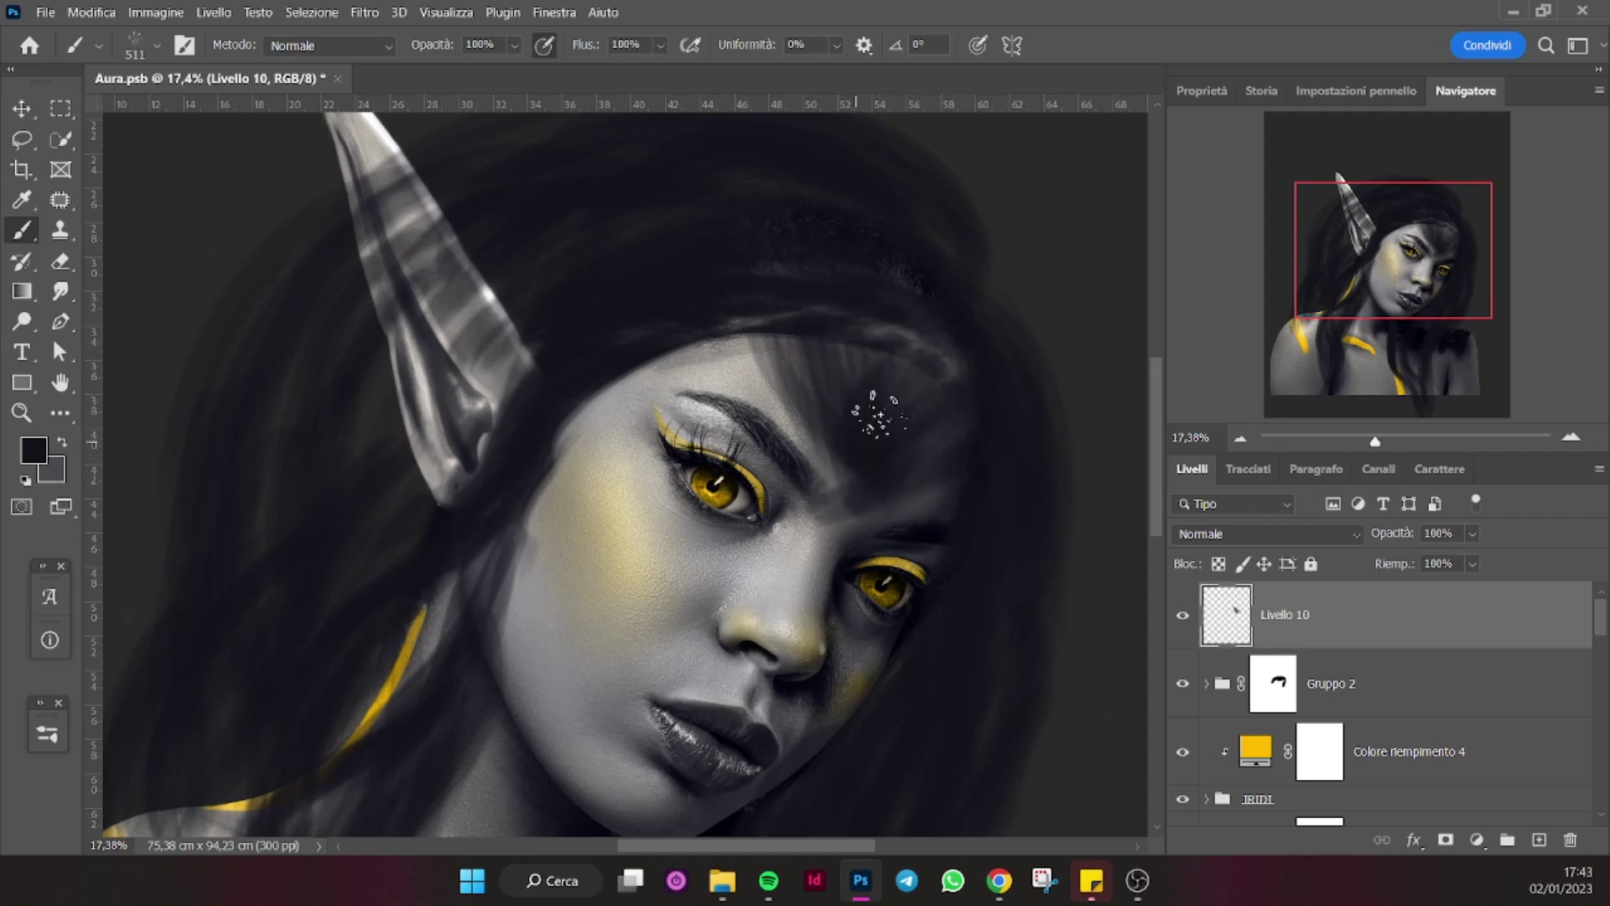
drag(745, 323, 868, 537)
mouse_move(750, 323)
mouse_down()
mouse_move(854, 515)
mouse_move(849, 499)
mouse_up()
drag(815, 294, 848, 467)
drag(970, 252, 934, 460)
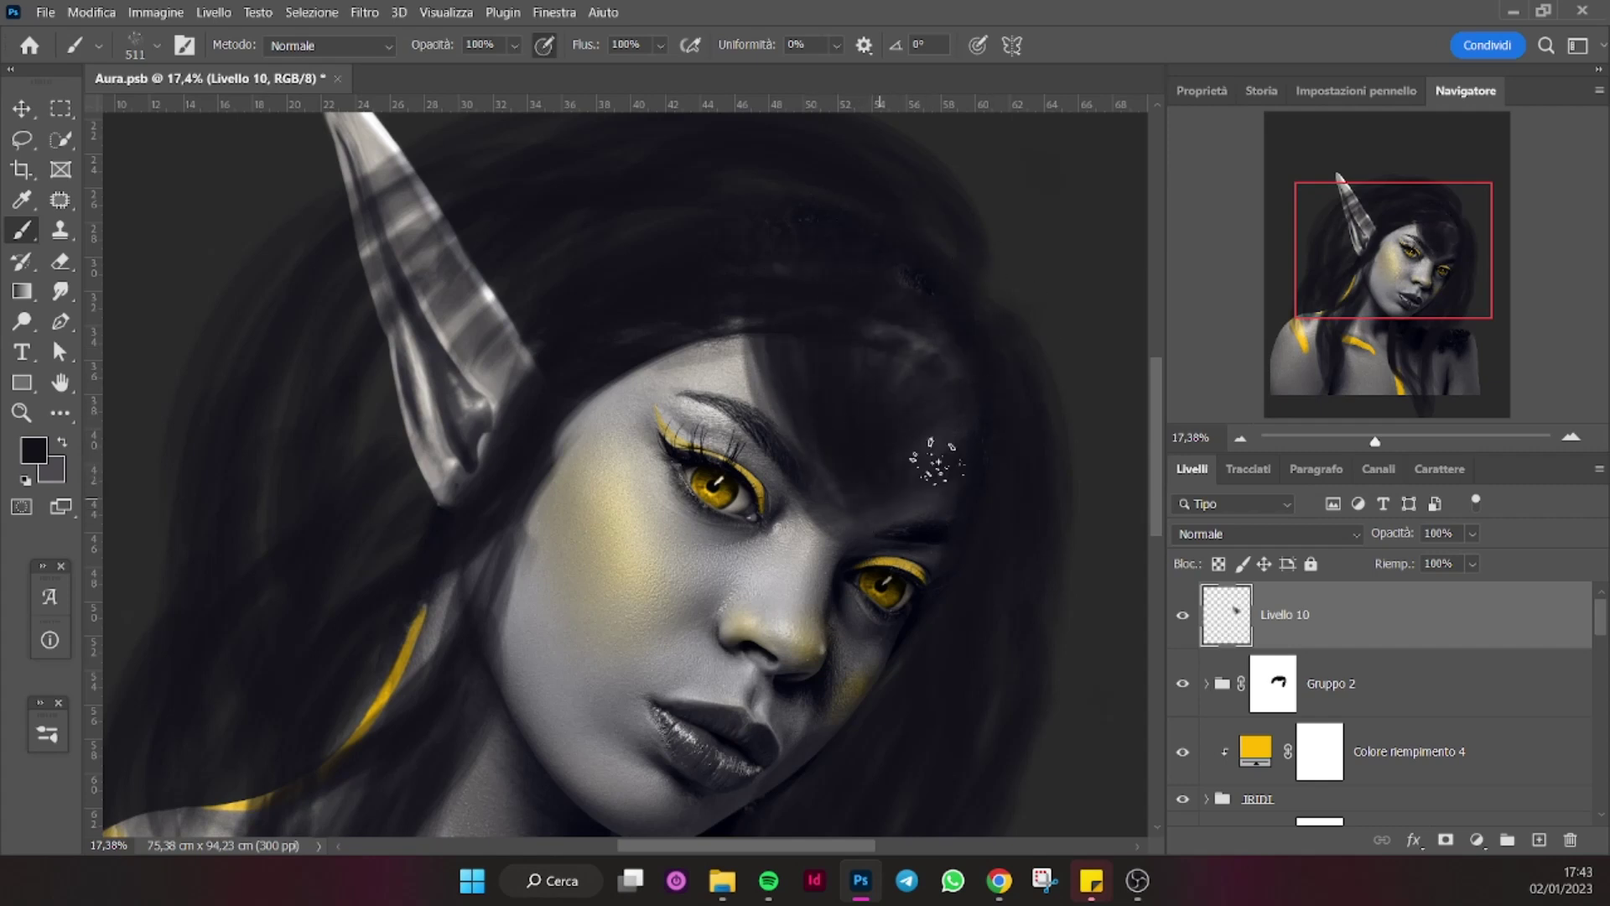
Zoom out, hide the Livello 10 hair layer, and add empty layer Livello 11.
scroll(987, 394, down, 2)
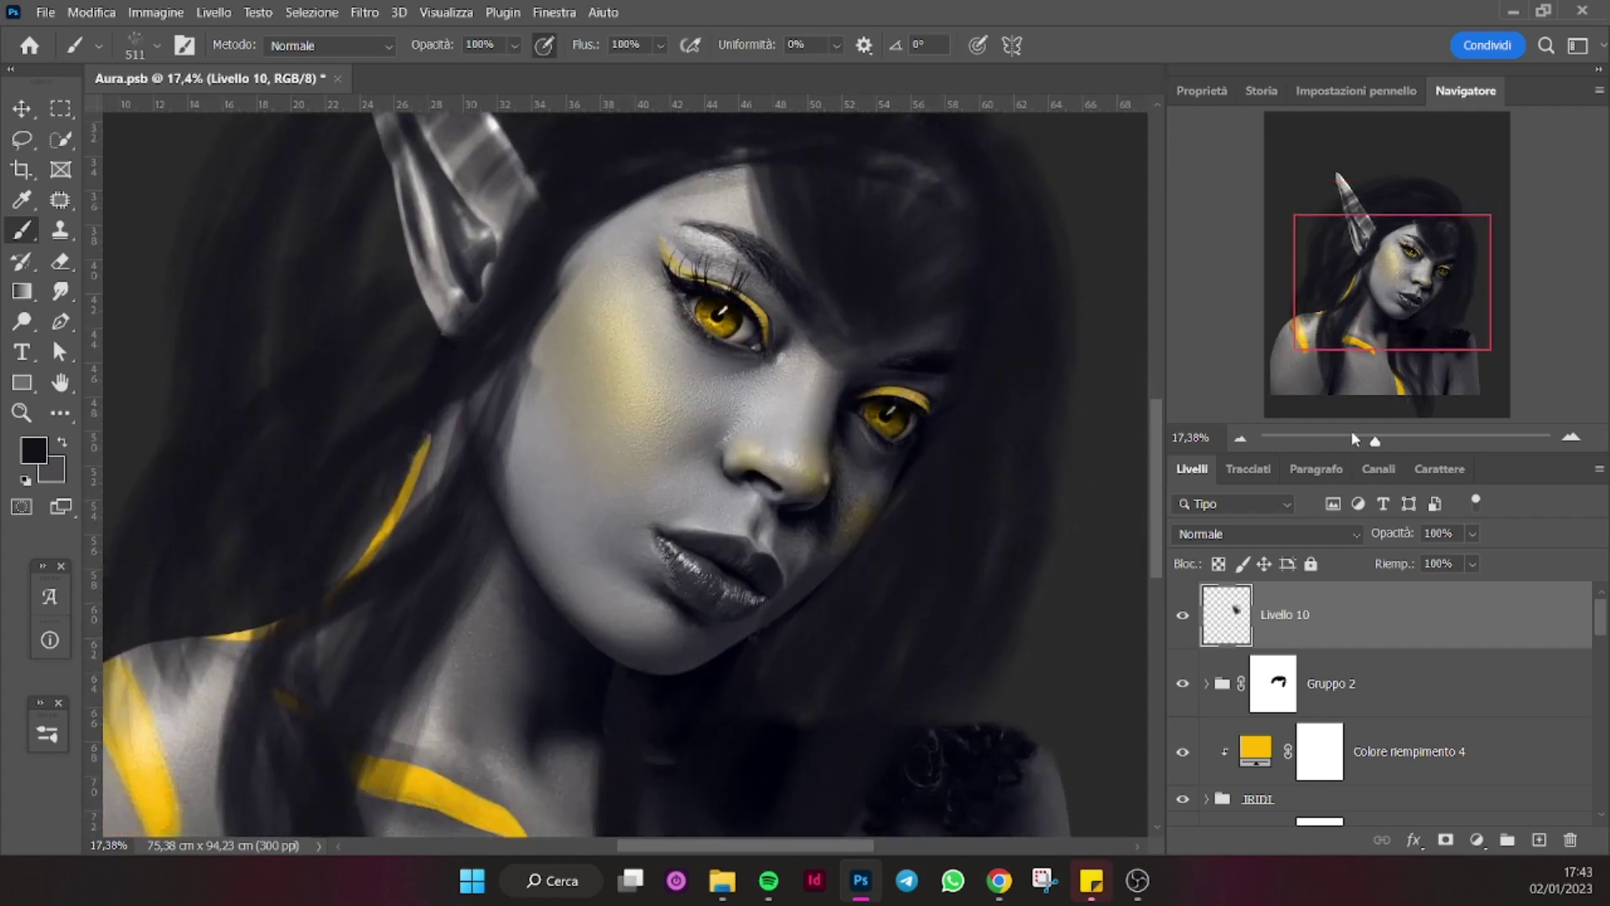
scroll(506, 561, down, 2)
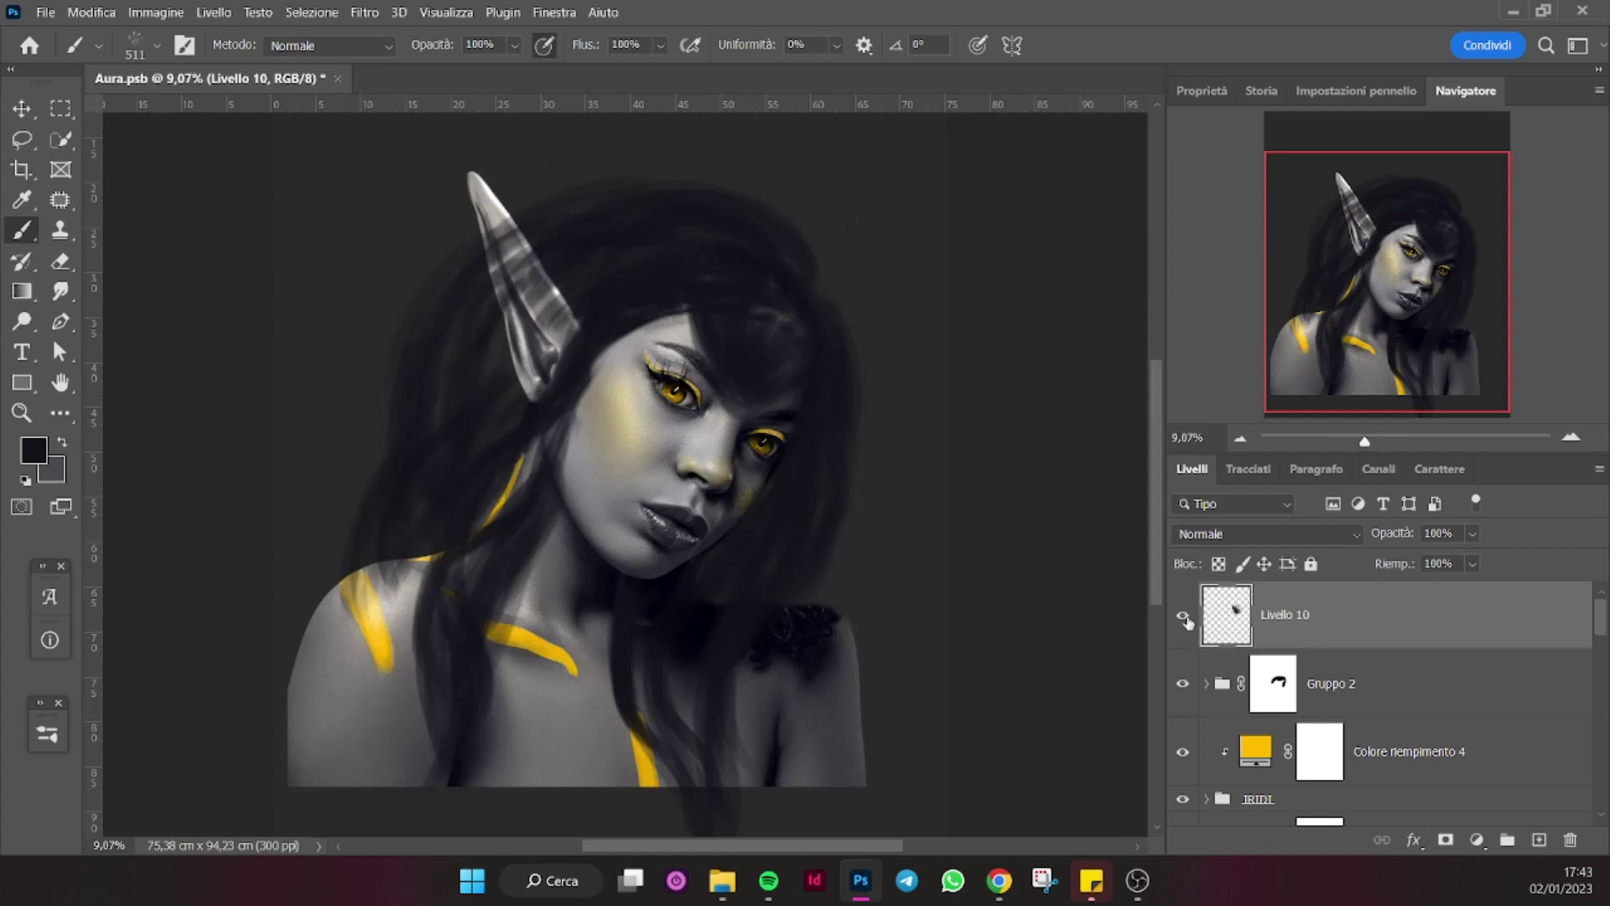
click(1184, 616)
click(1539, 839)
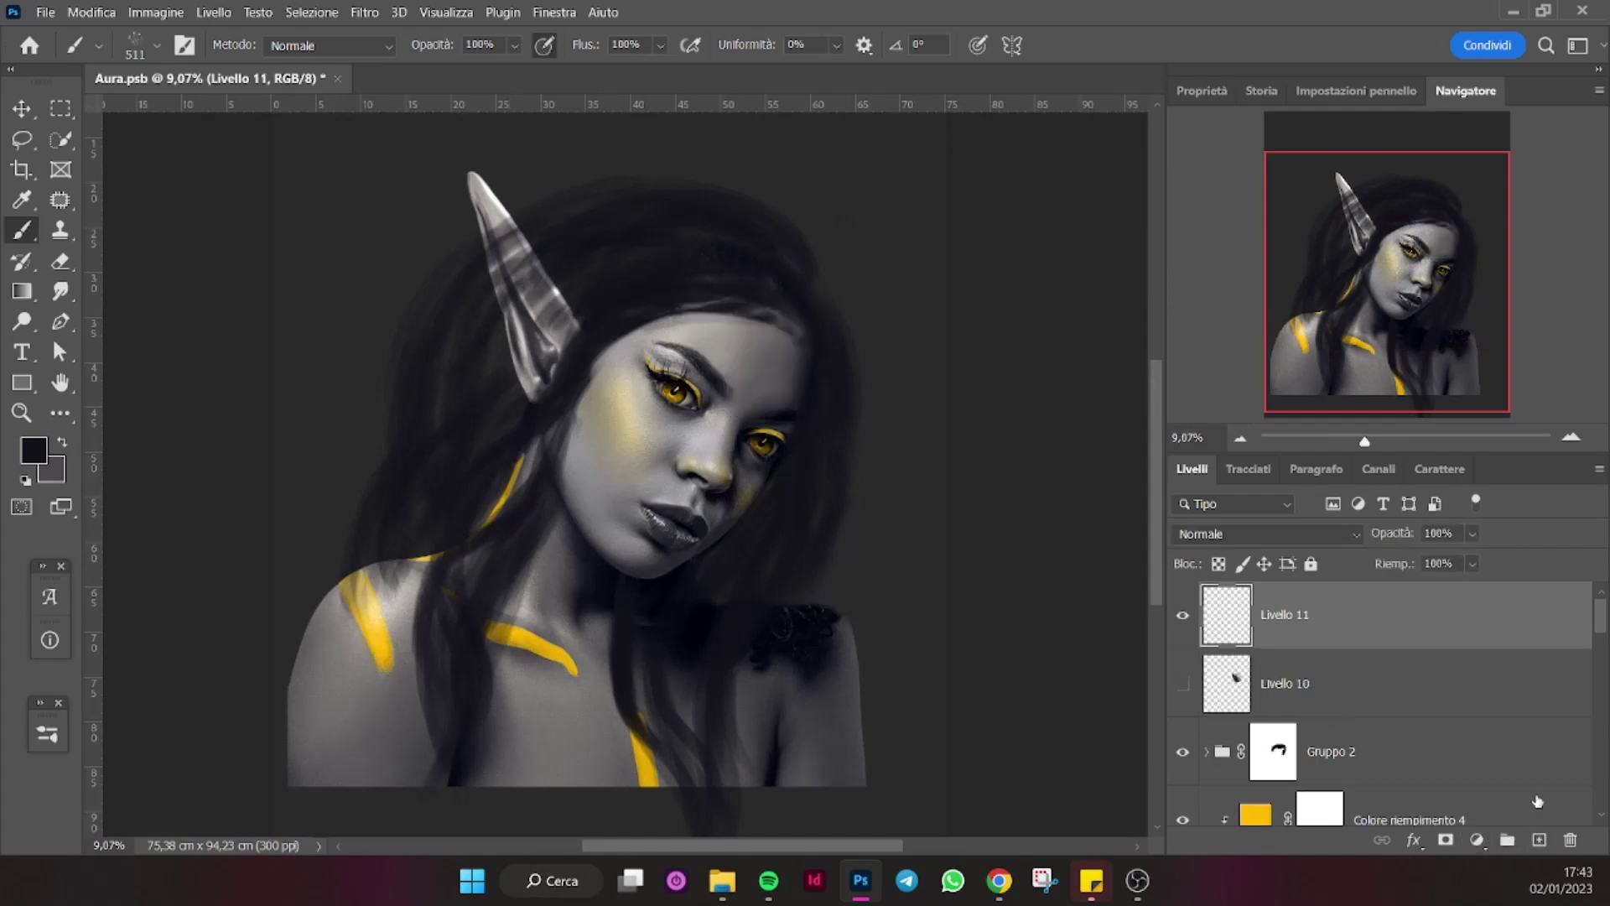
Paint dark bang strokes along the forehead hairline on Livello 11.
click(1377, 436)
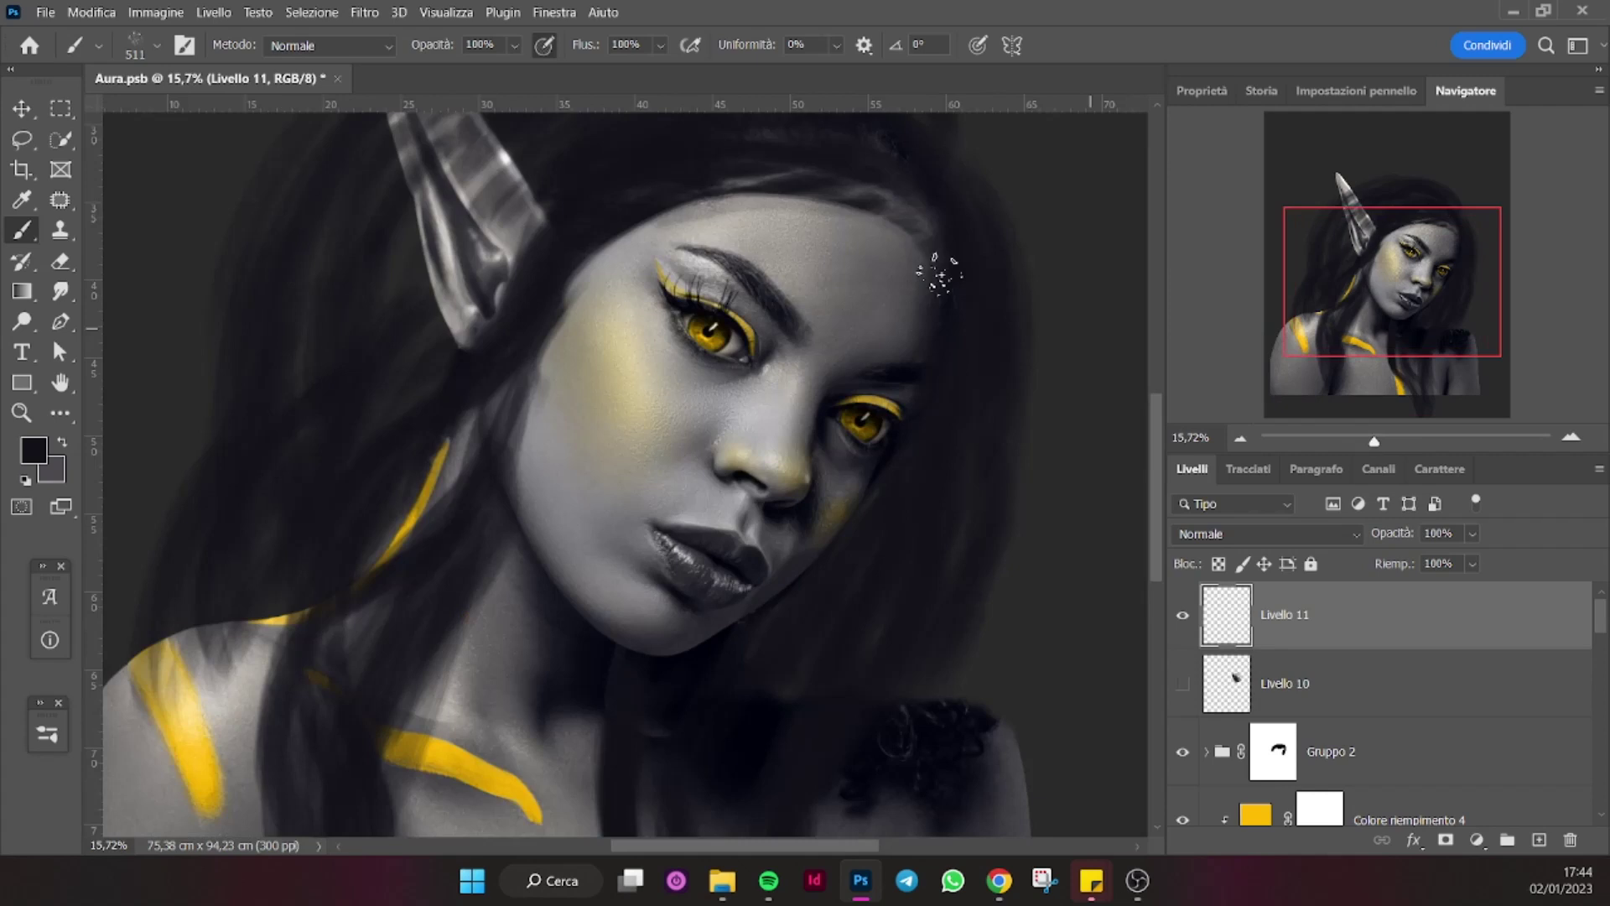
drag(815, 190, 885, 236)
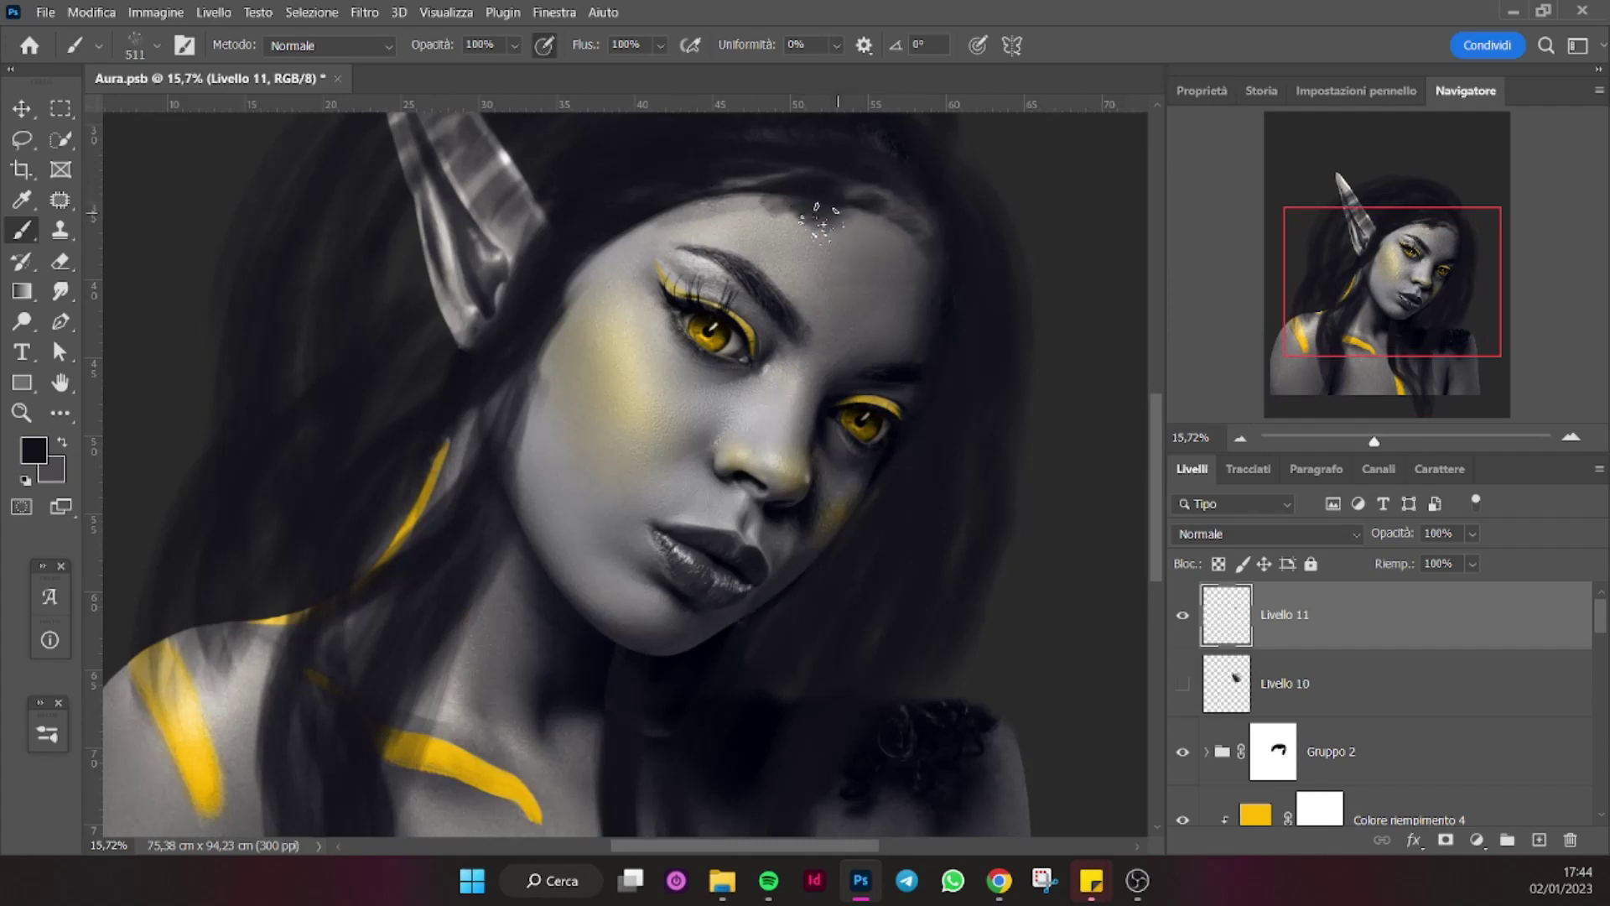
drag(885, 236, 963, 313)
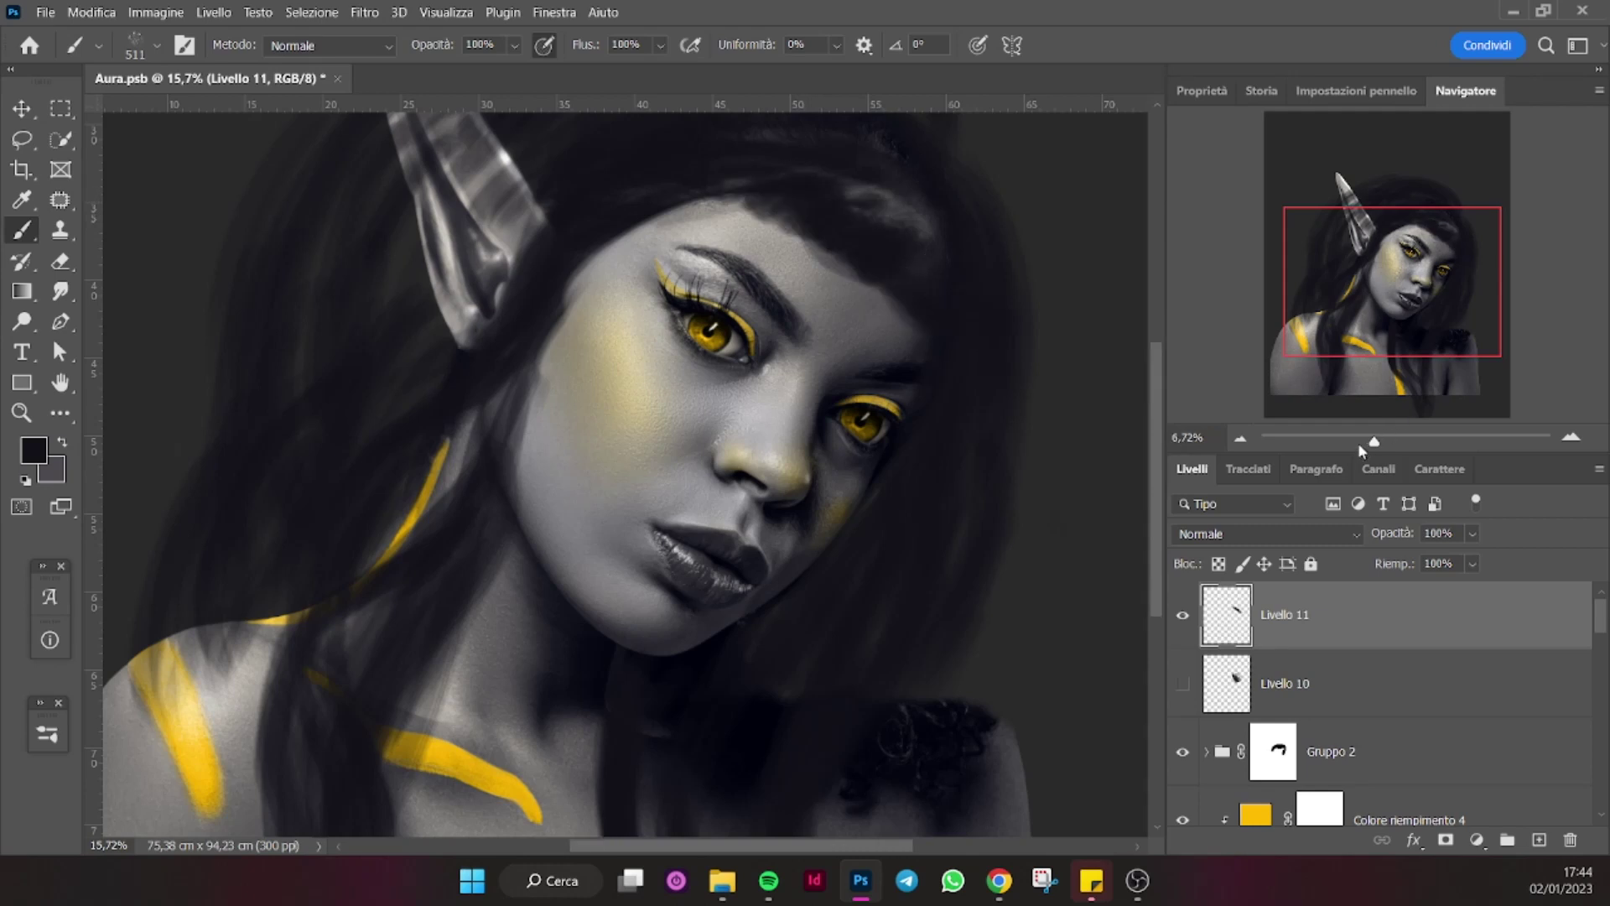
drag(1374, 440, 1358, 441)
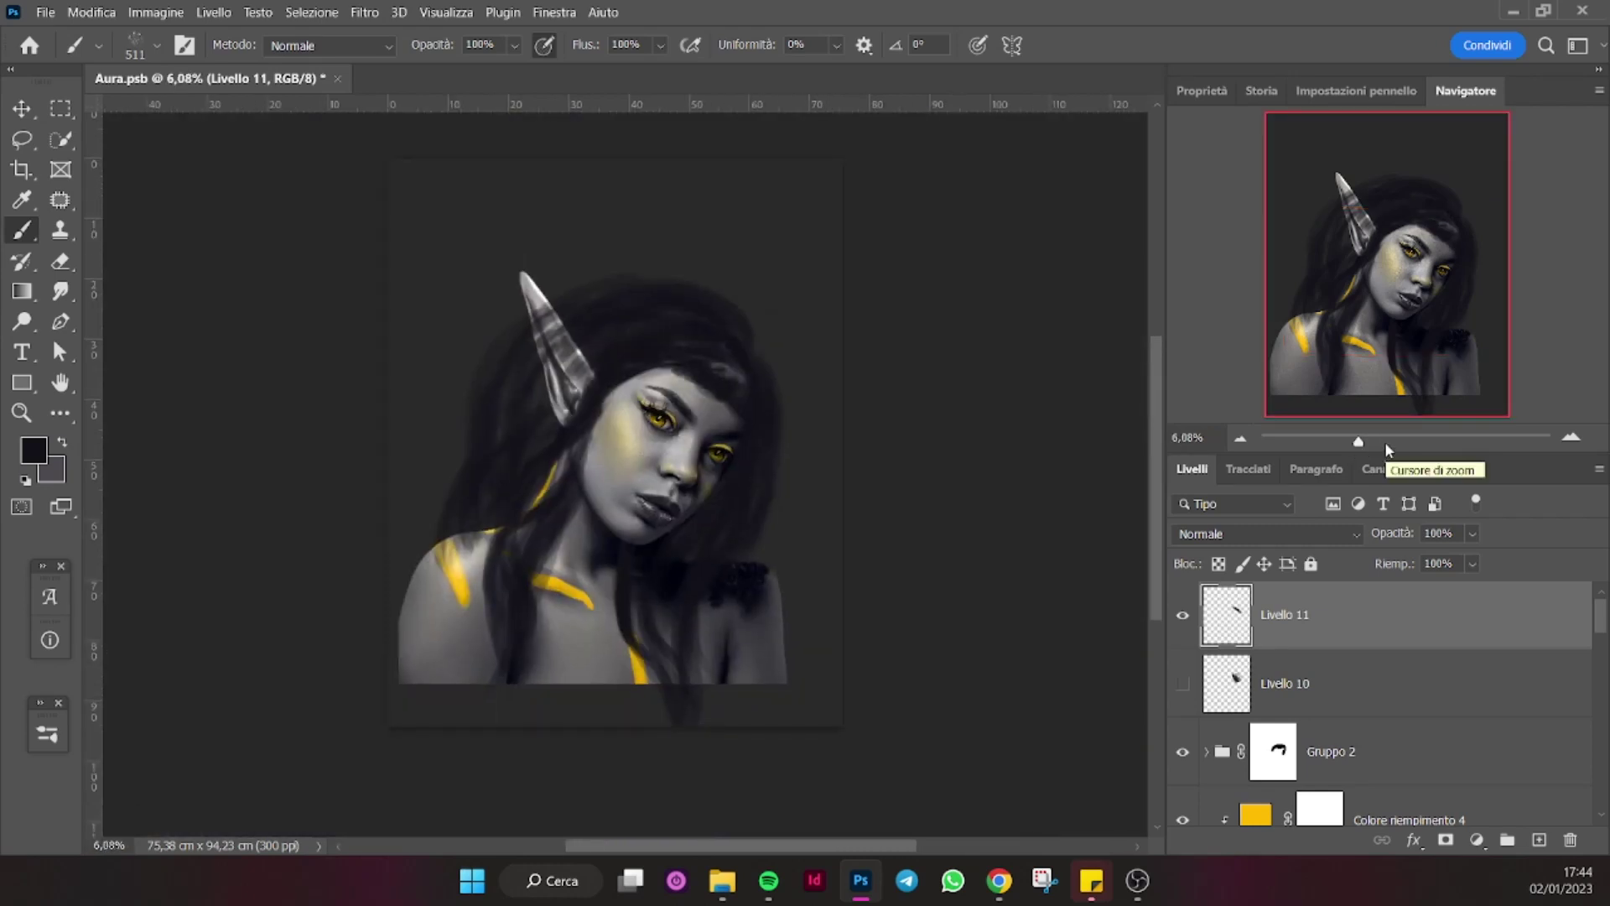
click(1385, 441)
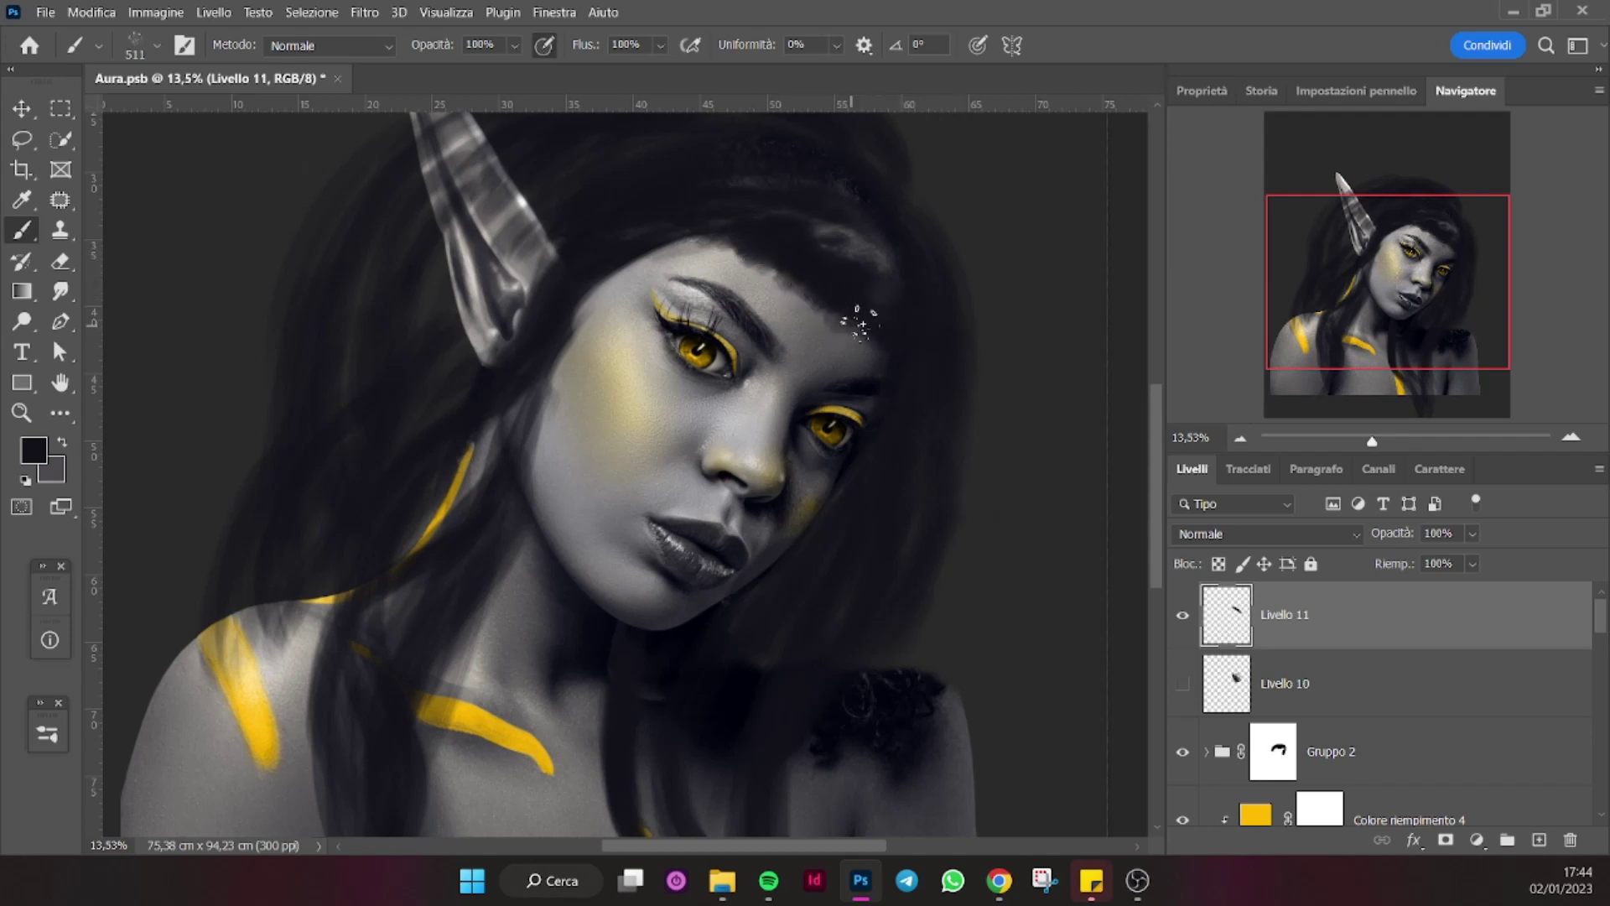
mouse_move(749, 244)
mouse_down()
mouse_move(807, 271)
mouse_move(870, 352)
mouse_up()
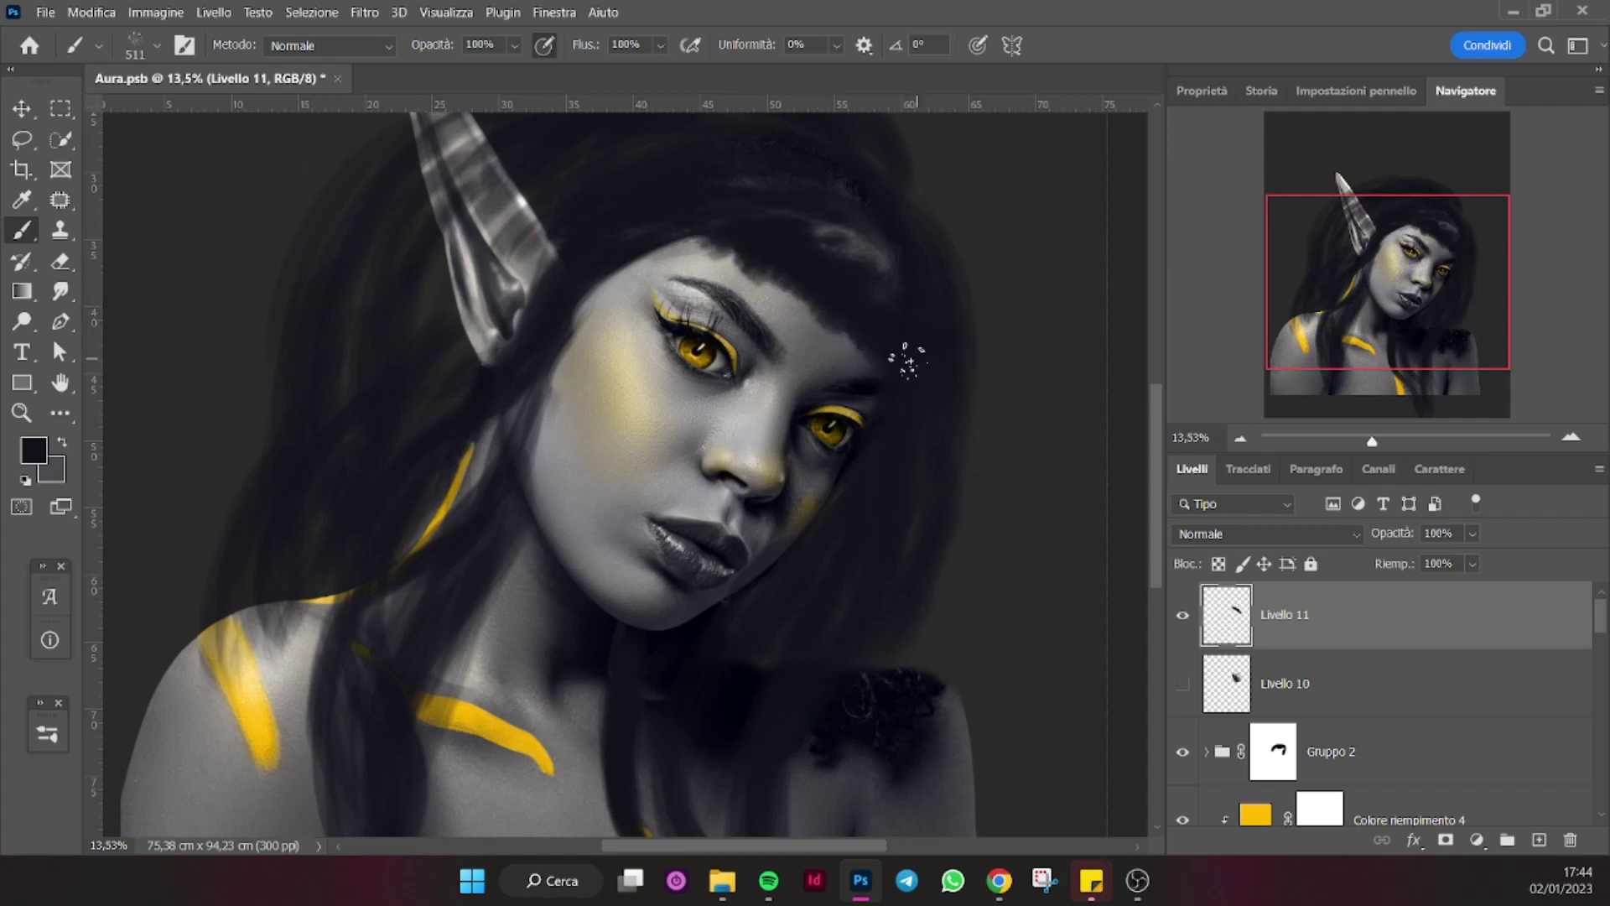
drag(862, 259, 830, 295)
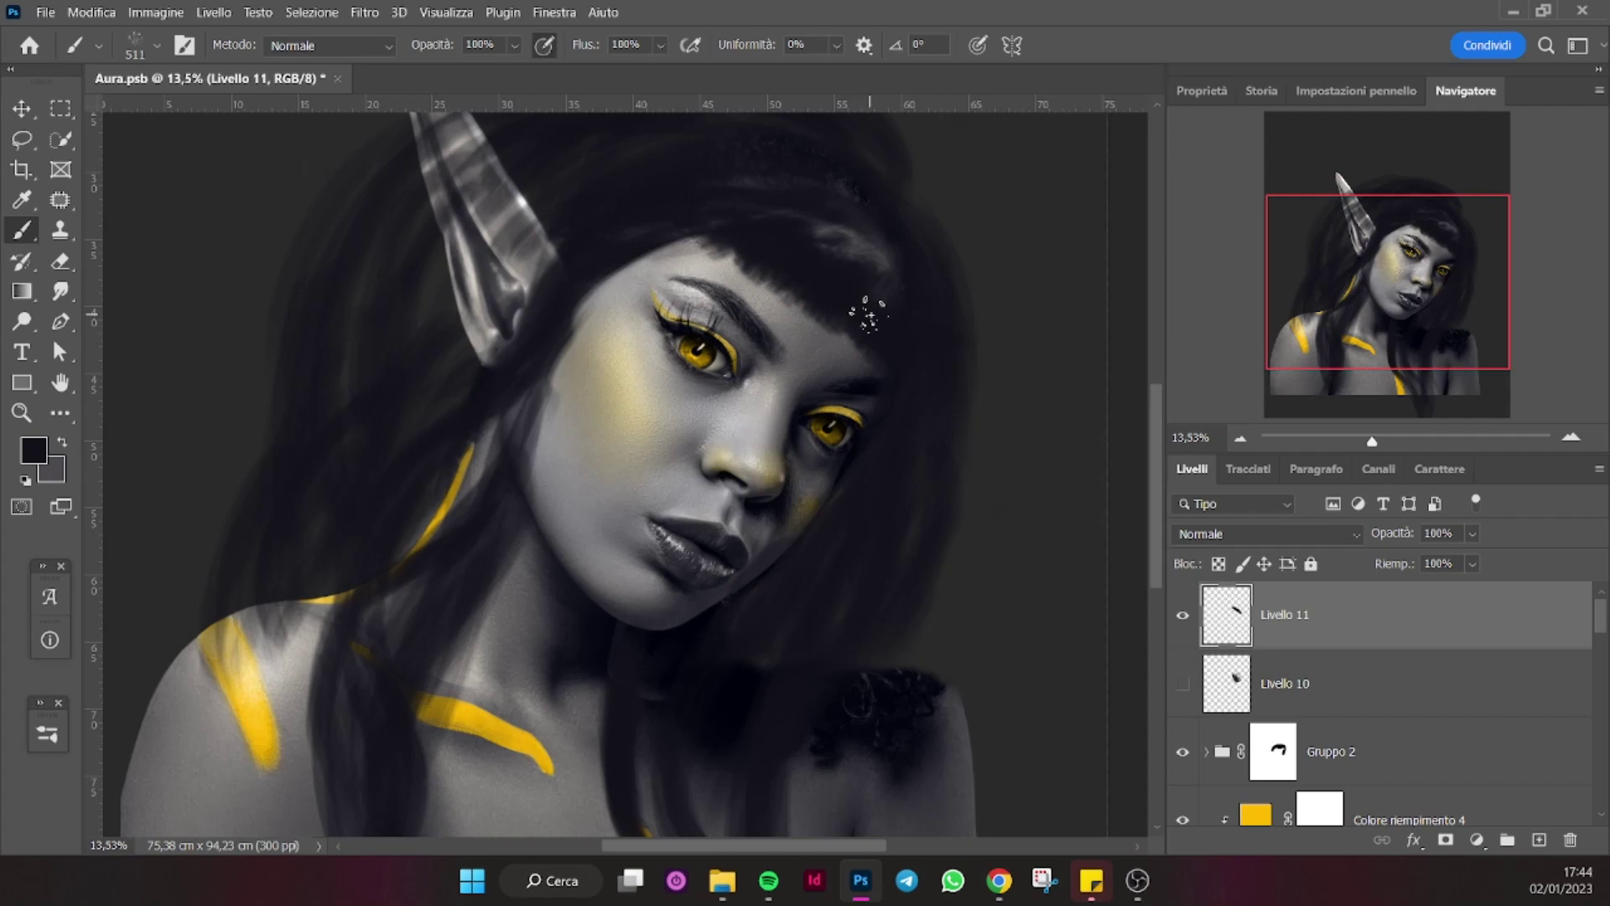
drag(728, 205, 733, 243)
Show Livello 10's fringe instead of Livello 11 and view the whole figure.
drag(1182, 614, 1182, 683)
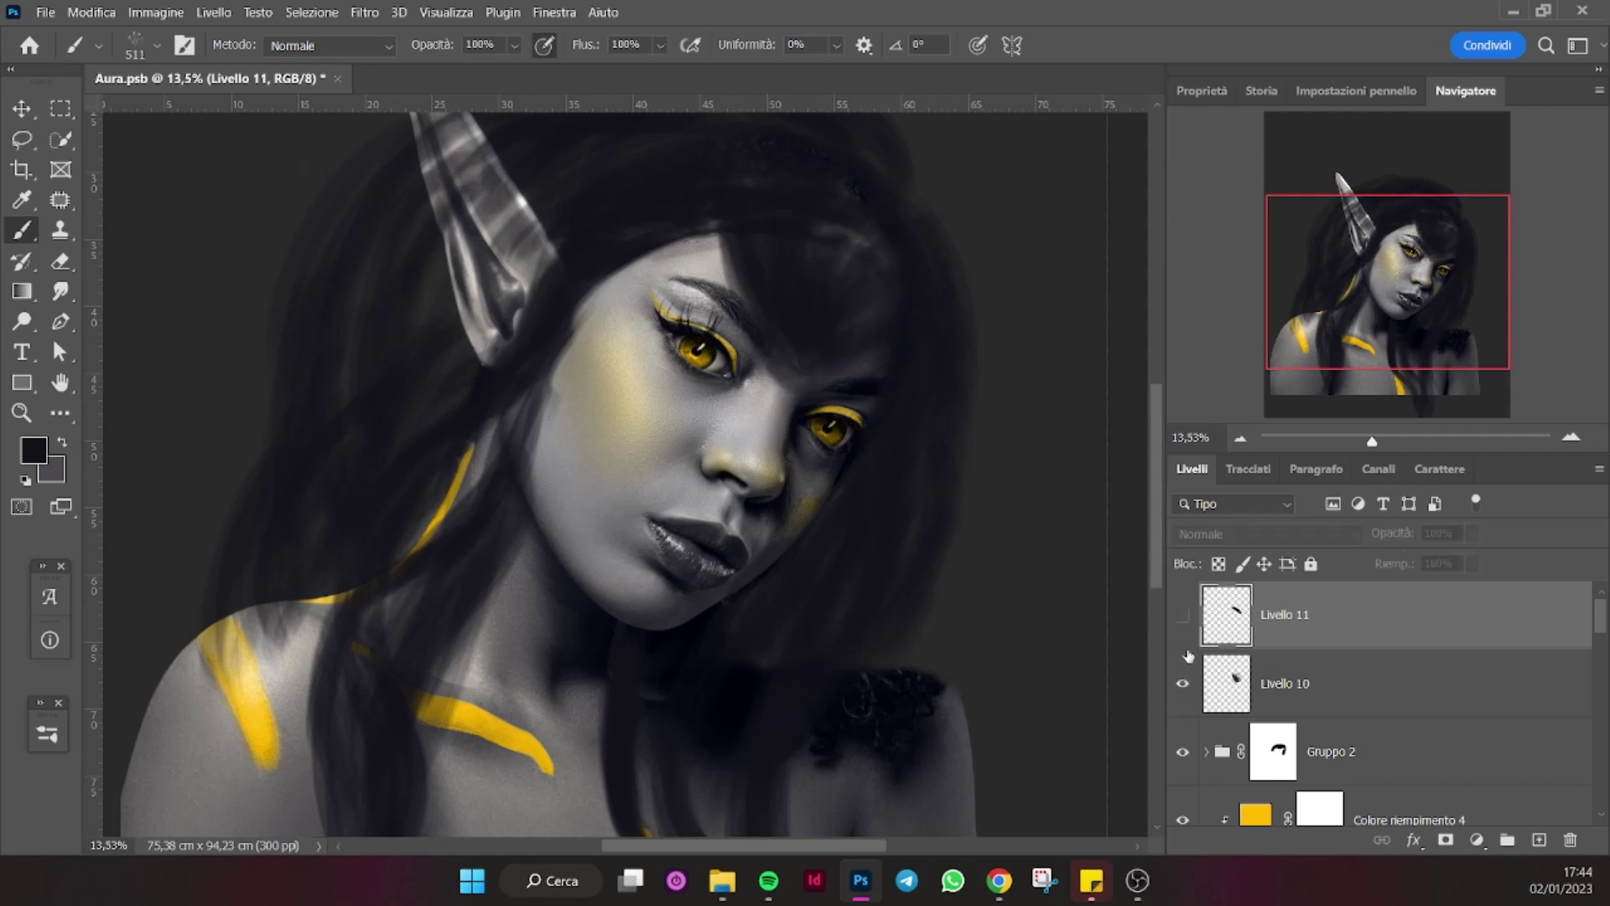
drag(1372, 440, 1350, 436)
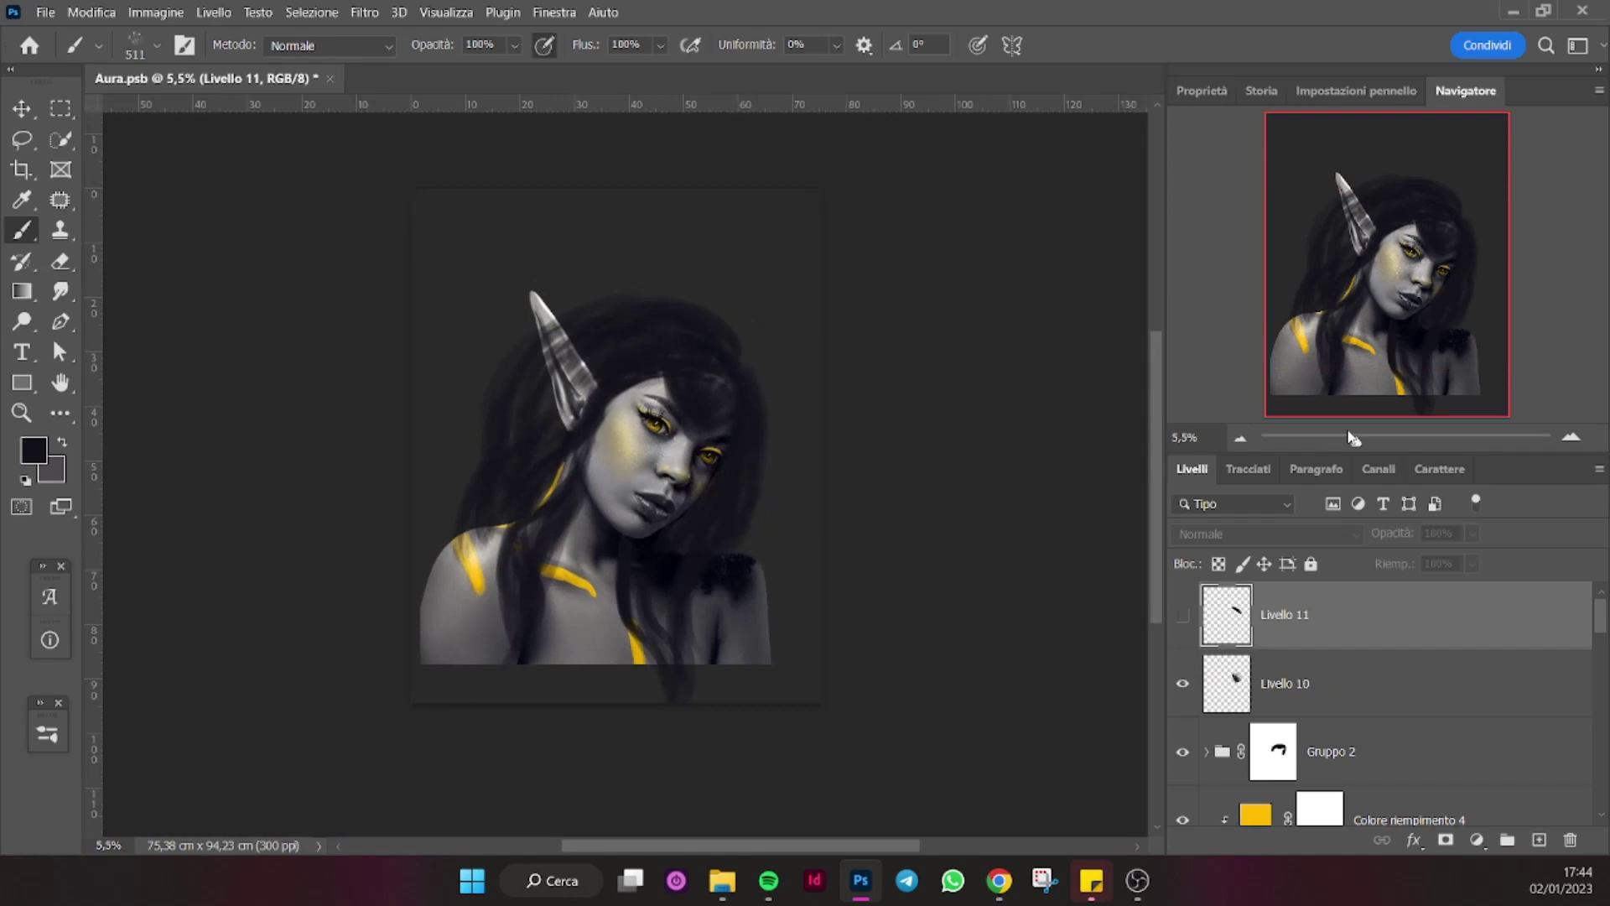
drag(1348, 434, 1366, 445)
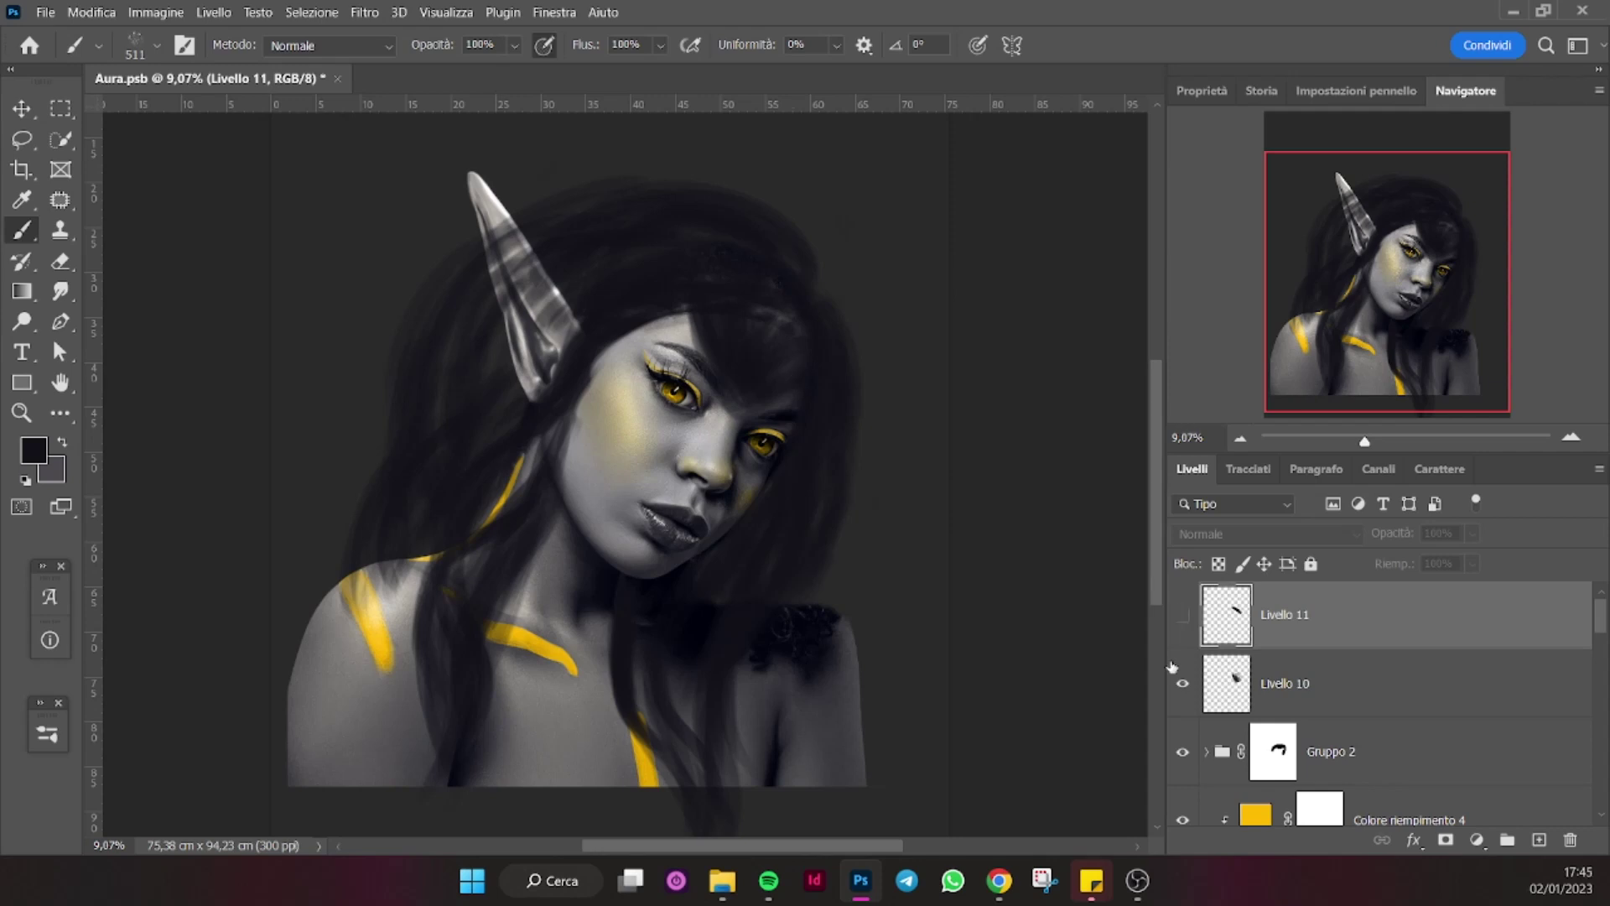
Compare the fringes by hiding Livello 10 and toggling Livello 11 off.
click(1182, 683)
click(1182, 614)
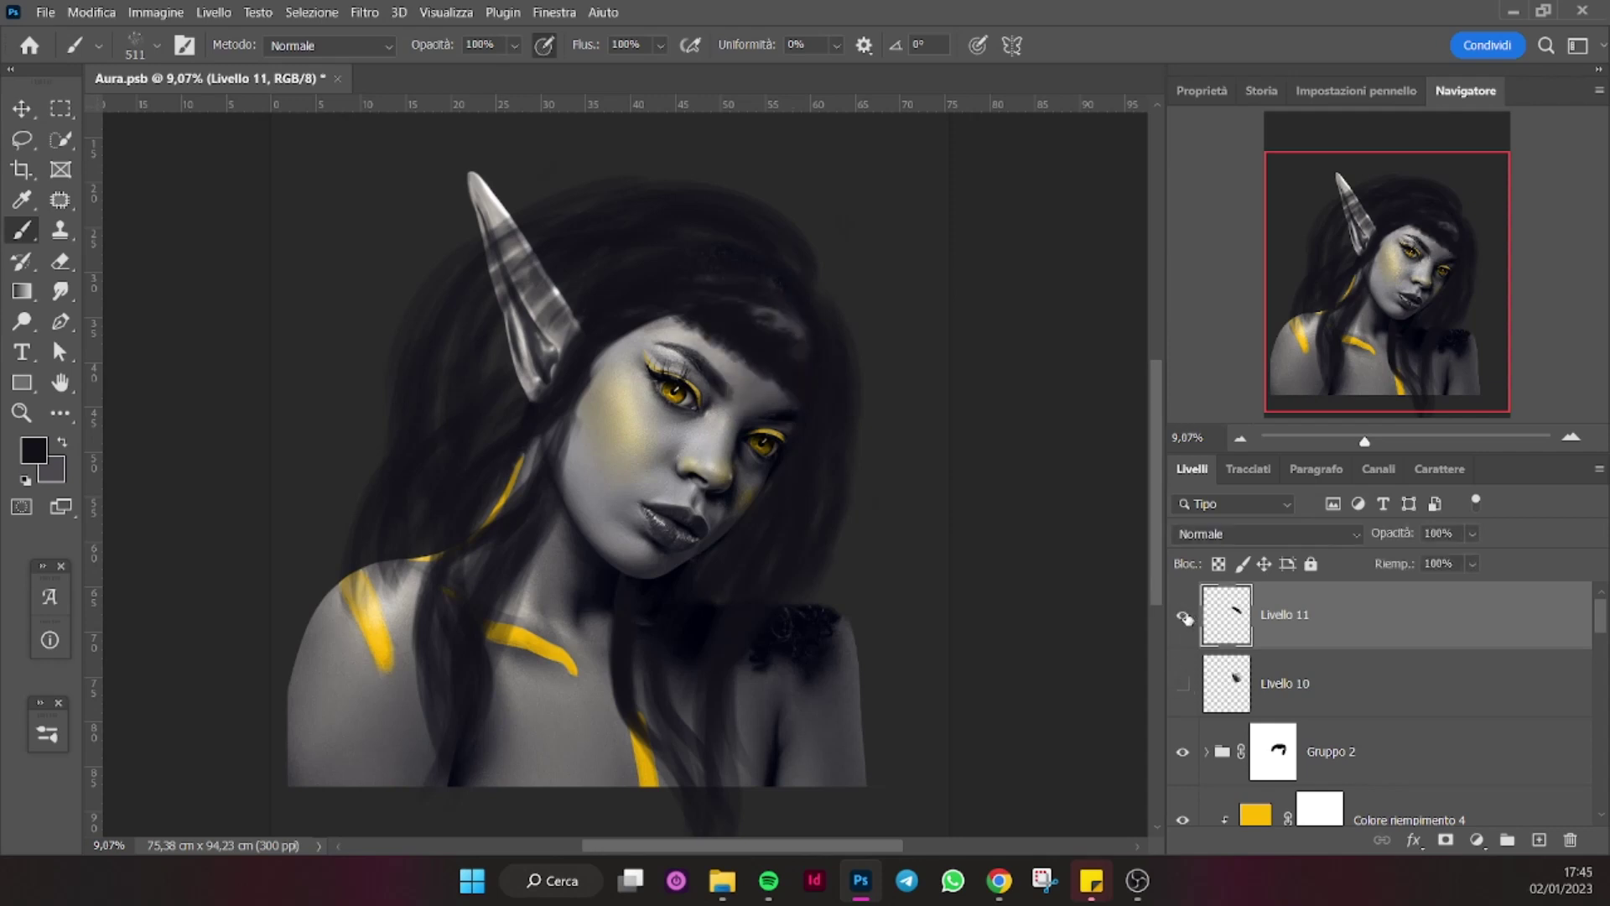
click(1183, 615)
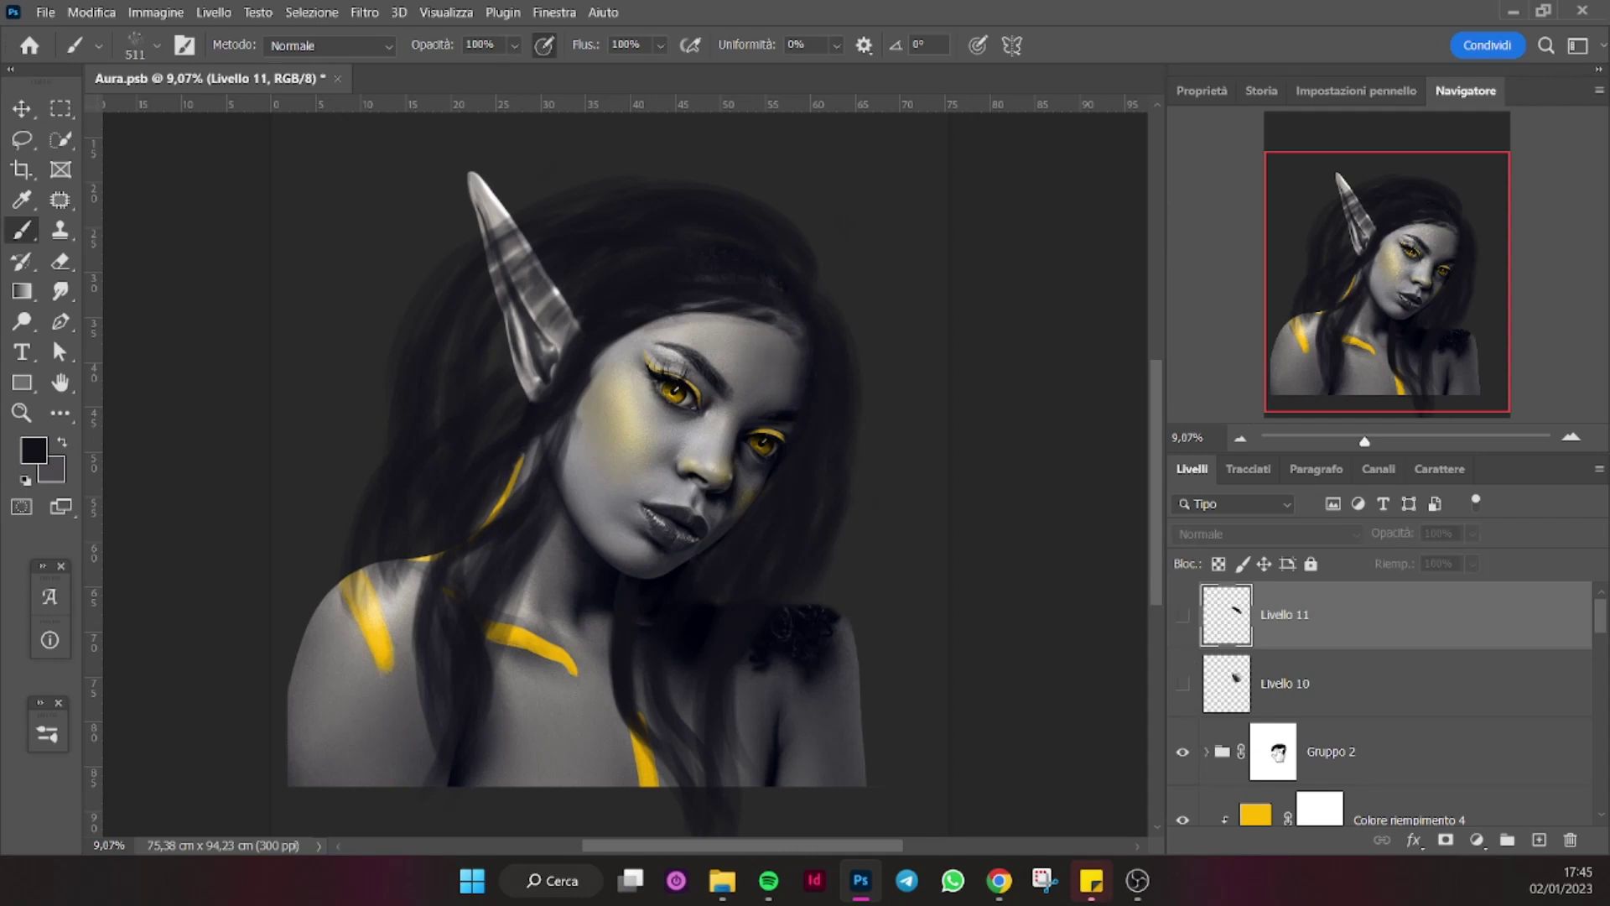
Delete Gruppo 2's layer mask, then undo to restore it.
click(1274, 753)
right_click(1276, 763)
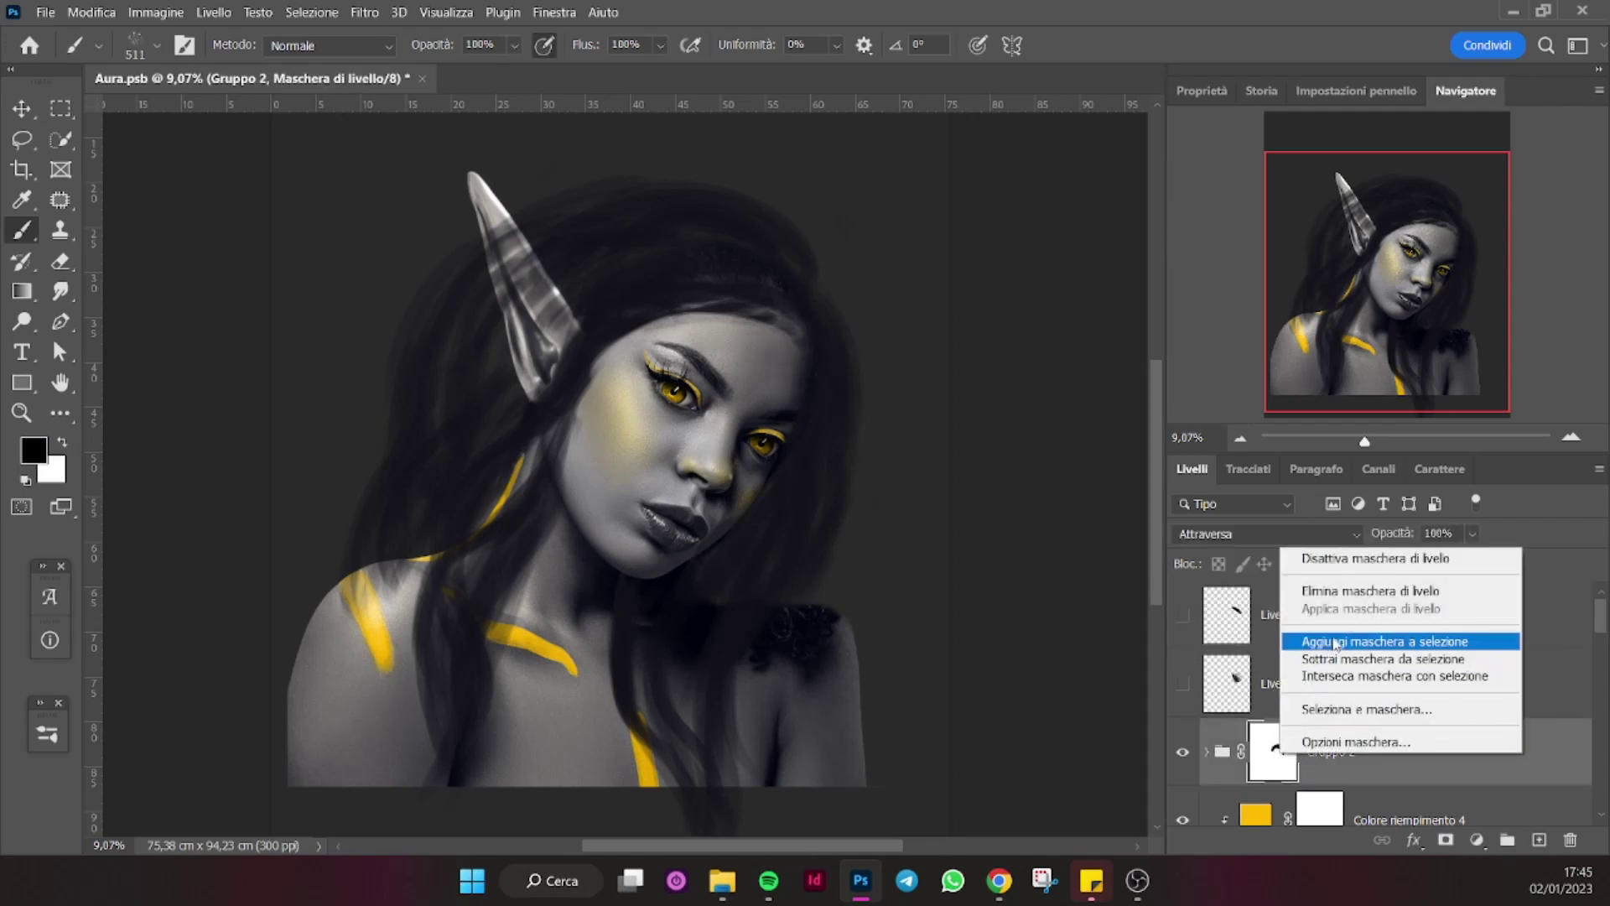
click(1355, 596)
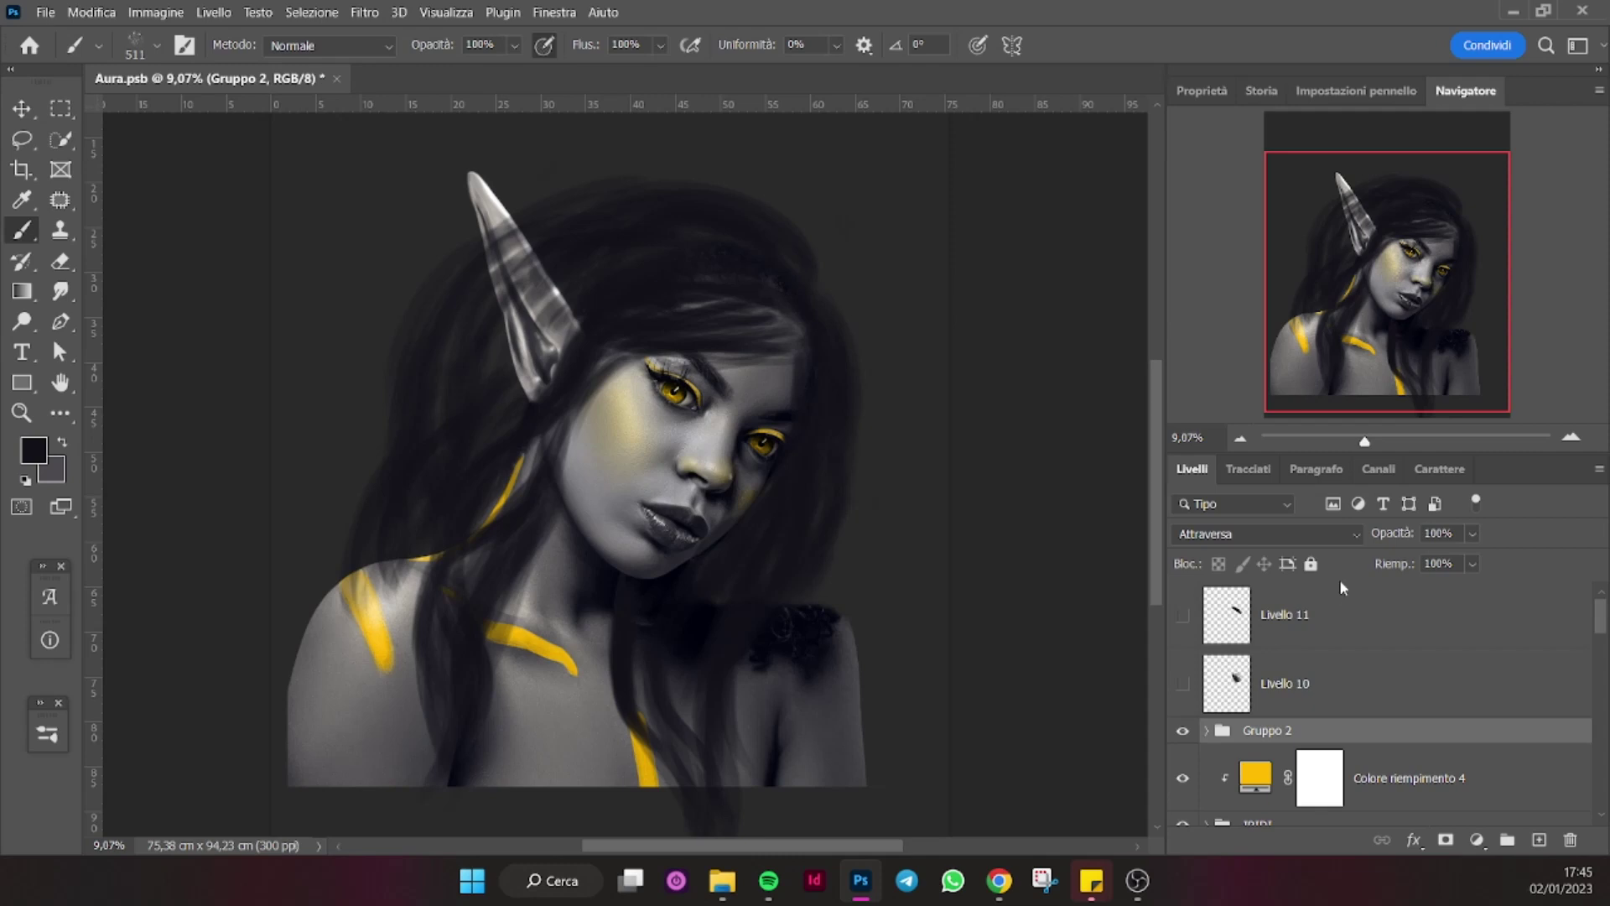
key(ctrl+z)
Show and select Livello 11, then discard a stray hairline stroke via History.
click(1182, 616)
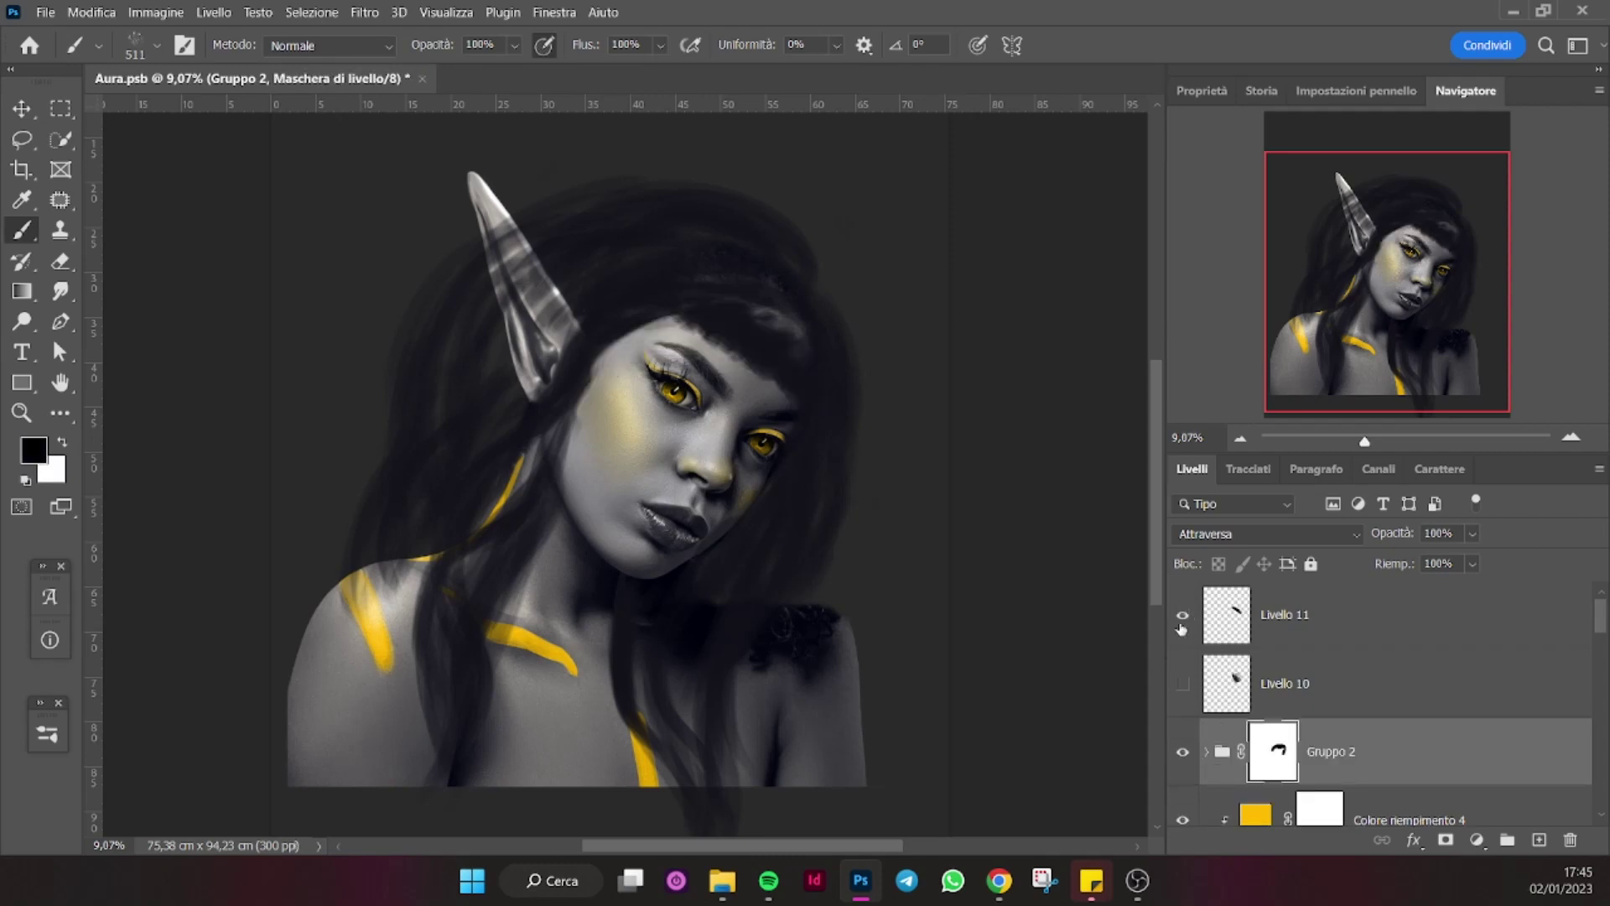
click(1227, 616)
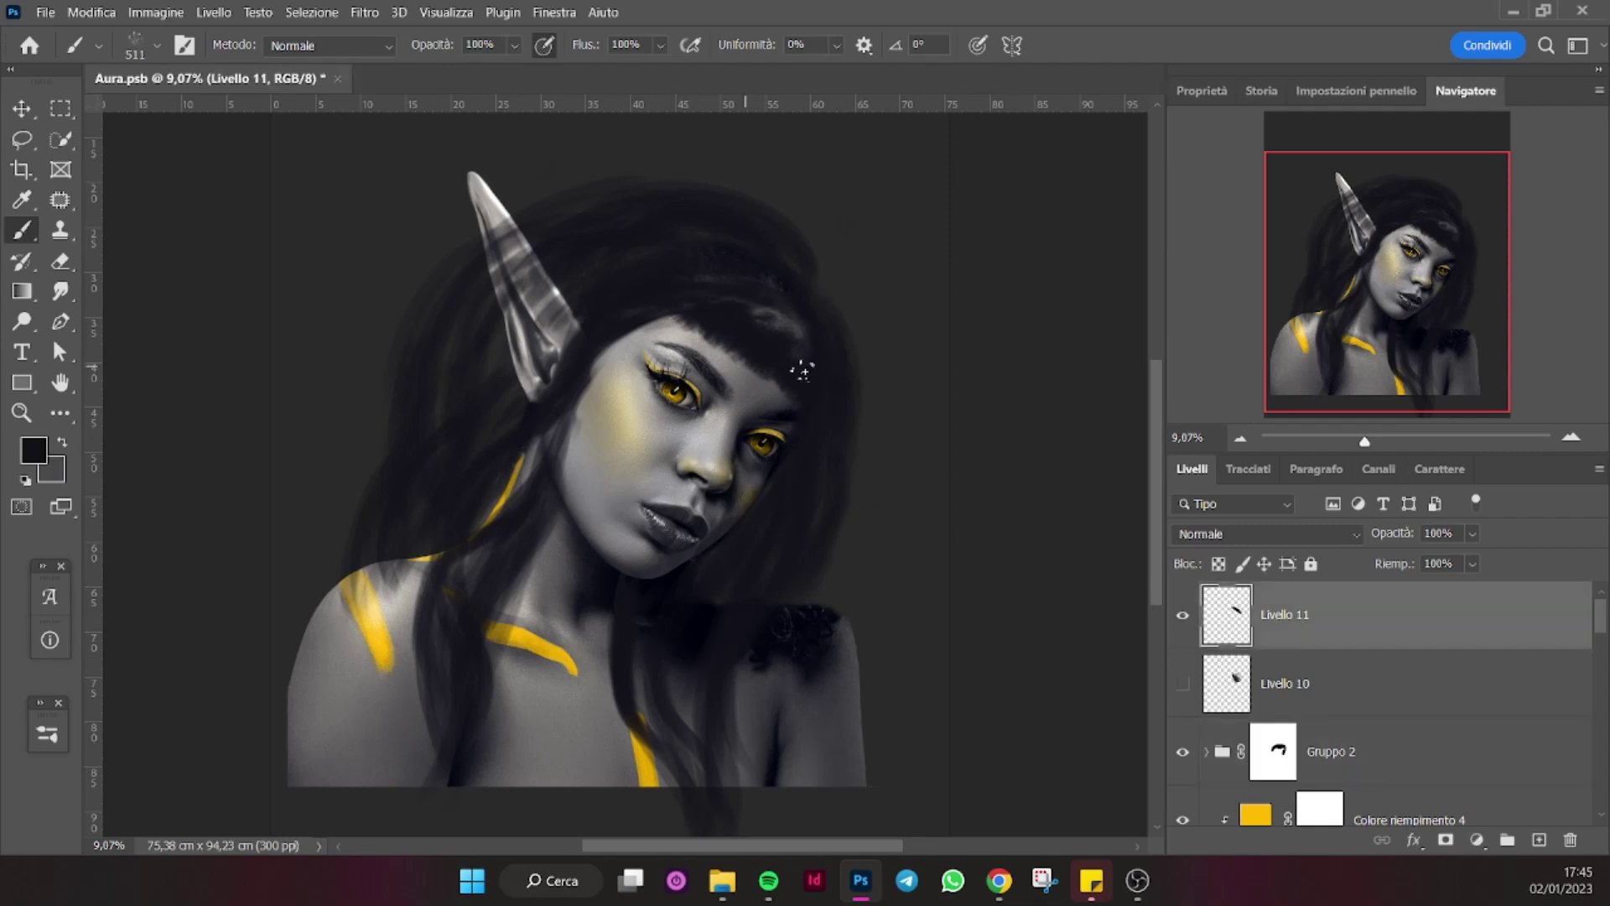
drag(761, 315, 729, 352)
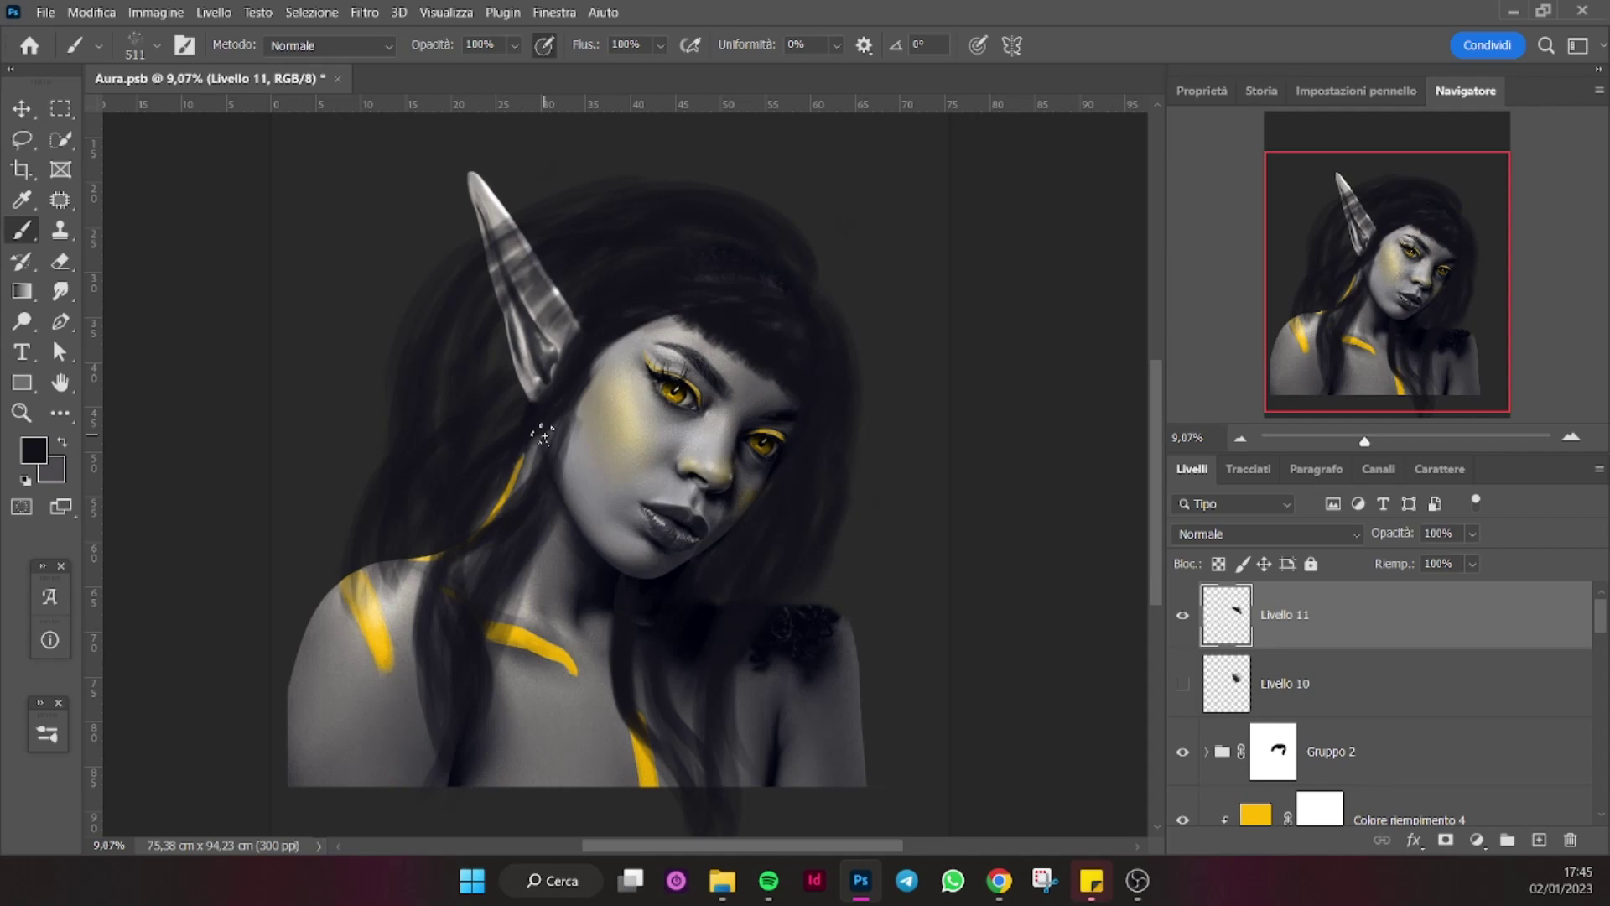
click(1261, 90)
click(1279, 184)
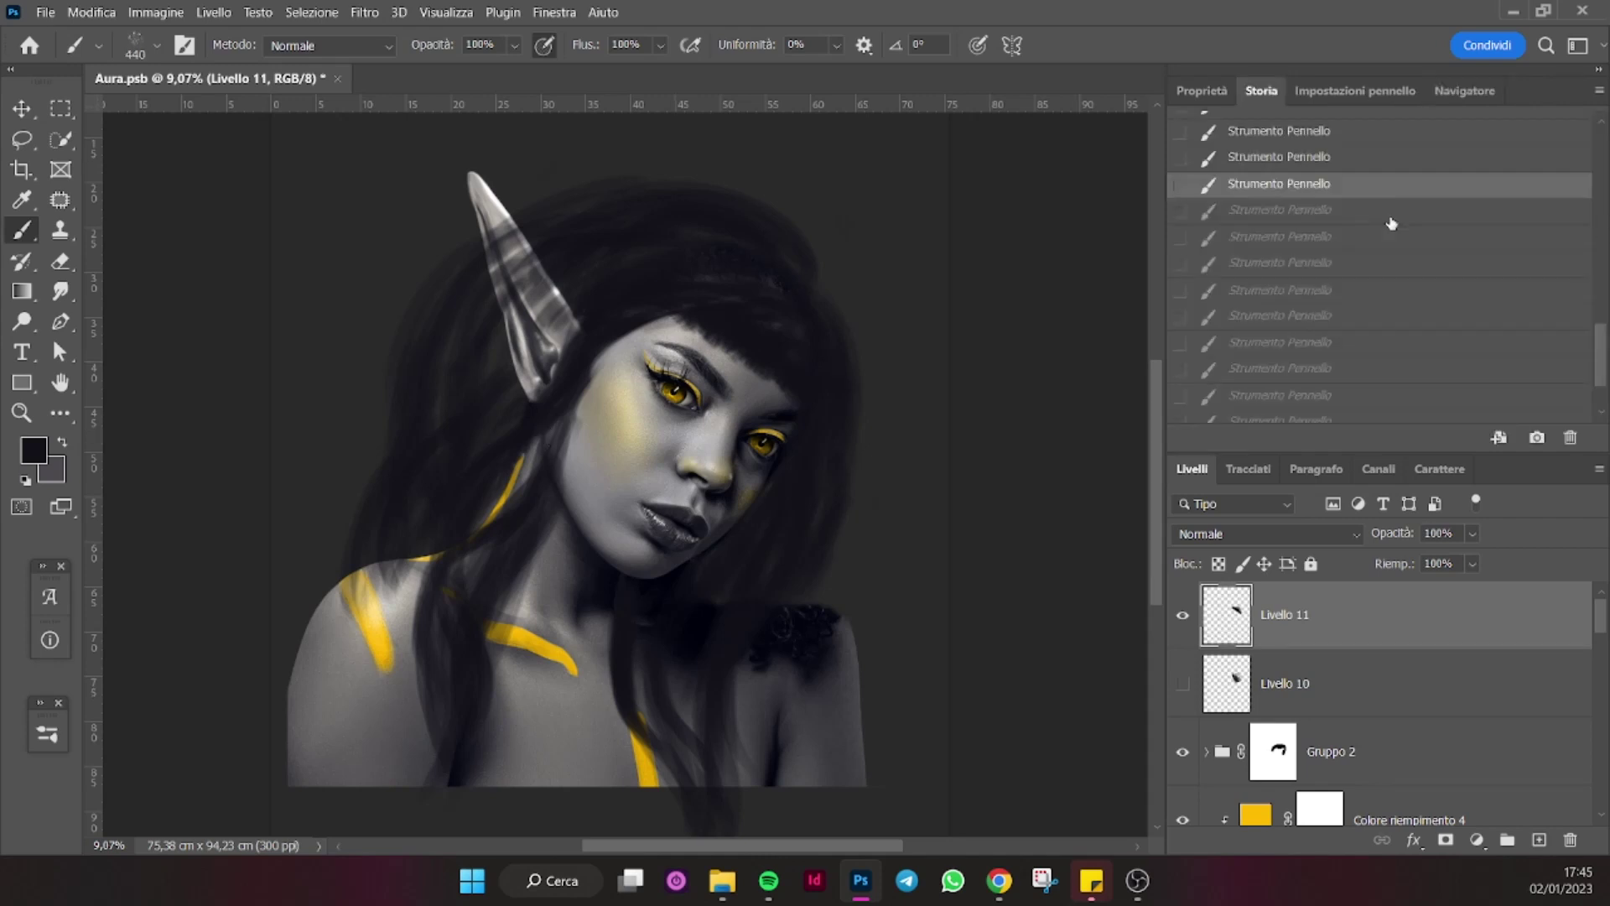
click(1466, 92)
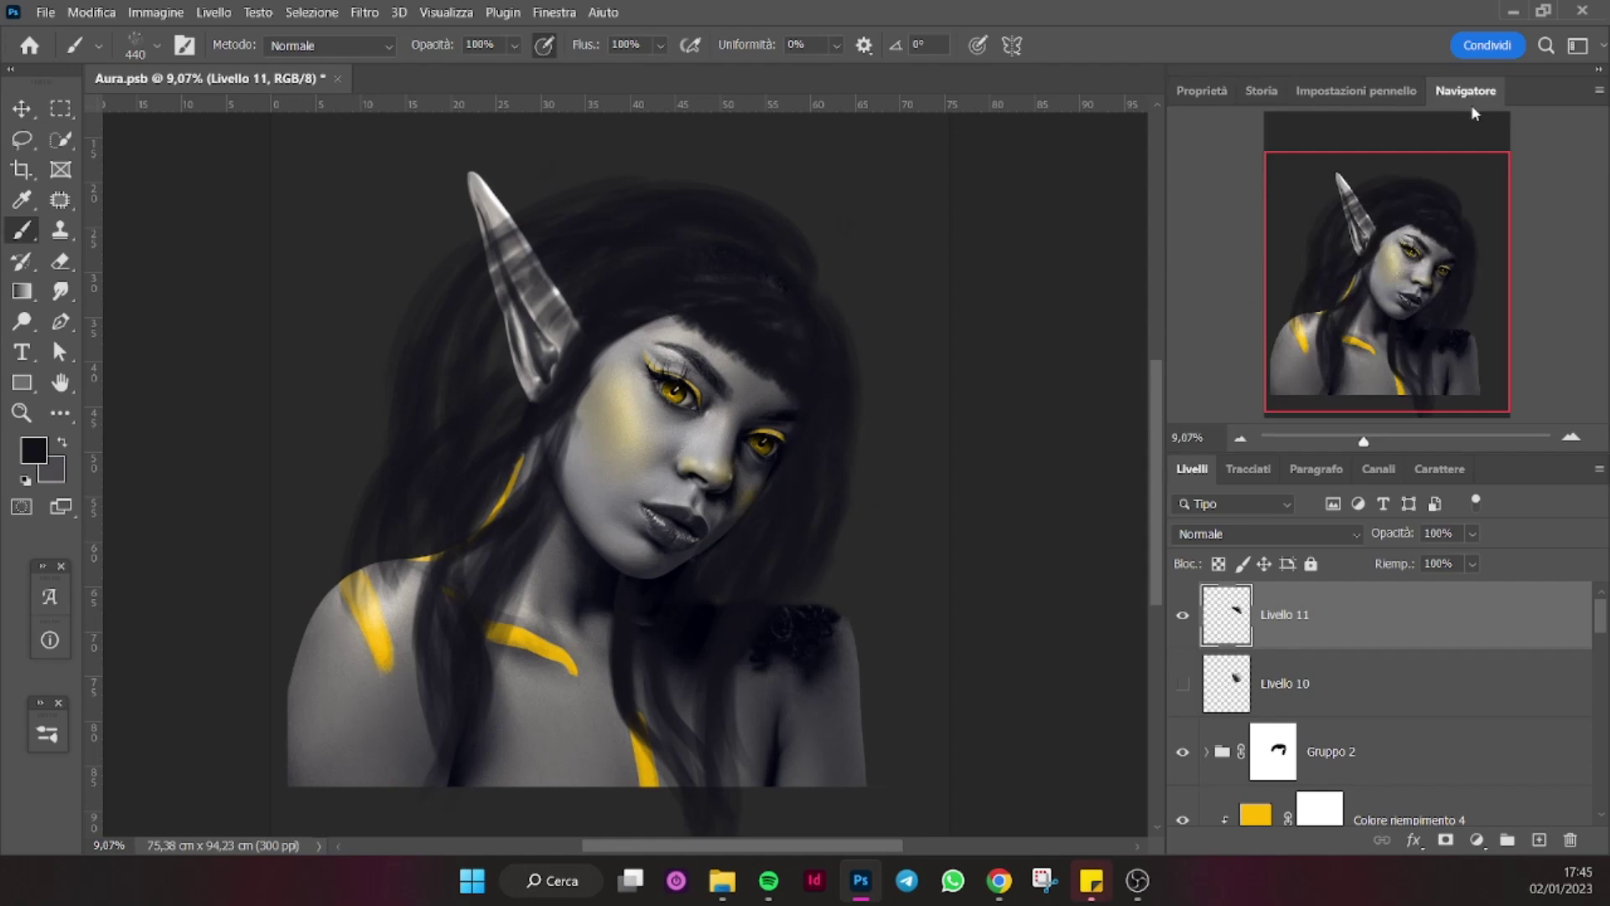
drag(1363, 441, 1362, 439)
Add empty layer Livello 12 above Gruppo 2 and zoom in on the face.
click(1539, 840)
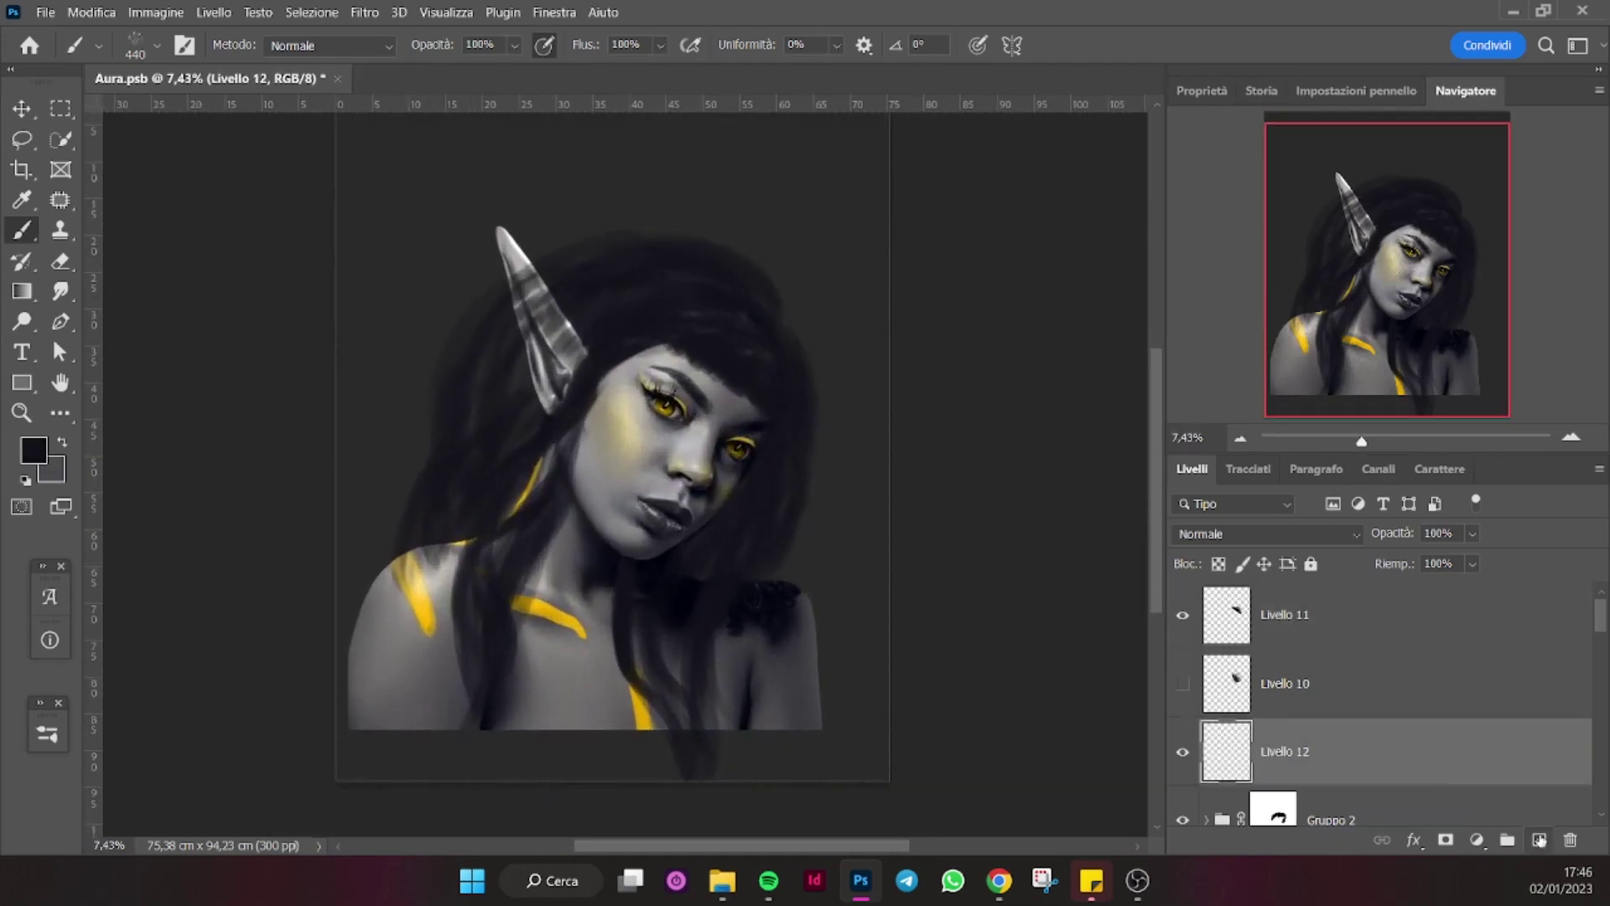
scroll(719, 330, up, 5)
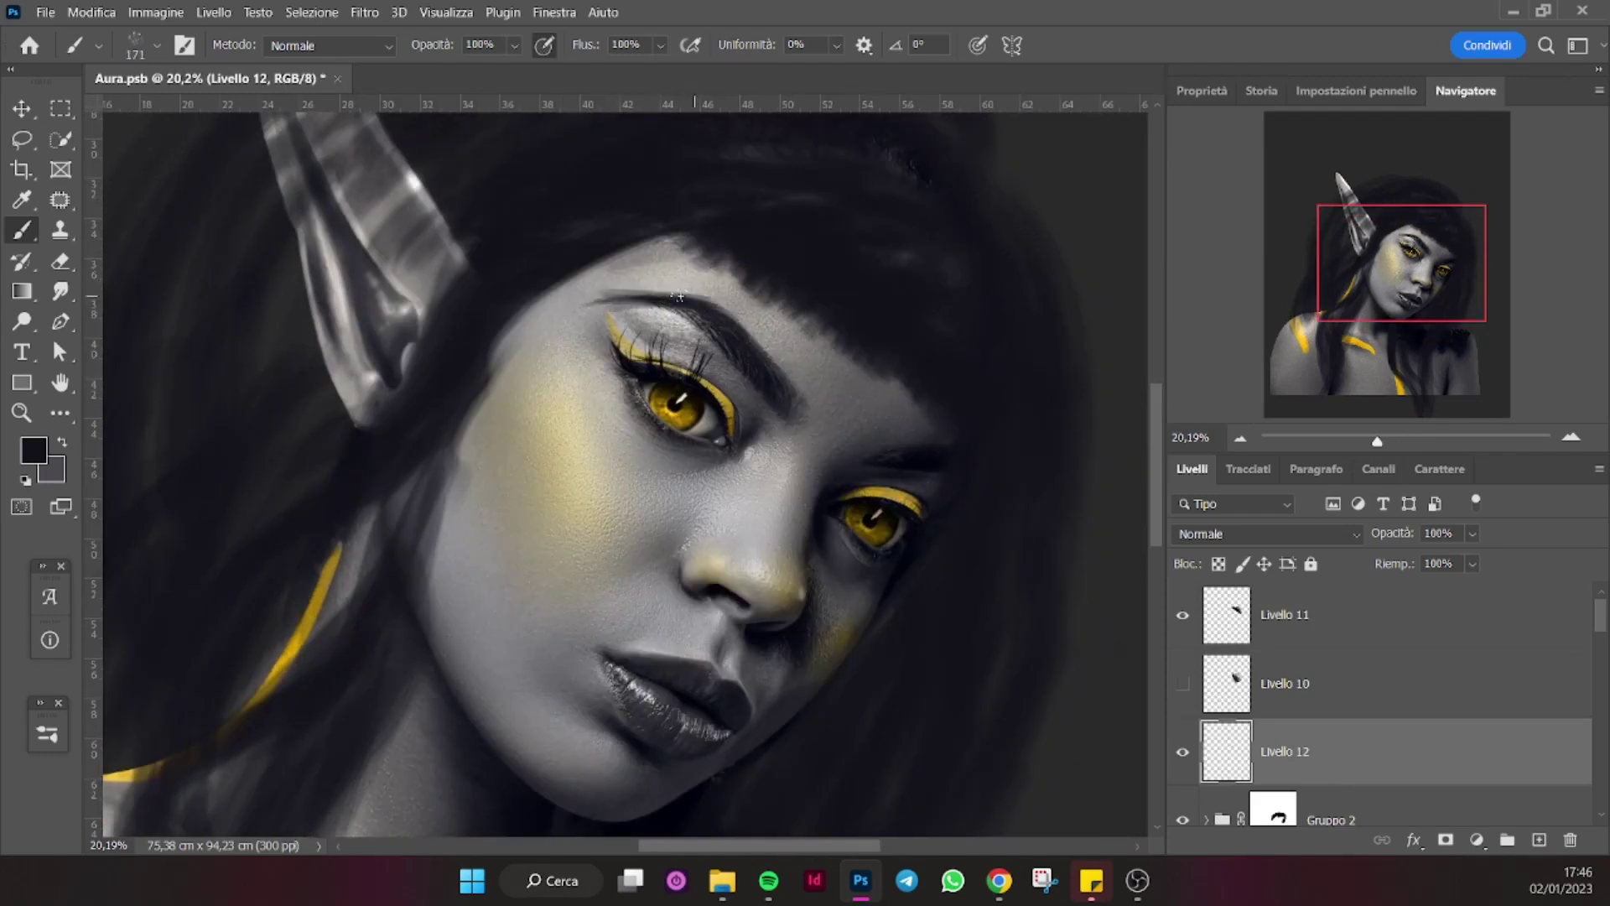
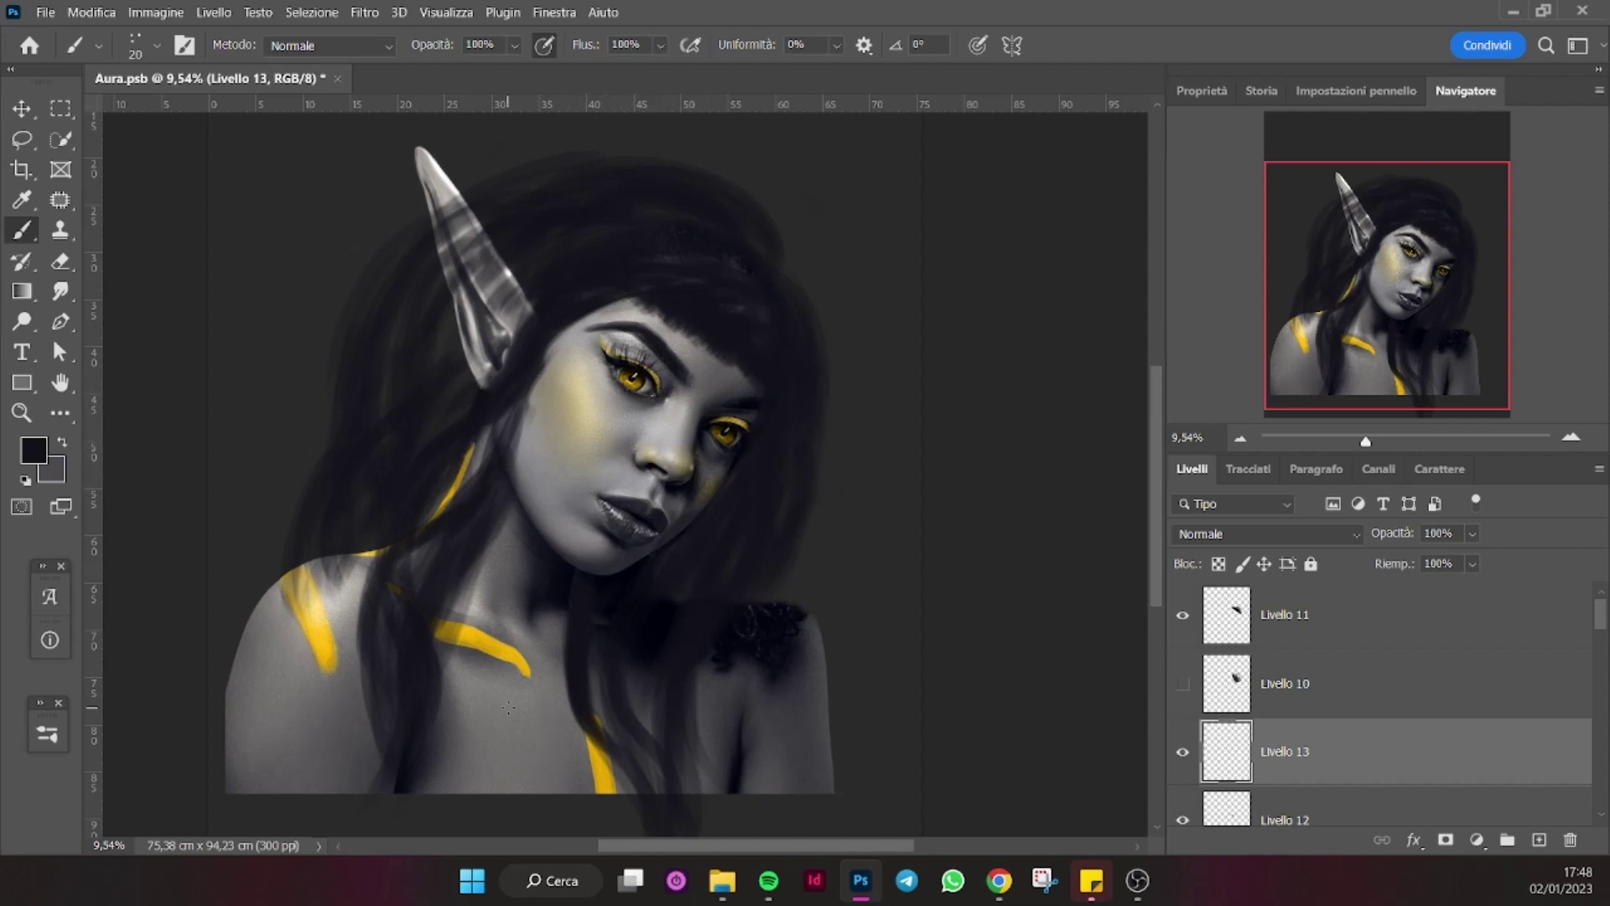
Add a dark Solid Color fill layer clipped to the layer below.
drag(1362, 437, 1355, 442)
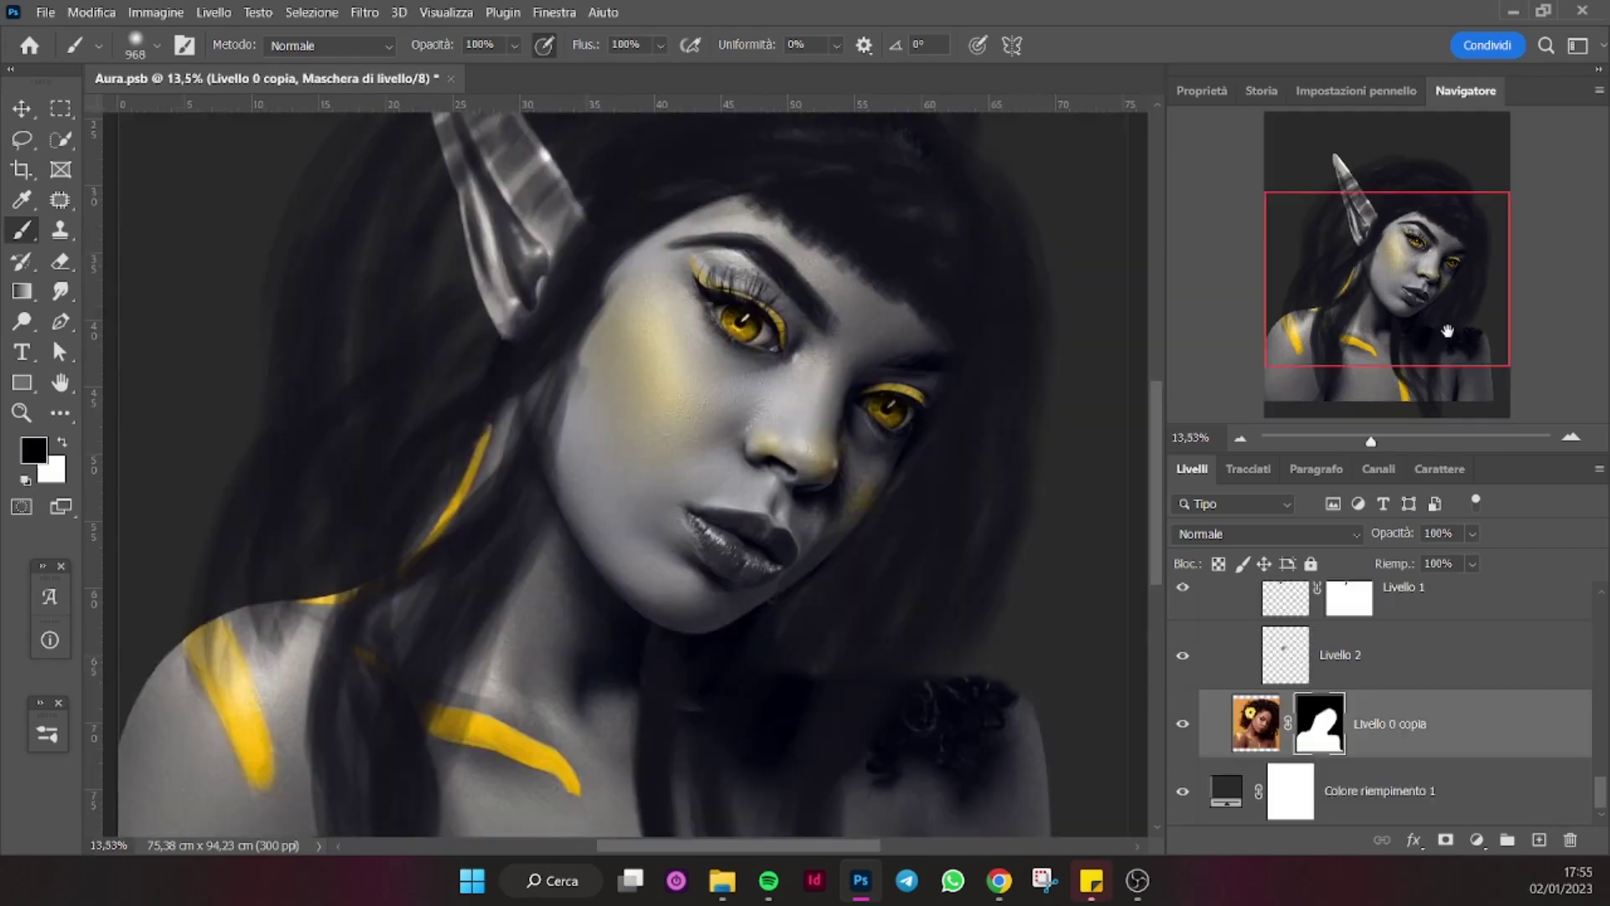
scroll(1384, 704, up, 5)
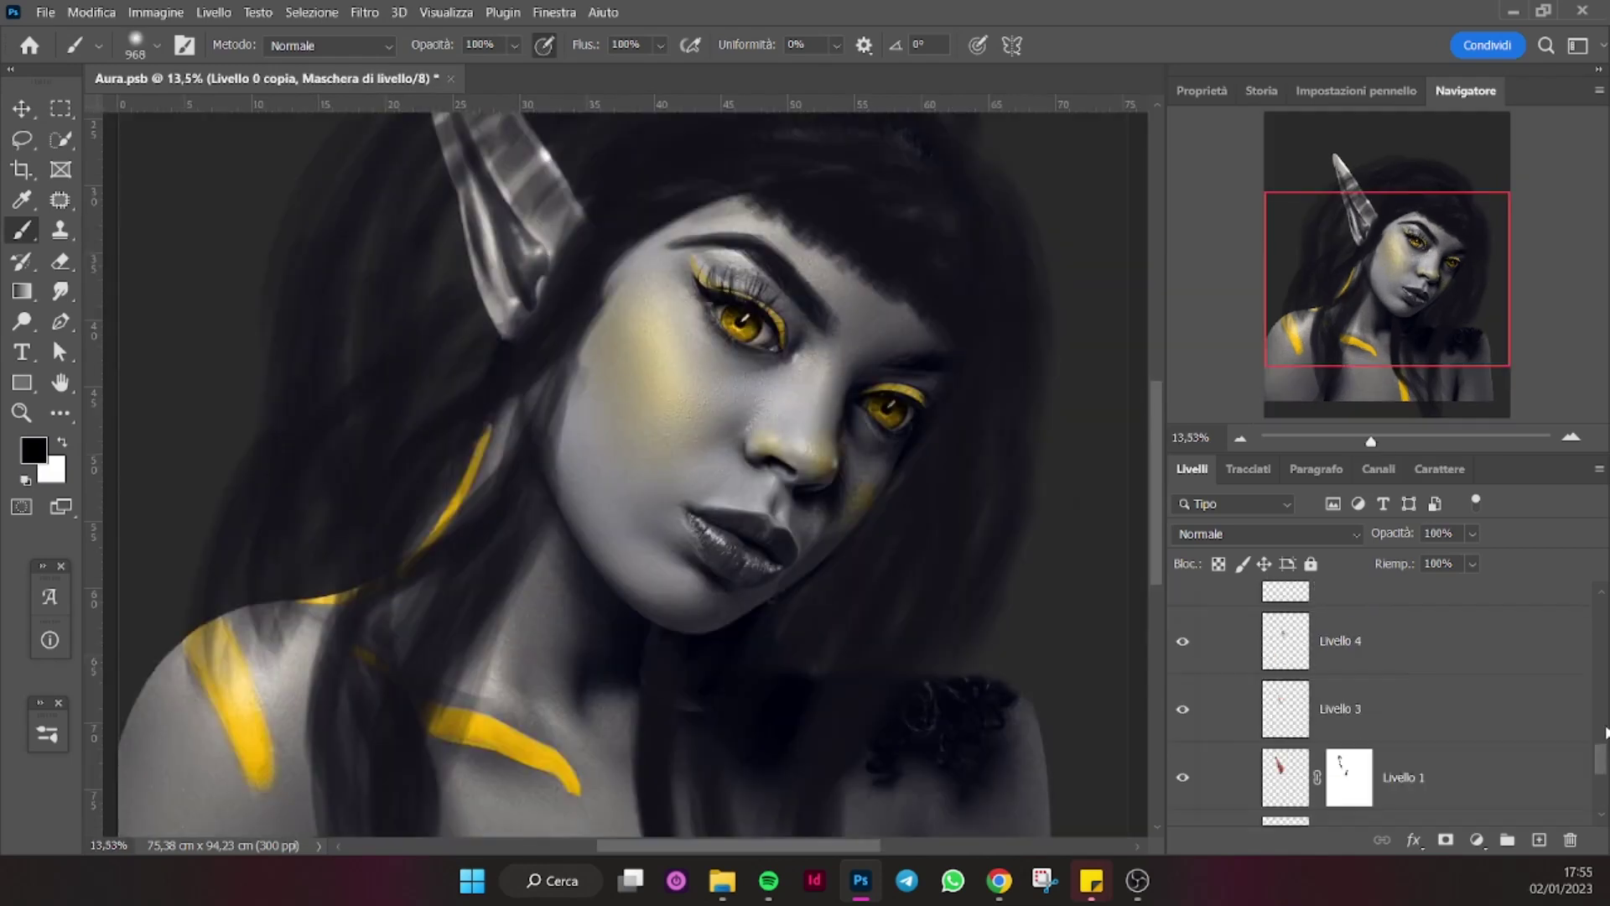
scroll(1384, 705, up, 5)
drag(1597, 625, 1591, 638)
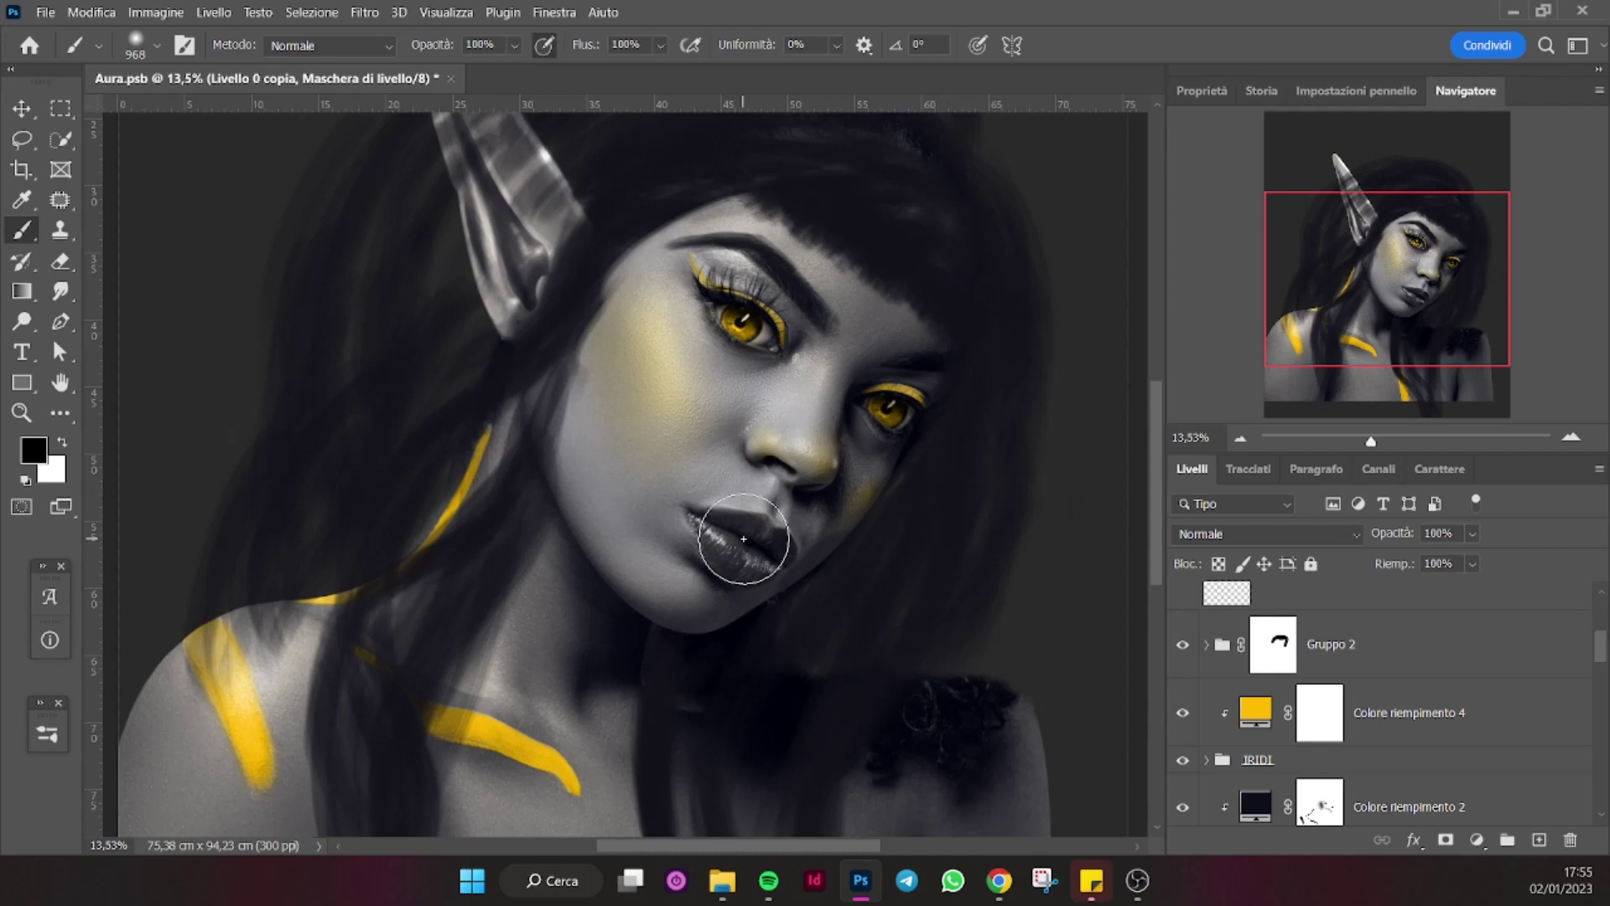
mouse_move(1600, 648)
mouse_down()
mouse_move(1603, 660)
mouse_move(1602, 646)
mouse_up()
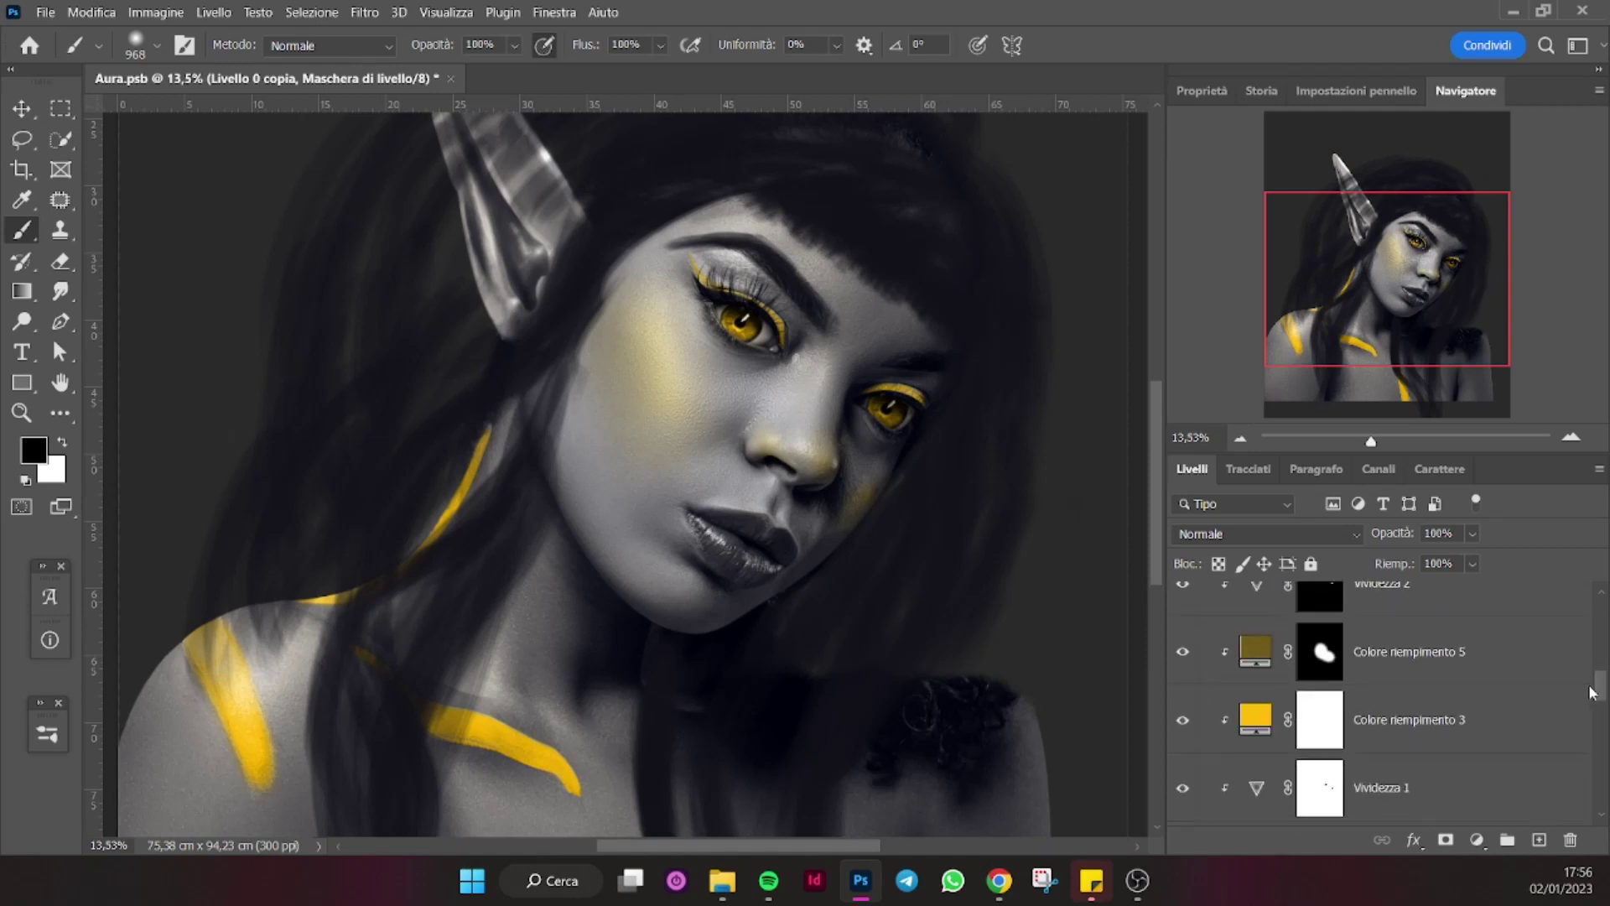
click(1255, 684)
double_click(1255, 683)
key(Return)
right_click(1383, 694)
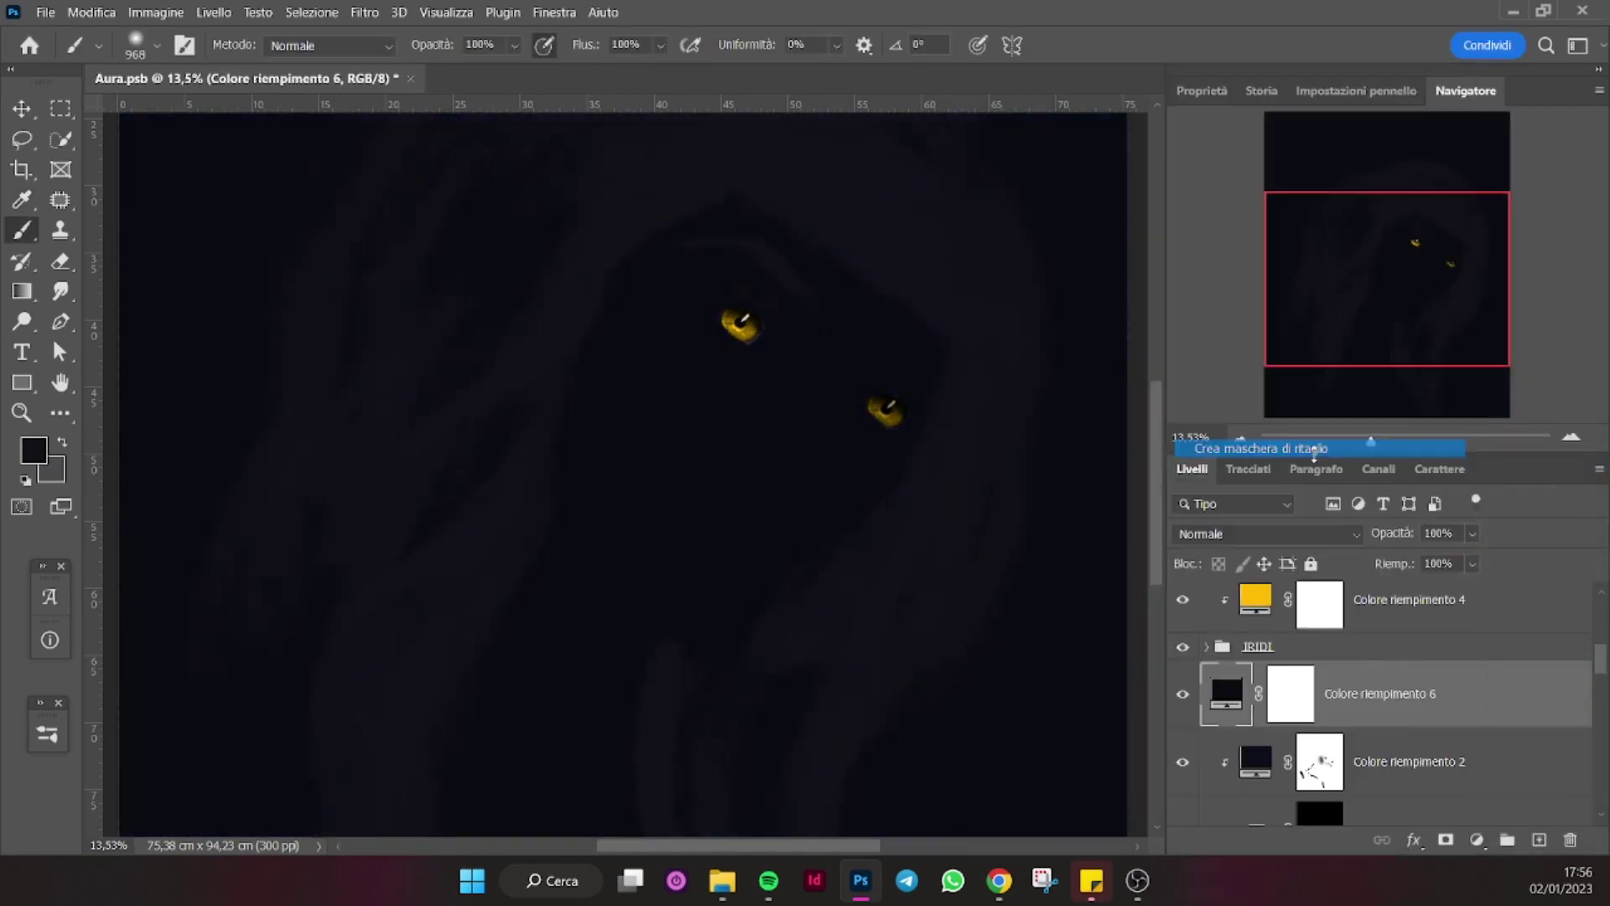
click(1476, 449)
Invert the fill's mask, ready a white brush, and set the blend mode to Luce soffusa.
key(ctrl+i)
key(b)
key(x)
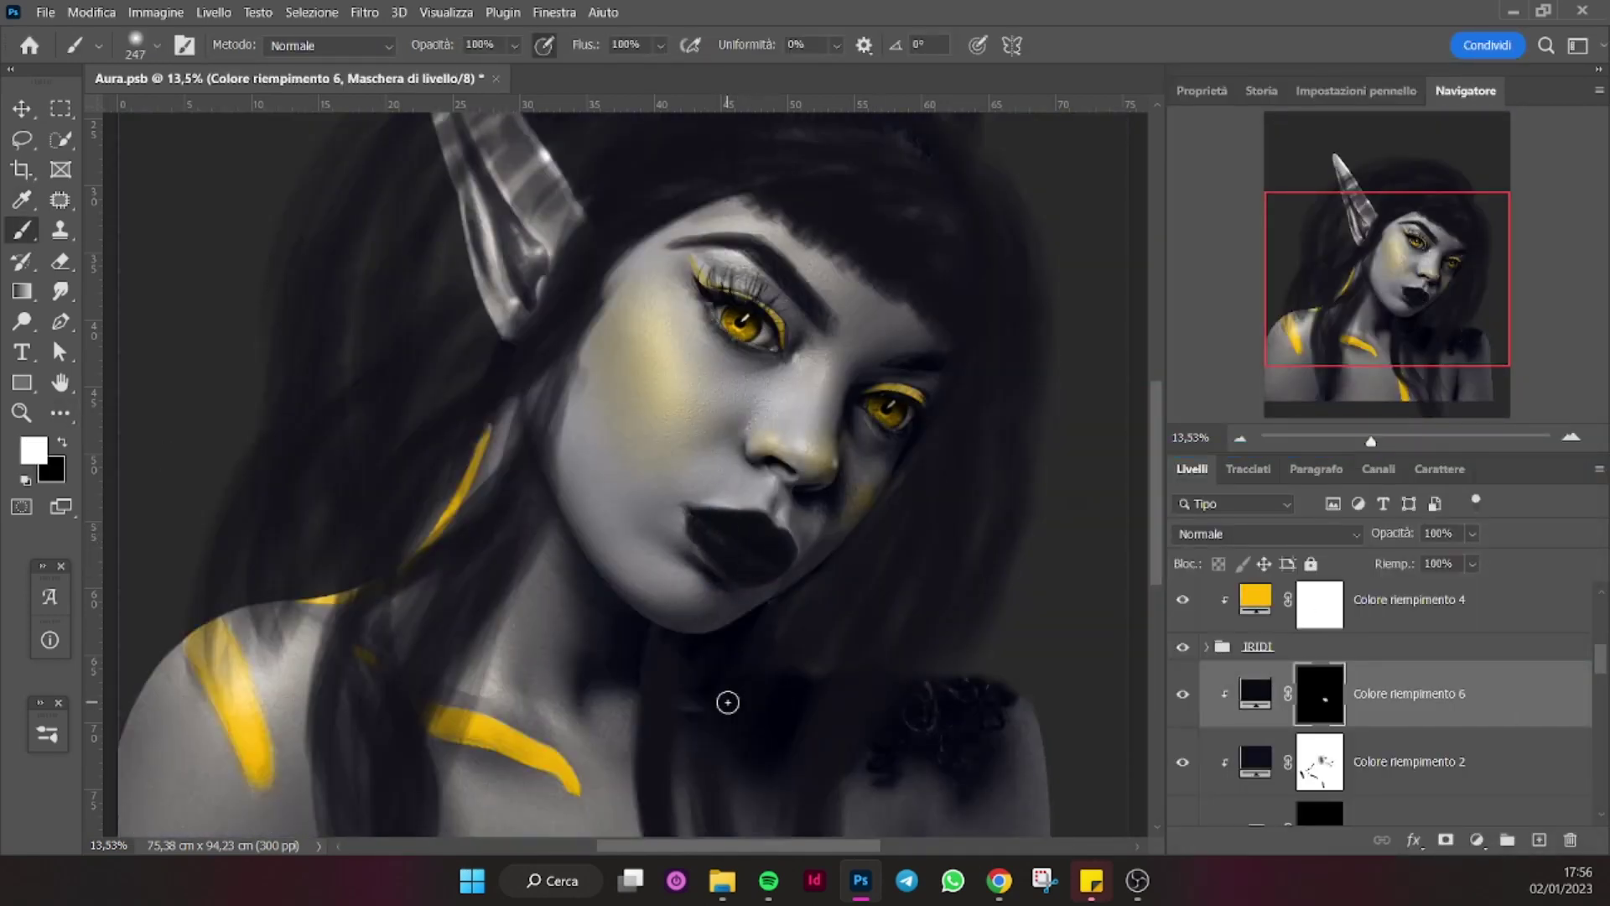
click(1292, 534)
click(1292, 555)
Zoom to the lips and toggle the lip darkening off and on to compare.
drag(1373, 440, 1379, 443)
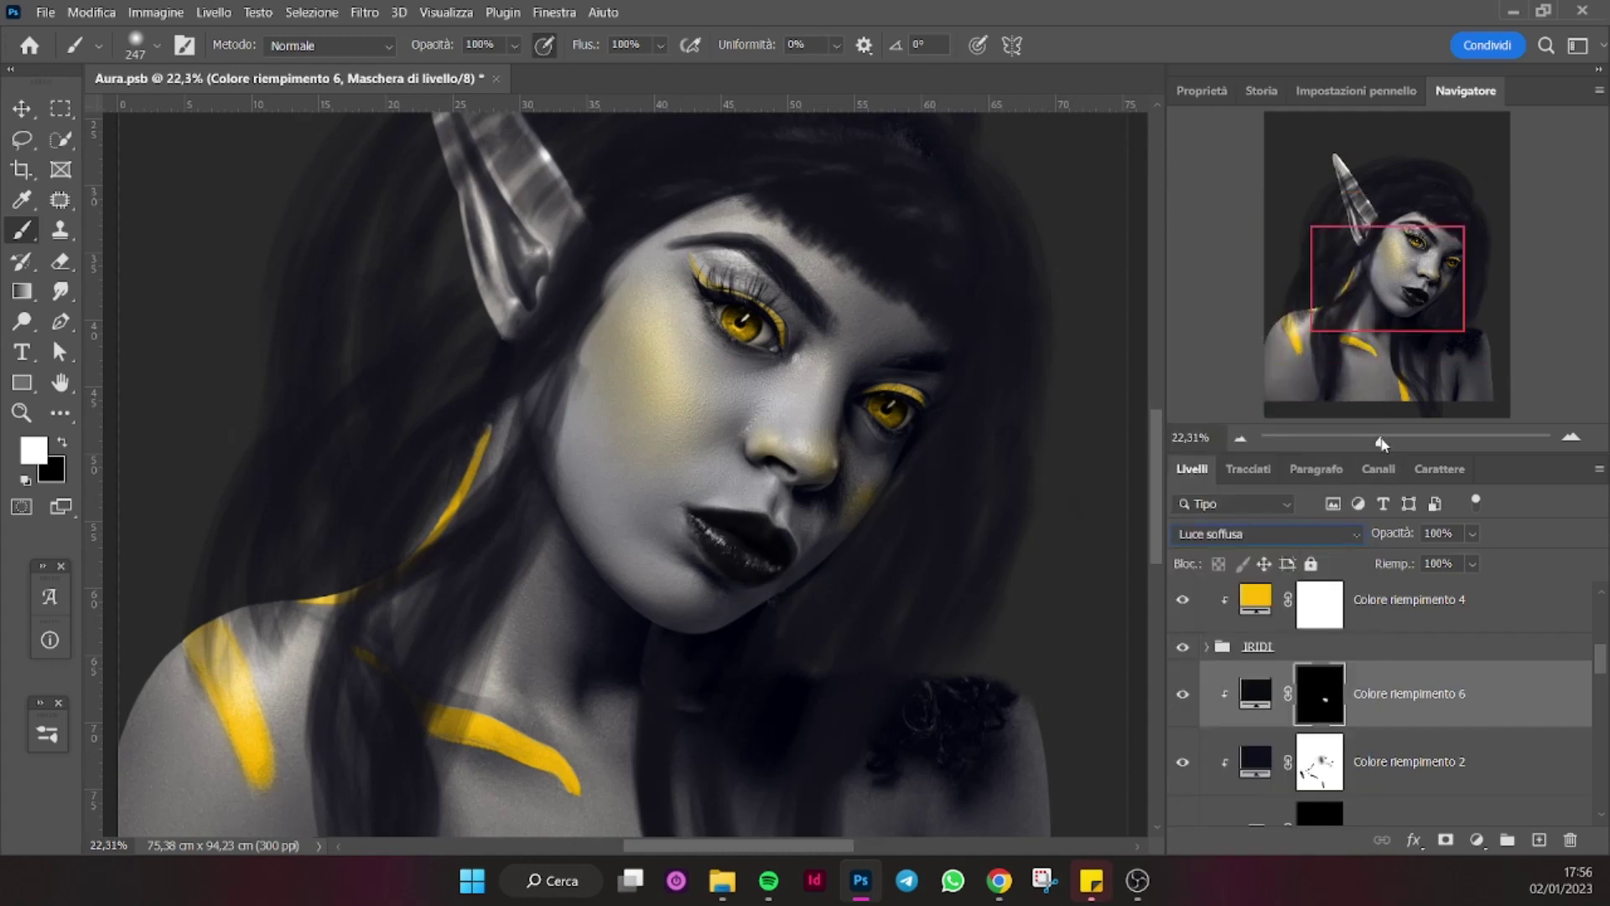
drag(1408, 285, 1424, 313)
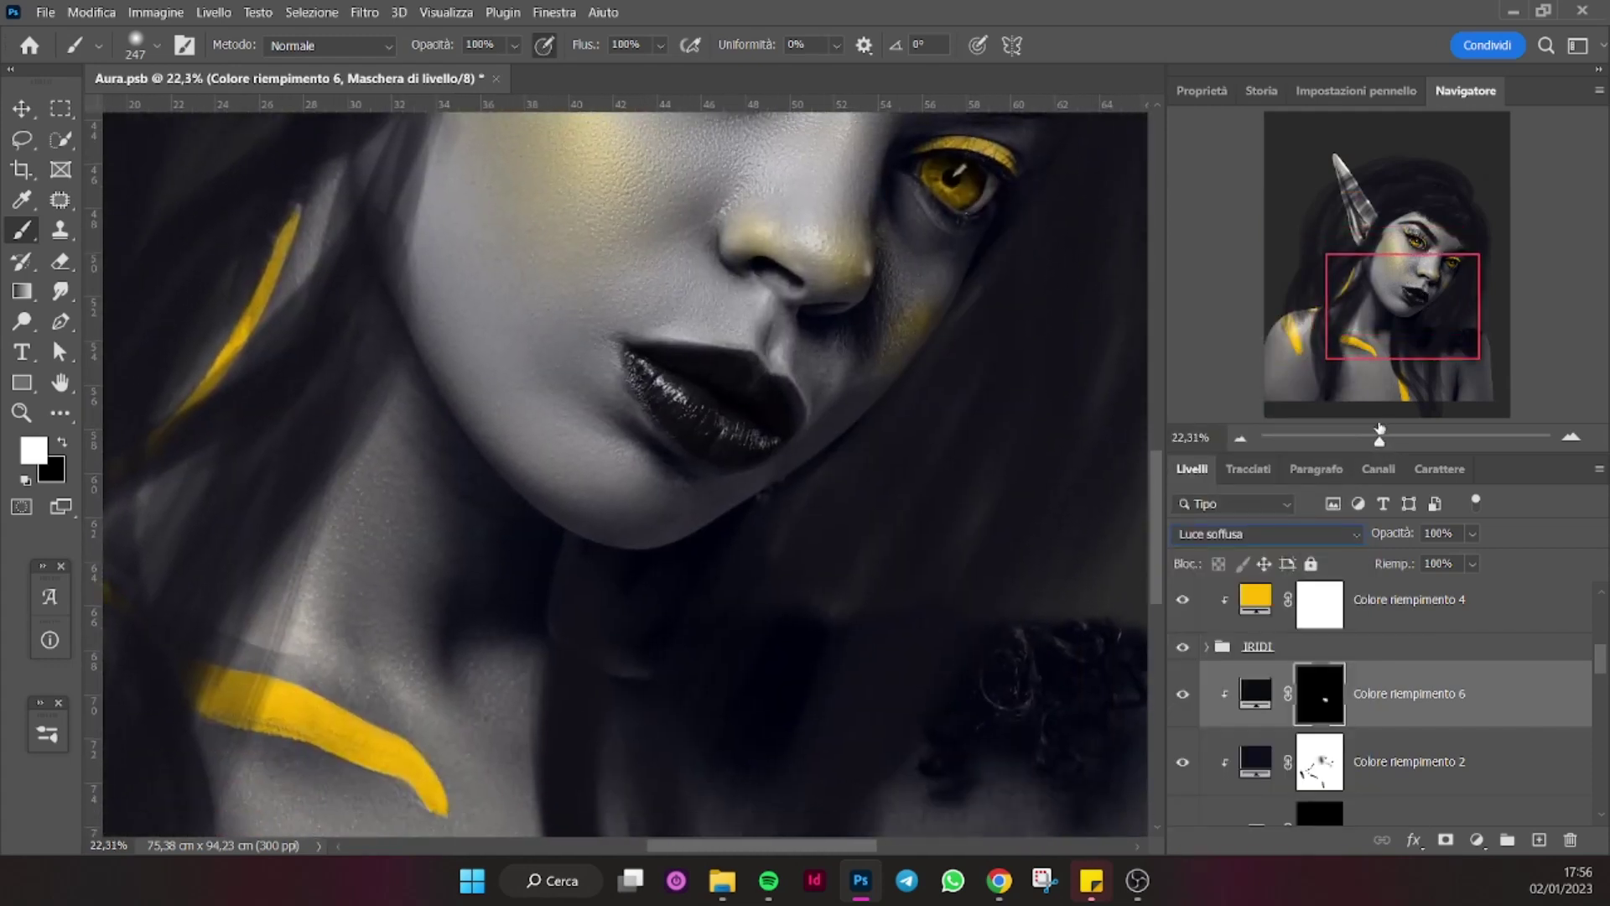
click(1187, 709)
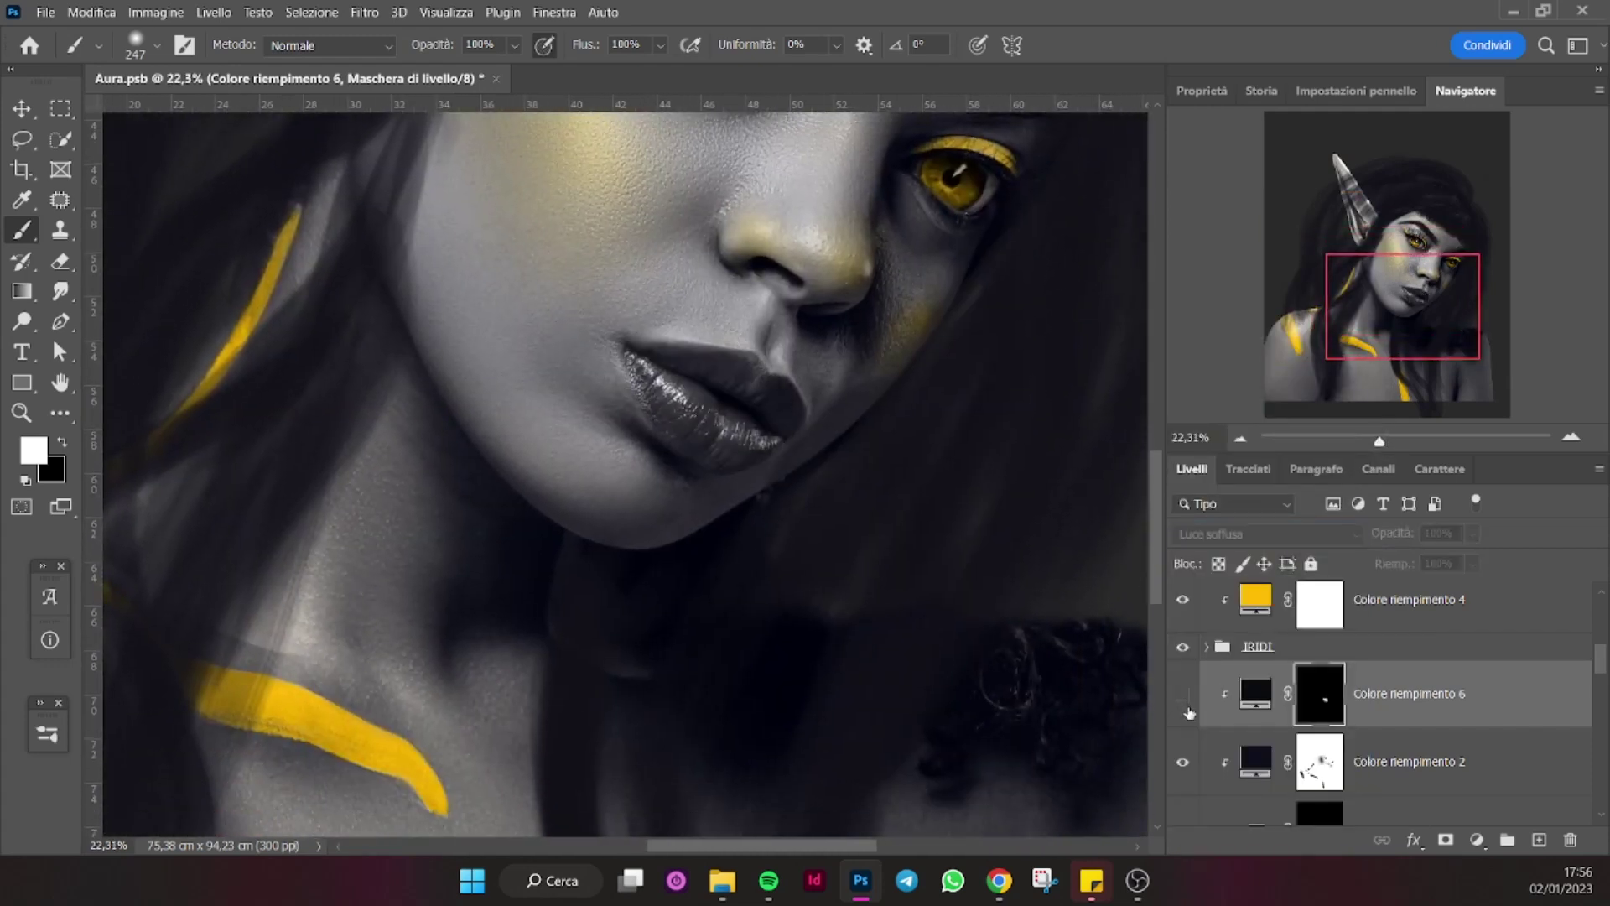
click(1189, 713)
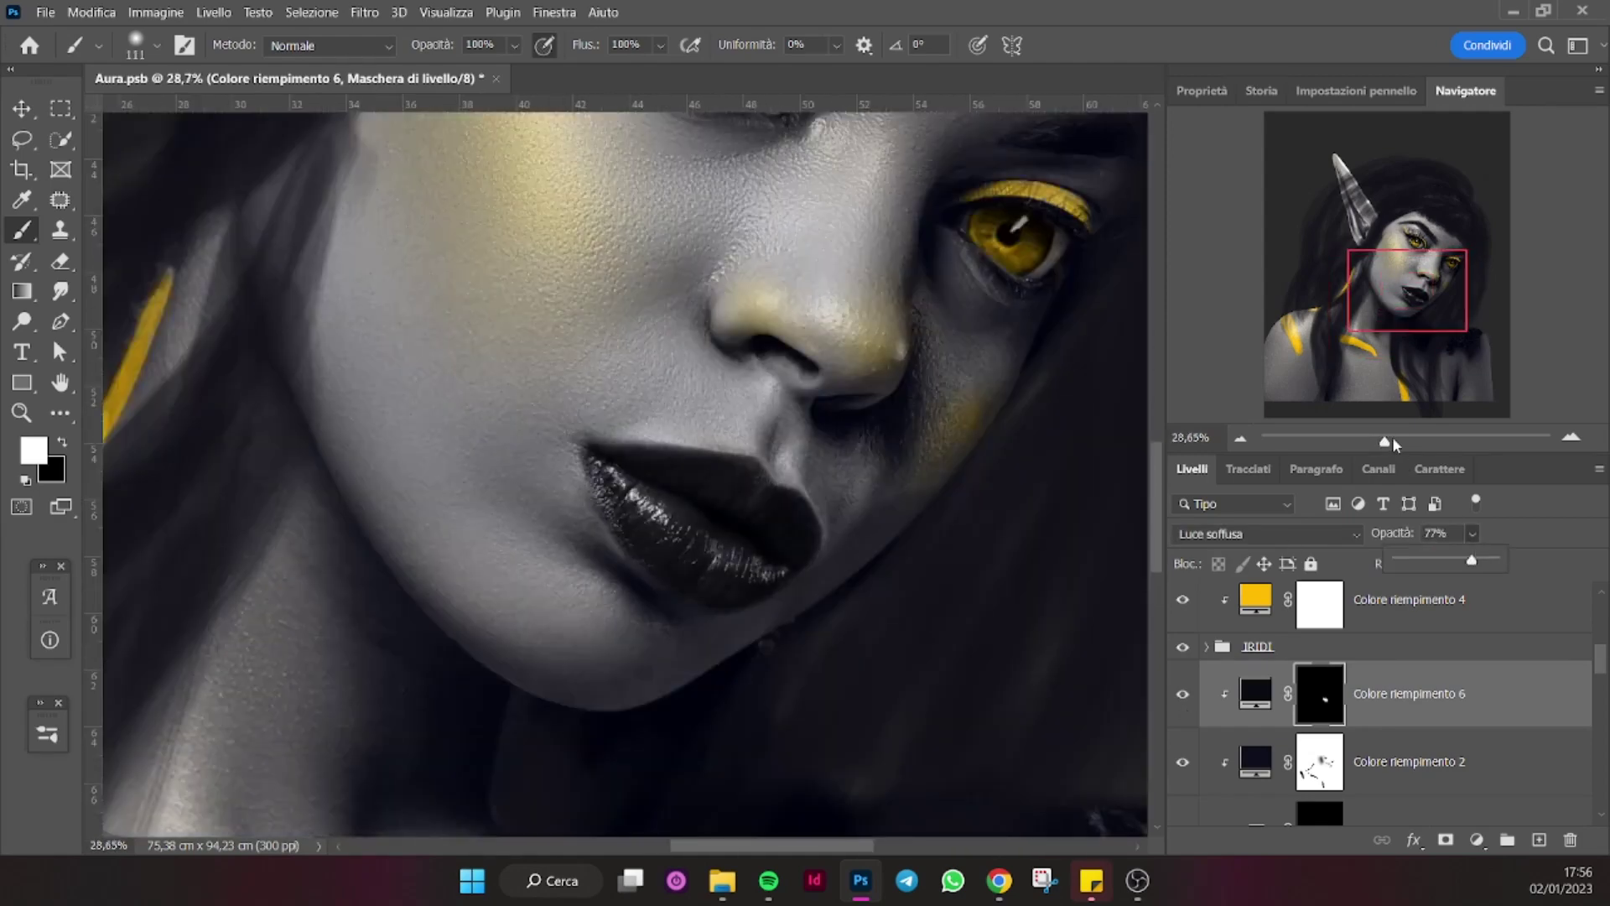
drag(1395, 444, 1368, 443)
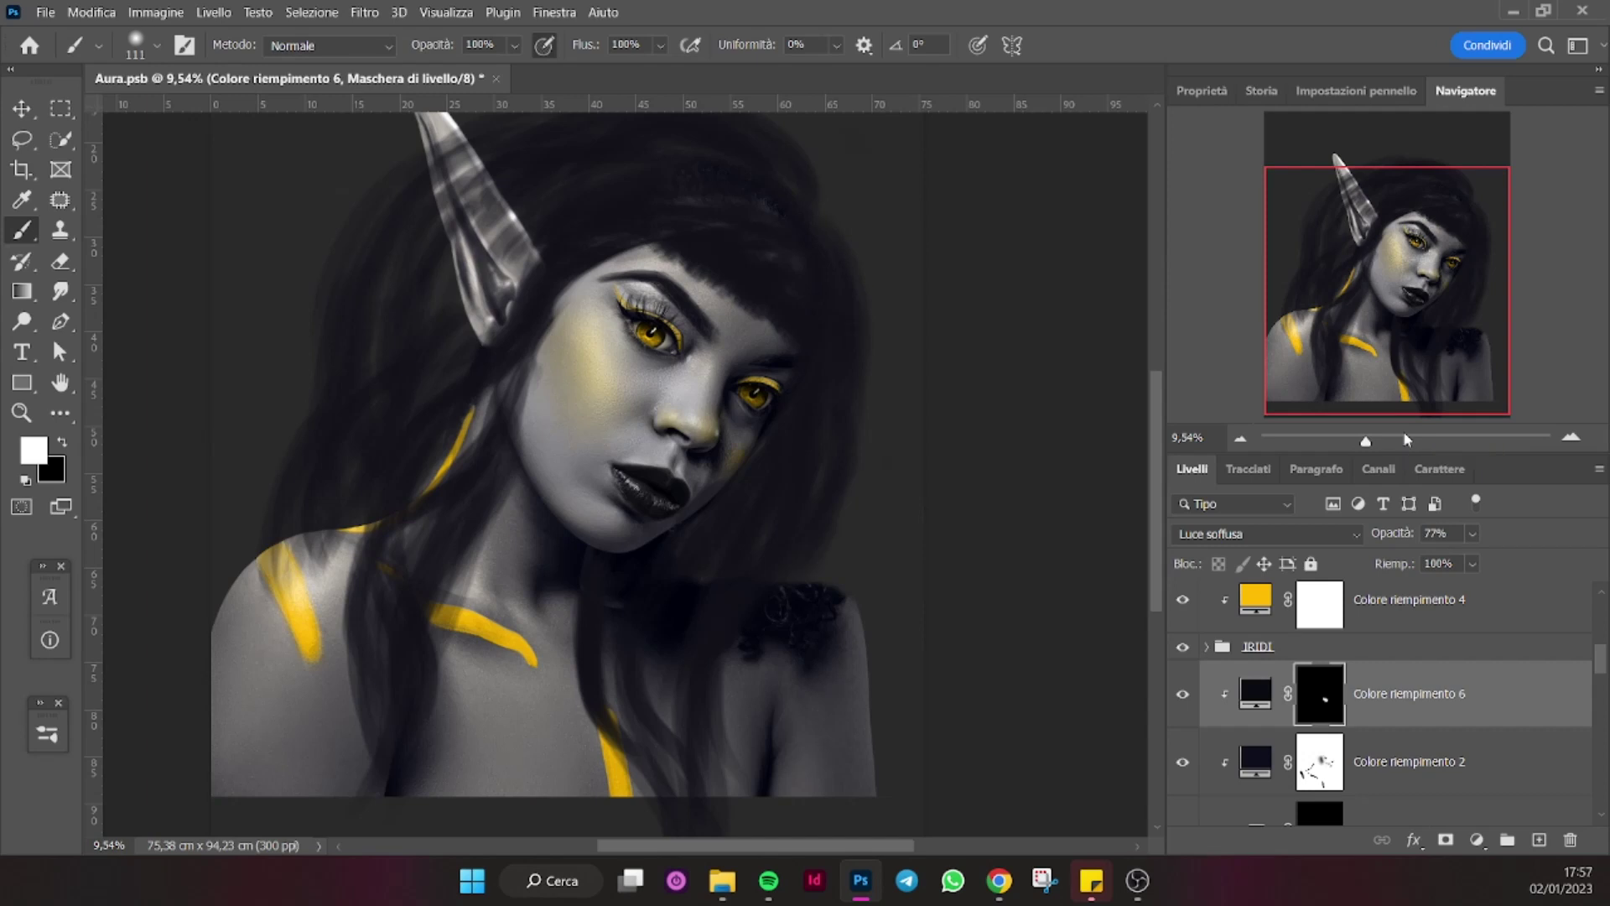
Save the portrait and paste a lassoed blood drip from blood dripping.png into it.
click(46, 13)
click(94, 245)
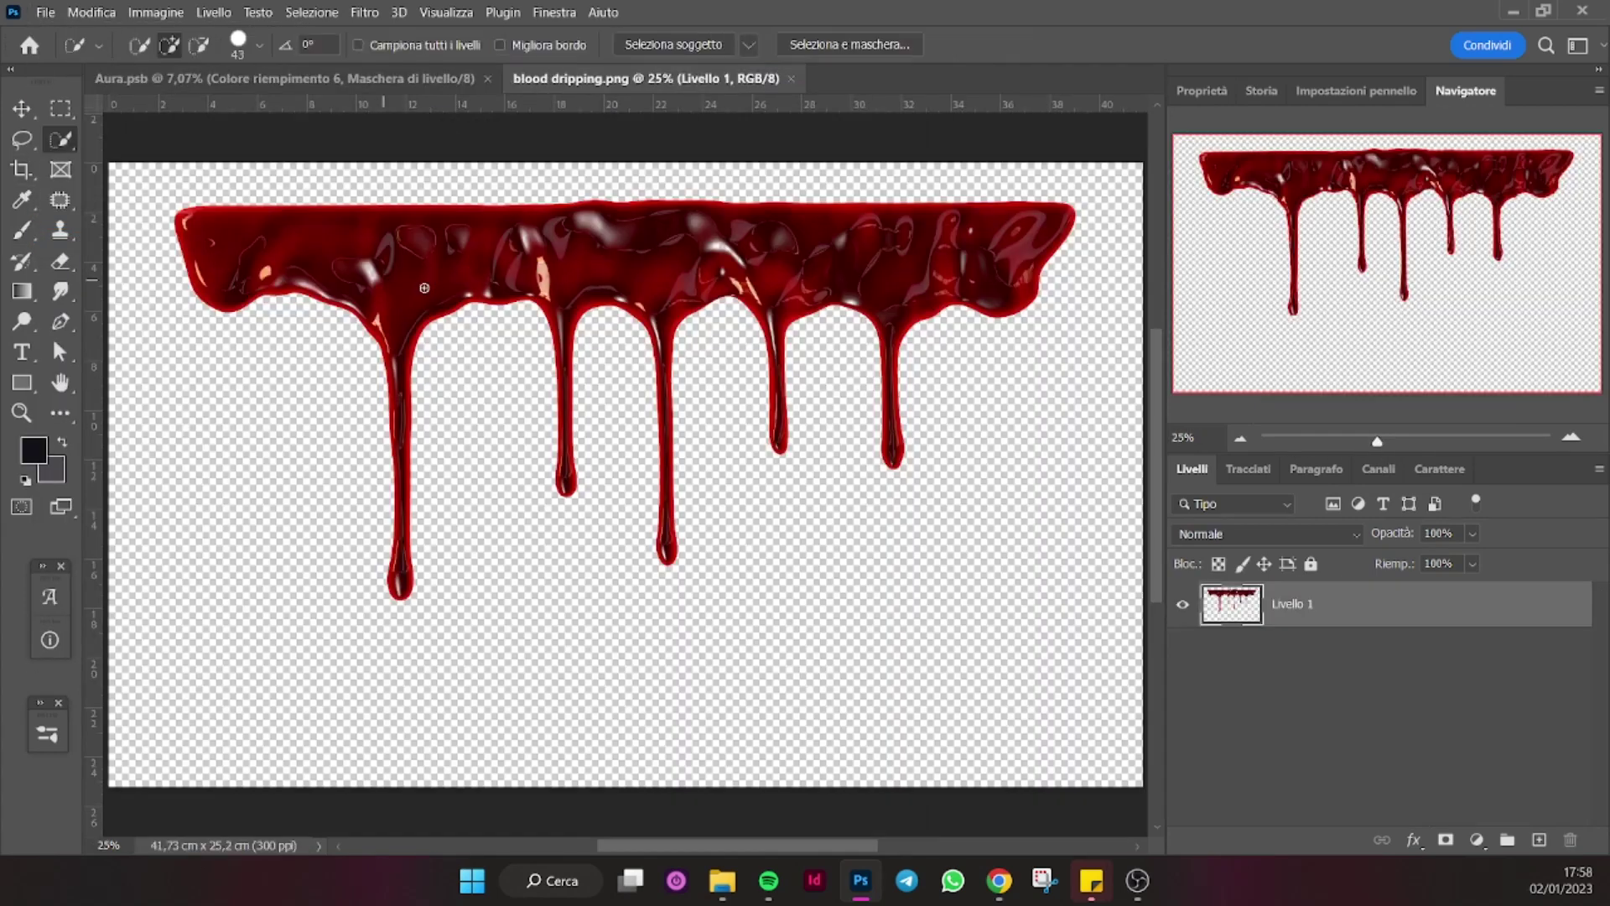
key(l)
drag(198, 285, 209, 270)
right_click(346, 281)
click(519, 434)
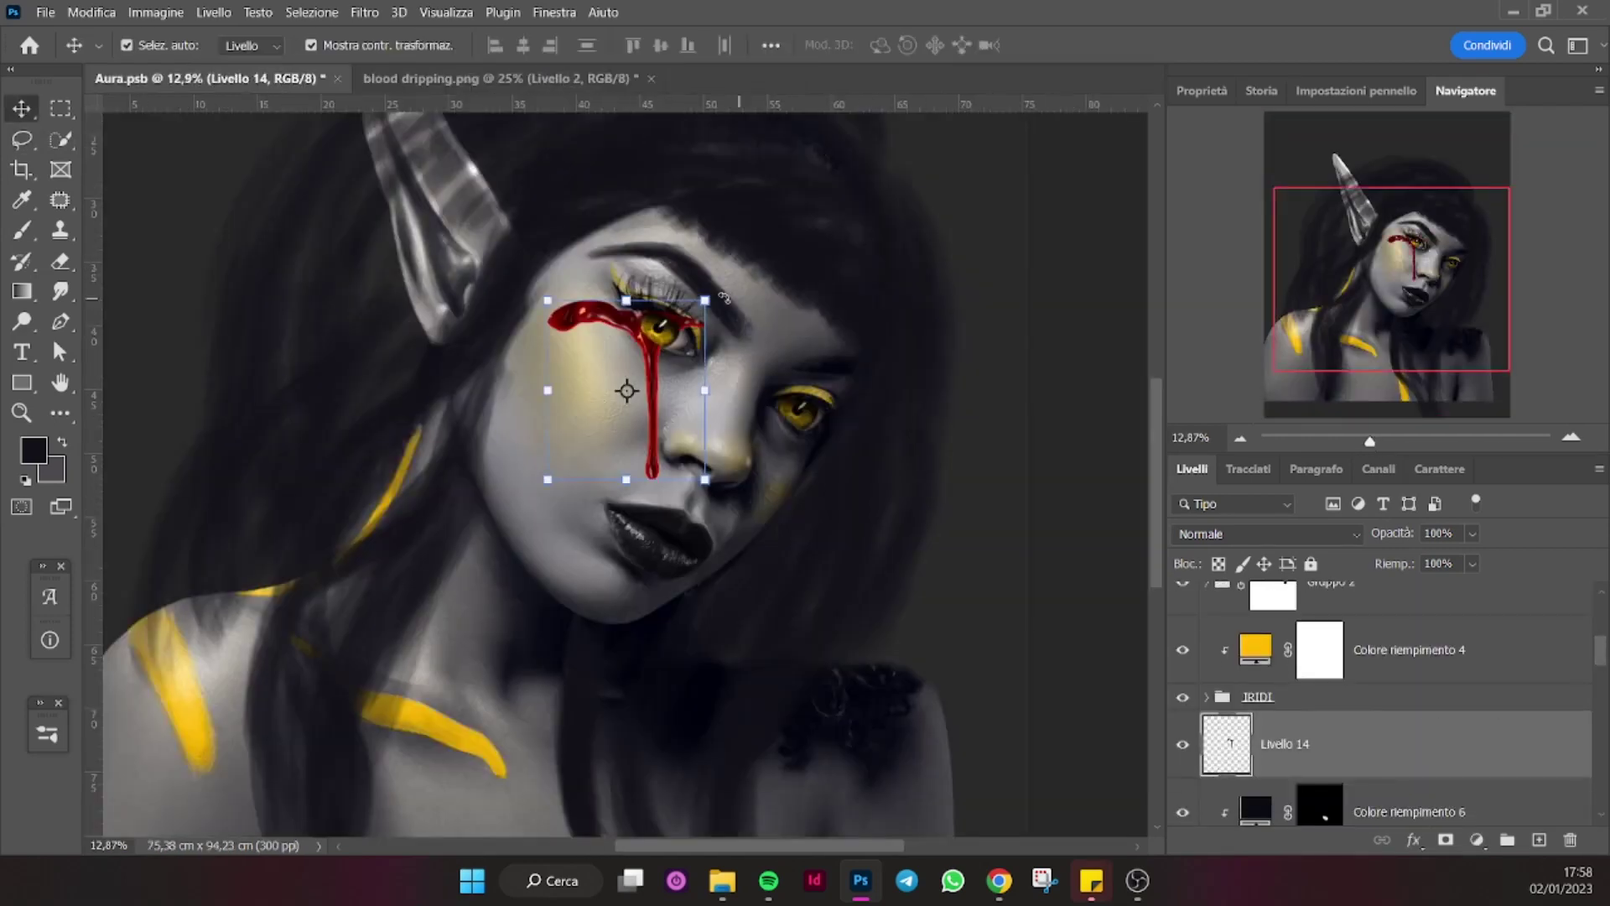
Commit the blood drip unrotated and convert its layer to a smart object.
key(ctrl+z)
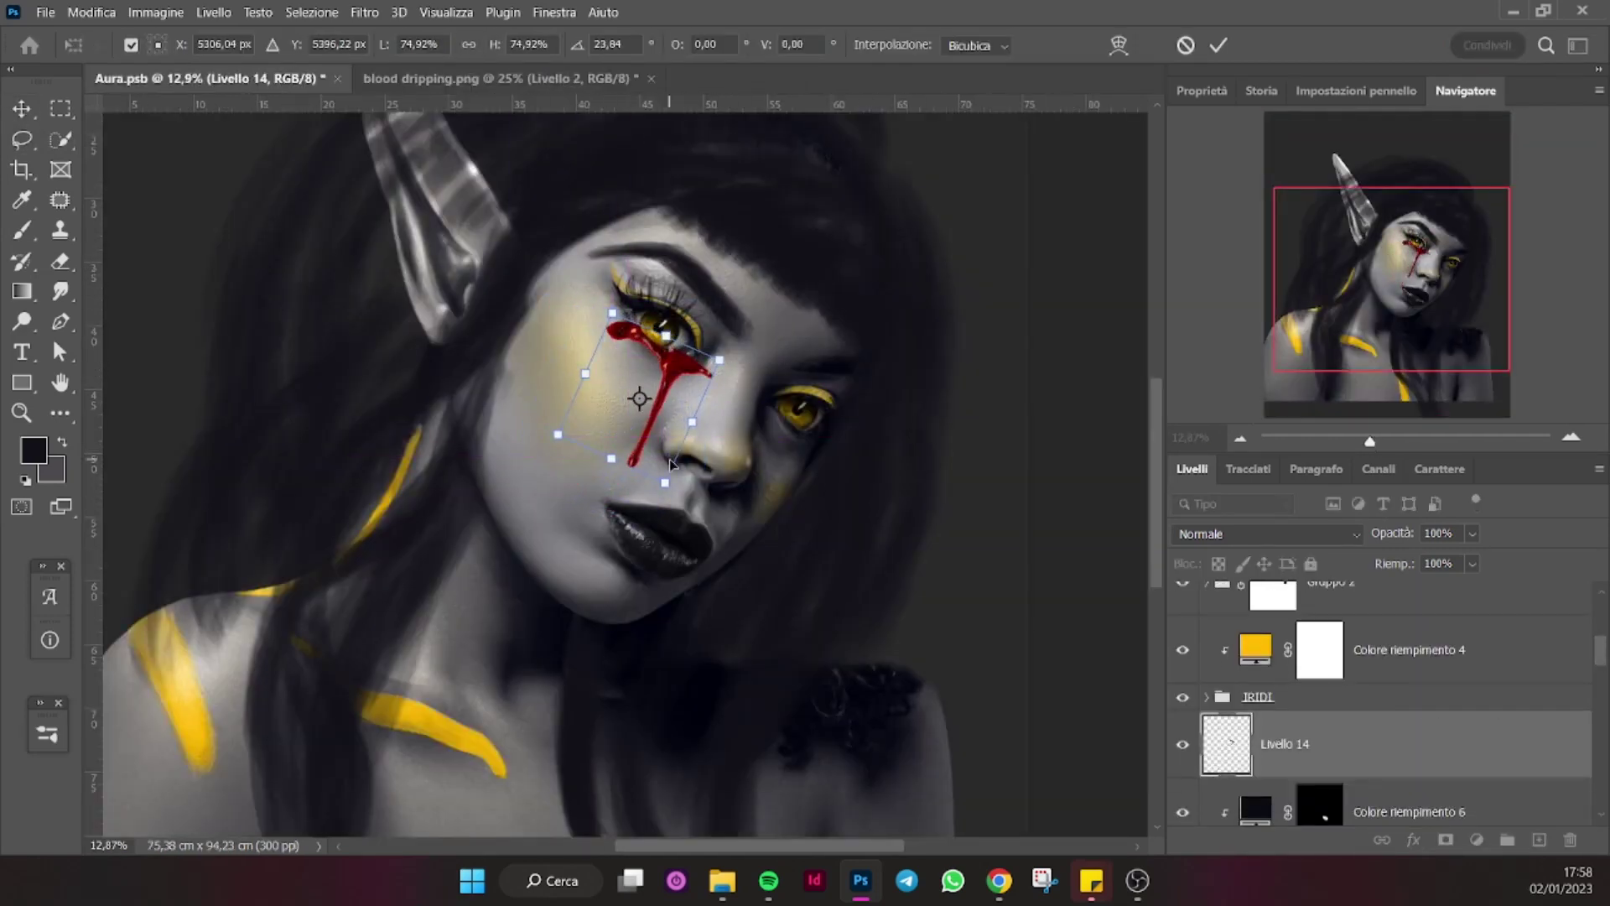
key(Return)
right_click(1392, 744)
click(1224, 331)
click(364, 11)
click(394, 189)
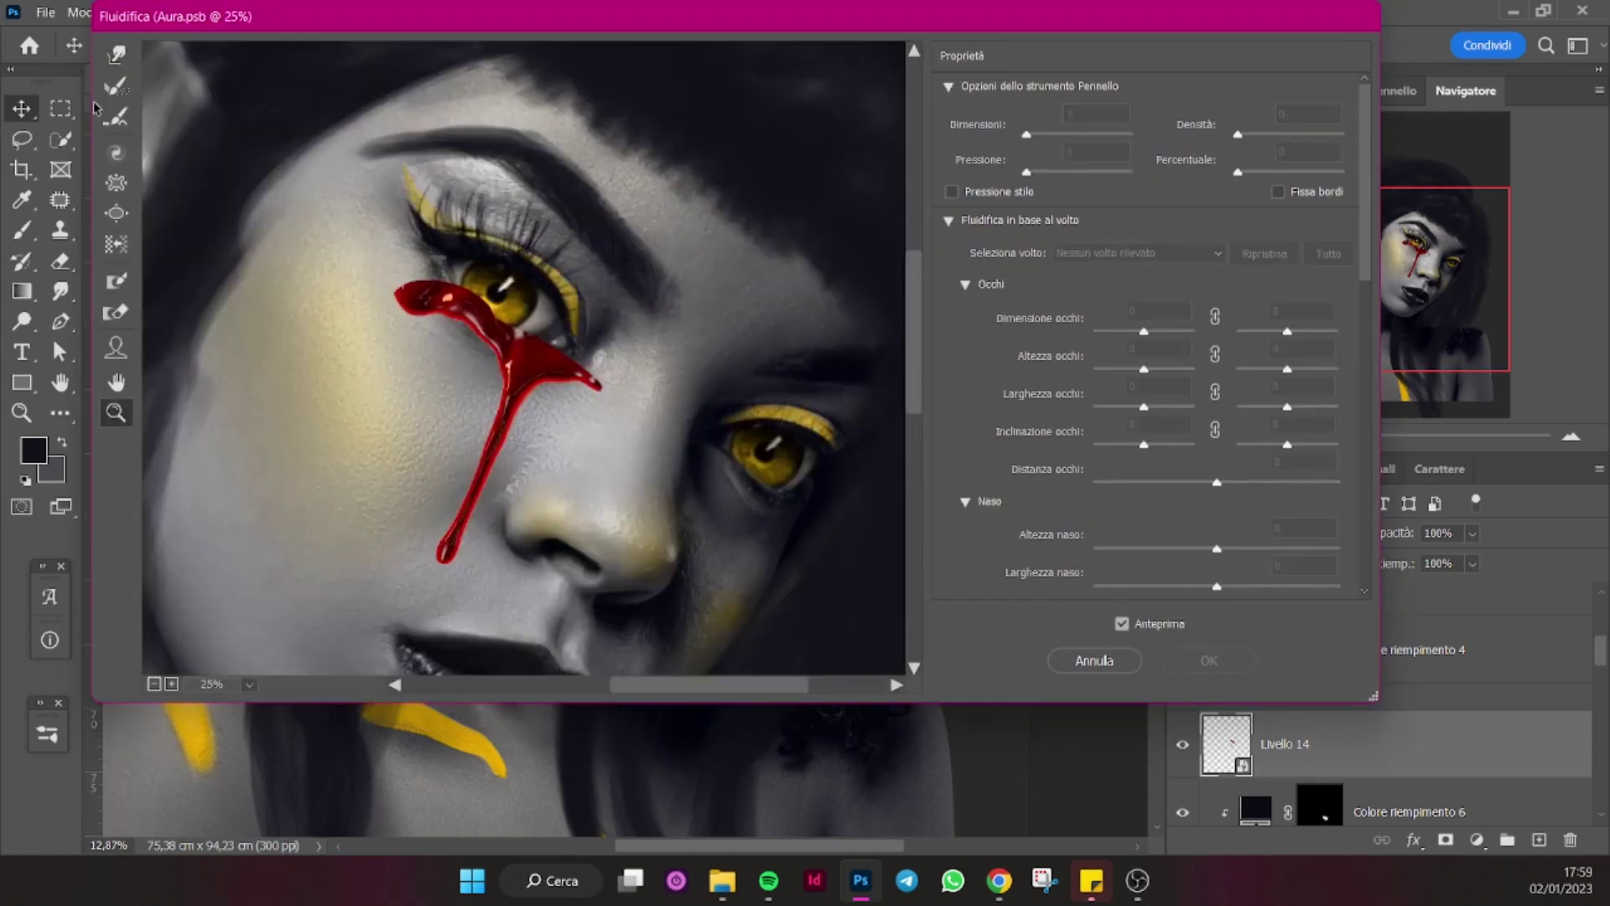
Warp the blood drip along the eye's inner corner and down the cheek in Liquify.
drag(436, 306, 453, 252)
drag(508, 392, 448, 541)
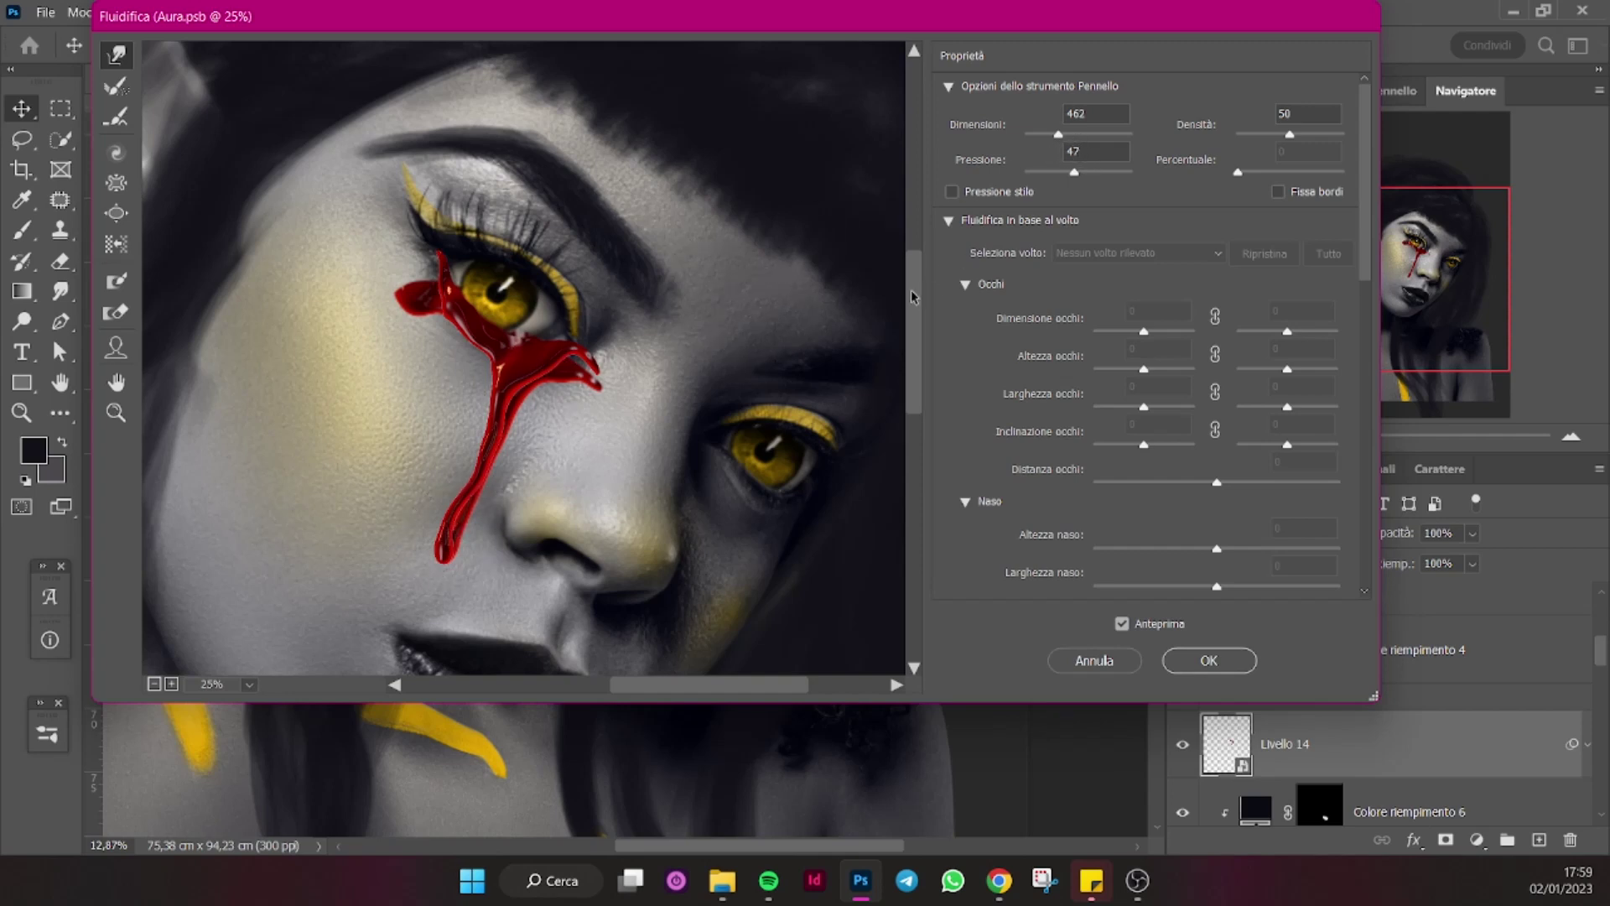
drag(911, 297, 913, 329)
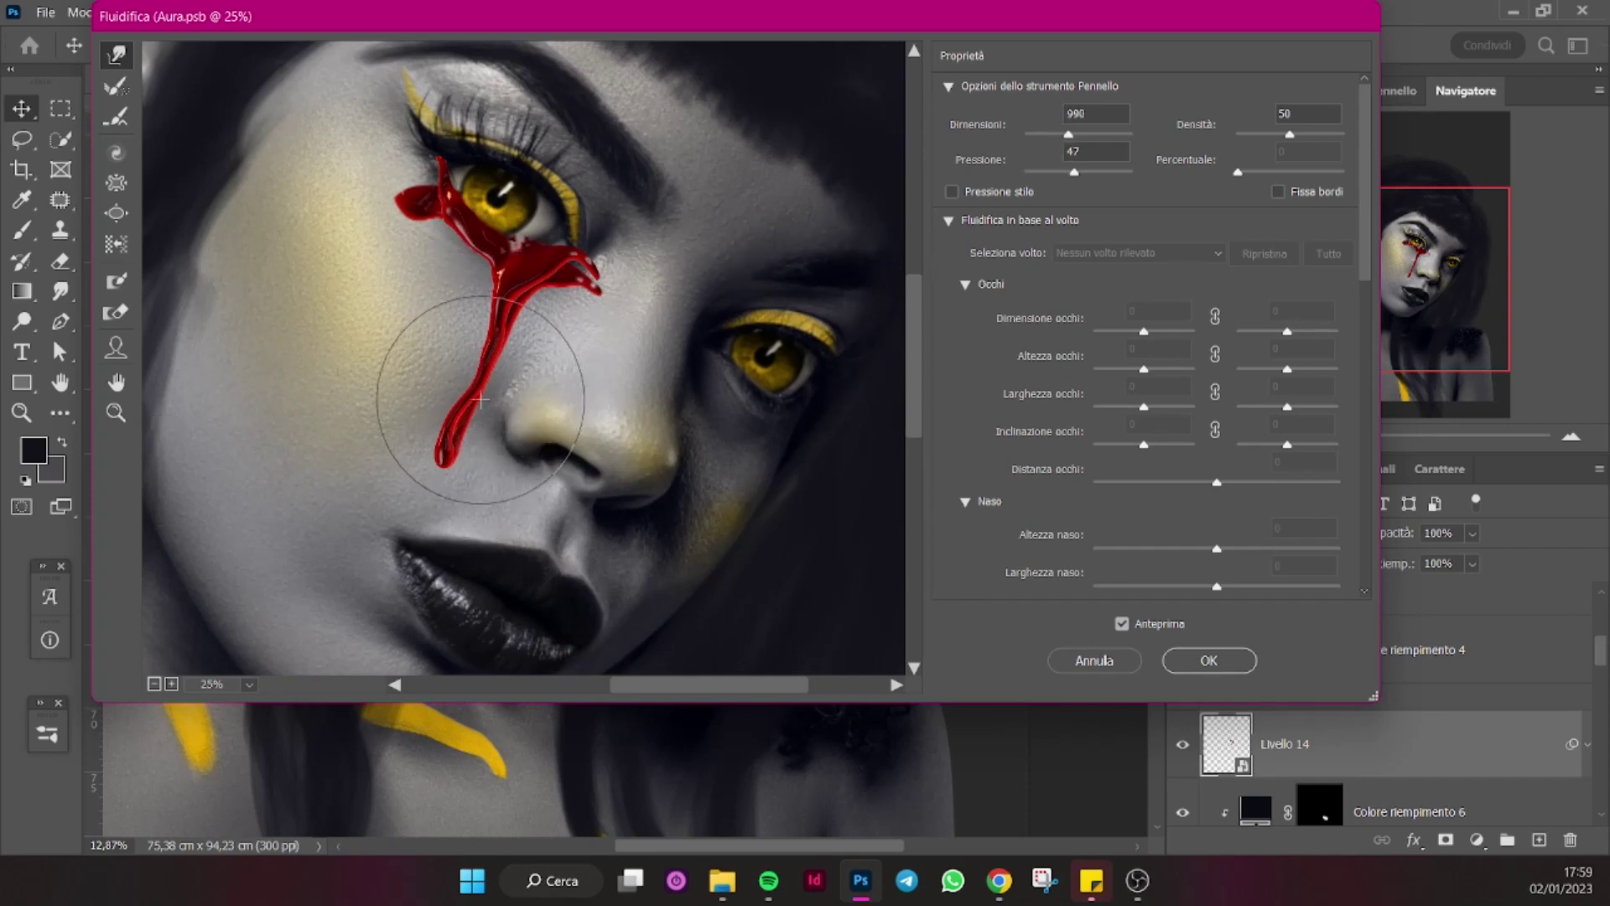
drag(470, 455, 511, 351)
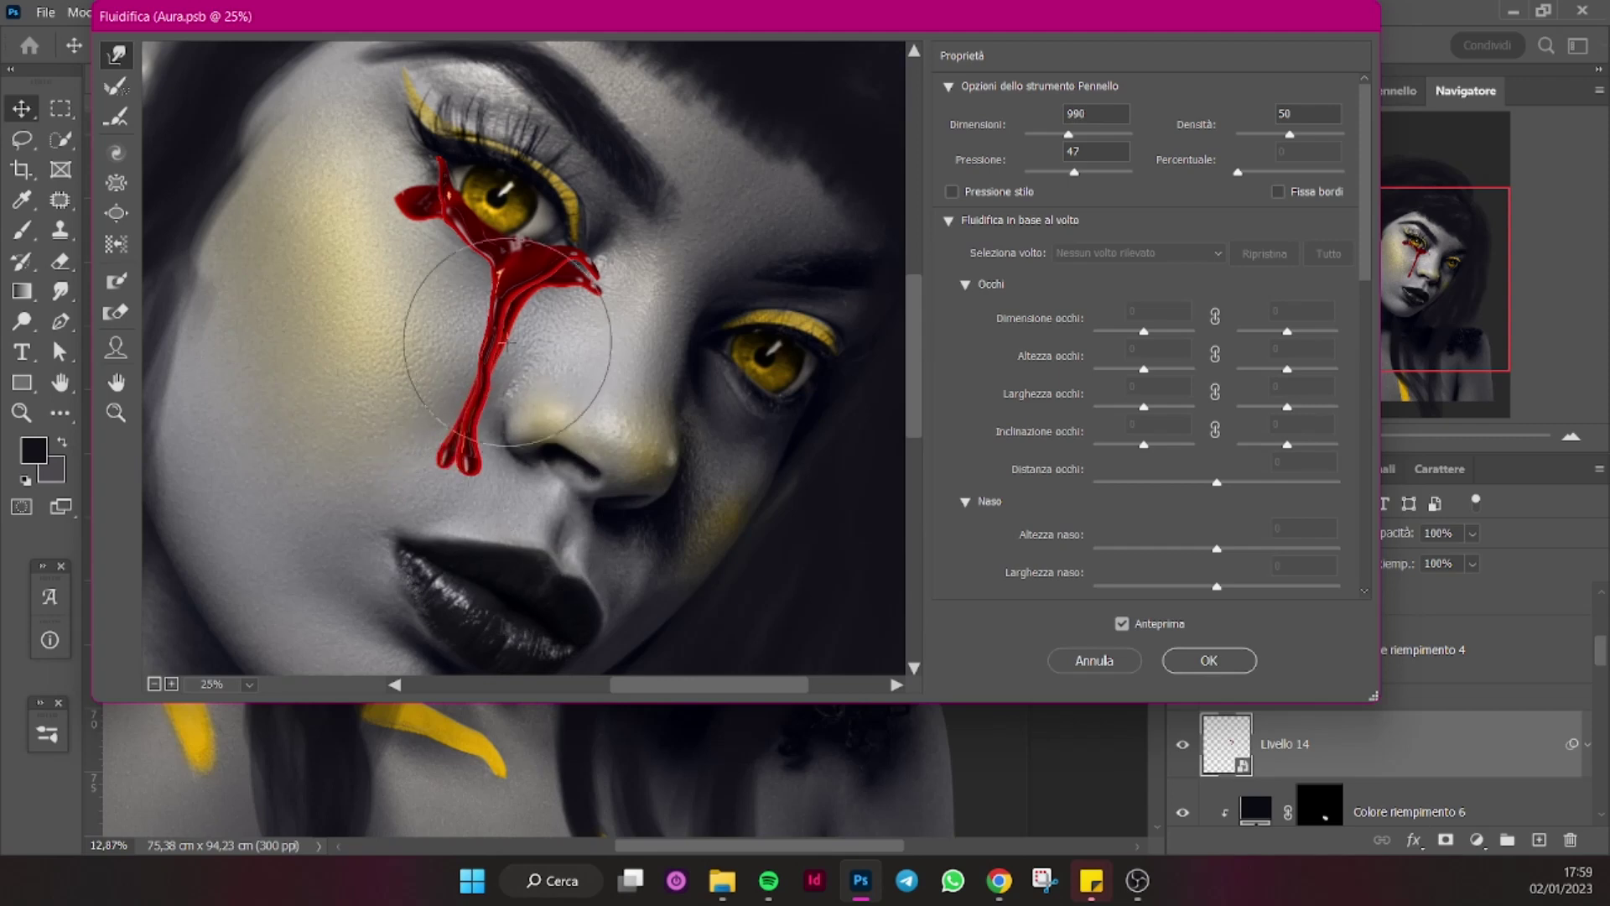
key(bracketleft)
key(bracketleft)
key(bracketleft)
drag(461, 360, 466, 470)
key(Return)
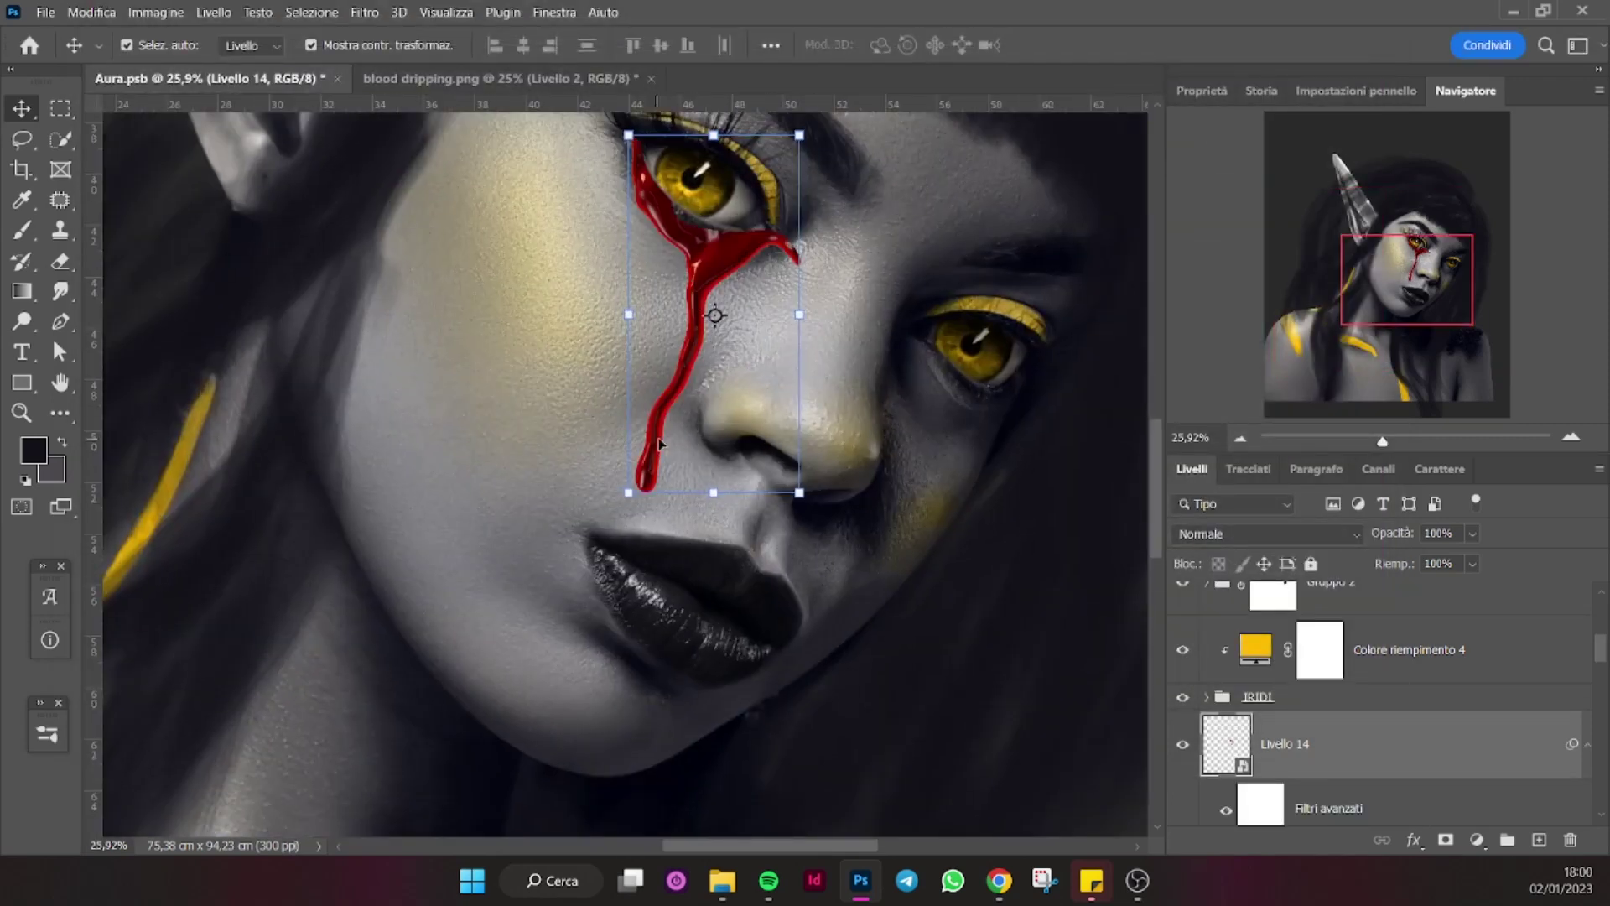
Refine the drip's shape in Liquify again with a smaller warp brush.
right_click(1340, 746)
click(1199, 408)
key(ctrl+shift+x)
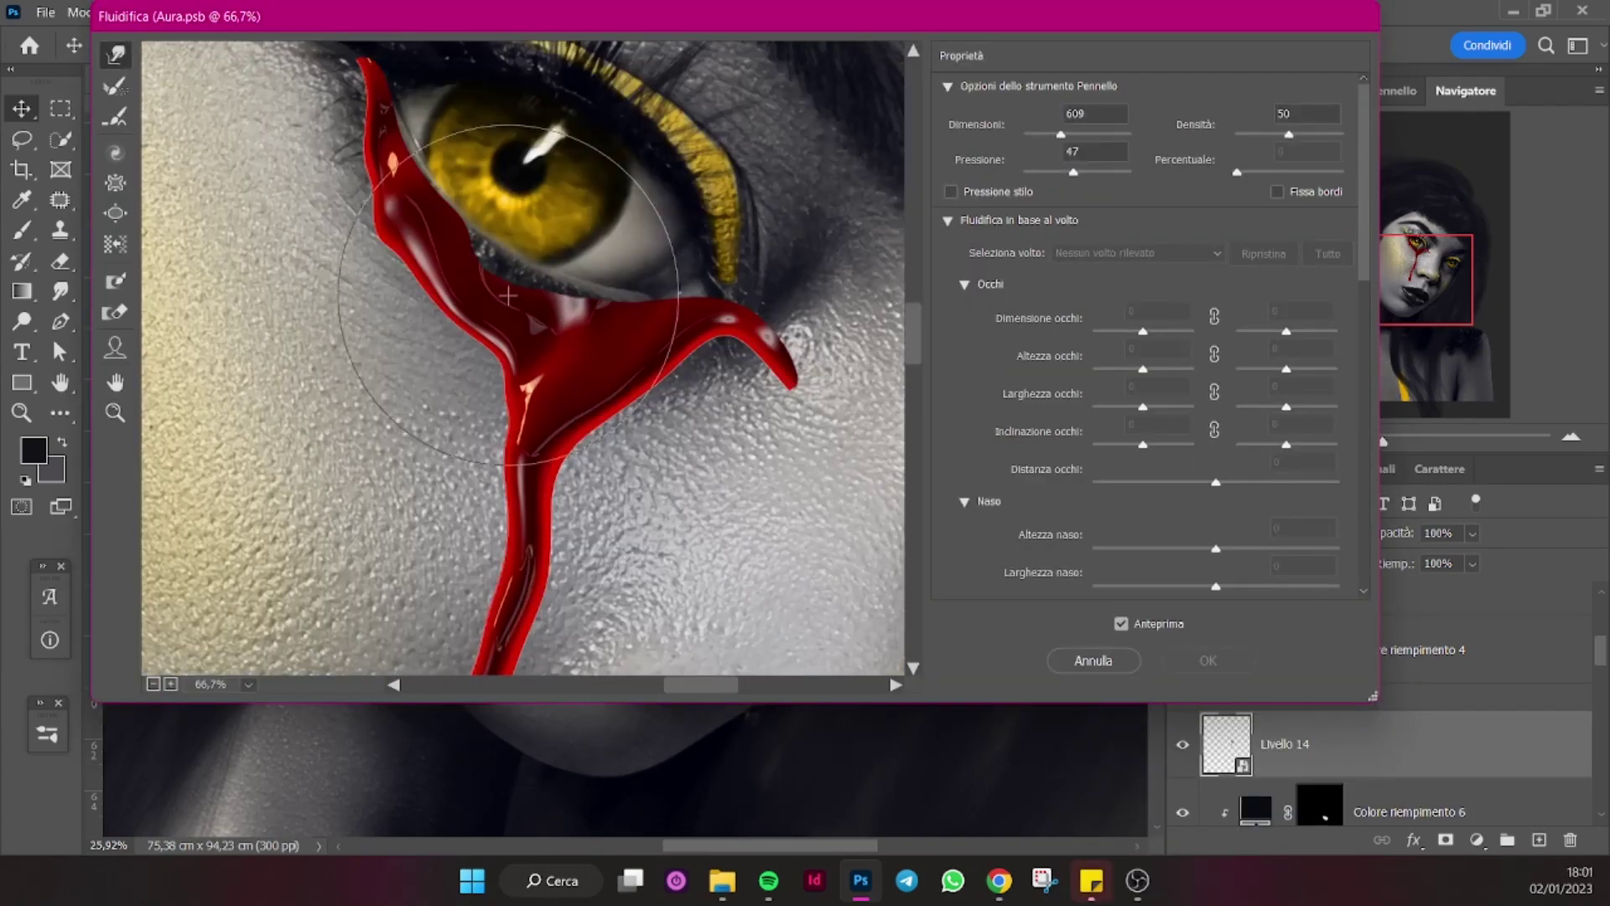
scroll(601, 488, down, 5)
key(bracketleft)
key(bracketleft)
key(bracketleft)
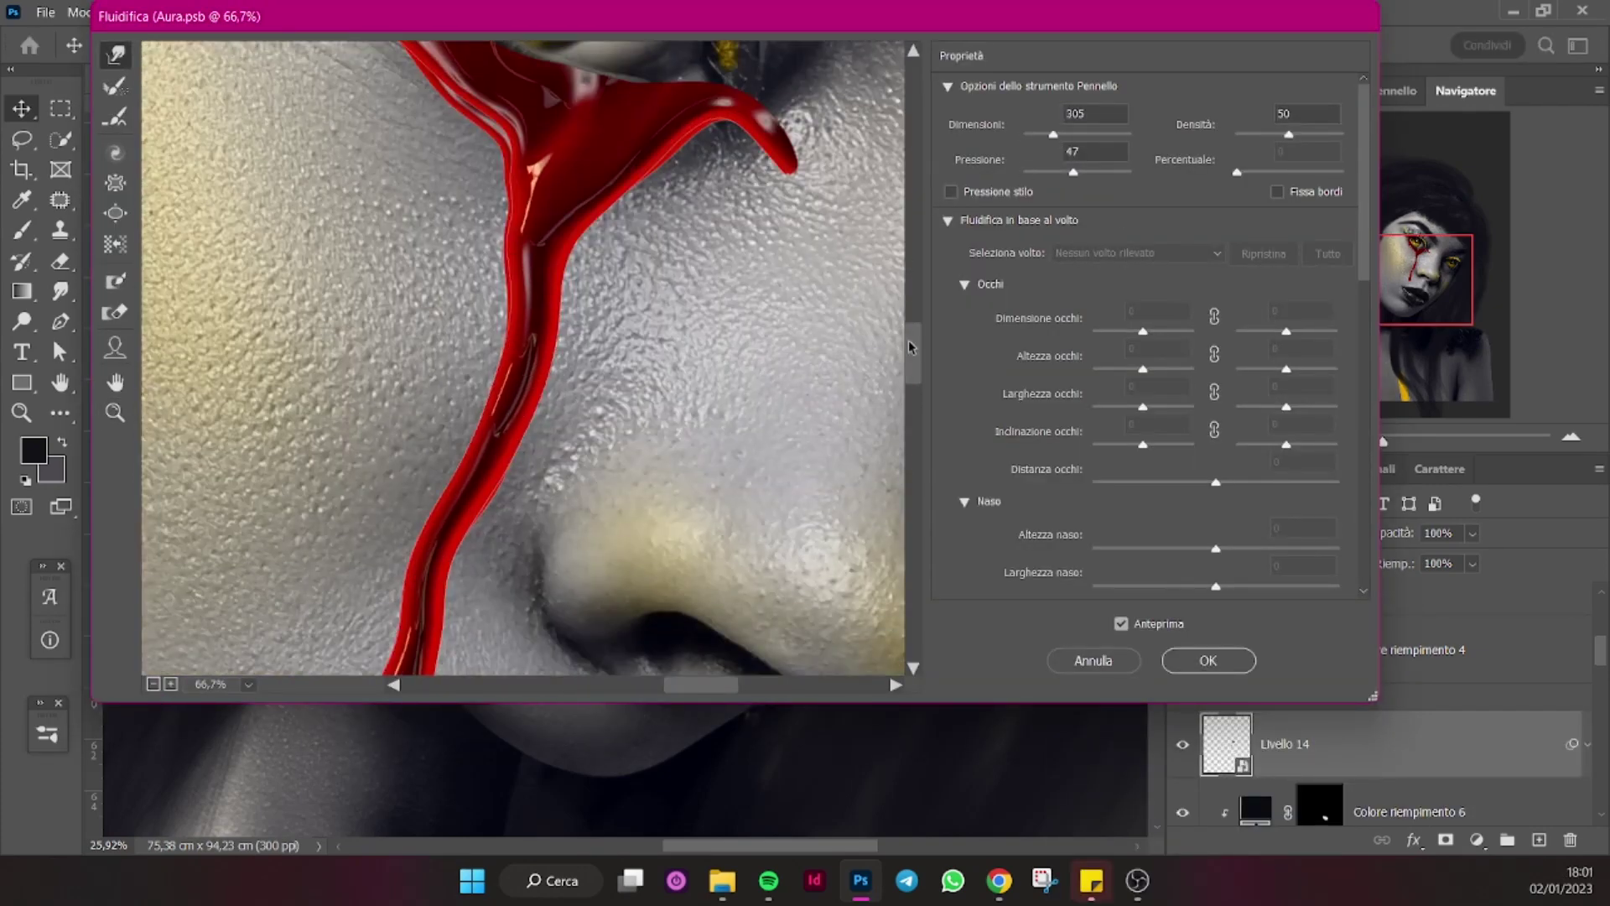
click(1207, 660)
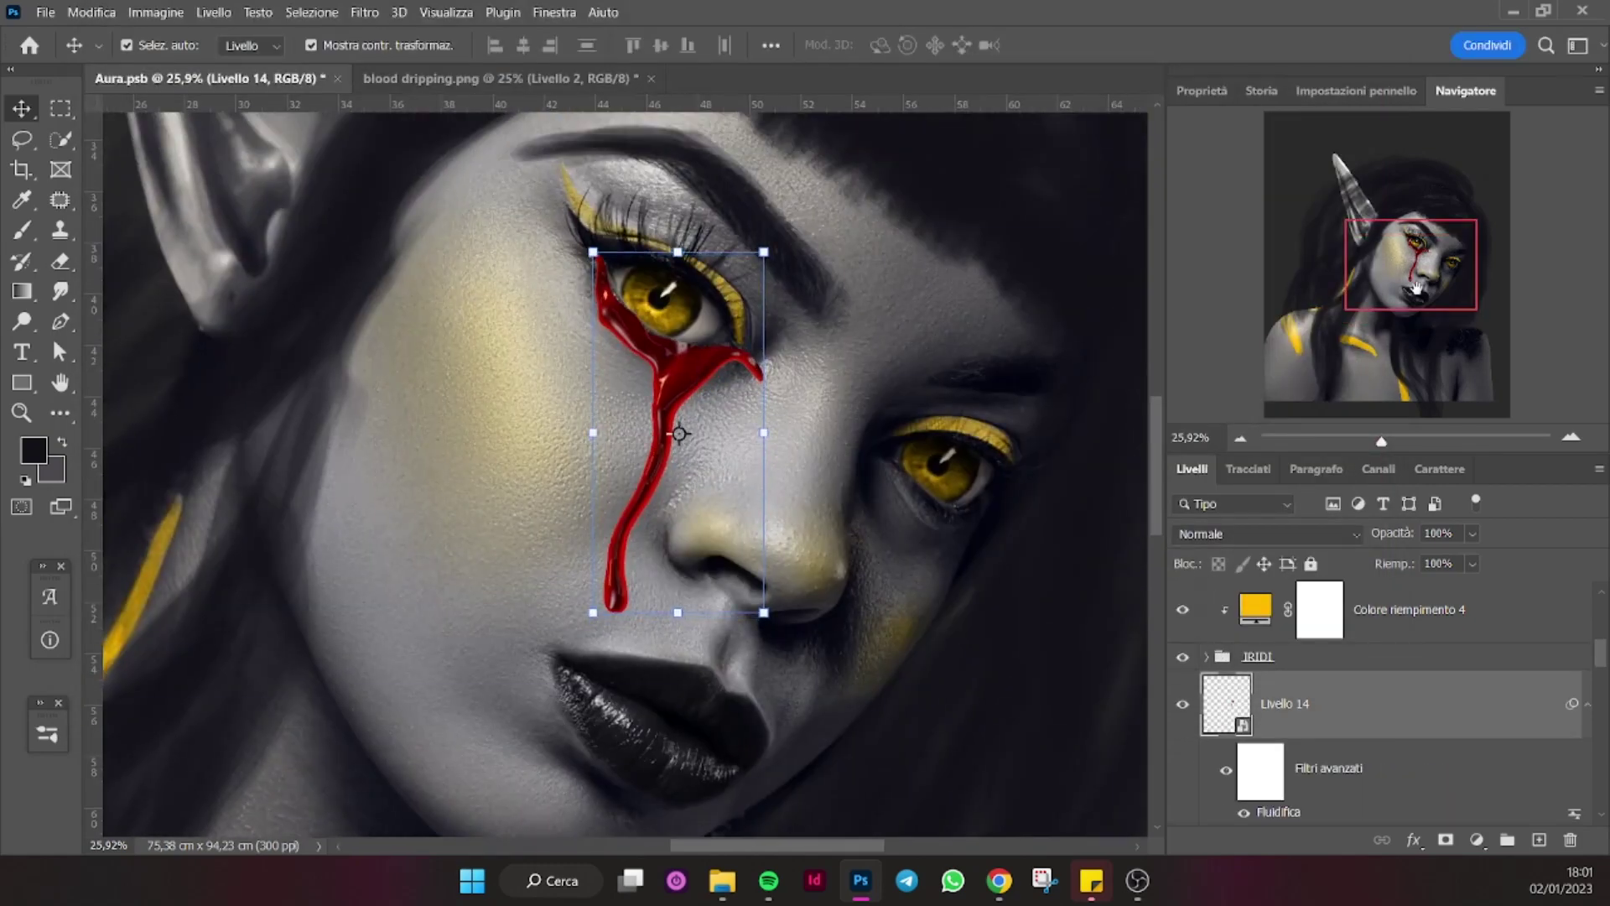
click(155, 12)
click(478, 171)
Recolour the drip gold with Hue/Saturation at hue +41, saturation +97.
drag(1031, 347, 1129, 398)
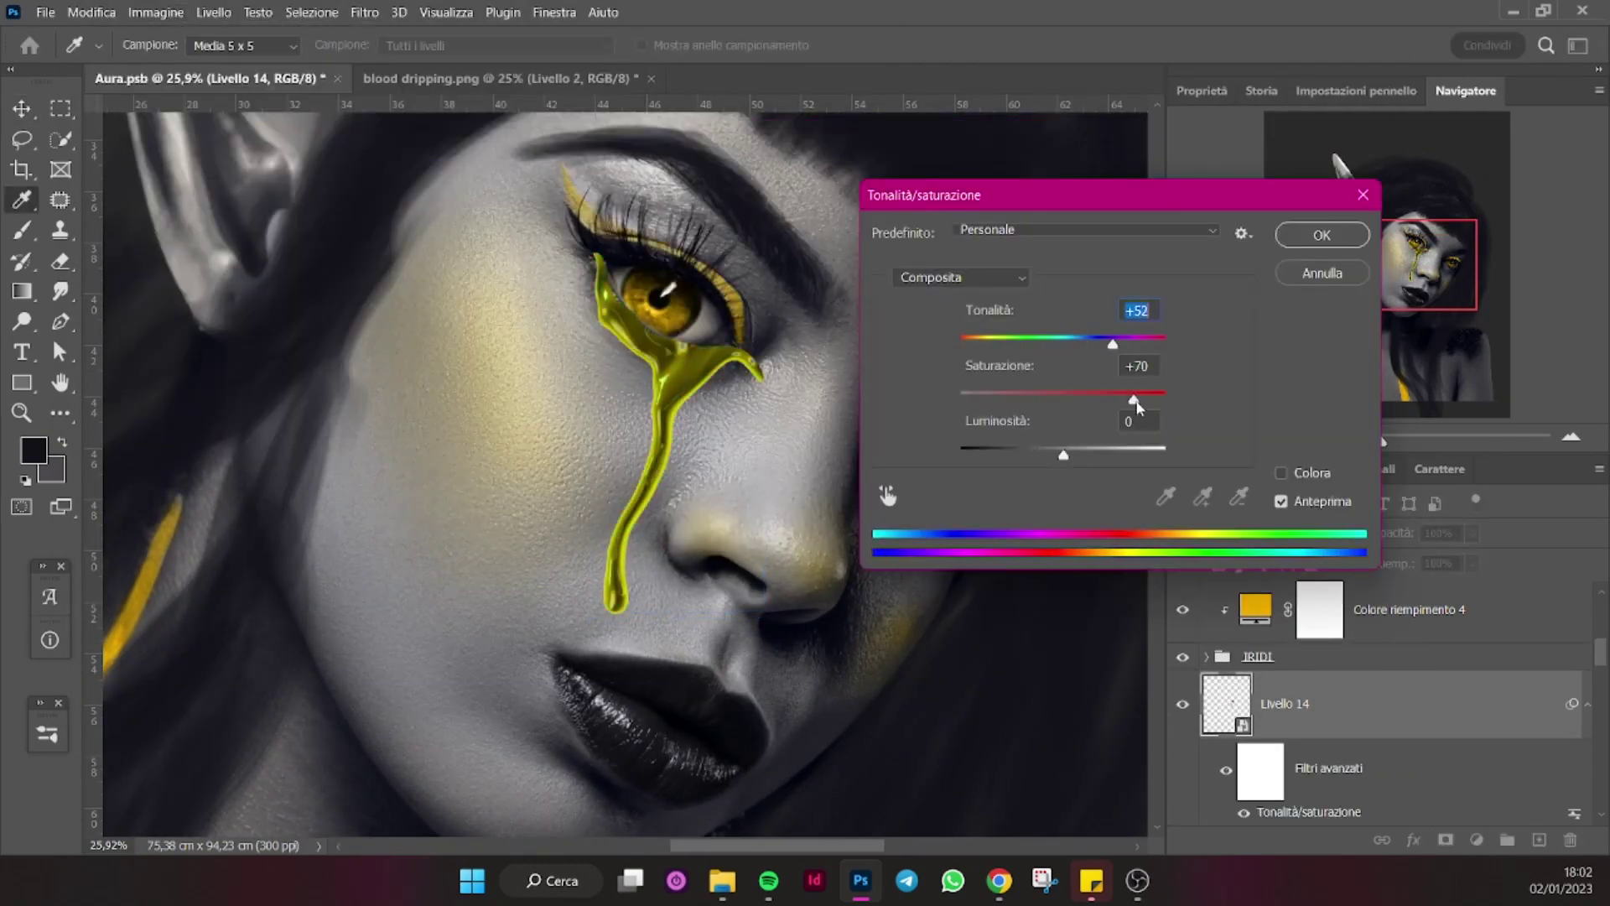
drag(1123, 181, 1090, 288)
key(Tab)
key(Tab)
key(Tab)
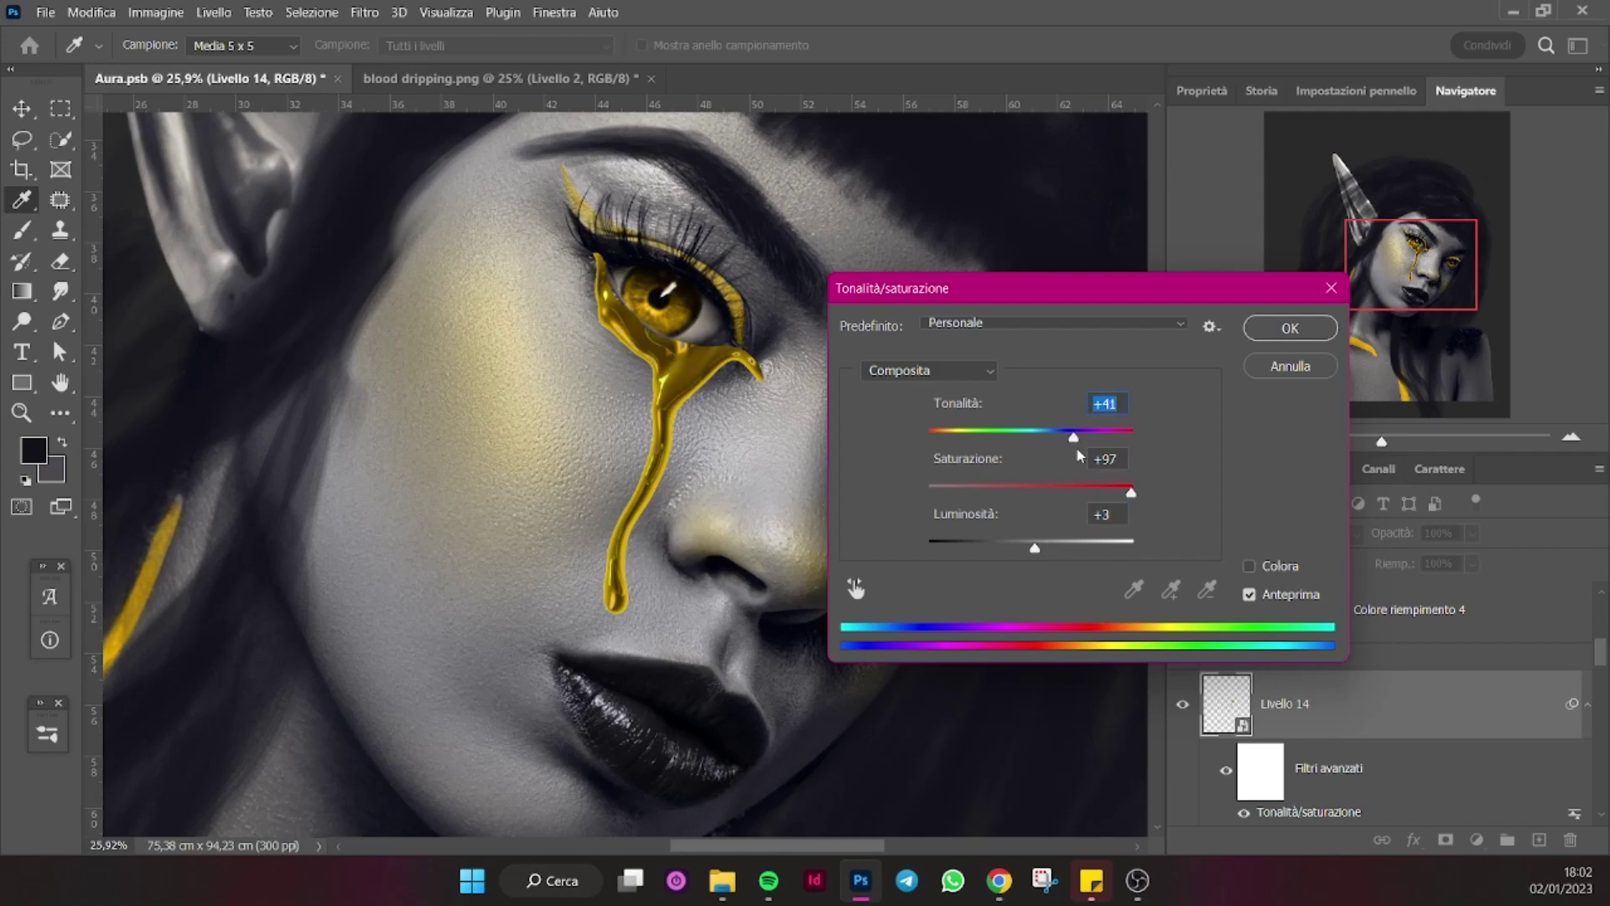
key(Return)
Paint black on the drip's mask to hide its top over the eye.
scroll(679, 377, up, 2)
key(b)
key(x)
drag(721, 251, 805, 276)
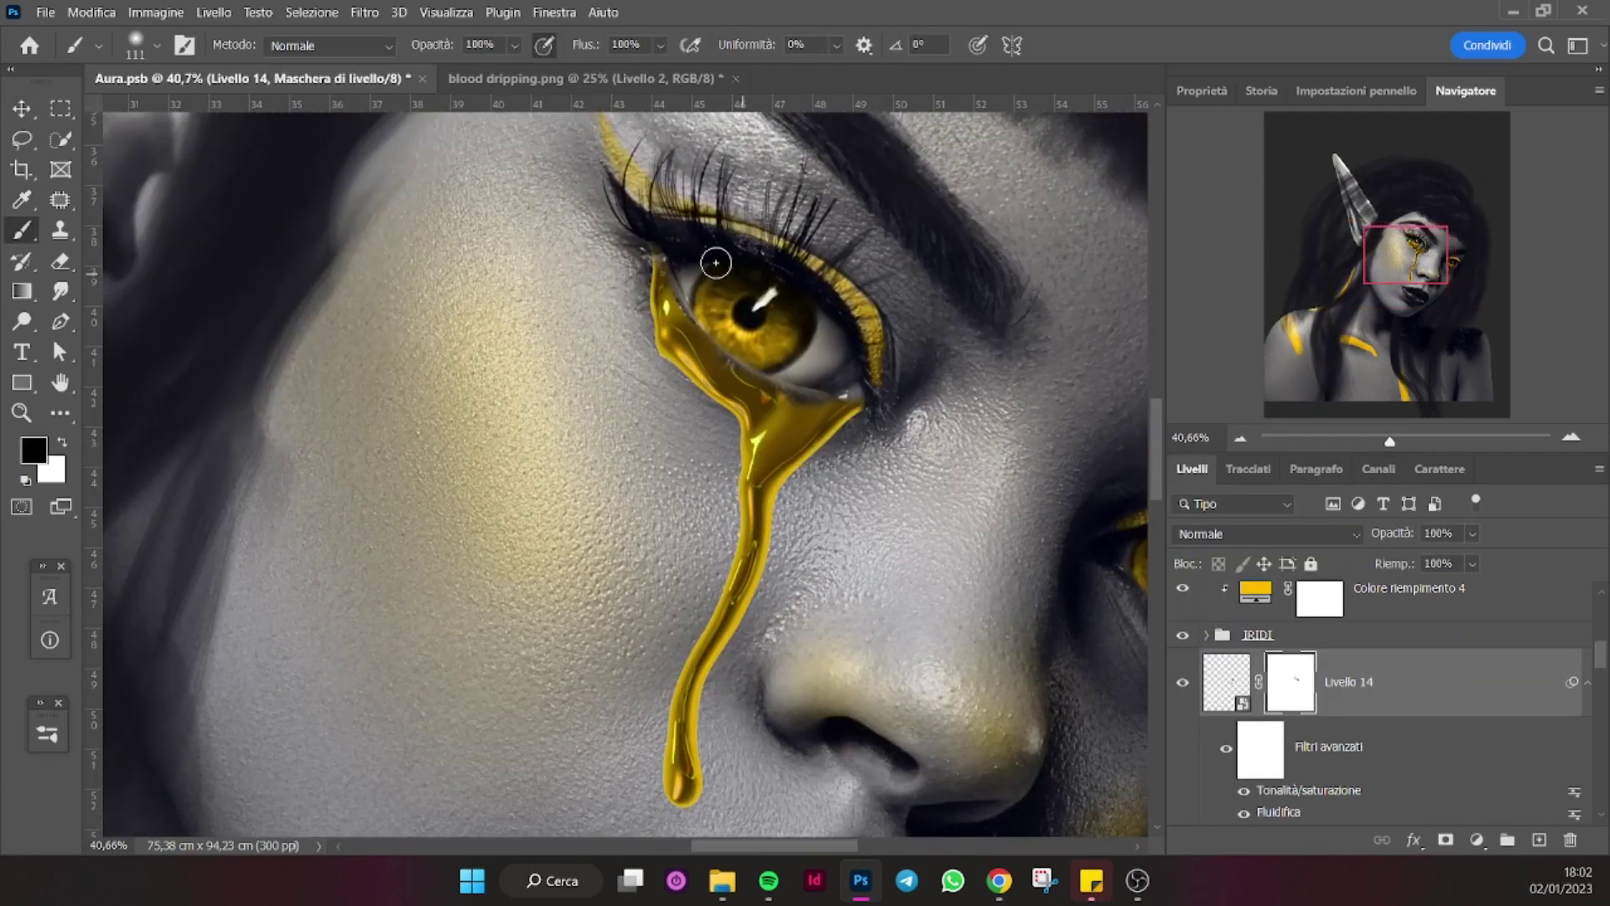
Scale the gold tear up slightly to about 86% and nudge it into place.
key(x)
key(x)
scroll(662, 486, down, 5)
key(ctrl+t)
drag(662, 506, 667, 512)
scroll(667, 511, up, 2)
drag(717, 402, 726, 386)
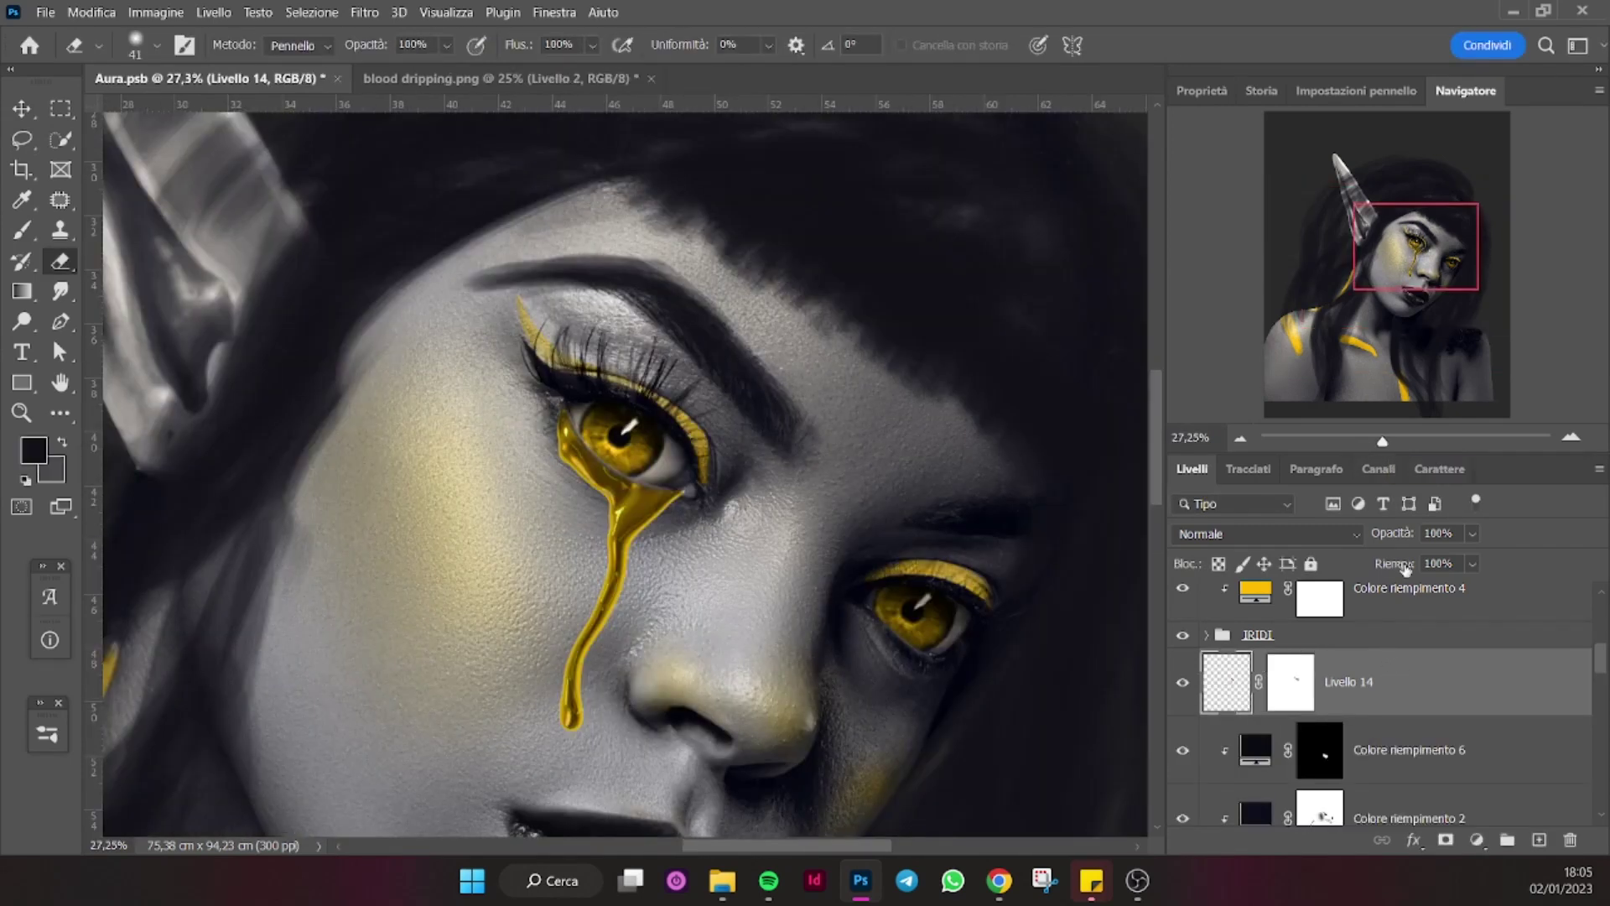
drag(1422, 282, 1424, 291)
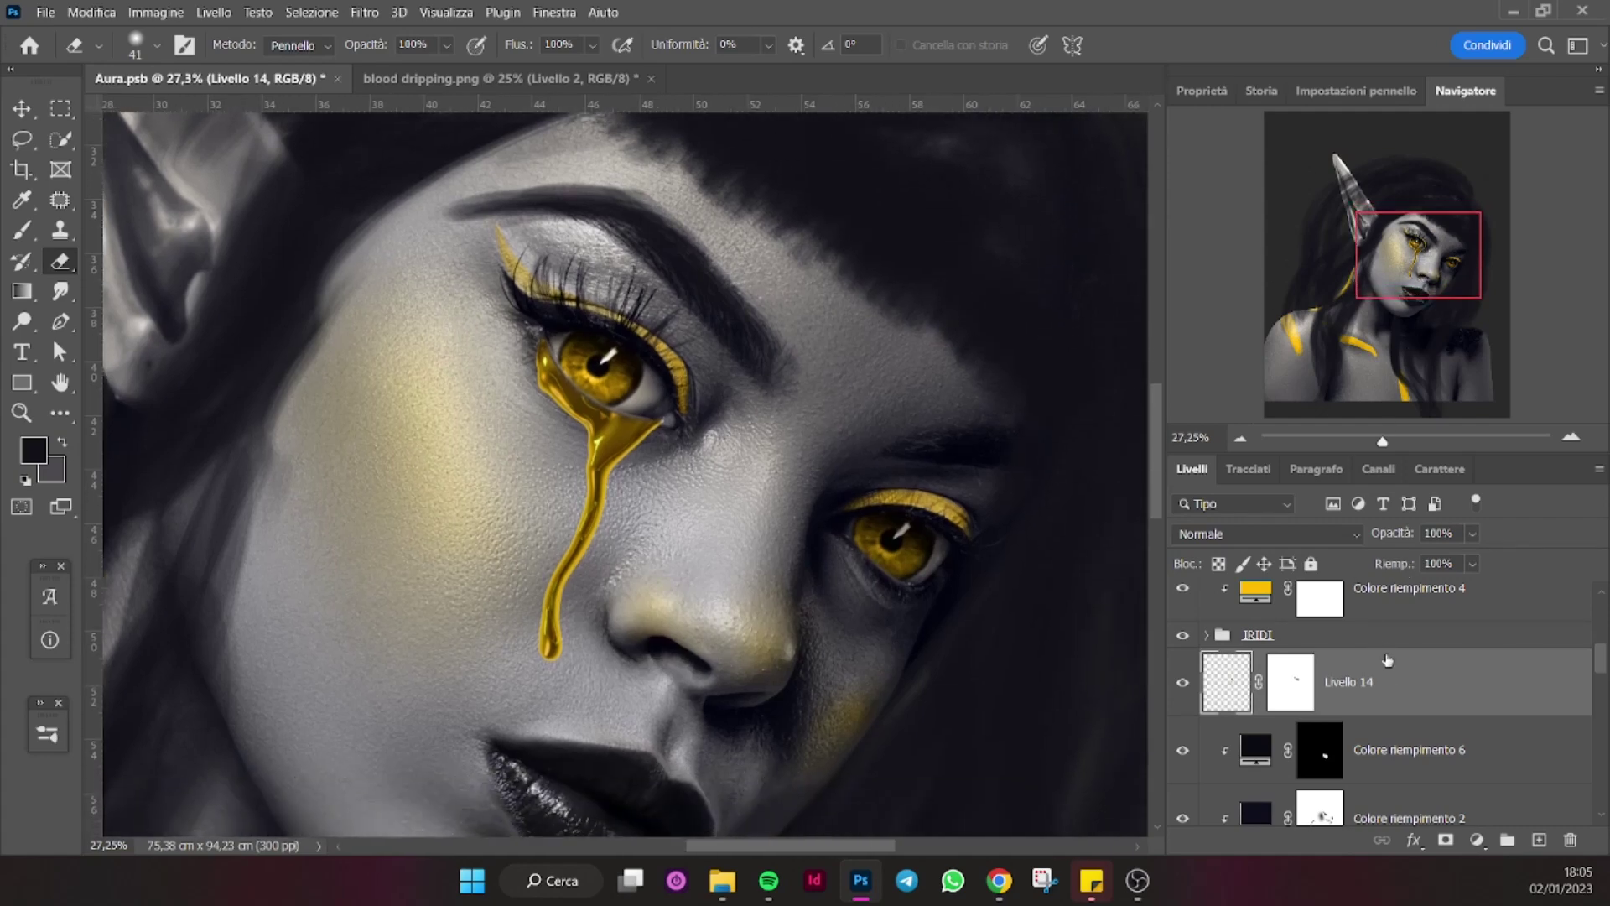
Give the tear a Multiply drop shadow at 57% opacity, size 51.
right_click(1386, 660)
click(1163, 29)
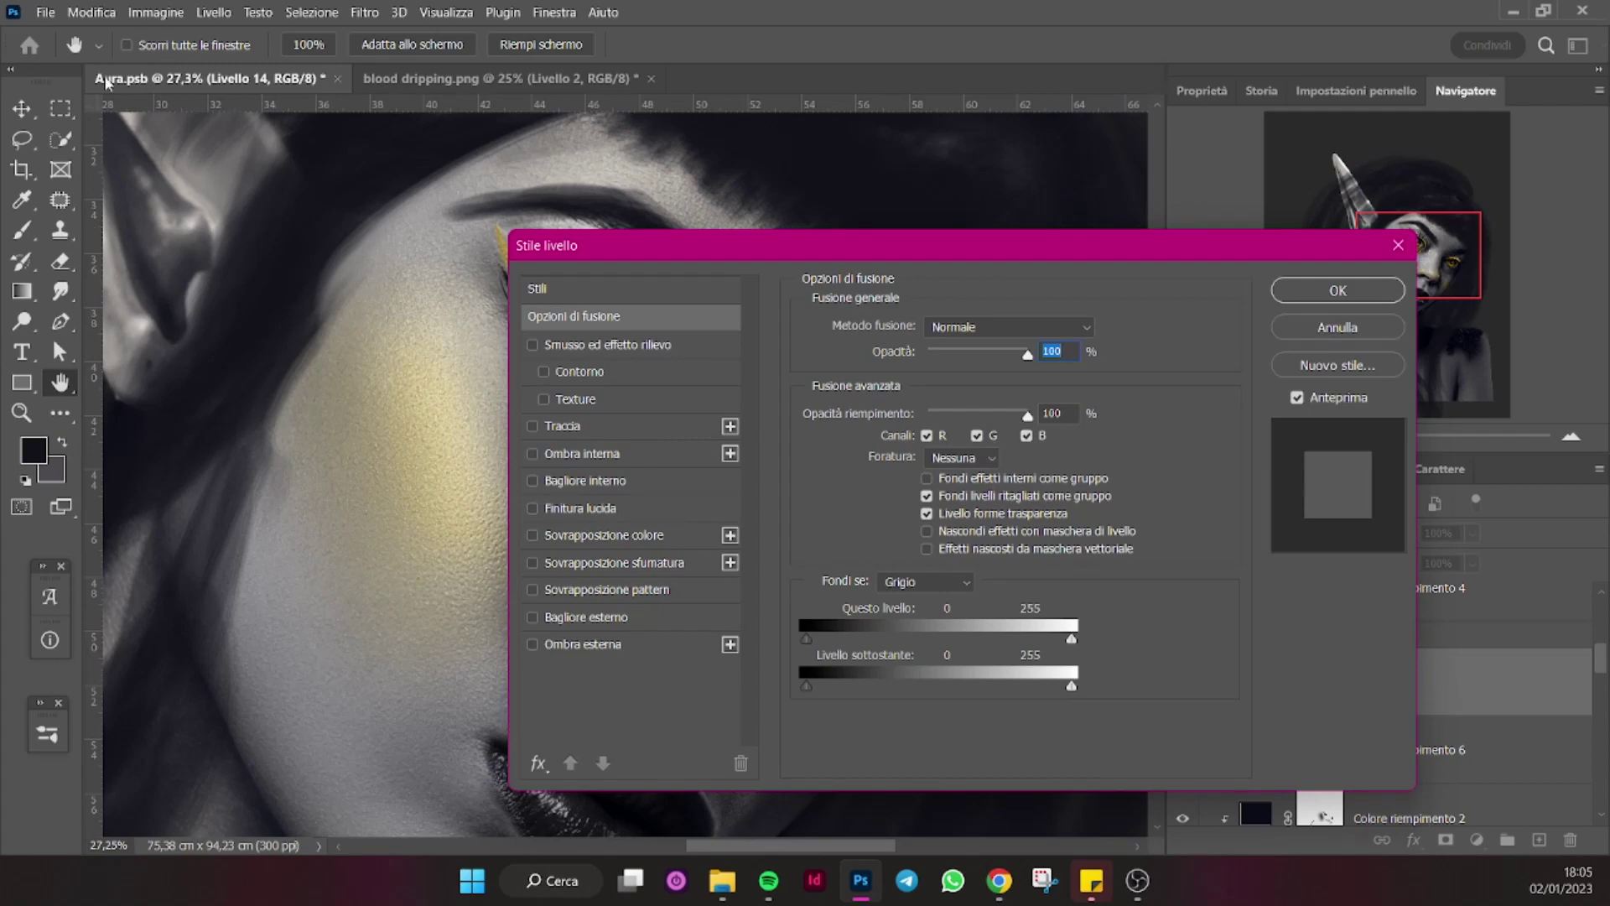
drag(923, 245, 1268, 223)
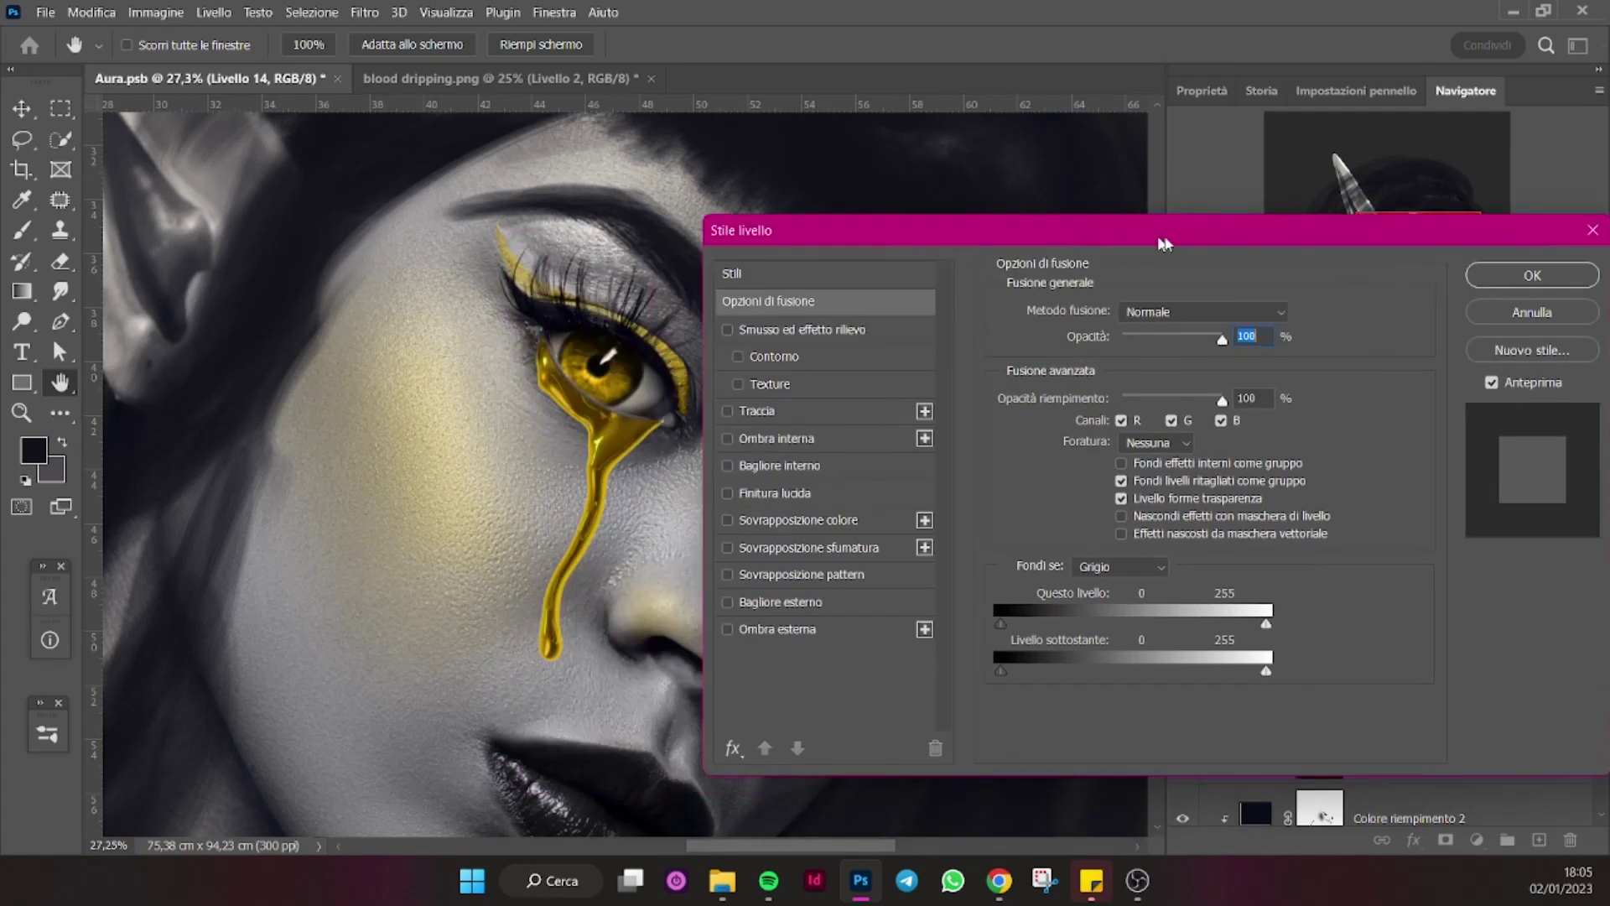
click(878, 623)
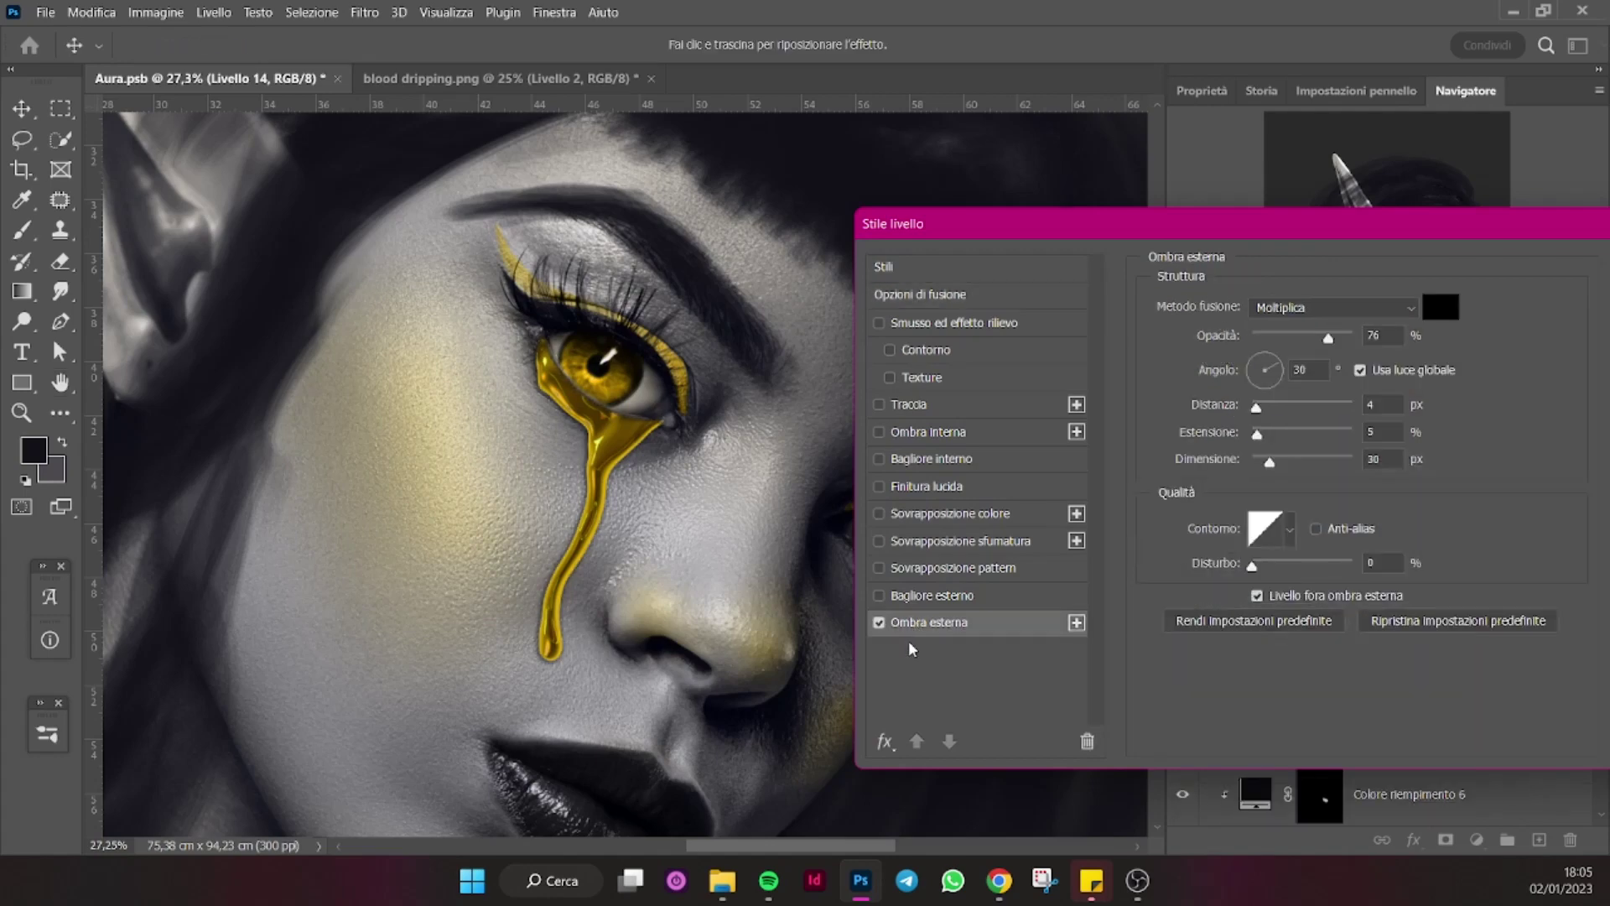
mouse_move(1352, 228)
mouse_down()
mouse_move(1316, 349)
mouse_move(1275, 312)
mouse_up()
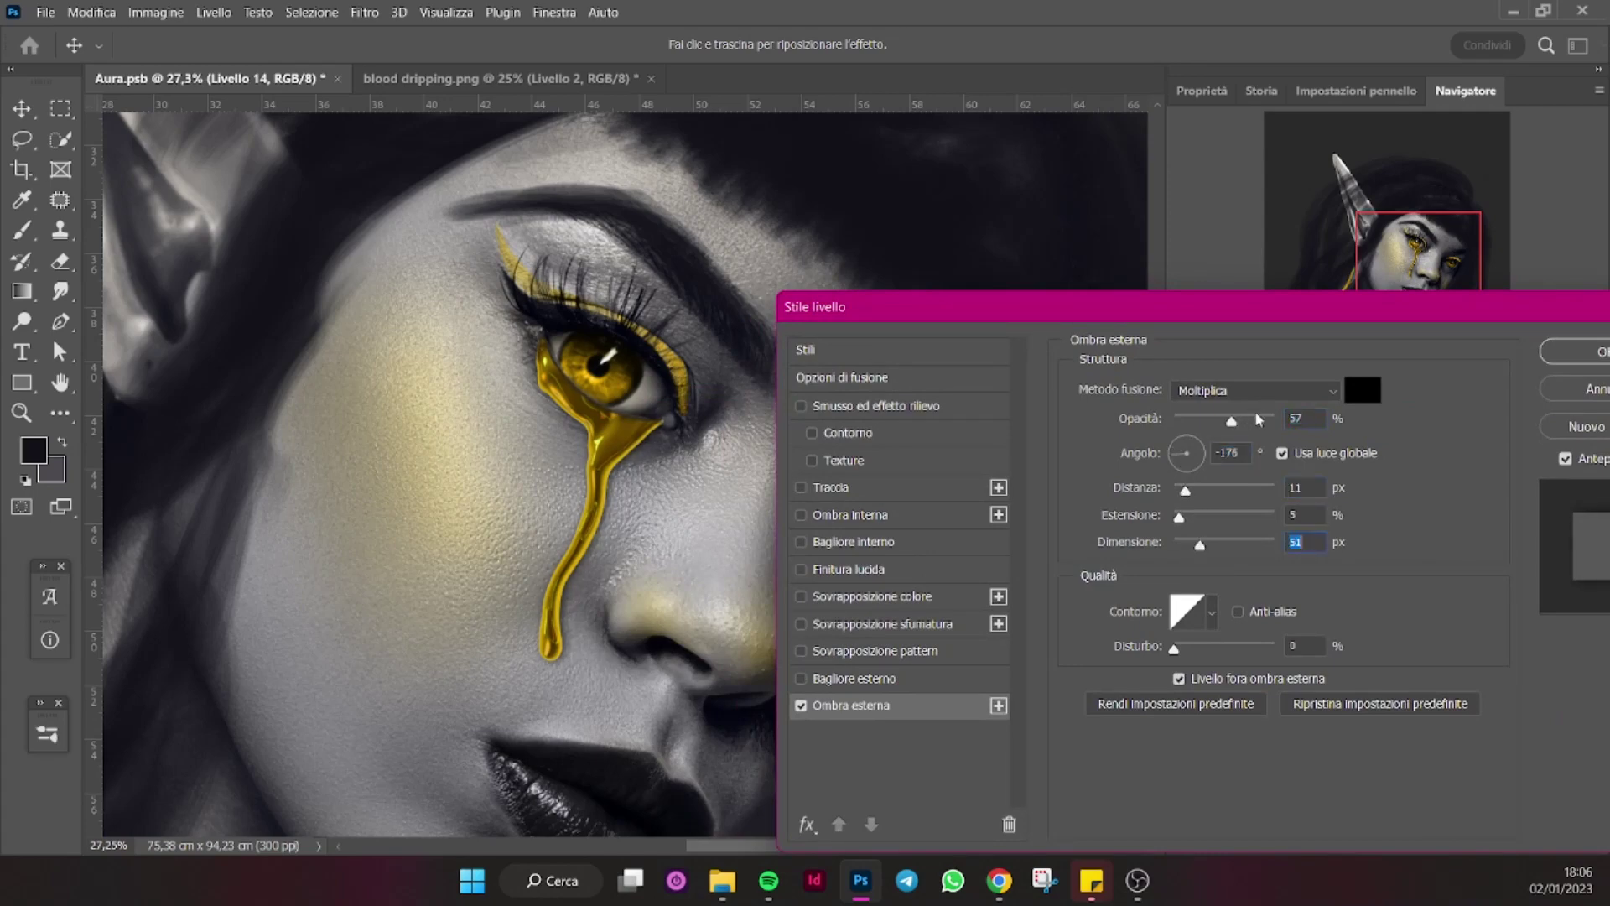
key(Return)
Add an Exposure layer clipped to the tear with gamma 0.73 and a black mask.
click(1477, 839)
click(1442, 620)
right_click(1392, 681)
click(1149, 388)
drag(1408, 309, 1420, 309)
key(ctrl+i)
key(b)
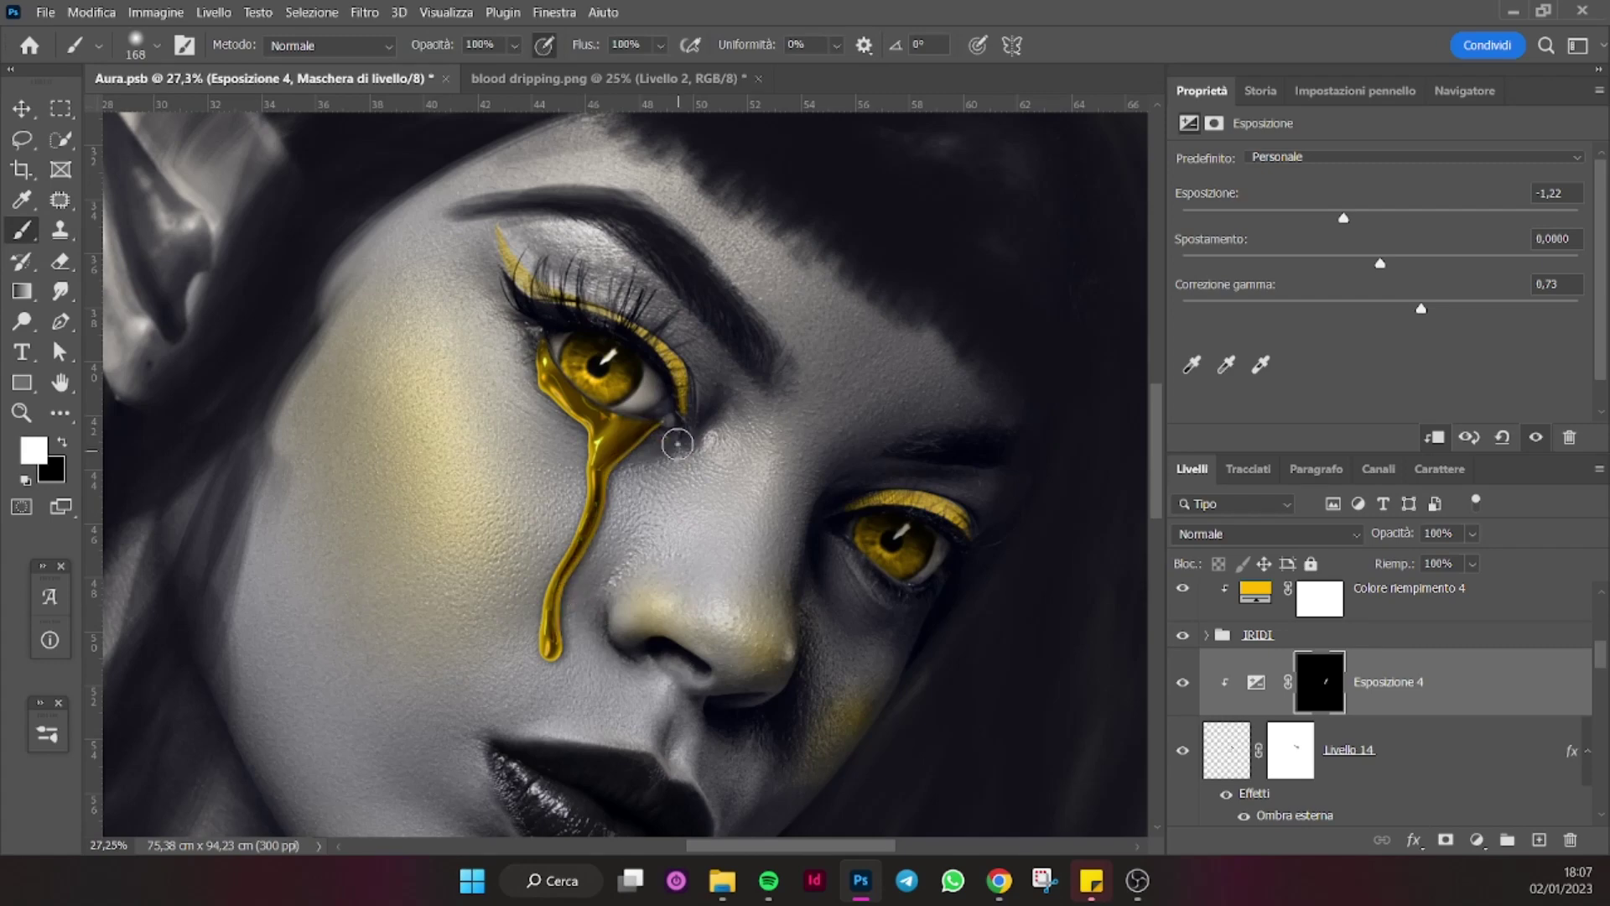
Duplicate the exposure as Esposizione 5 and brighten it to +1.04, gamma 1.08.
click(1464, 90)
scroll(755, 461, up, 3)
key(ctrl+j)
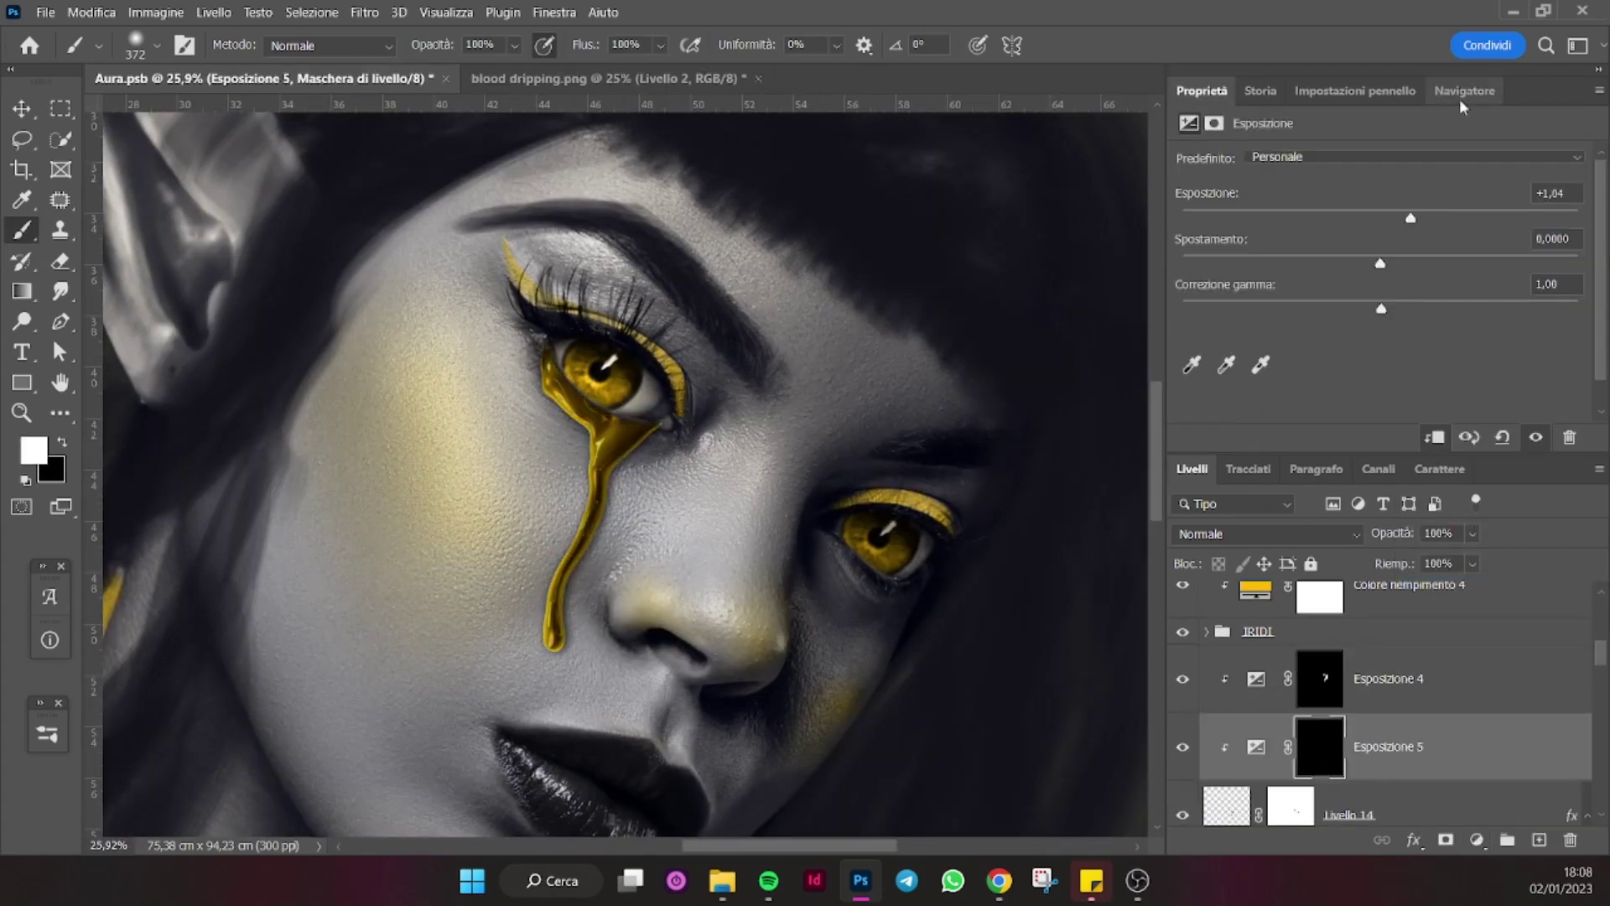
click(1465, 91)
key(bracketleft)
key(bracketleft)
key(bracketleft)
scroll(552, 387, up, 3)
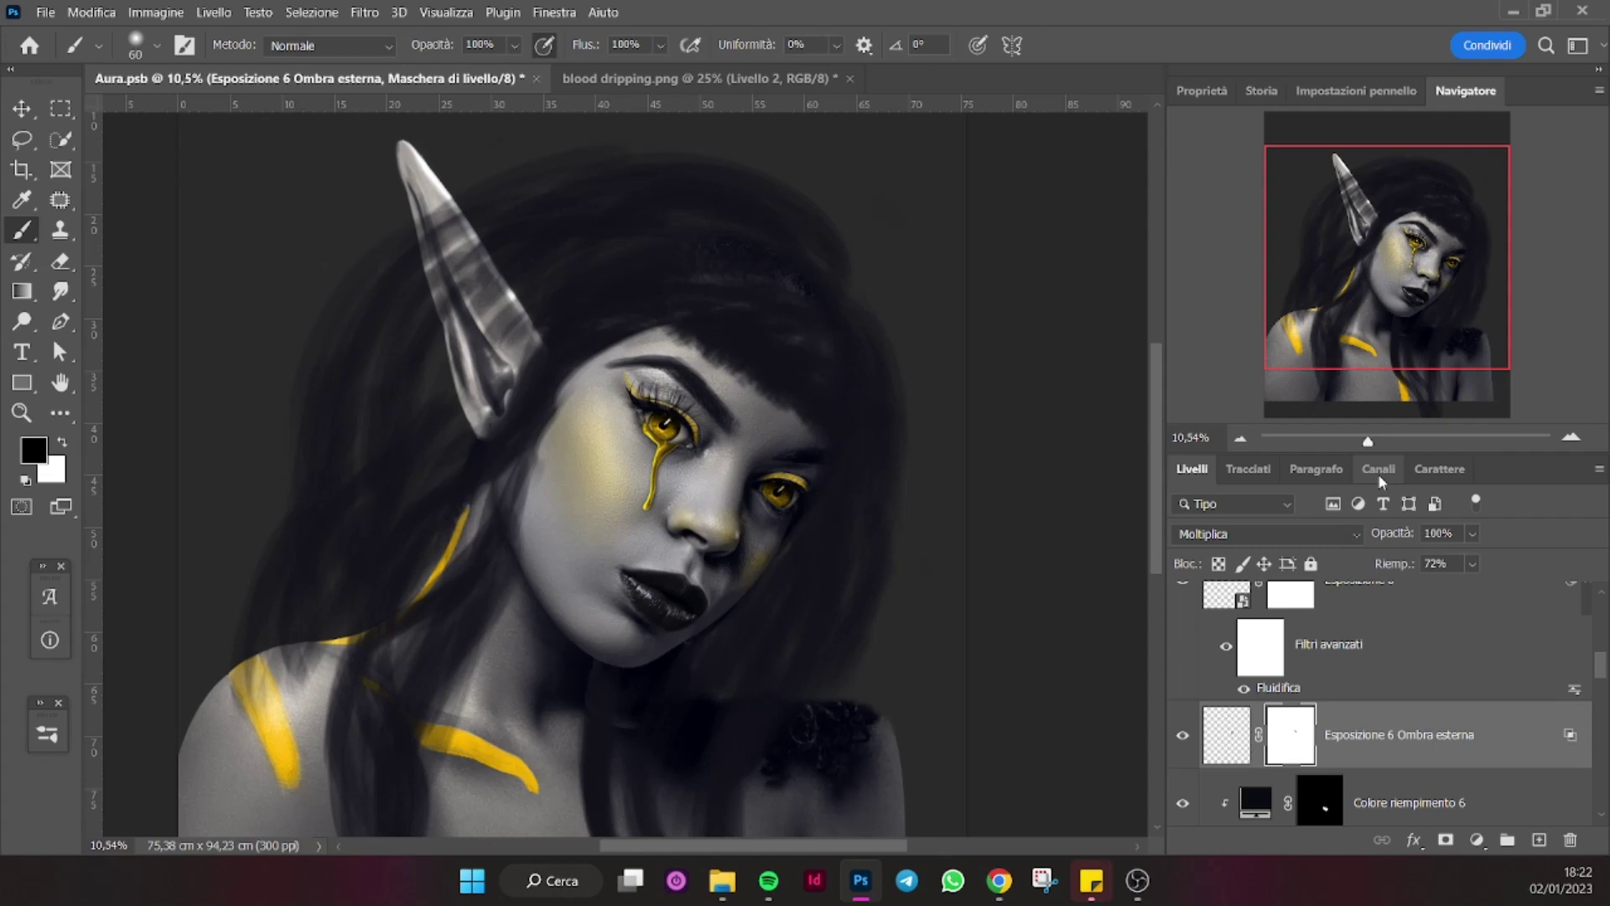
drag(1367, 440, 1349, 440)
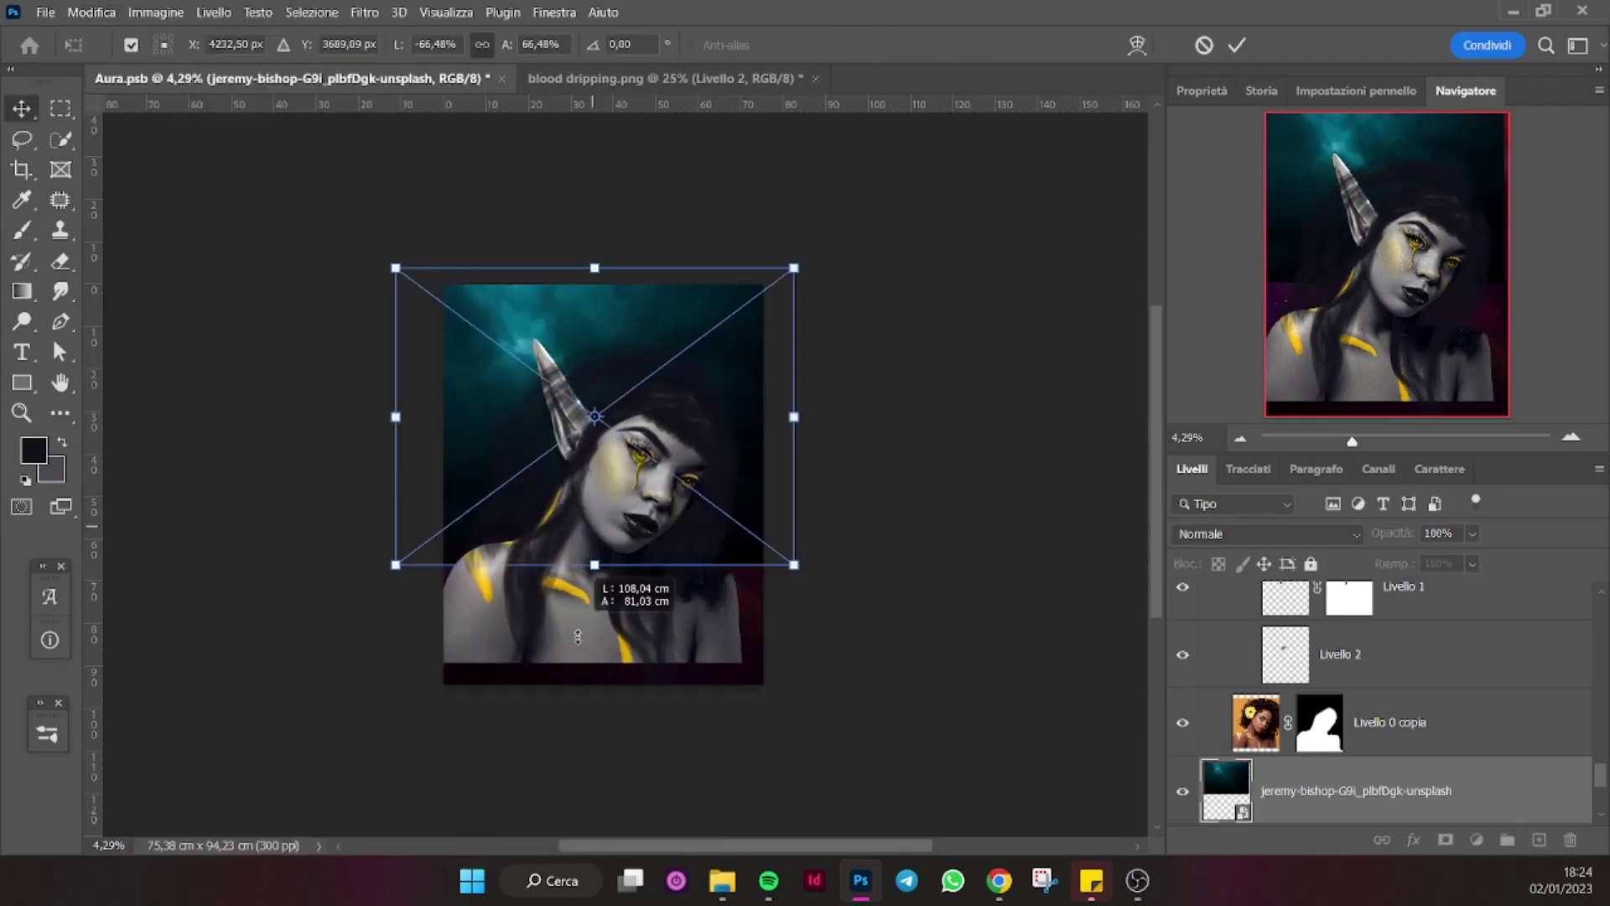
Commit the placed background photo and select its layer.
key(Return)
key(Return)
click(631, 502)
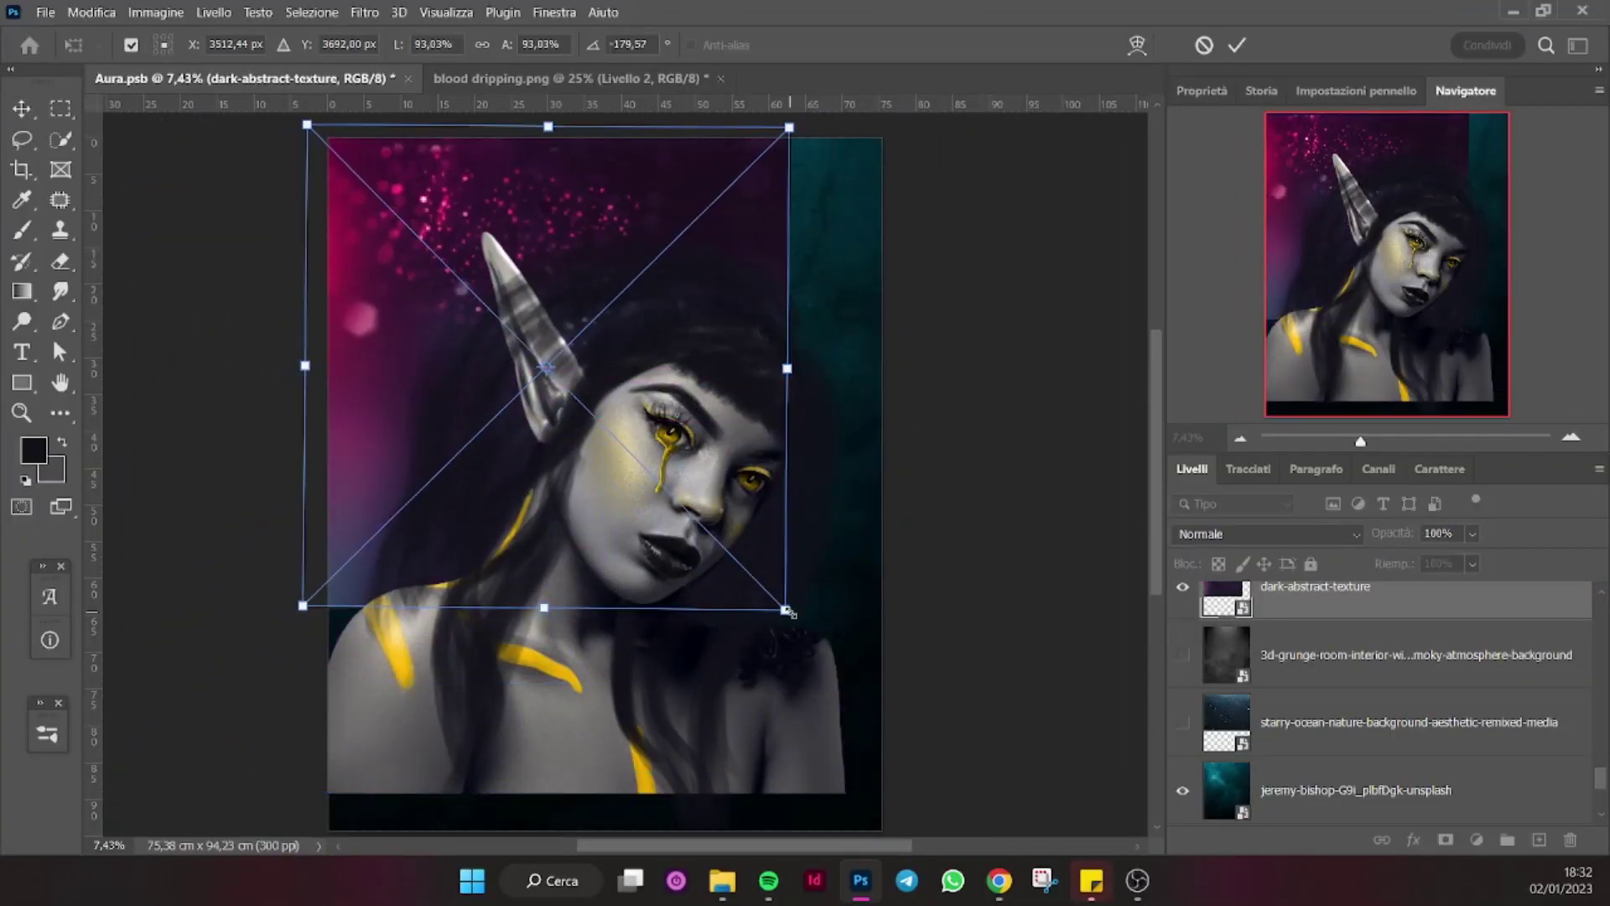
Scale the glitter background to cover the canvas and content-aware fill its empty bottom band.
mouse_move(902, 600)
mouse_down()
mouse_move(887, 796)
mouse_move(325, 696)
mouse_up()
key(Return)
key(shift+F5)
click(1225, 216)
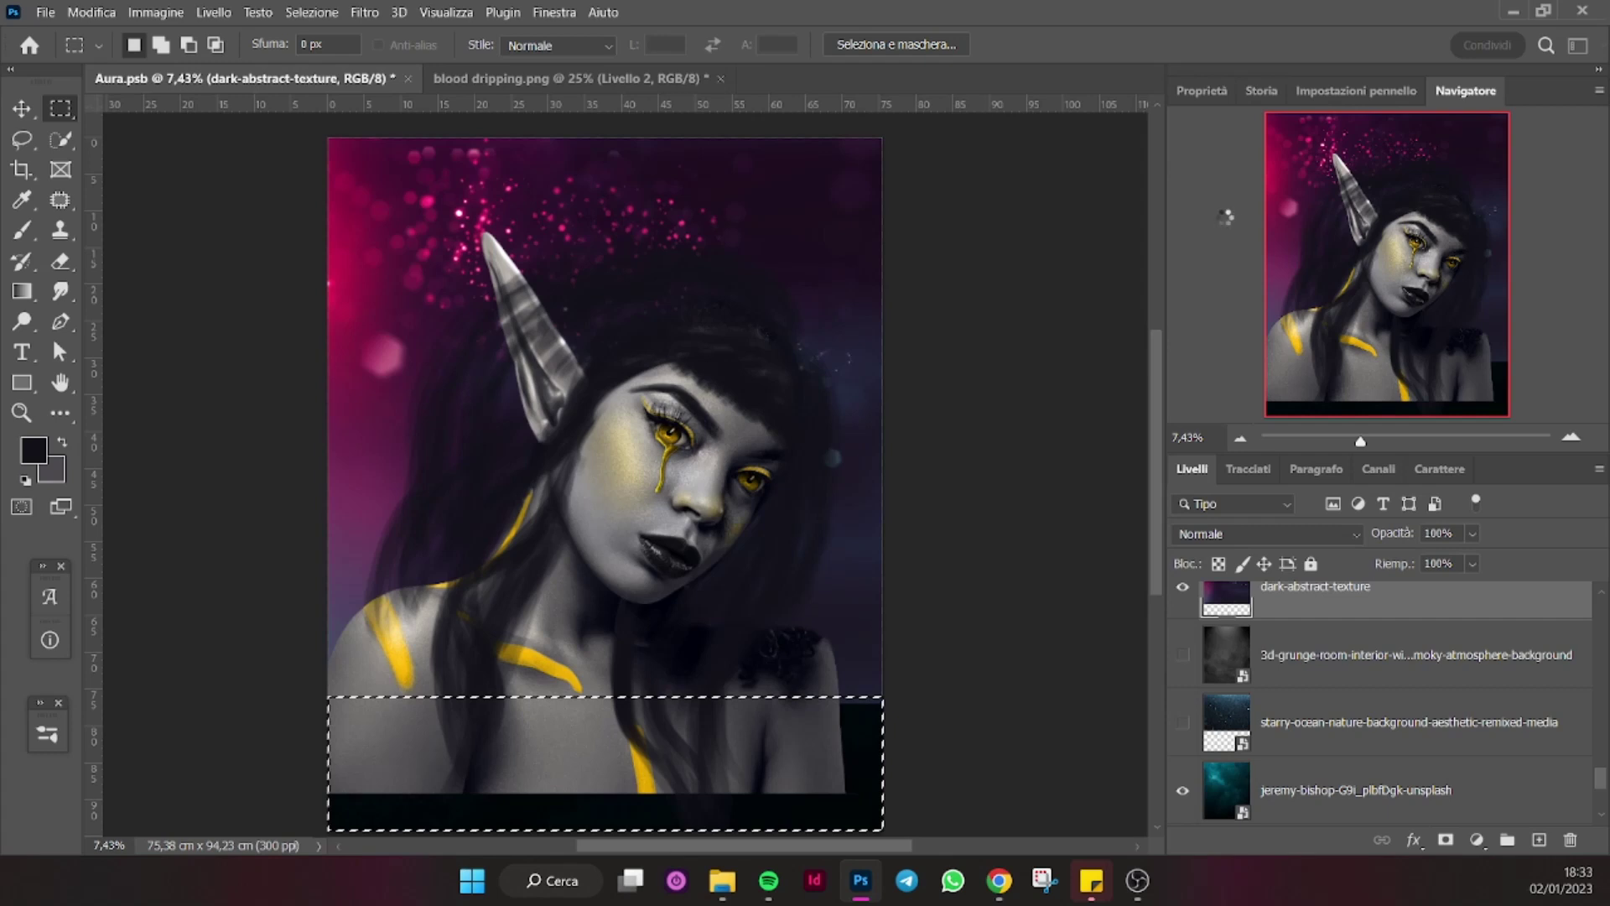
key(ctrl+d)
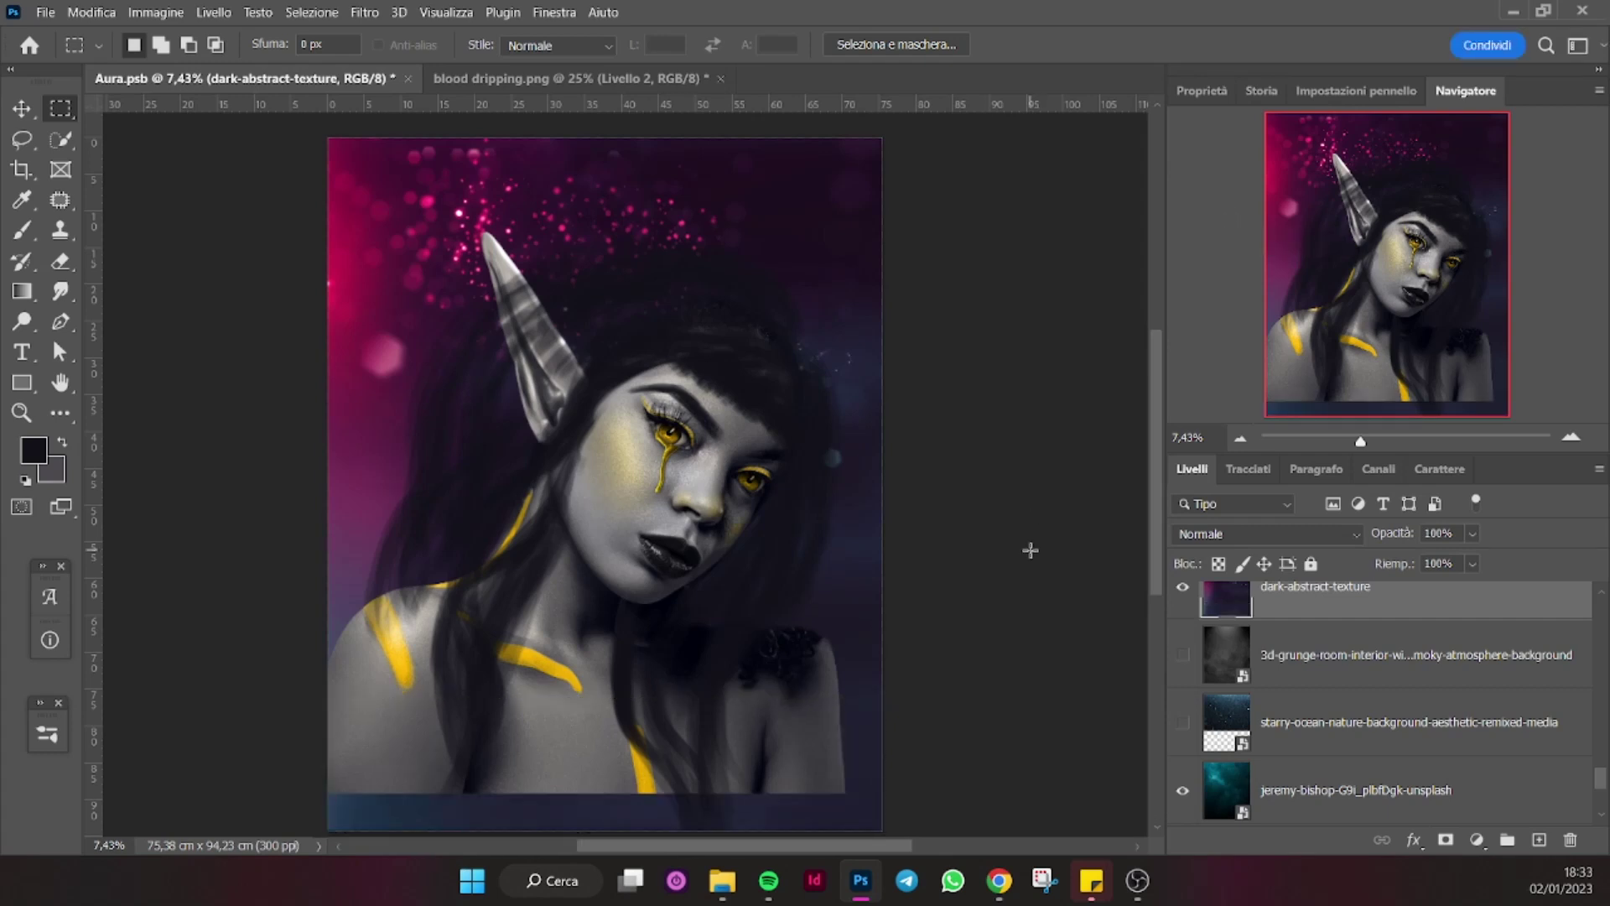
Shift the background's hue by +72 toward gold with Hue/Saturation.
scroll(1597, 763, up, 3)
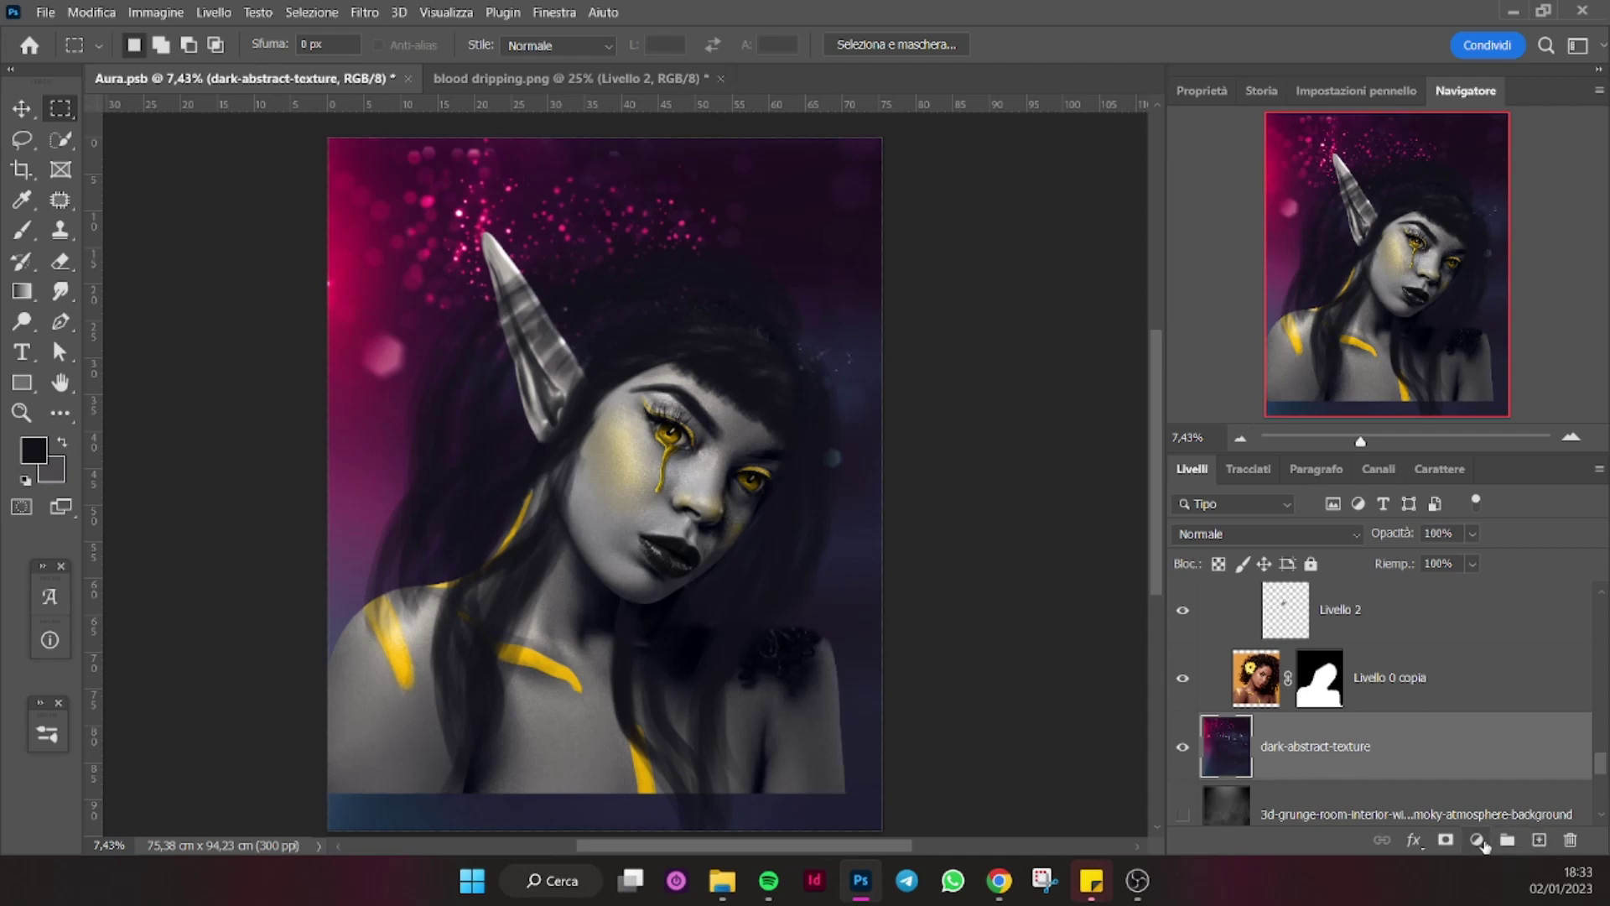
click(1477, 839)
click(1462, 462)
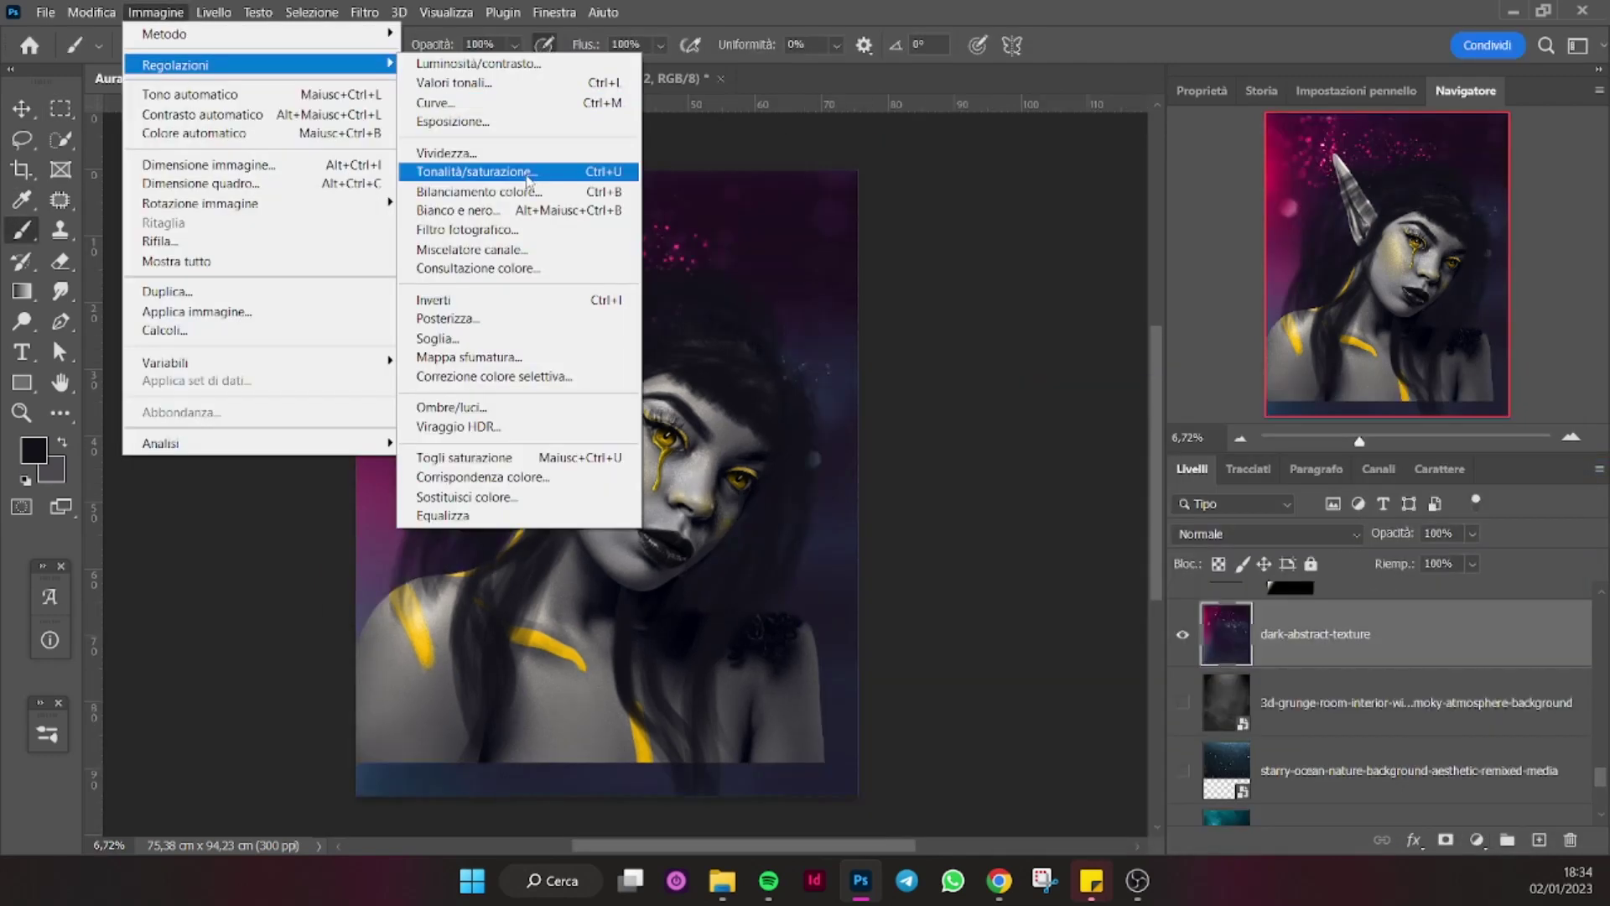
click(527, 172)
drag(1160, 554, 1220, 592)
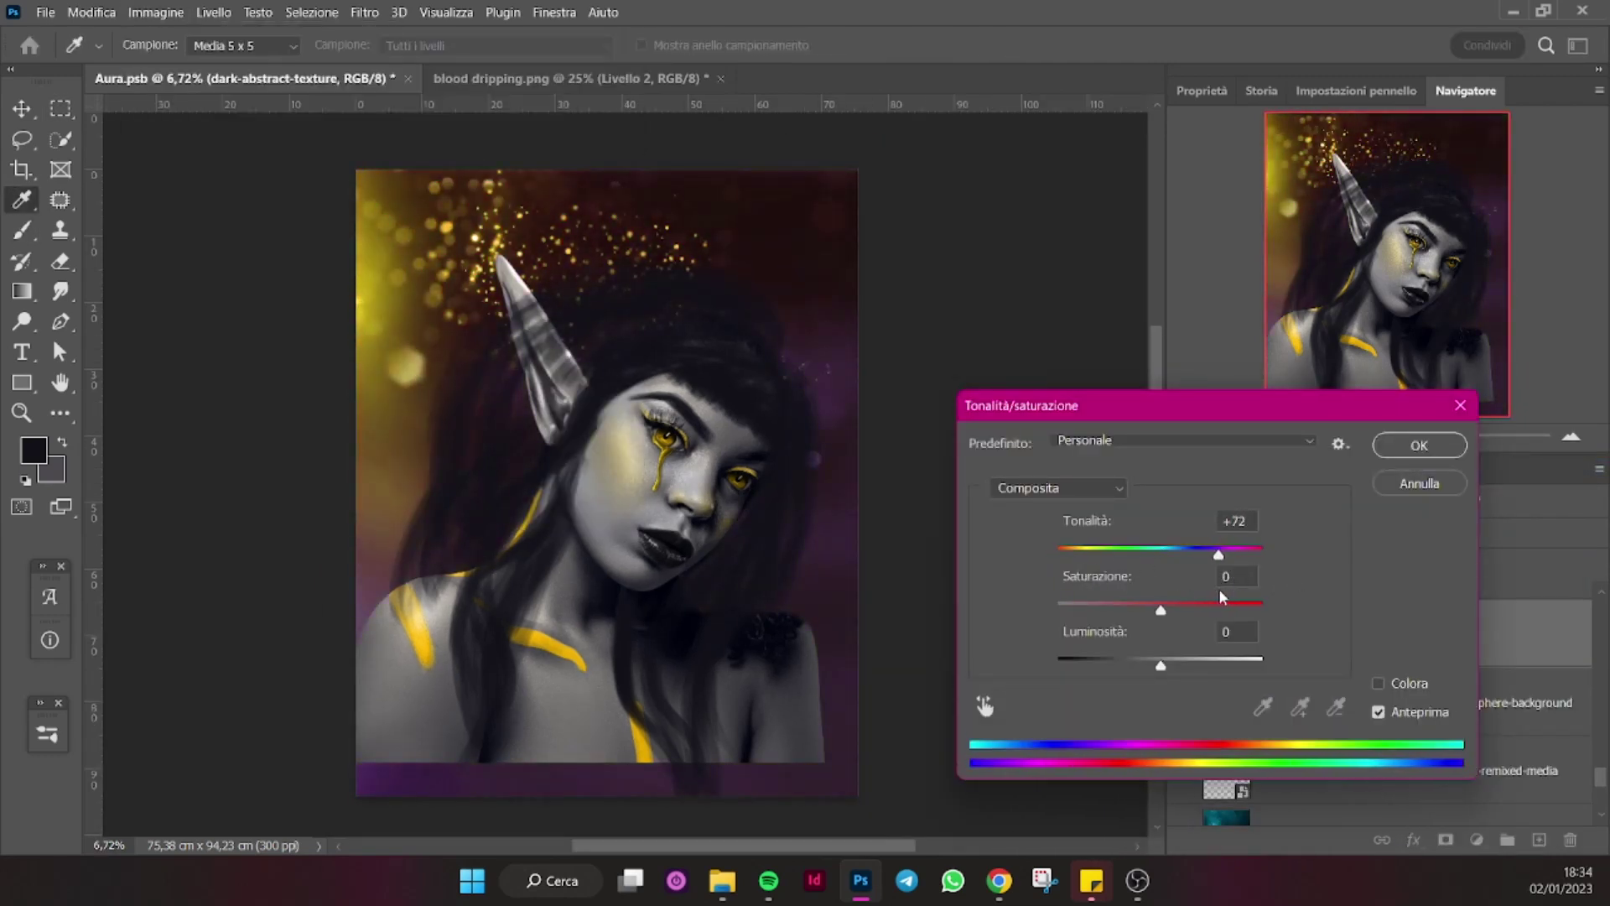
click(1419, 483)
Add a blue-grey Solid Color fill in Color mode, painted over the purple areas.
click(1477, 839)
click(1430, 467)
click(1437, 431)
click(1266, 533)
click(1222, 816)
key(x)
drag(703, 215, 654, 516)
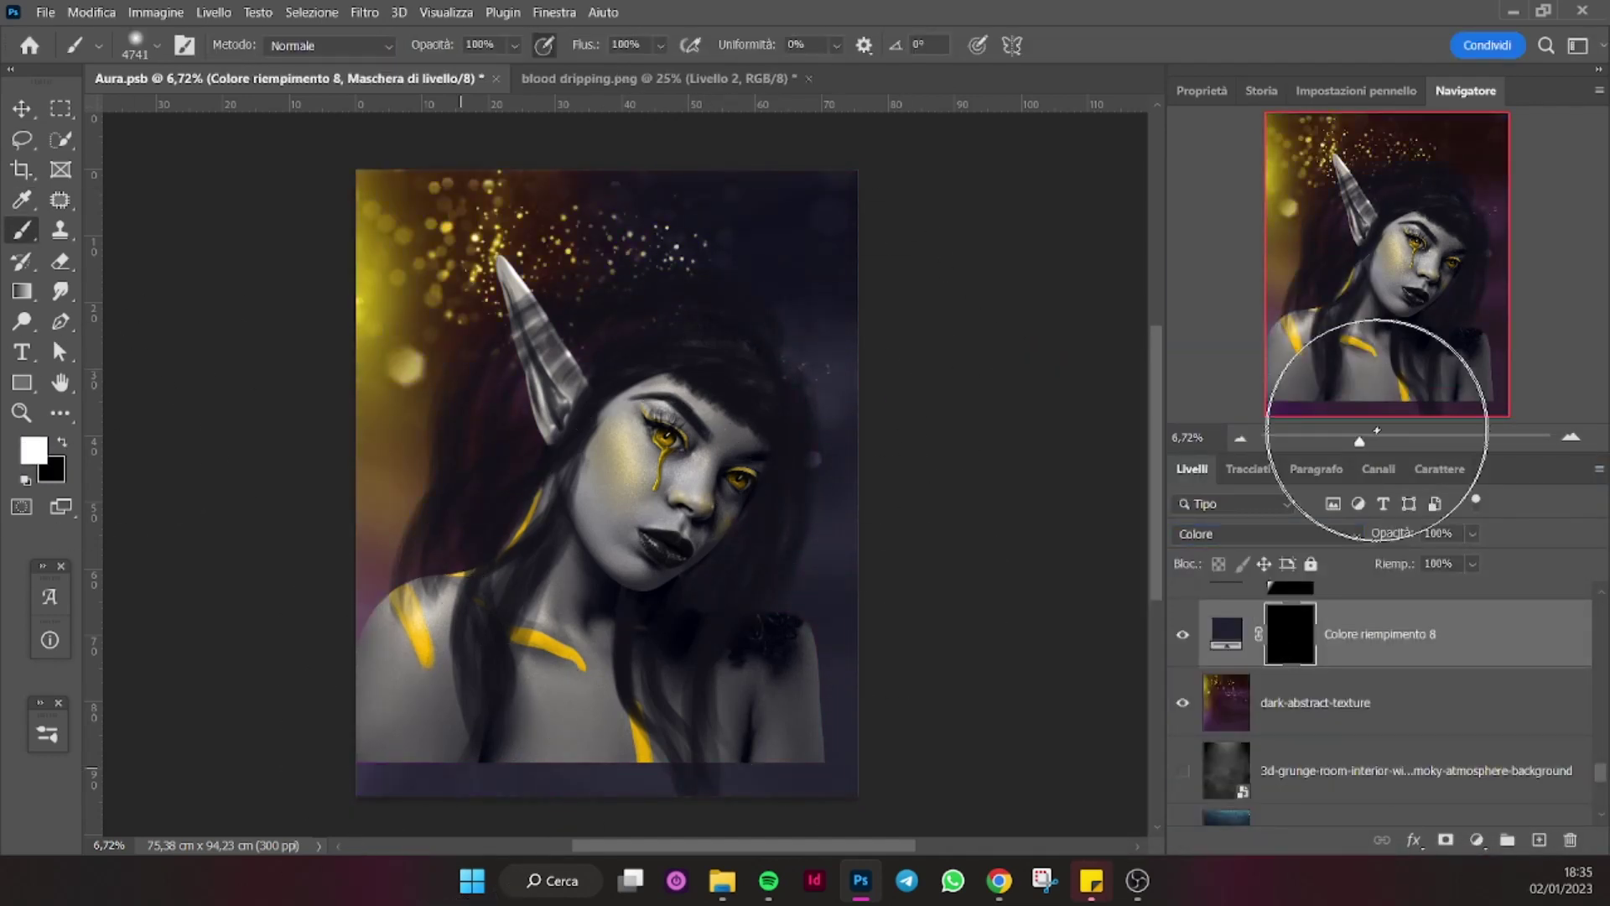
key(ctrl+alt+i)
Resize the image to a width of 3000 (about 34 × 42 cm).
text(3)
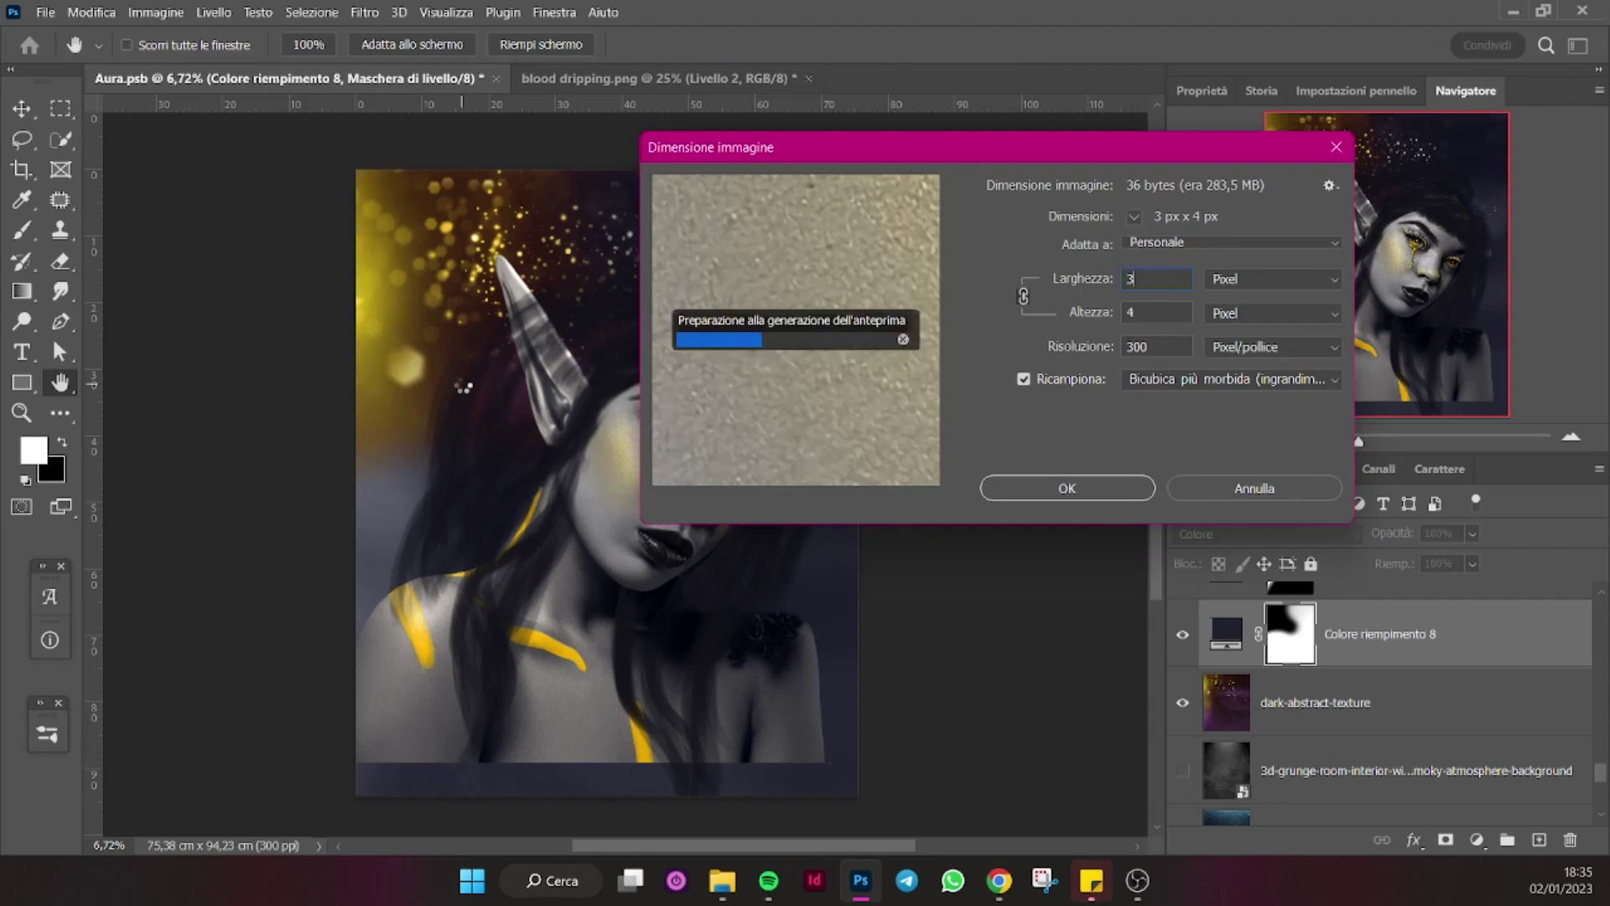
text(000)
click(1077, 488)
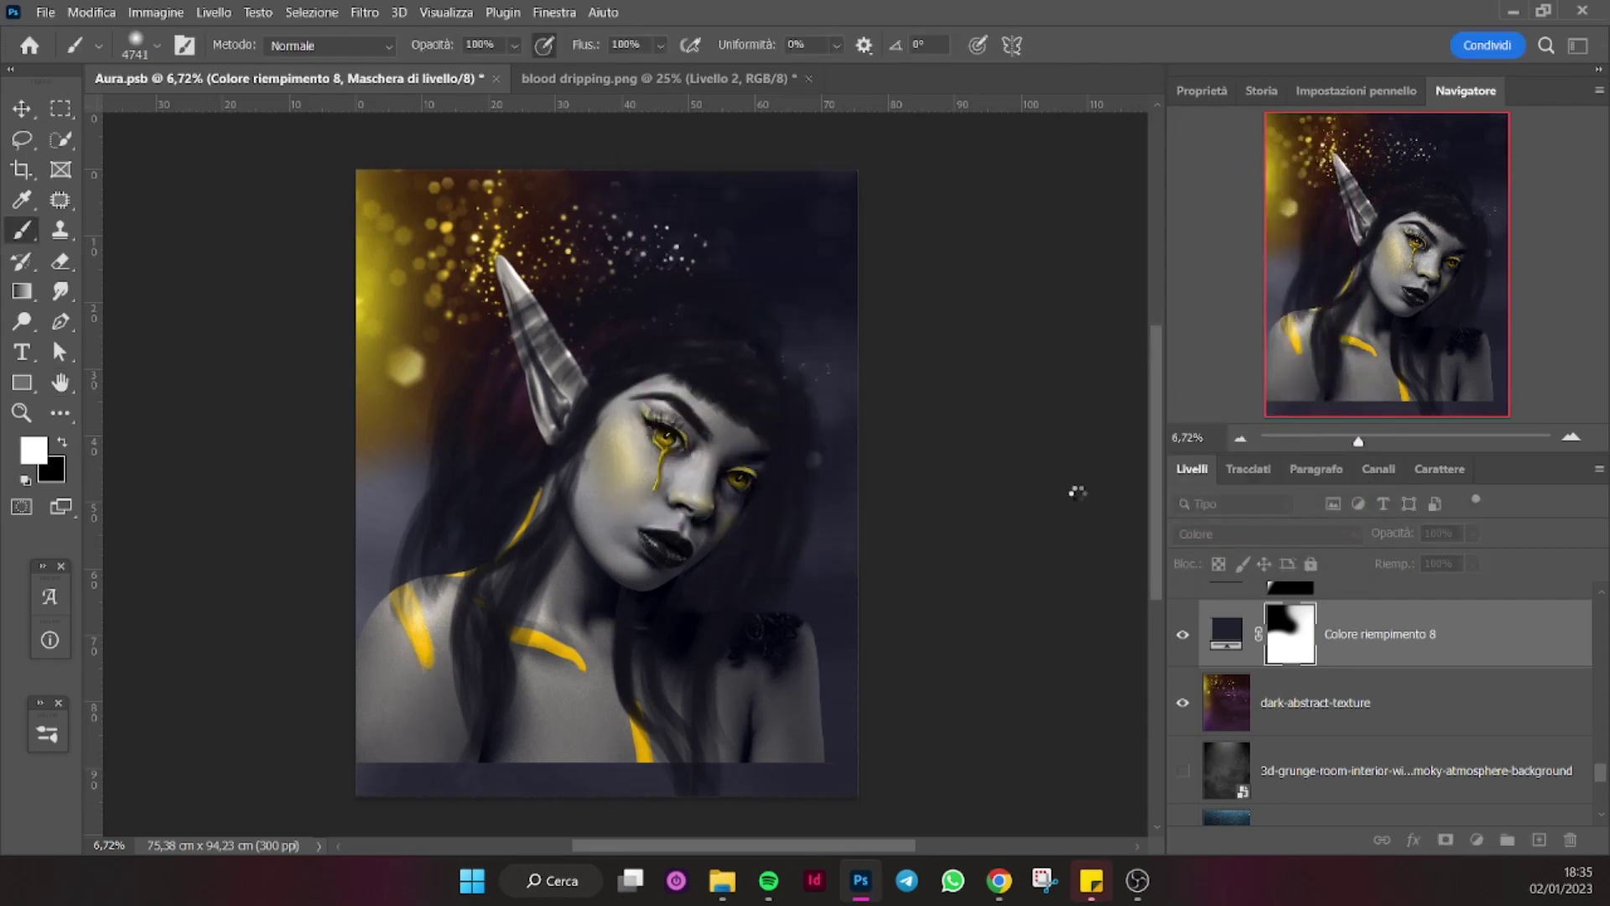
key(ctrl+0)
scroll(1430, 739, up, 2)
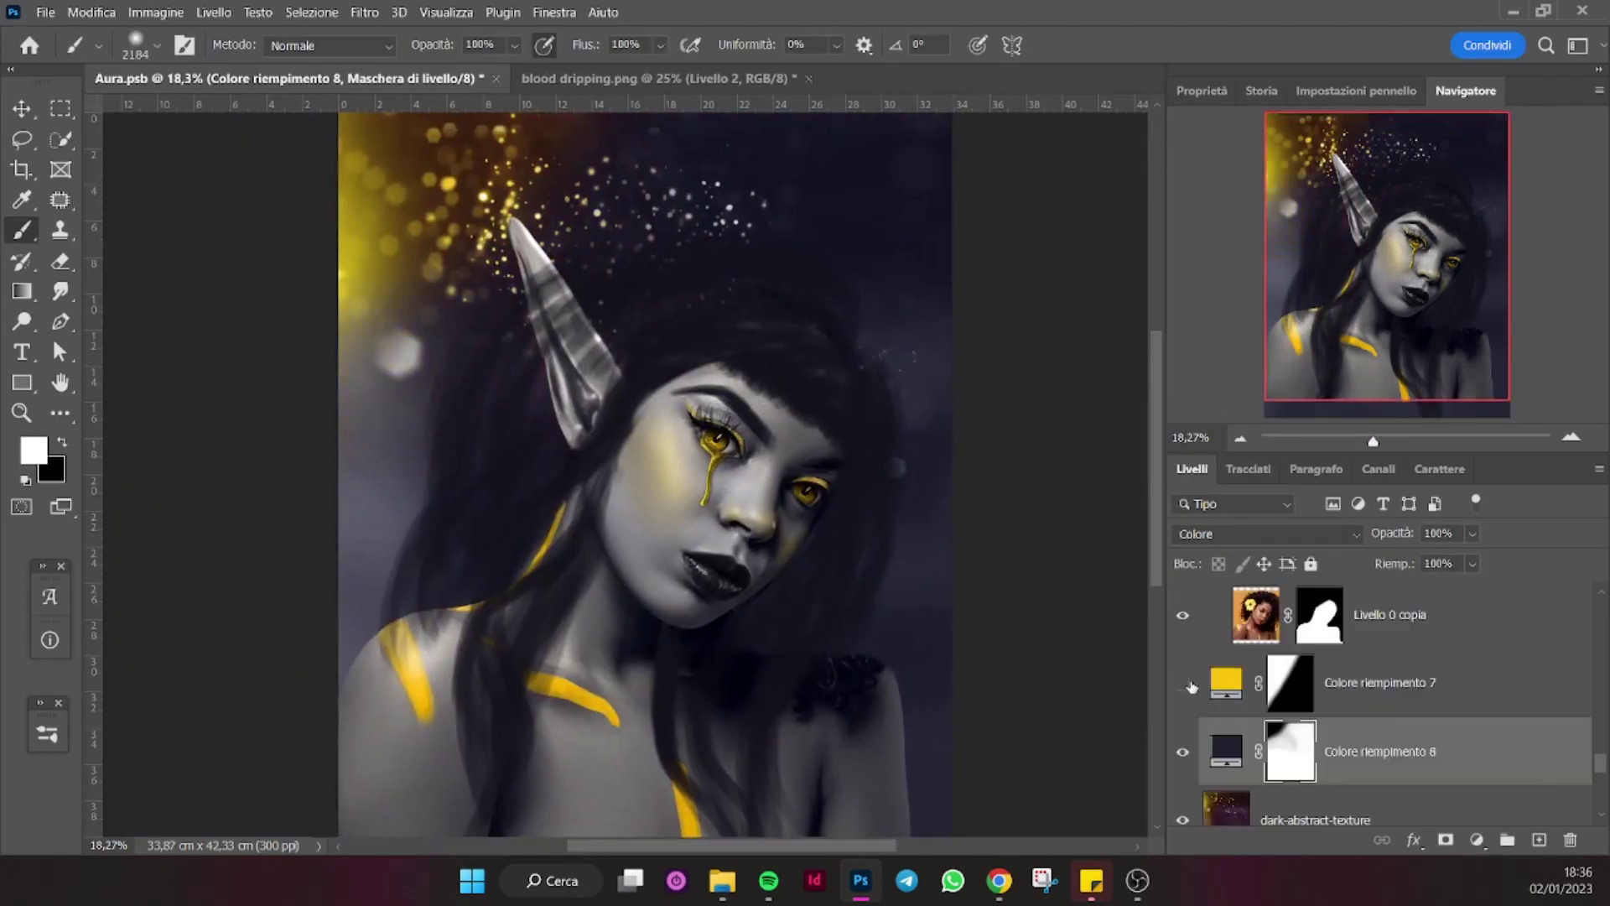
Show the yellow Colore riempimento 7 glow and target its mask with a larger brush.
click(1290, 681)
click(1183, 682)
key(bracketright)
key(bracketright)
key(bracketright)
scroll(740, 380, right, 1)
scroll(1383, 696, up, 4)
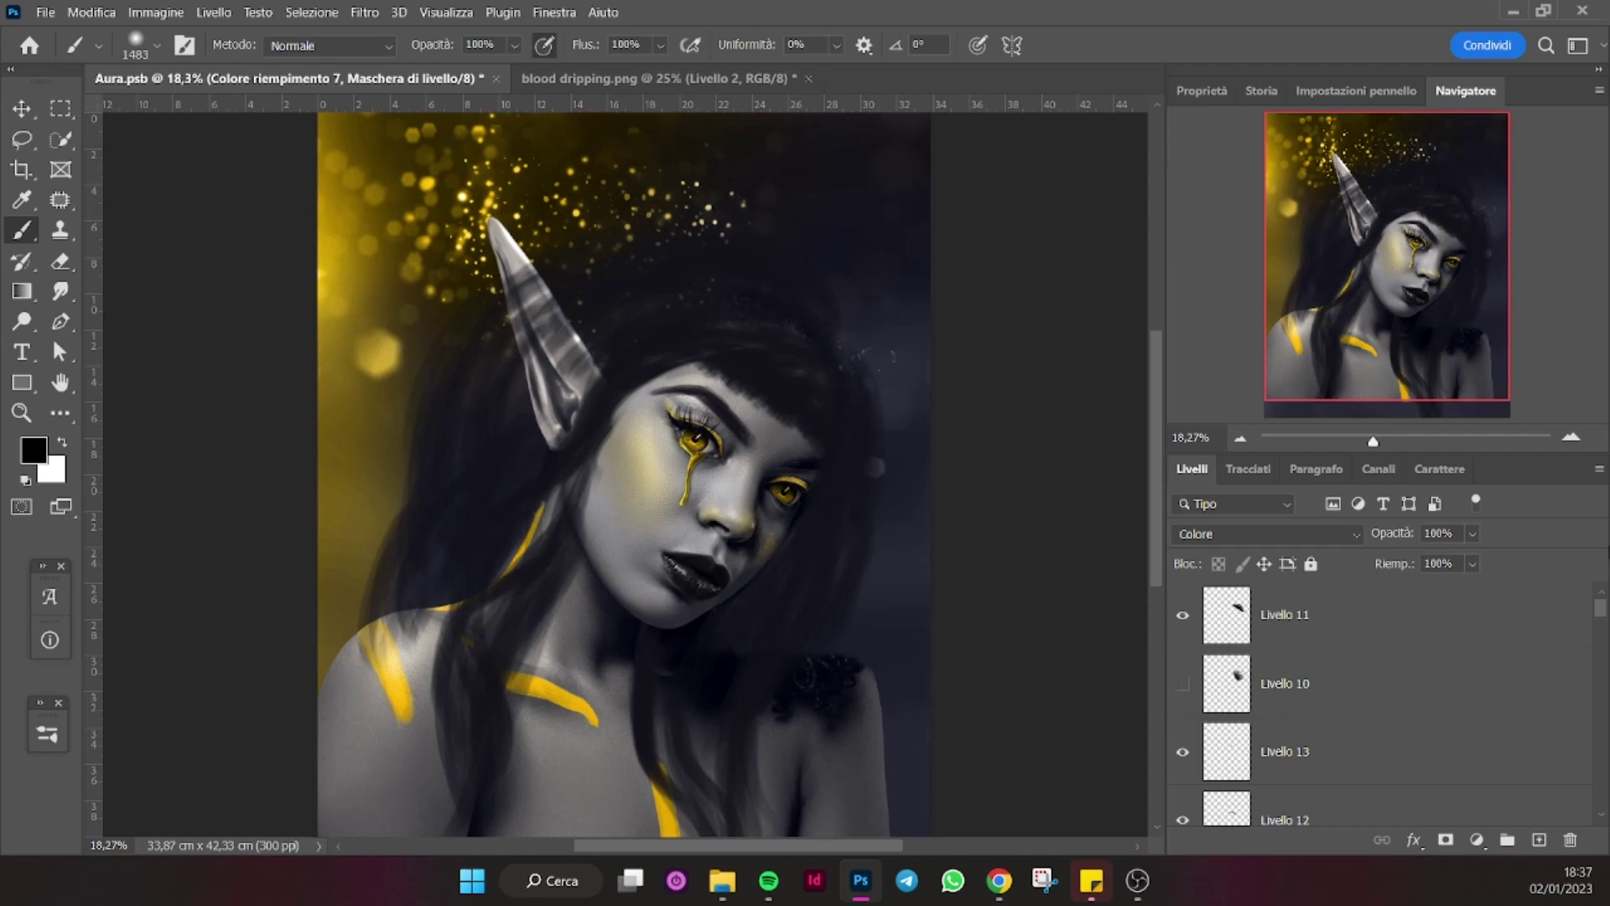
drag(1599, 616, 1600, 664)
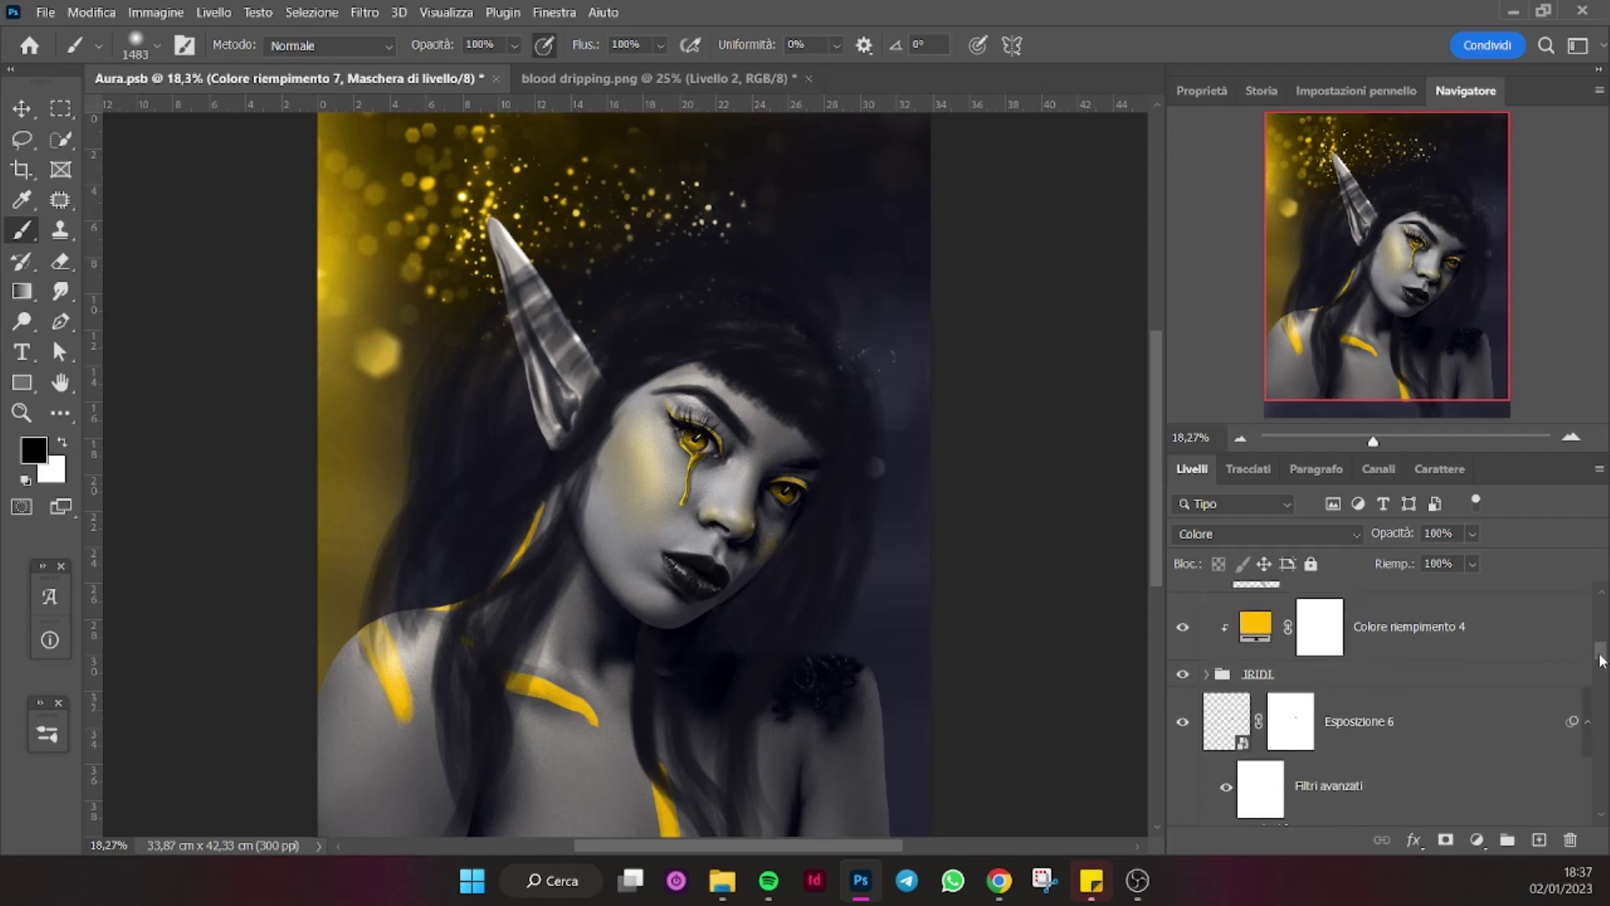
scroll(1205, 671, up, 5)
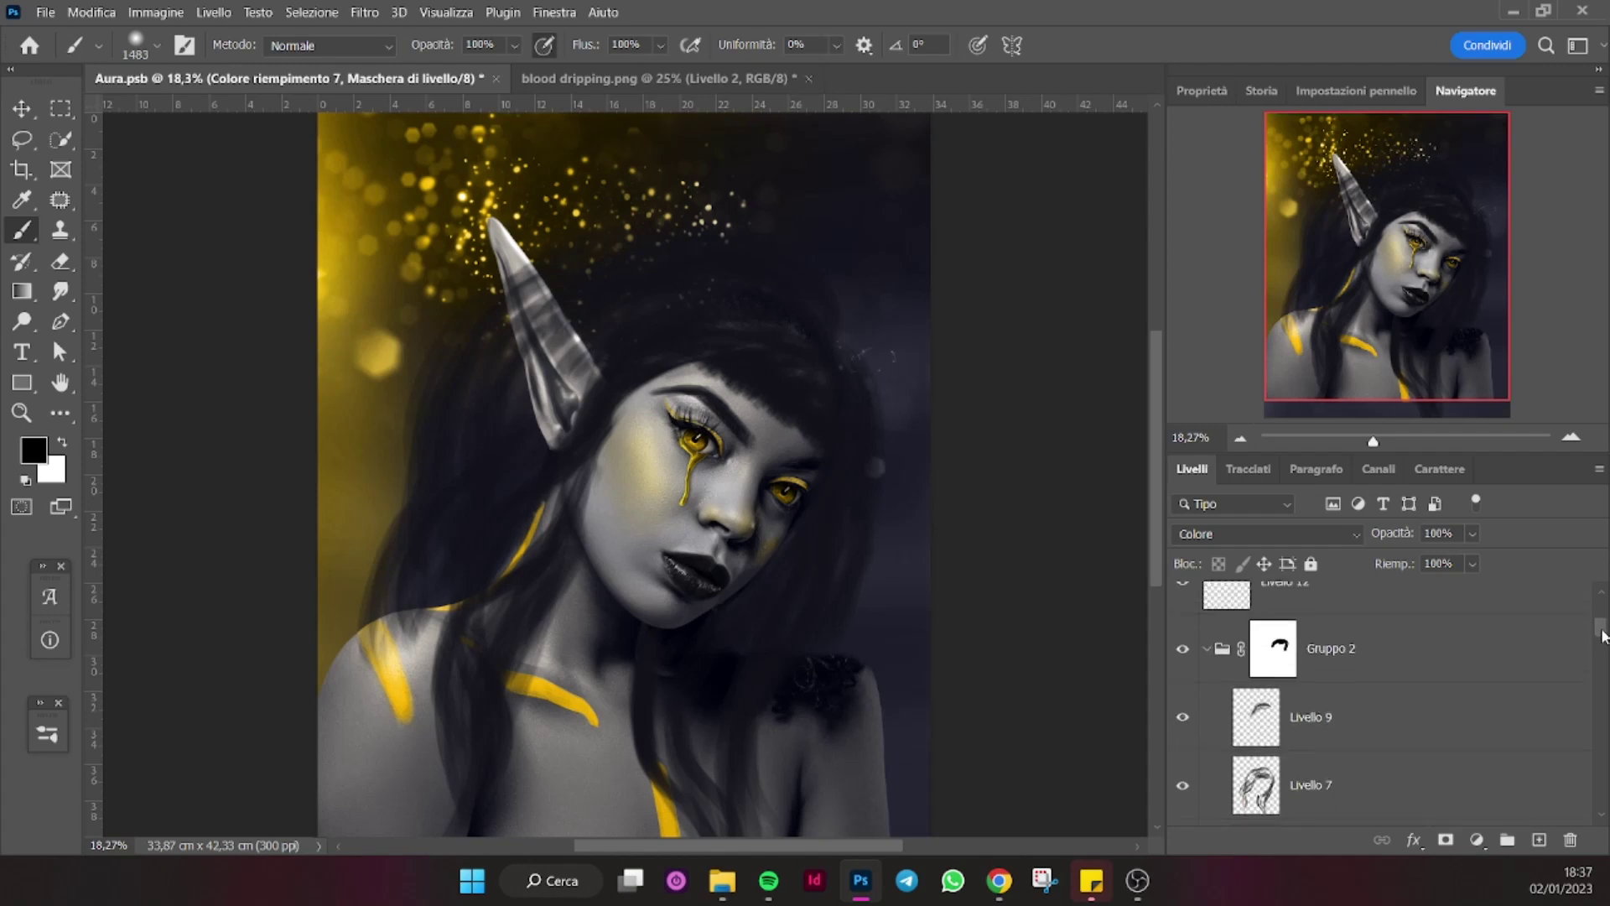
Collapse Gruppo 2 and add a new empty layer above Livello 12.
click(1205, 671)
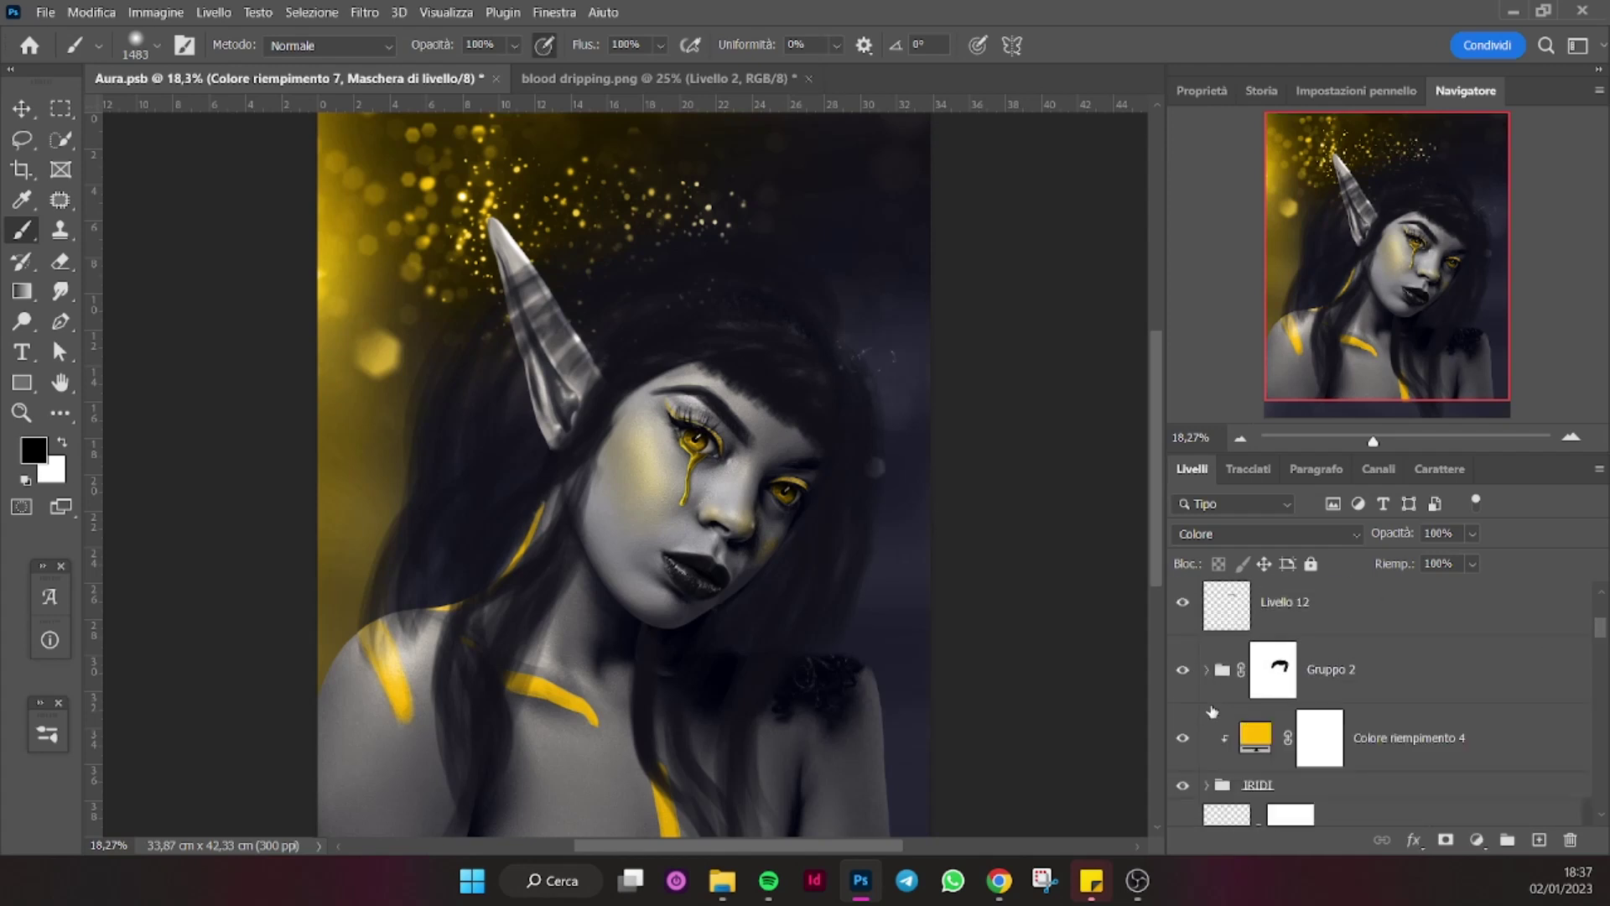
drag(1450, 362, 1448, 377)
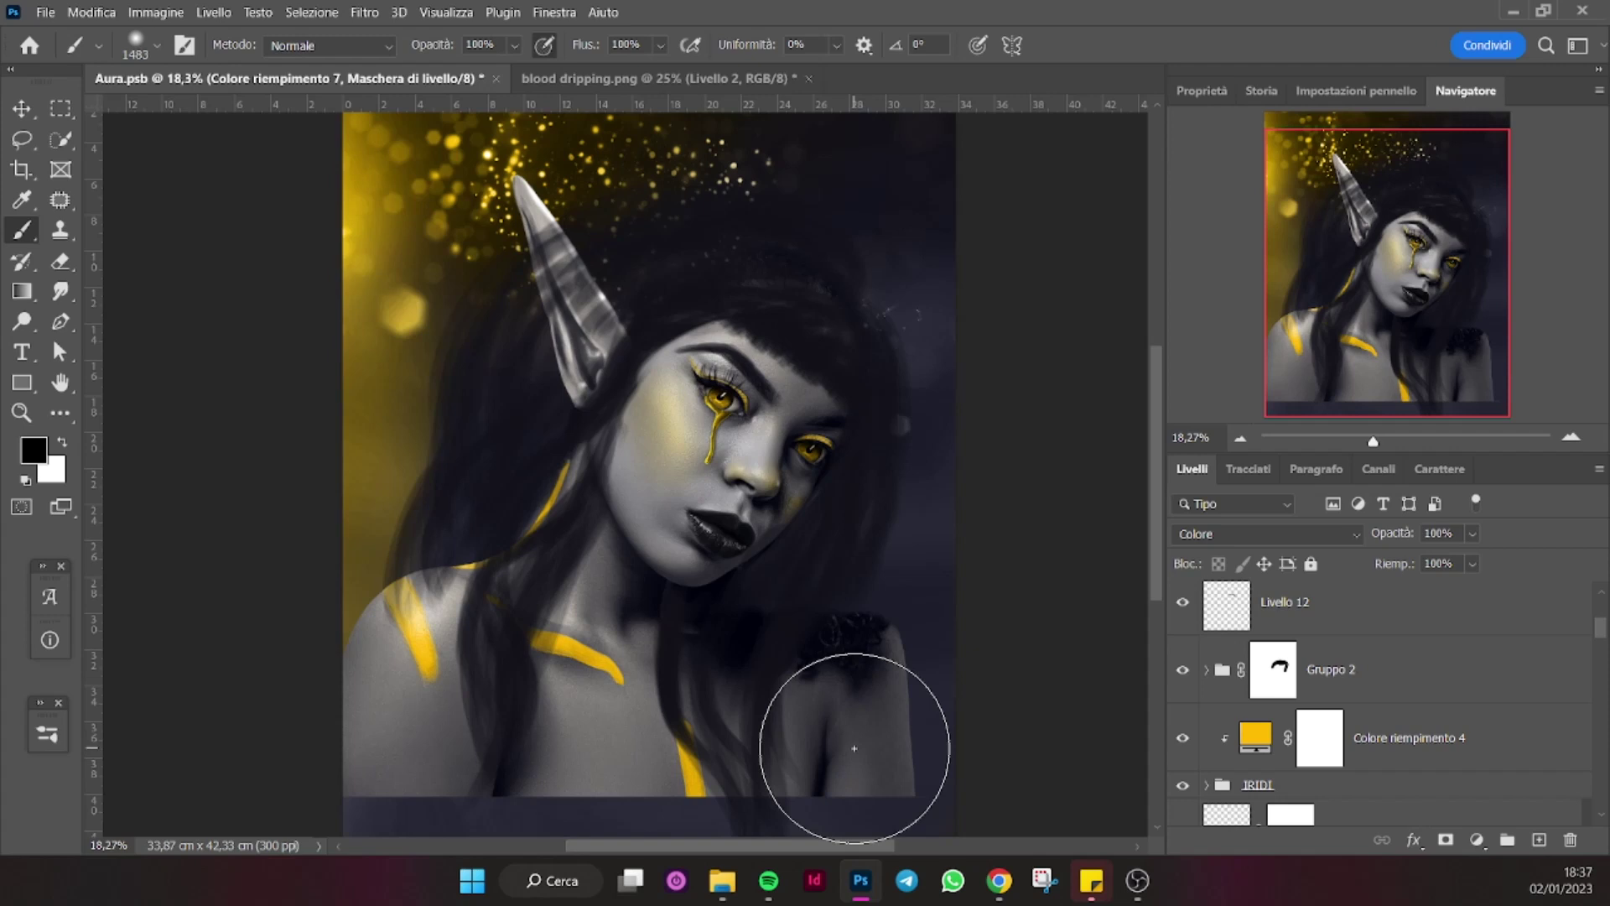
drag(449, 701, 356, 729)
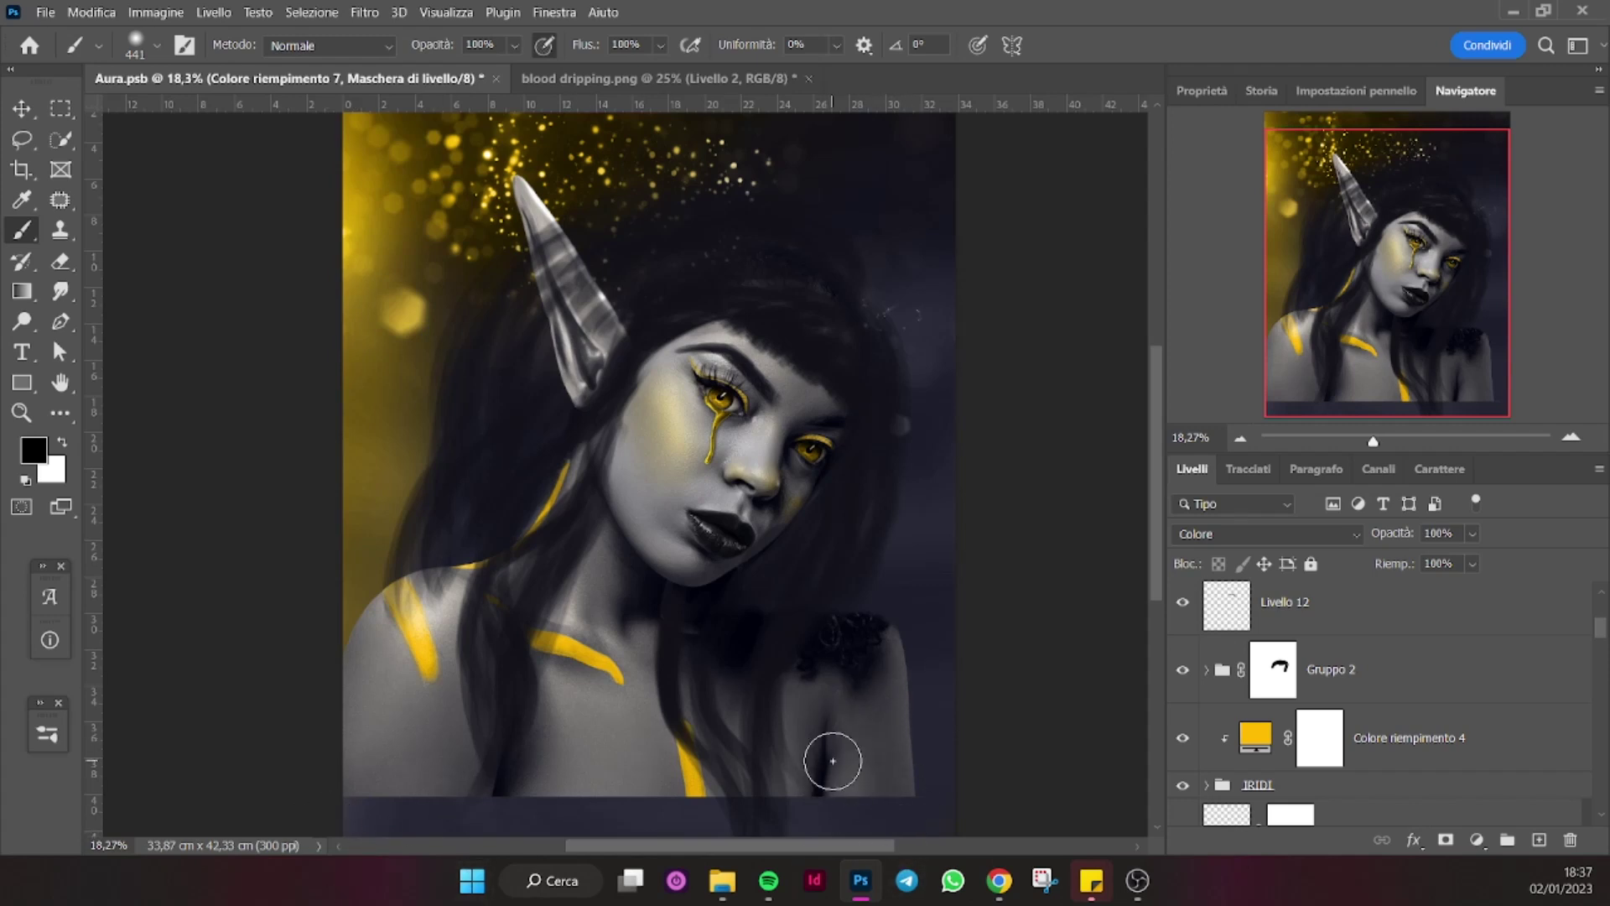
drag(737, 717, 700, 748)
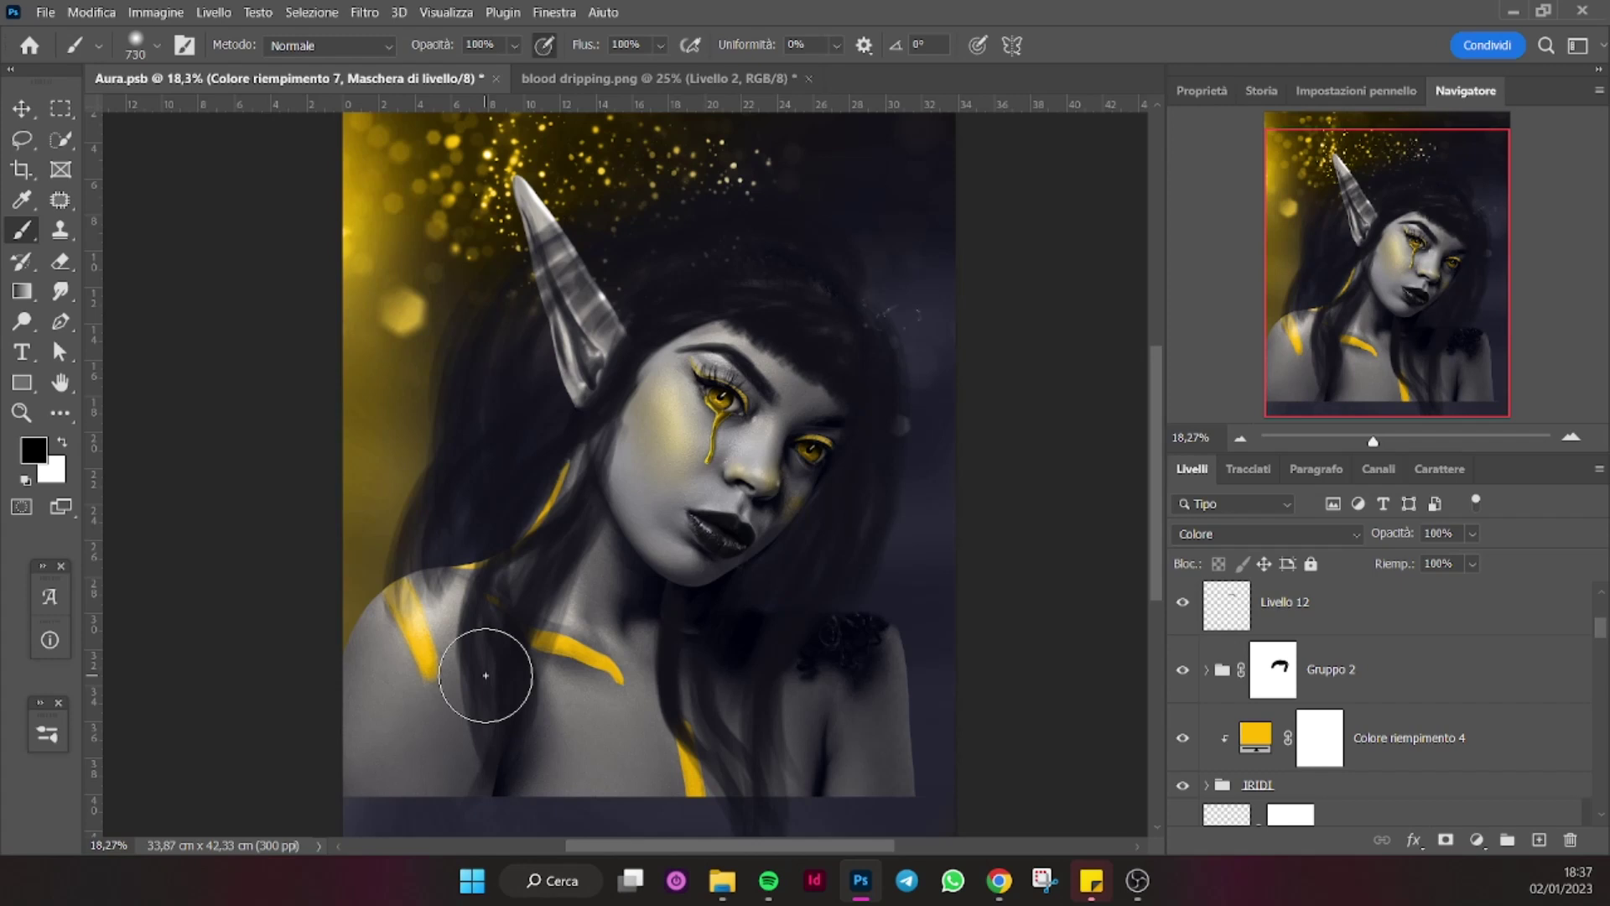
click(1274, 605)
key(ctrl+shift+alt+n)
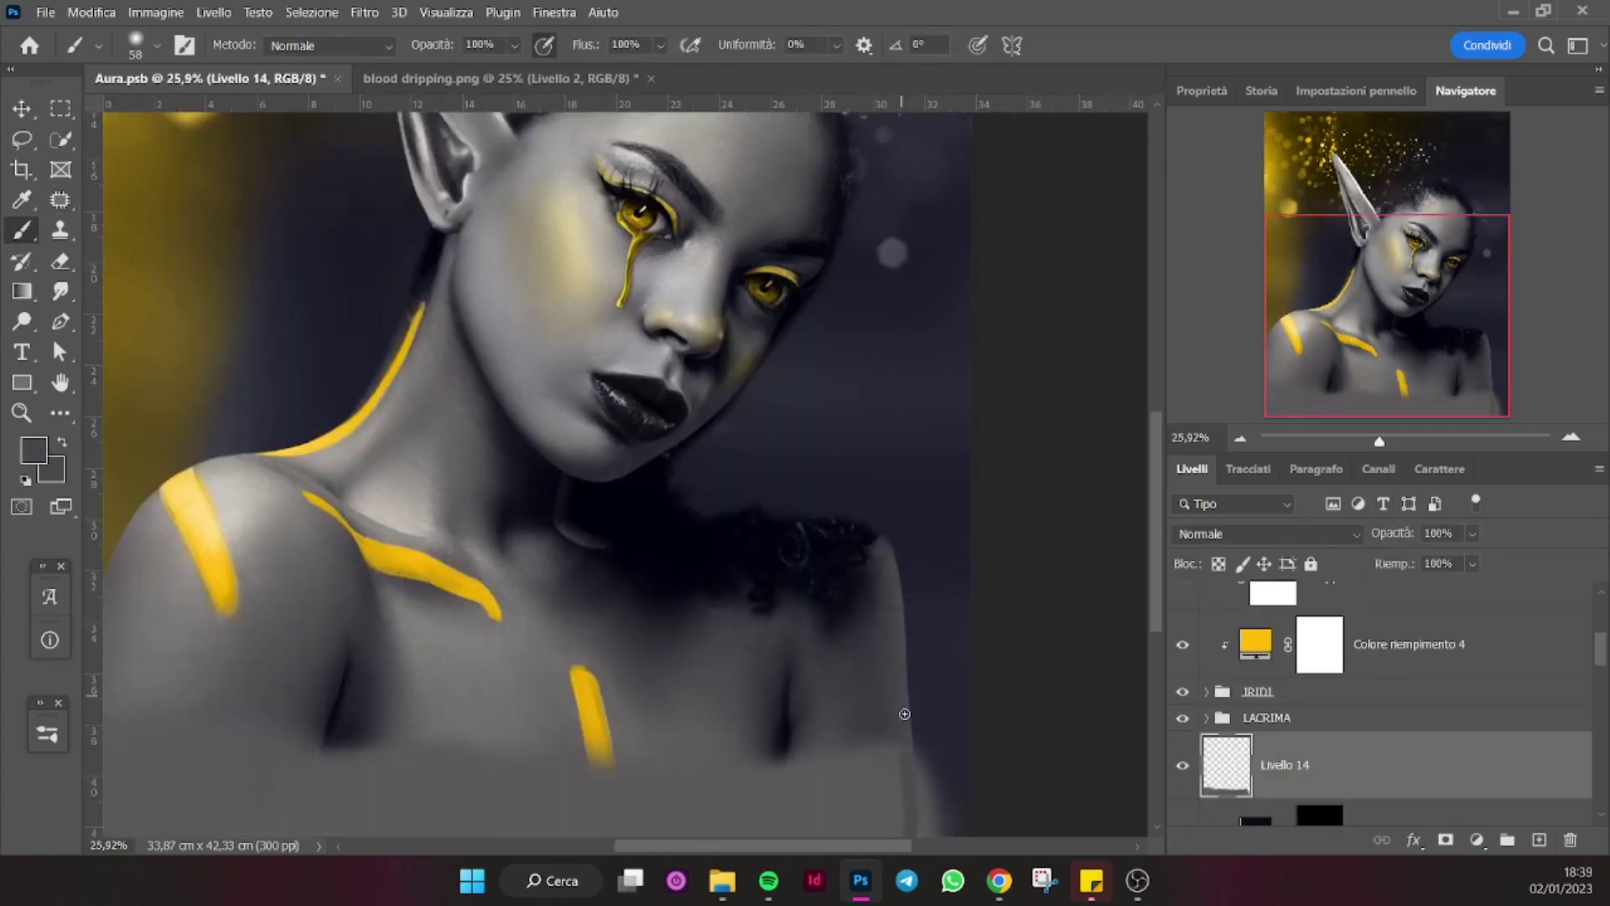
Enlarge the brush and paint soft dark shadow strokes over the right shoulder.
drag(887, 738, 783, 760)
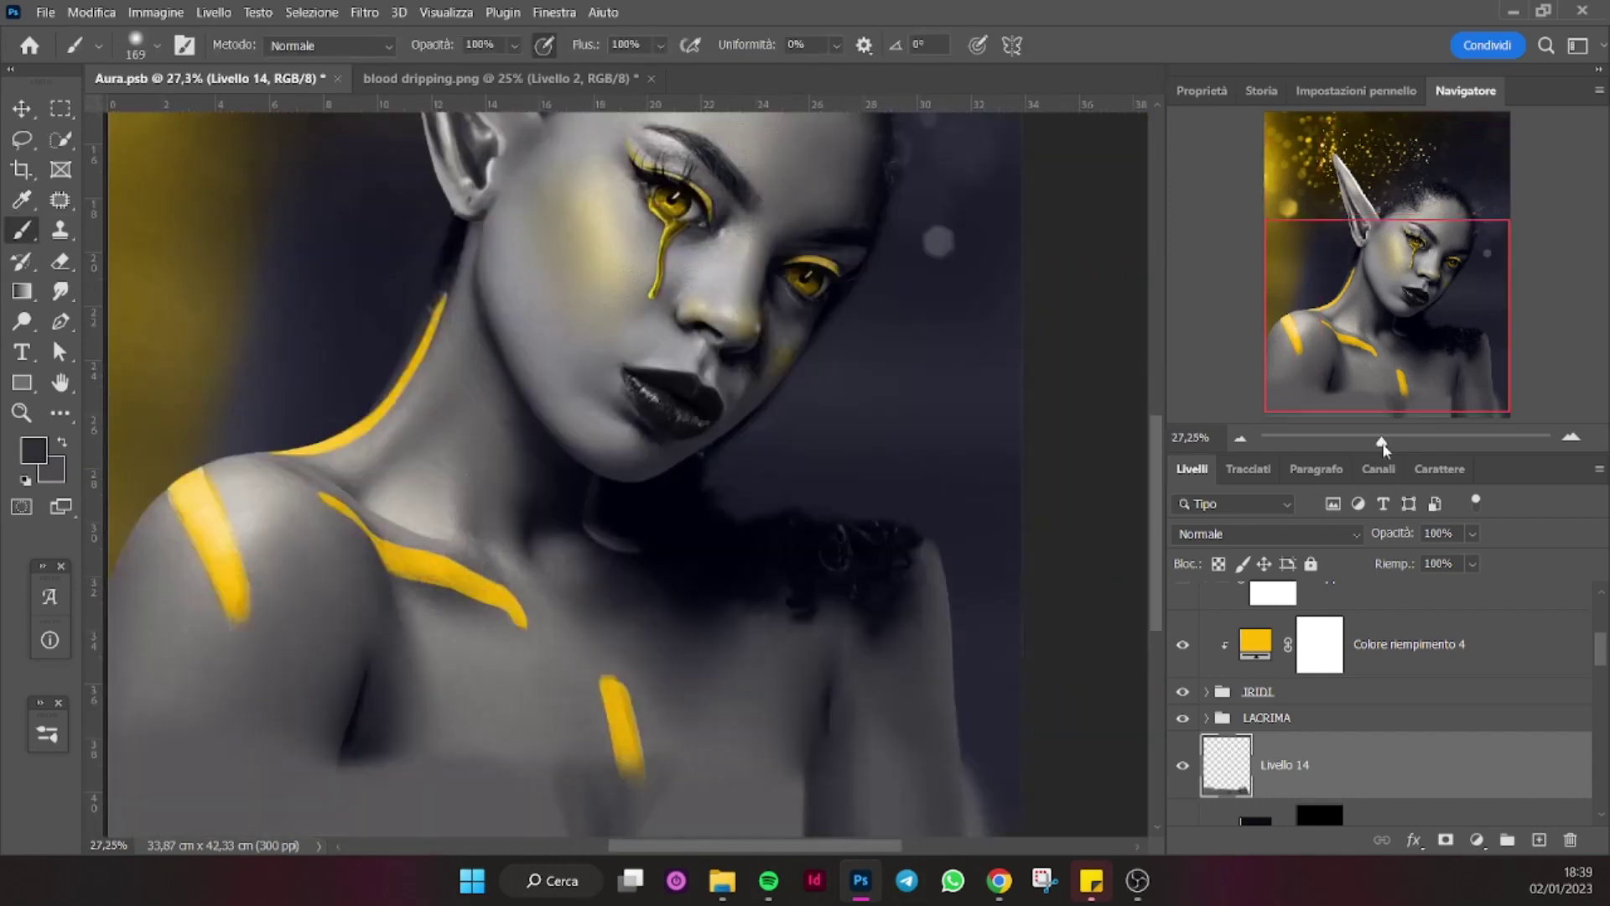
drag(395, 668, 419, 669)
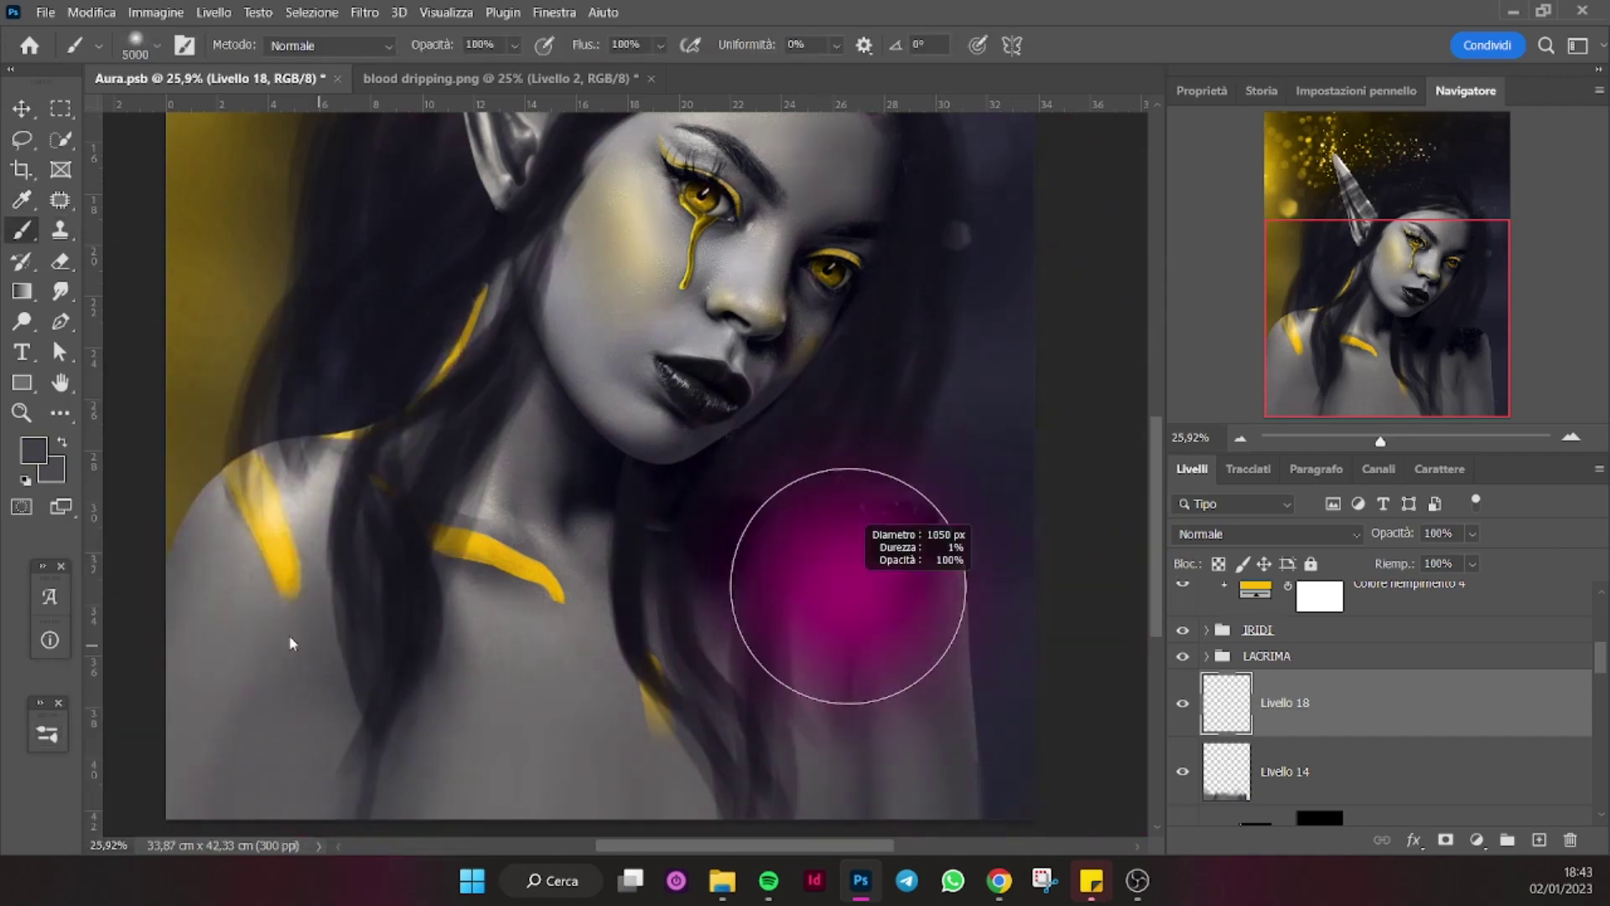
drag(839, 545, 927, 529)
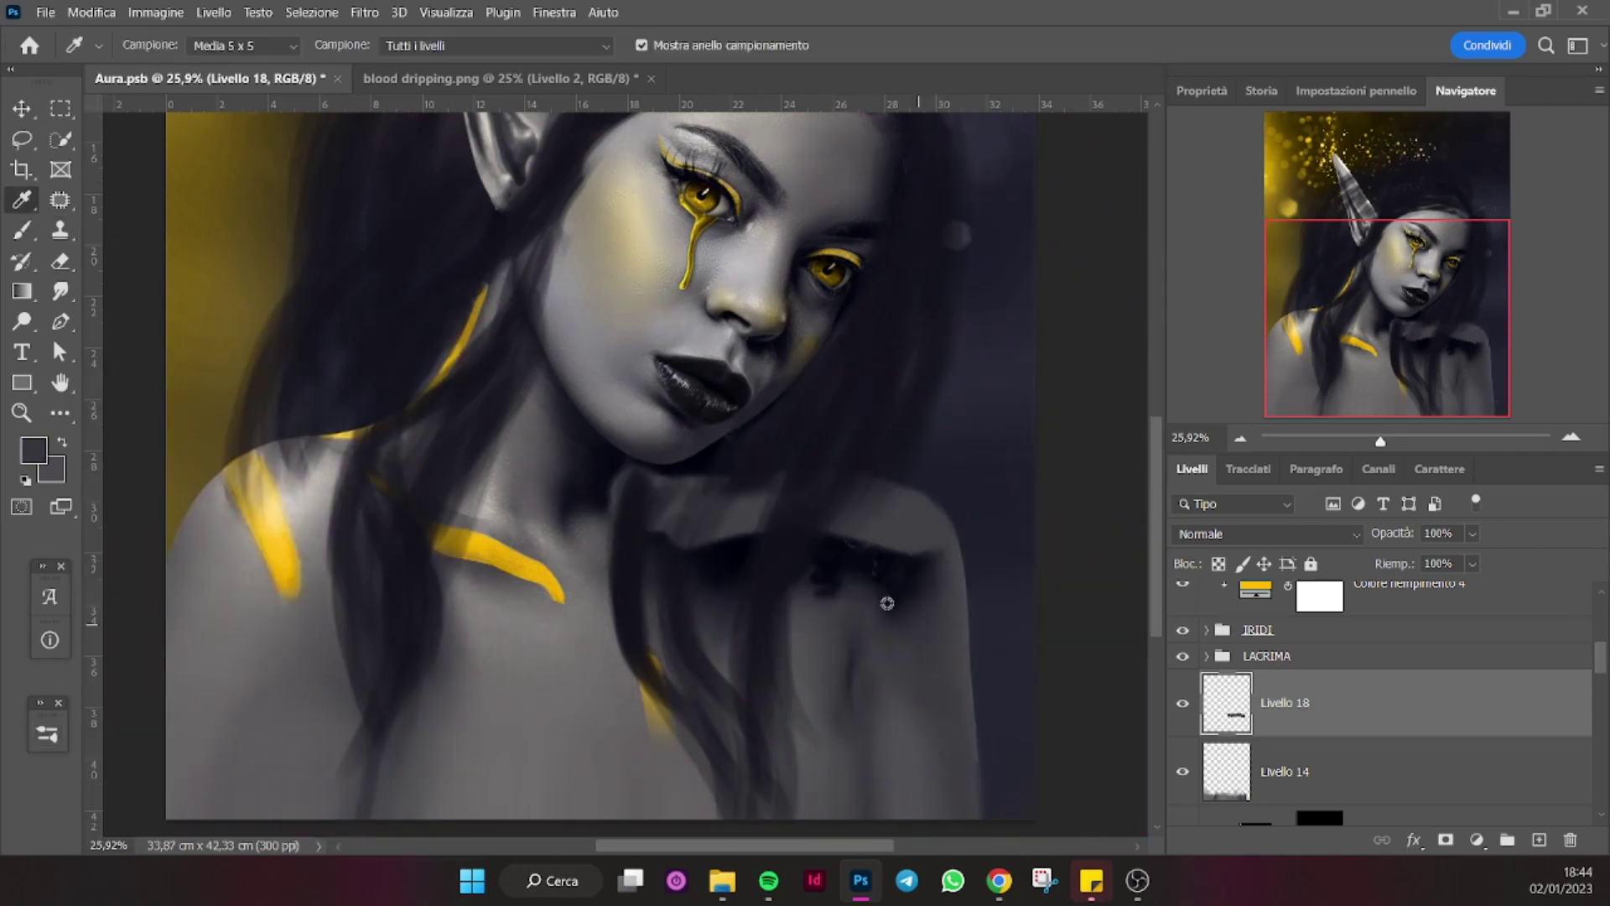
drag(844, 576, 996, 575)
drag(818, 584, 905, 637)
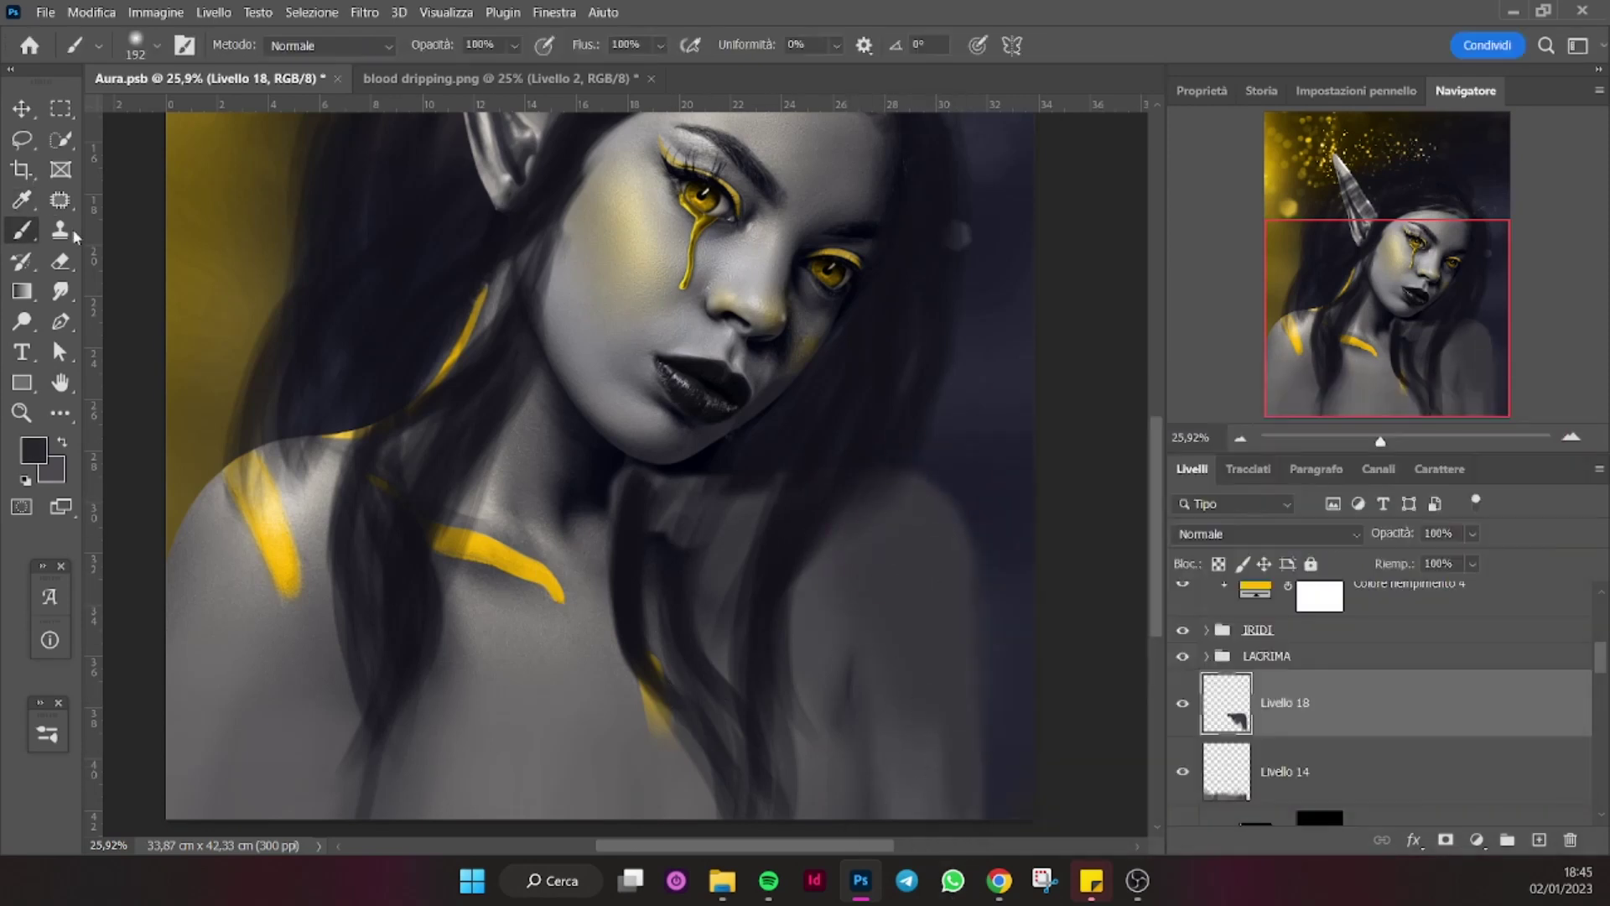
Undo the shoulder strokes via History and add a lower-opacity layer clipped to Livello 18.
key(ctrl+z)
key(ctrl+z)
click(1261, 91)
key(ctrl+shift+alt+n)
key(ctrl+alt+g)
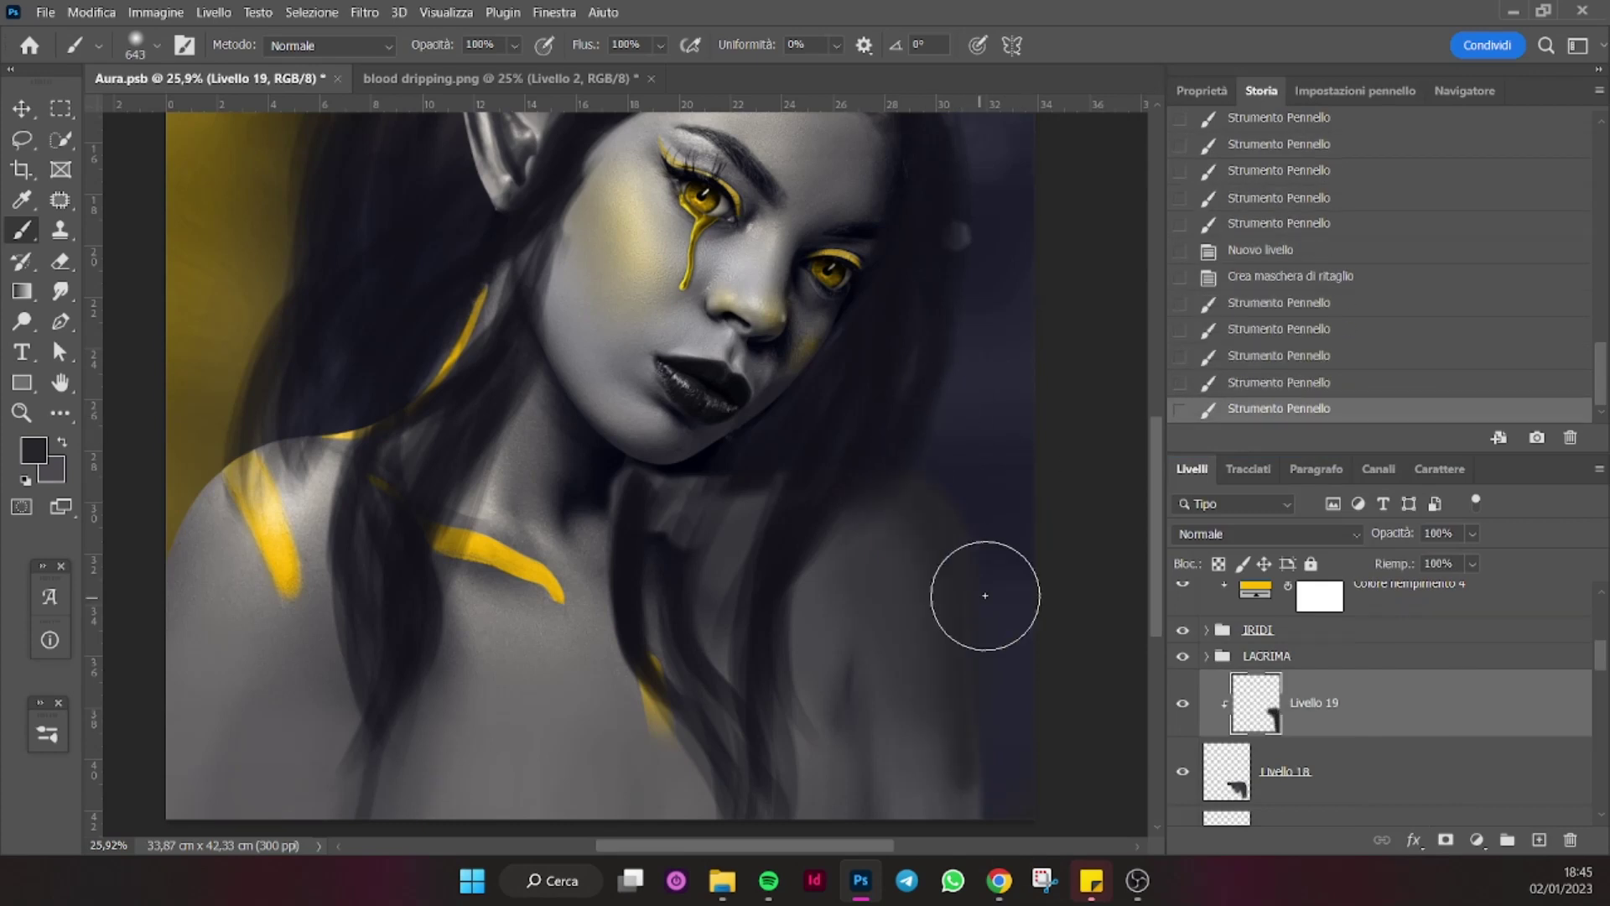
click(1465, 90)
click(1261, 90)
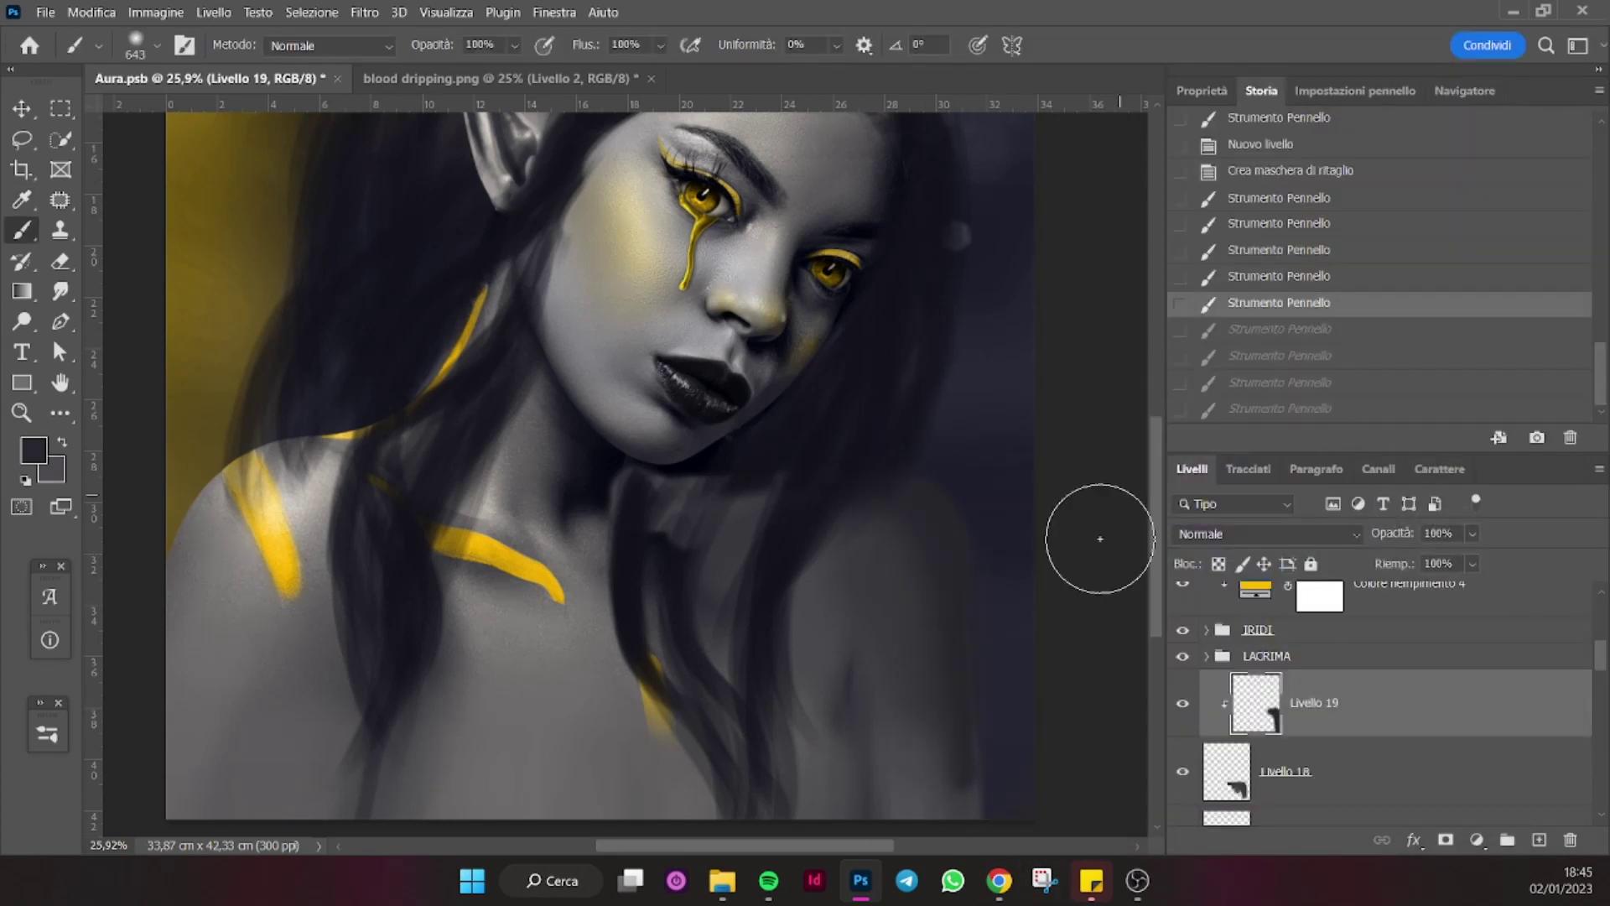
click(1284, 770)
click(1465, 91)
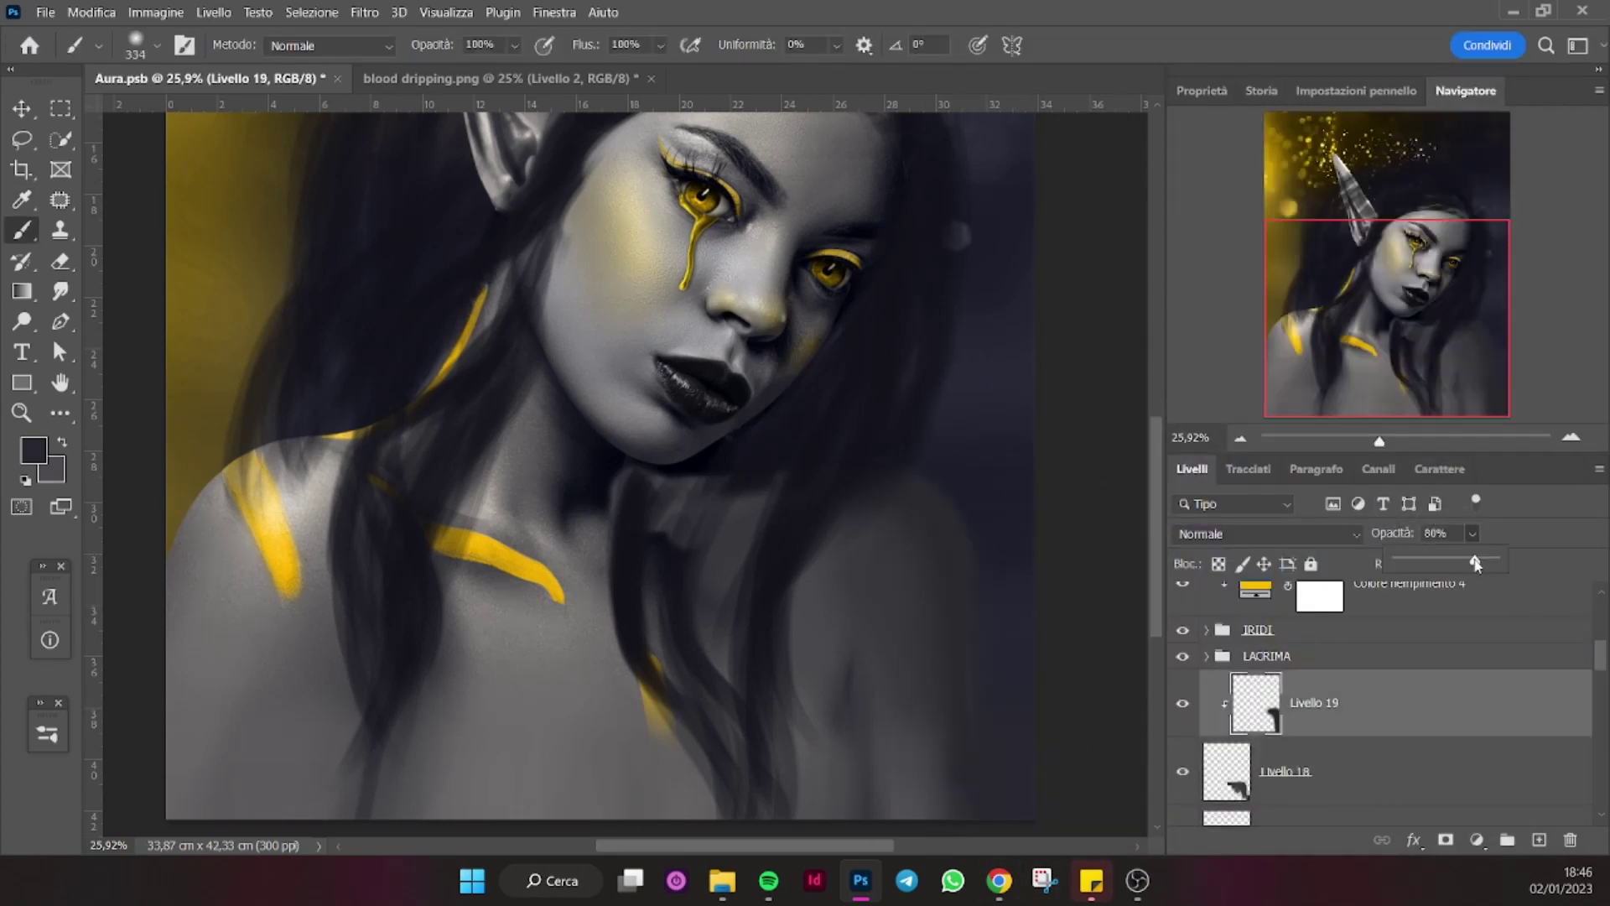
On a new layer, sample a shadow colour from the image and paint more right-shoulder shadow.
key(e)
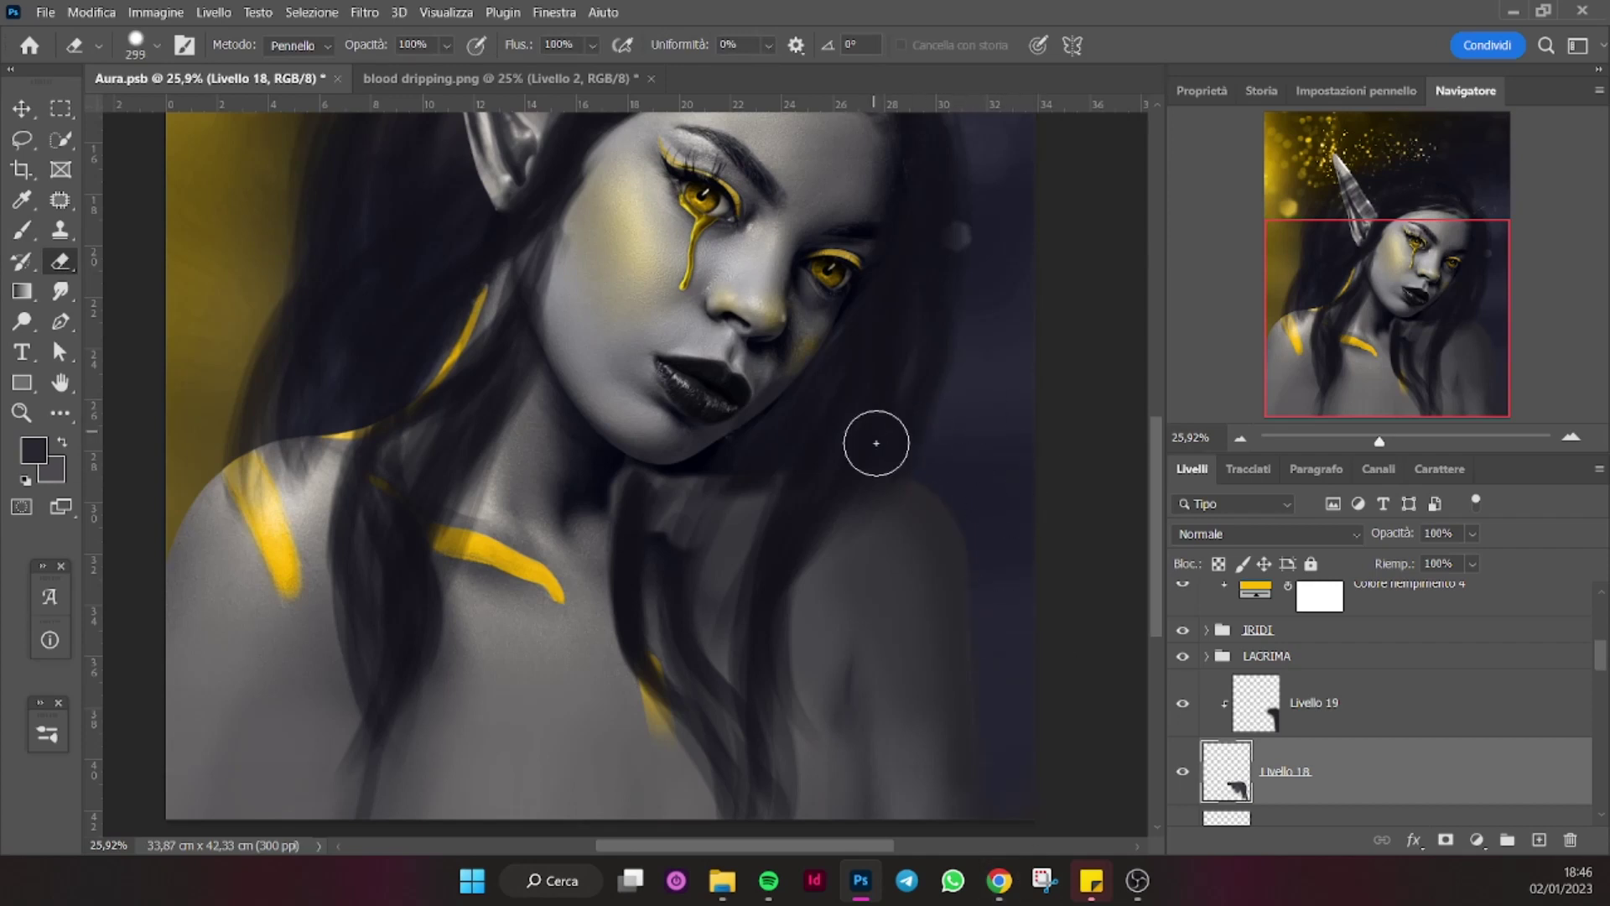
key(ctrl+shift+alt+n)
click(1261, 91)
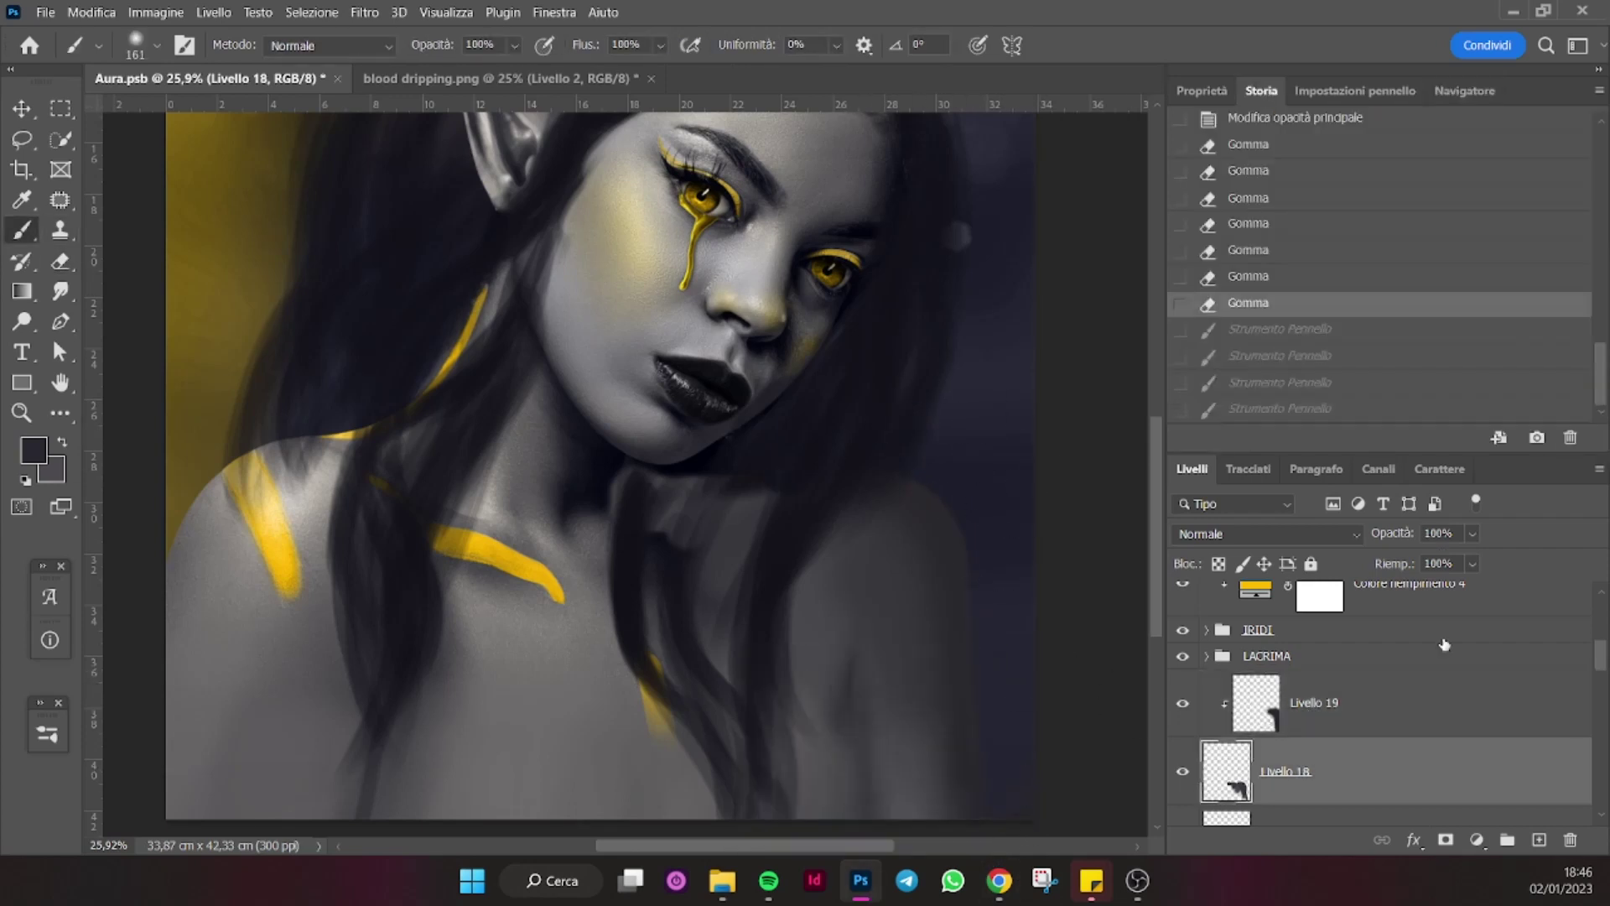
click(33, 450)
key(Return)
key(b)
click(855, 763)
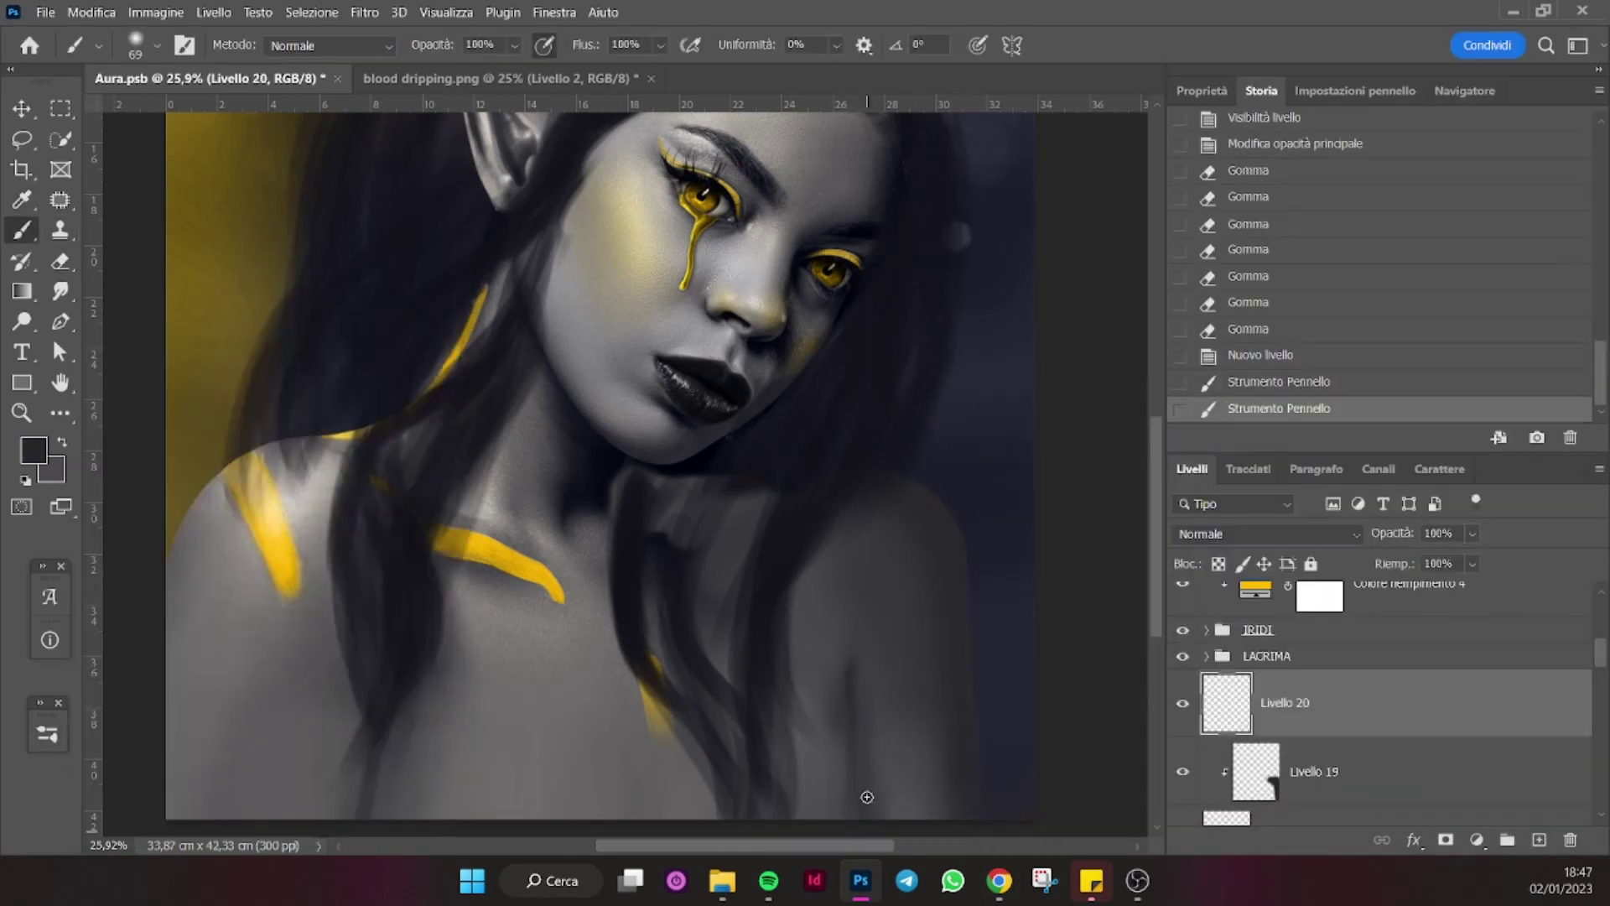
drag(852, 672, 820, 783)
click(1465, 90)
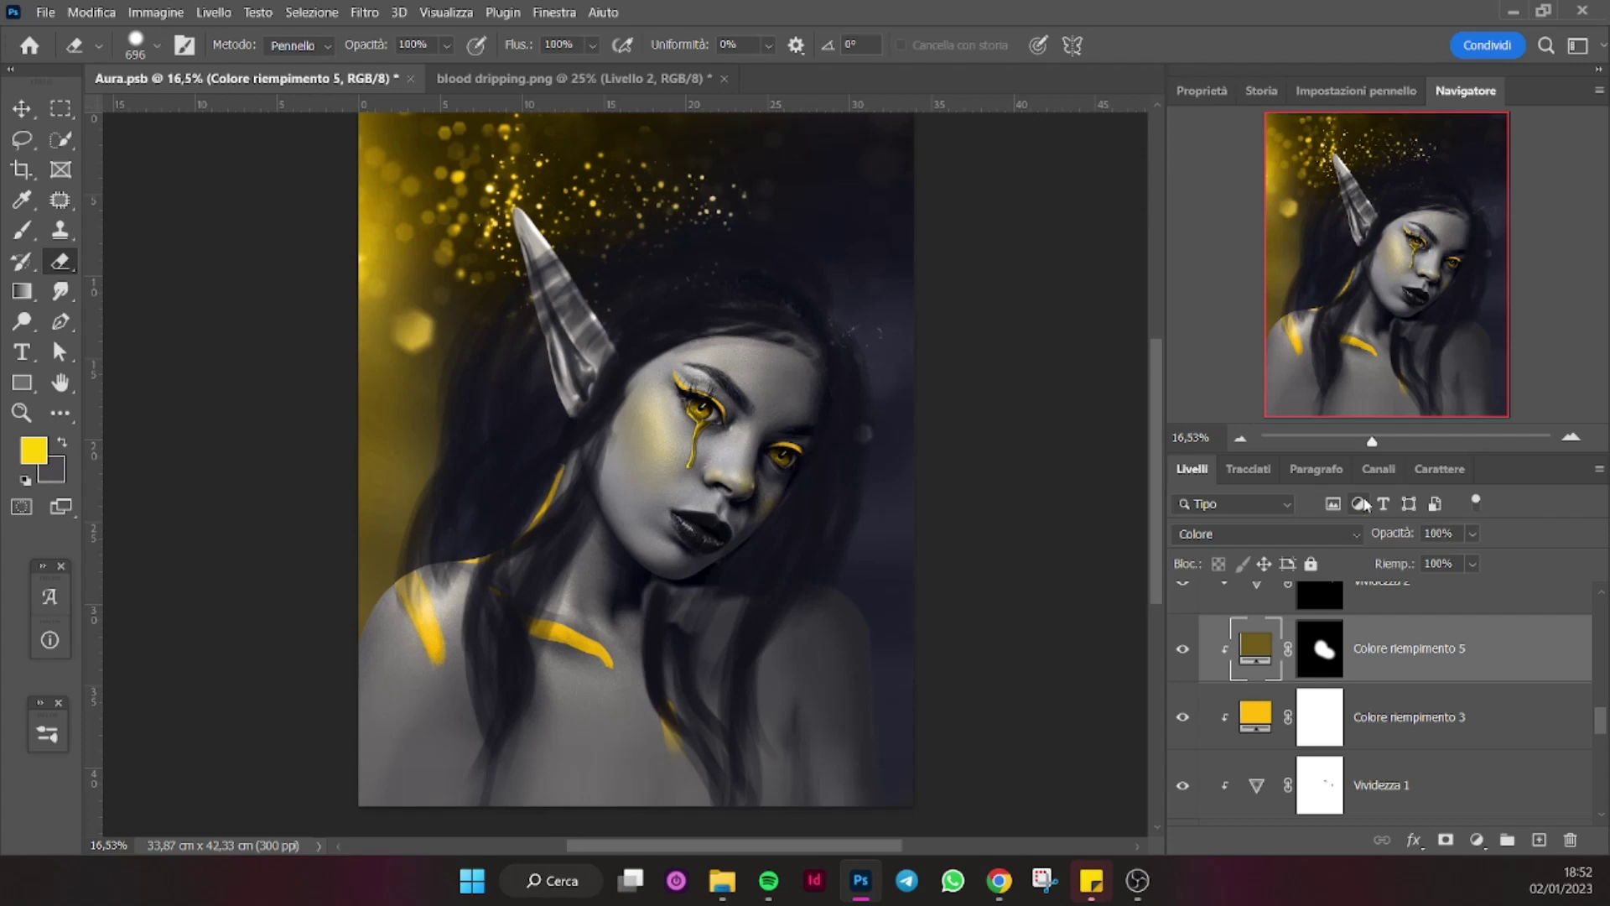
Commit the placed pearl and raise its saturation to +19 with Hue/Saturation.
click(1360, 503)
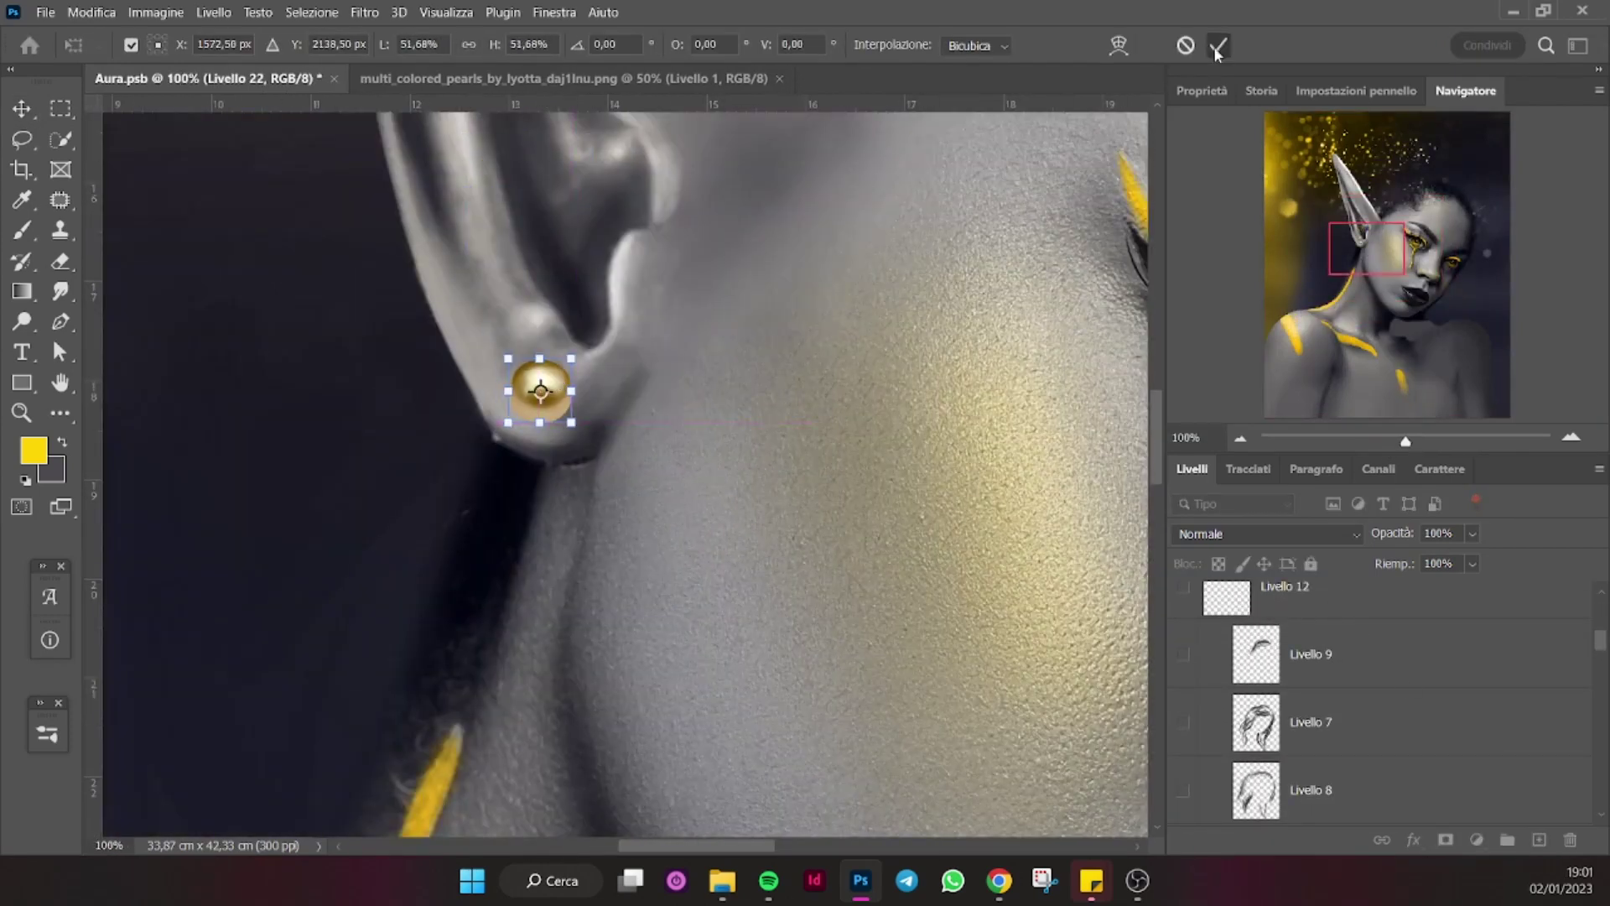
click(1217, 46)
click(155, 11)
click(553, 168)
drag(1160, 610, 1183, 615)
click(1417, 445)
Duplicate the pearl onto the ear and ear tip, and narrow the gold ear chain.
key(ctrl+j)
key(ctrl+t)
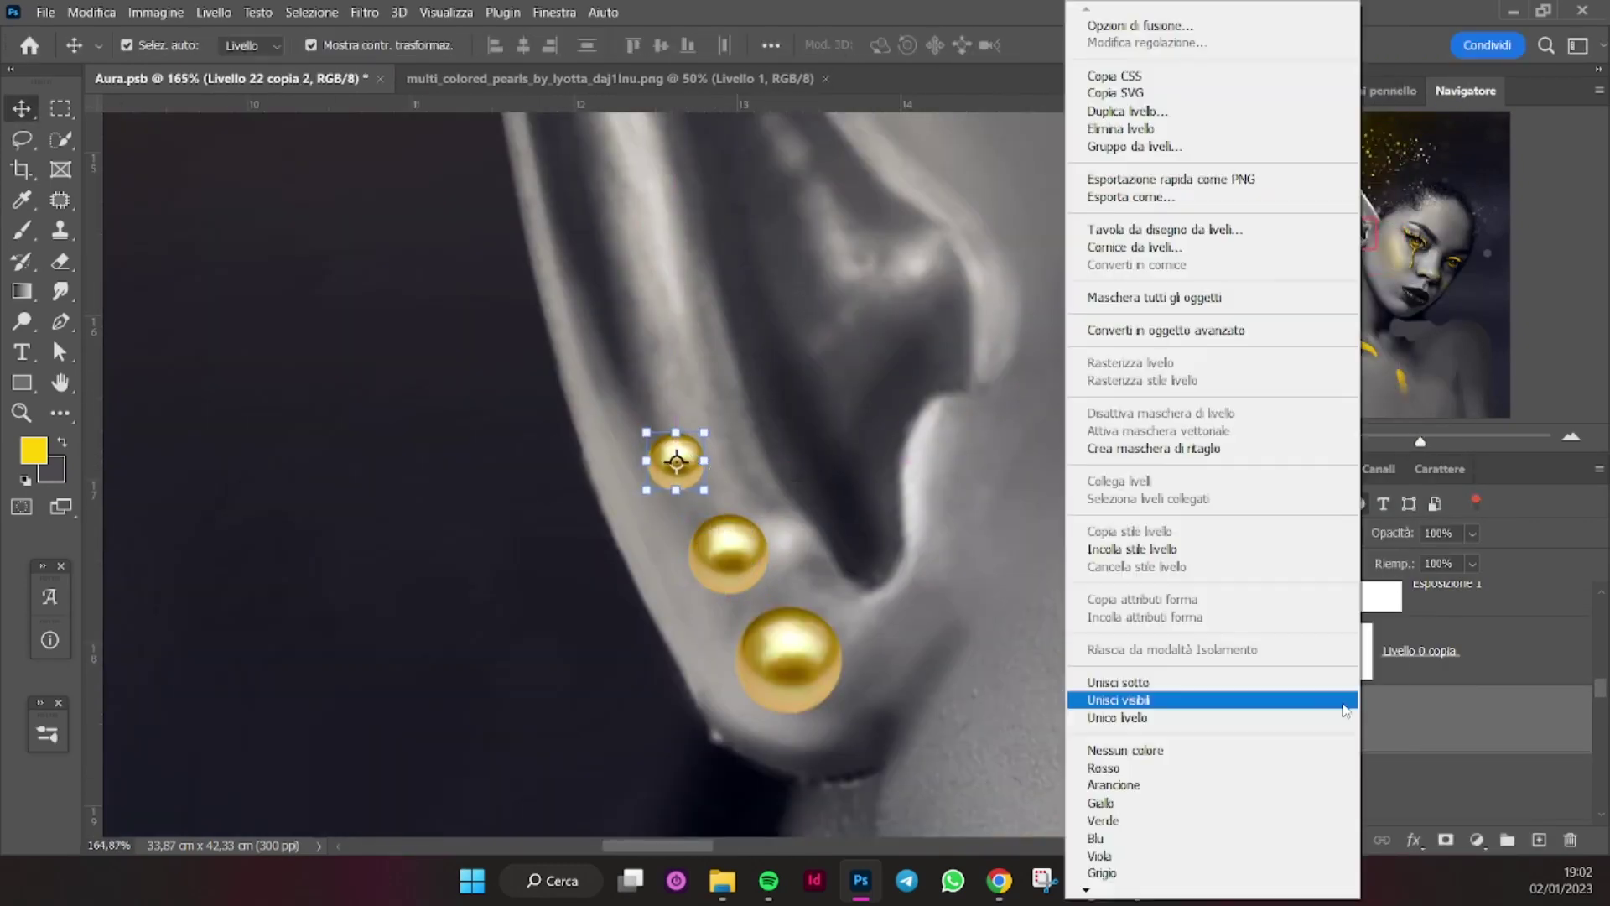
drag(952, 456, 1157, 506)
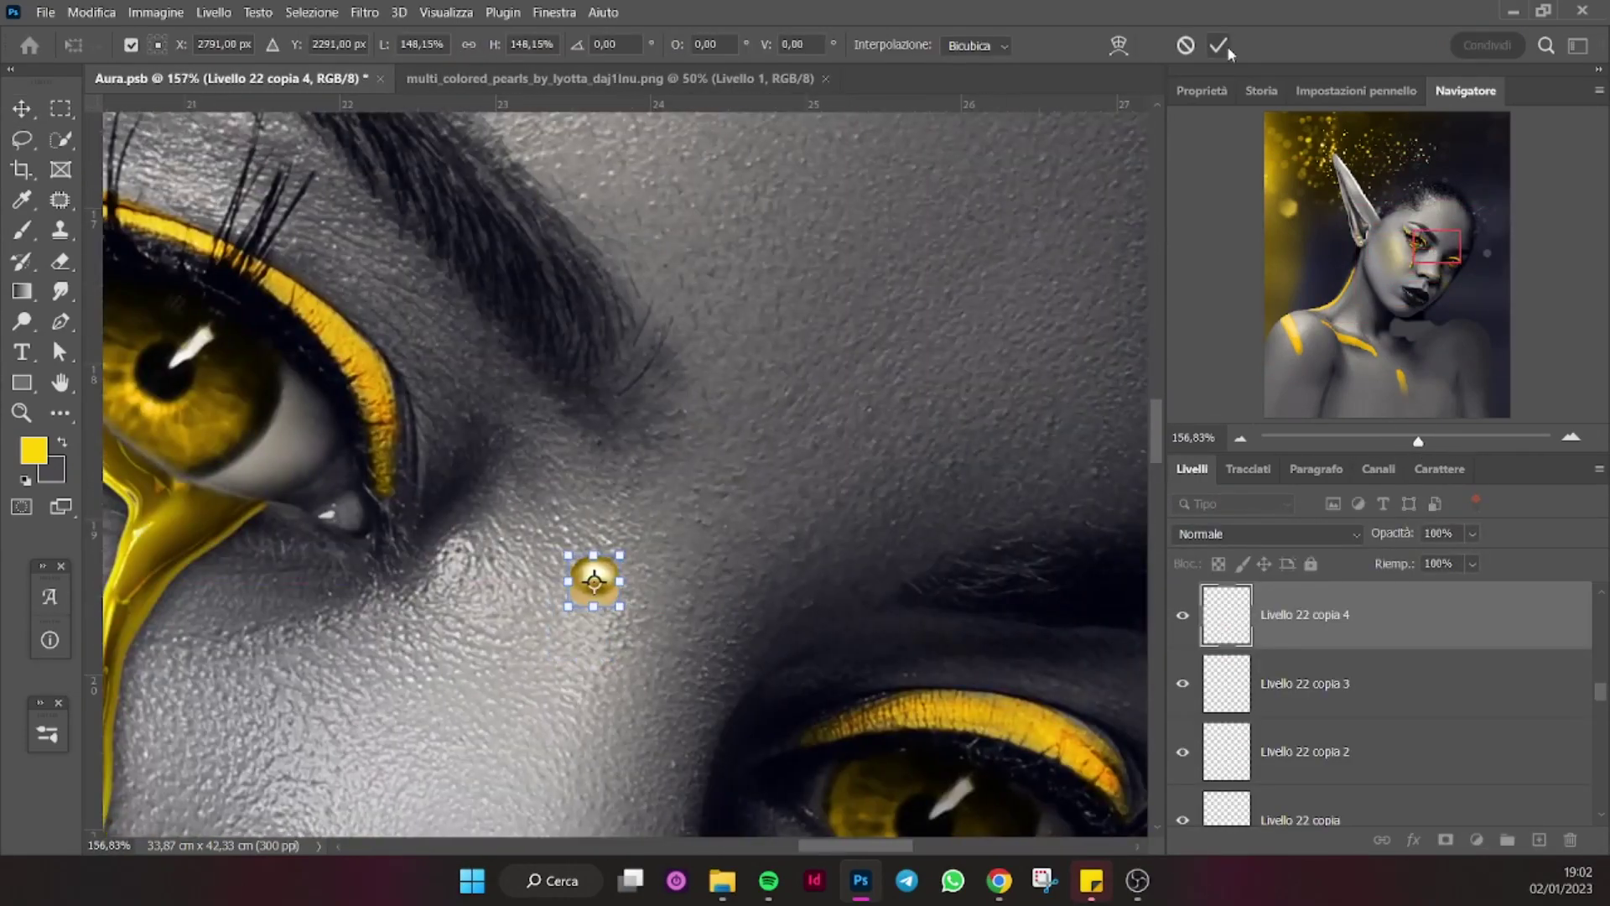
key(Return)
drag(1397, 441, 1406, 441)
drag(1061, 743, 926, 647)
drag(1423, 267, 1341, 186)
drag(1406, 441, 1381, 441)
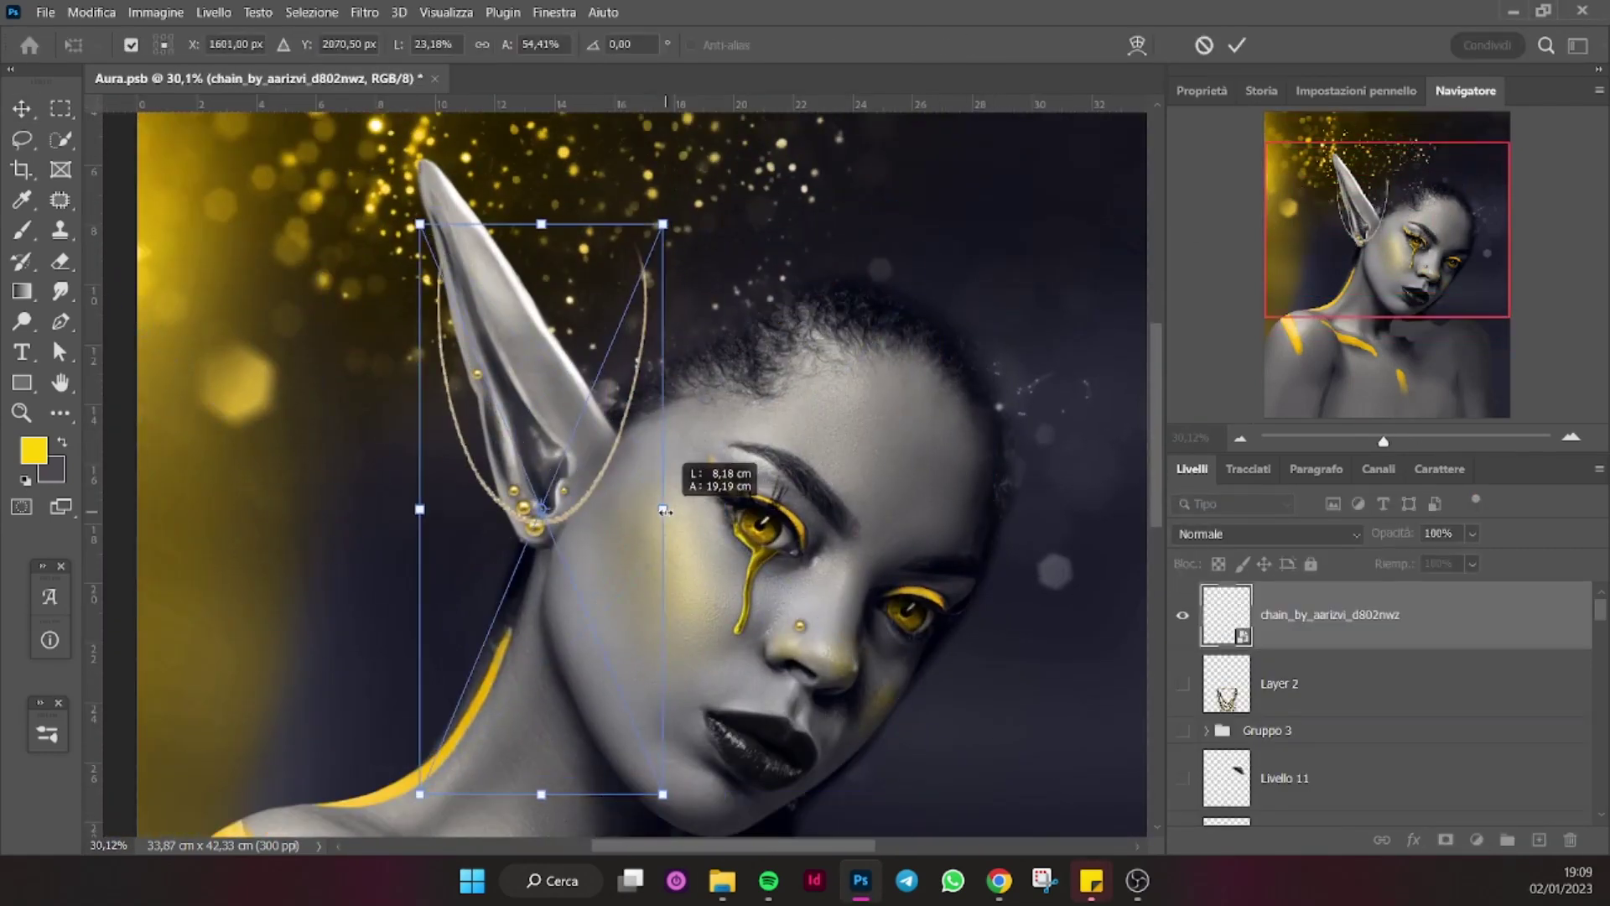
drag(664, 511, 536, 511)
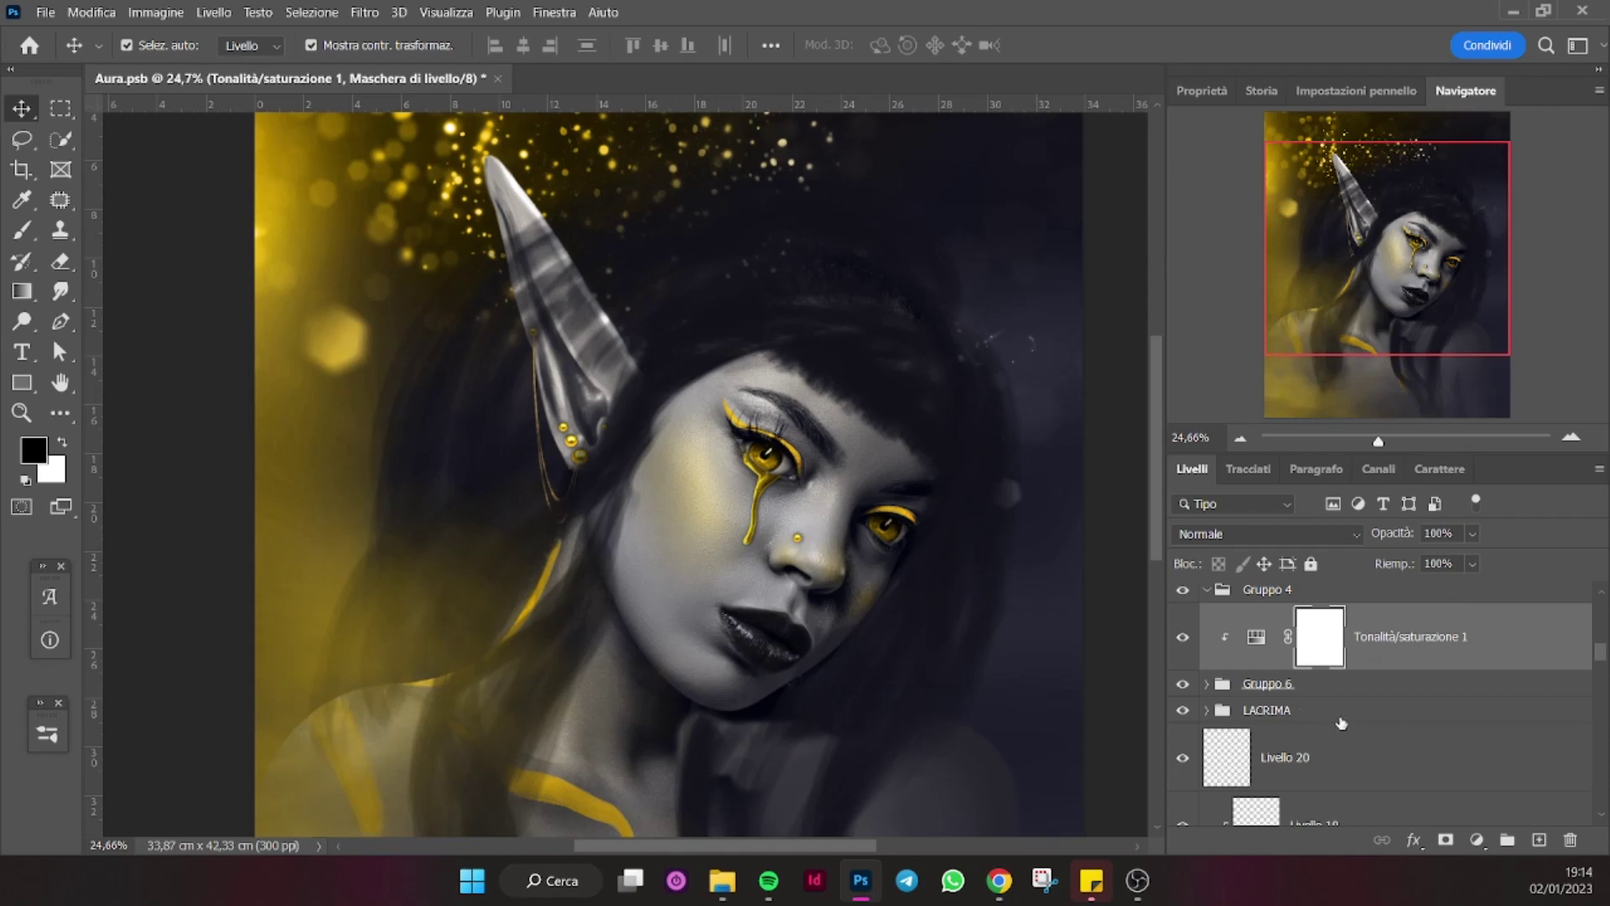
Toggle Gruppo 3 and Gruppo 7 visibility off and on to compare their effect.
scroll(1342, 722, up, 1)
scroll(1342, 723, up, 3)
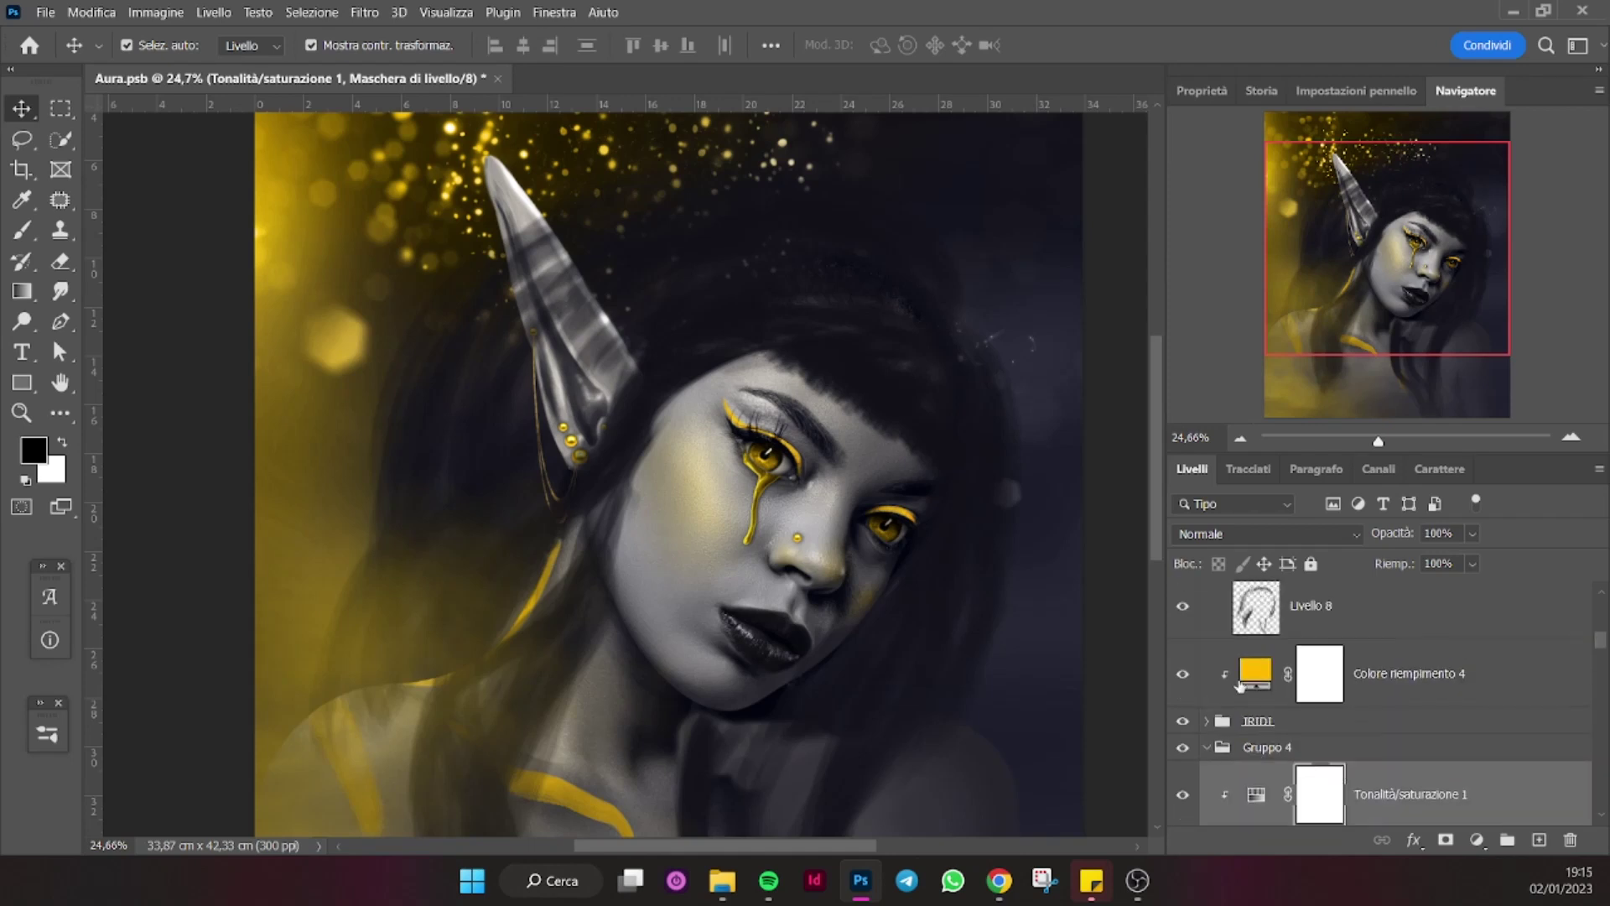
scroll(1308, 704, up, 3)
scroll(1243, 686, up, 3)
click(1183, 596)
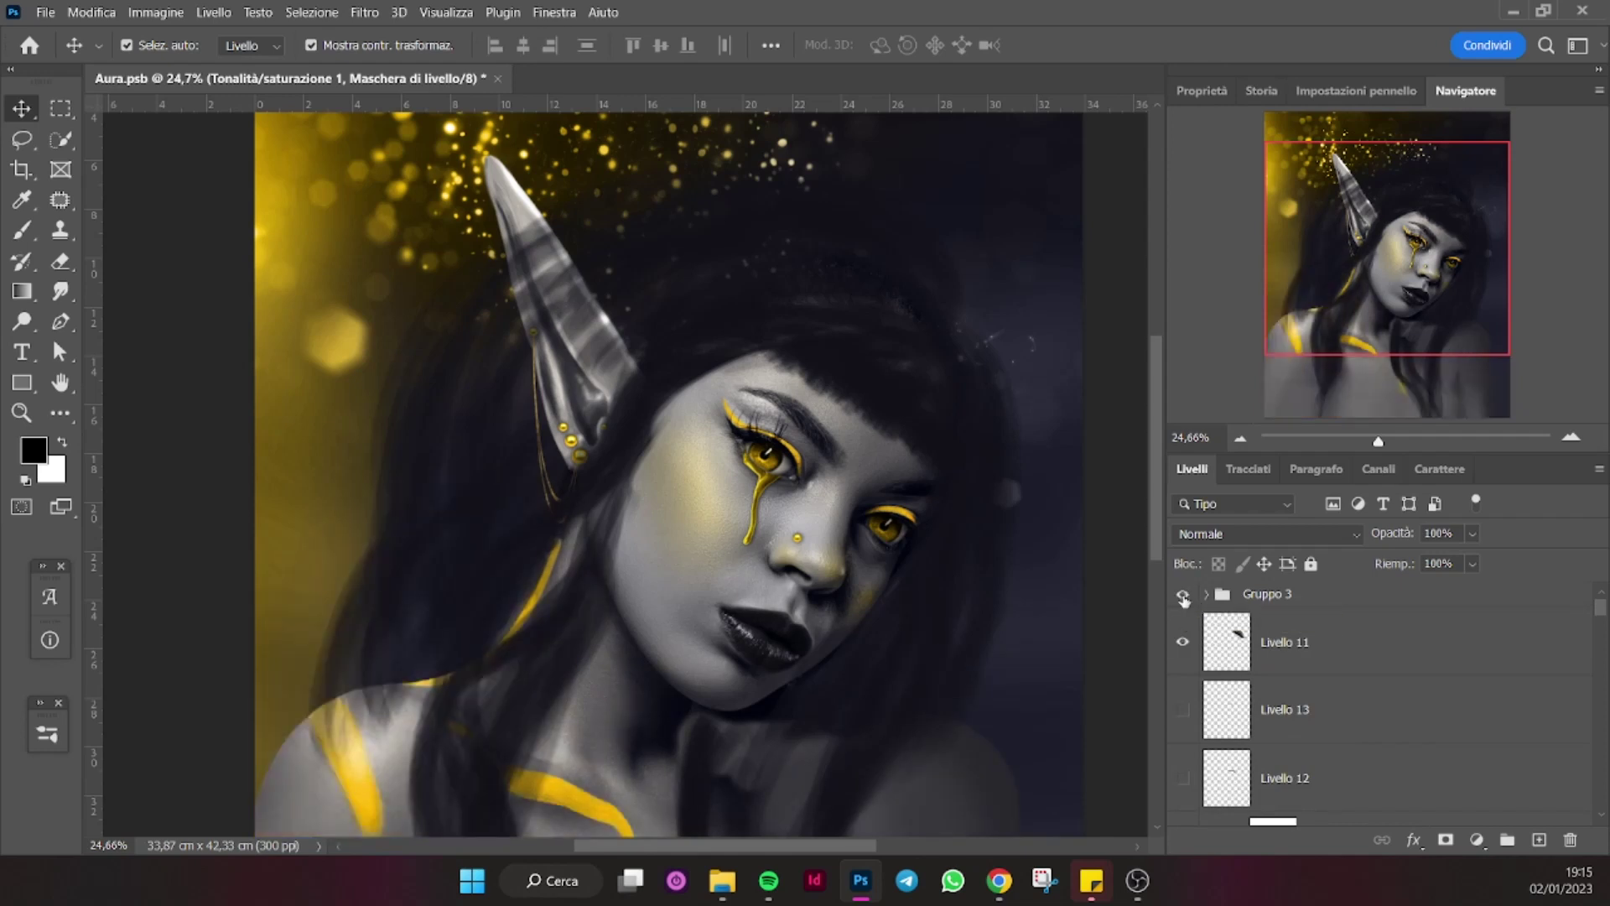
click(1183, 595)
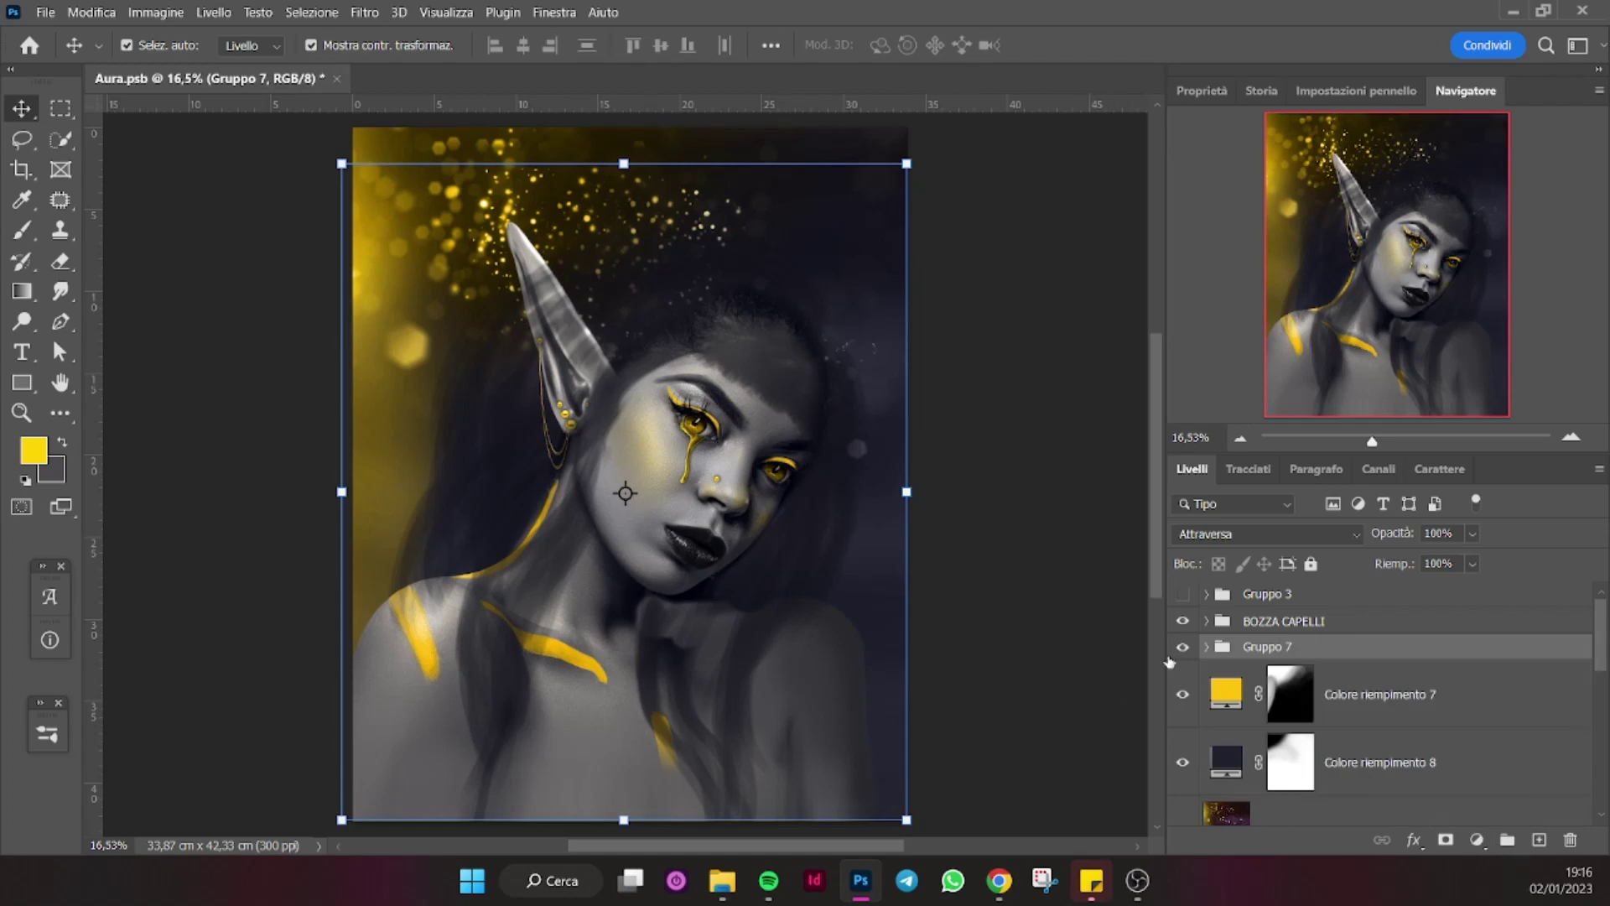
click(1182, 647)
click(1183, 647)
click(1183, 647)
Add empty Livello 23 above BOZZA CAPELLI and Livello 24 above the yellow fill.
click(1298, 623)
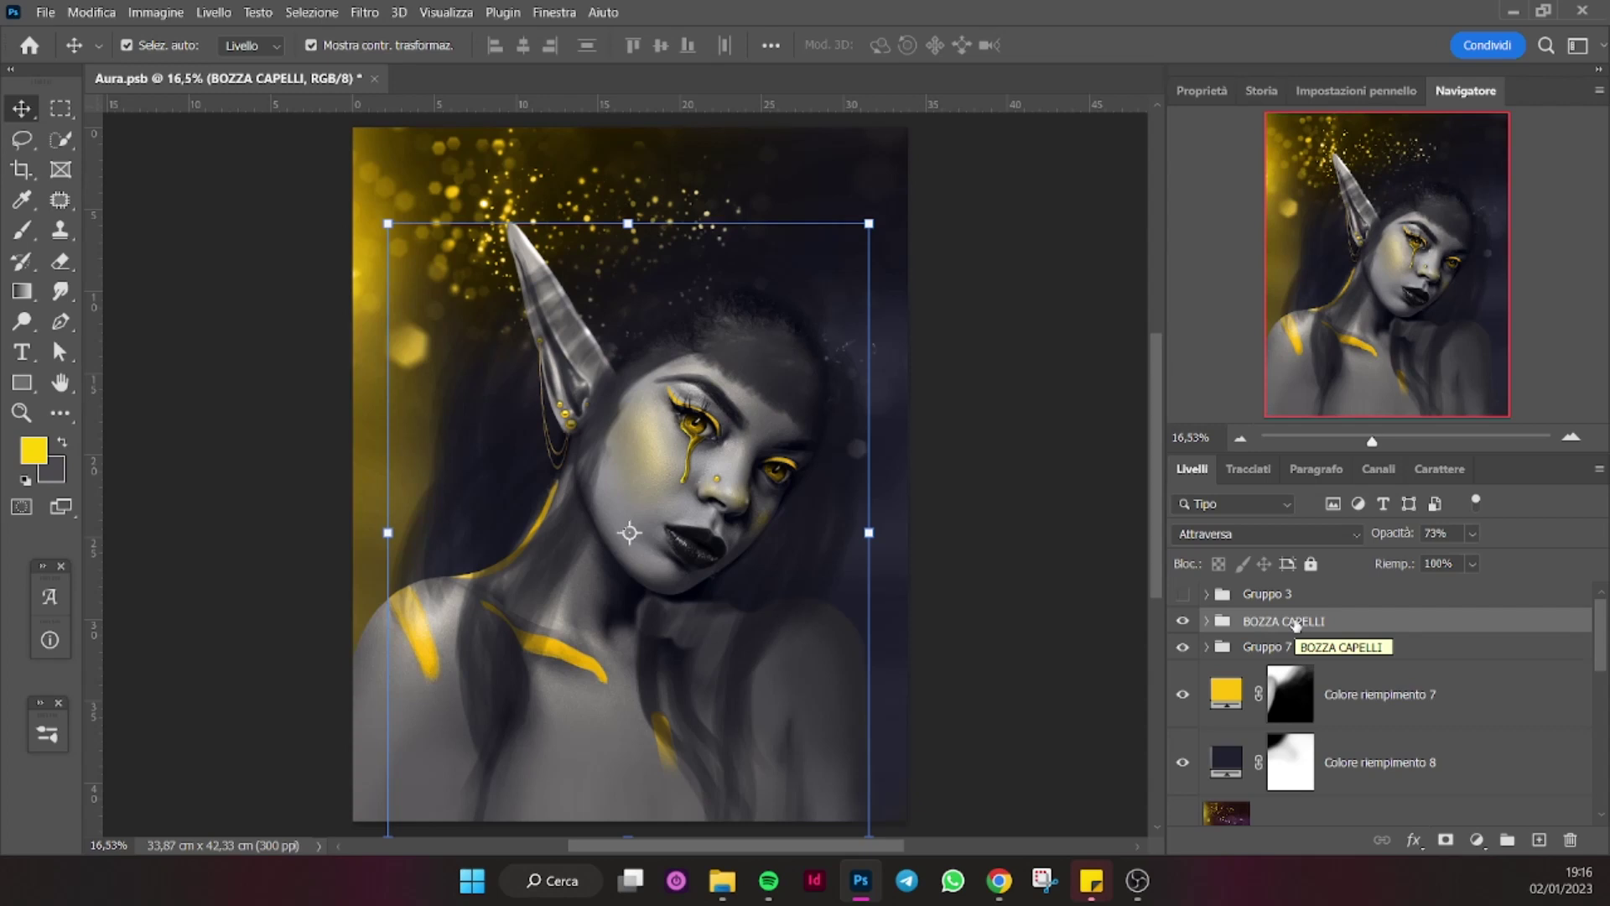
click(1539, 840)
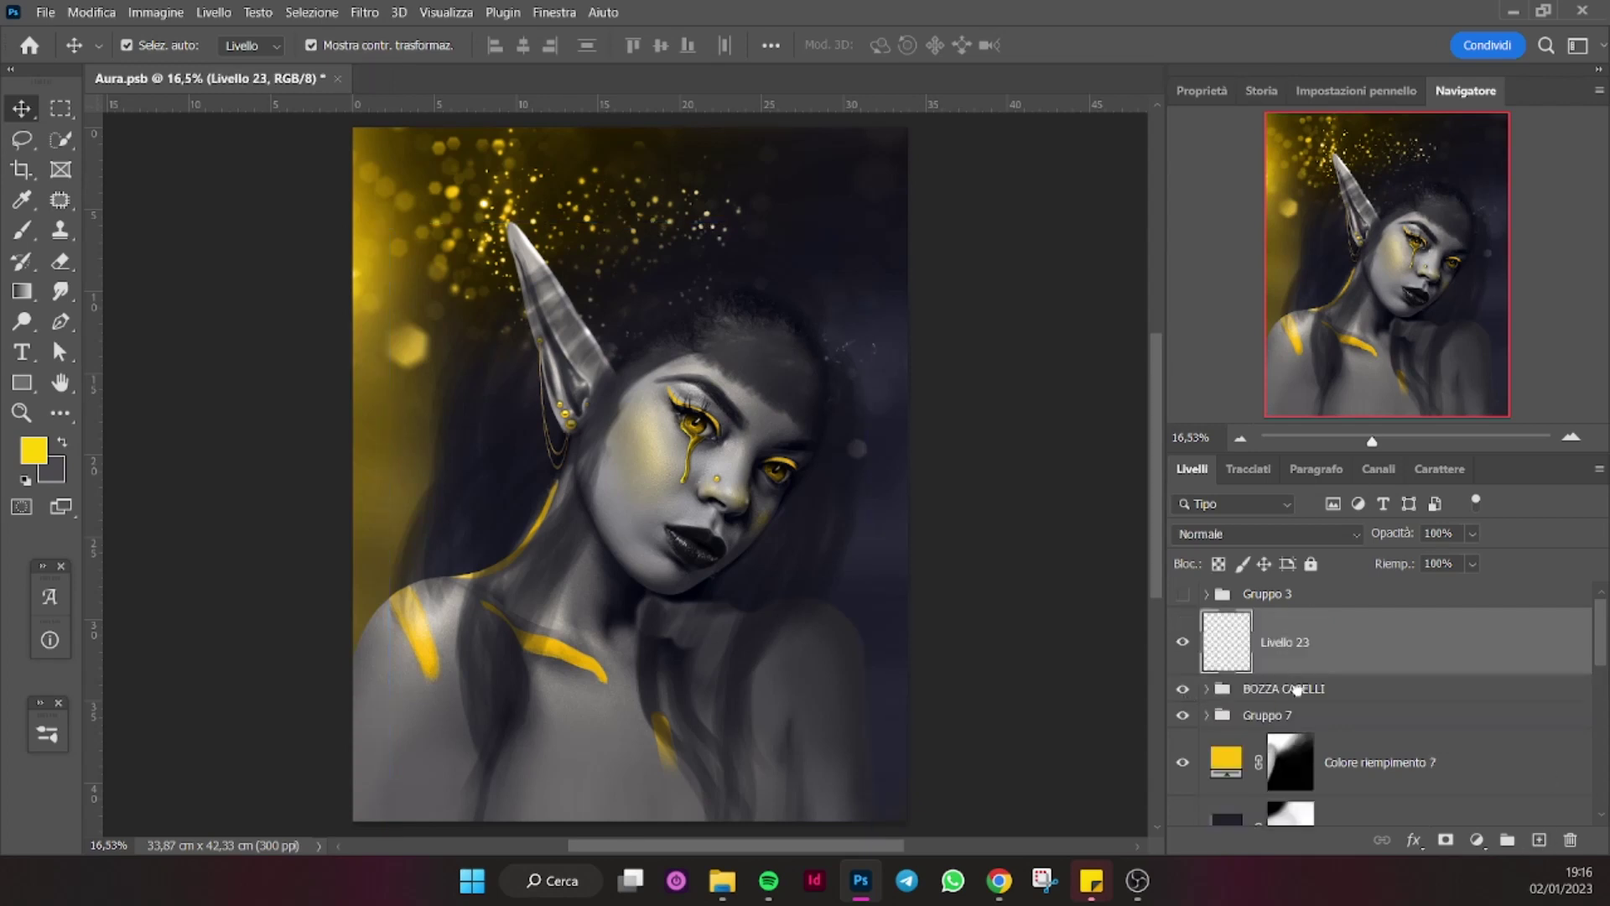
click(1464, 765)
click(1540, 839)
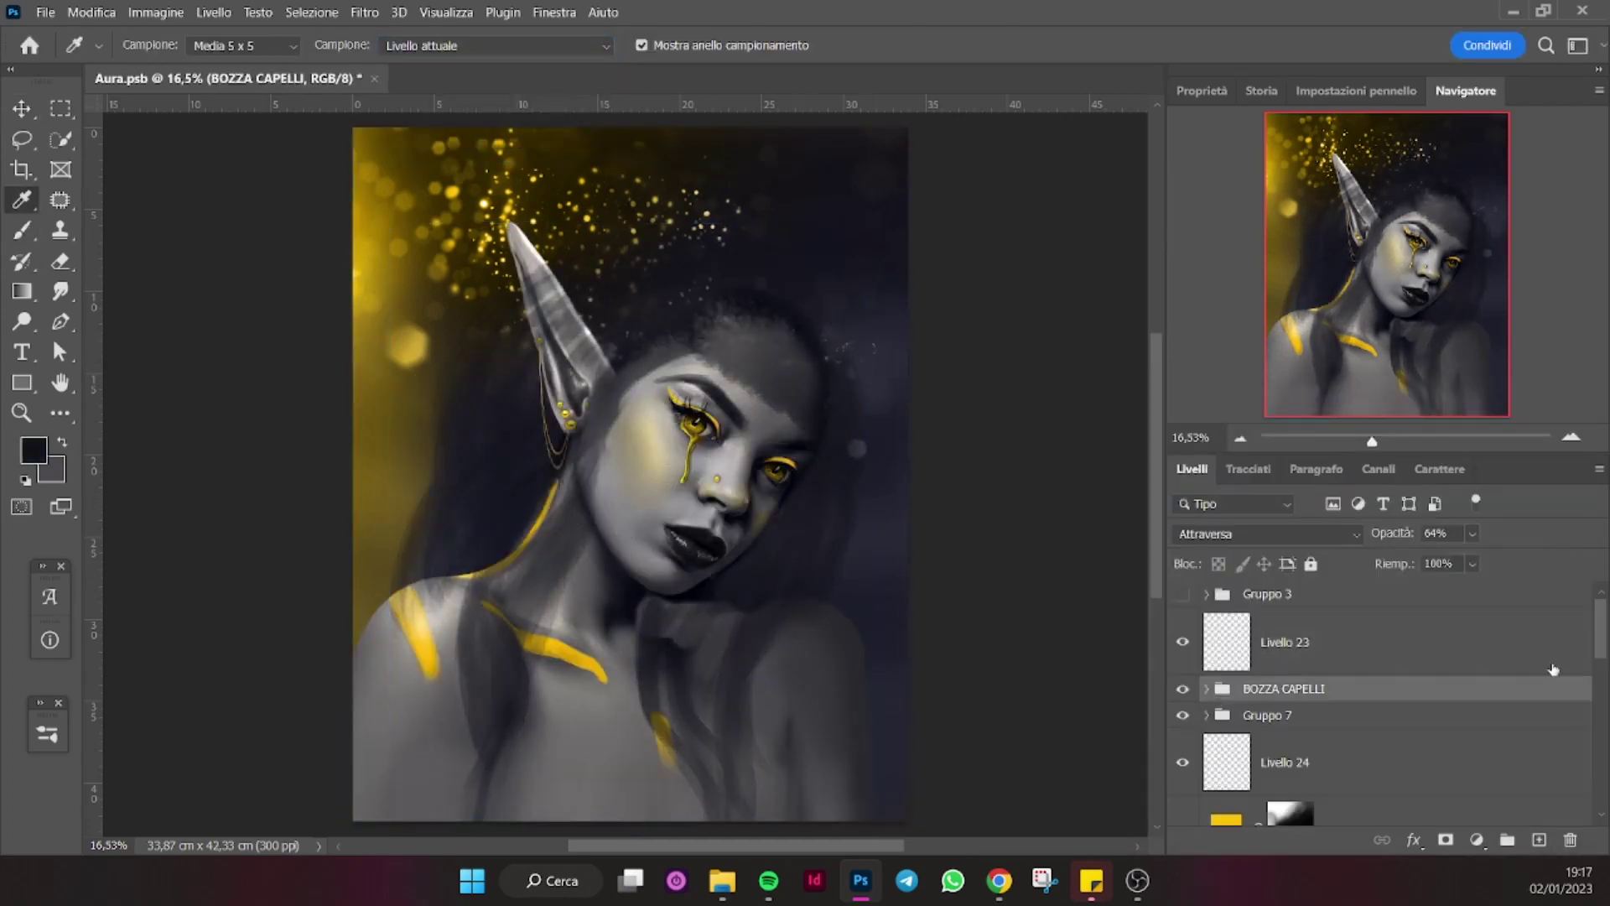
scroll(816, 331, up, 3)
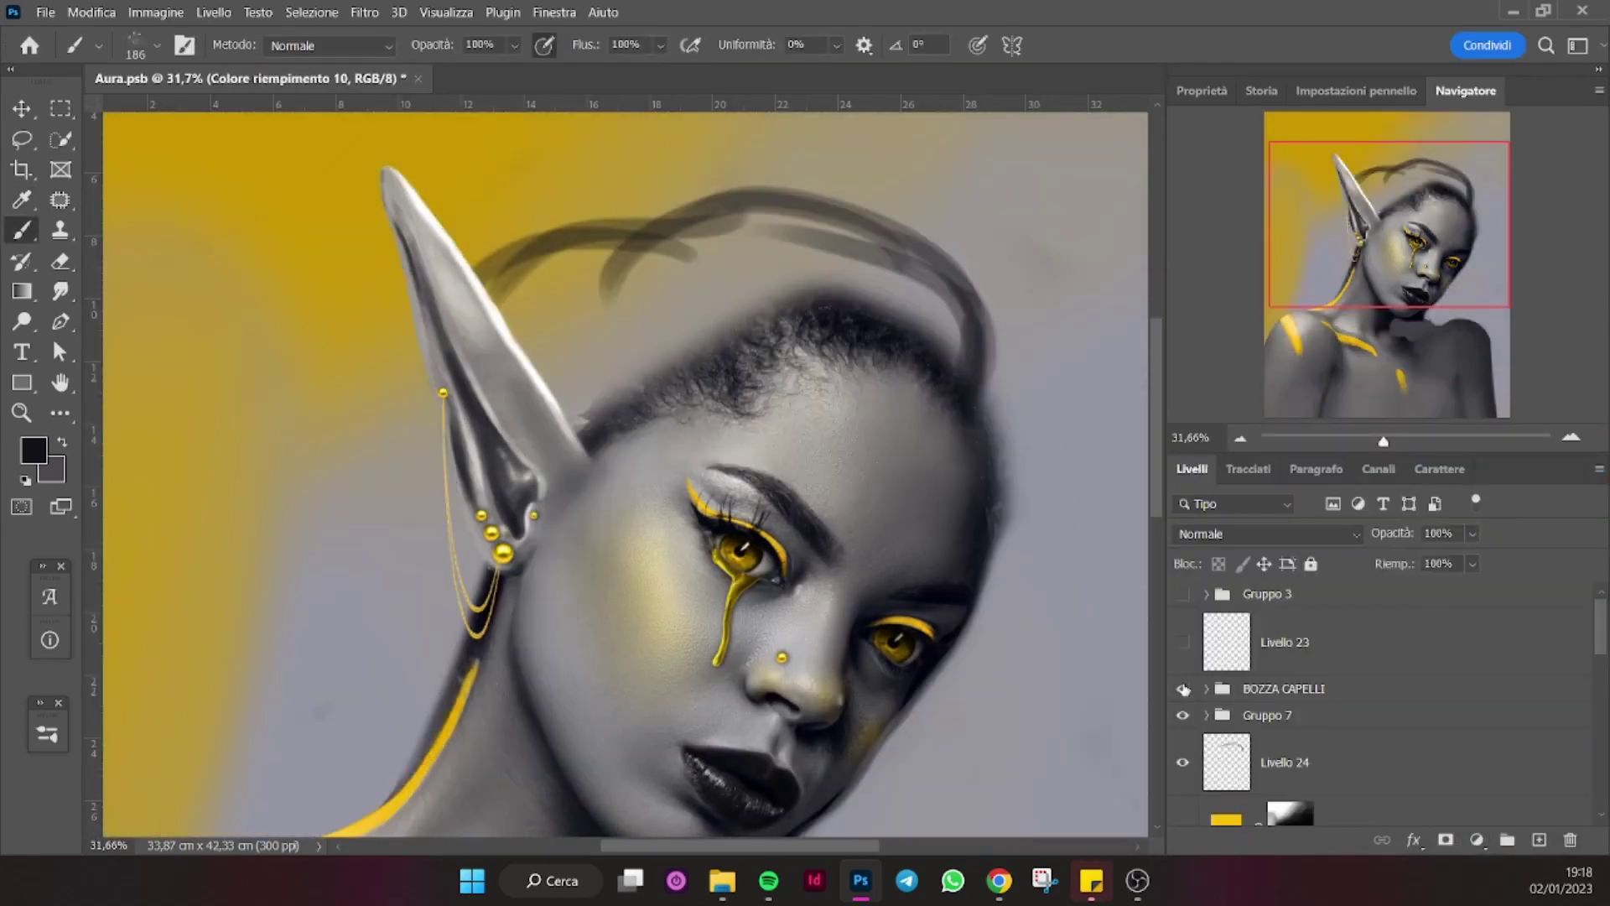
Paint dark hair strands over the head and down the left side on Livello 24.
drag(630, 235, 470, 252)
mouse_move(619, 260)
mouse_down()
mouse_move(385, 310)
mouse_move(226, 696)
mouse_up()
scroll(335, 420, down, 3)
mouse_move(193, 587)
mouse_down()
mouse_move(261, 417)
mouse_move(270, 467)
mouse_up()
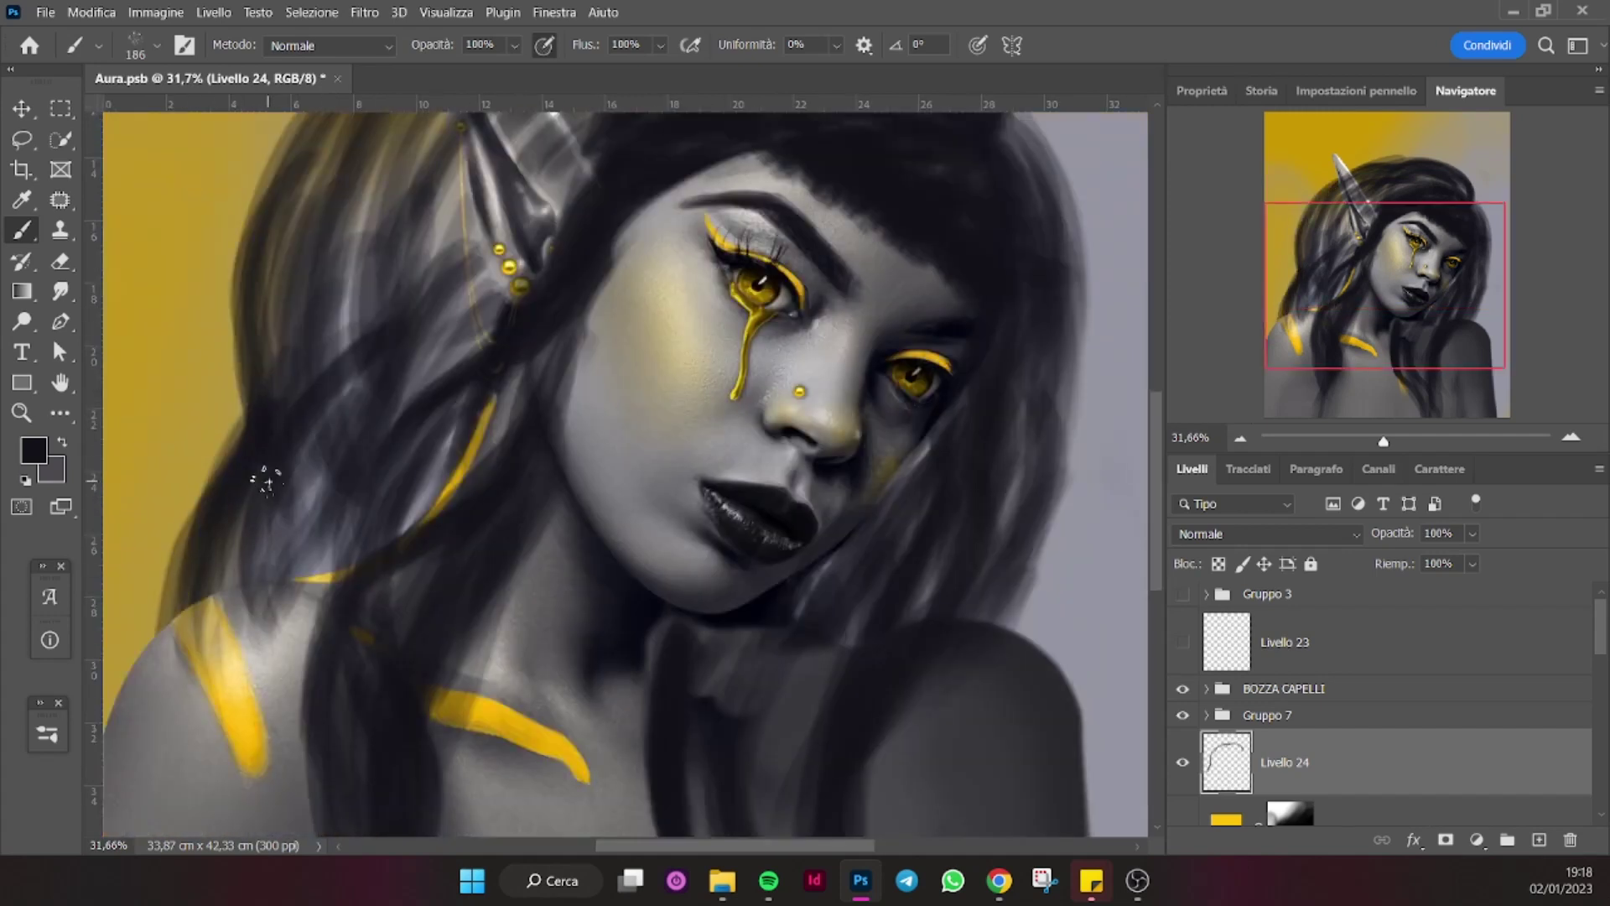
scroll(503, 377, up, 4)
mouse_move(719, 280)
mouse_down()
mouse_move(568, 302)
mouse_move(352, 545)
mouse_up()
Fade the BOZZA CAPELLI hair sketch to a lower opacity and return to Livello 24.
click(1183, 688)
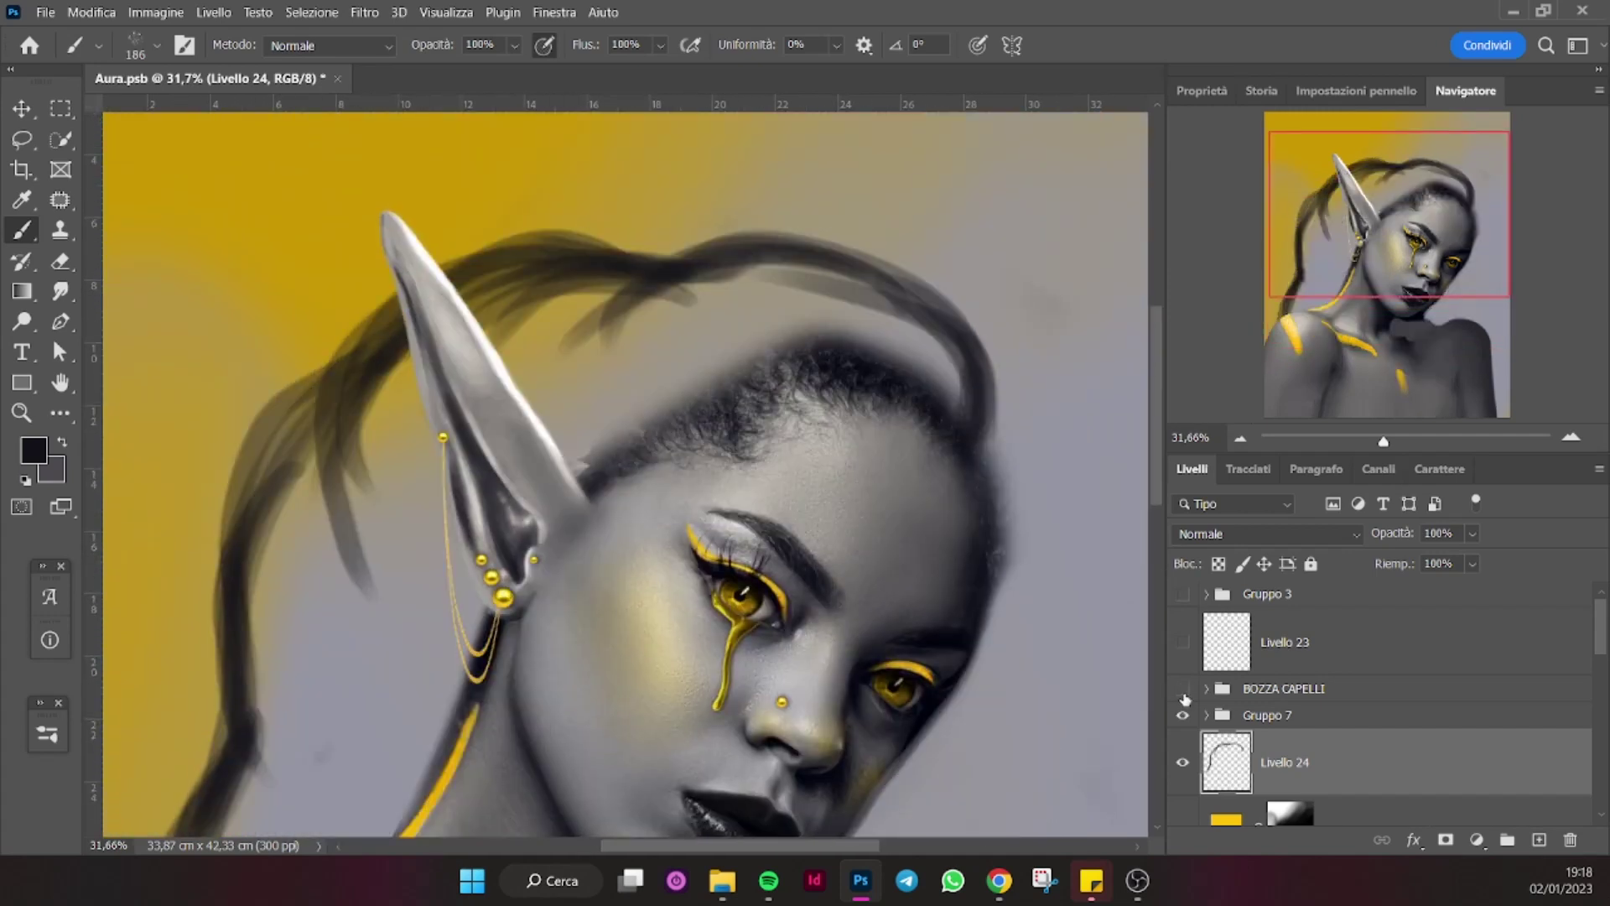
click(1282, 688)
mouse_move(1471, 533)
mouse_down()
mouse_move(1460, 561)
mouse_move(1430, 560)
mouse_up()
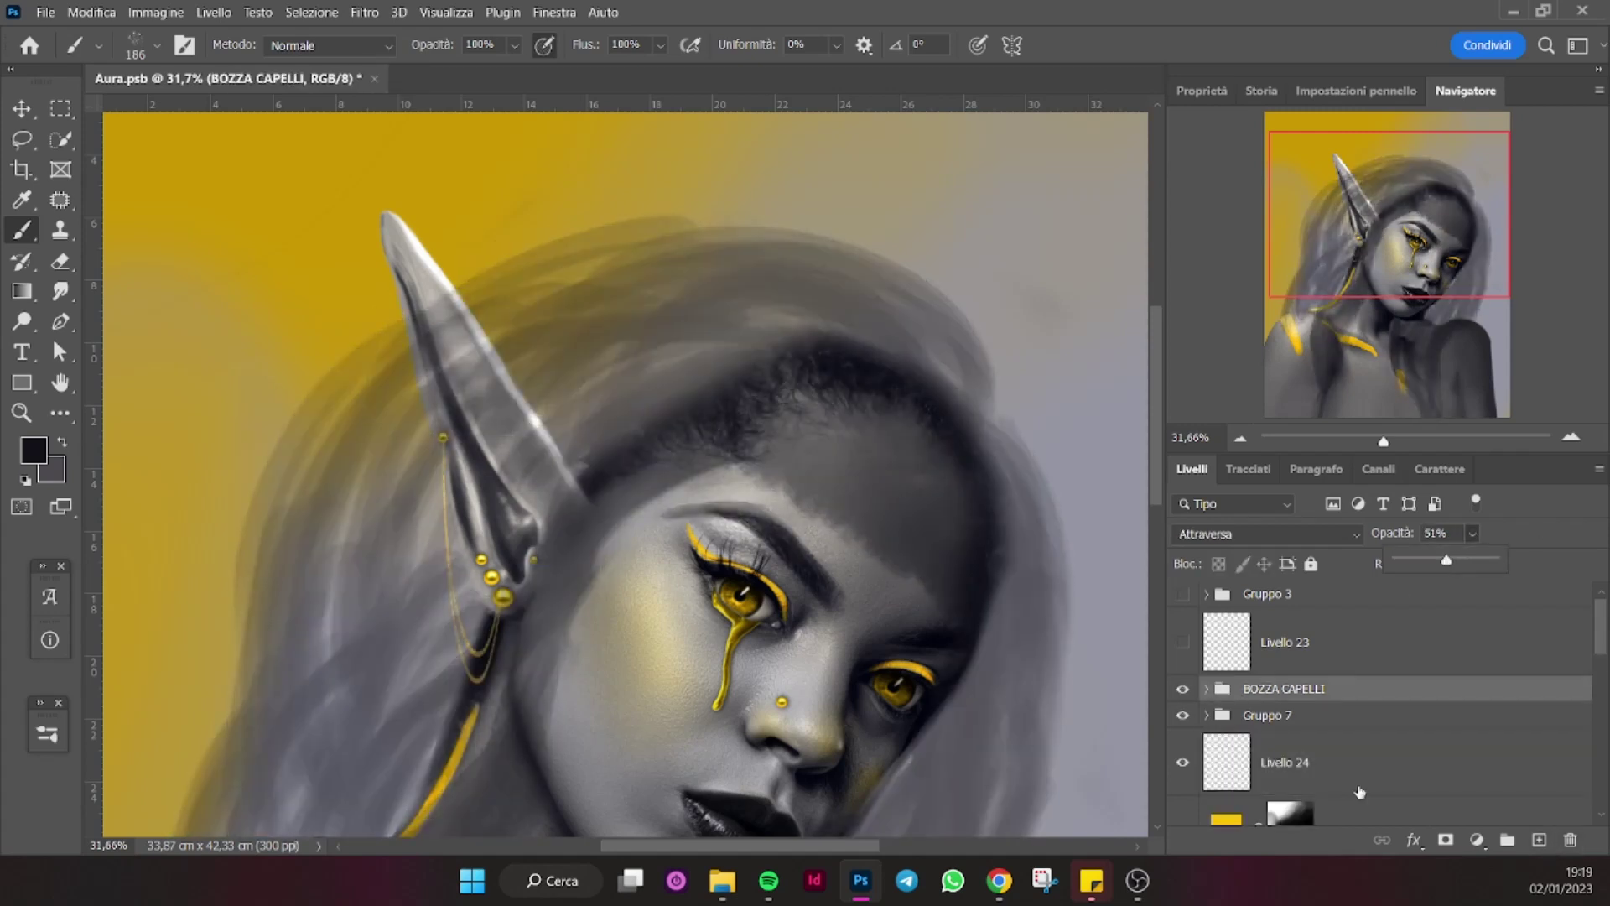
click(1283, 761)
Paint dark hair strokes around the head and along the right edge.
mouse_move(956, 450)
mouse_down()
mouse_move(754, 260)
mouse_move(500, 308)
mouse_up()
mouse_move(369, 377)
mouse_down()
mouse_move(294, 520)
mouse_move(326, 339)
mouse_up()
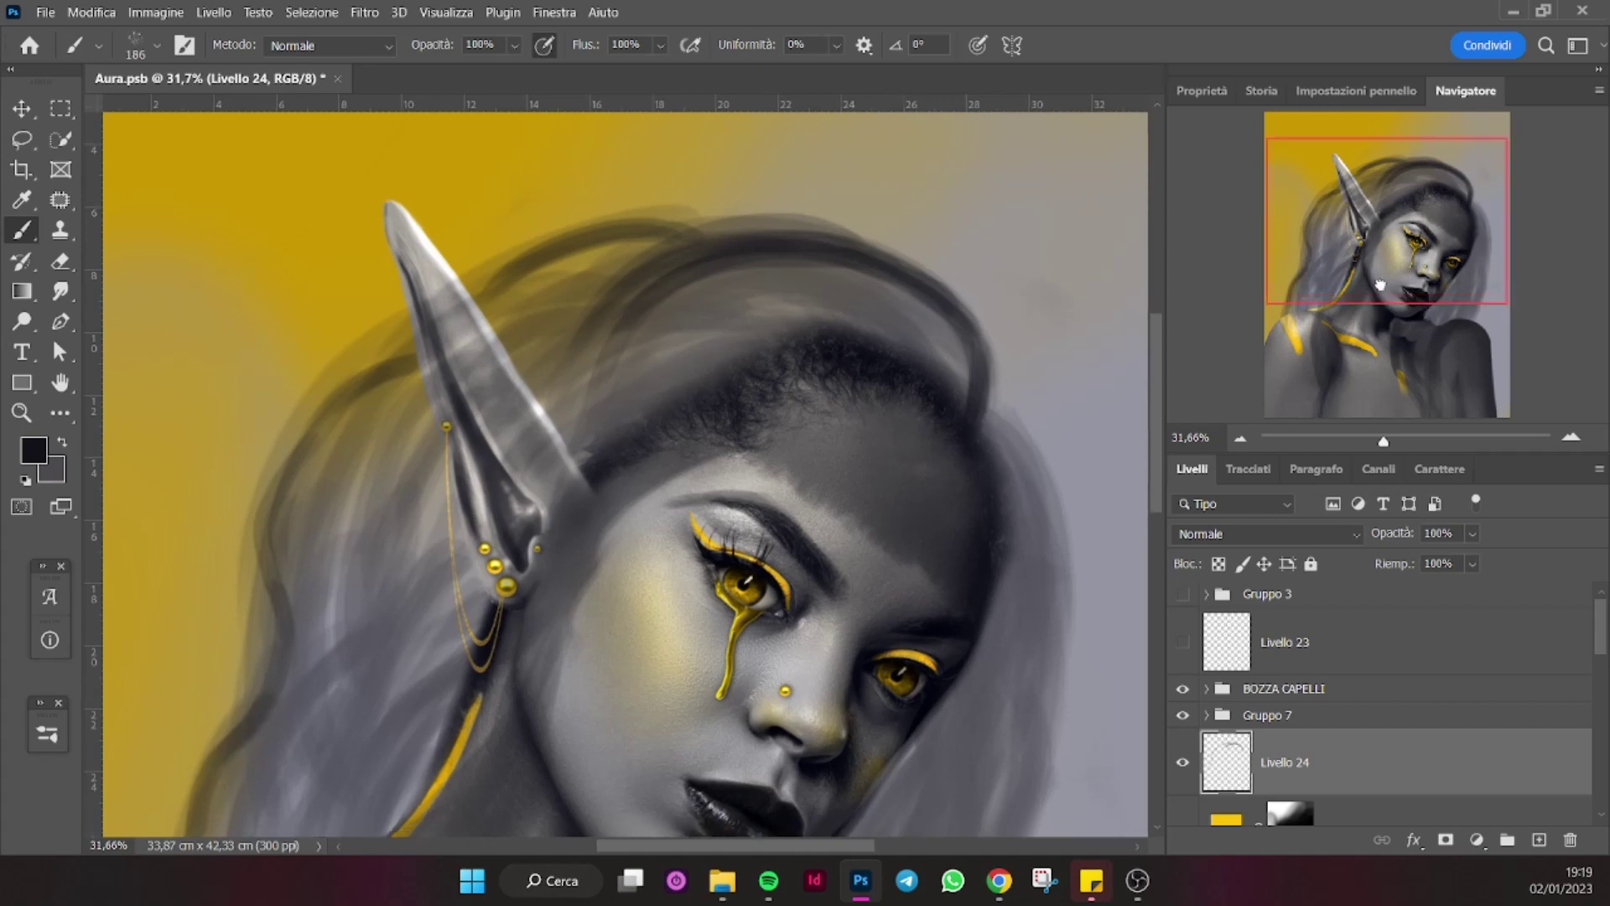
drag(386, 243, 326, 327)
scroll(327, 327, up, 5)
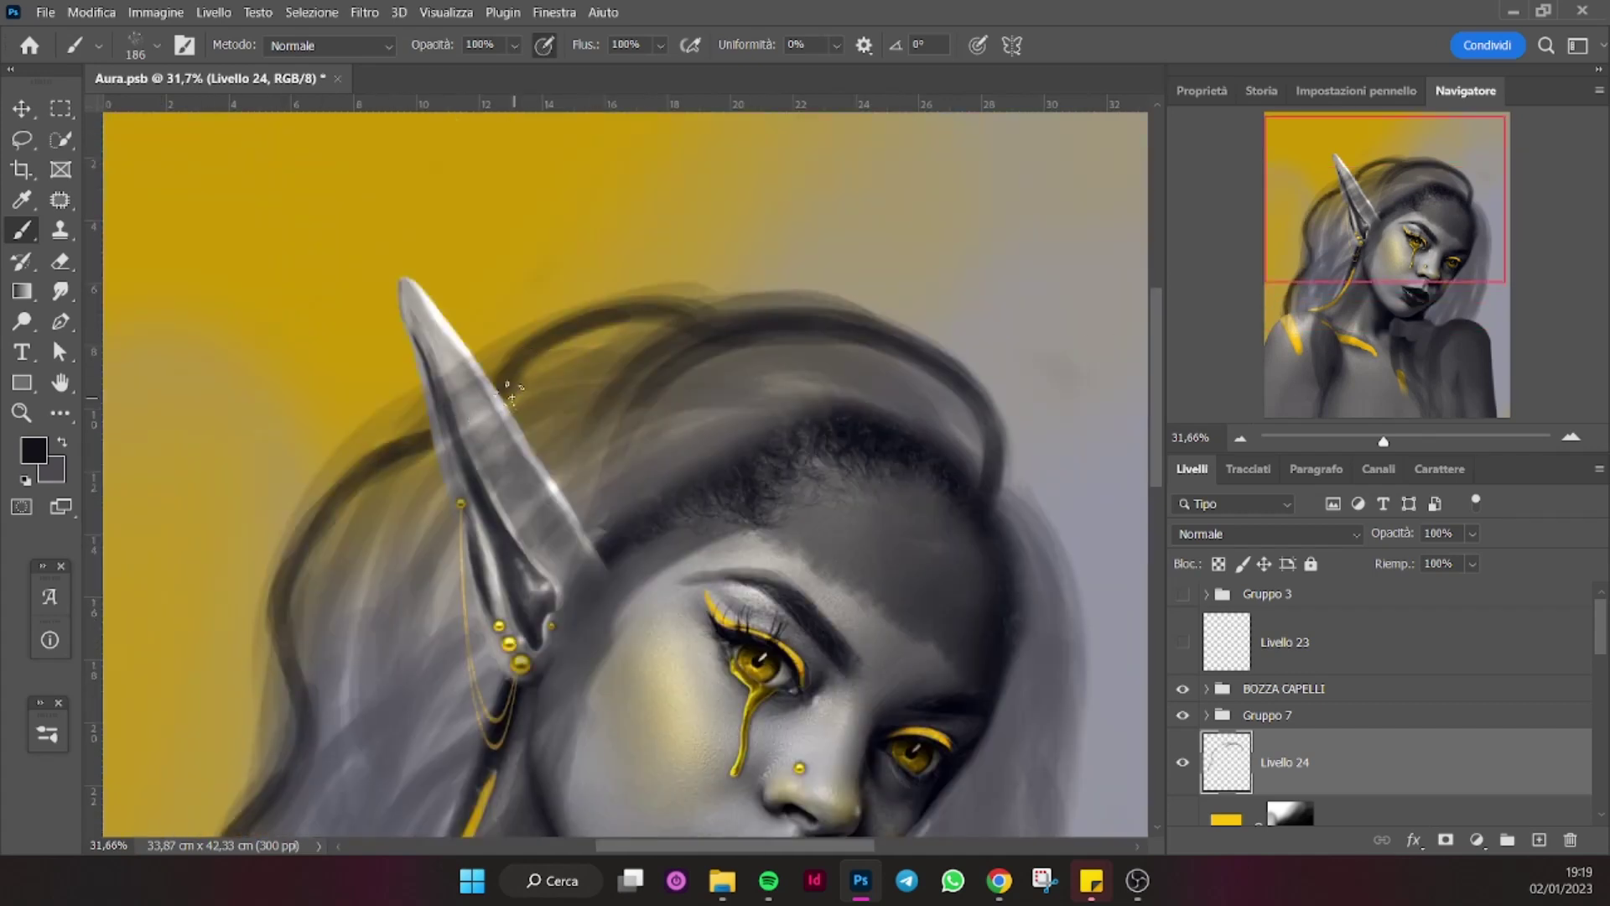
scroll(624, 474, down, 5)
drag(1019, 323, 1006, 805)
drag(1027, 440, 1011, 801)
Darken the hair left of the neck, near the right shoulder, and beside the face.
mouse_move(1384, 441)
mouse_down()
mouse_move(1363, 440)
mouse_move(1379, 440)
mouse_up()
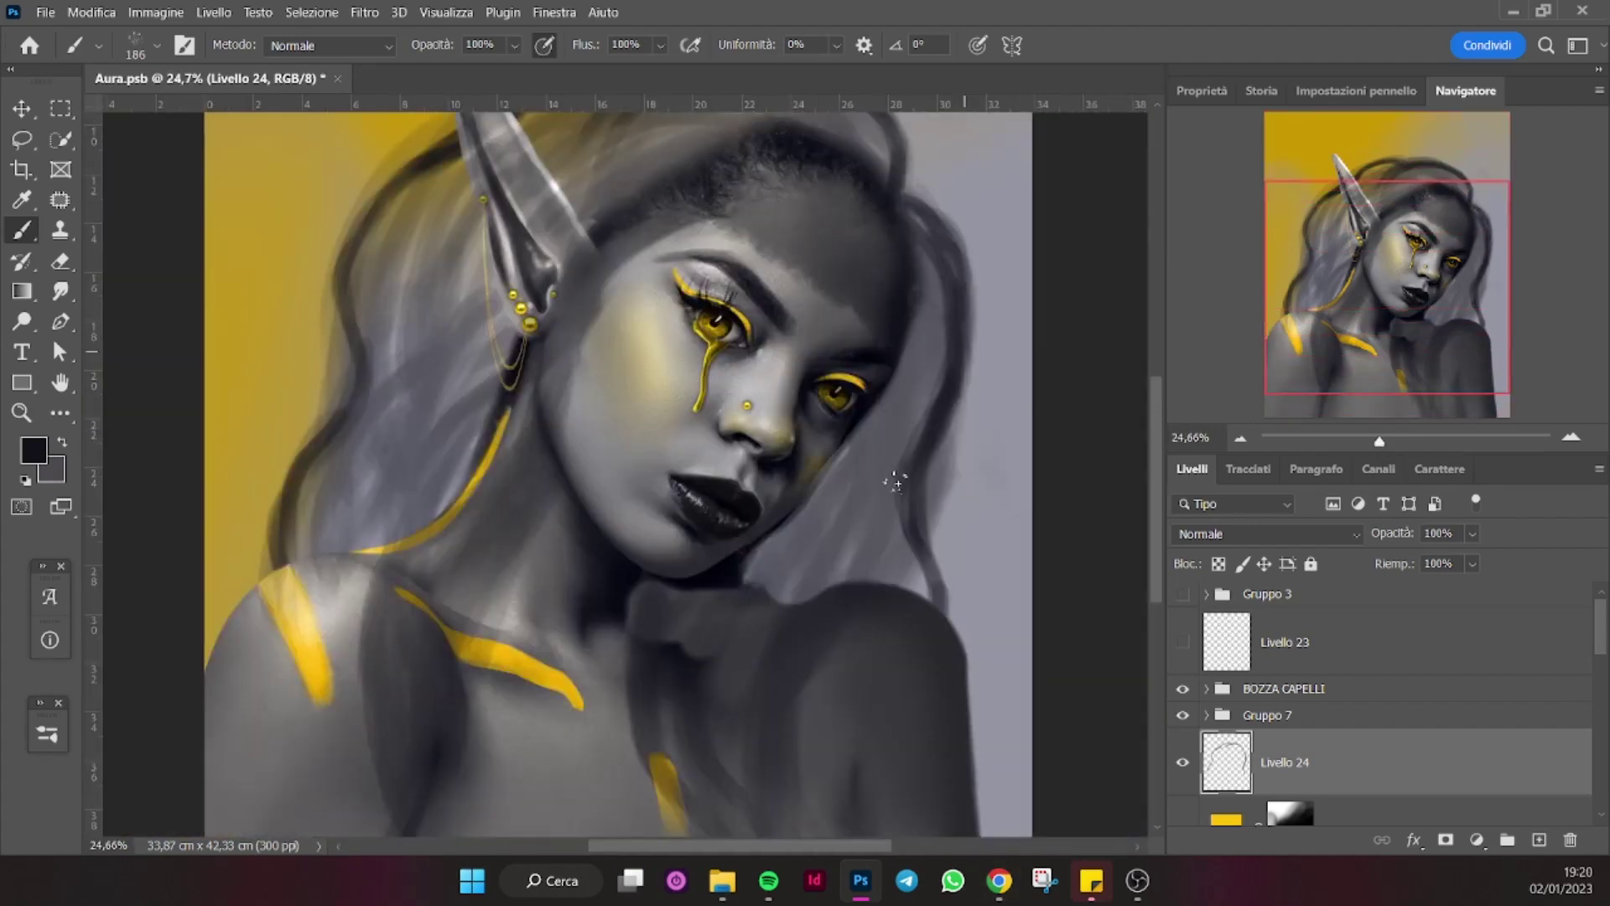
drag(891, 460, 992, 515)
mouse_move(604, 394)
mouse_down()
mouse_move(537, 574)
mouse_move(461, 600)
mouse_up()
drag(511, 477, 402, 613)
mouse_move(922, 524)
mouse_down()
mouse_move(872, 650)
mouse_move(1006, 554)
mouse_up()
mouse_move(989, 654)
mouse_down()
mouse_move(948, 503)
mouse_move(1007, 335)
mouse_up()
drag(1040, 571, 992, 285)
mouse_move(872, 654)
mouse_down()
mouse_move(1002, 545)
mouse_move(956, 478)
mouse_up()
Darken the hair beside the neck and around the ear and crown.
mouse_move(596, 361)
mouse_down()
mouse_move(537, 570)
mouse_move(419, 600)
mouse_up()
mouse_move(554, 222)
mouse_down()
mouse_move(475, 487)
mouse_move(503, 470)
mouse_up()
drag(712, 197, 579, 436)
drag(738, 172, 519, 394)
drag(478, 459, 430, 602)
mouse_move(587, 344)
mouse_down()
mouse_move(715, 322)
mouse_move(587, 277)
mouse_up()
Deepen the hair at the crown and forehead and add empty layer Livello 25.
drag(654, 353, 940, 302)
drag(722, 276, 939, 352)
drag(654, 369, 805, 327)
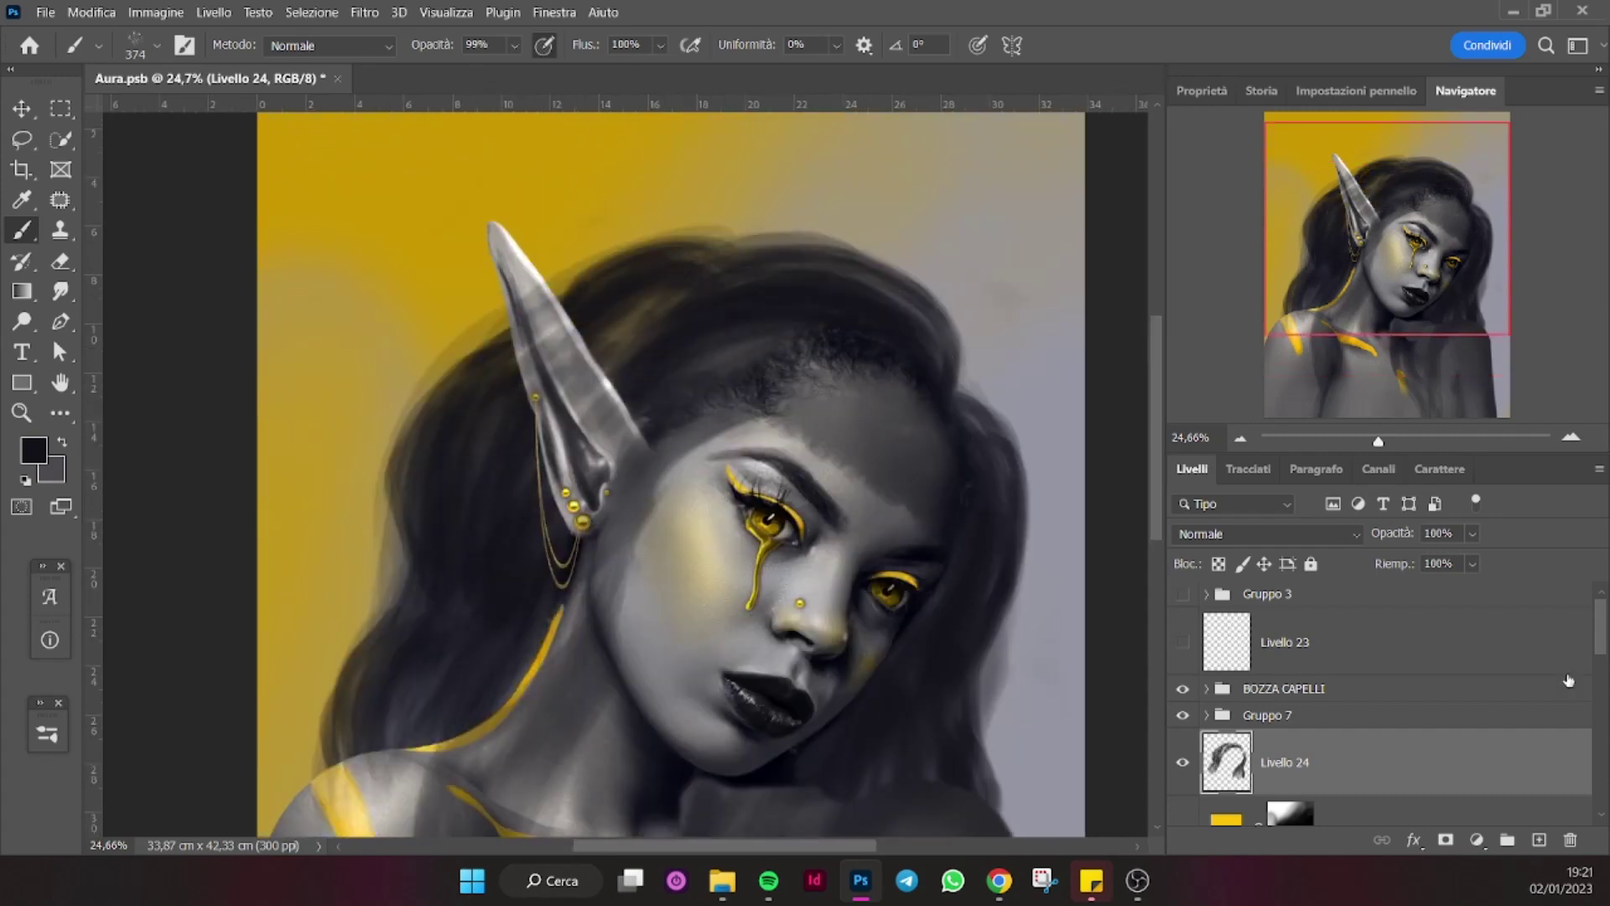
drag(595, 378, 688, 293)
drag(683, 385, 784, 335)
key(ctrl+shift+alt+n)
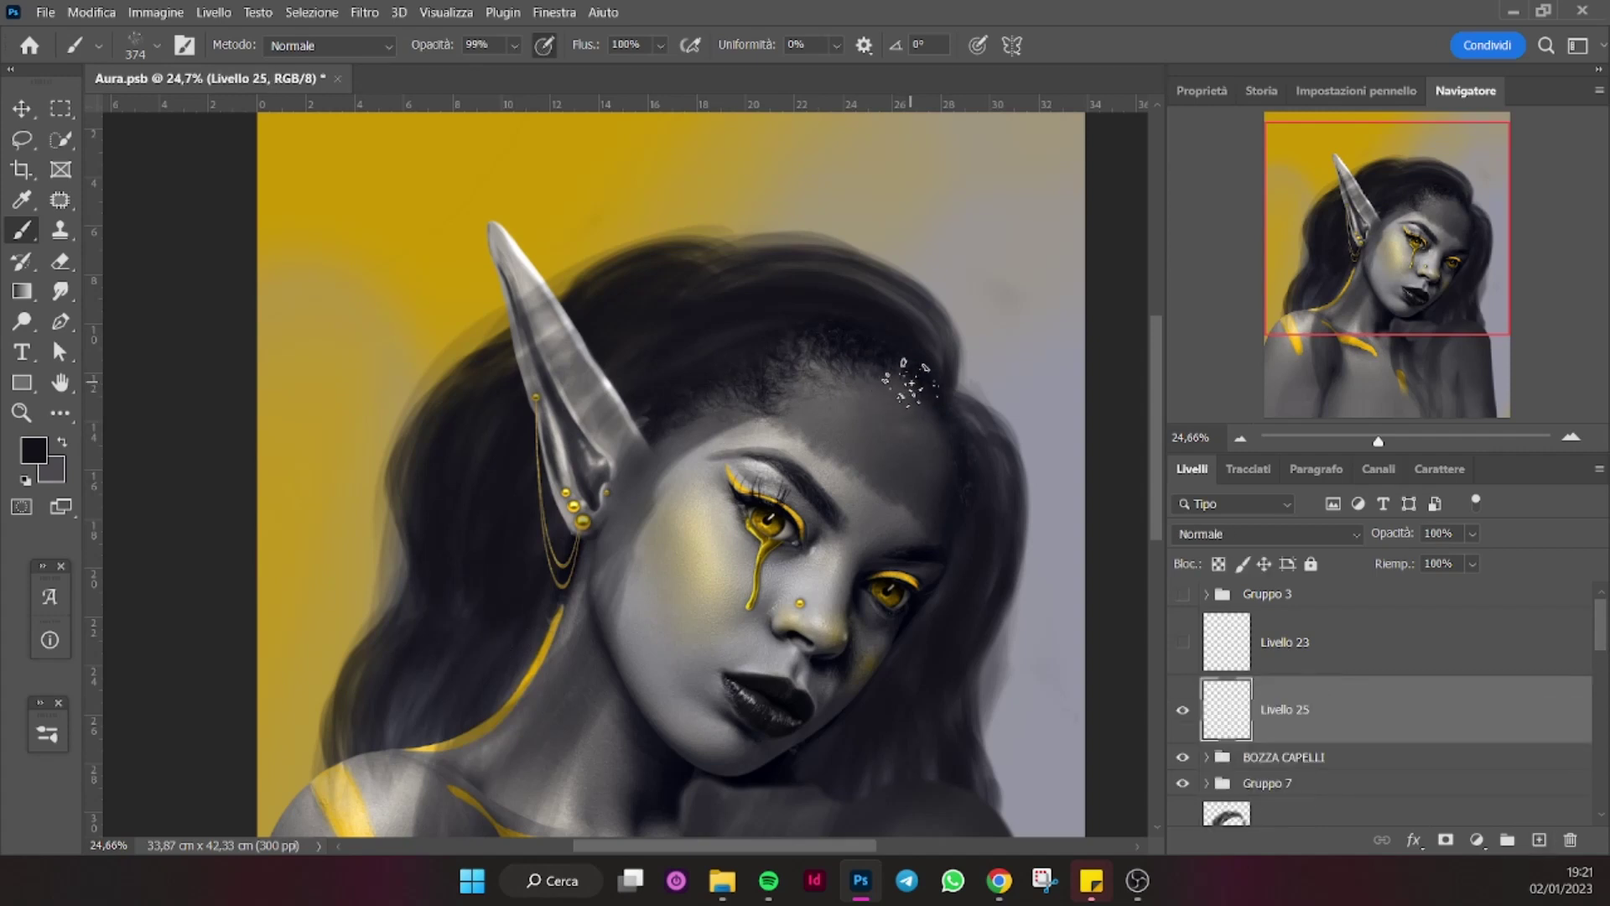
Paint dark bangs across the forehead and strands beside the ear down to the neck.
mouse_move(863, 405)
mouse_down()
mouse_move(778, 324)
mouse_move(909, 406)
mouse_move(696, 411)
mouse_up()
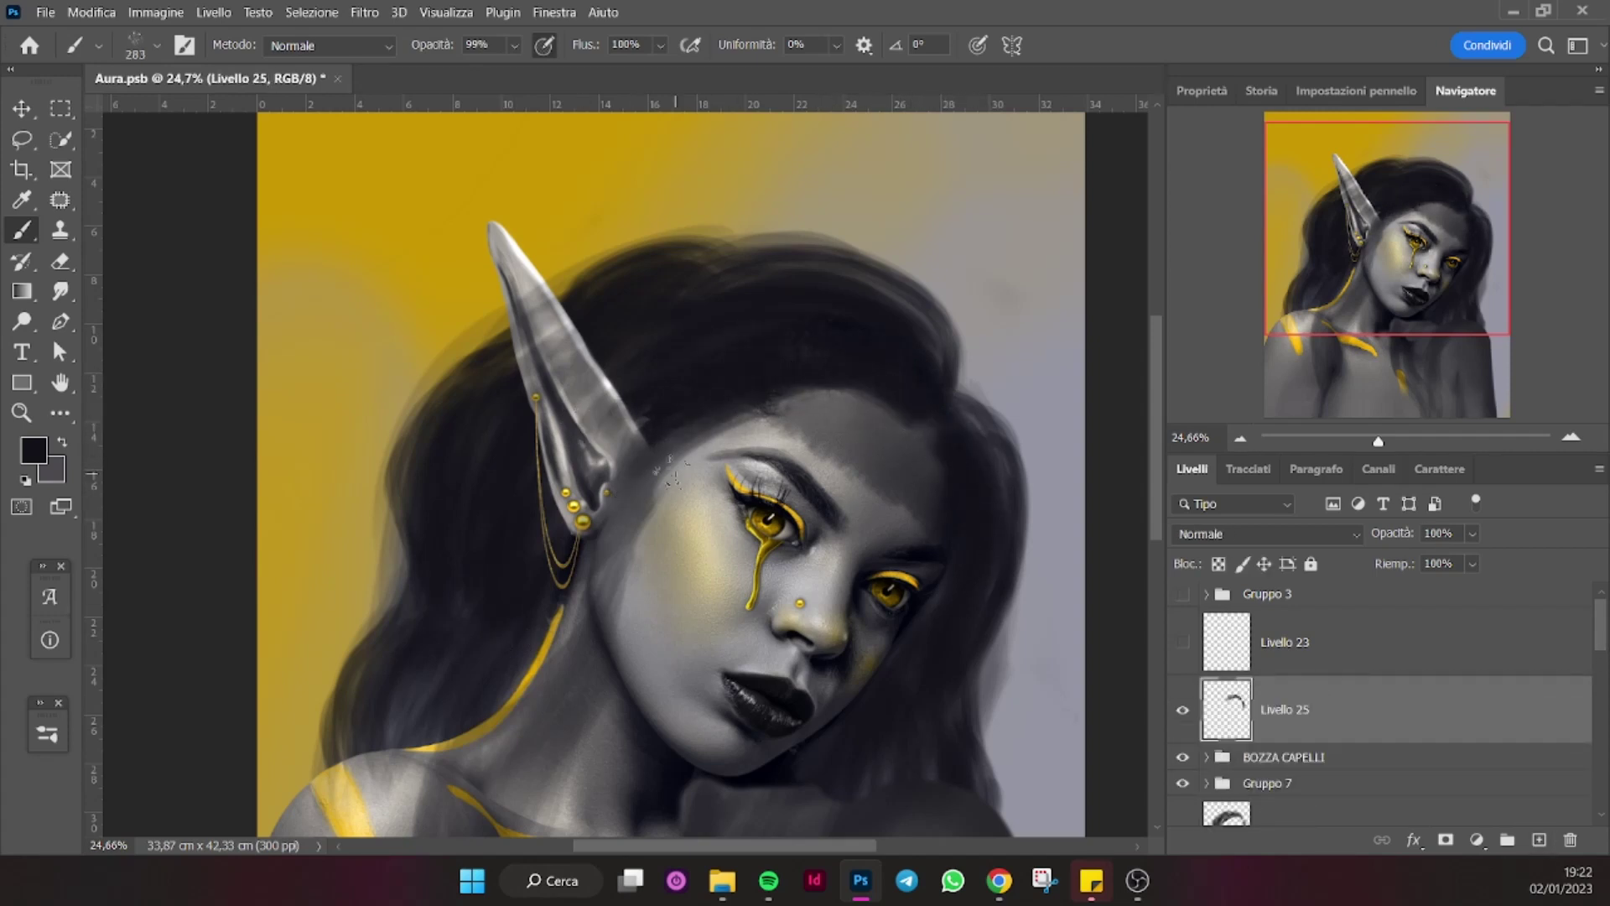
mouse_move(872, 424)
mouse_down()
mouse_move(772, 398)
mouse_move(892, 419)
mouse_move(868, 506)
mouse_up()
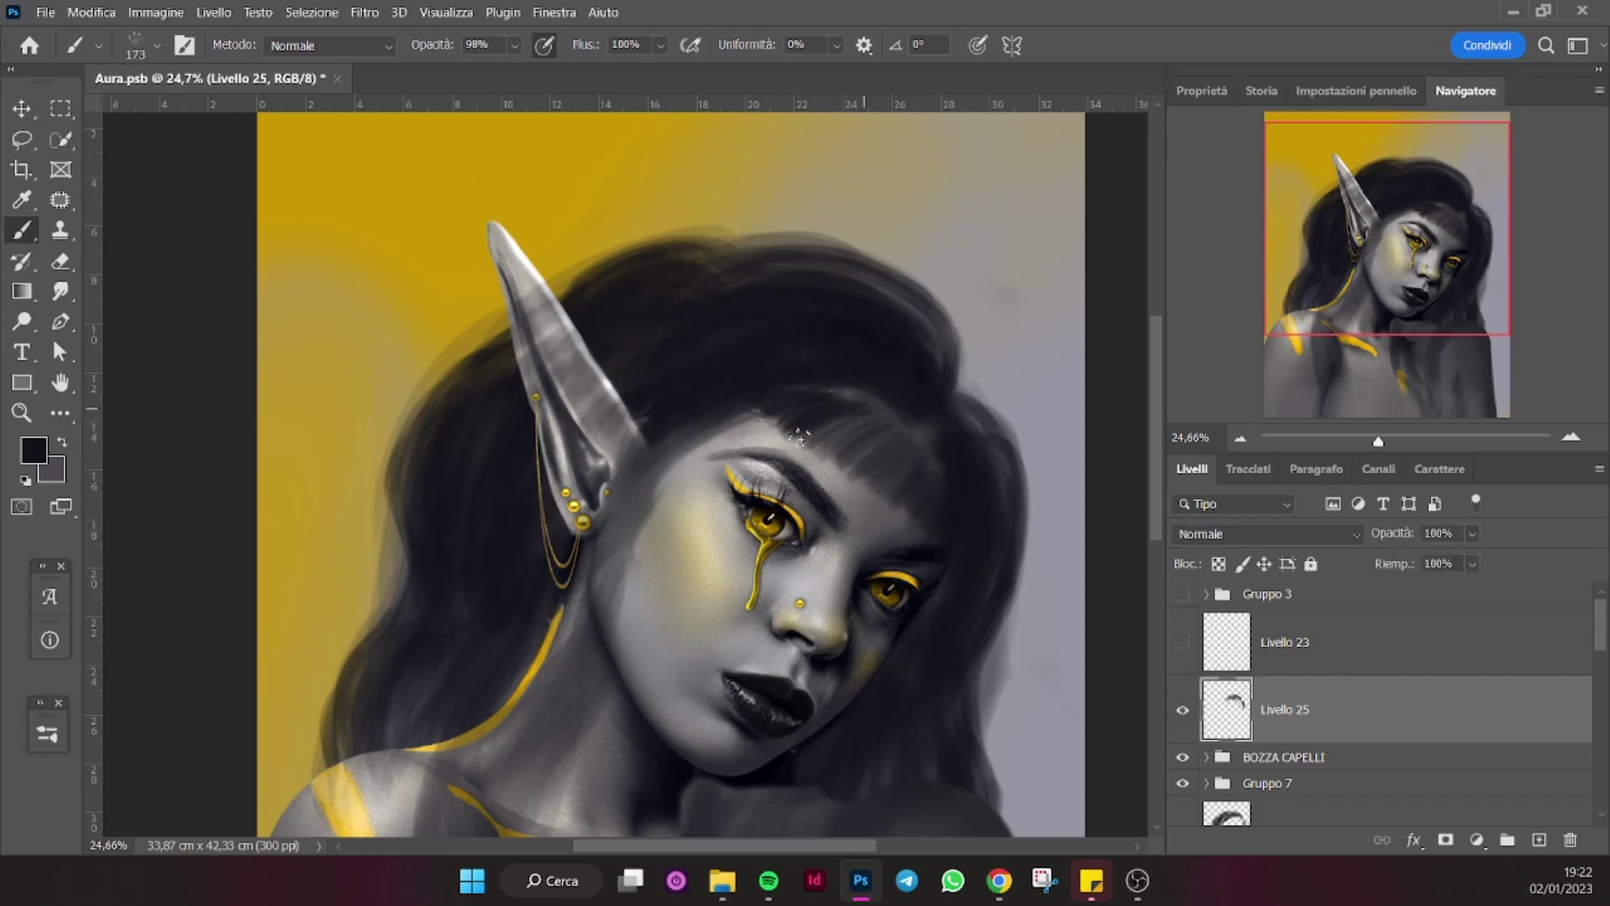
drag(799, 436, 901, 434)
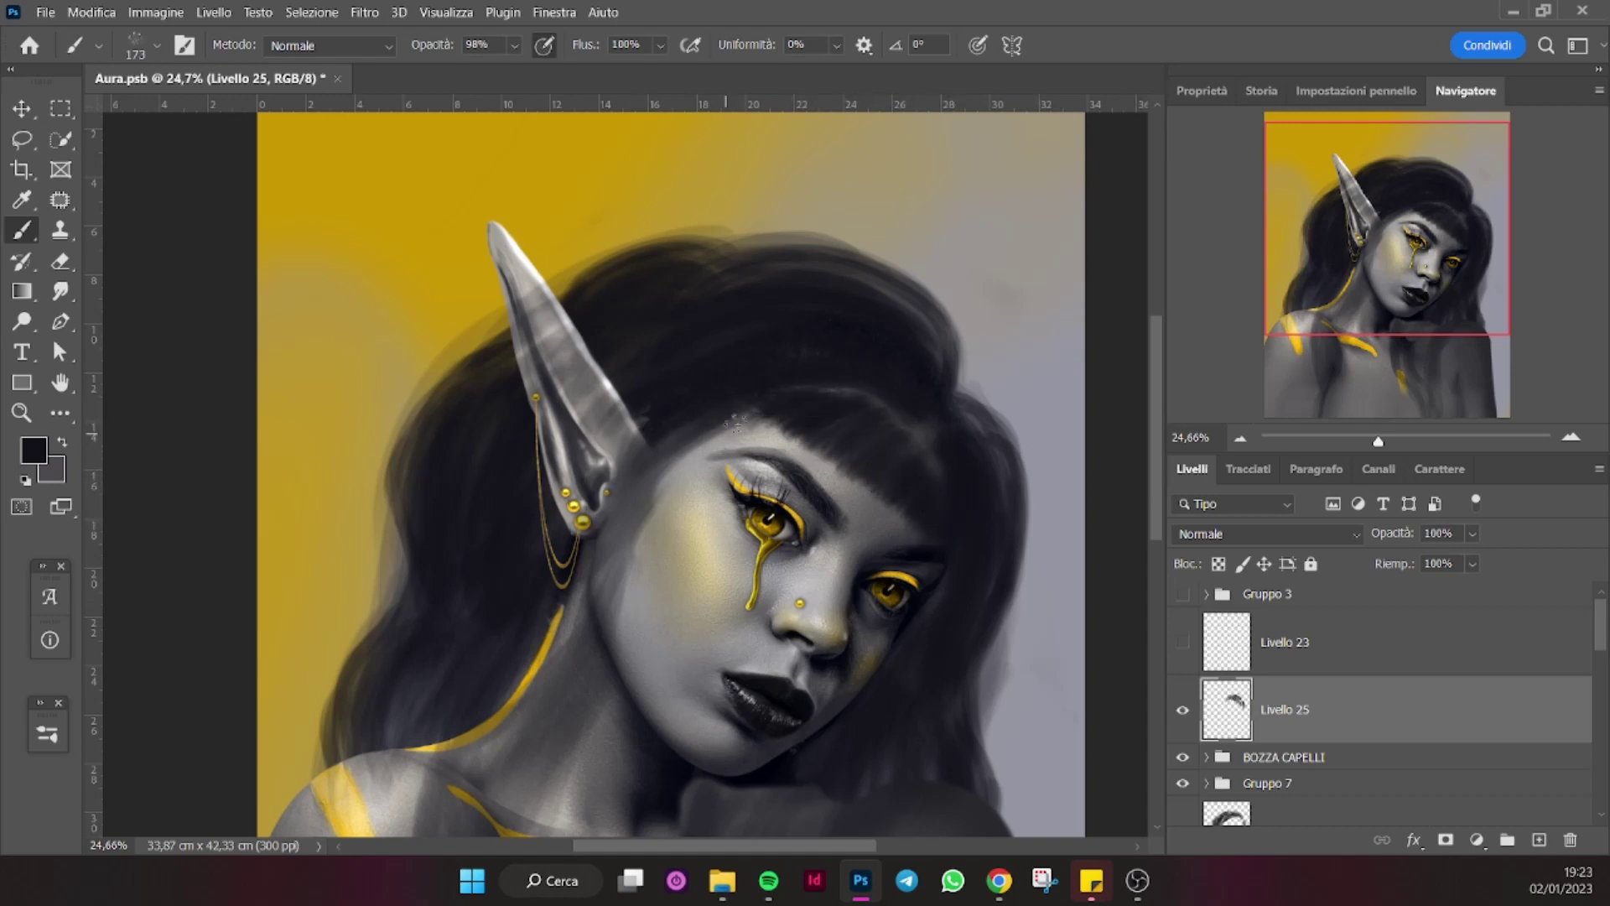
drag(736, 420, 554, 620)
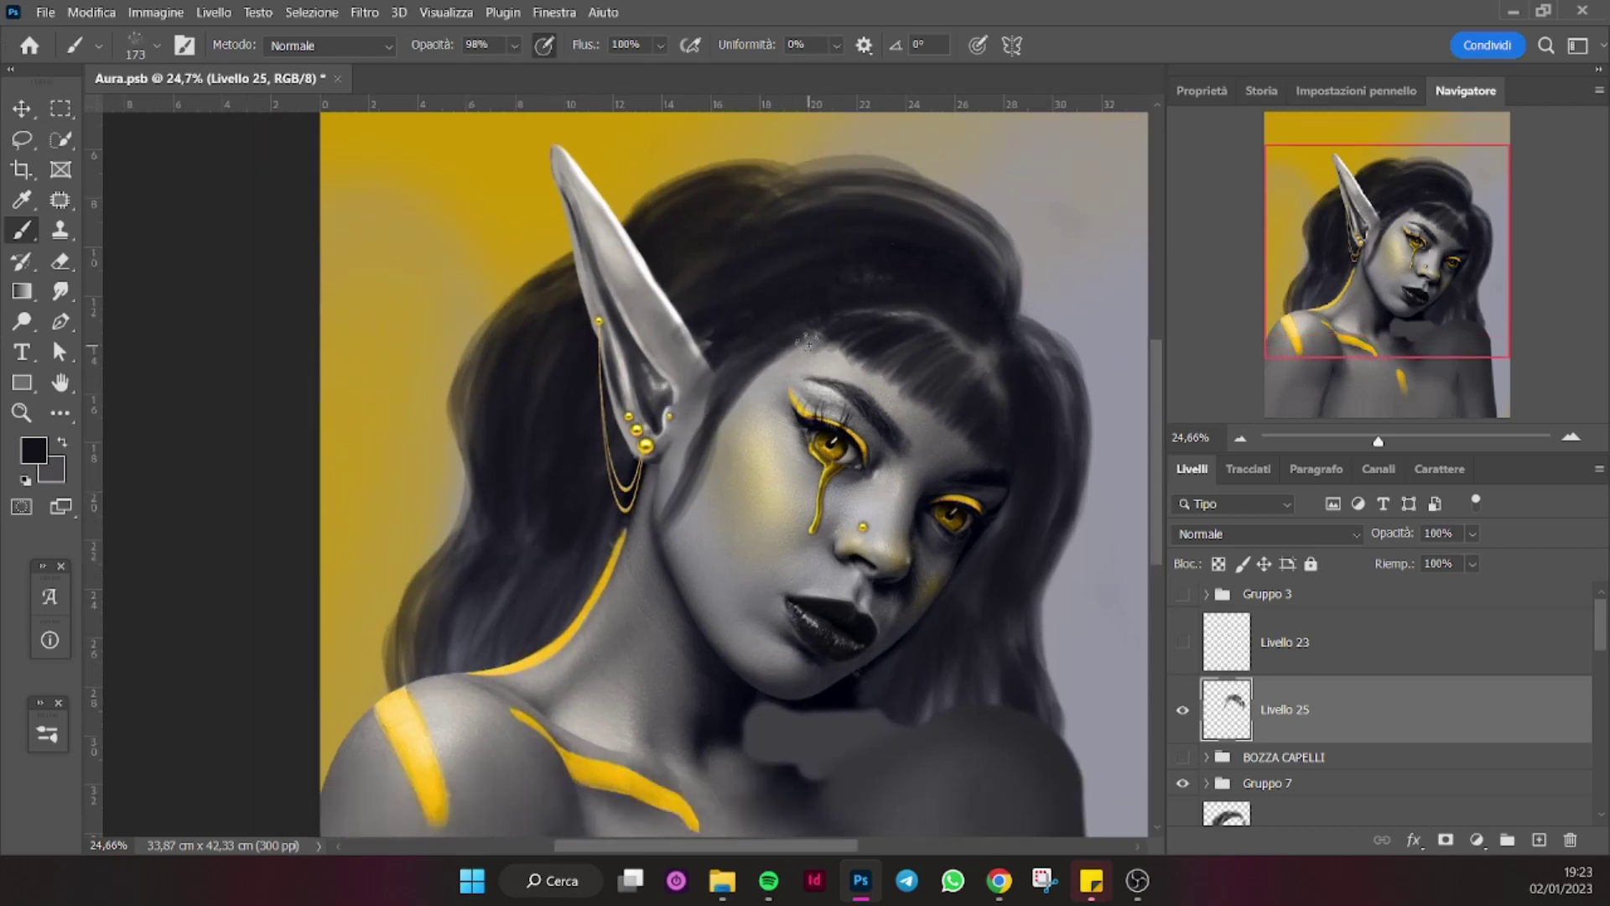
drag(767, 343, 631, 643)
drag(710, 385, 624, 637)
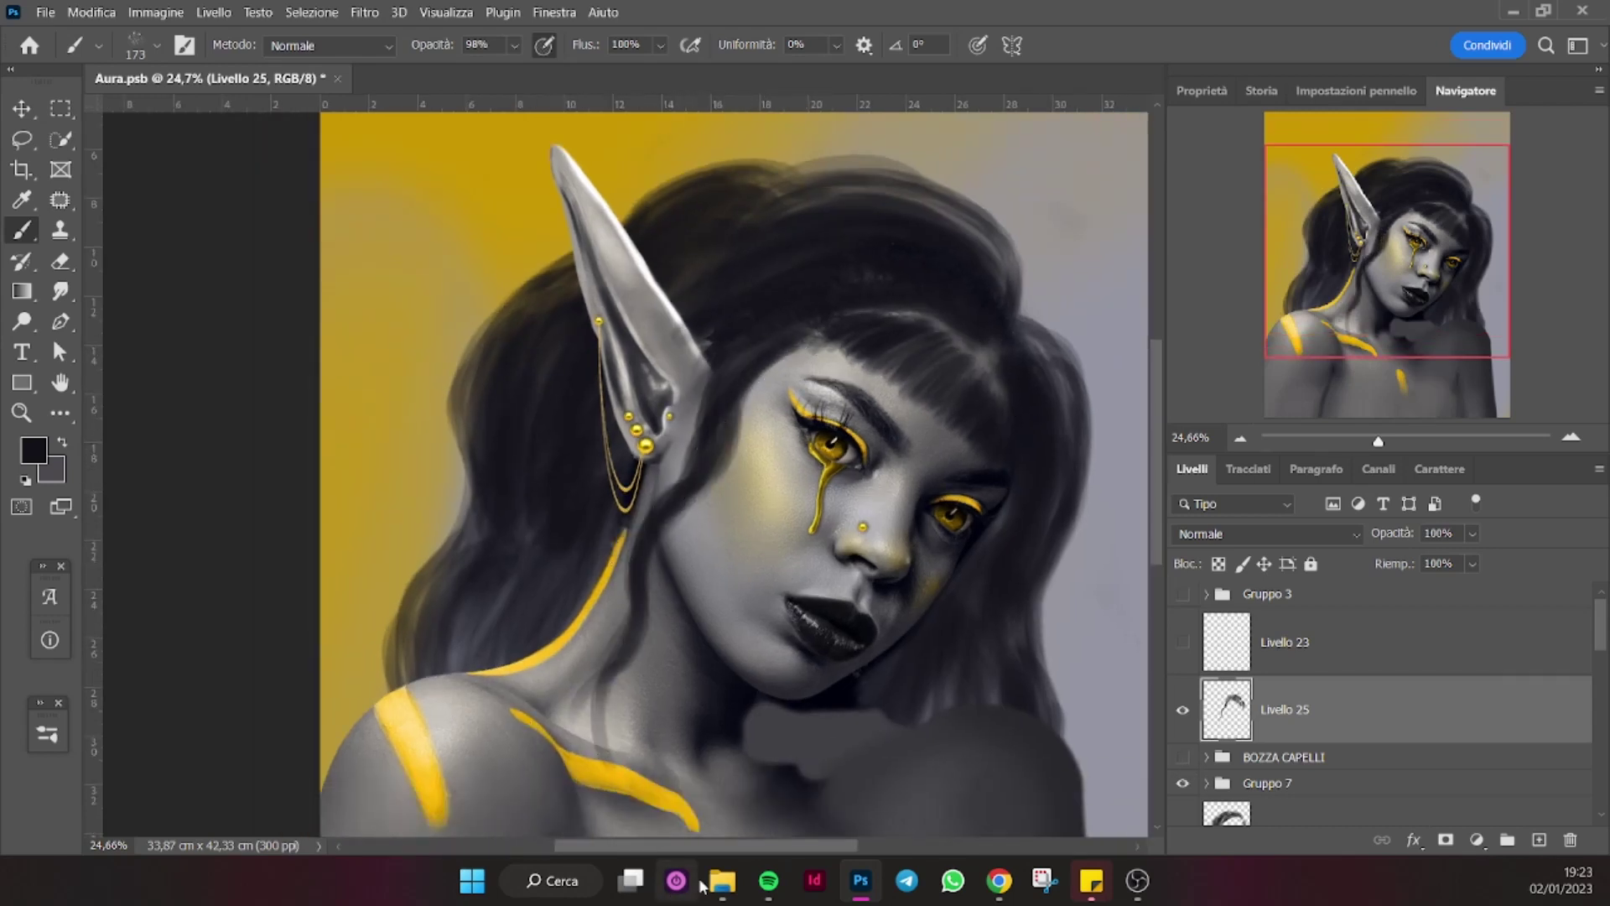
On a new layer, paint dark strands below the neck and down the right chest.
scroll(843, 537, down, 5)
drag(1456, 370, 1456, 338)
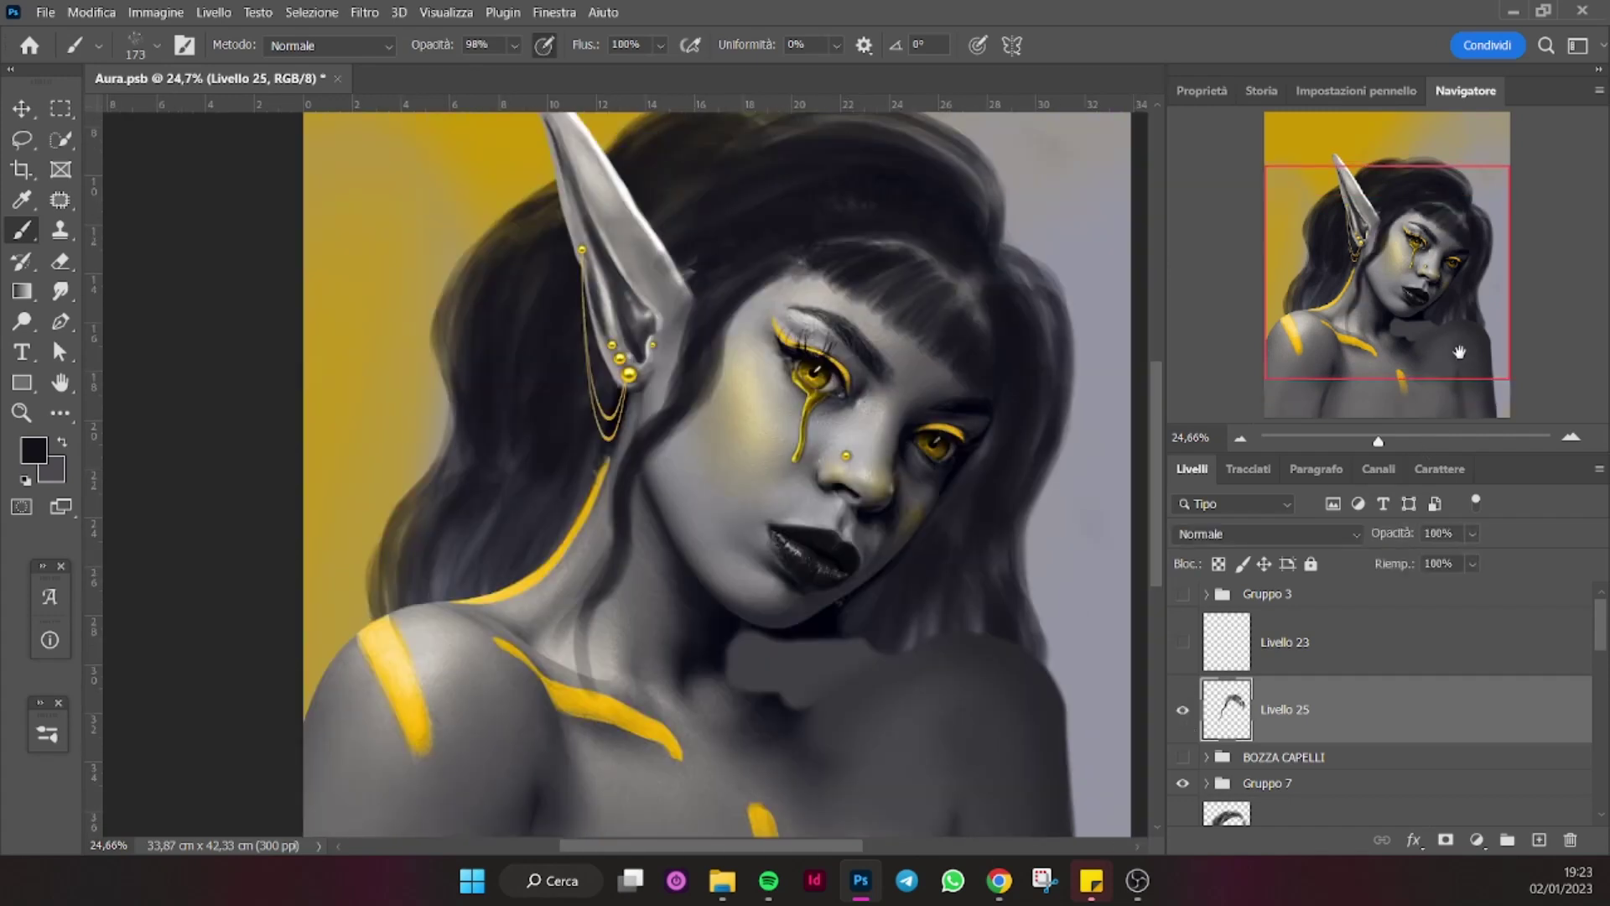
key(ctrl+shift+alt+n)
drag(734, 688, 736, 814)
scroll(738, 663, down, 4)
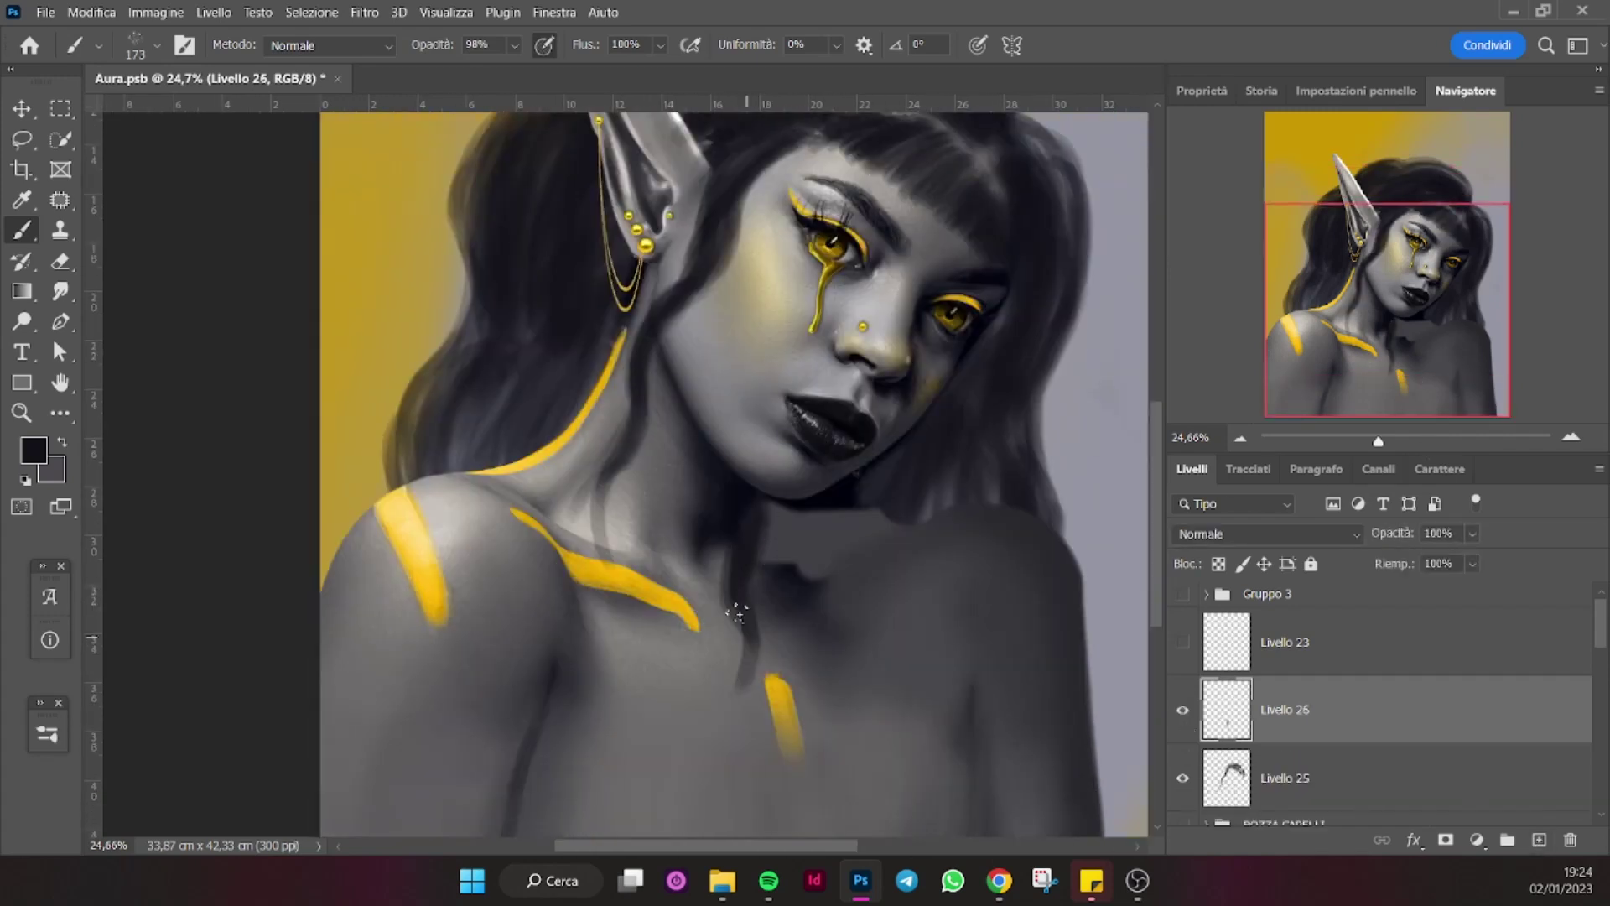
drag(963, 526, 960, 748)
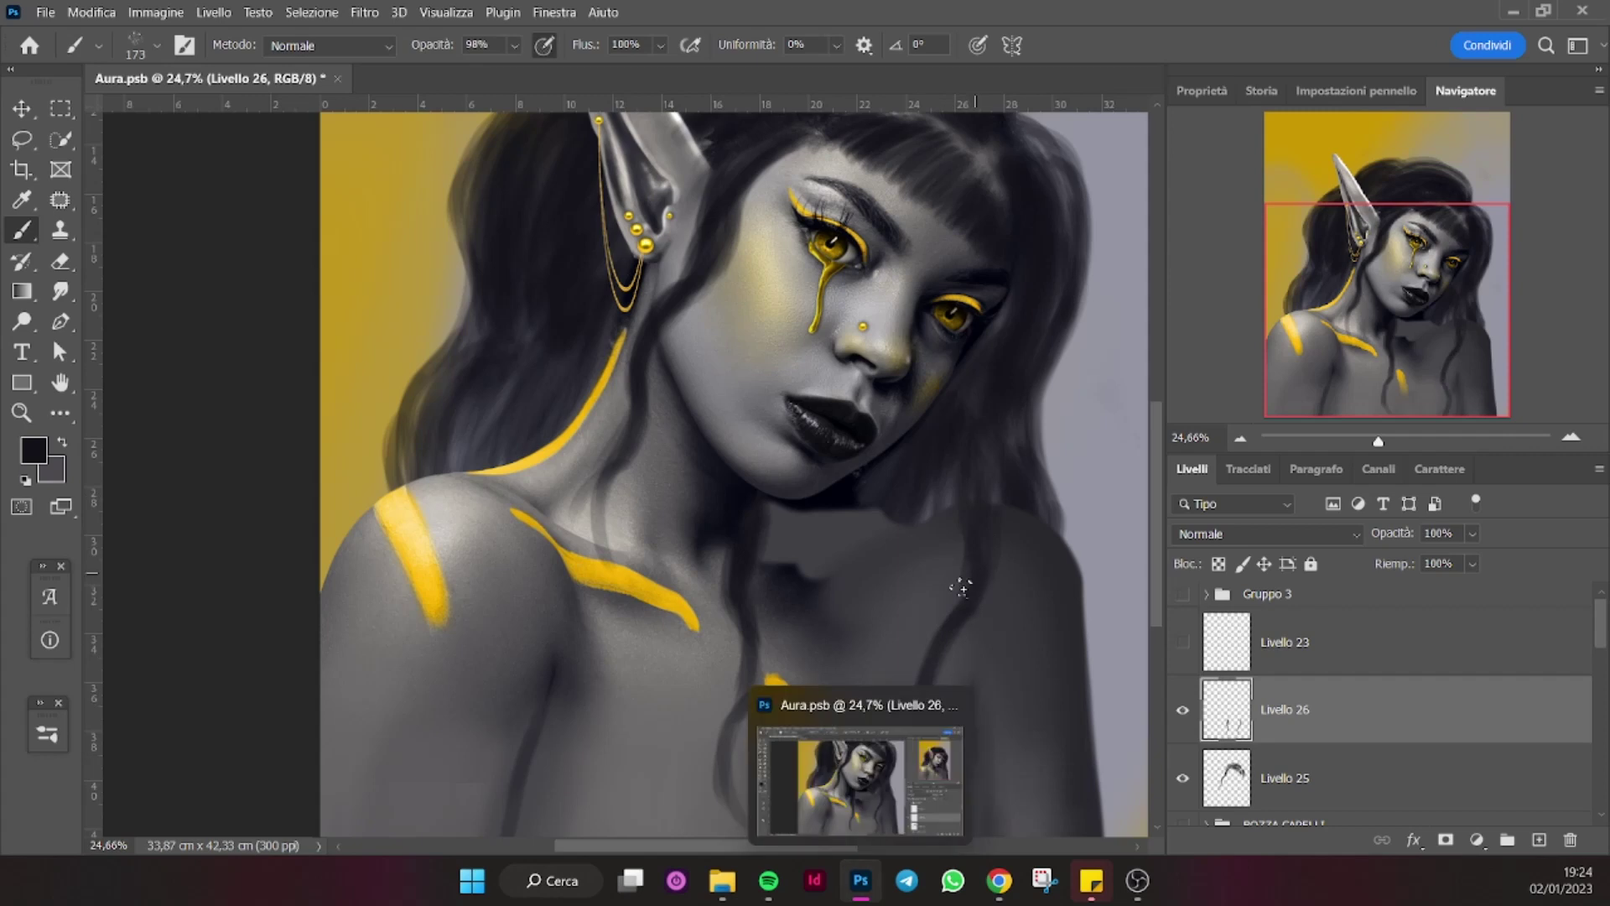
drag(881, 503, 819, 614)
Extend hair strands from below the chin down over the chest and reshow Gruppo 3.
drag(830, 507, 765, 637)
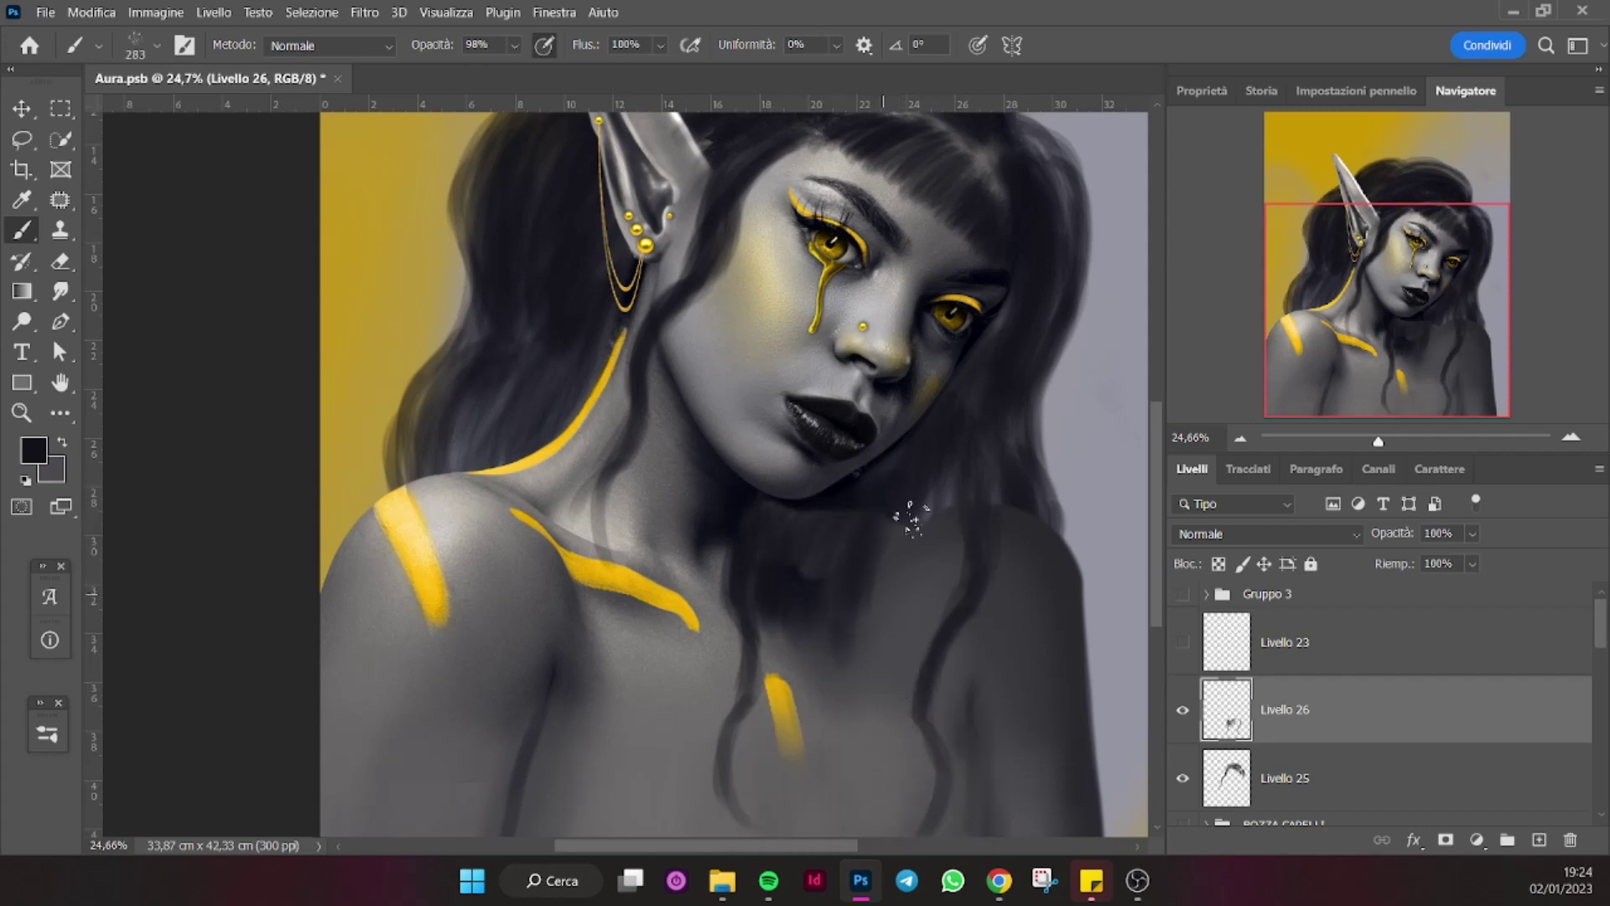
drag(931, 490, 883, 733)
drag(898, 658, 923, 763)
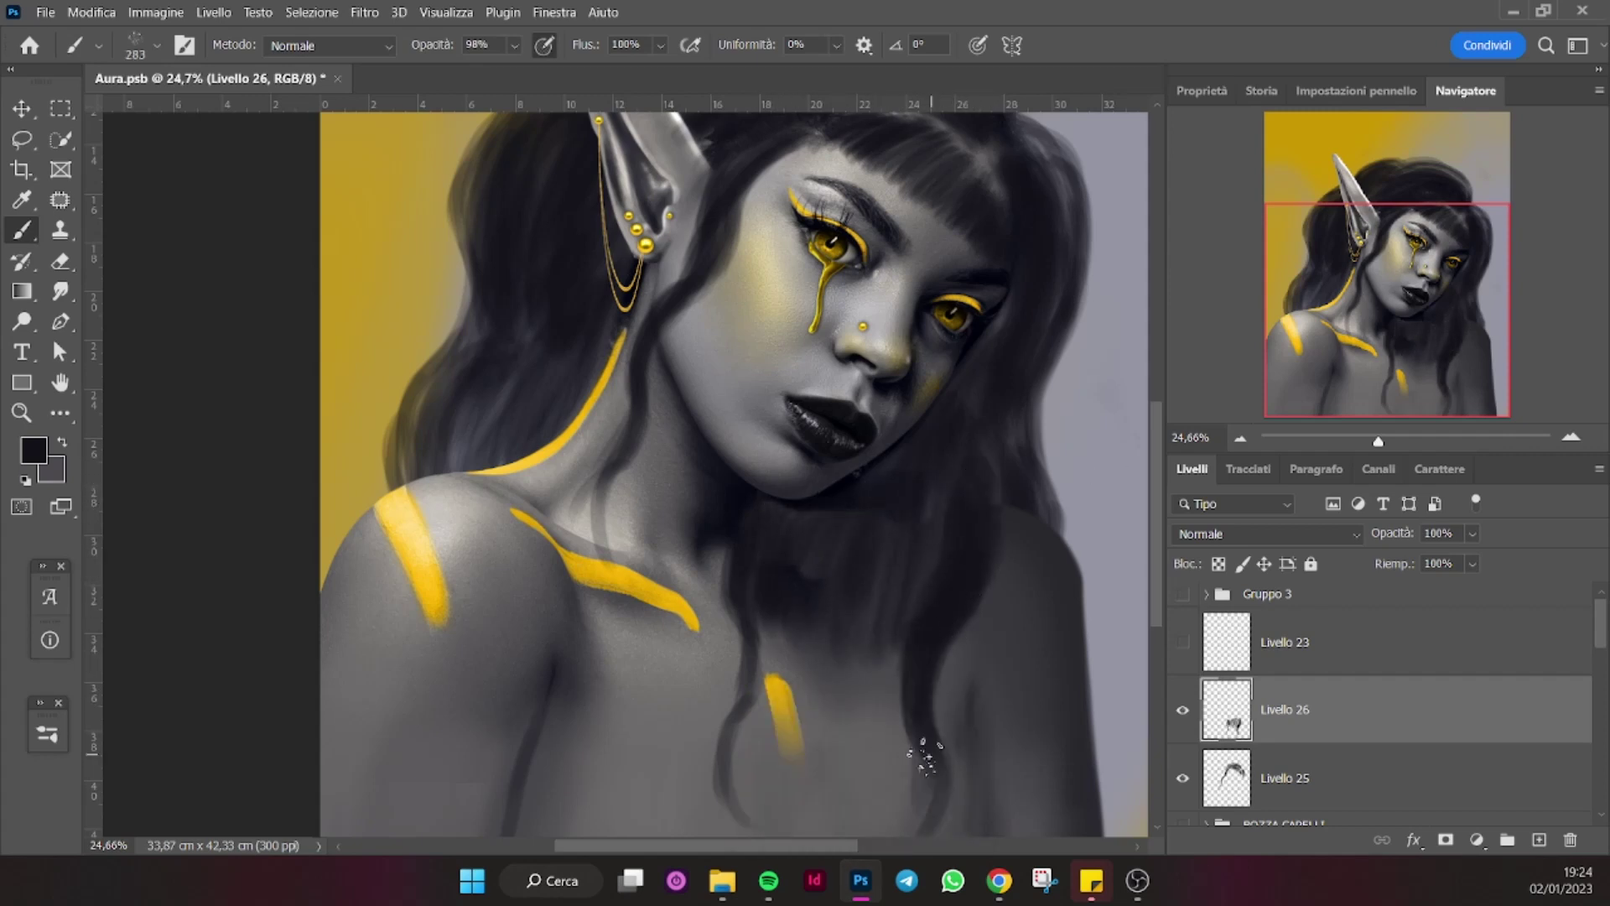
drag(735, 586, 721, 830)
mouse_move(767, 620)
mouse_down()
mouse_move(797, 729)
mouse_move(784, 830)
mouse_up()
mouse_move(831, 587)
mouse_down()
mouse_move(870, 742)
mouse_move(847, 834)
mouse_up()
click(1182, 594)
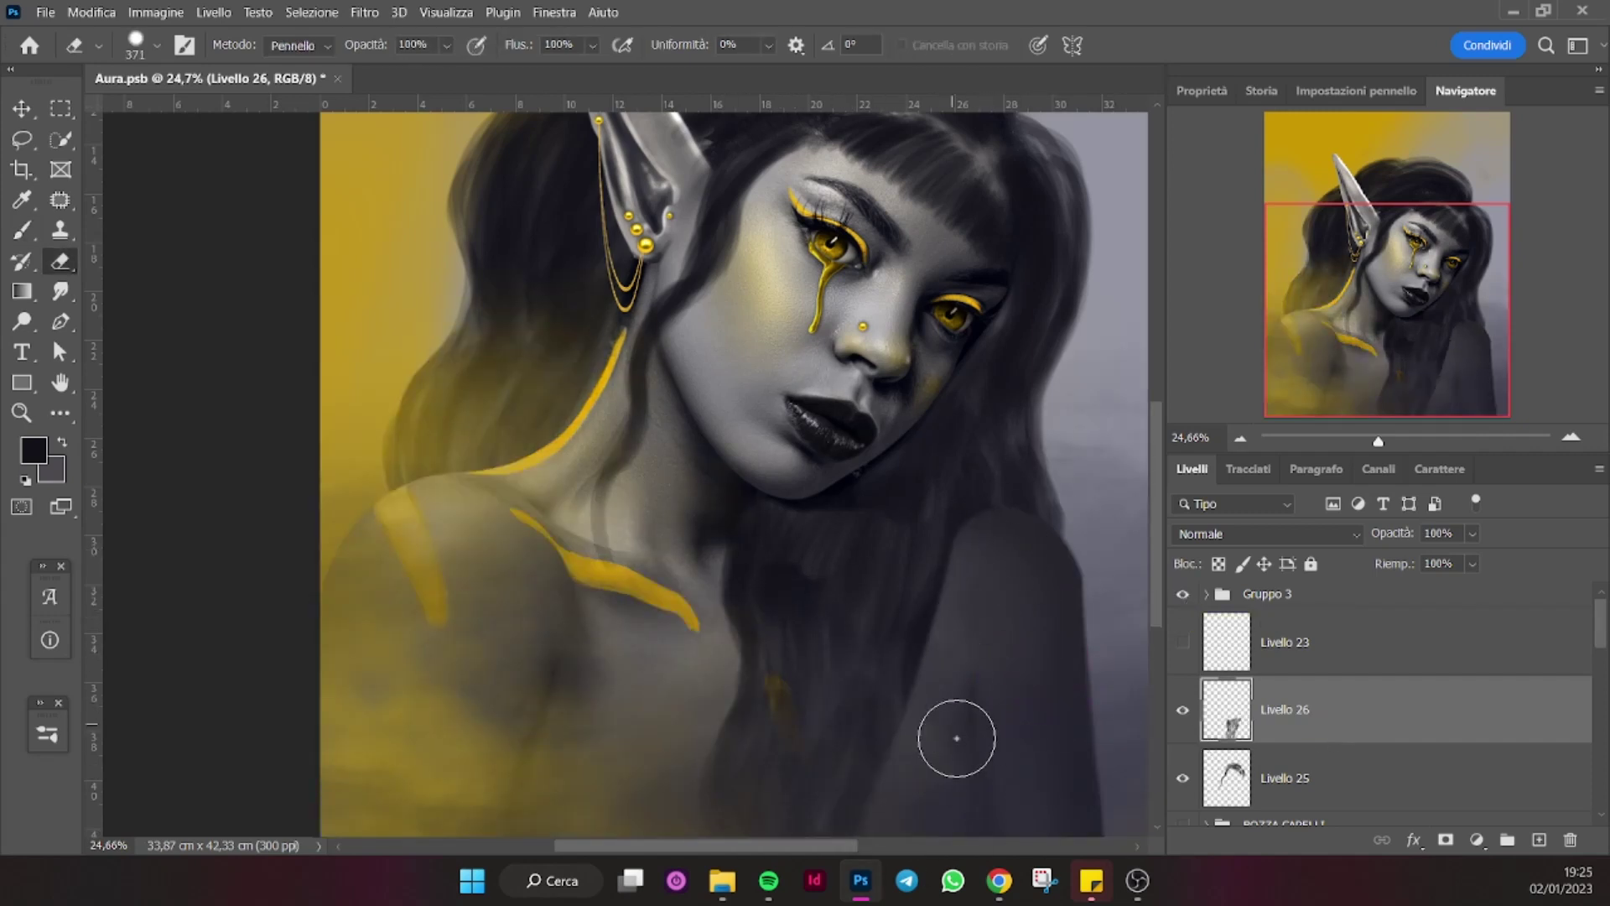
Add another chest strand, erase the light under-chin strands, and repaint them darker.
drag(939, 612, 889, 830)
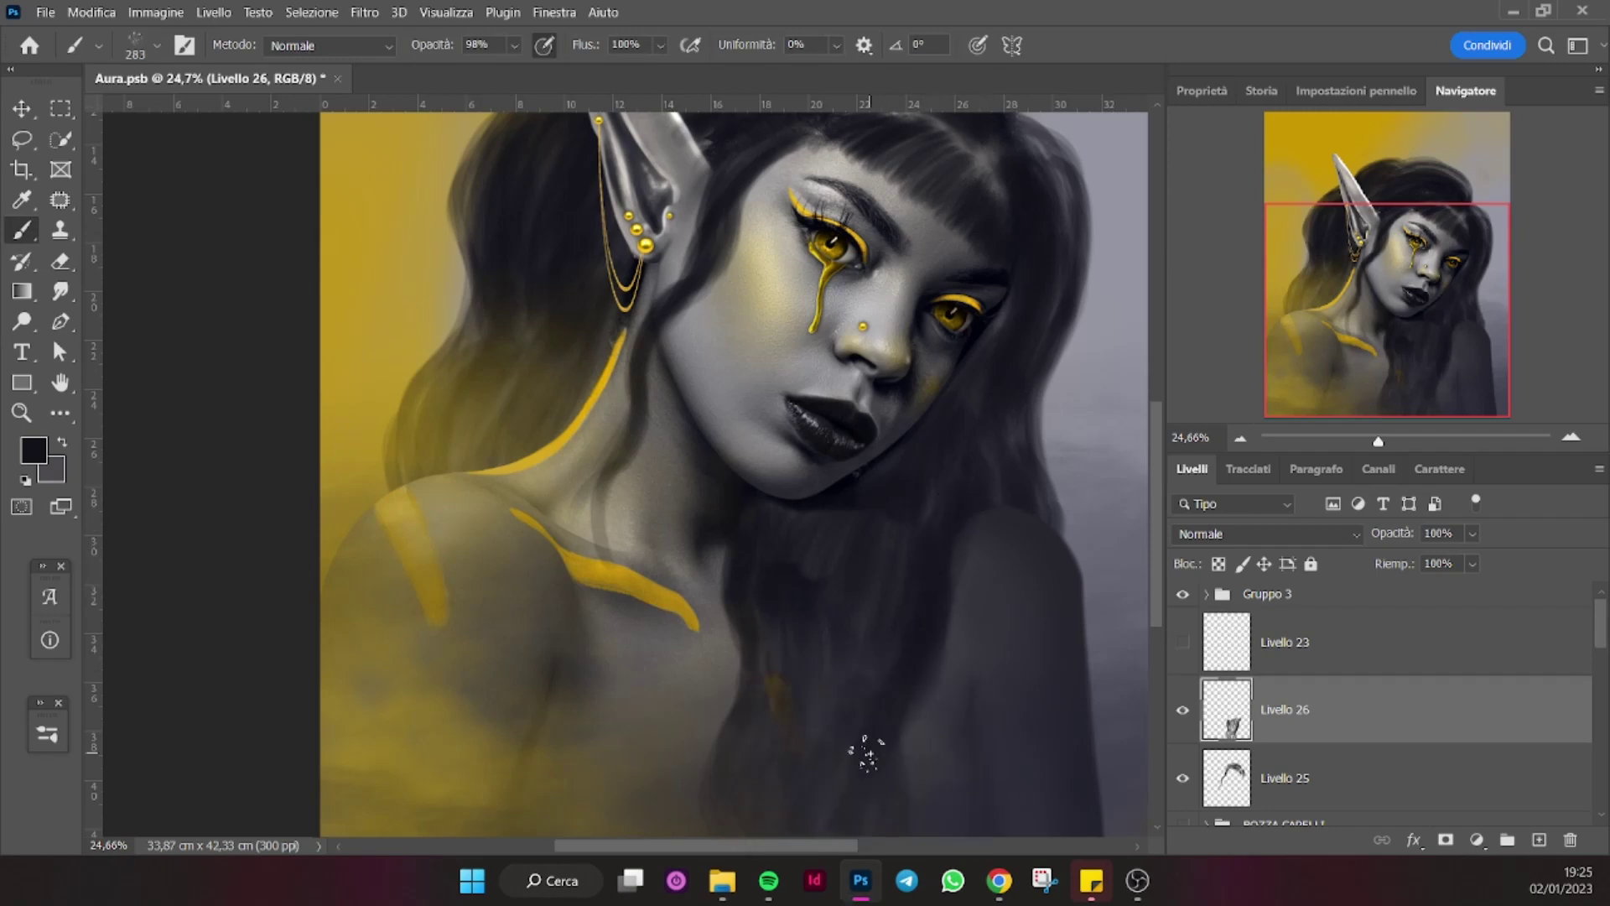
scroll(761, 513, down, 3)
scroll(761, 513, up, 2)
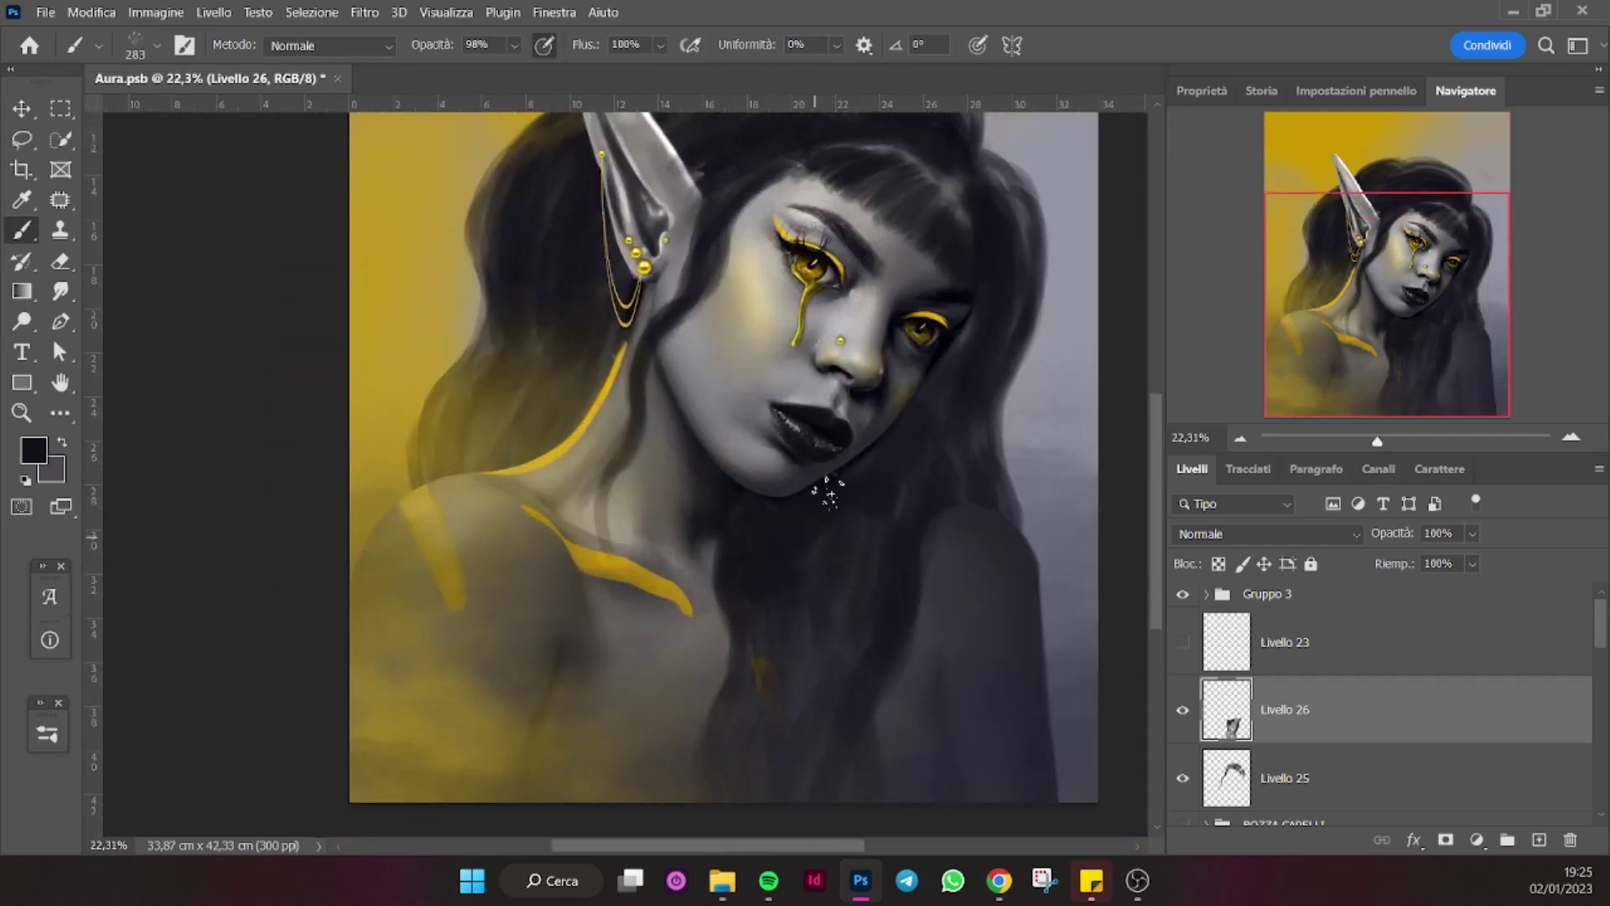
mouse_move(822, 683)
mouse_down()
mouse_move(823, 589)
mouse_move(755, 789)
mouse_up()
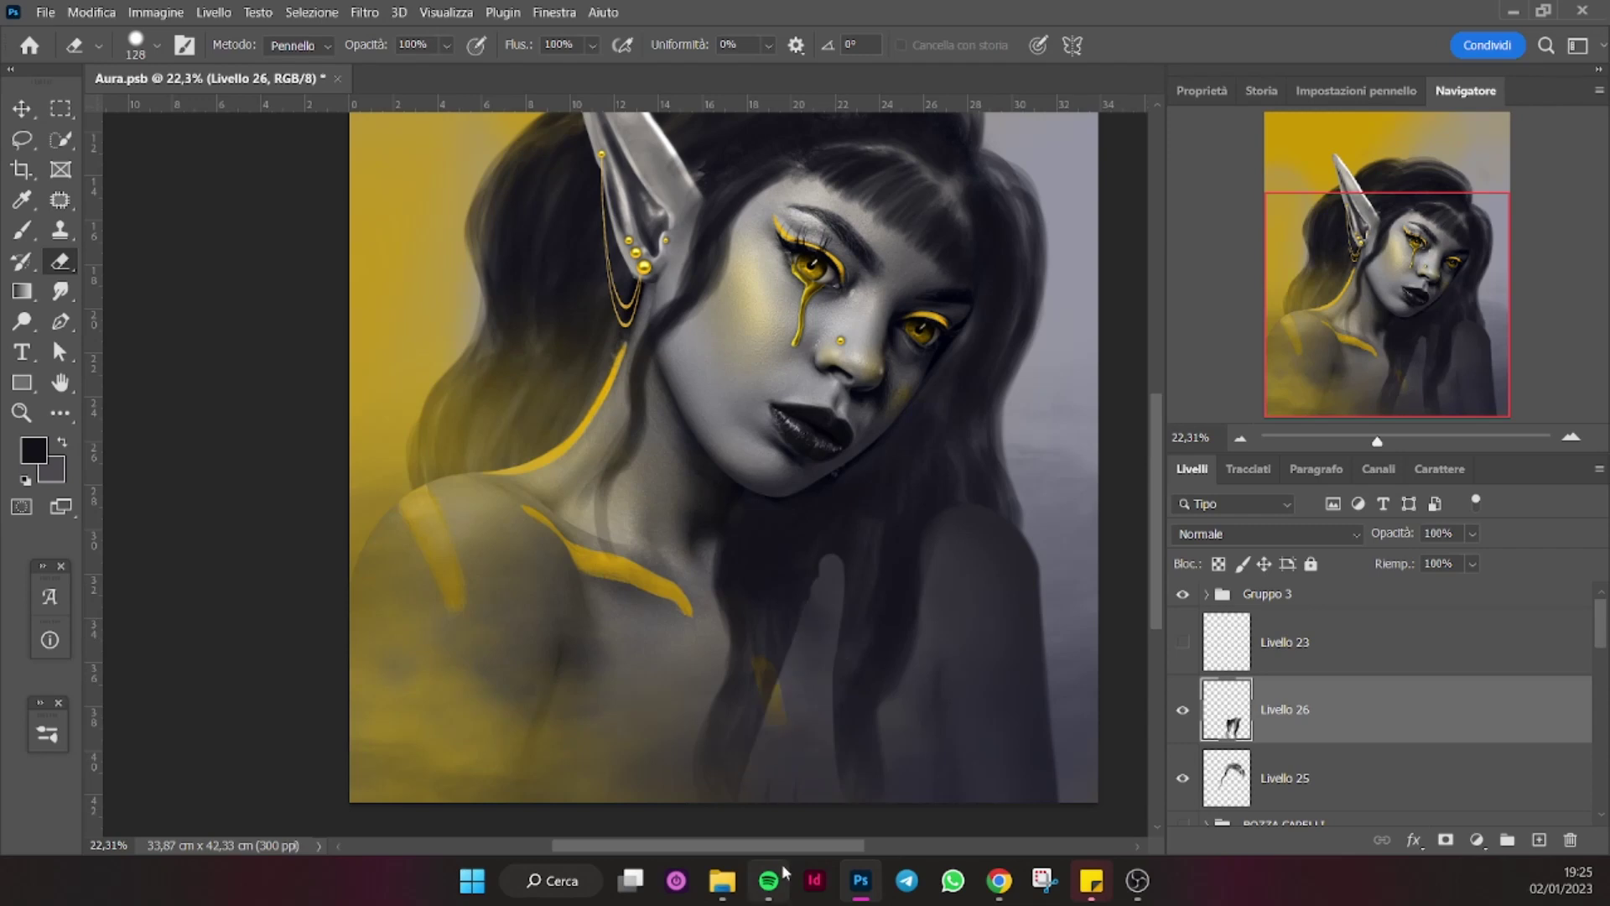
key(e)
mouse_move(824, 545)
mouse_down()
mouse_move(830, 754)
mouse_move(755, 754)
mouse_up()
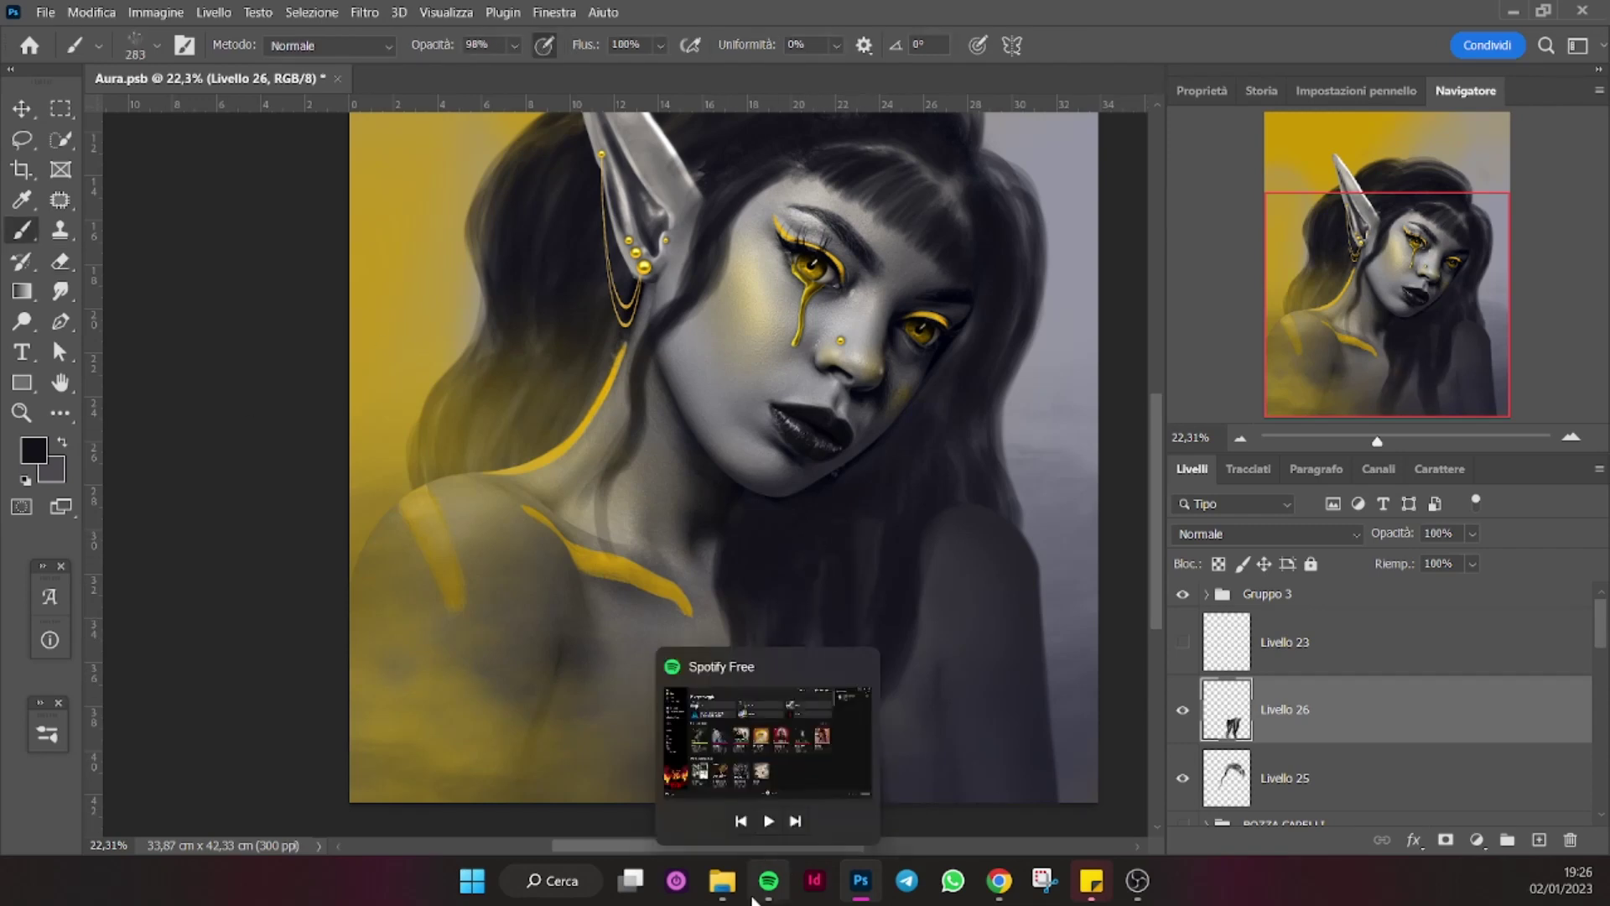
key(b)
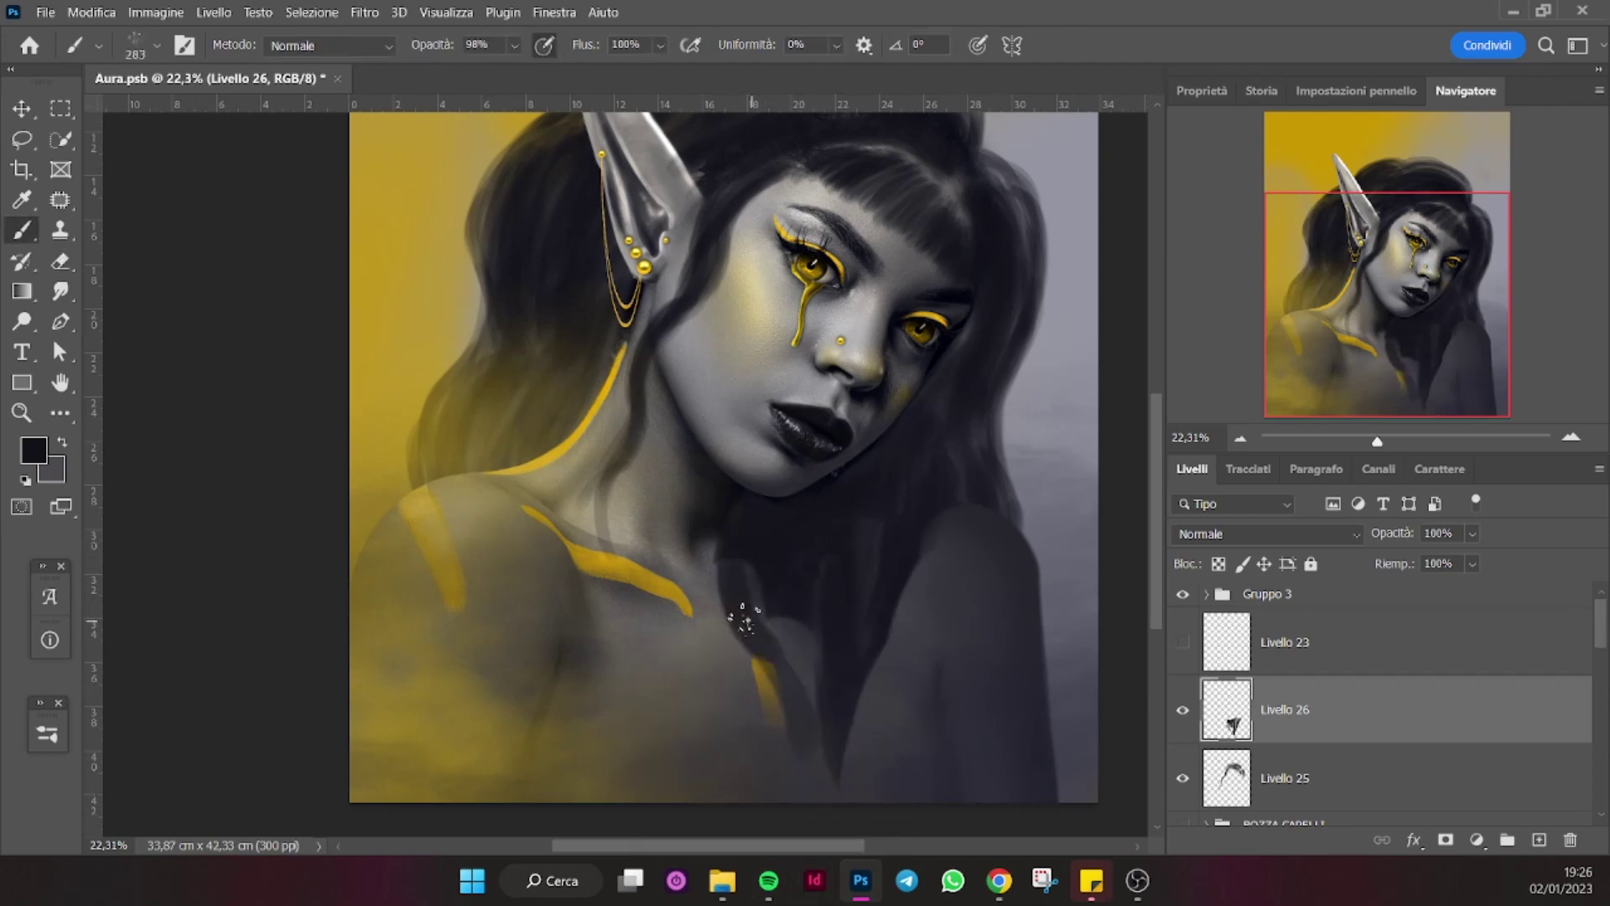
drag(743, 618, 861, 671)
Darken the shoulder hair and give the strand below the chin a wavy tail.
drag(935, 528, 907, 667)
drag(789, 690, 827, 725)
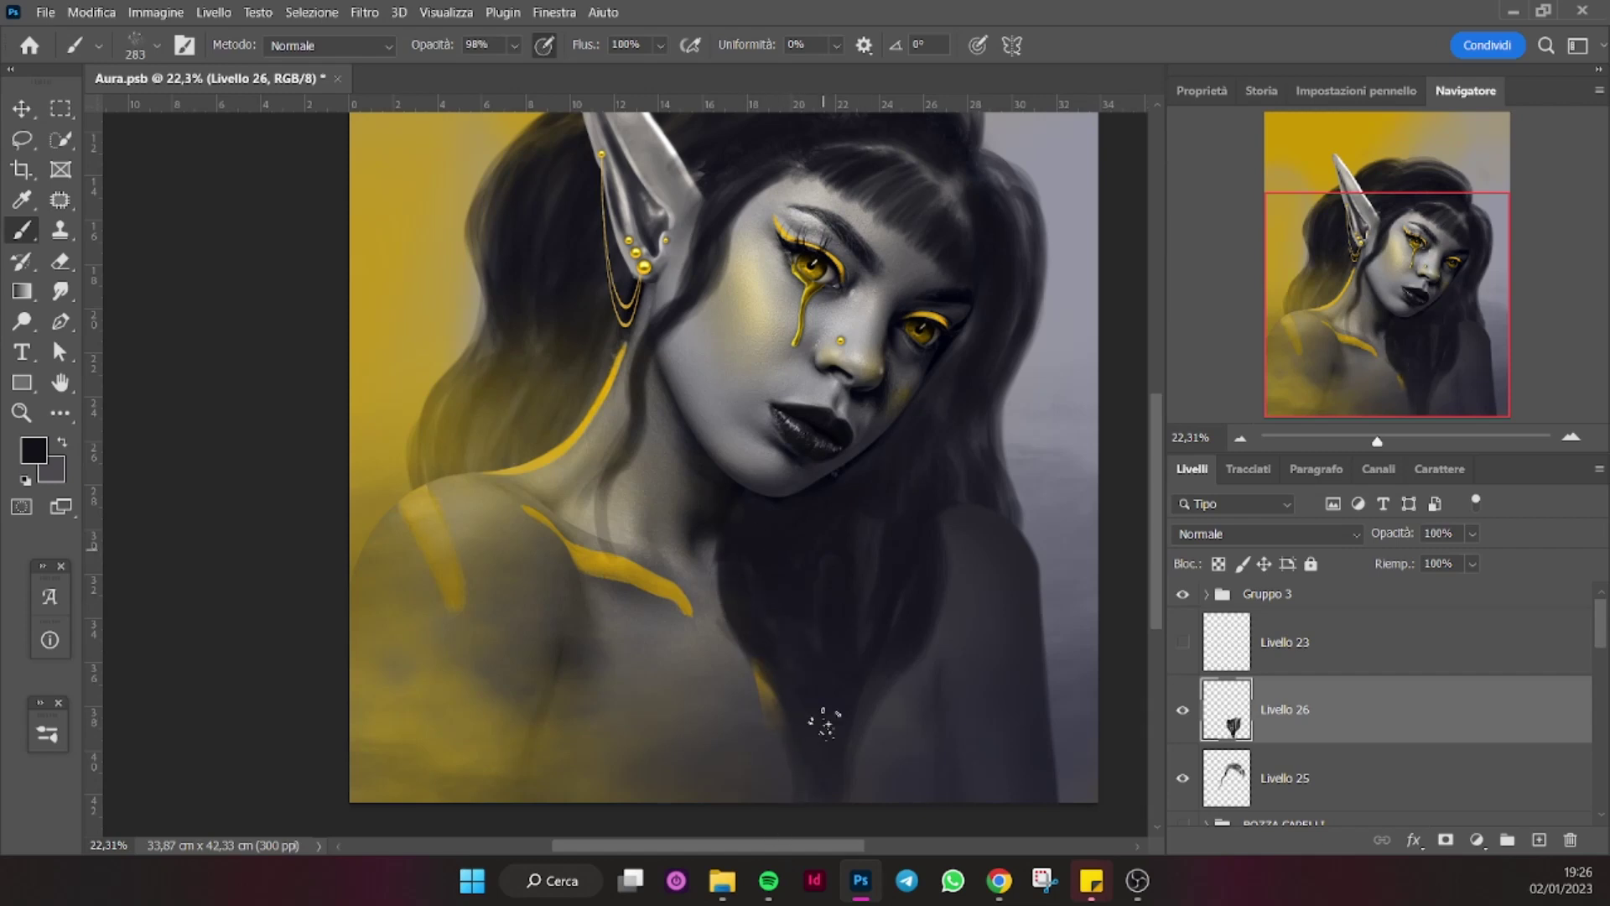
drag(1365, 442, 1372, 442)
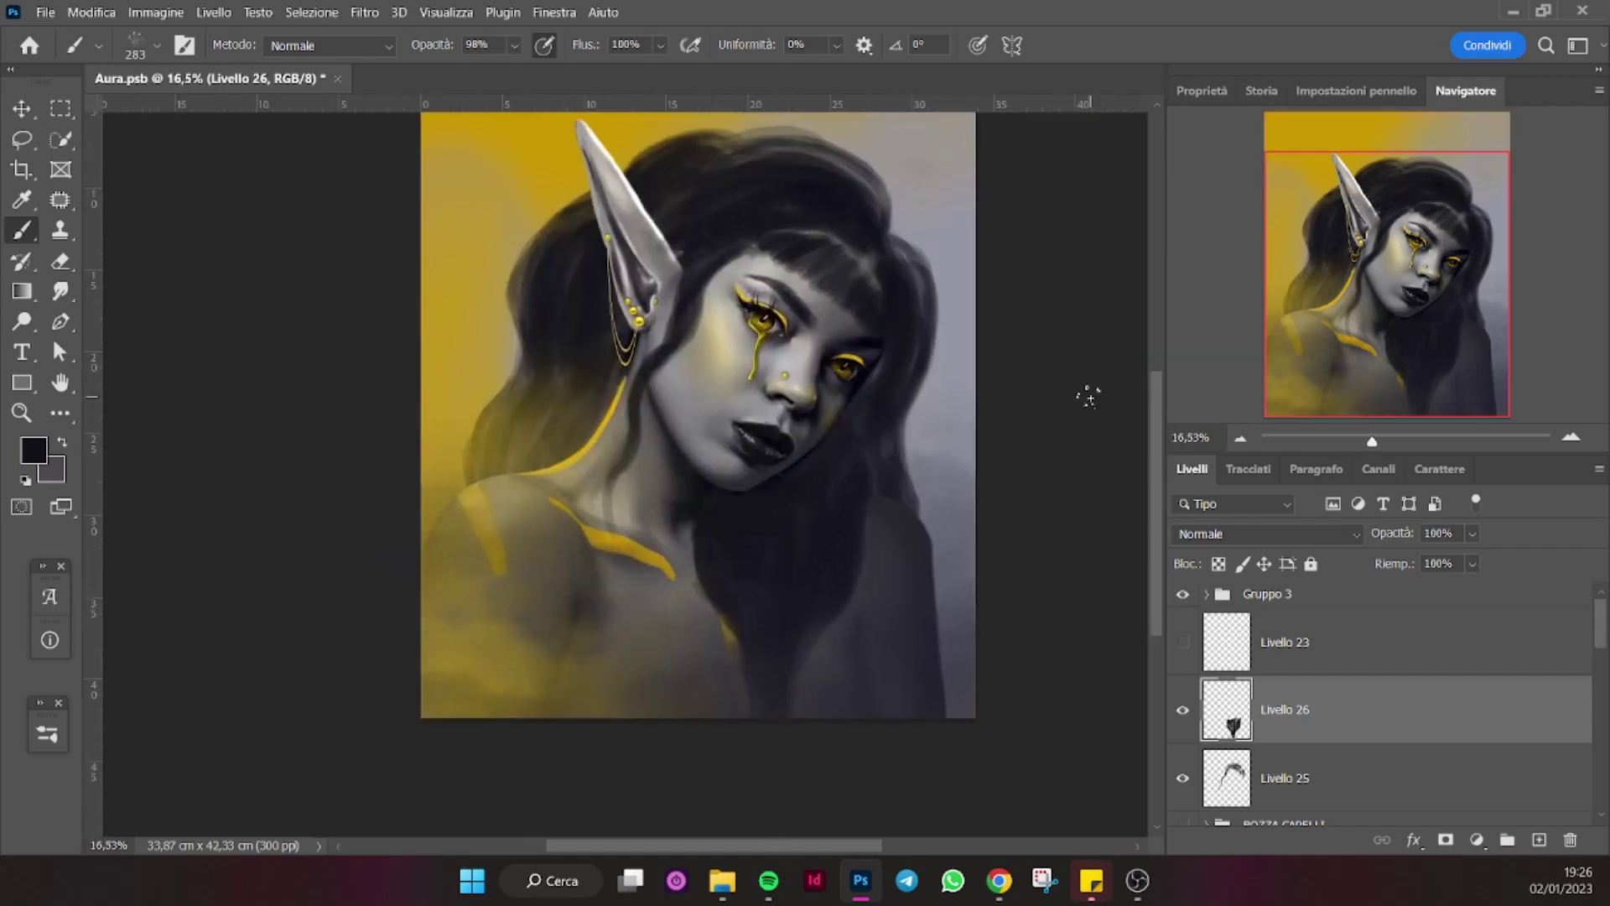
mouse_move(846, 504)
mouse_down()
mouse_move(833, 568)
mouse_move(855, 539)
mouse_move(813, 755)
mouse_move(795, 543)
mouse_up()
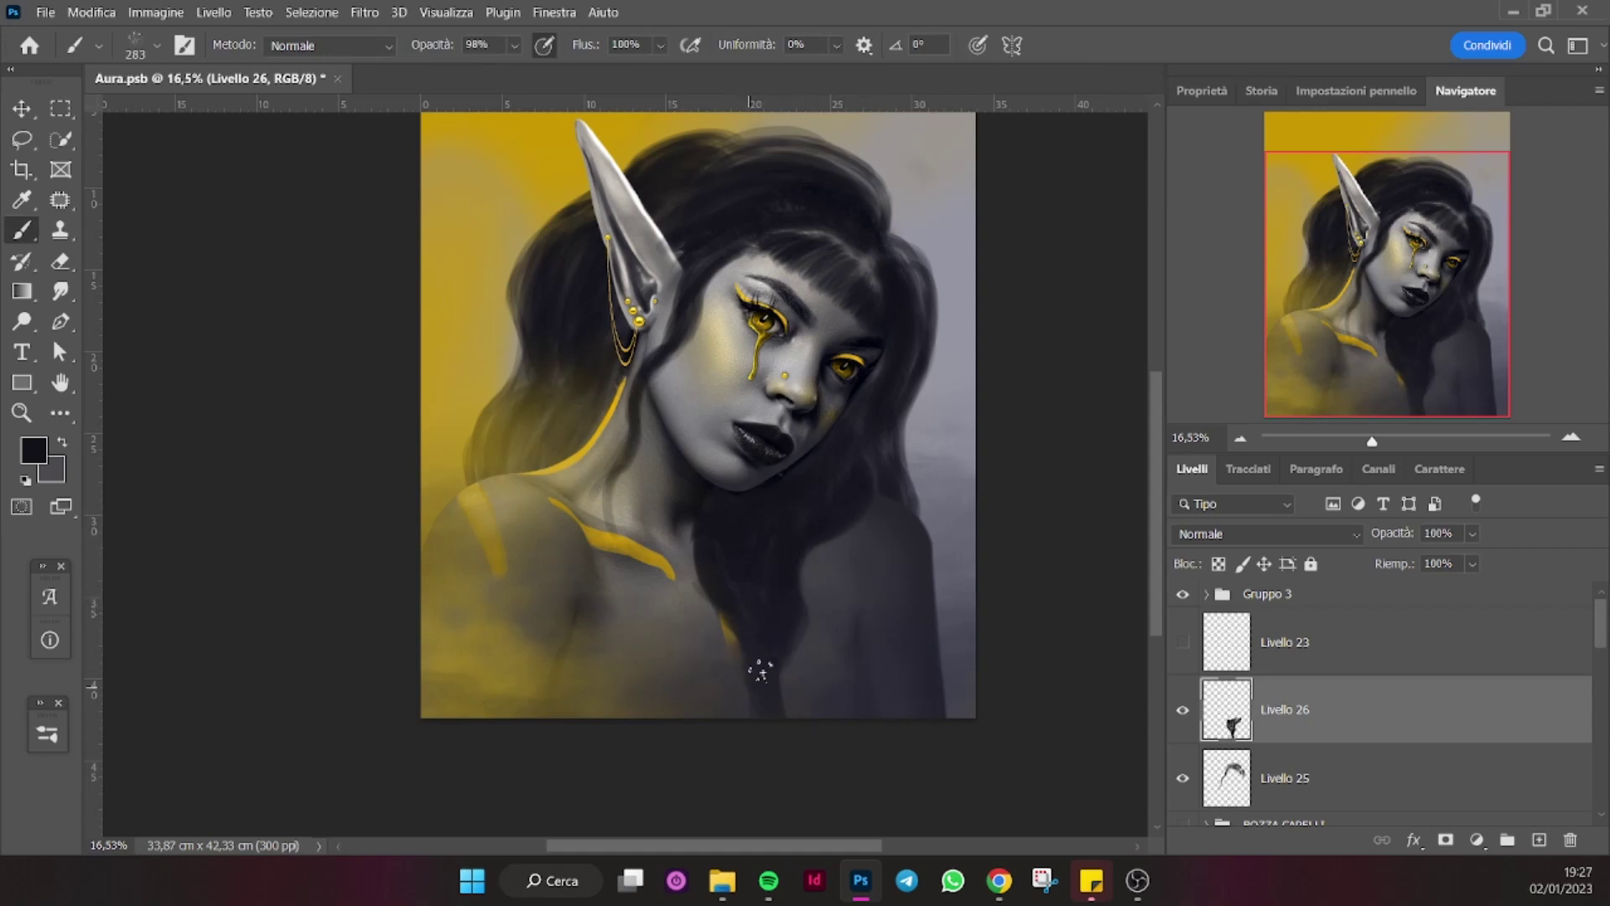
drag(754, 665, 780, 709)
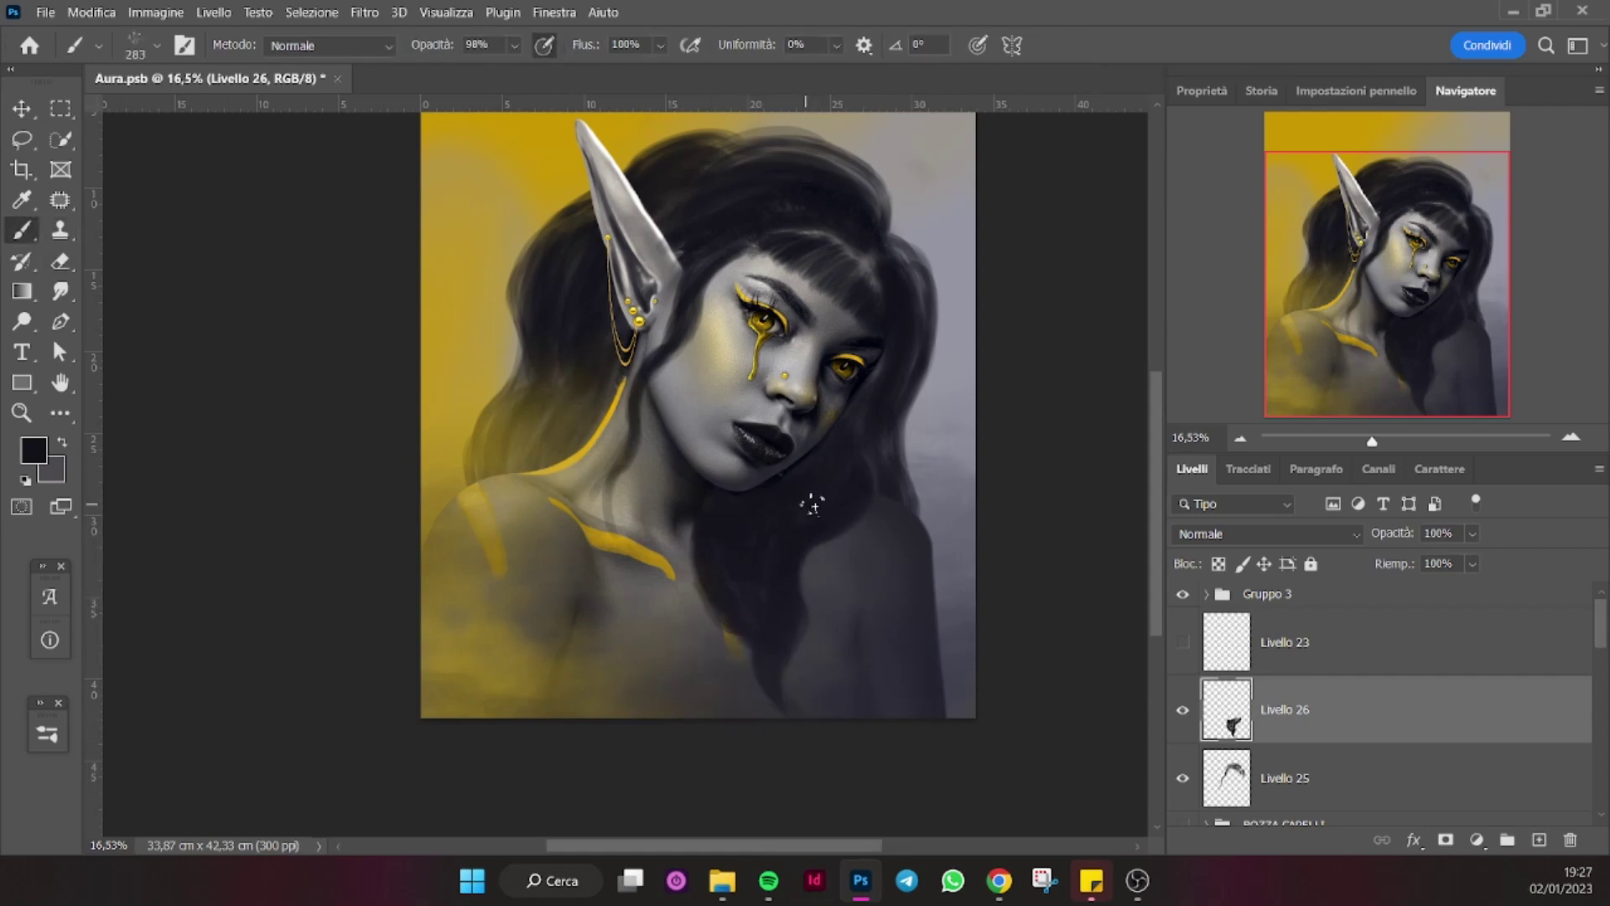
ctrl+click(956, 505)
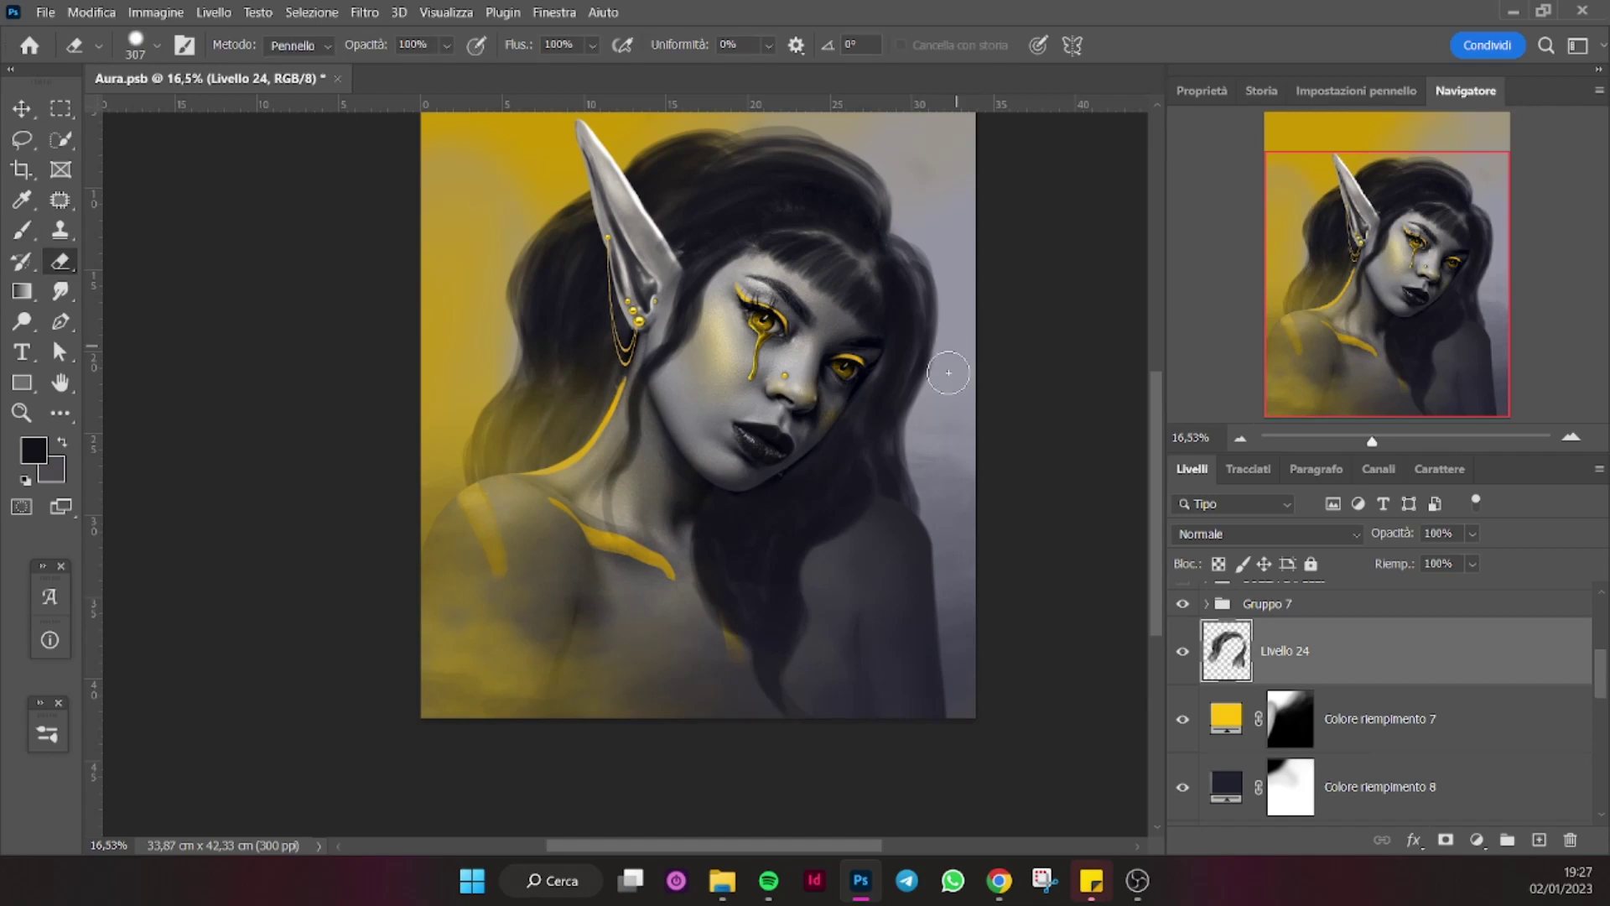
Flip between the History and Navigator panels and bring the whole painting into view.
key(e)
click(1261, 91)
click(1466, 91)
click(1261, 91)
click(1466, 90)
click(1261, 91)
click(1466, 91)
drag(1463, 317, 1474, 319)
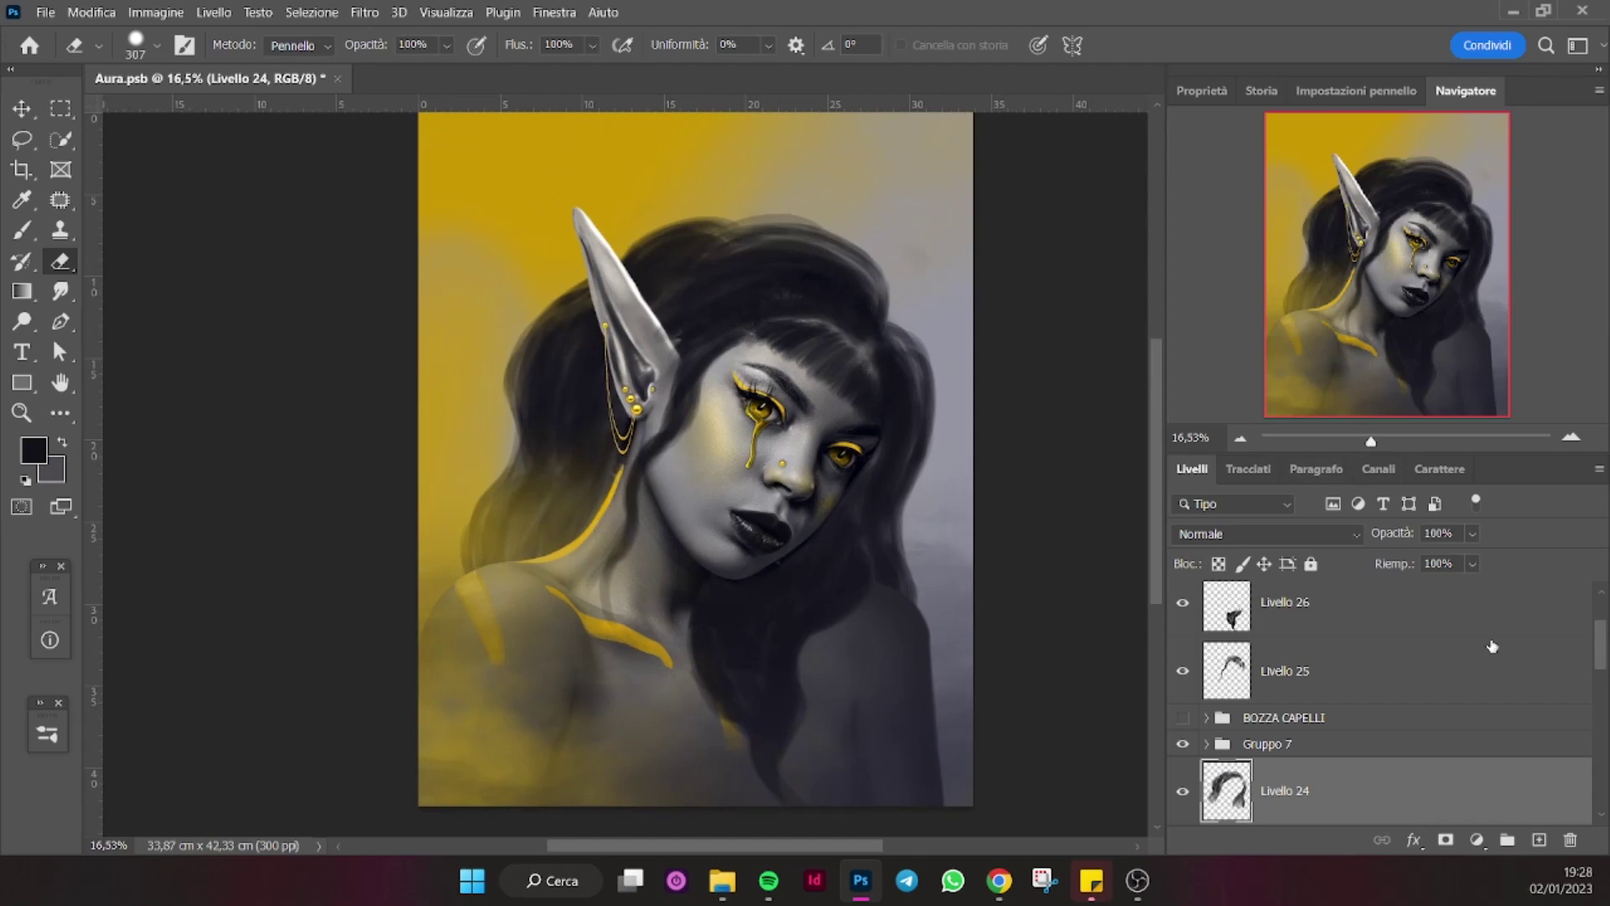
scroll(1342, 713, down, 2)
scroll(1341, 713, up, 1)
Expand Gruppo 7, select the Livello 0 copia mask, and pick a 71 px brush.
click(1264, 668)
key(ctrl+plus)
click(1206, 667)
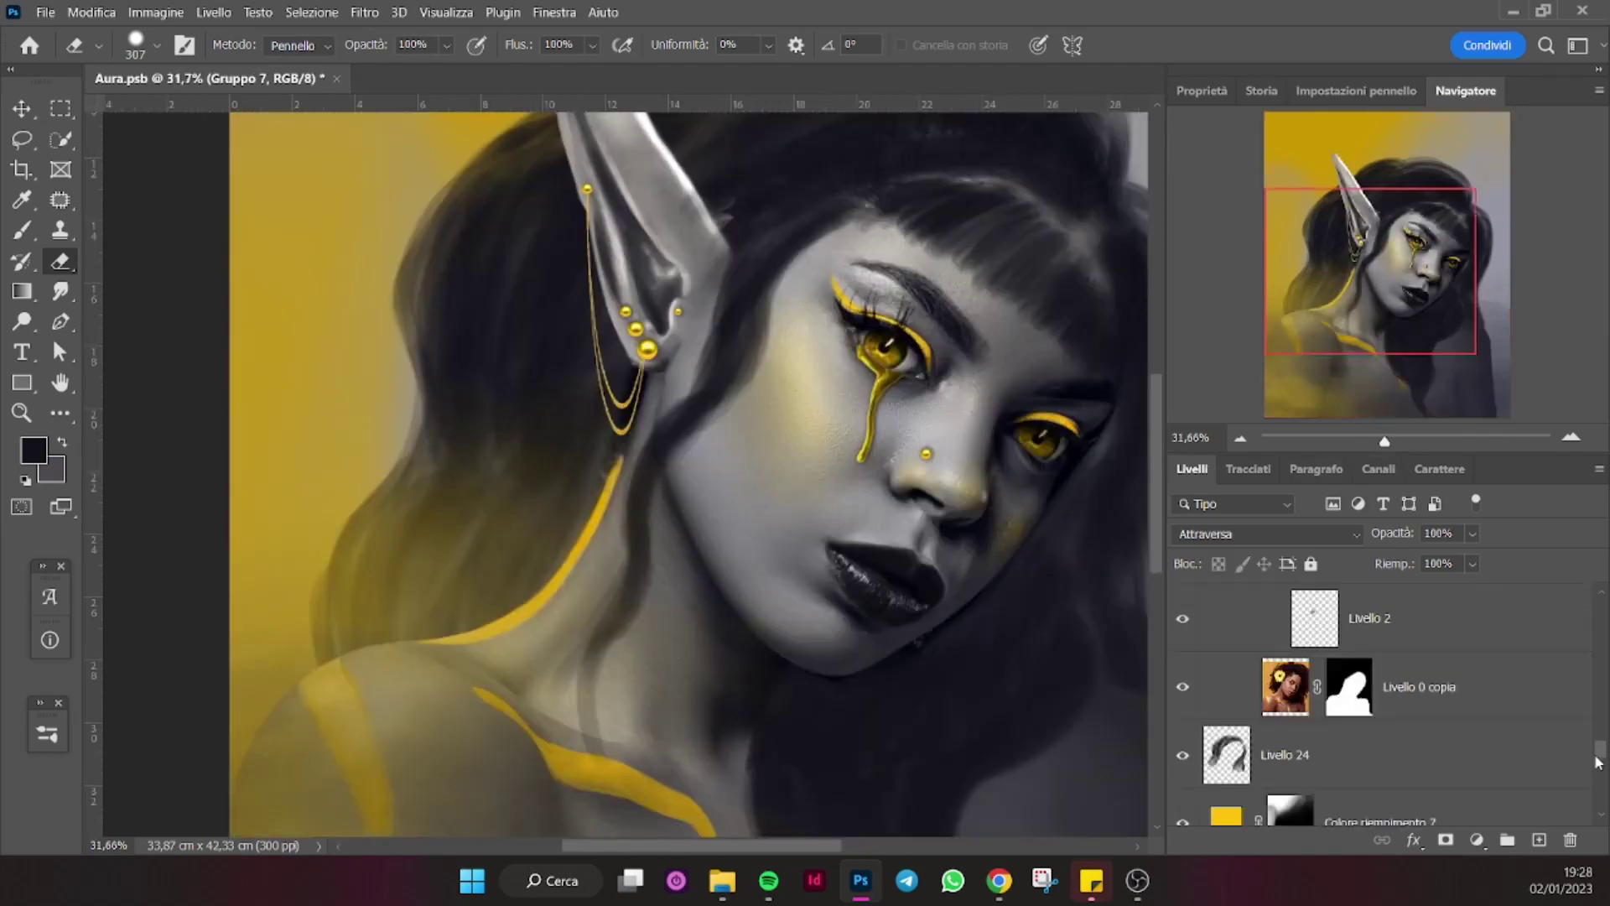
click(1347, 688)
key(b)
click(48, 734)
double_click(253, 462)
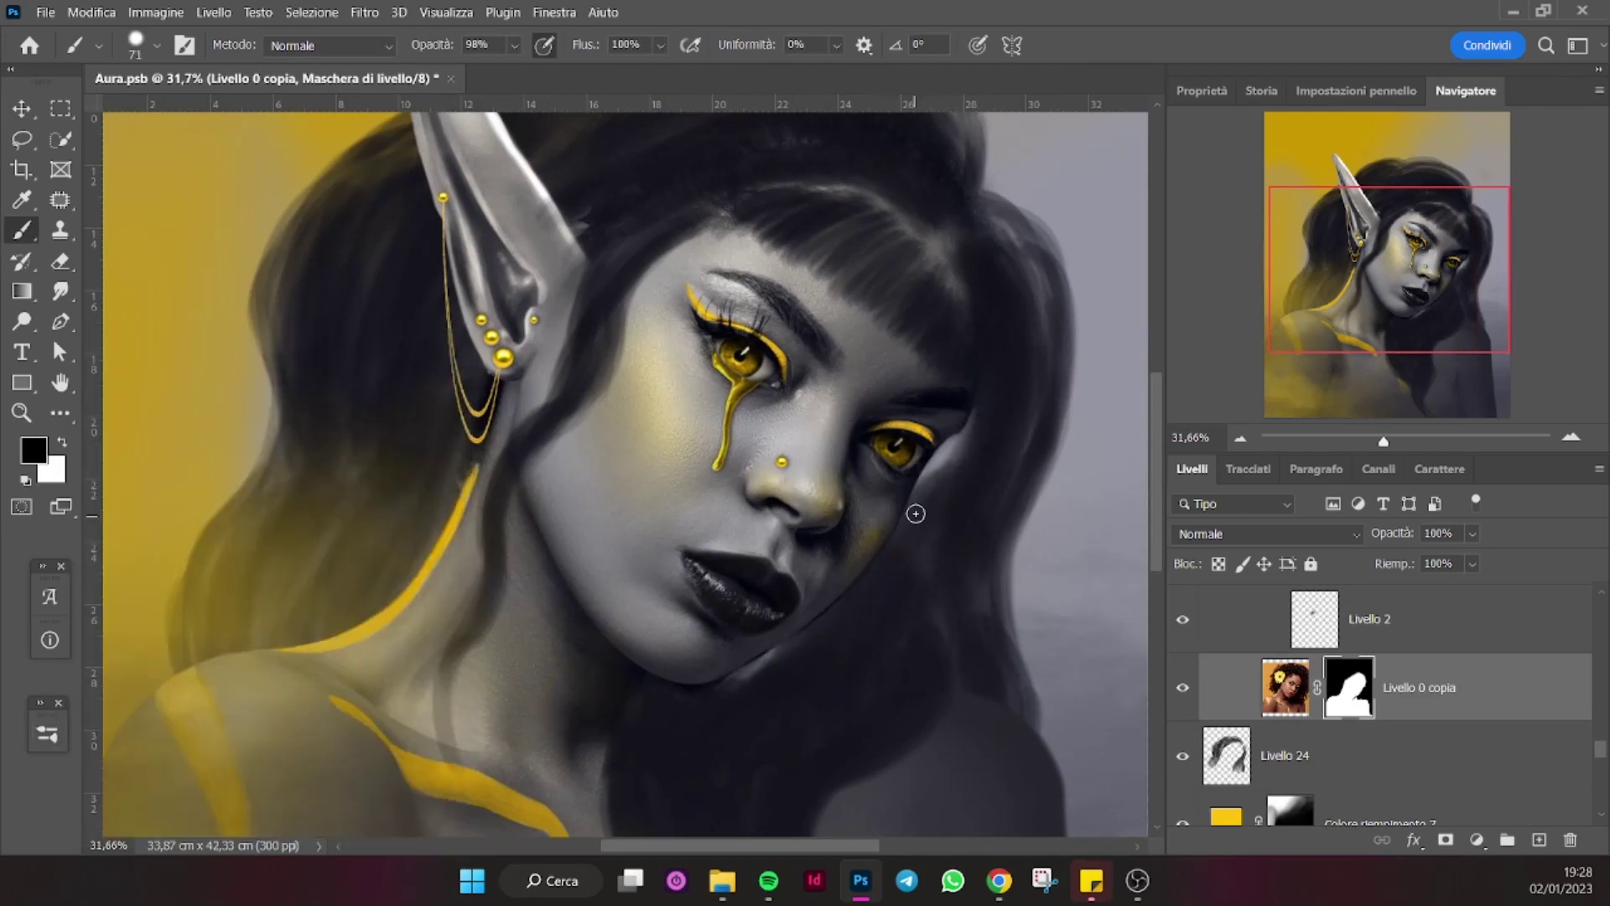
Move to Livello 6 in Orecchio and sample the light grey skin from all layers.
key(alt+bracketleft)
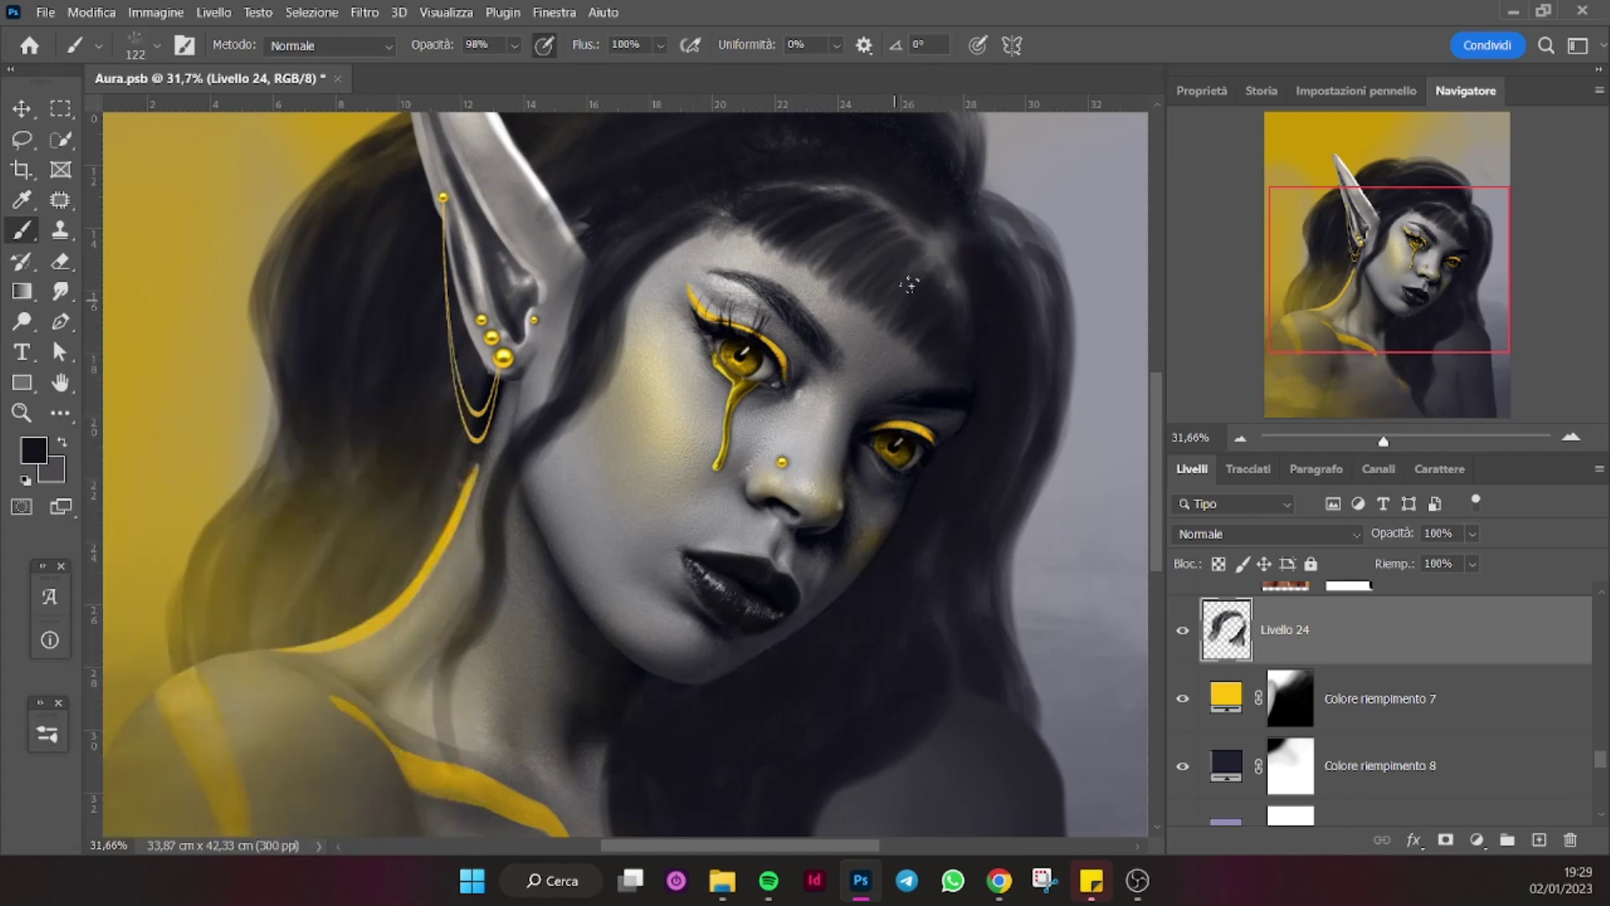
key(alt+bracketright)
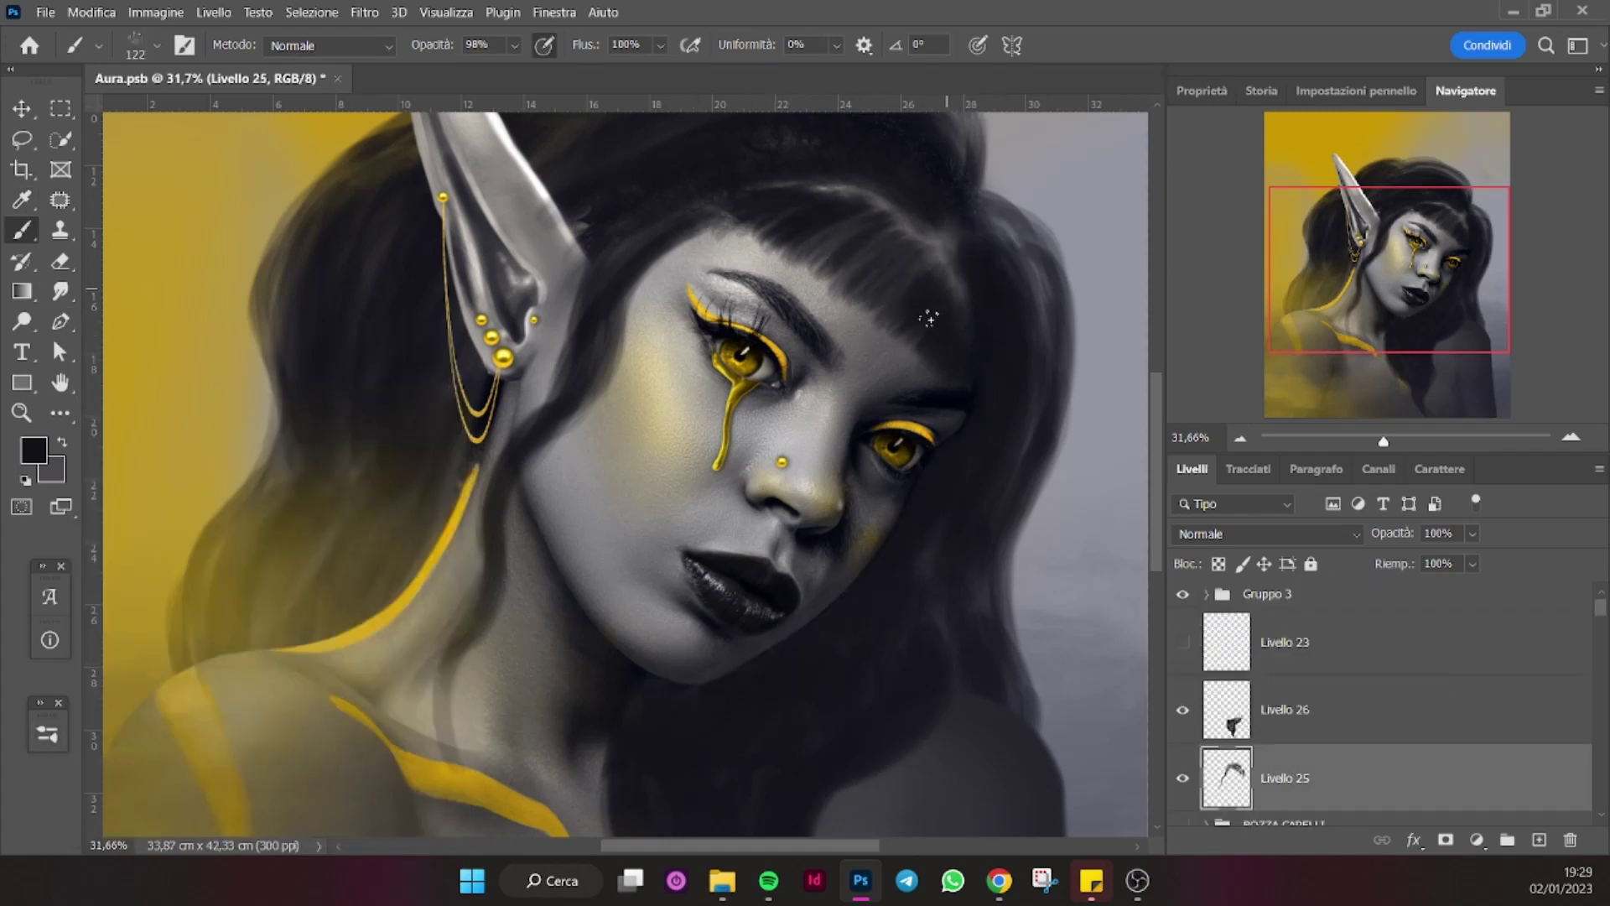
key(alt+bracketleft)
key(alt+bracketleft)
key(alt+bracketleft)
key(alt+bracketleft)
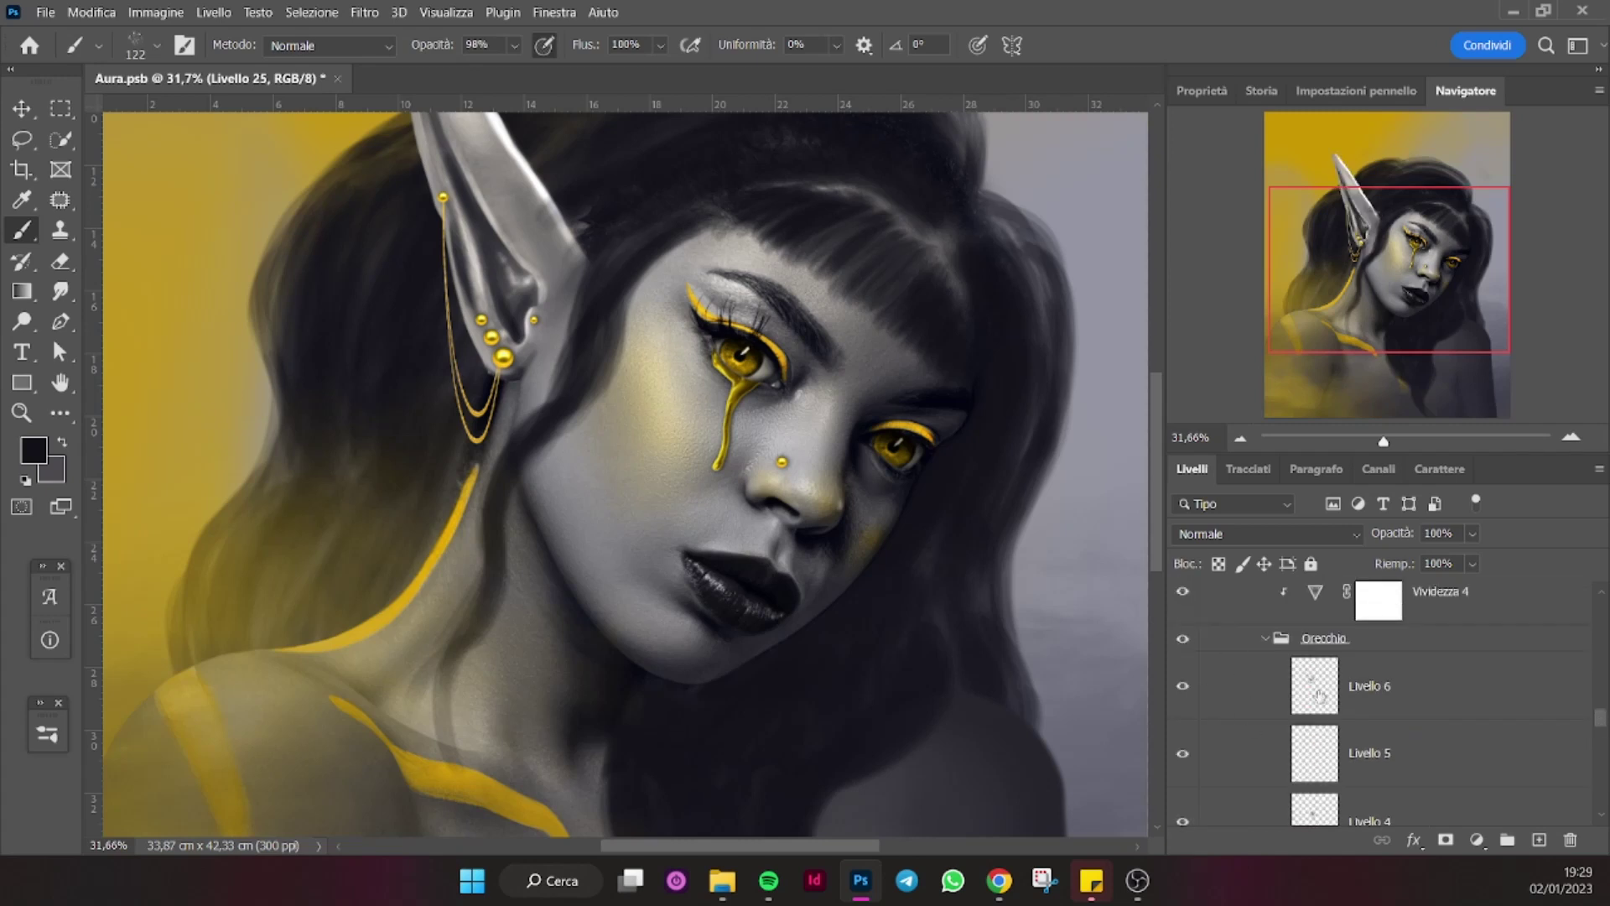
key(i)
click(495, 45)
click(492, 115)
key(b)
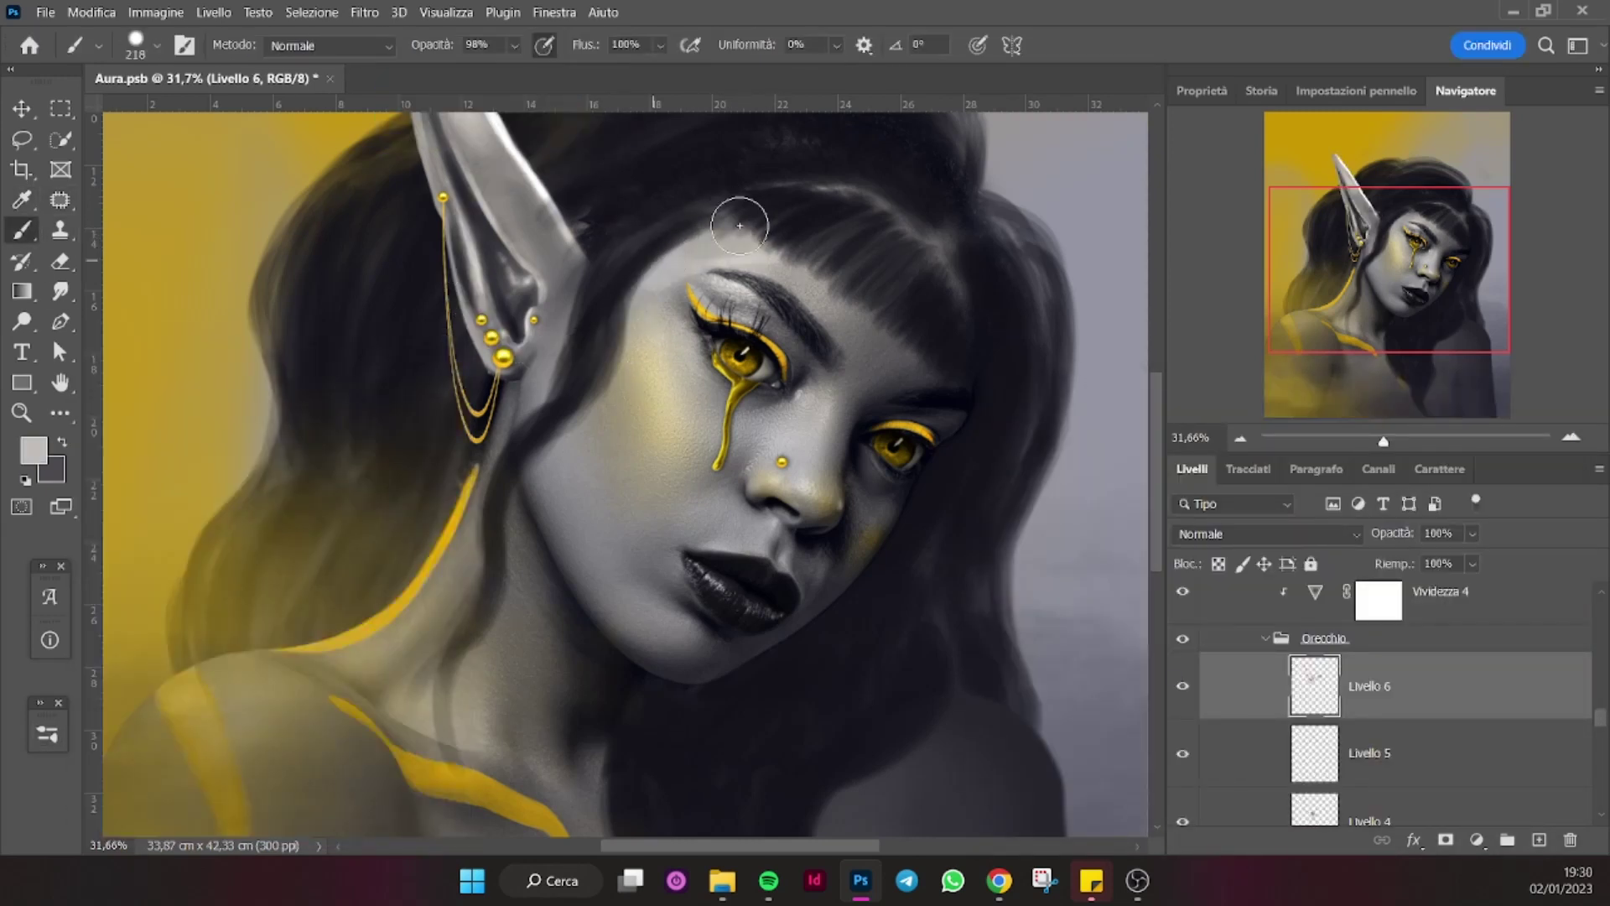
Choose a smaller brush preset and shrink it to 61 px.
click(48, 734)
click(126, 746)
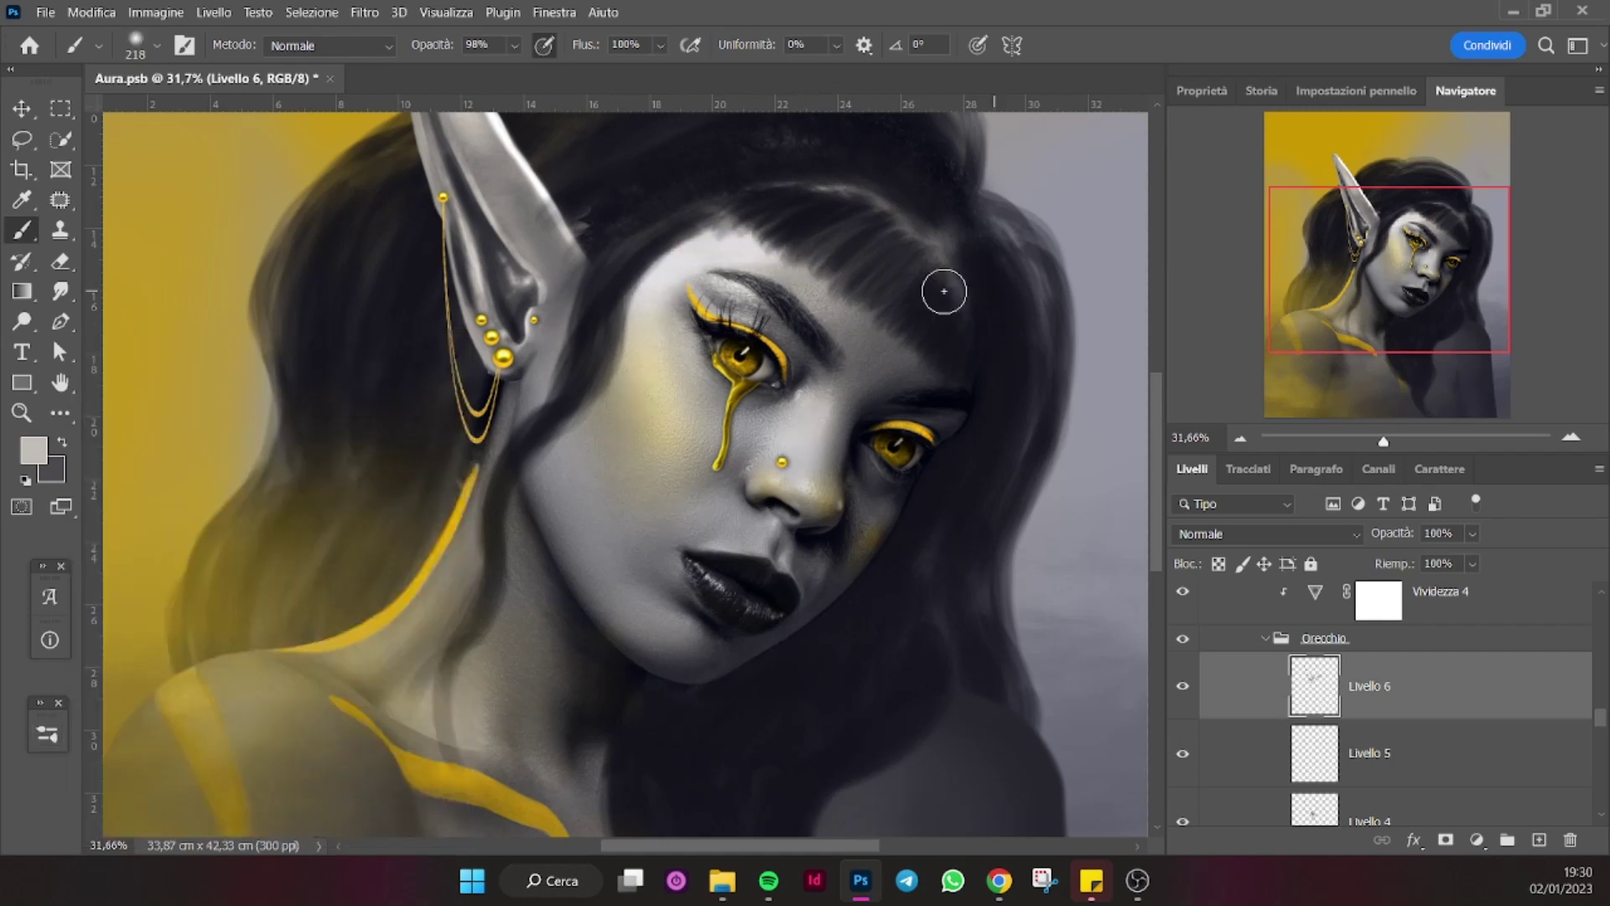
scroll(779, 377, down, 2)
key(bracketleft)
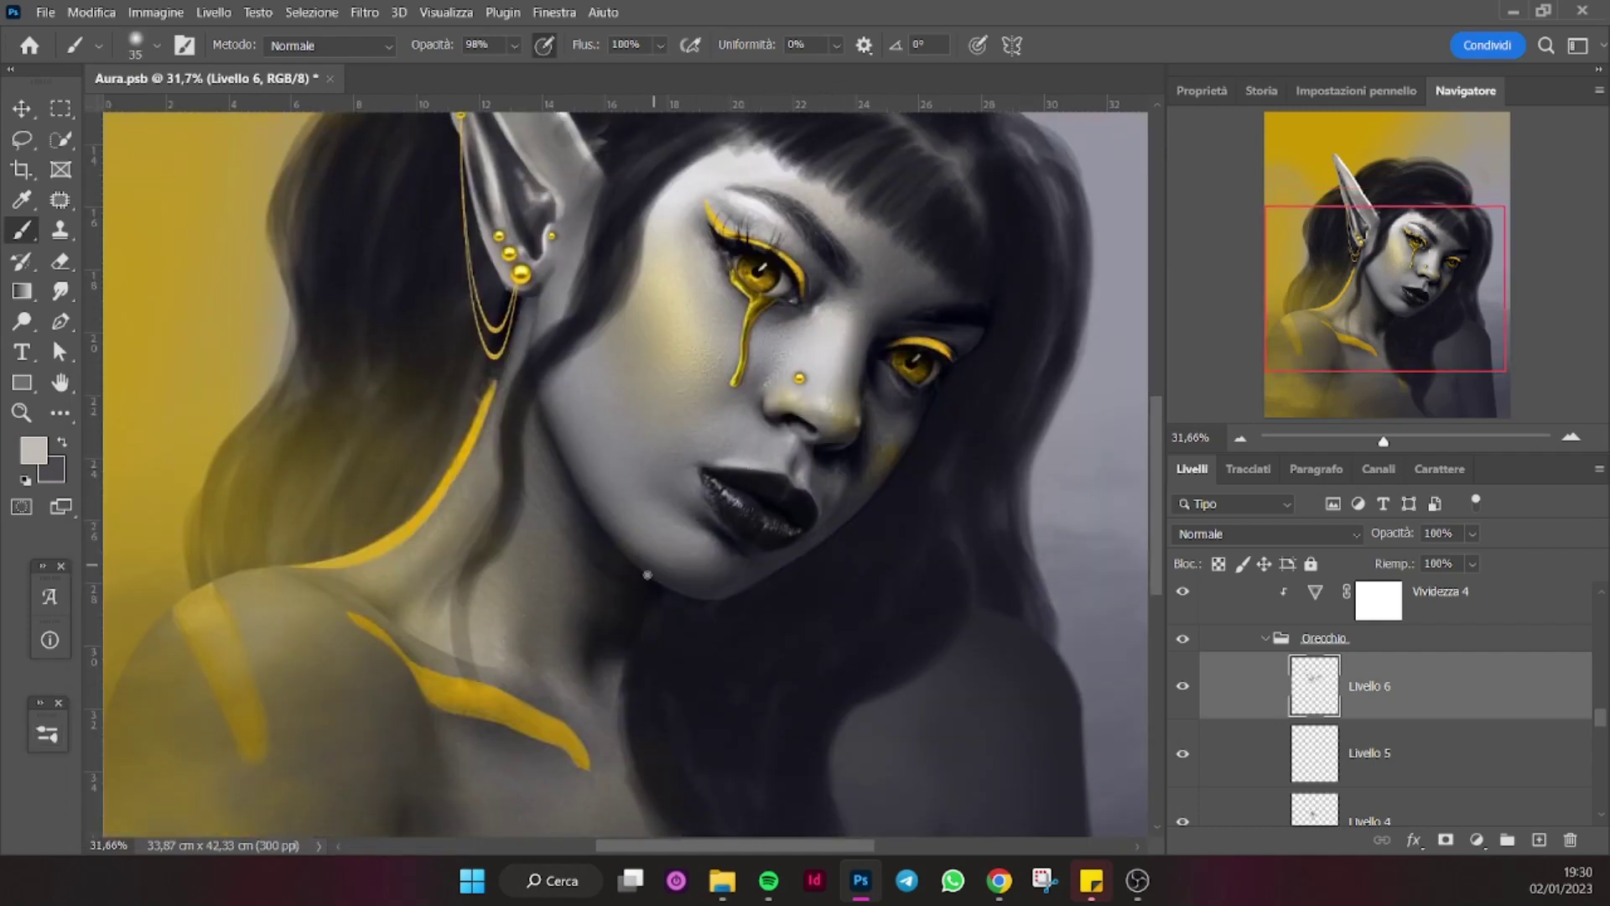
key(bracketleft)
key(bracketleft)
key(bracketleft)
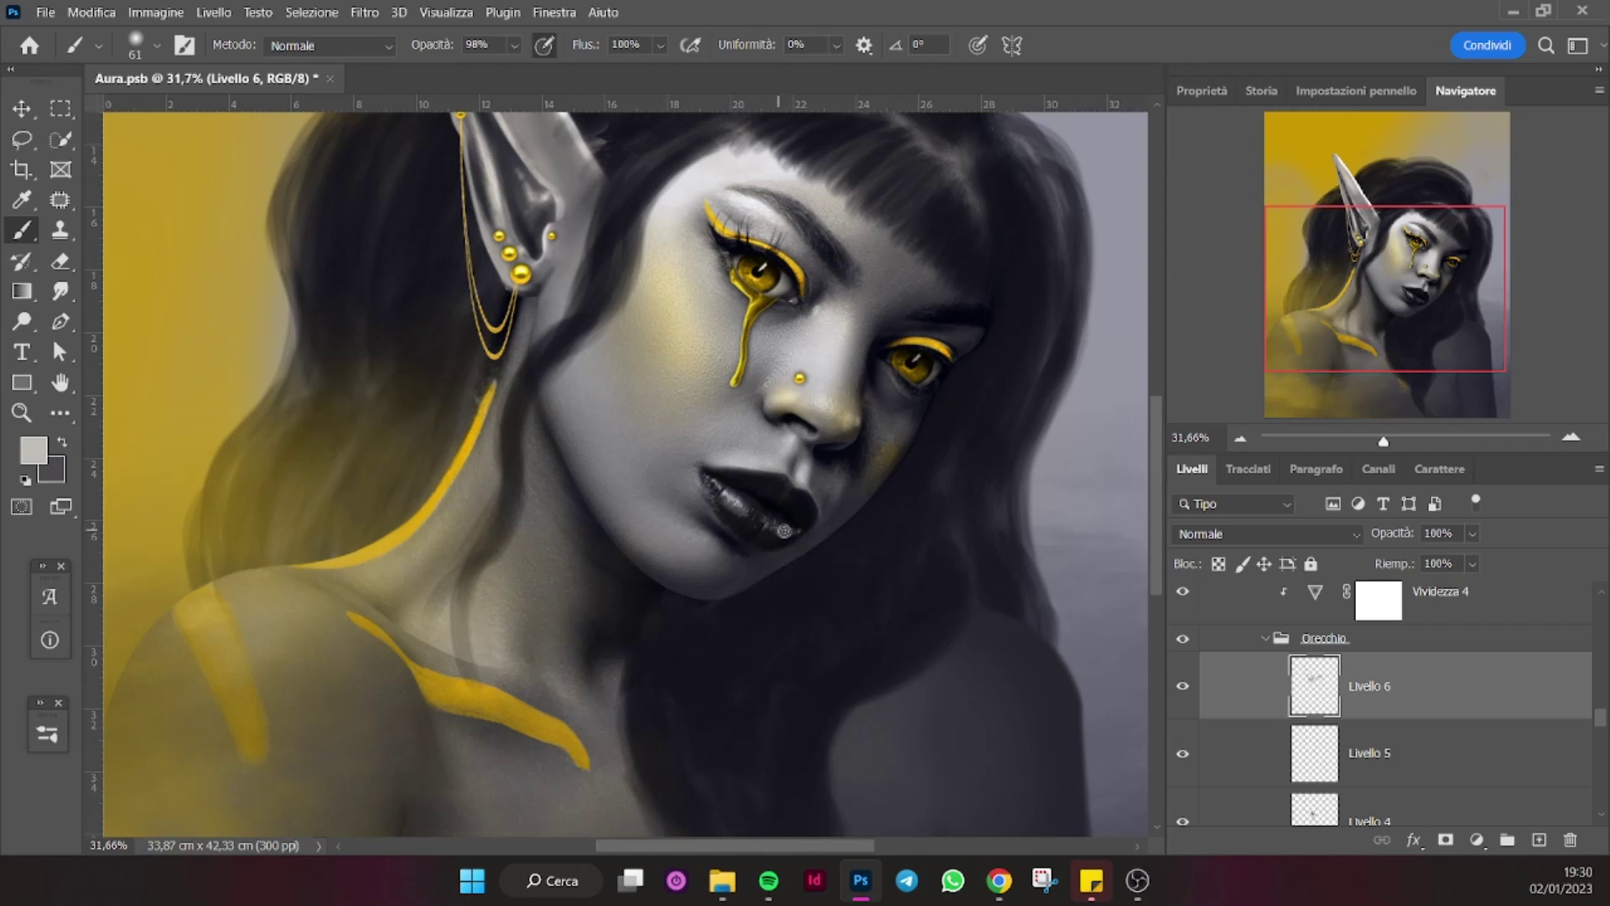
scroll(863, 269, up, 6)
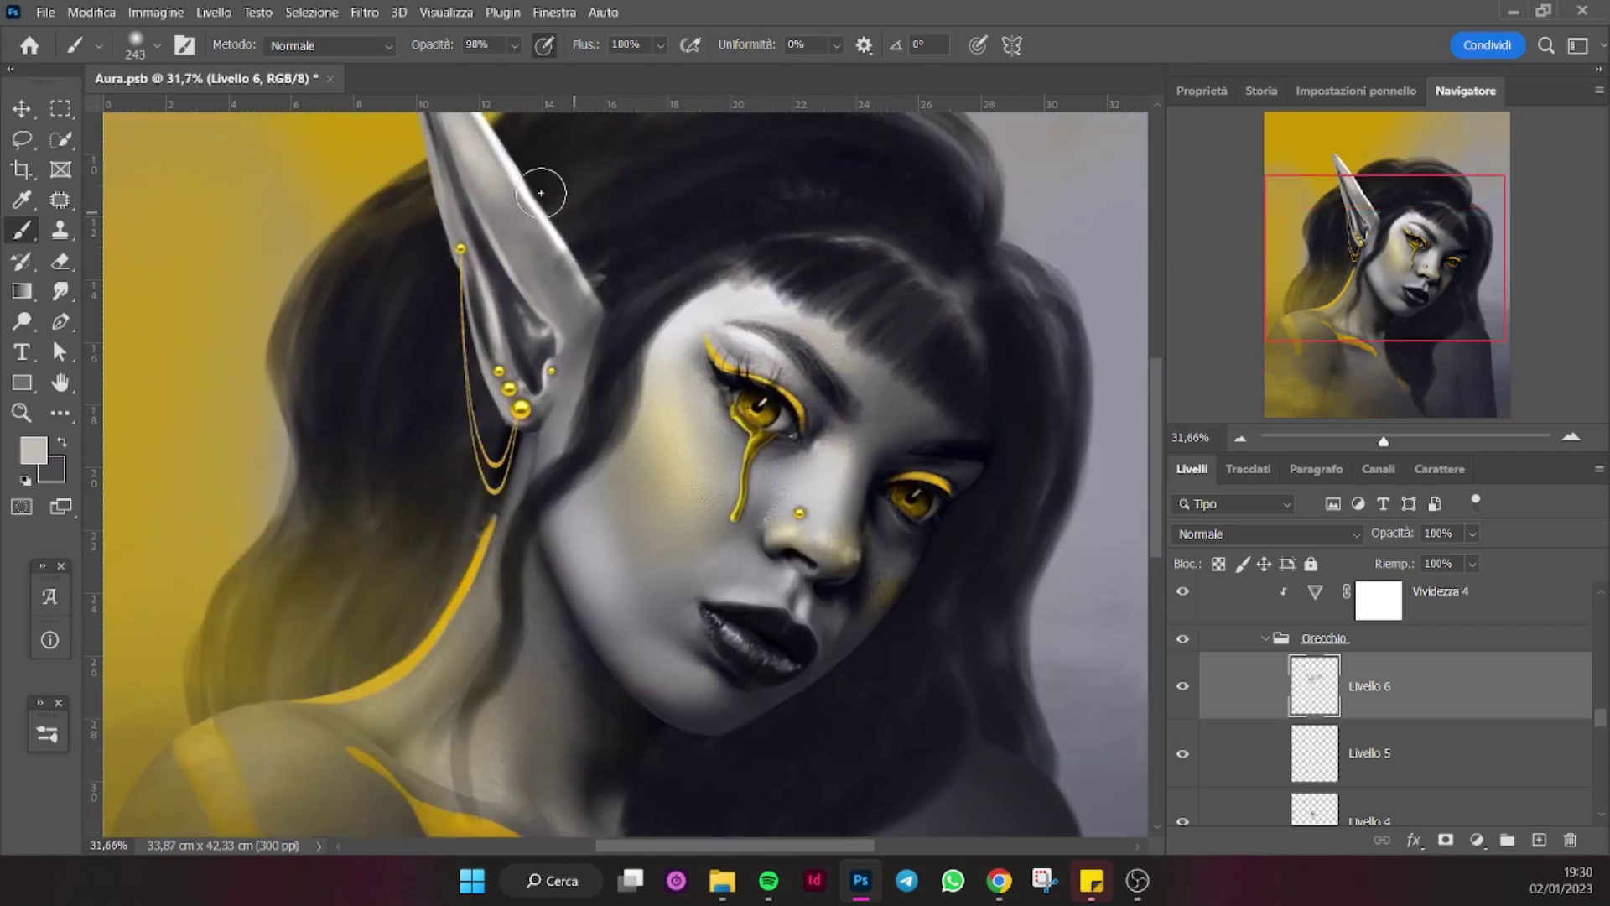
scroll(435, 183, down, 5)
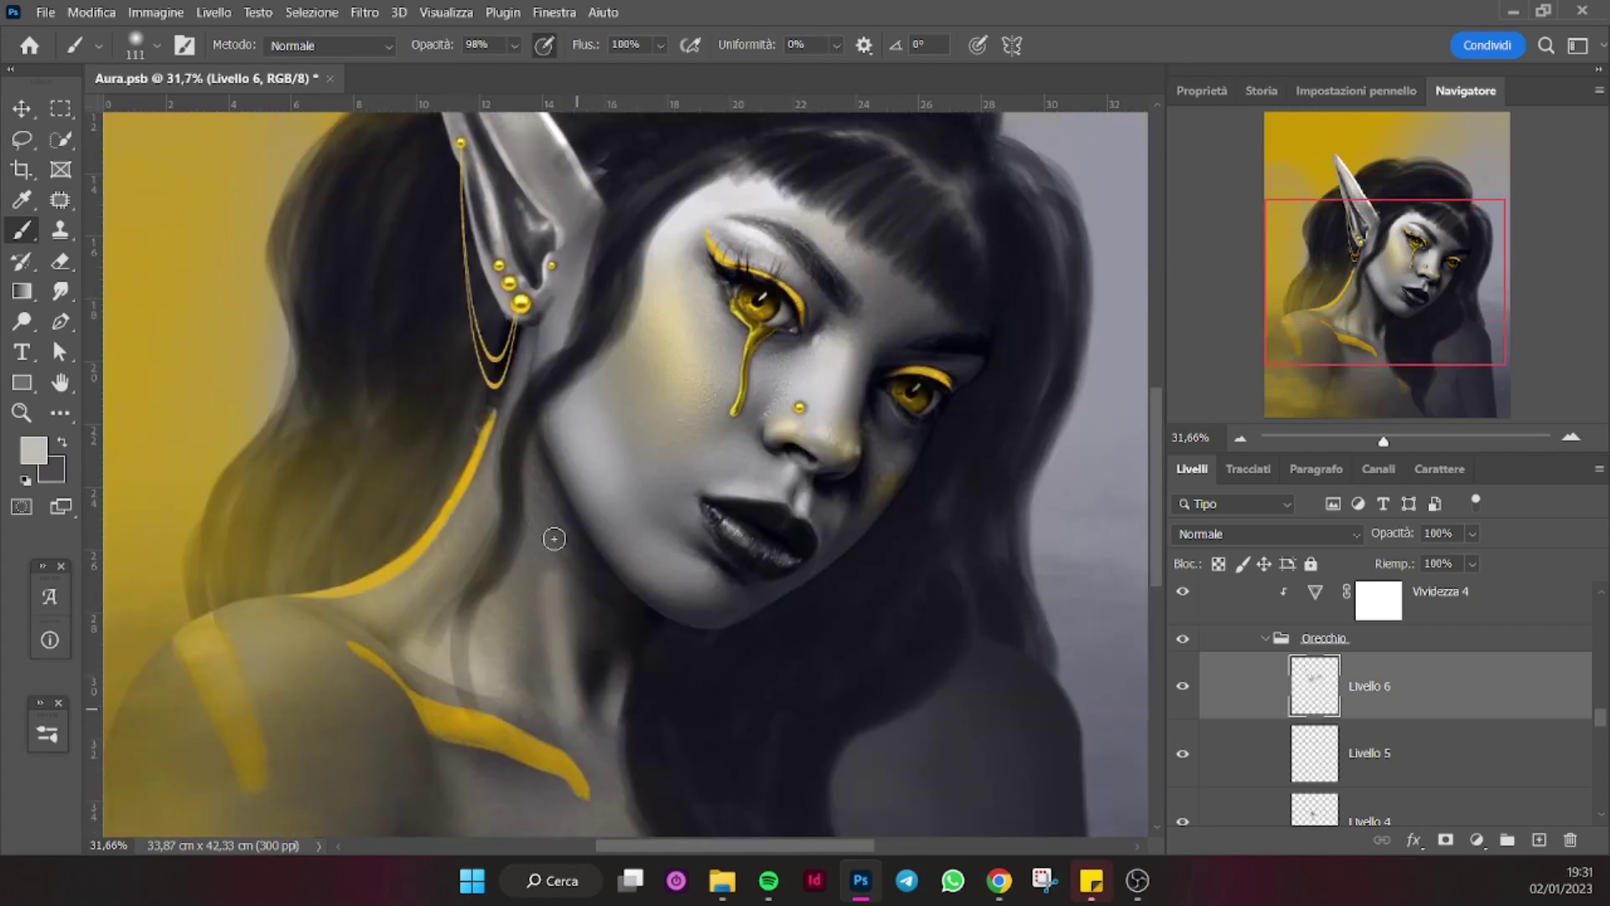
scroll(582, 611, down, 7)
scroll(582, 611, up, 6)
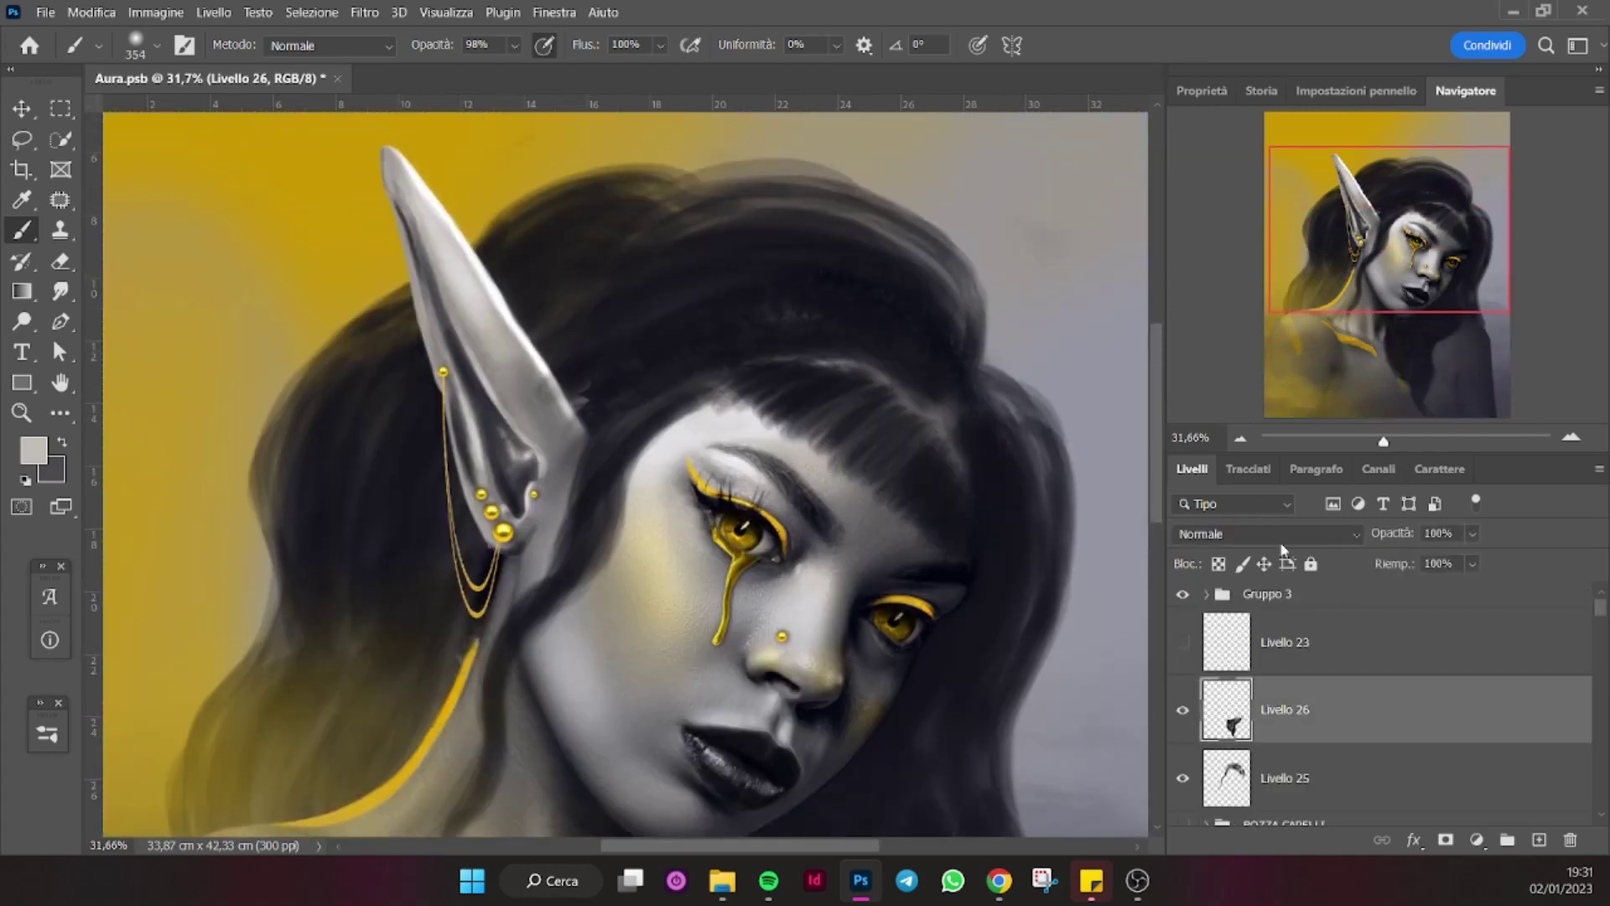
Sample black as the paint colour and check the brush tip choices.
click(23, 201)
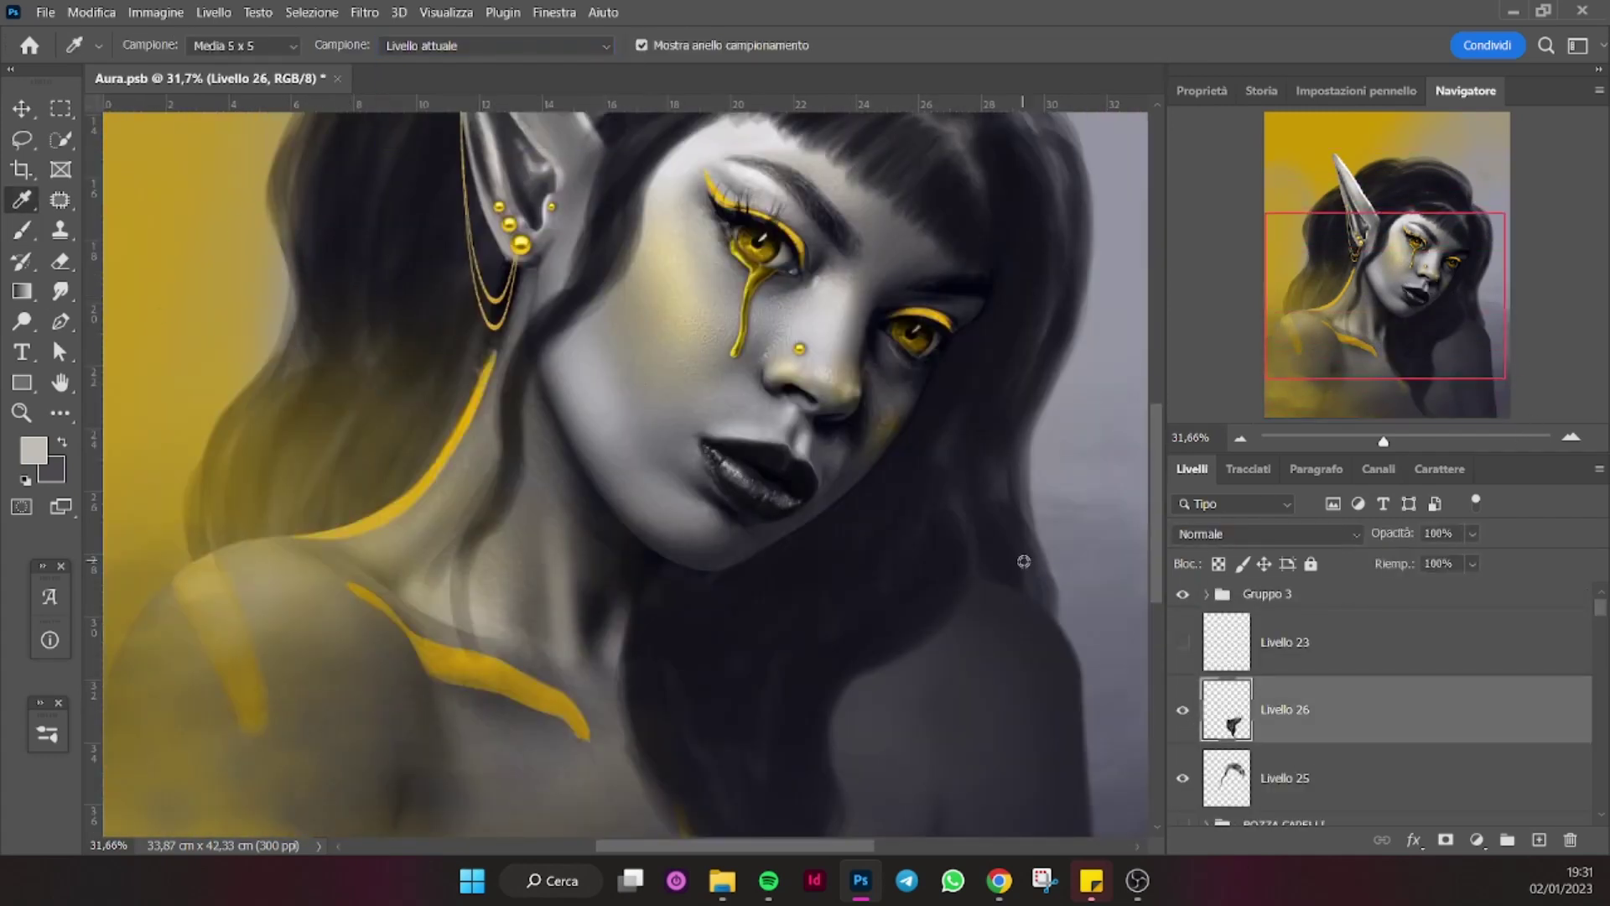
click(746, 697)
key(b)
right_click(485, 680)
key(Escape)
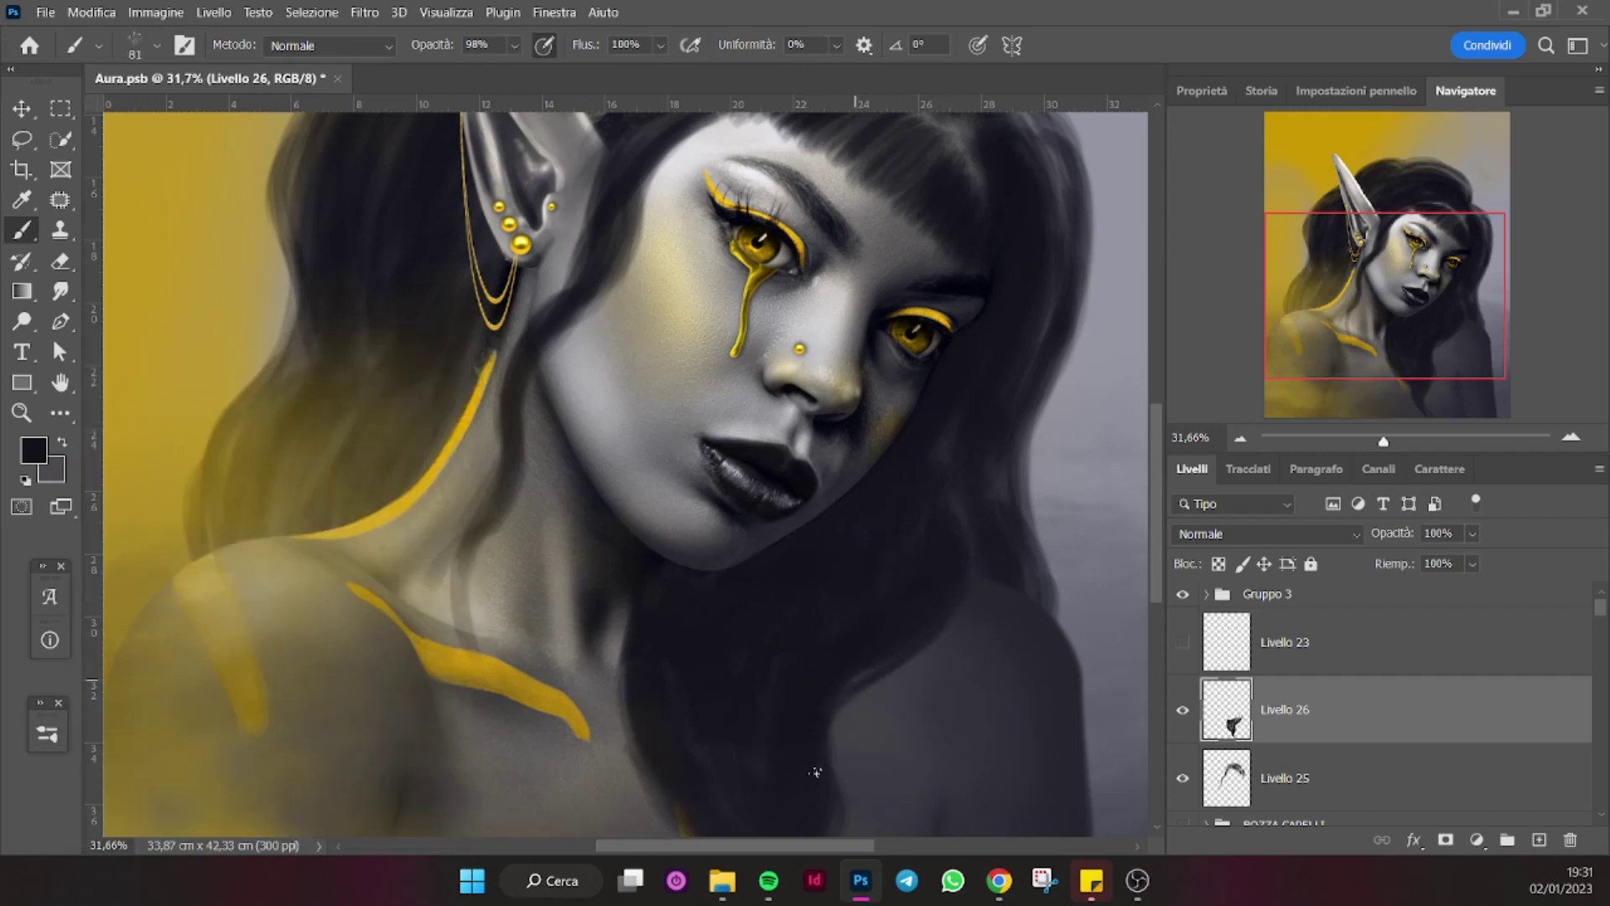
scroll(815, 772, down, 3)
scroll(887, 514, down, 1)
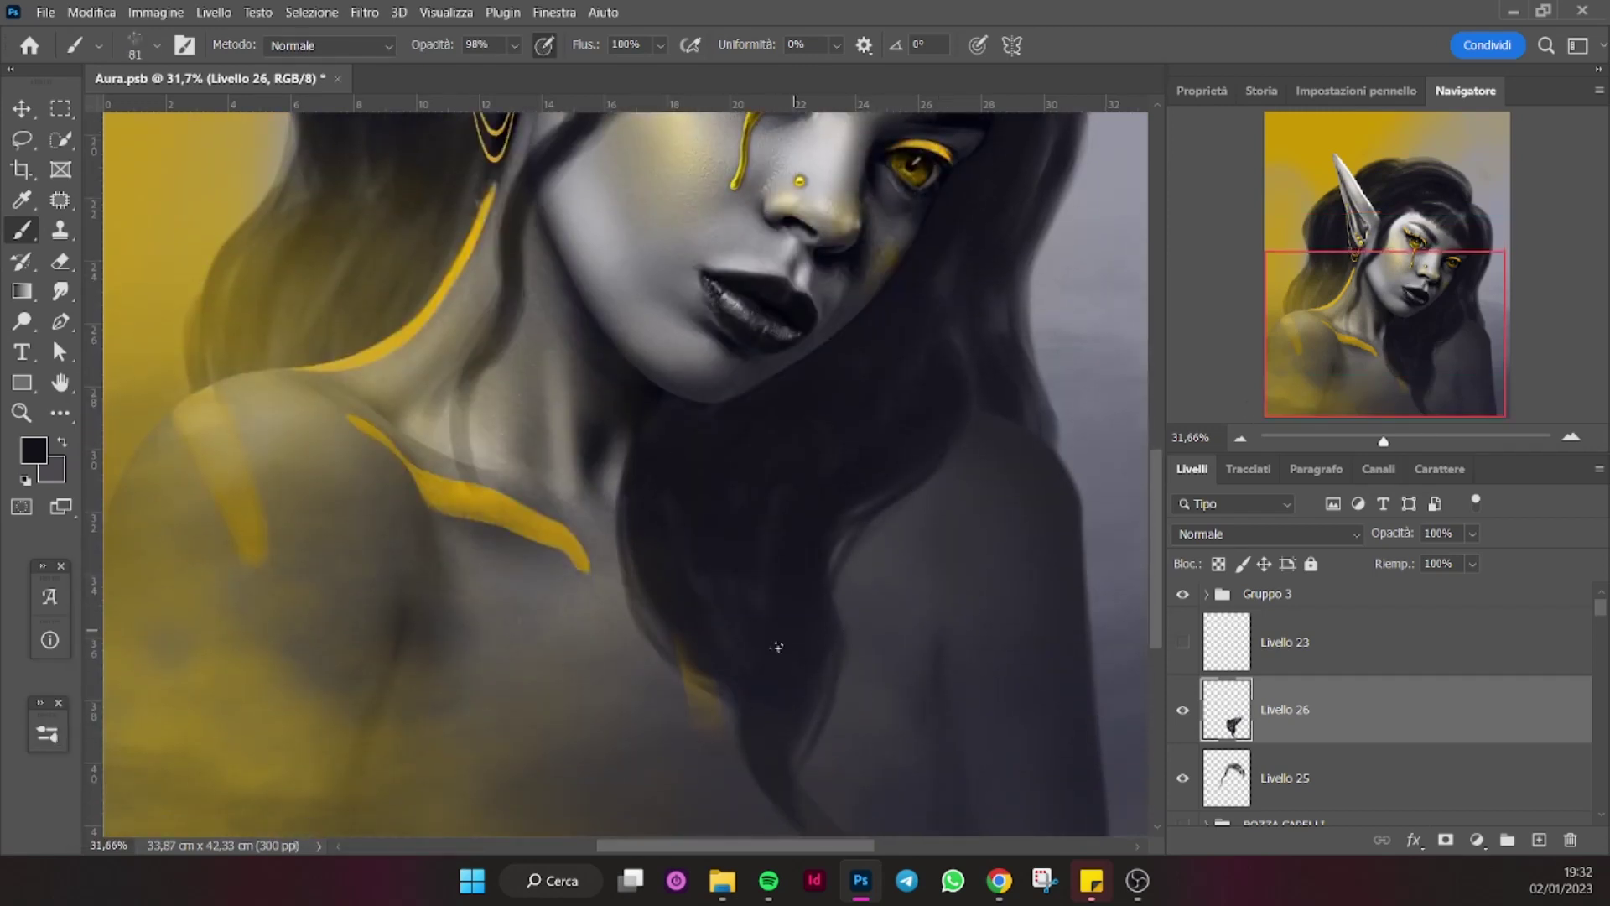
scroll(777, 647, up, 5)
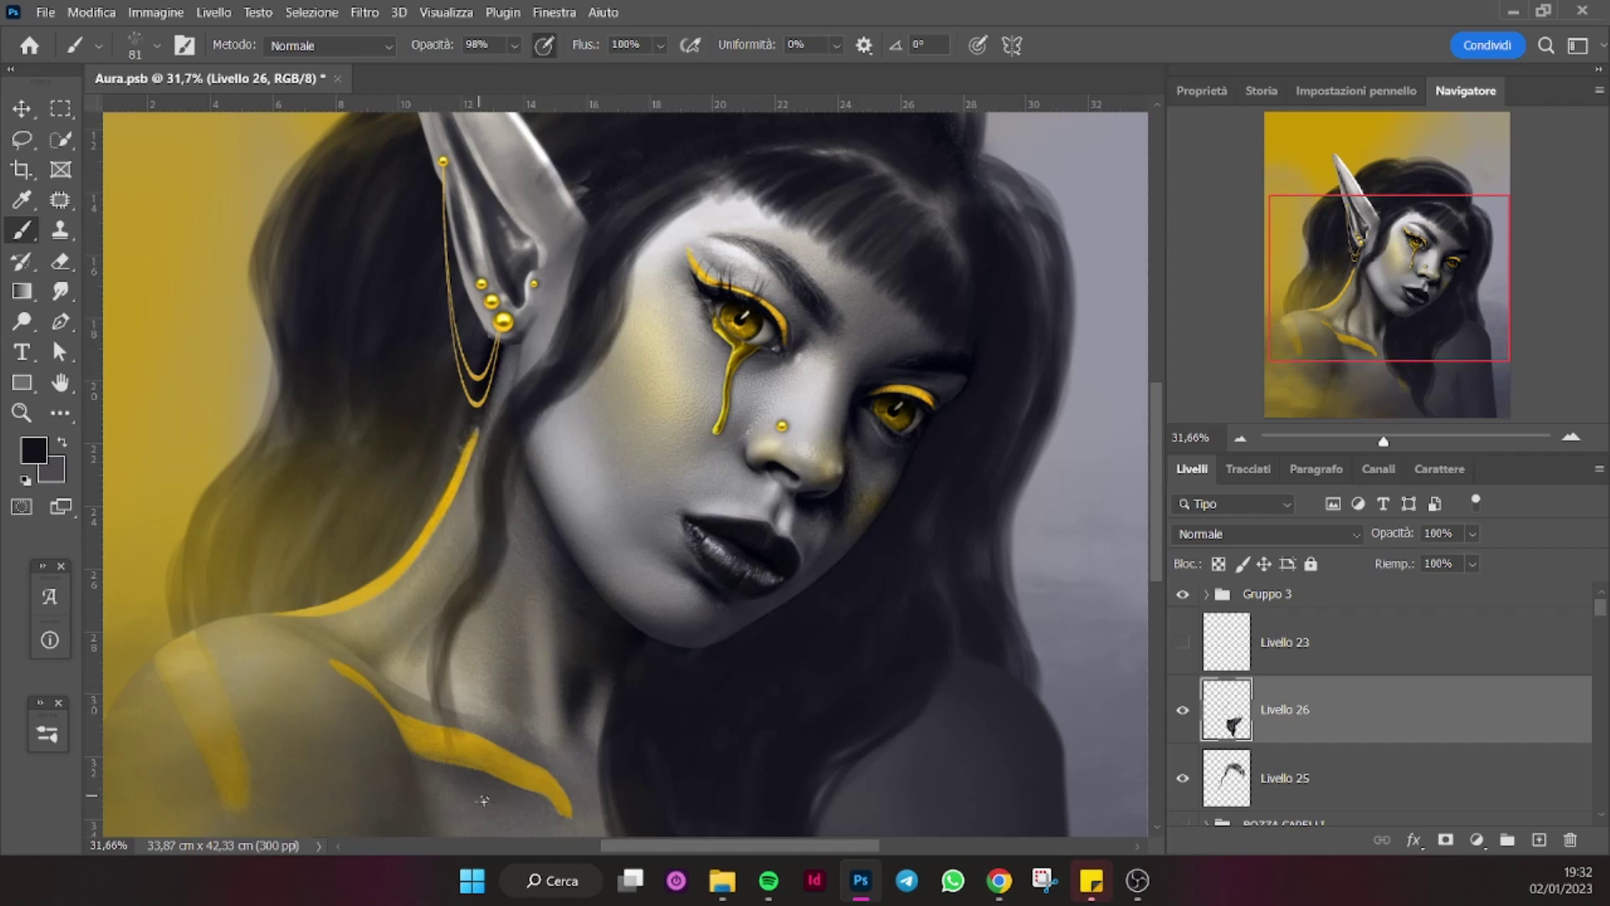
scroll(483, 800, up, 5)
scroll(558, 369, down, 2)
Select Livello 25 and nudge the view while toggling between eraser and brush.
key(e)
key(alt+bracketleft)
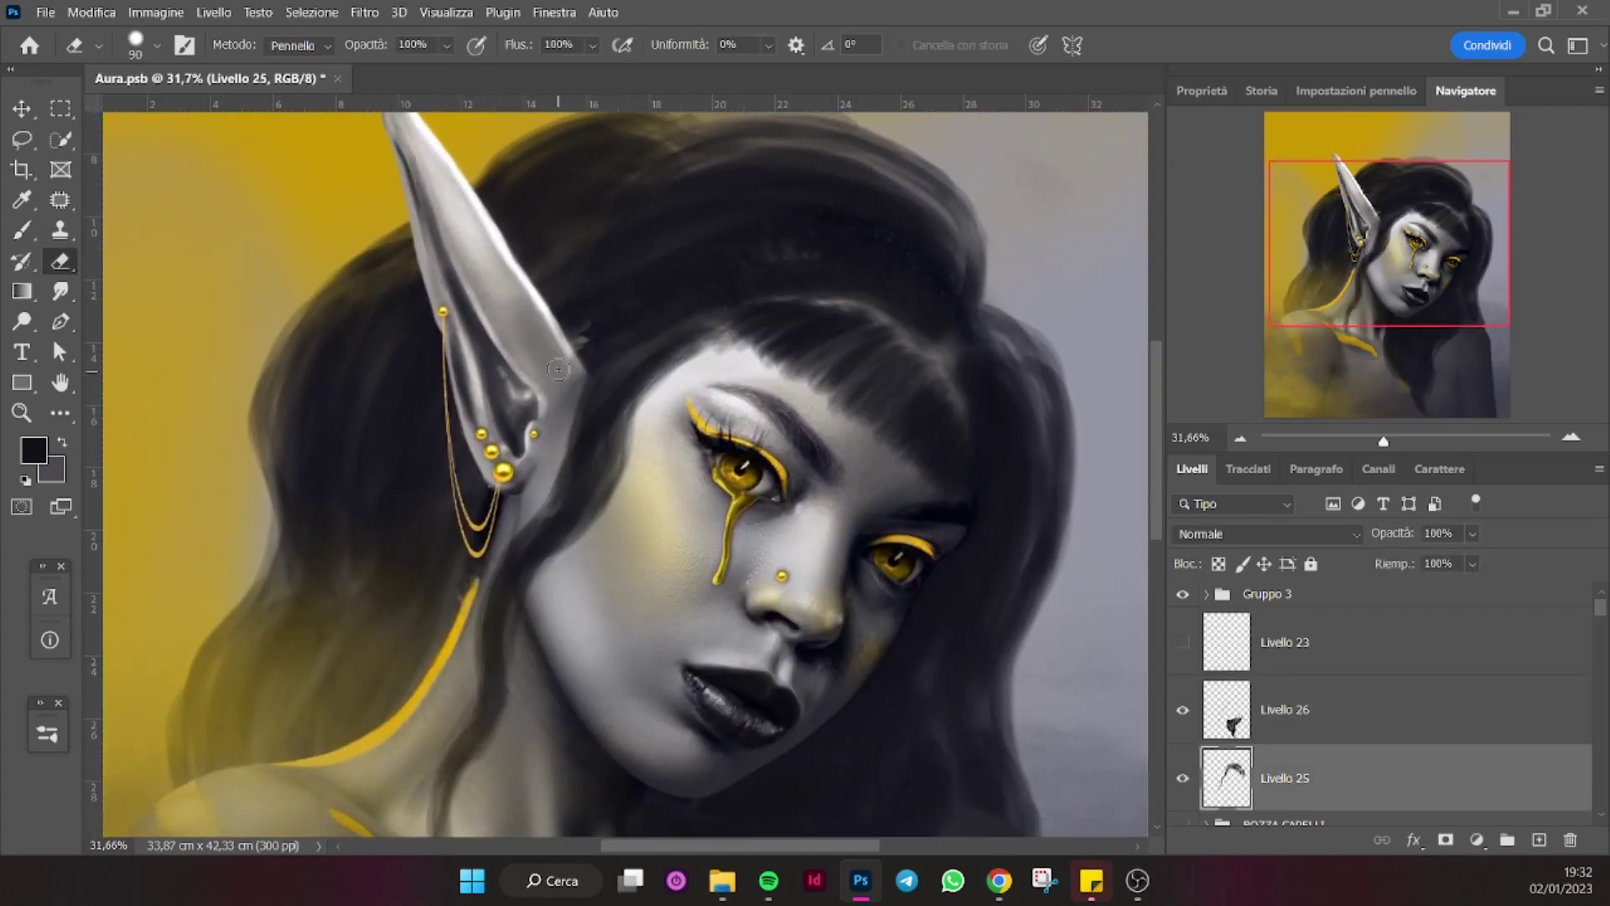
key(b)
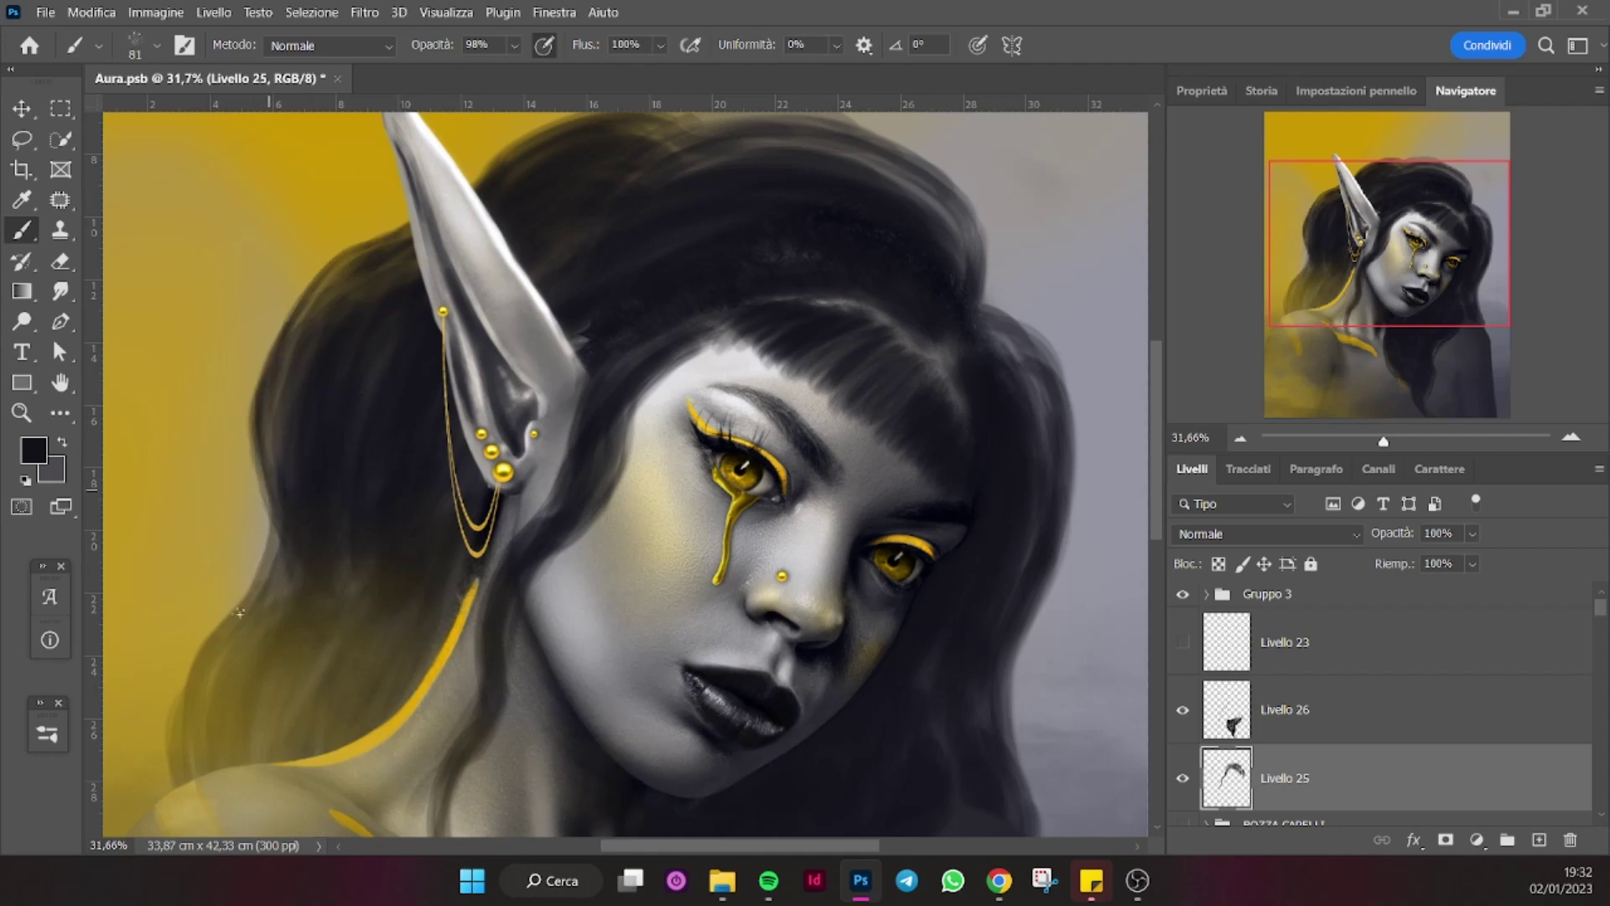
key(e)
drag(1460, 287, 1460, 278)
key(b)
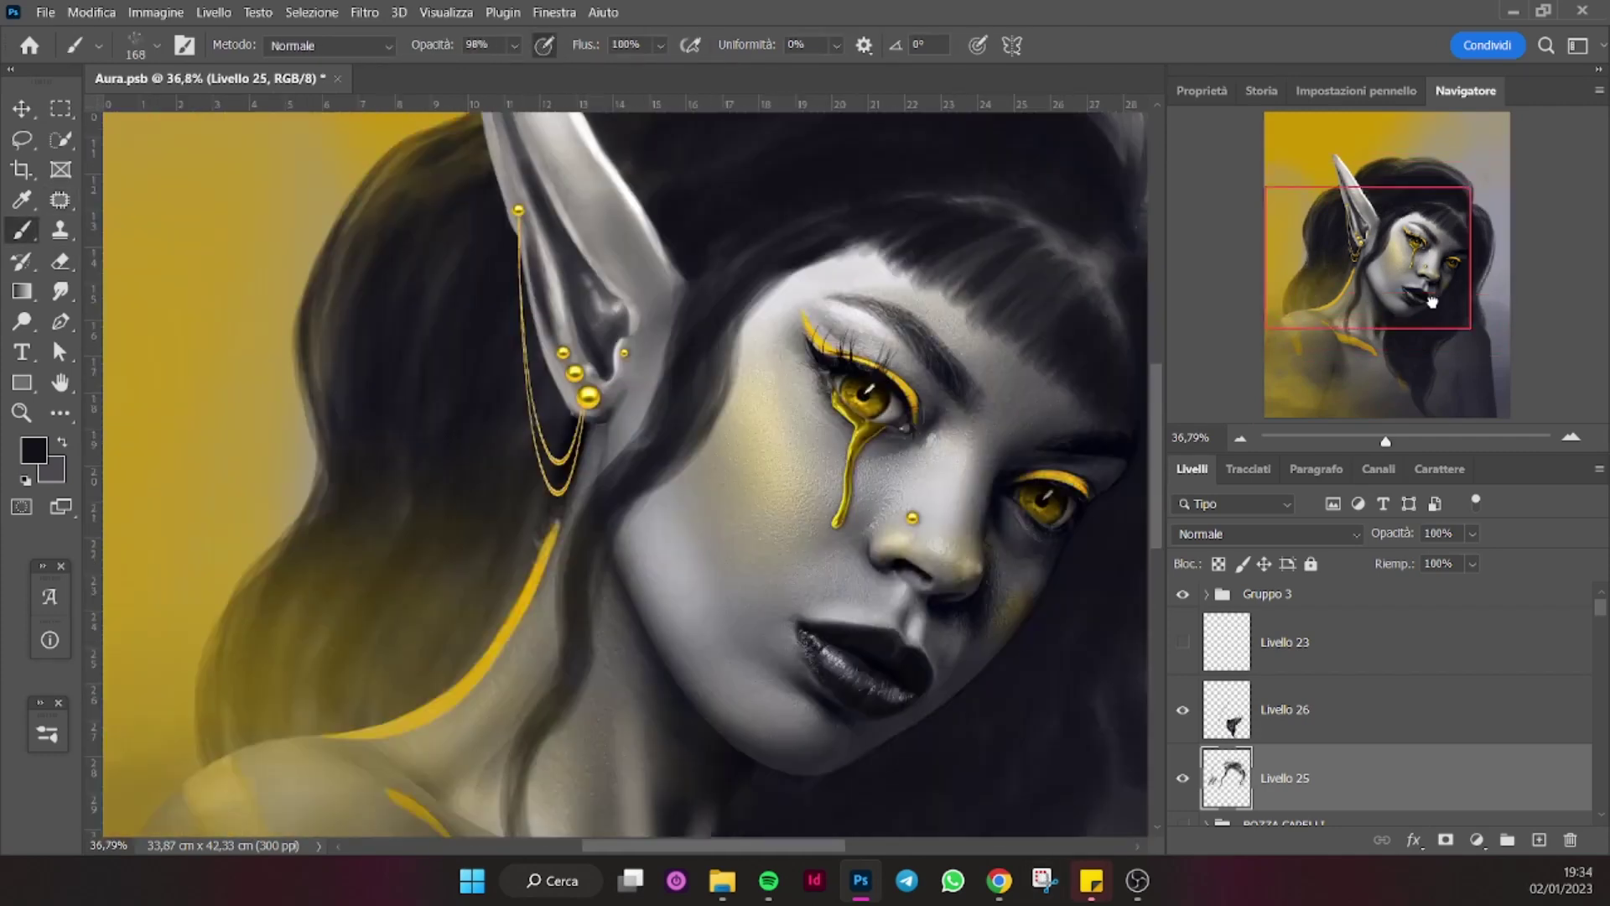
scroll(975, 360, up, 1)
Paint dark over the light strands on the top and right side of the hair.
drag(975, 361, 576, 316)
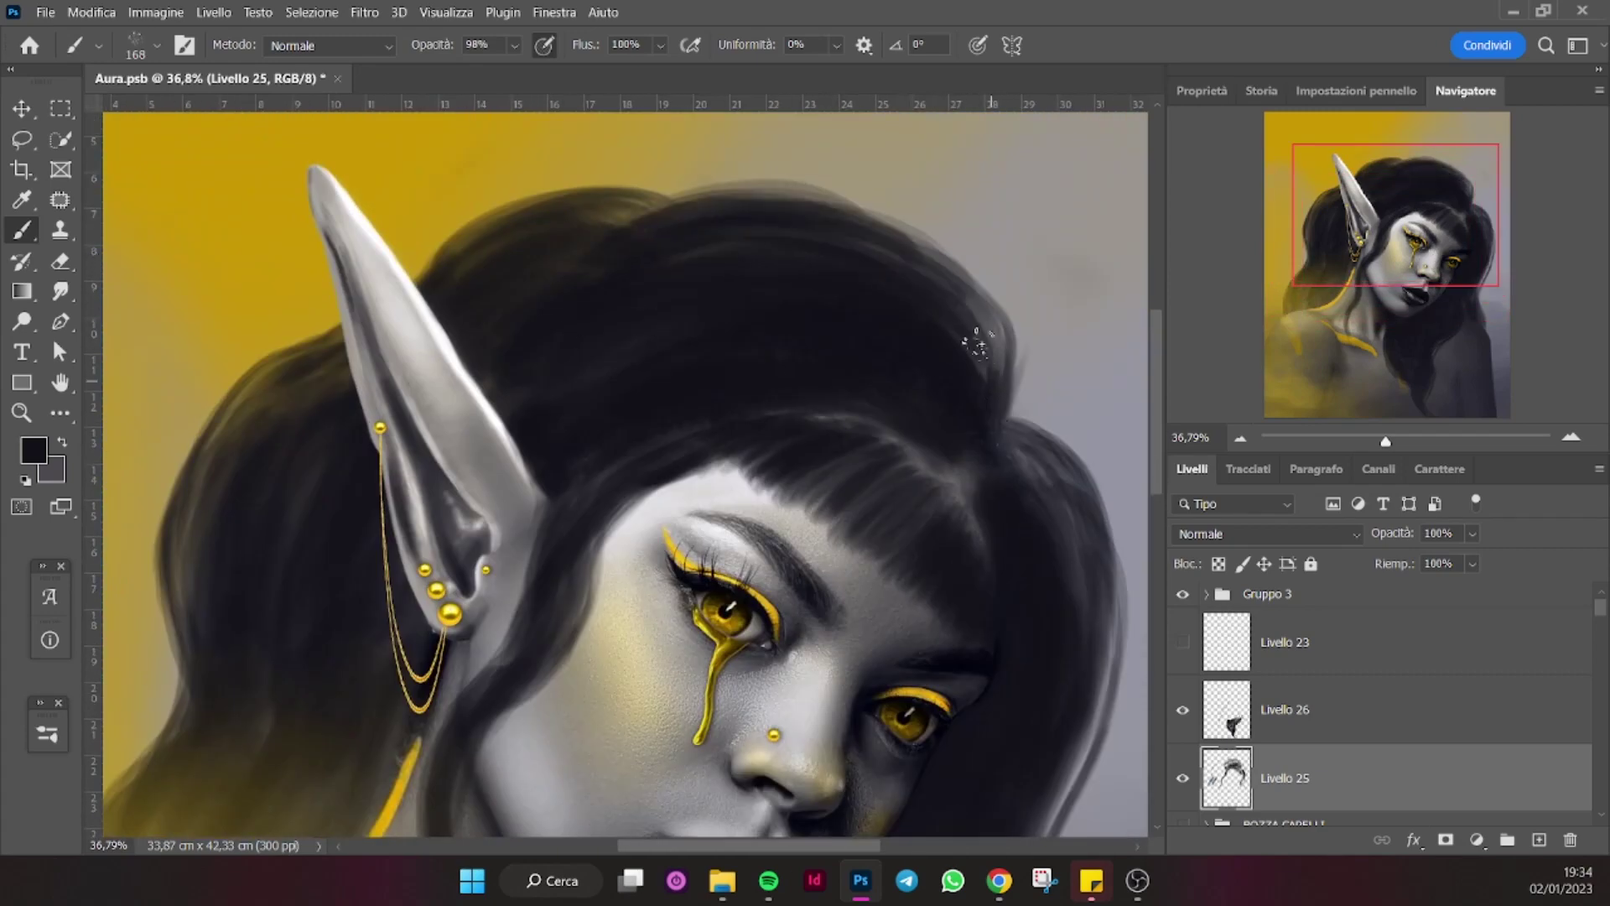
drag(988, 378, 977, 317)
mouse_move(1059, 480)
mouse_down()
mouse_move(1048, 465)
mouse_move(1091, 347)
mouse_up()
drag(1448, 408, 1475, 411)
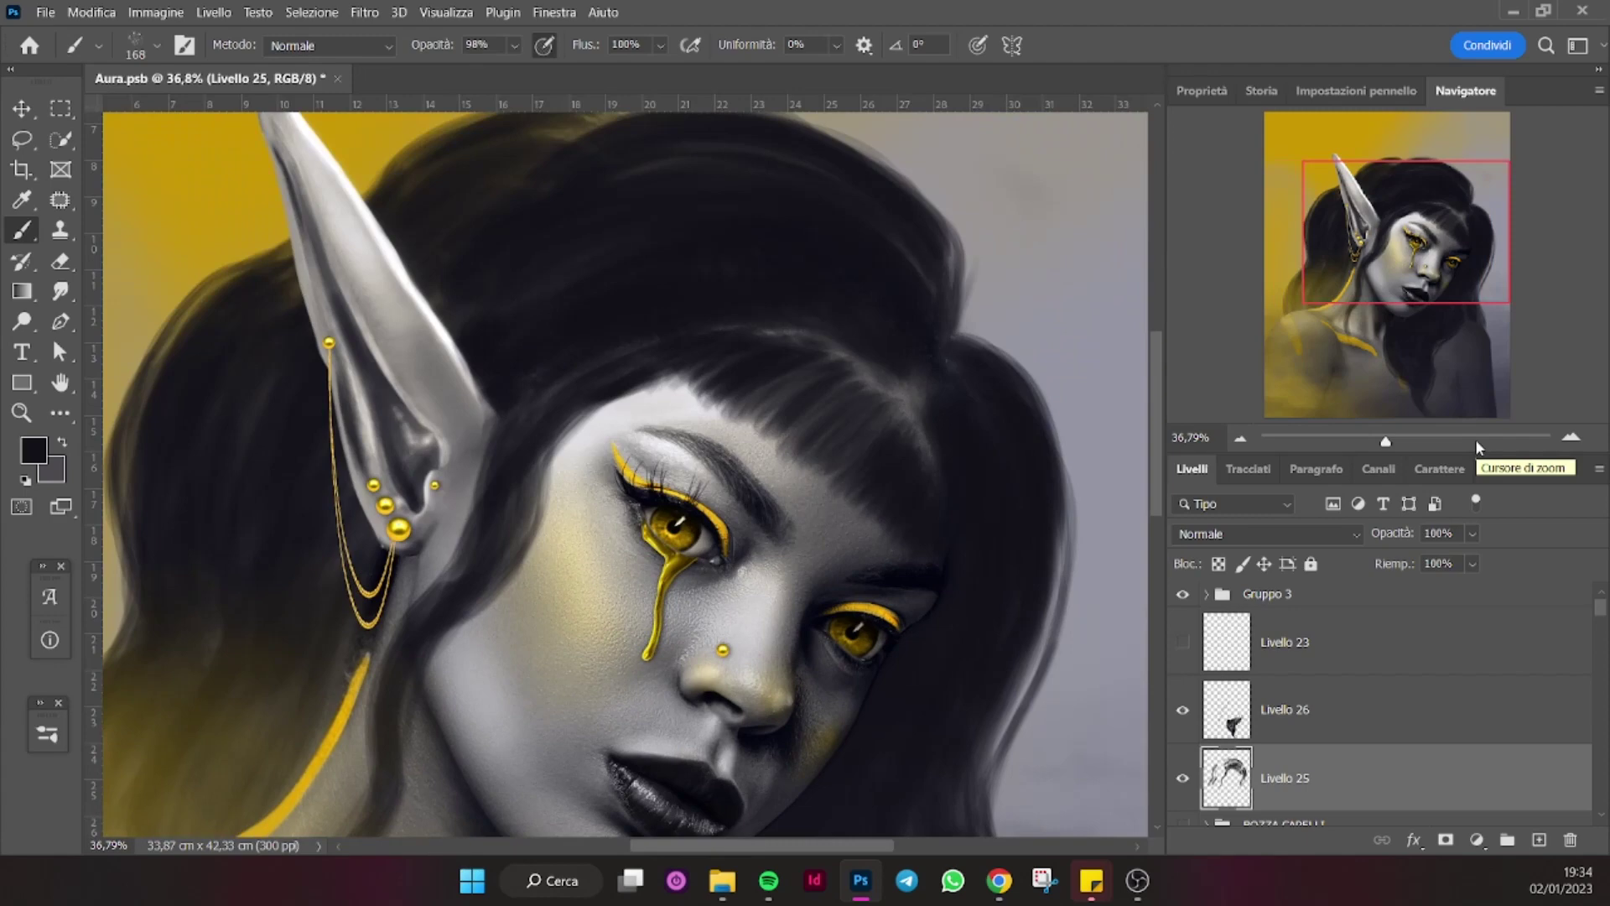
drag(1226, 777, 1358, 650)
scroll(295, 815, up, 3)
right_click(295, 815)
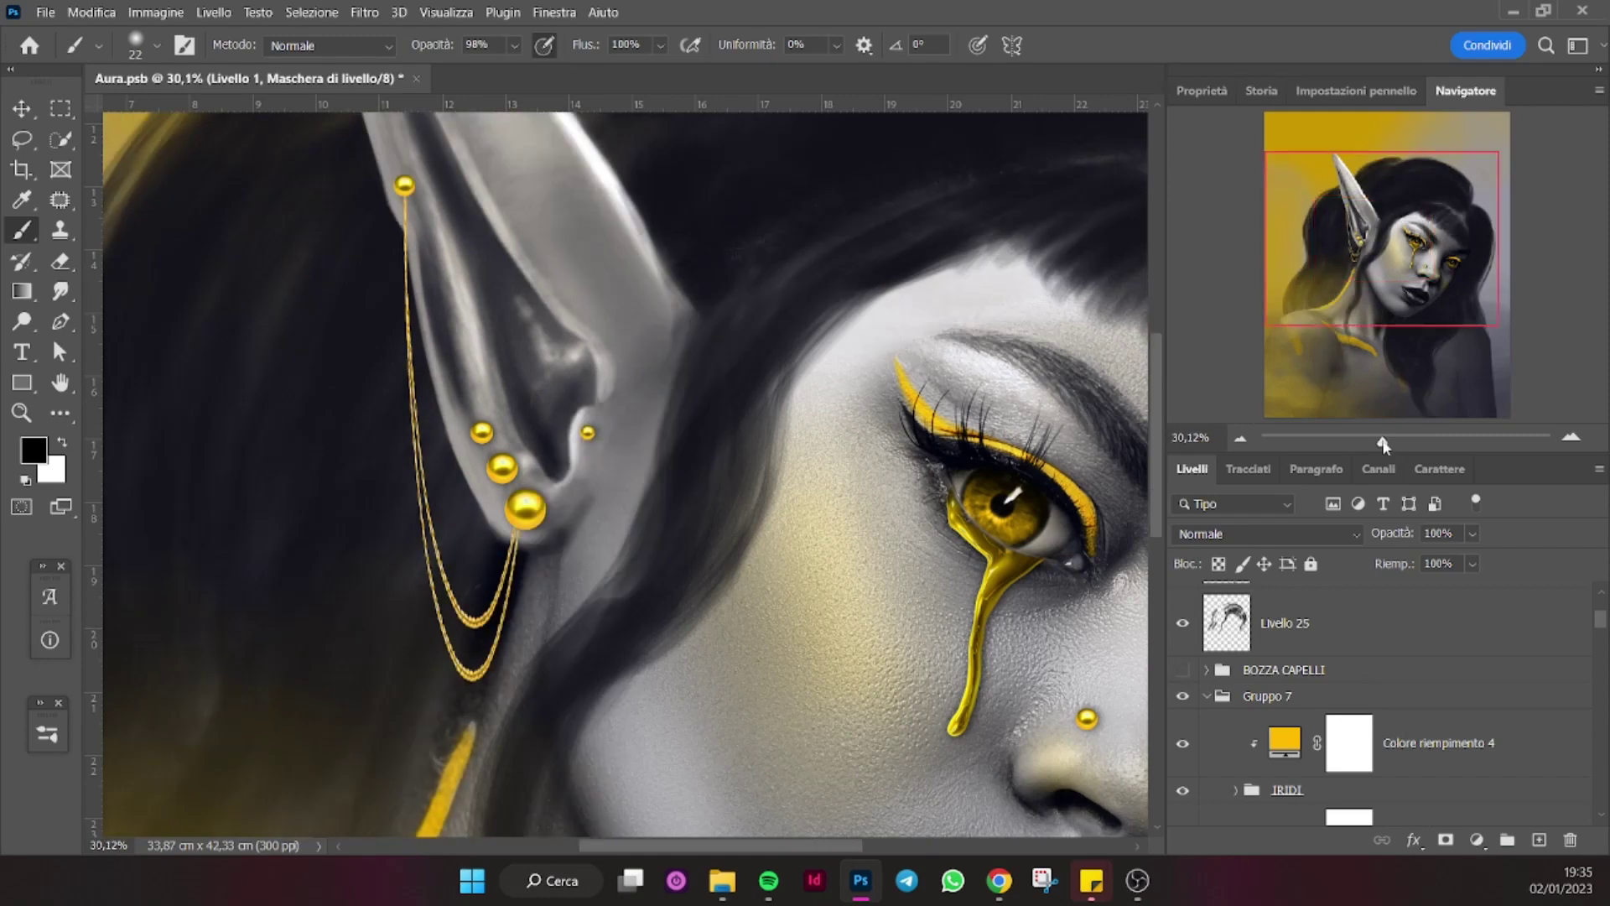
Zoom out to the whole portrait, pan to the shoulders, and select Livello 25.
drag(1395, 441, 1385, 442)
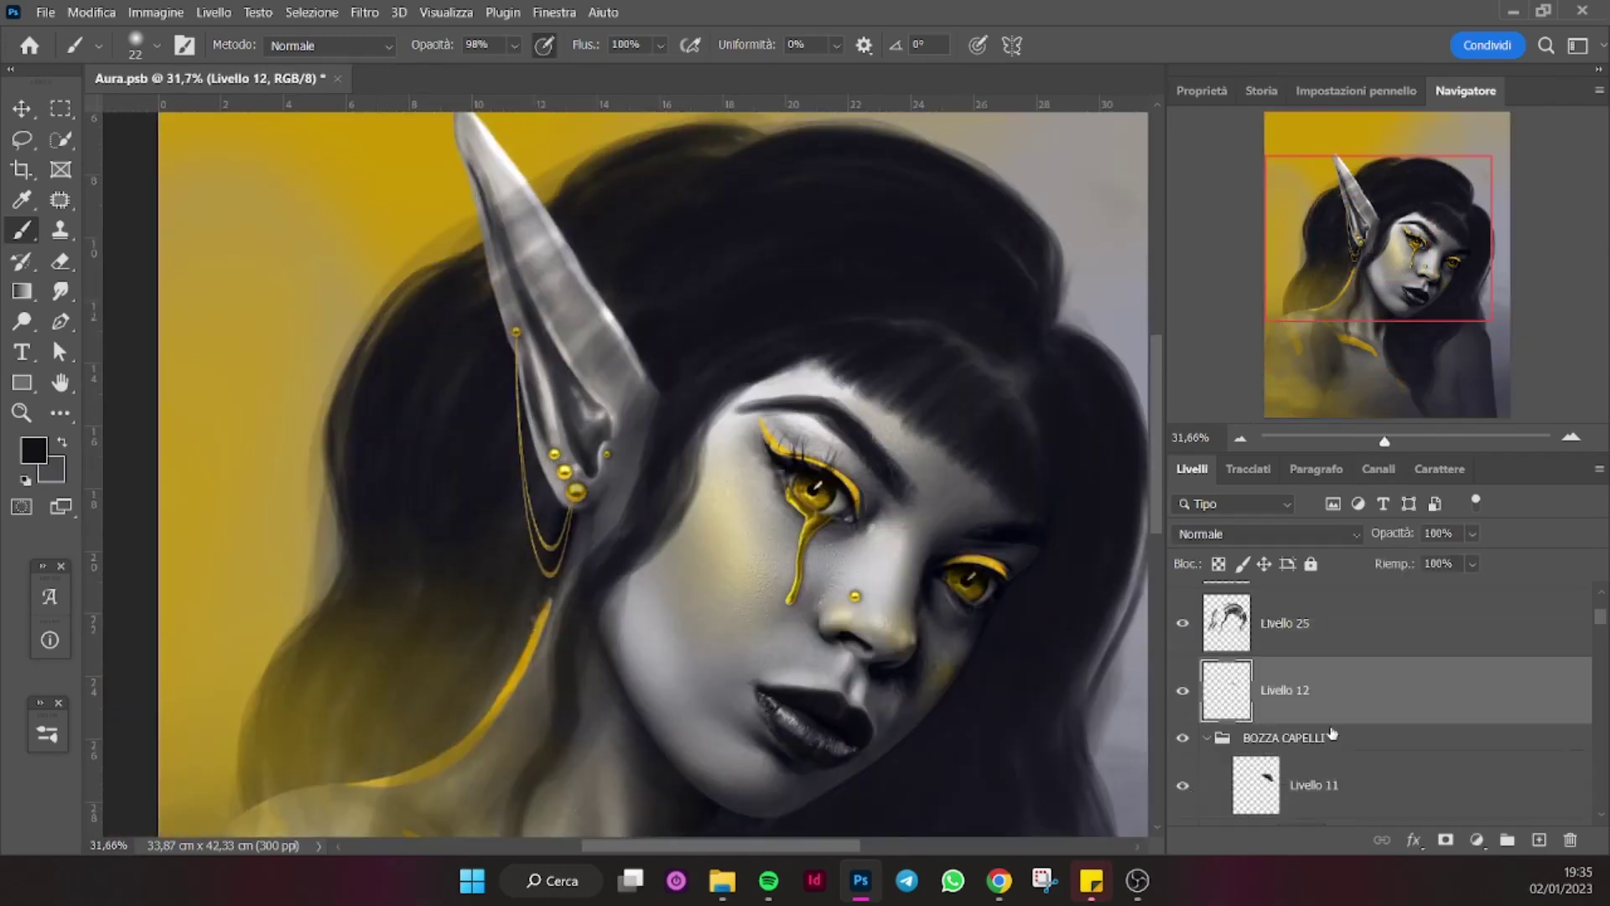
drag(1224, 789, 1197, 713)
drag(1484, 321, 1500, 378)
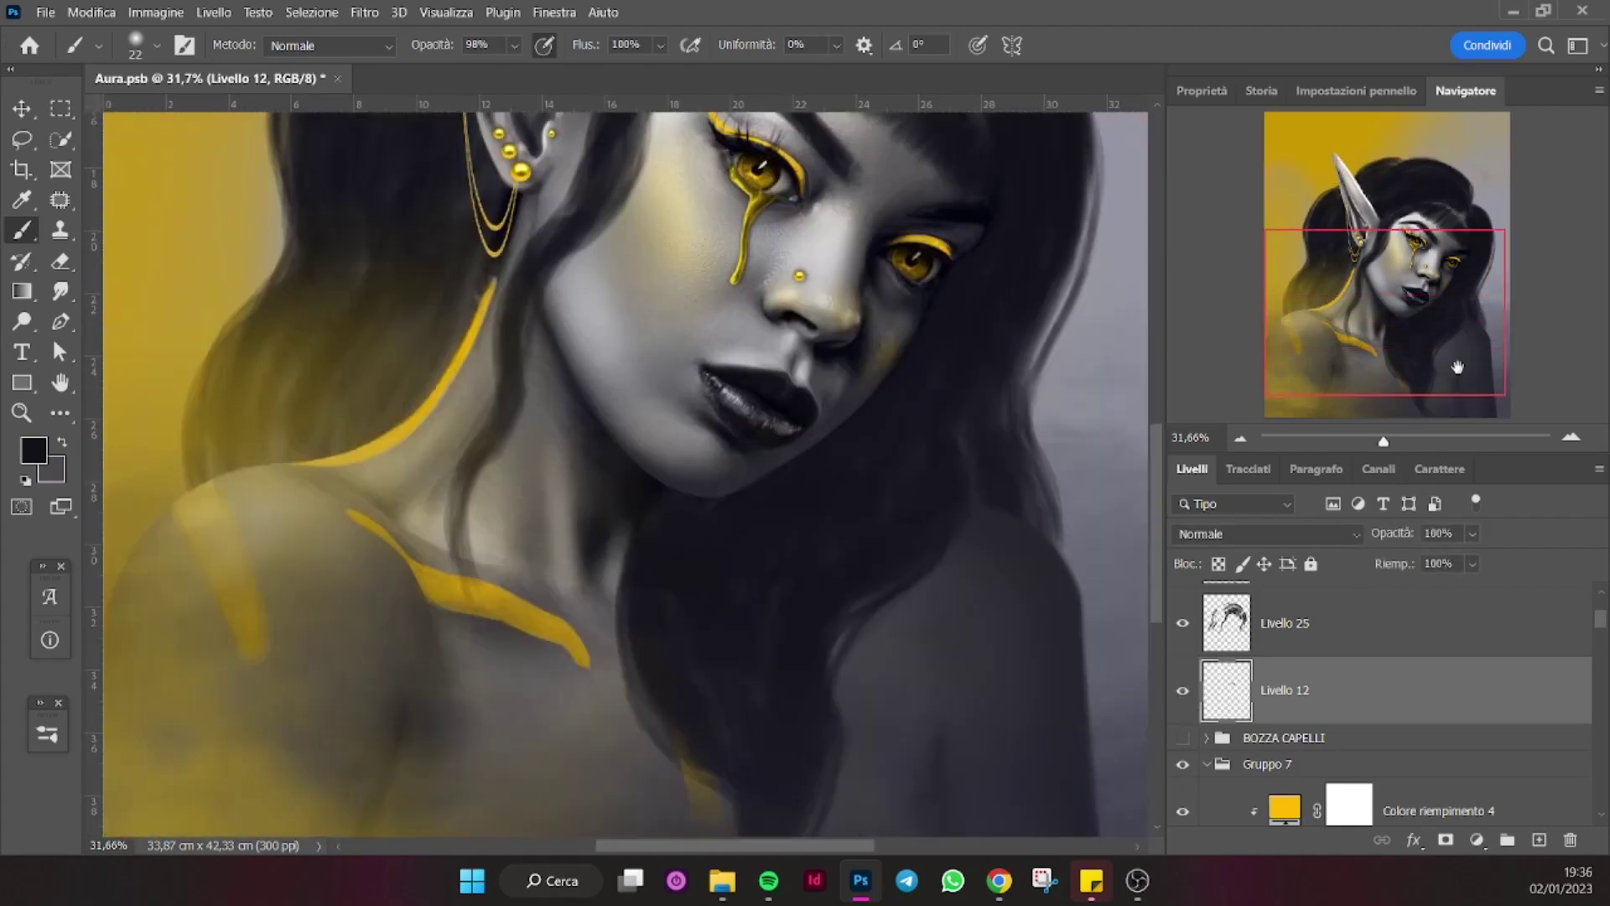
click(1521, 653)
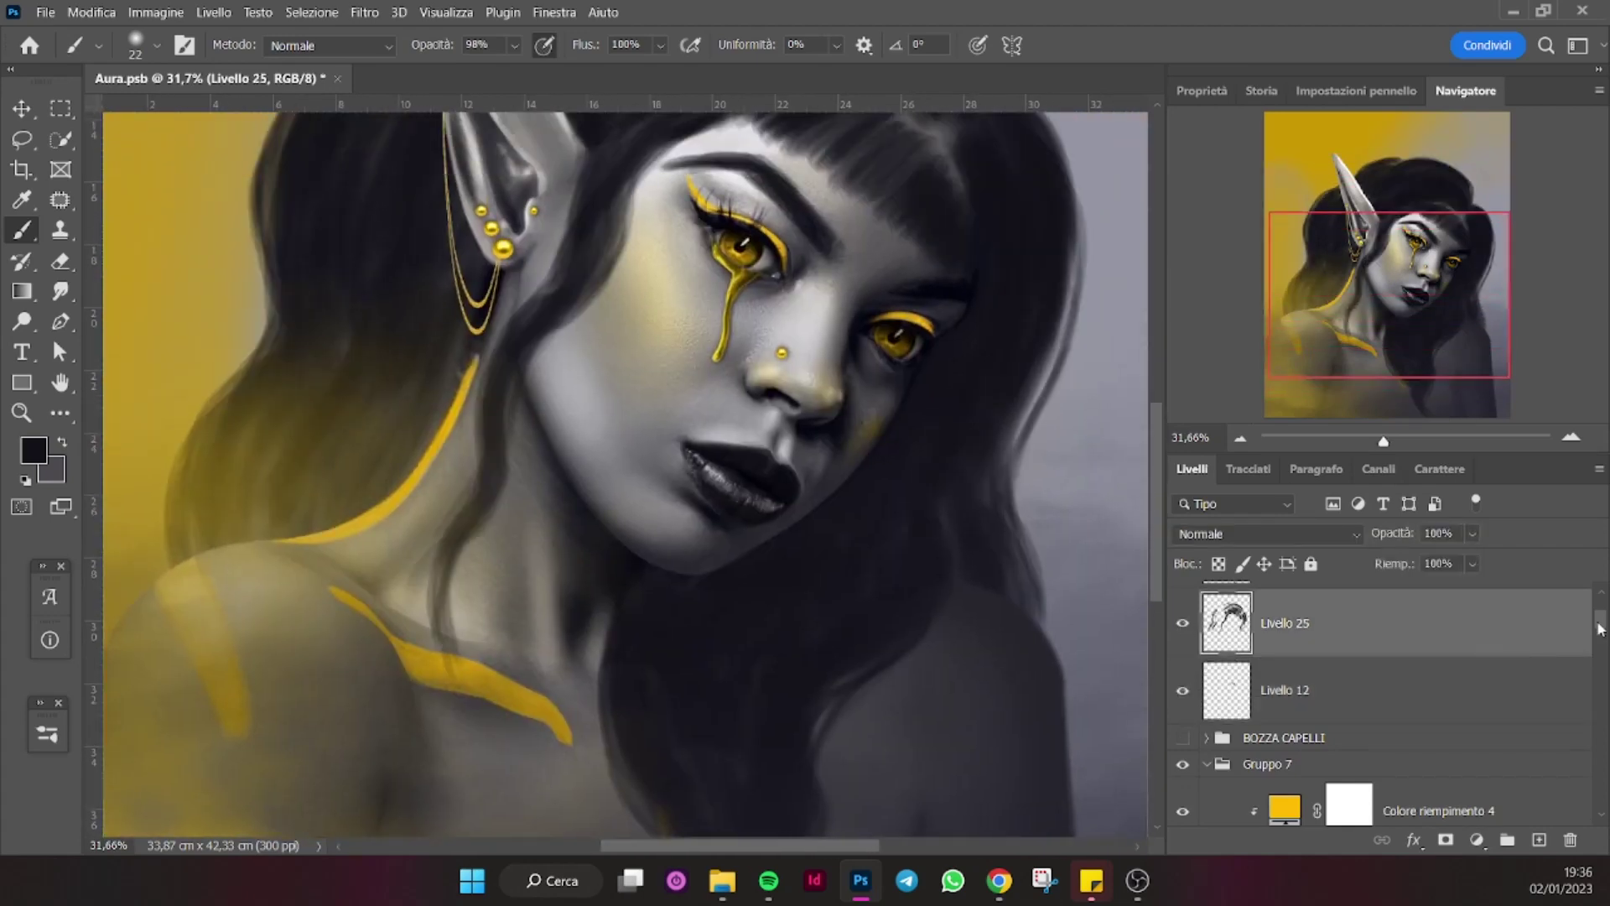
Add a new empty layer above Livello 25 for hair strands.
right_click(1521, 652)
click(1254, 197)
drag(1478, 357, 1478, 302)
click(1539, 840)
Set a dark blue-grey foreground colour and review the brush presets.
click(33, 450)
click(1071, 654)
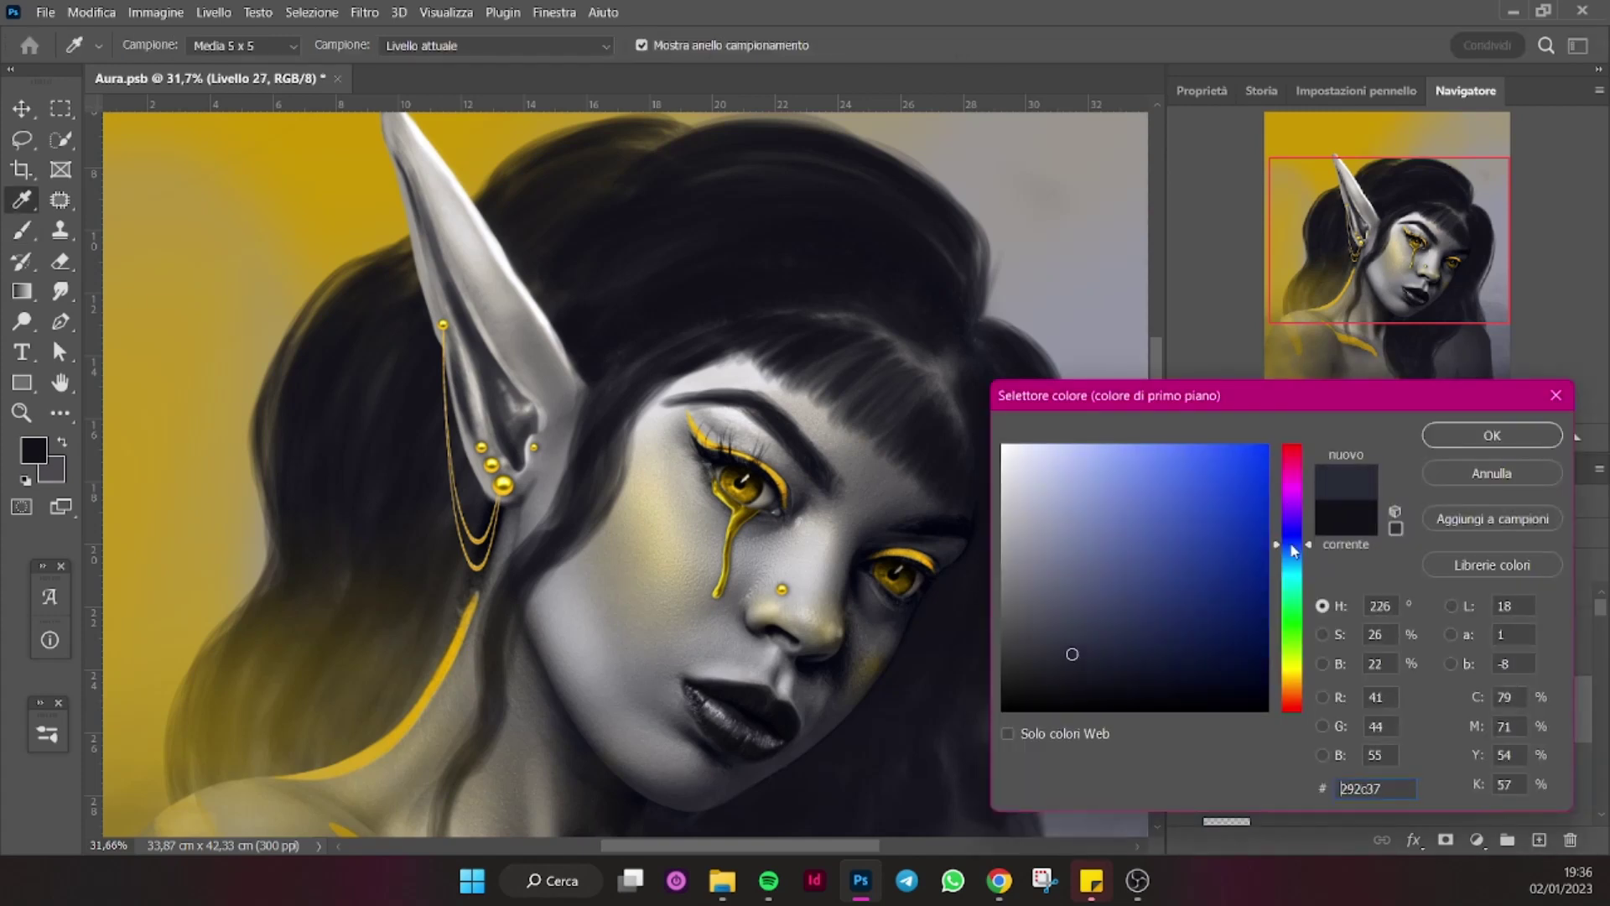
click(1491, 436)
right_click(390, 401)
key(Escape)
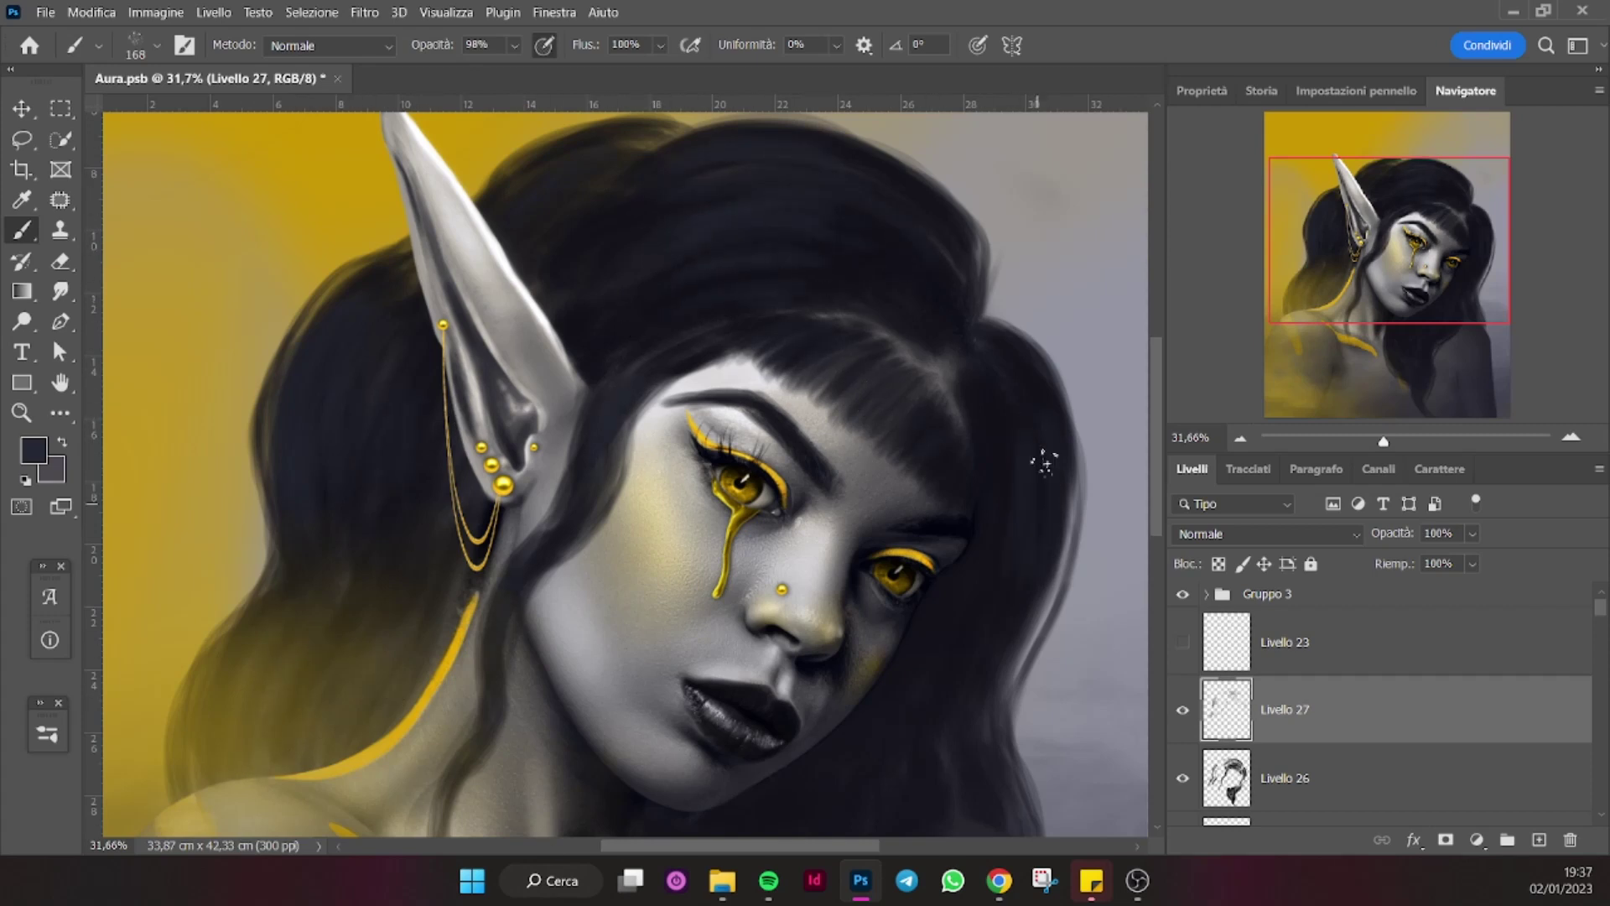
scroll(709, 784, down, 5)
drag(1405, 364, 1405, 395)
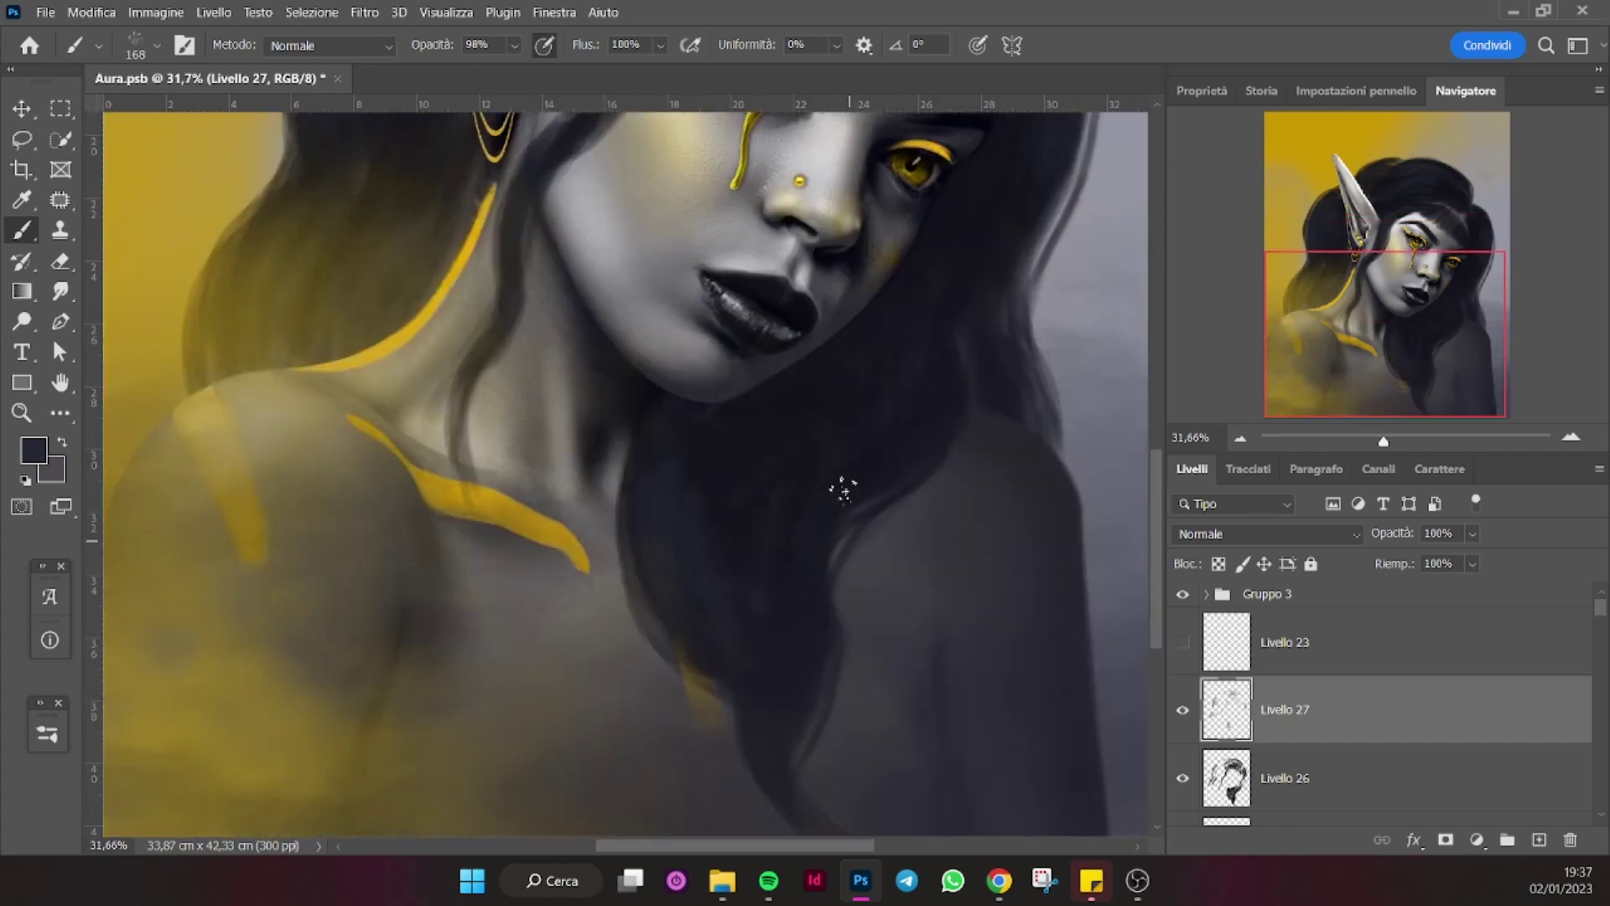
scroll(766, 788, up, 3)
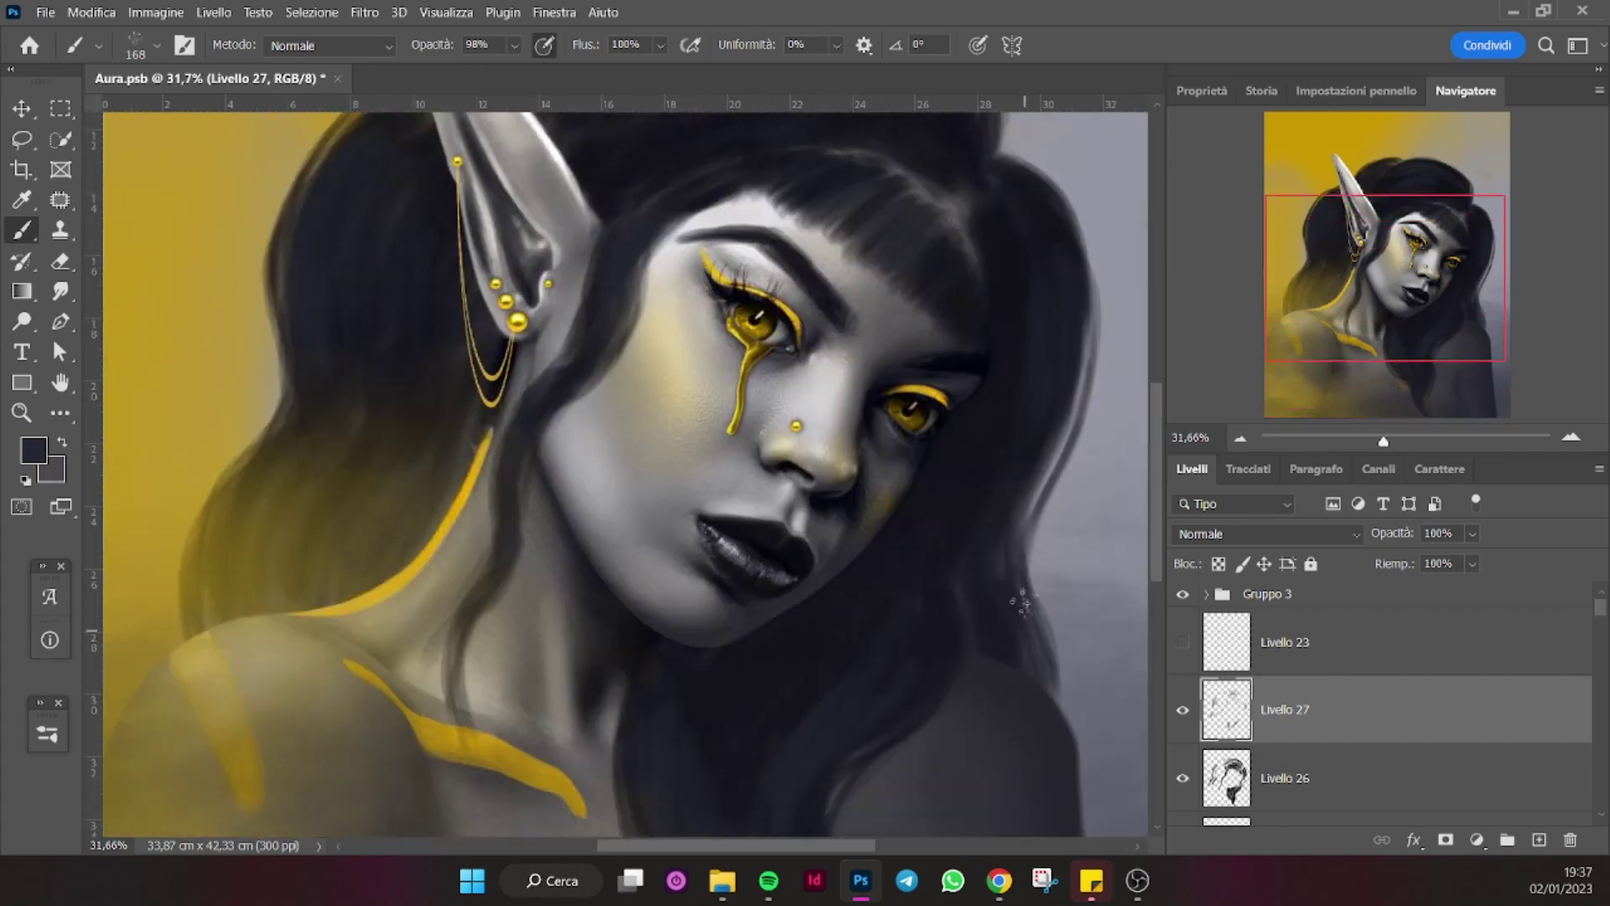
scroll(321, 527, down, 1)
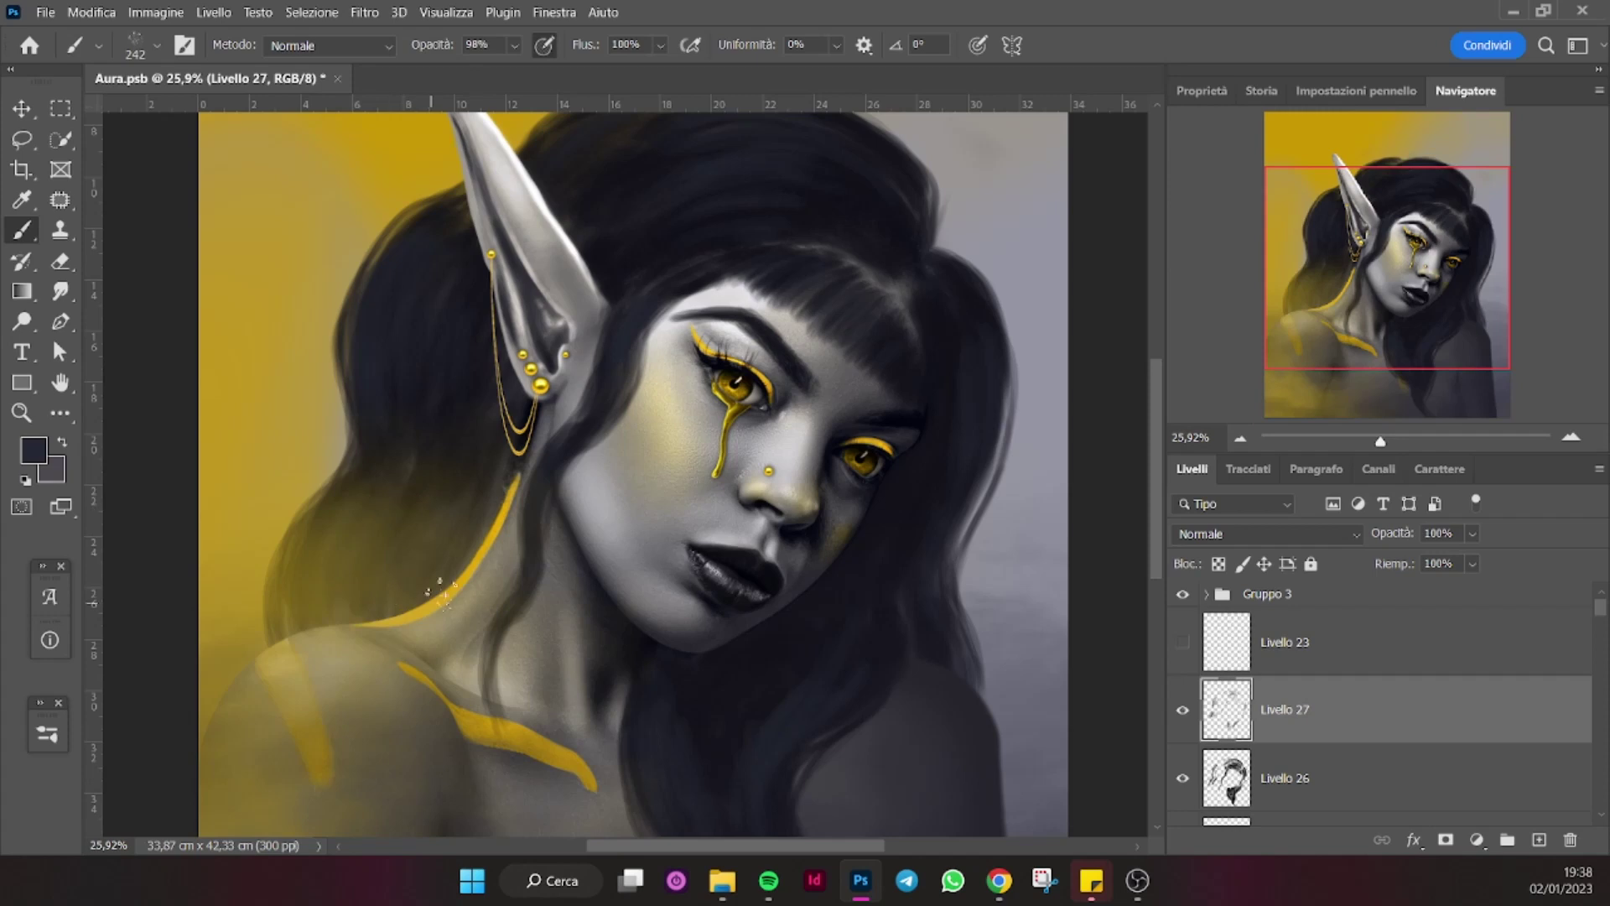
Switch to a lighter grey and choose the hair - rough1 - dierat brush.
click(34, 451)
click(1538, 431)
click(1261, 91)
click(48, 734)
drag(462, 632, 460, 545)
click(364, 574)
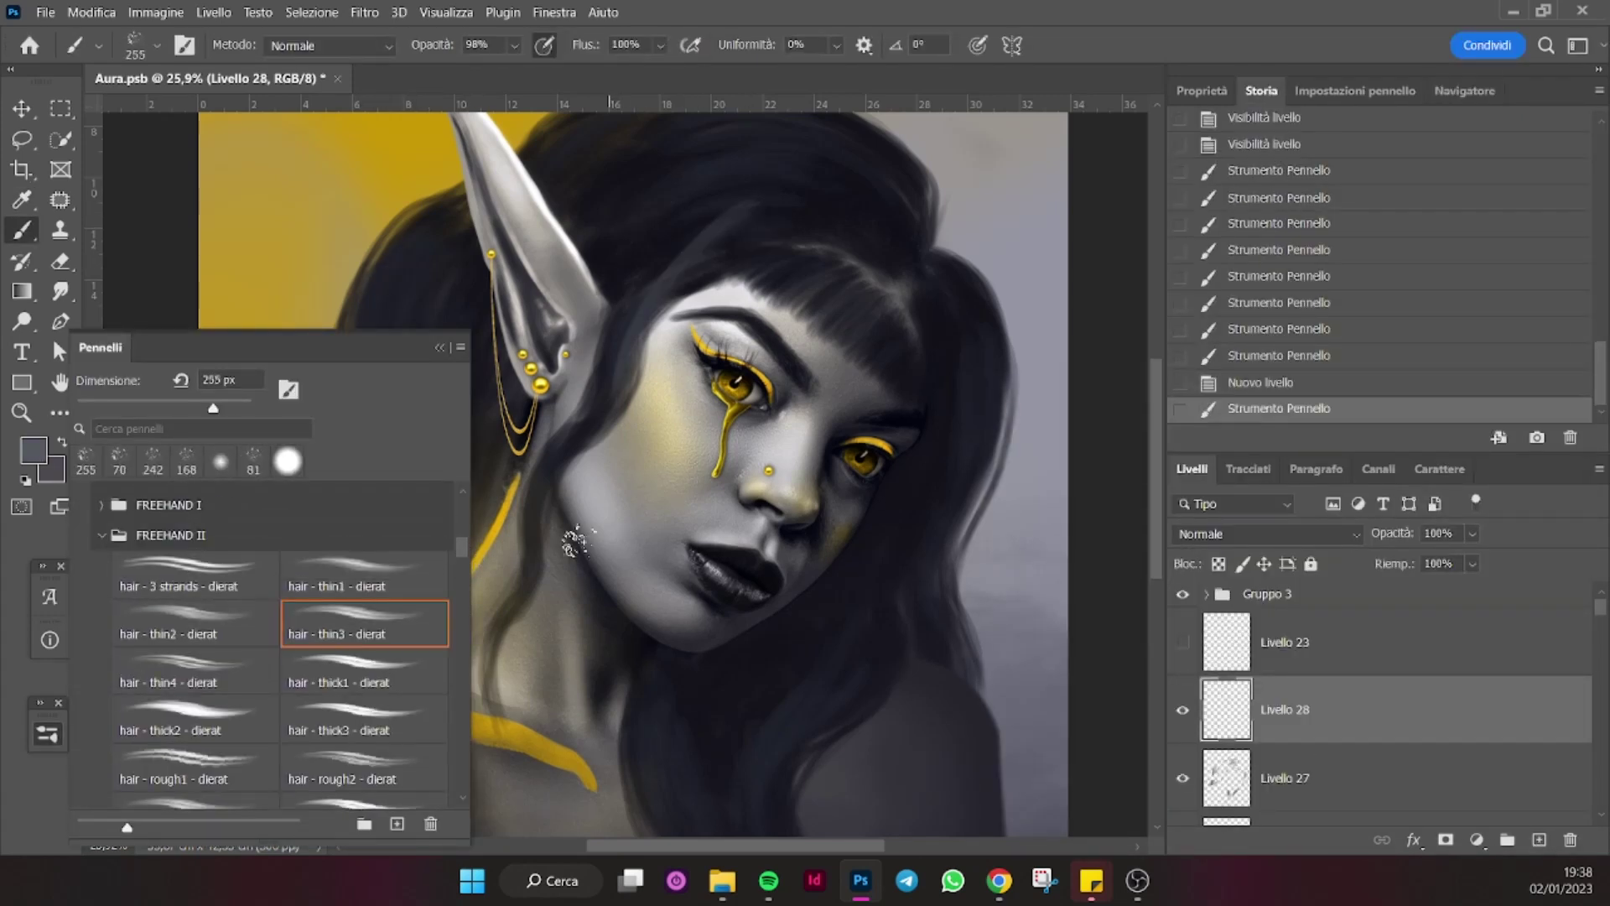
click(196, 767)
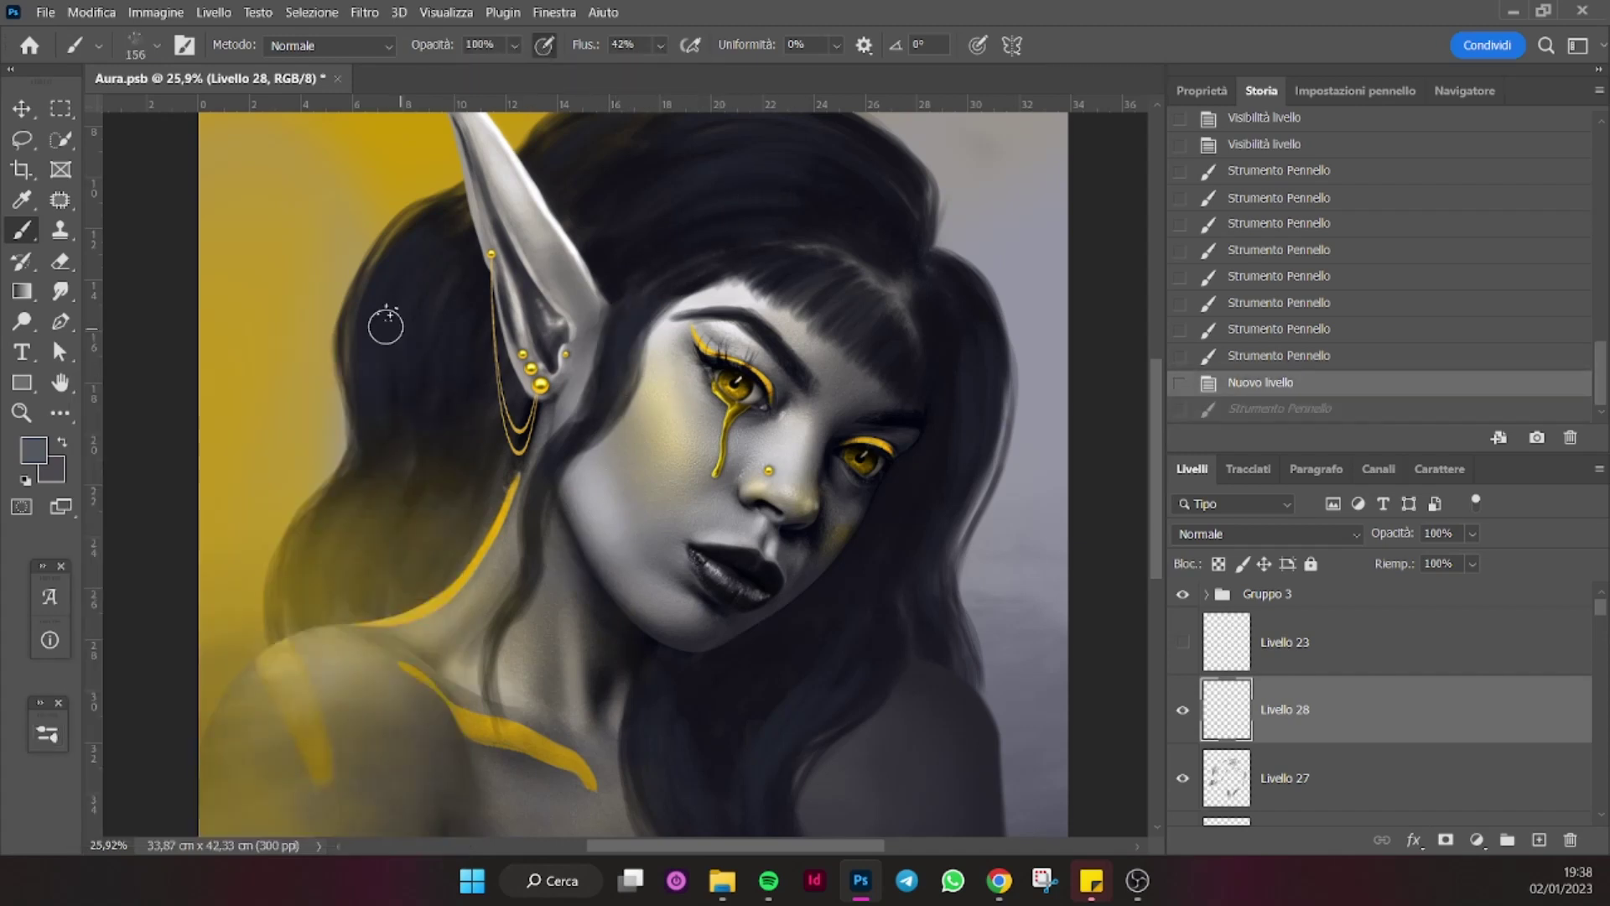
Paint light hair strands near the ear and a faint strand over the dark hair.
drag(385, 327, 421, 270)
drag(409, 356, 449, 286)
click(1465, 89)
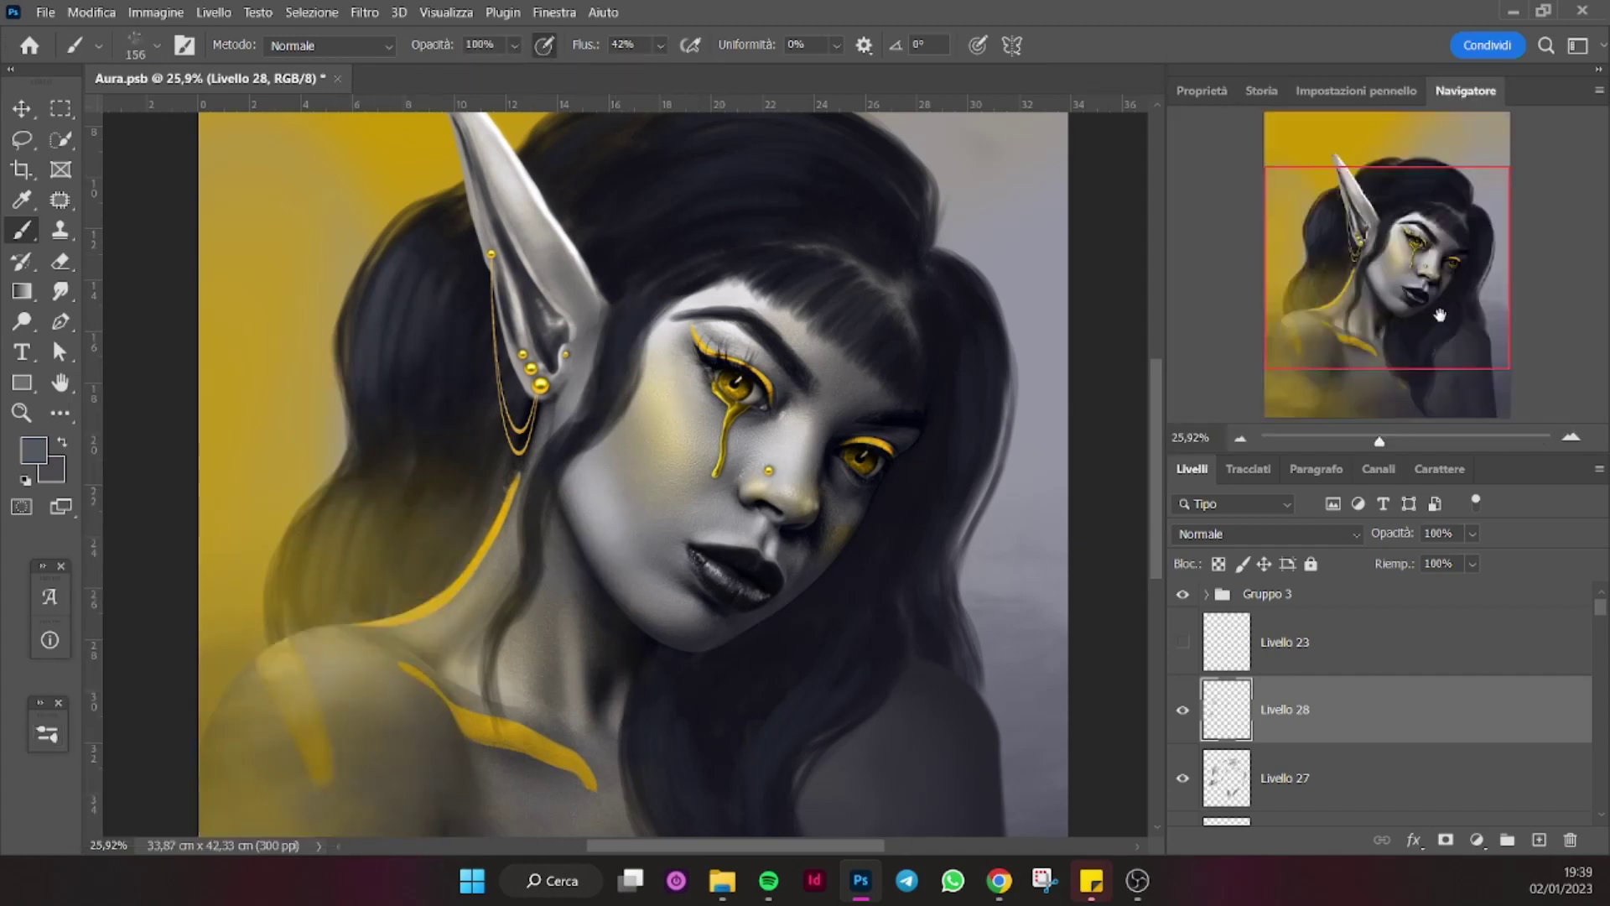
drag(566, 254, 545, 325)
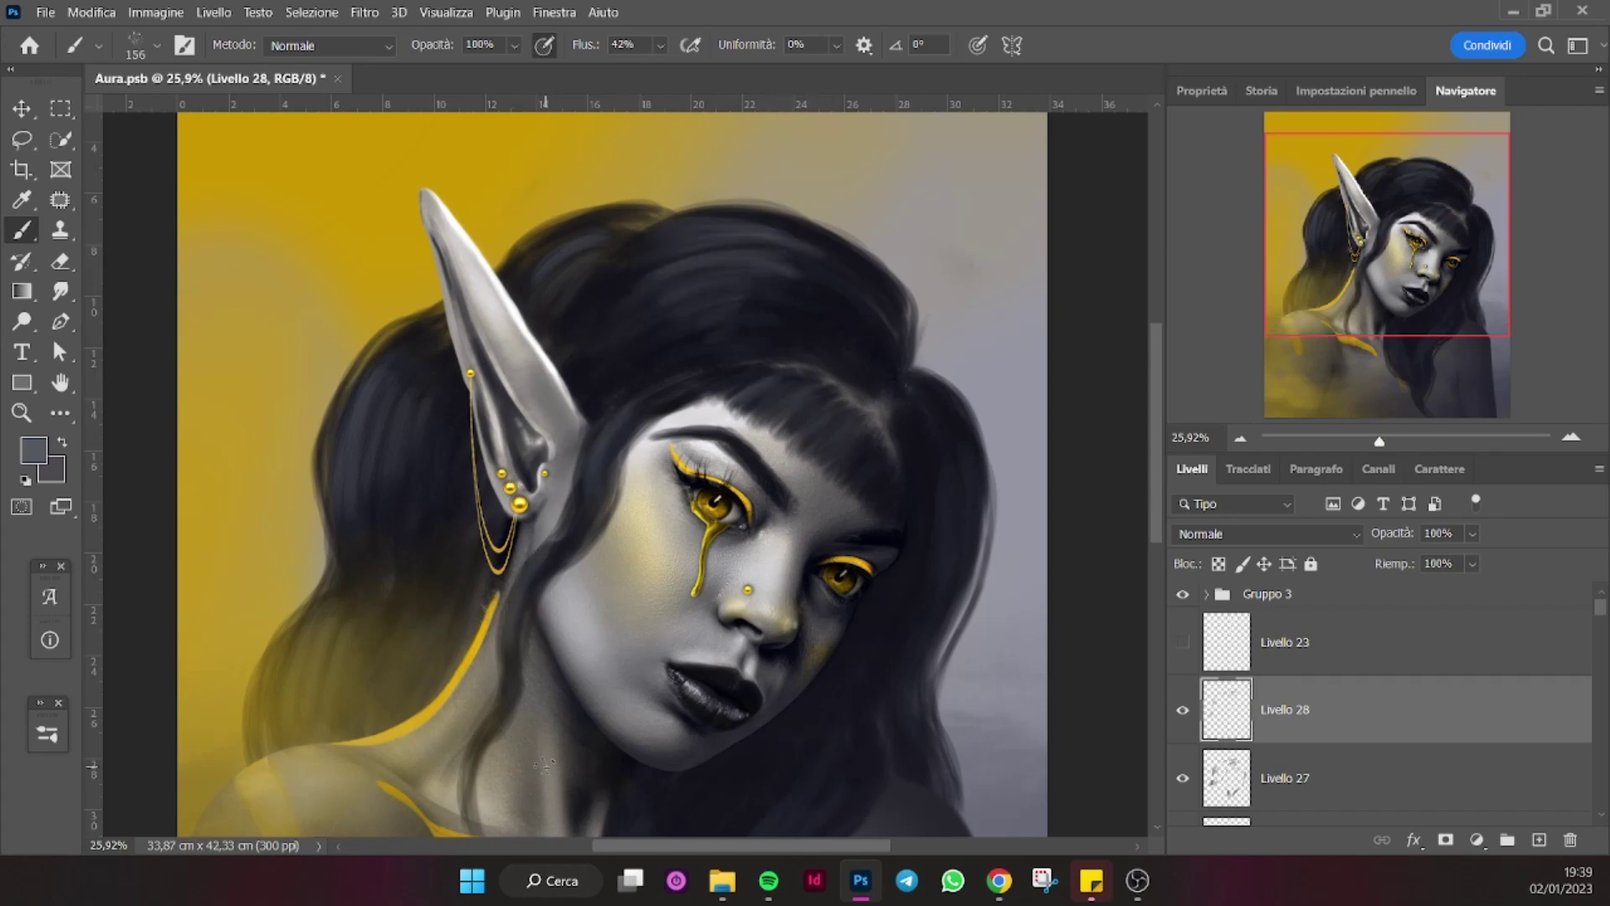
scroll(947, 503, down, 3)
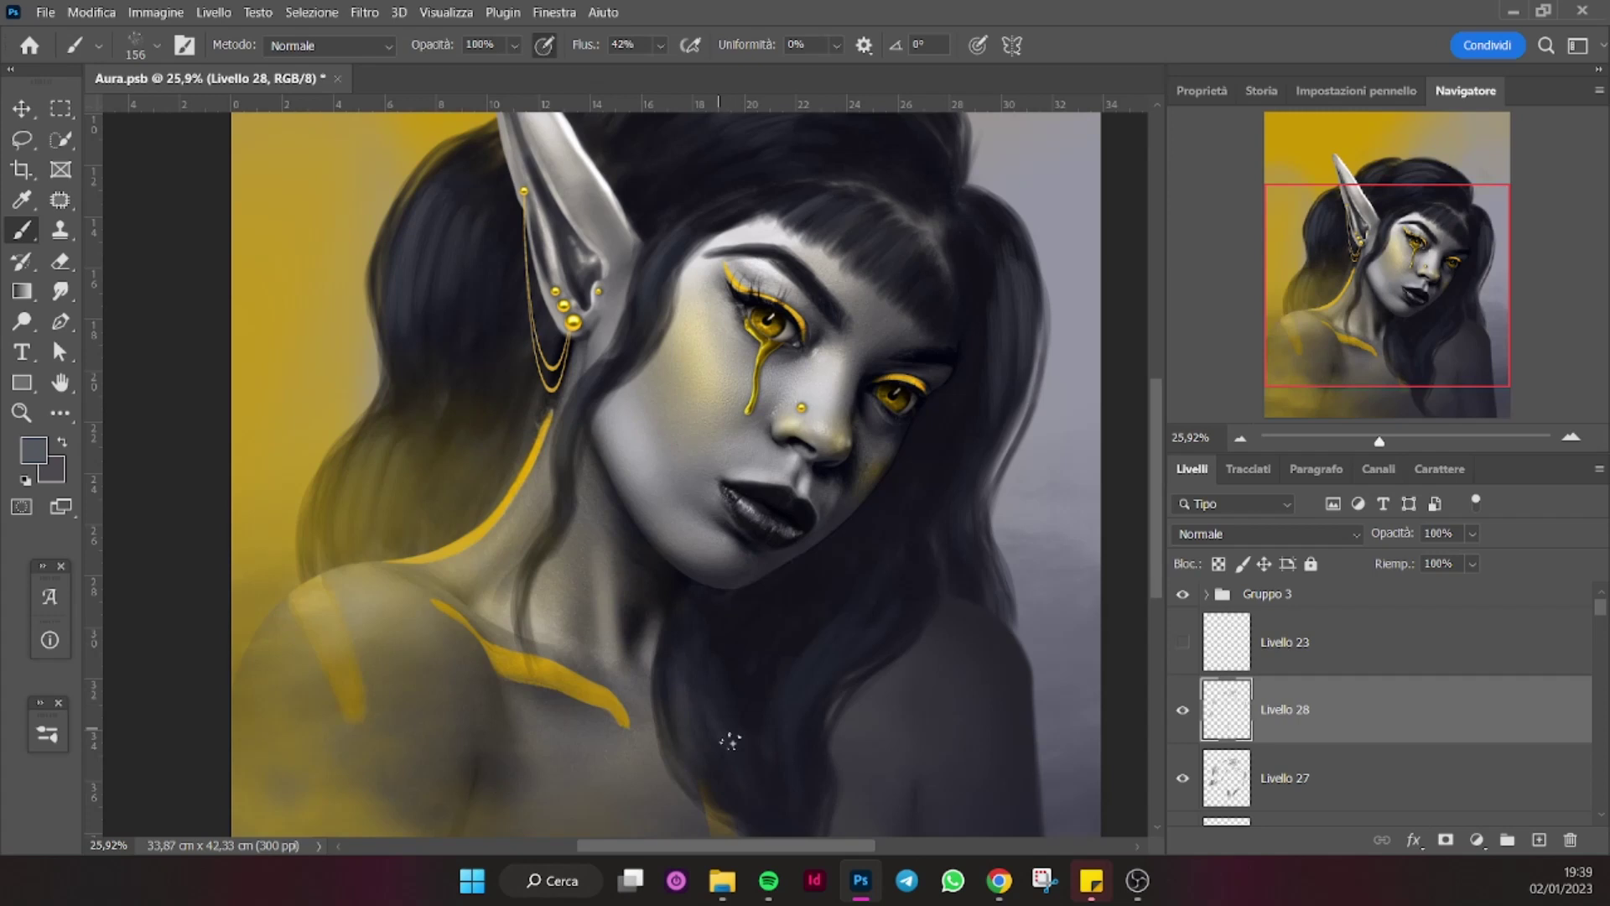
drag(1392, 325, 1392, 295)
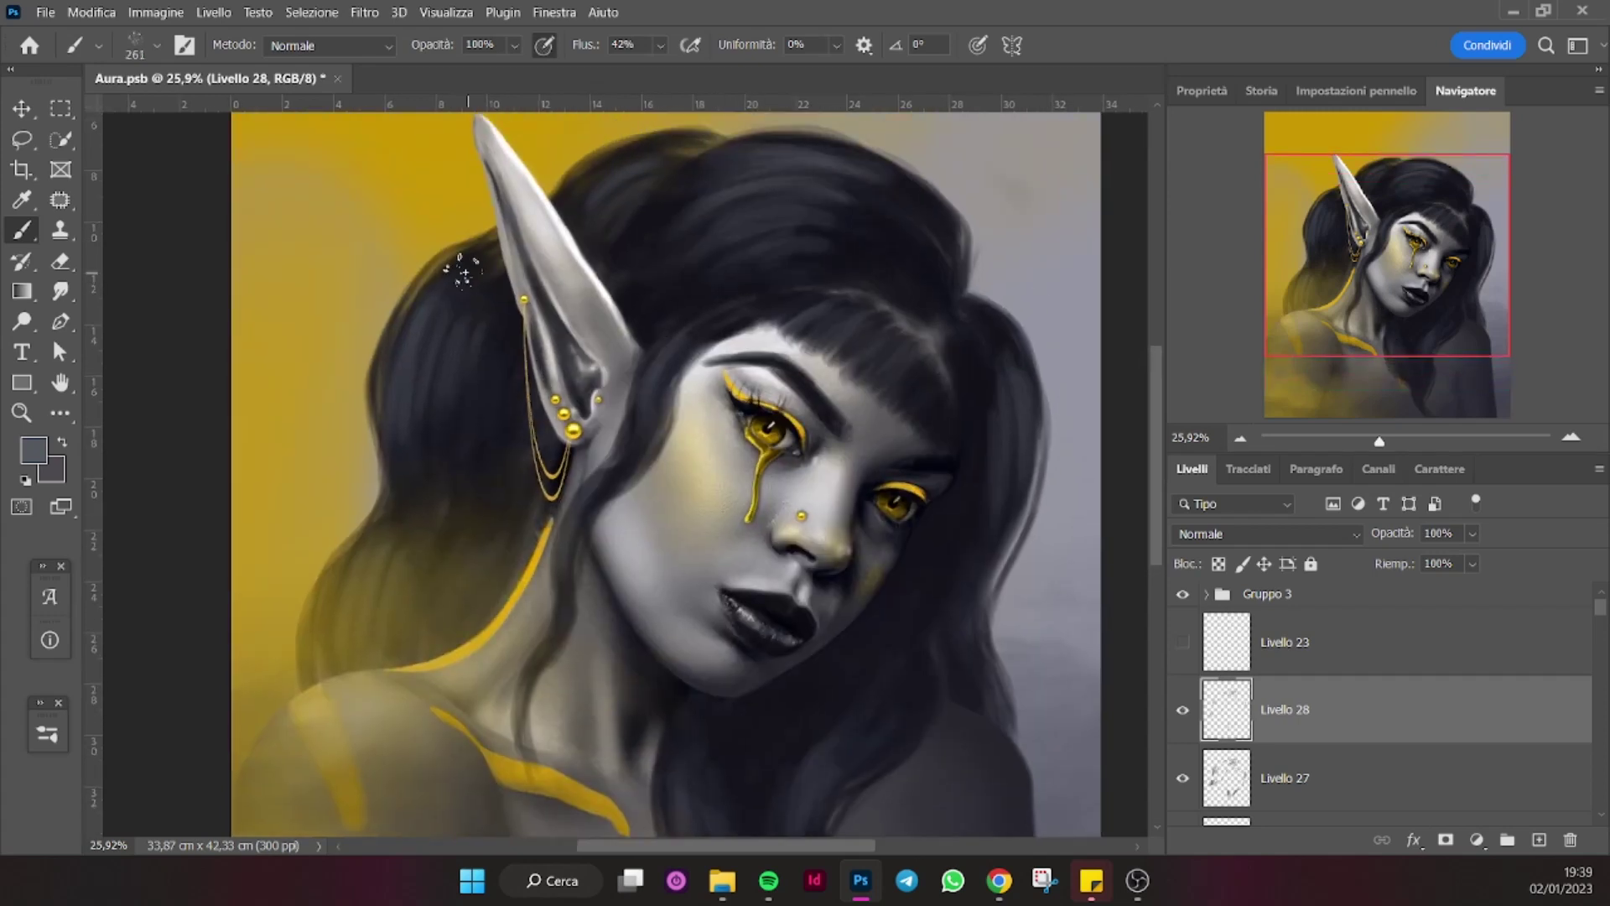
drag(941, 598, 905, 682)
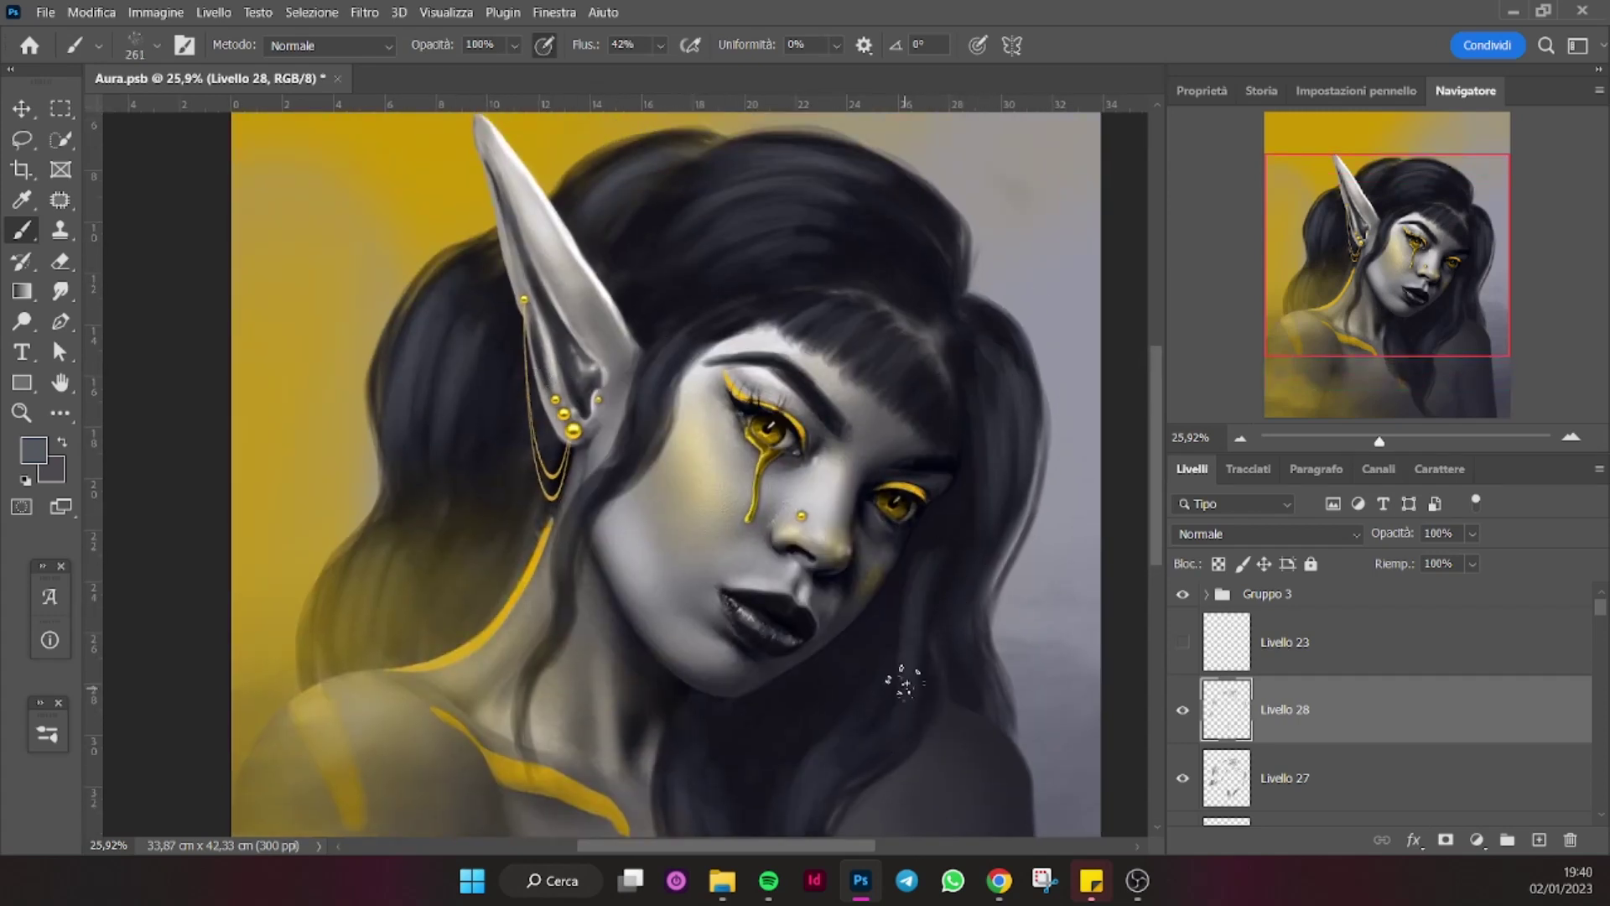
With a lighter colour, paint strands on top of the head, by the neck and left of the ear.
click(1261, 91)
click(33, 451)
key(Return)
key(ctrl+shift+alt+n)
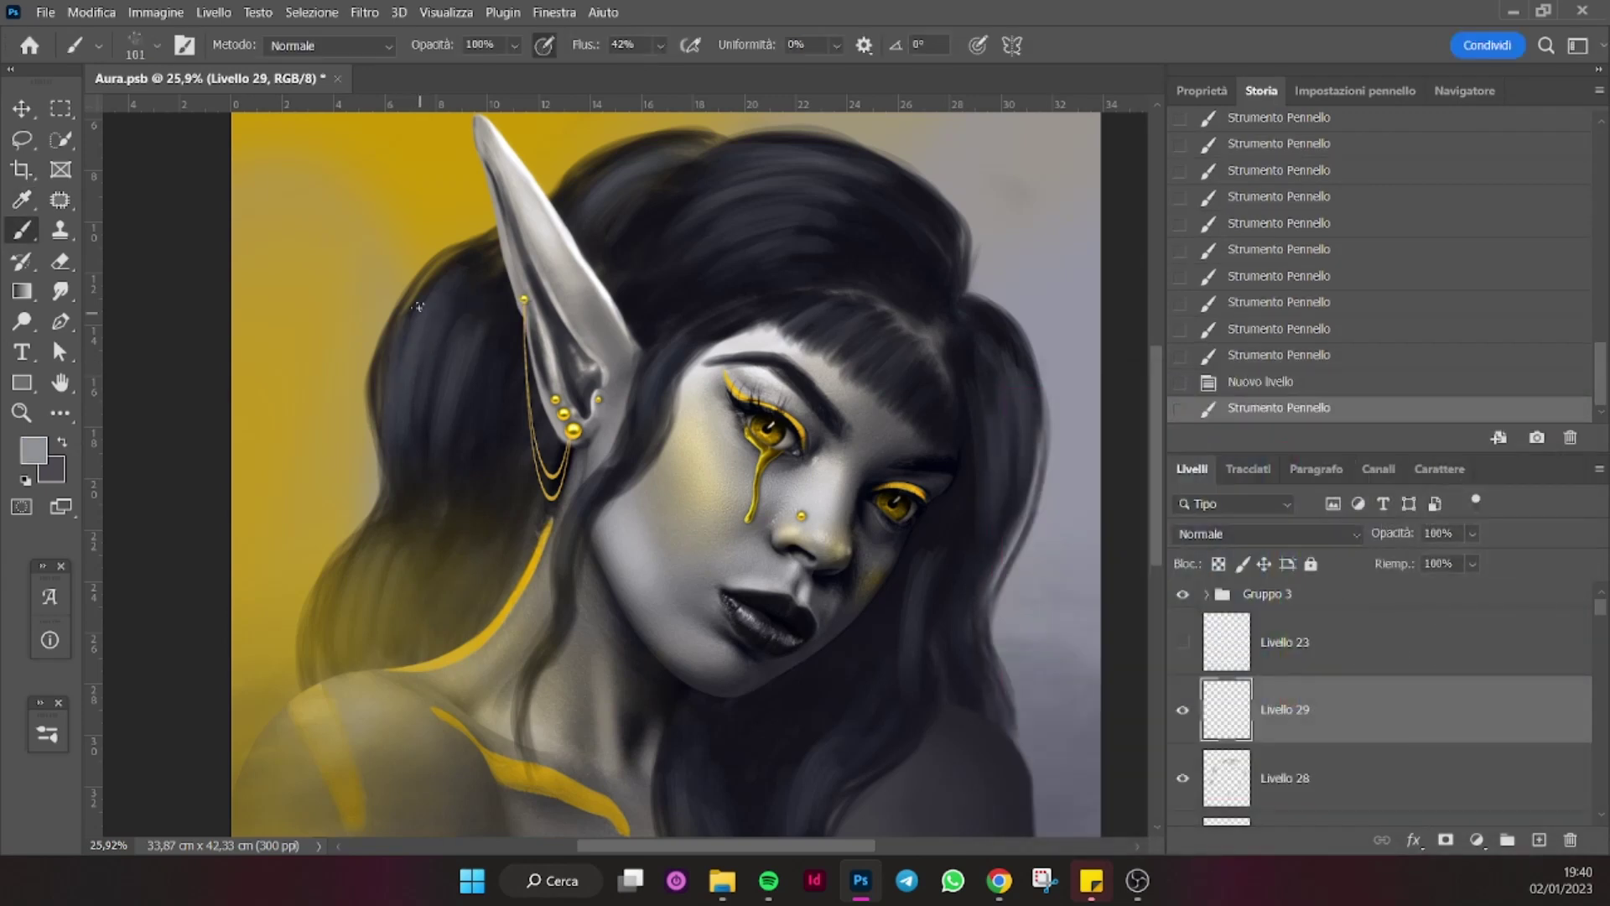
drag(474, 461, 587, 210)
drag(662, 155, 595, 214)
mouse_move(822, 160)
mouse_down()
mouse_move(705, 189)
mouse_move(714, 244)
mouse_move(780, 235)
mouse_up()
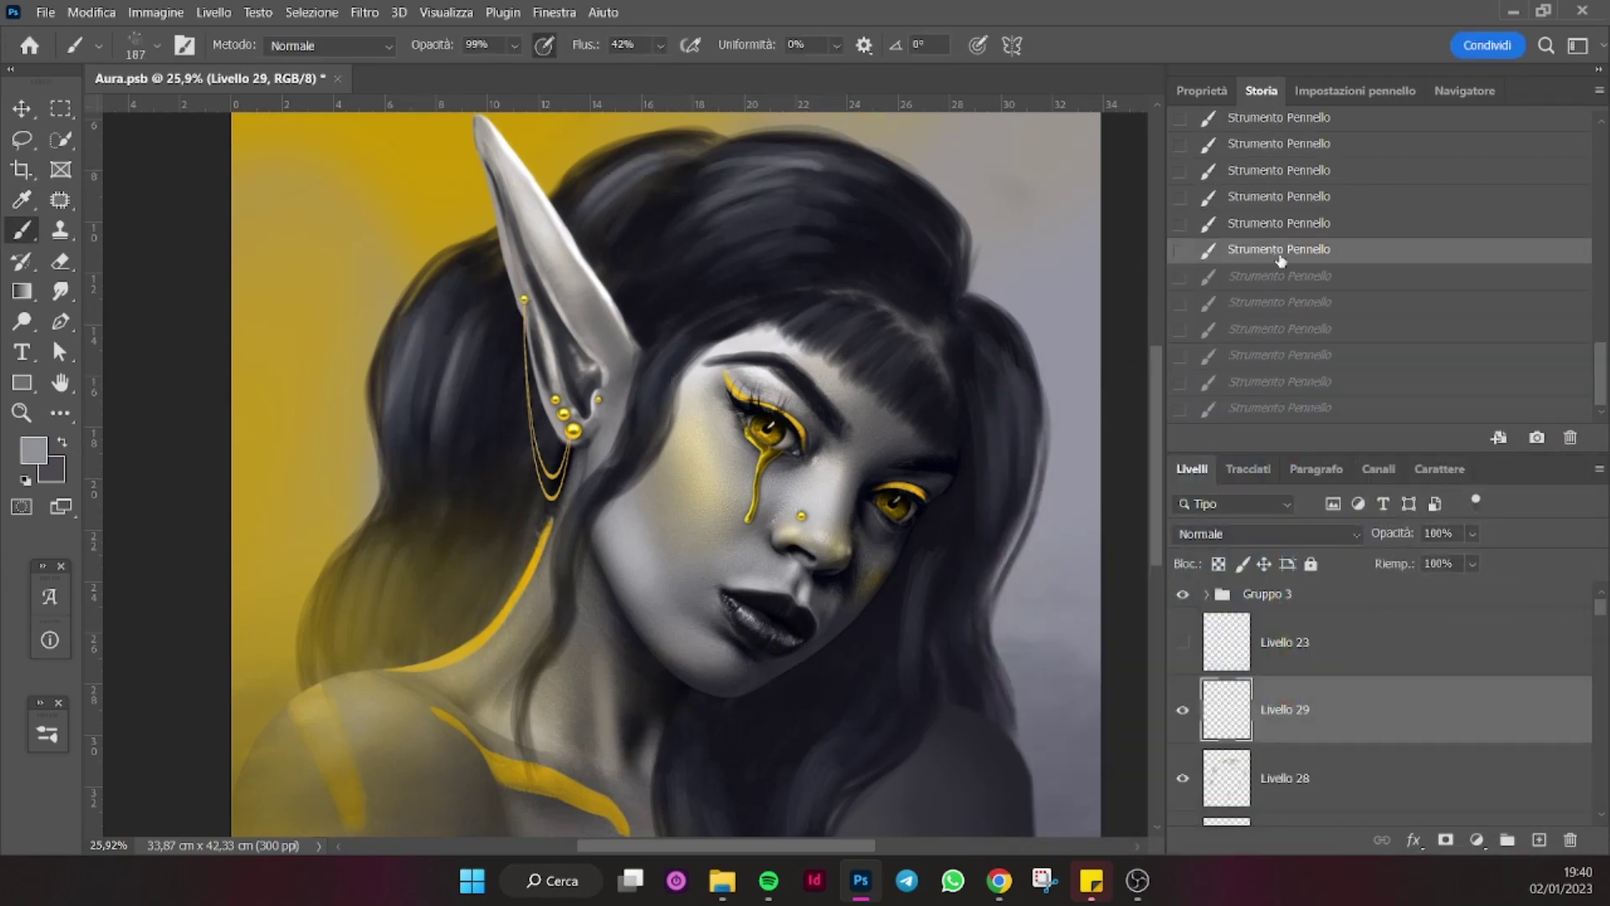
drag(703, 201, 719, 161)
drag(654, 243, 798, 143)
mouse_move(369, 638)
mouse_down()
mouse_move(349, 564)
mouse_move(373, 528)
mouse_up()
drag(461, 335, 495, 424)
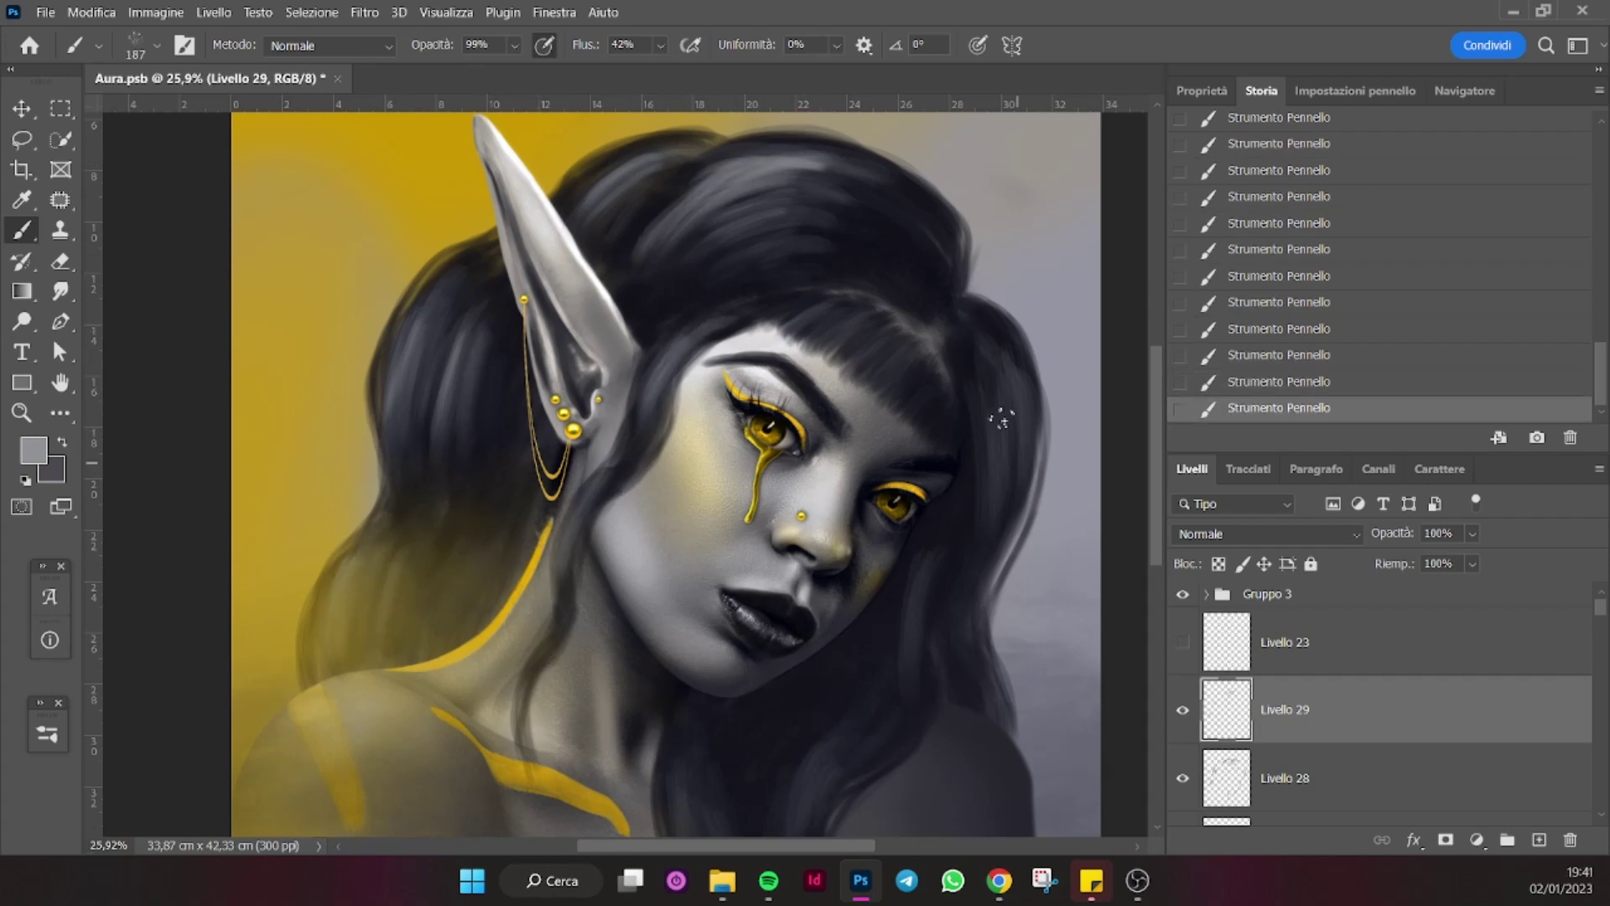
Undo and redo the latest strokes to compare them.
click(1465, 90)
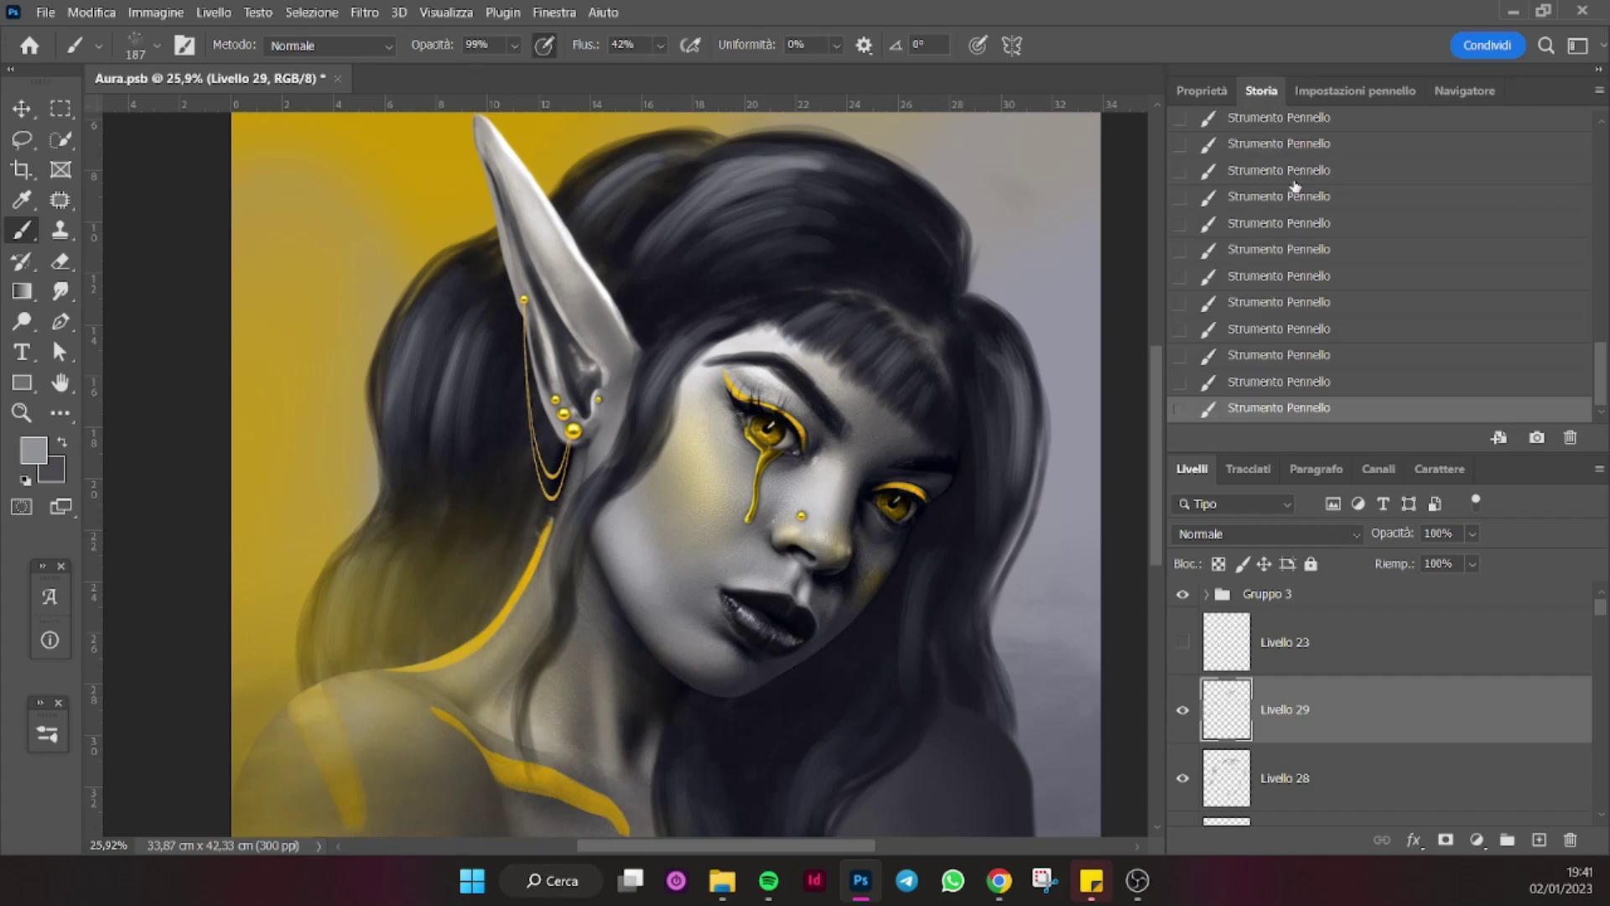
click(1261, 91)
key(ctrl+z)
key(ctrl+shift+z)
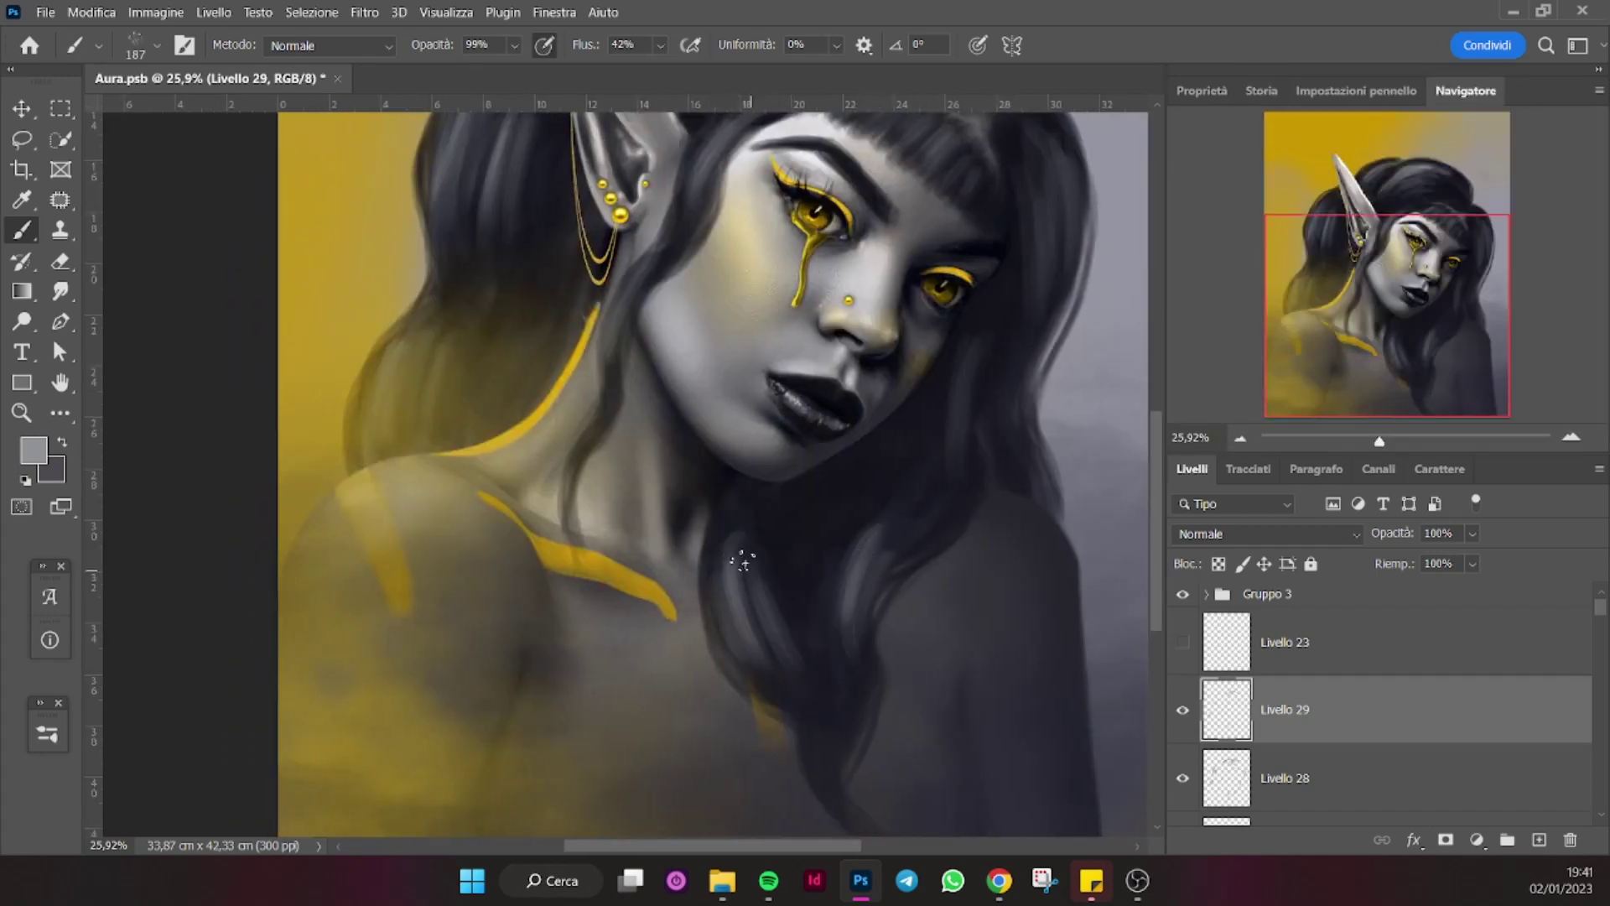
scroll(1047, 386, up, 2)
scroll(1046, 385, up, 3)
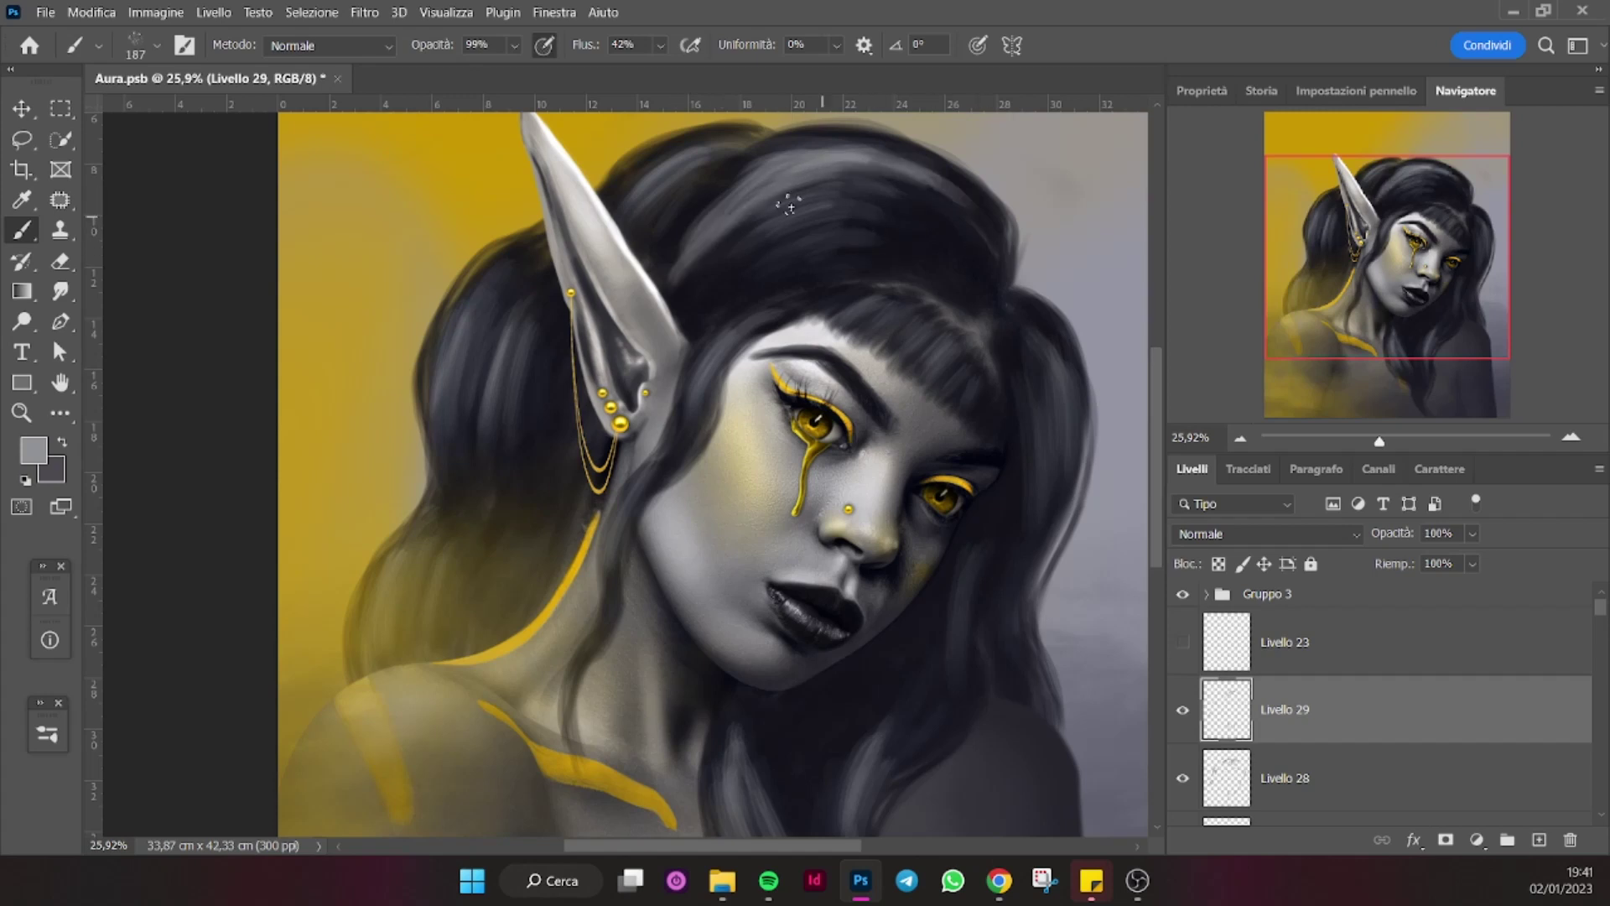
scroll(415, 709, right, 2)
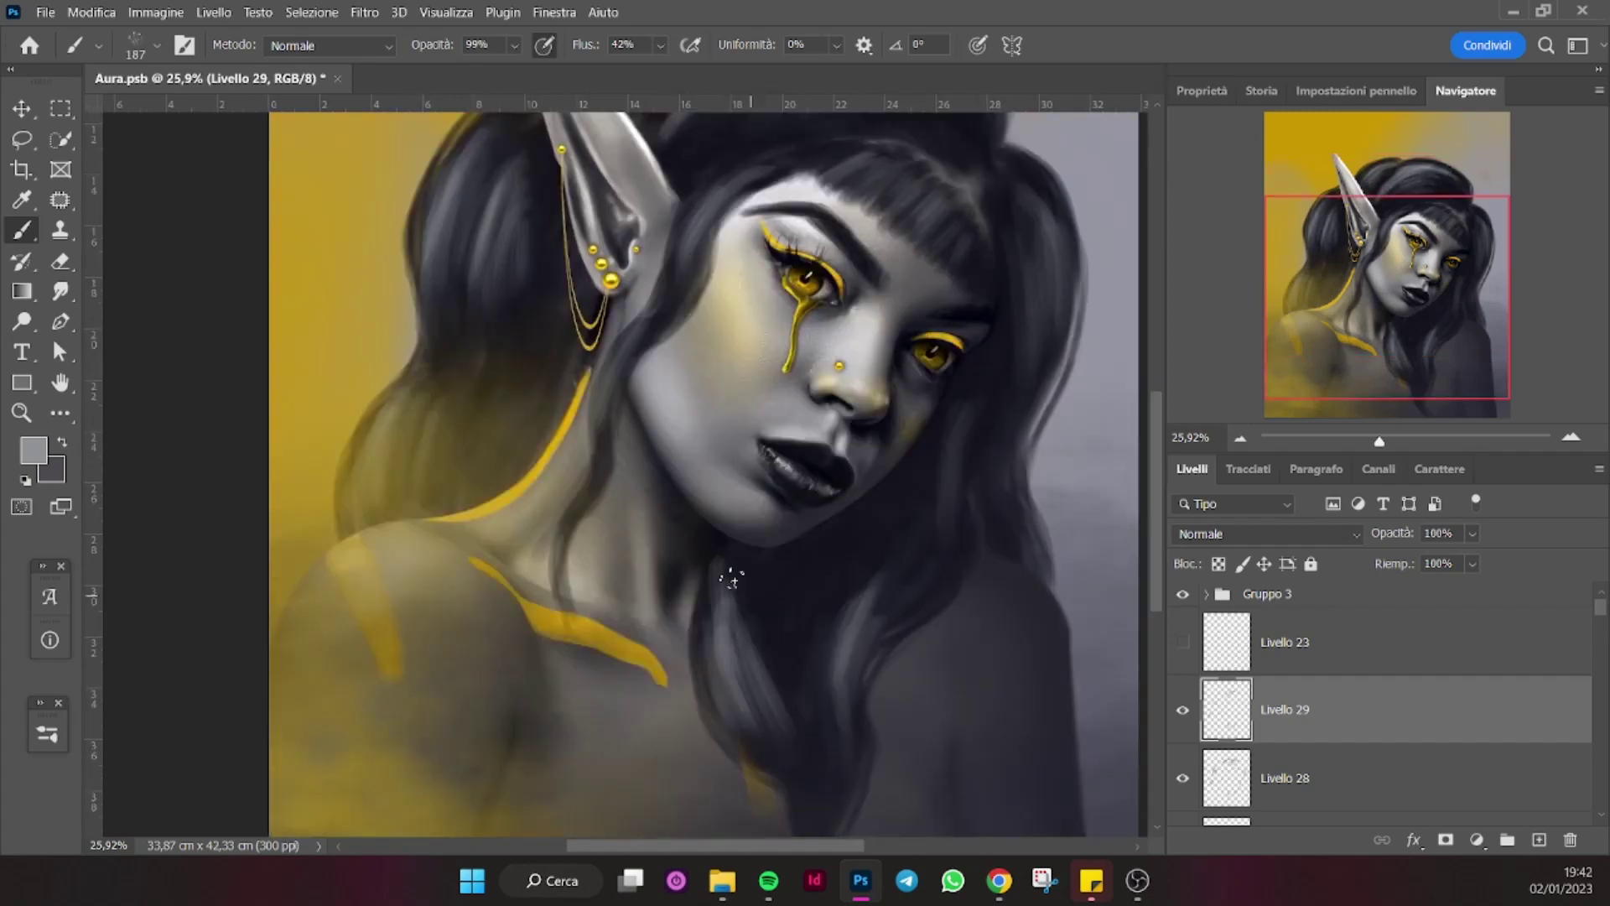
Add another new layer and set a light grey paint colour.
key(ctrl+shift+alt+n)
key(i)
click(33, 450)
click(1480, 438)
Paint light grey strands across the top and left side of the hair.
key(b)
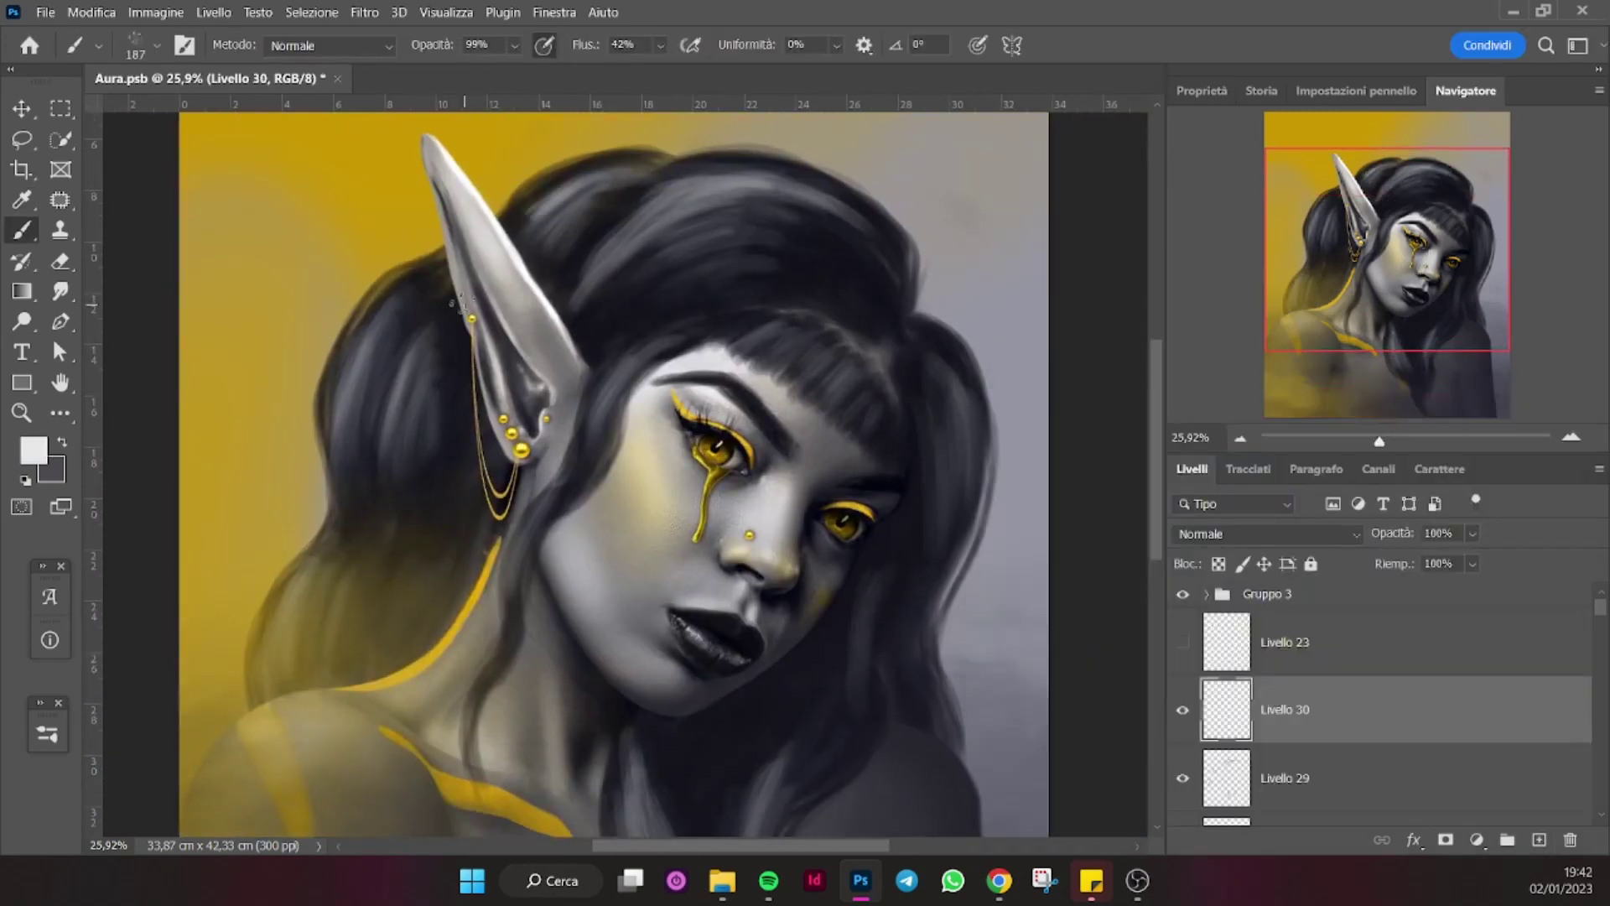
drag(587, 168, 520, 214)
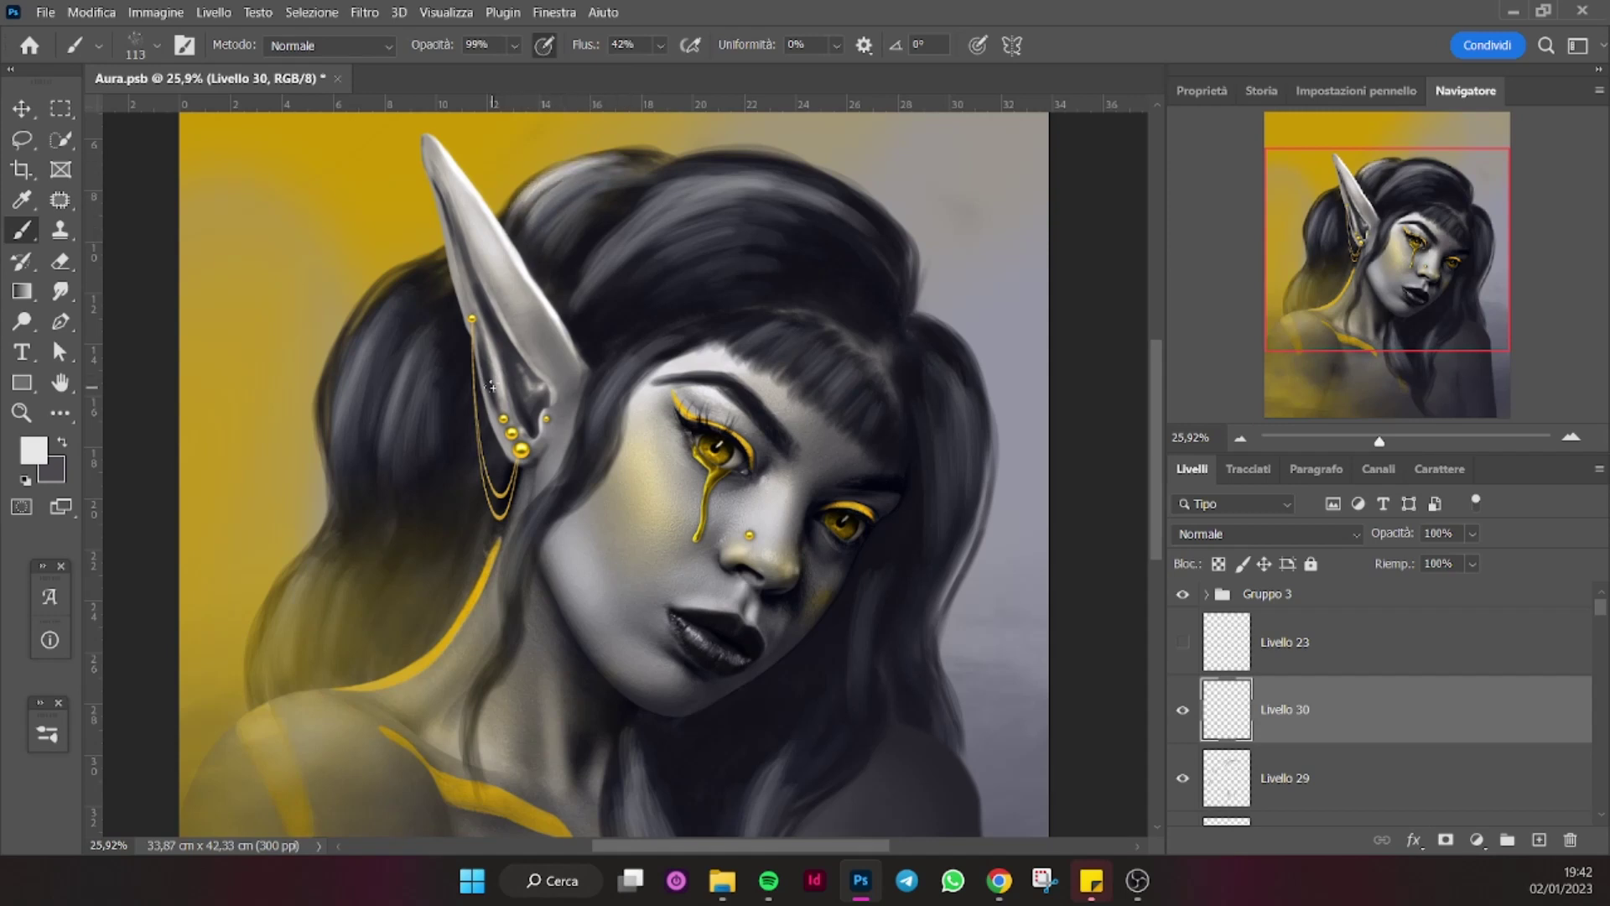
mouse_move(814, 186)
mouse_down()
mouse_move(620, 201)
mouse_move(775, 205)
mouse_up()
drag(352, 310, 331, 457)
drag(377, 335, 411, 490)
drag(263, 675, 311, 591)
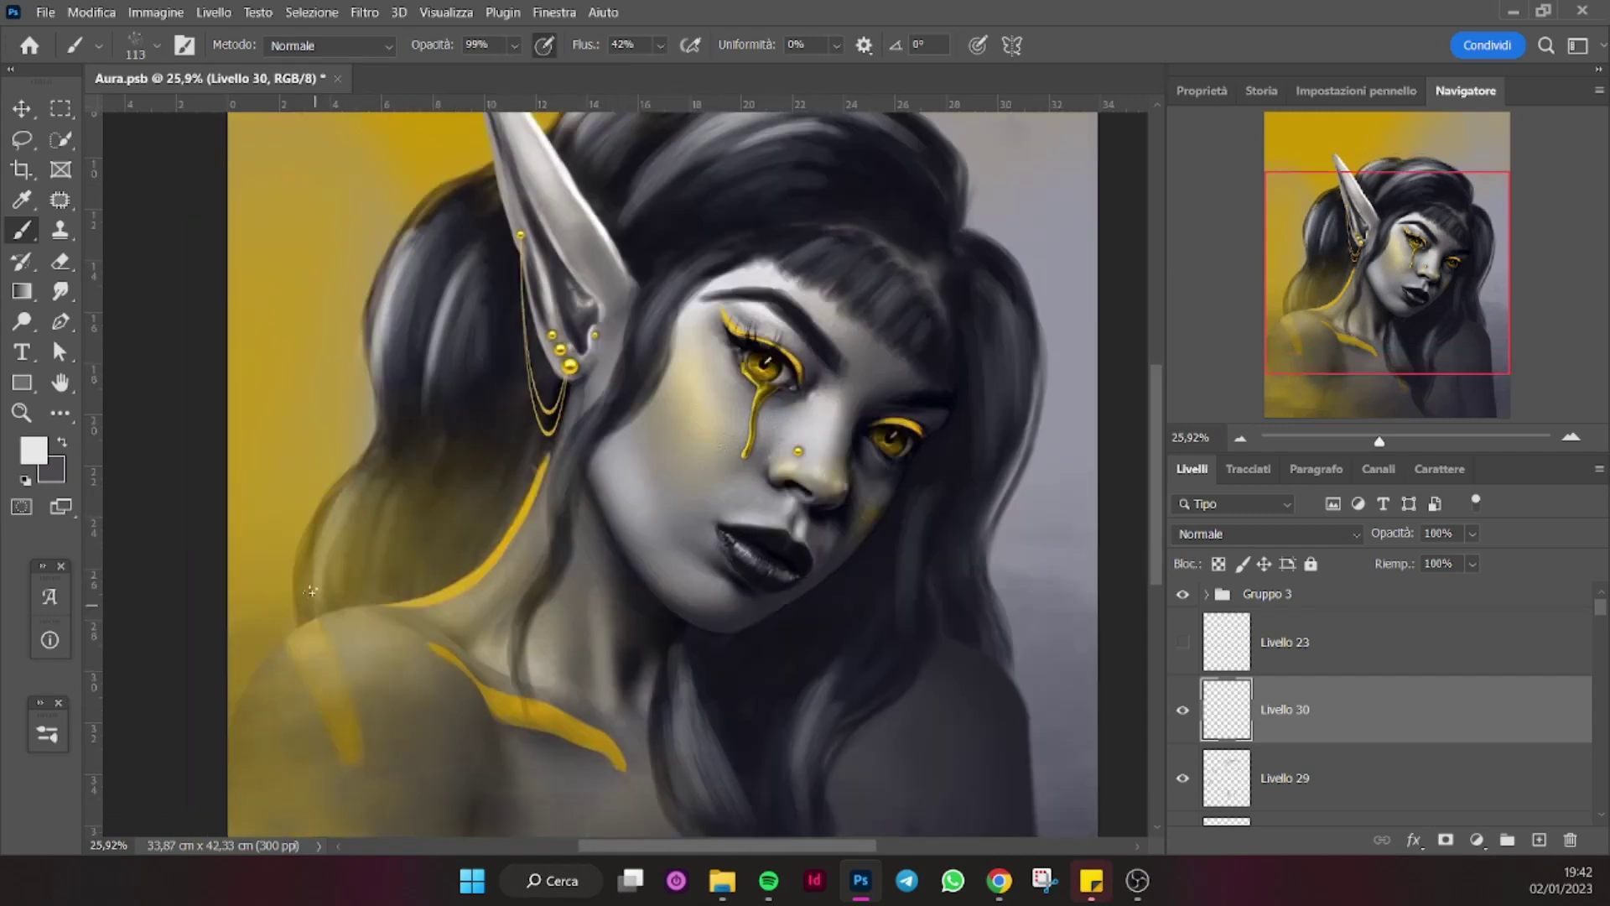
Paint light strands in the hair below the chin, then add new layer Livello 31.
drag(880, 307, 893, 219)
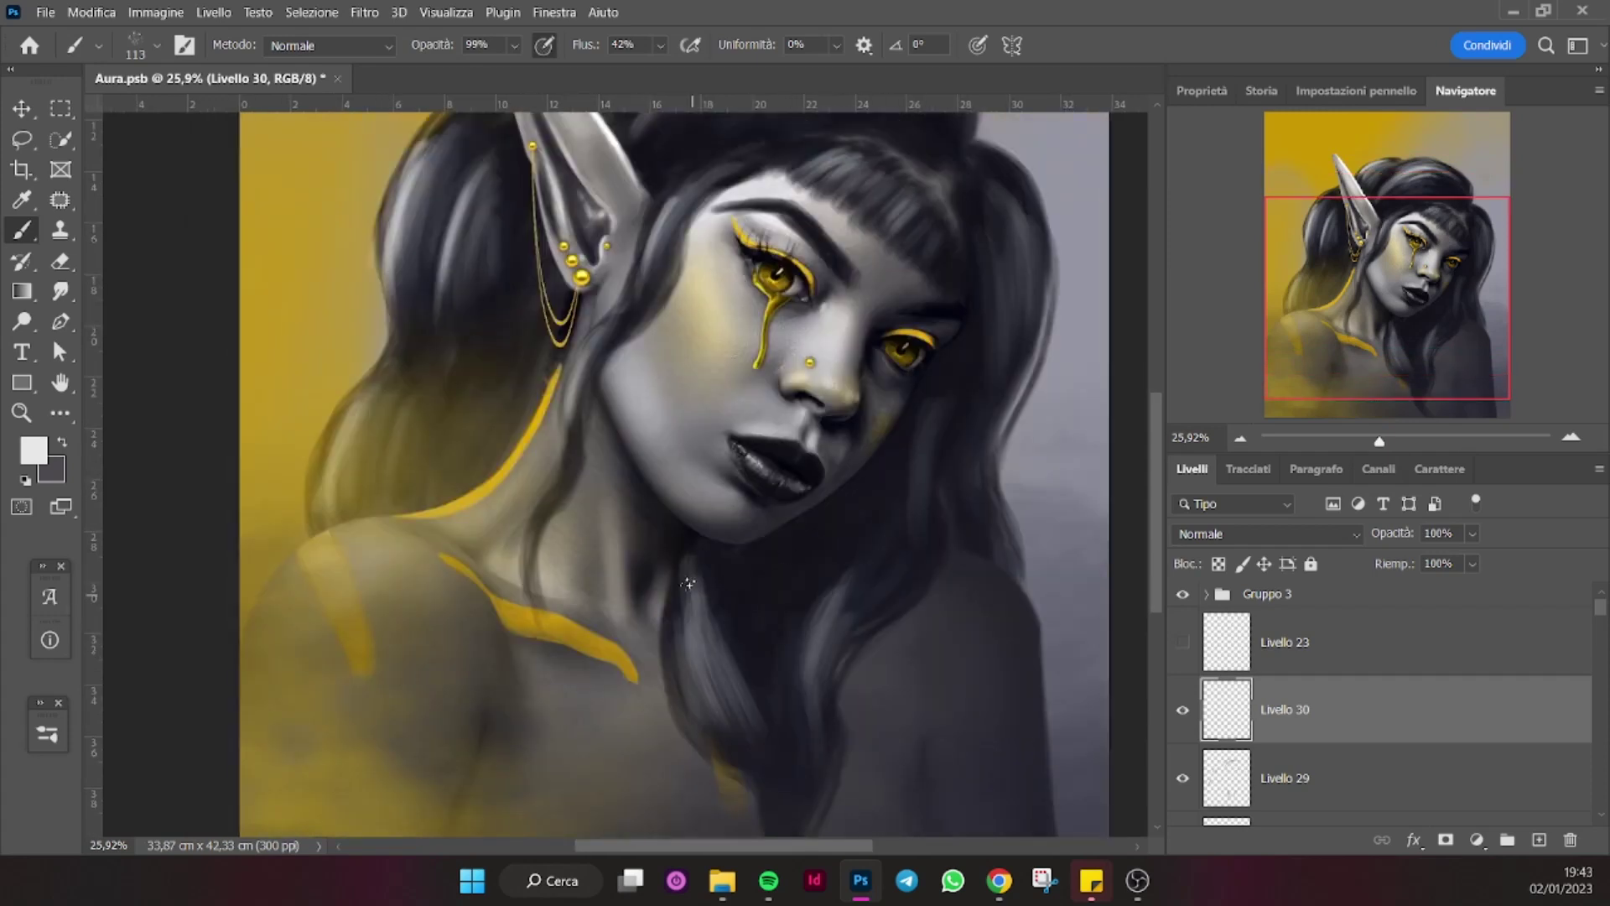
drag(810, 778, 813, 676)
drag(826, 645, 856, 556)
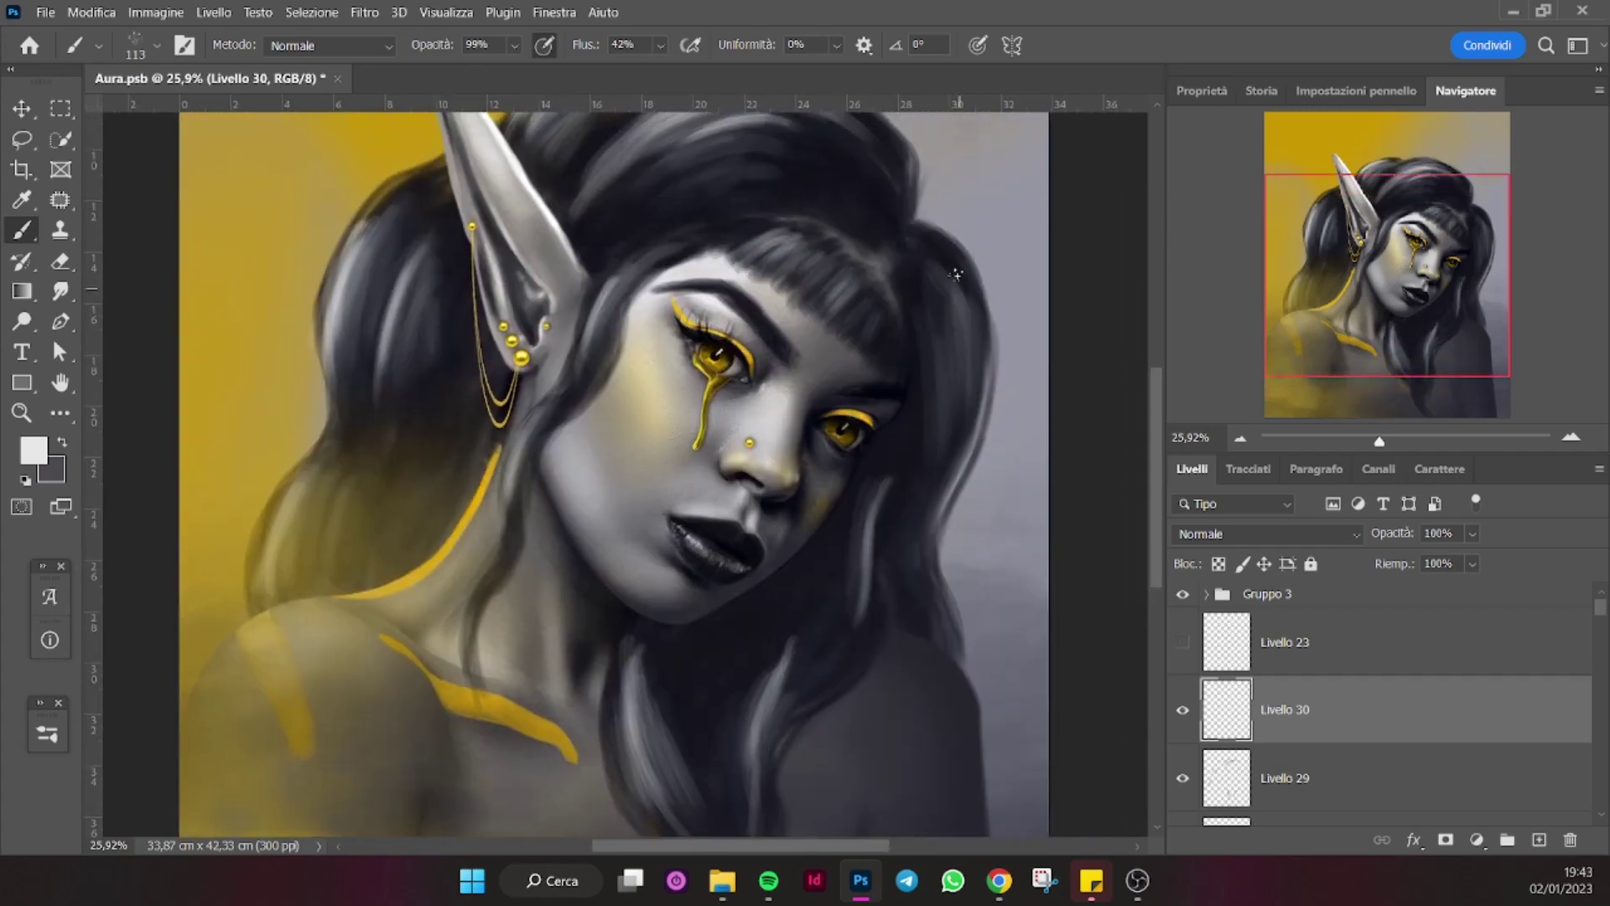
mouse_move(1402, 389)
mouse_down()
mouse_move(1402, 324)
mouse_move(1402, 341)
mouse_up()
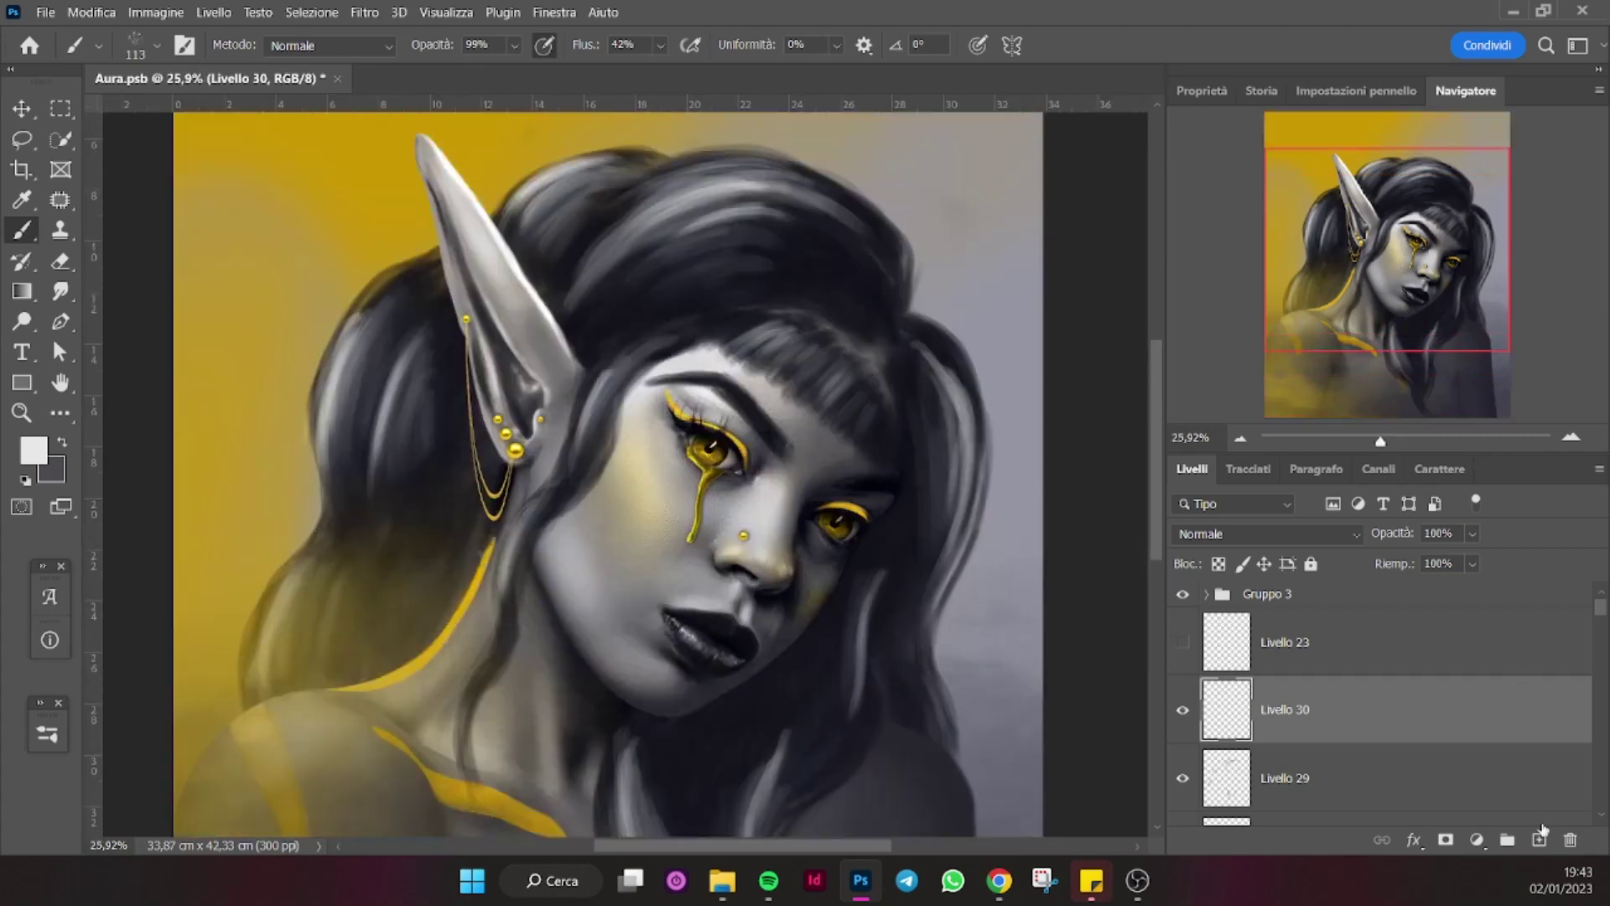
key(ctrl+shift+alt+n)
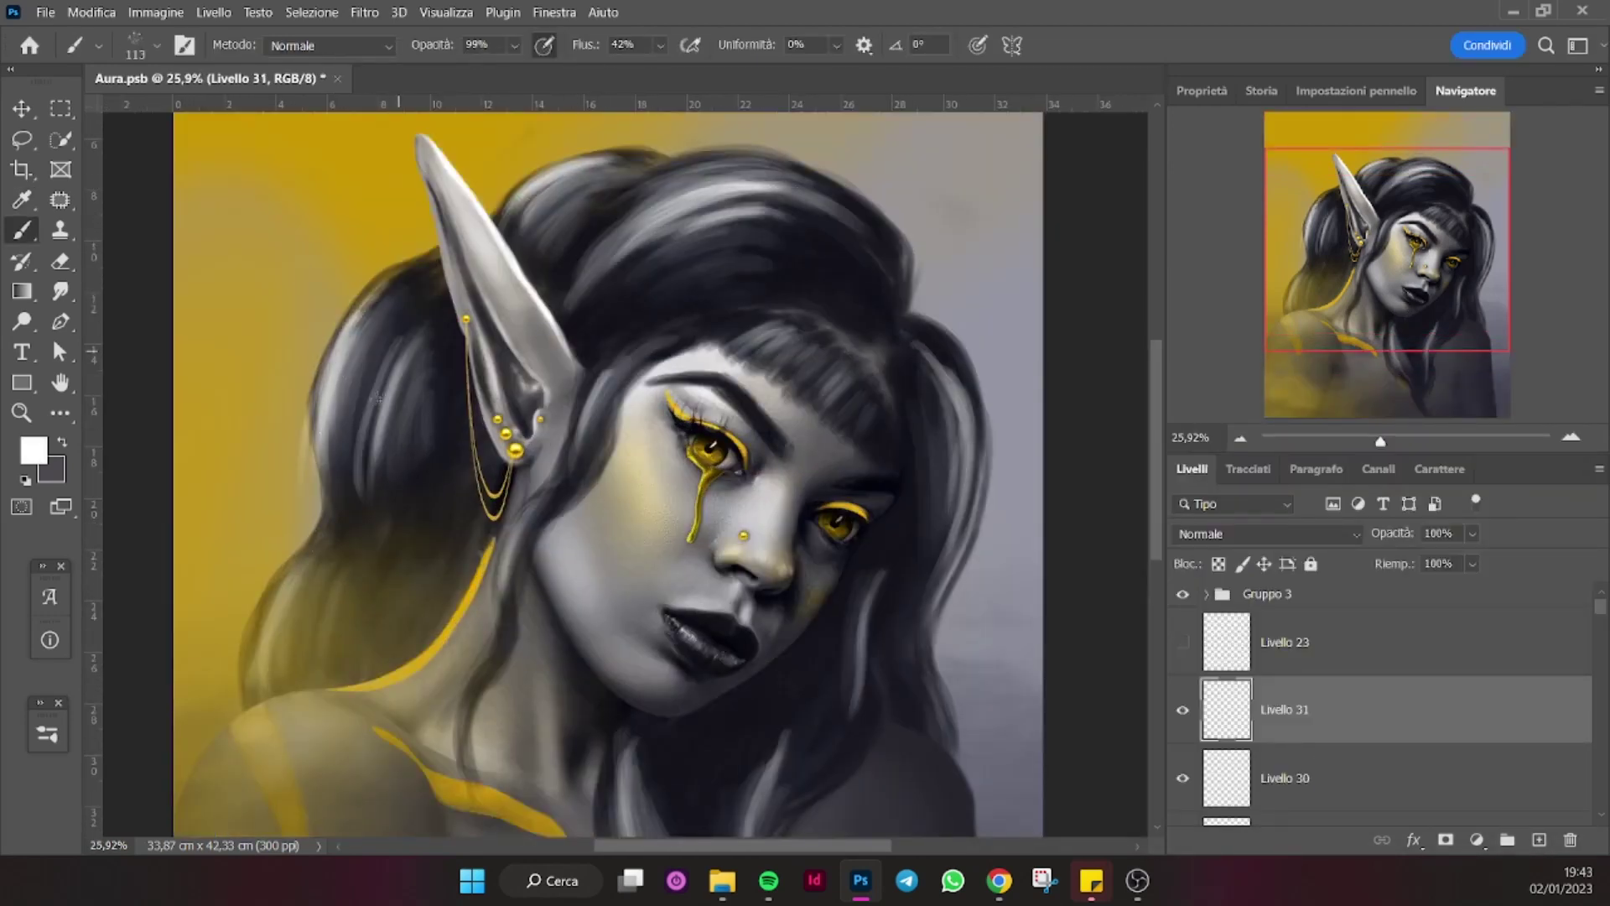
click(1261, 91)
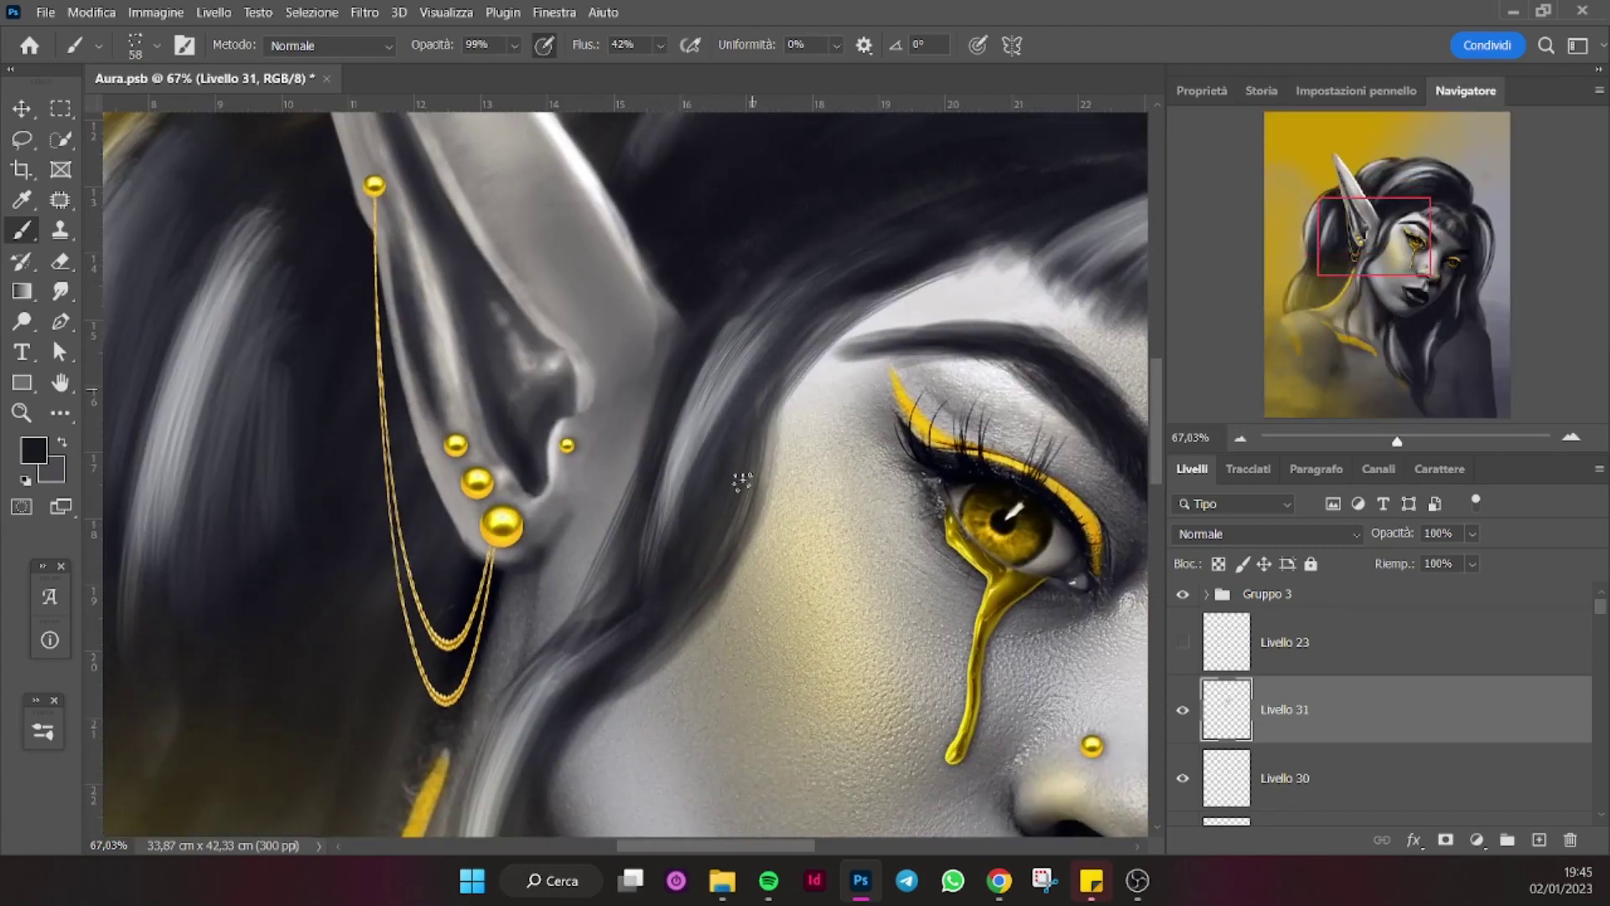
Paint dark strands between ear and cheek, down by the neck and above the bangs.
drag(738, 475, 504, 730)
drag(557, 640, 486, 755)
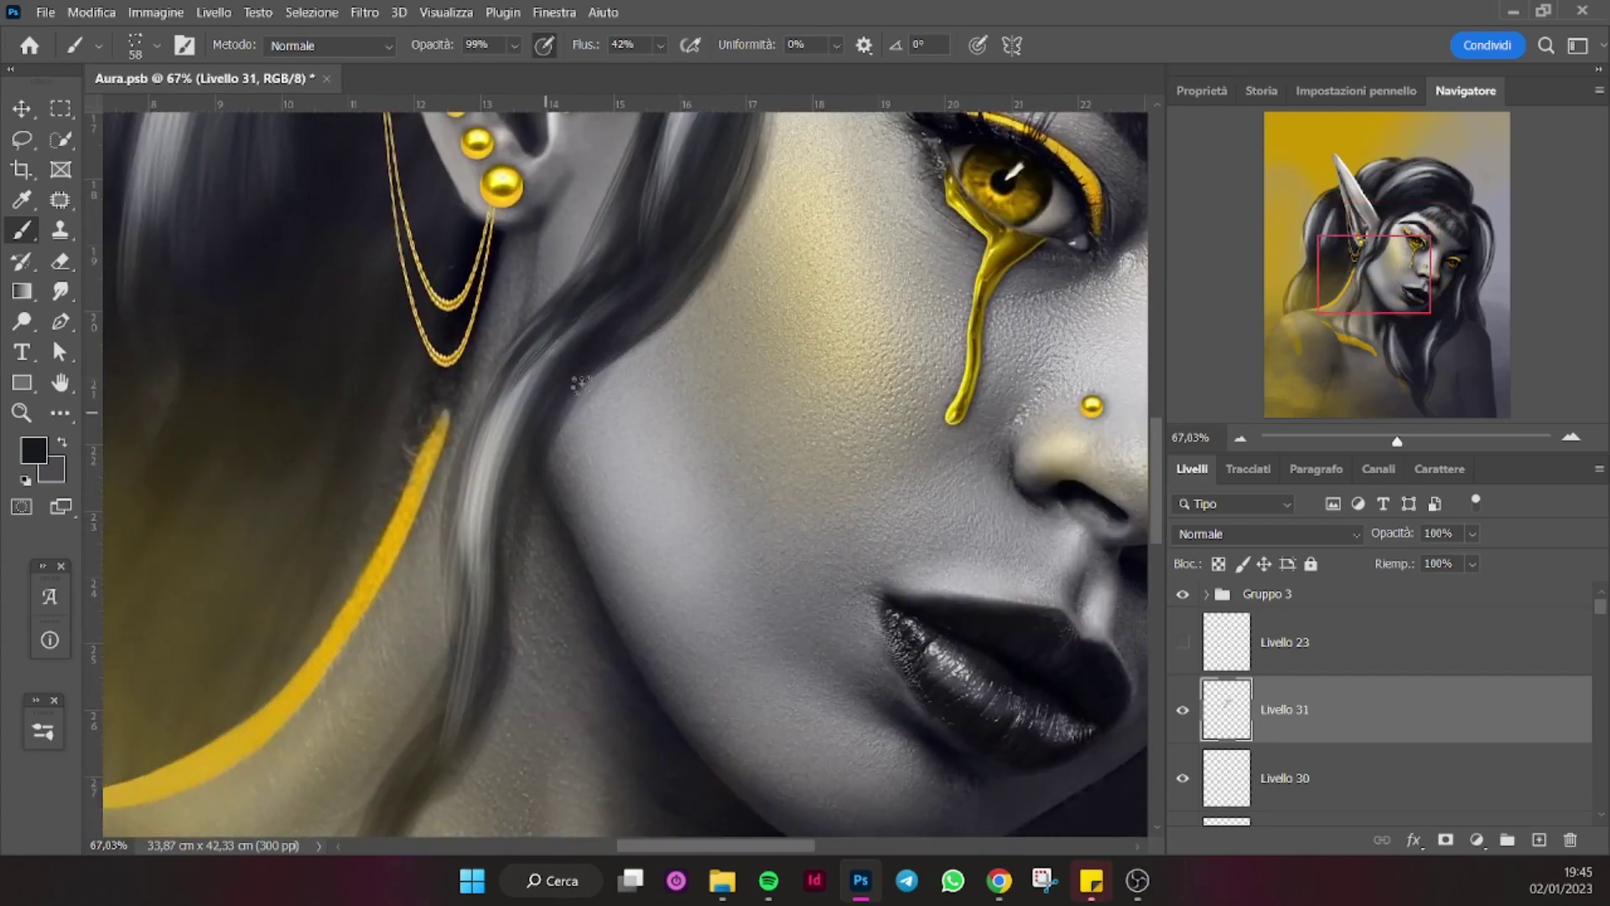
mouse_move(520, 353)
mouse_down()
mouse_move(457, 579)
mouse_move(477, 537)
mouse_up()
drag(618, 302, 516, 436)
drag(558, 496, 520, 805)
drag(575, 470, 503, 754)
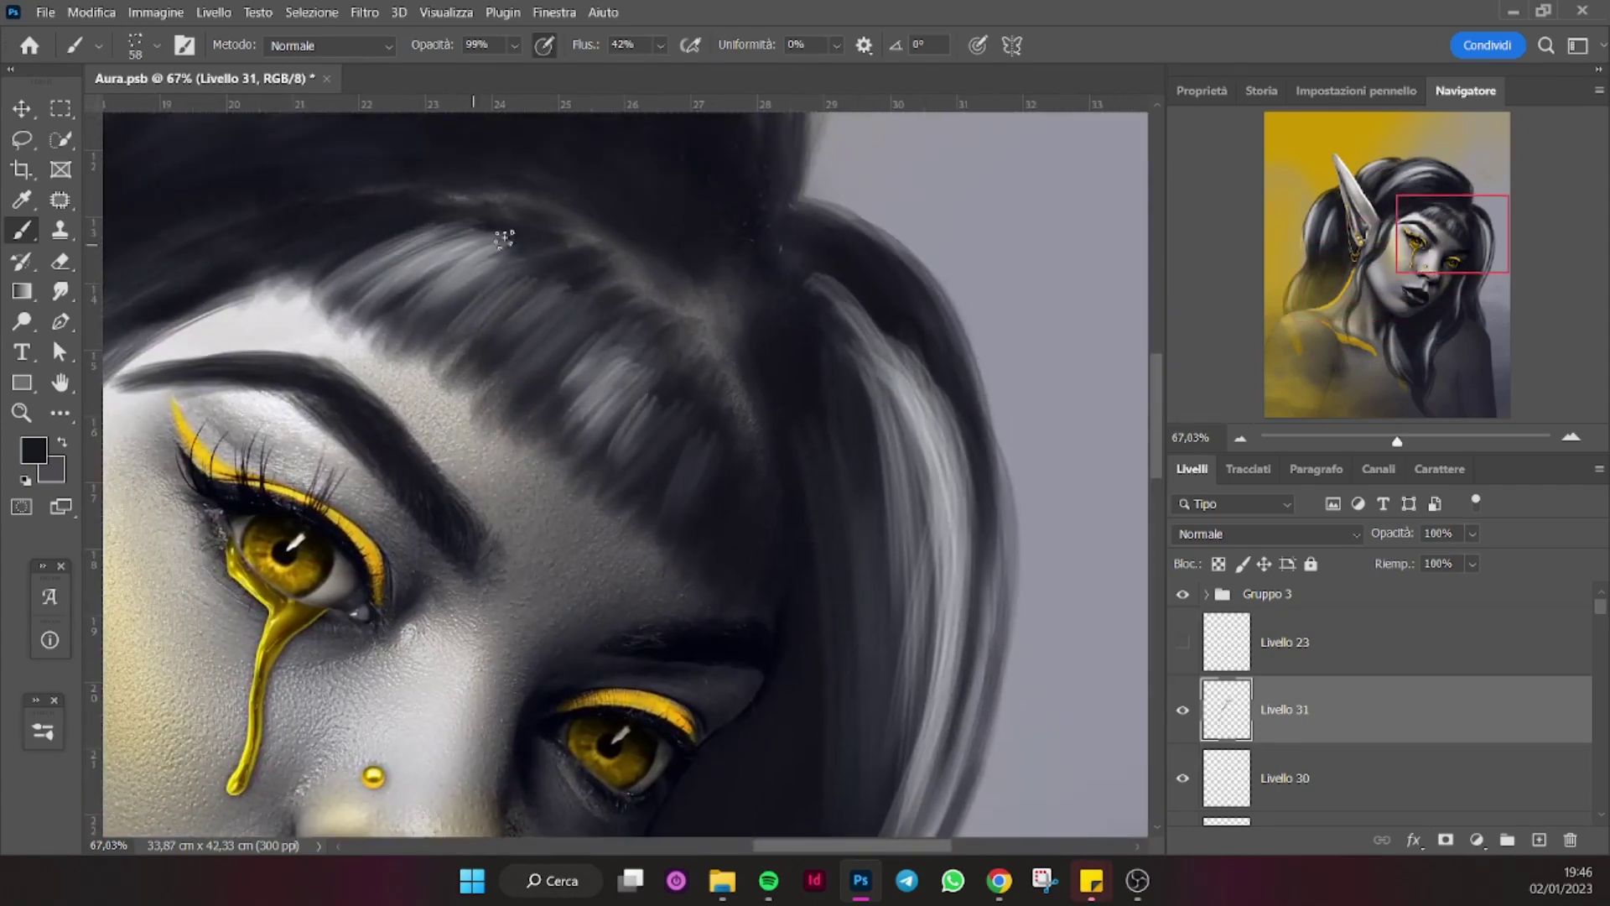
mouse_move(503, 241)
mouse_down()
mouse_move(348, 270)
mouse_move(547, 233)
mouse_move(367, 247)
mouse_up()
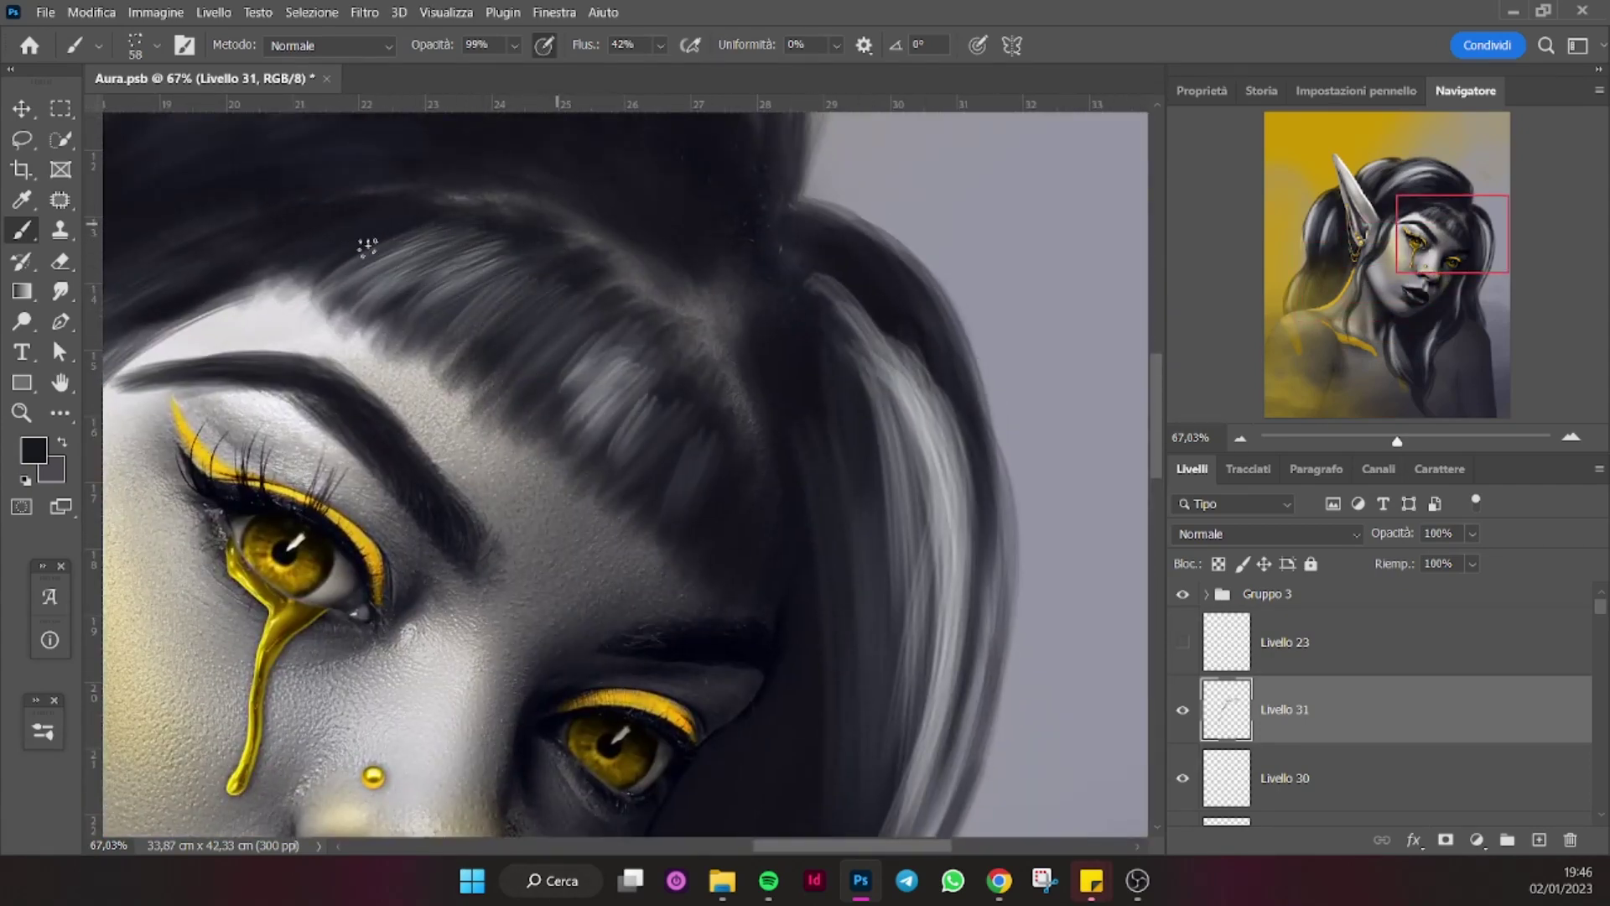
Check recent History steps, then darken the light strands over the forehead and brow.
click(1261, 91)
drag(536, 375, 658, 373)
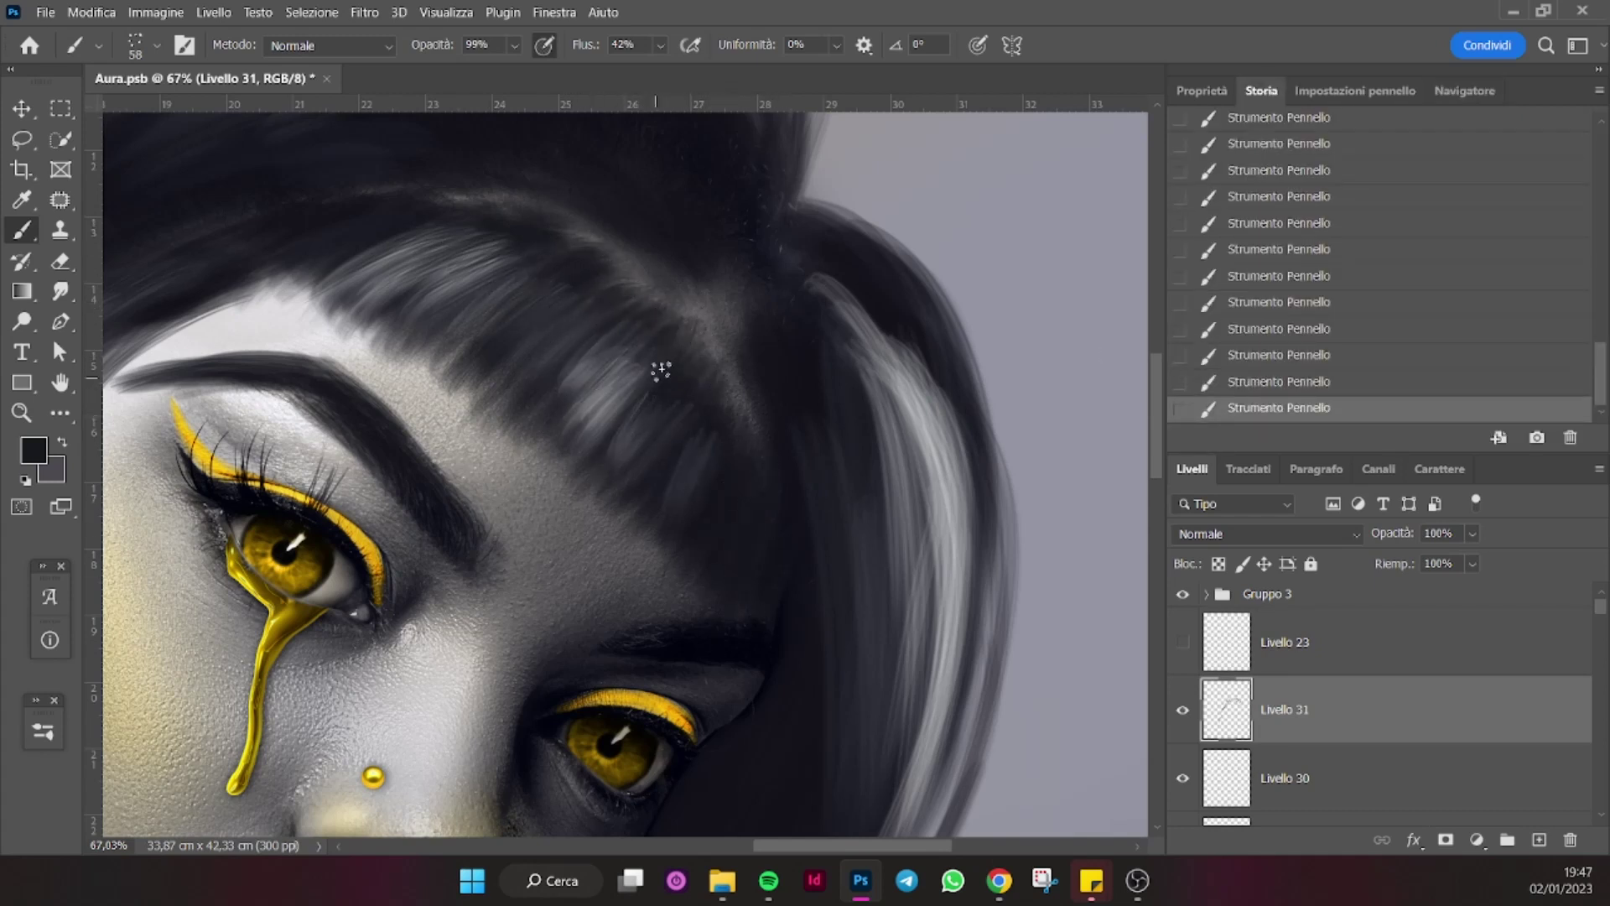
drag(661, 370, 566, 403)
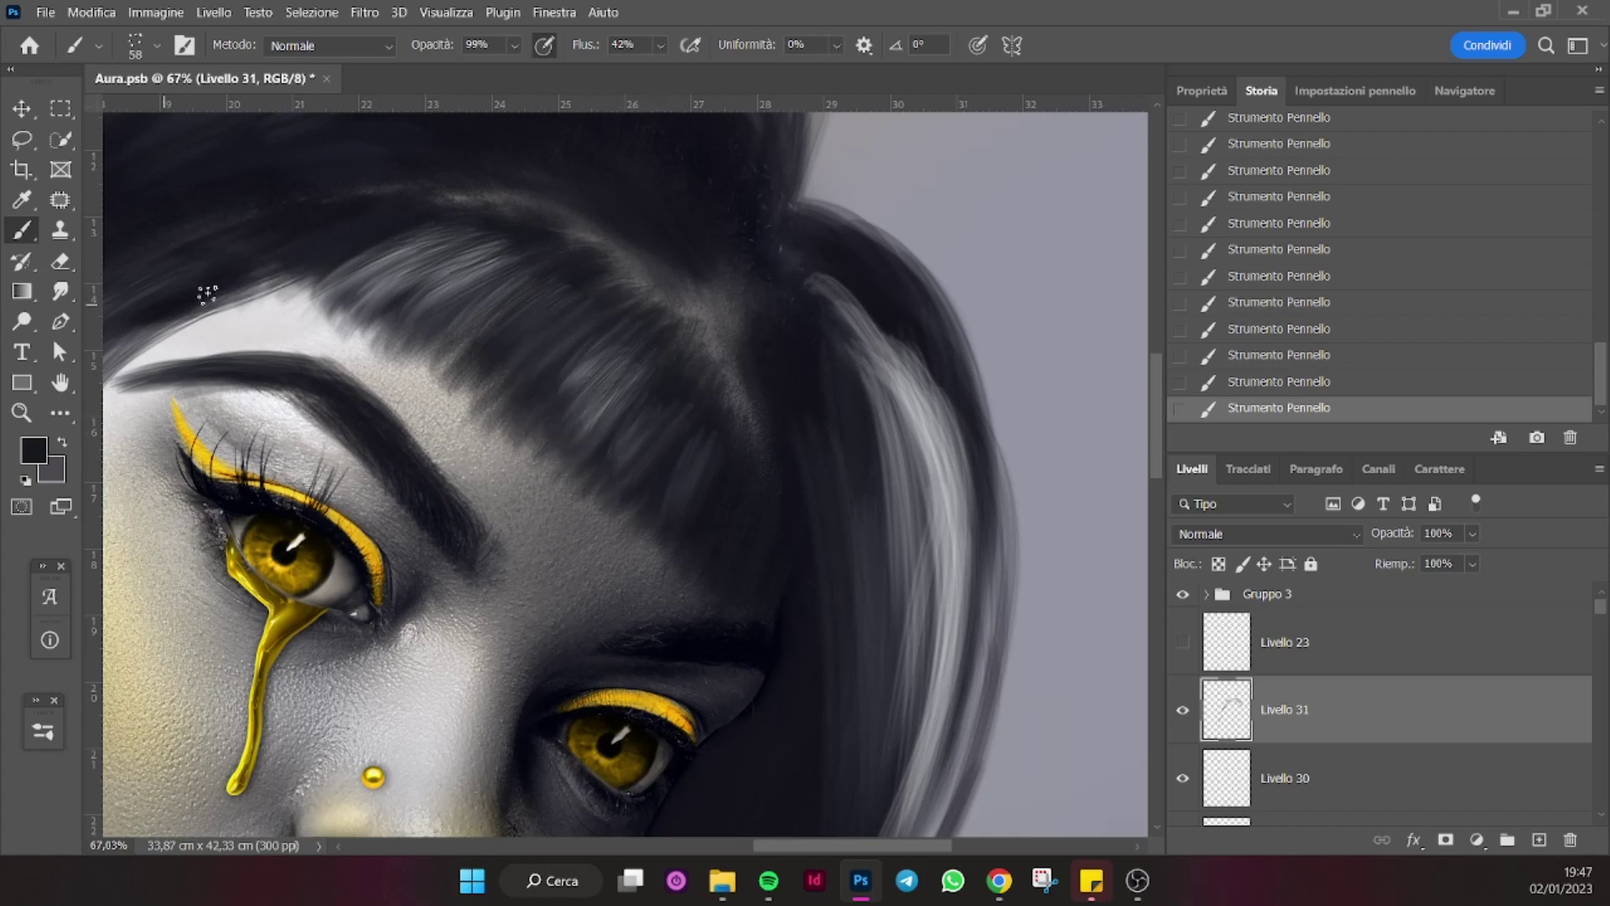
mouse_move(503, 245)
mouse_down()
mouse_move(382, 295)
mouse_move(528, 281)
mouse_up()
drag(495, 403, 679, 365)
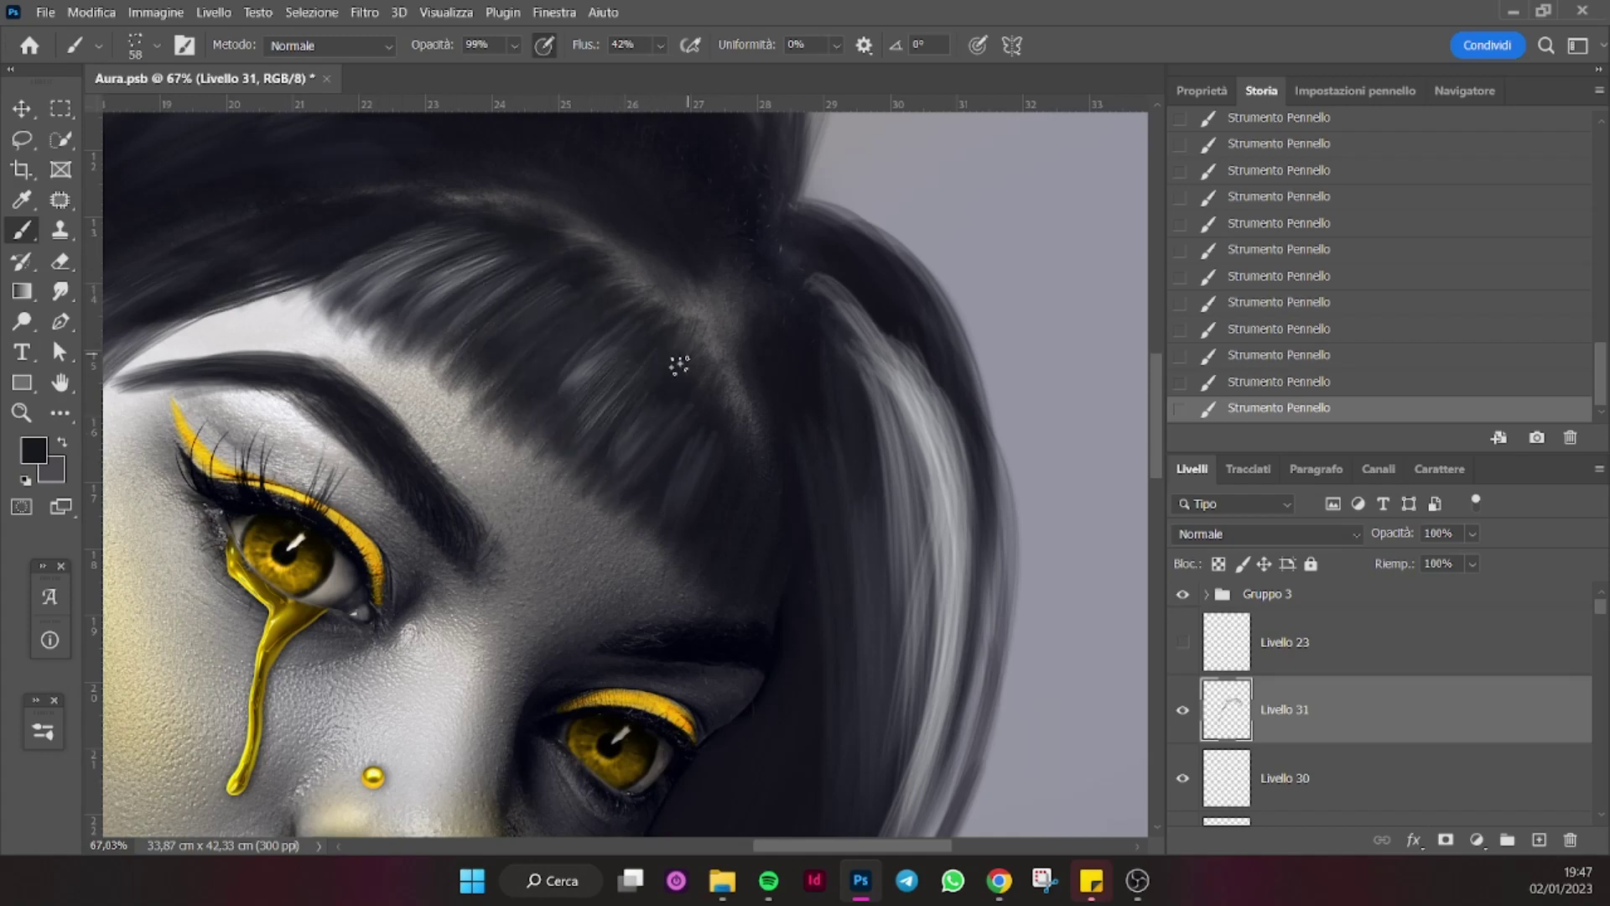
Zoom out to about 55% and darken strands on the head's right side beside the face.
click(1464, 90)
drag(1404, 439, 1394, 442)
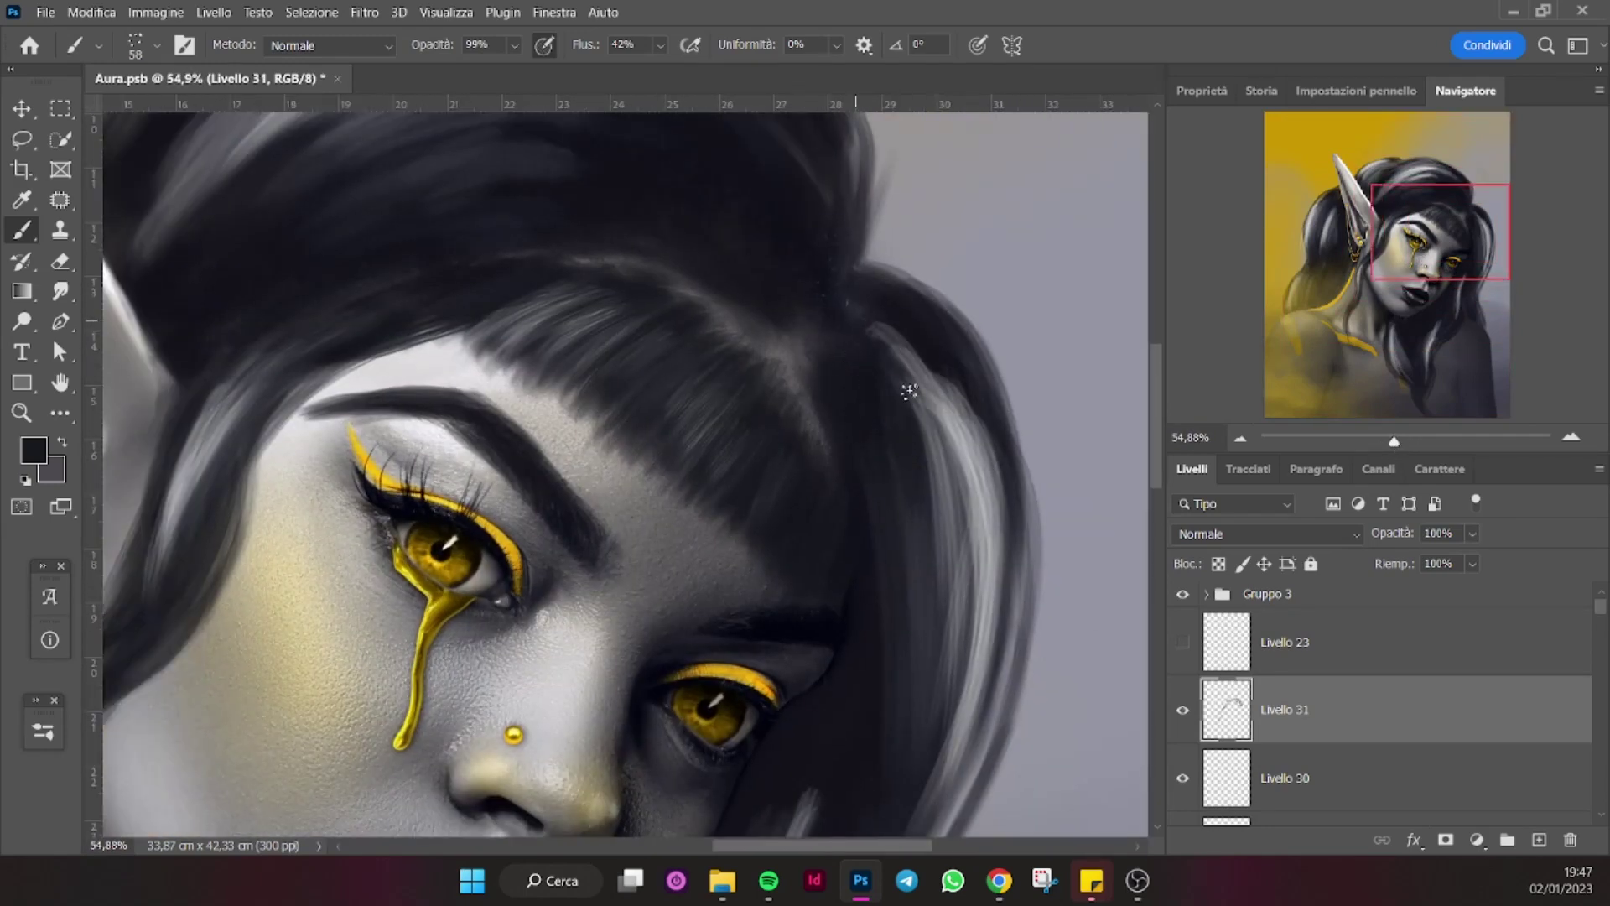
drag(908, 391, 916, 341)
drag(889, 277, 964, 352)
drag(1019, 671, 930, 386)
mouse_move(990, 512)
mouse_down()
mouse_move(915, 340)
mouse_move(973, 620)
mouse_move(925, 348)
mouse_up()
drag(1438, 260, 1439, 285)
drag(981, 474, 901, 722)
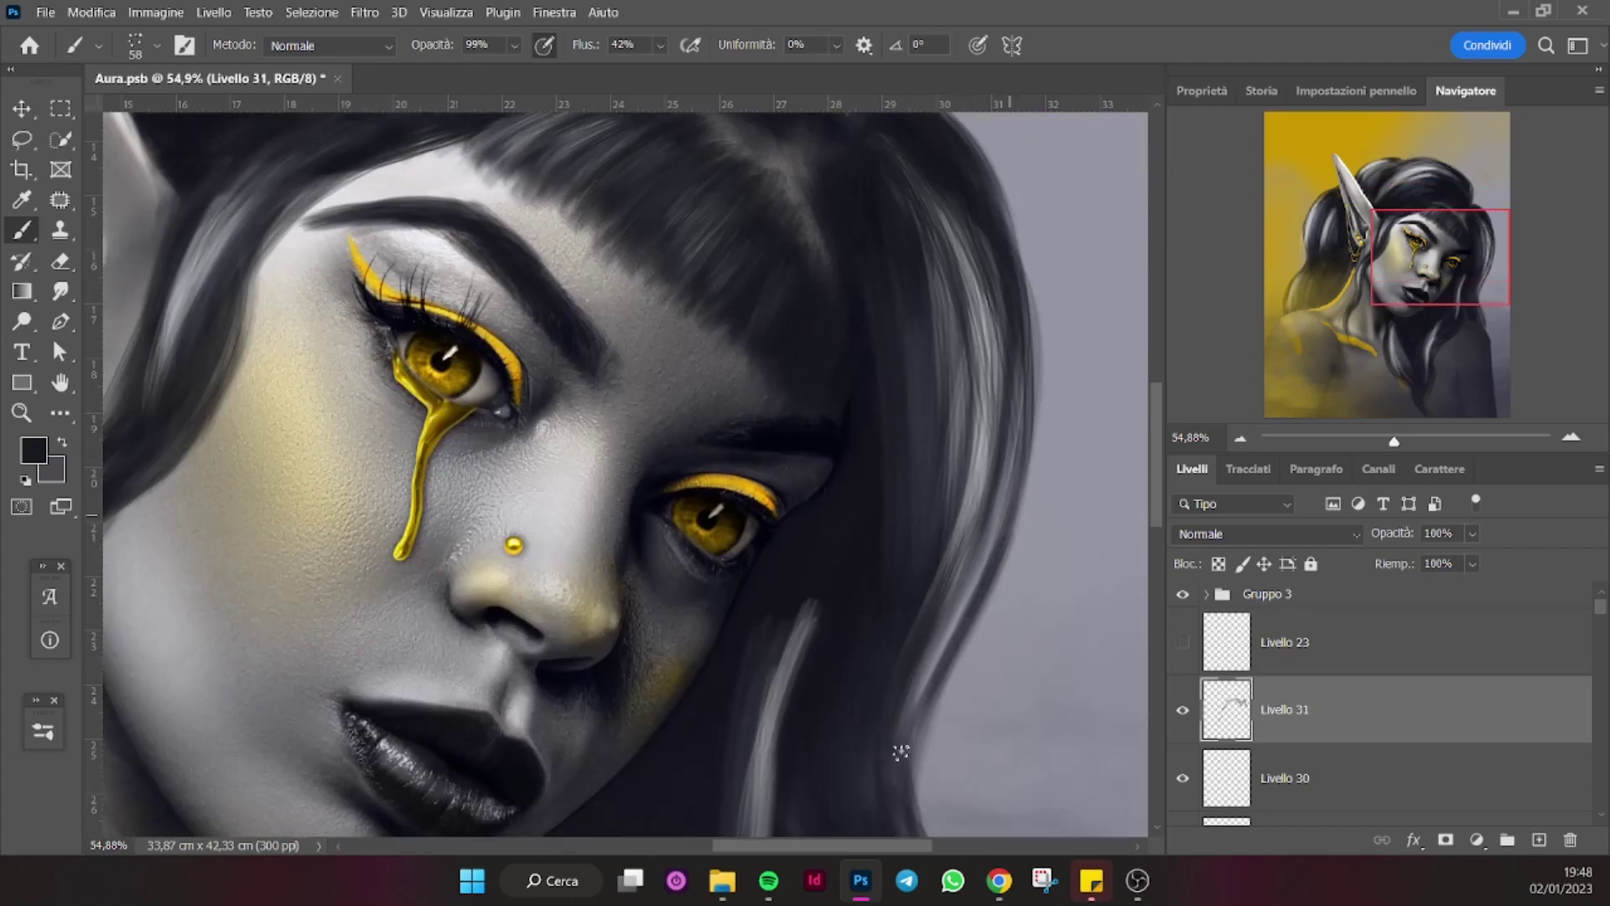
drag(964, 550, 905, 730)
mouse_move(809, 604)
mouse_down()
mouse_move(755, 755)
mouse_move(759, 792)
mouse_up()
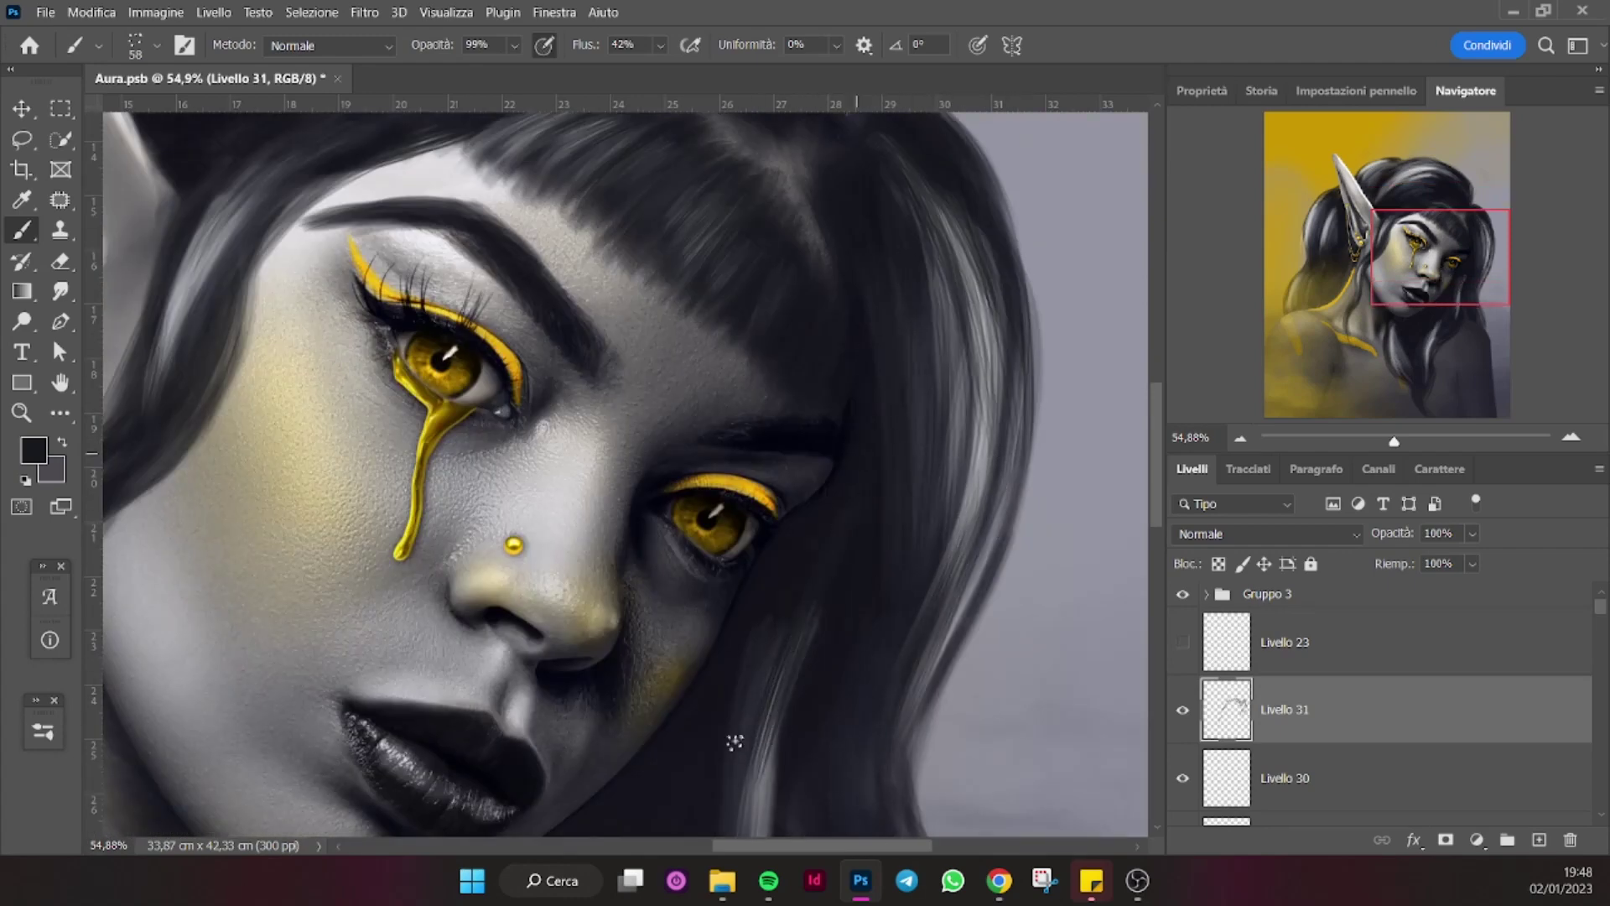
Darken the light hair strands near the neck and below the chin.
scroll(791, 611, down, 2)
scroll(855, 426, down, 3)
mouse_move(956, 564)
mouse_down()
mouse_move(928, 215)
mouse_move(981, 560)
mouse_up()
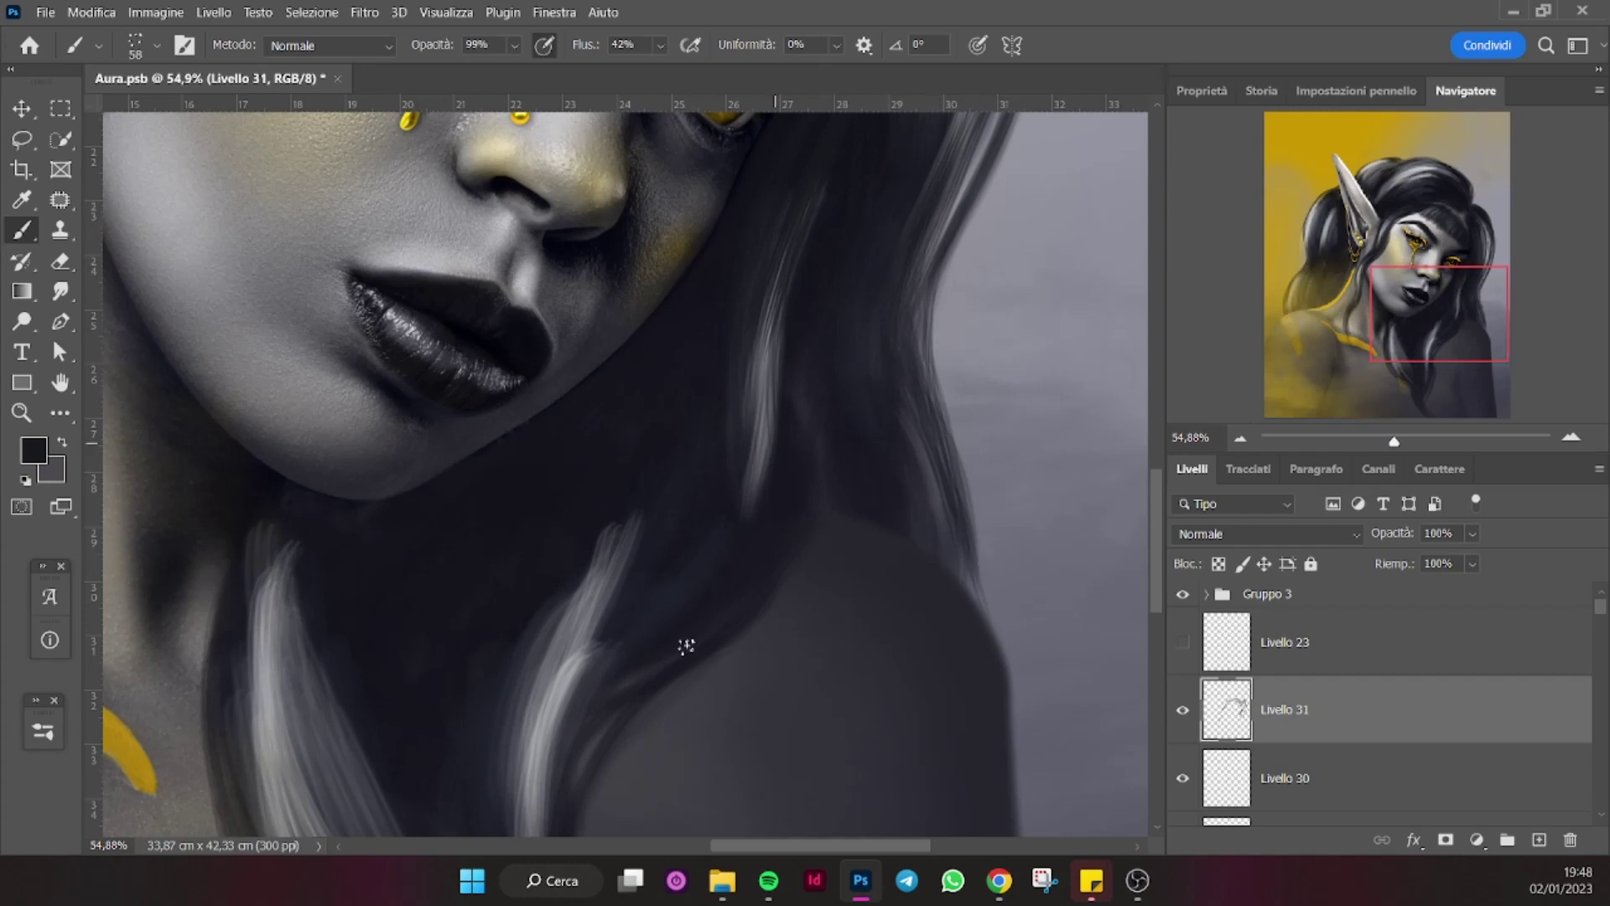
drag(669, 674, 589, 456)
scroll(758, 406, down, 2)
drag(696, 469, 620, 645)
drag(696, 394, 599, 625)
mouse_move(679, 444)
mouse_down()
mouse_move(603, 633)
mouse_move(604, 604)
mouse_up()
drag(675, 486, 608, 696)
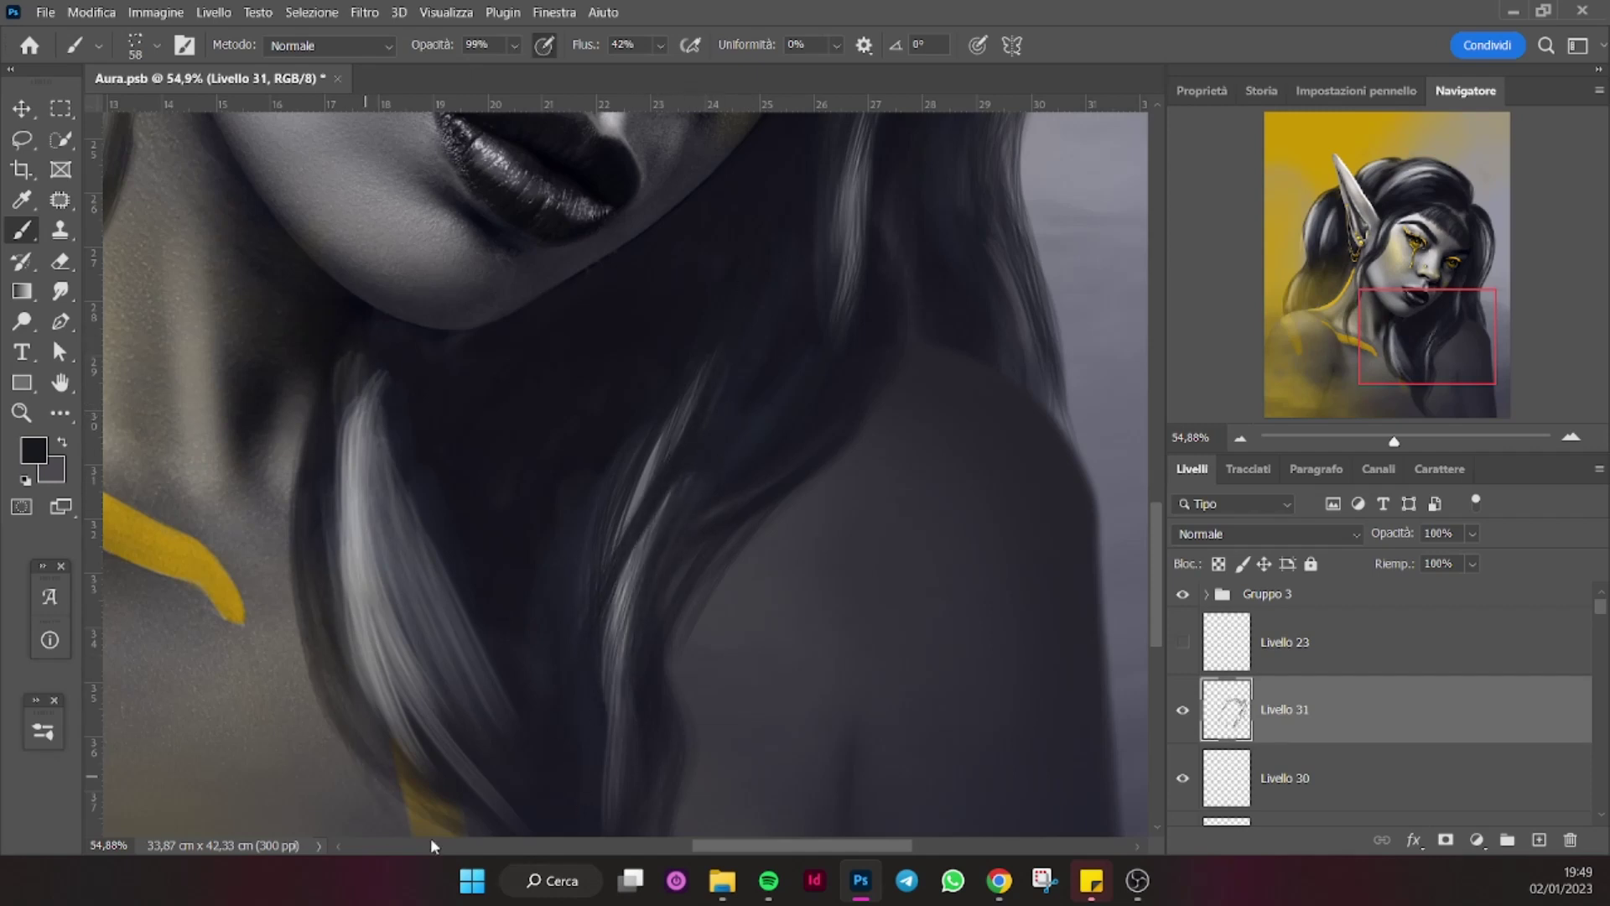
scroll(303, 468, down, 3)
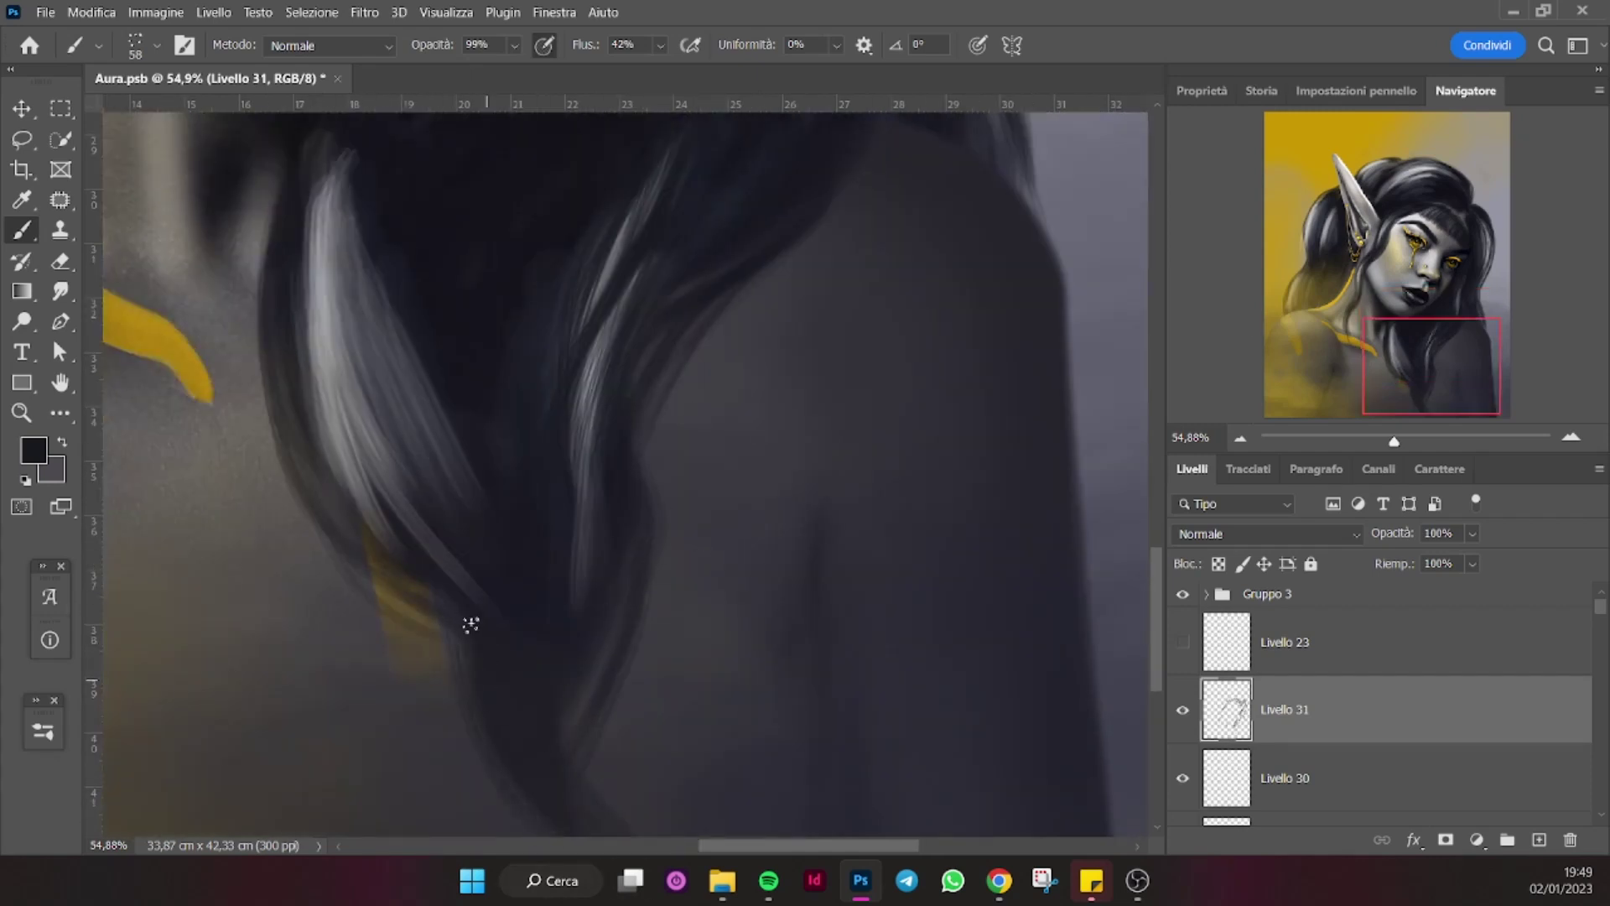
scroll(471, 624, up, 3)
scroll(584, 459, up, 1)
Darken the light hair strand falling over the shoulder.
mouse_move(264, 436)
mouse_down()
mouse_move(264, 629)
mouse_move(289, 625)
mouse_move(326, 723)
mouse_up()
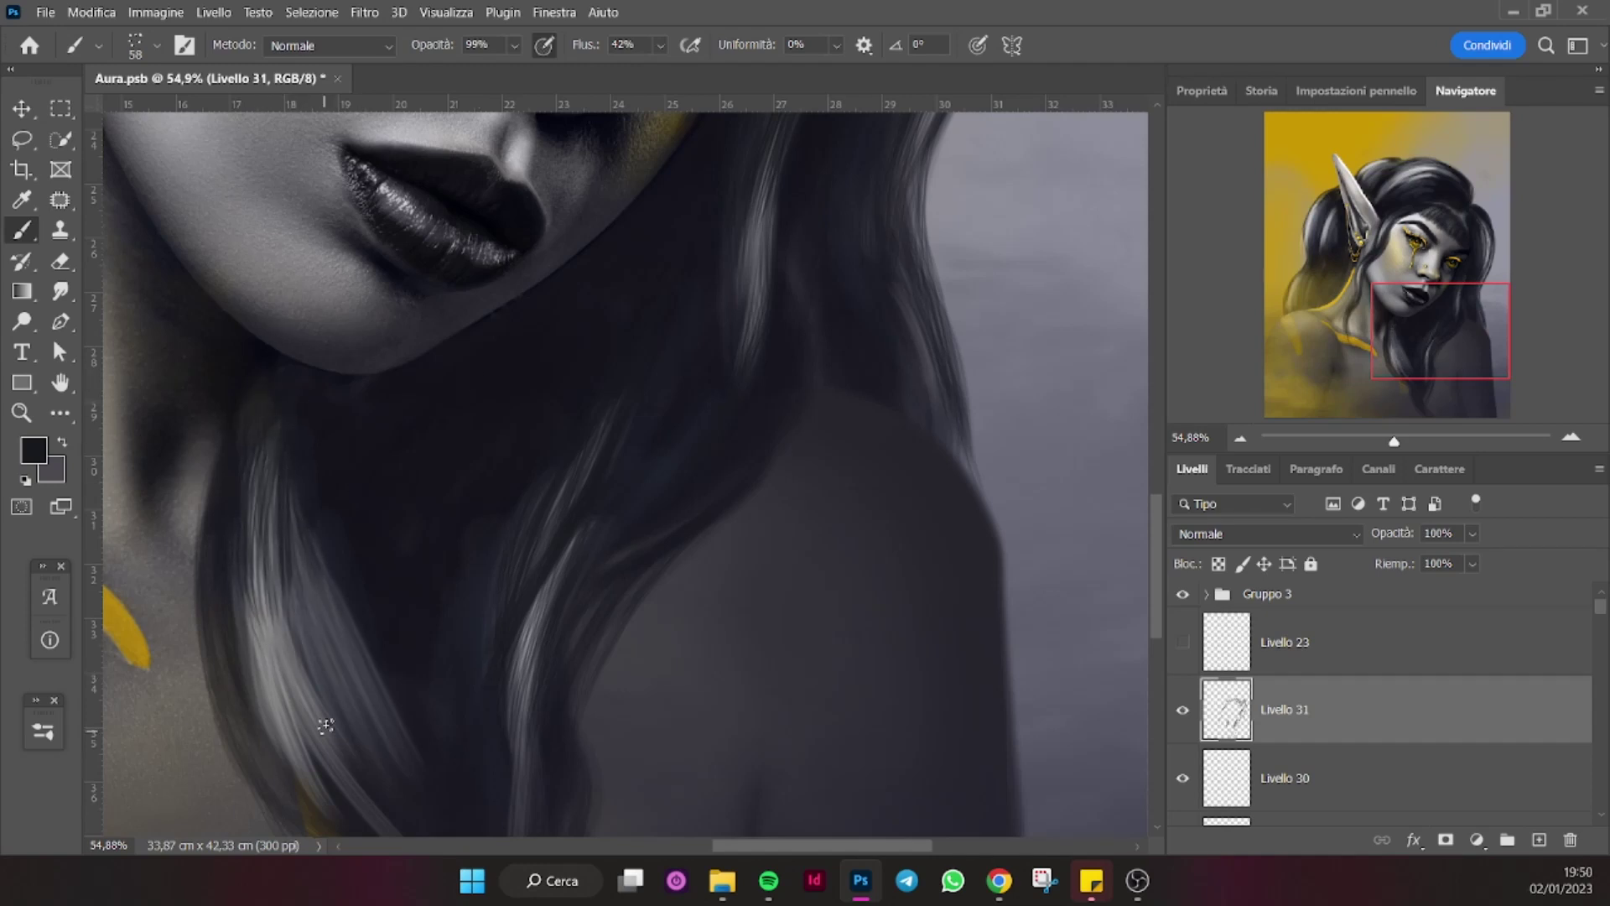
drag(262, 496, 268, 612)
scroll(305, 527, down, 2)
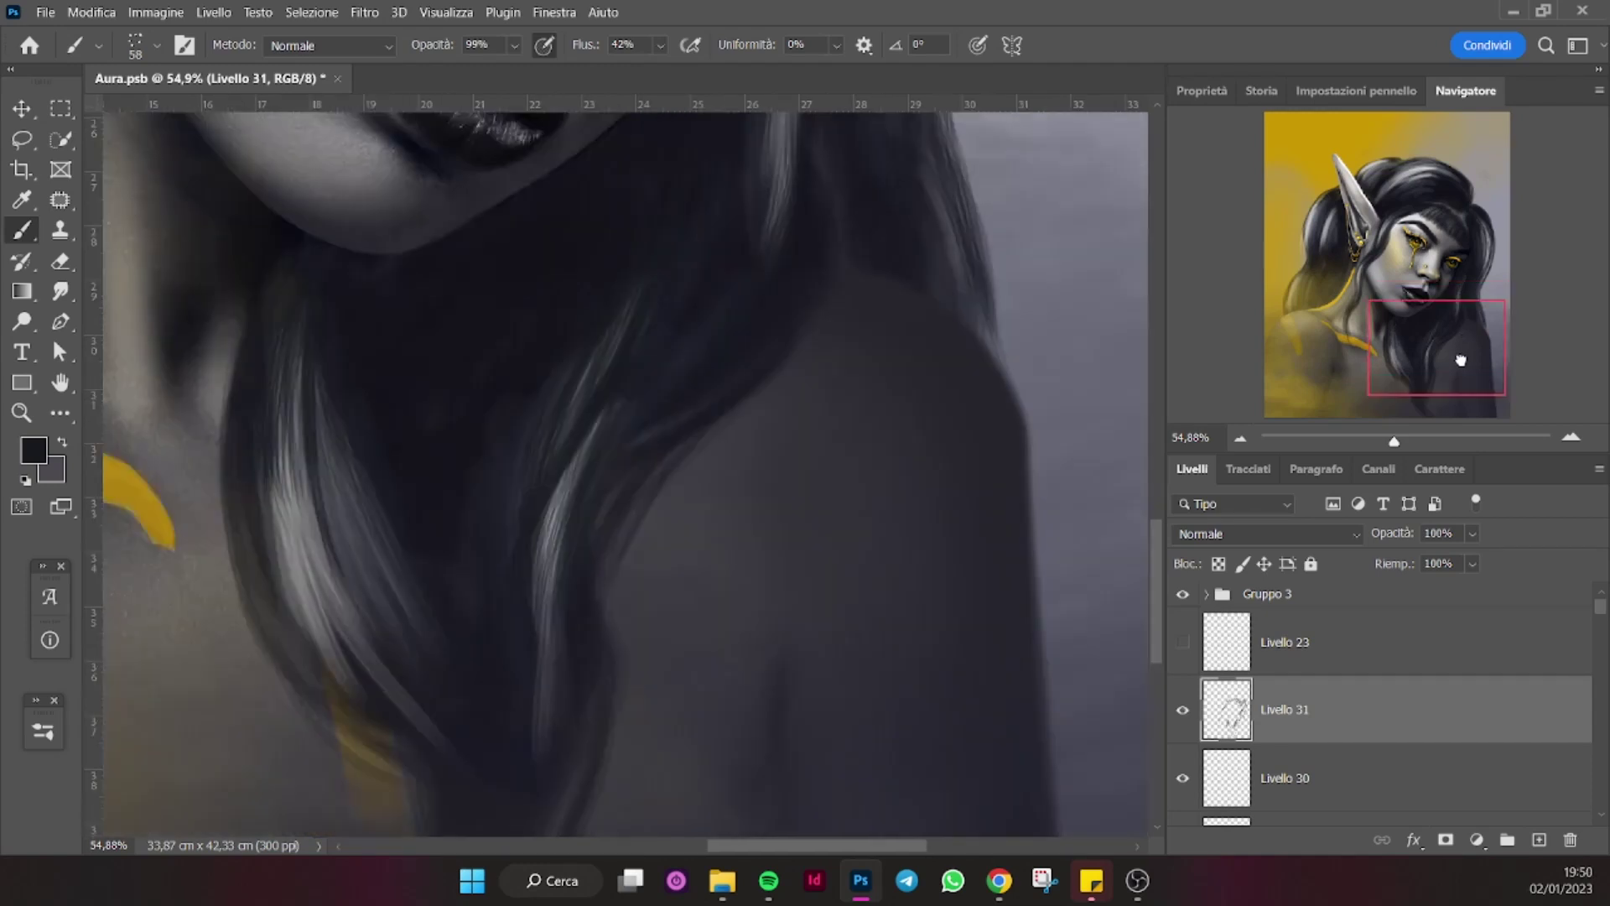
scroll(306, 526, down, 1)
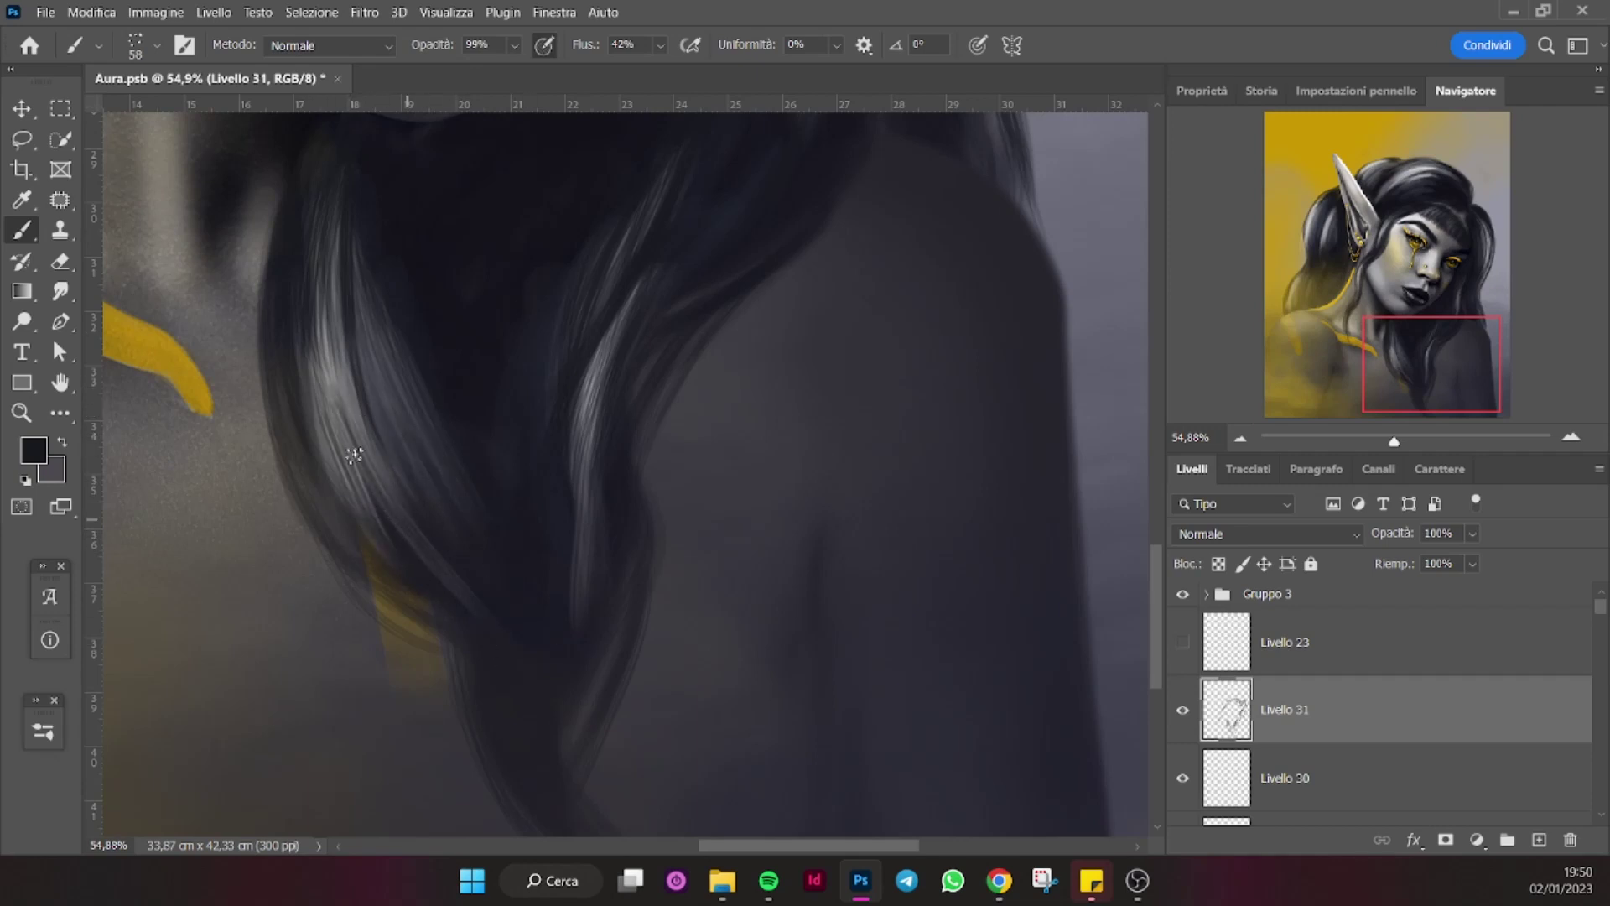
scroll(436, 503, up, 3)
scroll(497, 580, up, 3)
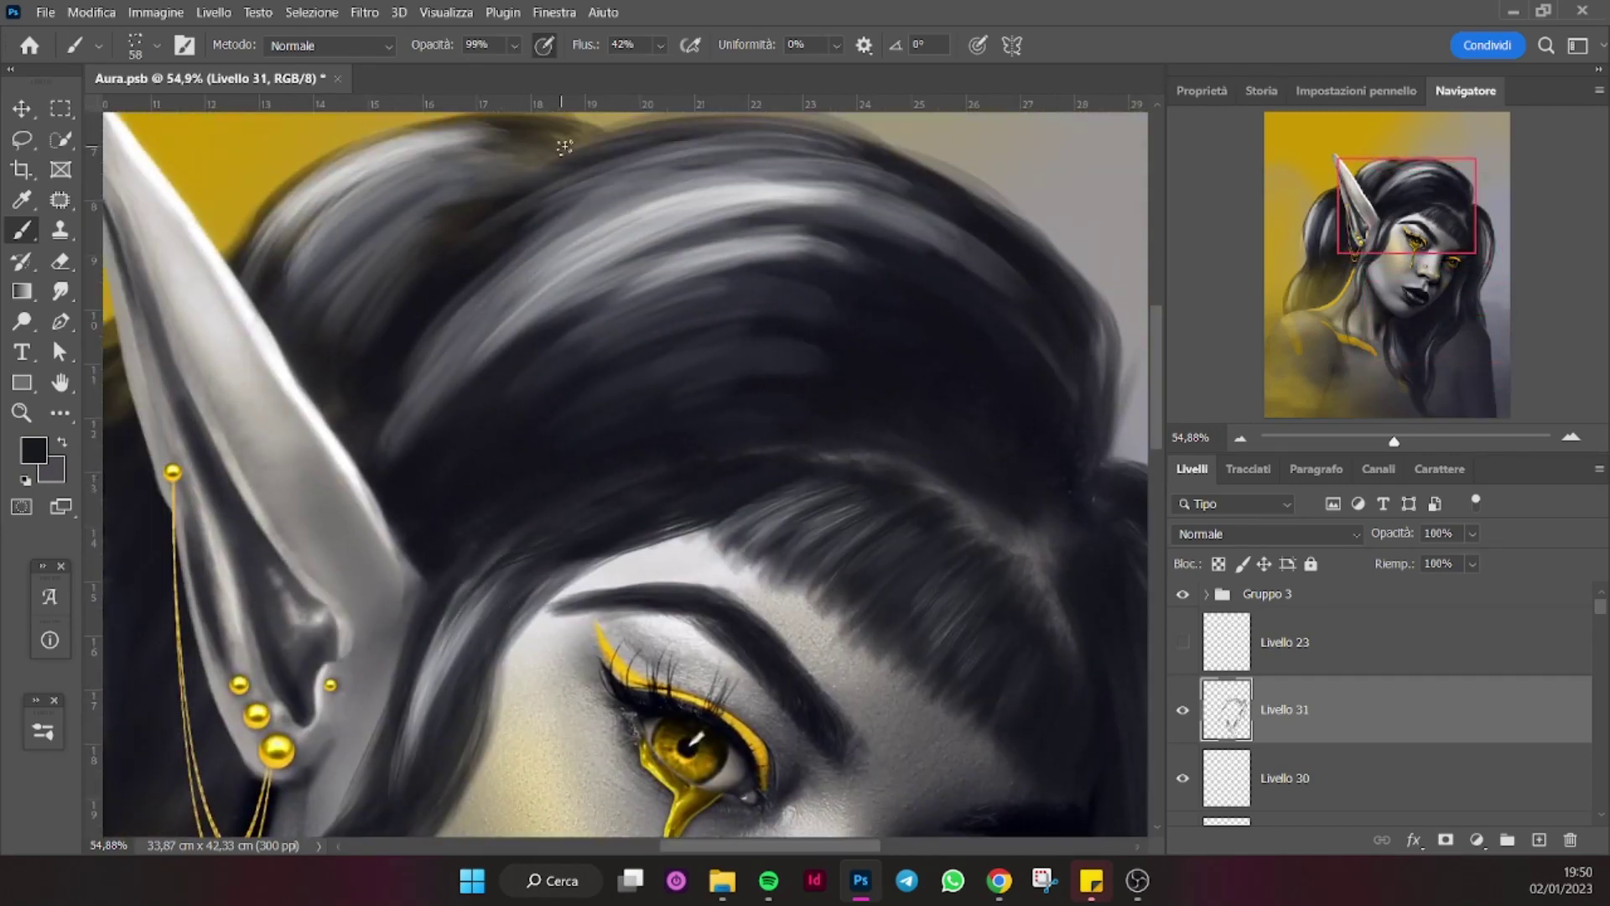
Paint a dark line along the top edge of the hair.
scroll(564, 147, up, 2)
scroll(486, 265, right, 1)
scroll(202, 327, down, 4)
scroll(1025, 269, right, 2)
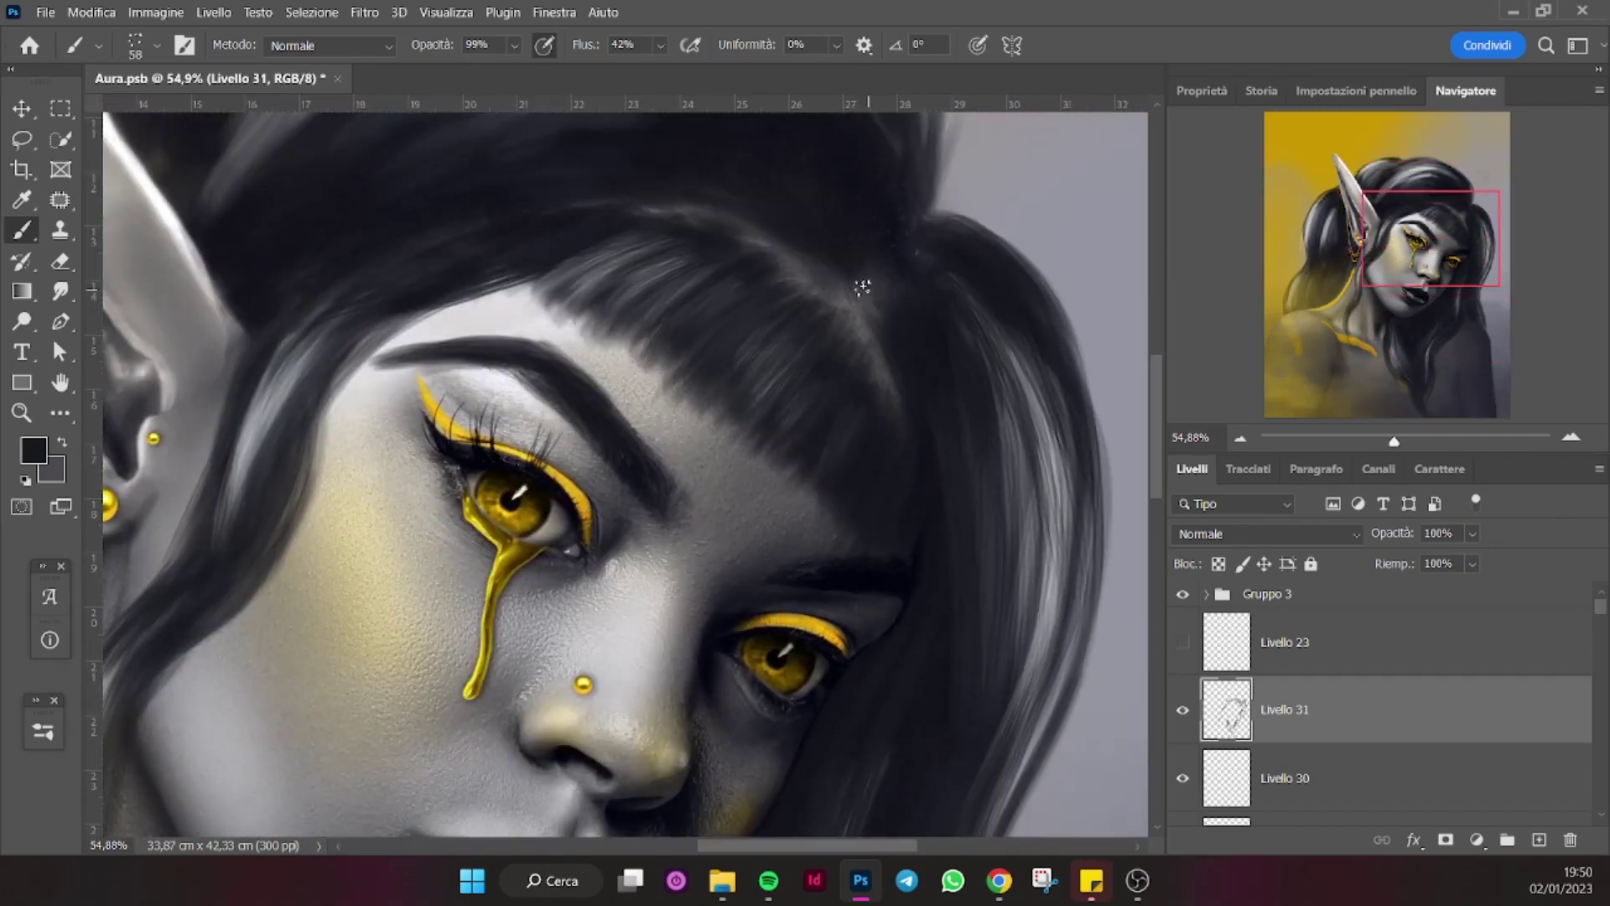
scroll(717, 358, up, 3)
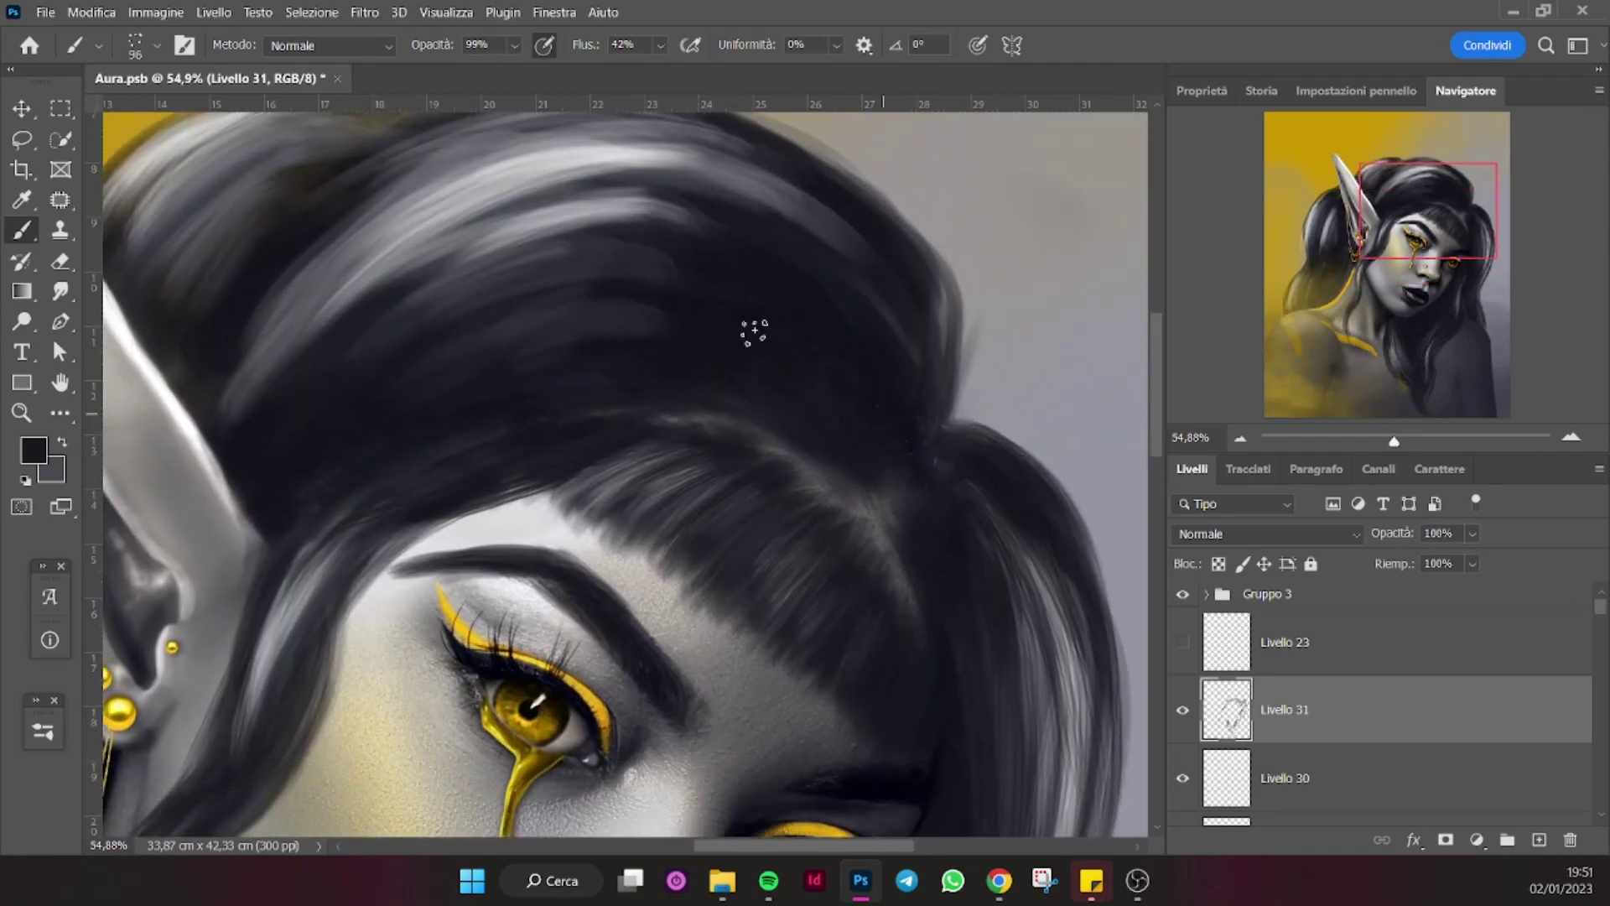
scroll(929, 349, up, 2)
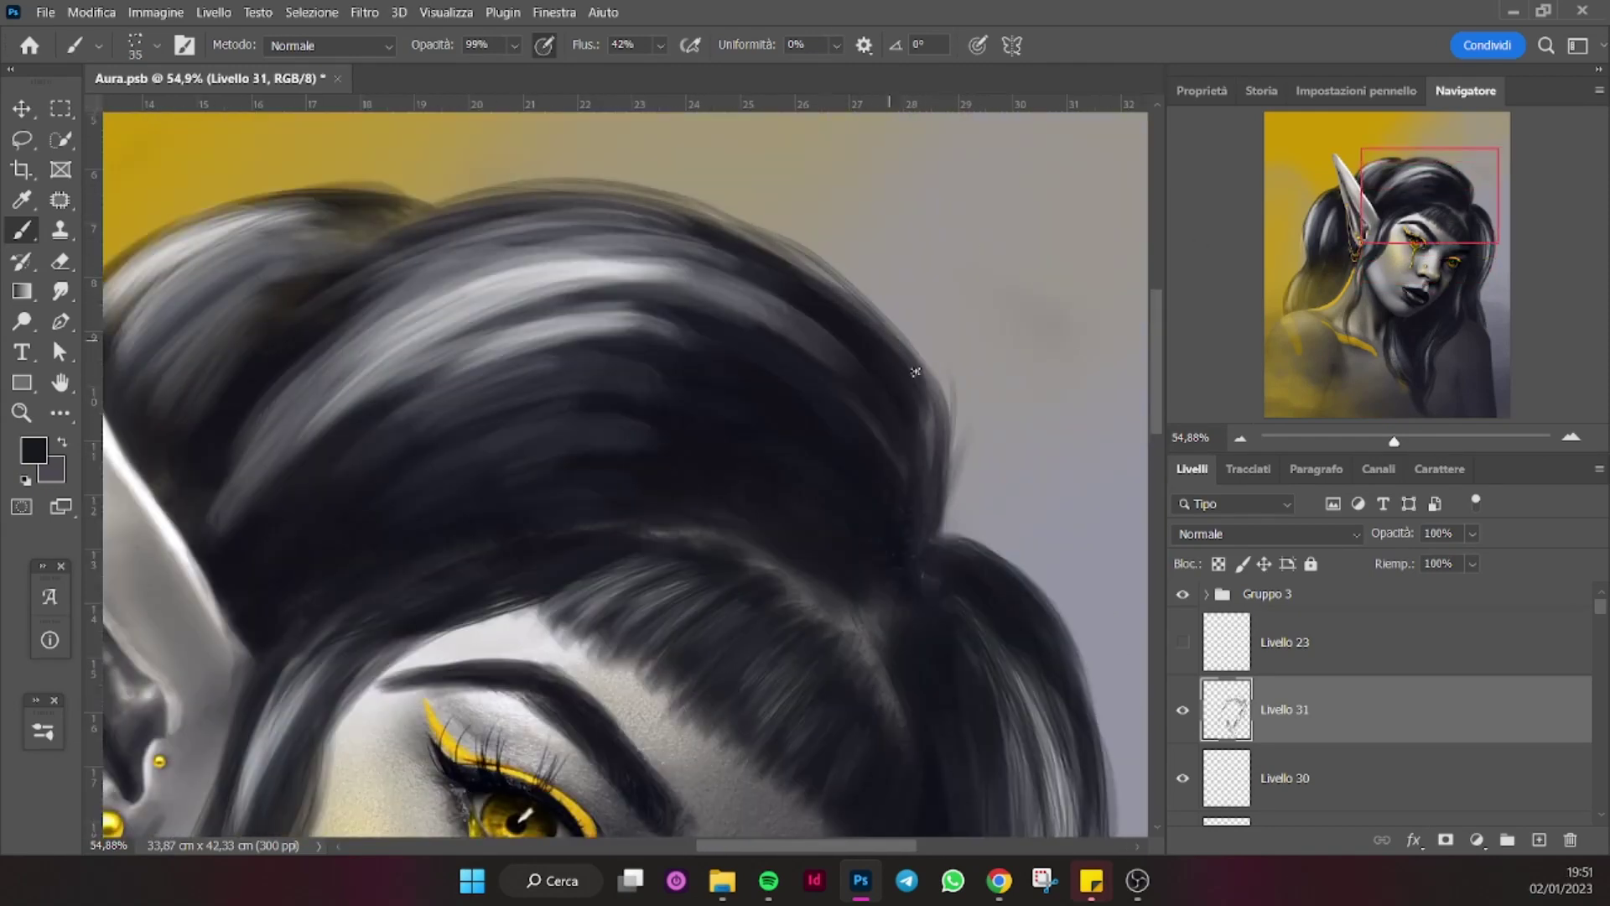
drag(792, 283, 545, 234)
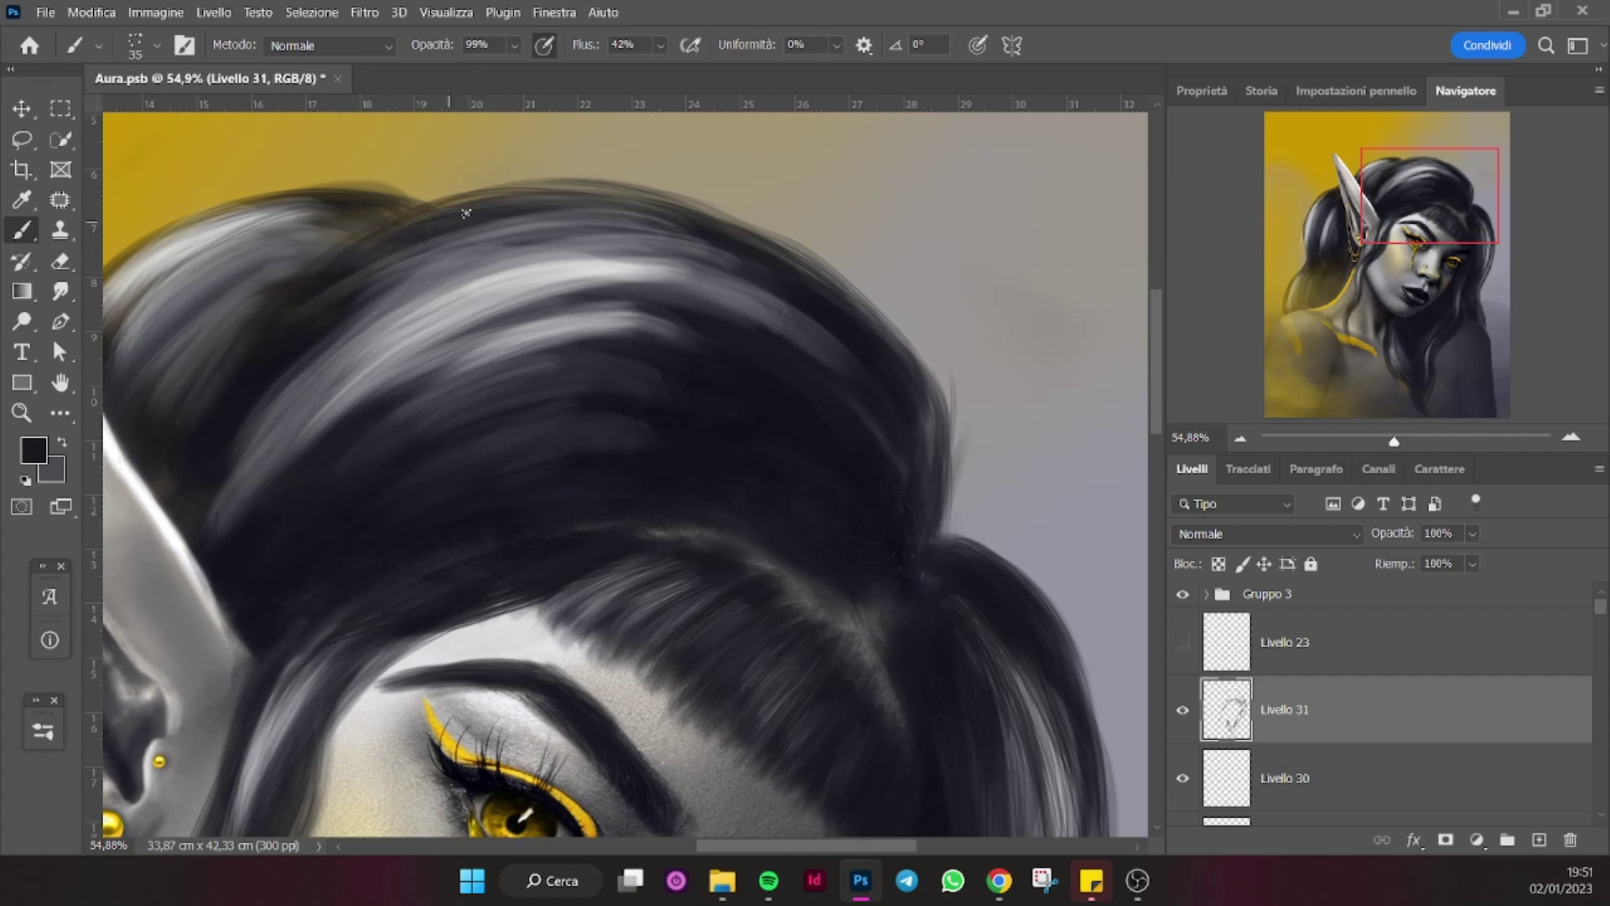
drag(591, 234, 436, 222)
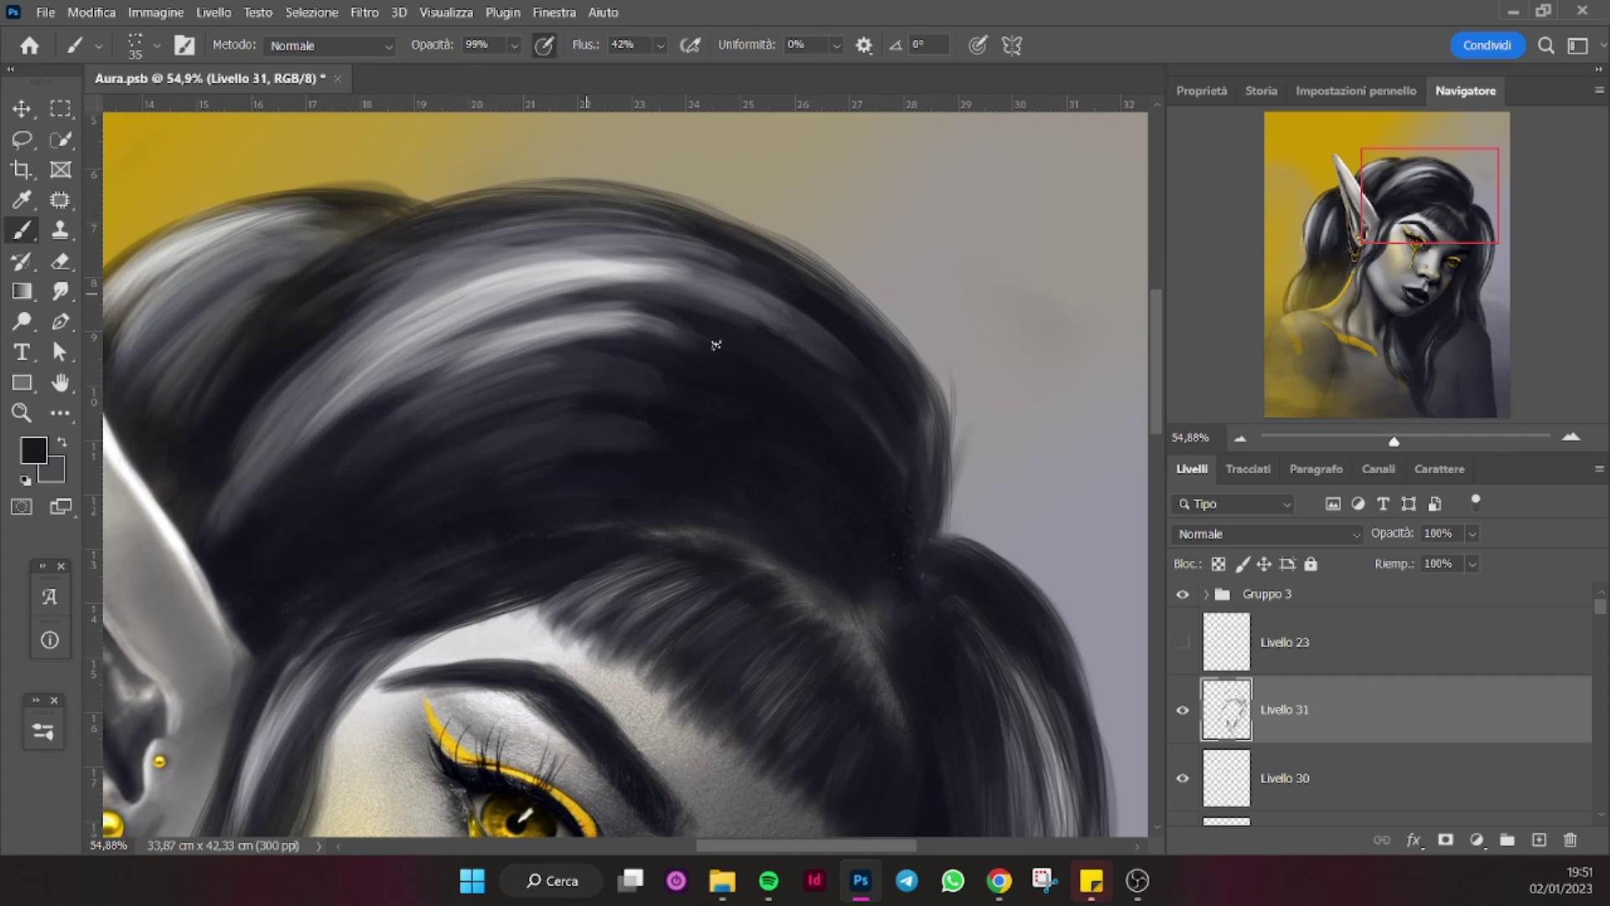
Darken strands across the upper and middle-left hair, tracing a thin line at the top.
mouse_move(252, 487)
mouse_down()
mouse_move(403, 369)
mouse_move(554, 365)
mouse_move(470, 311)
mouse_up()
drag(586, 243, 485, 259)
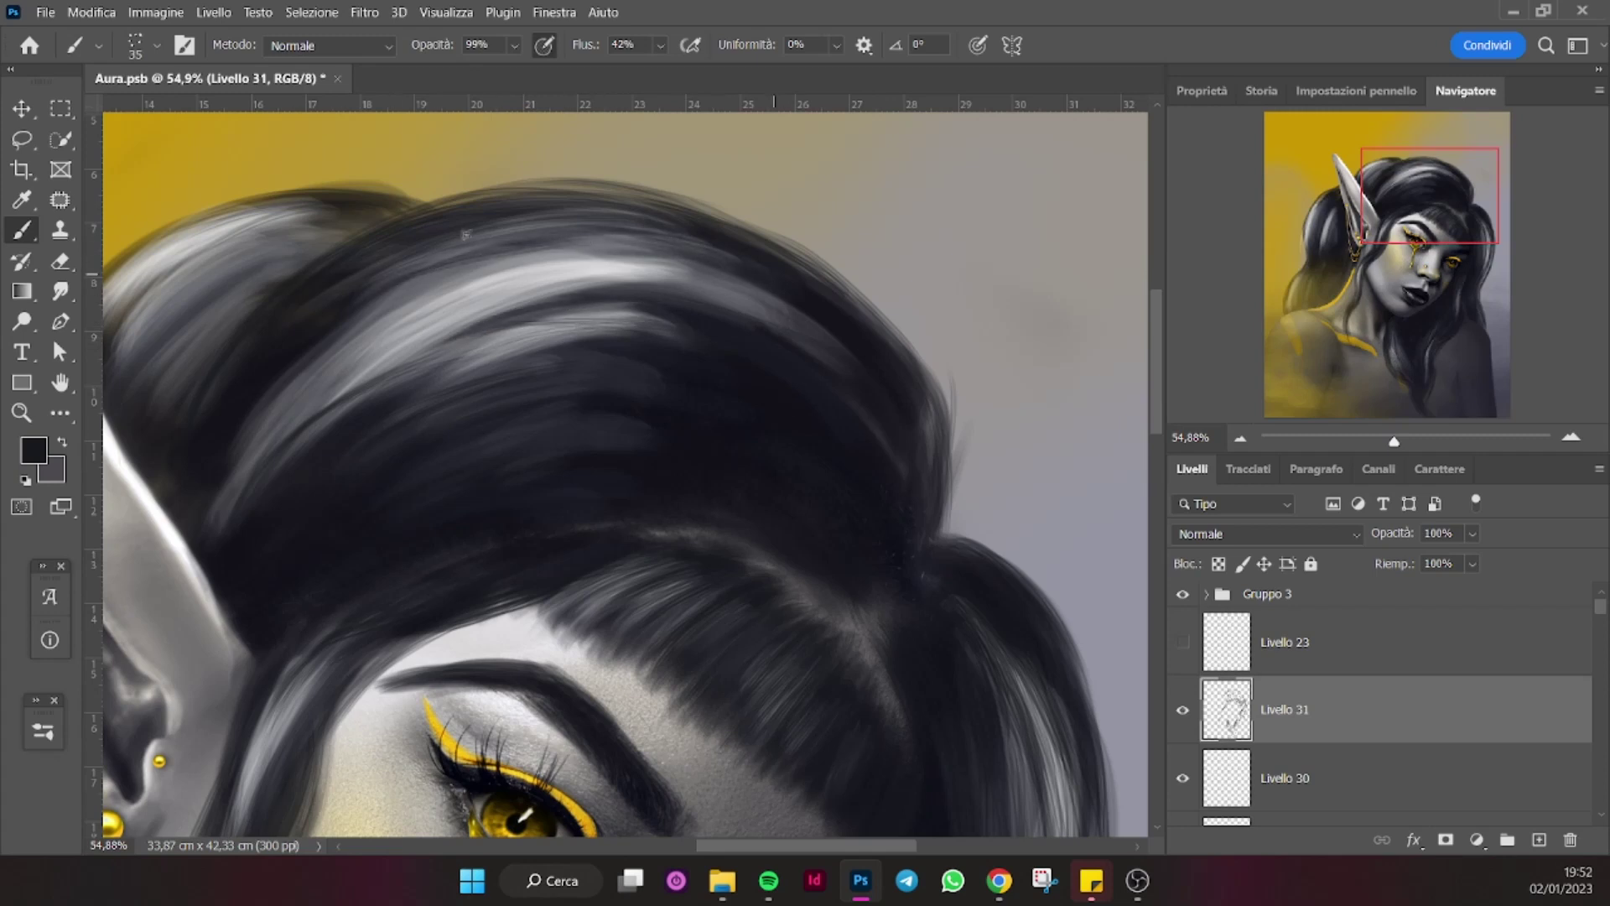
drag(847, 369, 478, 239)
mouse_move(377, 336)
mouse_down()
mouse_move(243, 486)
mouse_move(520, 340)
mouse_up()
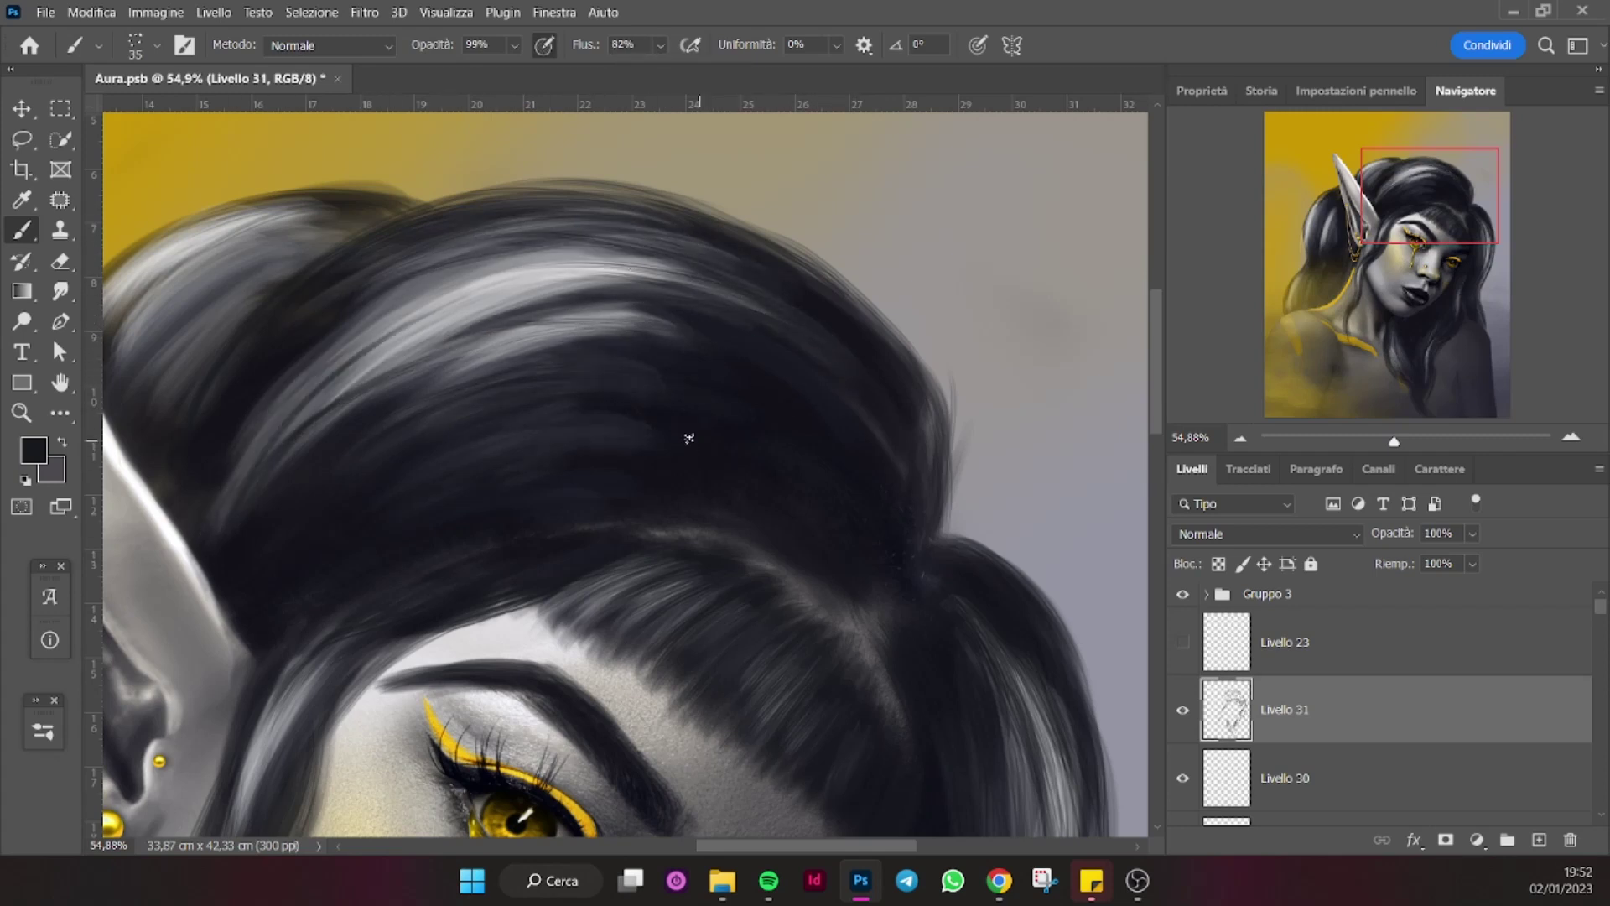
mouse_move(671, 379)
mouse_down()
mouse_move(411, 336)
mouse_move(826, 441)
mouse_up()
drag(738, 302, 639, 347)
mouse_move(826, 273)
mouse_down()
mouse_move(474, 373)
mouse_move(494, 427)
mouse_up()
Darken the grey hair highlights near and left of the ear.
mouse_move(319, 503)
mouse_down()
mouse_move(635, 264)
mouse_move(503, 369)
mouse_up()
drag(562, 310, 440, 520)
drag(476, 390, 659, 253)
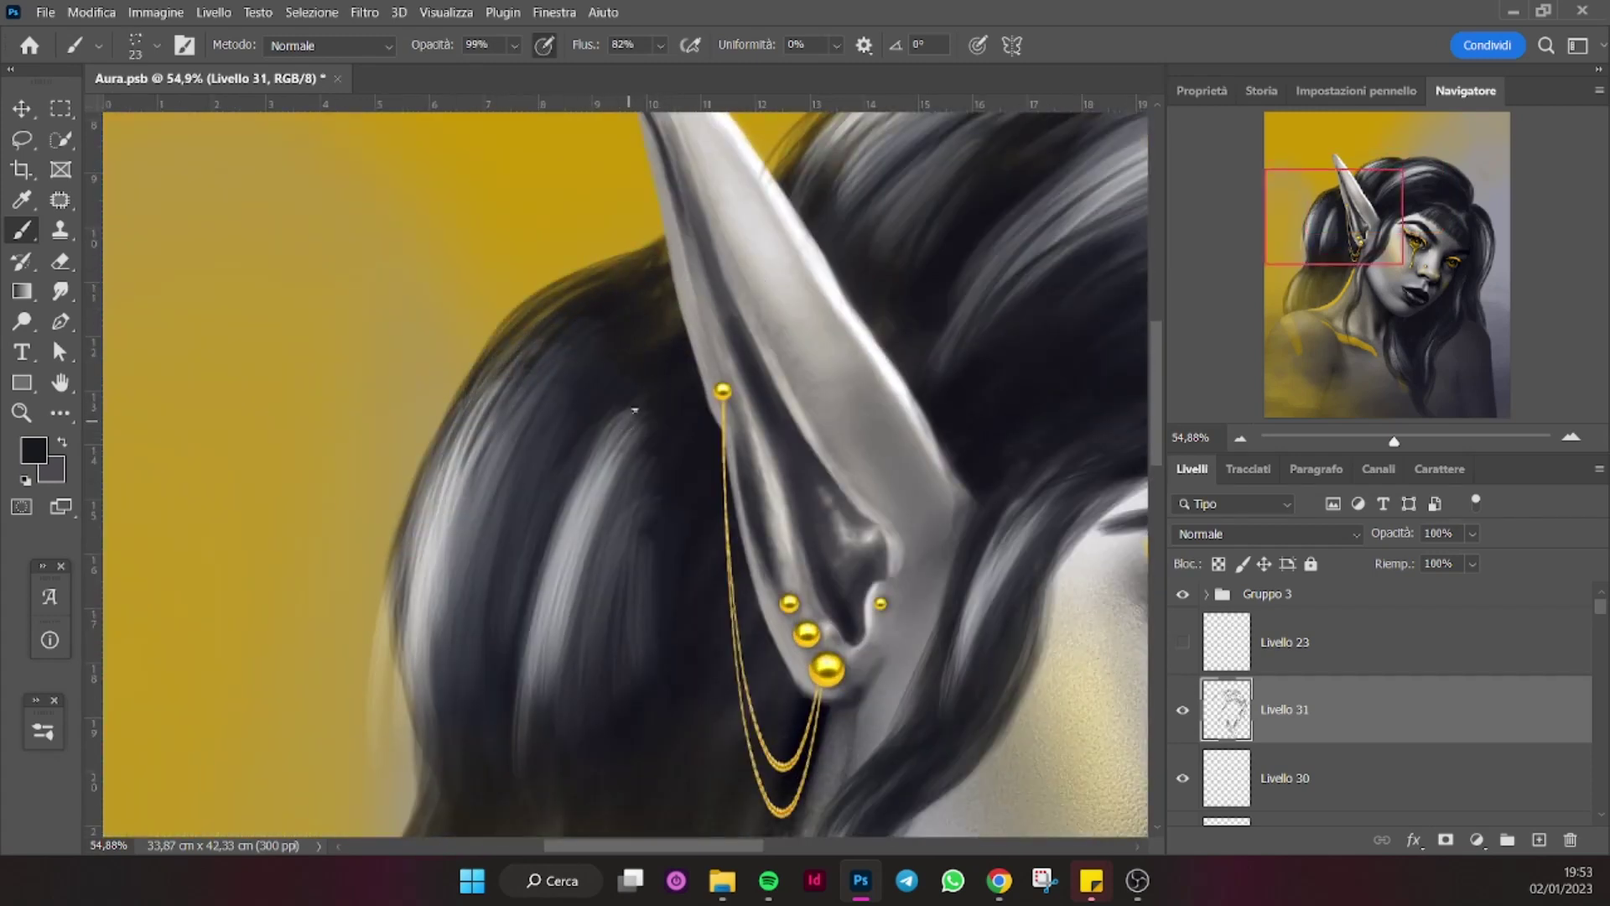
mouse_move(552, 540)
mouse_down()
mouse_move(640, 406)
mouse_move(521, 514)
mouse_up()
drag(553, 343, 490, 470)
drag(578, 294, 453, 457)
drag(633, 478, 613, 595)
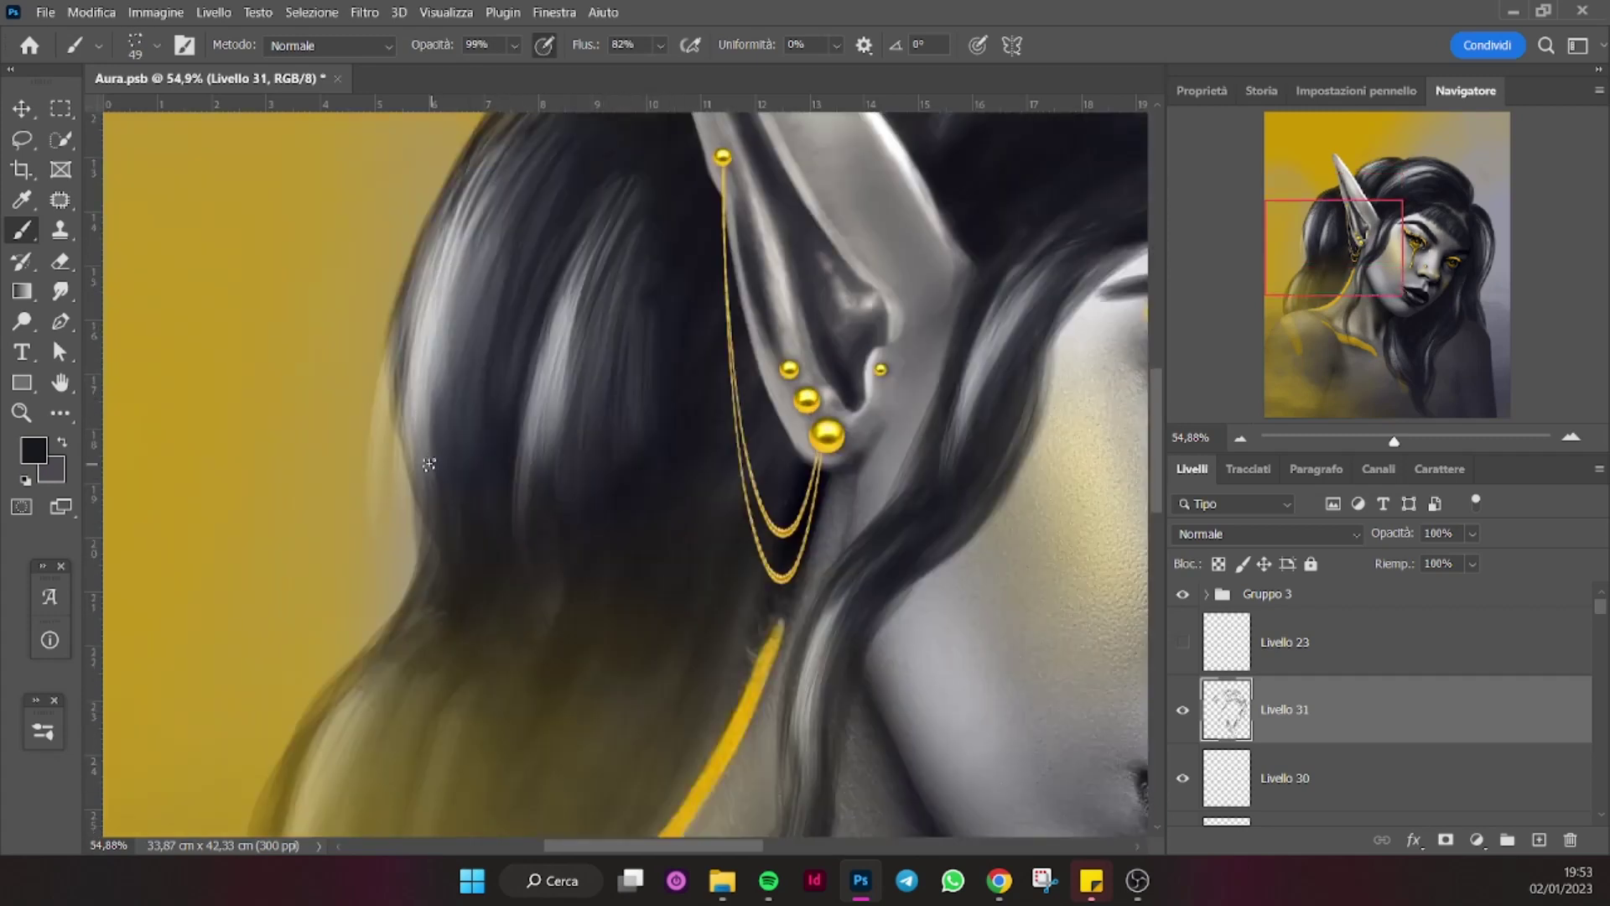
Darken a highlight below the ear and the hair's left edge, then zoom out.
scroll(453, 564, down, 5)
drag(557, 352, 528, 482)
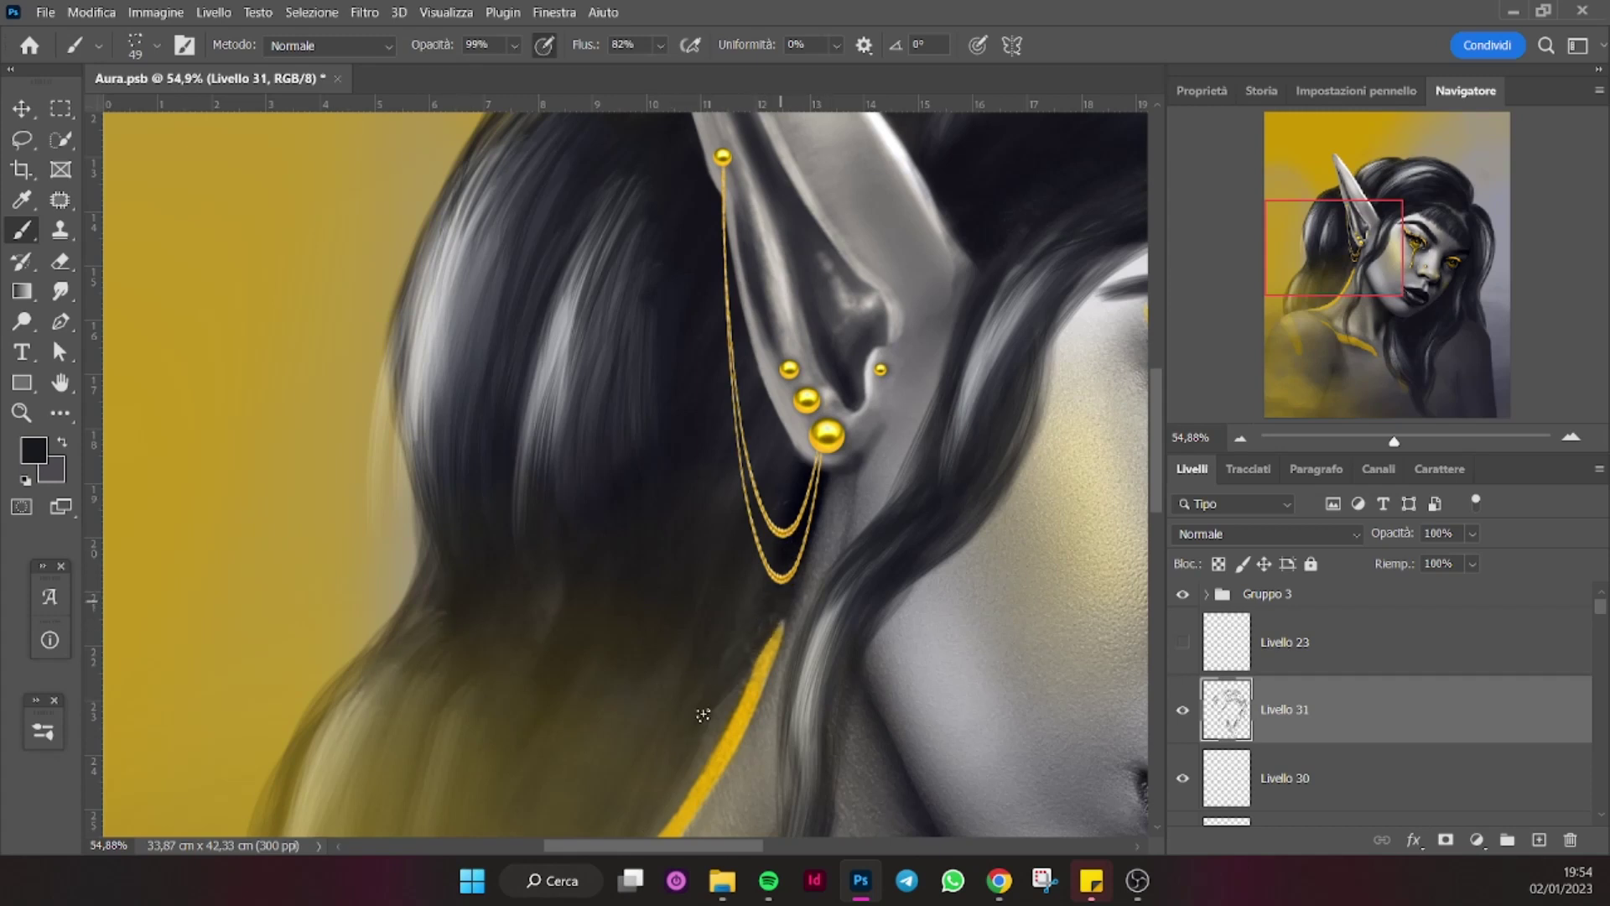
scroll(400, 363, down, 2)
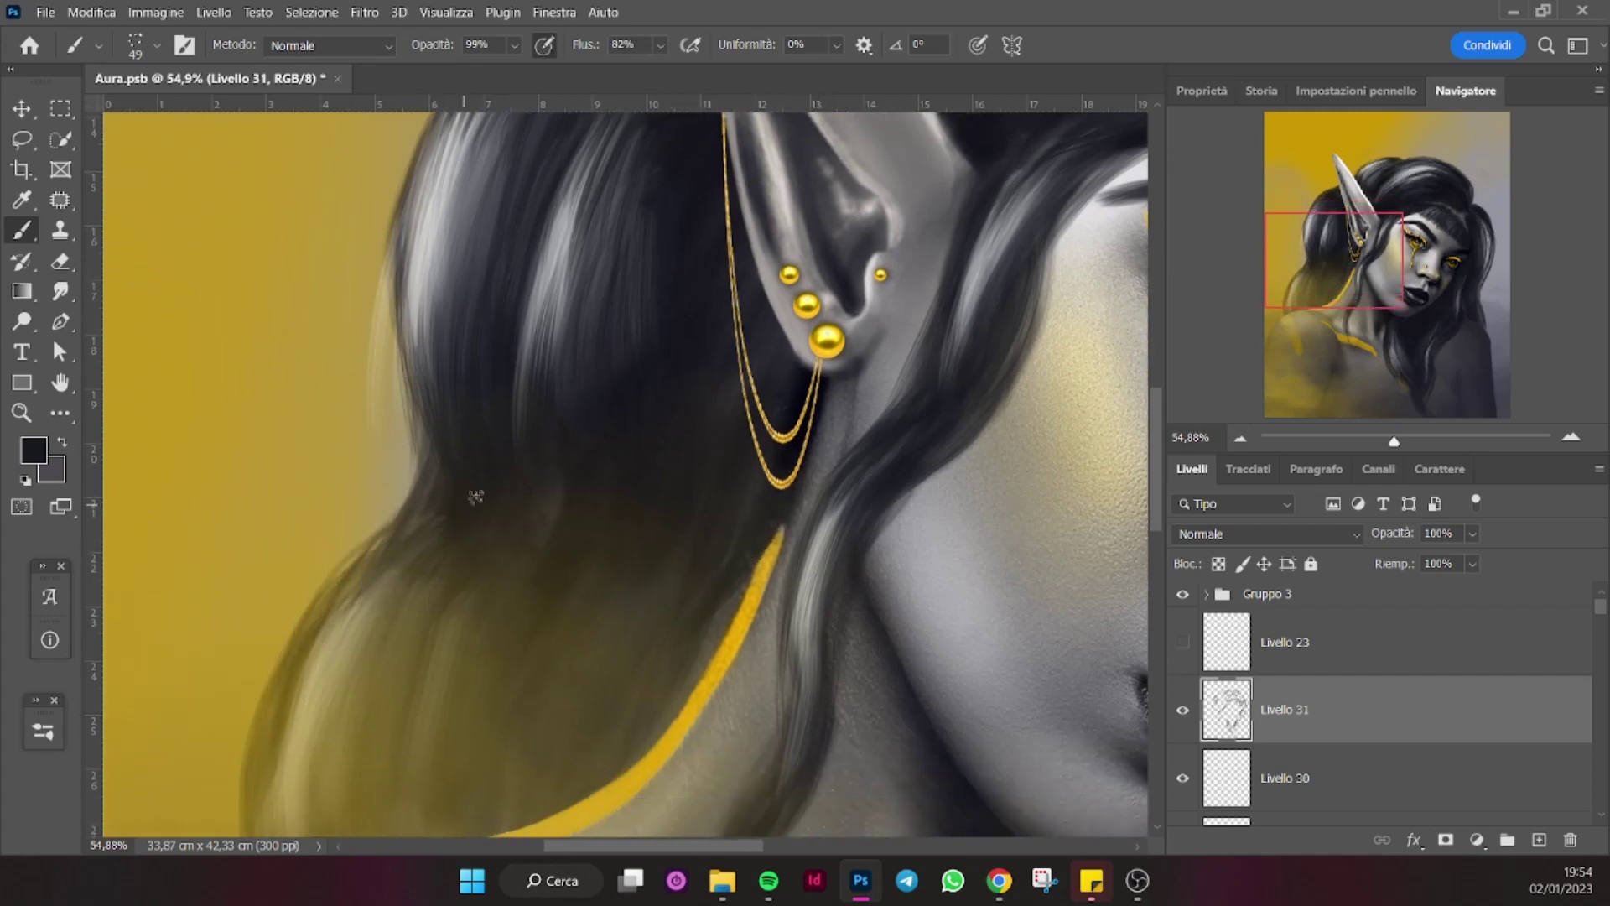
drag(369, 570, 310, 696)
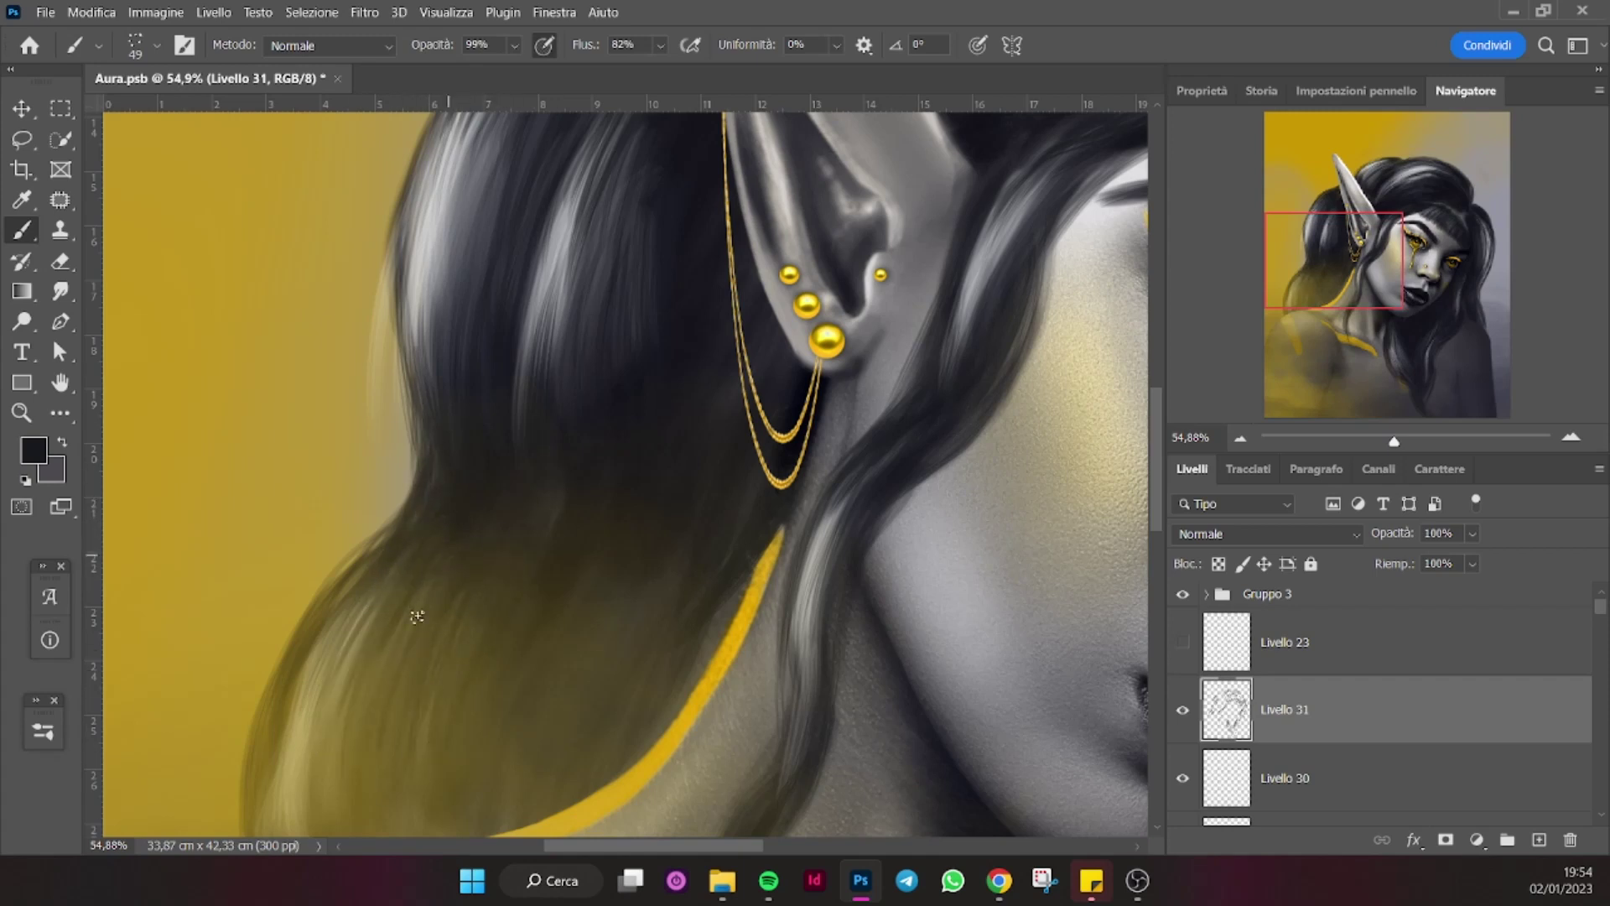
drag(304, 673, 352, 637)
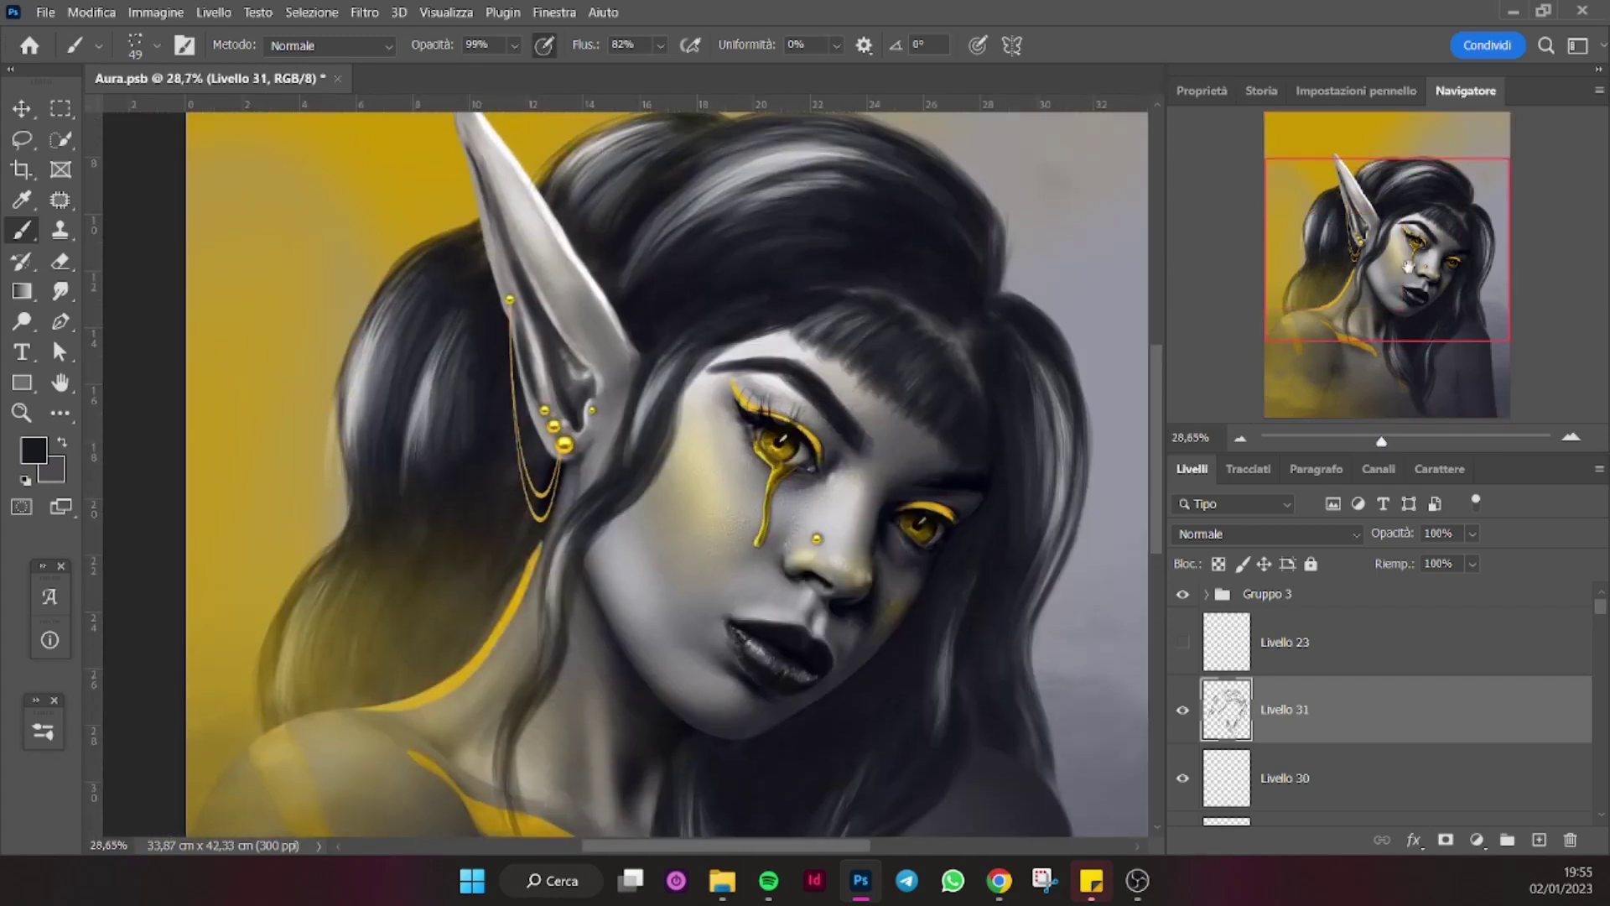
click(45, 12)
Save the document and make Livello 12 the working layer.
click(90, 236)
scroll(1384, 696, down, 5)
click(1283, 727)
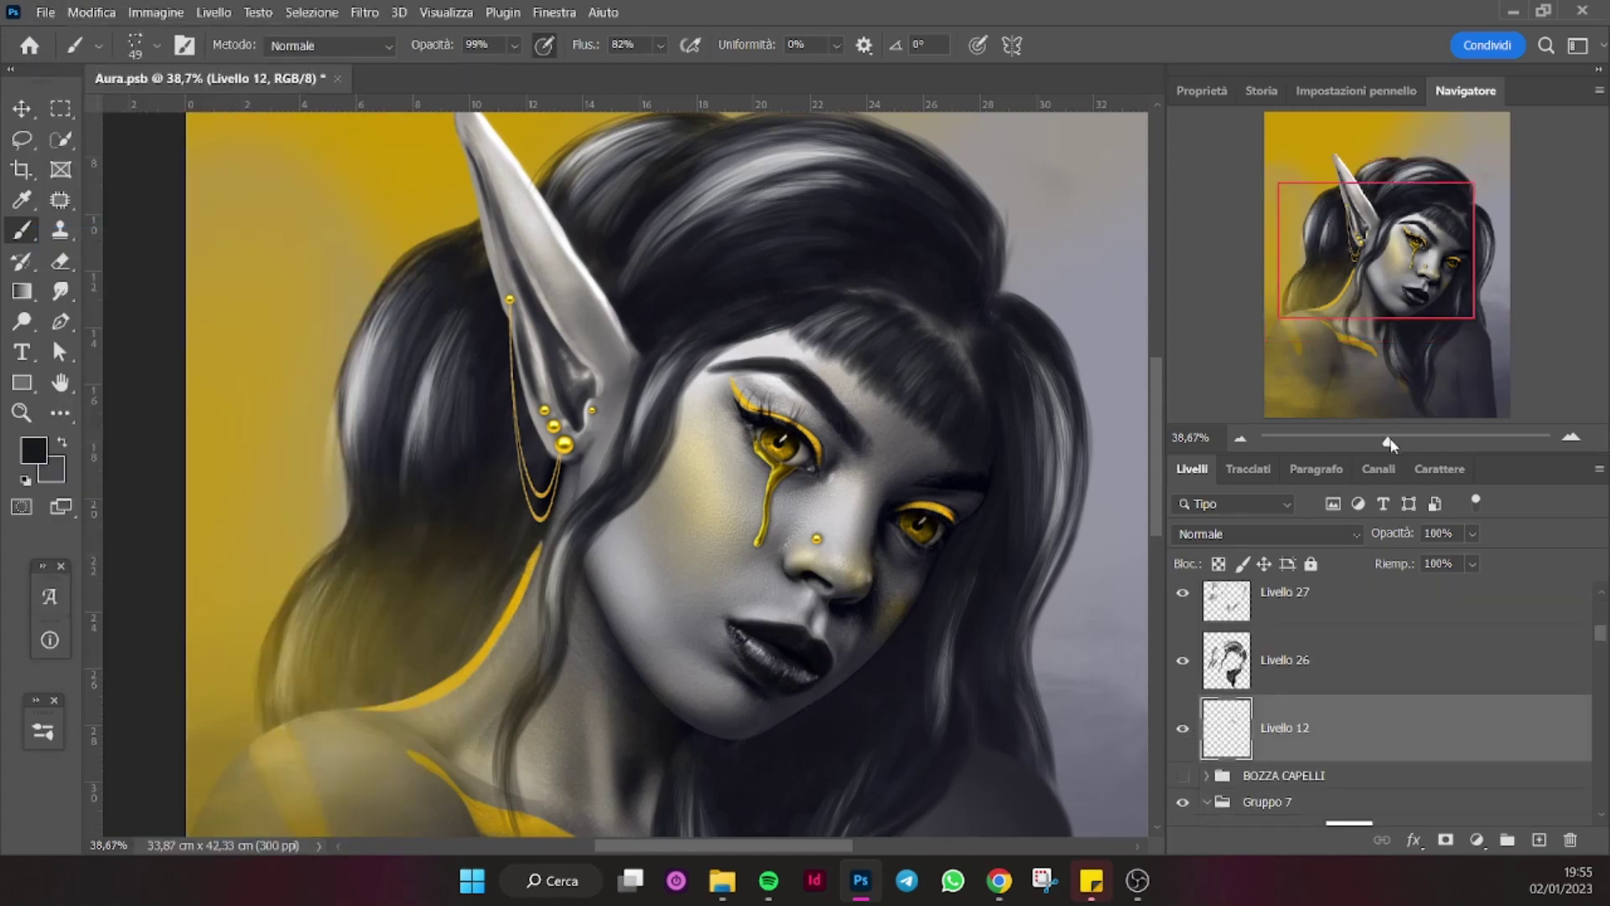
key(e)
scroll(740, 370, up, 1)
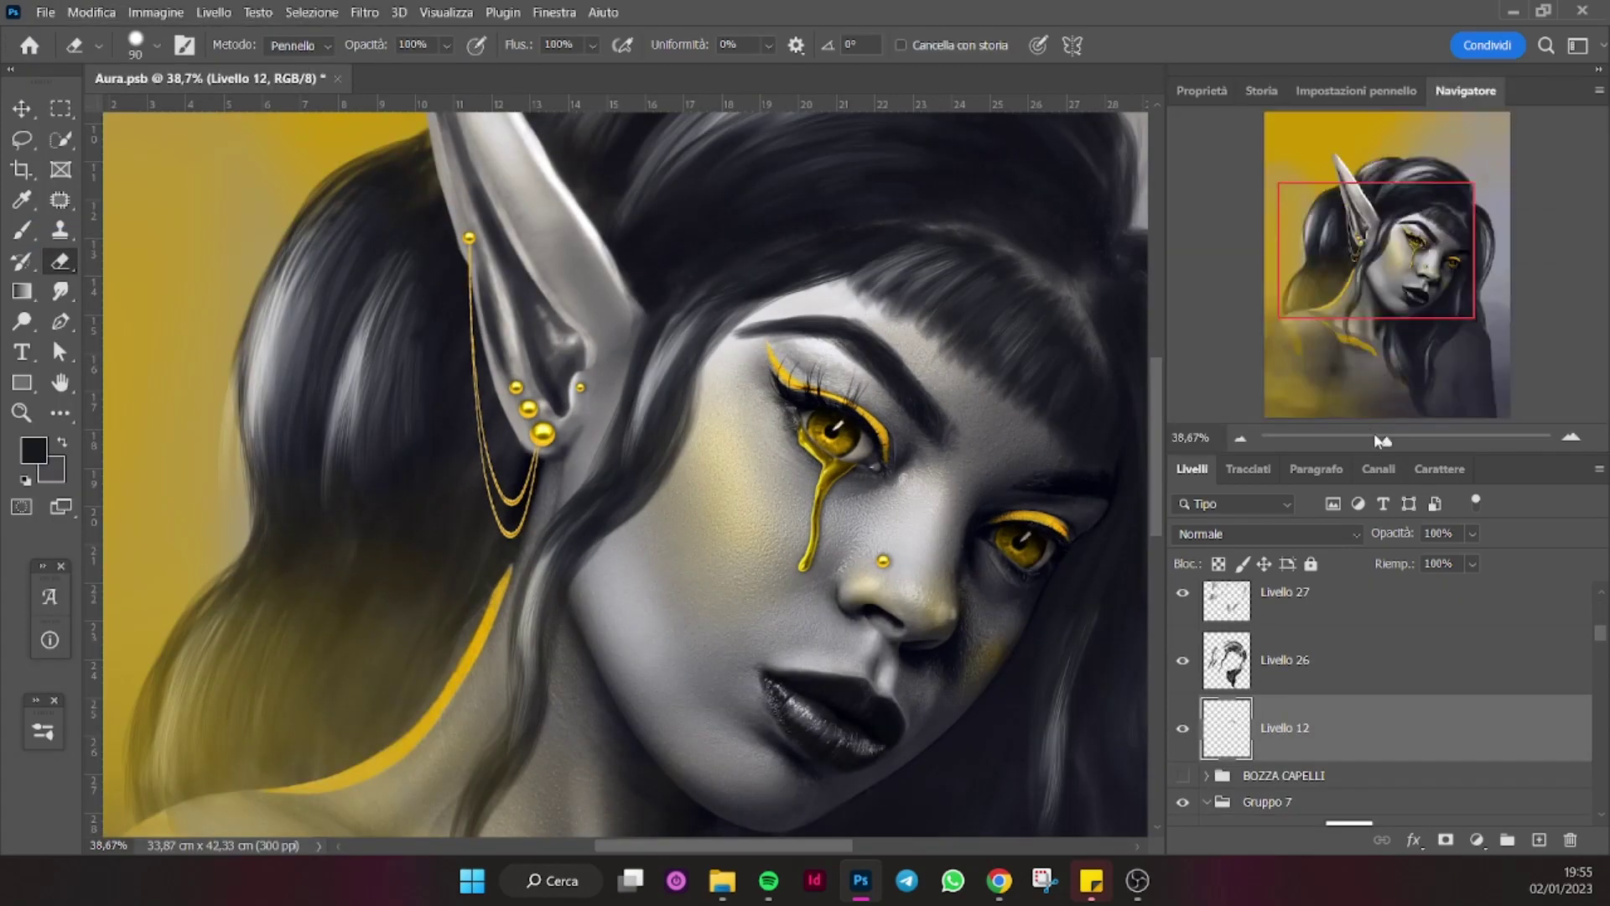
drag(1384, 438, 1360, 438)
Add a new empty layer, set a lighter grey foreground and set the tip size to 33.
key(ctrl+shift+alt+n)
key(i)
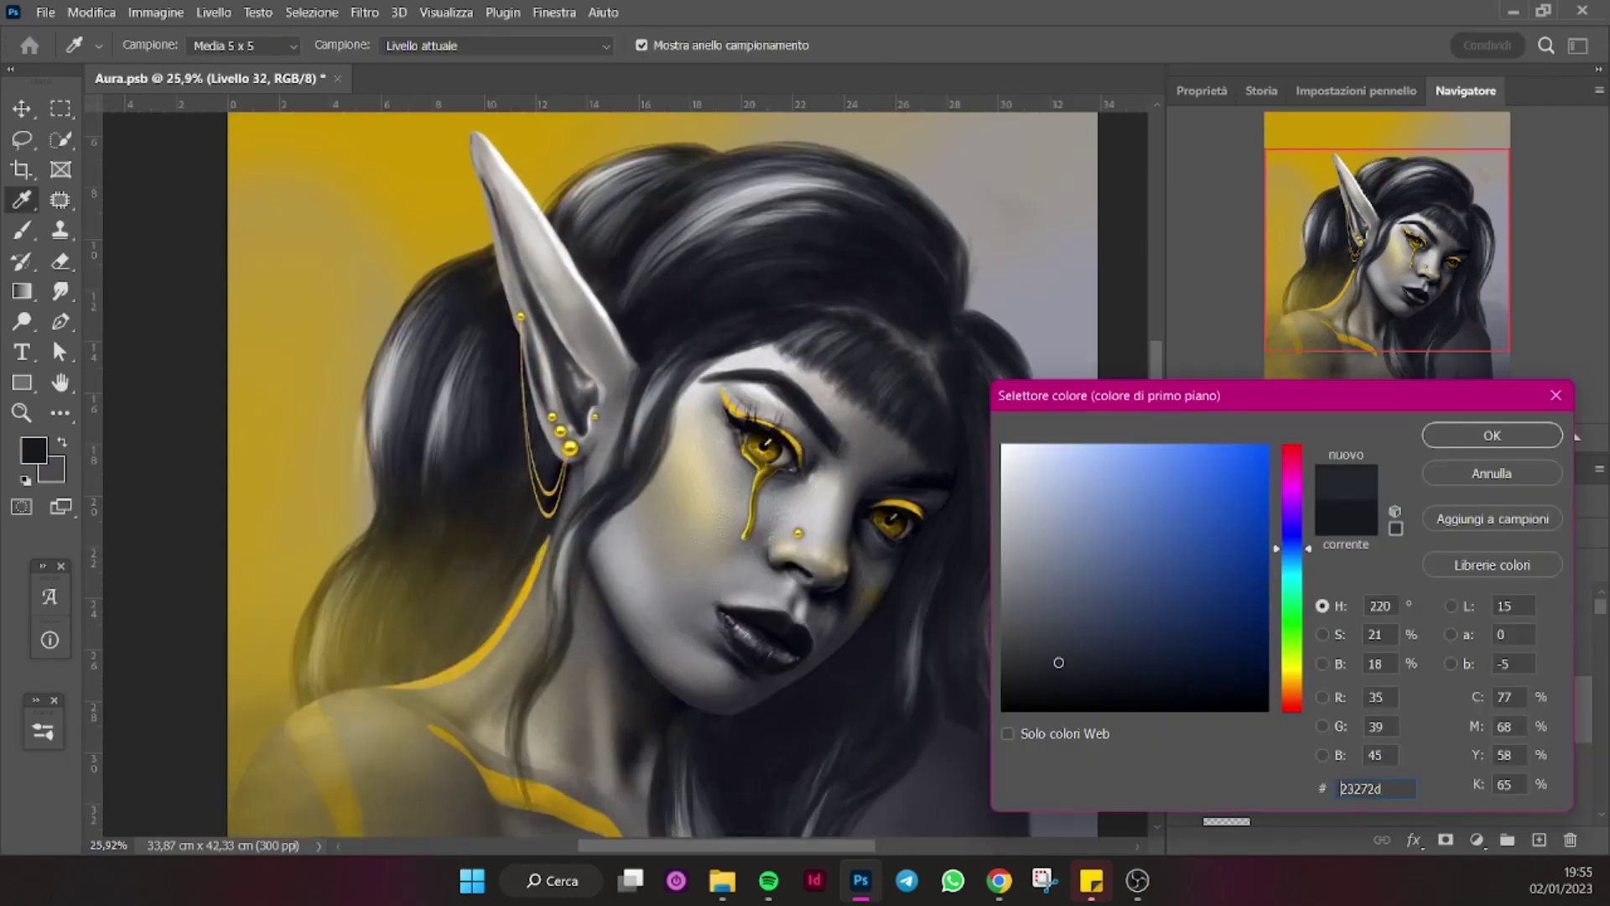
key(Return)
key(e)
scroll(528, 378, up, 5)
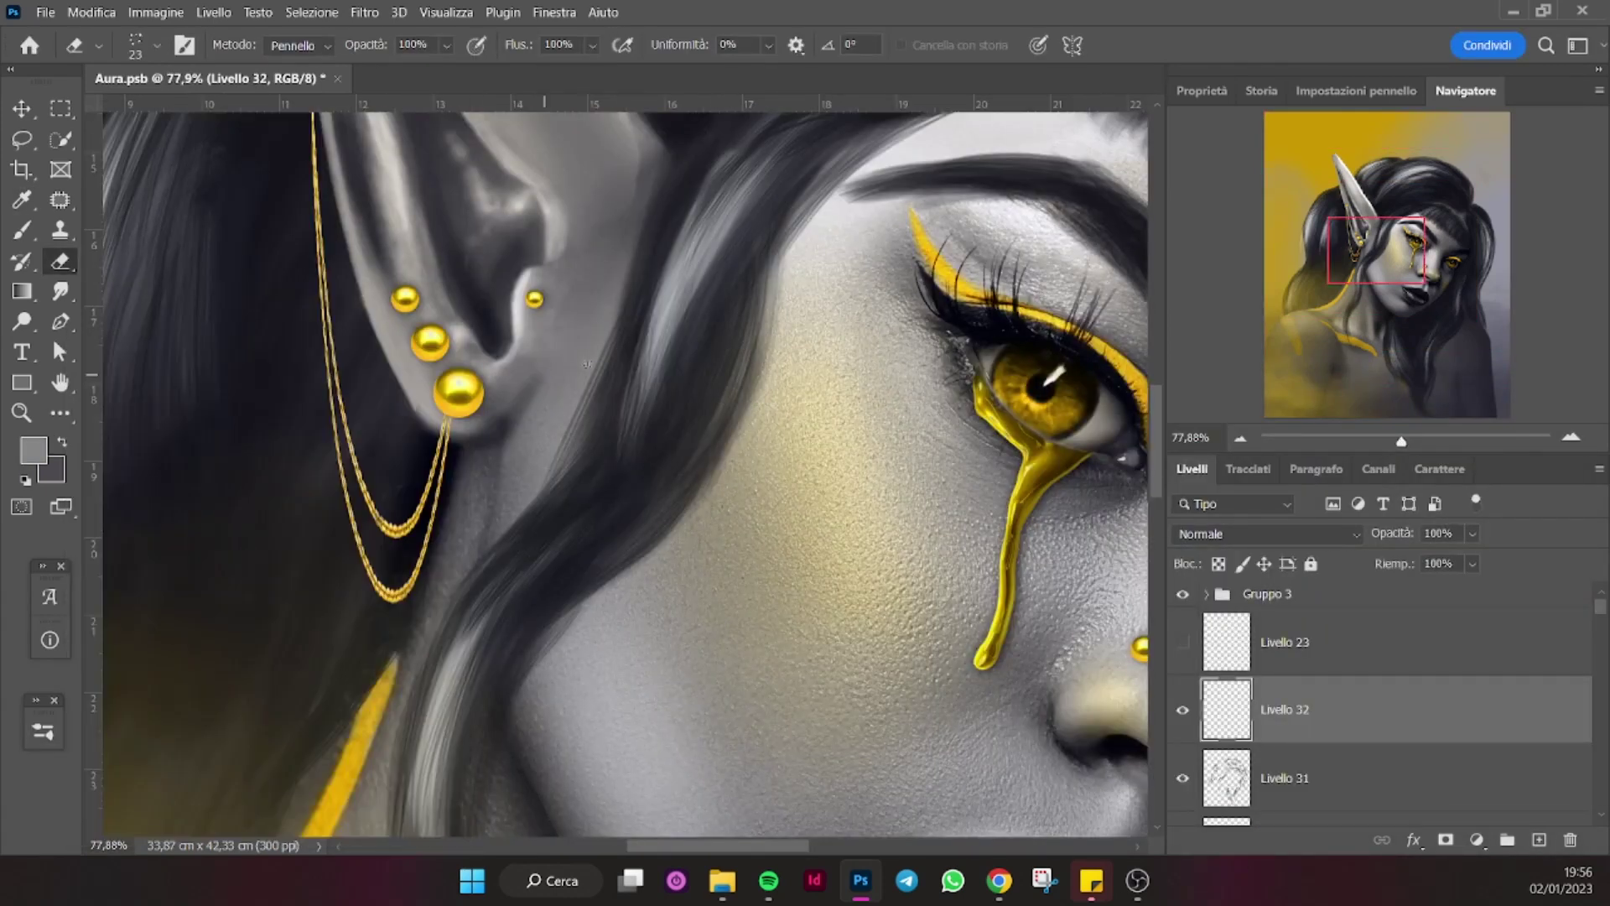
click(43, 730)
key(b)
Paint light strands near the hairline and brow, then fainter ones at 37% flow.
drag(772, 220, 511, 248)
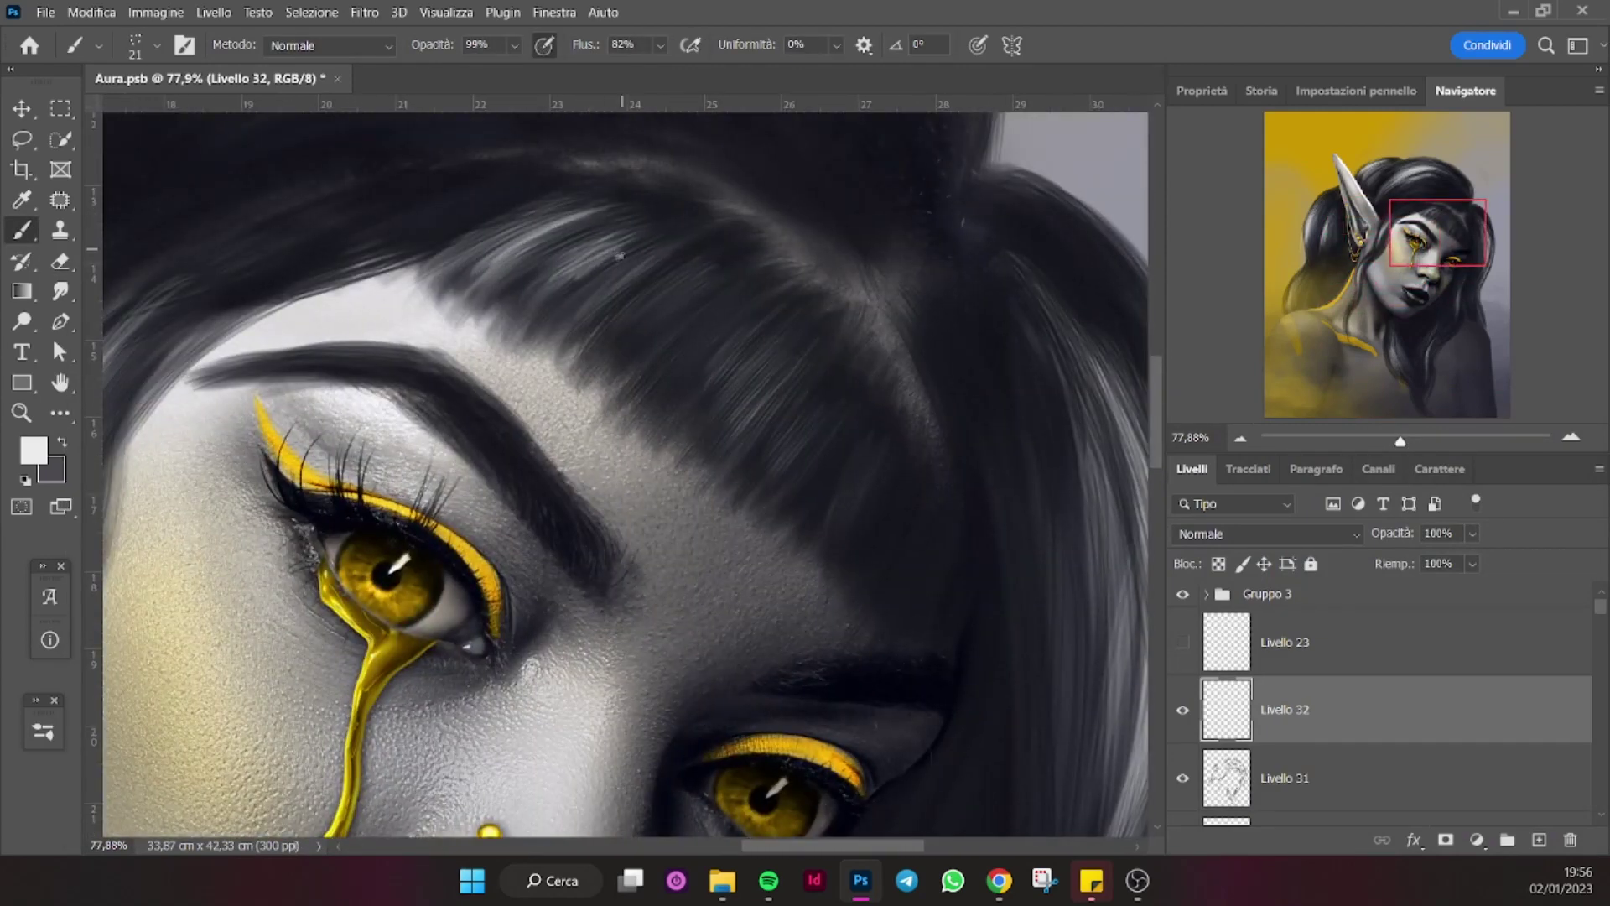
drag(590, 220, 662, 352)
drag(604, 277, 666, 369)
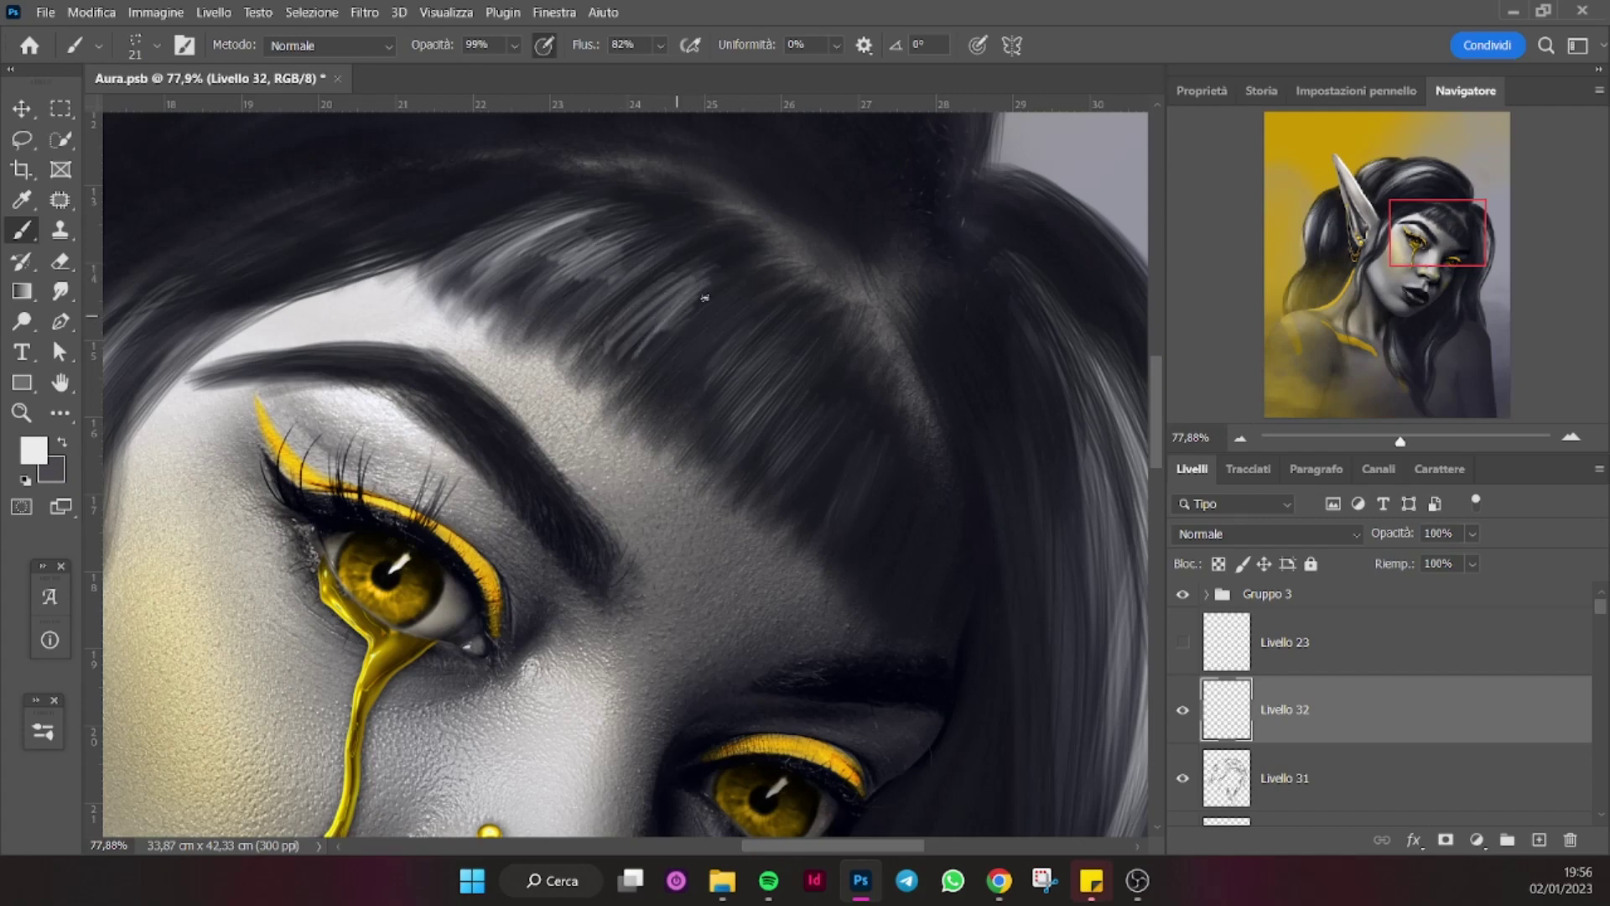
scroll(676, 399, up, 5)
drag(661, 44, 630, 76)
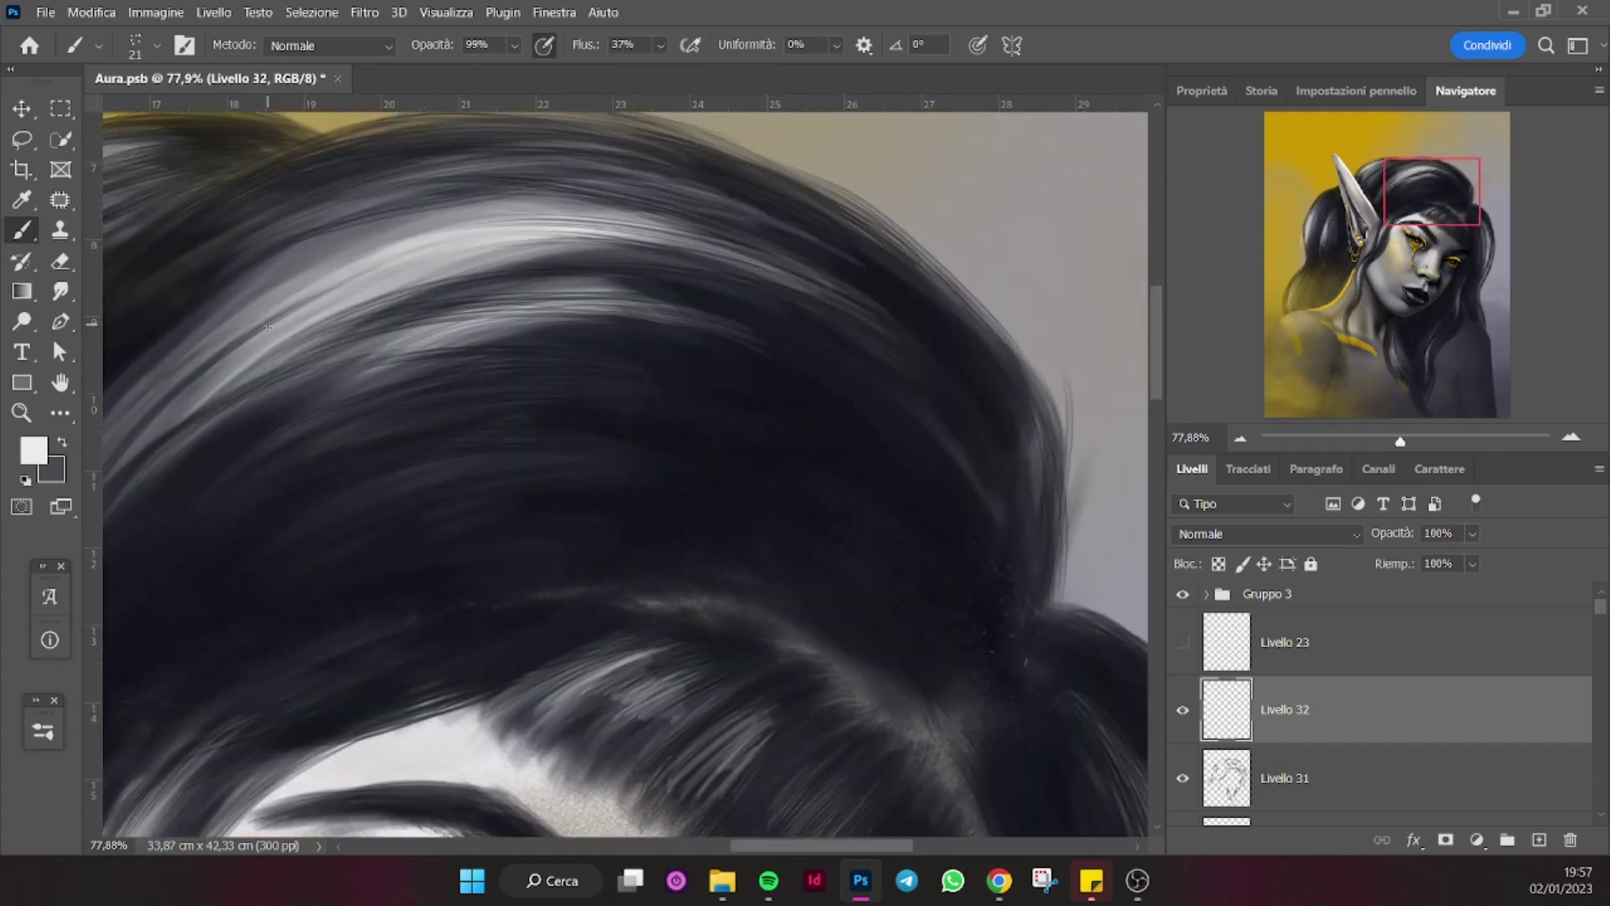
scroll(267, 327, down, 3)
scroll(838, 537, down, 1)
mouse_move(643, 448)
mouse_down()
mouse_move(708, 423)
mouse_move(778, 437)
mouse_up()
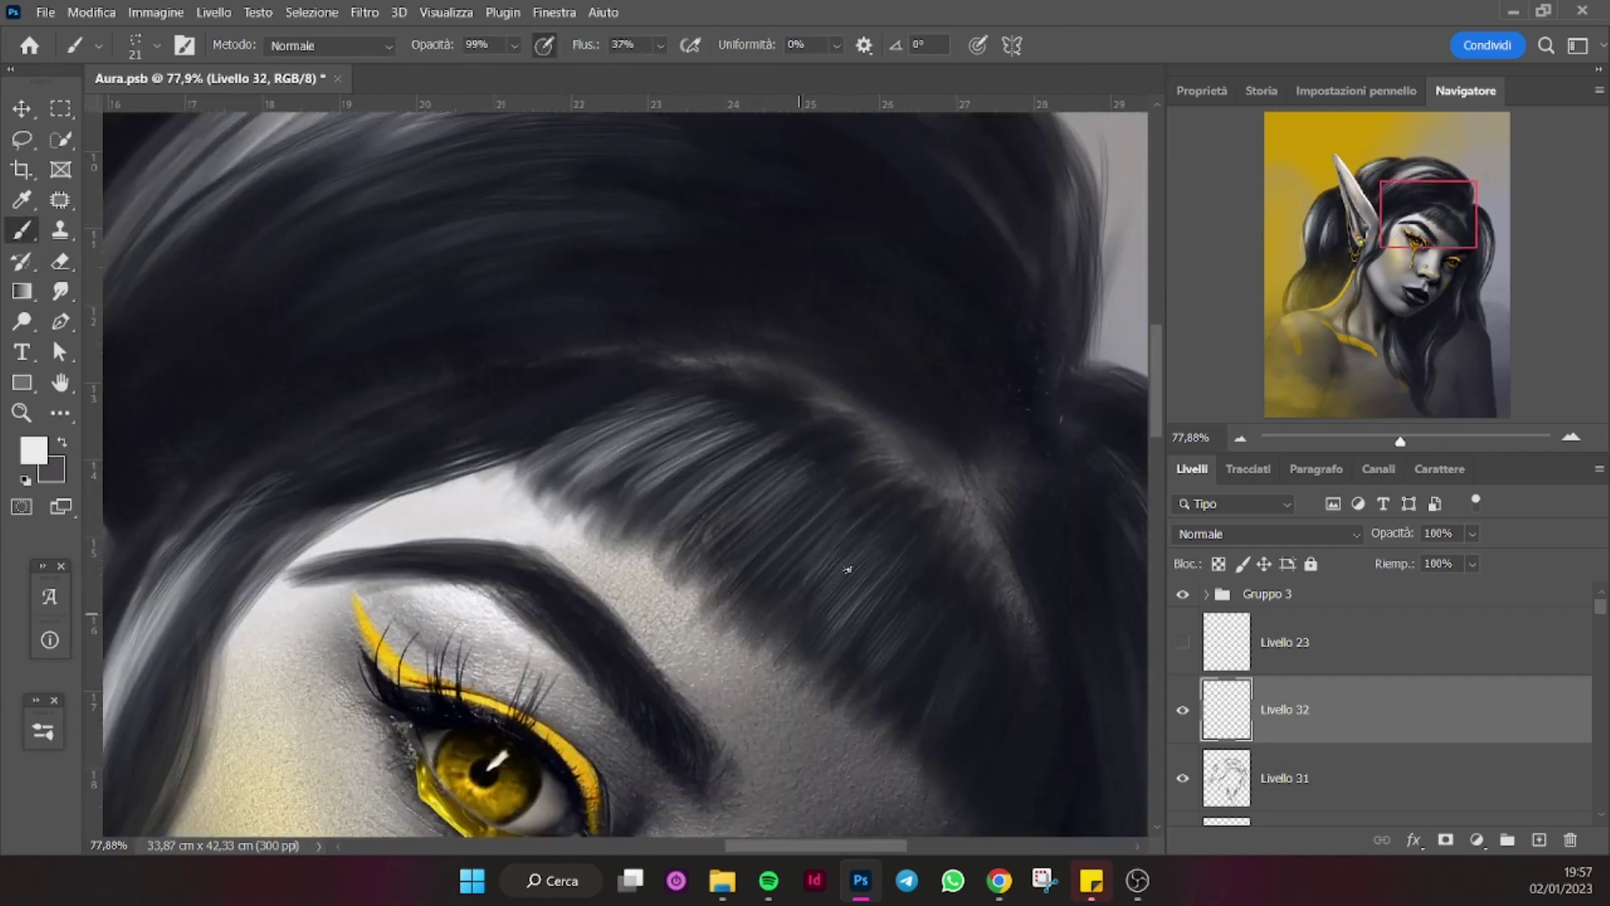
Pan across the ear, earrings, lips and neck, then zoom out to the shoulder.
drag(833, 487, 438, 251)
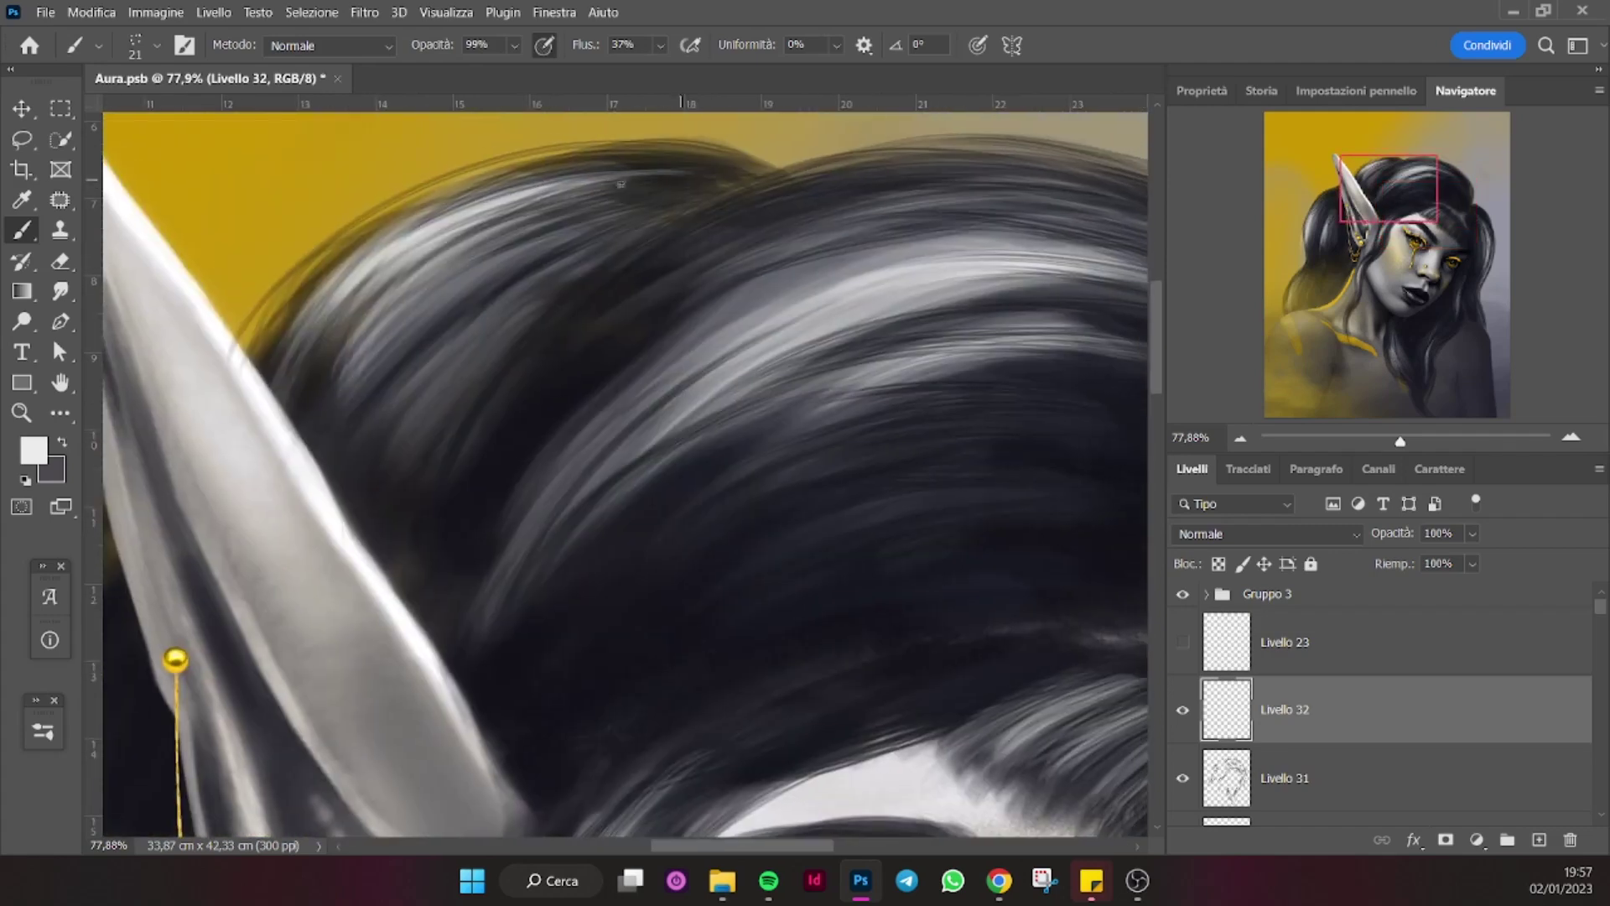
mouse_move(753, 255)
mouse_down()
mouse_move(476, 354)
mouse_move(453, 194)
mouse_up()
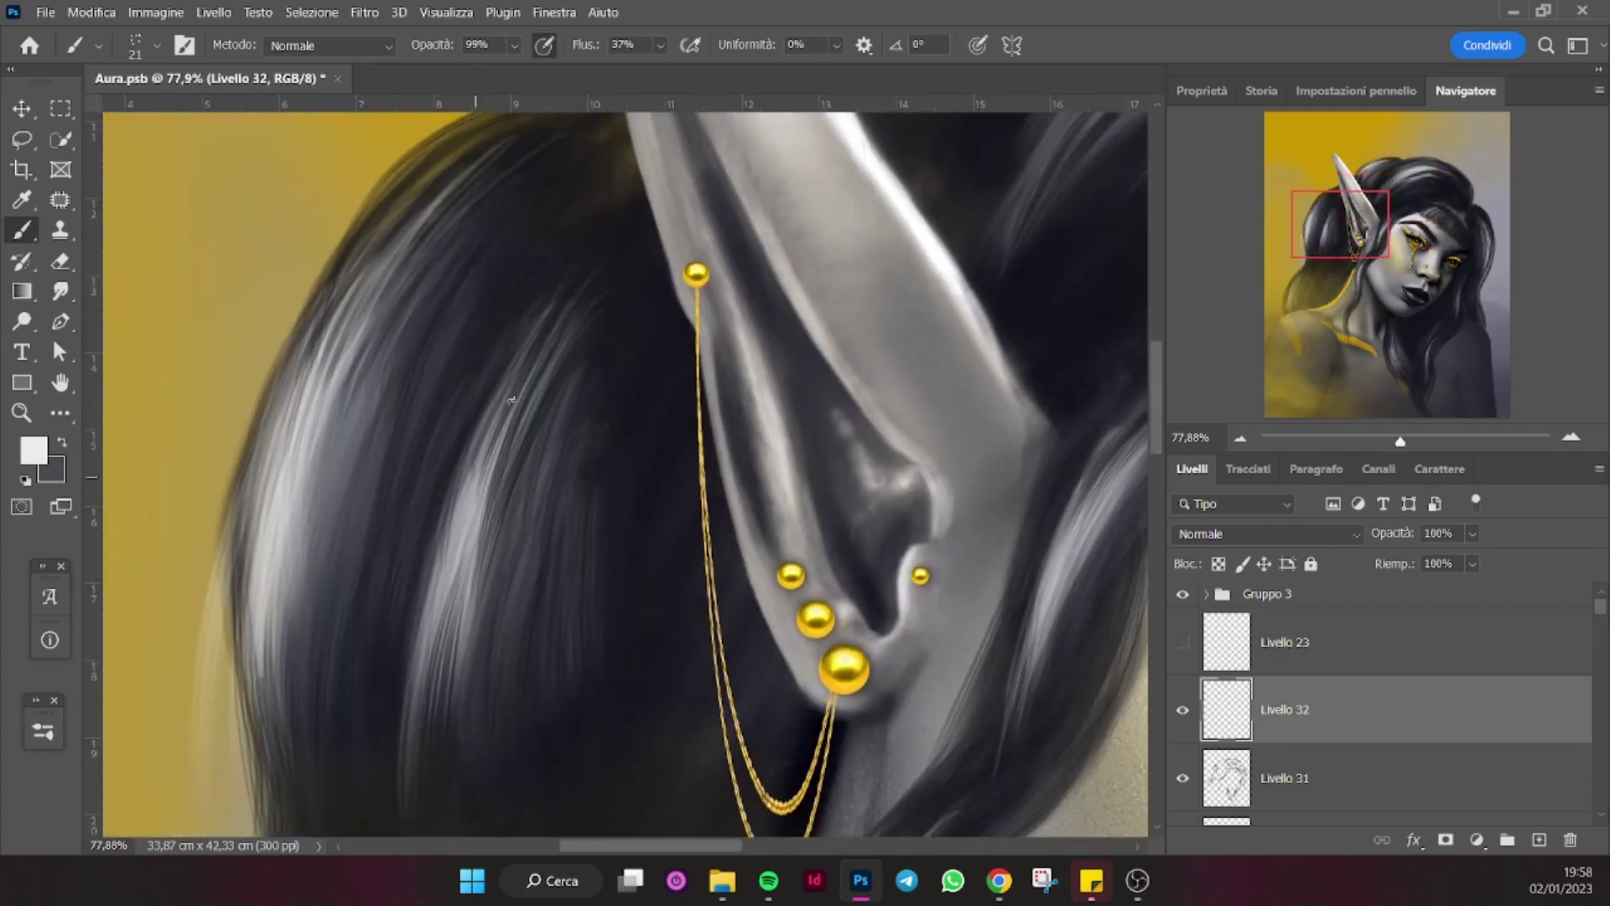
drag(494, 453, 594, 382)
drag(418, 434, 460, 703)
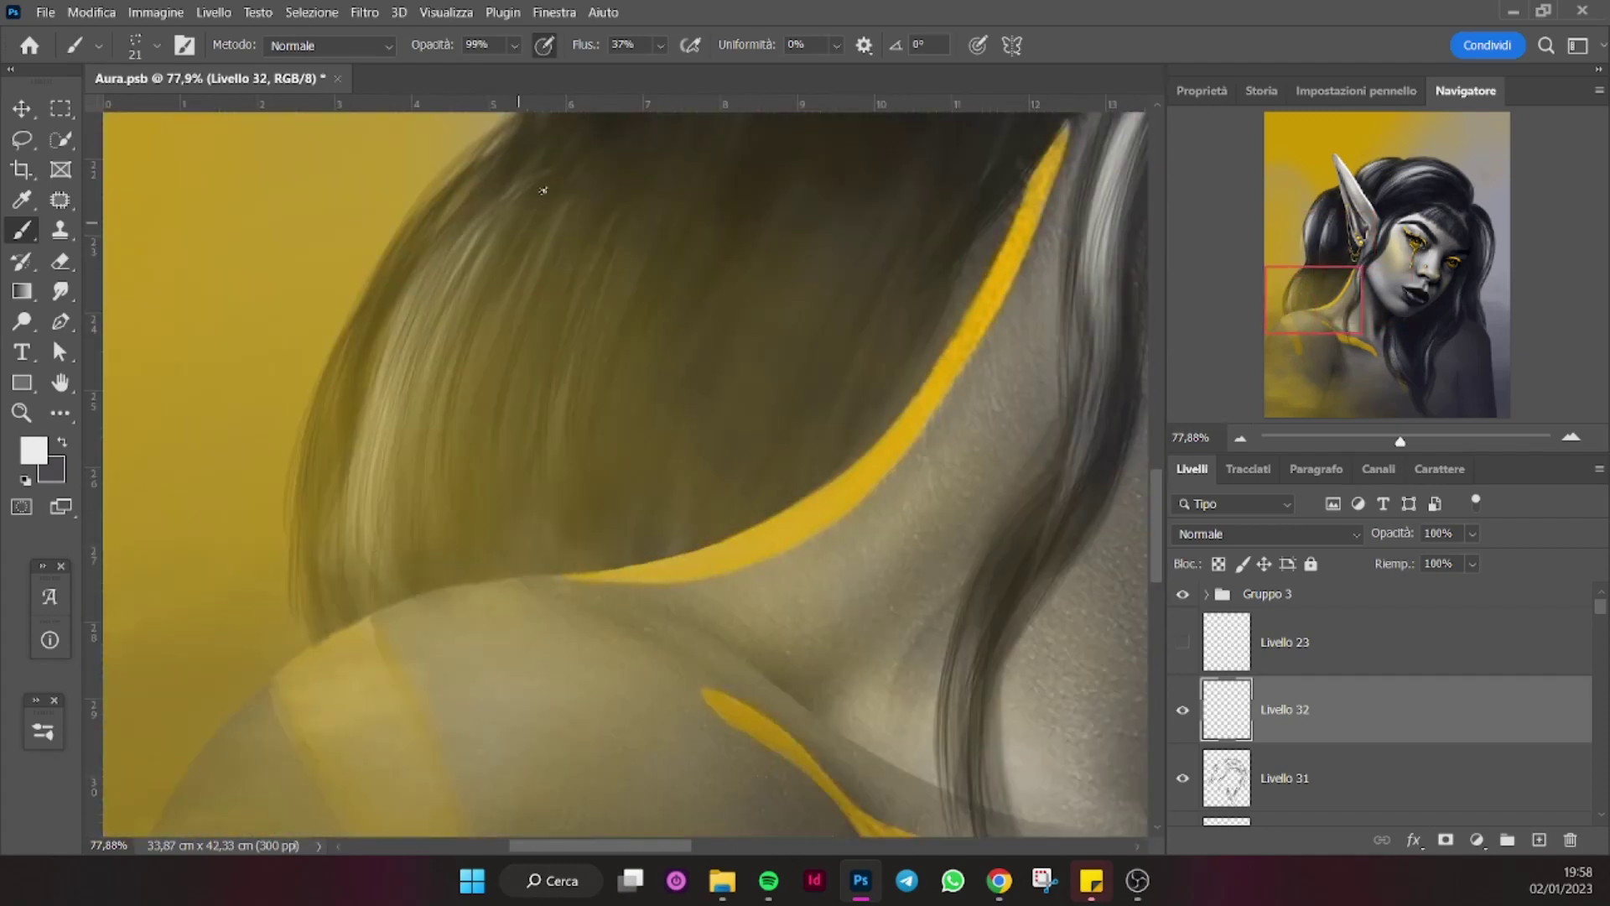
drag(1363, 290, 1447, 223)
scroll(760, 410, down, 3)
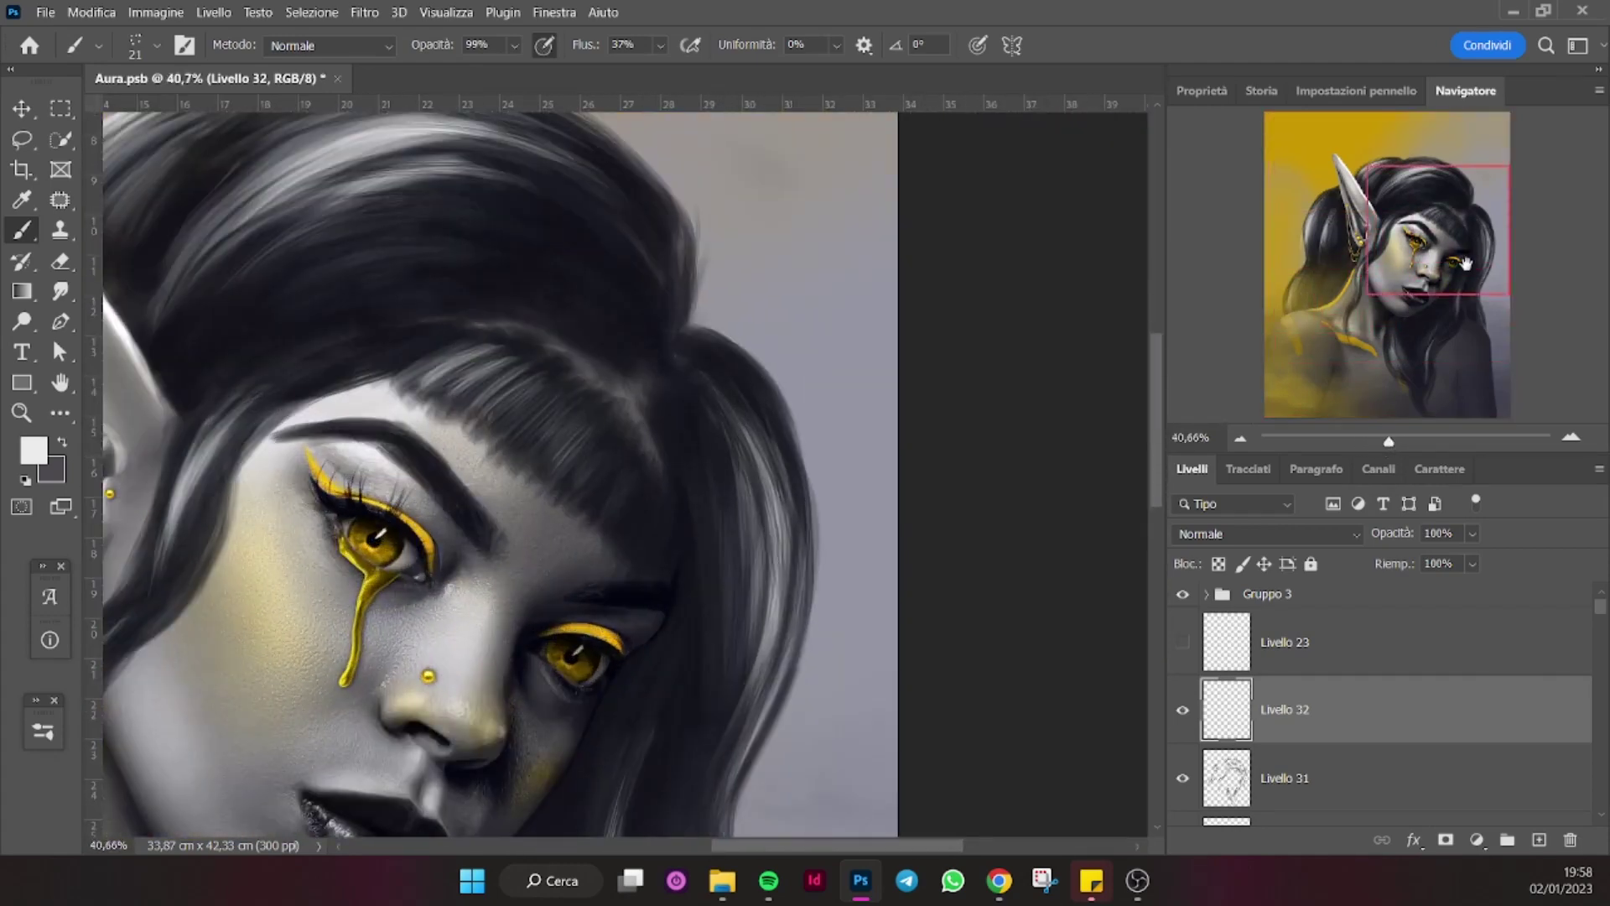
drag(557, 704, 917, 486)
drag(895, 796, 844, 636)
drag(1391, 303, 1391, 337)
Pan the Navigator view across the neck, shoulder, eye and ear.
drag(1388, 441, 1365, 441)
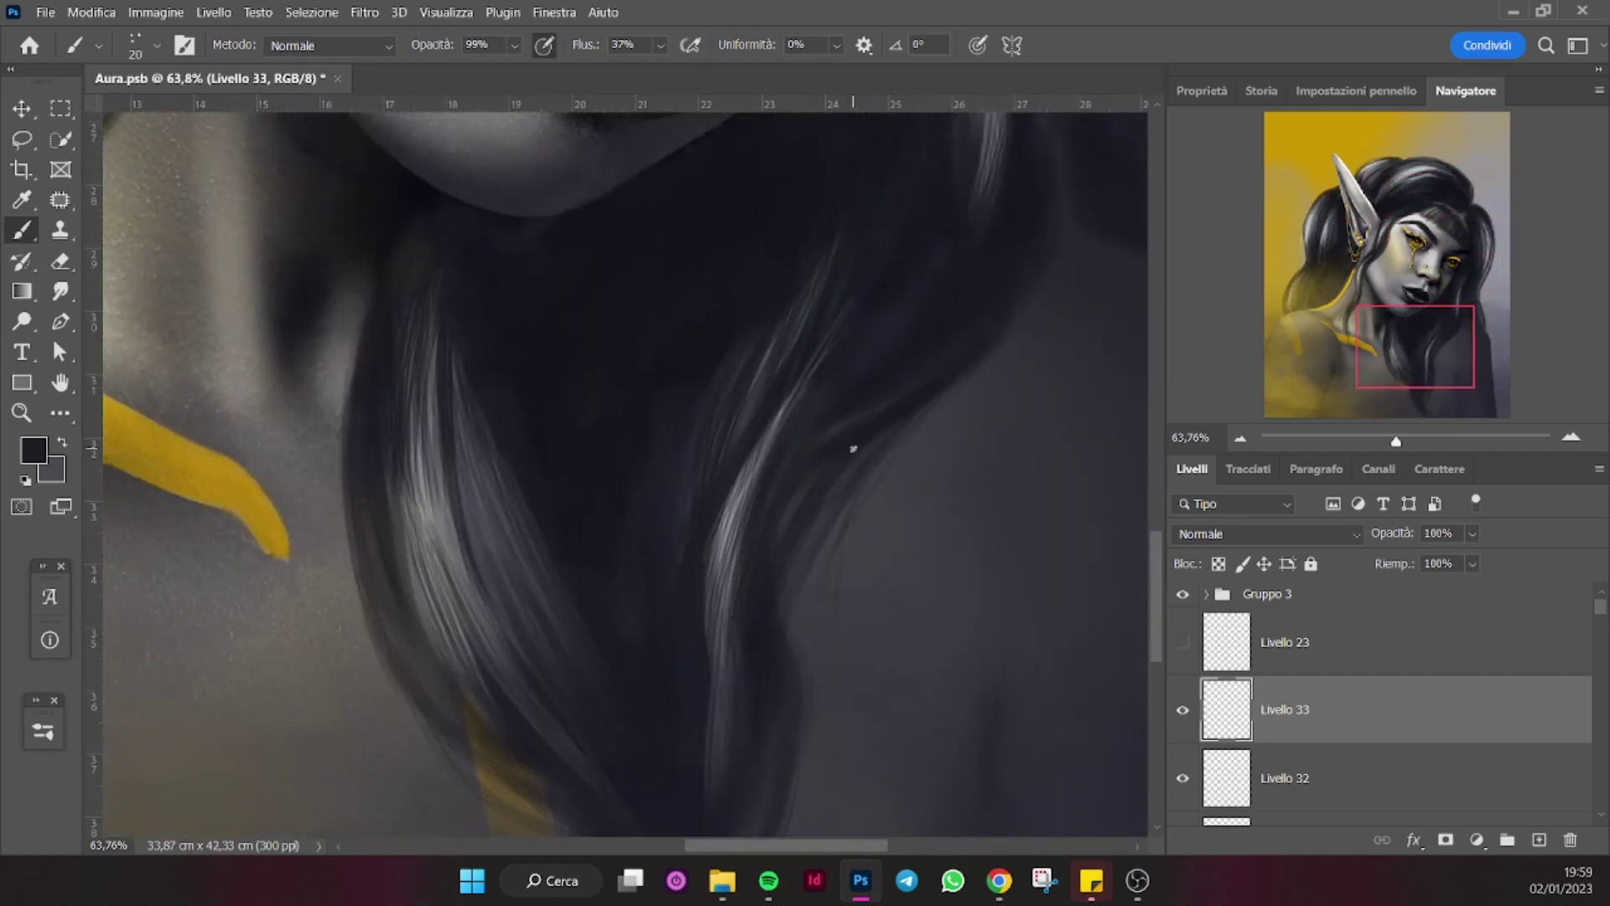
drag(1401, 350, 1393, 364)
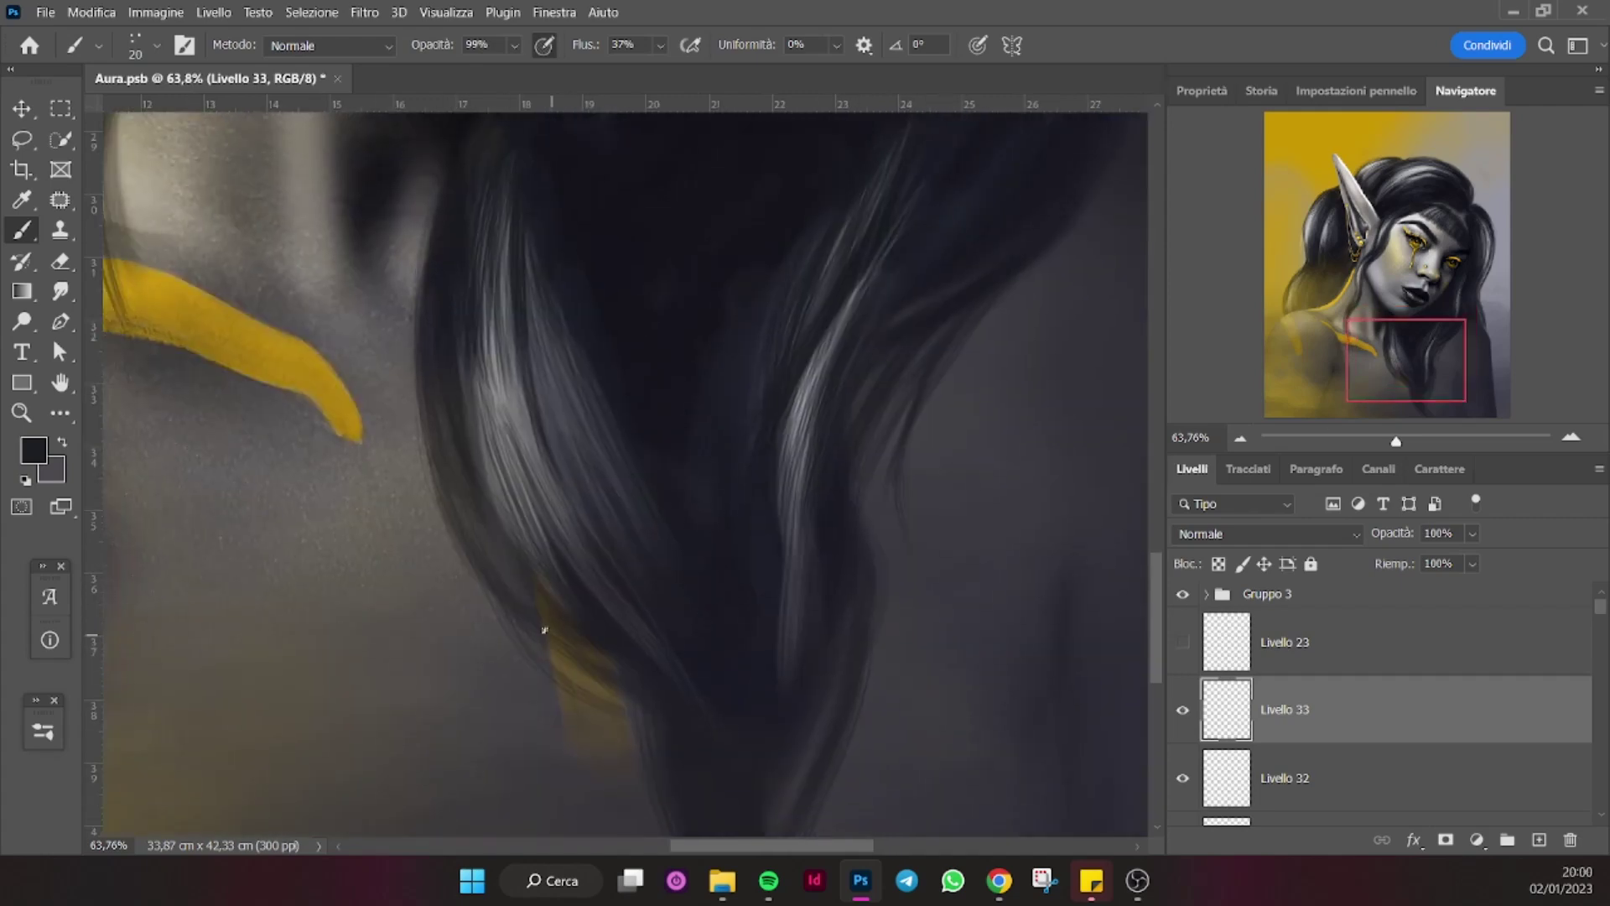
drag(544, 629, 690, 524)
mouse_move(1401, 340)
mouse_down()
mouse_move(1460, 284)
mouse_move(1385, 258)
mouse_up()
drag(577, 468, 671, 256)
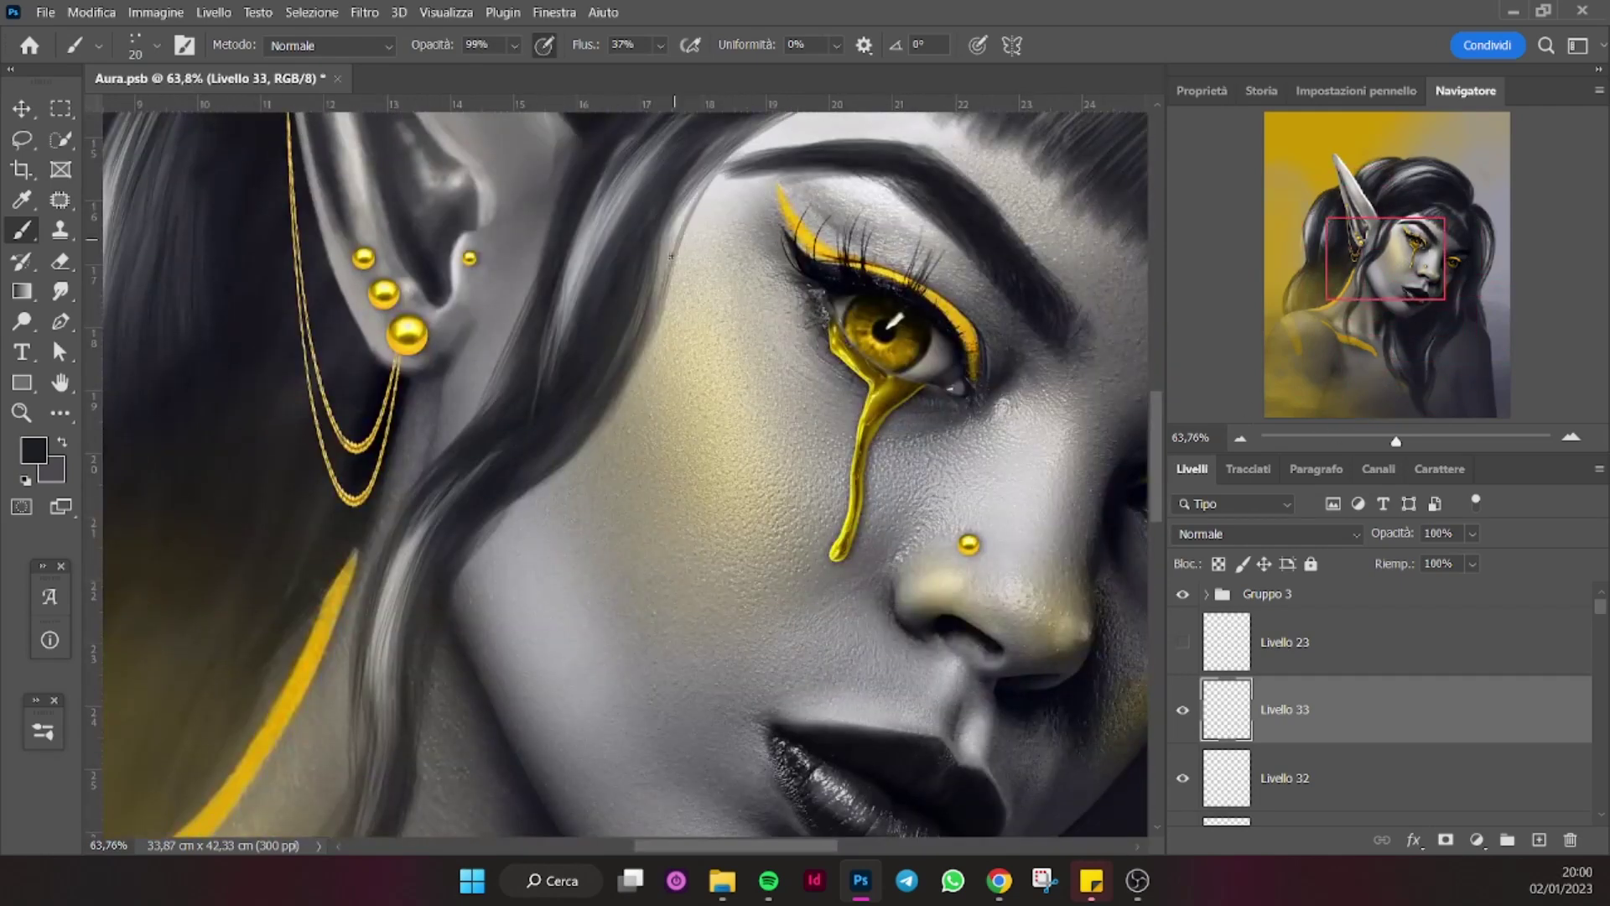
drag(406, 517, 675, 331)
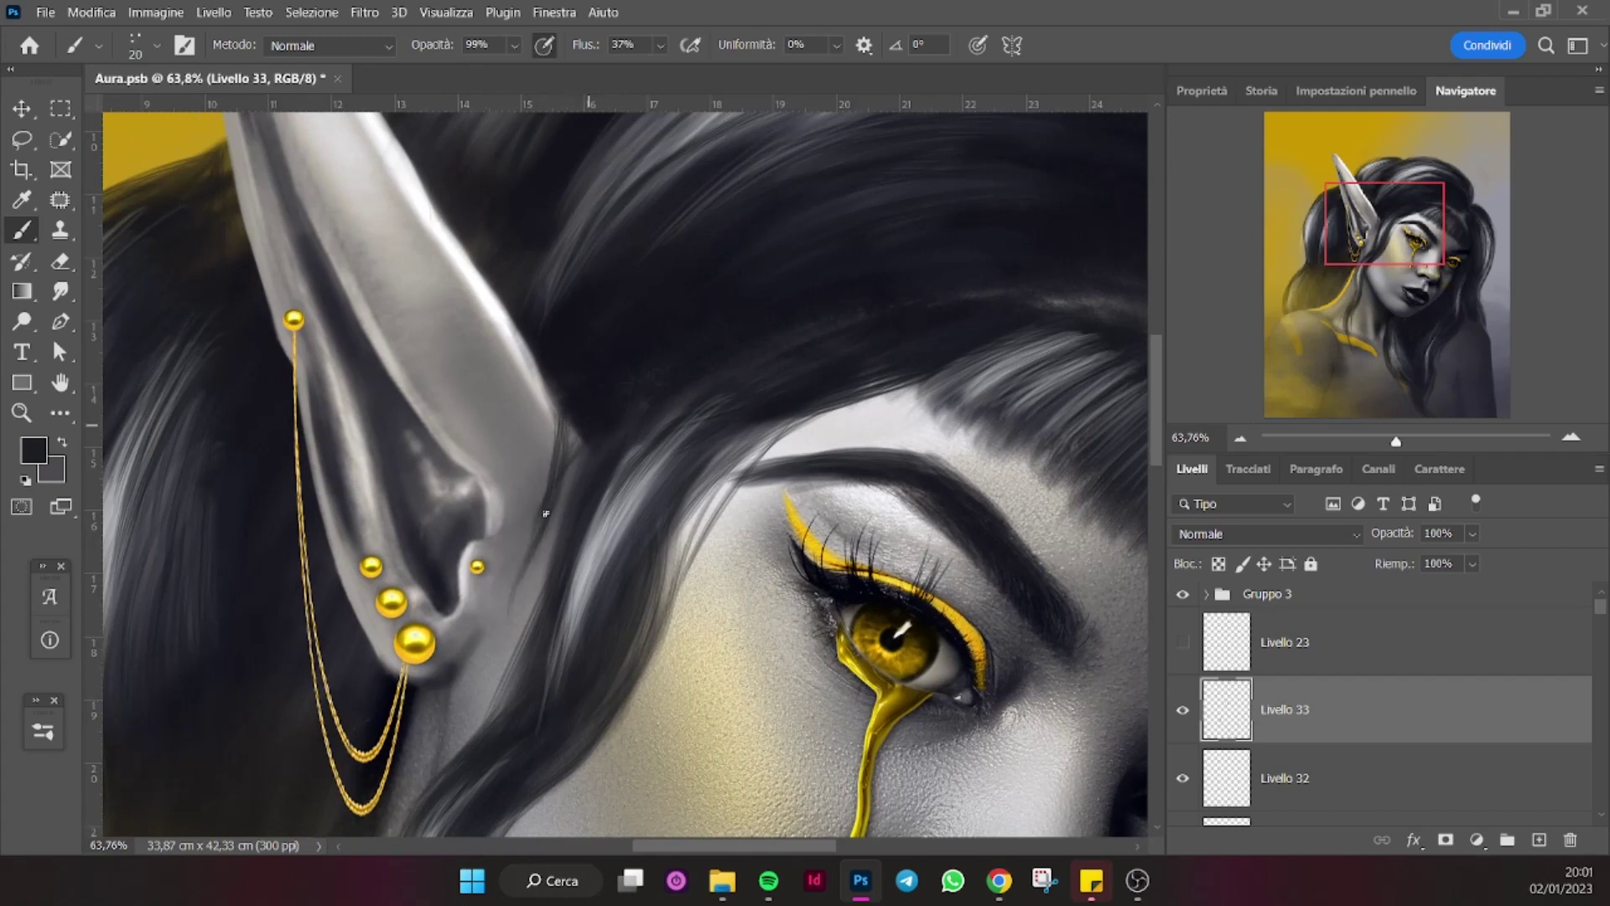
Toggle Eraser and Brush, then zoom out to 25.9% to see the whole face.
key(e)
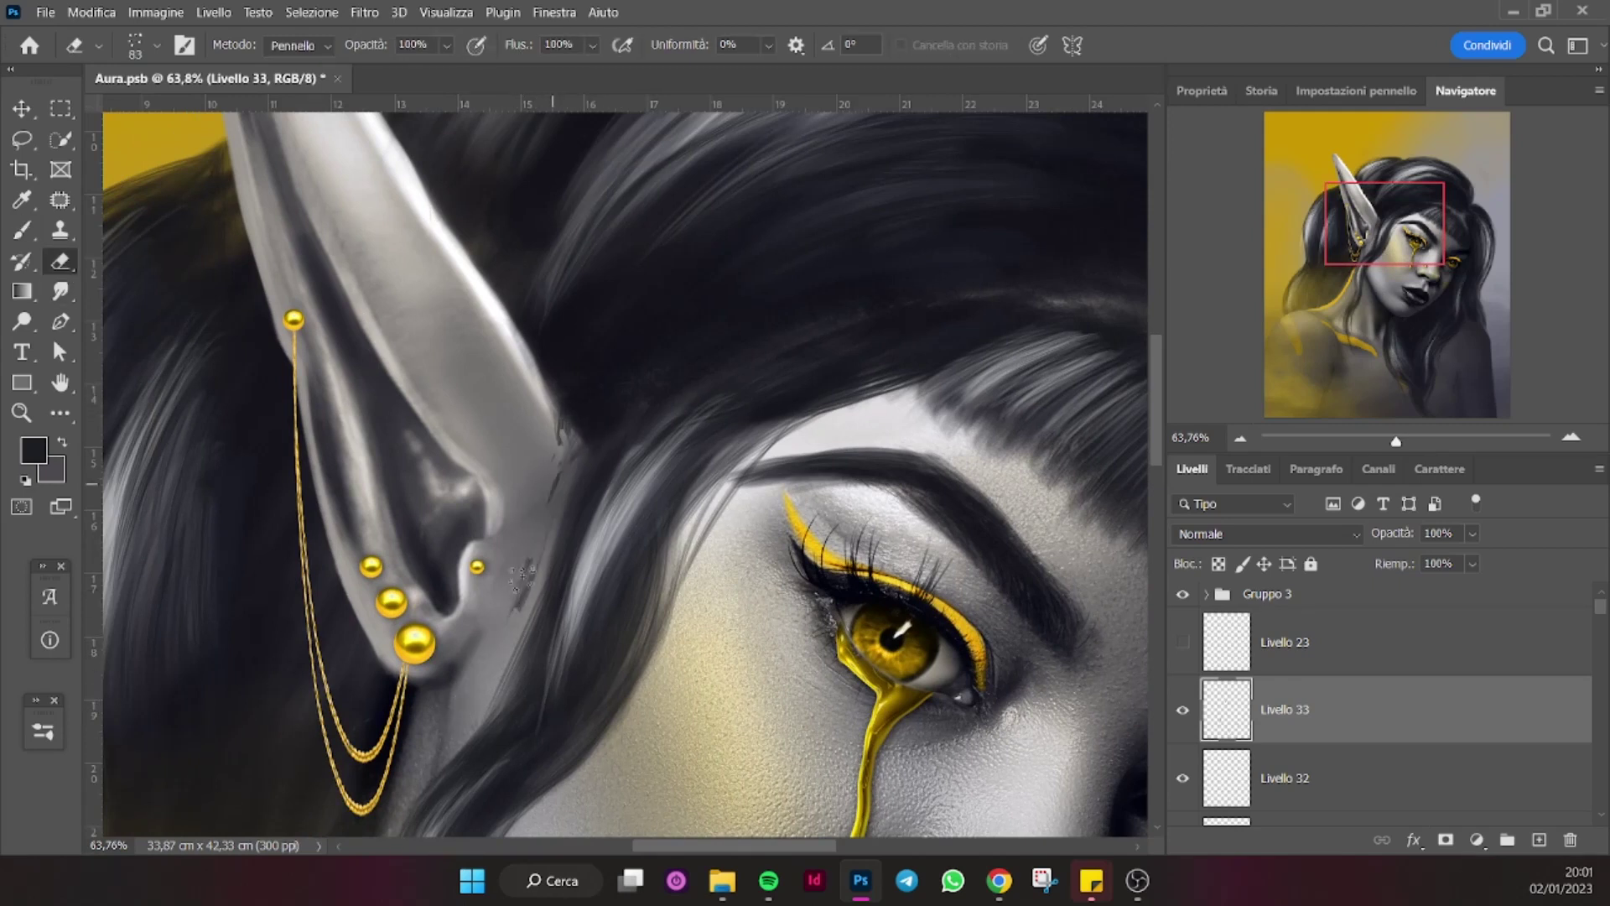
key(b)
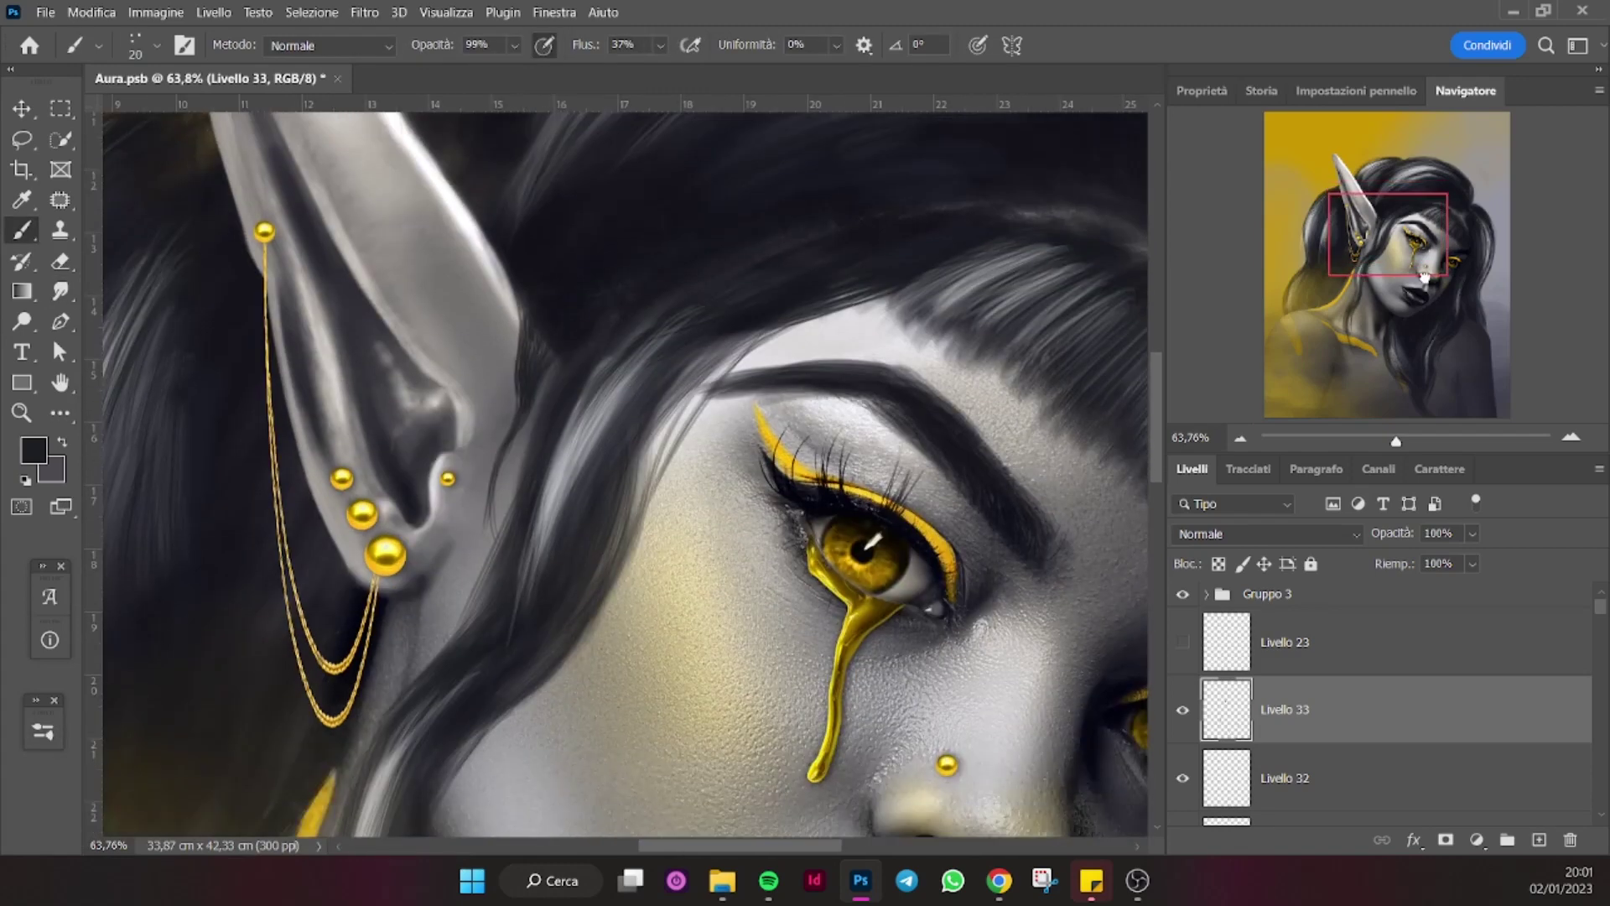
drag(526, 620, 458, 743)
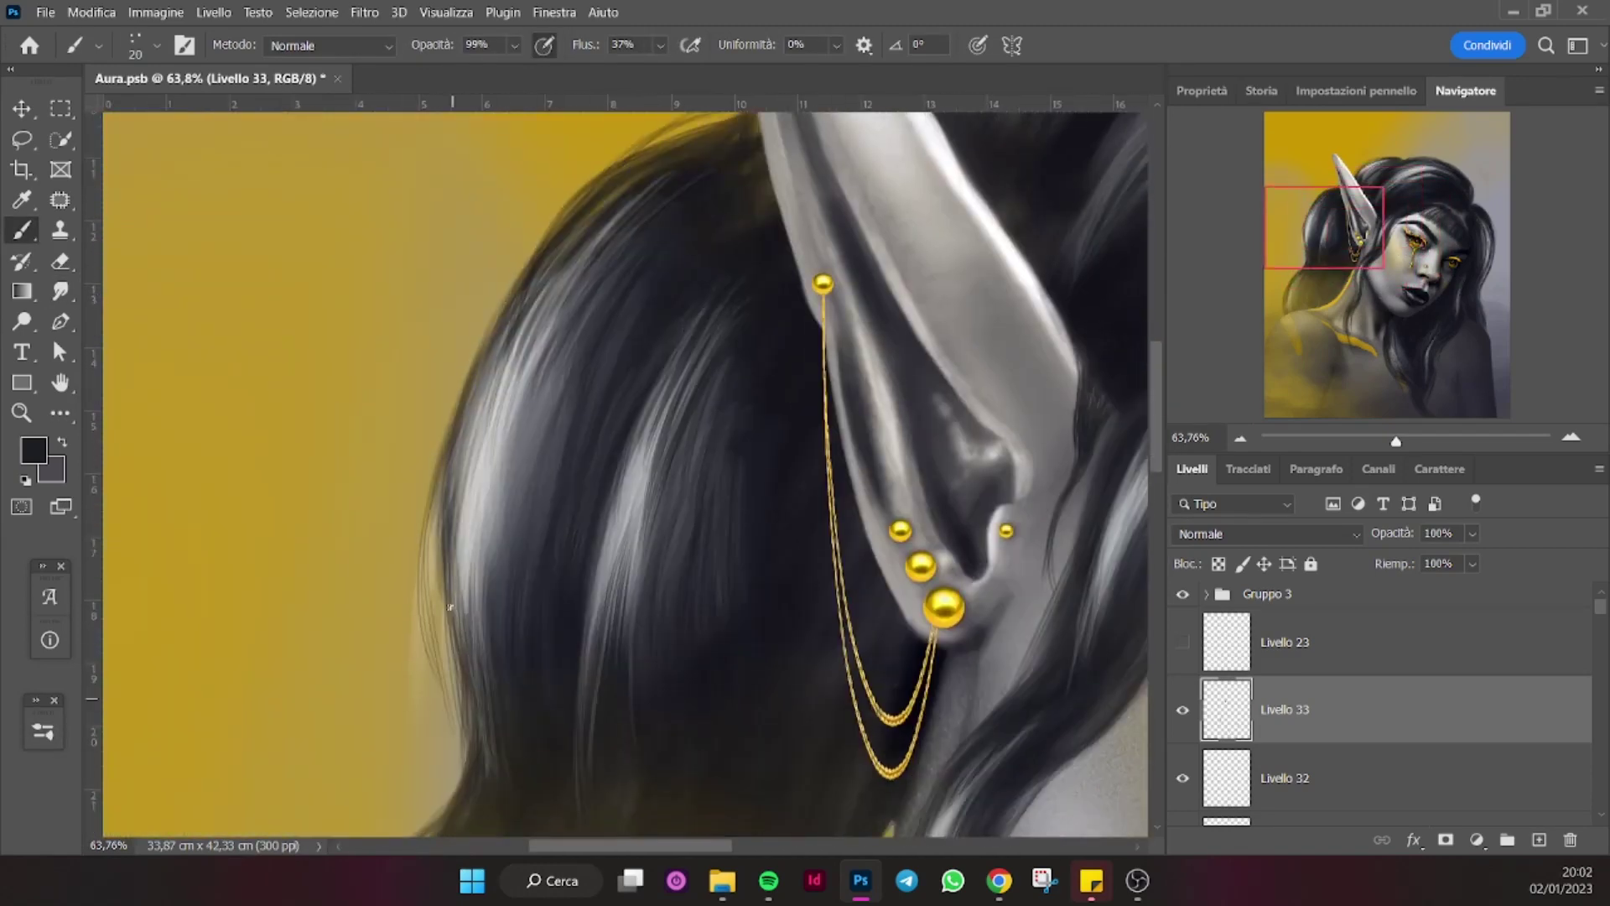
drag(1333, 235, 1472, 308)
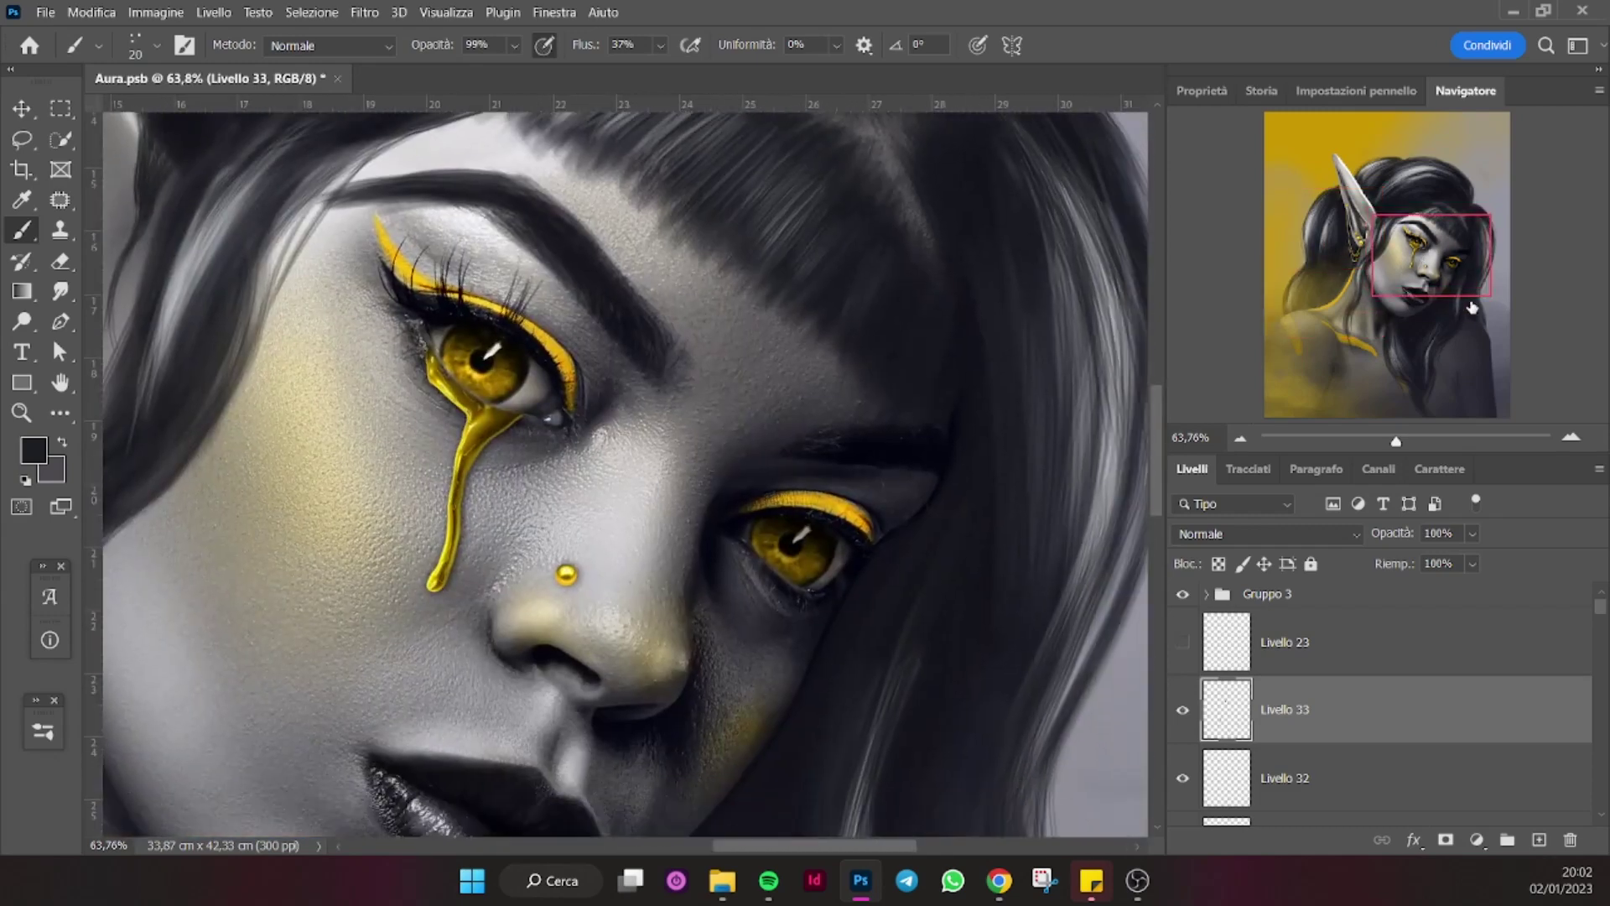
mouse_move(1395, 440)
mouse_down()
mouse_move(1361, 441)
mouse_move(1378, 442)
mouse_up()
click(1531, 661)
Delete the BOZZA CAPELLI group and rename Livello 24 to CAPELLI DIETRO.
key(ctrl+g)
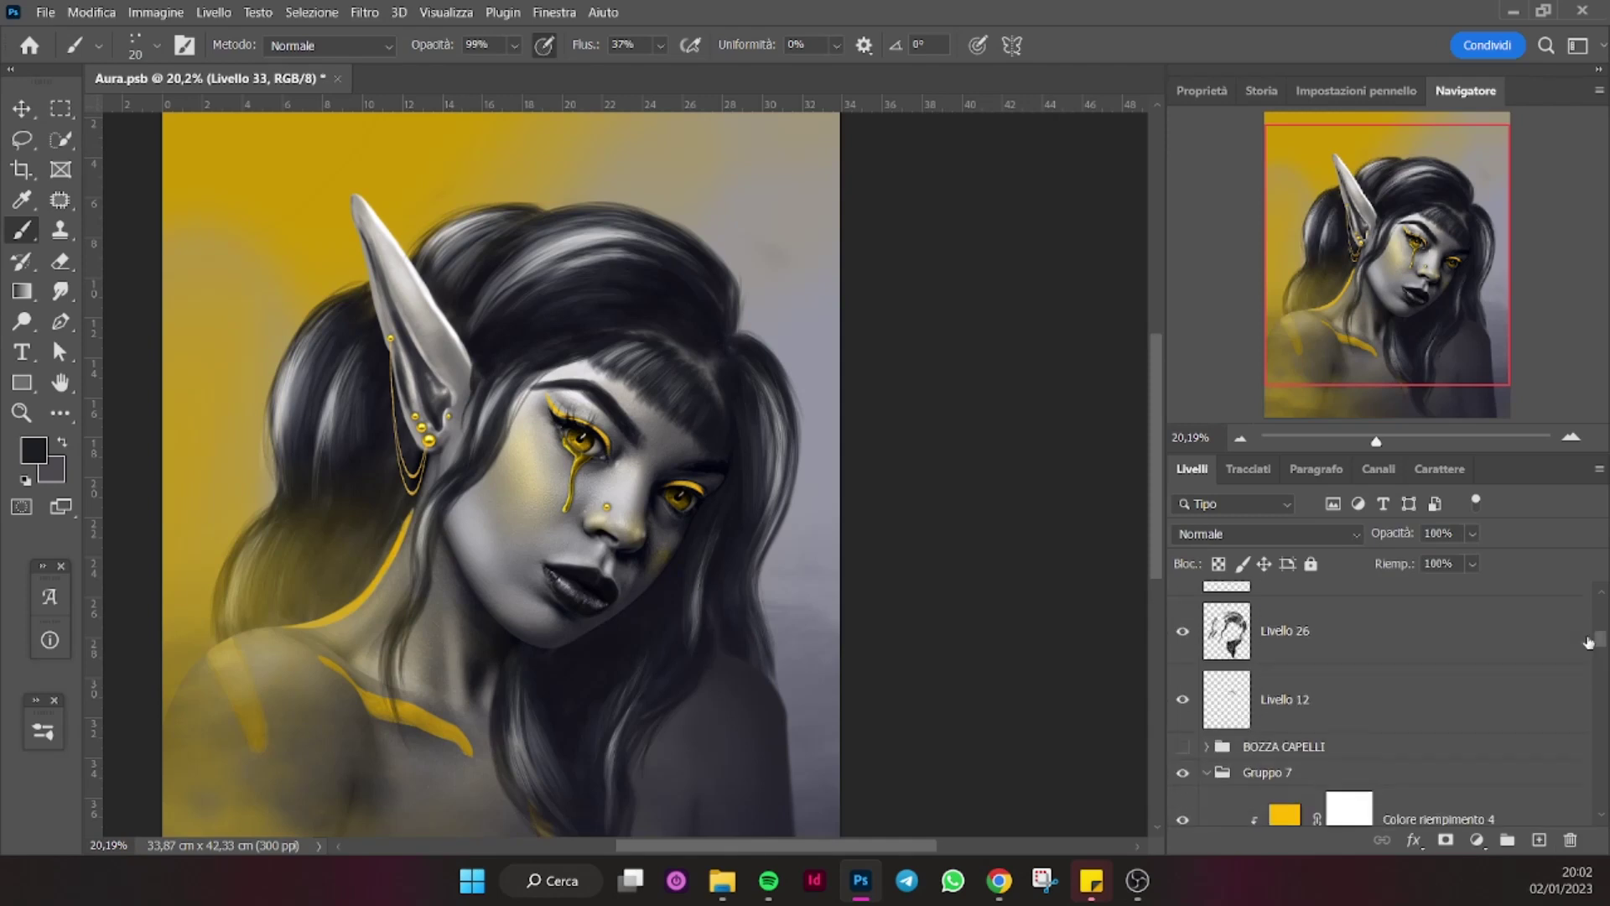
click(1283, 621)
click(1570, 839)
click(791, 356)
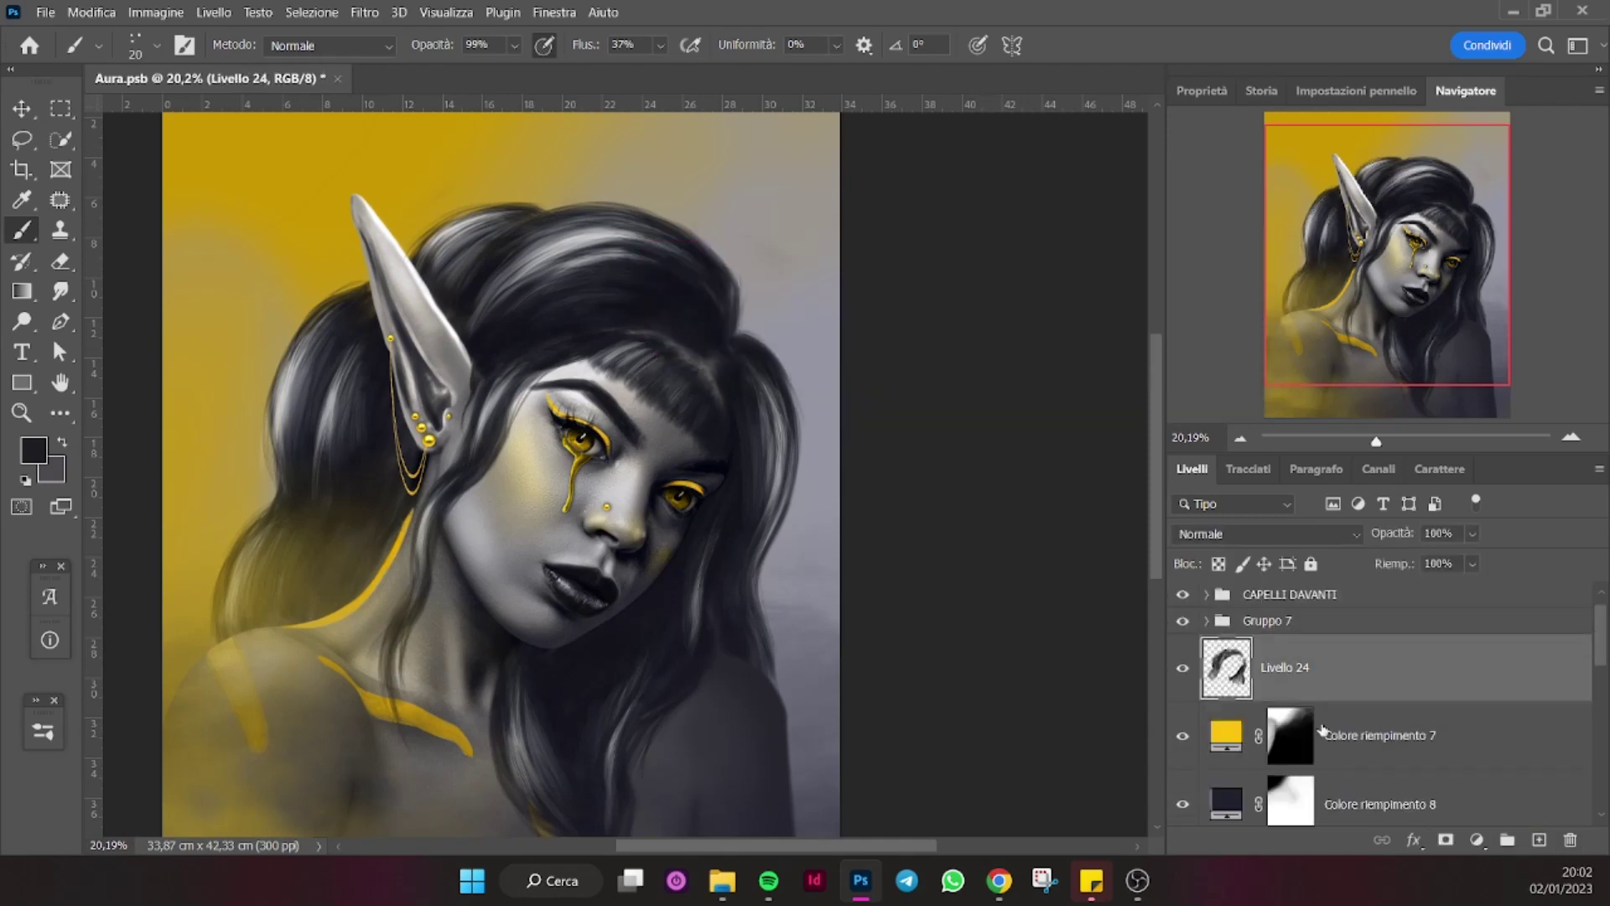
key(Return)
Hide and delete the Colore riempimento 10 fill layer.
drag(1428, 364, 1426, 370)
click(1397, 594)
scroll(1342, 687, down, 4)
scroll(1342, 687, up, 1)
scroll(1258, 712, up, 1)
click(1183, 738)
click(1308, 738)
key(Delete)
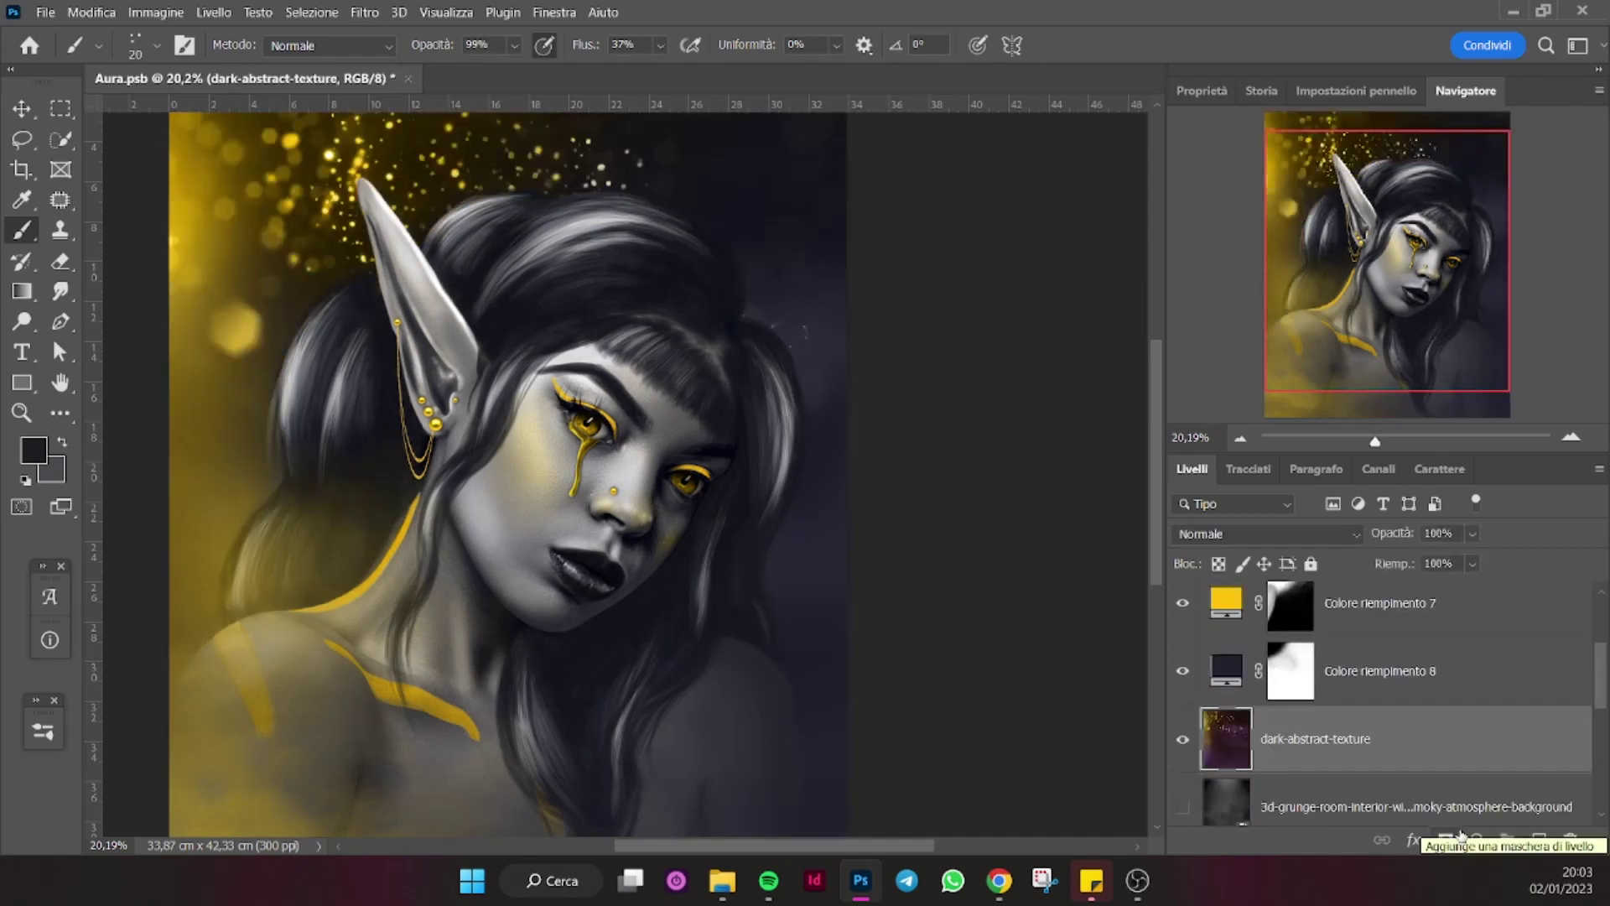
Add an Exposure adjustment above the glitter texture, brightening the background to +1.72.
click(1183, 739)
click(1477, 839)
click(1501, 578)
drag(1379, 217, 1433, 220)
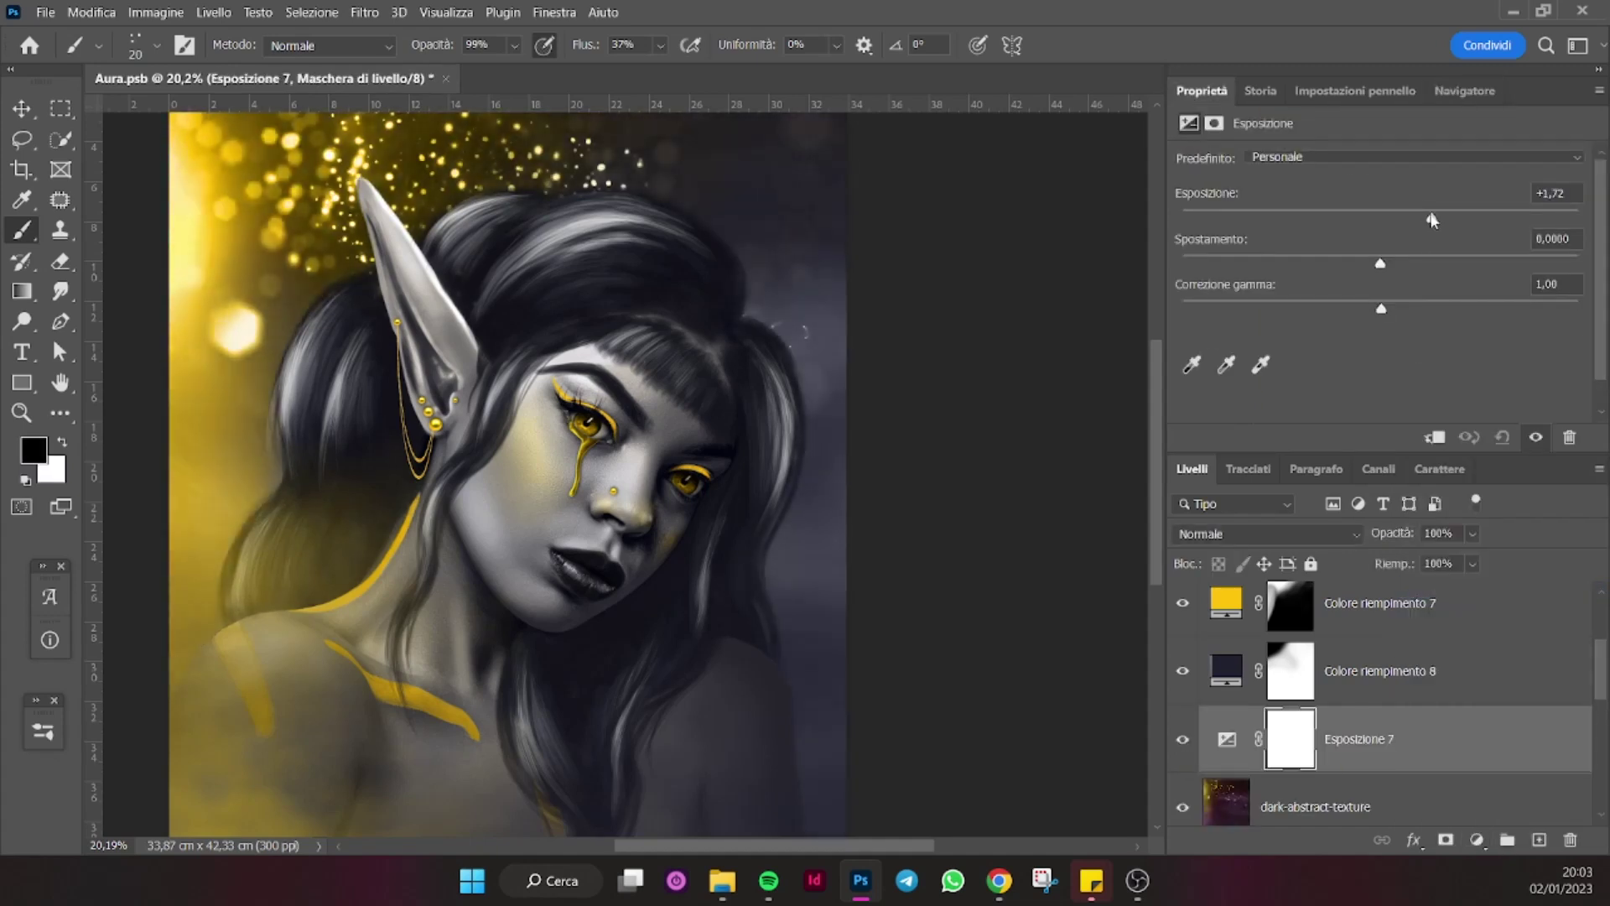
click(1478, 91)
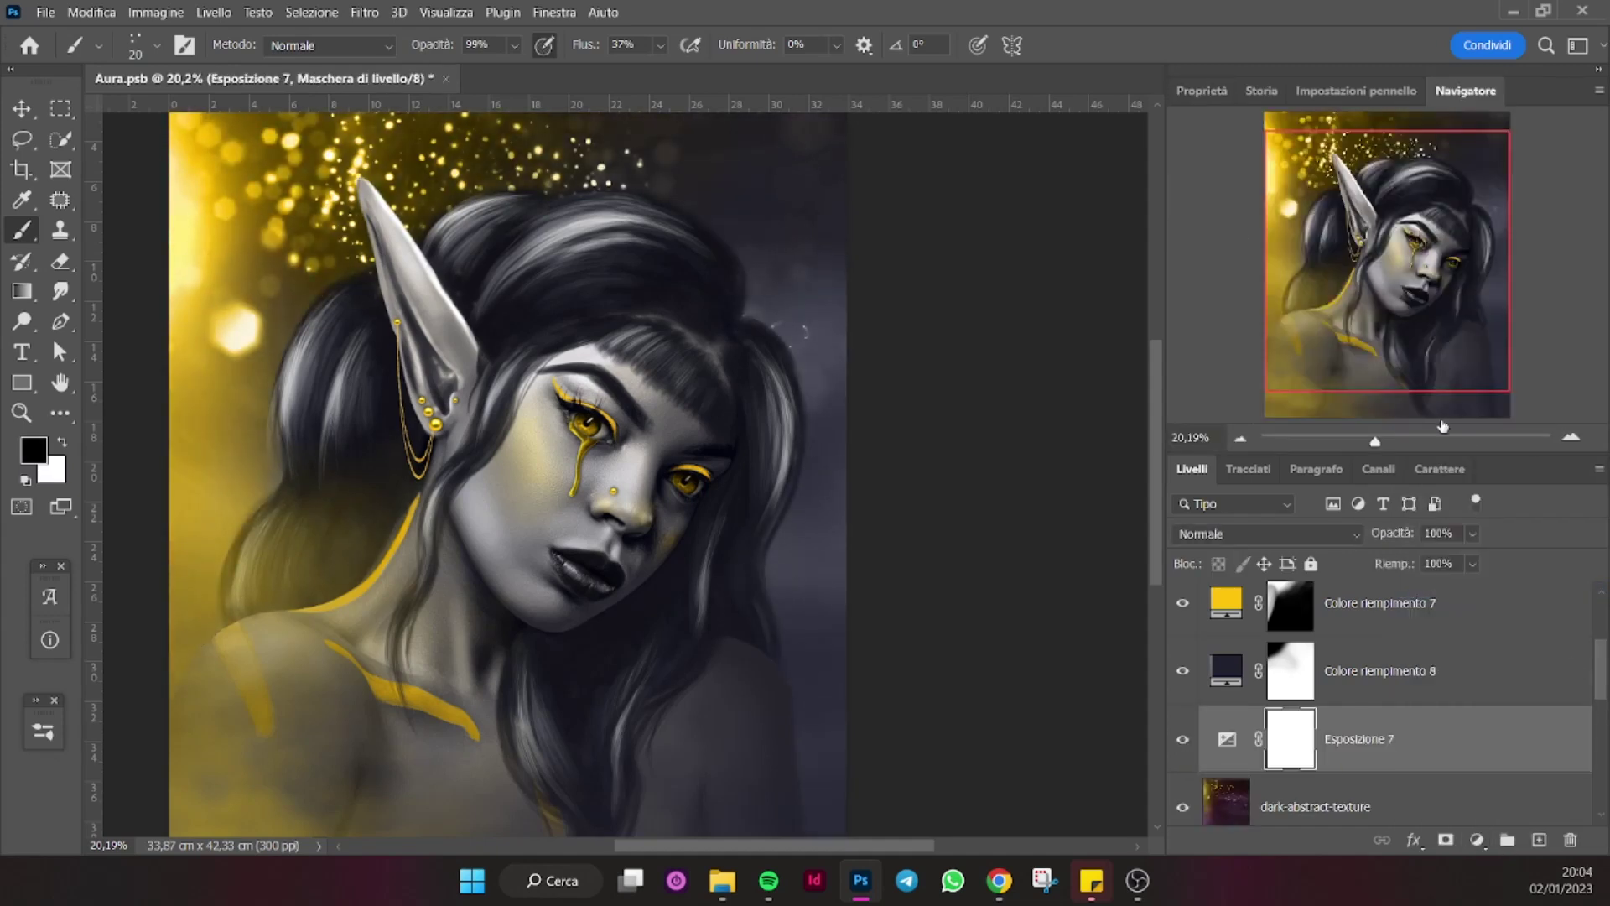
scroll(1570, 657, up, 3)
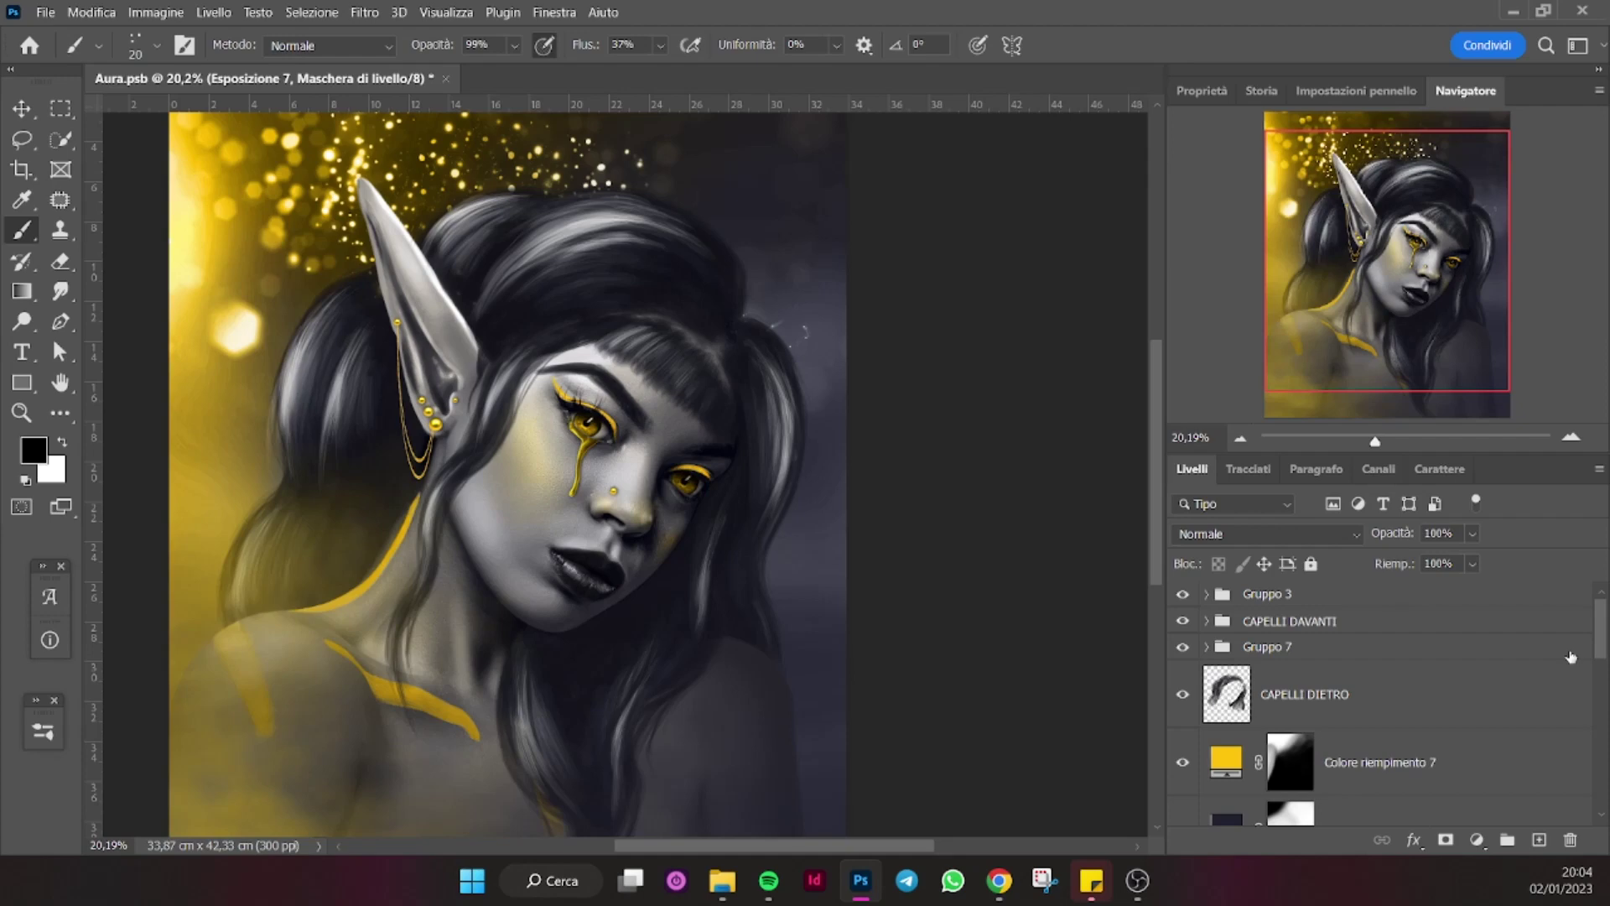
Add an Exposure adjustment above Gruppo 3 at -2.87 and invert its mask.
click(1266, 593)
click(1477, 839)
click(1438, 552)
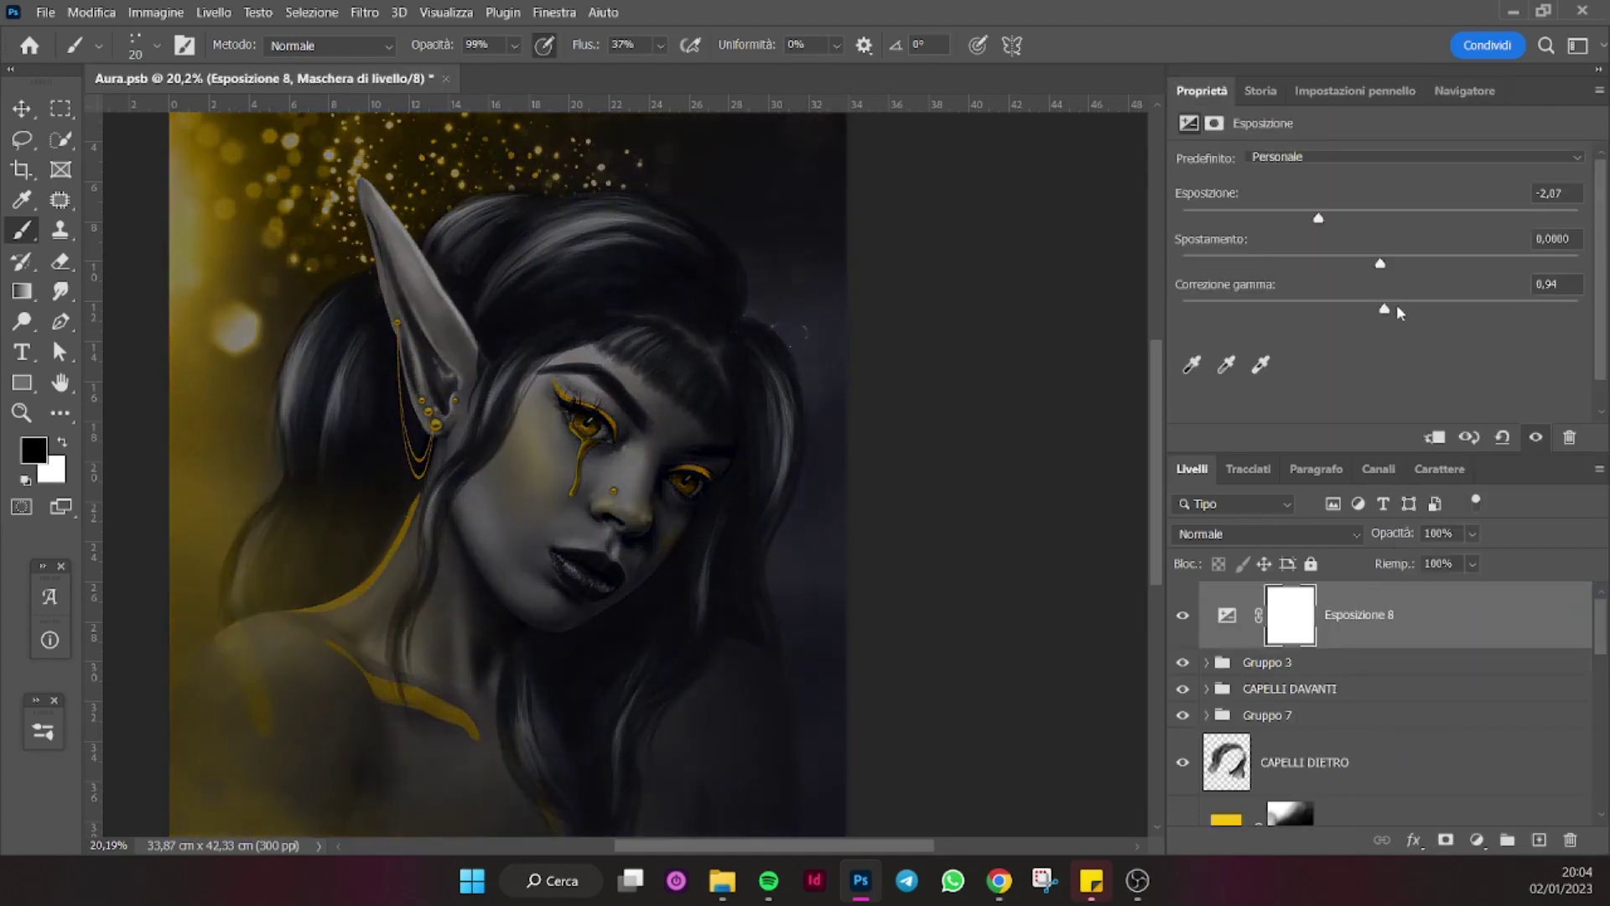
drag(1396, 306, 1419, 308)
key(ctrl+i)
Paint the darkening into the mask over the hair and along its right edge.
drag(444, 339, 480, 339)
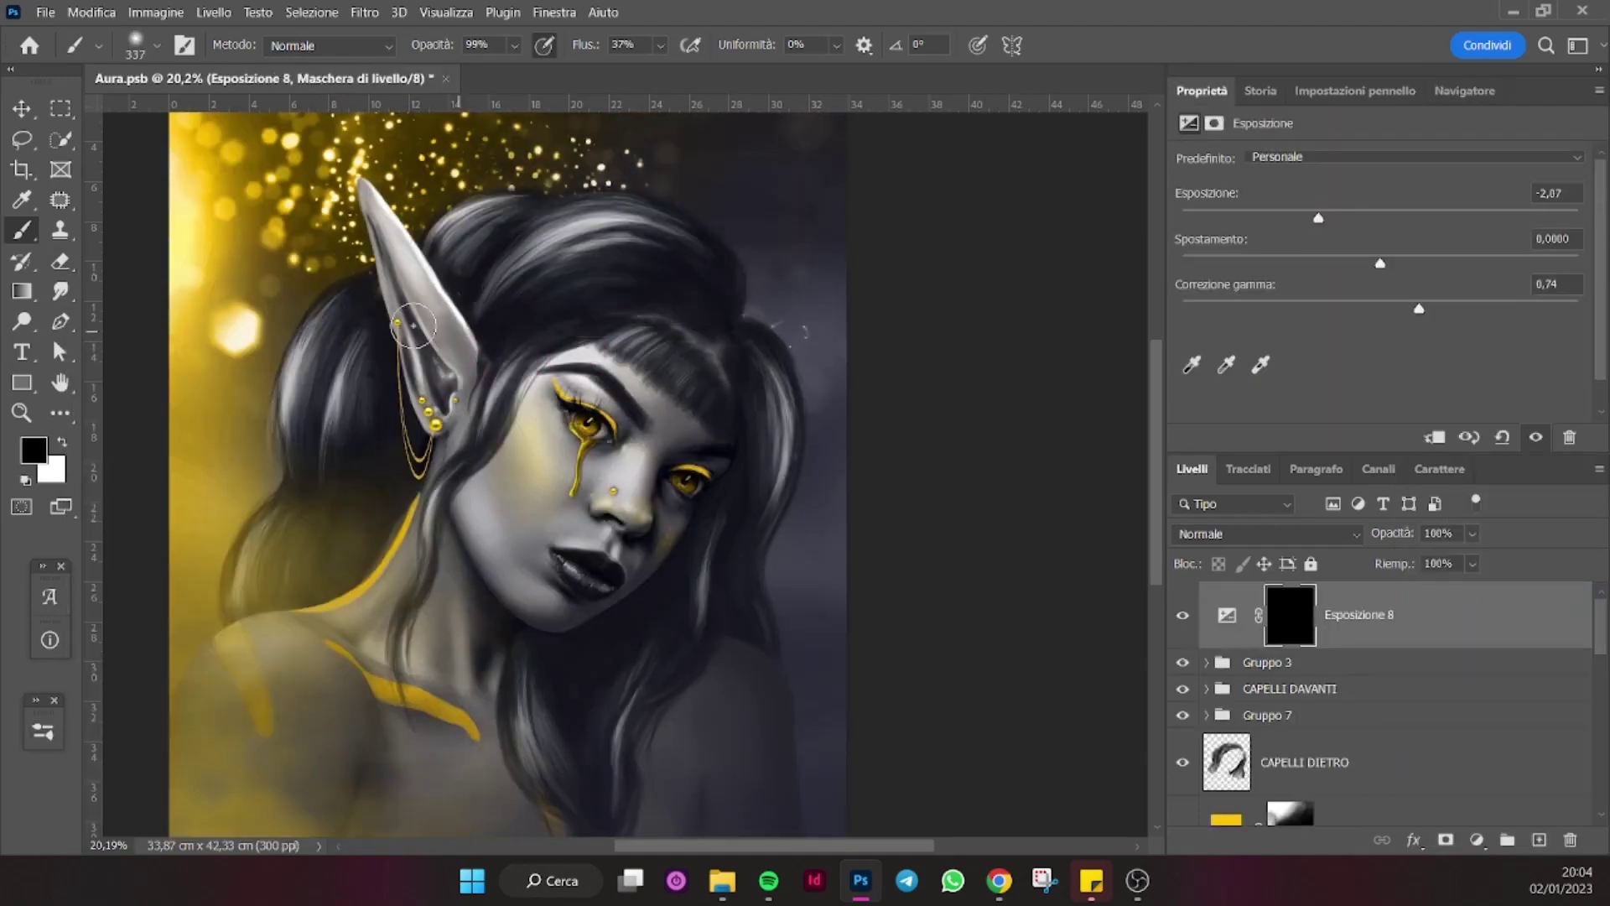
mouse_move(644, 644)
mouse_down()
mouse_move(592, 791)
mouse_move(654, 672)
mouse_up()
drag(776, 369, 758, 604)
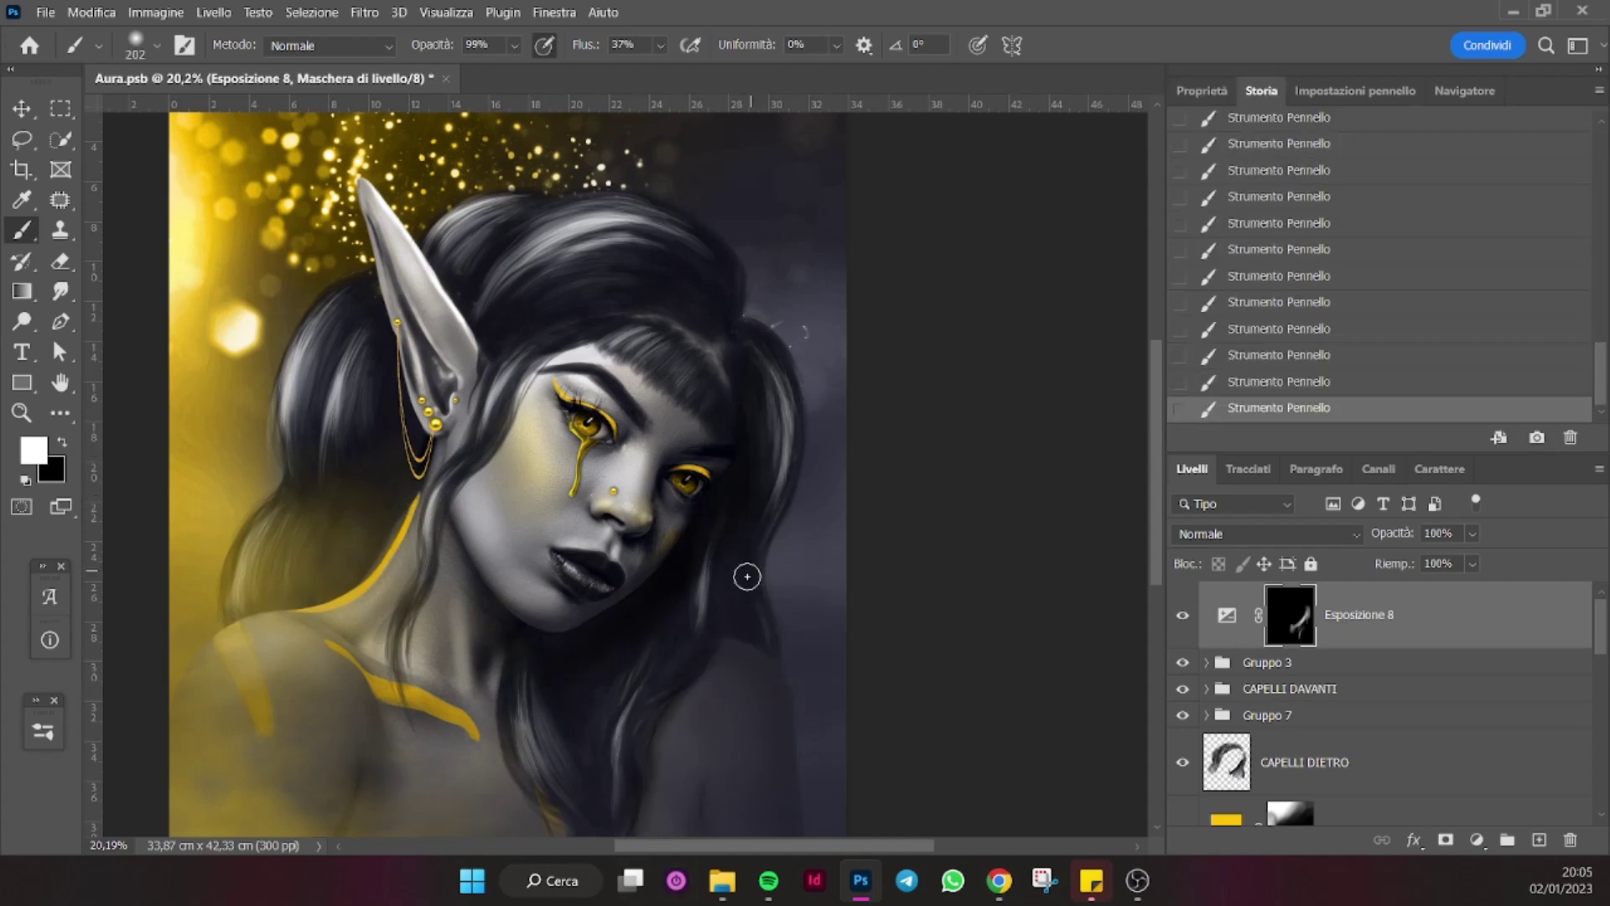
drag(675, 486, 623, 430)
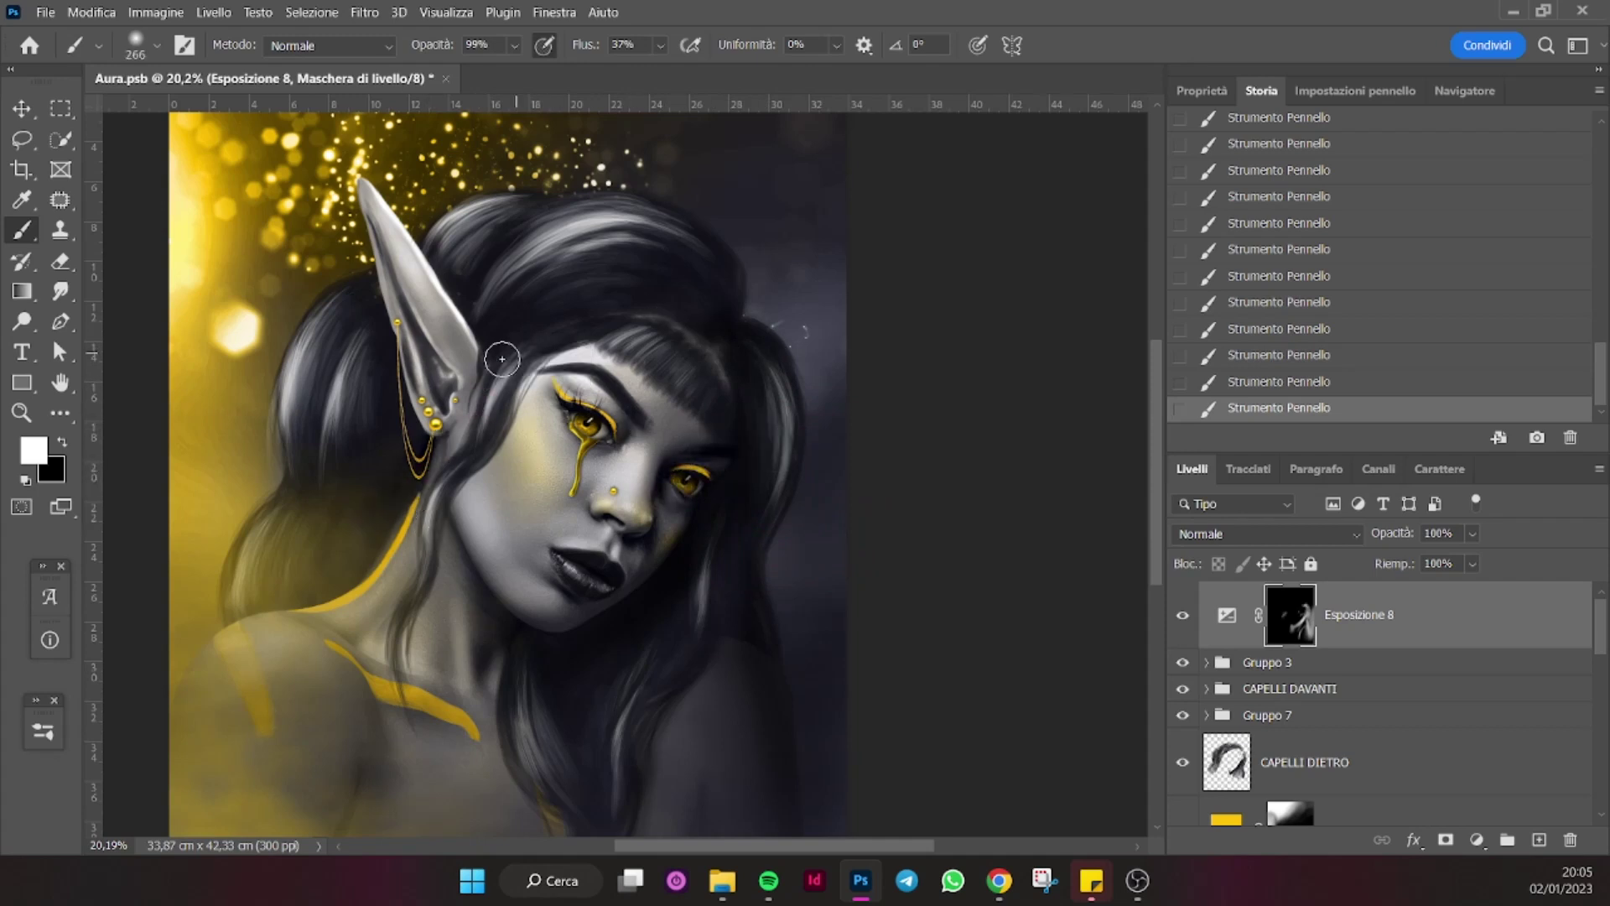
key(bracketleft)
key(bracketleft)
key(bracketleft)
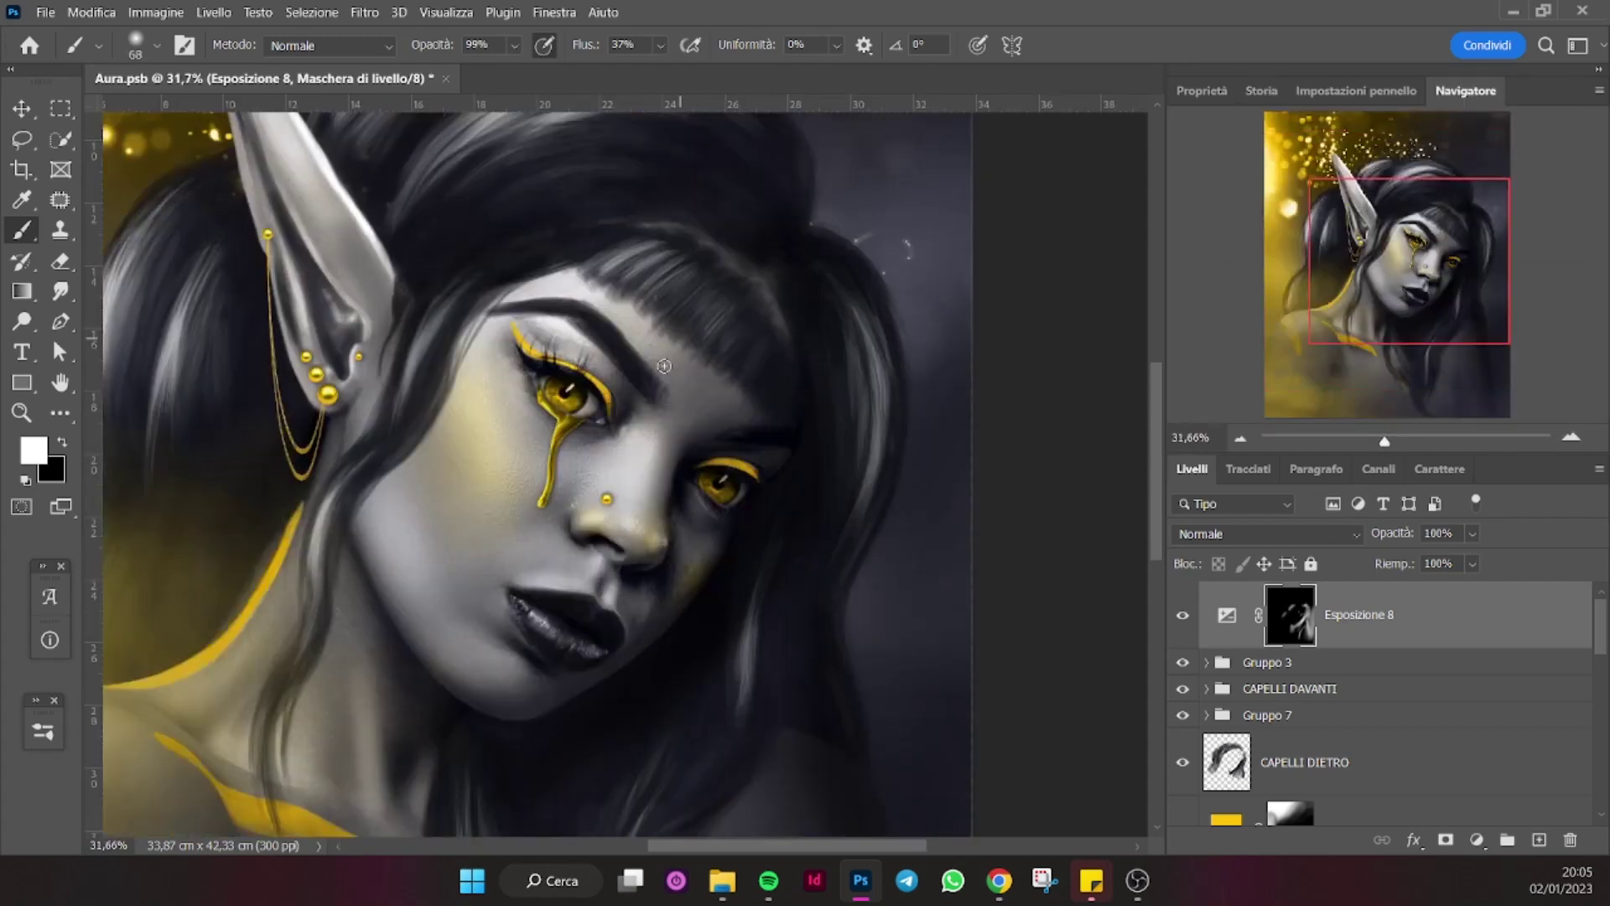
drag(413, 636, 434, 636)
Move the exposure layer below Gruppo 3 and darken the neck through the mask.
drag(403, 769, 579, 576)
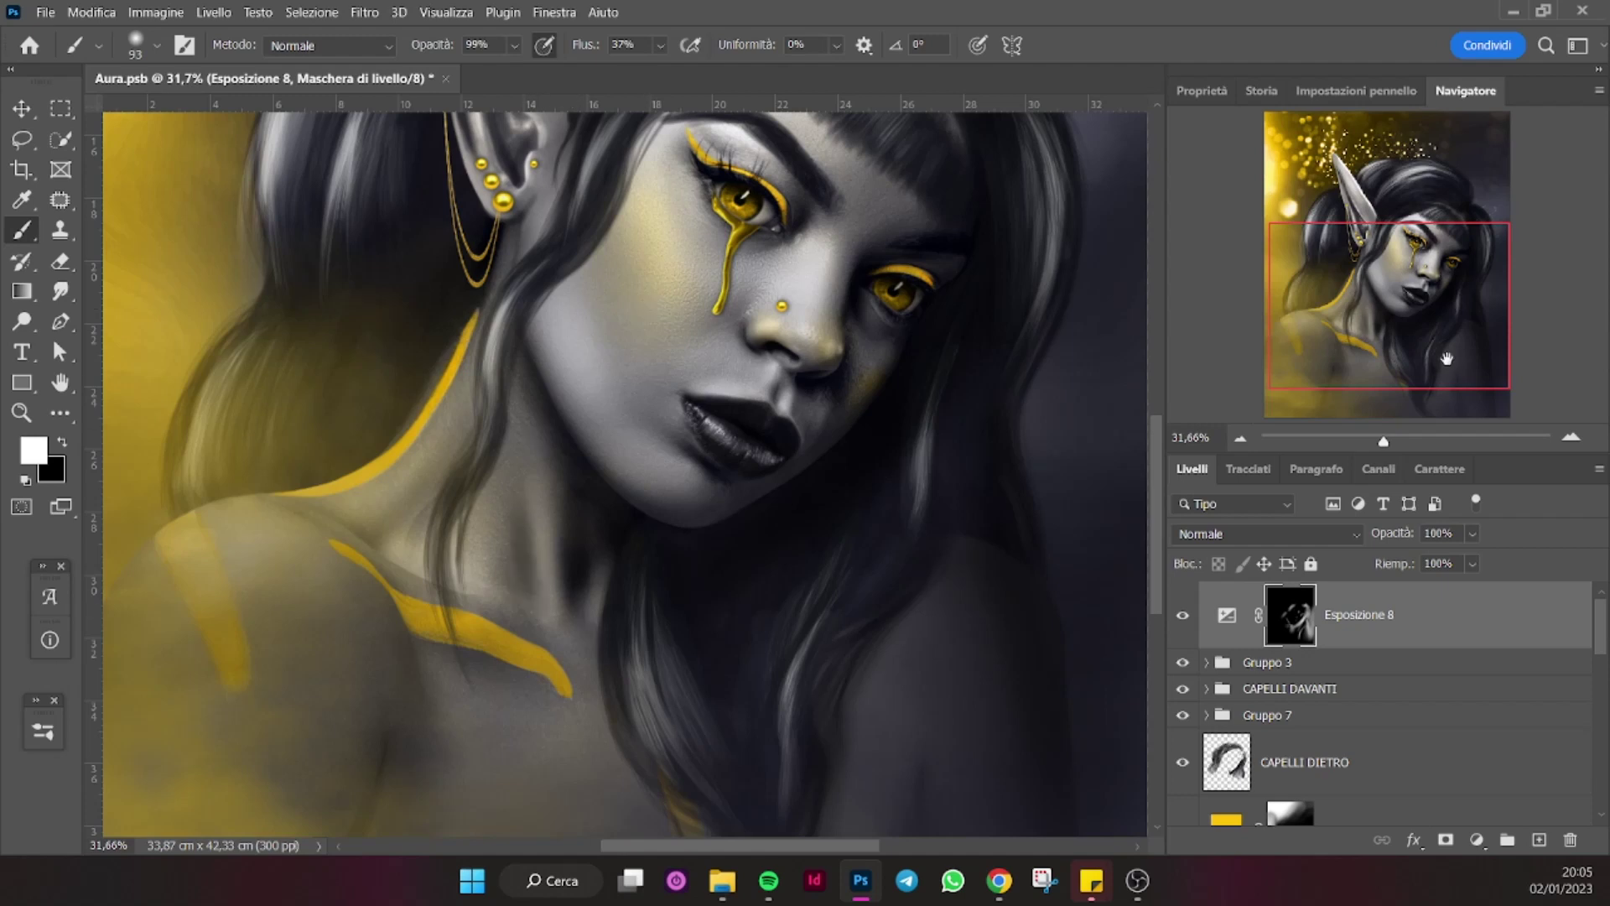
drag(1448, 360, 1444, 378)
key(ctrl+bracketleft)
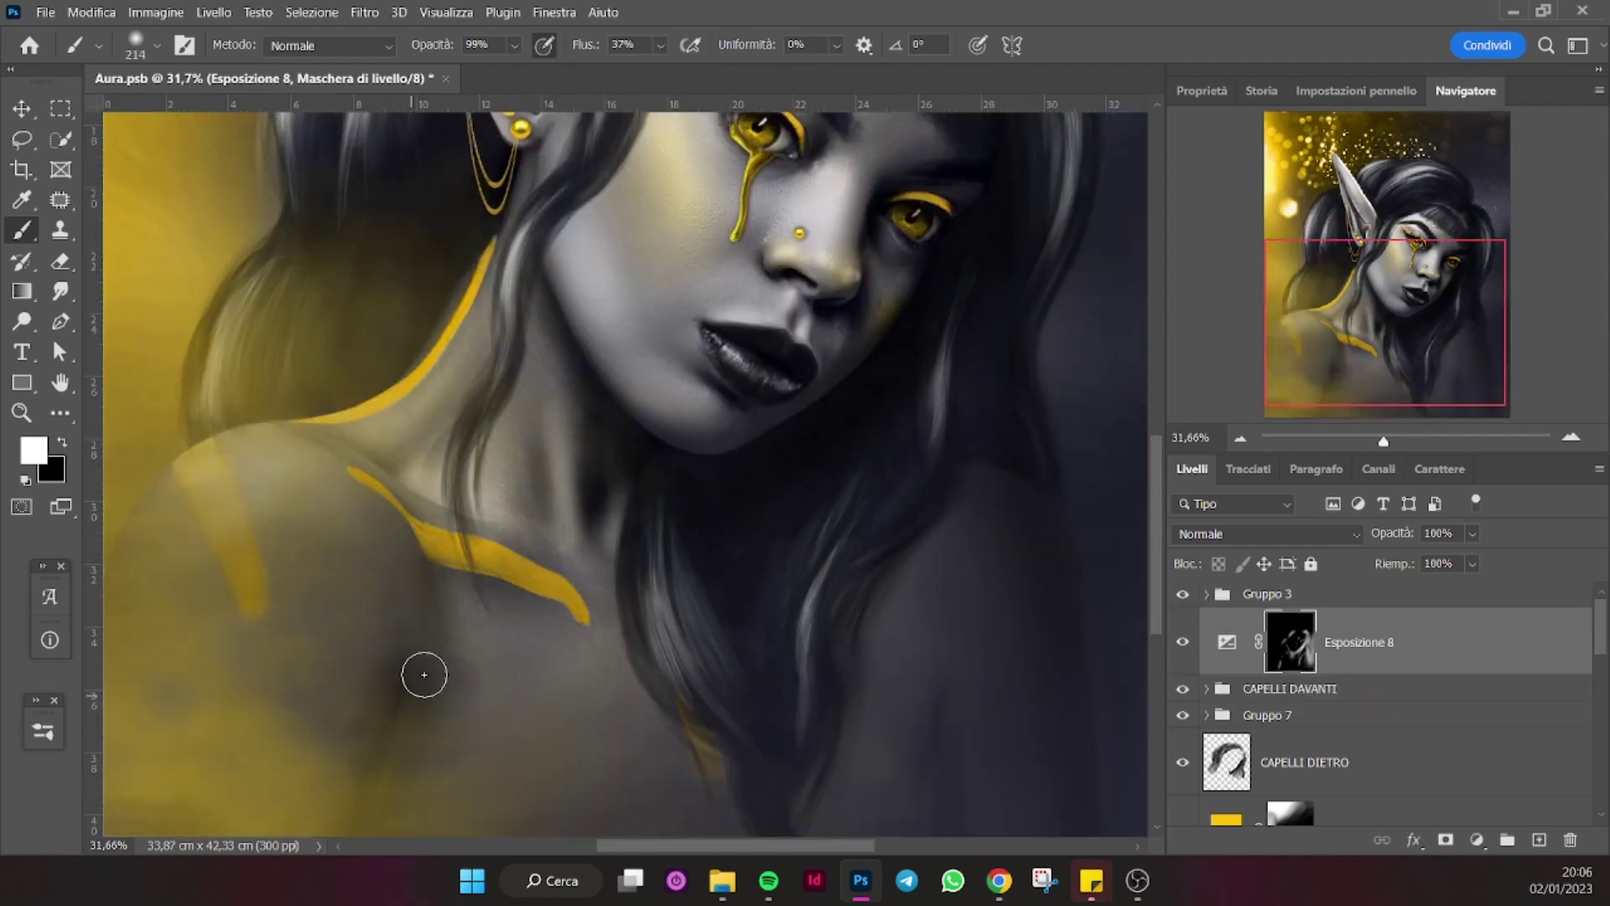
drag(401, 486, 415, 540)
drag(1462, 377, 1462, 388)
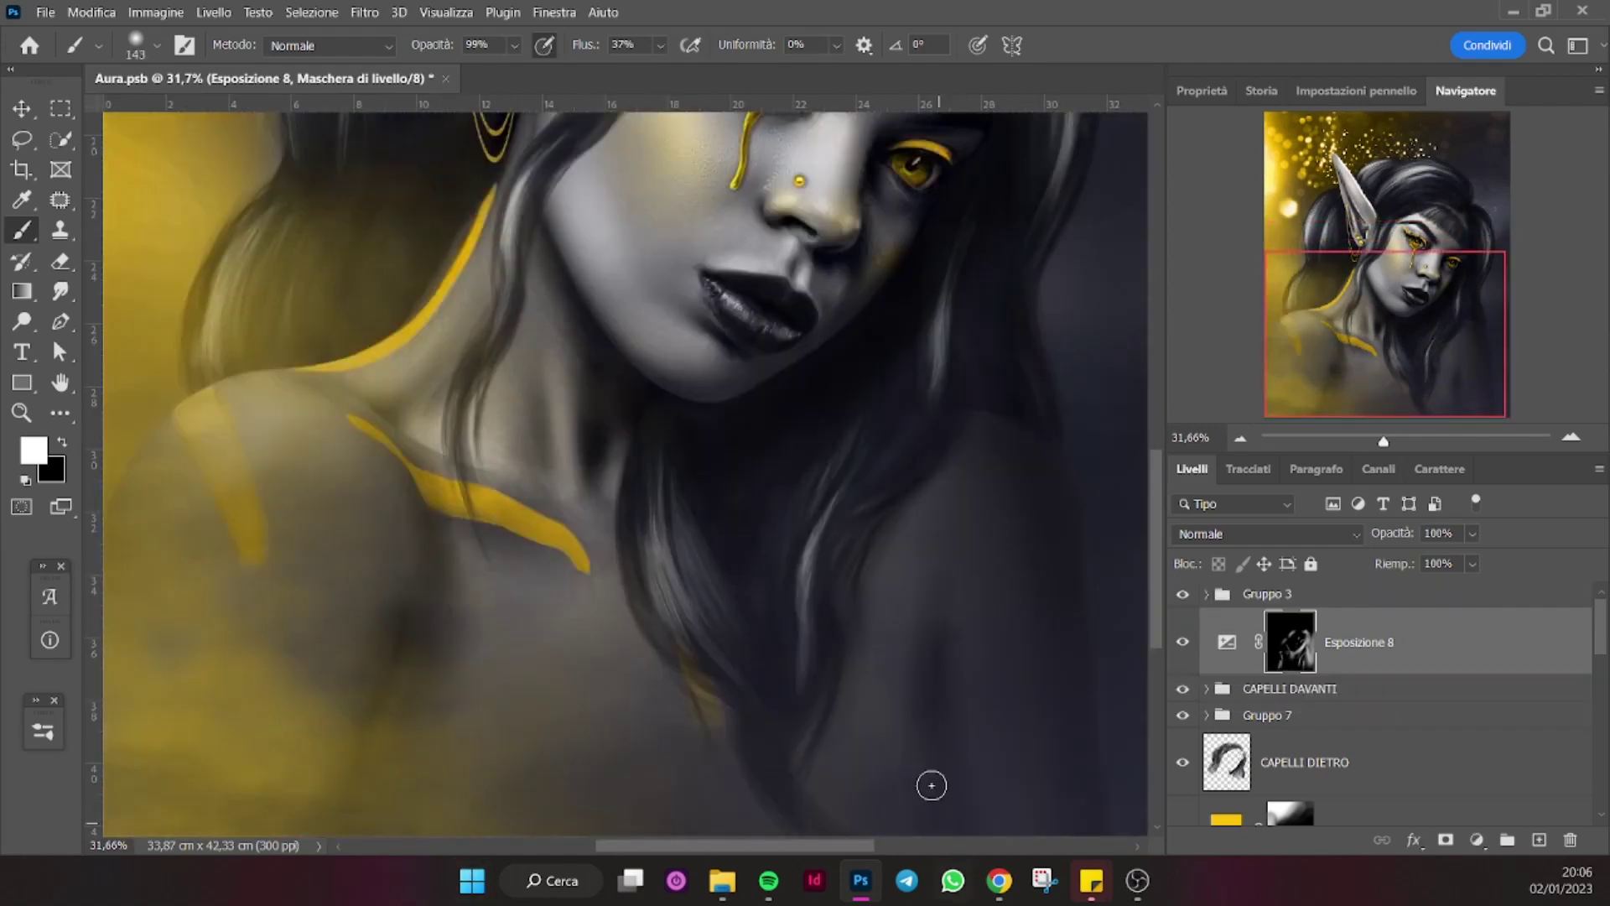
Paint white on the mask to deepen the shadow in the inner ear.
scroll(575, 386, up, 5)
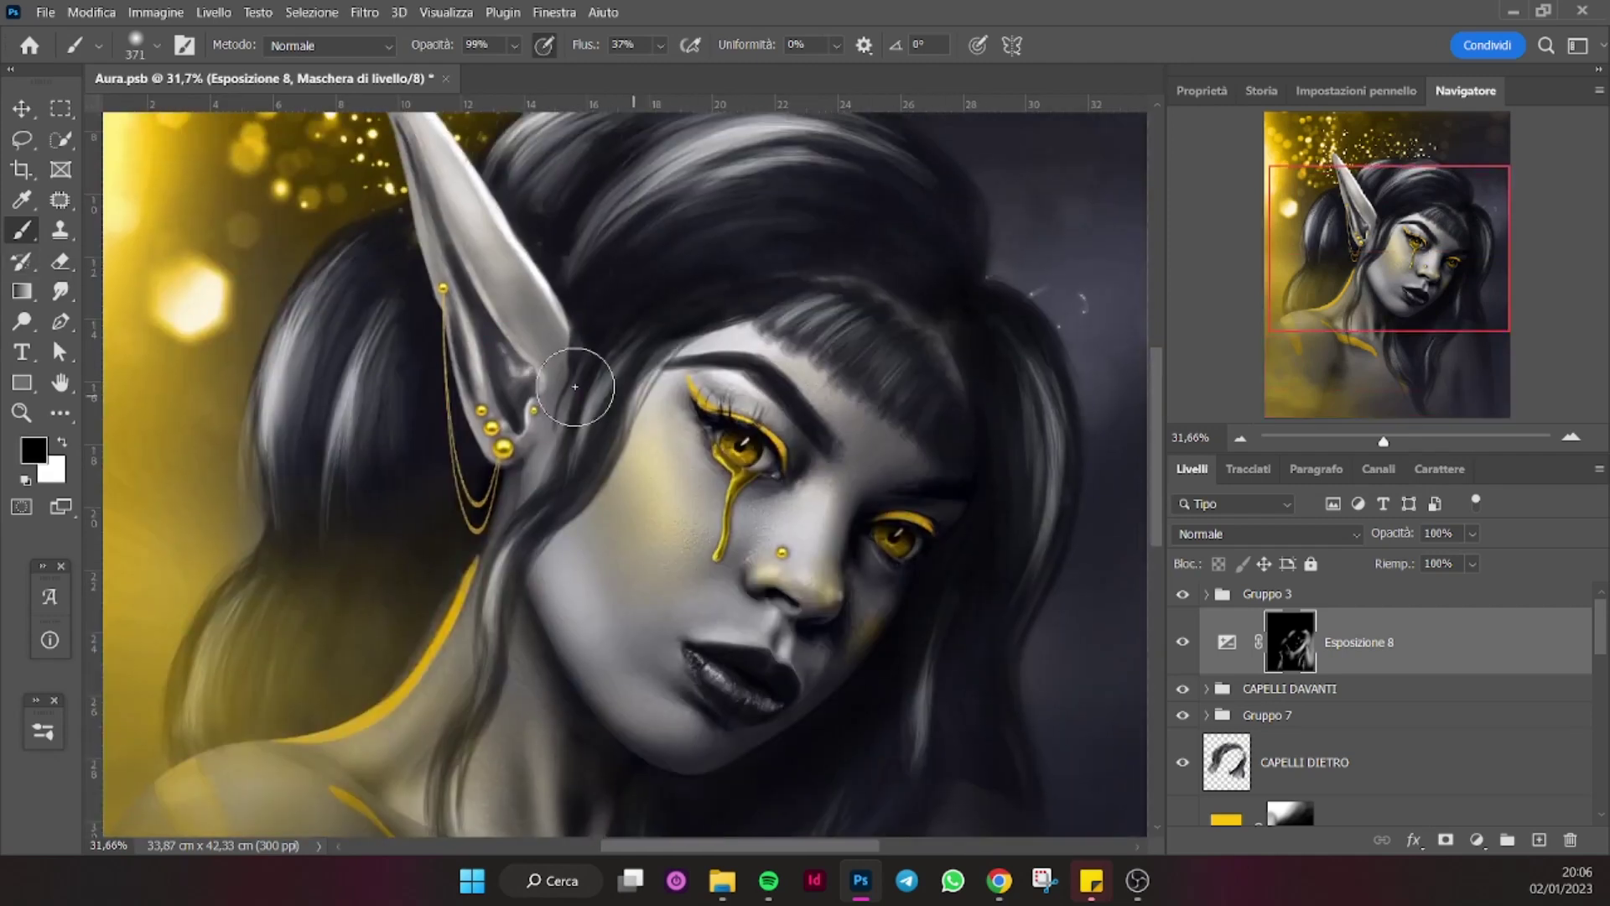
key(x)
drag(427, 167, 510, 343)
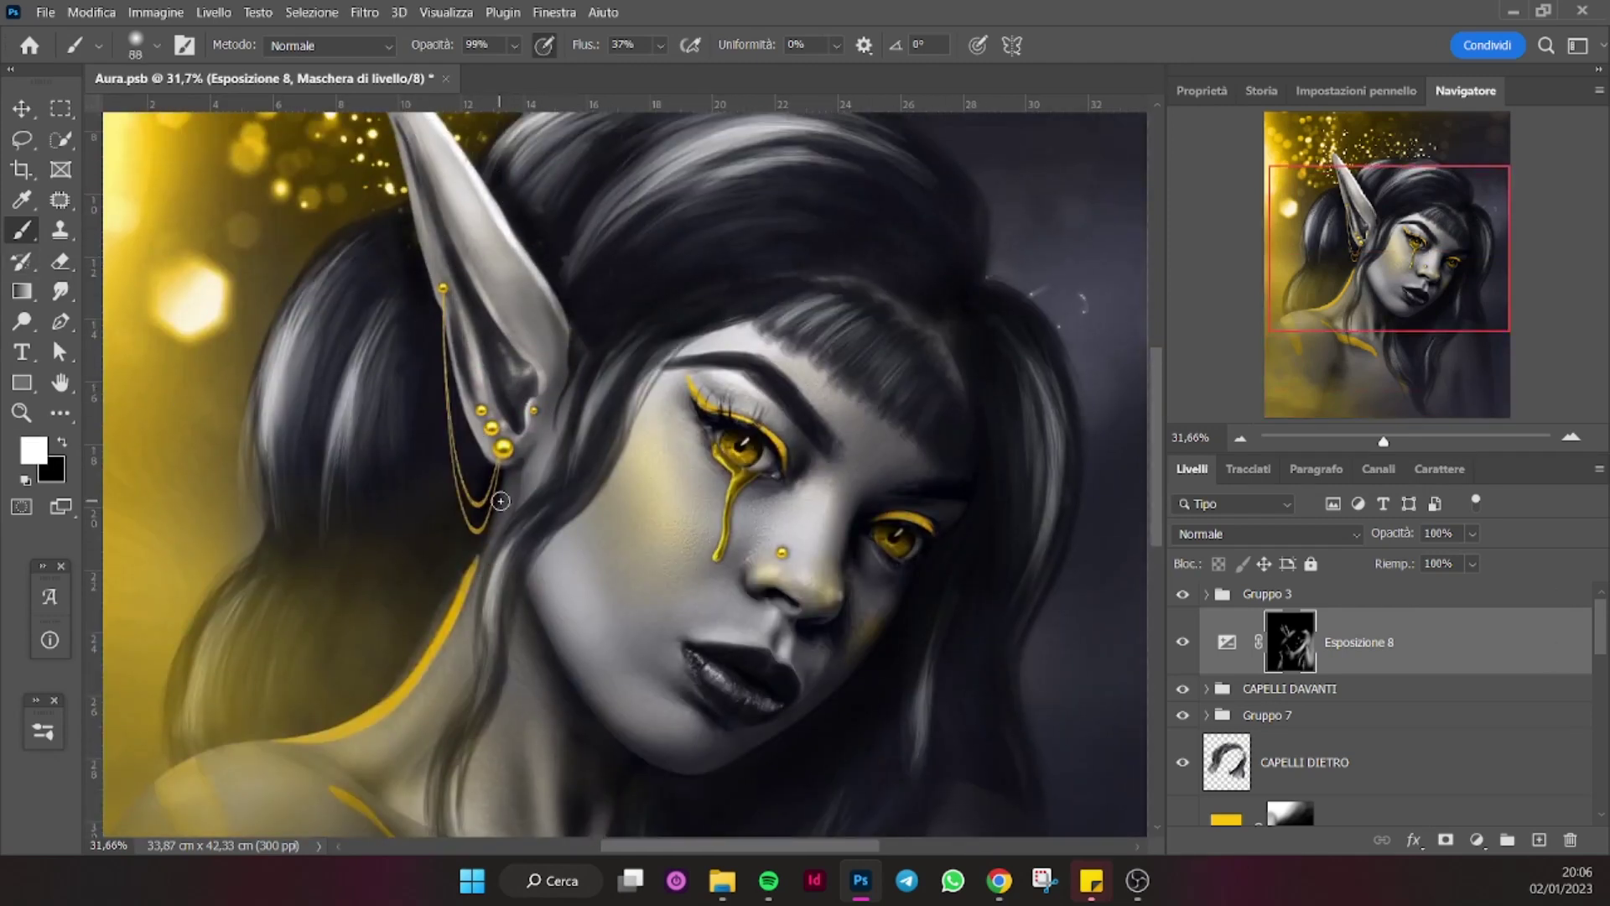
scroll(433, 193, up, 1)
scroll(514, 483, up, 1)
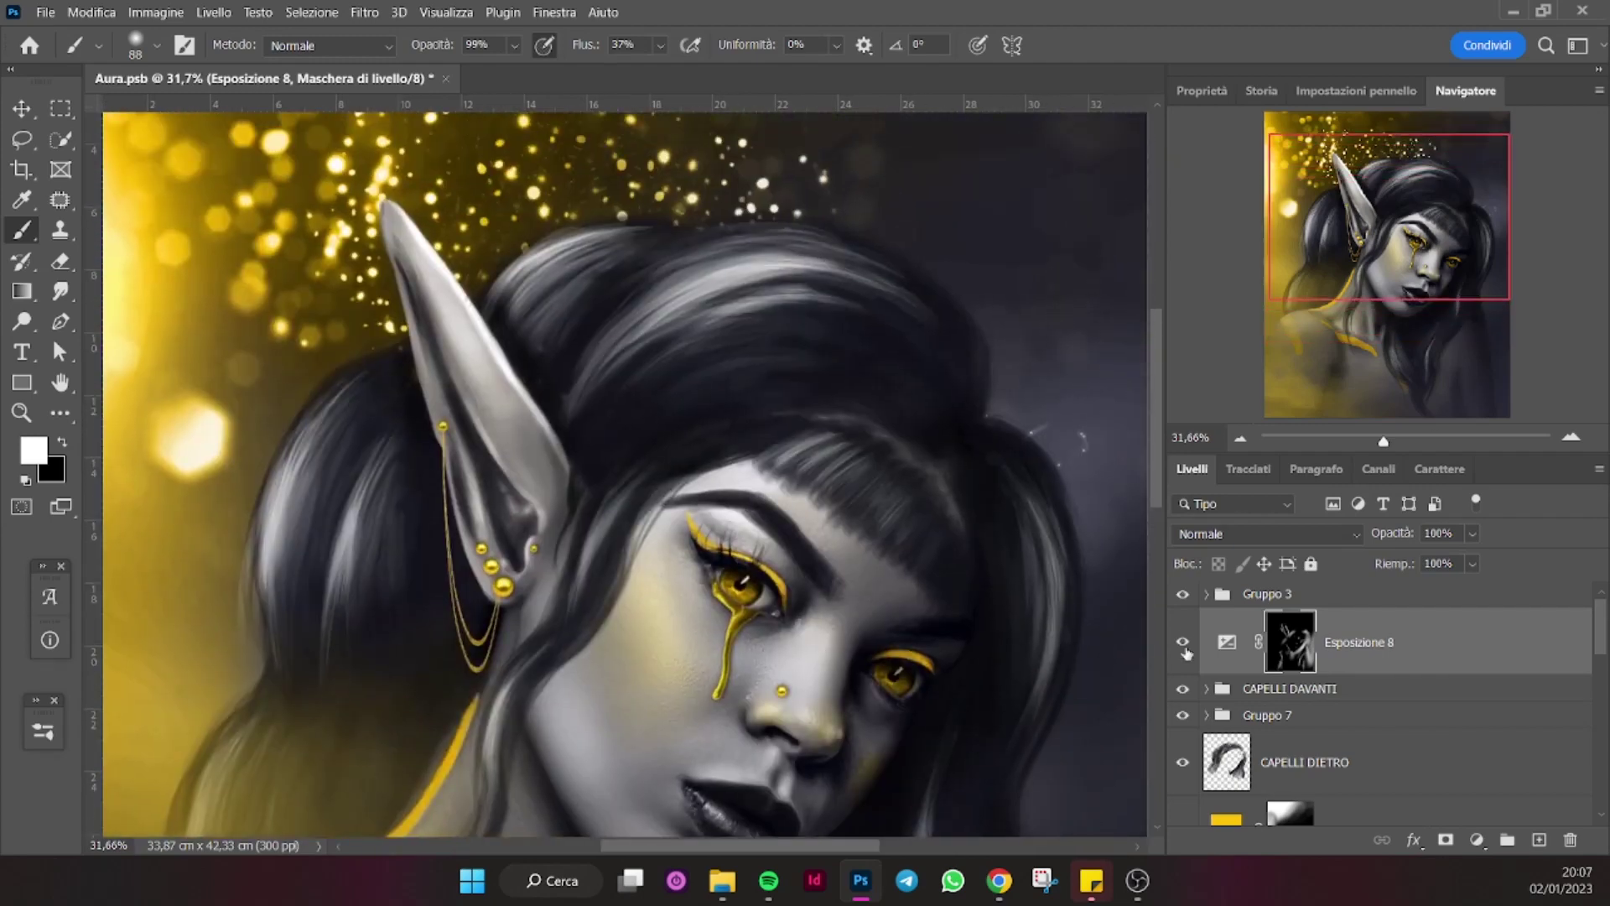
key(ctrl+0)
click(1477, 839)
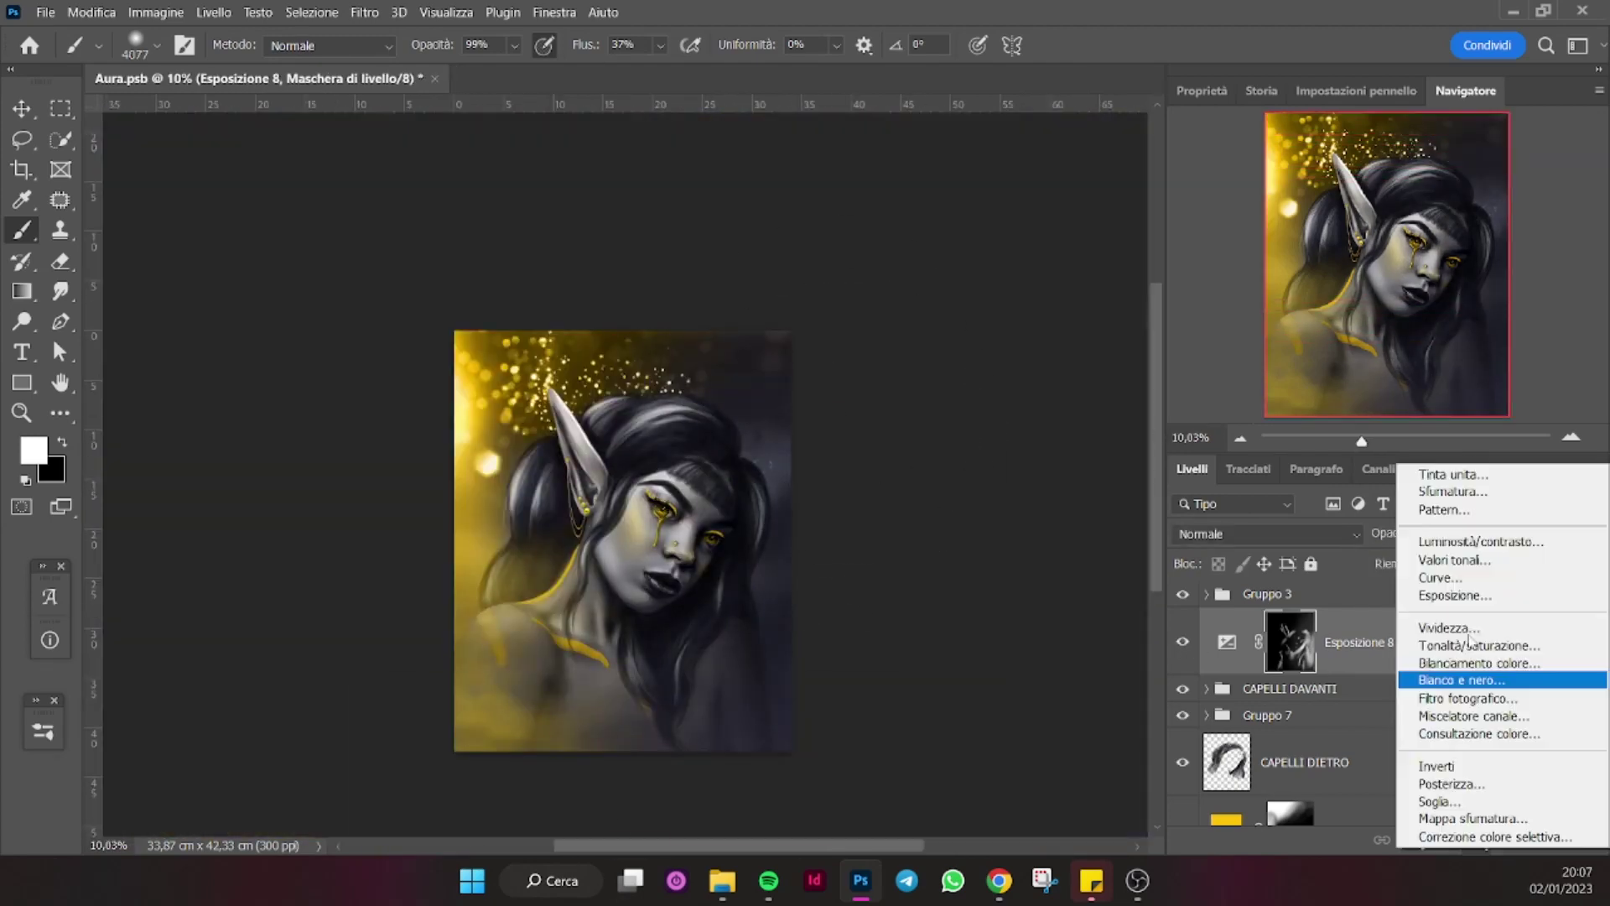
Add the Esposizione 9 exposure layer and invert its mask to hide it.
click(1429, 612)
click(1465, 90)
scroll(587, 419, up, 3)
key(ctrl+i)
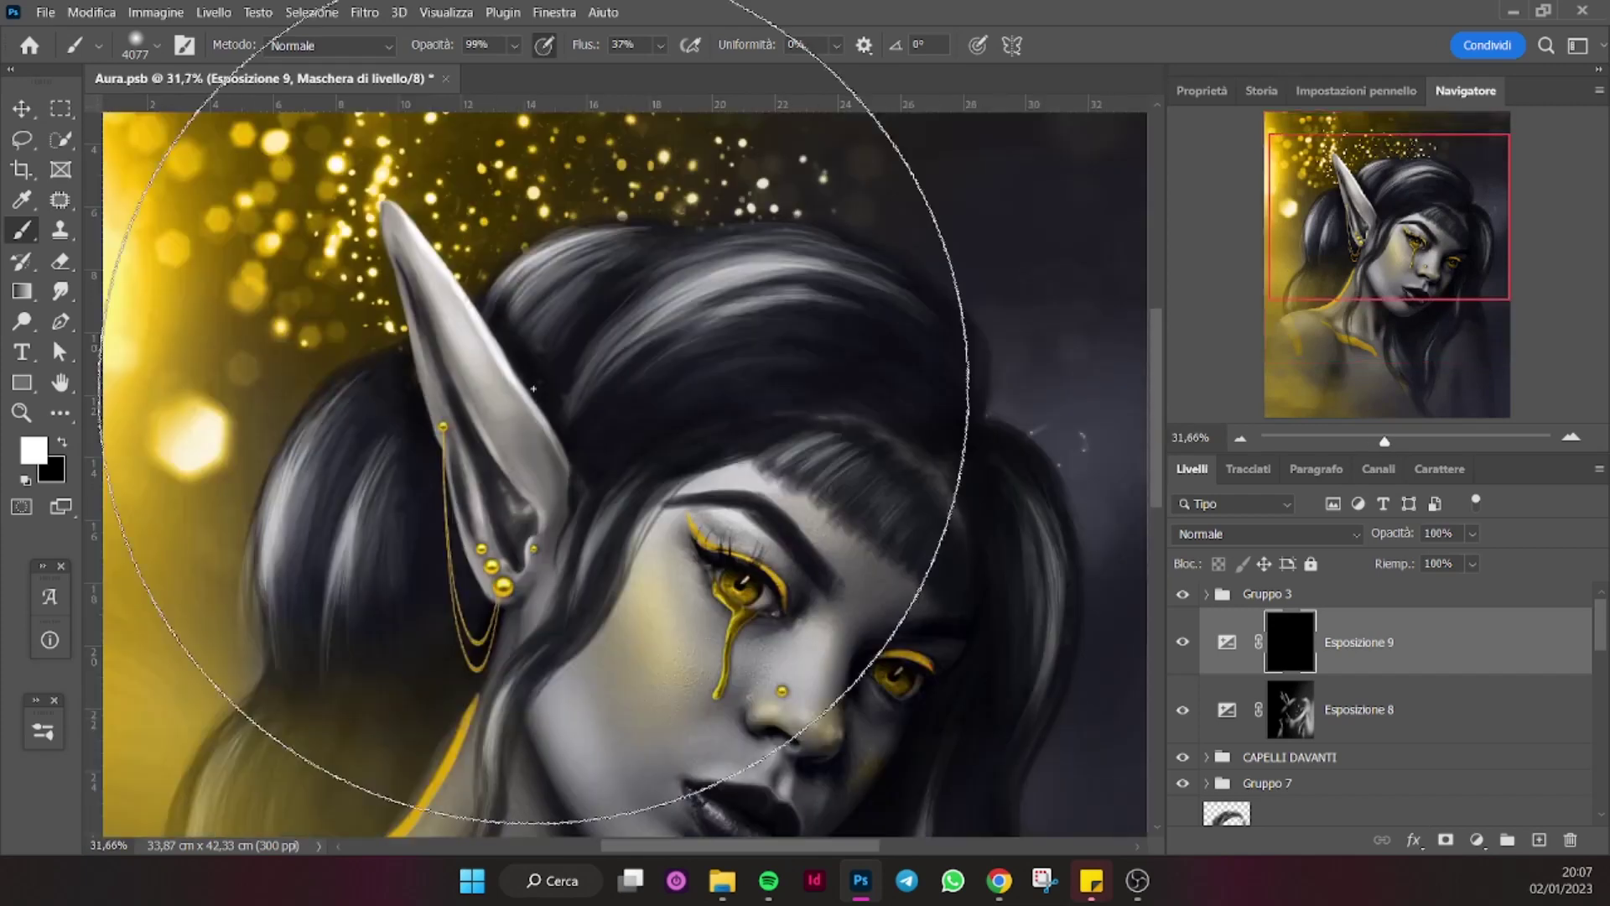
key(bracketleft)
key(bracketleft)
key(bracketleft)
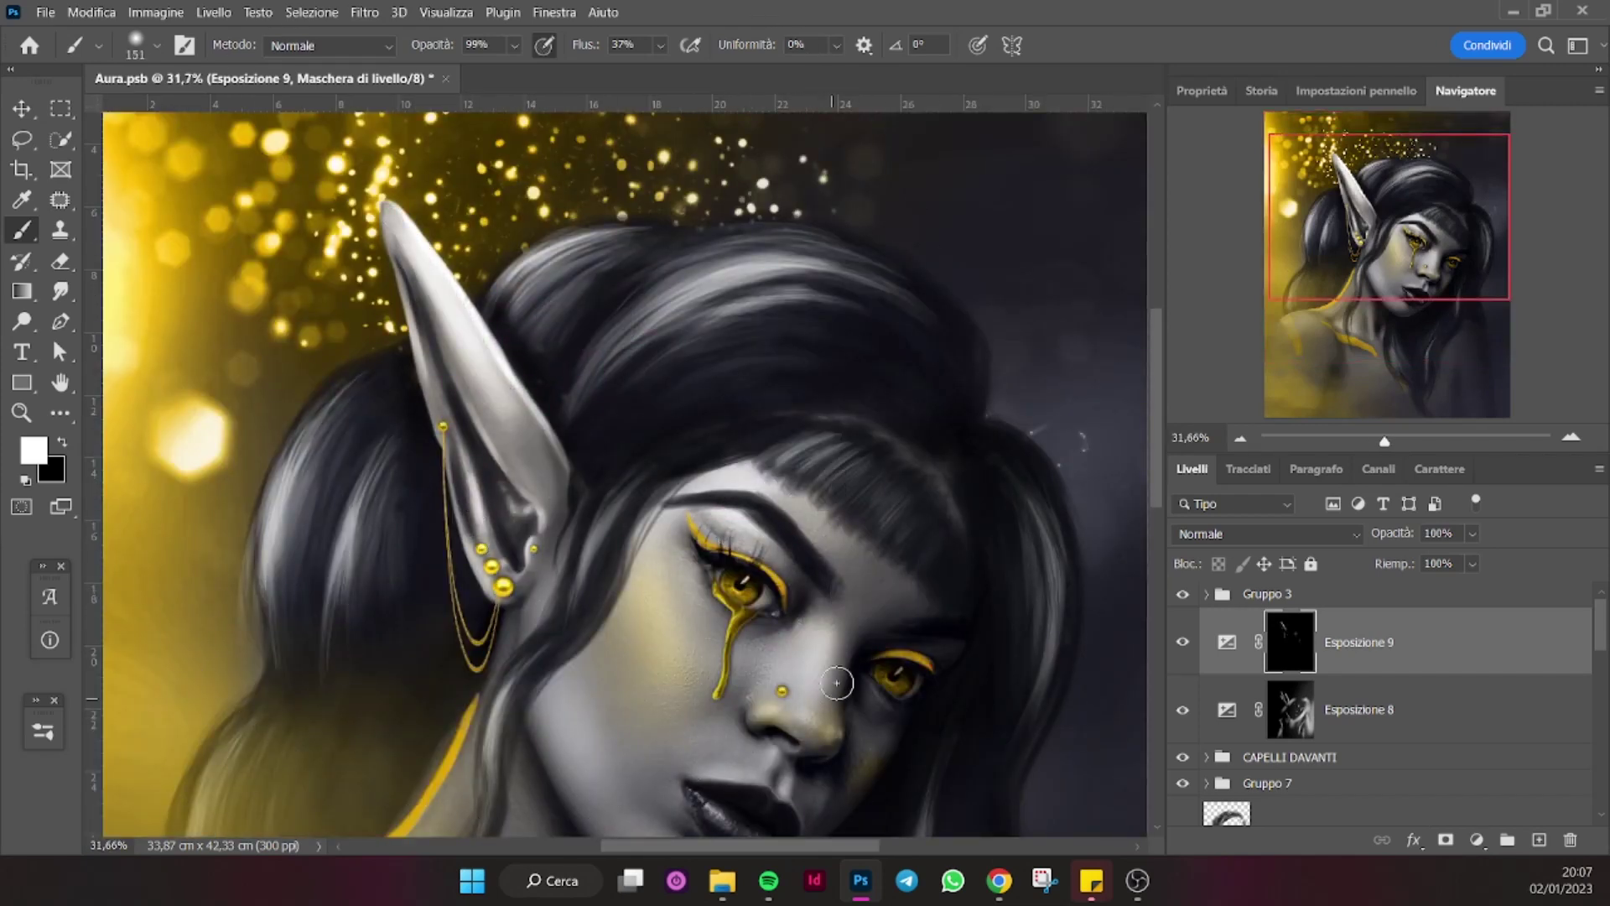
Paint white on the Esposizione 9 mask around the elf's face and ear.
scroll(988, 675, down, 3)
drag(730, 361, 711, 726)
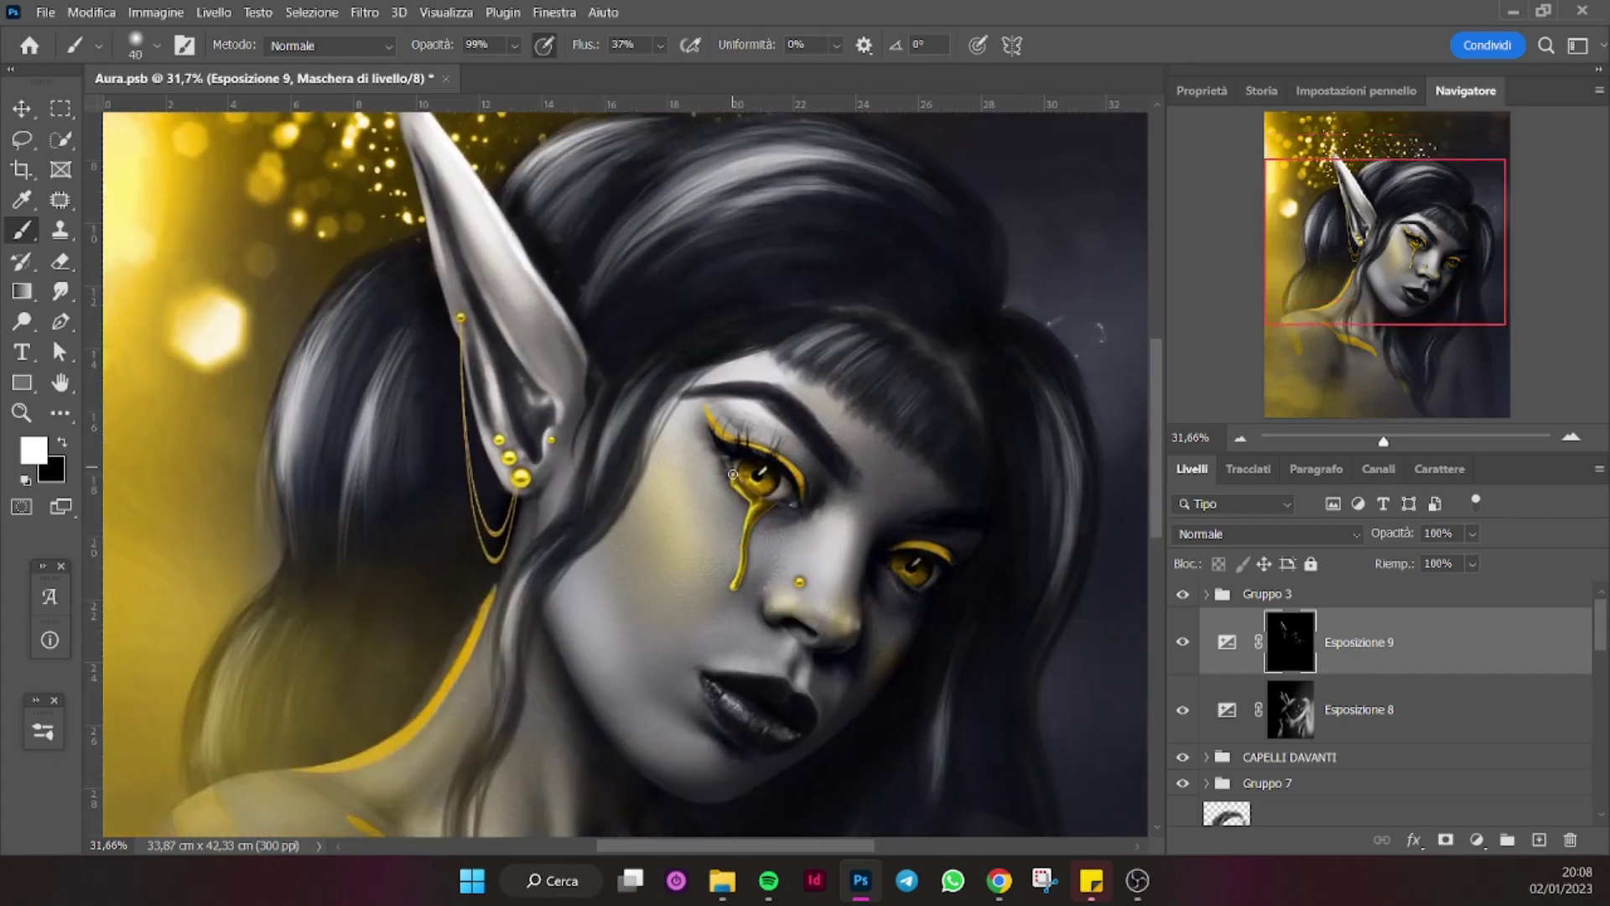
key(x)
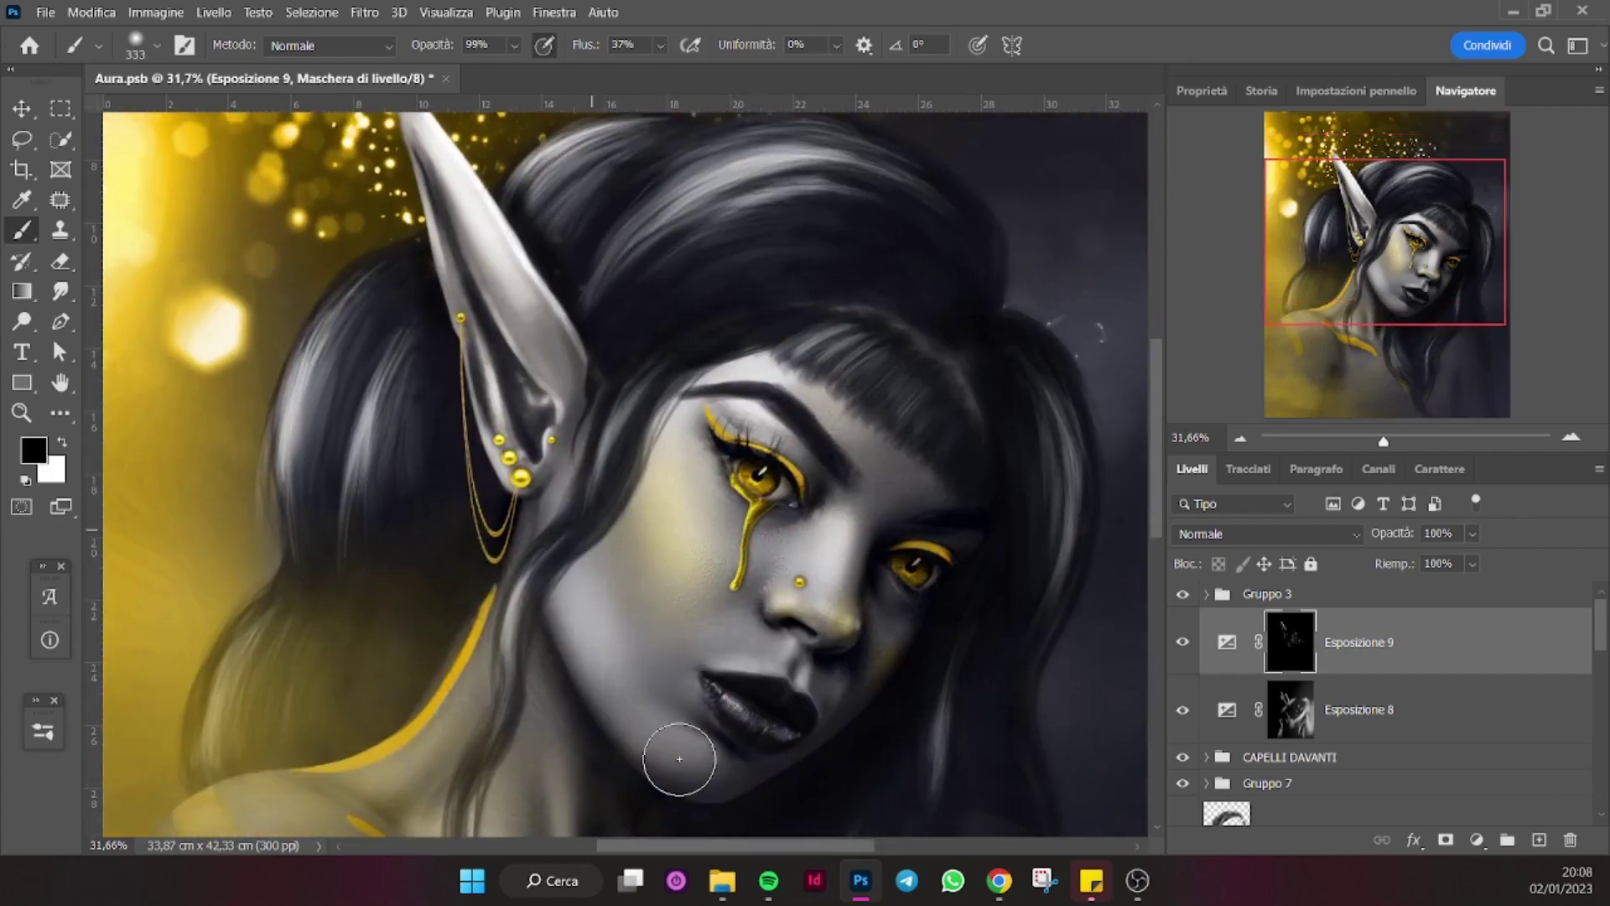
scroll(526, 451, down, 5)
key(bracketleft)
key(bracketleft)
key(bracketleft)
key(x)
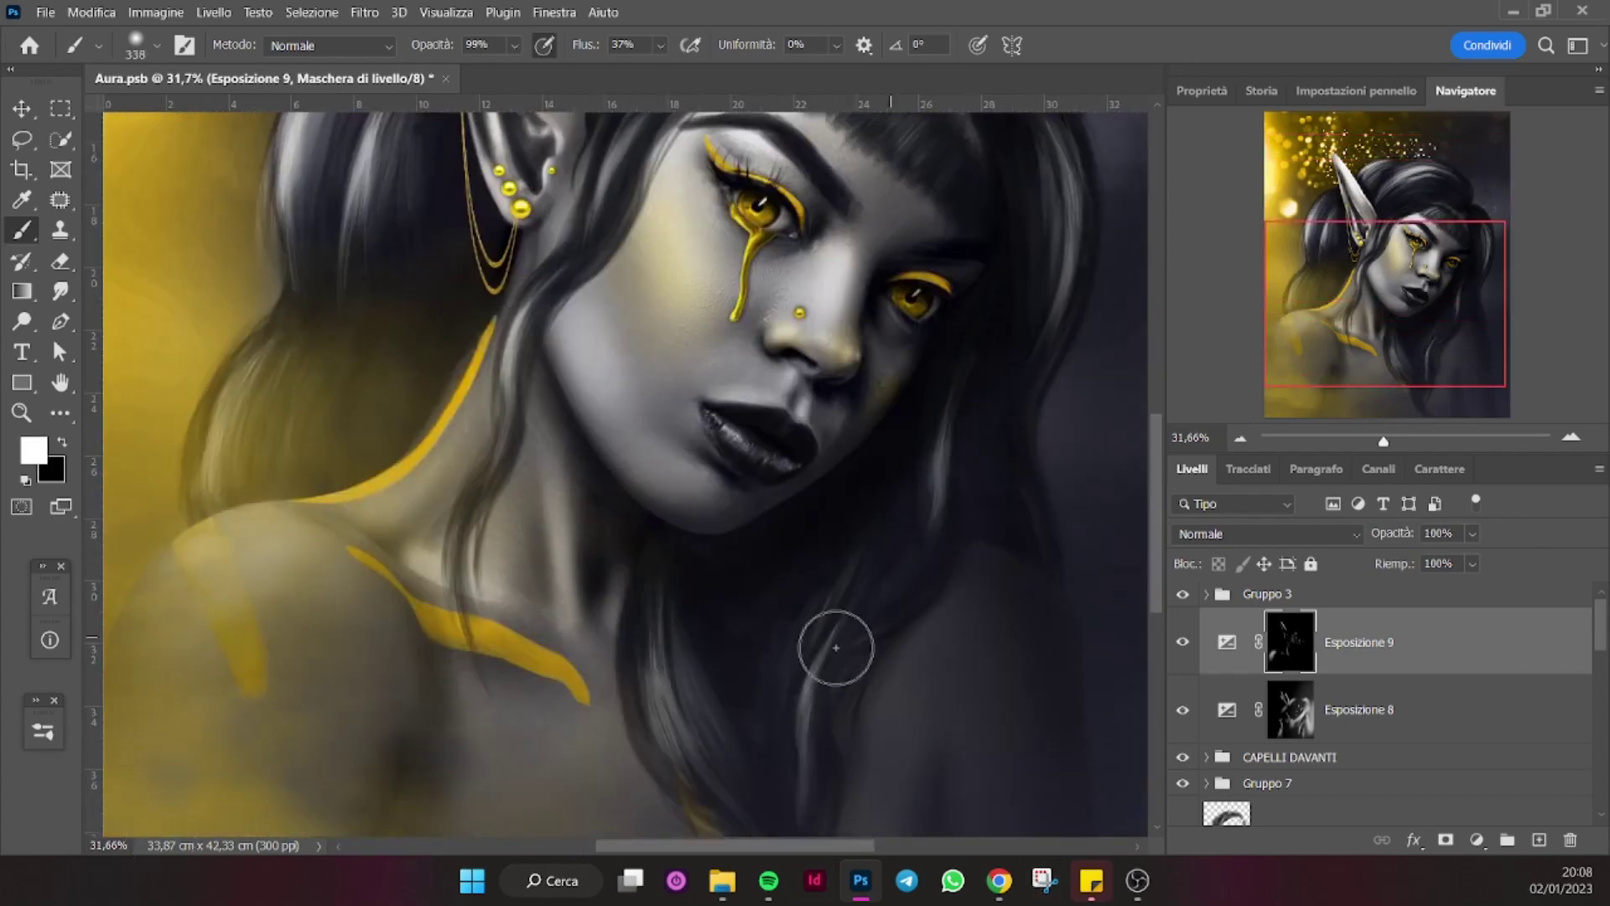
scroll(442, 330, up, 4)
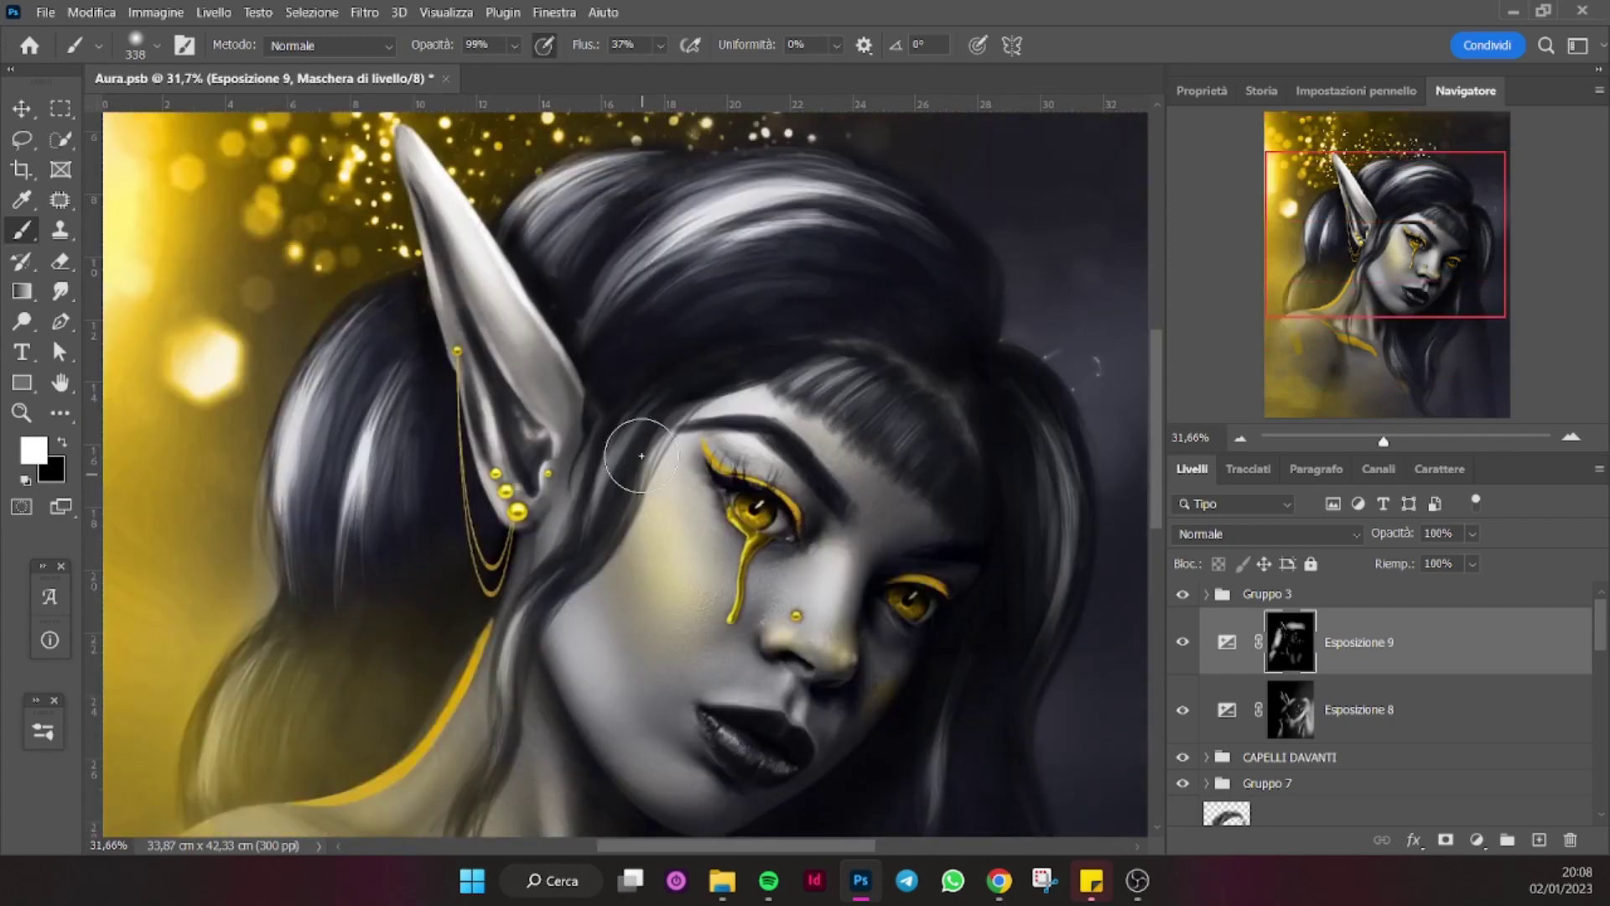
drag(1377, 443, 1368, 441)
click(1204, 640)
Add Esposizione 10 clipped to the front hair, darkening it to about -3.27 with raised gamma.
click(1476, 839)
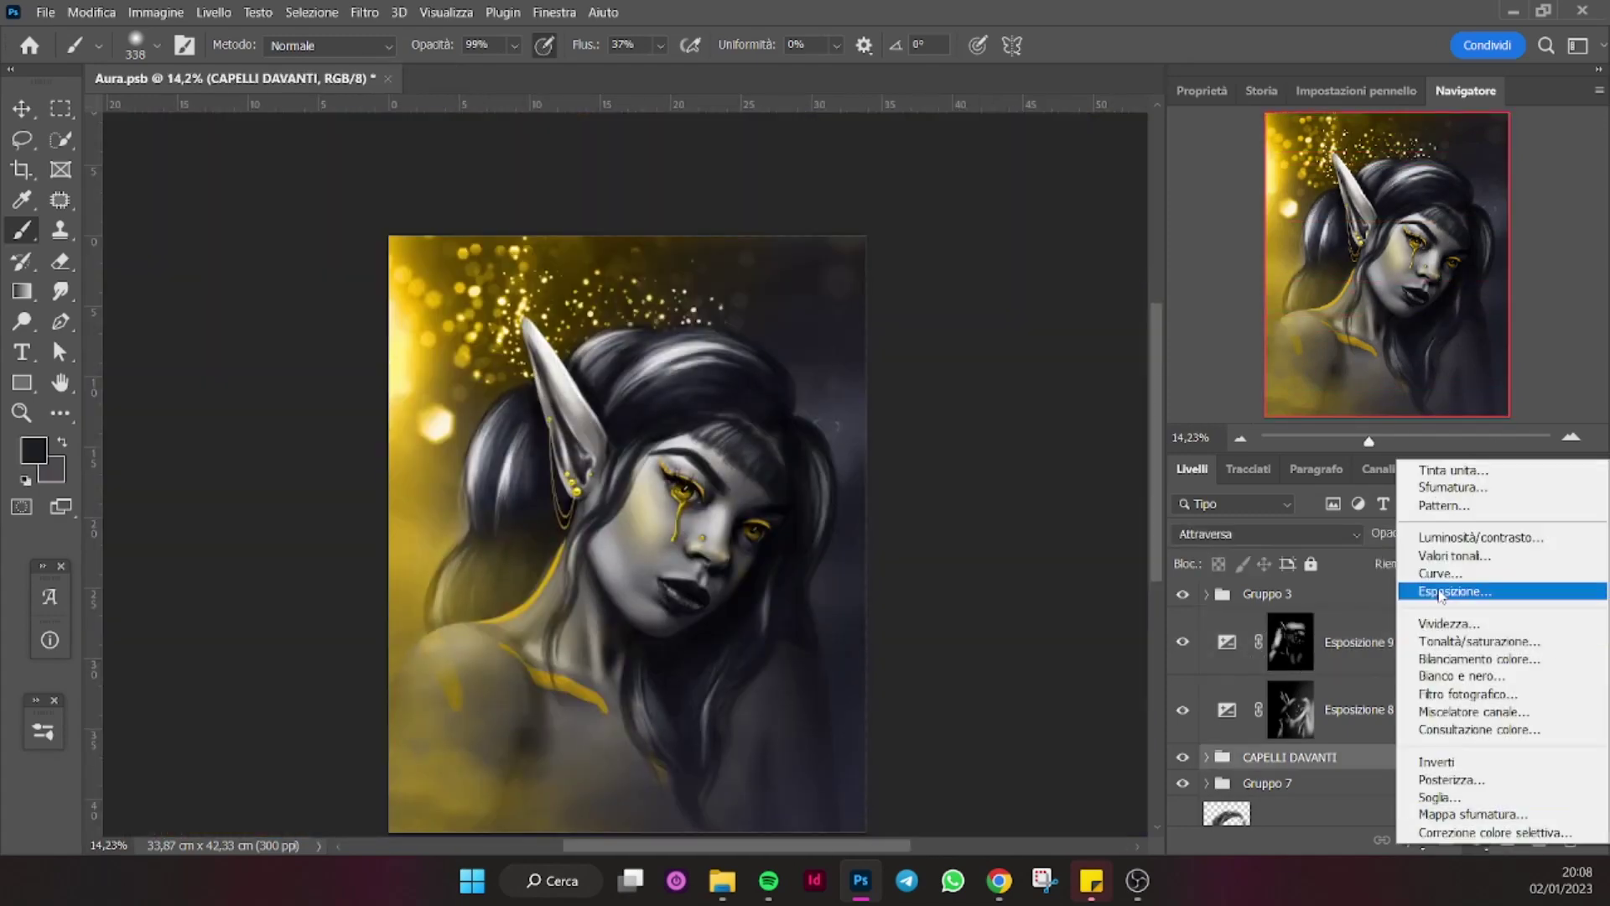
click(1468, 542)
key(ctrl+alt+g)
mouse_move(1379, 217)
mouse_down()
mouse_move(1436, 225)
mouse_move(1293, 218)
mouse_up()
drag(1381, 308, 1343, 309)
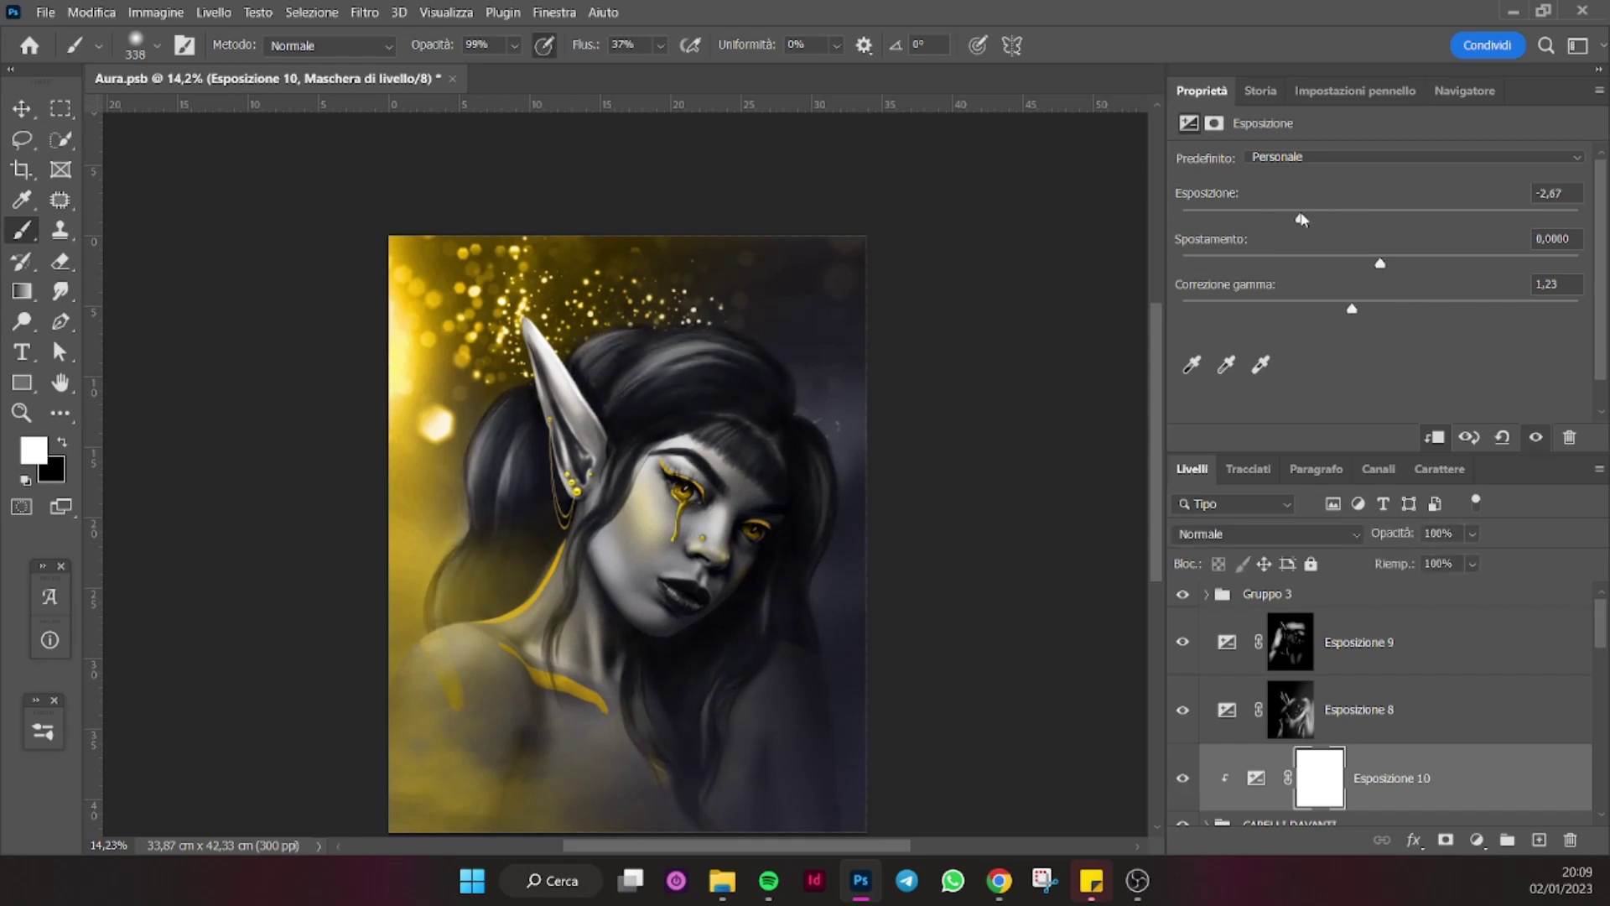
click(1464, 90)
click(1256, 778)
click(1201, 91)
drag(1302, 218, 1286, 218)
drag(1352, 309, 1322, 309)
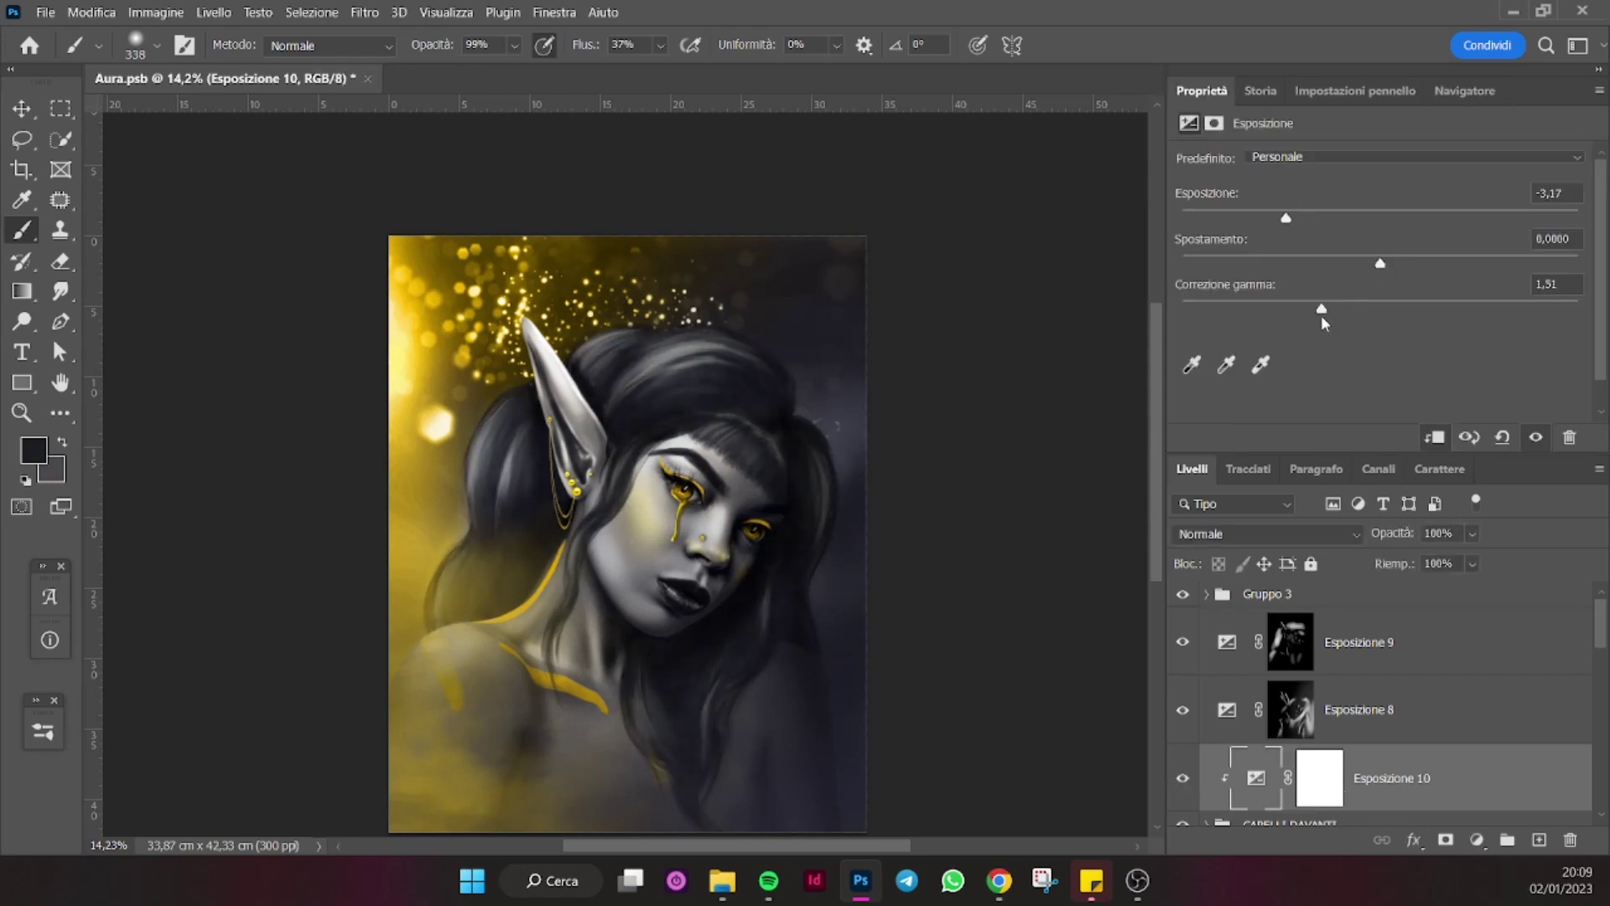
Add clipped Esposizione 11 at +1.18 exposure and 0.77 gamma, with an inverted mask.
click(1477, 839)
click(1442, 591)
right_click(1383, 777)
click(1241, 555)
drag(1379, 218, 1415, 218)
drag(1381, 308, 1415, 309)
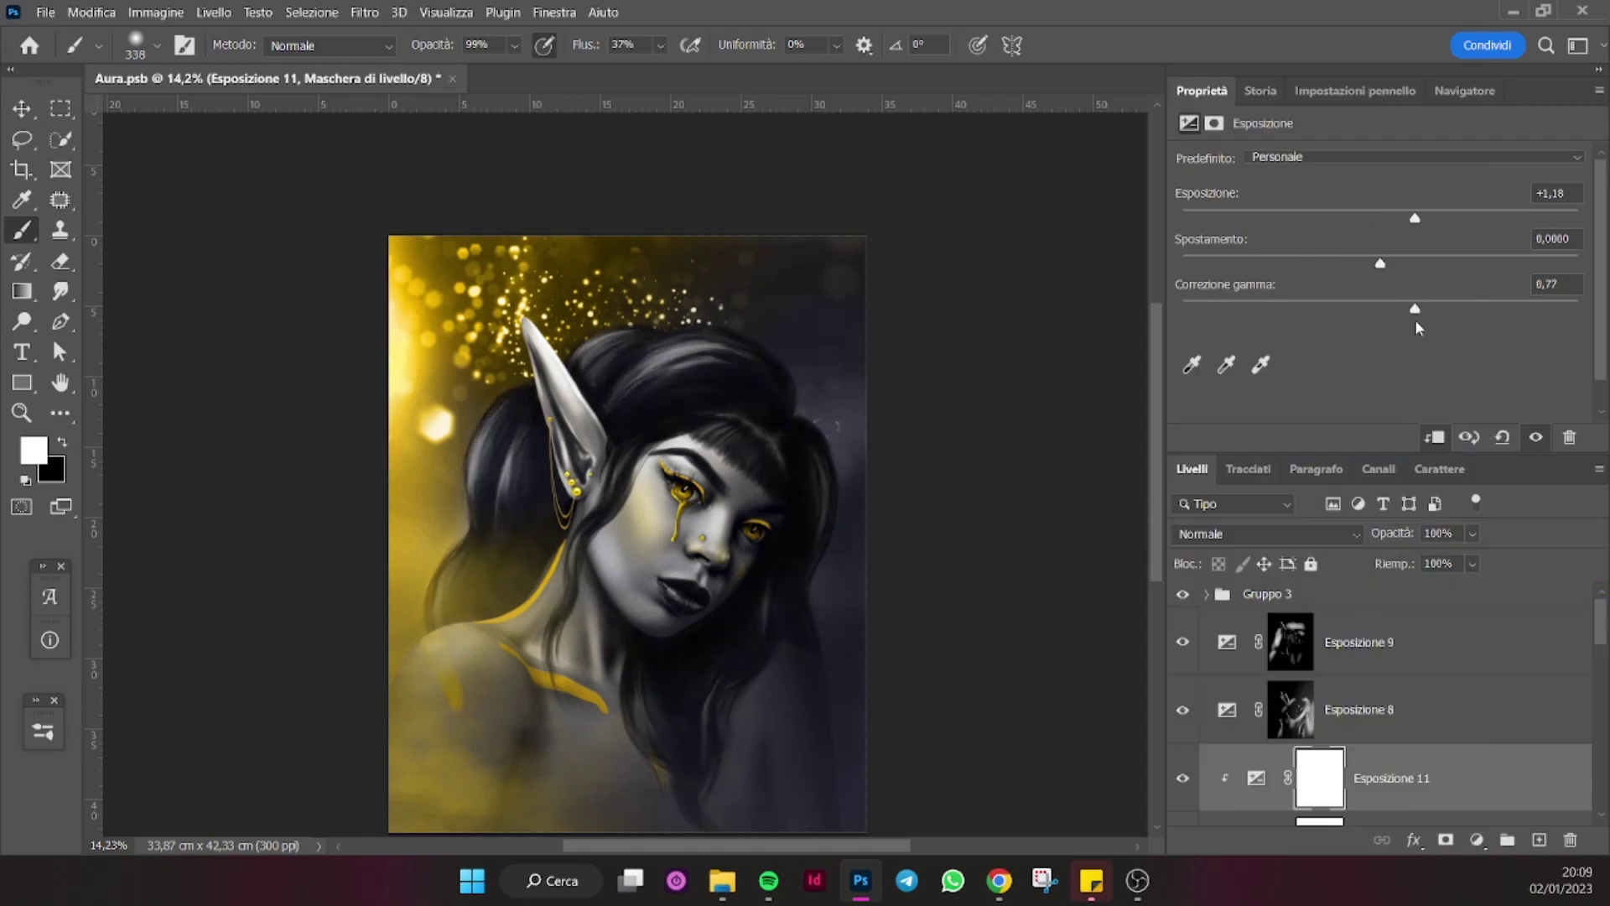
key(ctrl+i)
click(1468, 91)
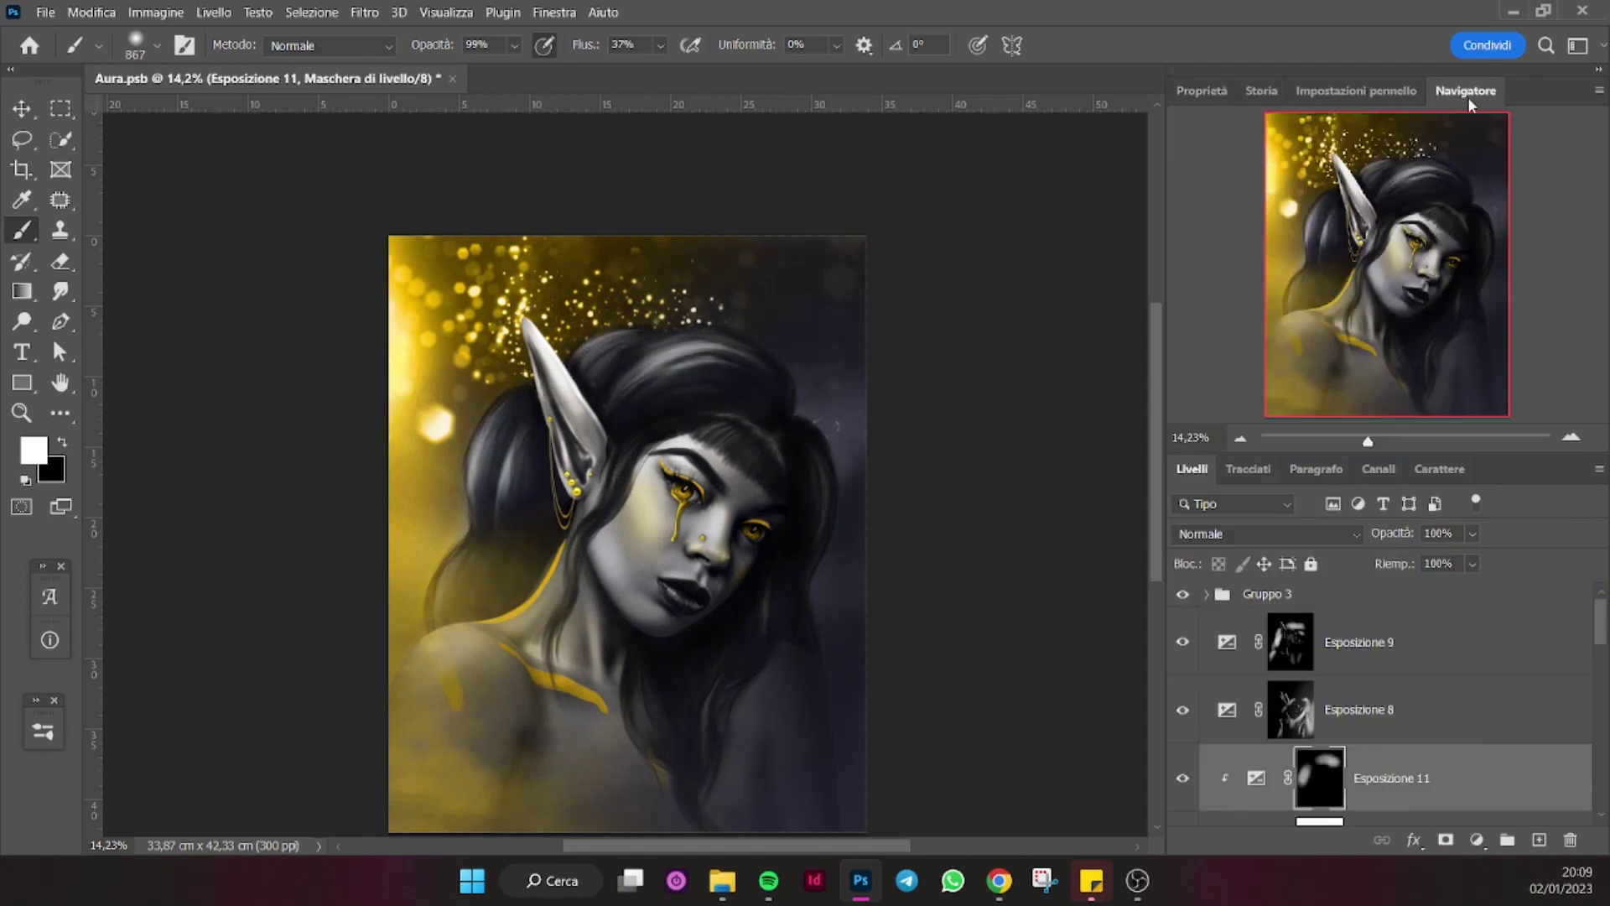
scroll(1384, 704, down, 3)
Recheck the Esposizione 10 exposure settings and review the hair layers.
click(1319, 732)
click(1201, 91)
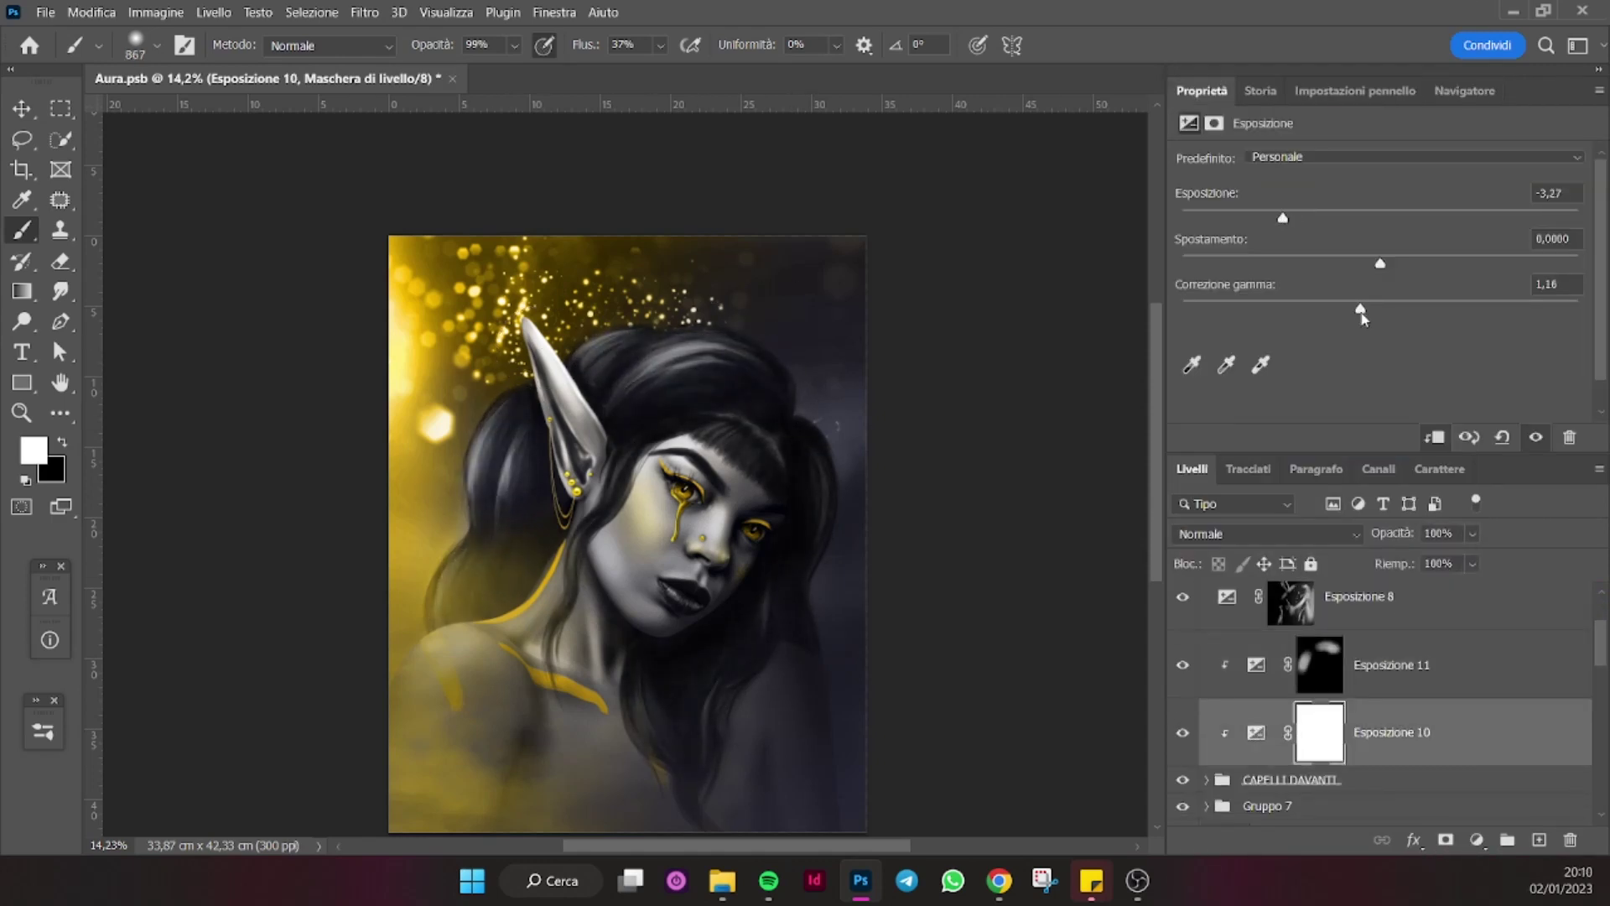
click(1476, 93)
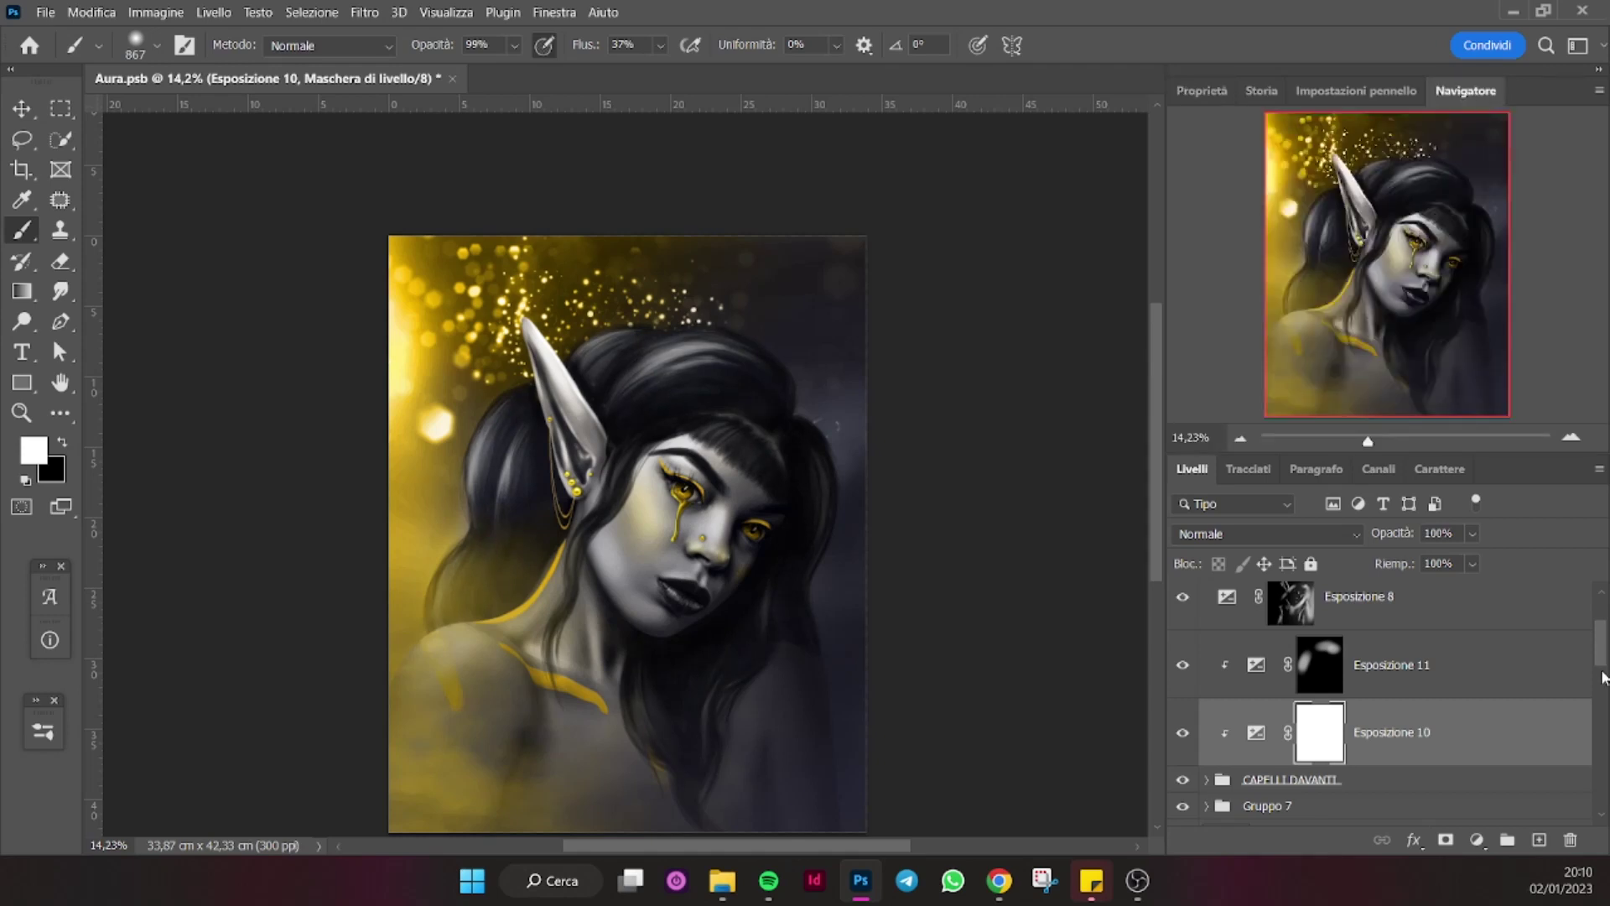
scroll(1384, 705, down, 2)
click(1294, 733)
scroll(1341, 705, down, 2)
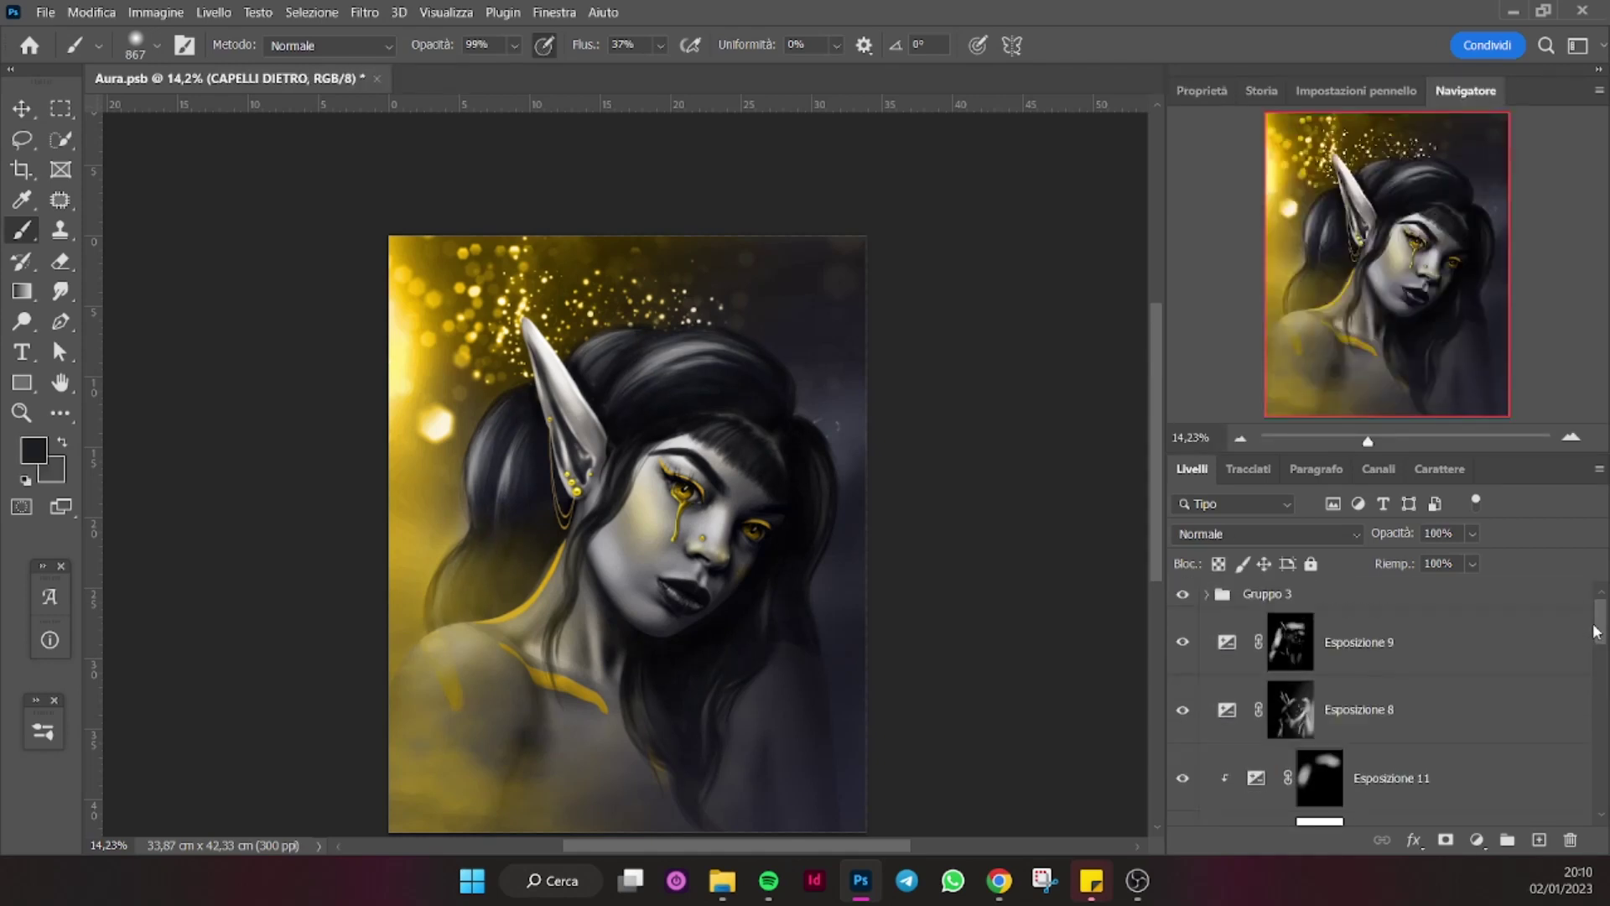
click(1202, 629)
Give Gruppo 8 a yellow outer glow at 88% opacity.
double_click(1344, 619)
click(943, 626)
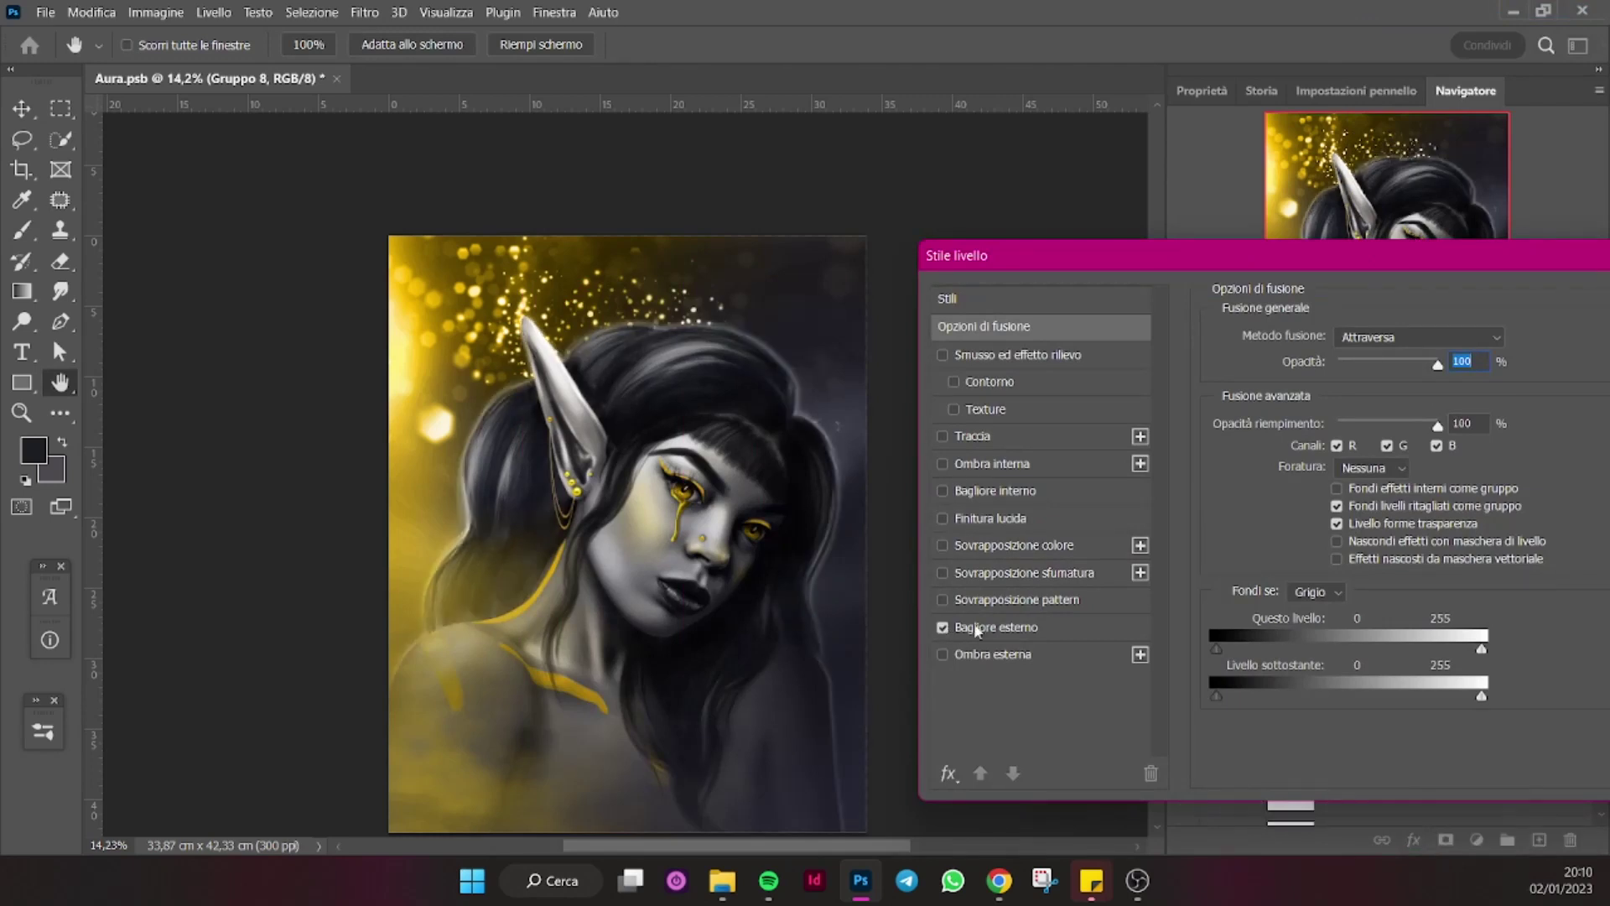
click(996, 626)
click(1277, 420)
click(1257, 453)
click(1492, 435)
drag(1382, 365, 1403, 365)
Add a yellow inner glow, 92 px in size, blended as Luce soffusa.
click(943, 491)
click(1277, 419)
click(1287, 674)
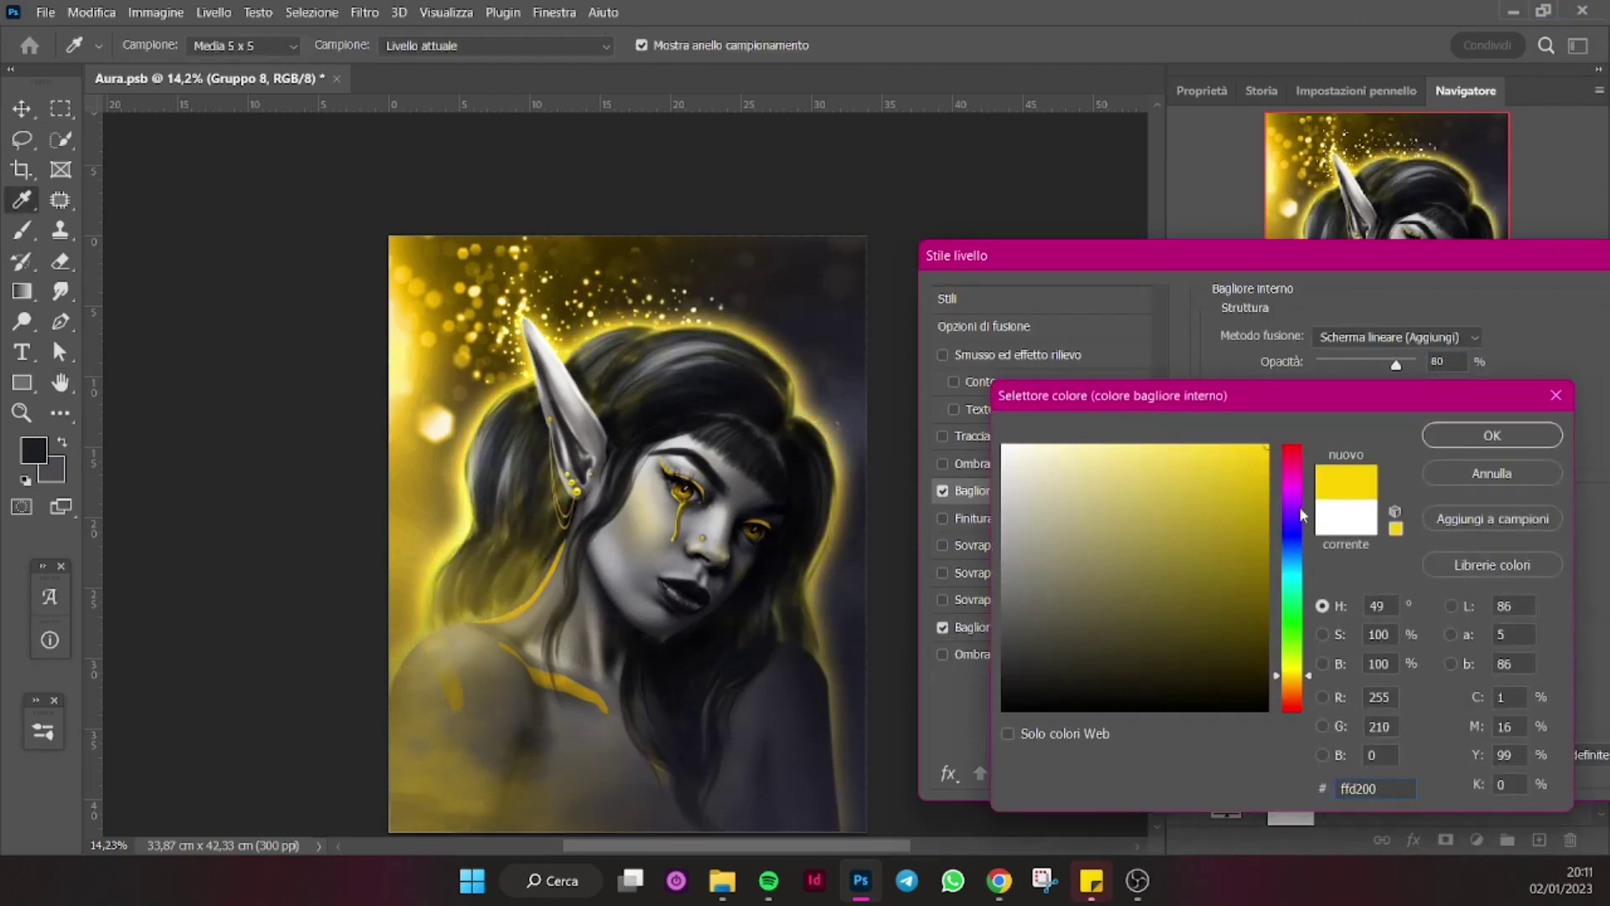
click(1491, 435)
drag(1384, 584, 1357, 584)
click(1426, 337)
click(1401, 483)
click(1401, 336)
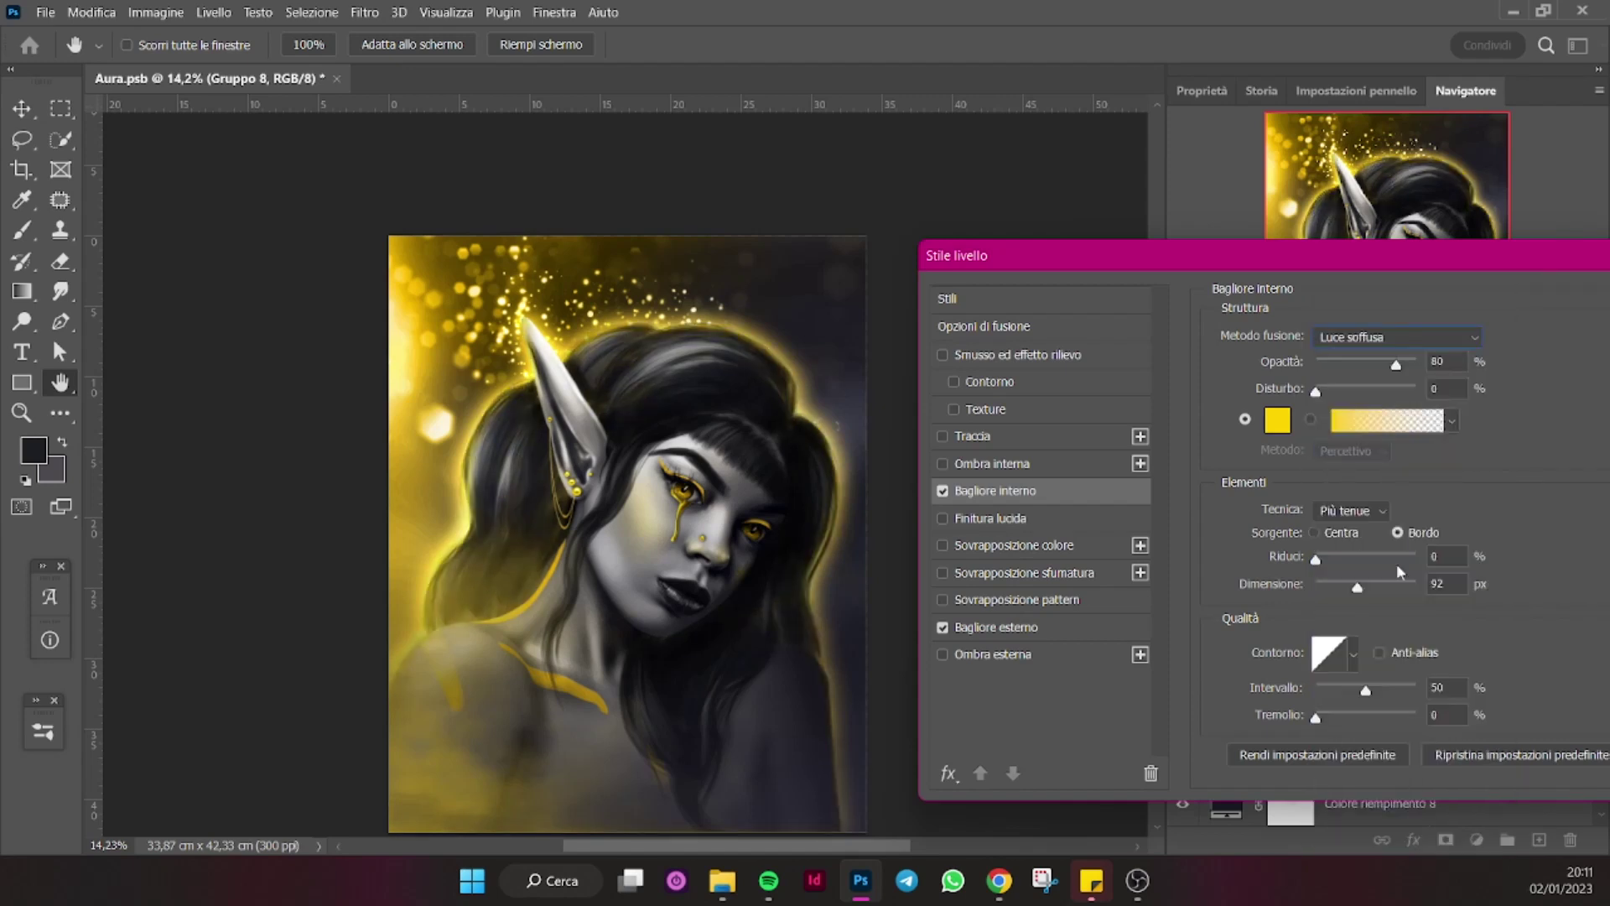
click(1404, 586)
Set the outer glow blend mode to Schermo lineare (Aggiungi).
click(996, 627)
mouse_move(1090, 255)
mouse_down()
mouse_move(1064, 249)
mouse_move(623, 422)
mouse_up()
click(1419, 332)
click(1375, 506)
Split the glow effects into separate layers and paint a dark hair stroke on a new layer.
click(1255, 468)
right_click(1568, 635)
click(1425, 557)
click(1206, 690)
scroll(1383, 712, down, 5)
click(1341, 656)
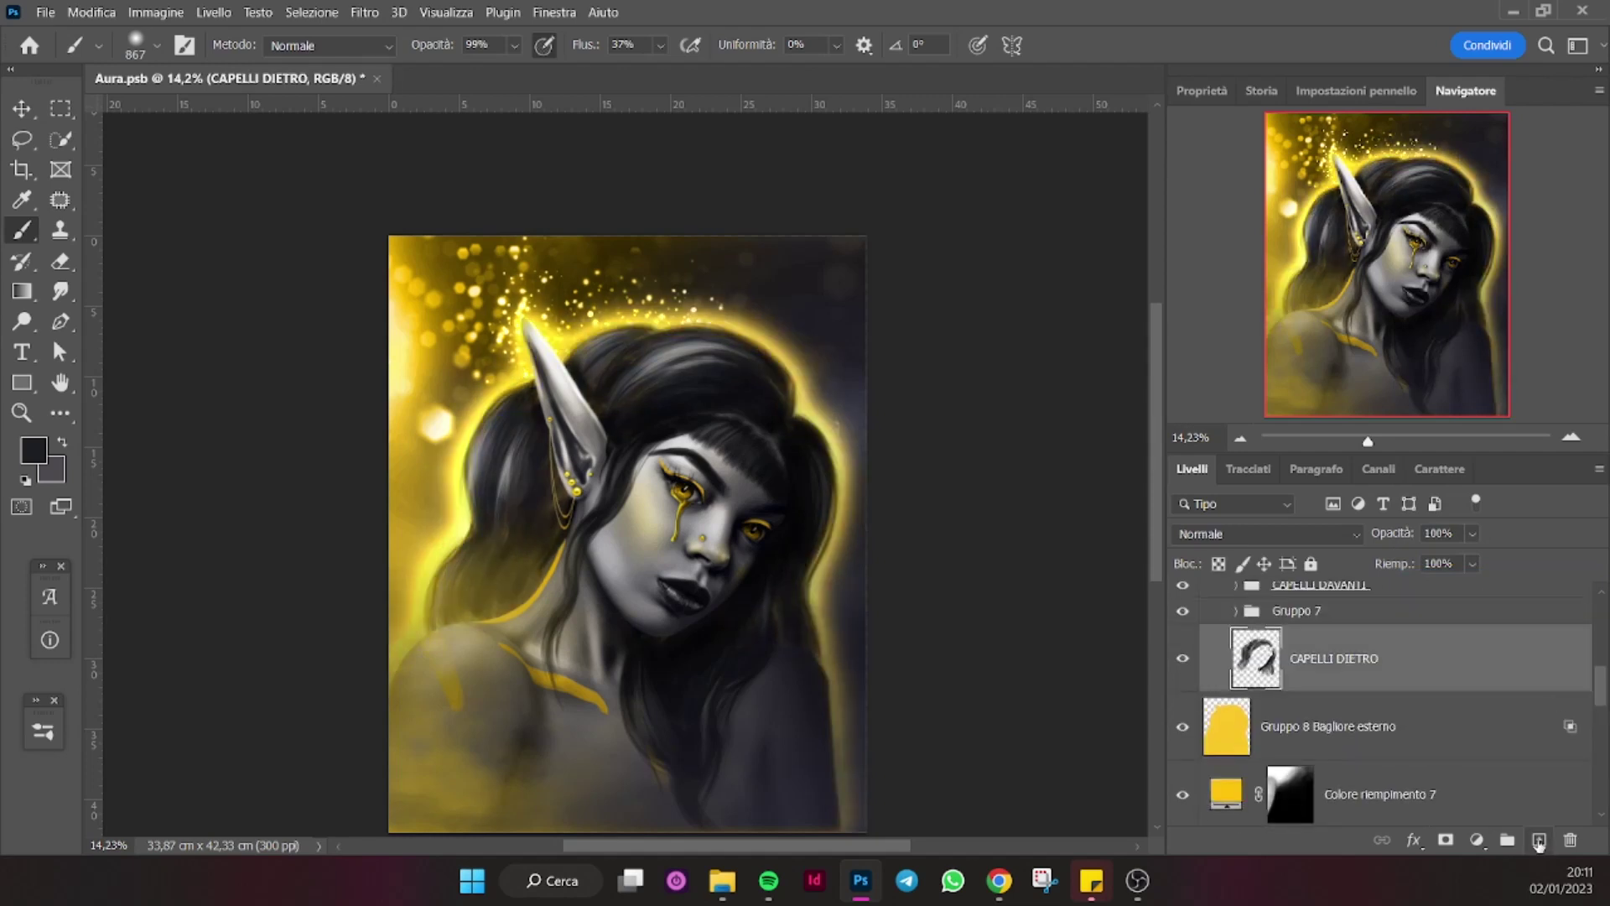
ctrl+click(1539, 839)
drag(486, 621, 805, 587)
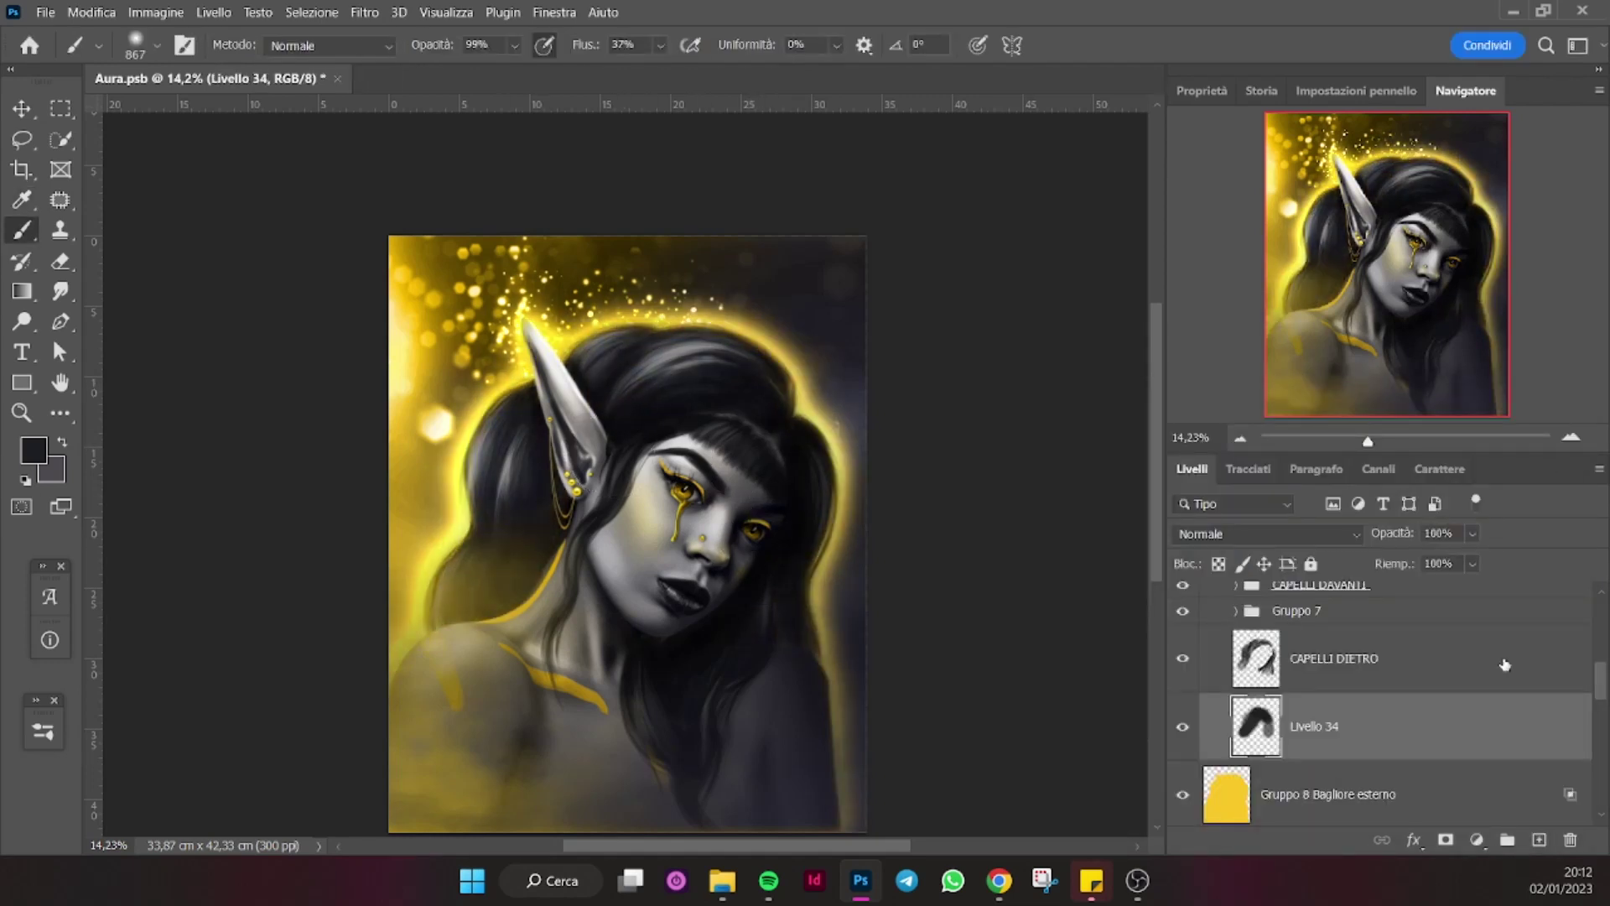
Adjust the outer glow layer's opacity and mask the glow off the right side.
click(1325, 794)
mouse_move(1472, 533)
mouse_down()
mouse_move(1471, 560)
mouse_move(1501, 560)
mouse_up()
click(1445, 839)
key(bracketright)
key(bracketright)
key(bracketright)
drag(861, 700, 854, 319)
Add a mask to the inner glow layer and paint out part of it.
key(alt+bracketright)
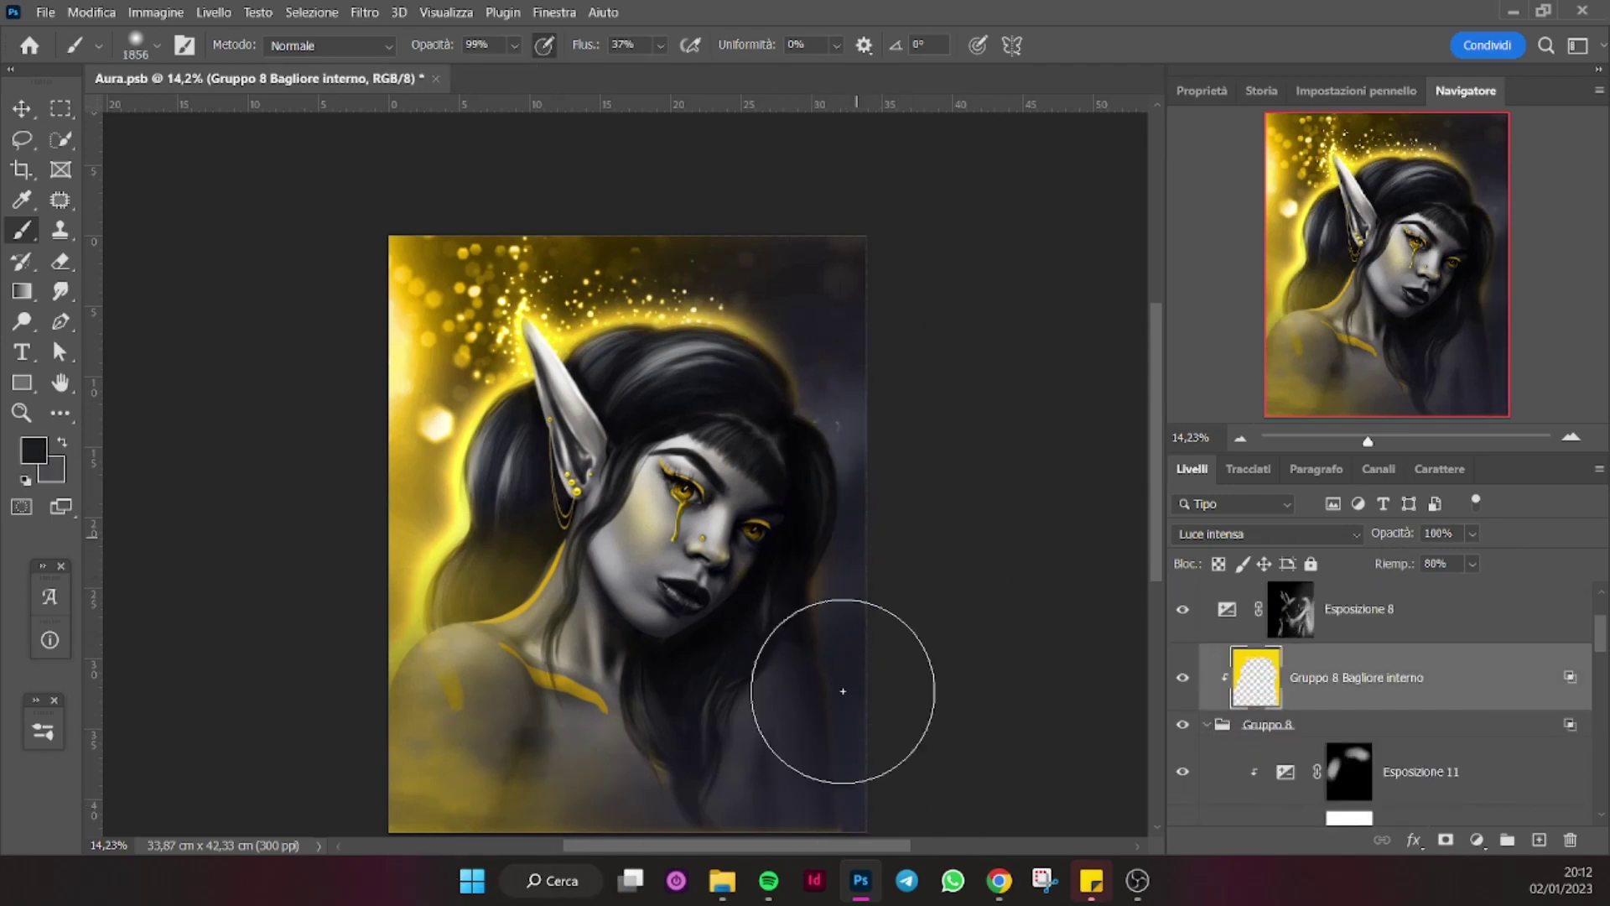
click(1261, 91)
click(1445, 840)
drag(615, 761, 503, 897)
click(1182, 778)
click(1182, 777)
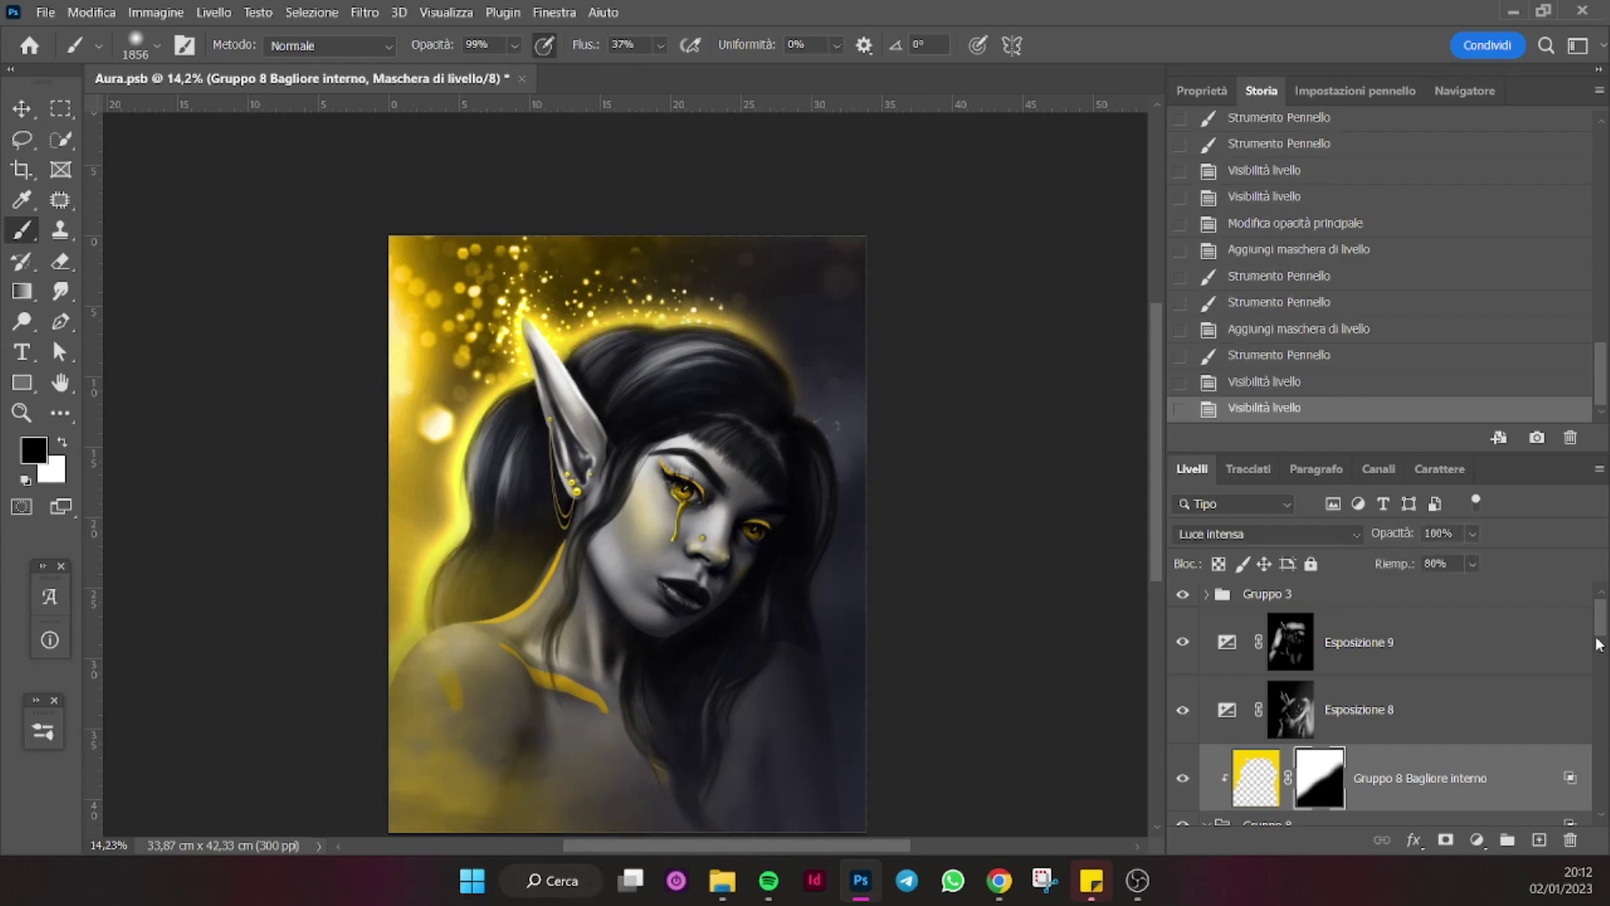
Set the outer glow layer to Luce lineare with lower opacity, and save.
key(alt+bracketleft)
click(1266, 533)
click(1292, 611)
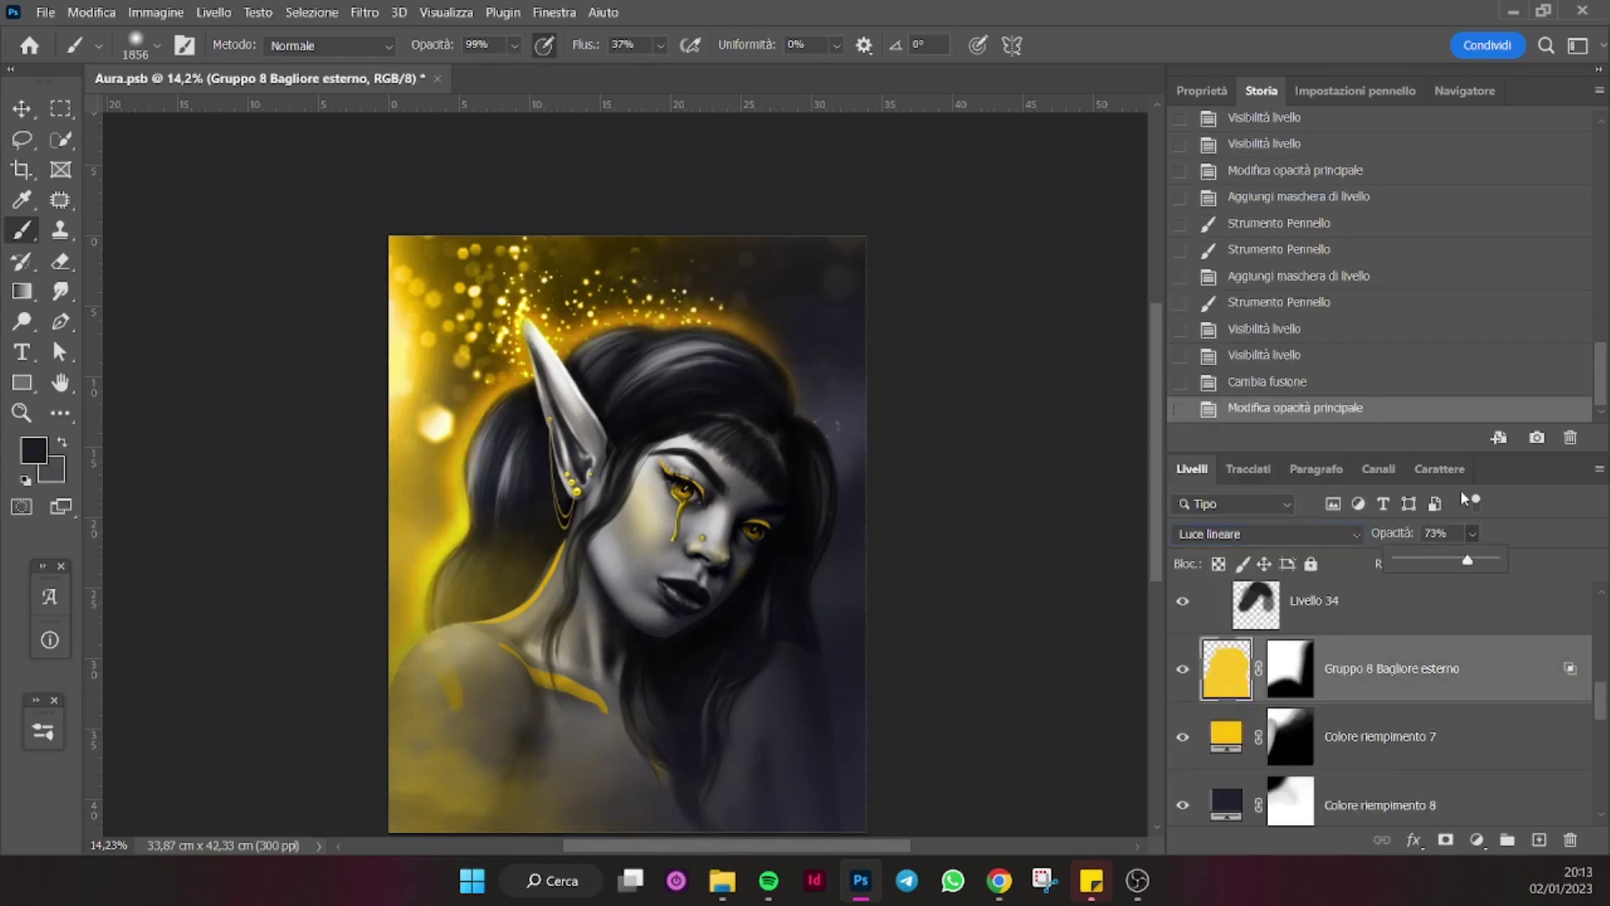
click(1464, 90)
key(ctrl+s)
On a new layer, paint soft yellow sampled from the glow over the dark hair.
key(ctrl+shift+alt+n)
key(i)
click(495, 46)
click(436, 97)
click(405, 402)
key(b)
mouse_move(604, 336)
mouse_down()
mouse_move(736, 358)
mouse_move(485, 665)
mouse_move(822, 484)
mouse_move(948, 559)
mouse_up()
Blend the yellow layer as Sovrapponi at 76% opacity and save the document.
click(1266, 534)
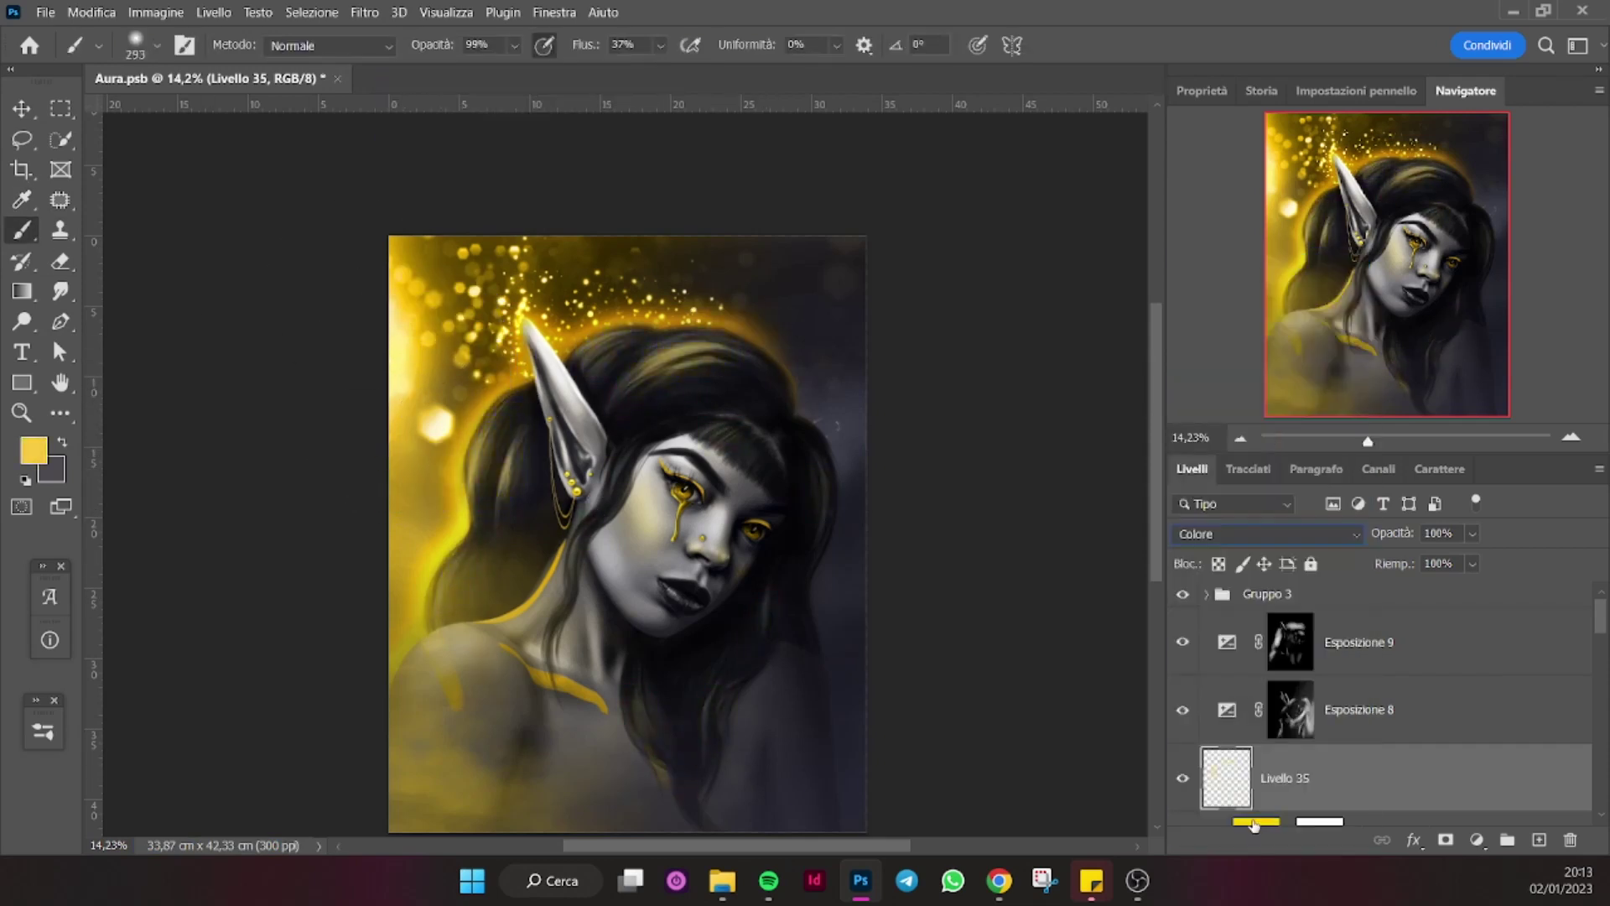
click(1205, 478)
click(1266, 533)
click(1298, 536)
drag(1471, 533, 1472, 566)
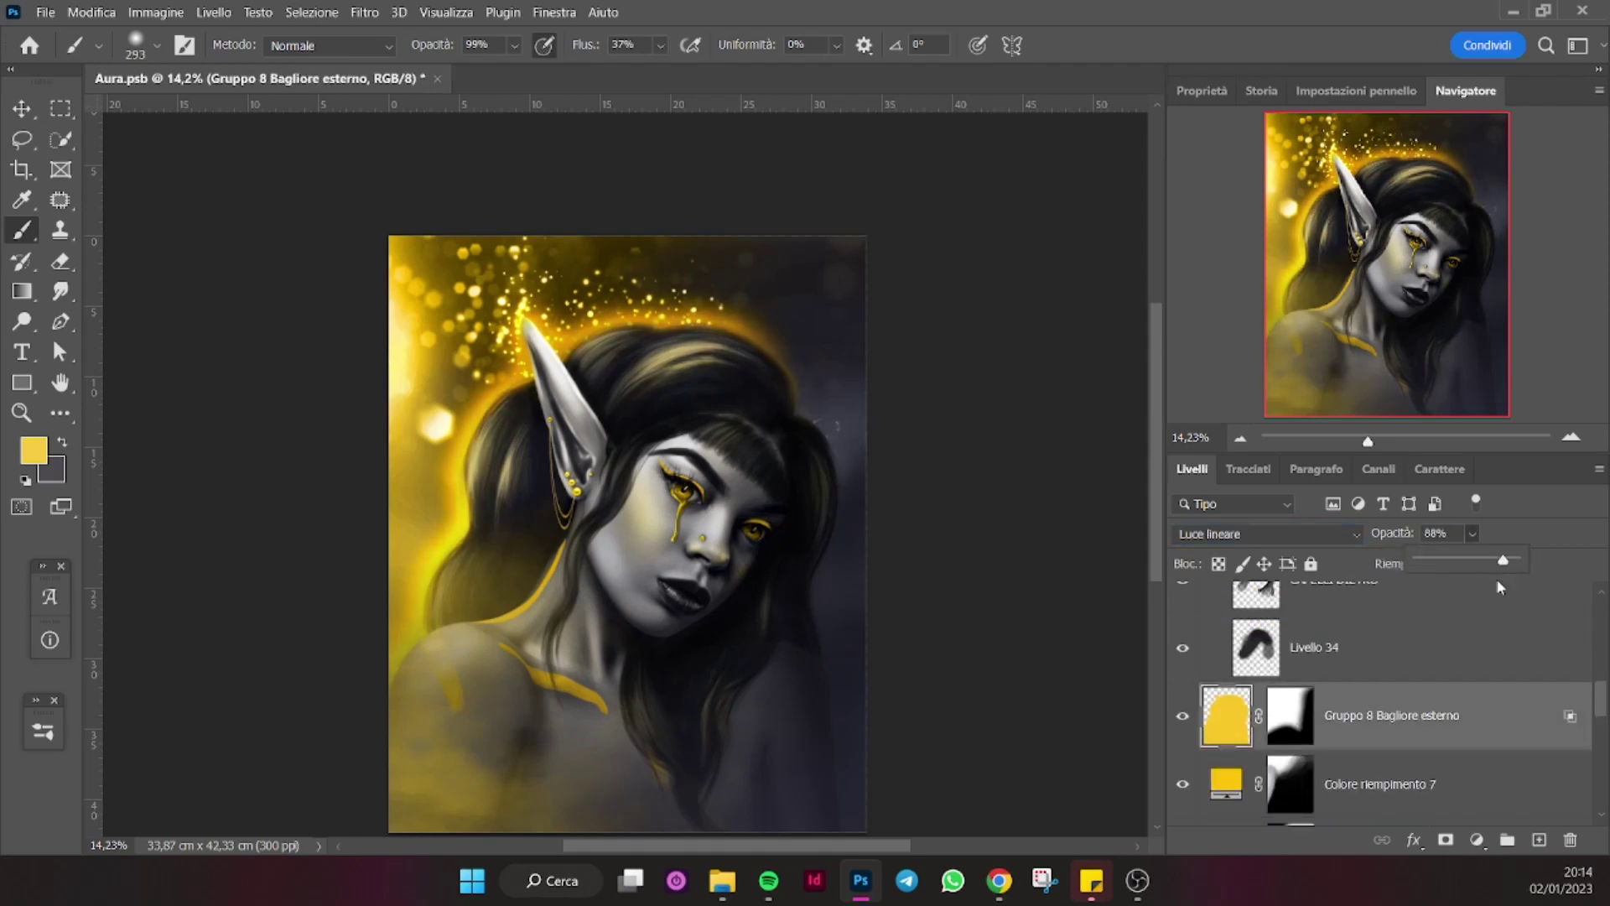
click(45, 12)
click(94, 236)
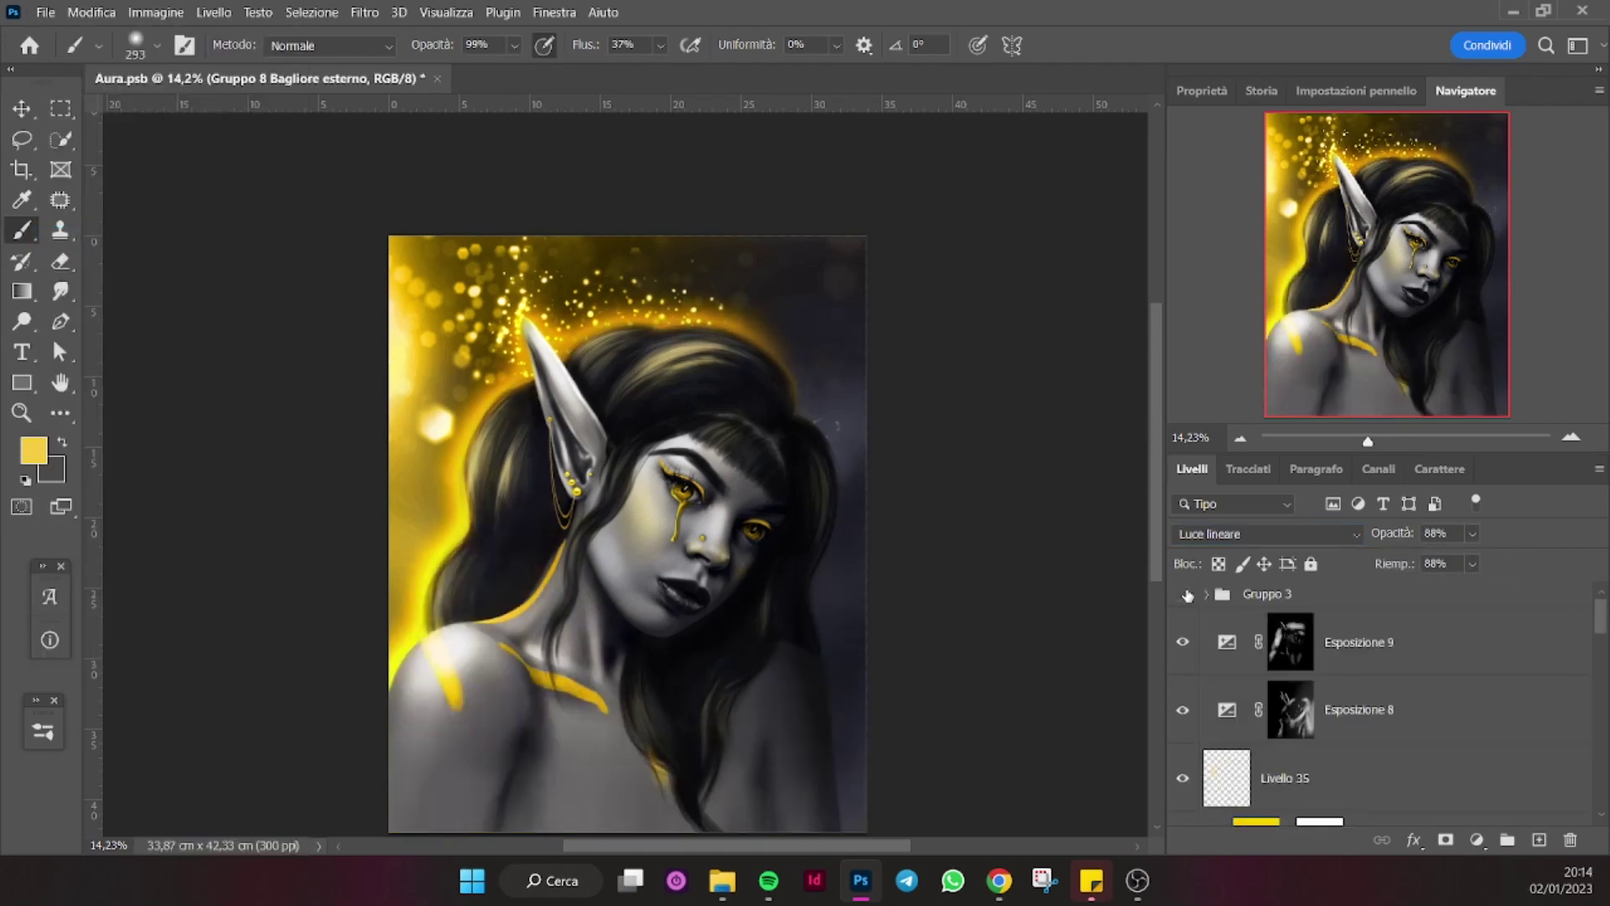
Place the golden glitter image over the portrait above Gruppo 3.
click(1266, 594)
click(1471, 563)
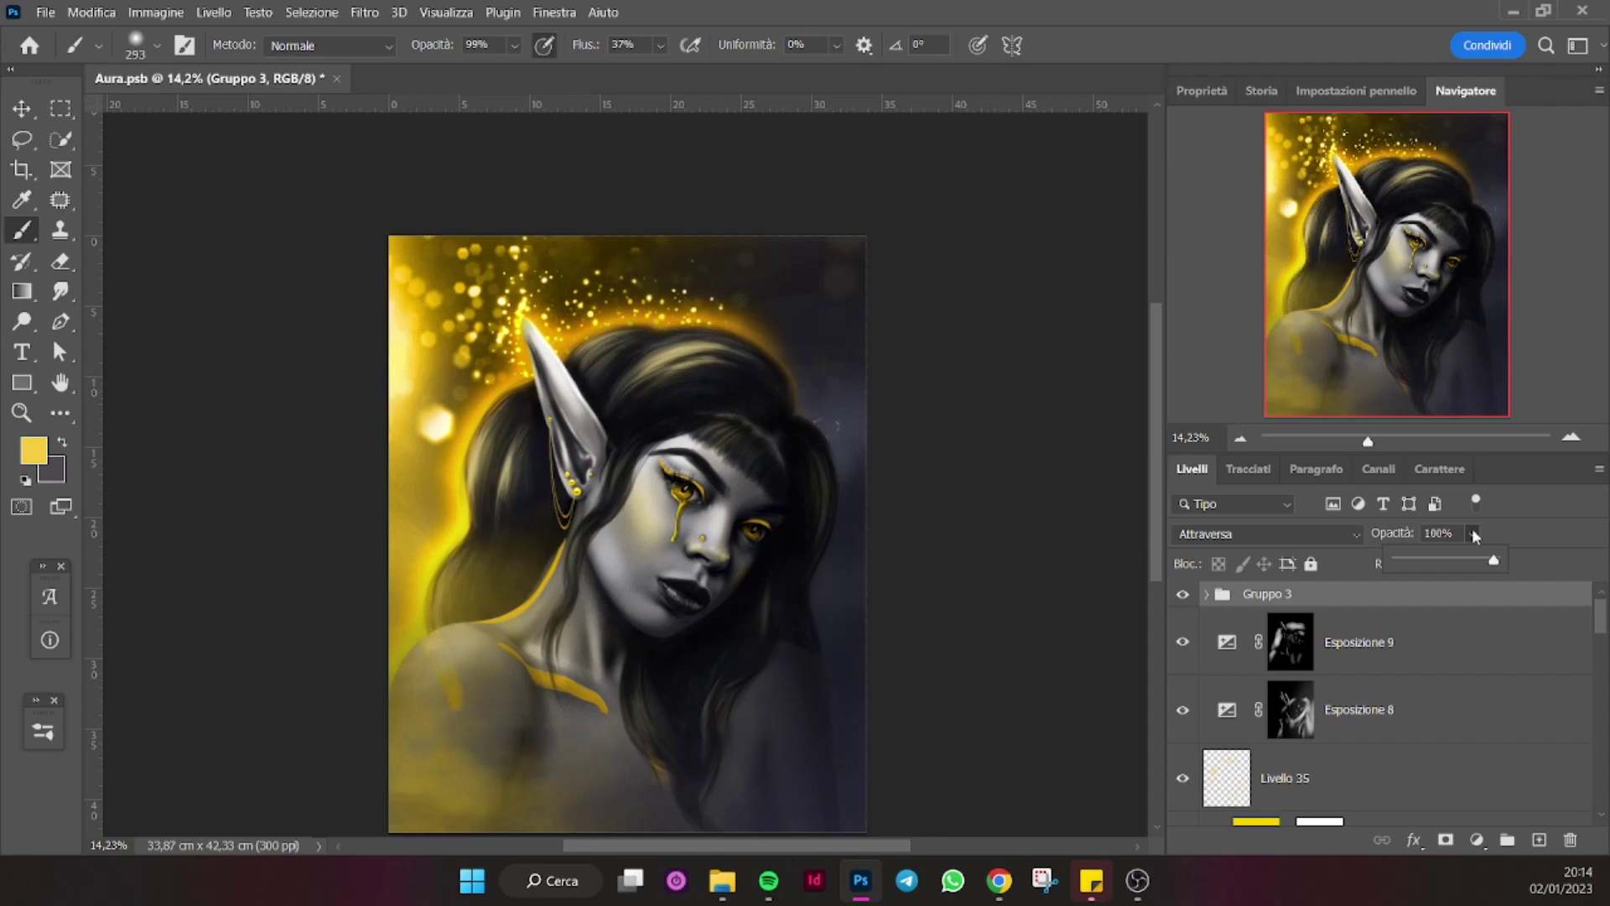
mouse_move(860, 881)
mouse_down()
mouse_move(668, 492)
mouse_move(1053, 262)
mouse_up()
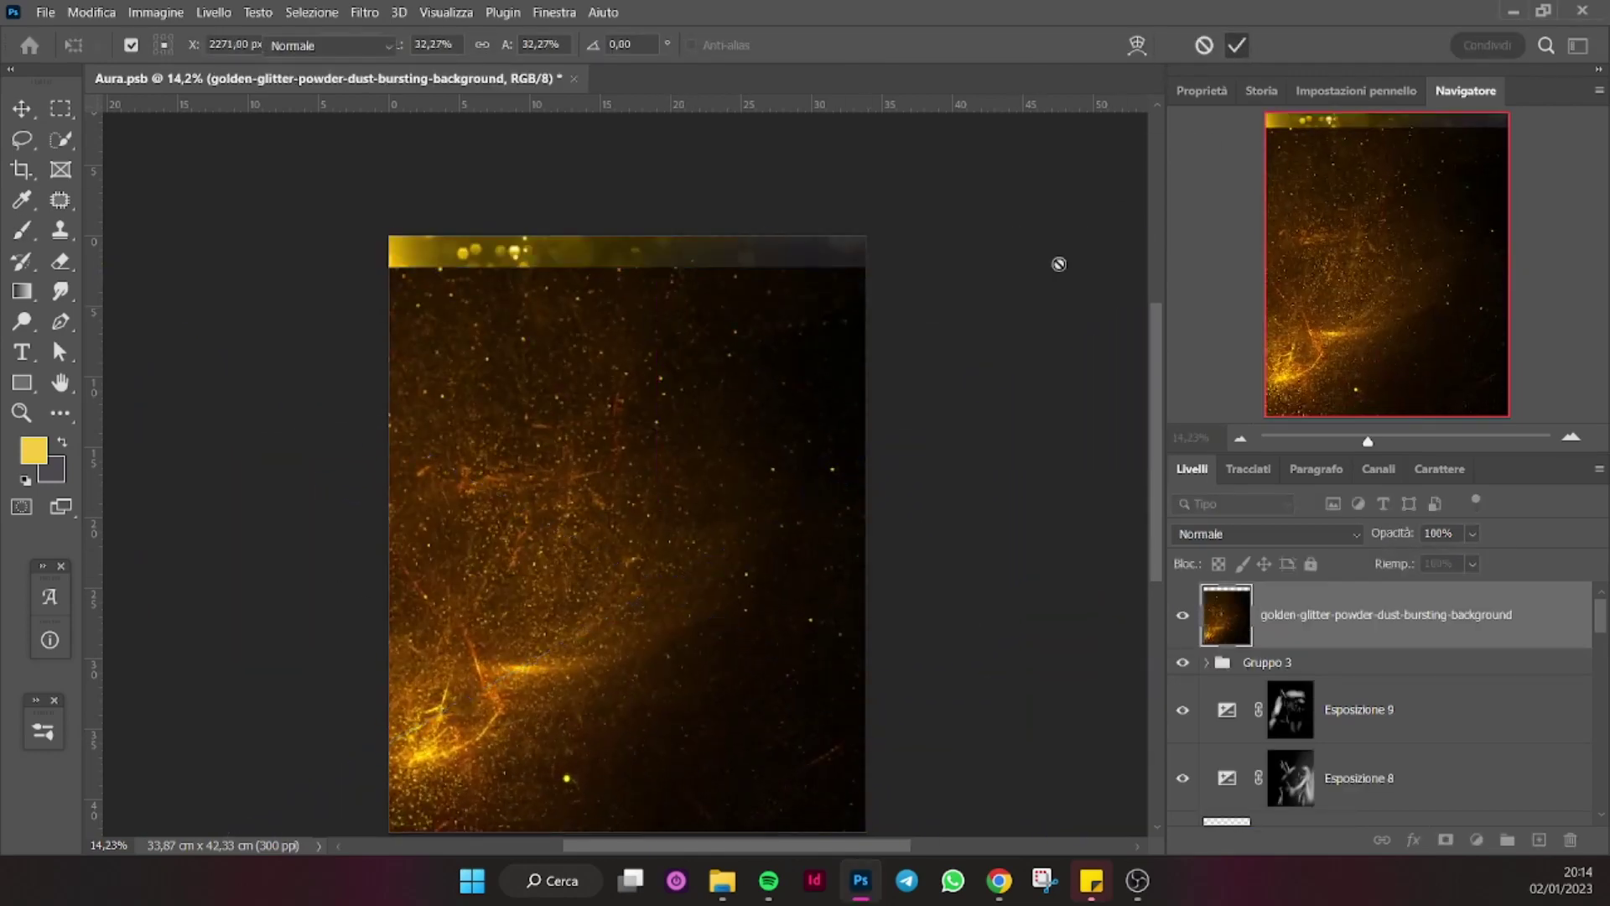
Place the glitter in Linear Dodge (Add) mode, rotated and scaled over the portrait.
key(Return)
click(1266, 533)
click(1291, 500)
key(ctrl+t)
mouse_move(963, 374)
mouse_down()
mouse_move(813, 324)
mouse_move(736, 359)
mouse_move(663, 498)
mouse_up()
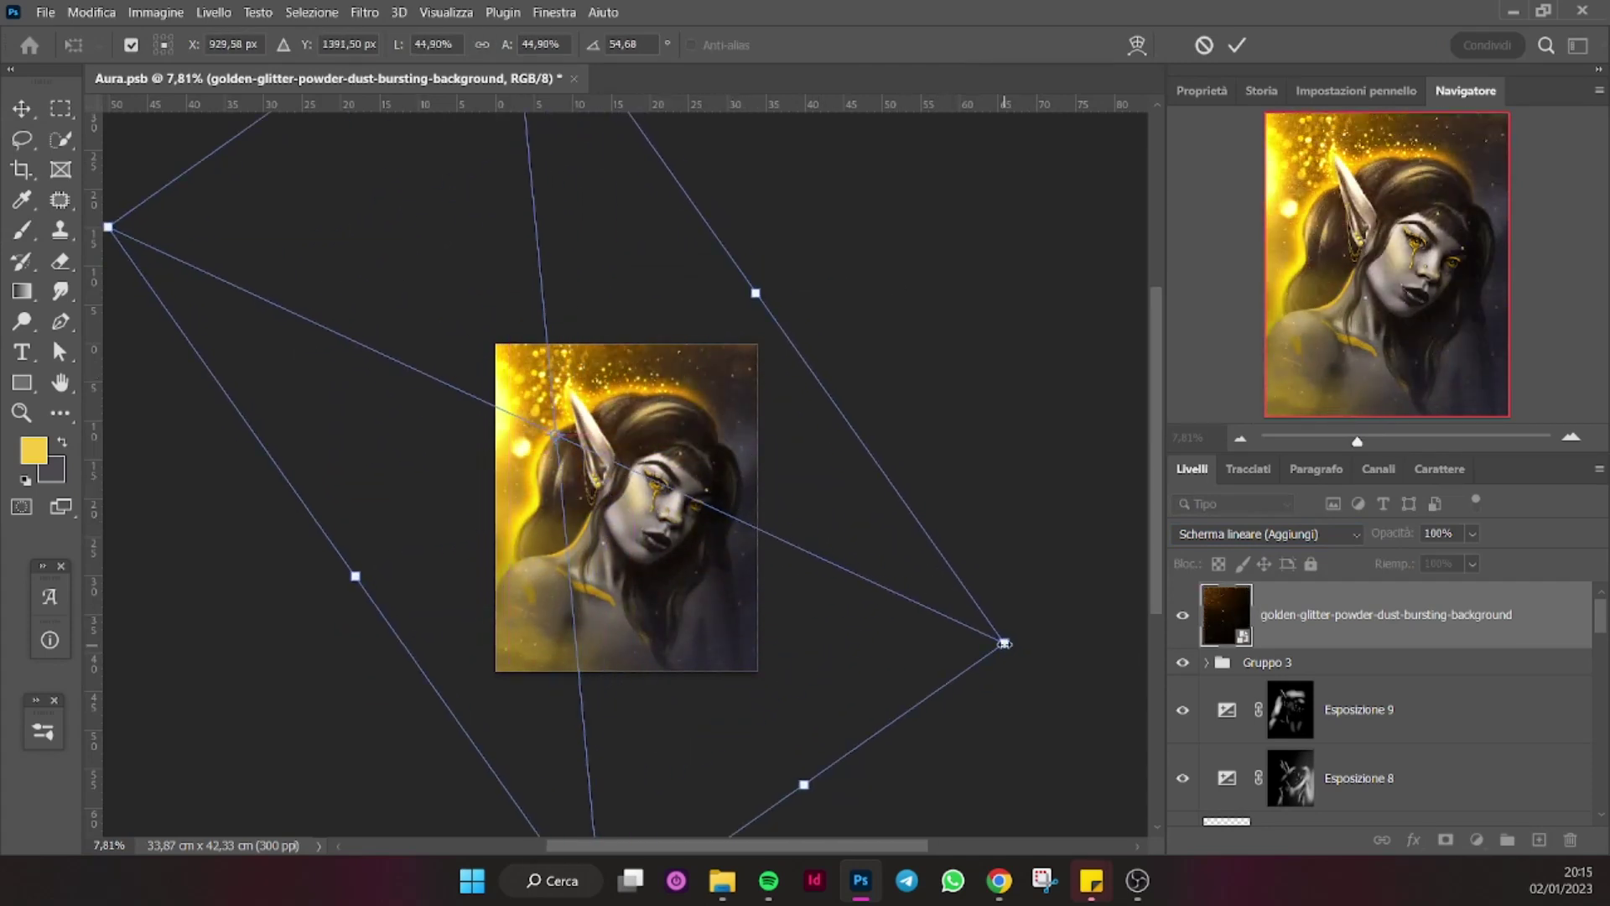
drag(1028, 681, 866, 530)
key(Return)
key(ctrl+0)
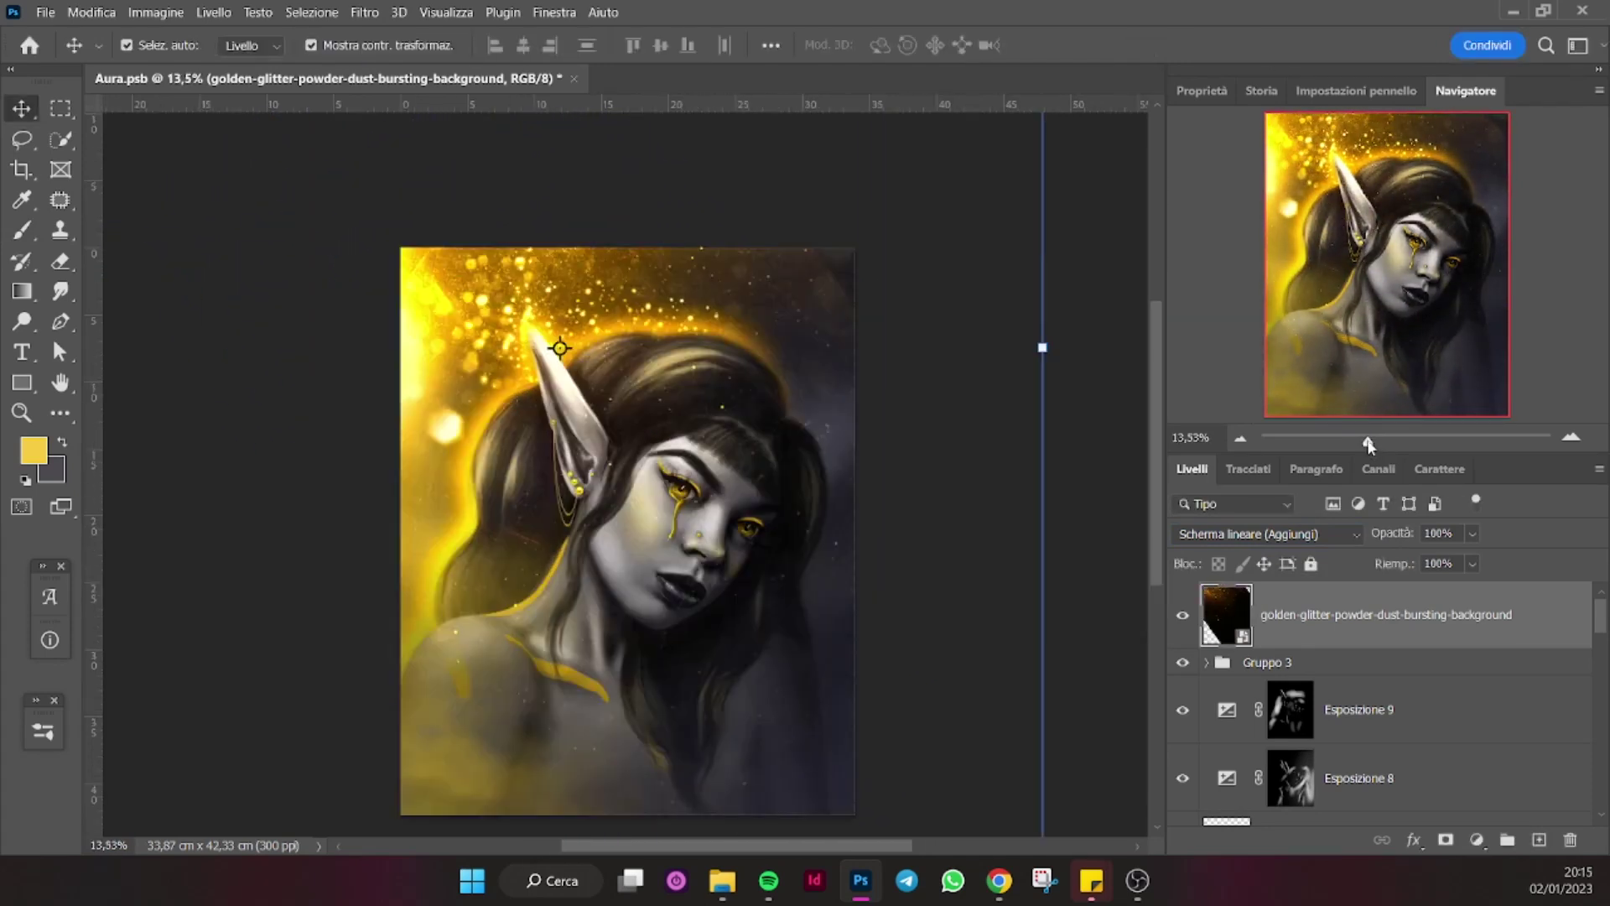
Mask the glitter layer, then duplicate it and rotate the copy differently.
click(1445, 839)
key(d)
right_click(1388, 623)
click(1438, 54)
key(ctrl+t)
key(ctrl+minus)
mouse_move(1056, 319)
mouse_down()
mouse_move(876, 411)
mouse_move(923, 424)
mouse_up()
key(Return)
Paint black on the copy's mask to hide lower-left glitter, and set its opacity to 100%.
key(b)
key(ctrl+plus)
click(1290, 614)
key(d)
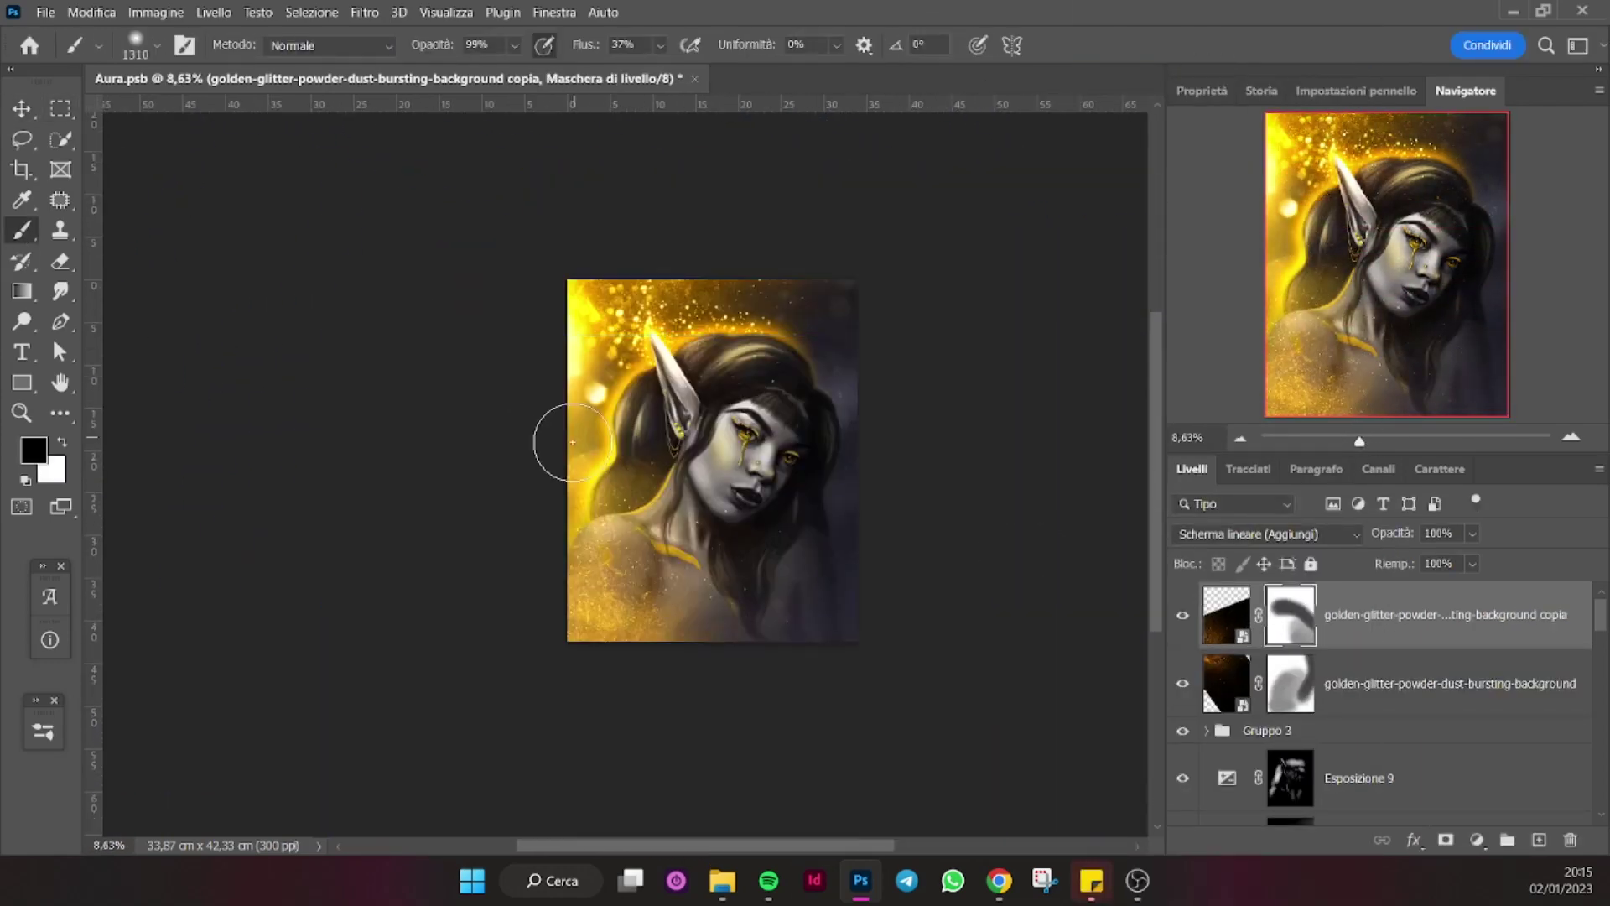
key(bracketright)
drag(814, 558, 638, 579)
drag(1477, 566, 1501, 560)
drag(1359, 440, 1368, 442)
click(45, 11)
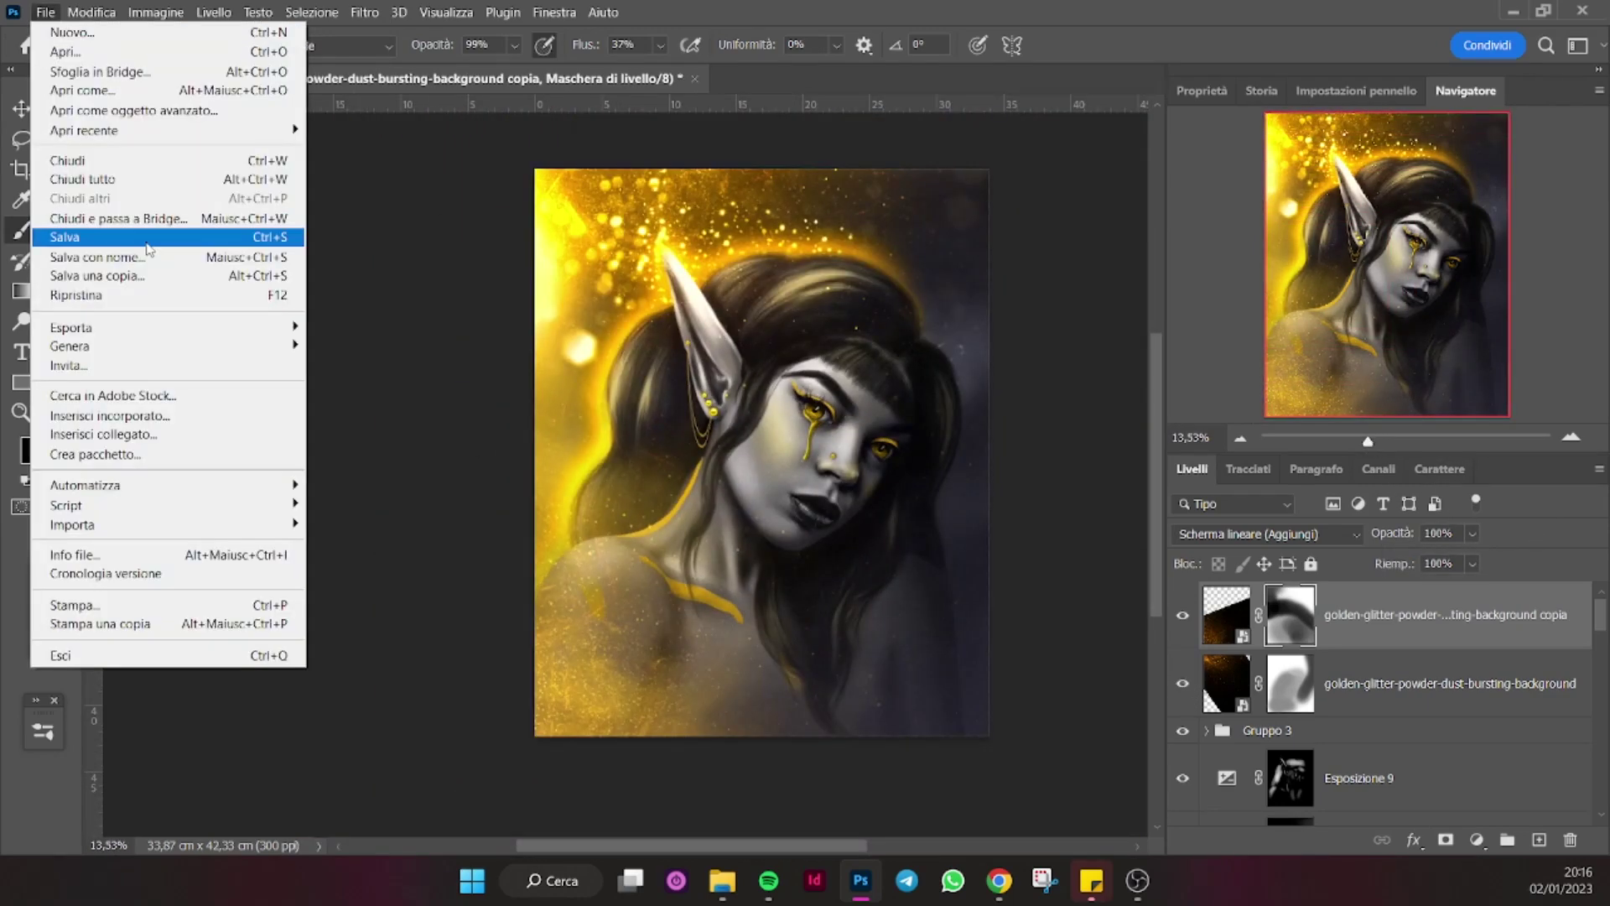
Save, then add a warm yellow Solid Color fill in Overlay at about 12% opacity.
click(62, 233)
click(1266, 730)
click(1476, 839)
click(1425, 466)
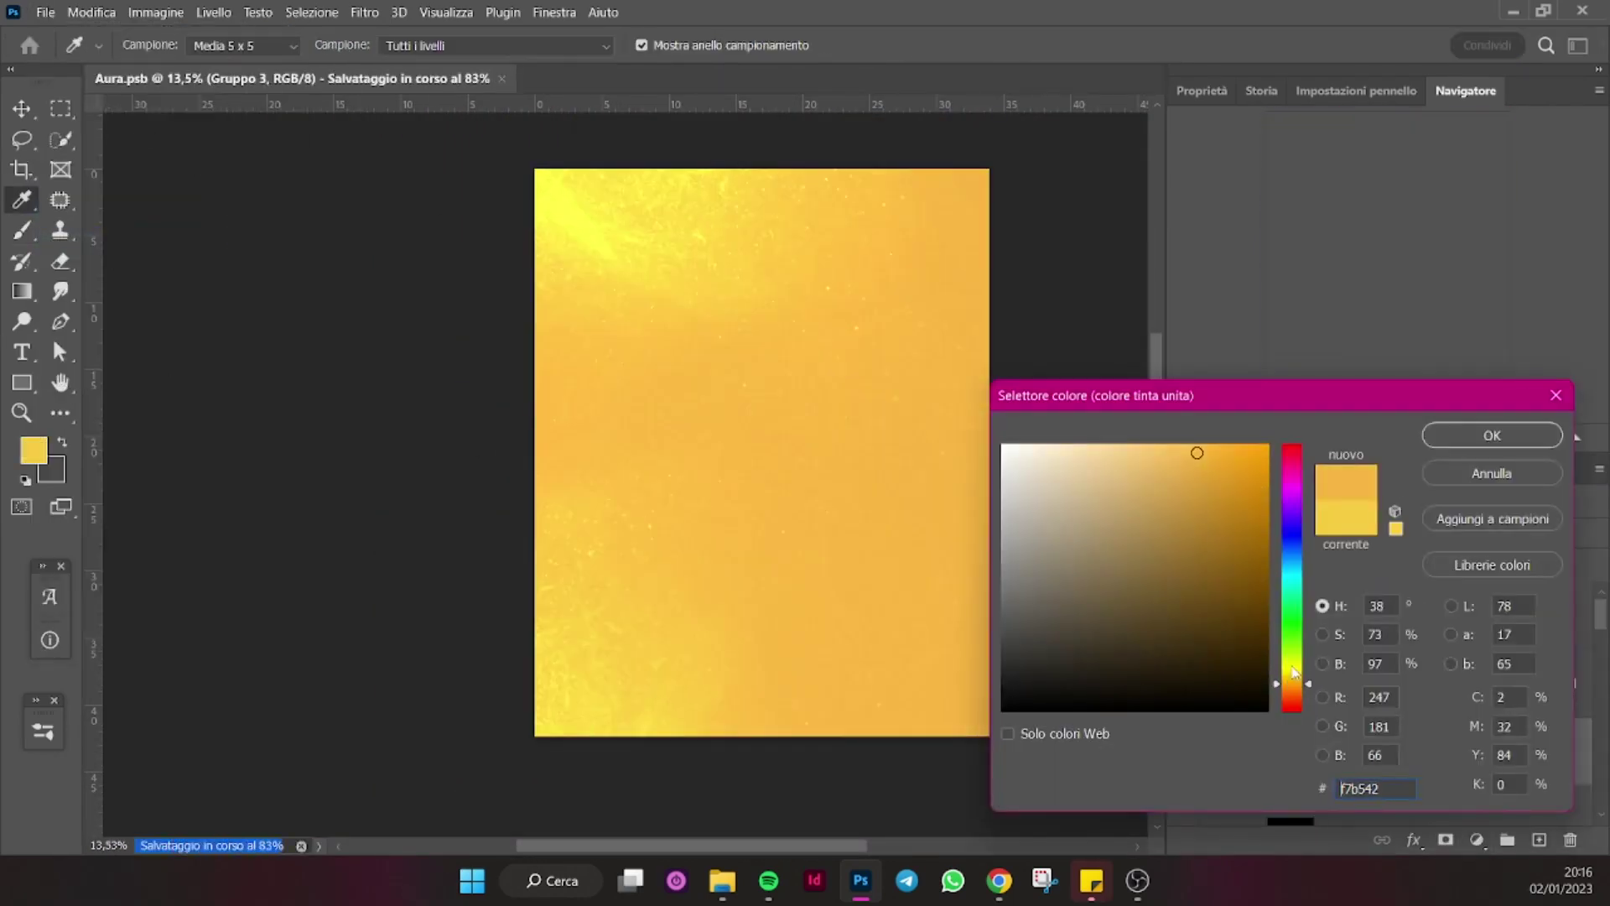
click(1491, 431)
key(shift+alt+o)
drag(1472, 533, 1395, 561)
double_click(1226, 748)
click(1492, 431)
Try Color blending on the yellow fill, then return it to Overlay.
click(1266, 534)
click(1208, 716)
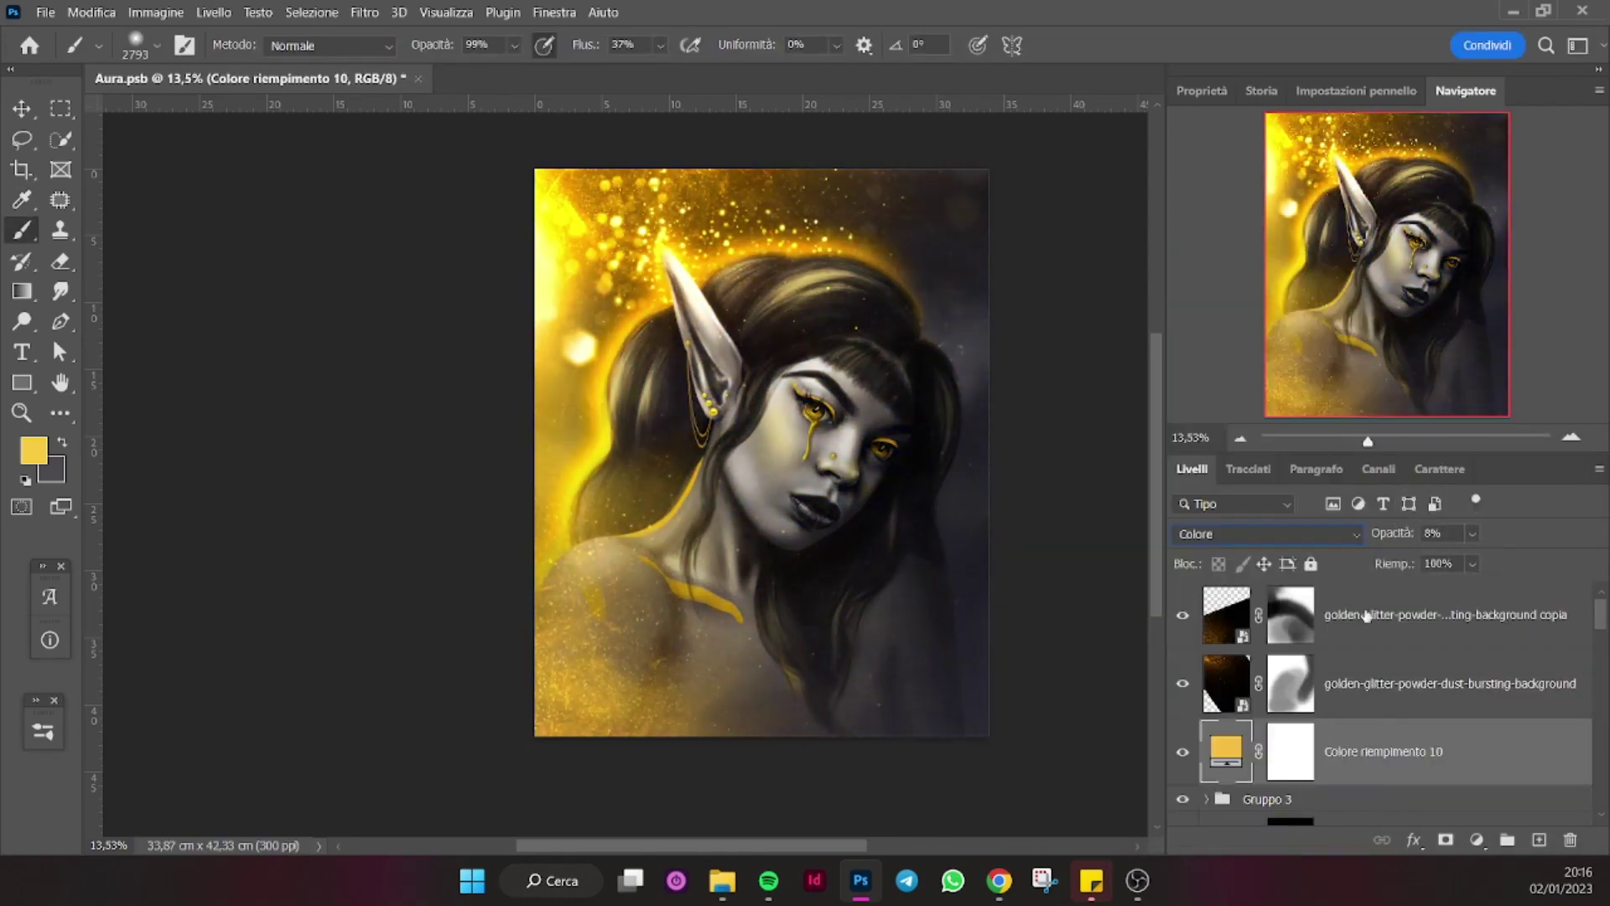
click(1297, 534)
click(1275, 527)
right_click(1442, 615)
key(Escape)
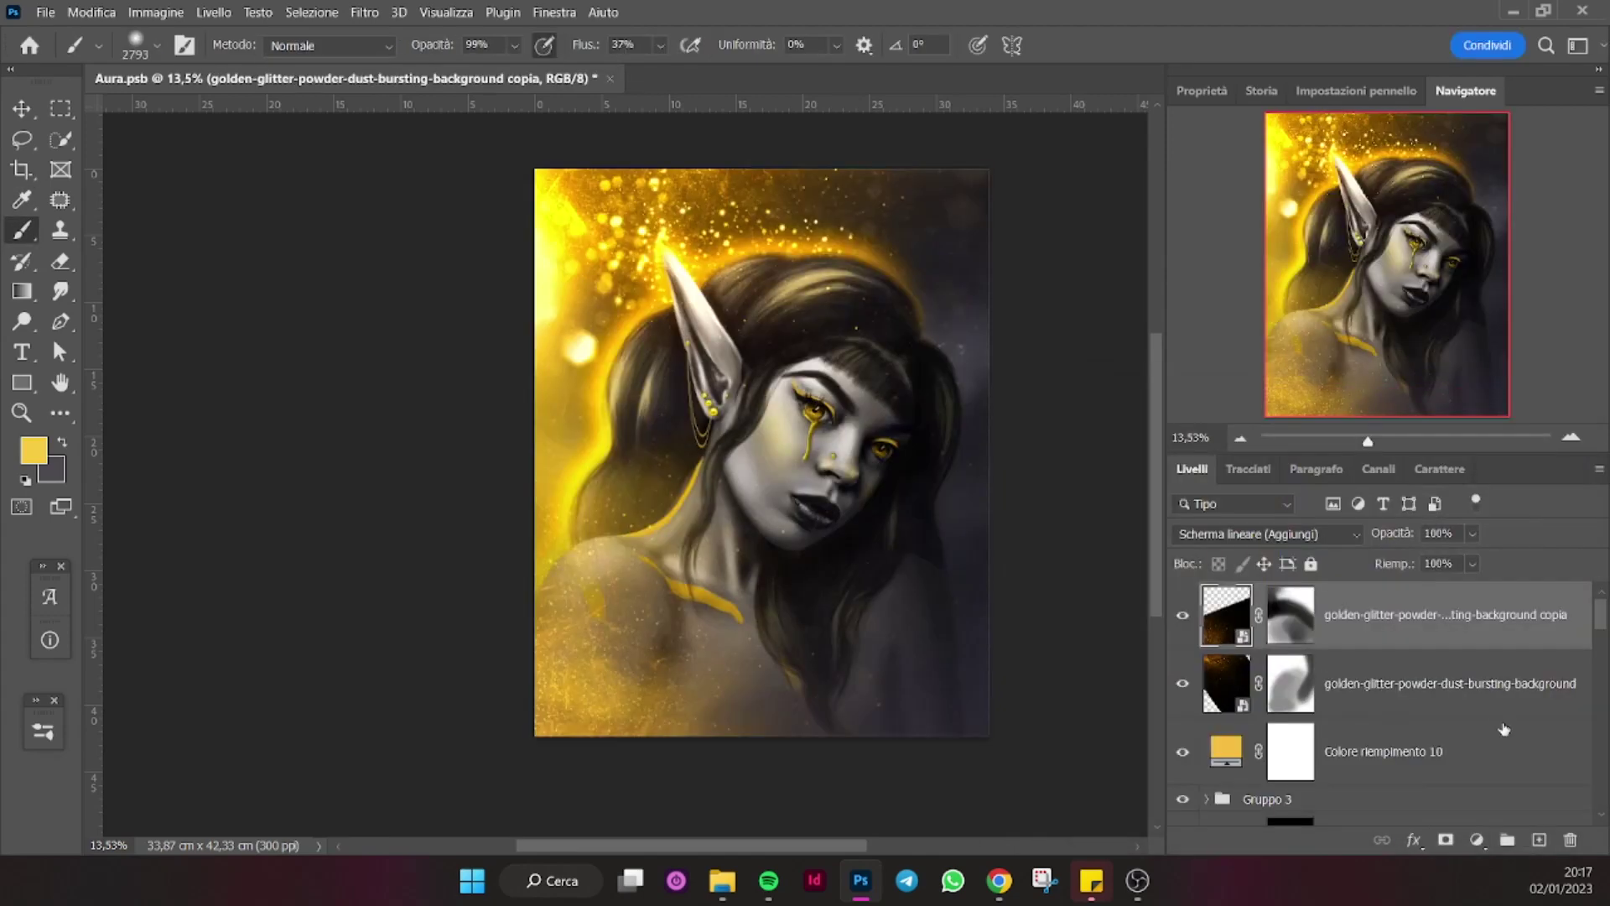
Add empty layer Livello 36 blended as Linear Dodge at 41% opacity.
key(ctrl+shift+alt+n)
right_click(1376, 614)
click(1124, 19)
drag(718, 287, 953, 514)
click(1473, 554)
Add Livello 37 in Color Dodge mode with a dark navy foreground colour.
click(1538, 839)
click(34, 450)
click(1121, 655)
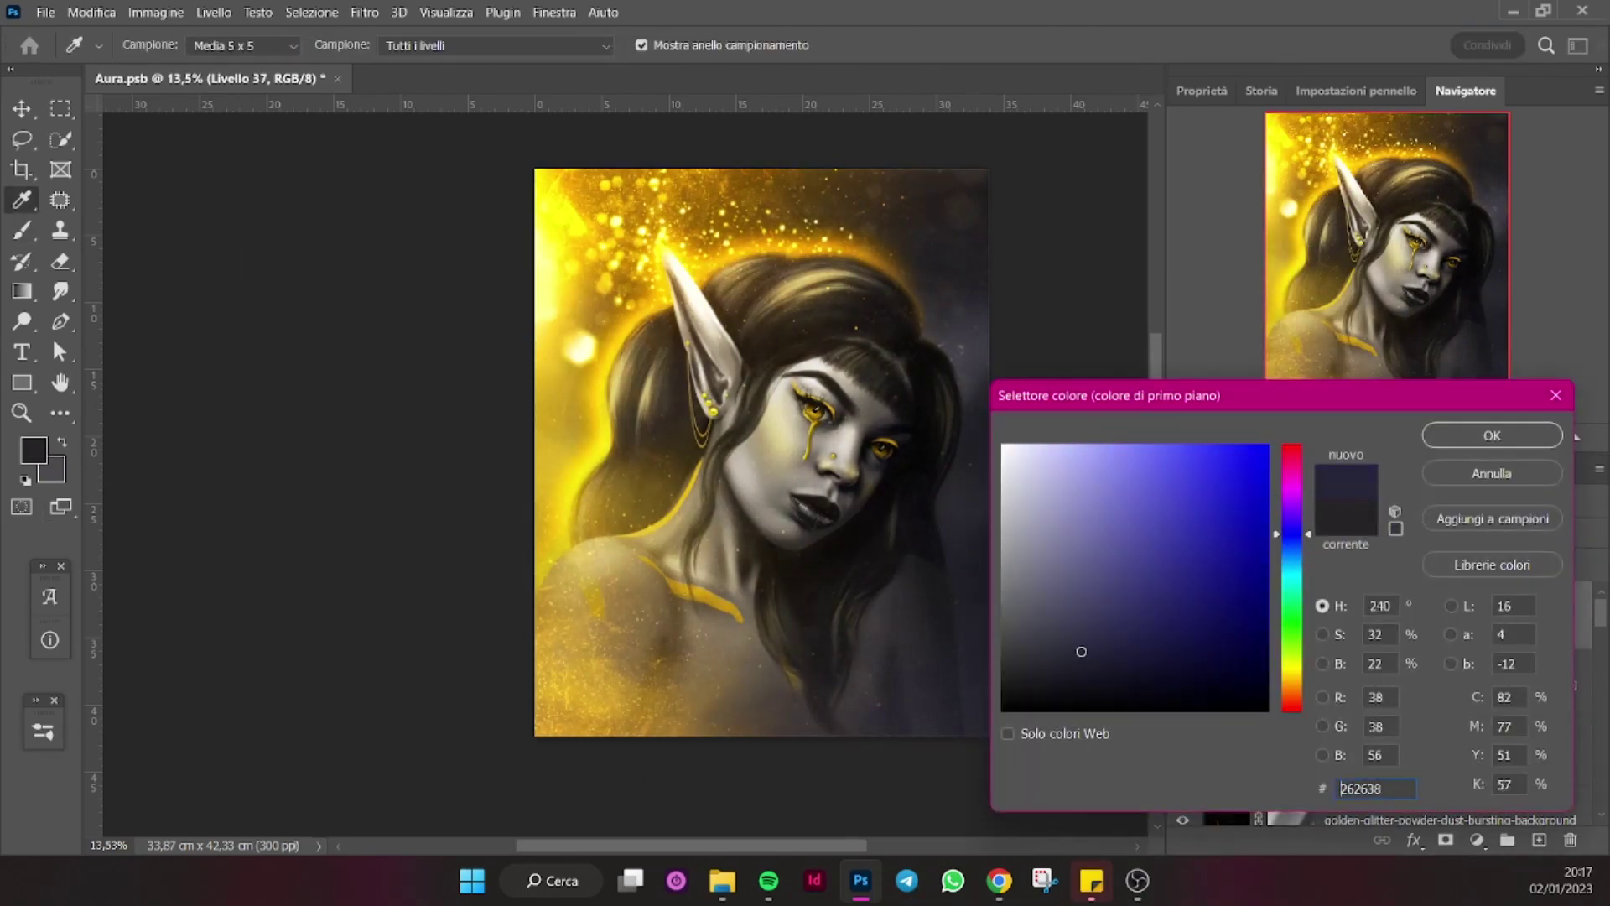
key(Return)
key(b)
click(1232, 534)
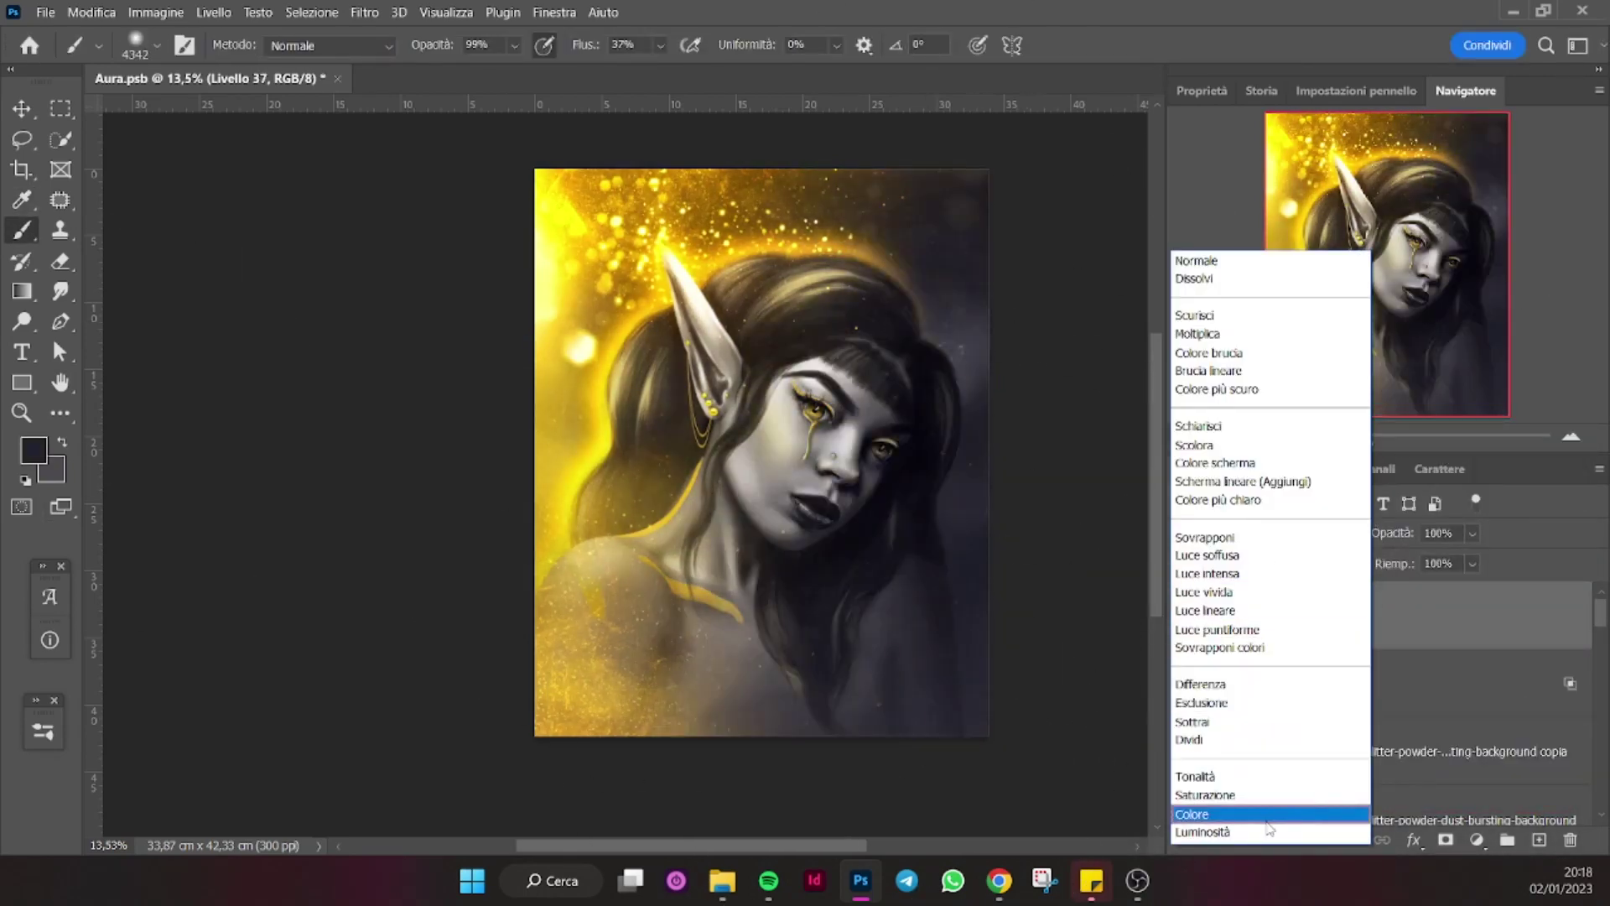
click(1249, 464)
click(1189, 618)
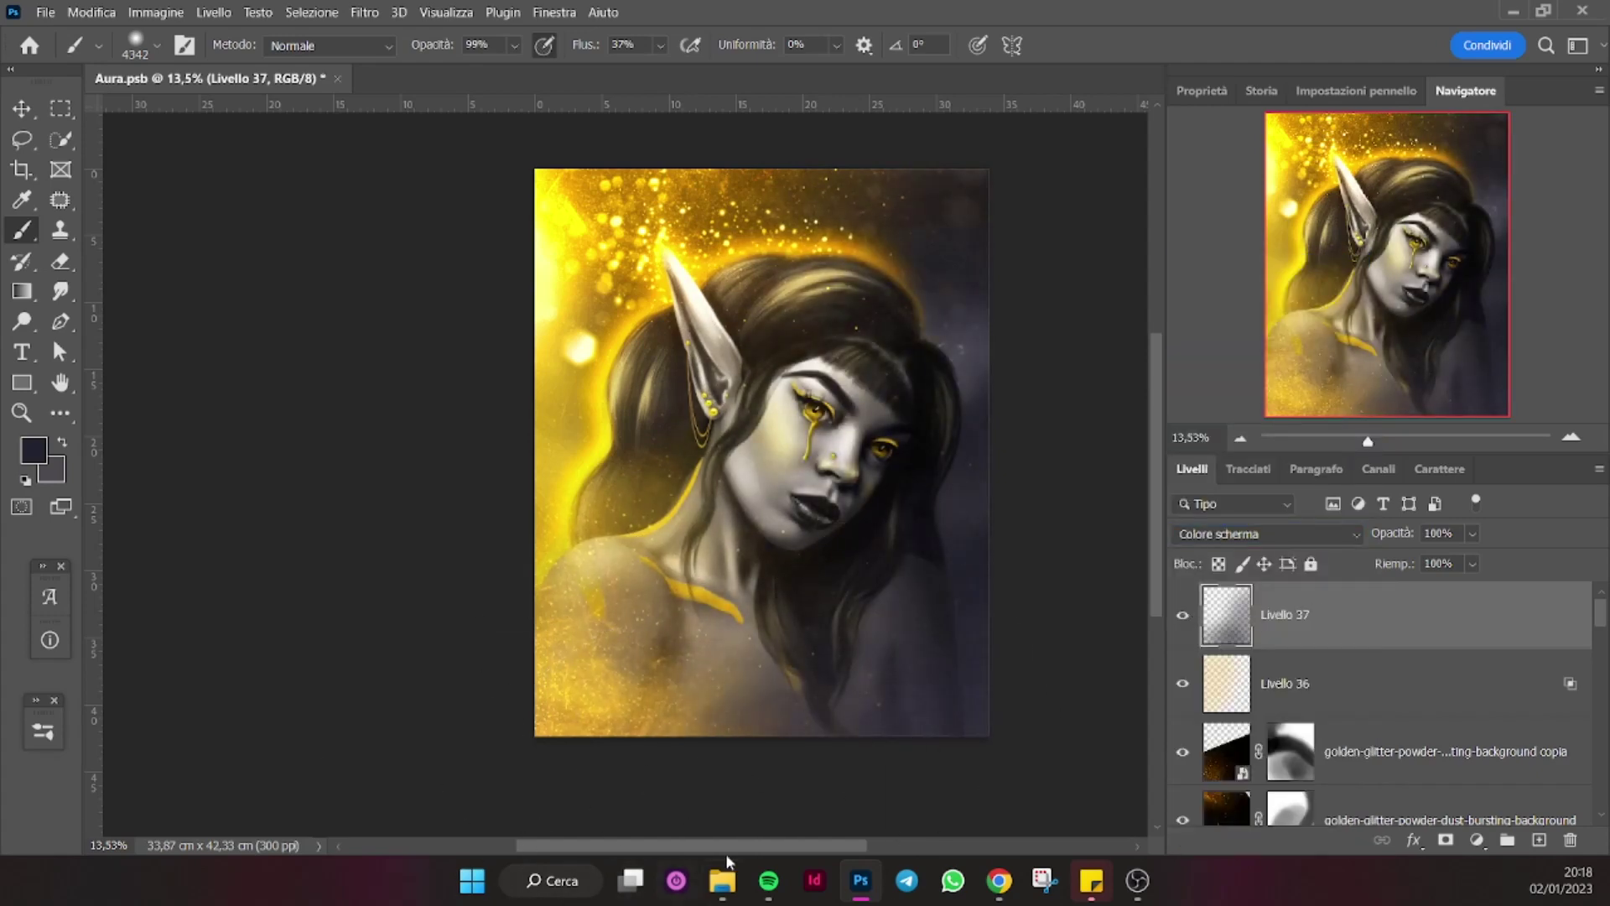
click(1182, 616)
click(1266, 533)
click(1317, 493)
Save the document and stamp all visible layers into a merged Livello 38.
click(45, 12)
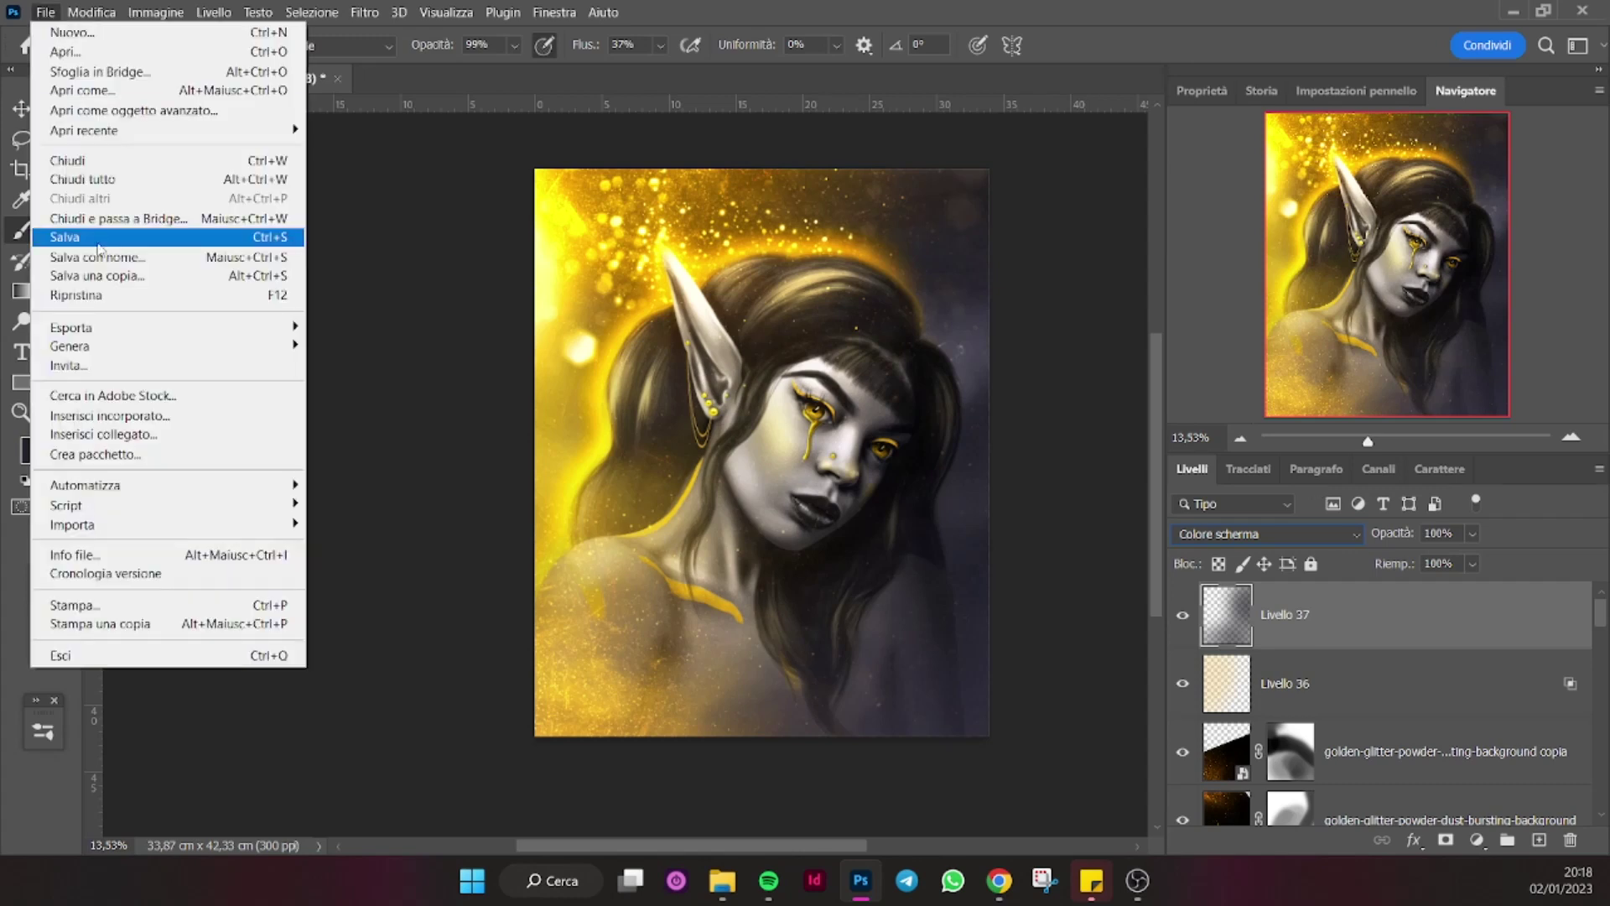
click(50, 235)
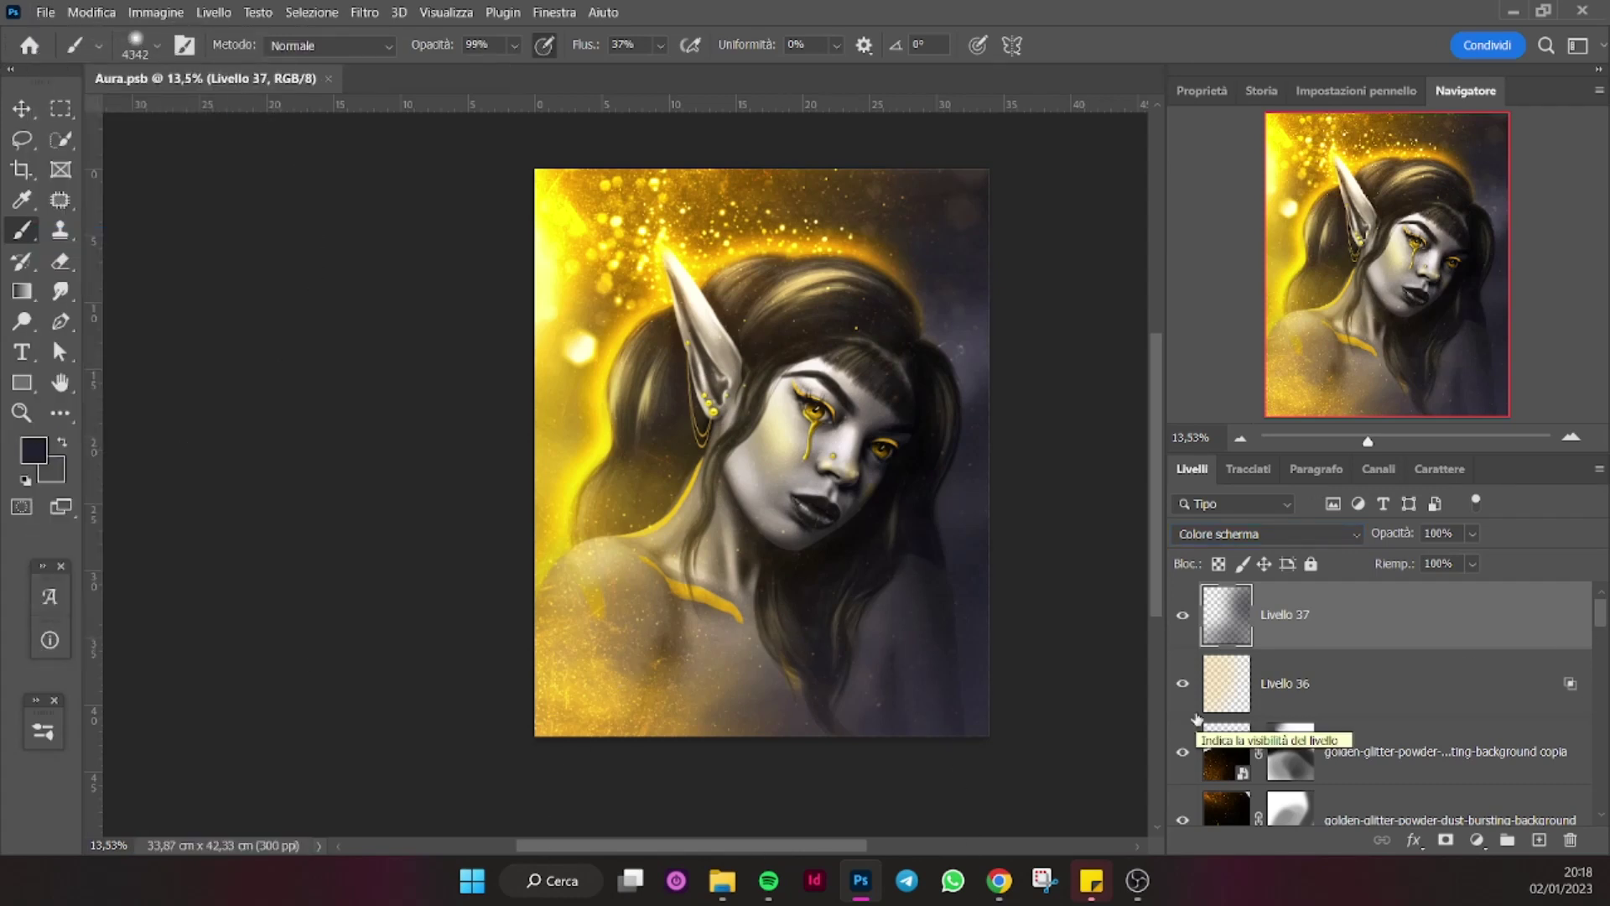
key(ctrl+shift+alt+e)
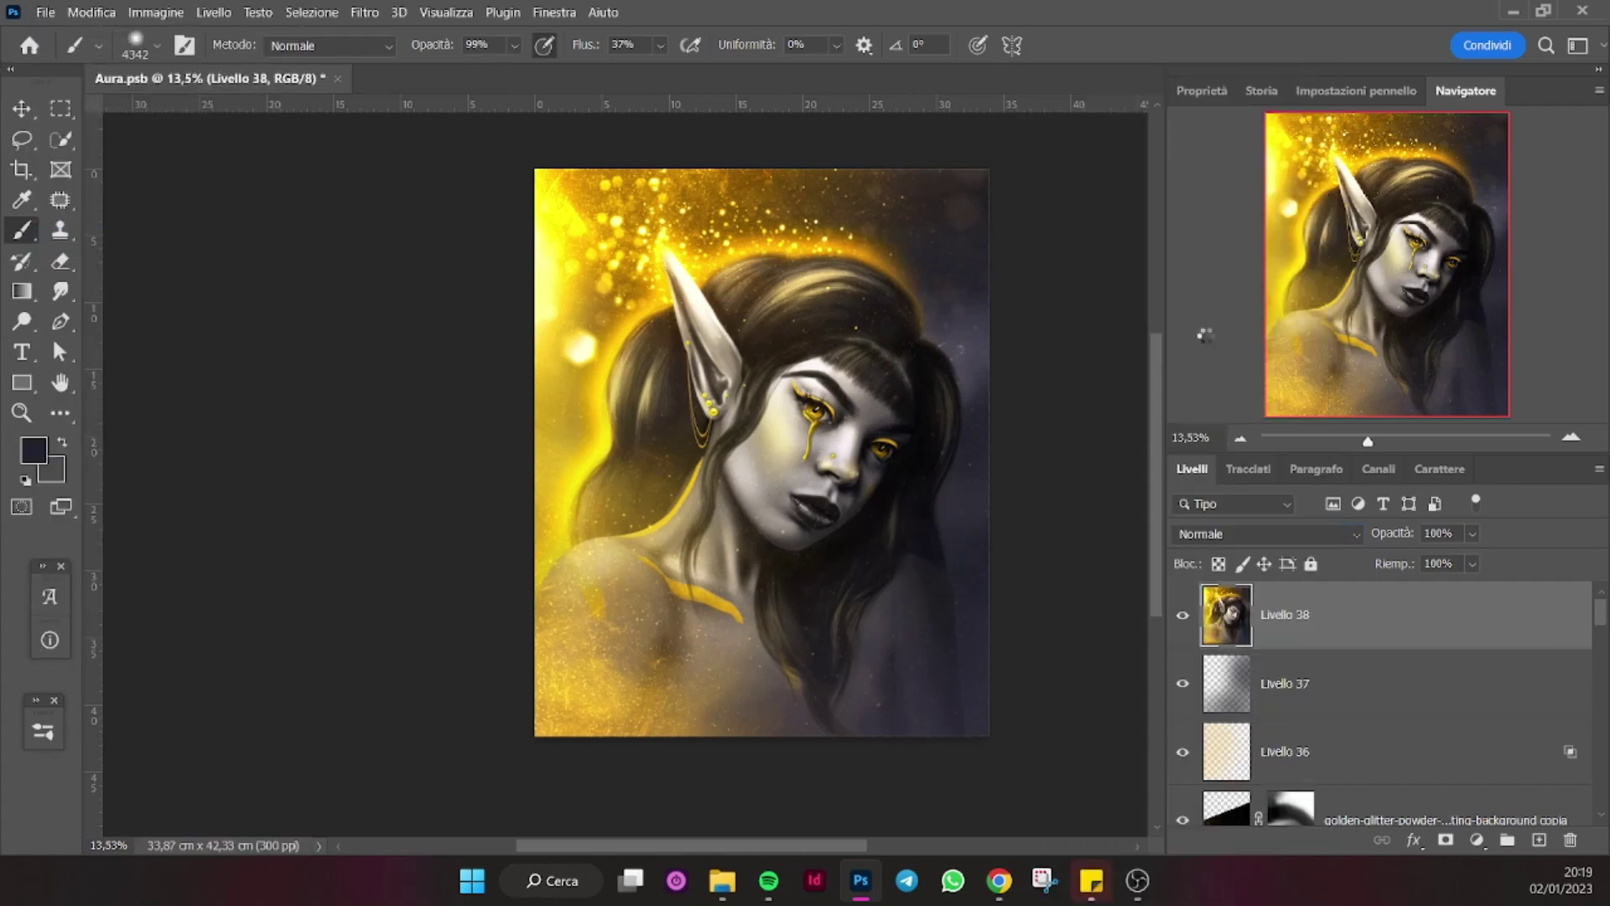
In Camera Raw, reset exposure, and raise contrast to +8, highlights to +13, plus texture and clarity.
click(365, 12)
click(394, 162)
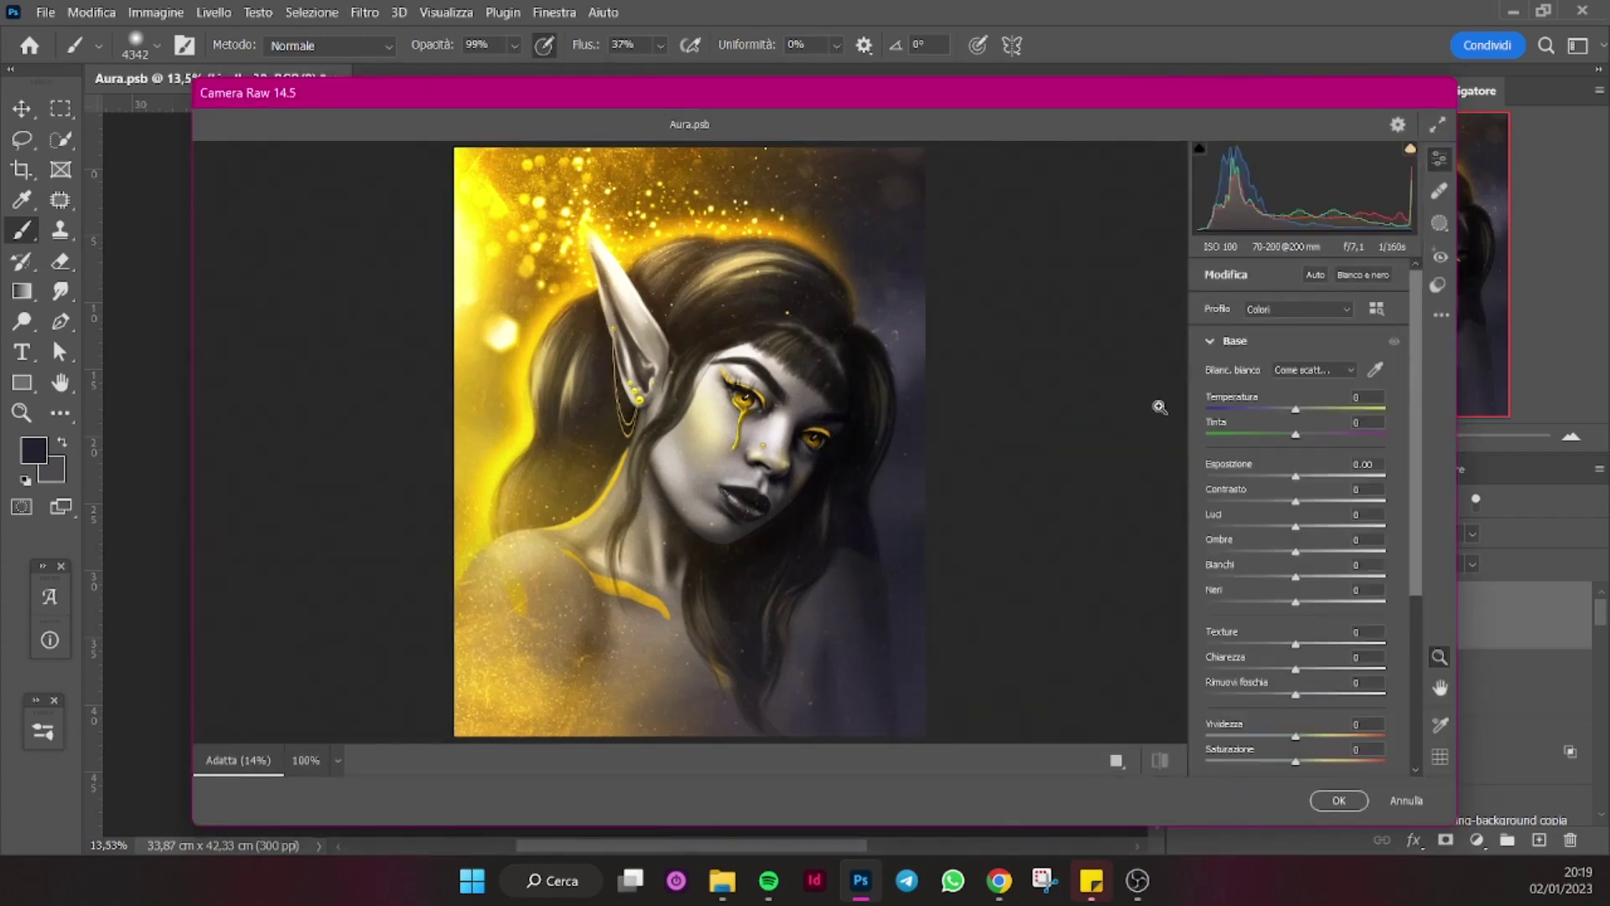
double_click(1295, 475)
drag(1296, 501, 1296, 601)
scroll(1298, 612, down, 3)
drag(1295, 523, 1322, 547)
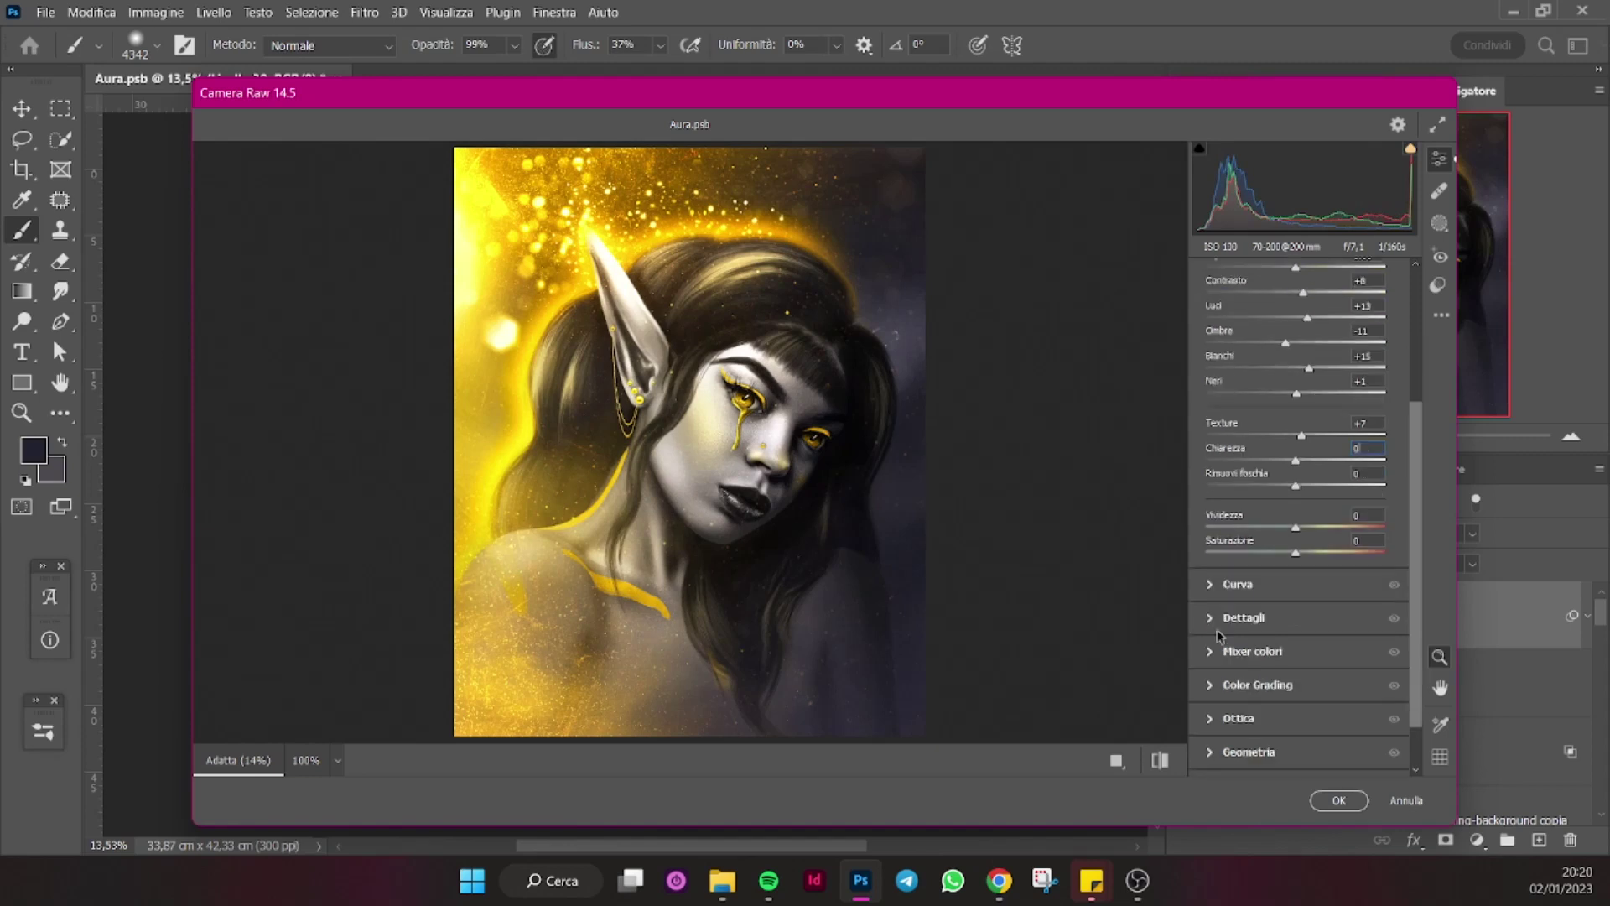
Raise noise reduction and tint shadows blue at saturation 7, with a highlight tint.
click(1243, 704)
mouse_move(1287, 482)
mouse_down()
mouse_move(1392, 482)
mouse_move(1307, 509)
mouse_up()
scroll(1308, 512, down, 1)
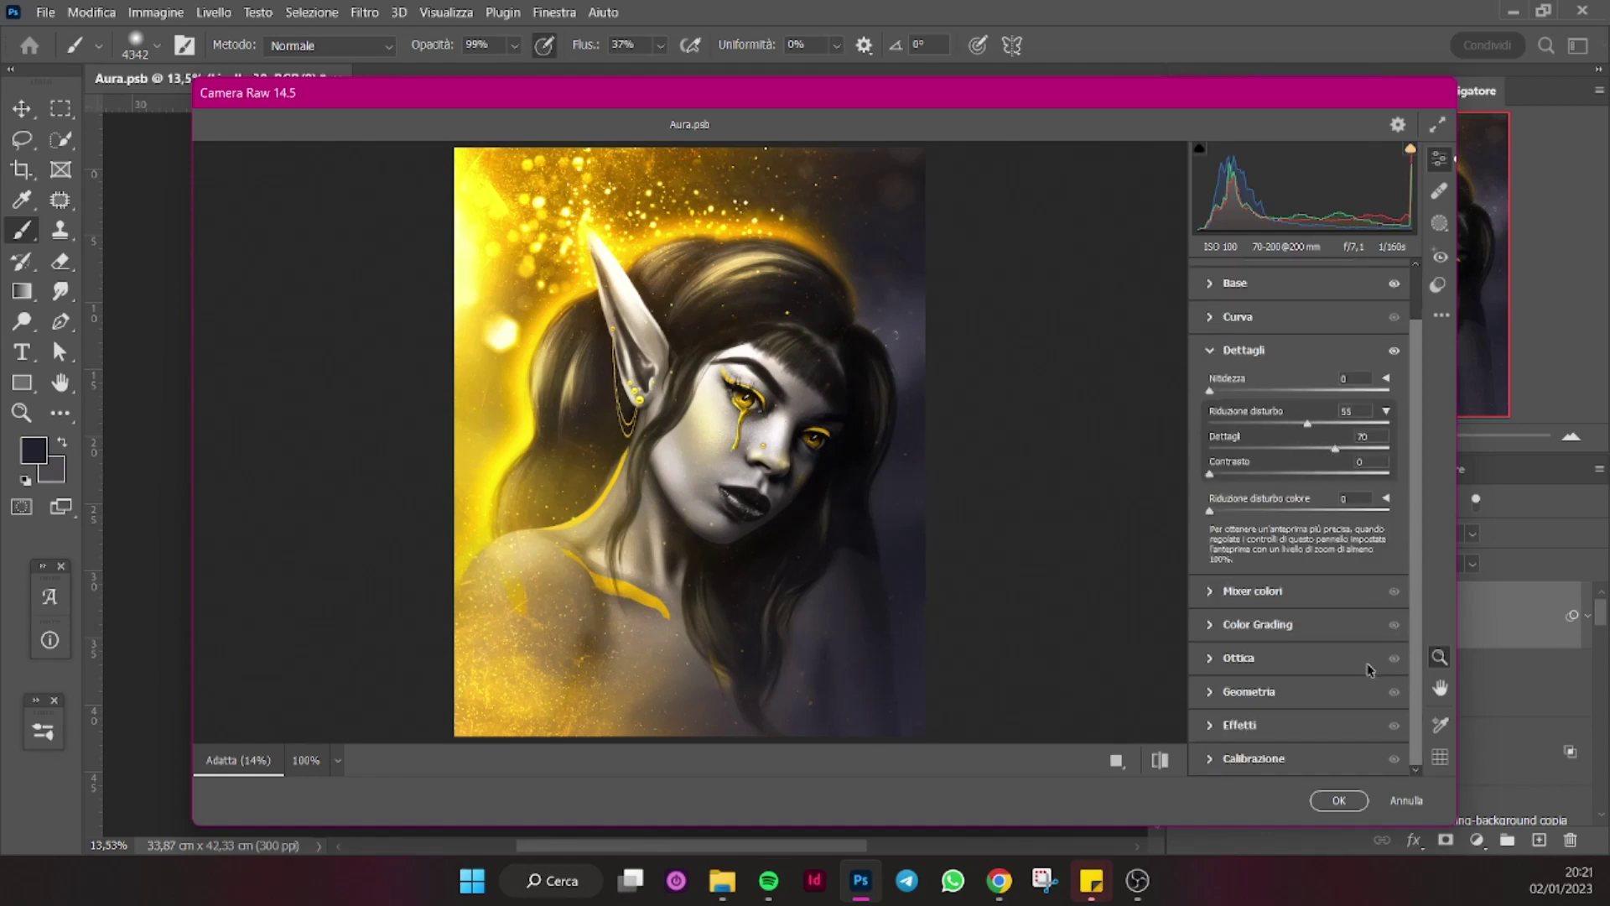
click(1210, 625)
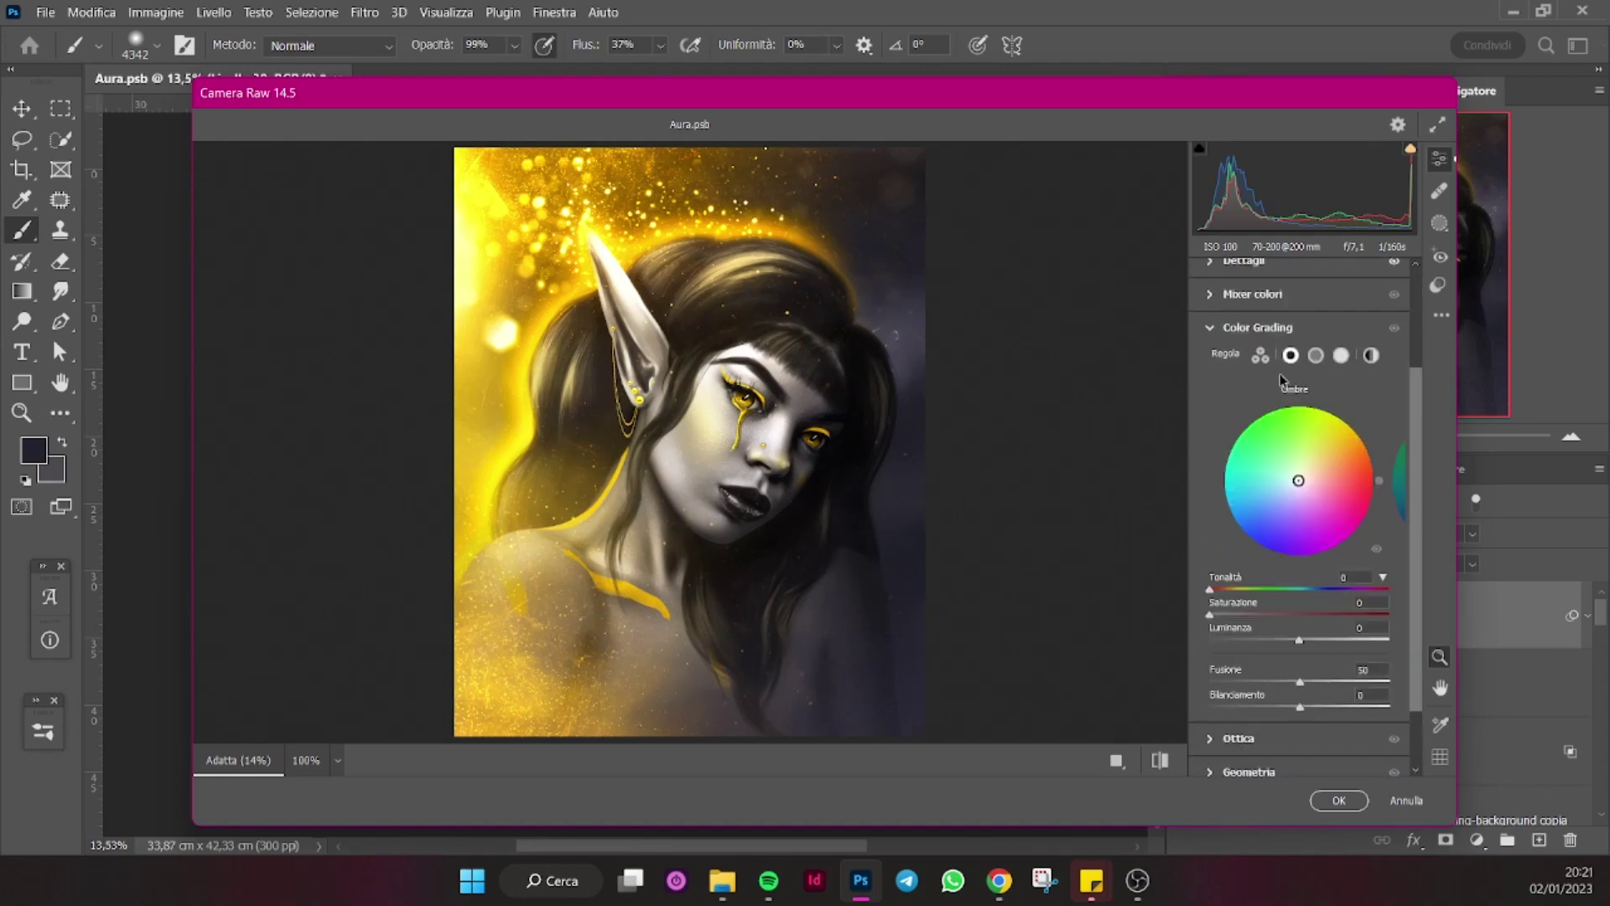
drag(1229, 616, 1221, 617)
drag(1319, 591, 1327, 590)
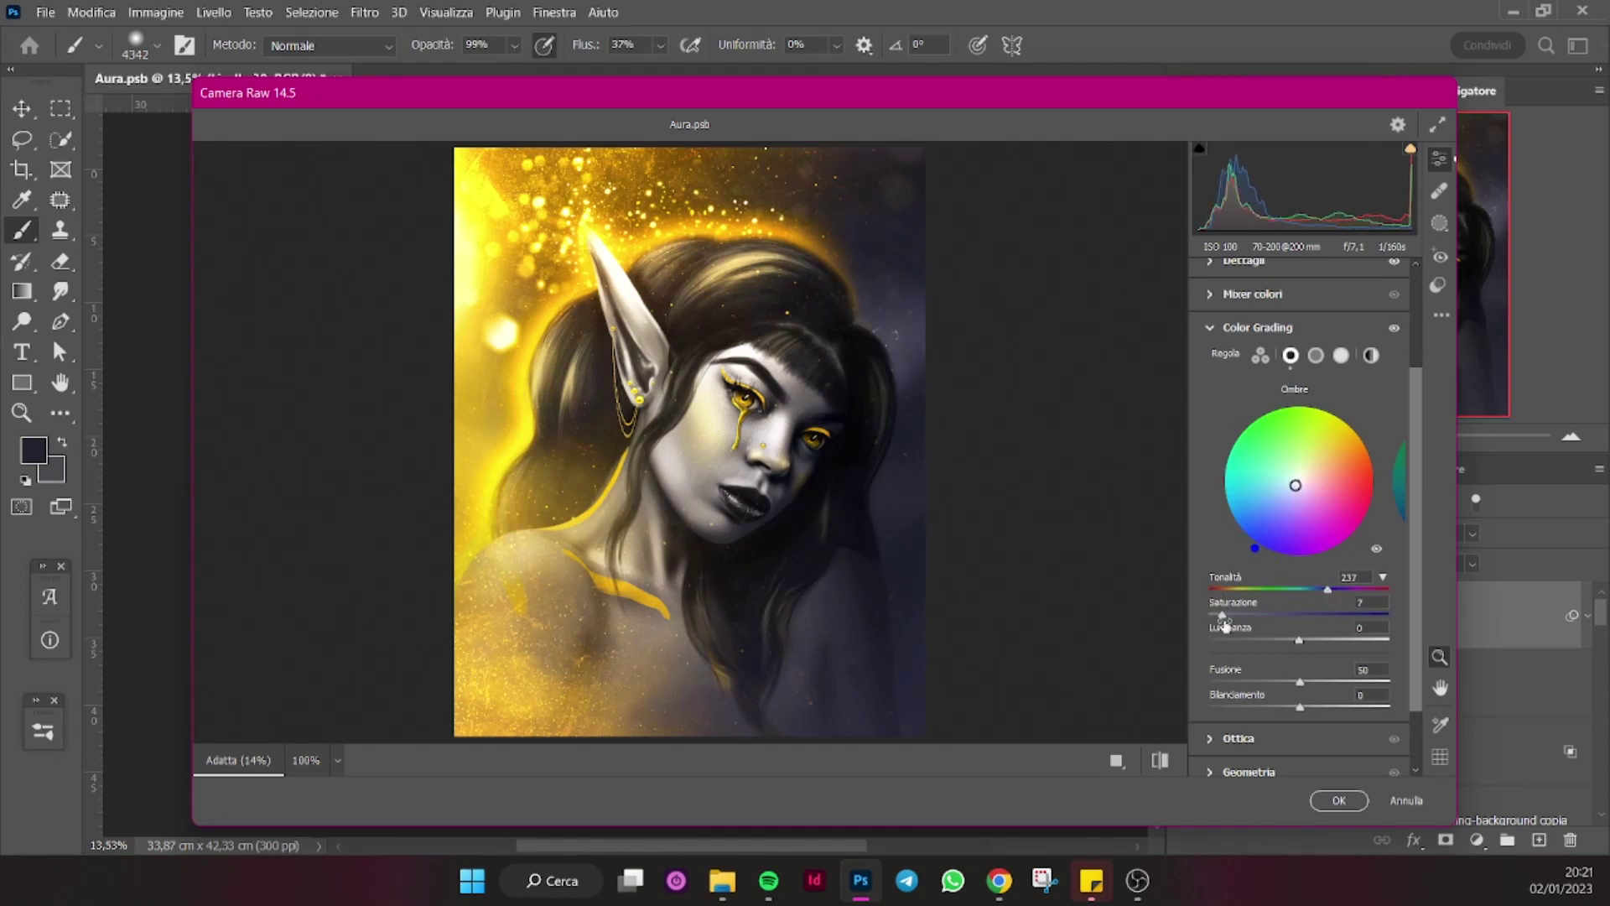
click(1341, 355)
mouse_move(1221, 615)
mouse_down()
mouse_move(1321, 590)
mouse_move(1228, 614)
mouse_up()
click(1315, 355)
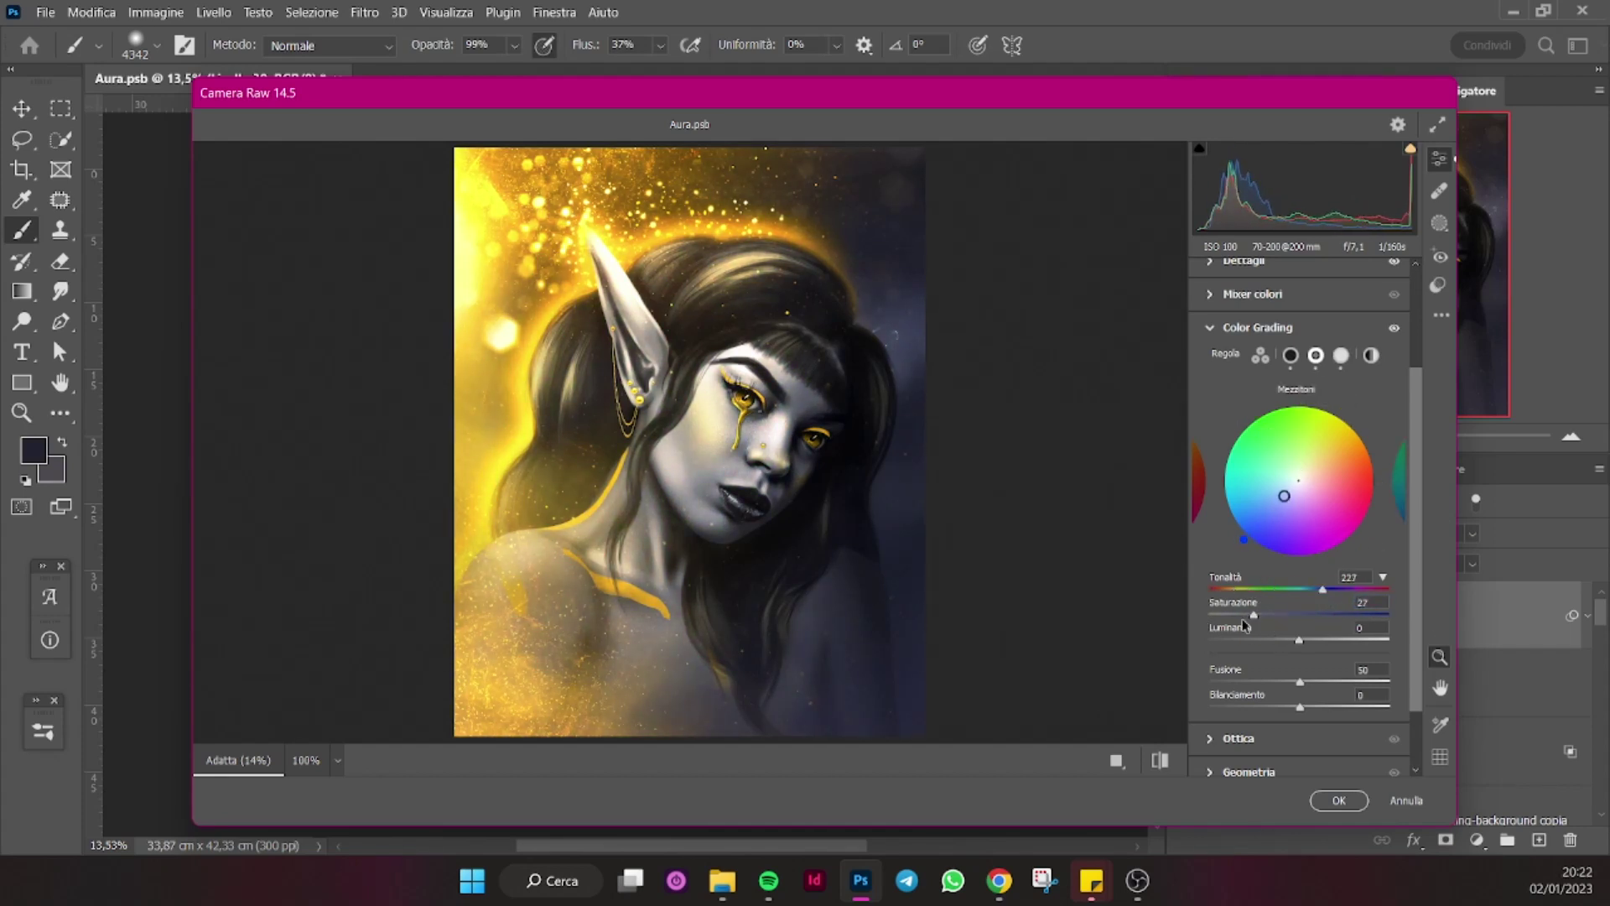
click(1290, 355)
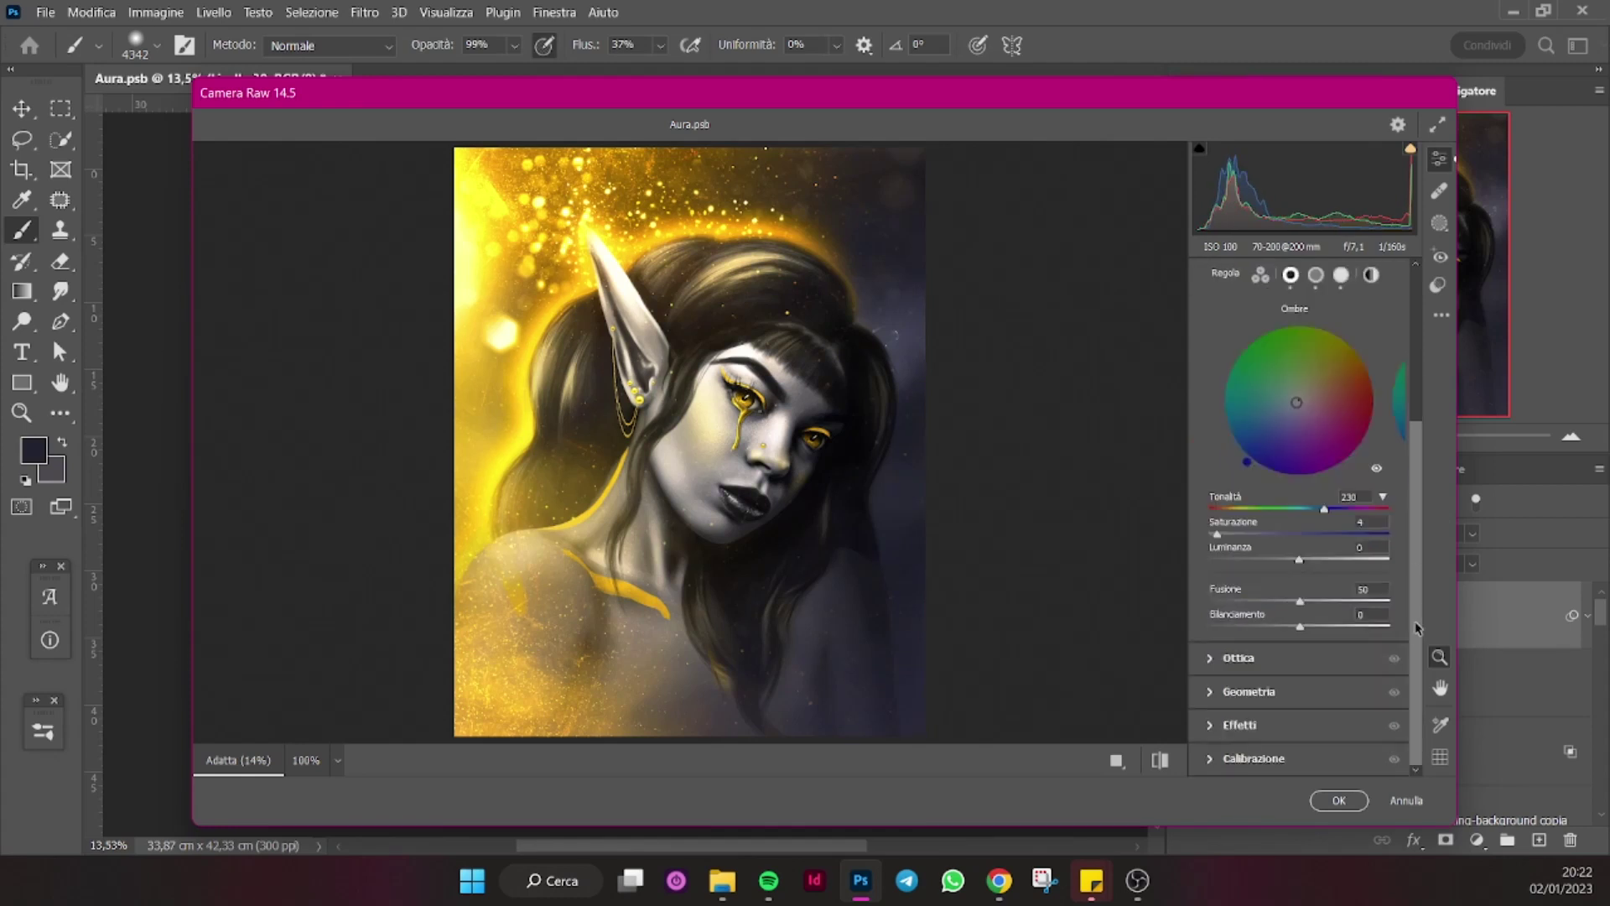
Shift orange and yellow hues, reds to 0, violet to -44, blue to -8, and apply.
click(1252, 293)
mouse_move(1296, 564)
mouse_down()
mouse_move(1315, 589)
mouse_move(1306, 538)
mouse_move(1323, 563)
mouse_move(1285, 590)
mouse_up()
double_click(1305, 539)
drag(1296, 664, 1256, 689)
scroll(1278, 750, down, 2)
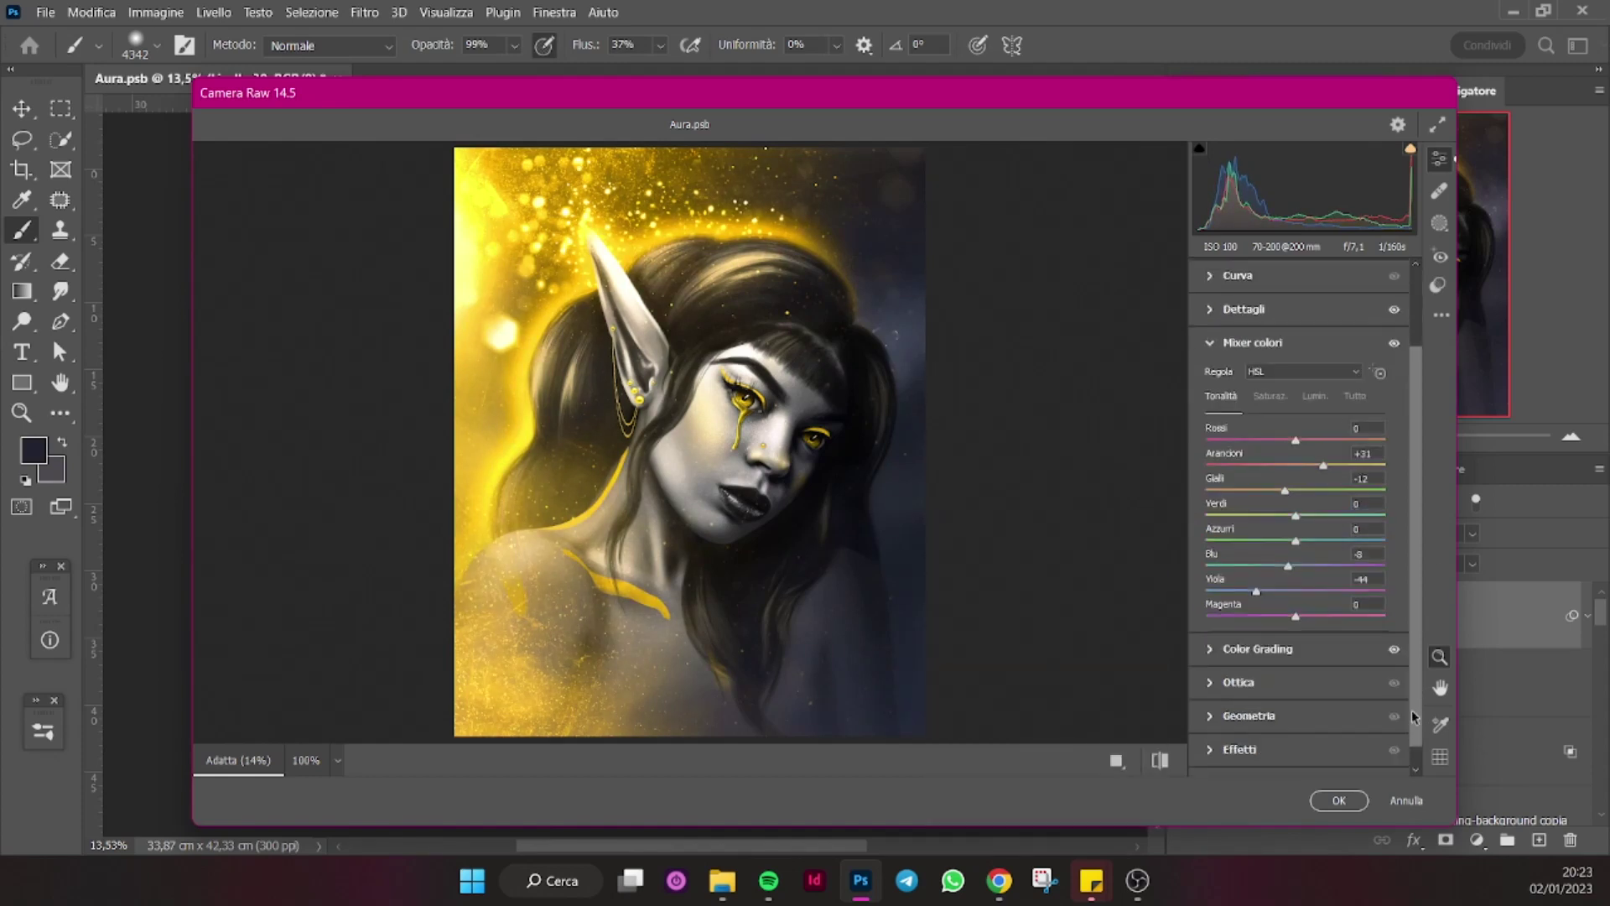
scroll(1308, 713, down, 1)
key(Return)
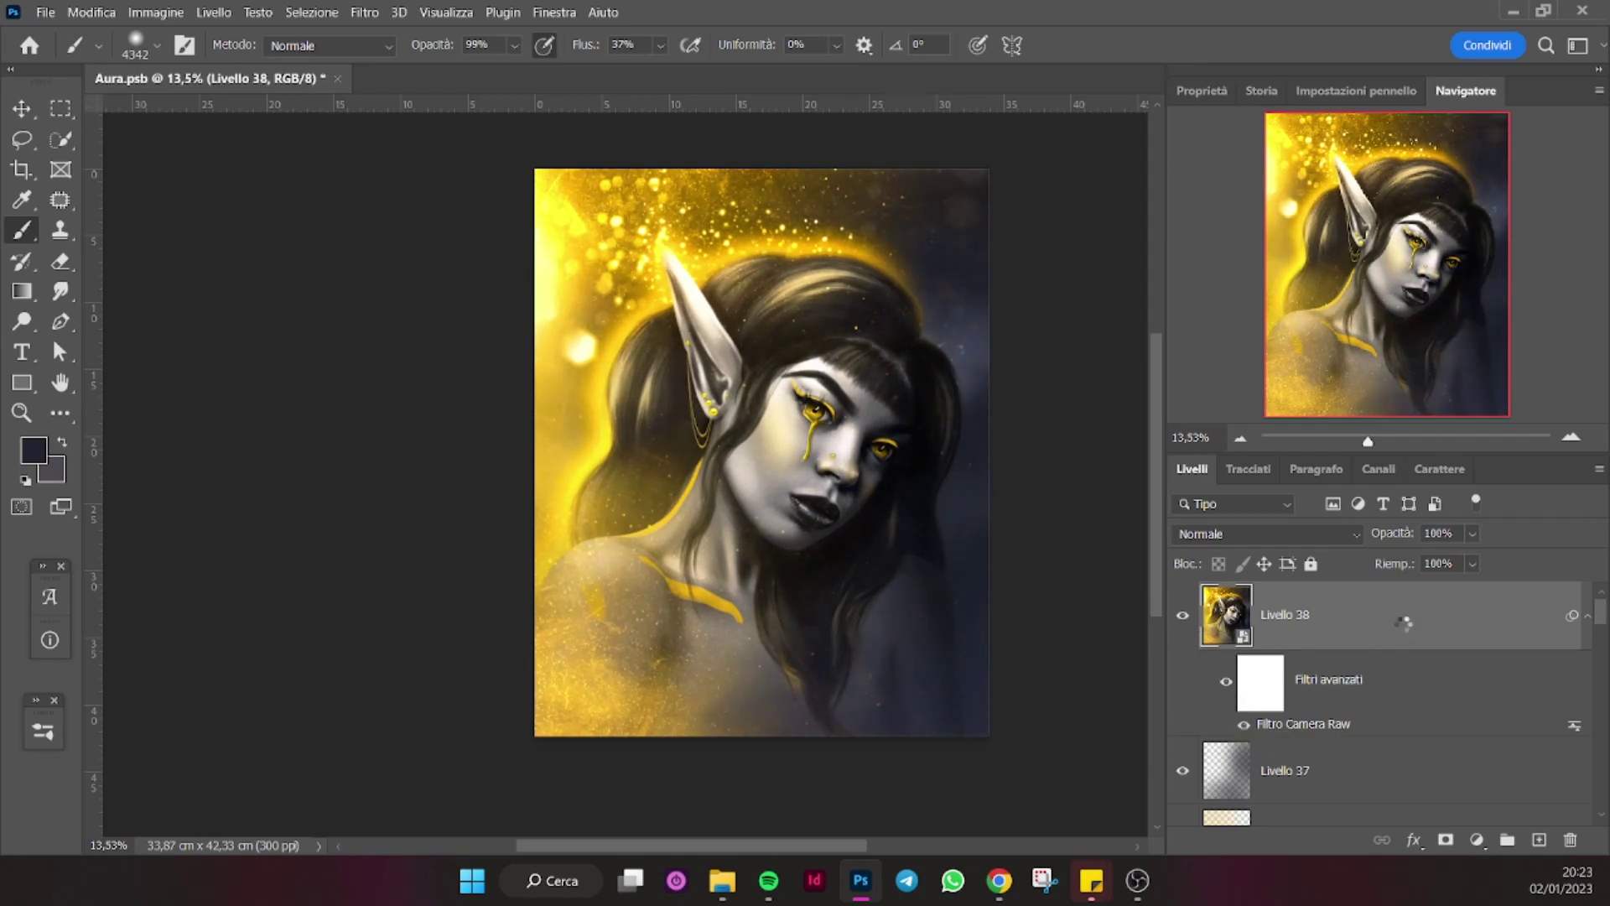
Stamp the visible result into Livello 39 and convert it to a smart object.
key(ctrl+shift+alt+e)
right_click(1403, 629)
click(1235, 345)
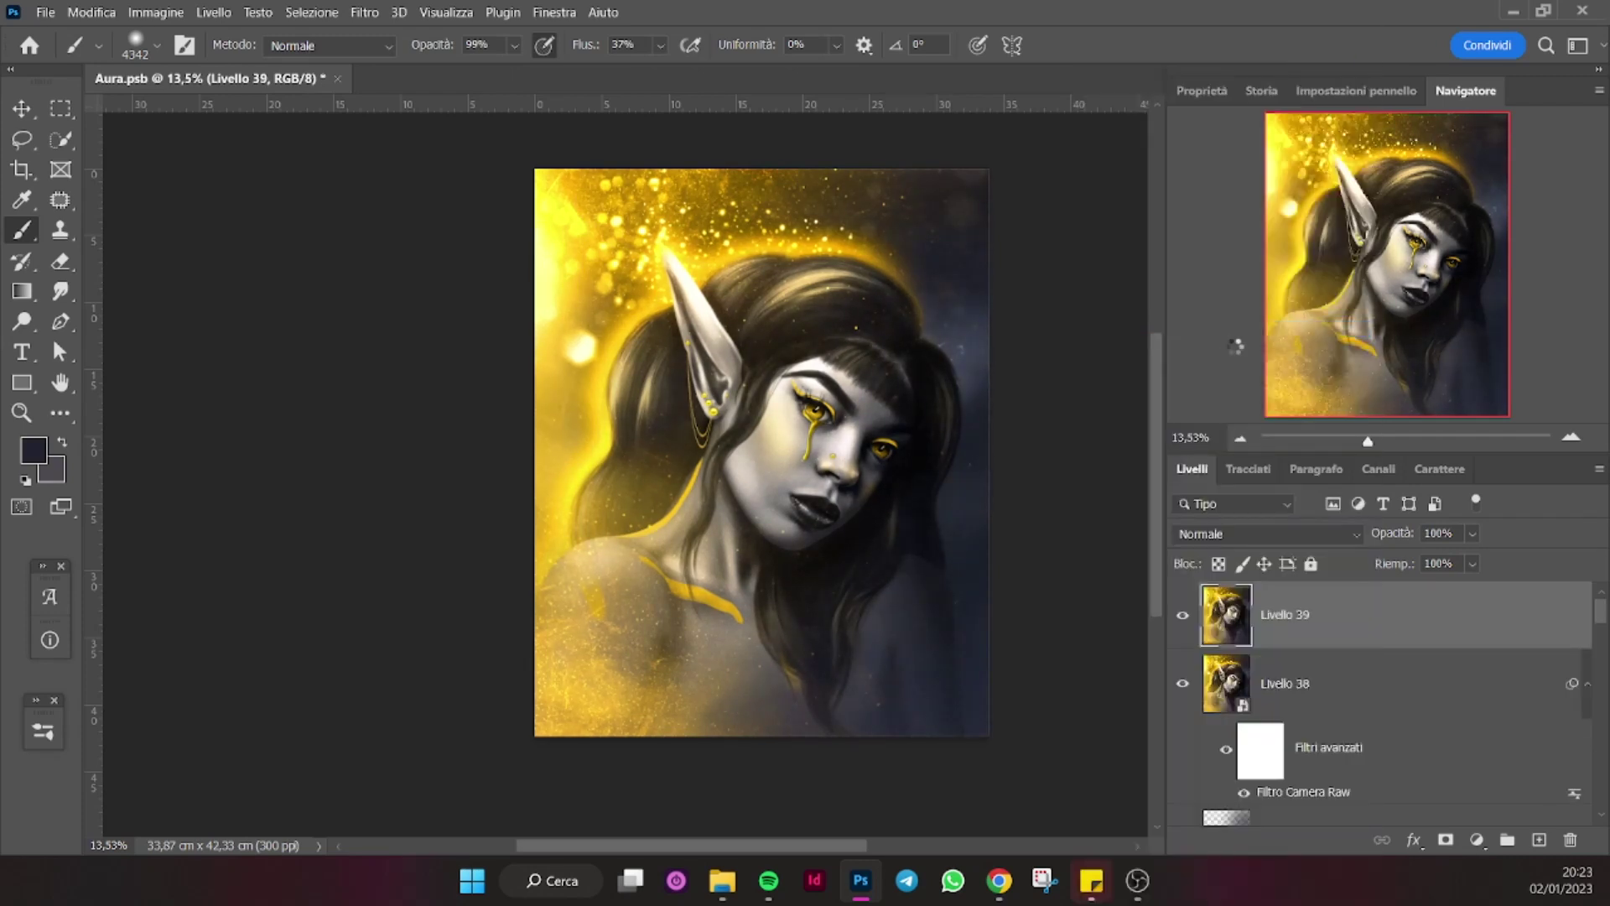
Open Camera Raw on Livello 39 and try the PD01 Giallo preset.
click(365, 12)
click(452, 165)
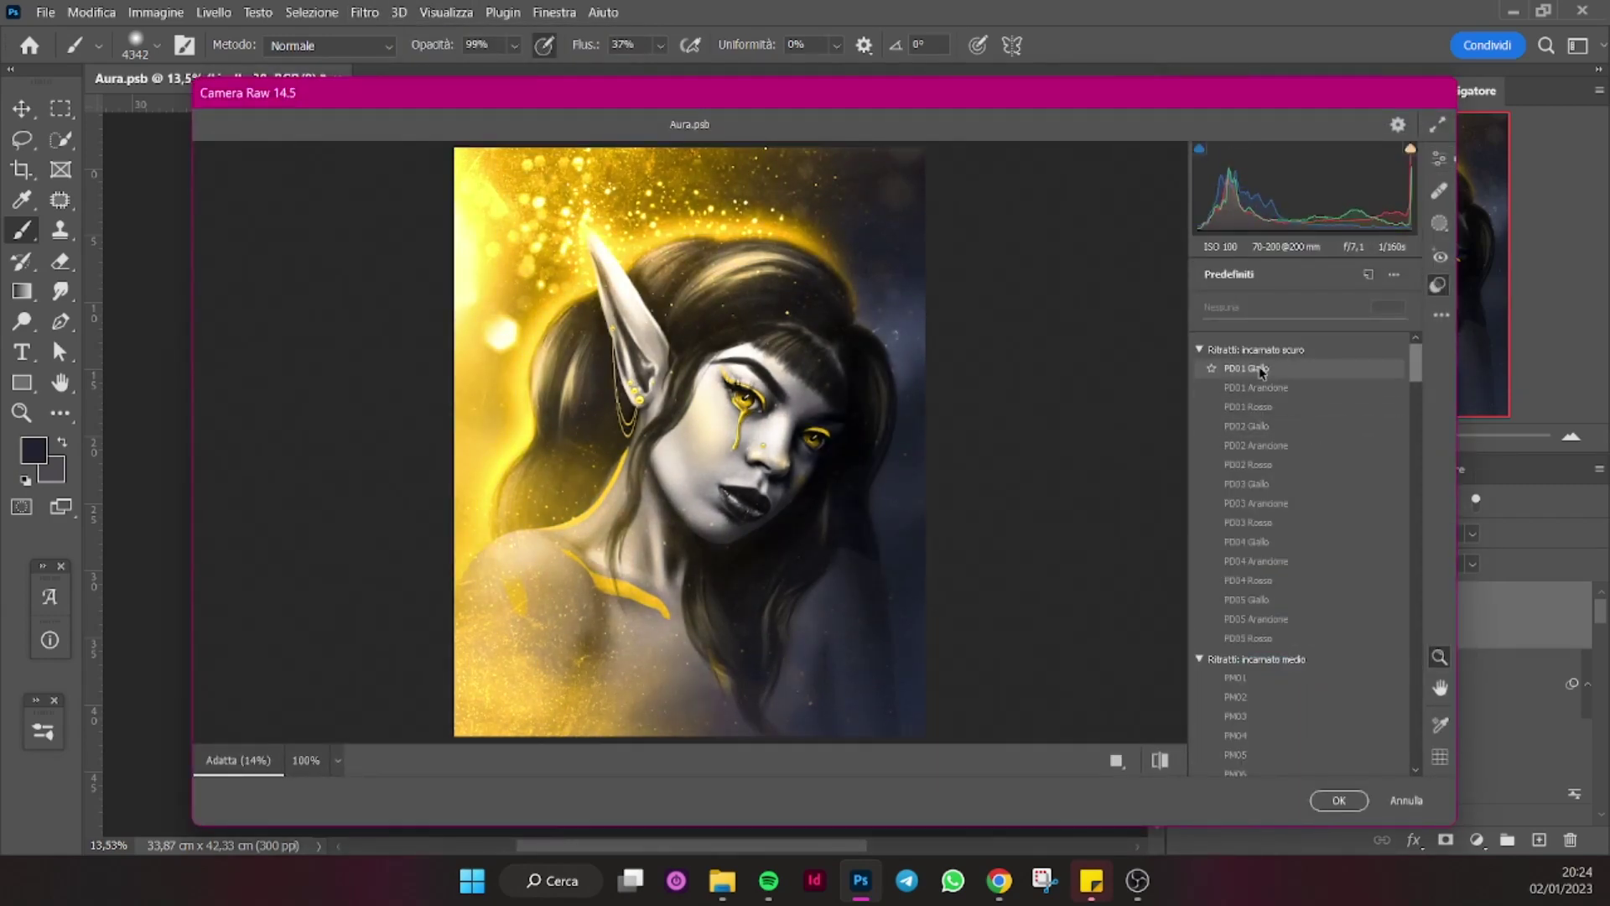
click(1246, 368)
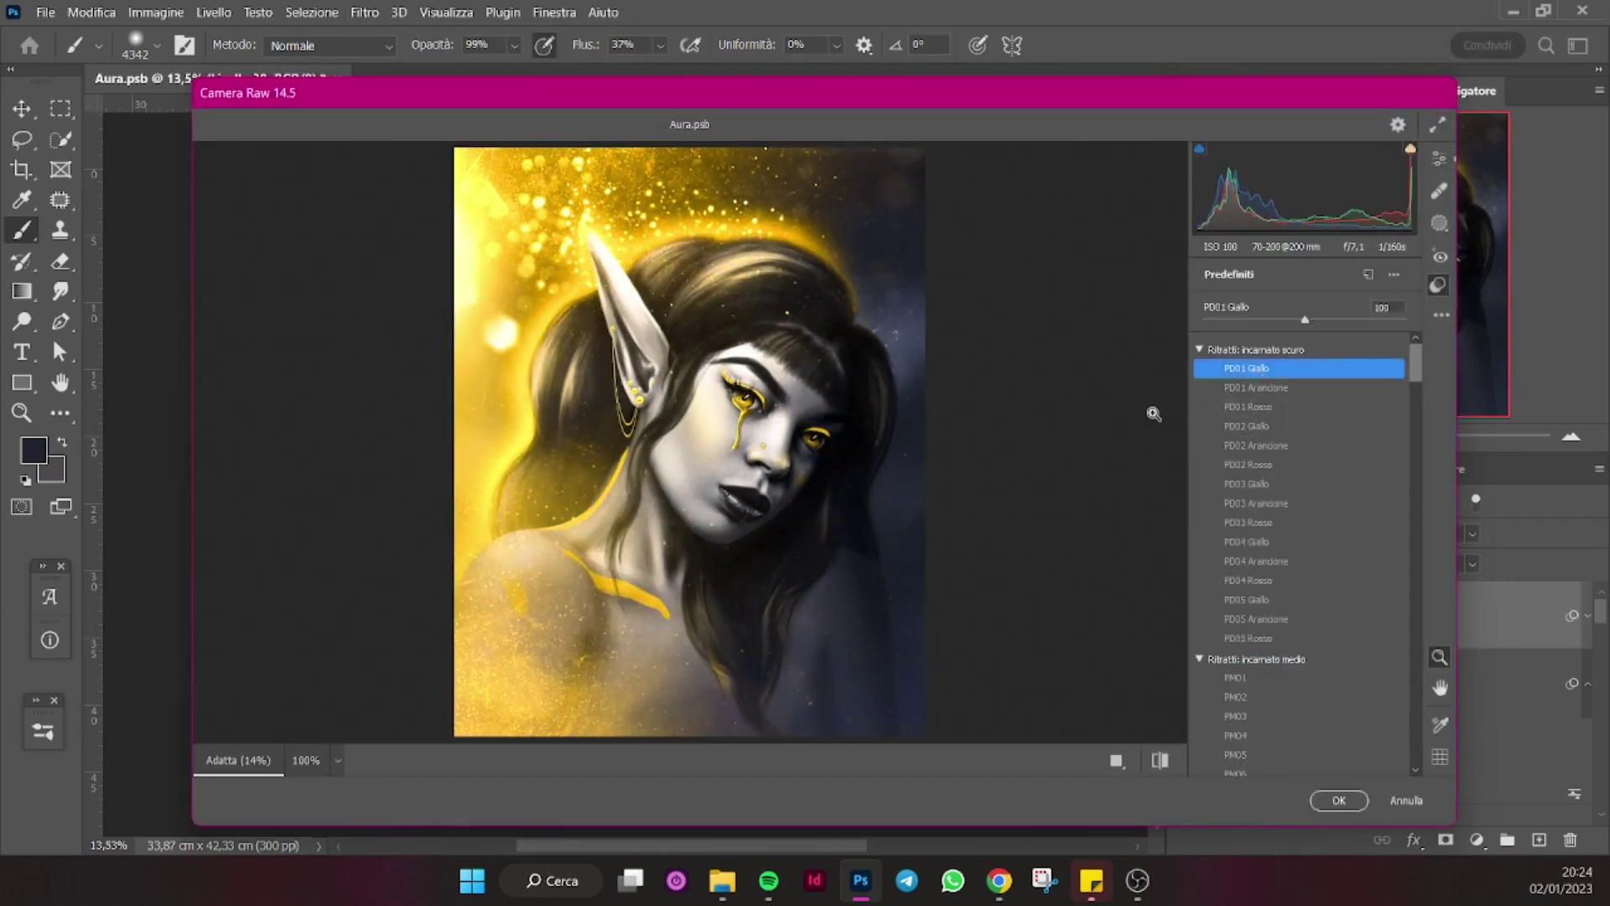
Browse the presets and apply FT02 at amount 100 for a yellow-and-blue look.
scroll(1275, 654, down, 5)
scroll(1270, 696, down, 1)
scroll(1273, 738, down, 5)
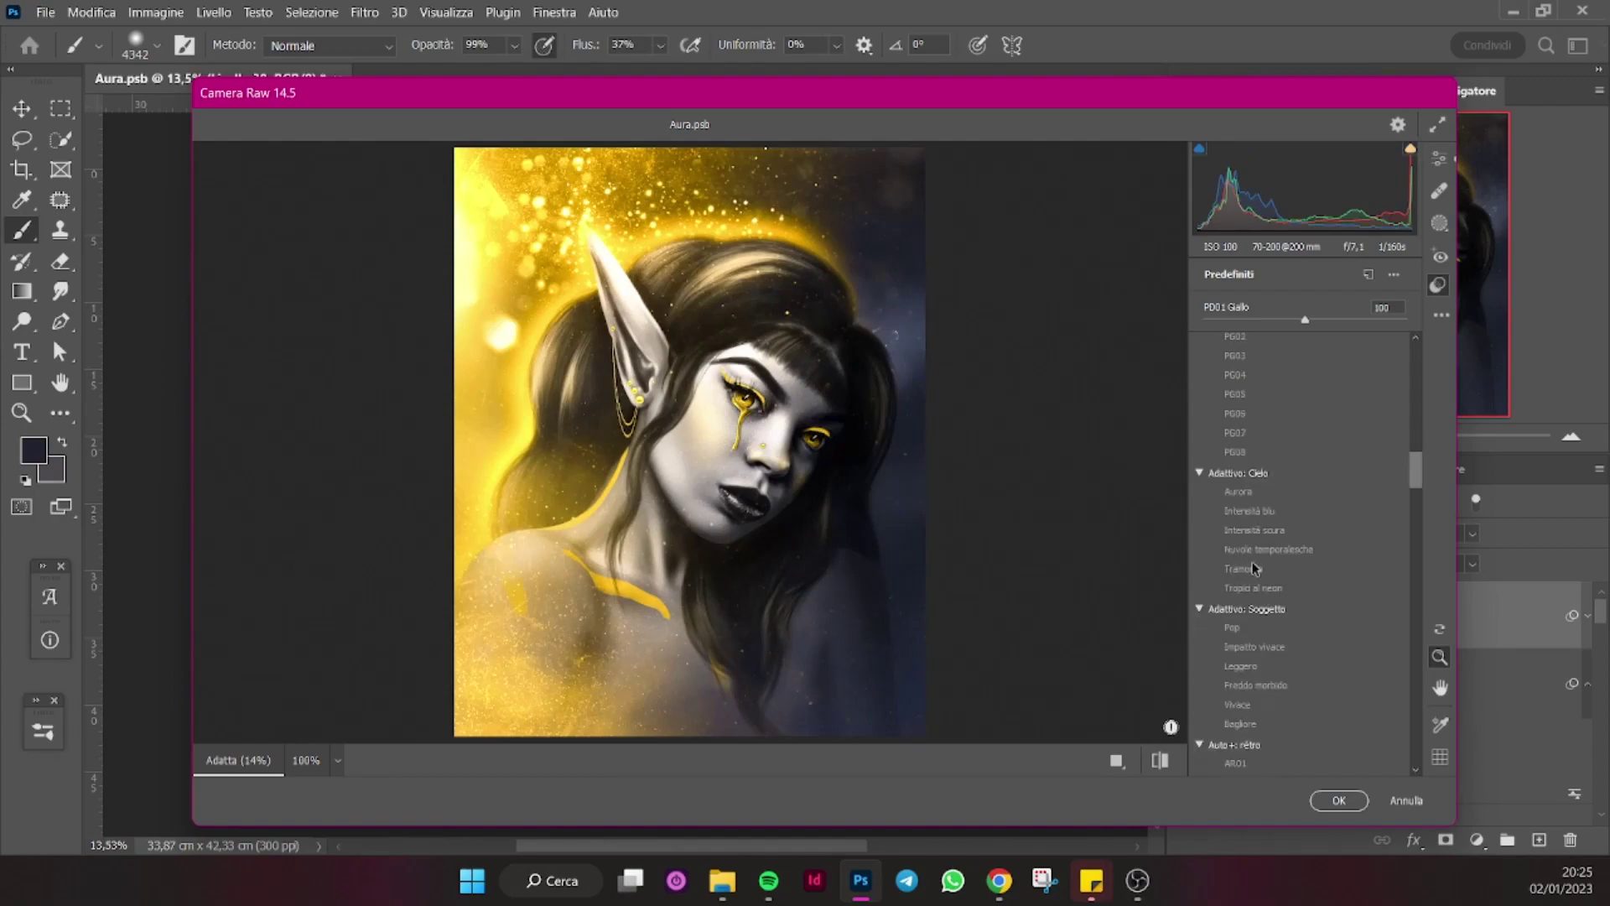
scroll(1275, 604, down, 10)
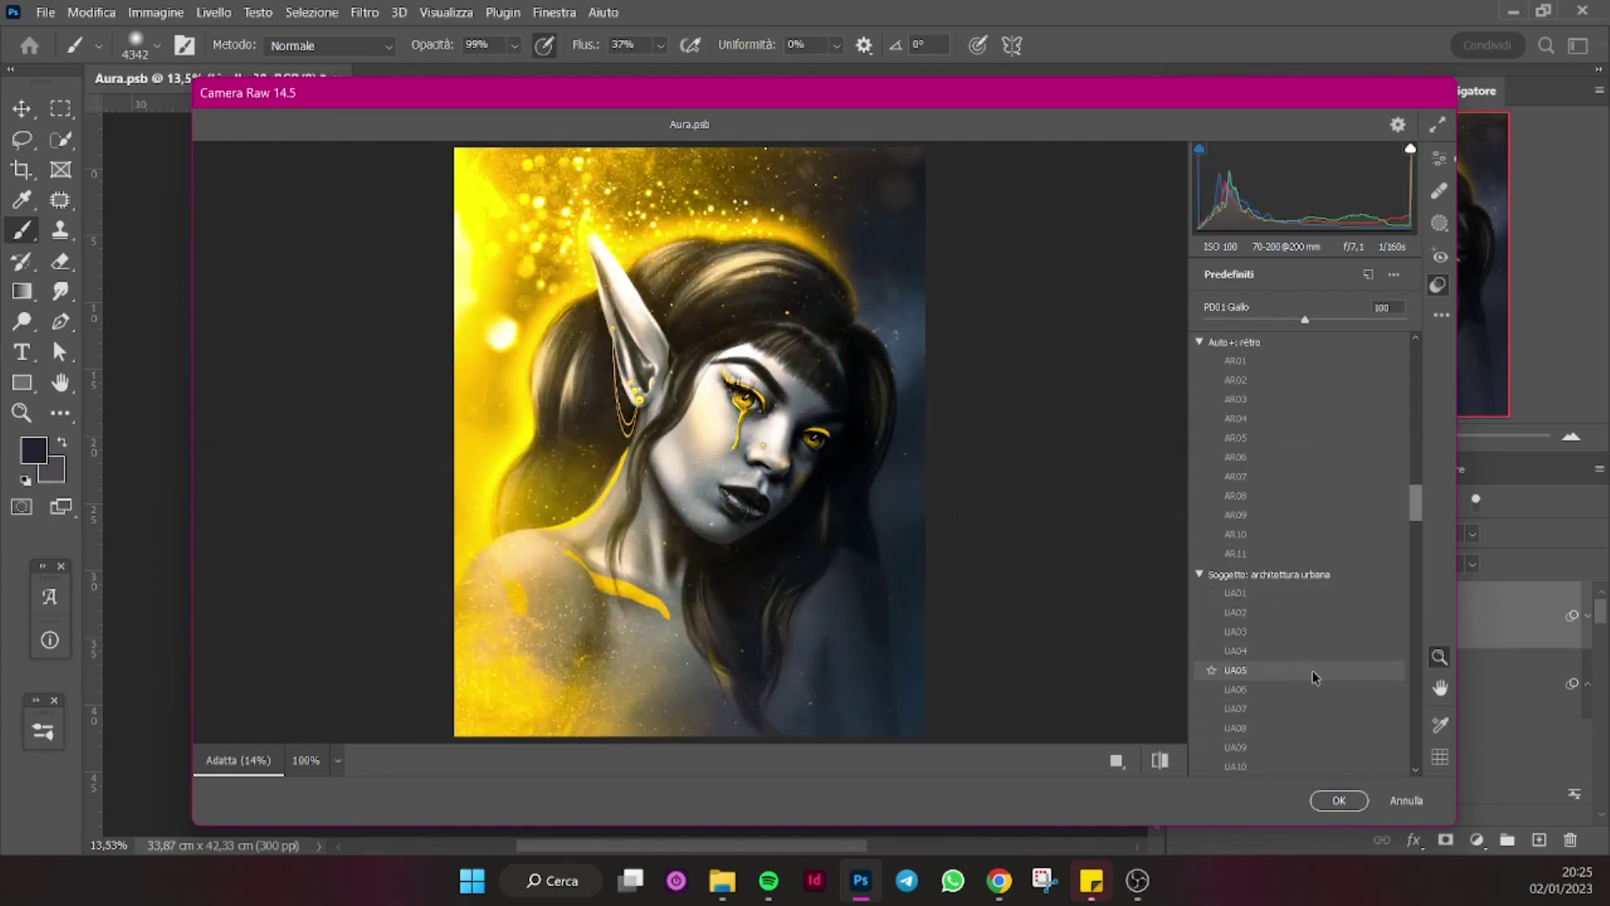
scroll(1276, 671, down, 5)
scroll(1276, 700, down, 3)
scroll(1254, 722, down, 3)
scroll(1275, 704, down, 3)
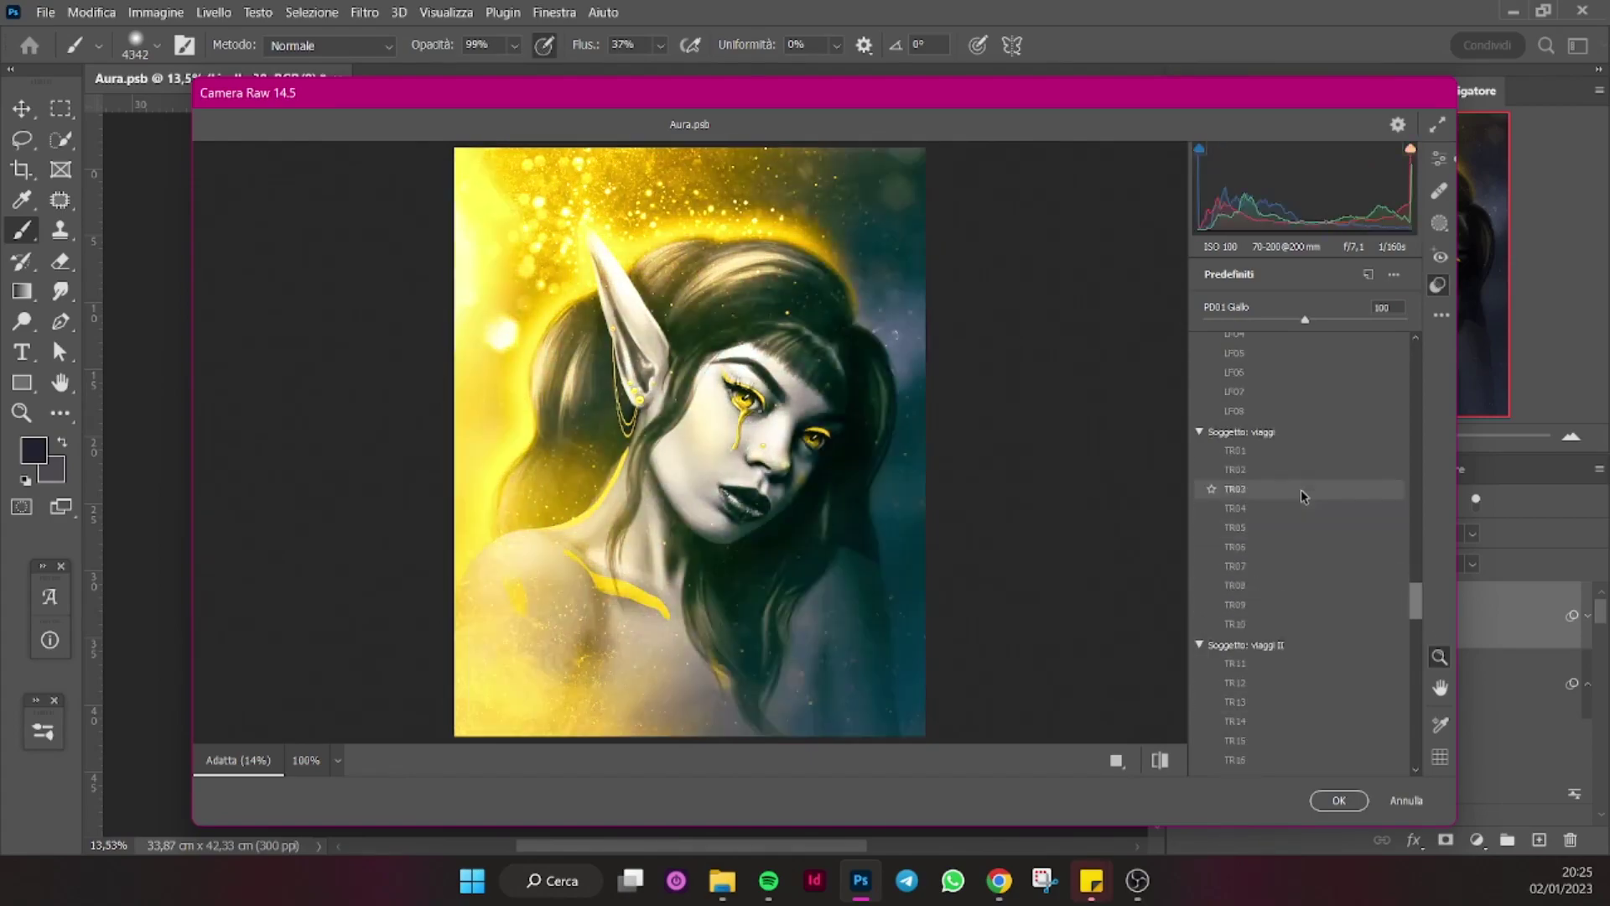
scroll(1298, 671, down, 2)
scroll(1292, 671, down, 3)
scroll(1283, 704, down, 2)
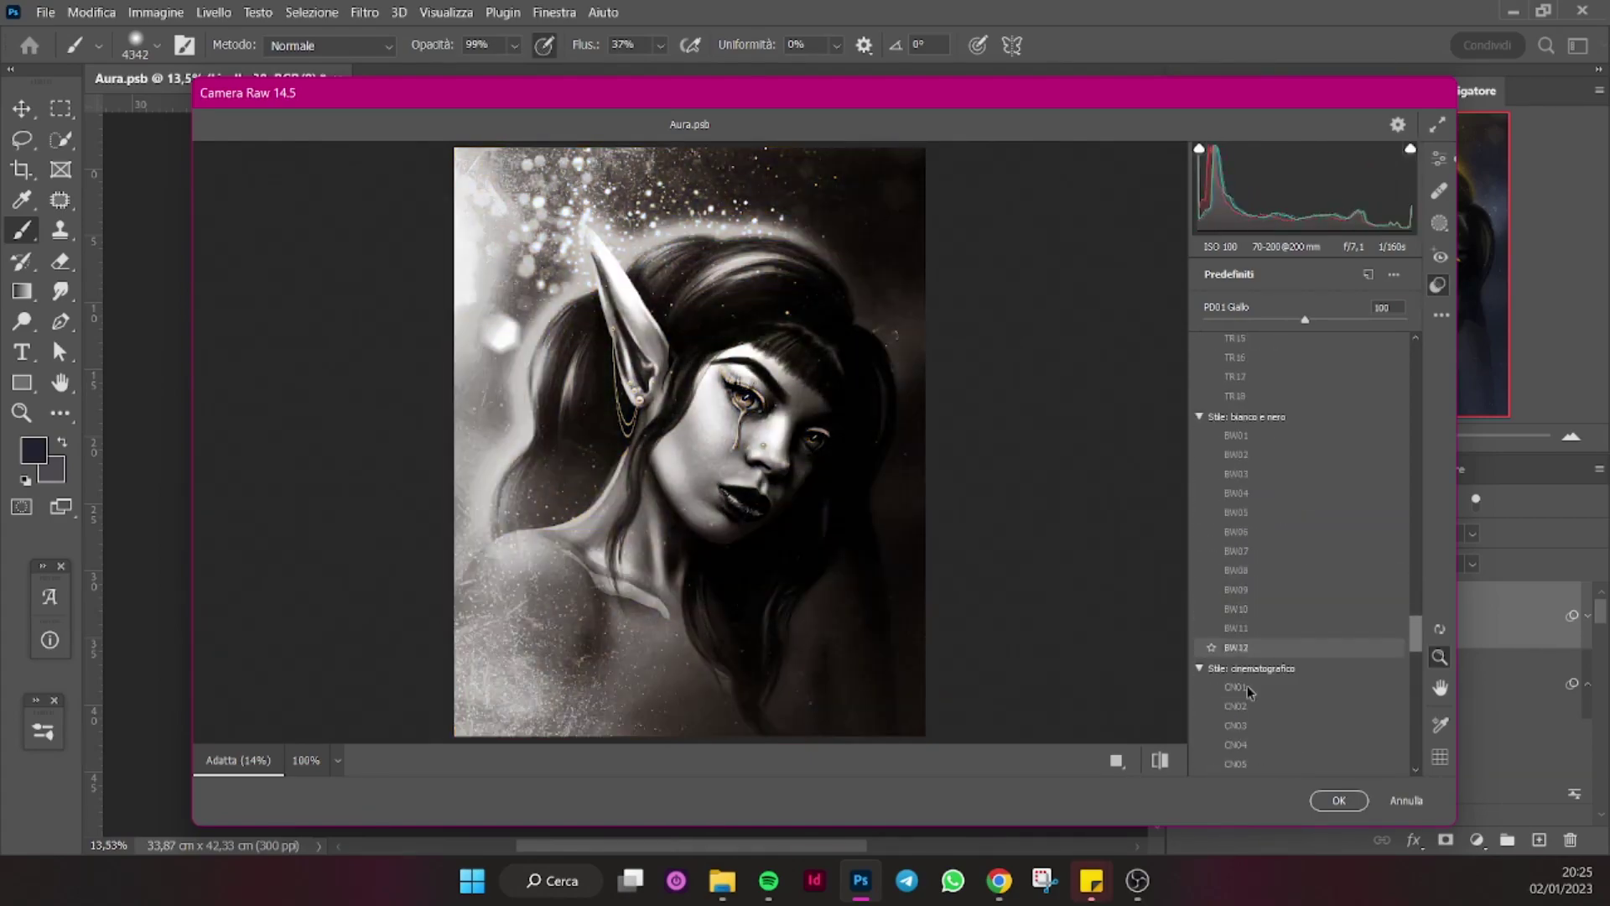
scroll(1262, 738, down, 2)
scroll(1258, 738, down, 2)
scroll(1249, 729, down, 2)
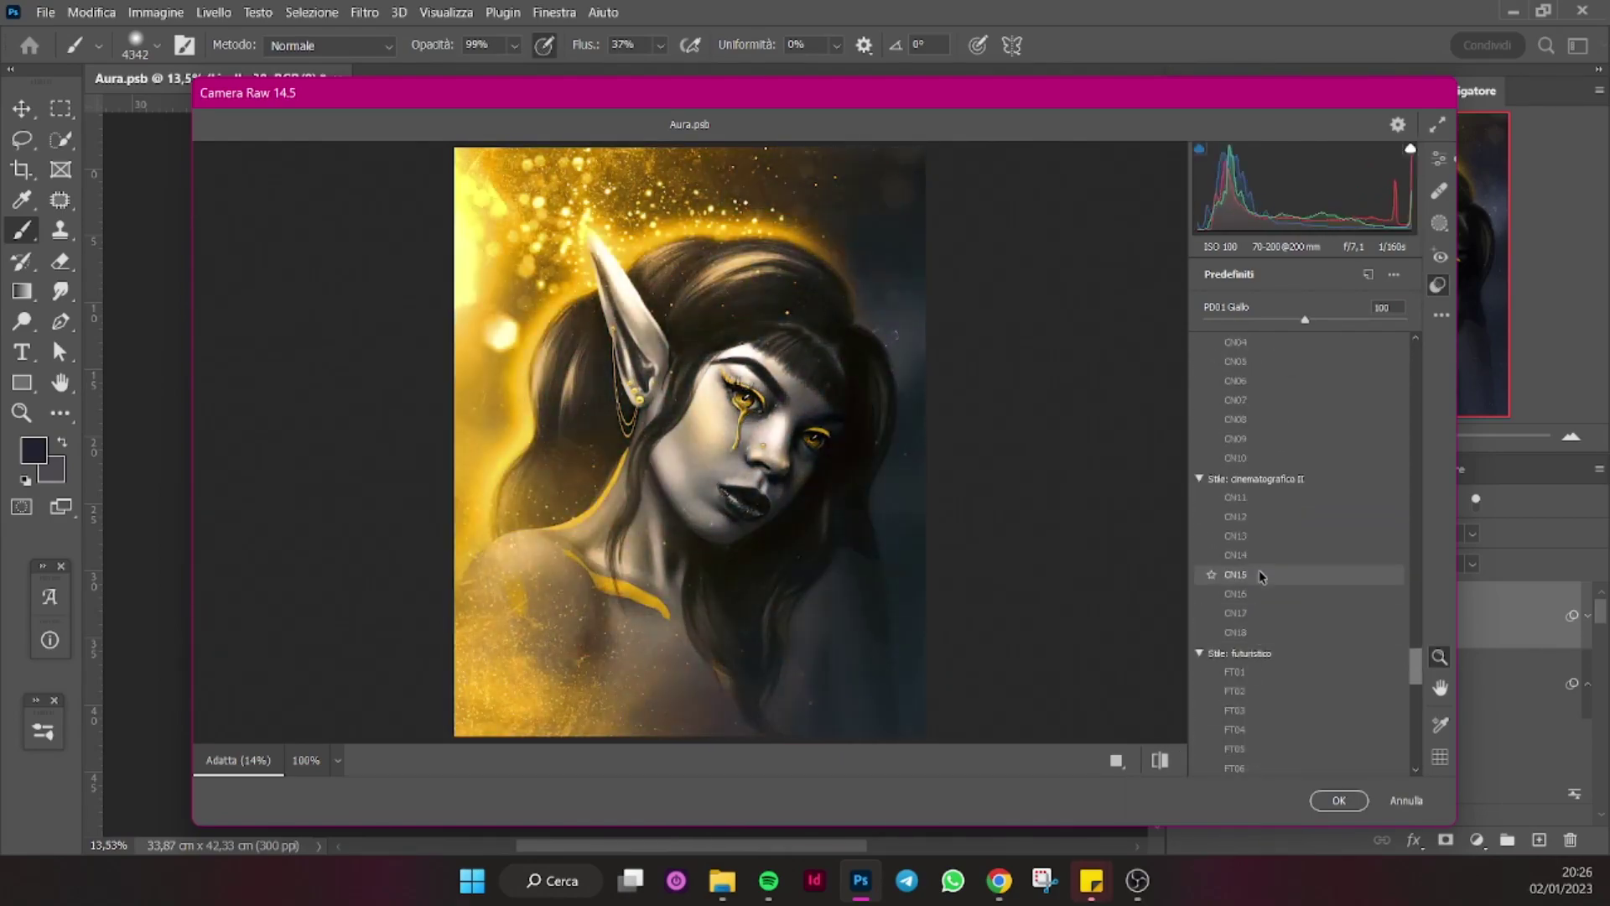
scroll(1241, 717, down, 2)
click(1234, 690)
scroll(1249, 712, down, 2)
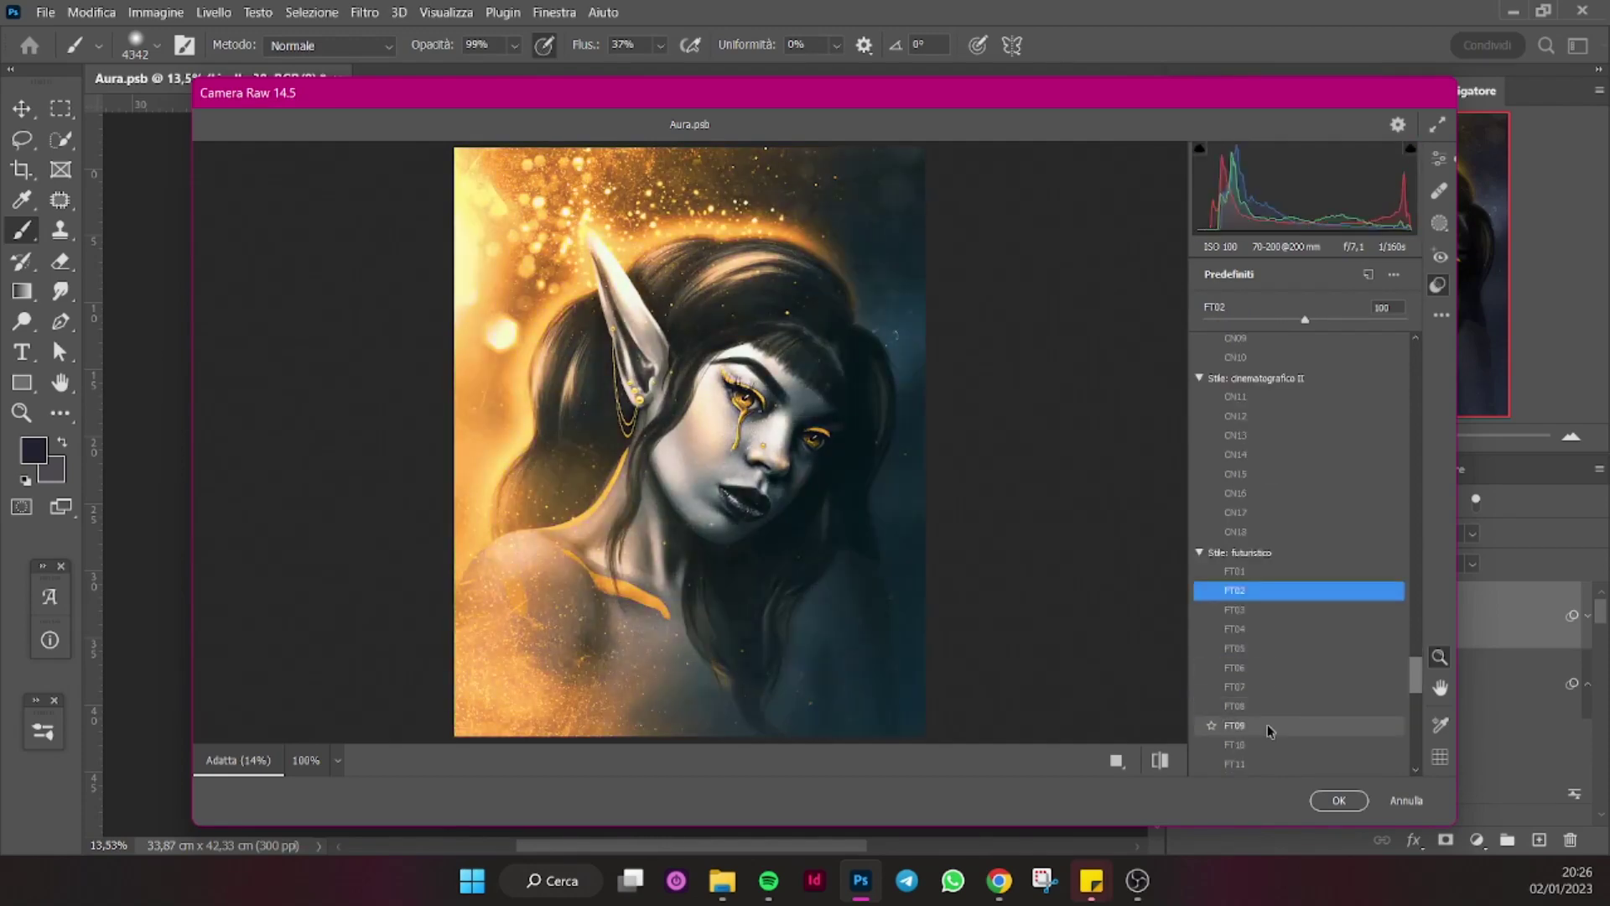
scroll(1252, 717, down, 2)
scroll(1258, 712, down, 2)
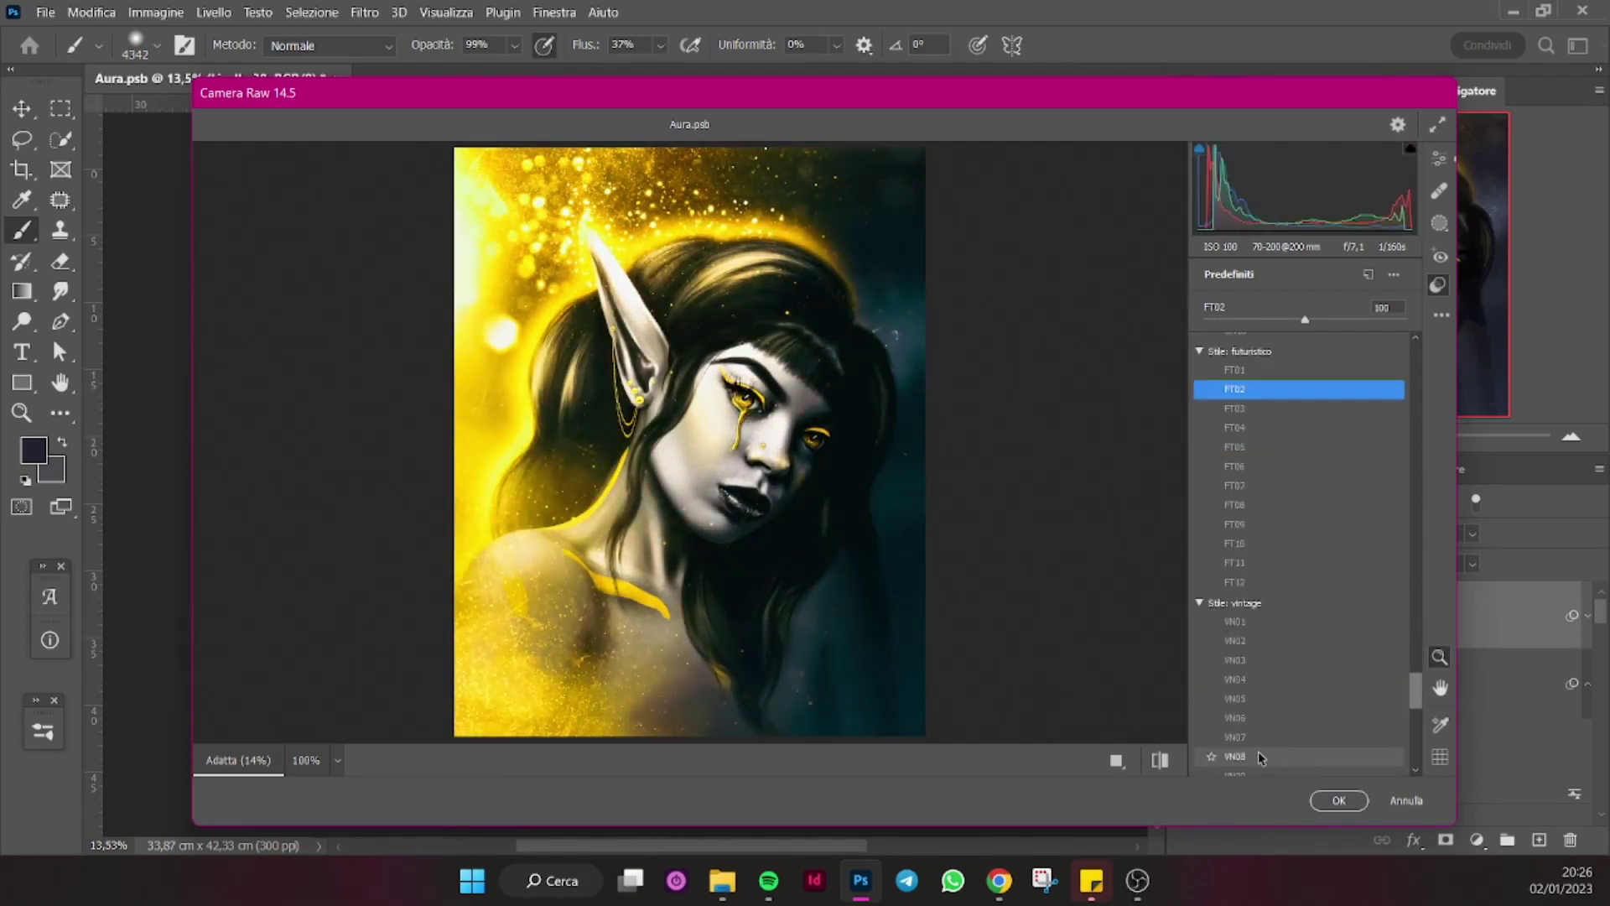
scroll(1275, 708, down, 2)
scroll(1299, 700, down, 5)
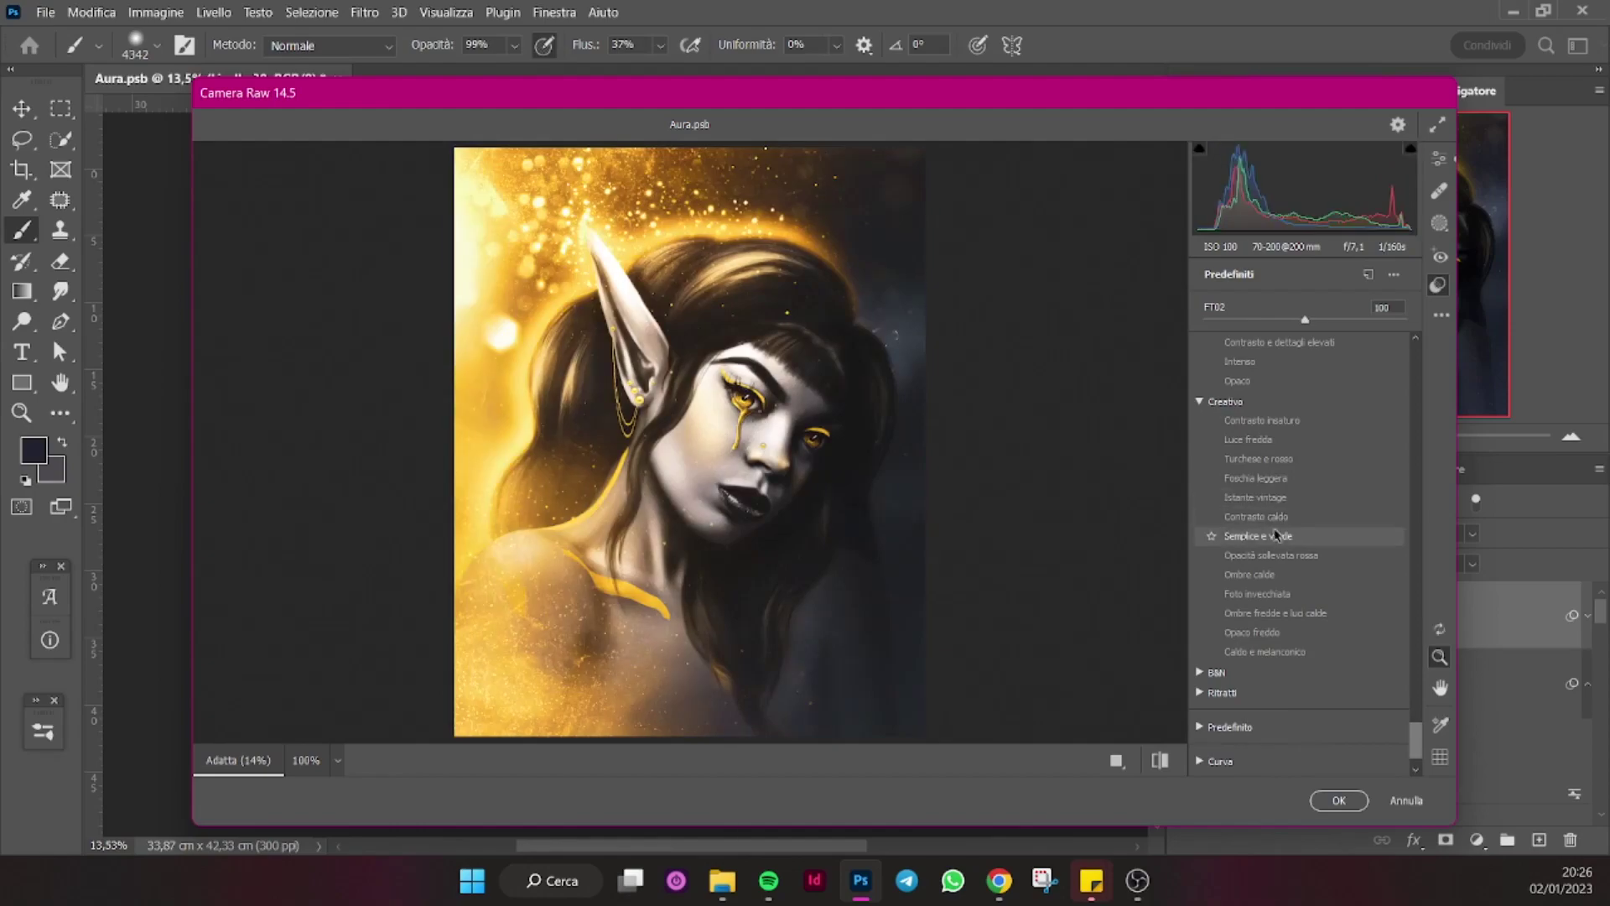